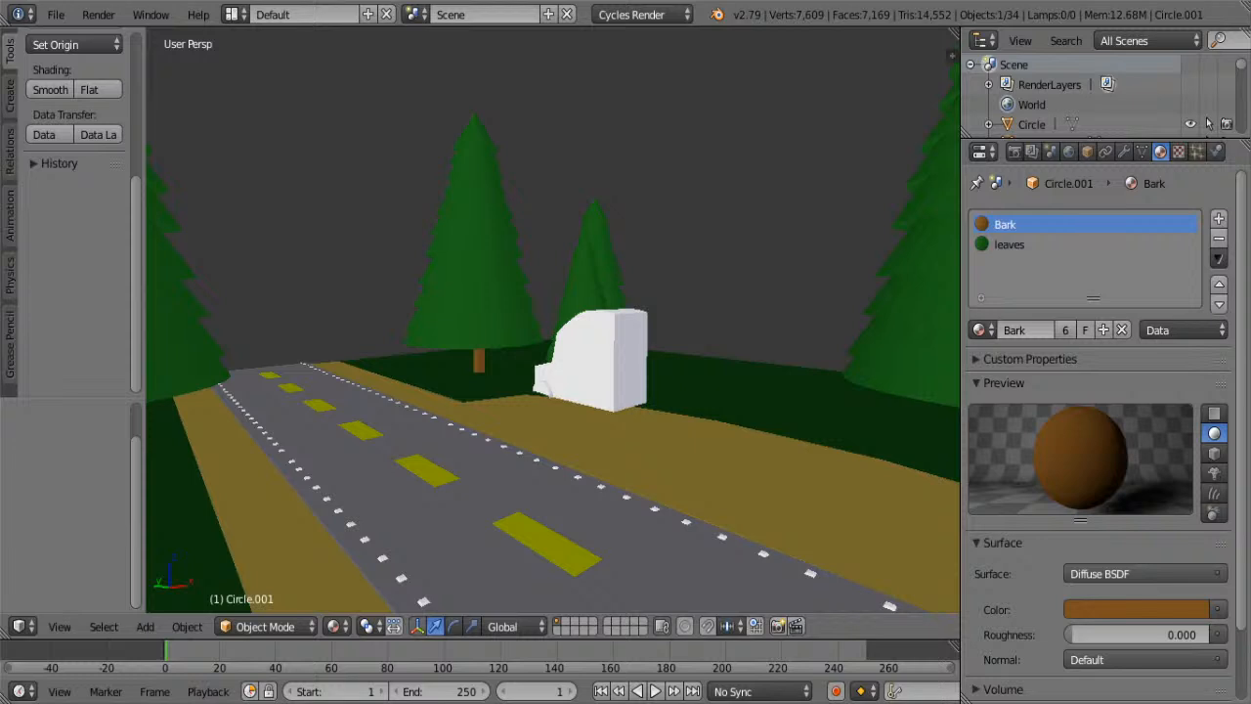
# - Open the recent file Temple.blend and look over the whole temple scene
pyautogui.click(57, 14)
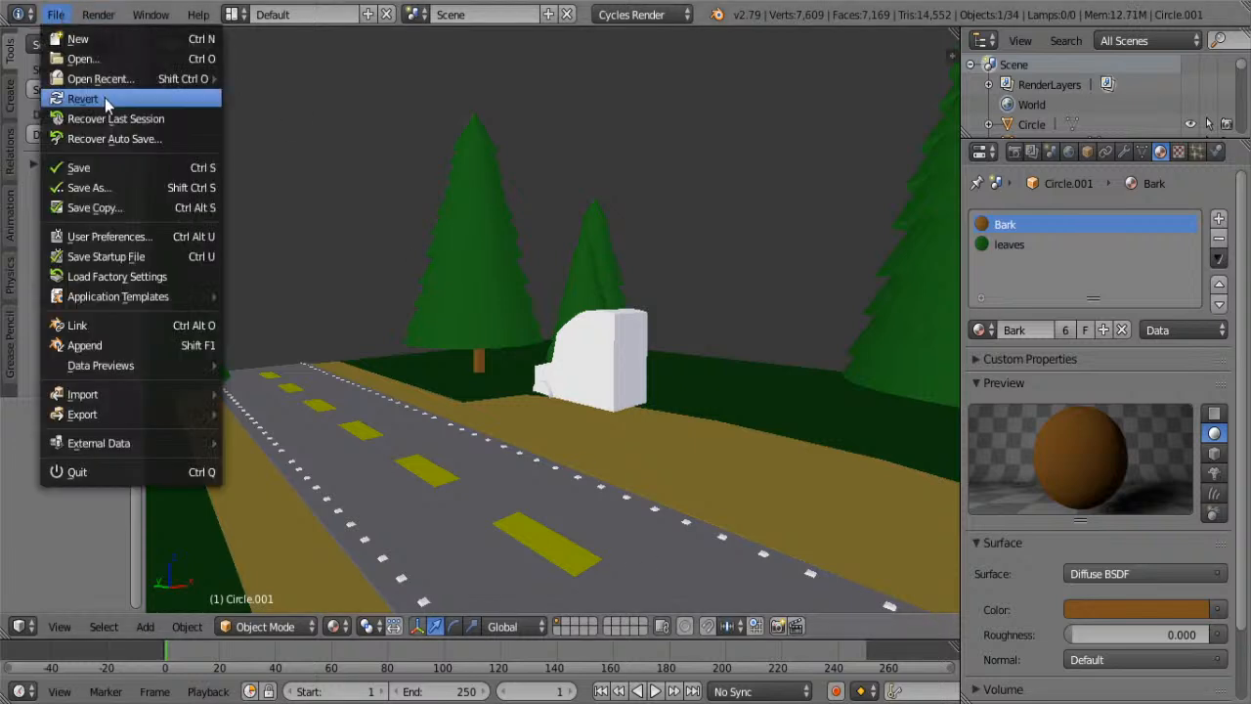
pyautogui.moveTo(159, 79)
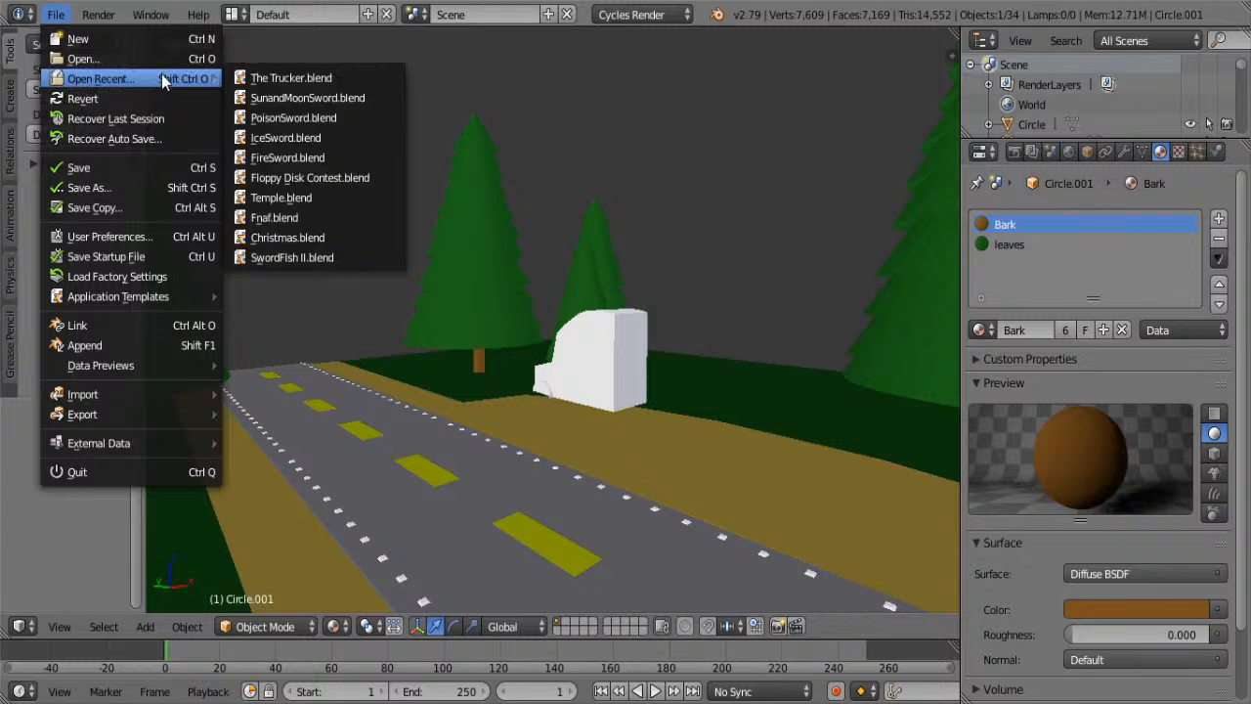
pyautogui.click(318, 199)
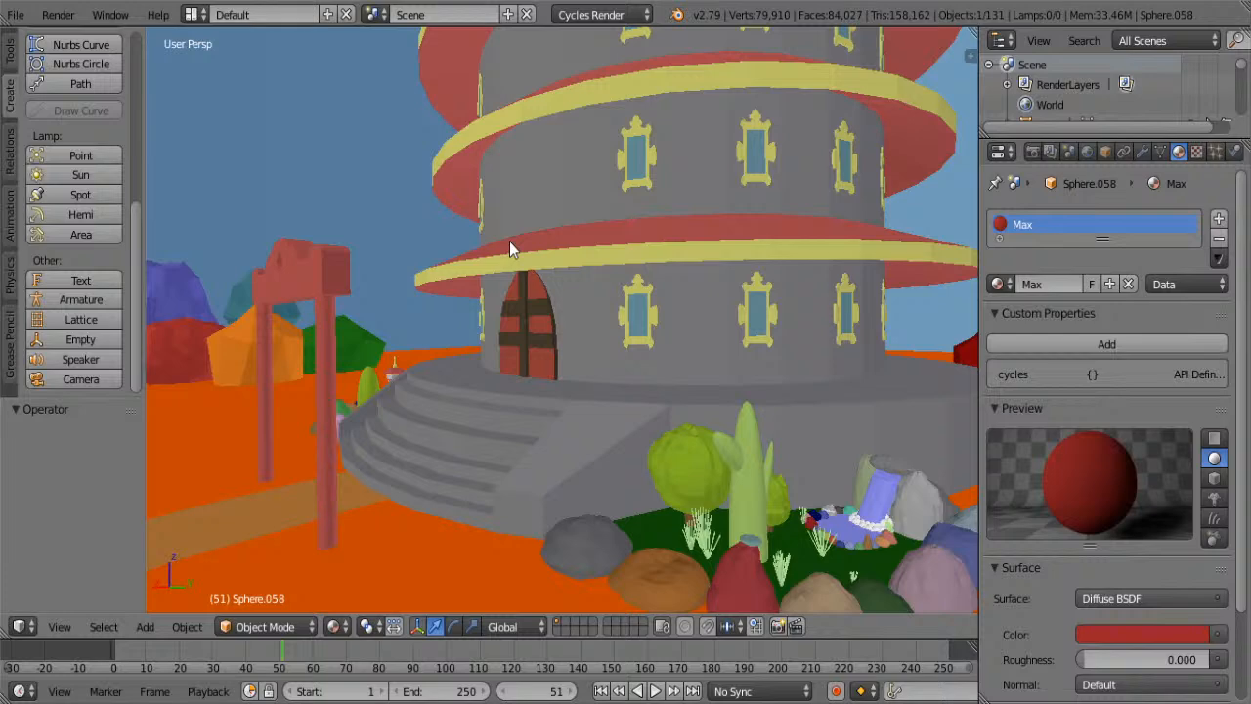
pyautogui.scroll(-10, 560, 264)
pyautogui.moveTo(575, 282)
pyautogui.mouseDown(button='middle')
pyautogui.moveTo(689, 299)
pyautogui.moveTo(676, 270)
pyautogui.moveTo(637, 259)
pyautogui.moveTo(568, 267)
pyautogui.mouseUp(button='middle')
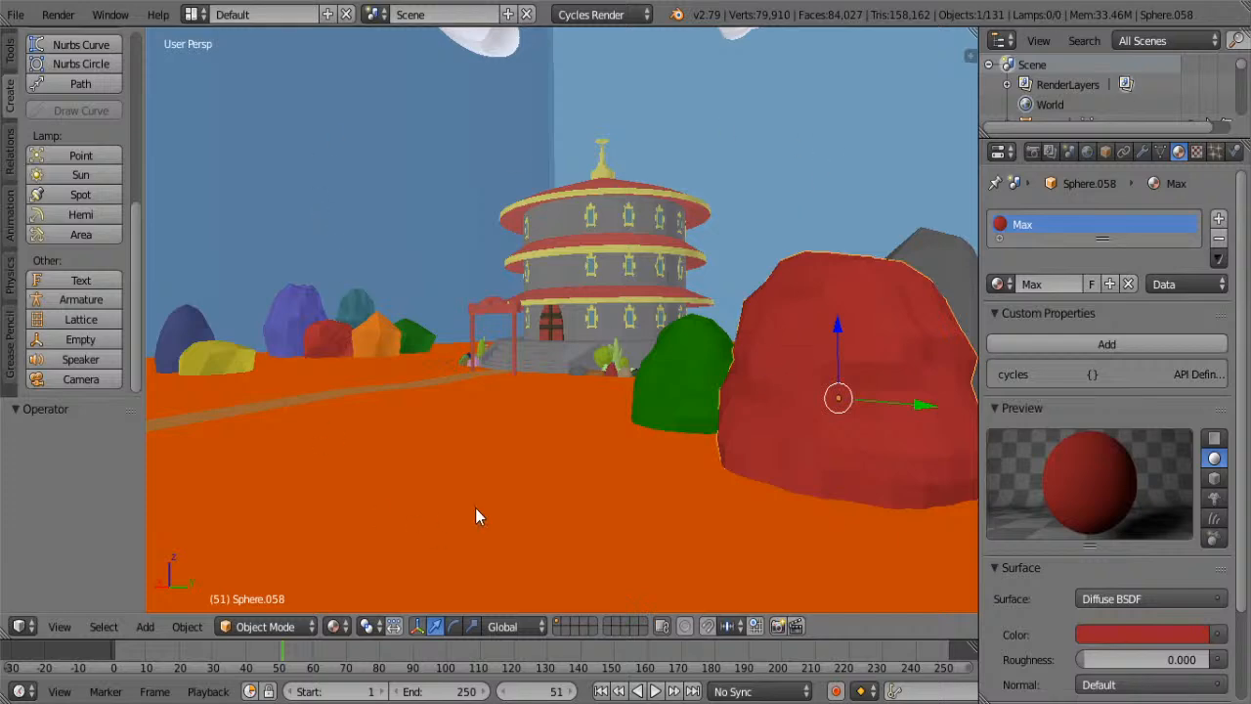
pyautogui.scroll(-6, 514, 368)
pyautogui.moveTo(469, 354); pyautogui.dragTo(604, 379, button='middle')
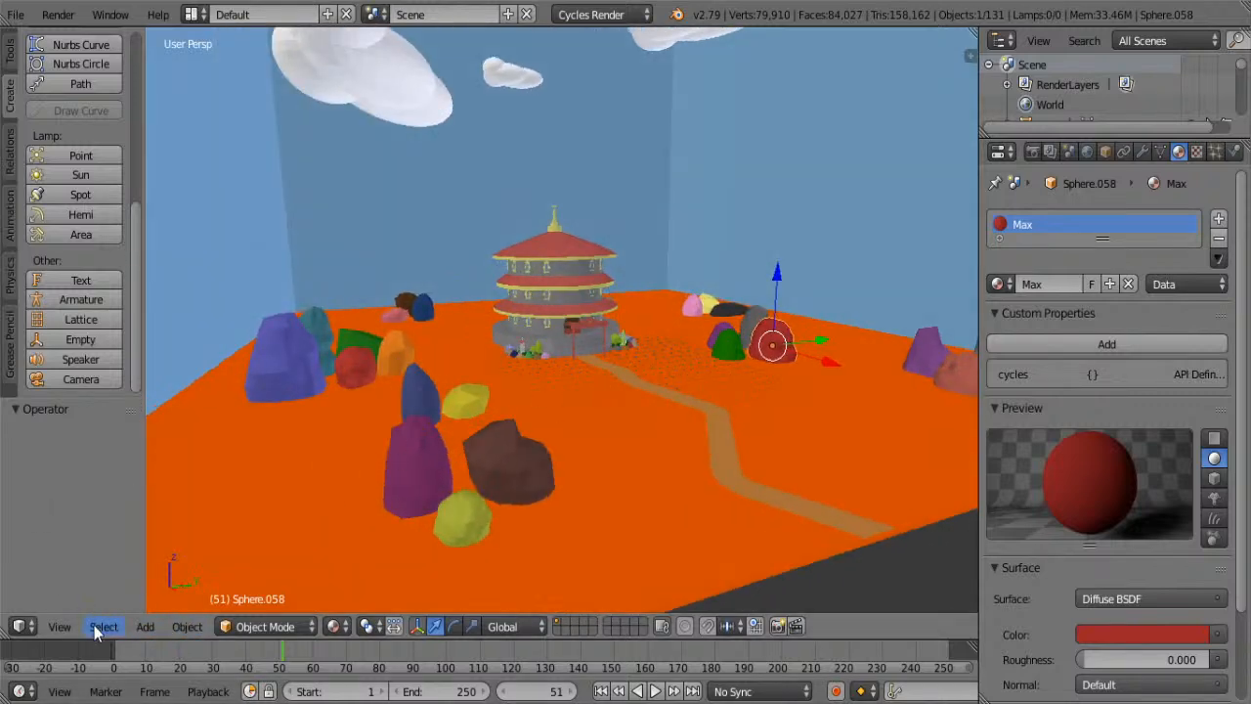
# - Preview the temple scene in Rendered viewport shading and set the shading to Solid
pyautogui.click(333, 625)
pyautogui.click(397, 492)
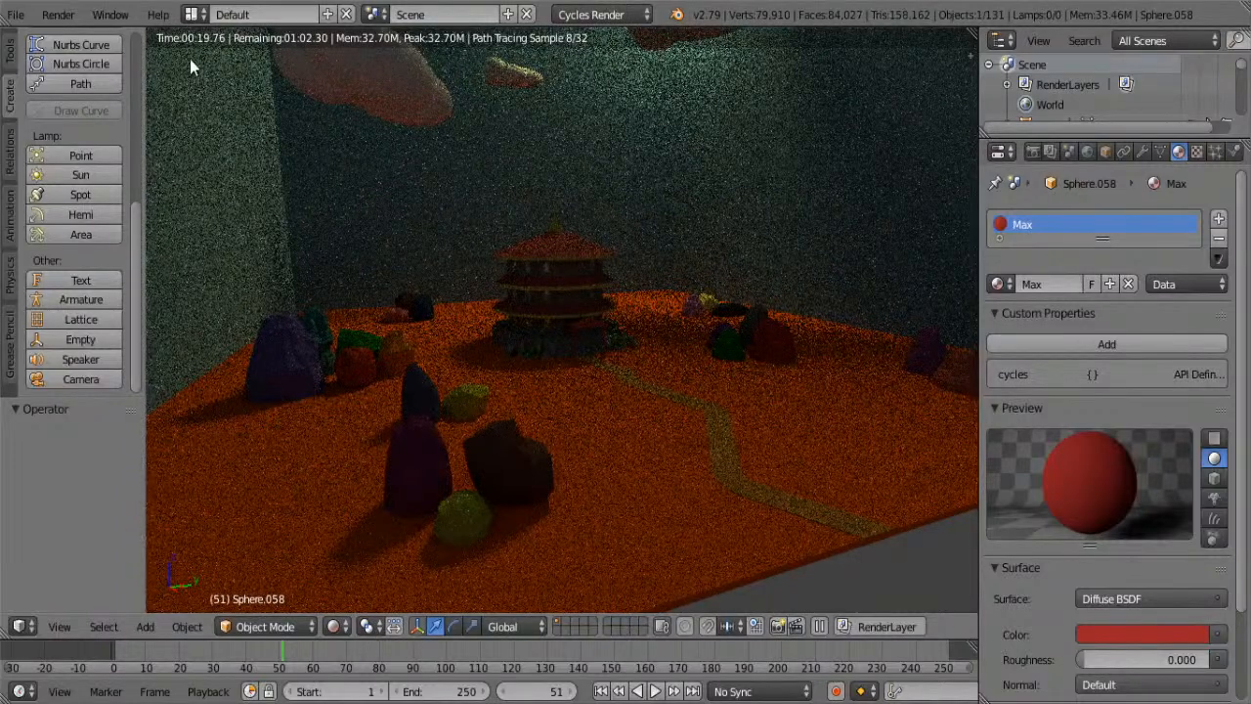
pyautogui.click(333, 626)
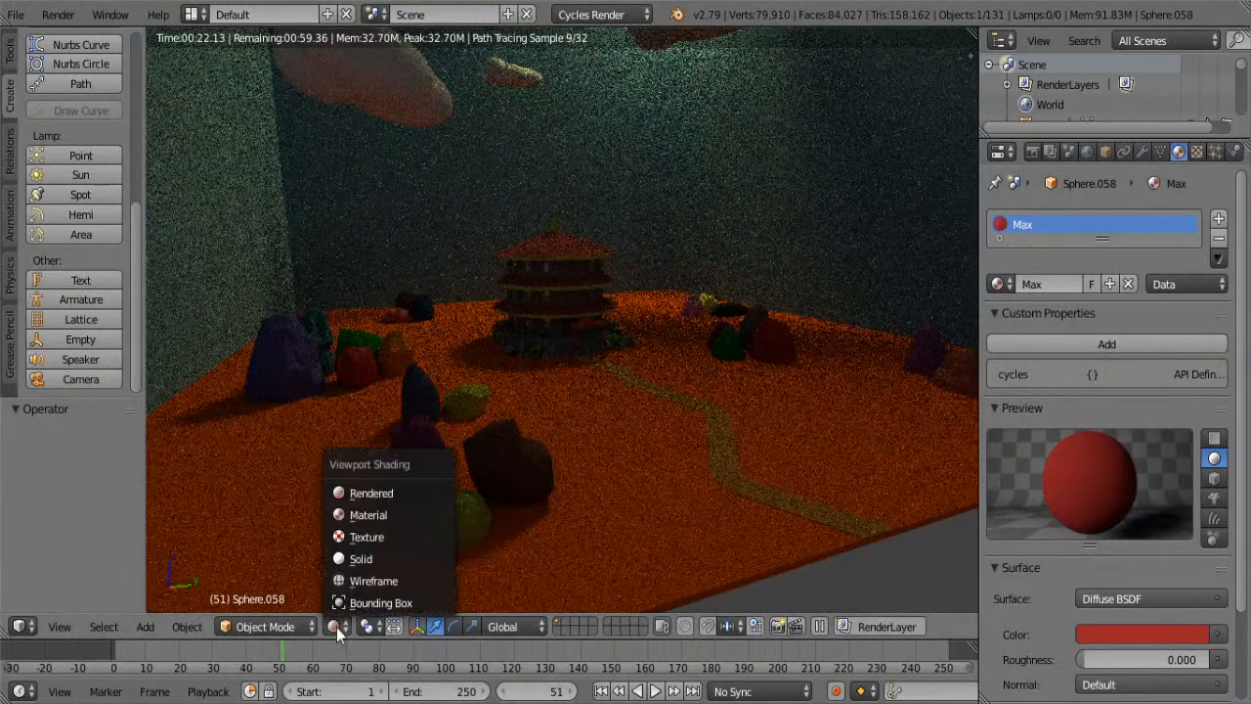
pyautogui.click(378, 553)
# - Open the recent file SunandMoonSword.blend and change the main area from the image editor to the 3D View
pyautogui.click(15, 17)
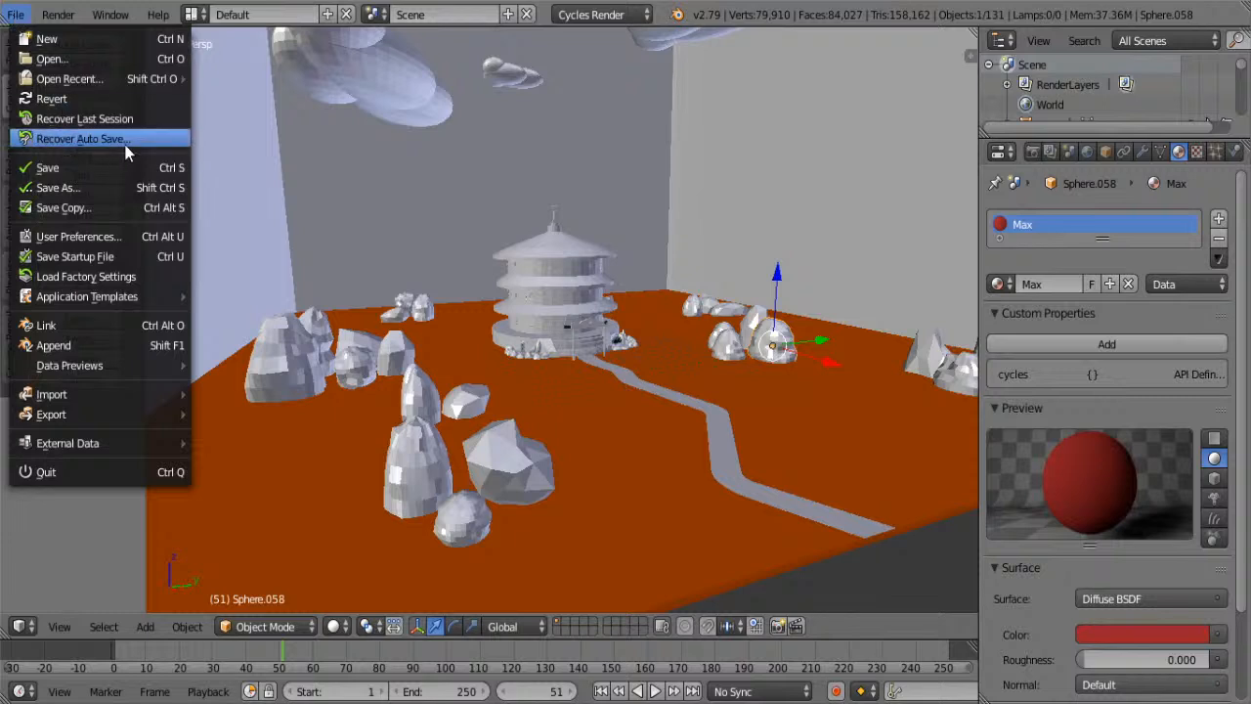
pyautogui.moveTo(147, 76)
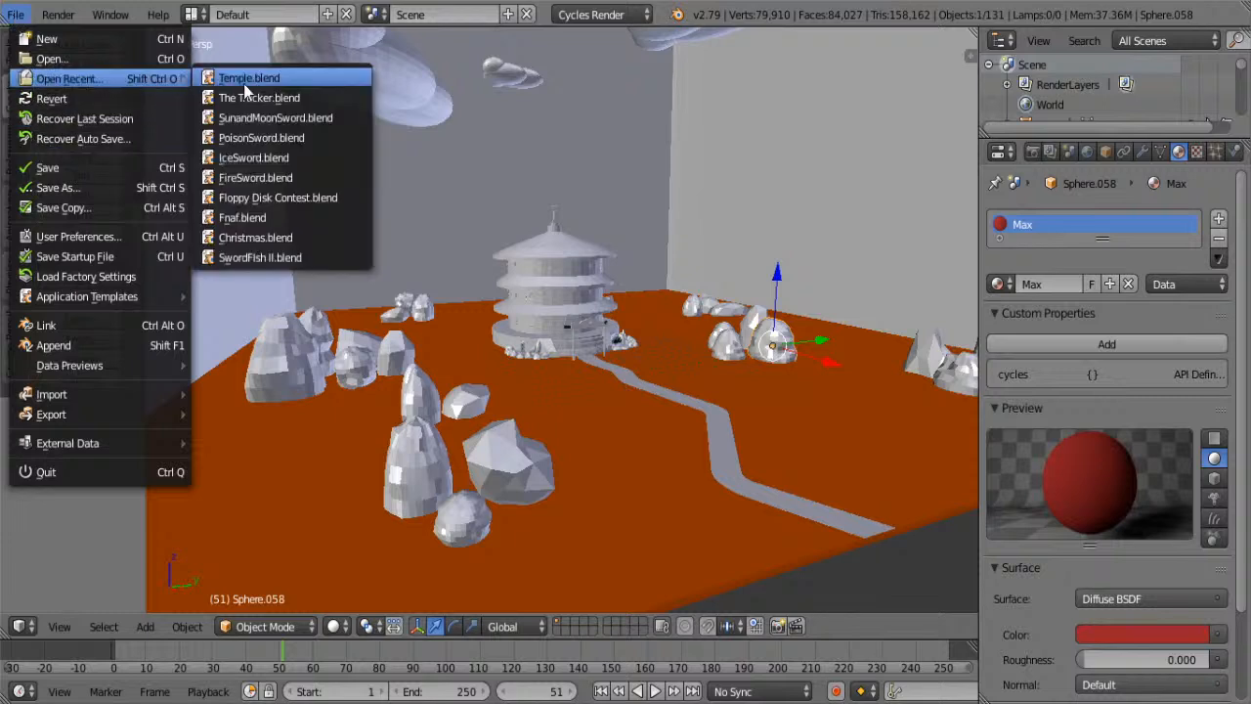
pyautogui.click(290, 118)
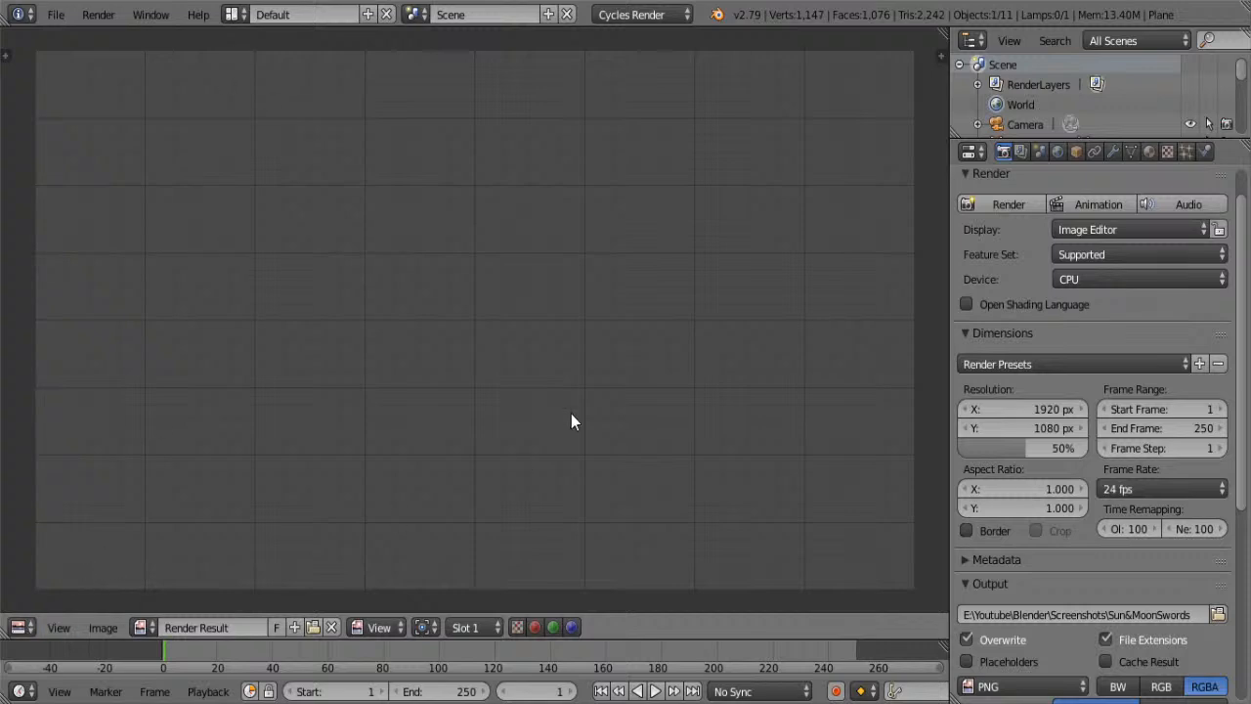
pyautogui.click(19, 627)
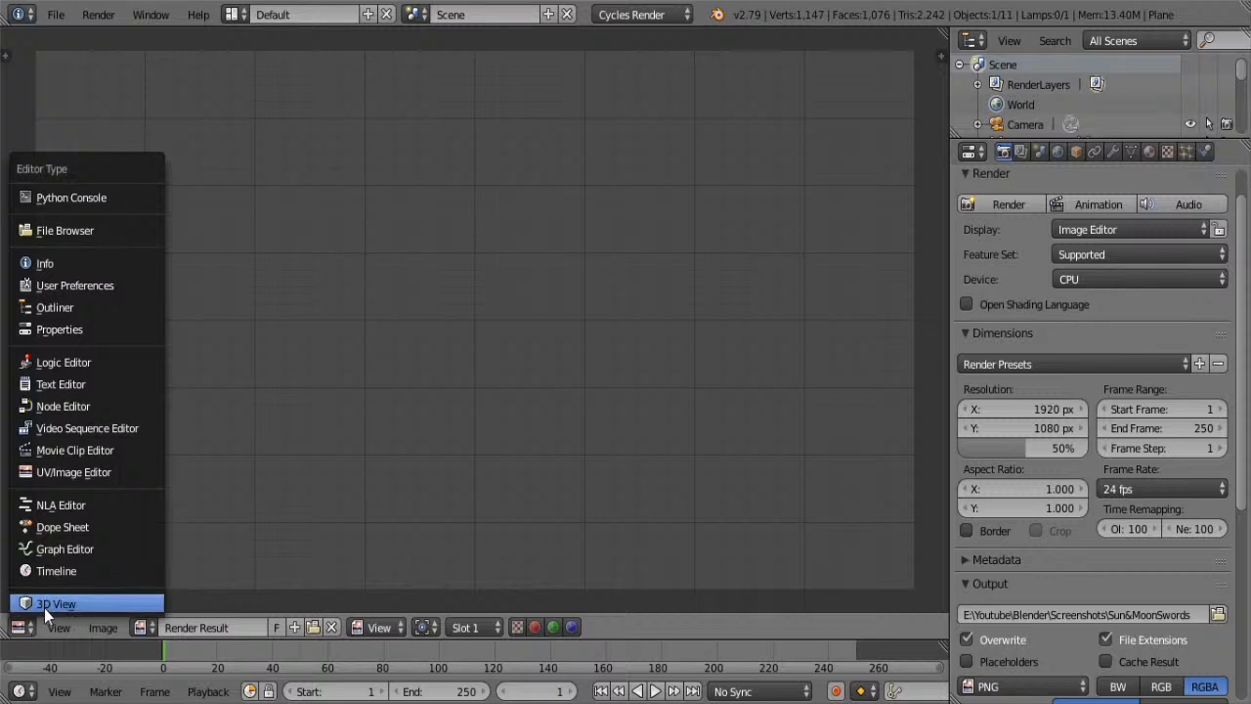
pyautogui.click(44, 605)
# - Preview the two crossed swords up close in Rendered viewport shading
pyautogui.click(337, 627)
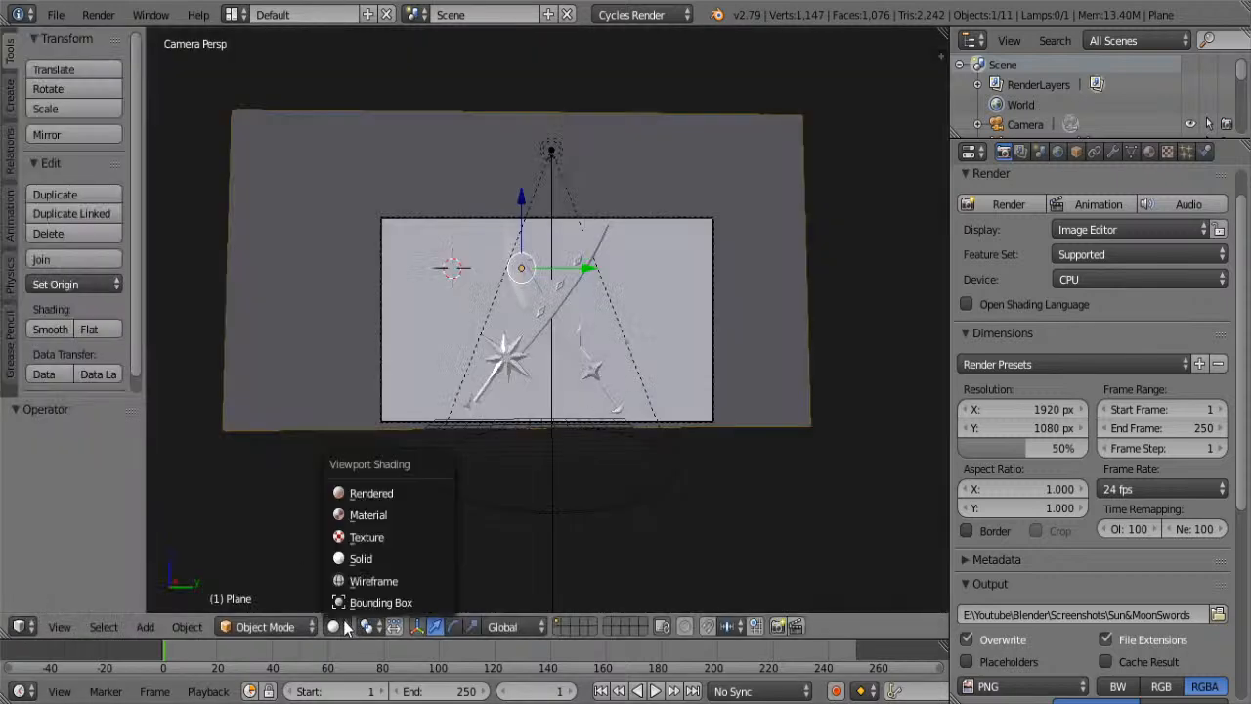
pyautogui.click(373, 495)
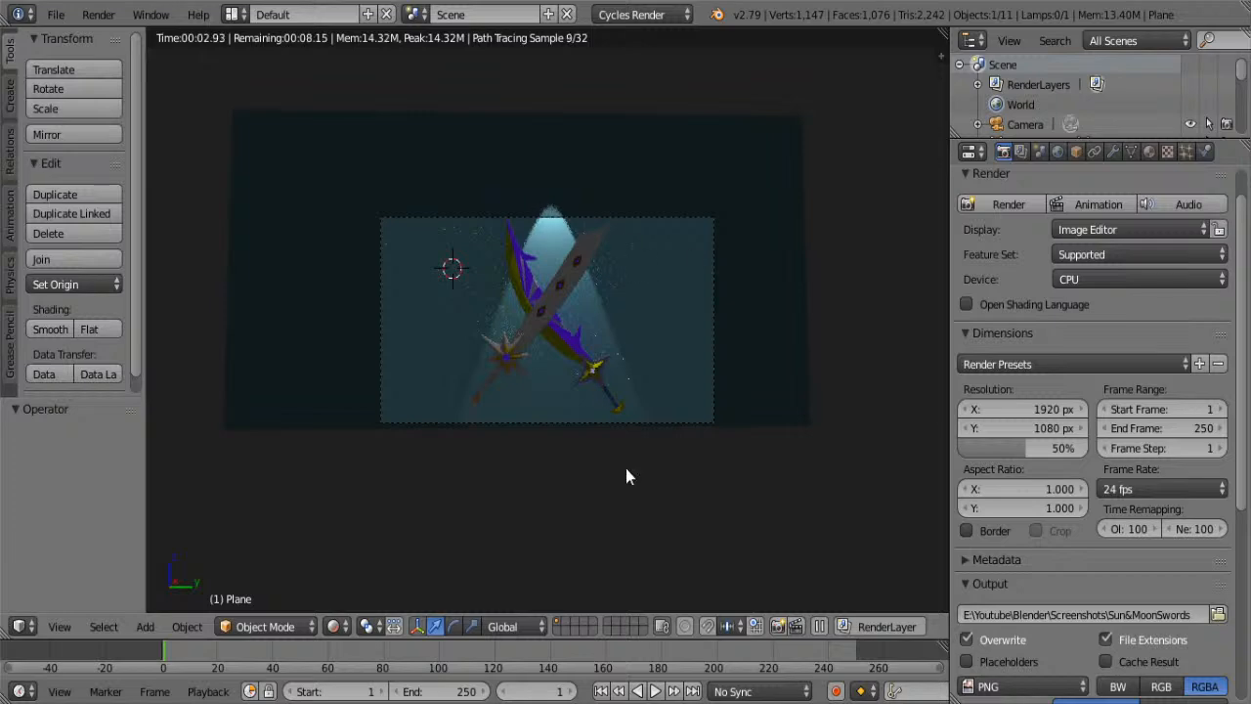
pyautogui.scroll(5, 597, 363)
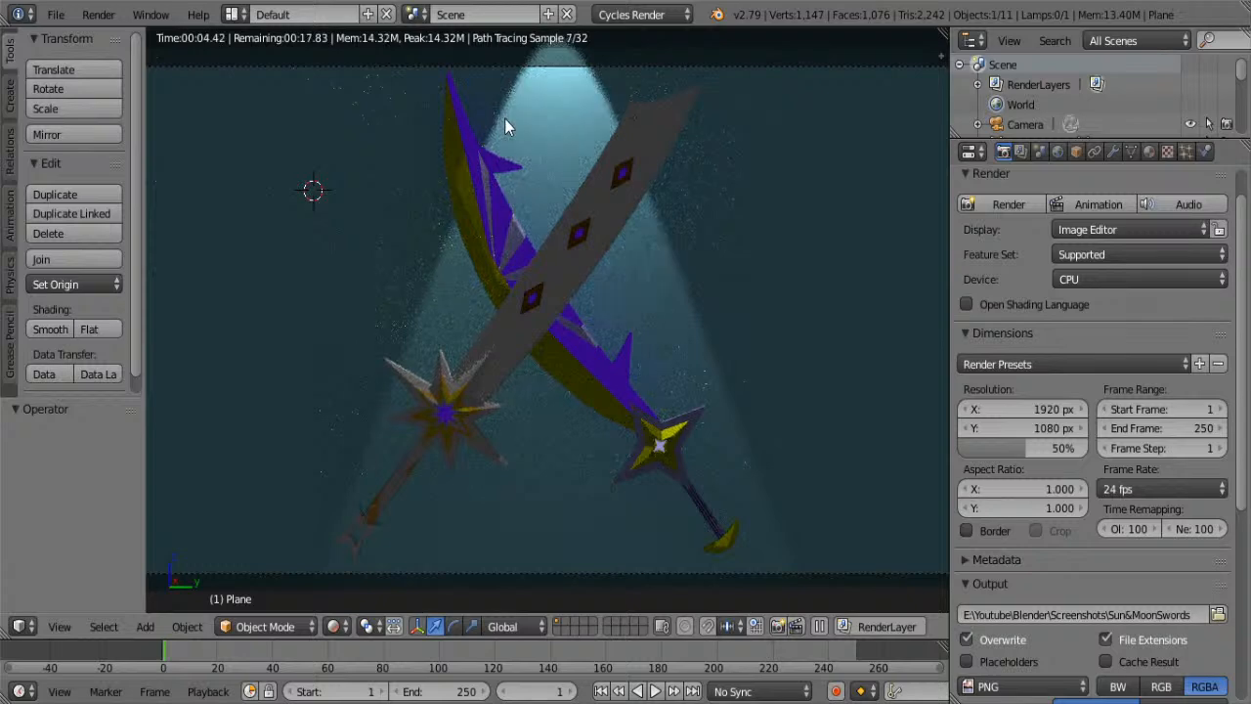
# - Open the recent file The Trucker.blend
pyautogui.click(56, 14)
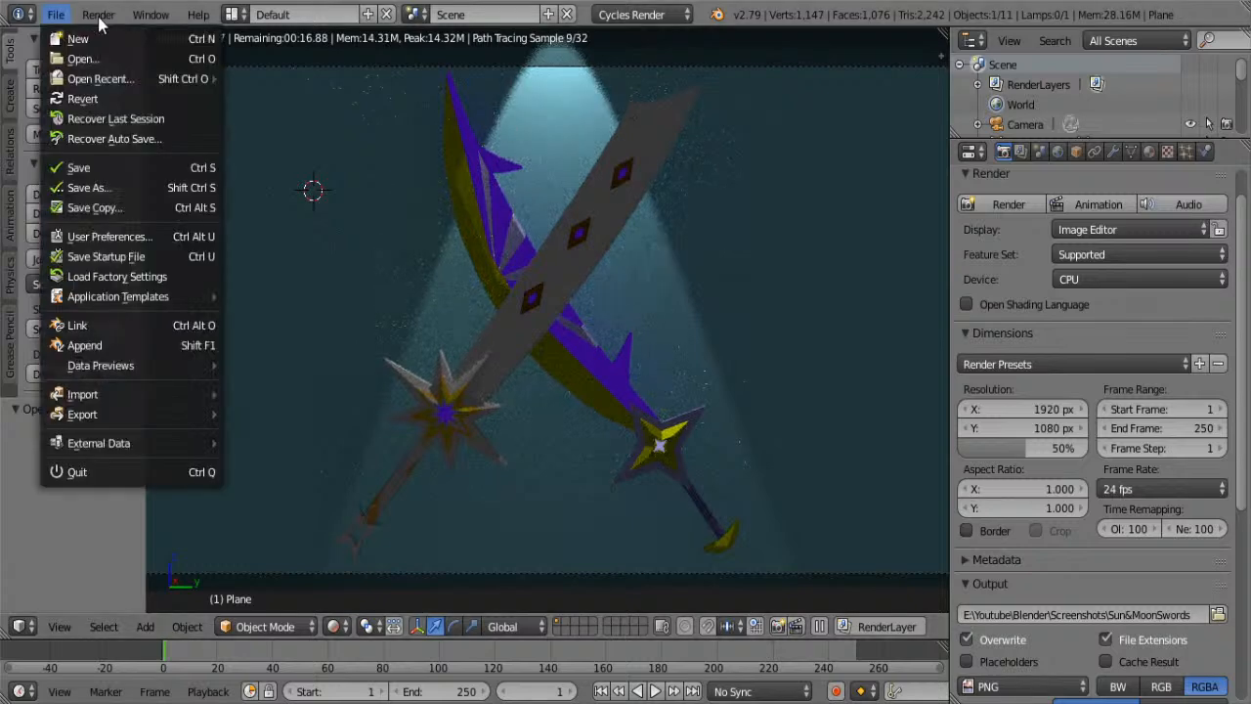
pyautogui.moveTo(98, 79)
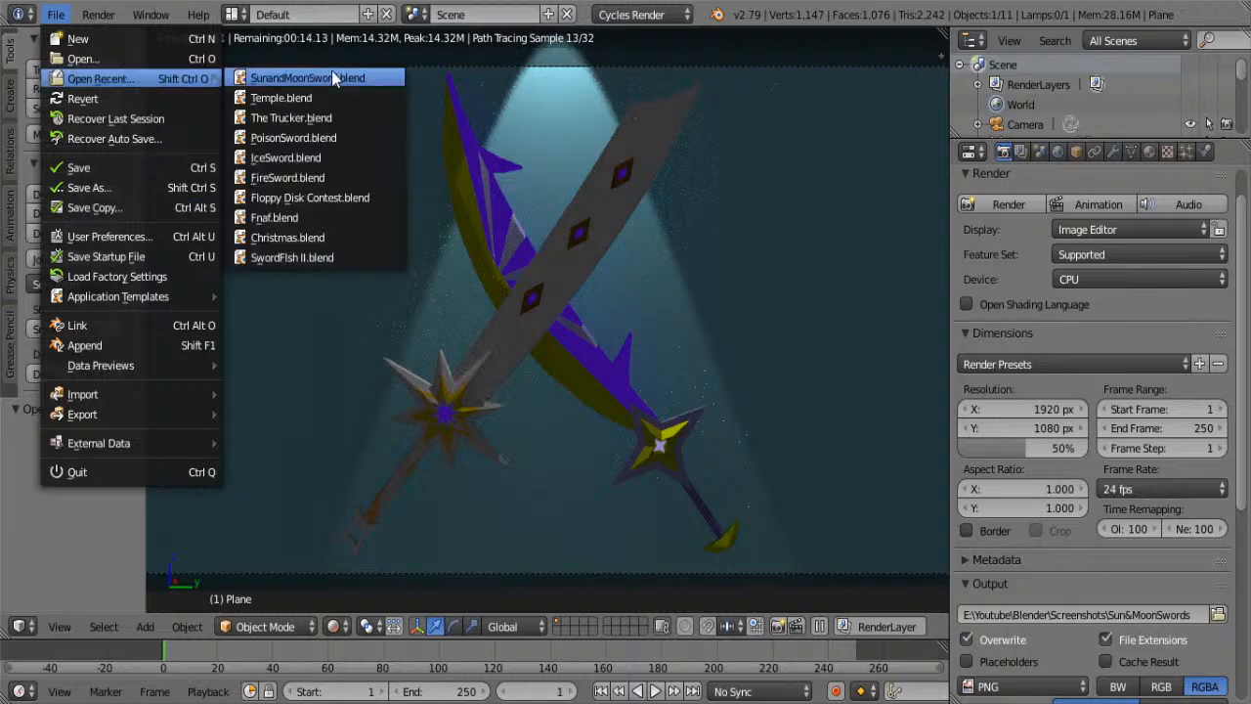
pyautogui.click(324, 118)
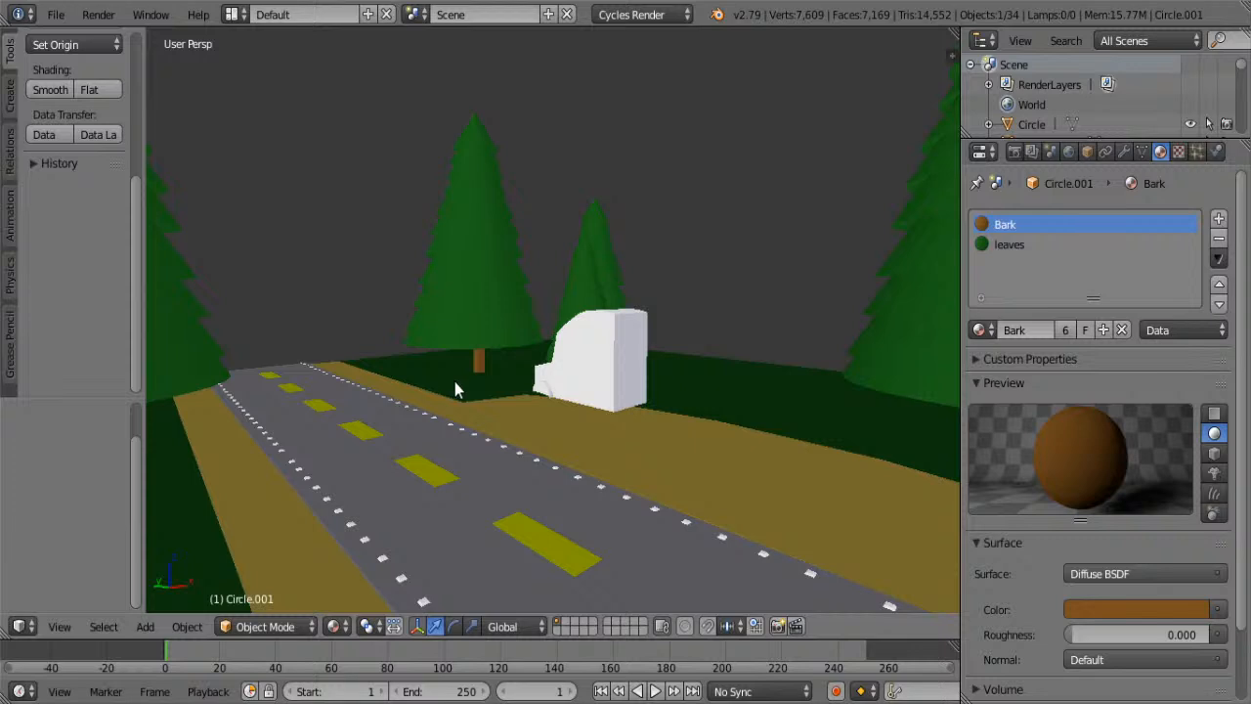
# - Examine the roadside scene from several angles, including the white truck cab, the road and the surrounding trees
pyautogui.scroll(5, 561, 276)
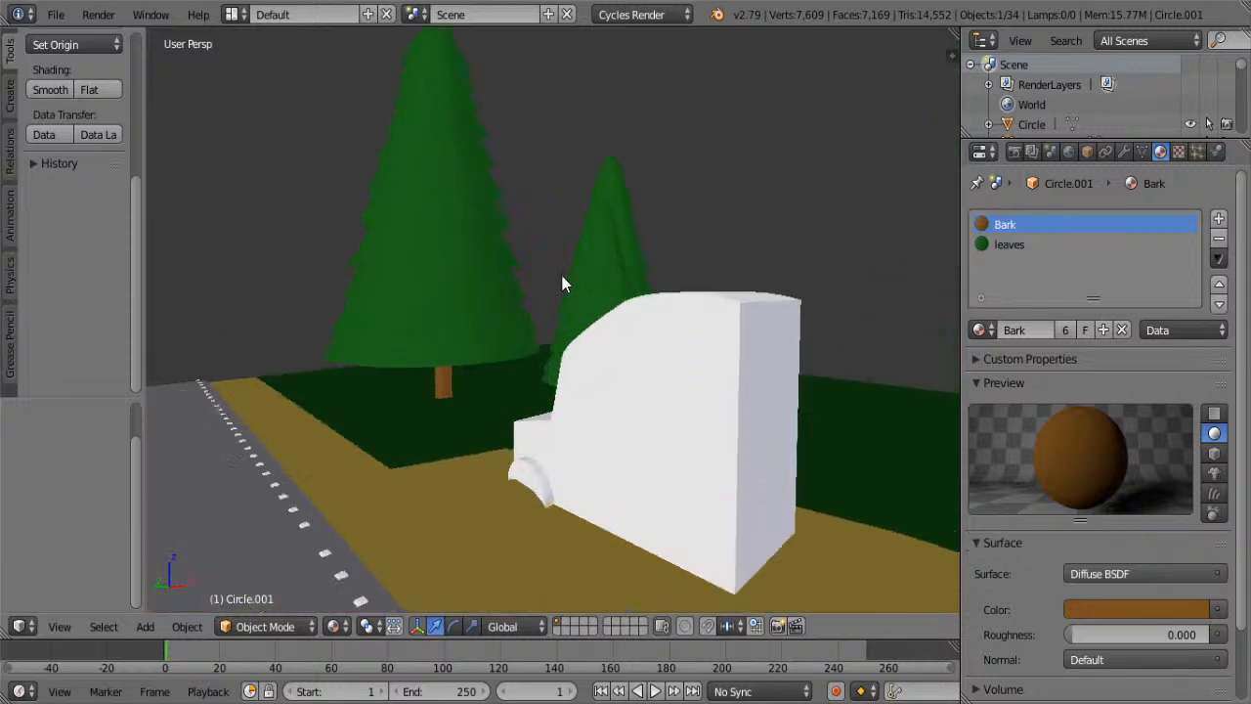
pyautogui.moveTo(499, 281); pyautogui.dragTo(434, 382, button='middle')
pyautogui.moveTo(800, 441); pyautogui.dragTo(625, 358, button='middle')
pyautogui.scroll(-8, 630, 352)
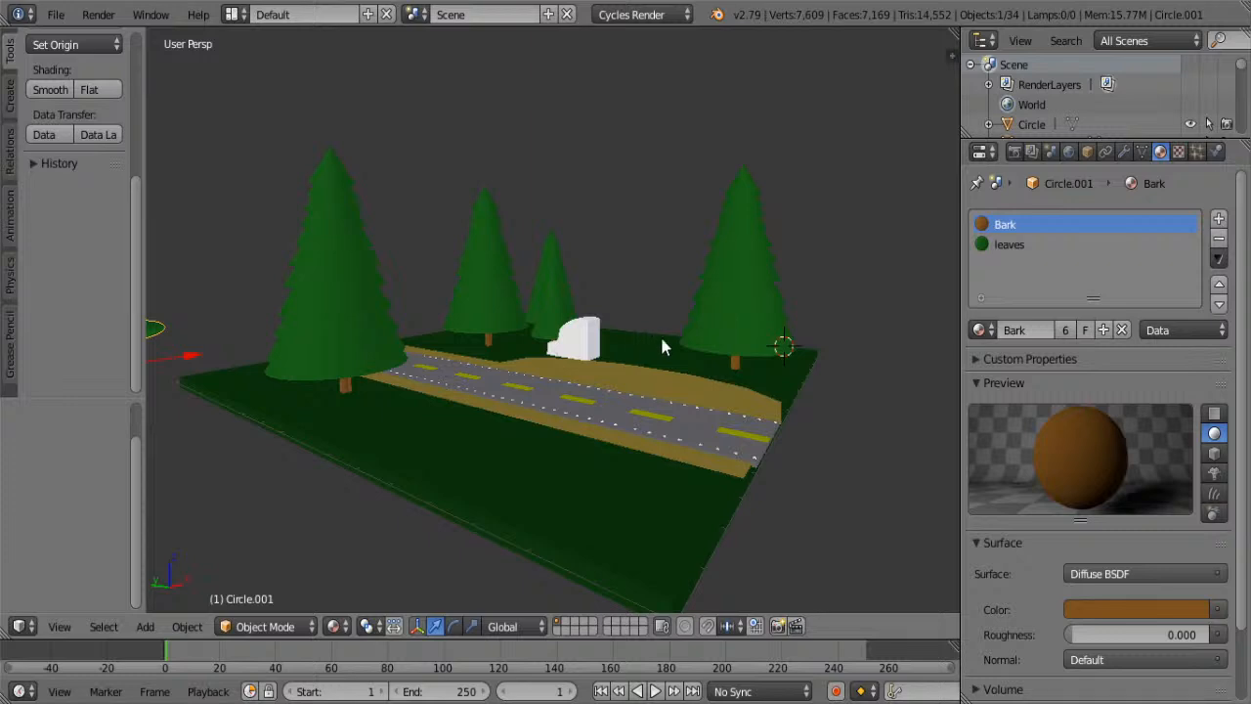
pyautogui.moveTo(661, 343); pyautogui.dragTo(433, 447, button='middle')
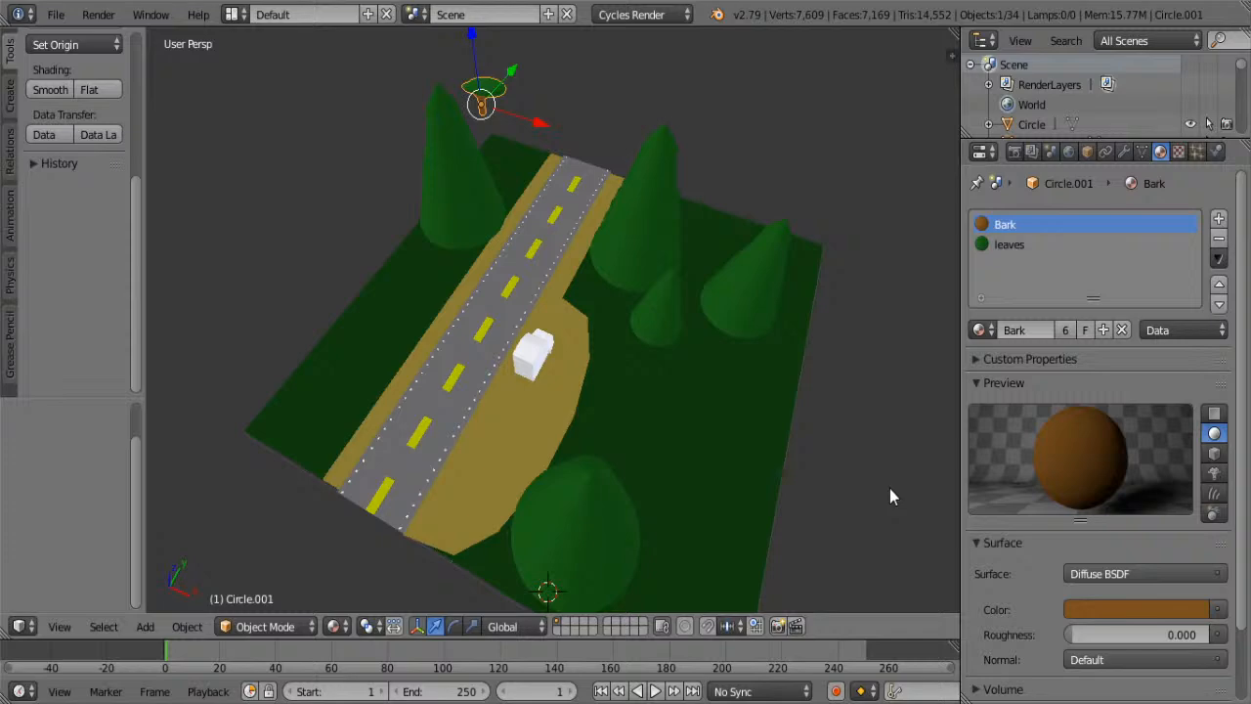
pyautogui.scroll(3, 664, 186)
pyautogui.moveTo(716, 155); pyautogui.dragTo(747, 275, button='middle')
pyautogui.scroll(3, 563, 290)
pyautogui.moveTo(563, 290); pyautogui.dragTo(234, 635, button='middle')
pyautogui.moveTo(938, 235); pyautogui.dragTo(545, 260, button='middle')
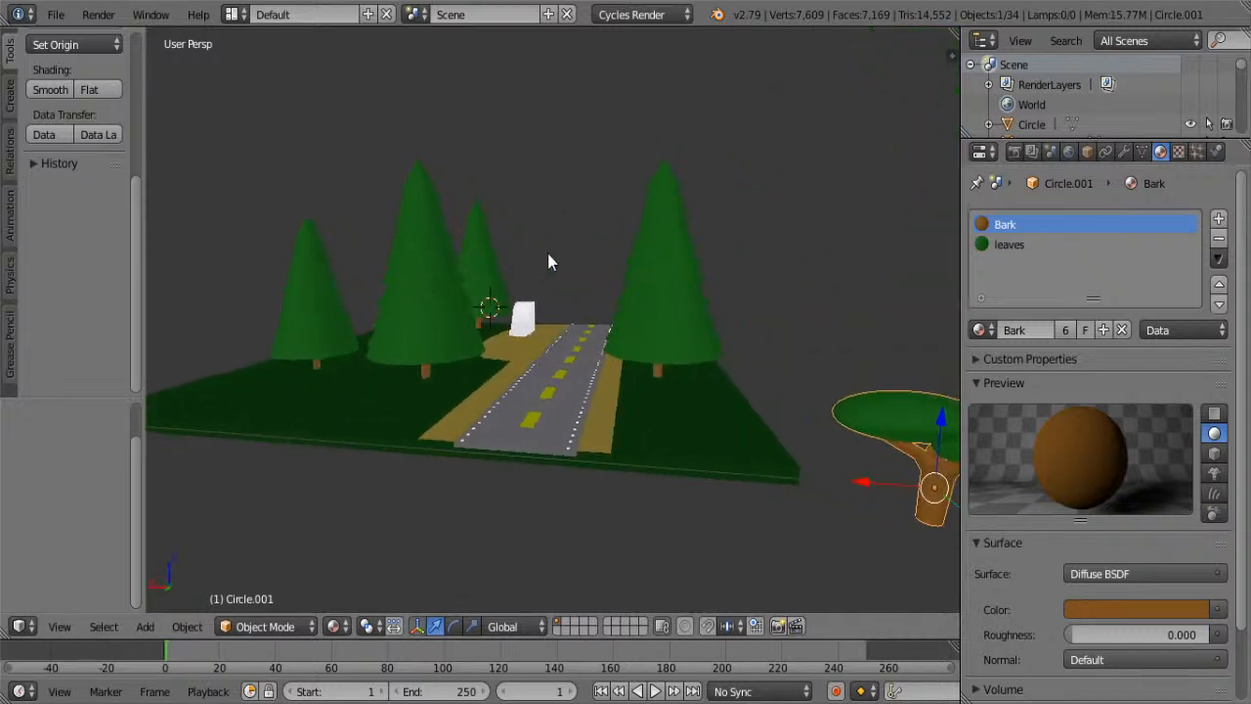
# - Deselect all objects and examine the road surface, its yellow lane markings and the white edge markers up close
pyautogui.press('a')
pyautogui.scroll(-2, 503, 301)
pyautogui.moveTo(497, 302); pyautogui.dragTo(332, 108, button='middle')
pyautogui.scroll(-2, 447, 477)
pyautogui.scroll(8, 626, 390)
pyautogui.scroll(-5, 626, 269)
pyautogui.scroll(10, 641, 254)
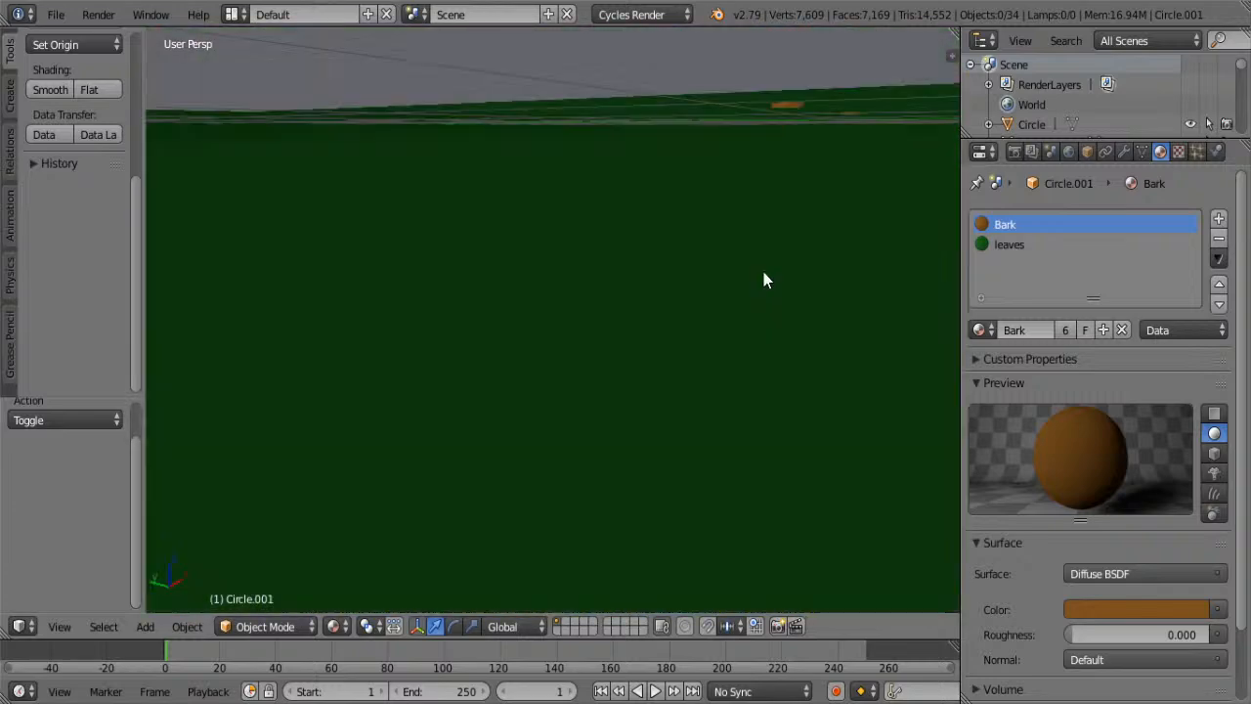
pyautogui.keyDown('shift'); pyautogui.moveTo(763, 271); pyautogui.dragTo(543, 276, button='middle'); pyautogui.keyUp('shift')
pyautogui.scroll(-3, 549, 279)
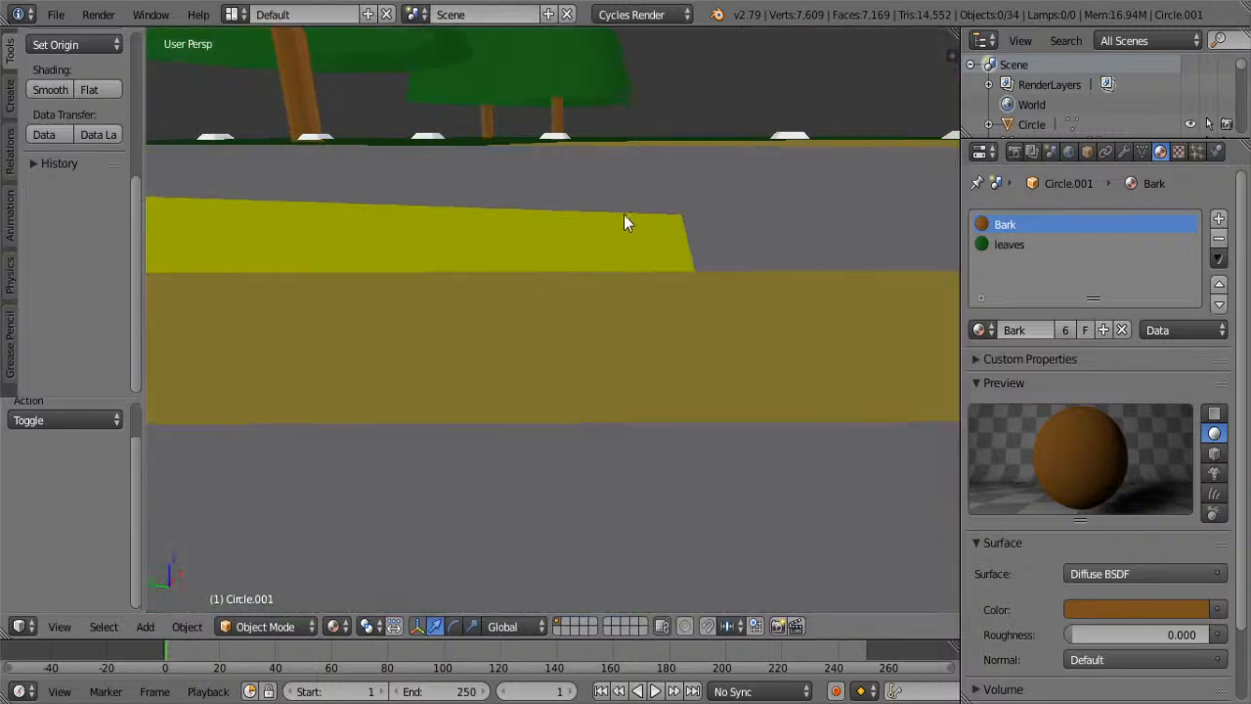
pyautogui.scroll(-4, 655, 193)
pyautogui.moveTo(655, 194)
pyautogui.mouseDown(button='middle')
pyautogui.moveTo(675, 212)
pyautogui.moveTo(664, 215)
pyautogui.mouseUp(button='middle')
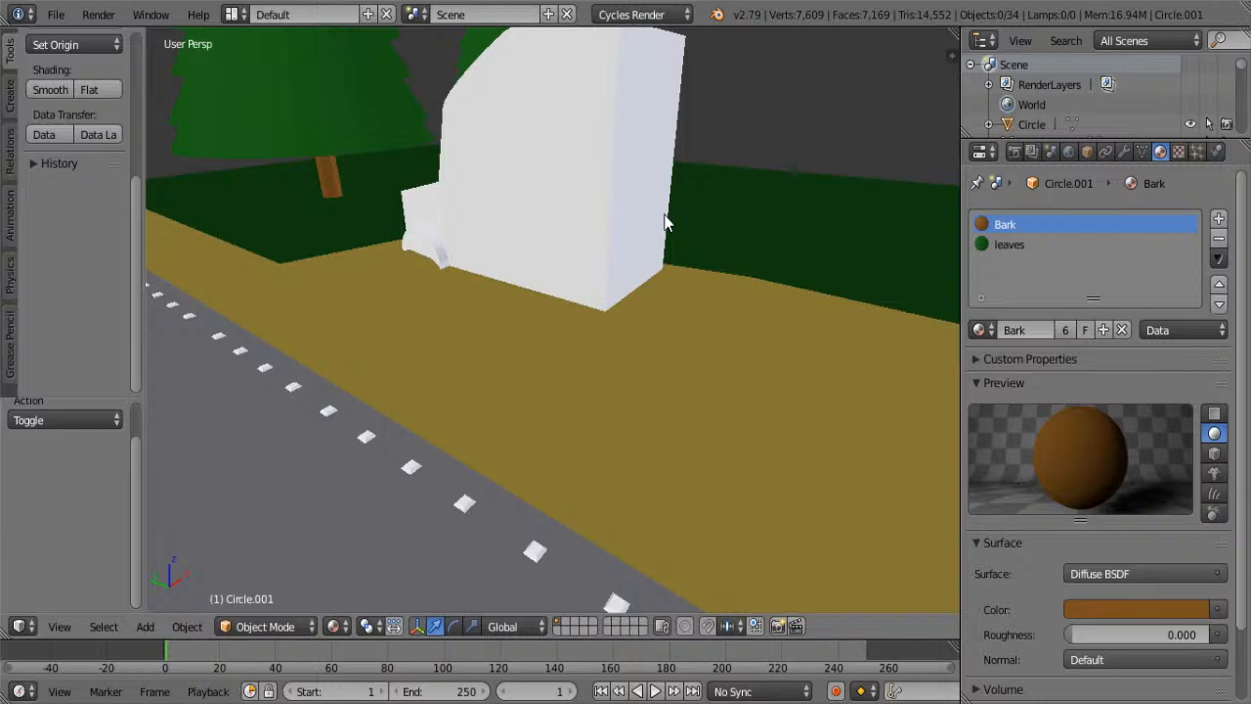
# - Select the white truck cab beside the road and enter Edit Mode on its mesh
pyautogui.moveTo(558, 204); pyautogui.dragTo(477, 466, button='middle')
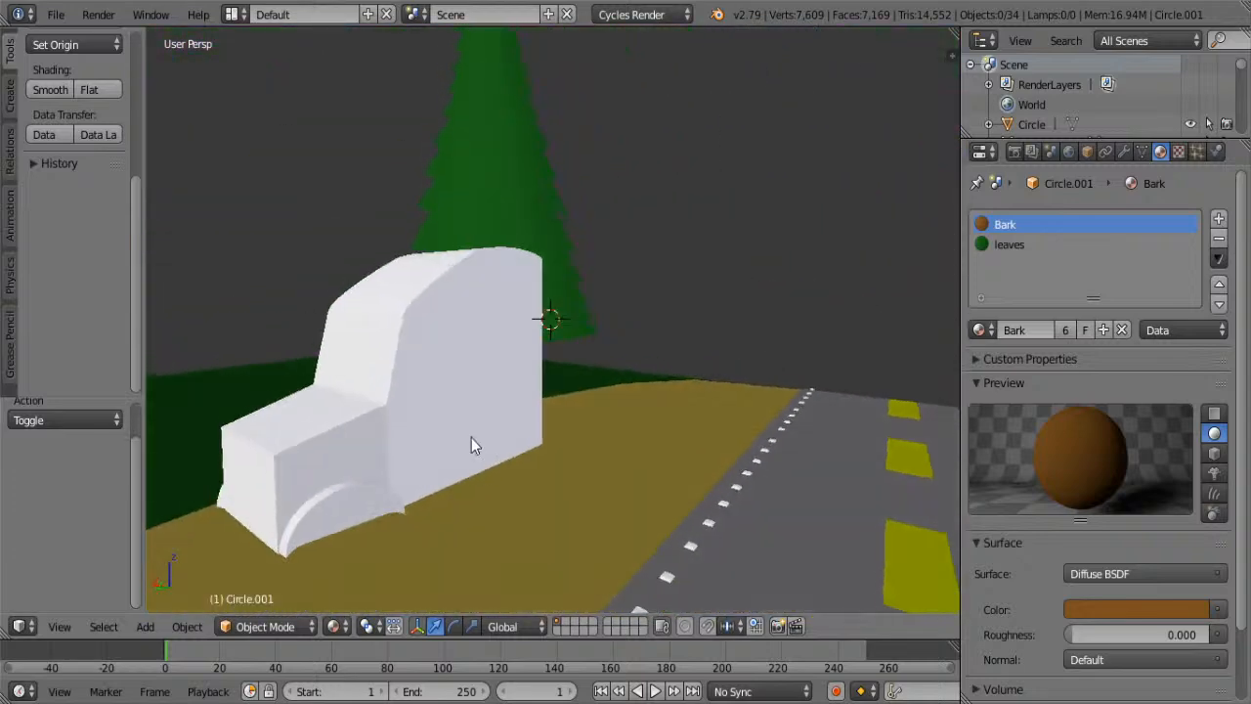
pyautogui.rightClick(472, 438)
pyautogui.press('Tab')
pyautogui.scroll(4, 415, 436)
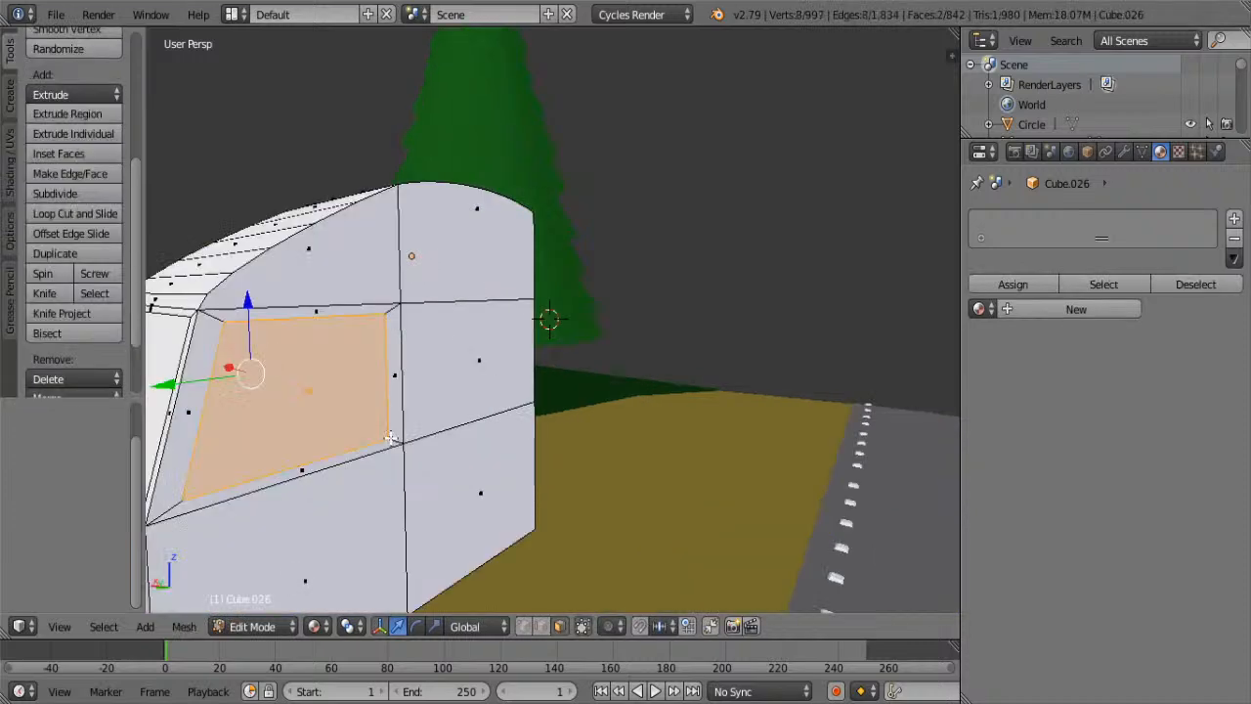
# - Examine the truck cab's mesh from the front and both sides, including the windows, hood and wheel arches
pyautogui.moveTo(416, 436); pyautogui.dragTo(551, 376, button='middle')
pyautogui.scroll(-6, 551, 377)
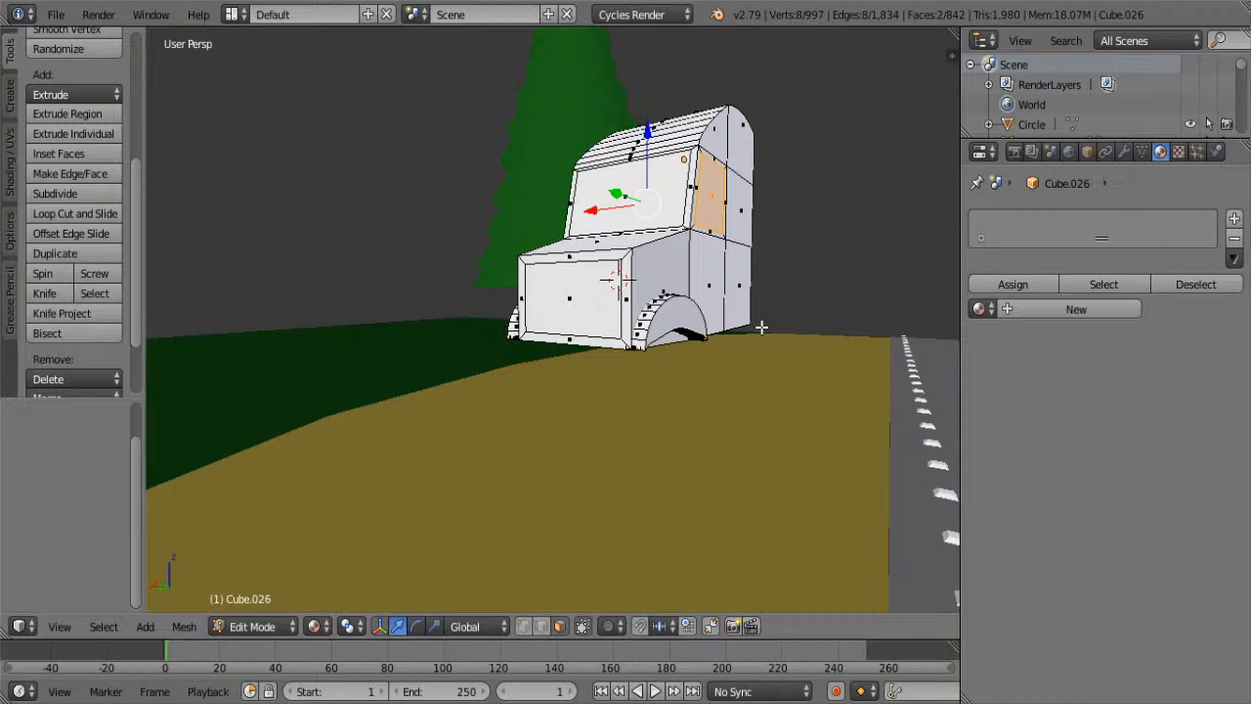
pyautogui.scroll(1, 761, 327)
pyautogui.moveTo(752, 343); pyautogui.dragTo(729, 335, button='middle')
pyautogui.moveTo(659, 354); pyautogui.dragTo(695, 406, button='middle')
pyautogui.scroll(1, 694, 381)
pyautogui.moveTo(694, 361); pyautogui.dragTo(739, 349, button='middle')
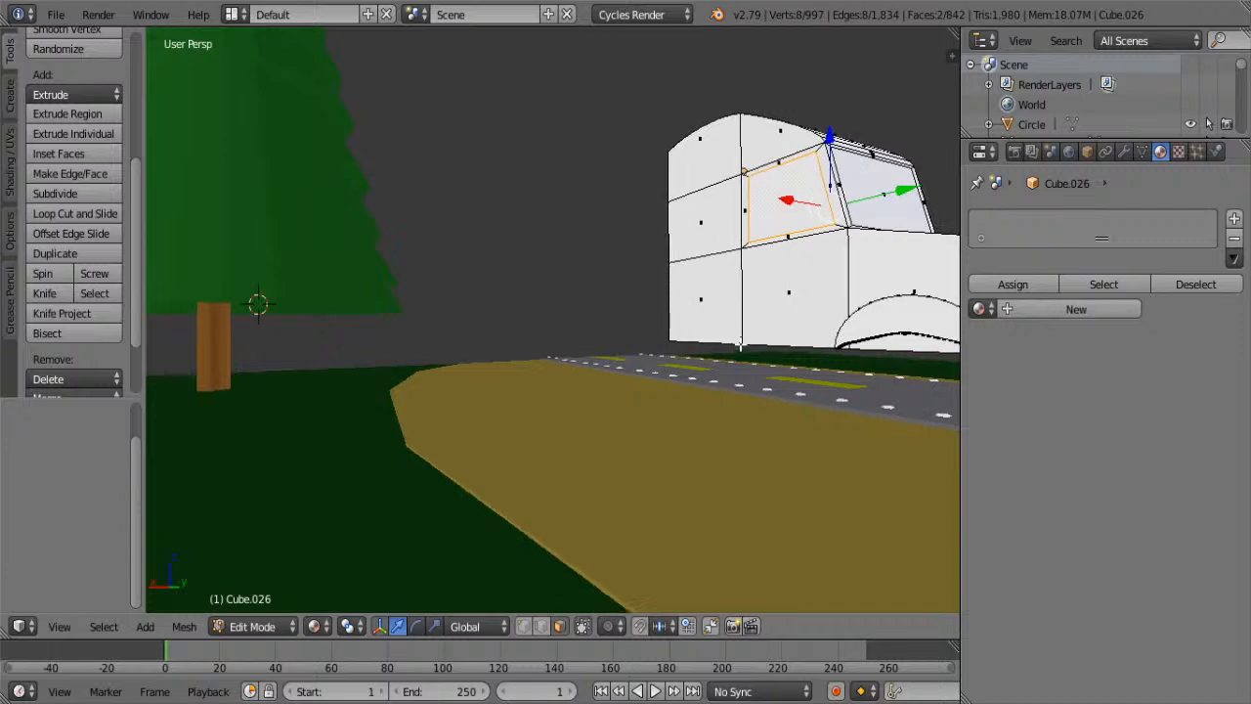
pyautogui.moveTo(899, 366); pyautogui.dragTo(831, 365, button='middle')
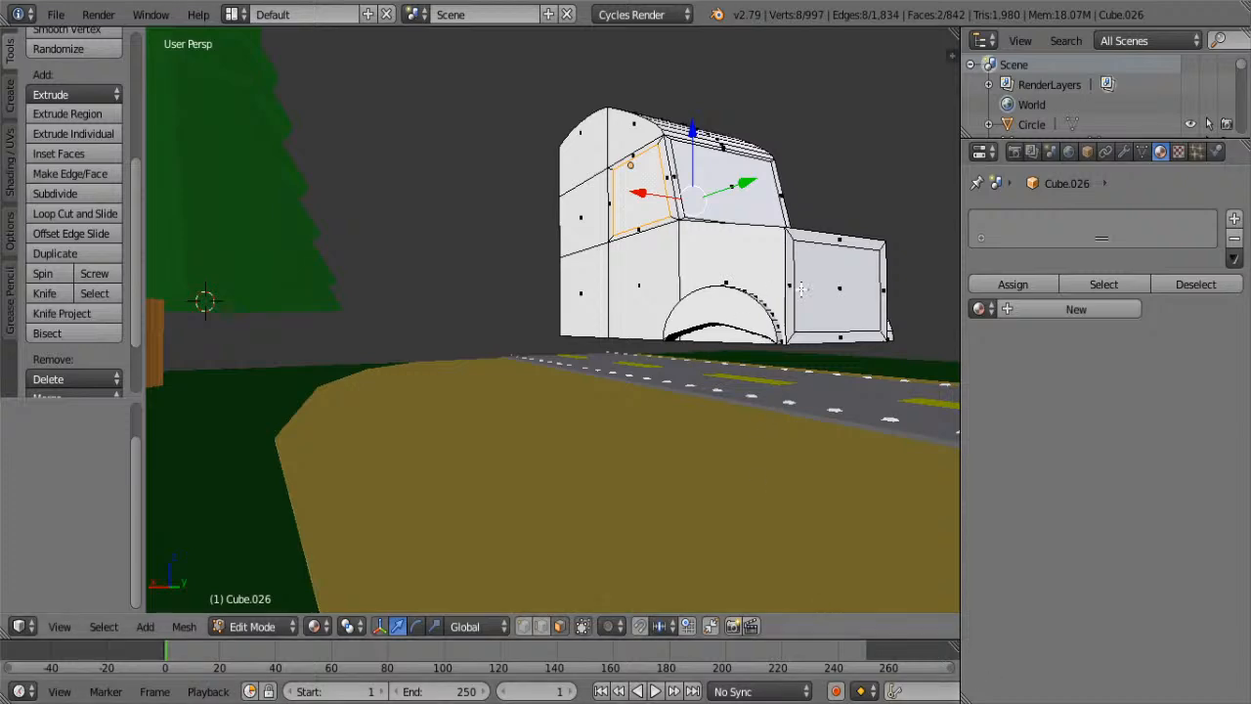
pyautogui.moveTo(801, 290); pyautogui.dragTo(550, 330, button='middle')
pyautogui.press('Tab')
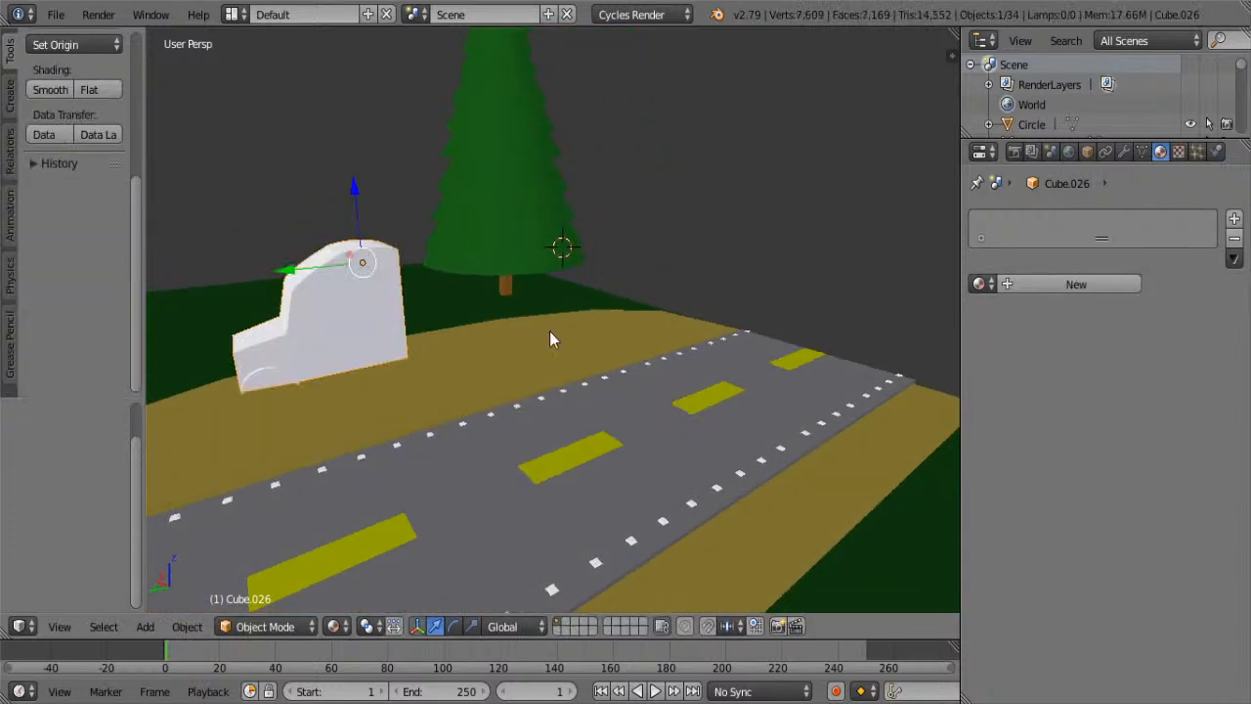
pyautogui.press('Tab')
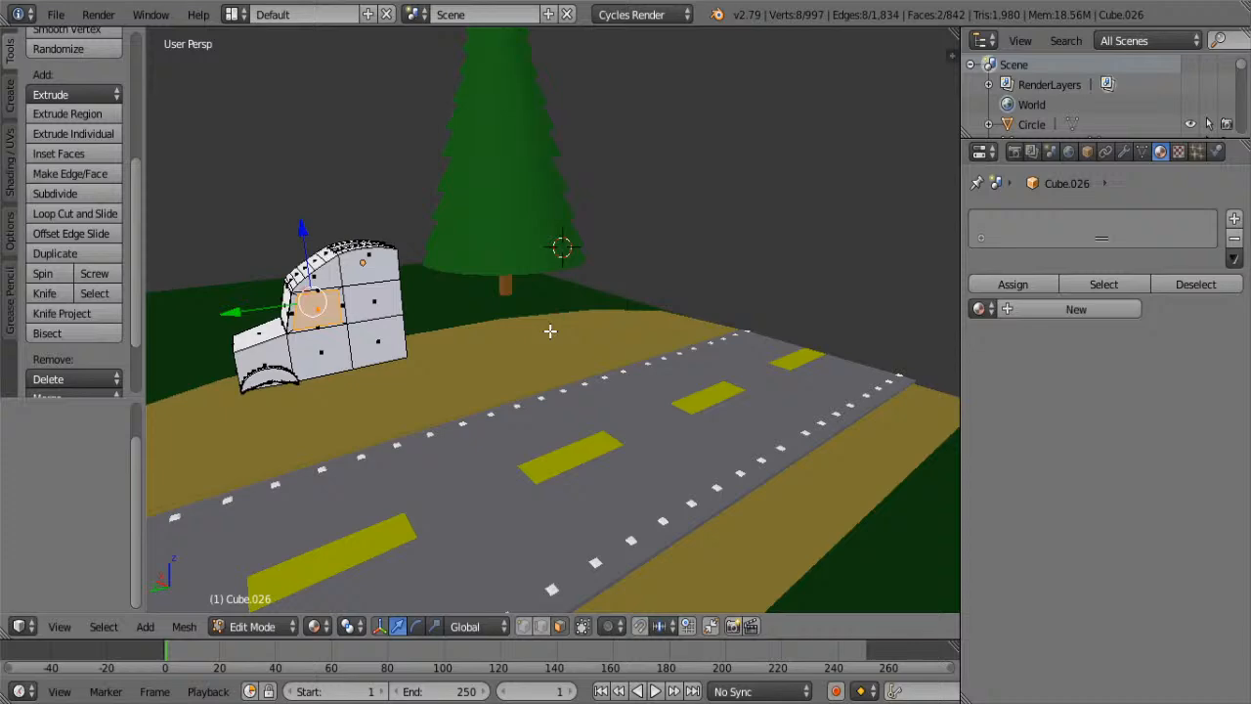
# - Try adding a cone primitive to the truck cab's mesh and undo it
pyautogui.keyDown('shift'); pyautogui.moveTo(361, 380); pyautogui.dragTo(531, 291, button='middle'); pyautogui.keyUp('shift')
pyautogui.scroll(1, 565, 309)
pyautogui.click(9, 96)
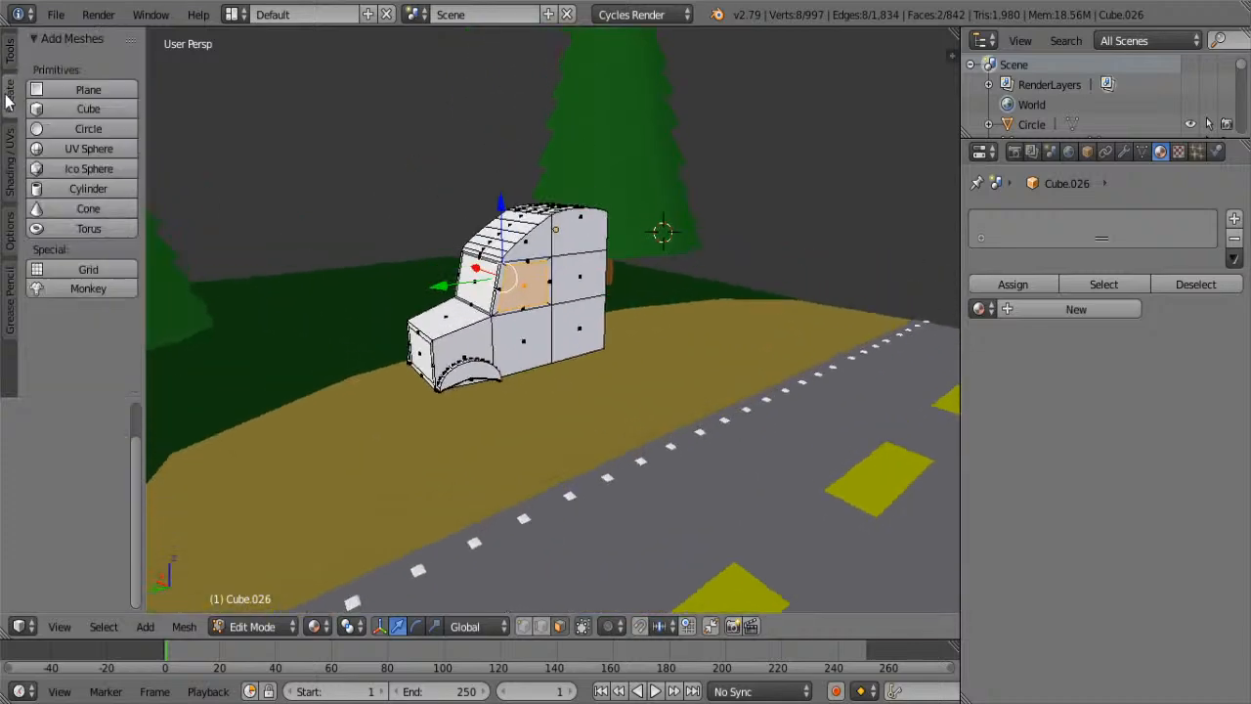
pyautogui.click(88, 208)
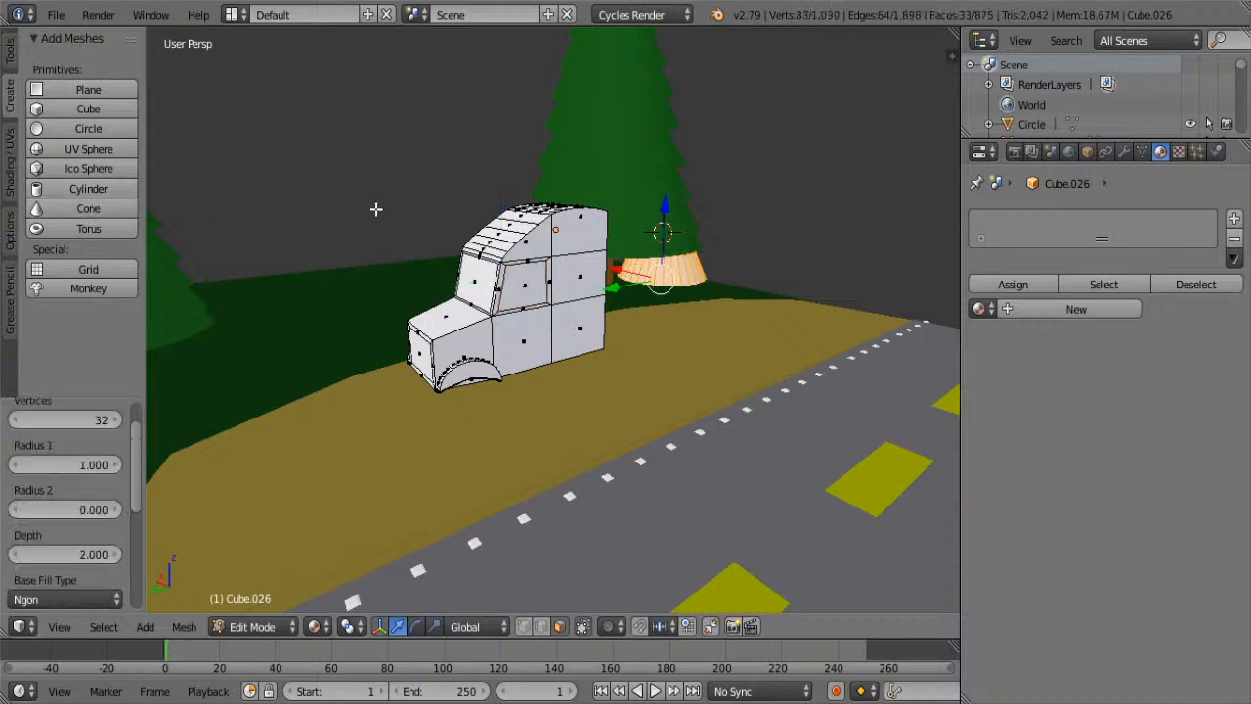
pyautogui.hotkey('ctrl', 'z')
pyautogui.scroll(5, 454, 390)
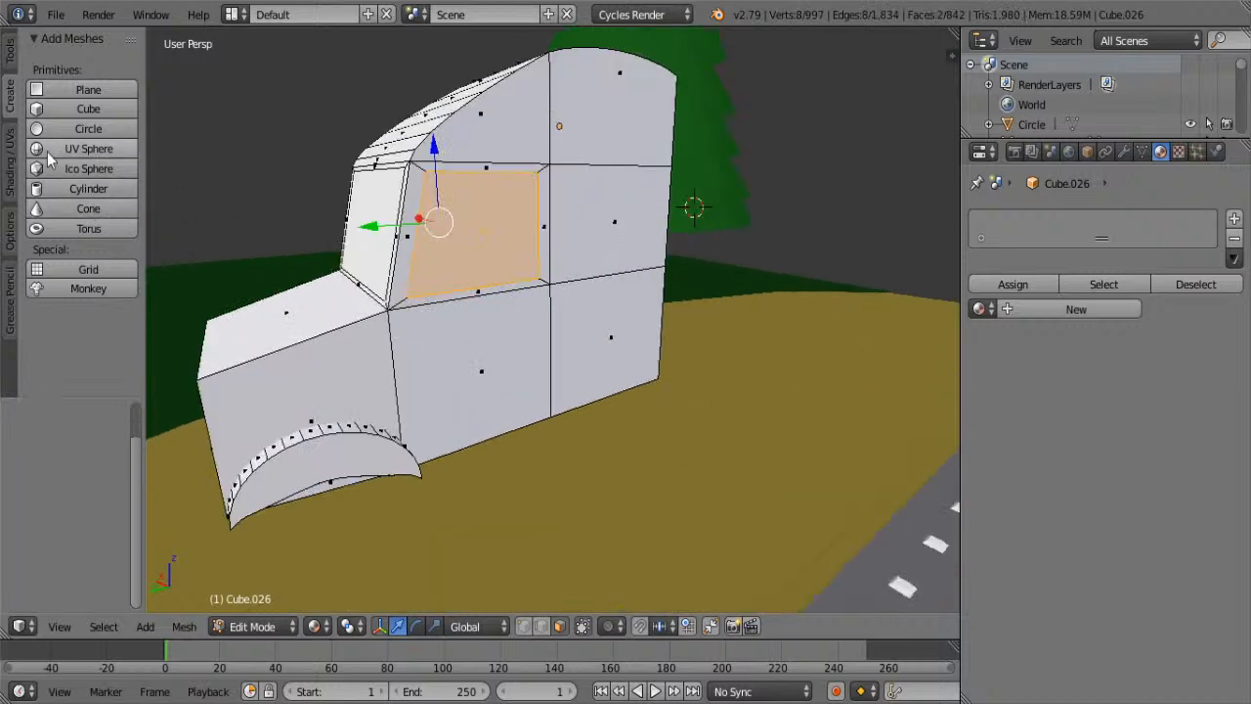
pyautogui.scroll(-3, 514, 246)
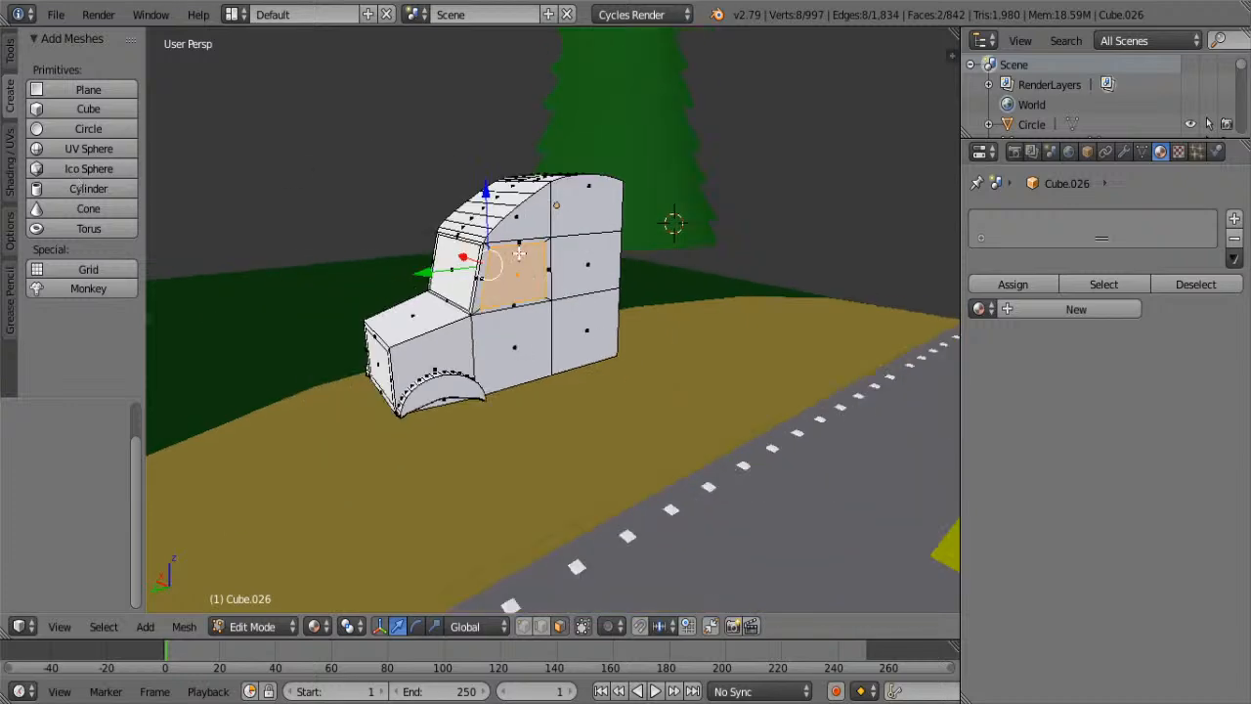
# - Add a 32-vertex cylinder to the truck mesh and move it about 6.54 along Y and -3.82 along X, beside the cab's front
pyautogui.click(88, 188)
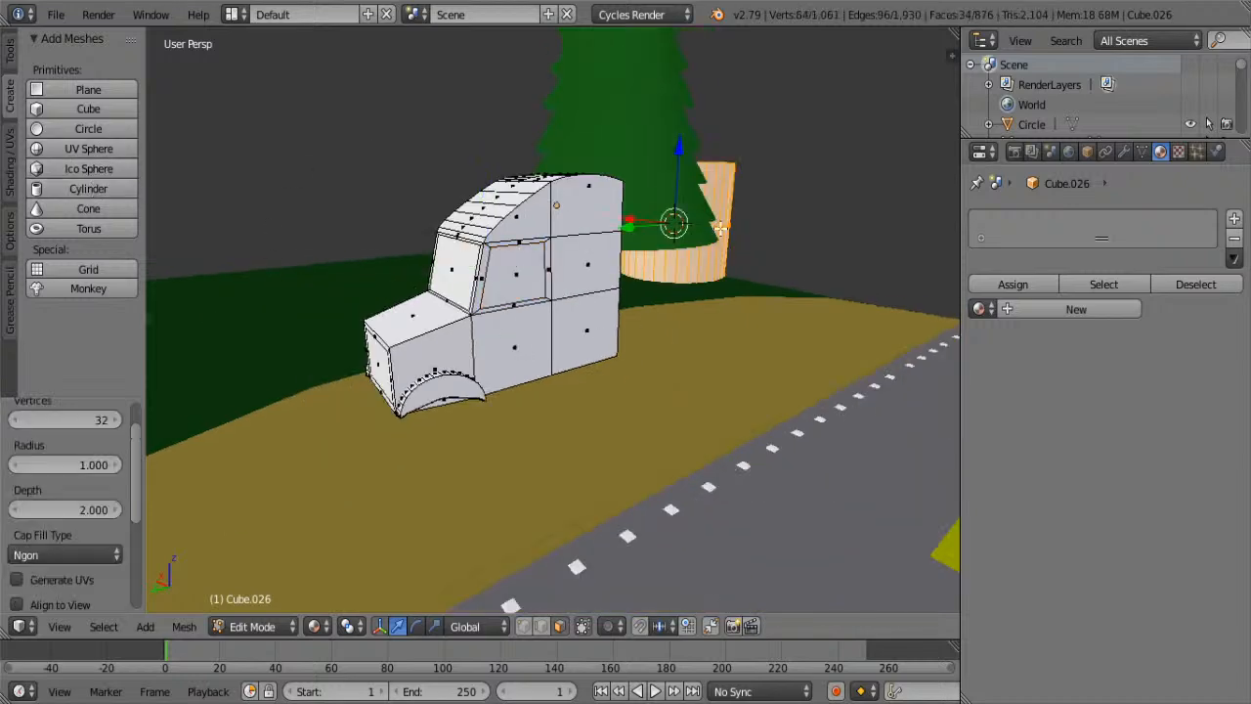
pyautogui.moveTo(792, 215); pyautogui.dragTo(704, 256, button='middle')
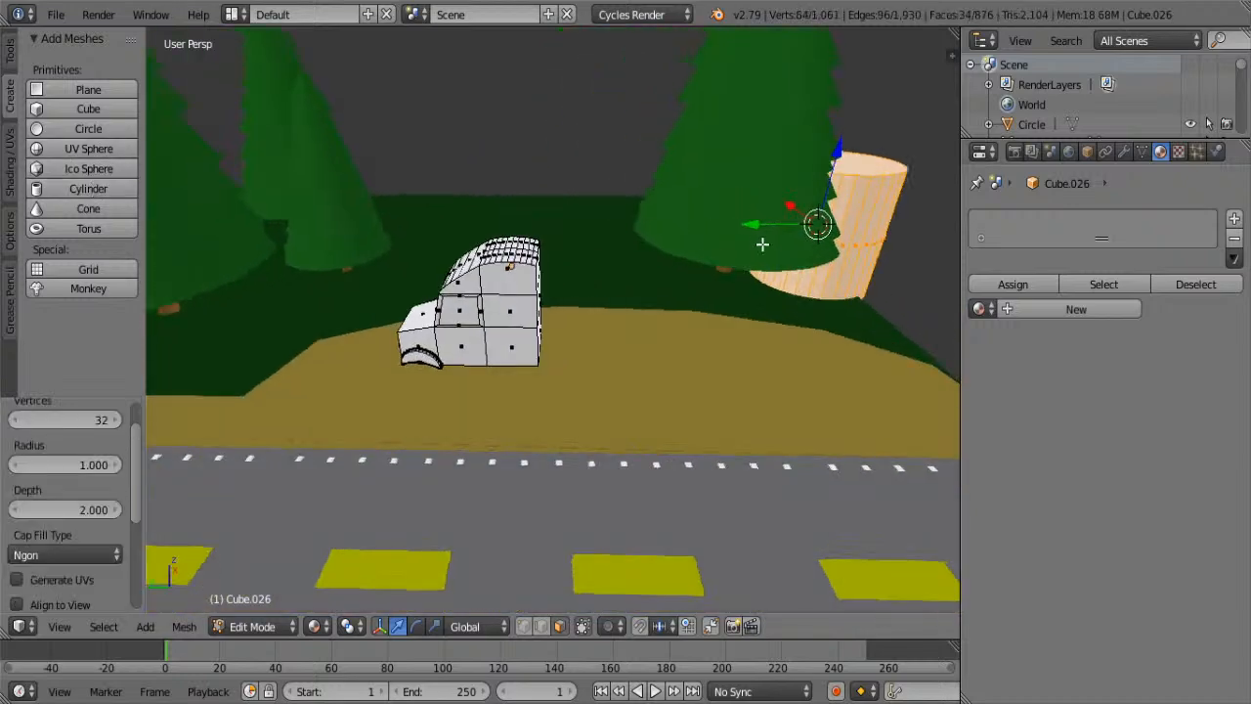
pyautogui.click(584, 348)
pyautogui.press('g')
pyautogui.press('y')
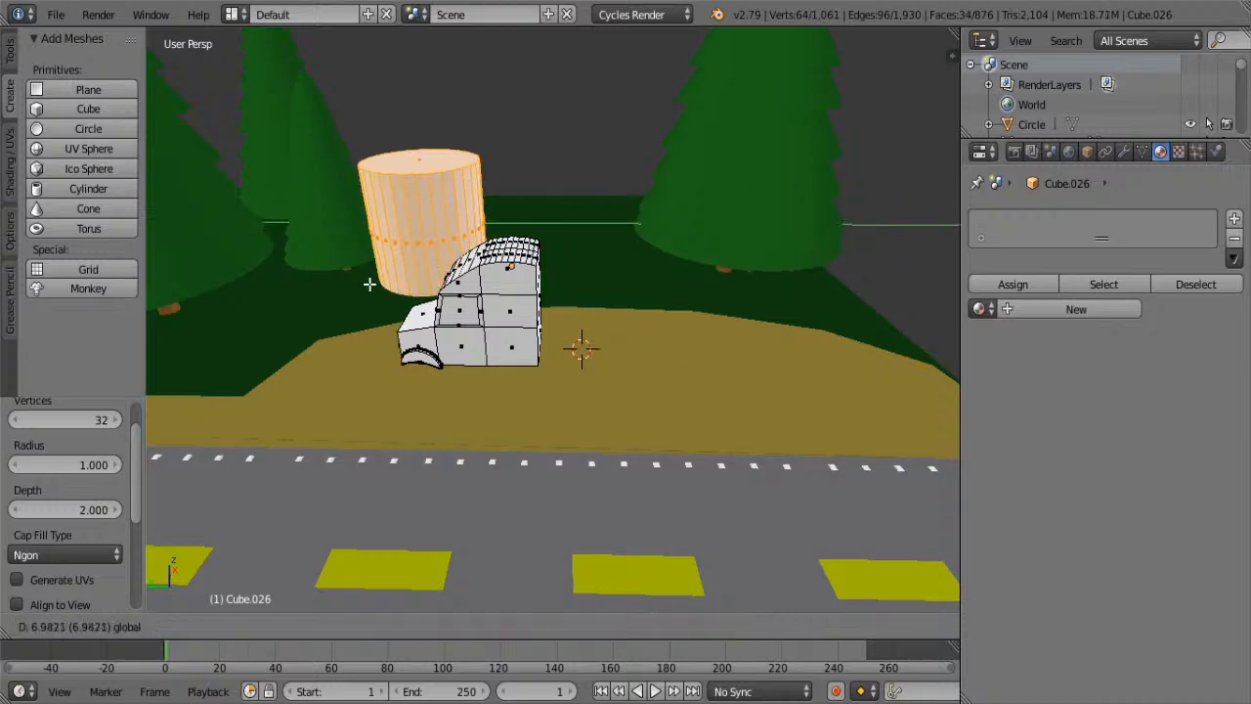
pyautogui.click(368, 283)
pyautogui.moveTo(368, 283)
pyautogui.mouseDown(button='middle')
pyautogui.moveTo(332, 273)
pyautogui.moveTo(353, 264)
pyautogui.mouseUp(button='middle')
pyautogui.press('g')
pyautogui.press('x')
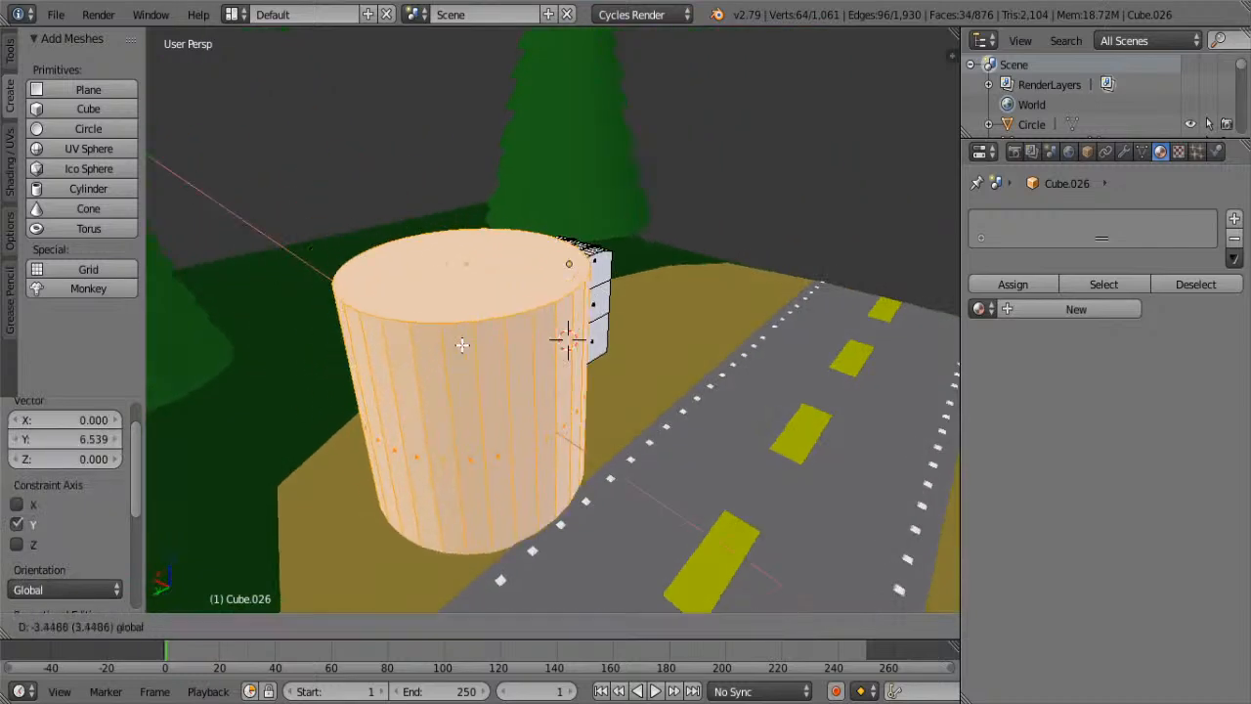
pyautogui.click(789, 372)
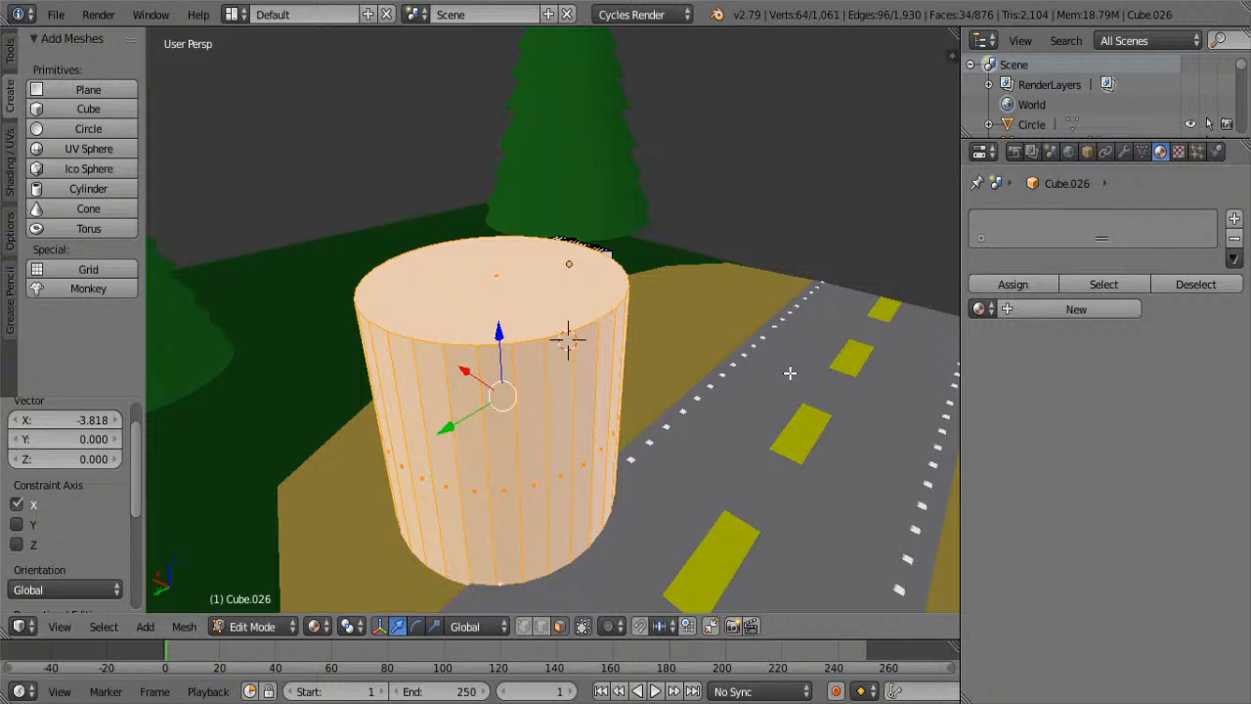
# - Rotate the cylinder 90° about the Y axis and scale it down uniformly to about 0.171
pyautogui.write('ry90')
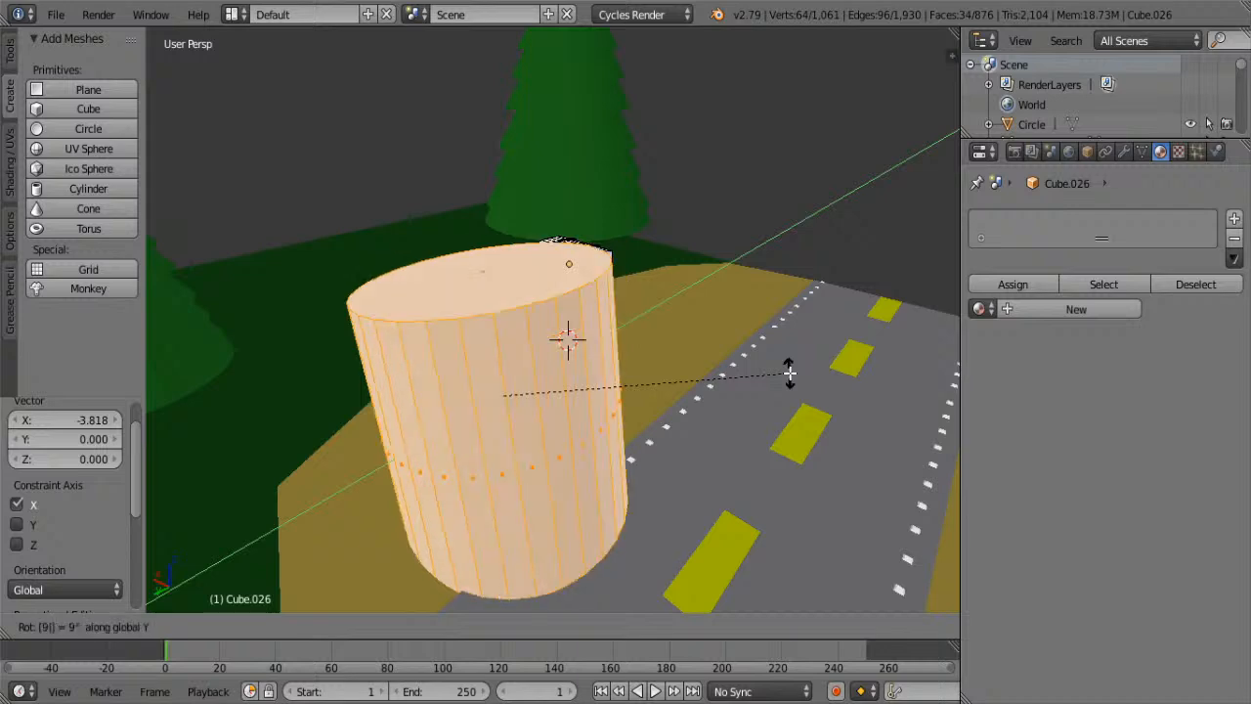
pyautogui.press('Return')
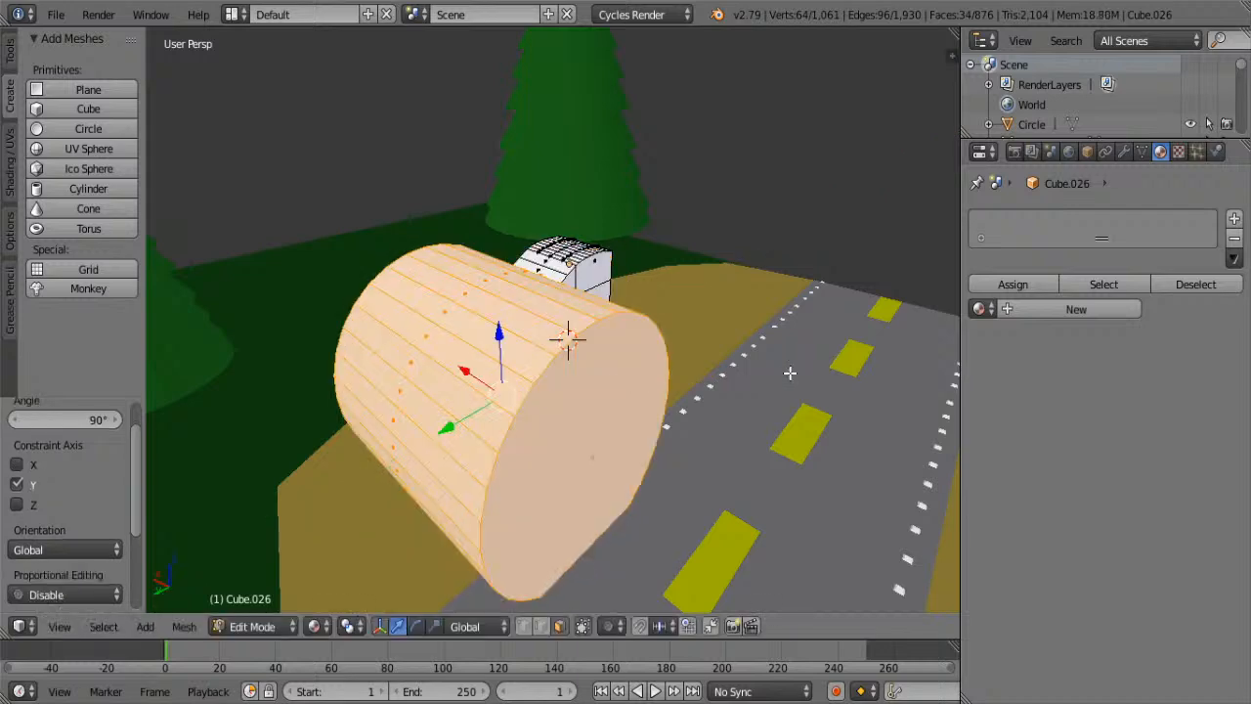
pyautogui.press('s')
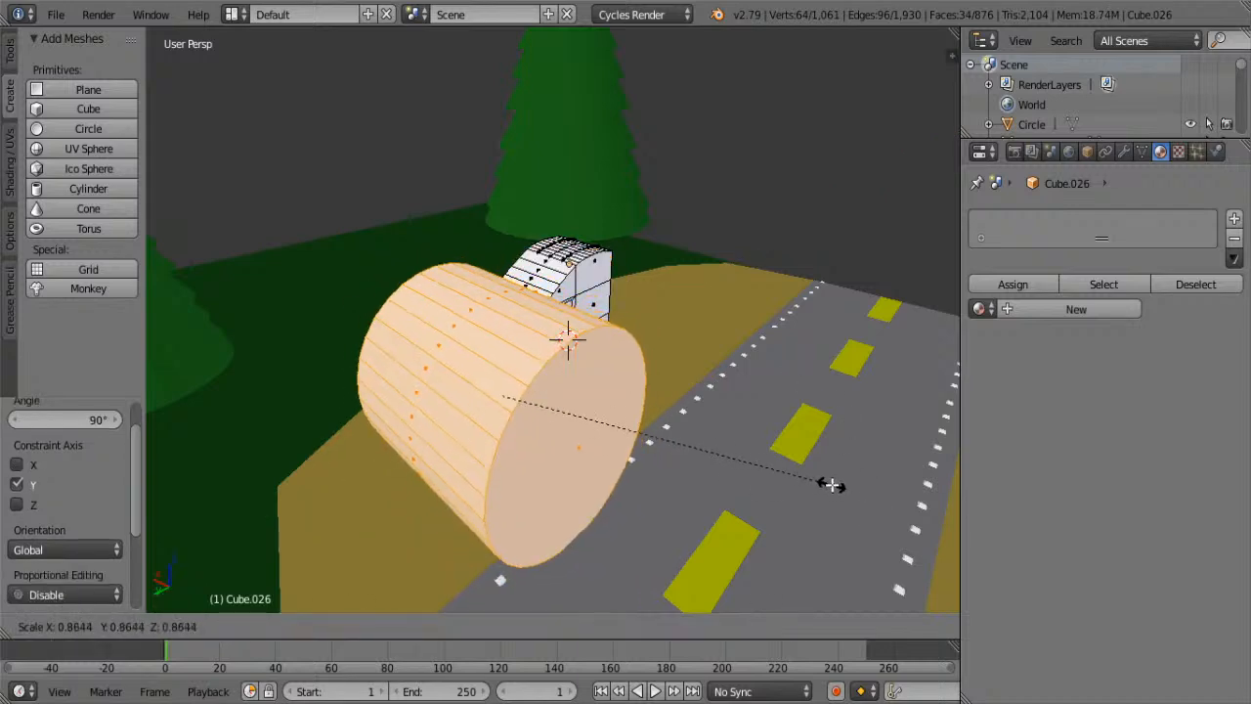
pyautogui.click(570, 382)
pyautogui.scroll(5, 528, 410)
pyautogui.moveTo(522, 417); pyautogui.dragTo(593, 255, button='middle')
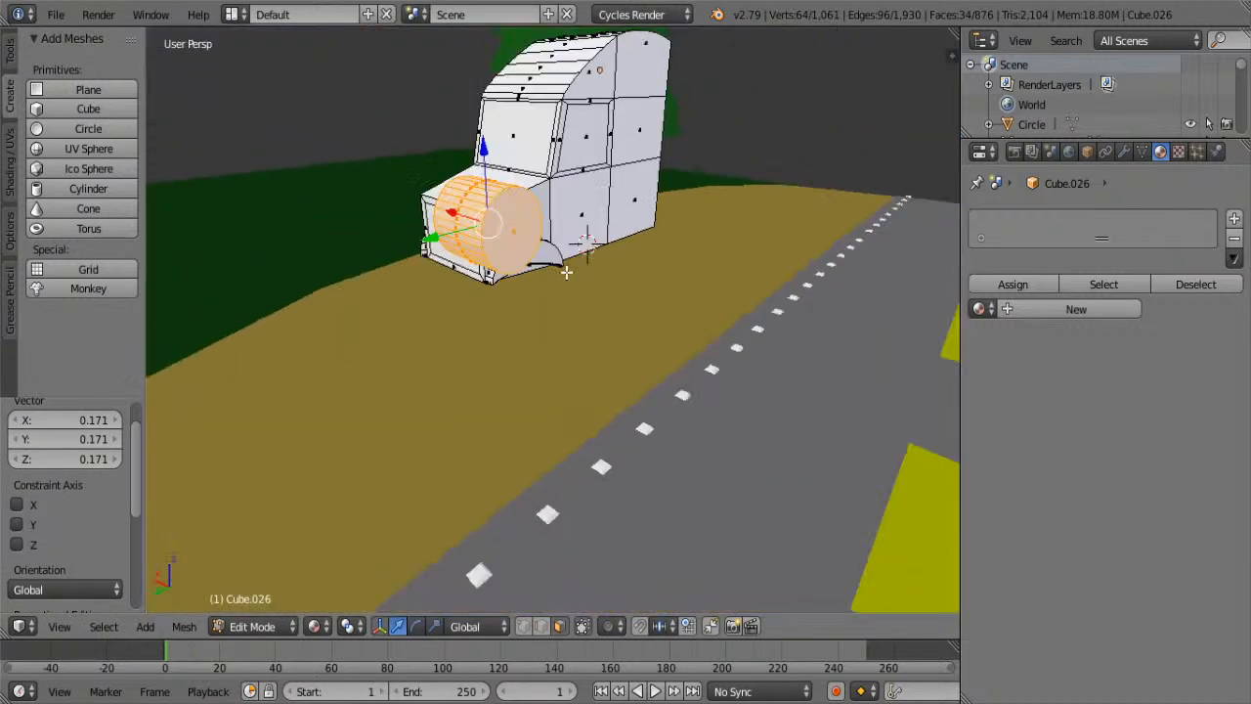
# - Flatten the cylinder into a wheel by scaling it to about 0.411 along X
pyautogui.press('s')
pyautogui.press('x')
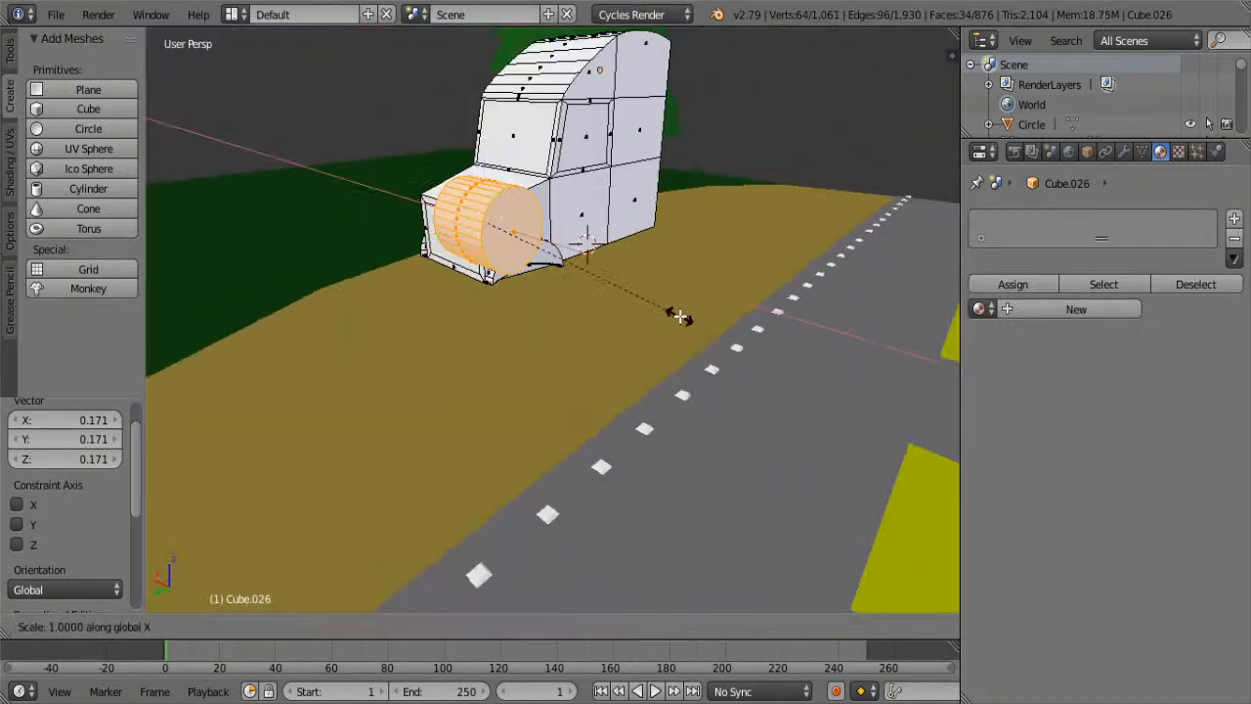
pyautogui.click(572, 250)
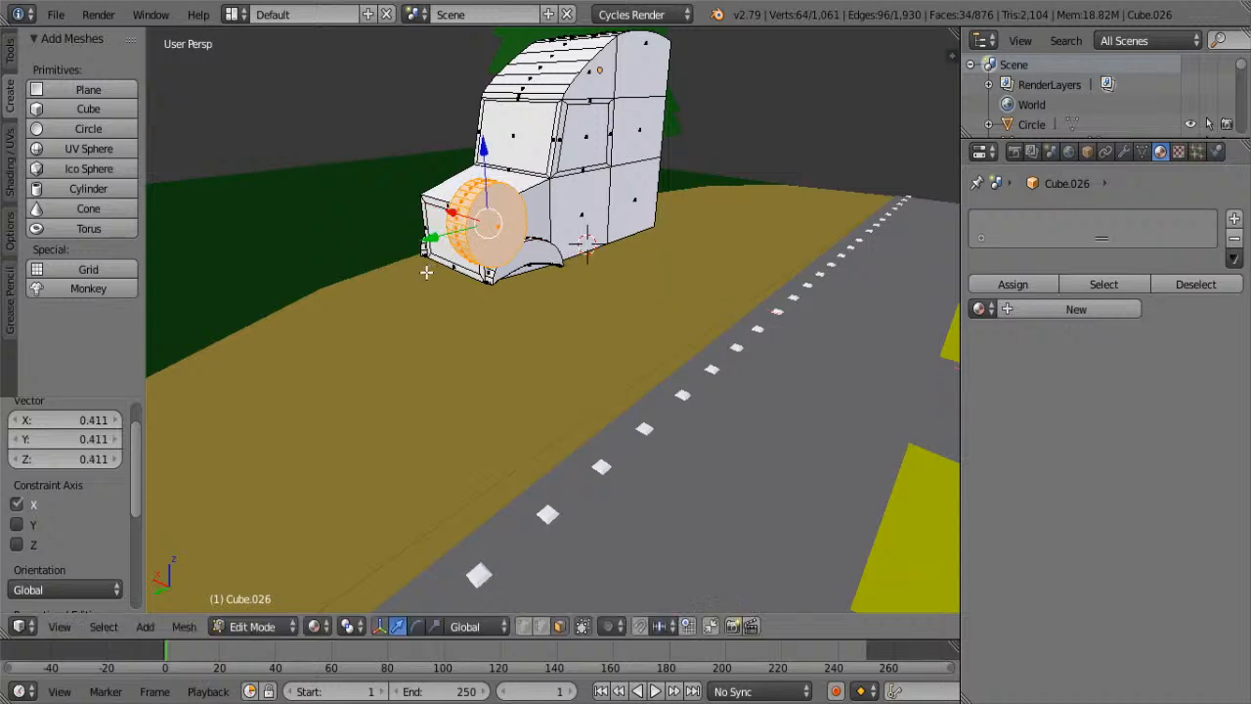
# - Move the wheel about -0.43 along Y and lower it about 0.37 along Z to line up with the front wheel arch
pyautogui.moveTo(440, 238); pyautogui.dragTo(510, 222)
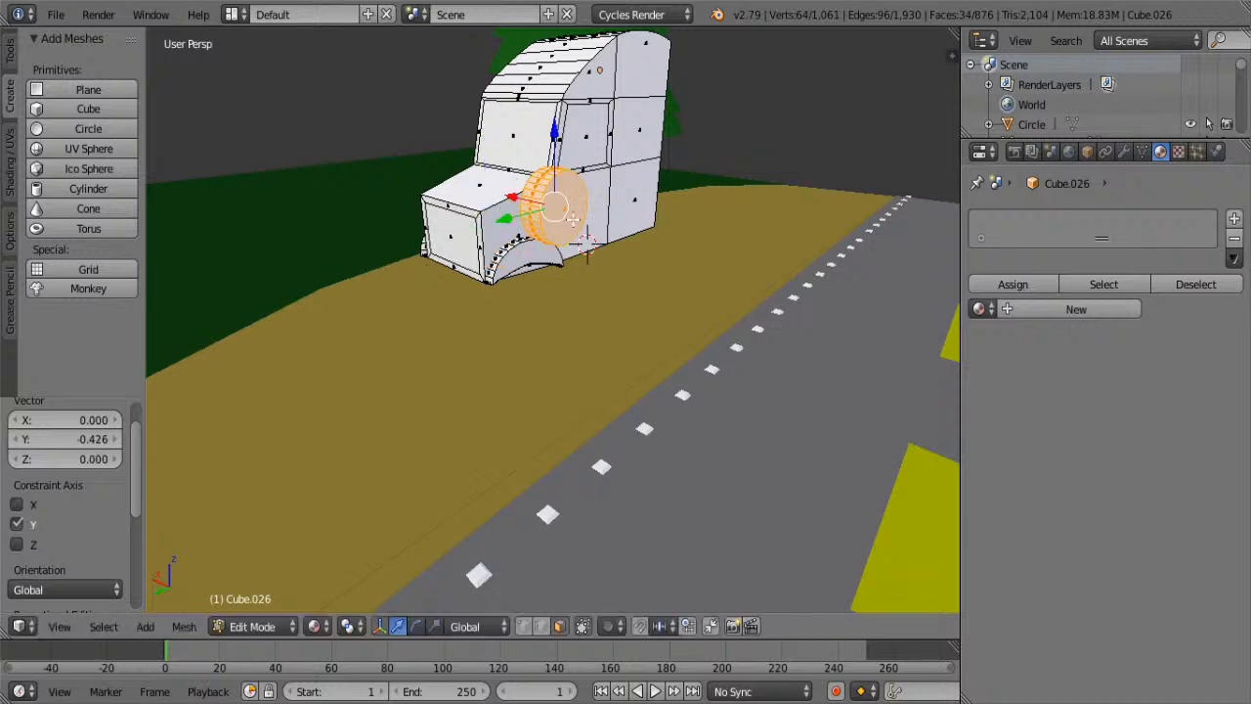
pyautogui.scroll(3, 508, 279)
pyautogui.keyDown('shift'); pyautogui.moveTo(502, 224); pyautogui.dragTo(543, 321, button='middle'); pyautogui.keyUp('shift')
pyautogui.moveTo(743, 188); pyautogui.dragTo(749, 473)
pyautogui.moveTo(749, 473); pyautogui.dragTo(760, 324, button='middle')
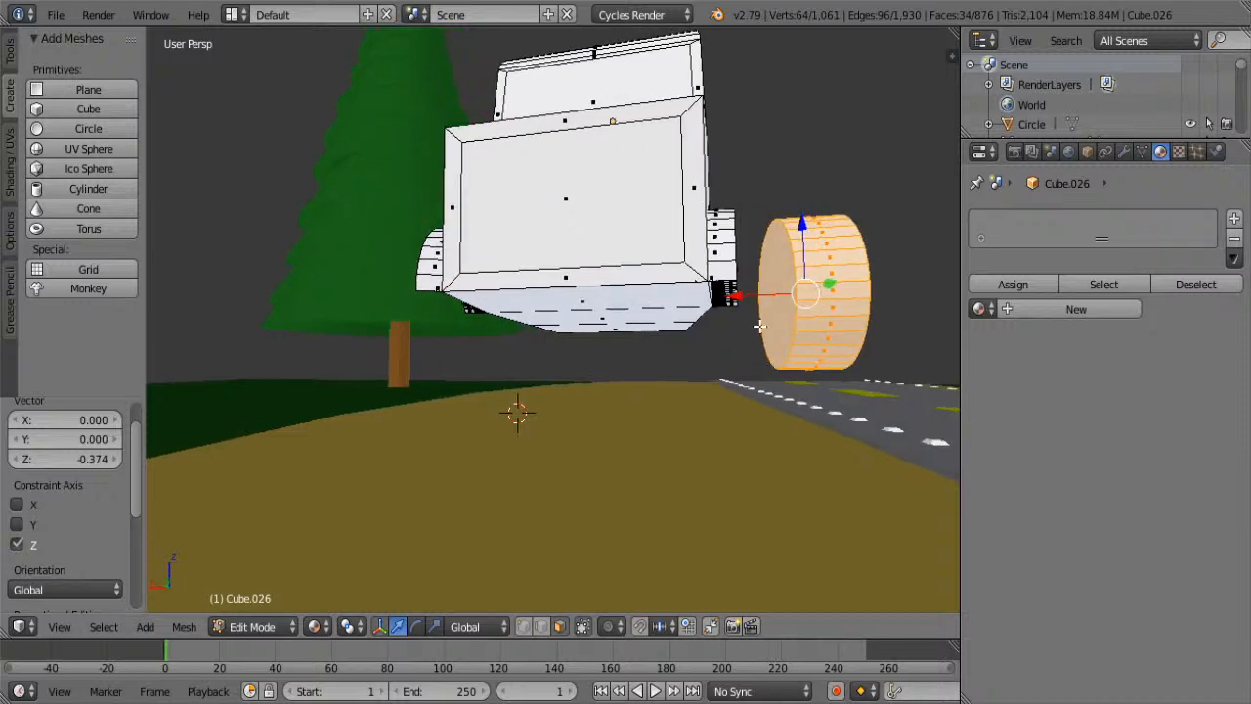
# - Move the wheel along X into the front wheel arch and shift it about 0.06 along Y
pyautogui.moveTo(761, 294); pyautogui.dragTo(698, 296)
pyautogui.moveTo(834, 336); pyautogui.dragTo(585, 411, button='middle')
pyautogui.moveTo(354, 399); pyautogui.dragTo(330, 405)
pyautogui.moveTo(358, 409); pyautogui.dragTo(582, 353, button='middle')
# - Widen the road-side wheel arch by moving its outer face about -0.059 along X over the wheel
pyautogui.scroll(4, 523, 410)
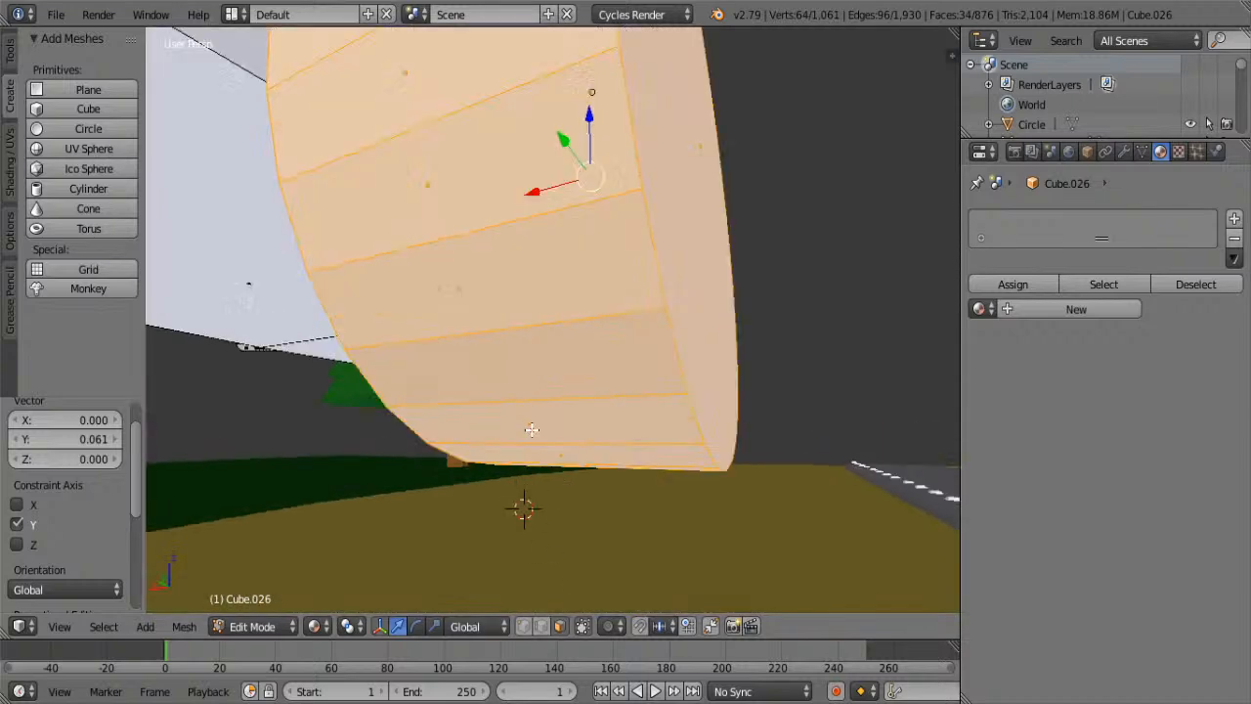
pyautogui.scroll(-3, 528, 404)
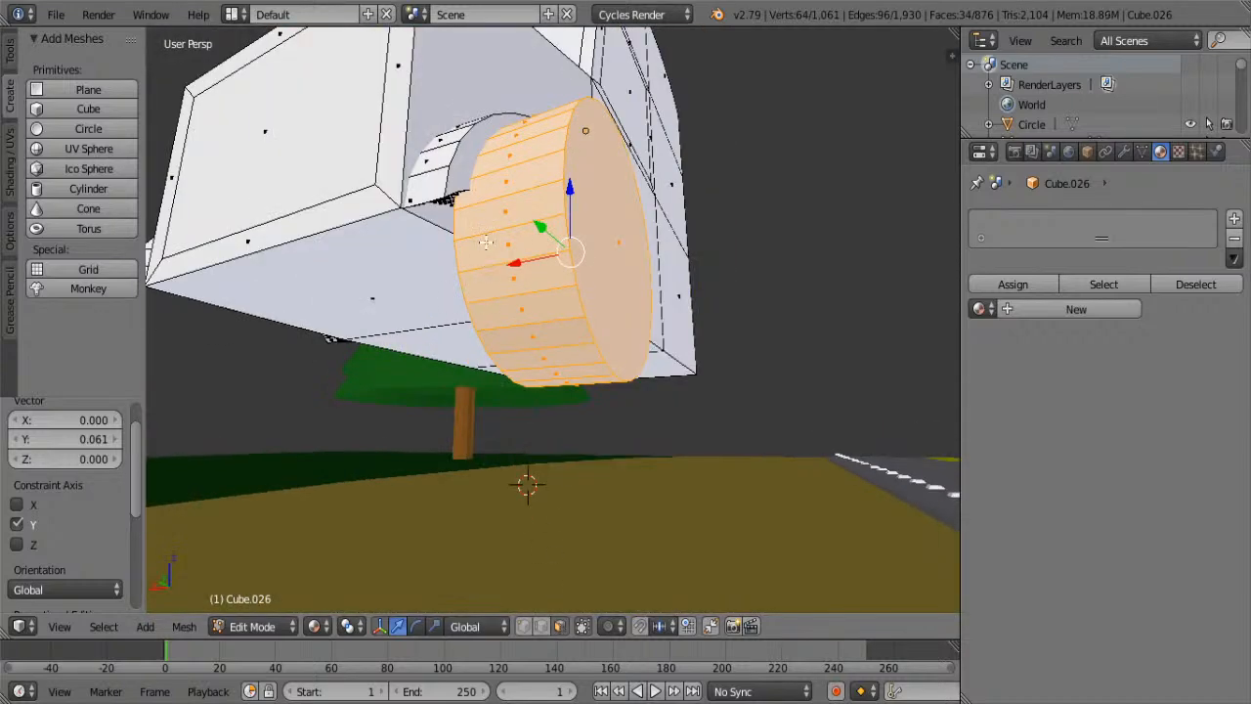
pyautogui.rightClick(469, 159)
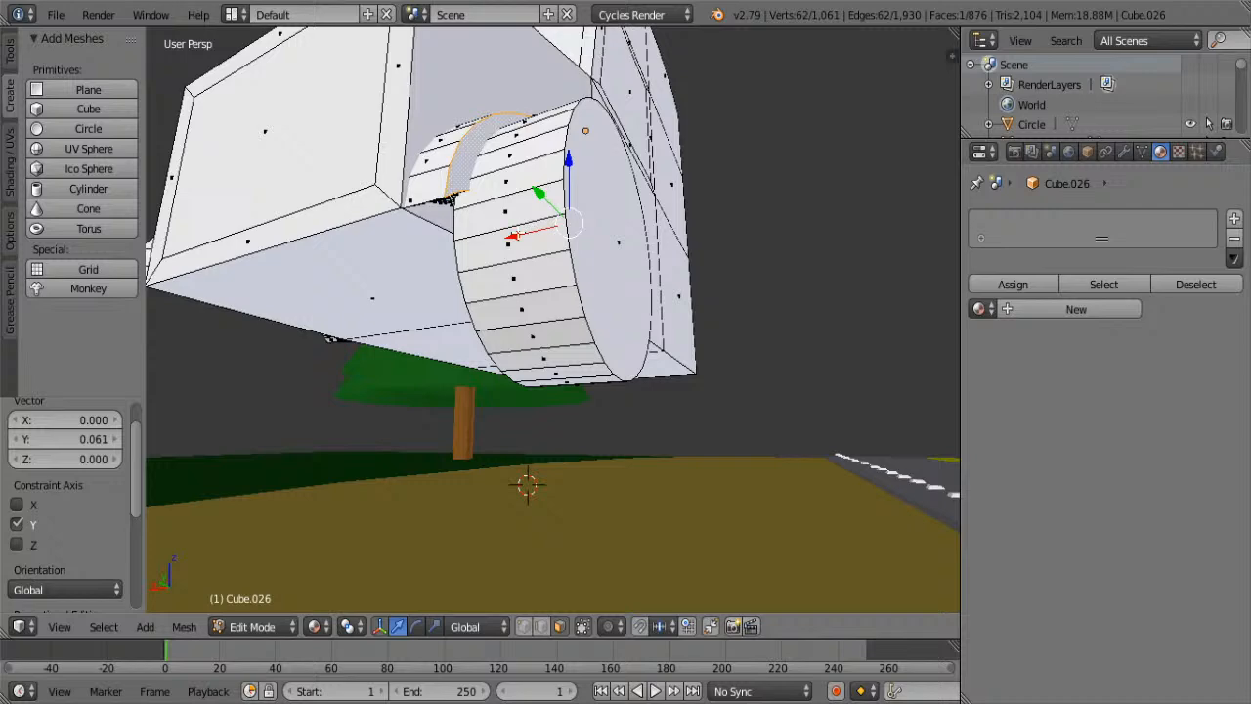
pyautogui.press('g')
pyautogui.press('x')
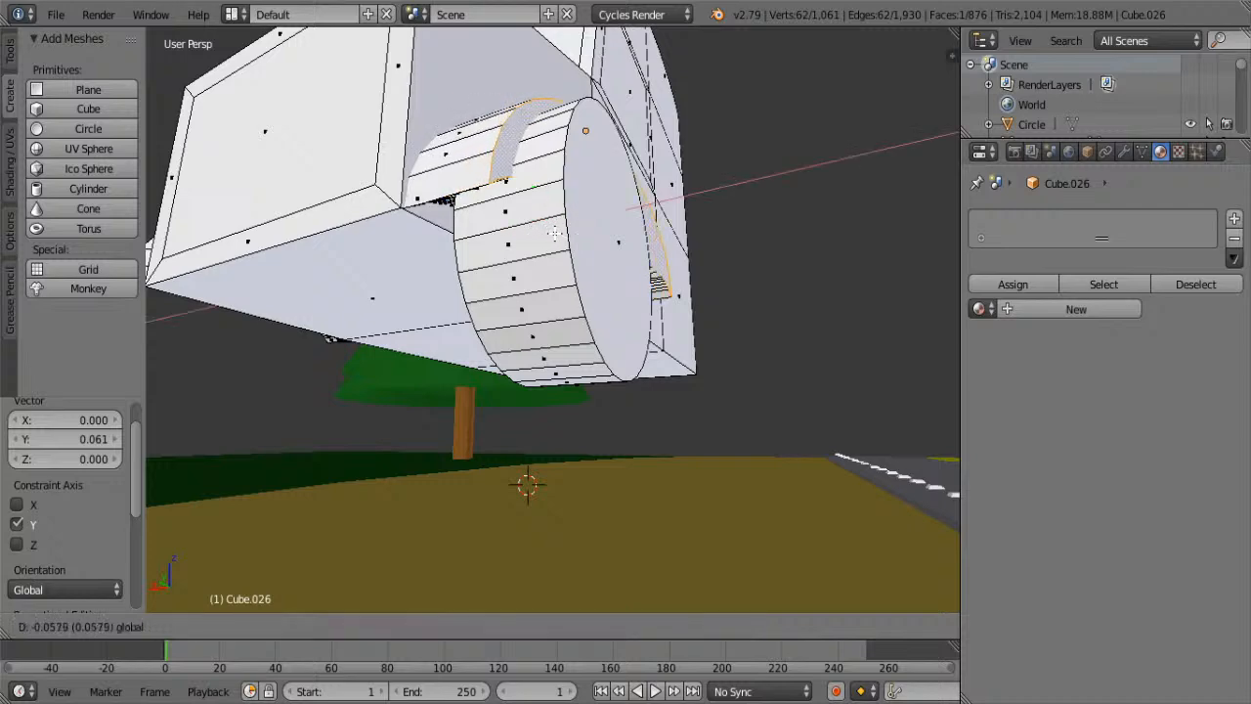
pyautogui.click(559, 235)
# - Widen the opposite wheel arch by moving its outer face about 0.066 along X
pyautogui.moveTo(559, 235); pyautogui.dragTo(662, 321, button='middle')
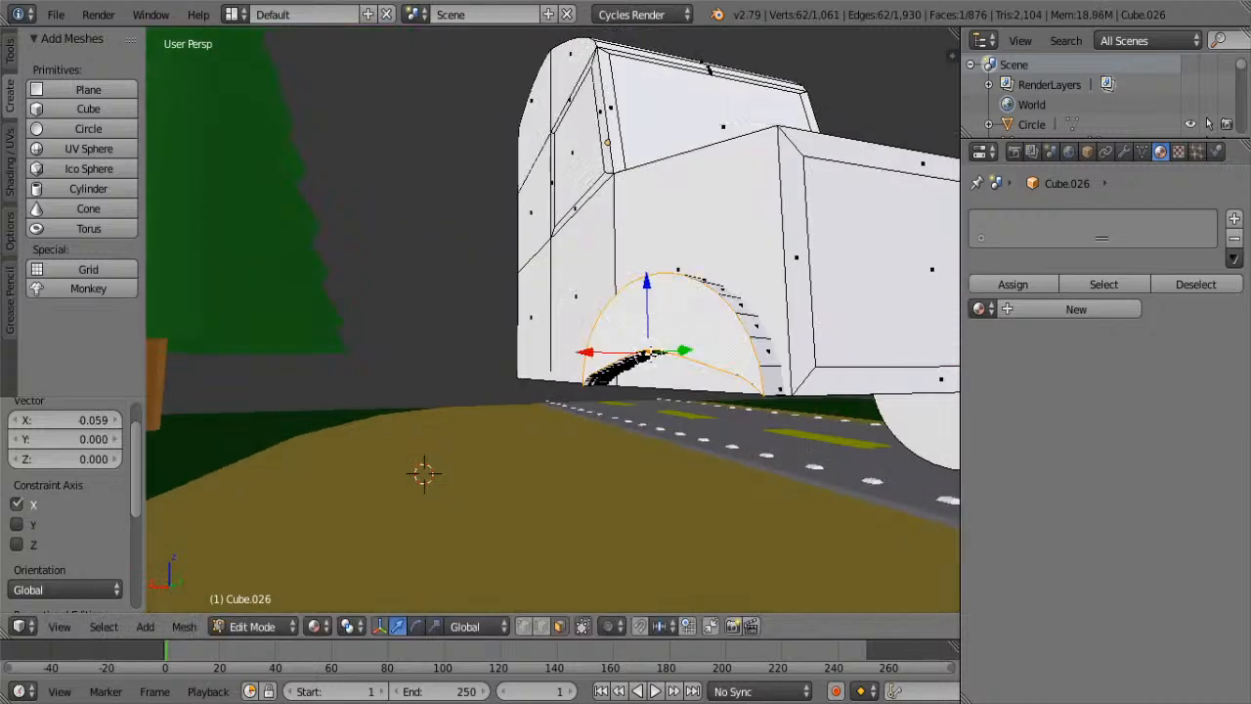
pyautogui.press('g')
pyautogui.press('x')
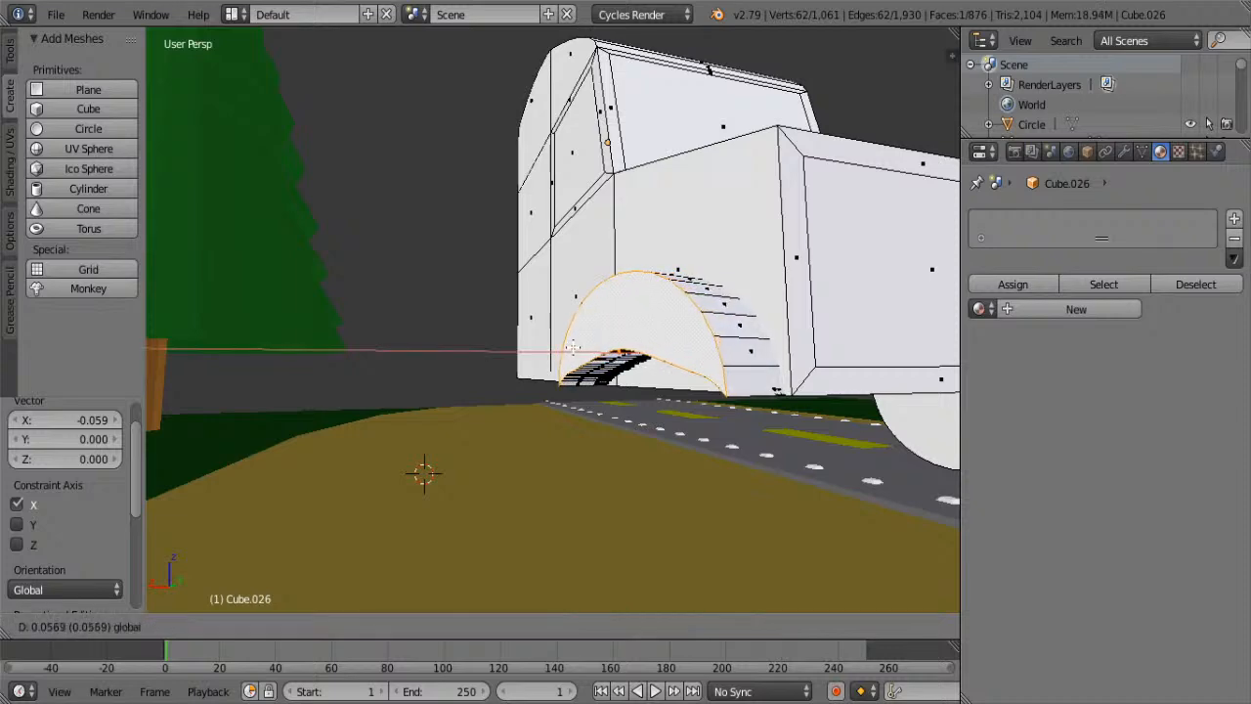
pyautogui.click(574, 347)
# - Select the entire linked wheel mesh and move it about 0.056 along X, further into the arch
pyautogui.moveTo(575, 347); pyautogui.dragTo(829, 328, button='middle')
pyautogui.rightClick(815, 308)
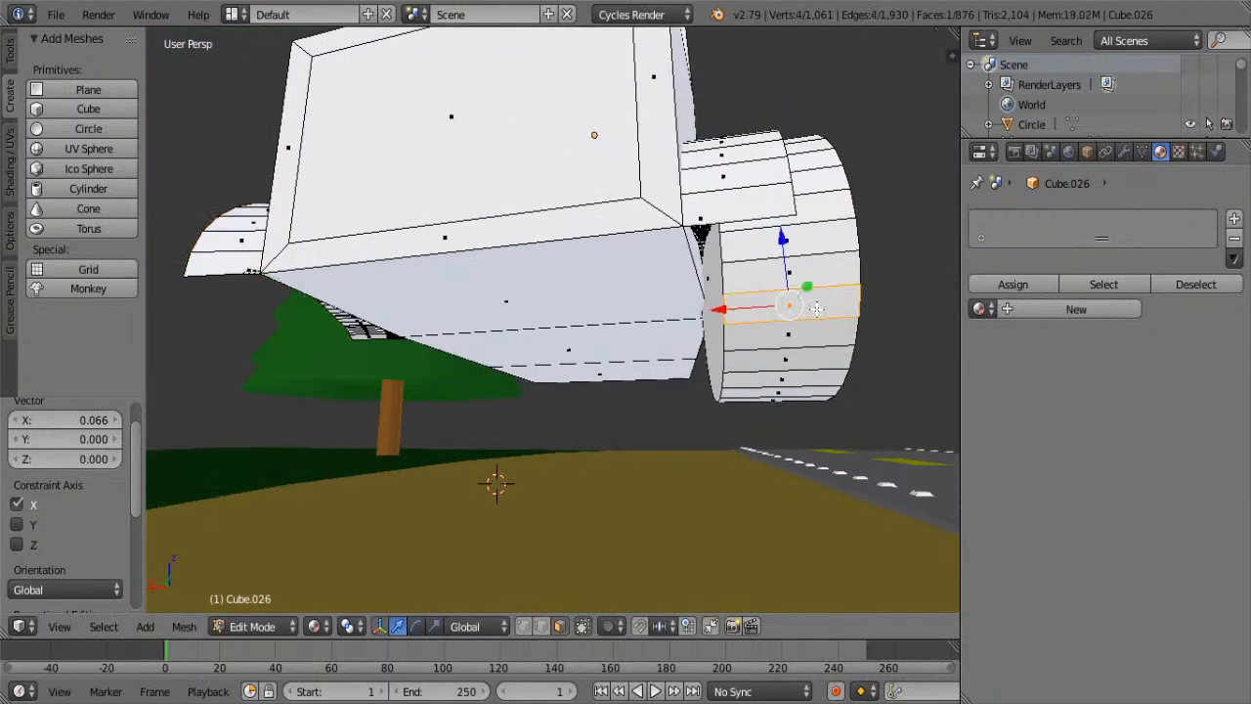
pyautogui.hotkey('ctrl', 'l')
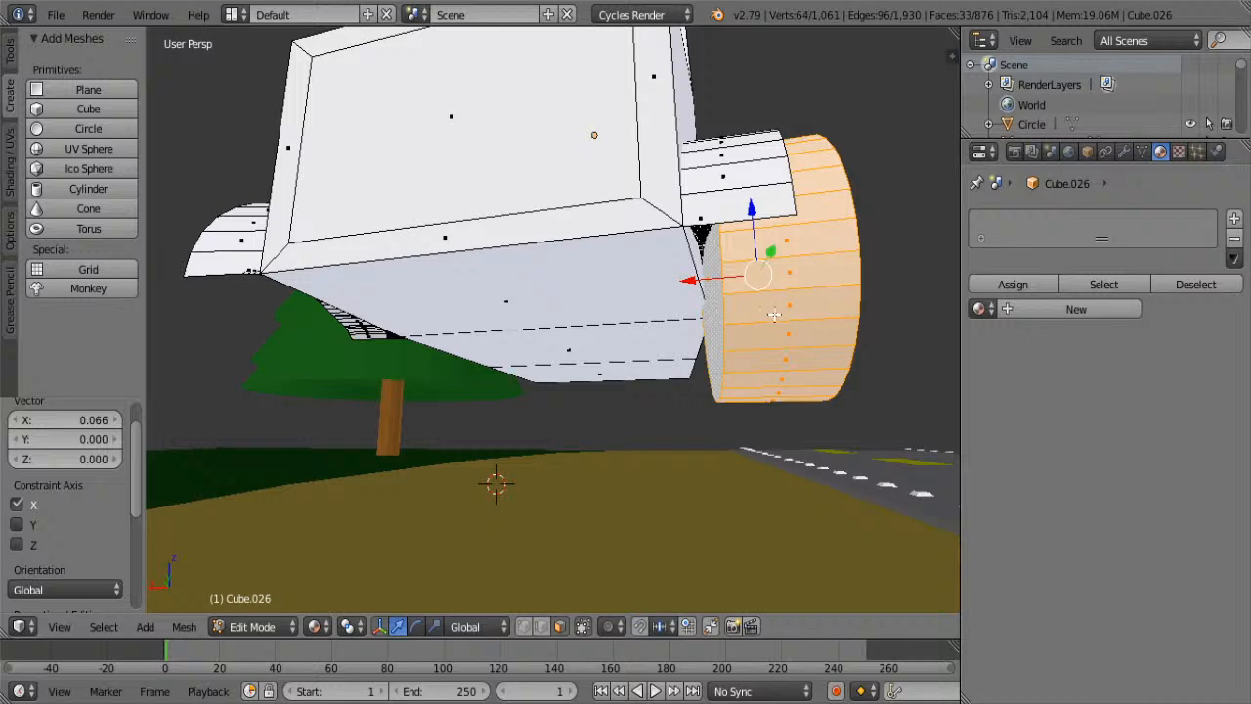
pyautogui.moveTo(772, 314); pyautogui.dragTo(726, 352, button='middle')
pyautogui.rightClick(489, 474)
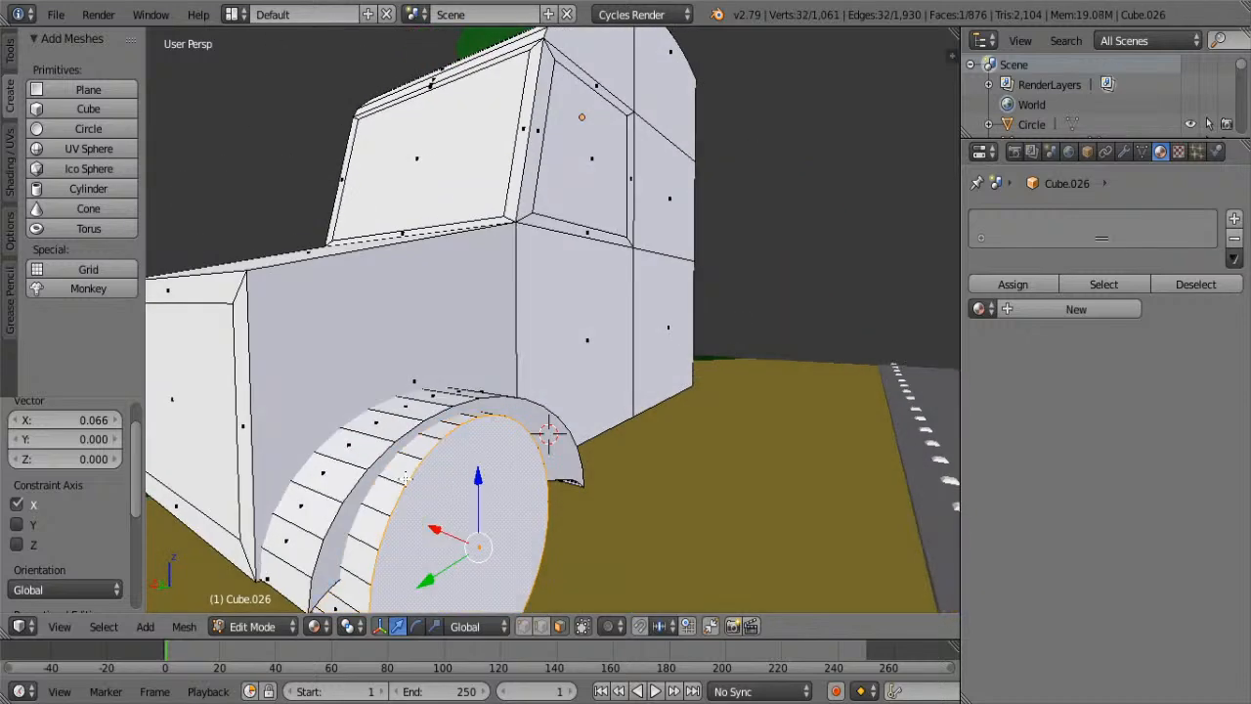
pyautogui.hotkey('ctrl', 'l')
pyautogui.moveTo(406, 479); pyautogui.dragTo(482, 437, button='middle')
pyautogui.moveTo(855, 318); pyautogui.dragTo(833, 347, button='middle')
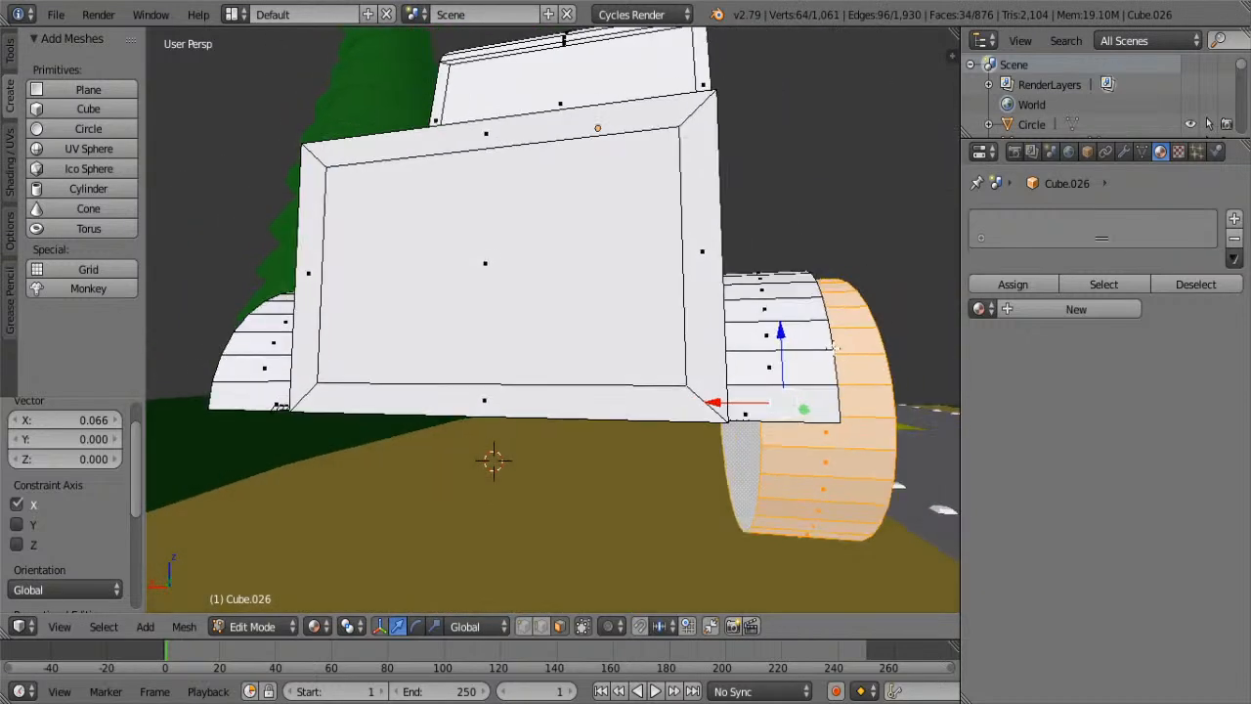
pyautogui.moveTo(714, 413); pyautogui.dragTo(684, 390)
pyautogui.moveTo(891, 405); pyautogui.dragTo(849, 393, button='middle')
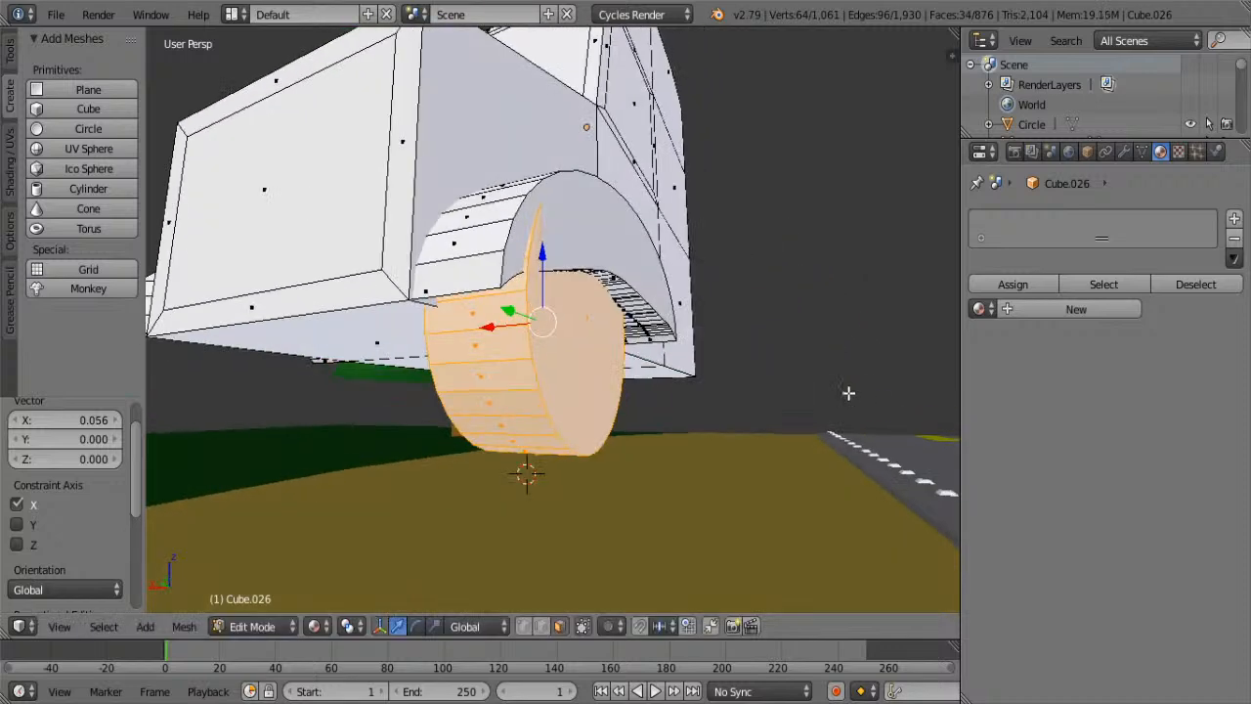
# - Try rotating the wheel about -13° around the Z axis under the arch
pyautogui.moveTo(743, 370); pyautogui.dragTo(891, 438, button='middle')
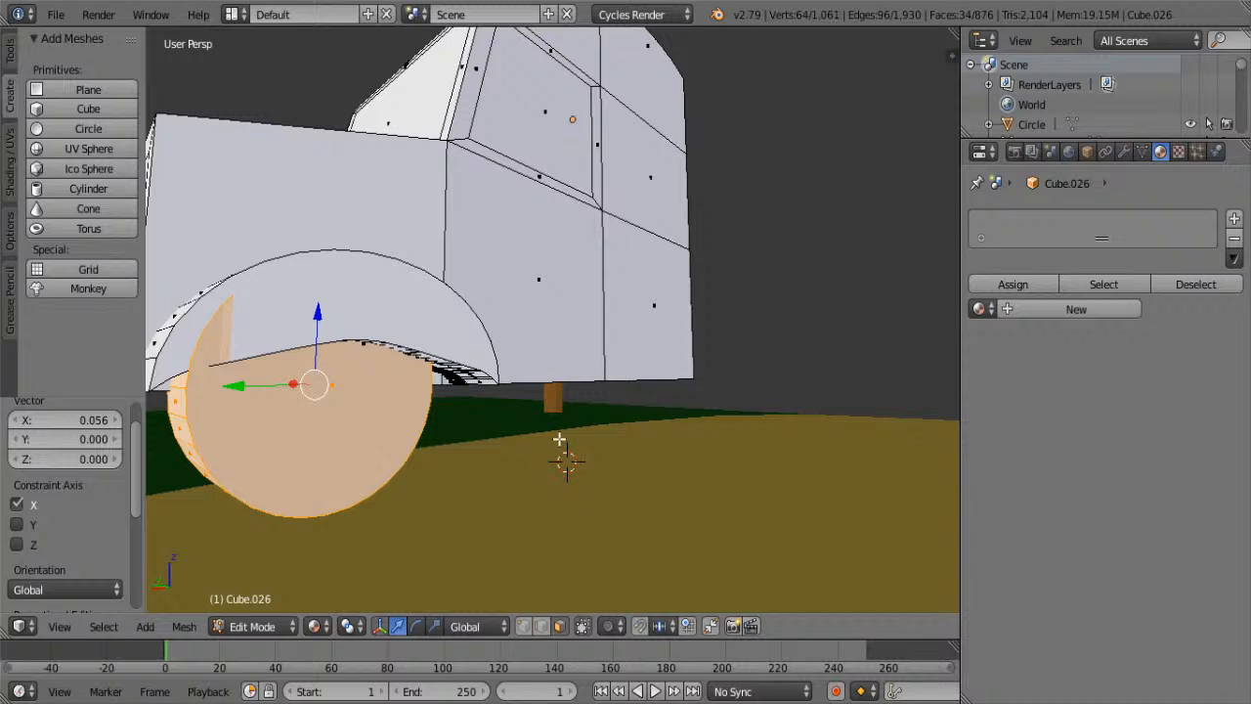
pyautogui.moveTo(430, 400); pyautogui.dragTo(458, 404, button='middle')
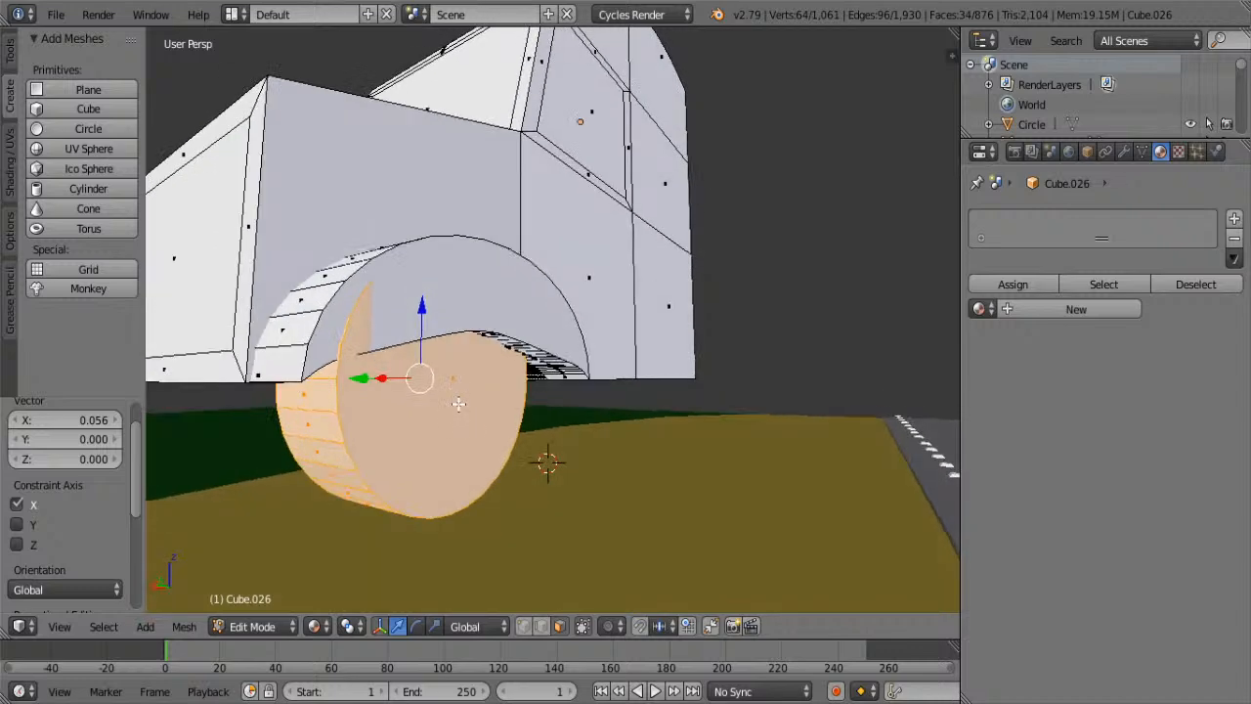
pyautogui.scroll(-2, 459, 404)
pyautogui.press('r')
pyautogui.press('z')
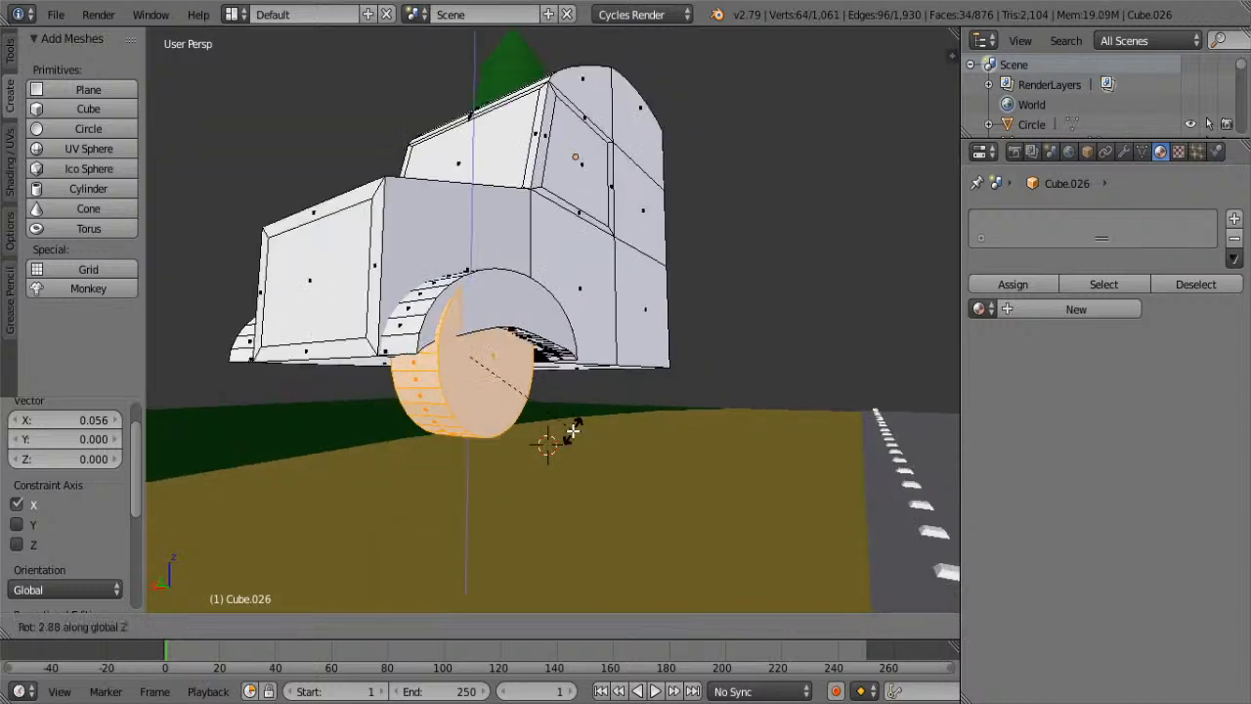
pyautogui.click(600, 408)
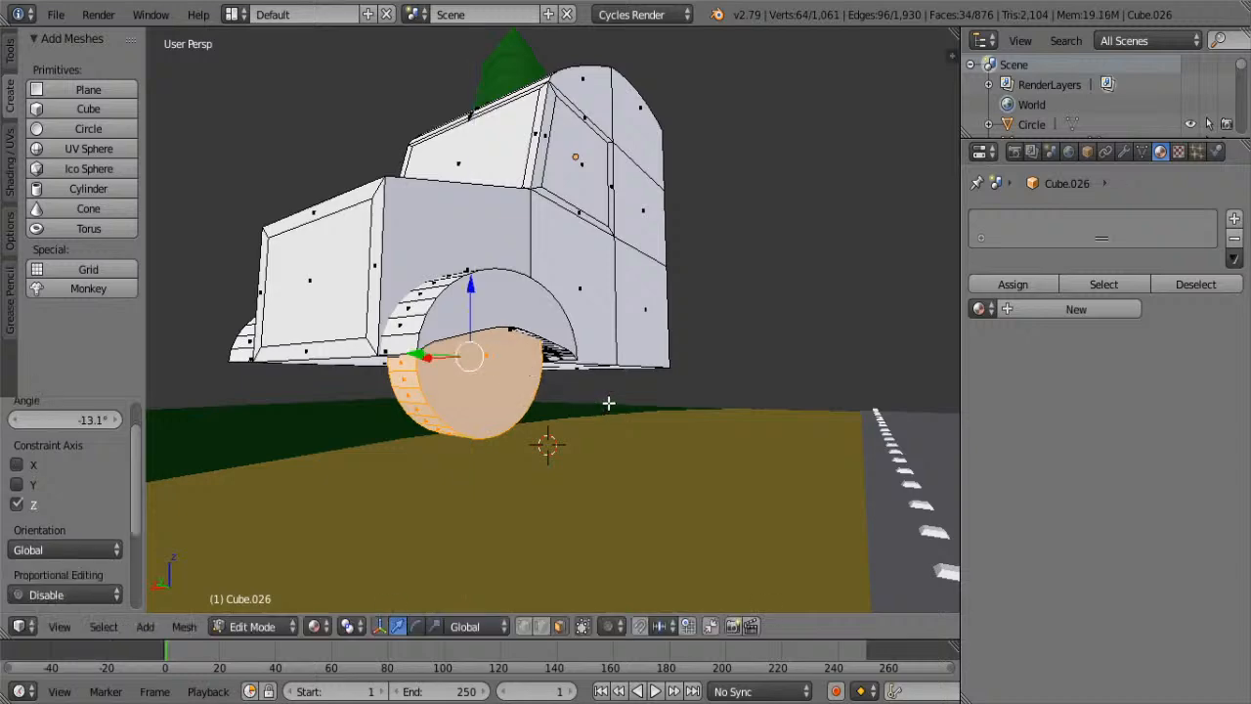
# - Try moving the wheel about -0.042 along X and narrowing it to about 0.793 along X
pyautogui.moveTo(600, 408); pyautogui.dragTo(663, 371, button='middle')
pyautogui.click(663, 278)
pyautogui.press('g')
pyautogui.press('x')
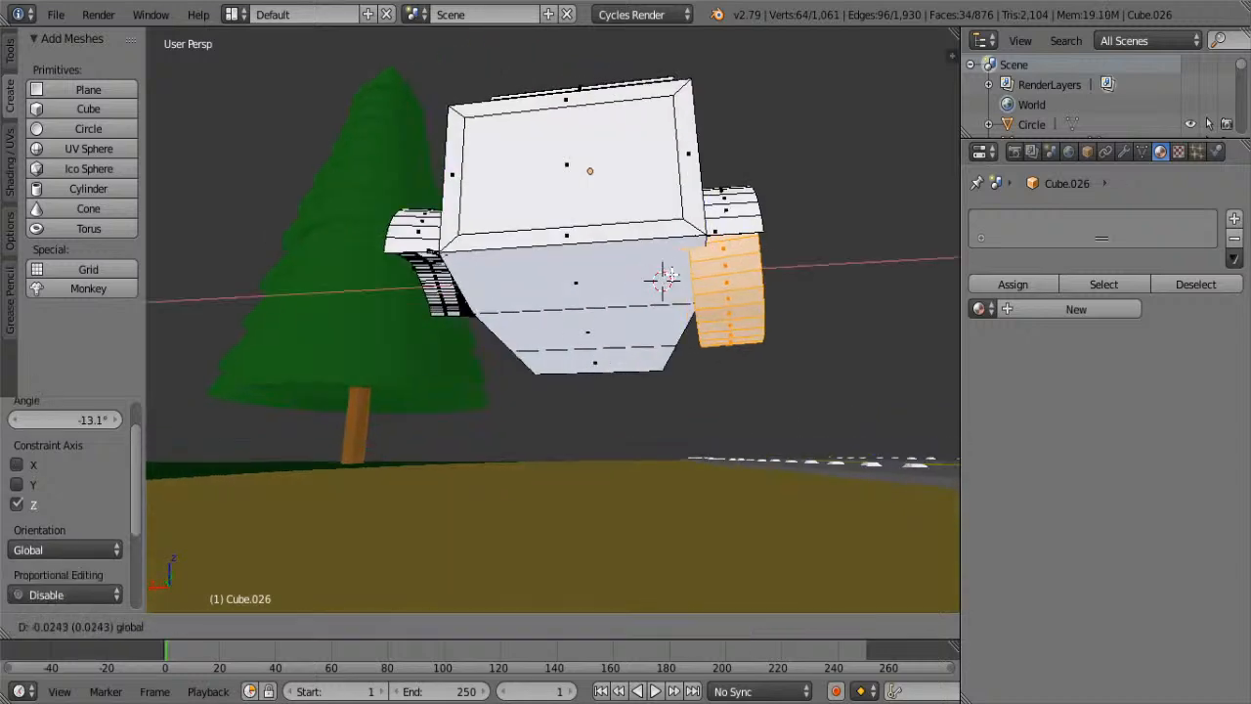
pyautogui.click(908, 305)
pyautogui.press('s')
pyautogui.press('x')
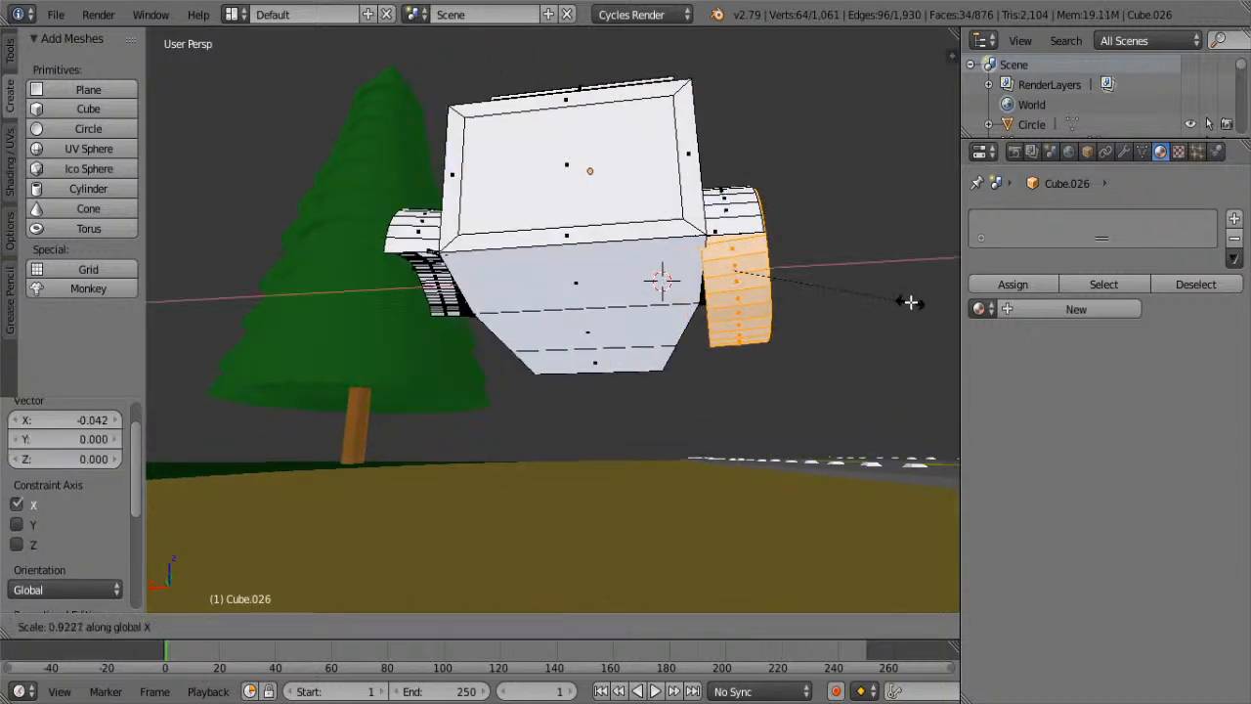
pyautogui.click(885, 283)
pyautogui.moveTo(885, 283); pyautogui.dragTo(746, 332, button='middle')
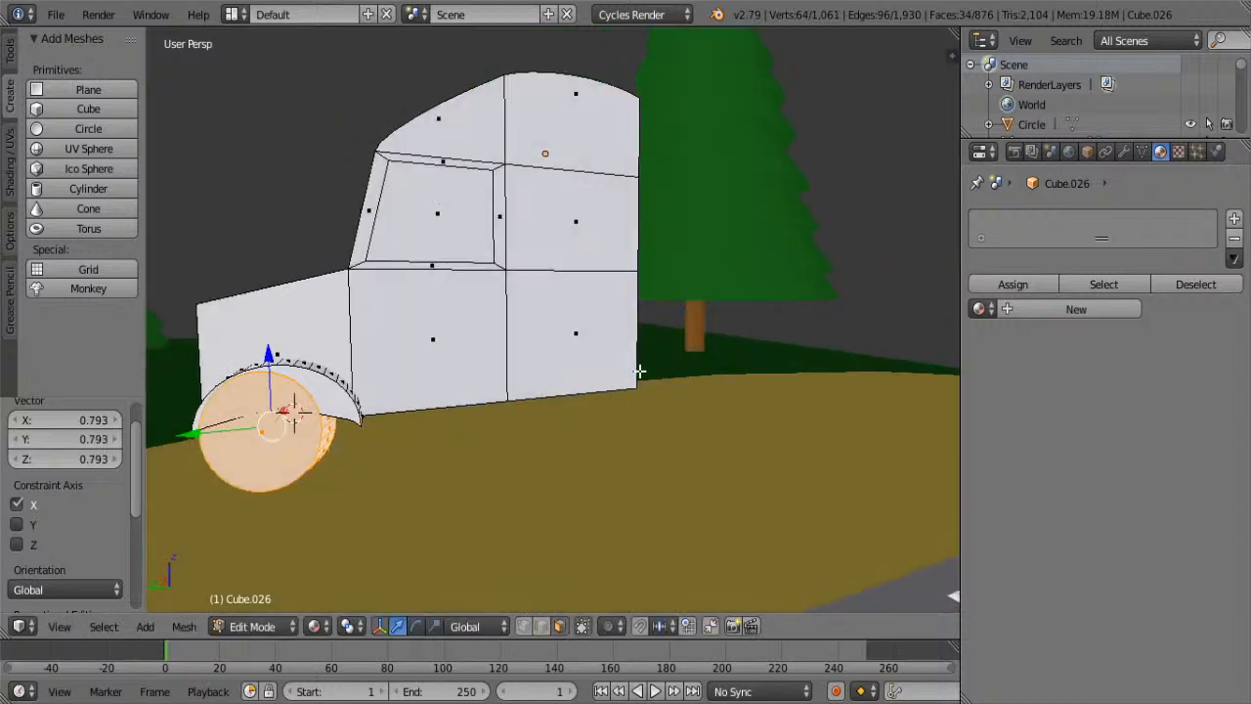
# - Undo the wheel's last X scaling, X move and Z rotation
pyautogui.hotkey('ctrl', 'z')
pyautogui.hotkey('ctrl', 'z')
pyautogui.hotkey('ctrl', 'z')
# - Narrow the wheel to about 0.739 along X and move it about -0.026 along X under the arch
pyautogui.moveTo(428, 447); pyautogui.dragTo(549, 386, button='middle')
pyautogui.moveTo(786, 278); pyautogui.dragTo(724, 276, button='middle')
pyautogui.moveTo(843, 325); pyautogui.dragTo(873, 363, button='middle')
pyautogui.press('s')
pyautogui.press('x')
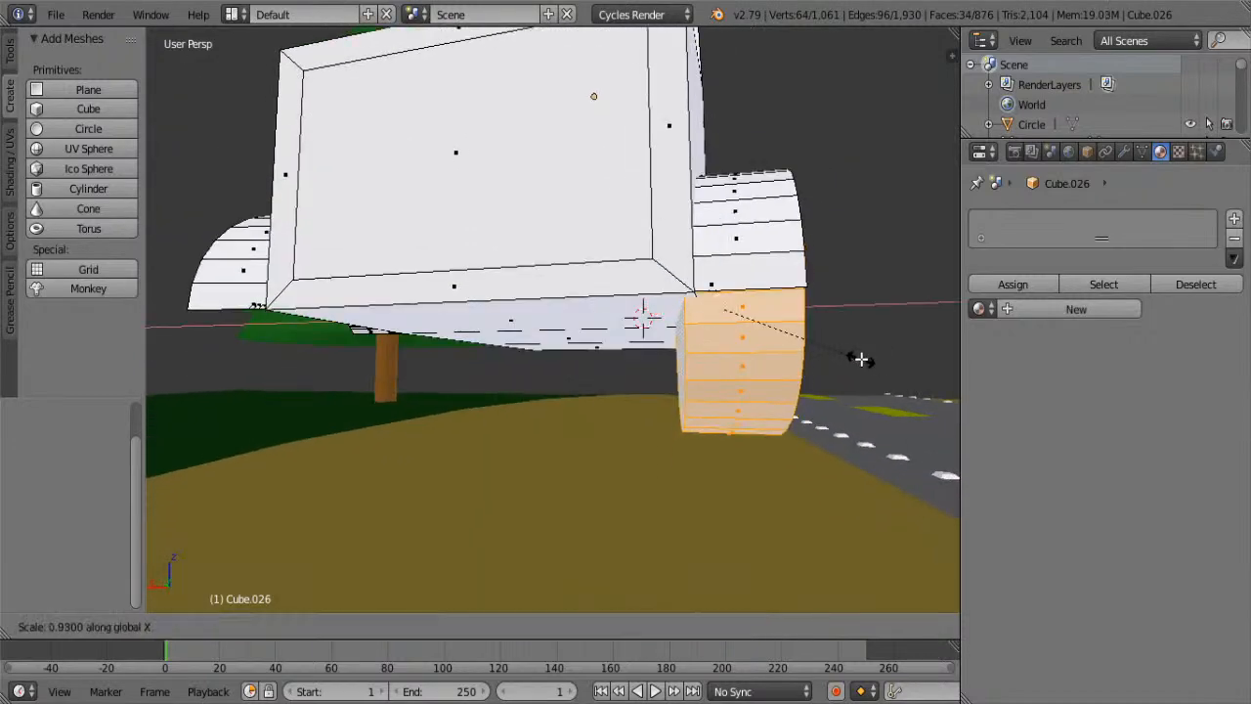
pyautogui.click(694, 388)
pyautogui.press('g')
pyautogui.press('x')
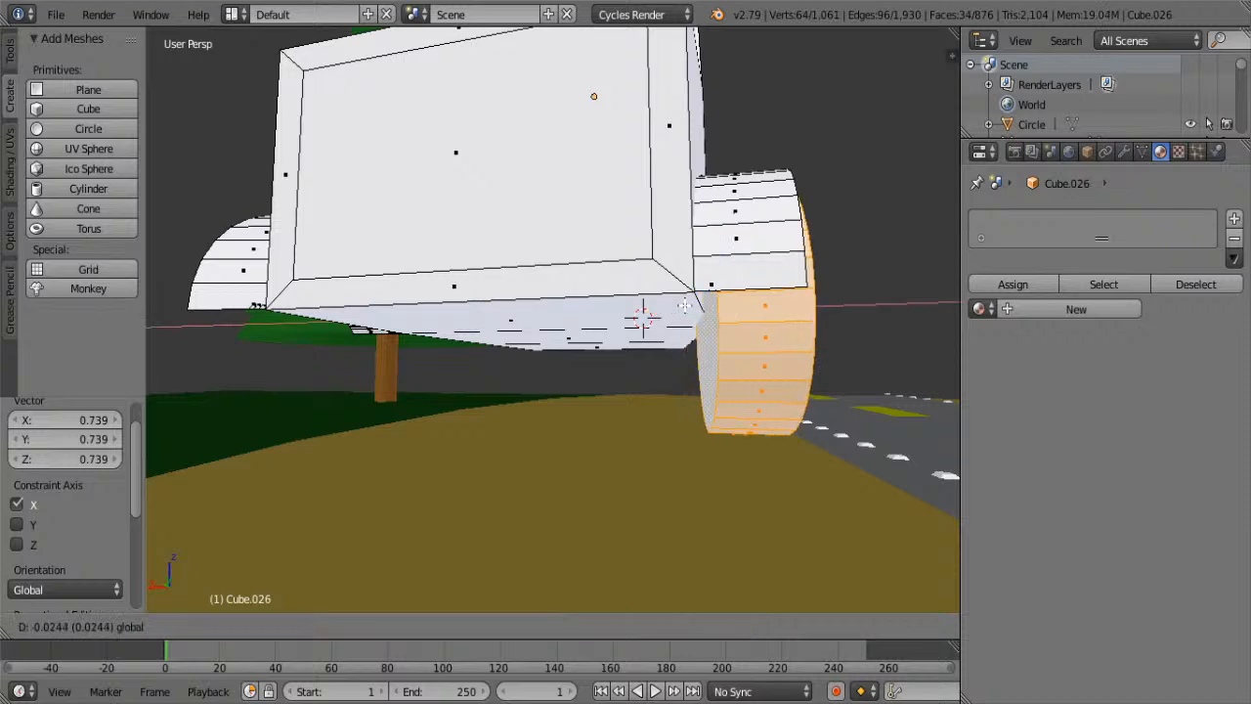
pyautogui.click(674, 309)
# - Rotate the wheel about -12.4° around the Z axis under the arch
pyautogui.moveTo(674, 309); pyautogui.dragTo(707, 321, button='middle')
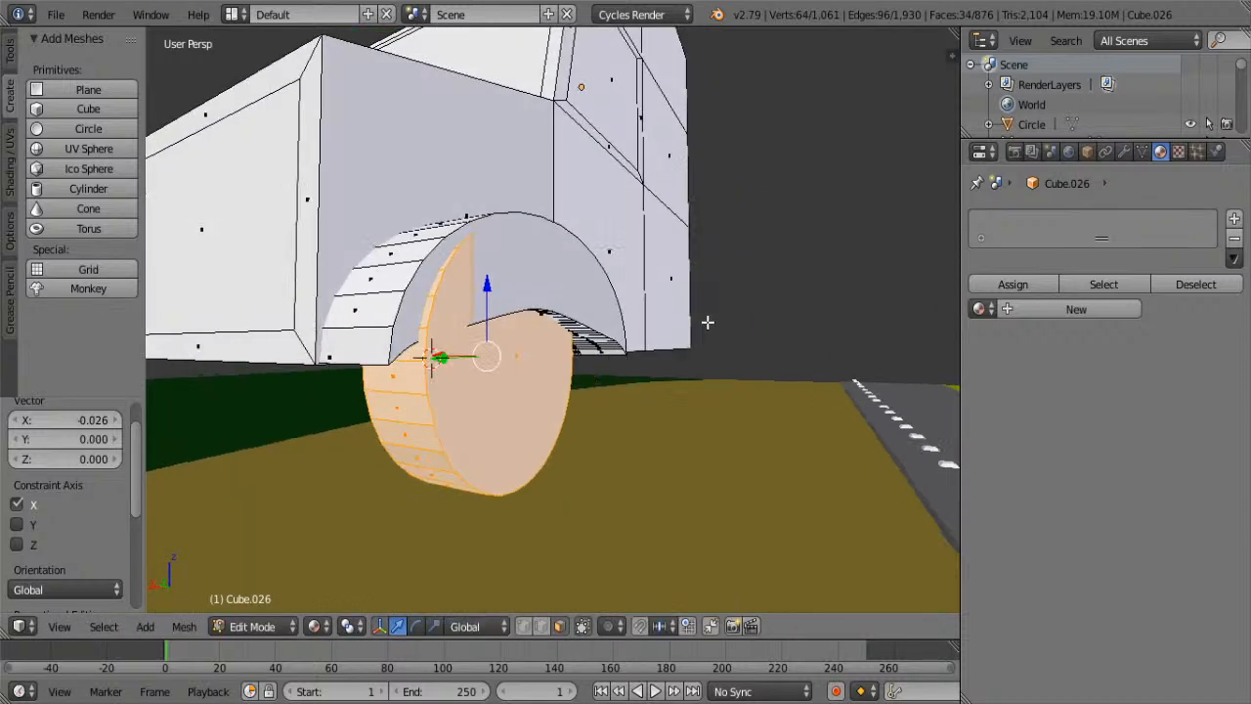
pyautogui.press('r')
pyautogui.press('z')
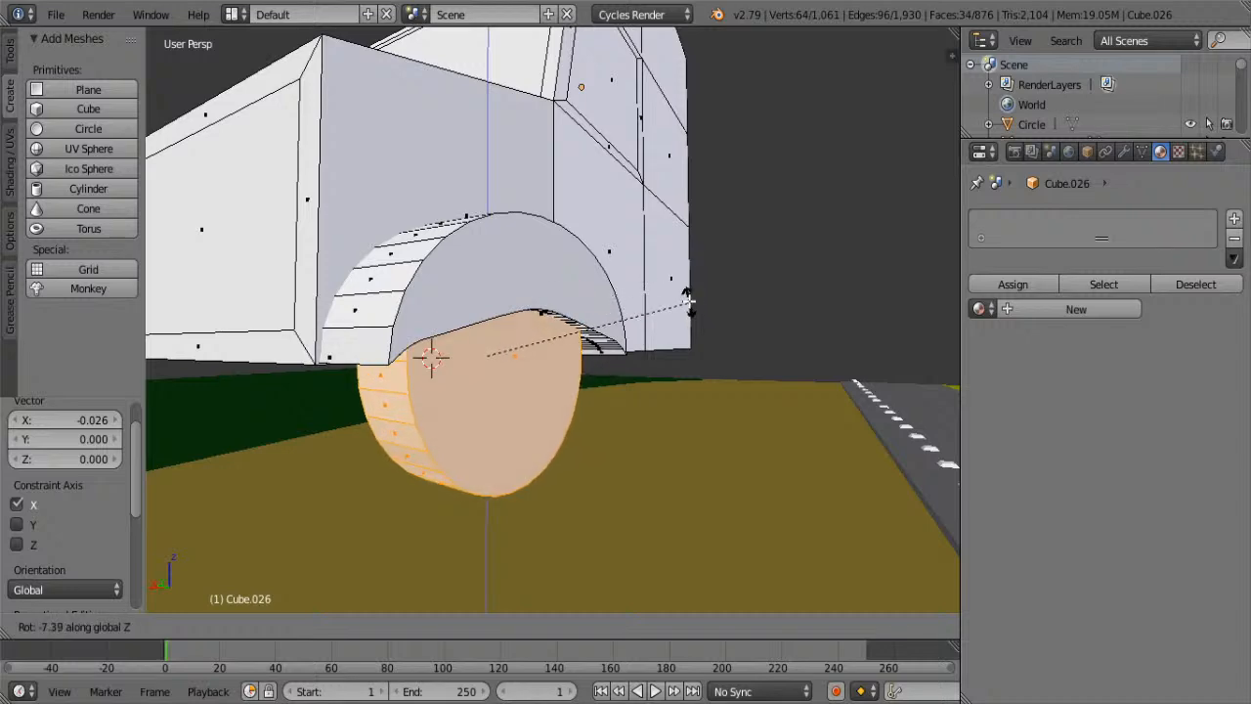
pyautogui.click(594, 377)
pyautogui.moveTo(594, 377); pyautogui.dragTo(466, 366, button='middle')
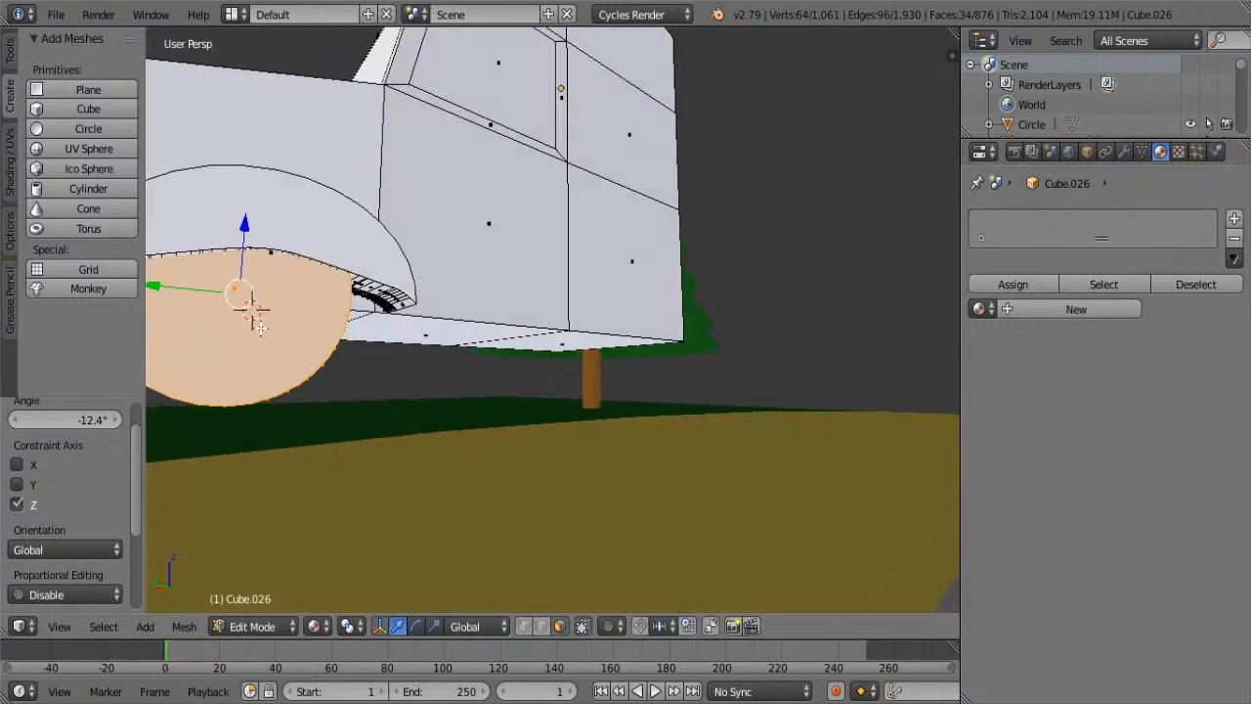
pyautogui.moveTo(260, 328); pyautogui.dragTo(332, 319, button='middle')
# - Try extruding the wheel's outer face, and undo the extrusion
pyautogui.click(318, 321)
pyautogui.rightClick(324, 322)
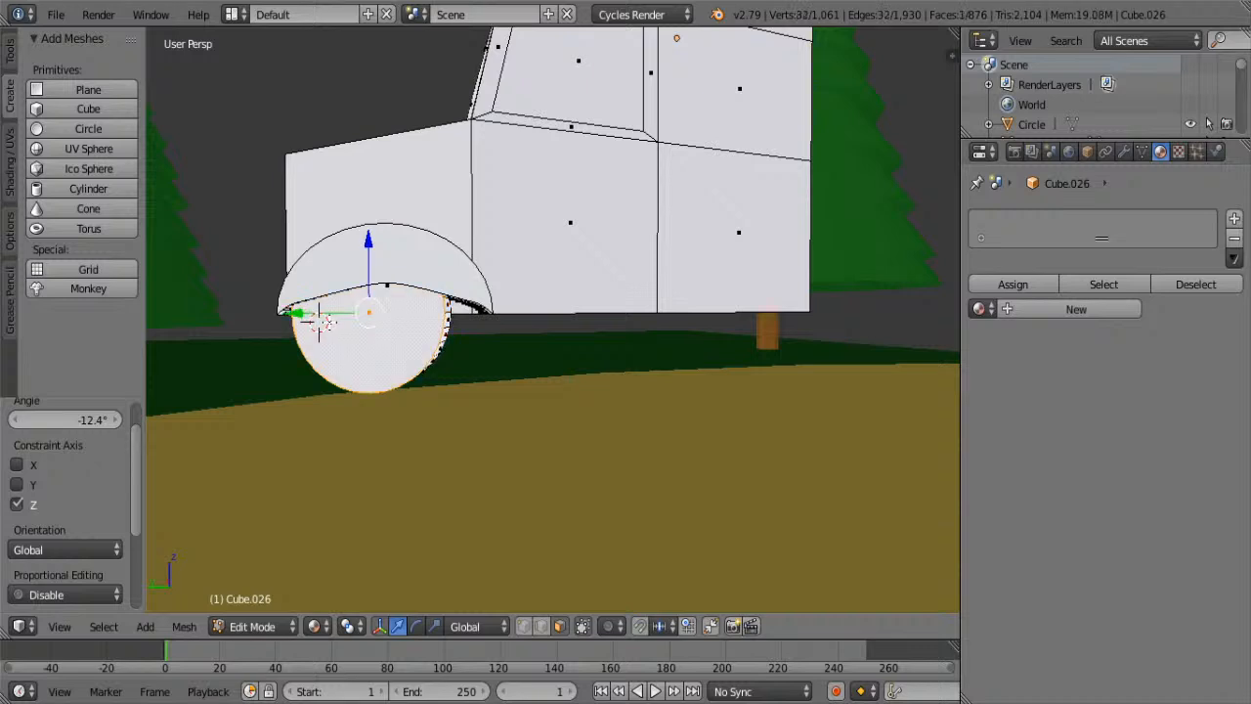
pyautogui.press('e')
pyautogui.click(307, 375)
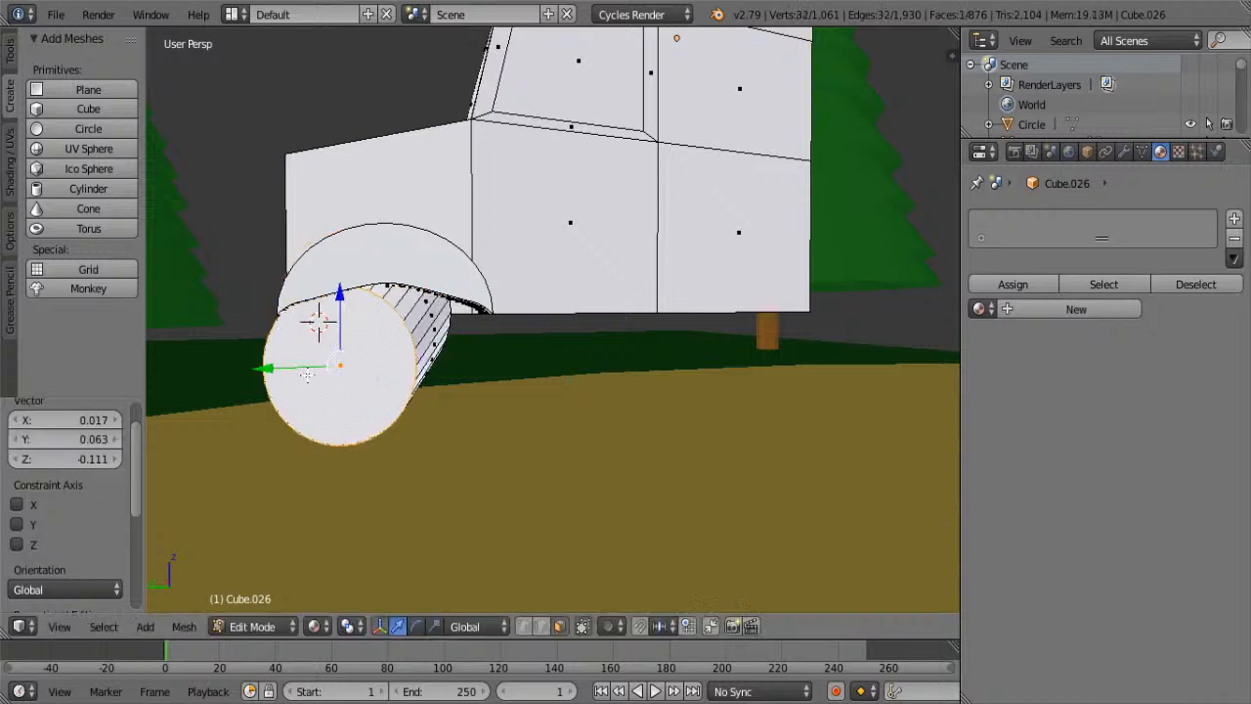
pyautogui.hotkey('ctrl', 'z')
# - Move the whole linked wheel about -0.025 along Y and enlarge it uniformly to about 1.074
pyautogui.hotkey('ctrl', 'l')
pyautogui.press('g')
pyautogui.press('y')
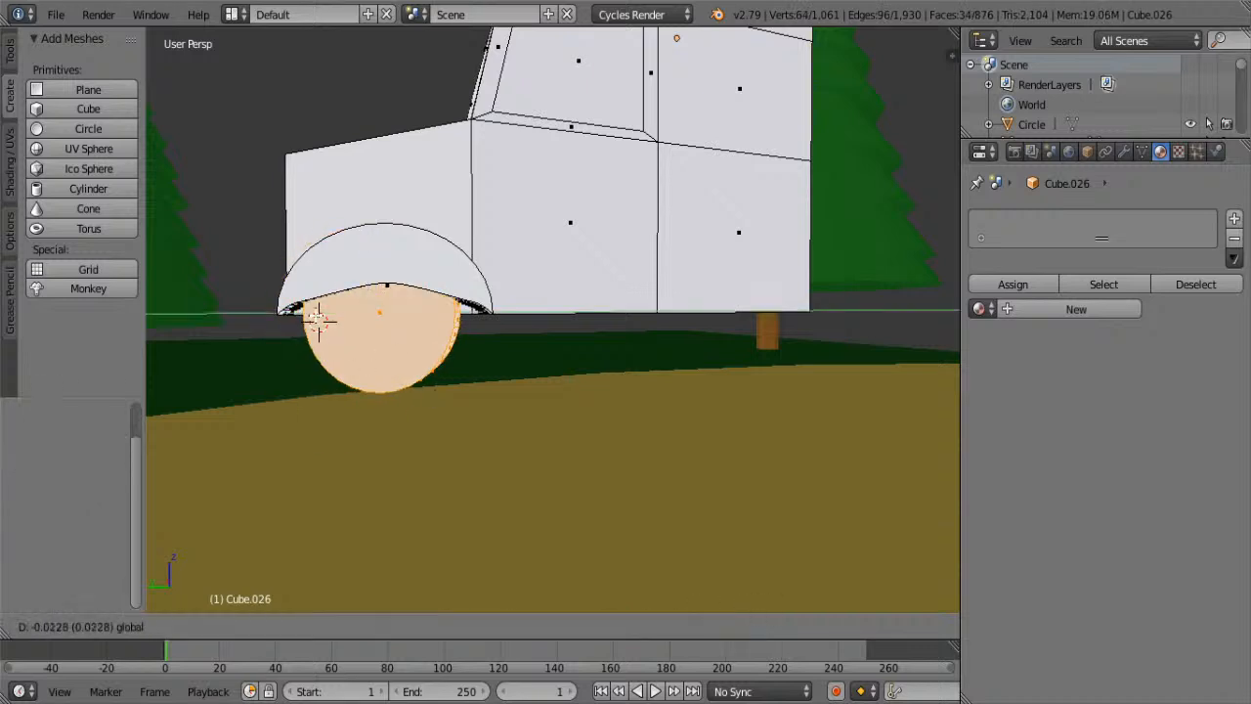
pyautogui.click(321, 315)
pyautogui.press('s')
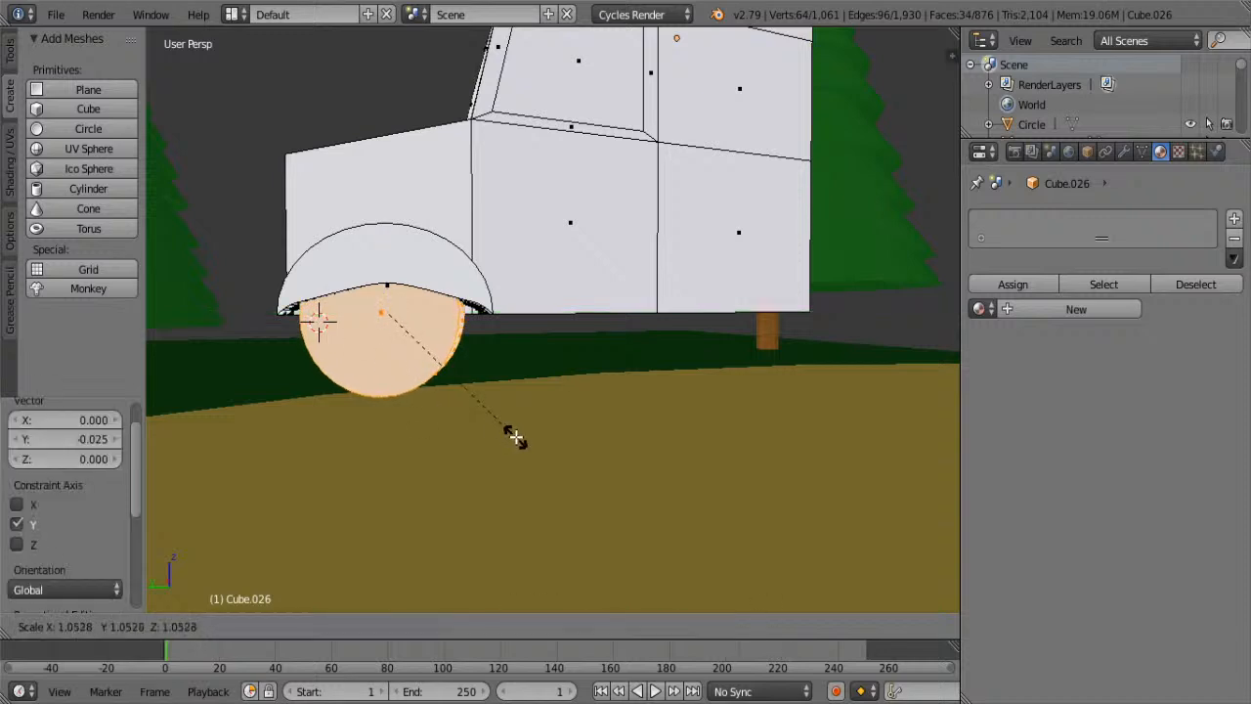
pyautogui.click(519, 438)
# - Move the wheel about -0.010 along Y and enlarge it uniformly to about 1.030
pyautogui.press('g')
pyautogui.press('y')
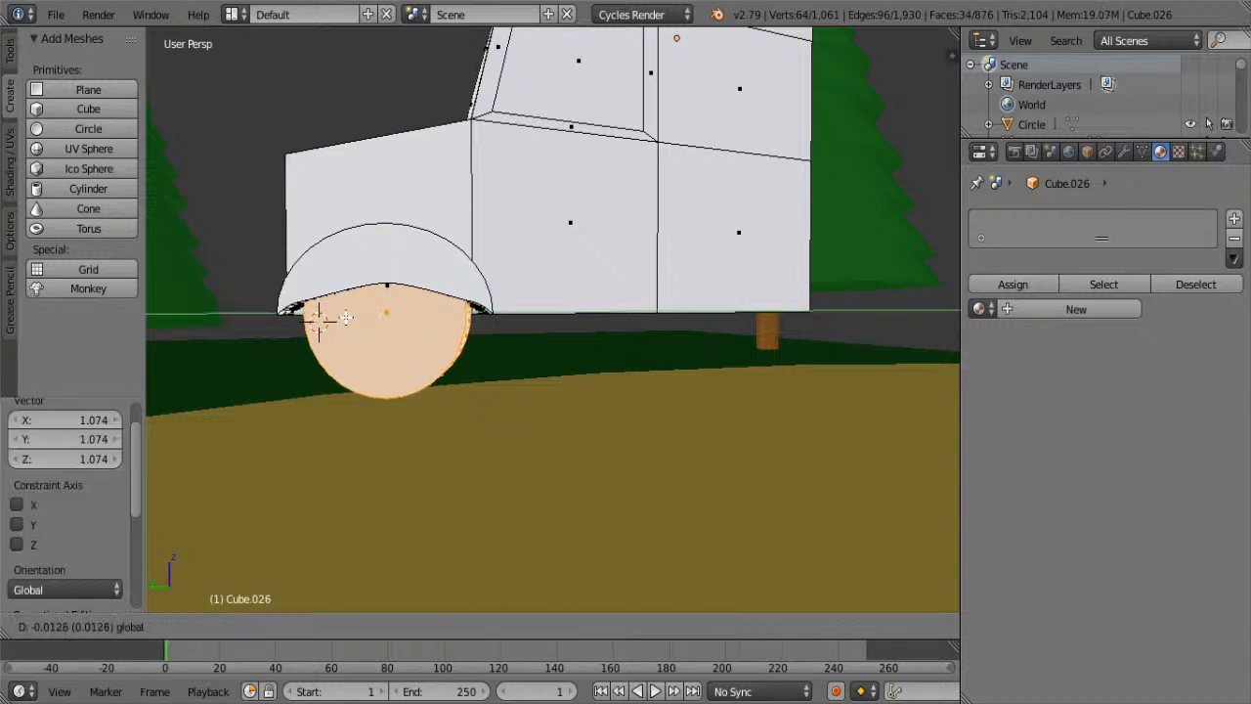
pyautogui.click(327, 315)
pyautogui.press('s')
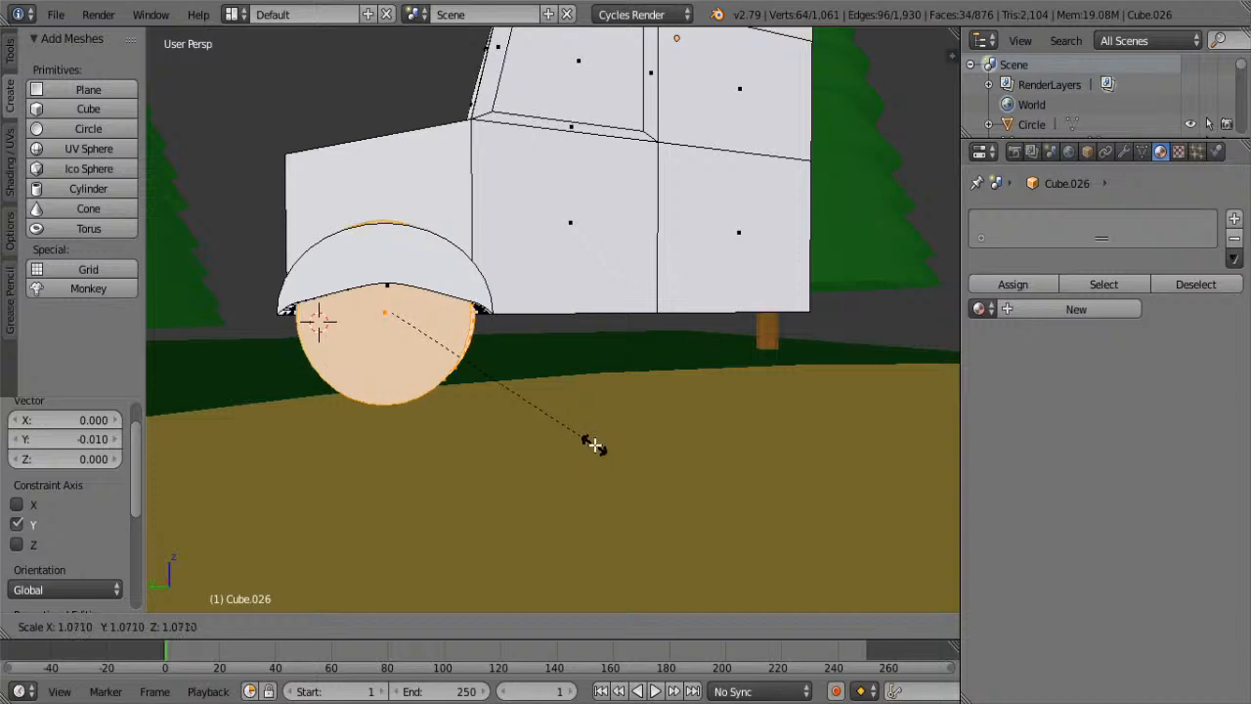
pyautogui.click(578, 435)
# - Lower the wheel about -0.022 along Z and move it about -0.024 along X under the arch
pyautogui.press('g')
pyautogui.press('z')
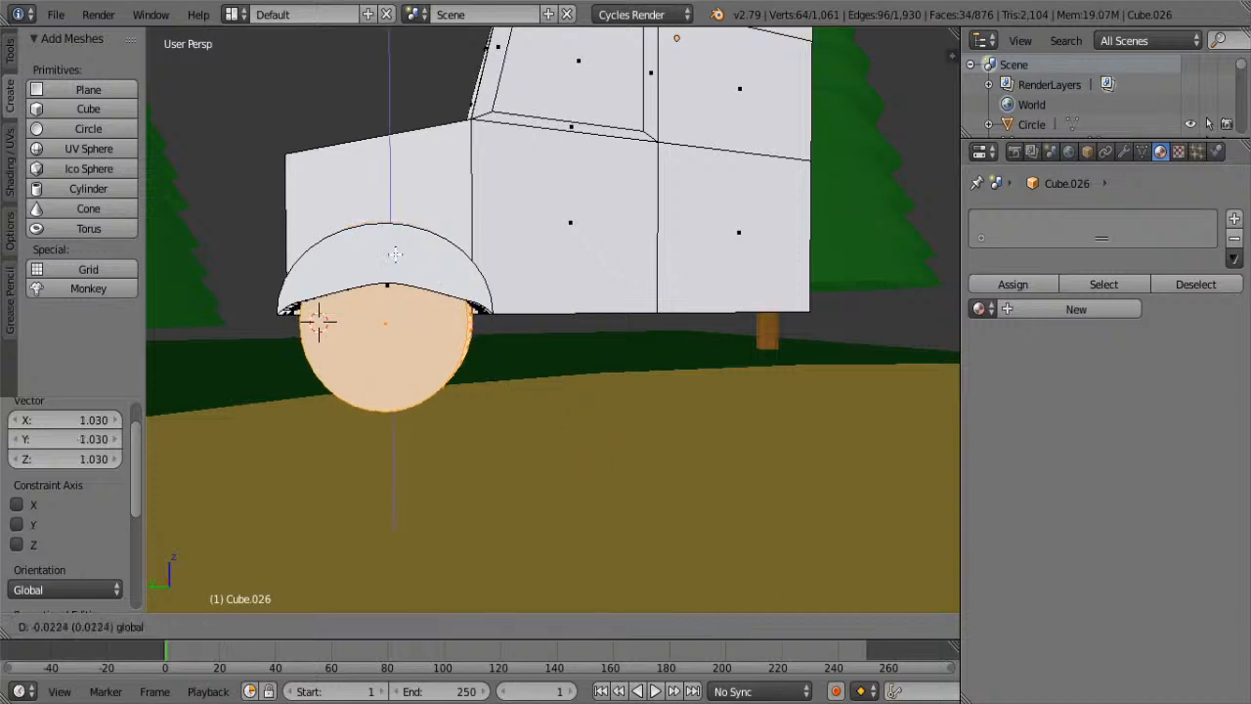
pyautogui.click(321, 322)
pyautogui.moveTo(321, 323); pyautogui.dragTo(706, 380, button='middle')
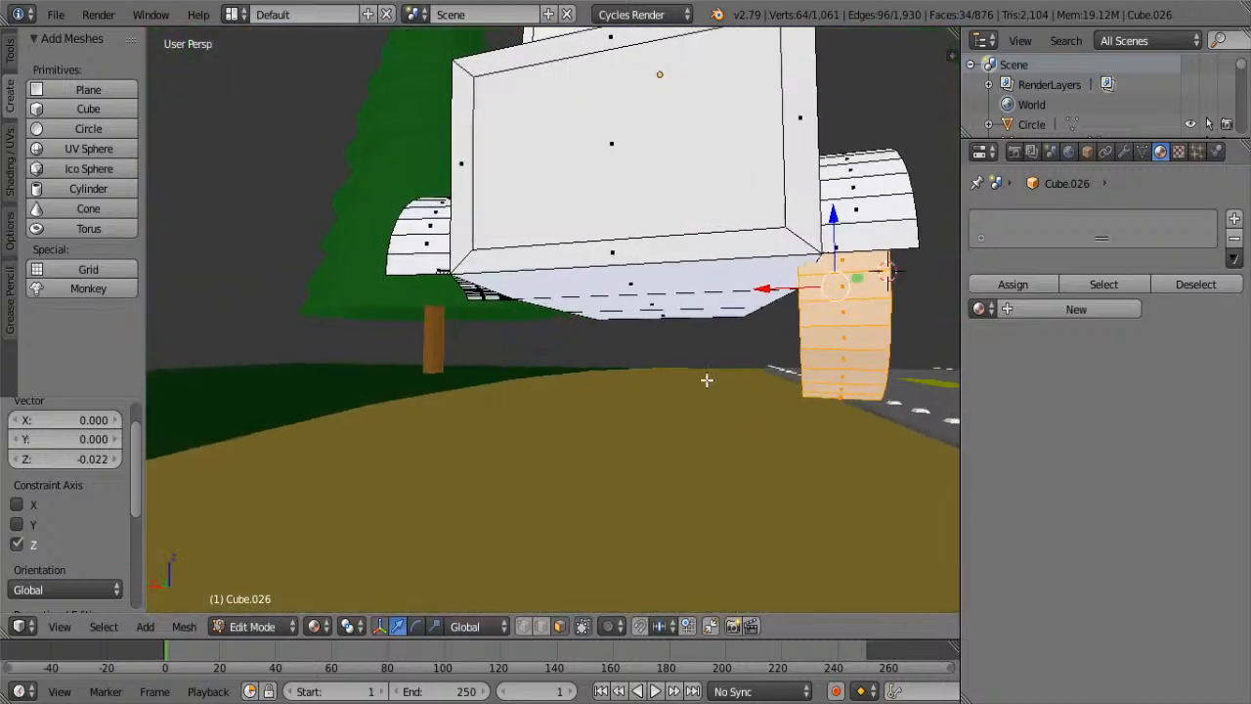
pyautogui.moveTo(770, 291); pyautogui.dragTo(785, 291)
pyautogui.click(784, 291)
pyautogui.moveTo(785, 291); pyautogui.dragTo(778, 339, button='middle')
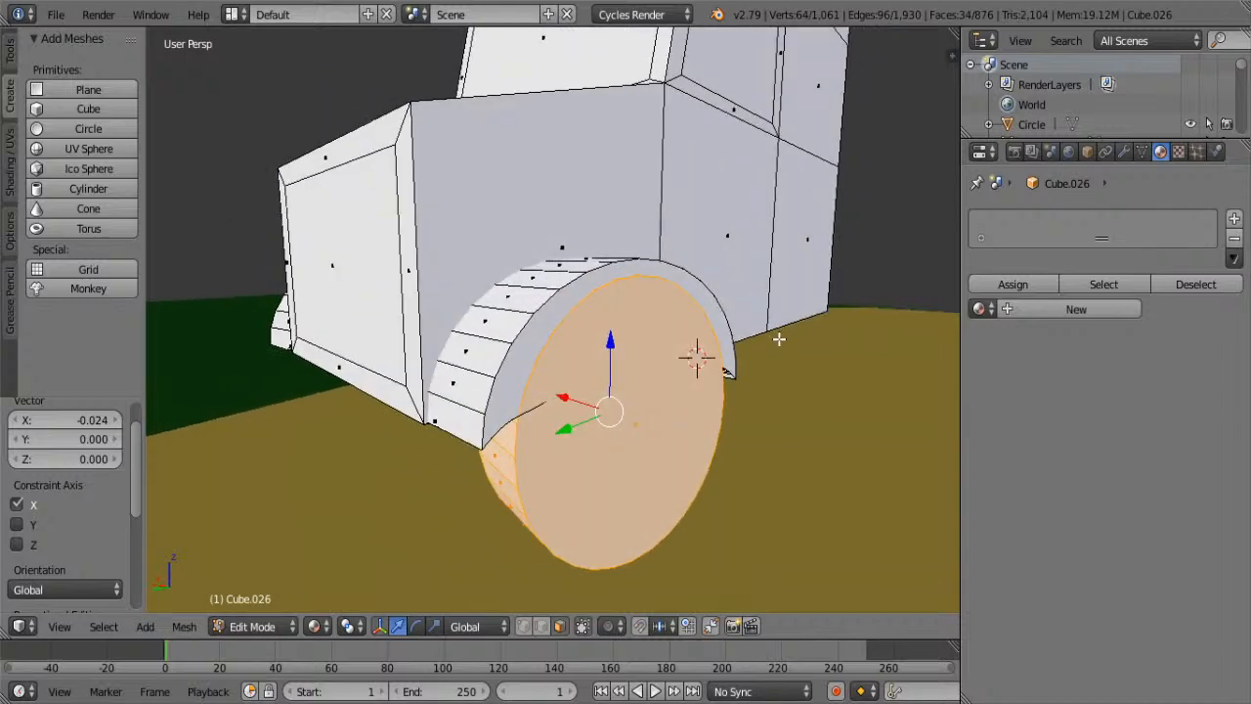
# - Extend the wheel arch over the wheel by moving the arch's outer face outward along X
pyautogui.keyDown('alt'); pyautogui.rightClick(532, 369); pyautogui.keyUp('alt')
pyautogui.press('g')
pyautogui.press('x')
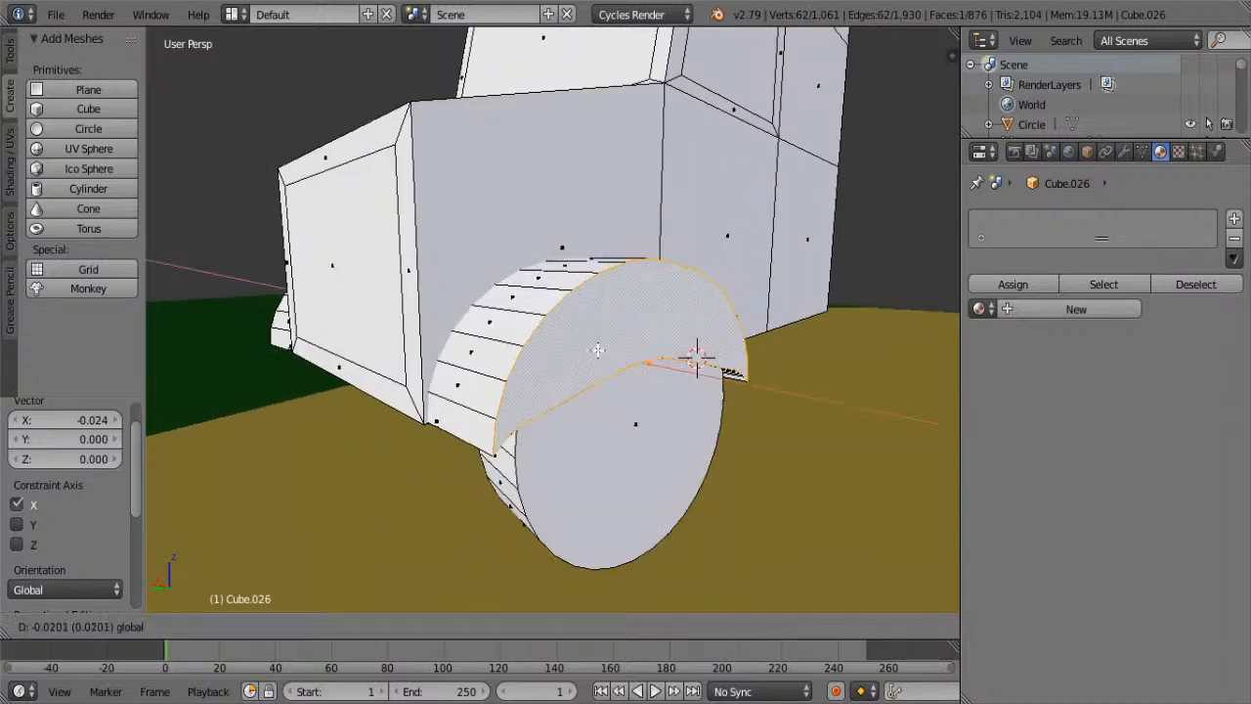
pyautogui.click(597, 365)
pyautogui.moveTo(613, 357); pyautogui.dragTo(607, 355)
pyautogui.moveTo(607, 355); pyautogui.dragTo(781, 328, button='middle')
pyautogui.keyDown('alt'); pyautogui.rightClick(593, 241); pyautogui.keyUp('alt')
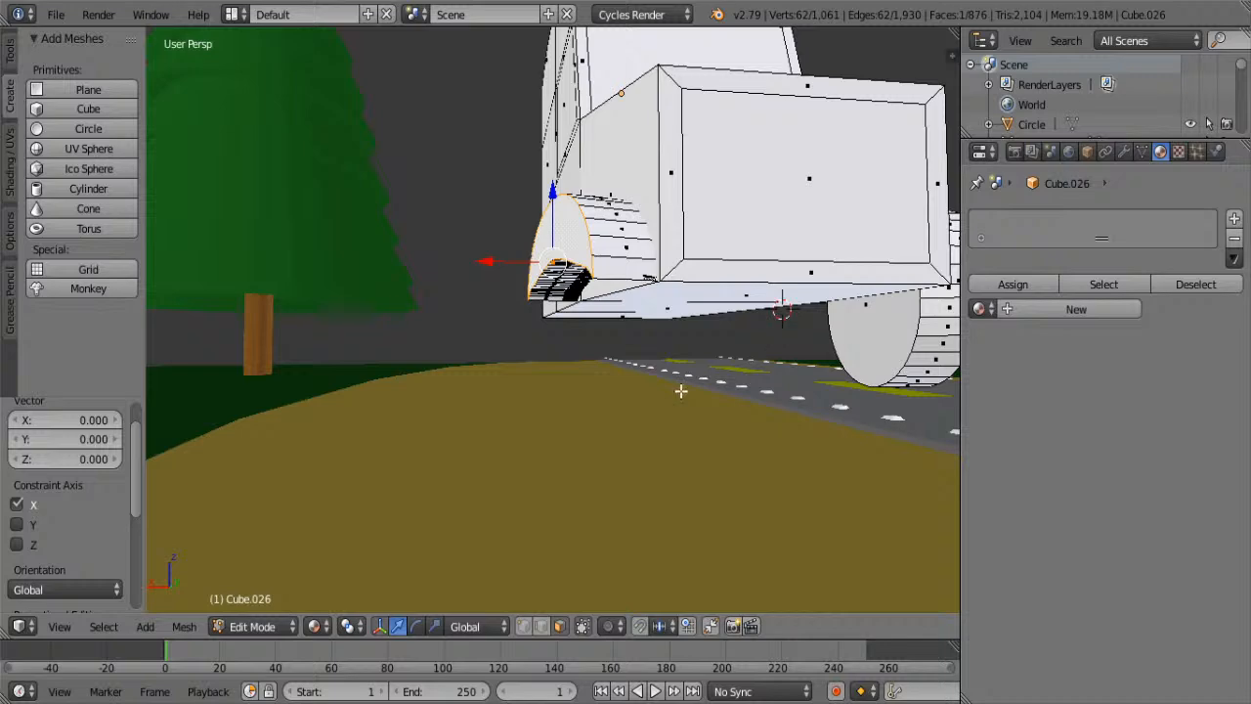
# - Duplicate the whole front wheel and move the copy about 0.738 along X under the opposite arch
pyautogui.moveTo(772, 360); pyautogui.dragTo(587, 327, button='middle')
pyautogui.rightClick(589, 318)
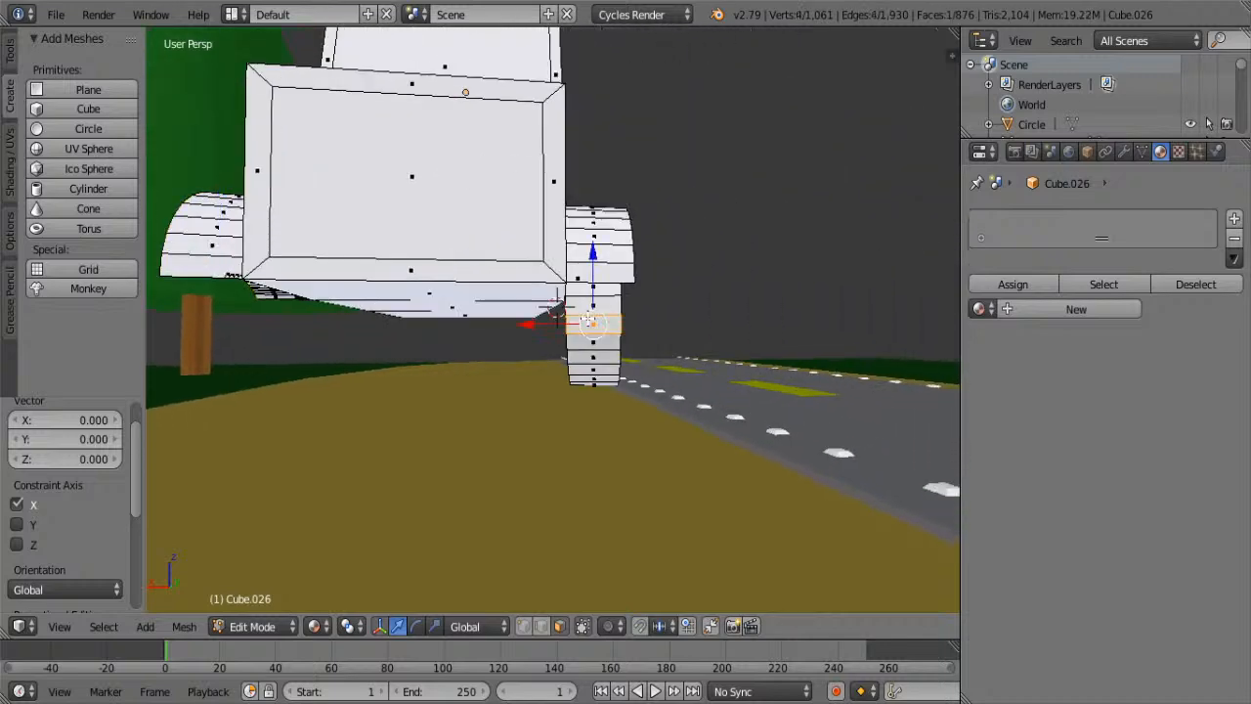
pyautogui.press('a')
pyautogui.press('l')
pyautogui.moveTo(776, 341); pyautogui.dragTo(626, 332, button='middle')
pyautogui.moveTo(693, 309); pyautogui.dragTo(681, 349, button='middle')
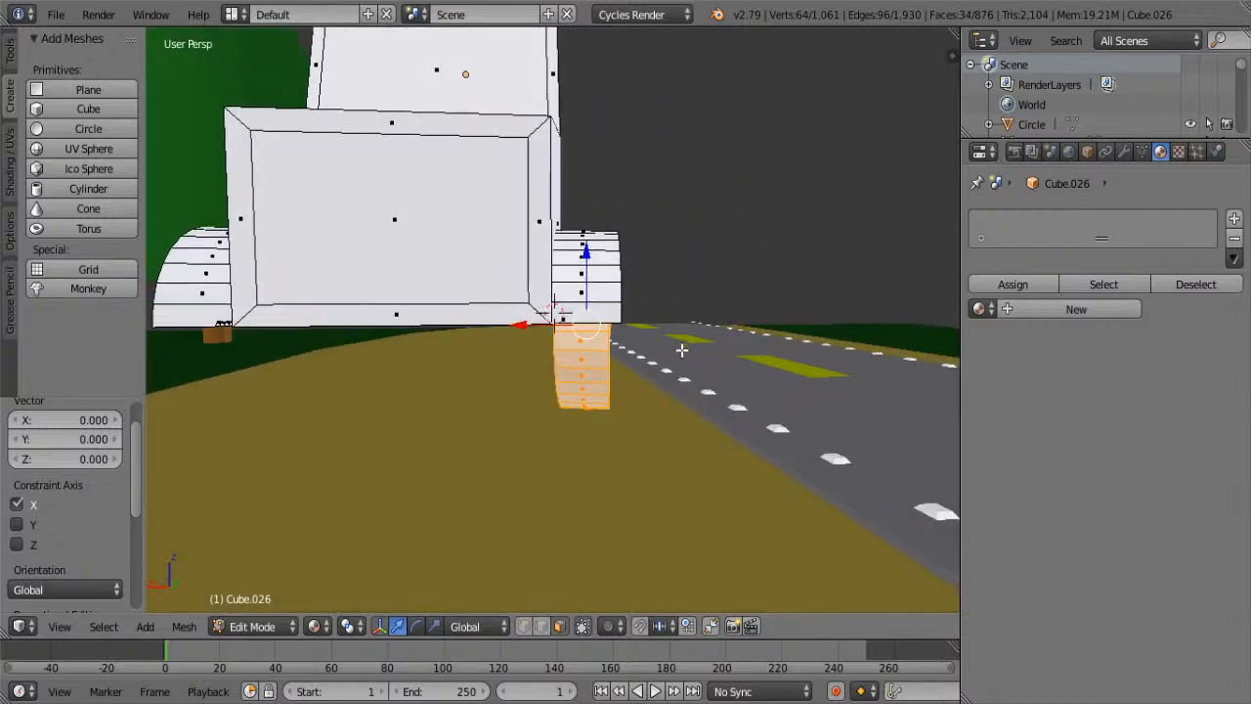
pyautogui.hotkey('shift', 'd')
pyautogui.rightClick(502, 349)
pyautogui.moveTo(523, 328); pyautogui.dragTo(213, 333)
# - Rotate the duplicated wheel about 17.4° around Z and move it about 0.038 along X
pyautogui.moveTo(213, 333); pyautogui.dragTo(263, 389, button='middle')
pyautogui.press('r')
pyautogui.press('z')
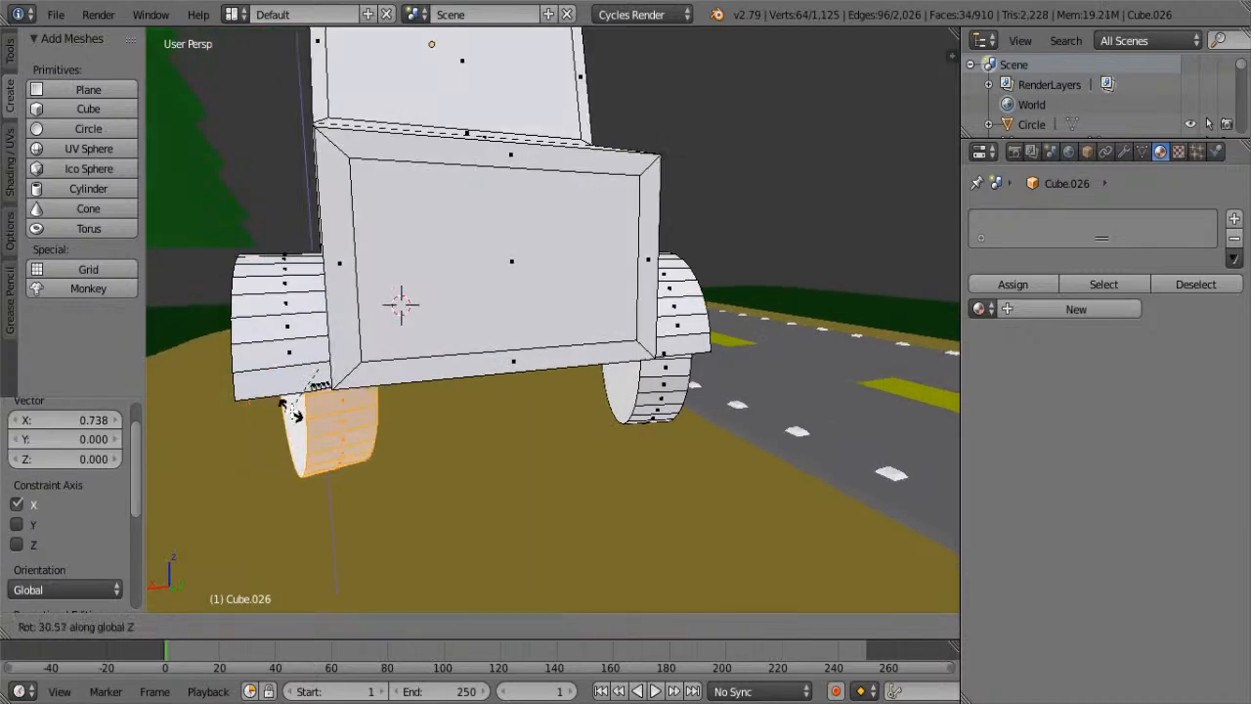
pyautogui.click(282, 400)
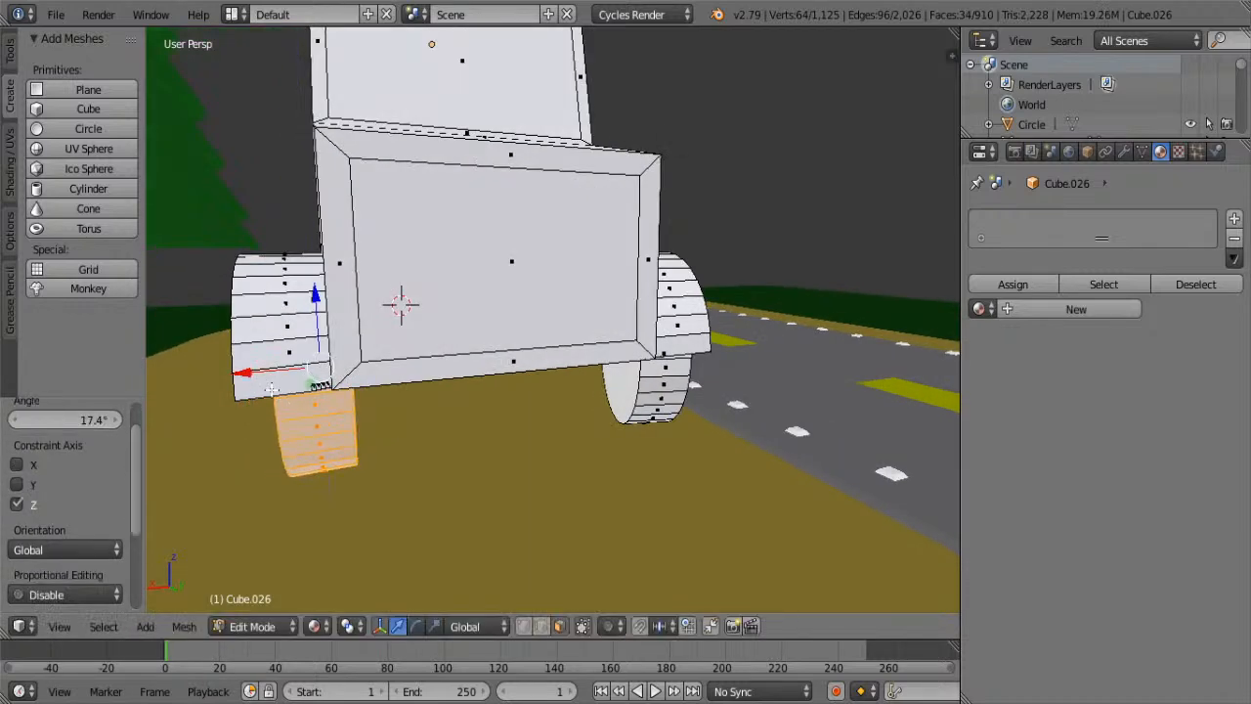
pyautogui.click(271, 389)
pyautogui.moveTo(255, 377); pyautogui.dragTo(230, 377)
# - Nudge the duplicated wheel outward along X by about 0.006 and another 0.007
pyautogui.moveTo(231, 378); pyautogui.dragTo(383, 345, button='middle')
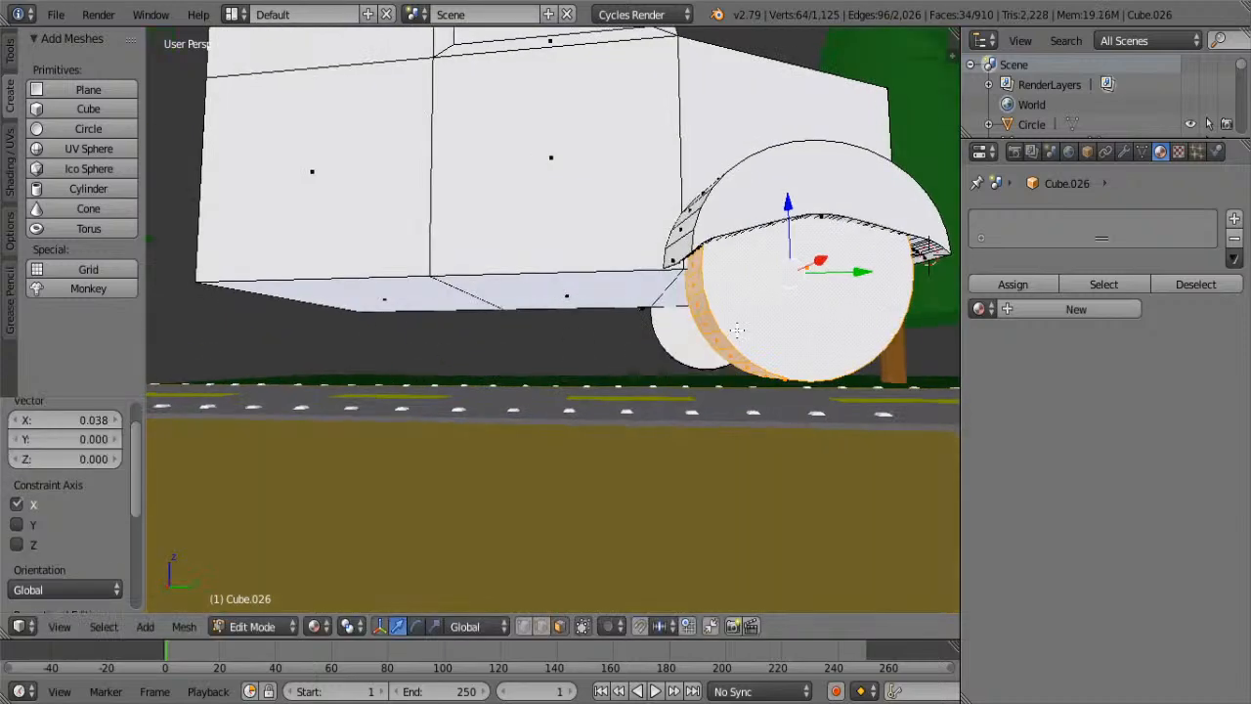
pyautogui.moveTo(737, 330); pyautogui.dragTo(457, 402, button='middle')
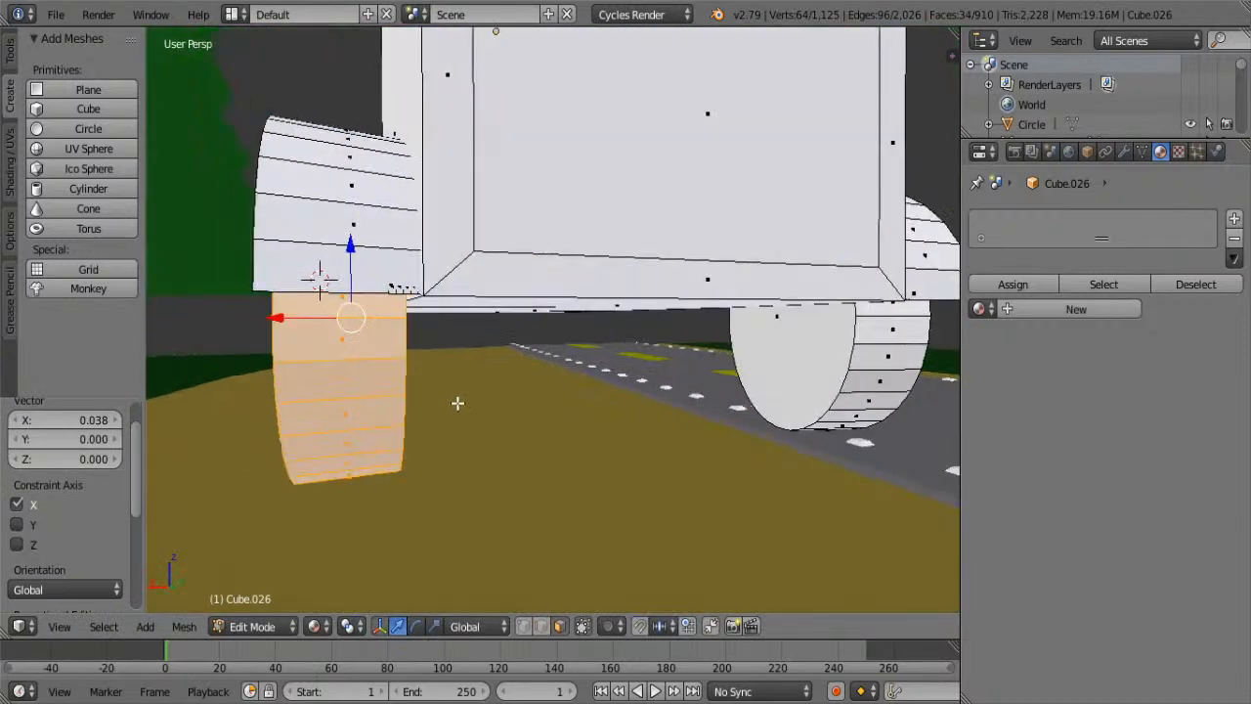
pyautogui.moveTo(305, 322); pyautogui.dragTo(297, 330)
pyautogui.moveTo(297, 329); pyautogui.dragTo(334, 306, button='middle')
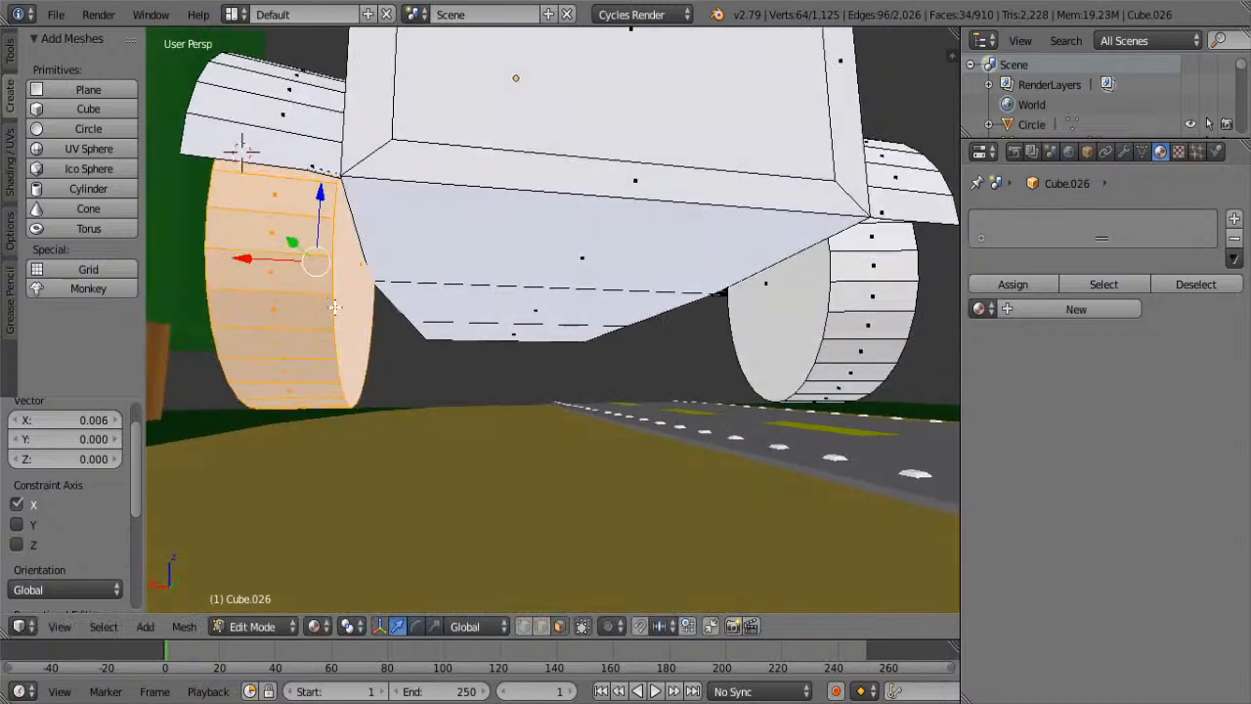
pyautogui.click(265, 273)
pyautogui.moveTo(267, 260); pyautogui.dragTo(261, 259)
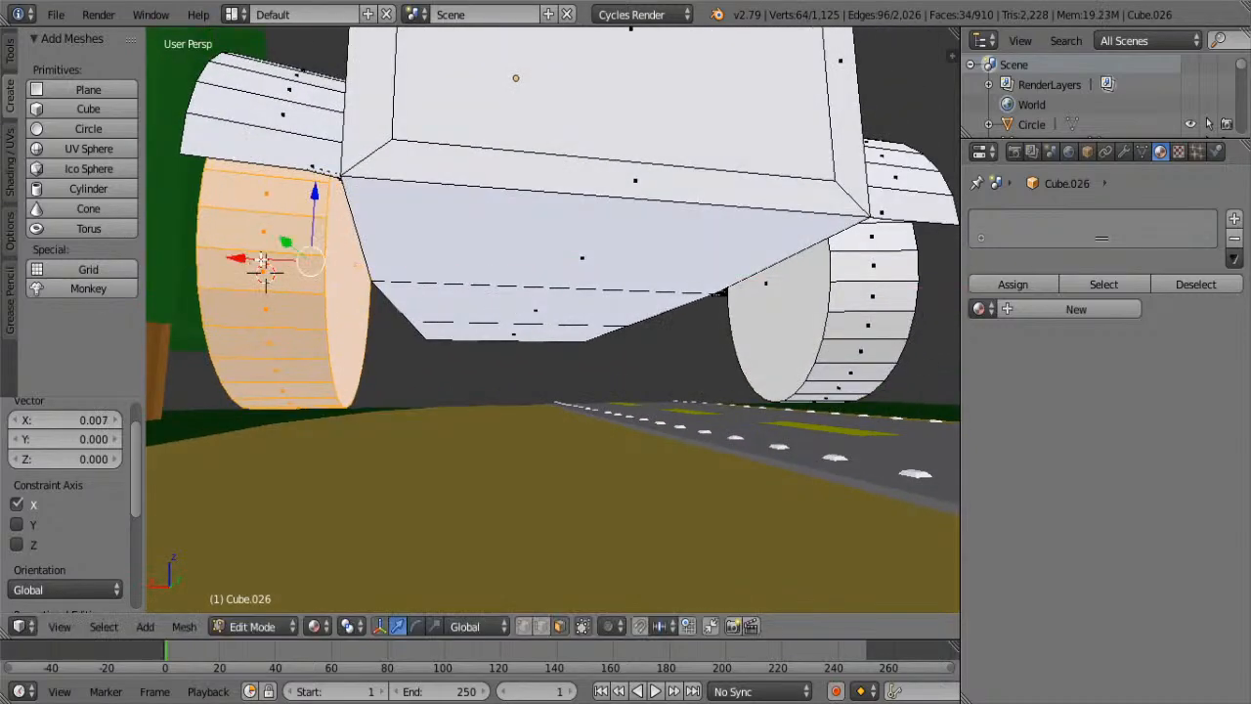
# - Add a cylinder at the duplicated wheel's inner face and scale it down to about 0.115
pyautogui.moveTo(261, 260); pyautogui.dragTo(134, 186, button='middle')
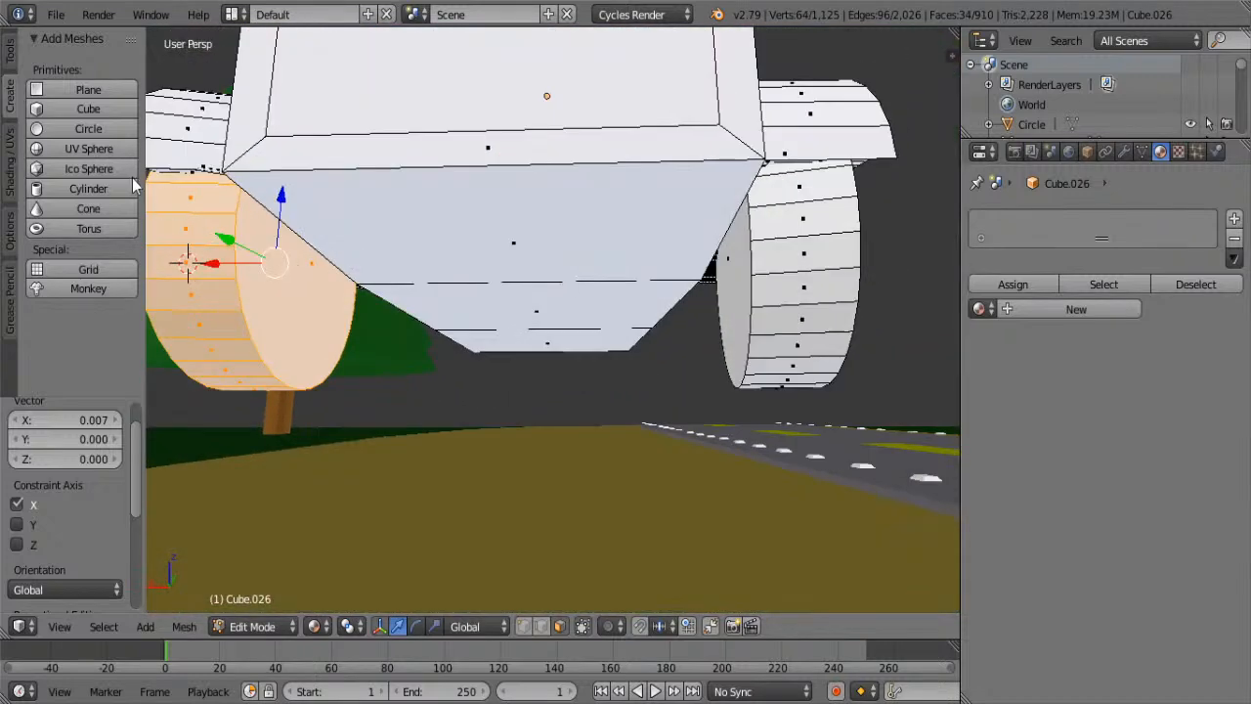
pyautogui.click(310, 264)
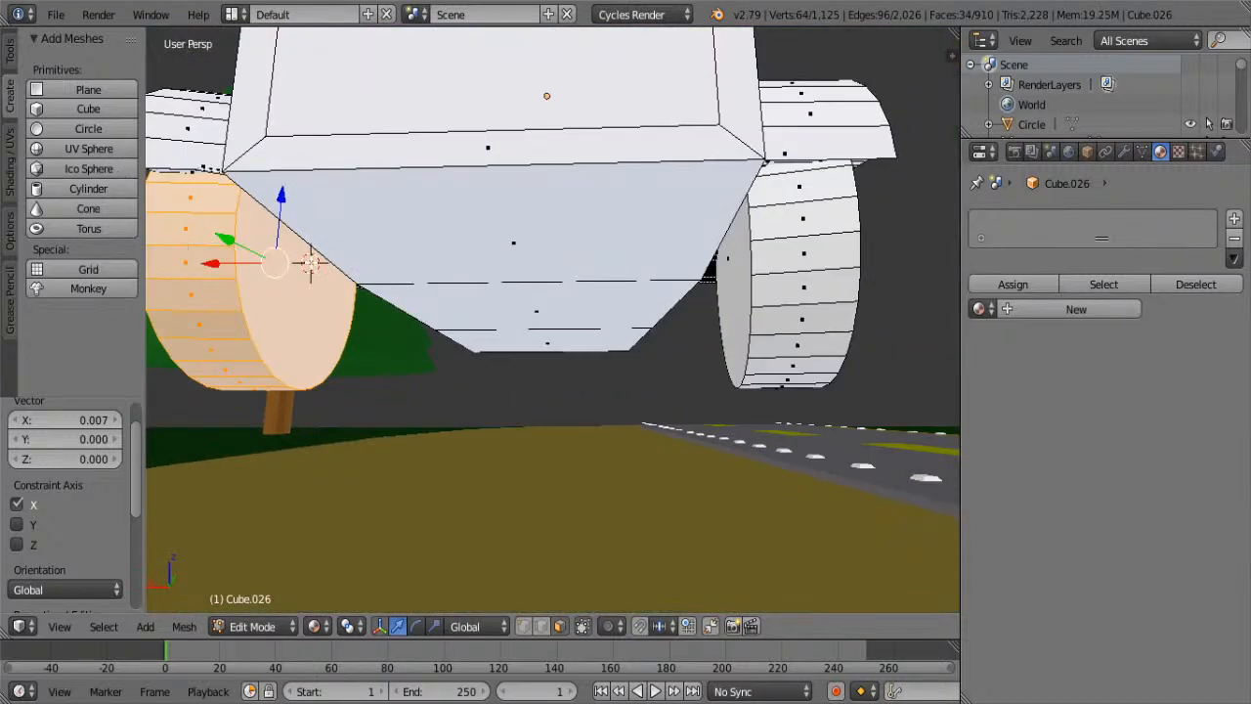
pyautogui.click(87, 186)
pyautogui.press('s')
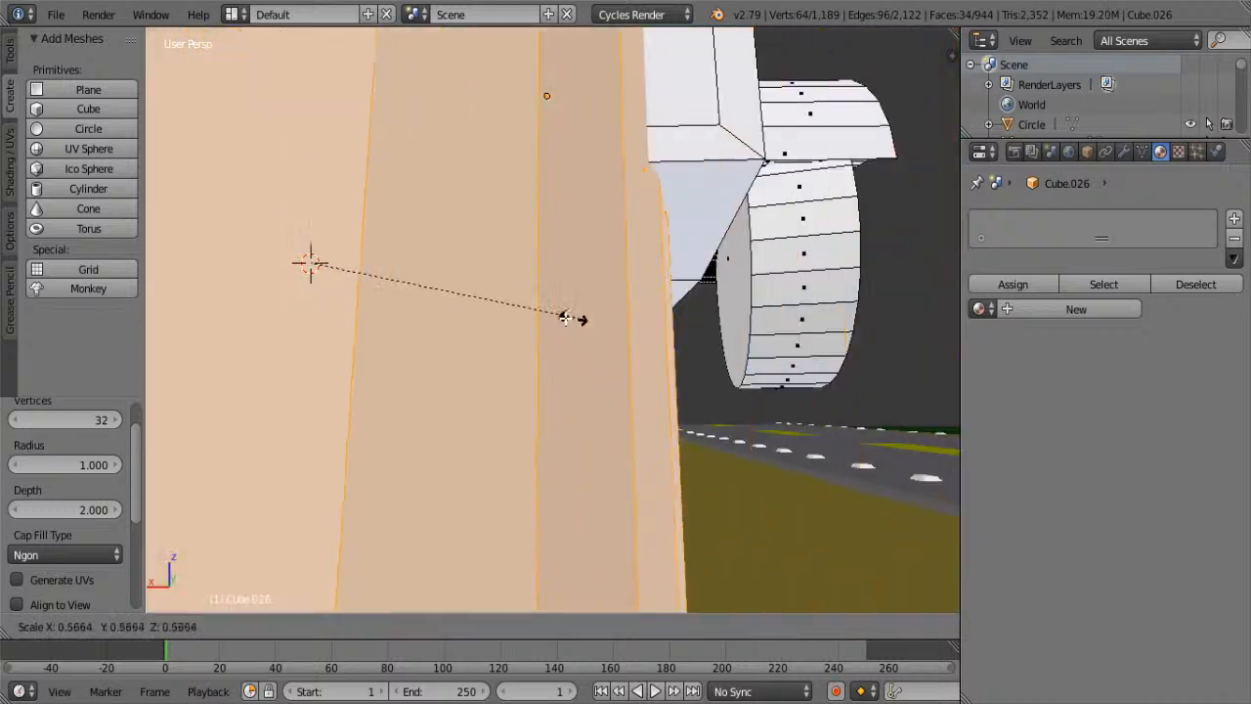
pyautogui.click(344, 301)
# - Rotate the cylinder 90° around Y and scale it uniformly by about -0.422
pyautogui.press('s')
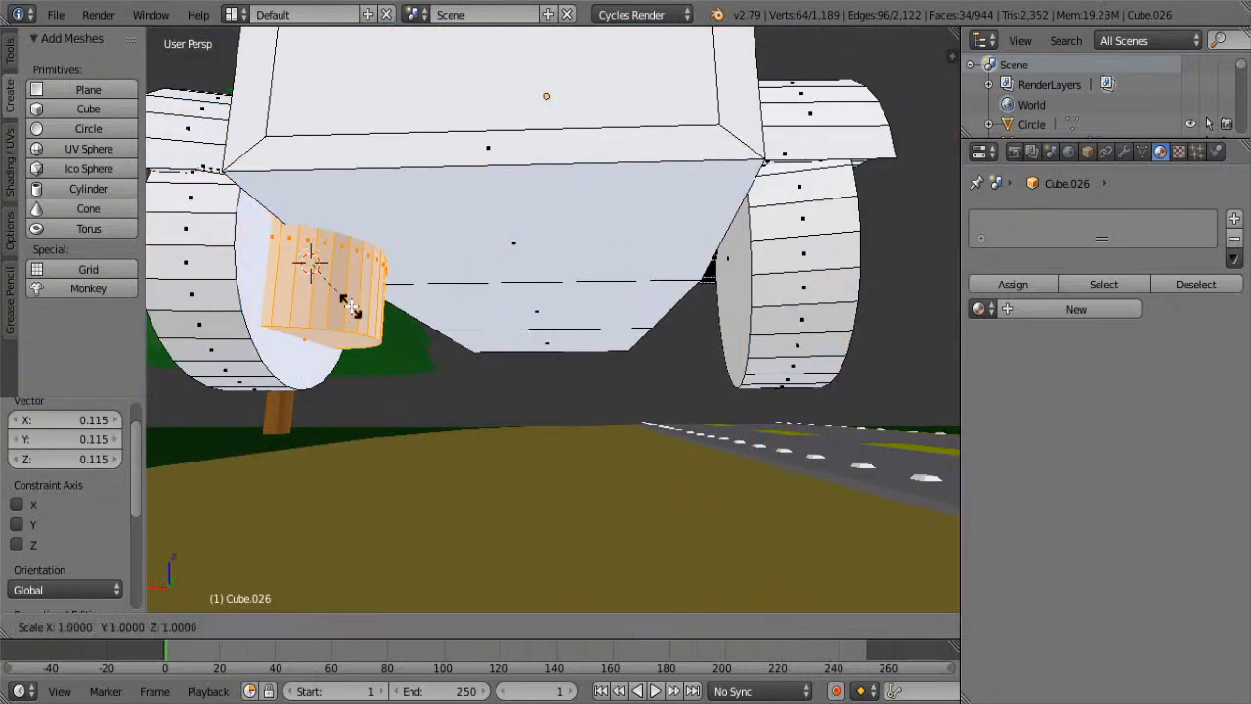
pyautogui.press('r')
pyautogui.write('y')
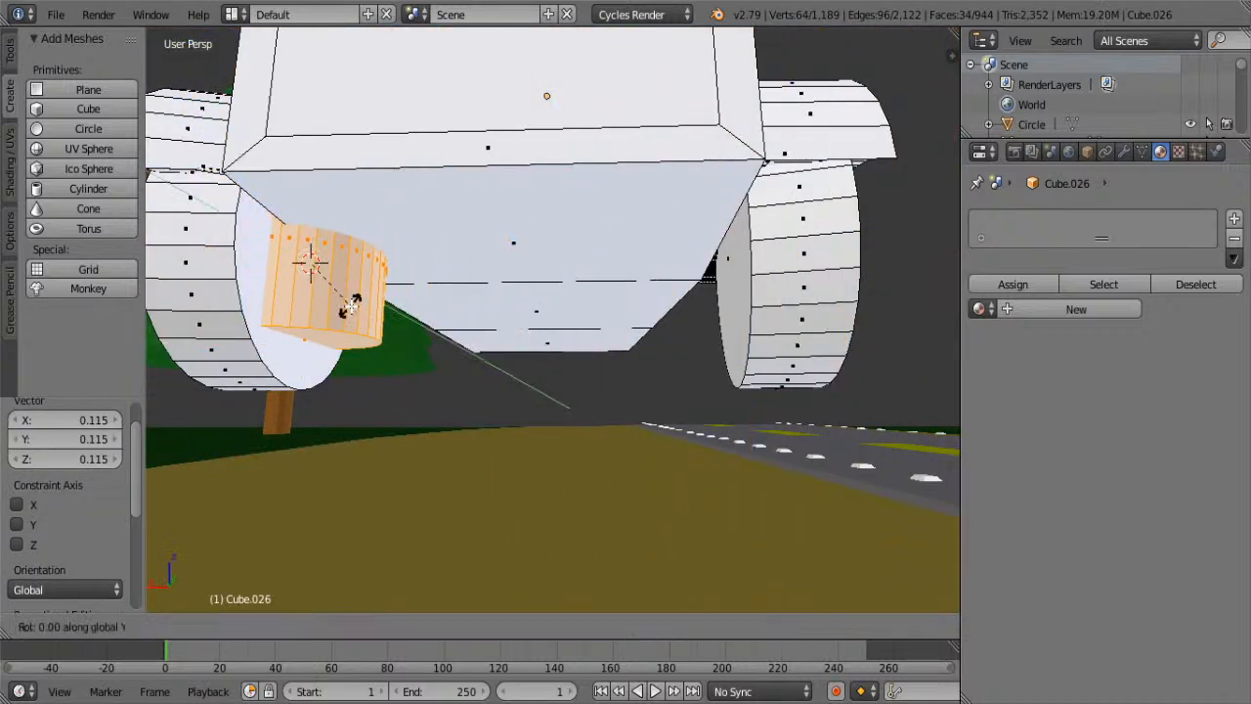
pyautogui.write('90')
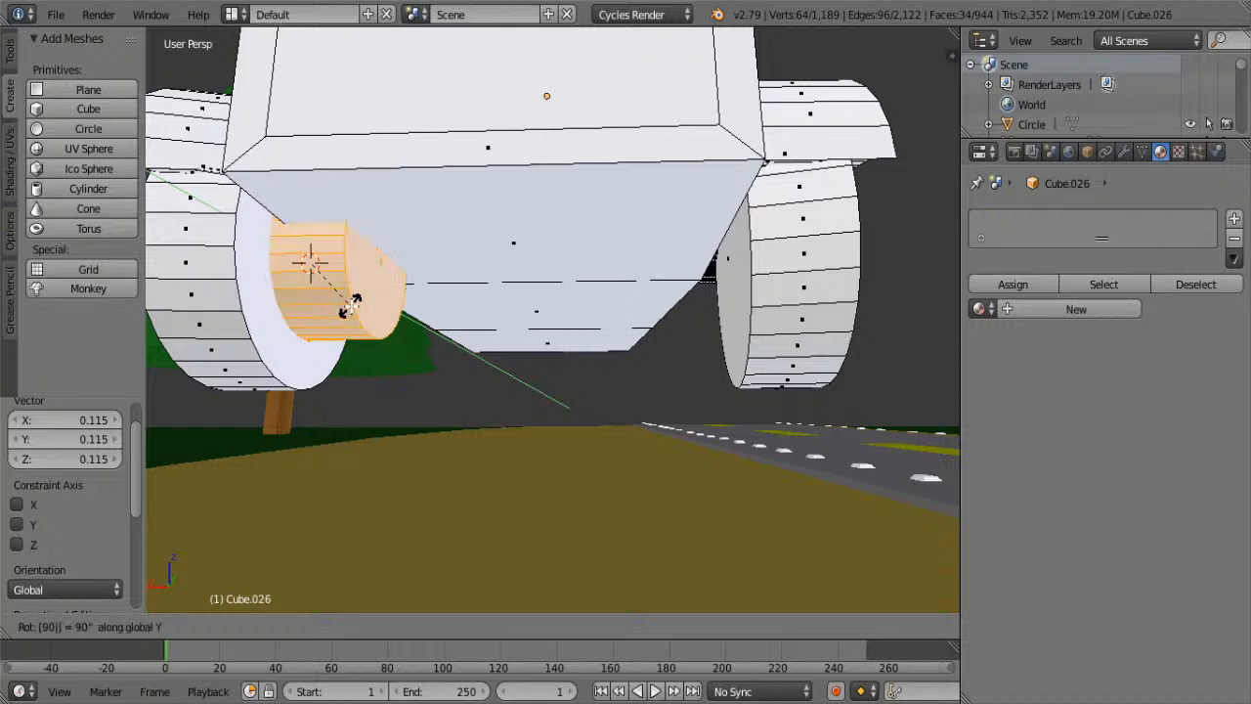
pyautogui.press('Return')
pyautogui.press('s')
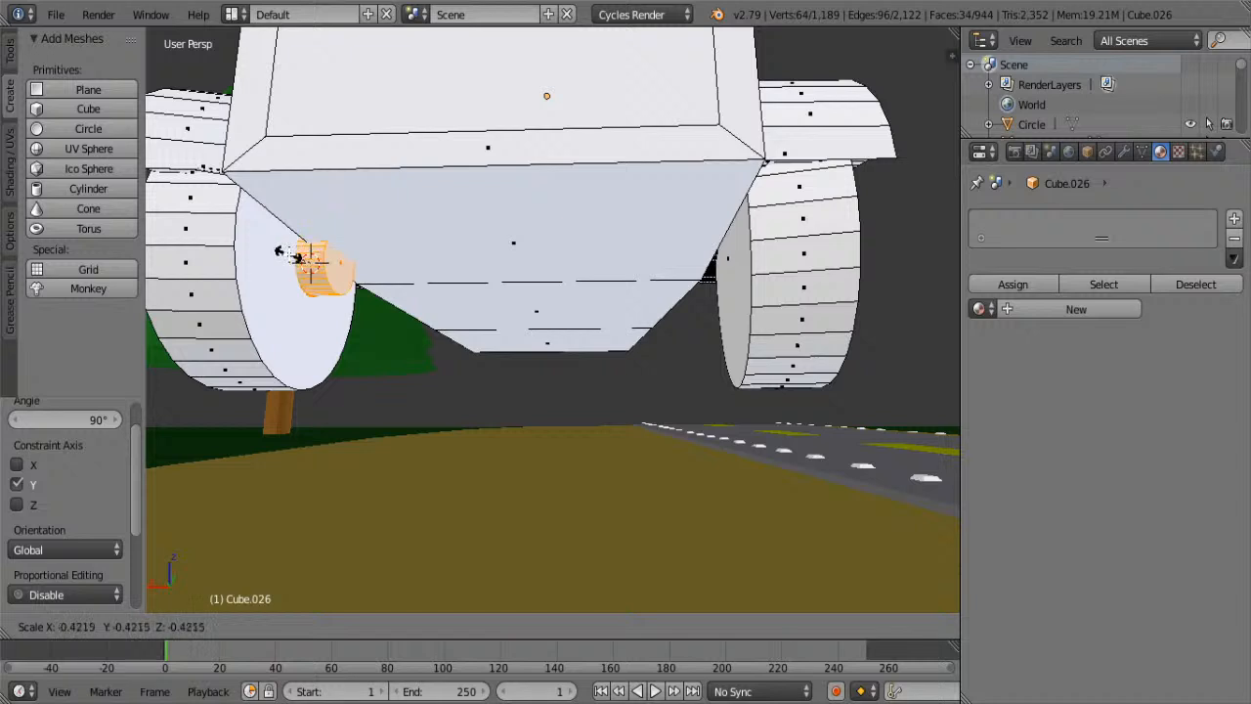
pyautogui.click(290, 253)
# - Stretch the cylinder to about 7.152 along X and move it along X midway between the front wheels as an axle
pyautogui.press('s')
pyautogui.press('x')
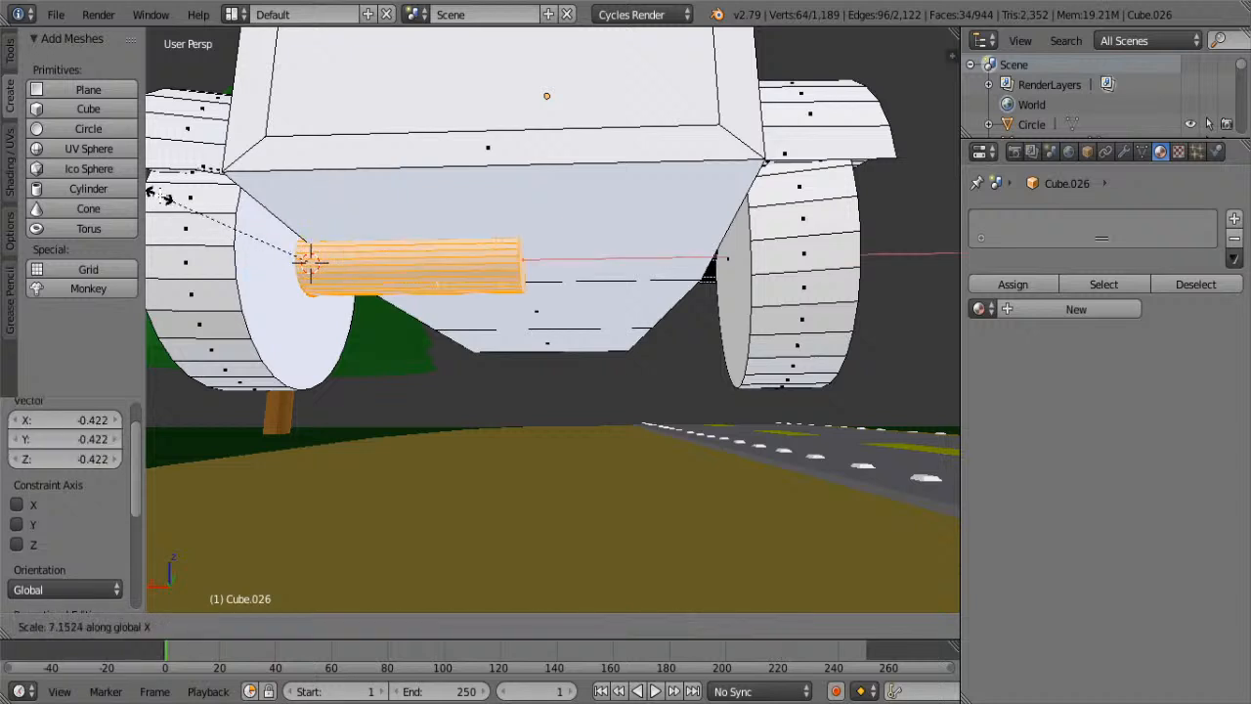
pyautogui.click(163, 192)
pyautogui.scroll(-6, 282, 321)
pyautogui.press('g')
pyautogui.press('x')
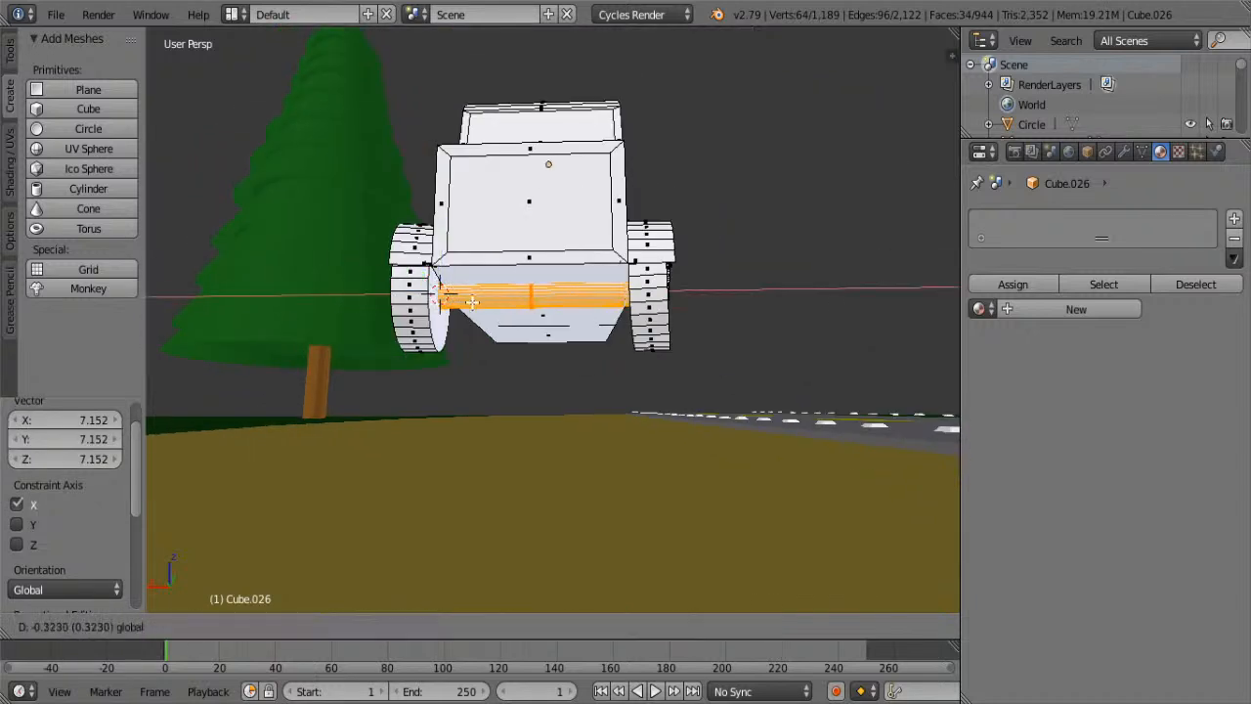
pyautogui.click(626, 293)
# - Thin the axle uniformly to about 0.570 and lengthen it to about 1.685 along X to reach both wheels
pyautogui.press('s')
pyautogui.click(644, 352)
pyautogui.press('s')
pyautogui.press('x')
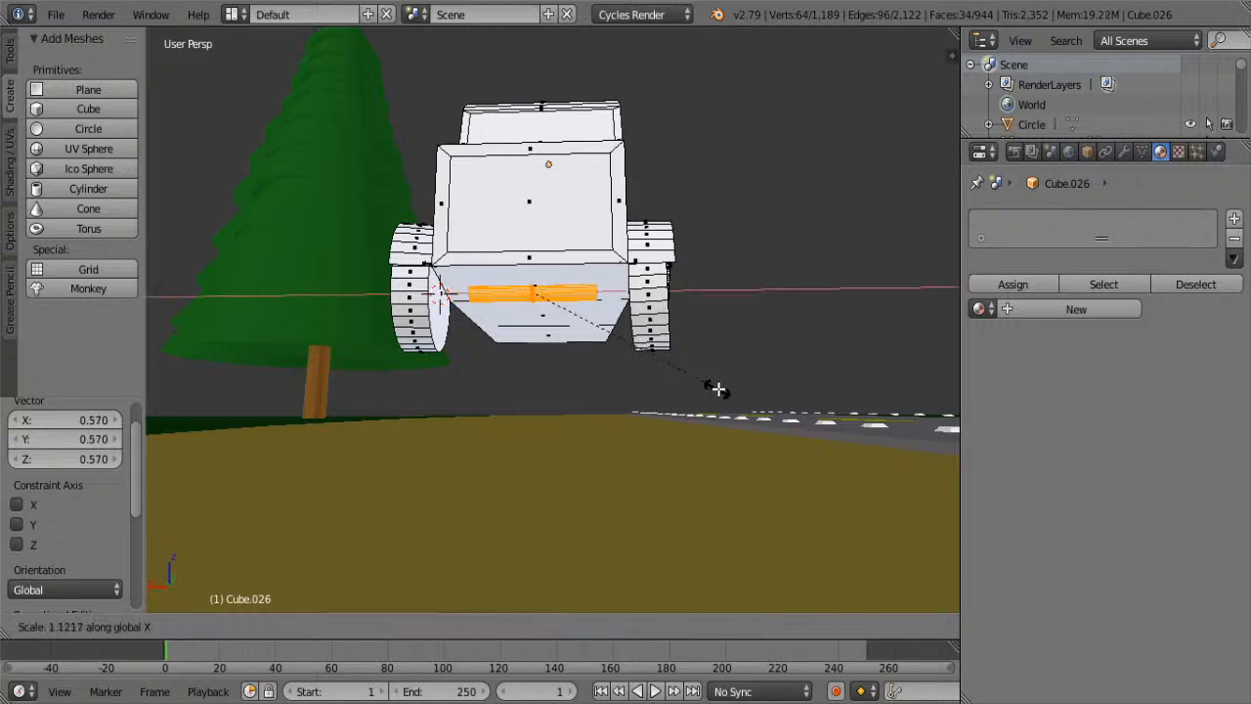
pyautogui.click(818, 416)
pyautogui.moveTo(471, 358); pyautogui.dragTo(488, 407, button='middle')
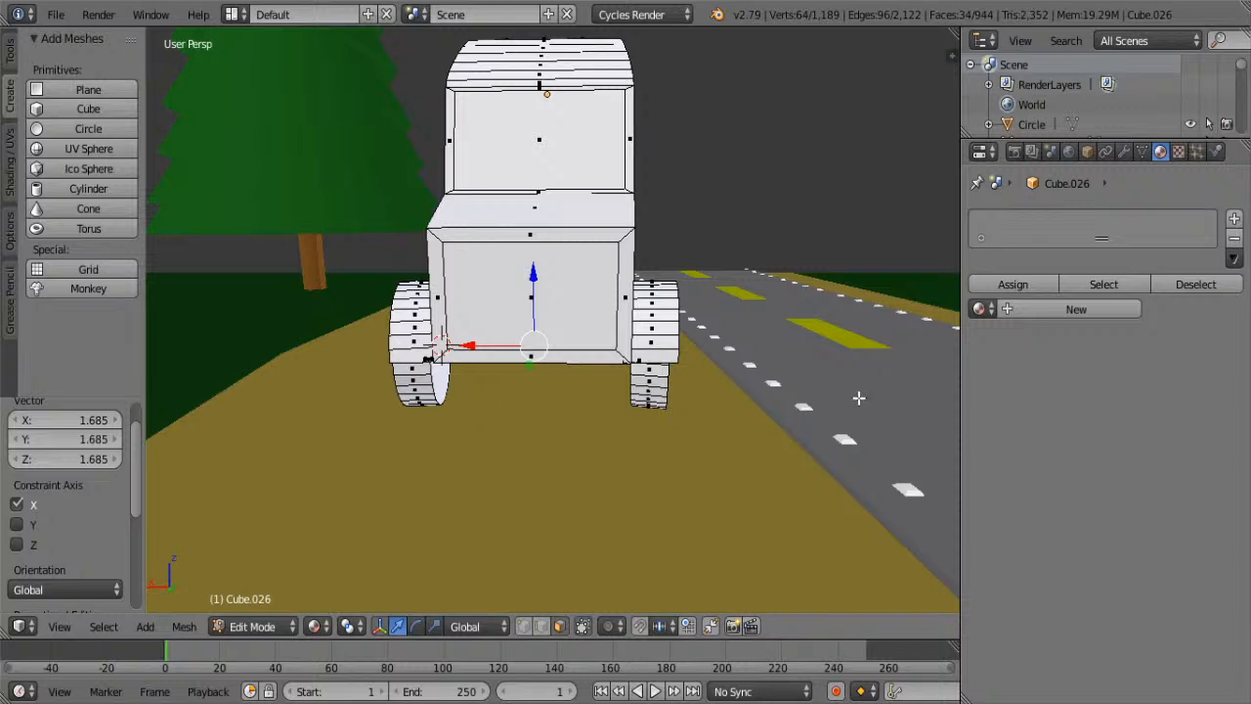
pyautogui.moveTo(880, 337); pyautogui.dragTo(542, 332, button='middle')
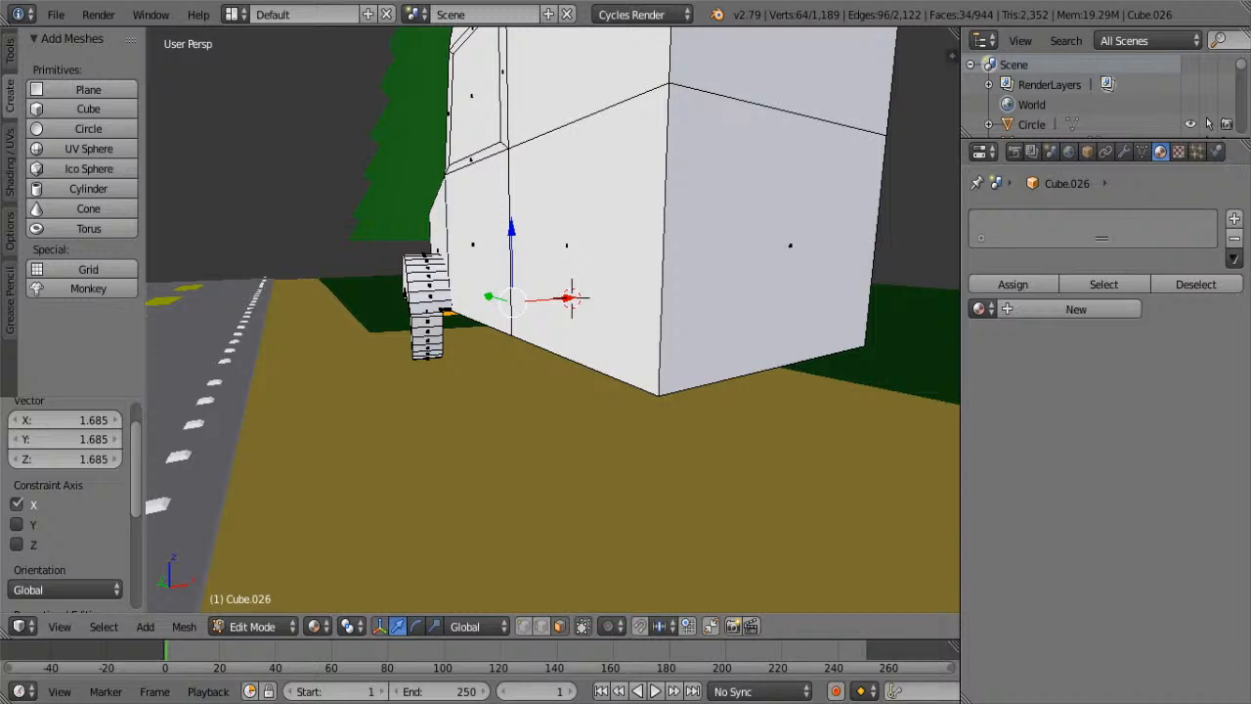
pyautogui.moveTo(713, 577); pyautogui.dragTo(721, 461, button='middle')
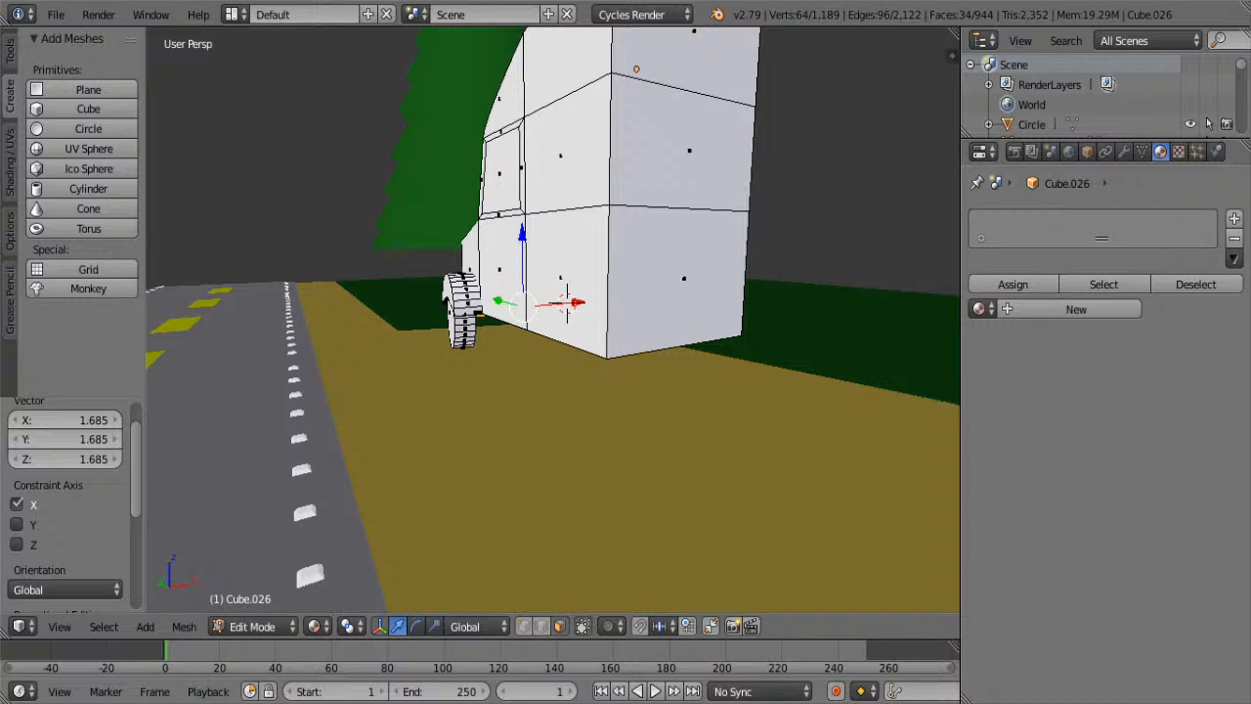
# - Add a cube on the ground just behind the front wheel and scale it uniformly to about 0.506
pyautogui.moveTo(493, 256); pyautogui.dragTo(870, 310, button='middle')
pyautogui.scroll(4, 869, 311)
pyautogui.moveTo(793, 350); pyautogui.dragTo(815, 309, button='middle')
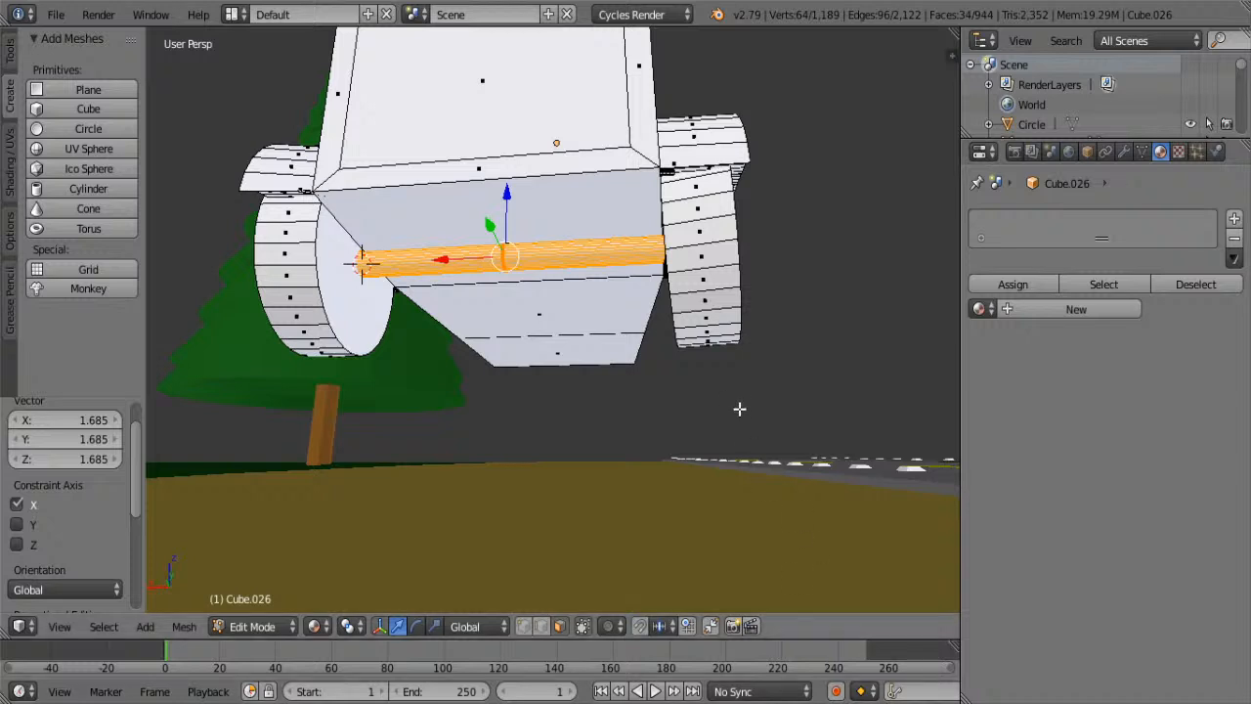
pyautogui.moveTo(753, 397); pyautogui.dragTo(659, 410, button='middle')
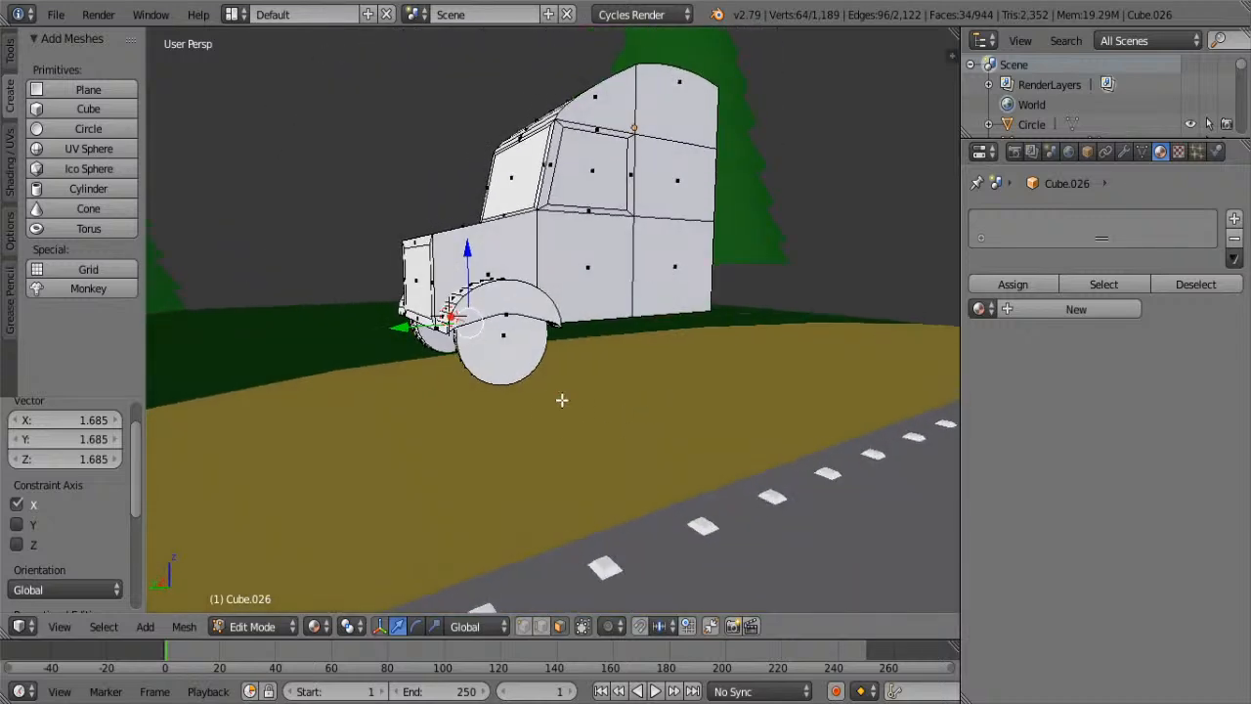
pyautogui.click(561, 400)
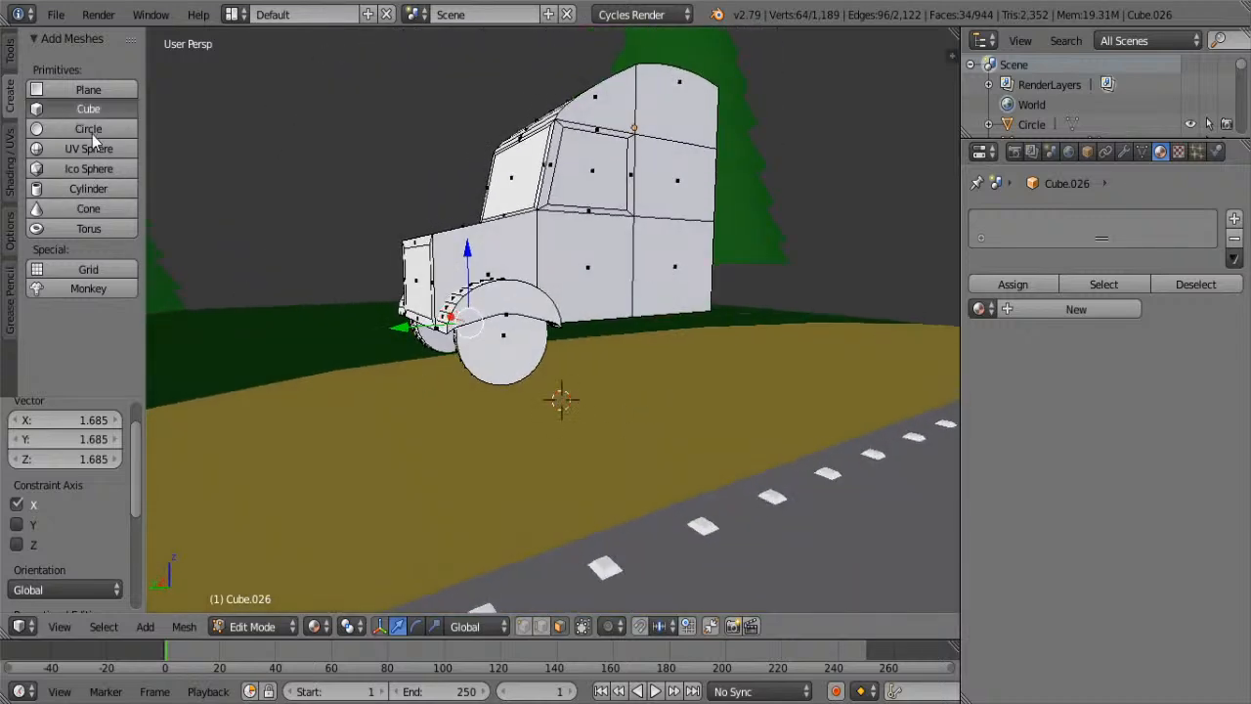
pyautogui.click(97, 109)
pyautogui.press('s')
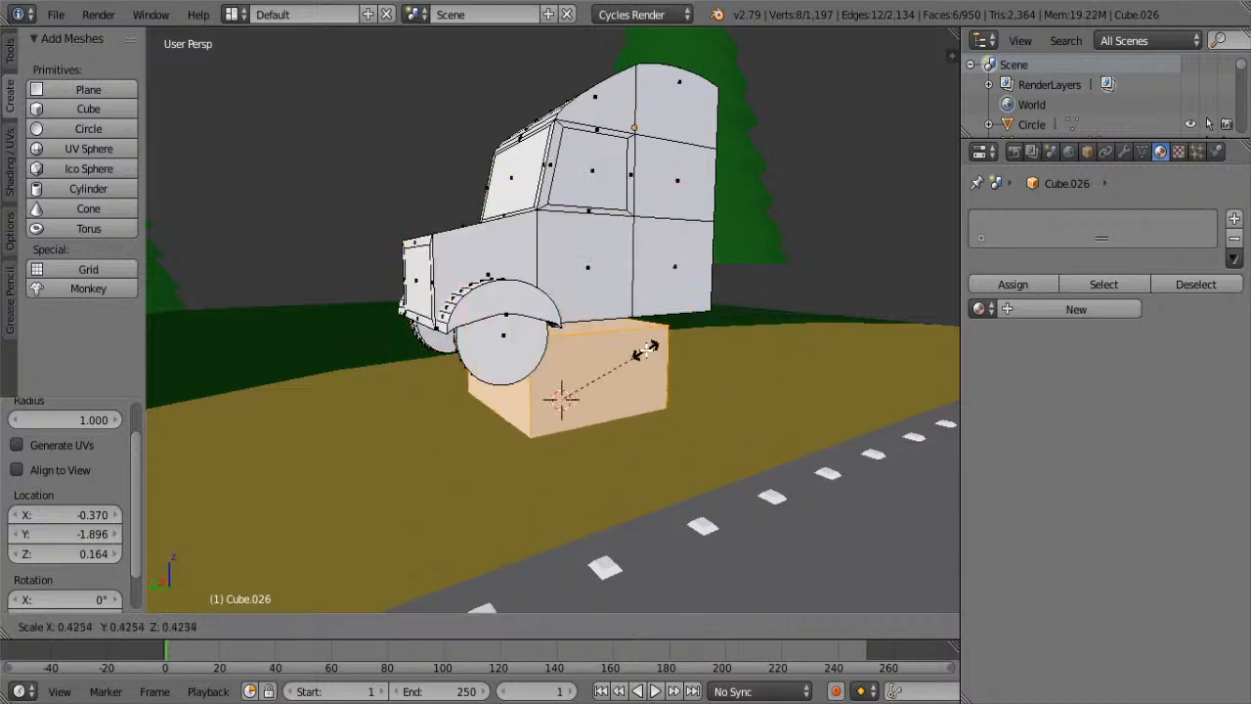
pyautogui.click(672, 370)
# - Flatten the cube along Z and reposition it beneath the cab, centred between the front wheels
pyautogui.moveTo(672, 370); pyautogui.dragTo(704, 390, button='middle')
pyautogui.press('s')
pyautogui.press('z')
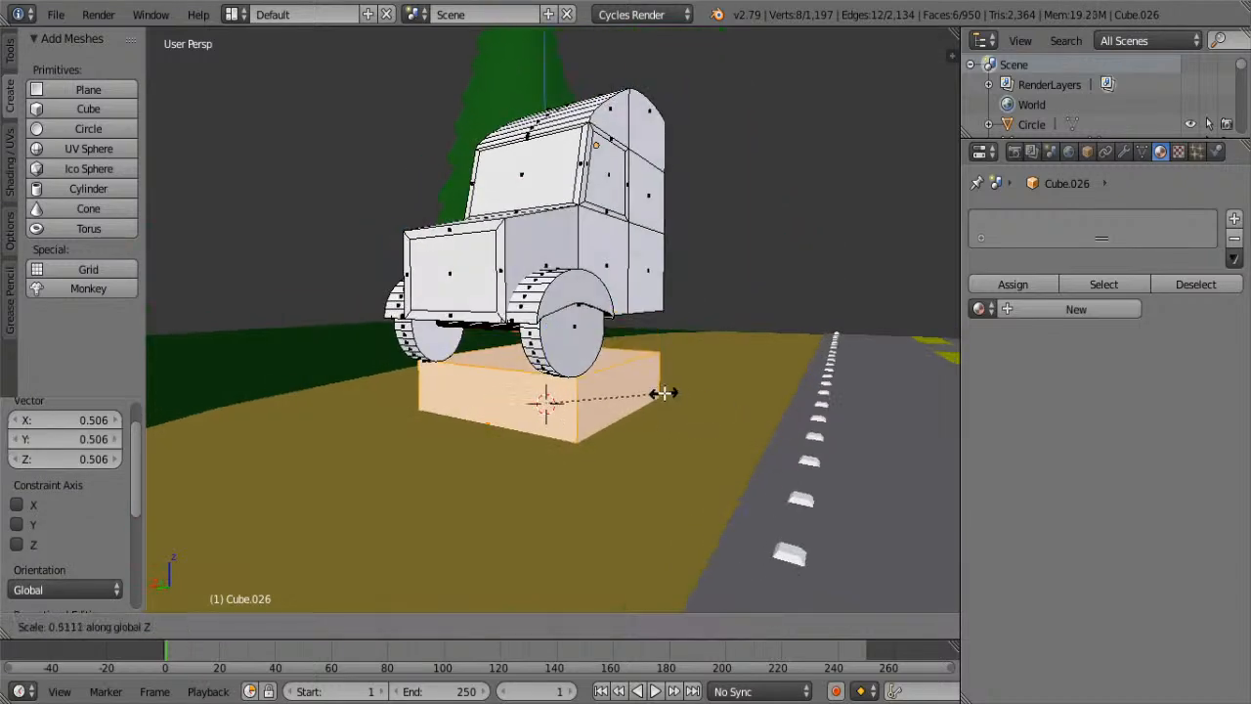
pyautogui.click(607, 390)
pyautogui.moveTo(545, 334); pyautogui.dragTo(545, 245)
pyautogui.moveTo(508, 296); pyautogui.dragTo(615, 328, button='middle')
pyautogui.moveTo(469, 315); pyautogui.dragTo(488, 311)
# - Narrow the chassis block along X by about 0.839 and again by about 0.875
pyautogui.press('s')
pyautogui.press('x')
pyautogui.click(683, 352)
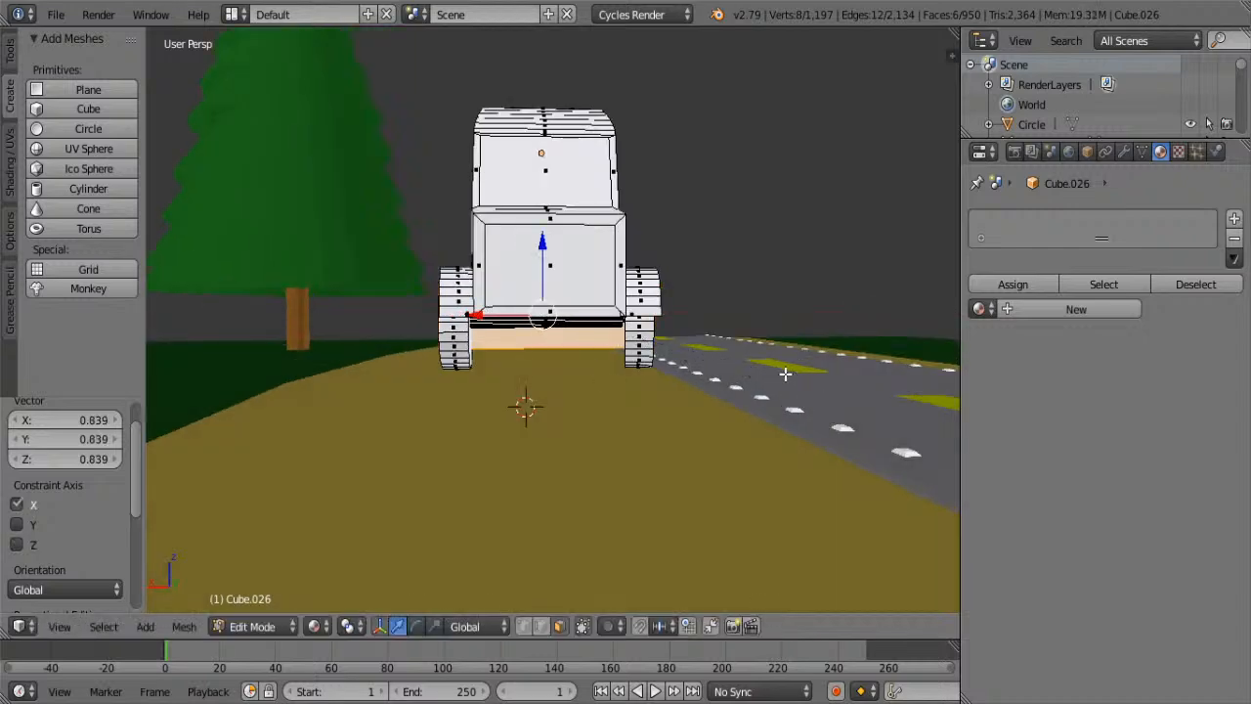
pyautogui.moveTo(684, 352); pyautogui.dragTo(625, 309, button='middle')
pyautogui.press('s')
pyautogui.press('x')
pyautogui.click(691, 408)
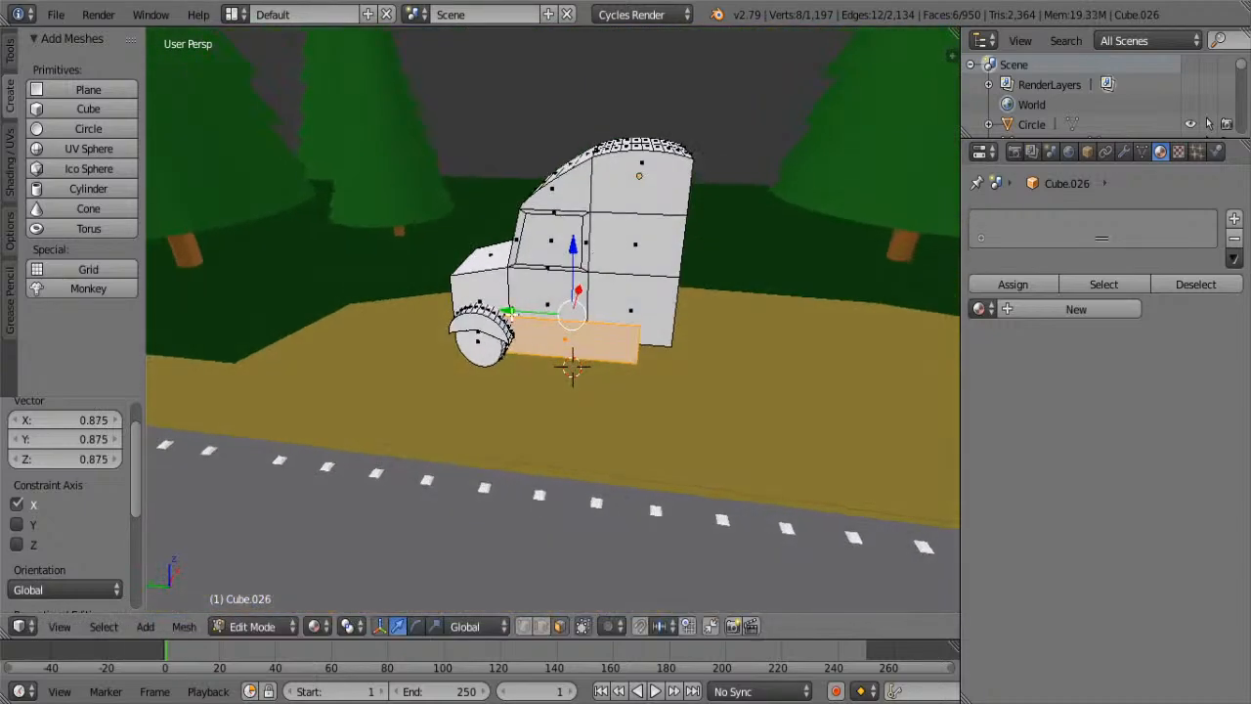
# - Move the chassis block forward along Y by about 0.214 and another 0.131, under the hood
pyautogui.moveTo(510, 313); pyautogui.dragTo(485, 310)
pyautogui.moveTo(485, 311); pyautogui.dragTo(668, 237, button='middle')
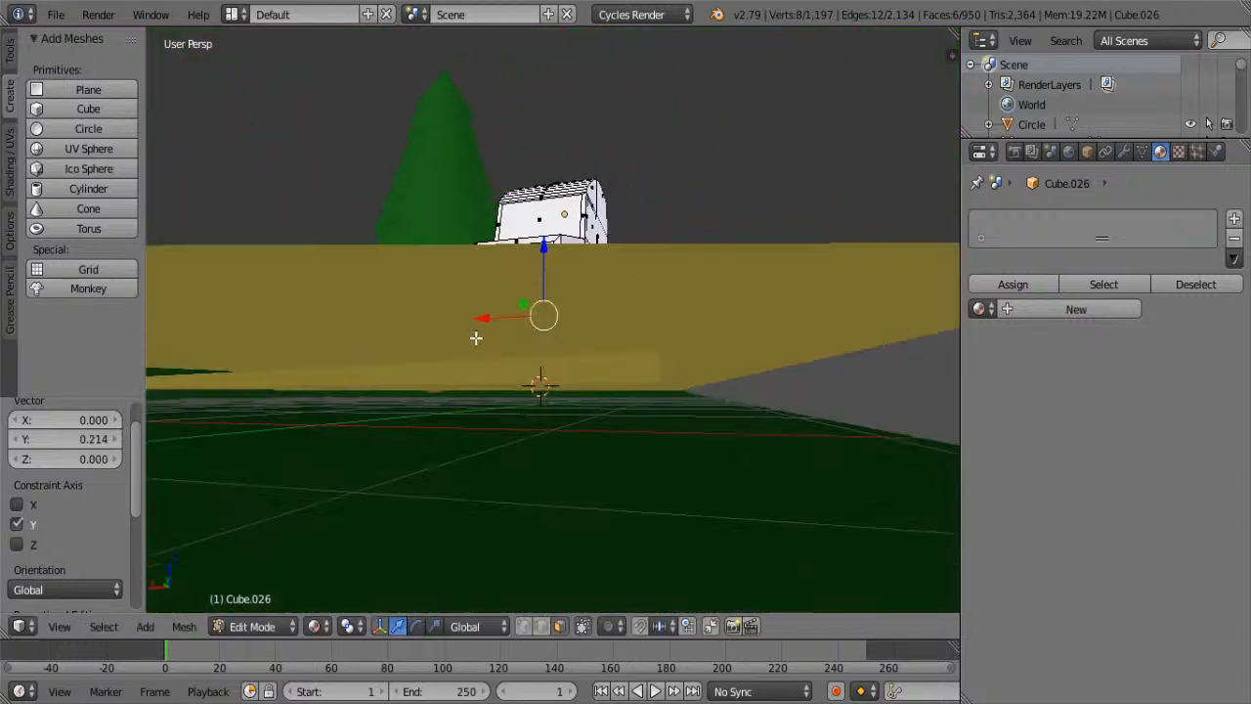
pyautogui.moveTo(474, 338); pyautogui.dragTo(503, 368, button='middle')
pyautogui.scroll(5, 502, 367)
pyautogui.press('g')
pyautogui.press('y')
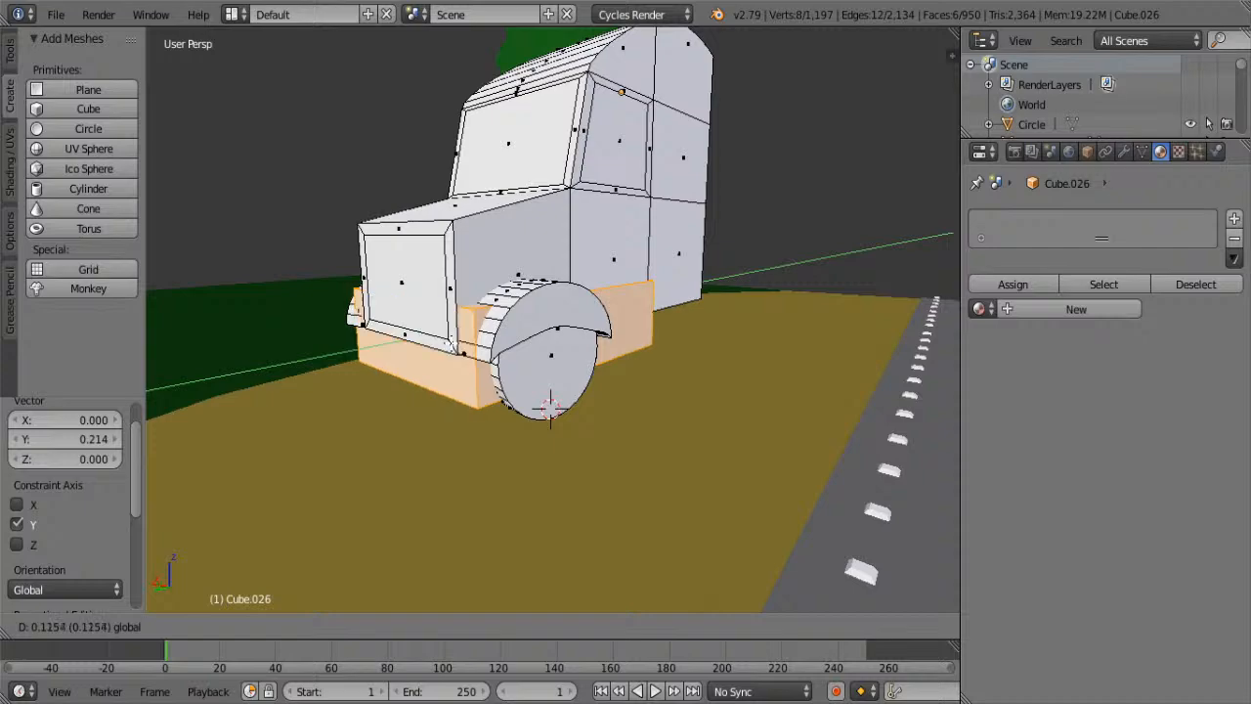
pyautogui.click(448, 343)
# - Scale the chassis block to about 0.796 along X so it fits between the front wheels
pyautogui.moveTo(448, 343); pyautogui.dragTo(552, 358, button='middle')
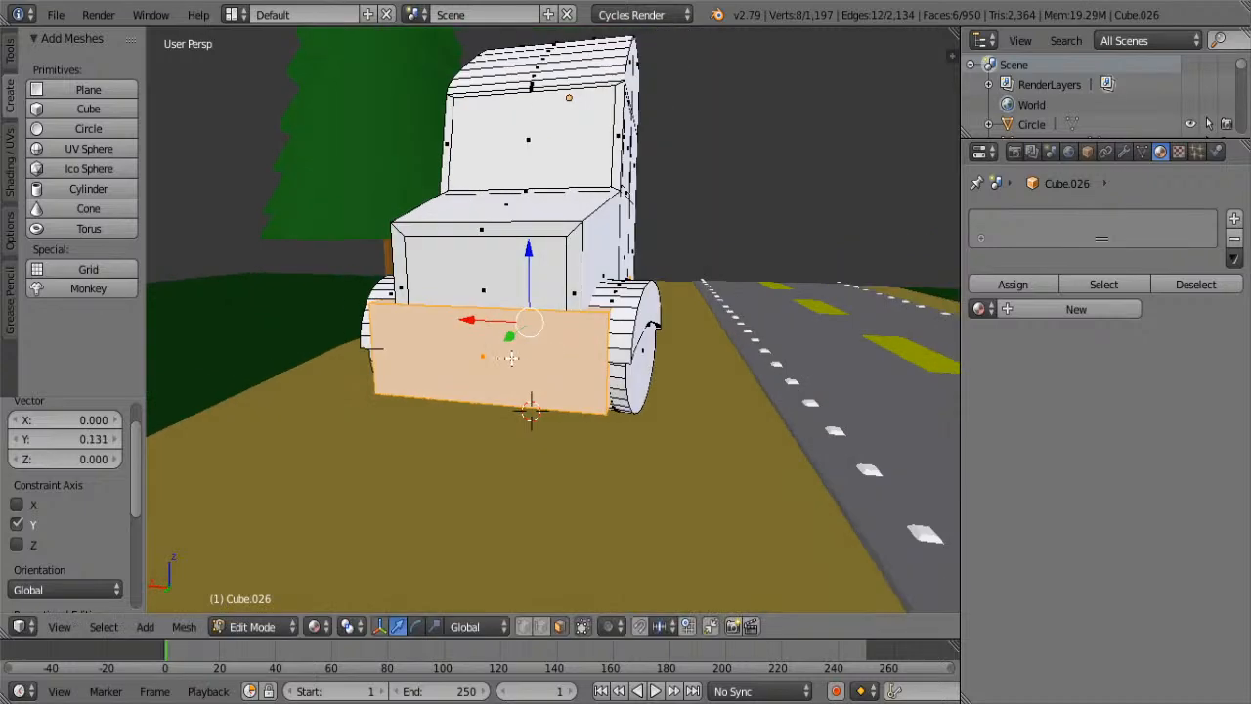
pyautogui.moveTo(669, 357); pyautogui.dragTo(703, 354, button='middle')
pyautogui.press('s')
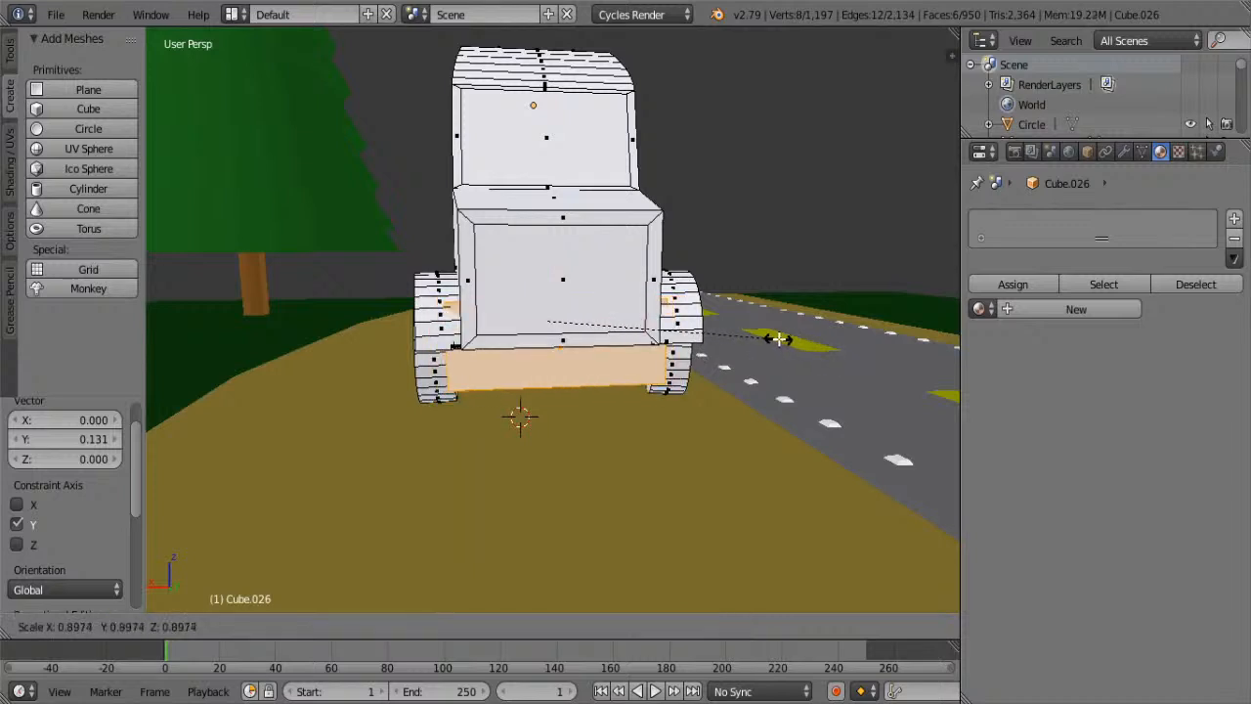
pyautogui.click(819, 336)
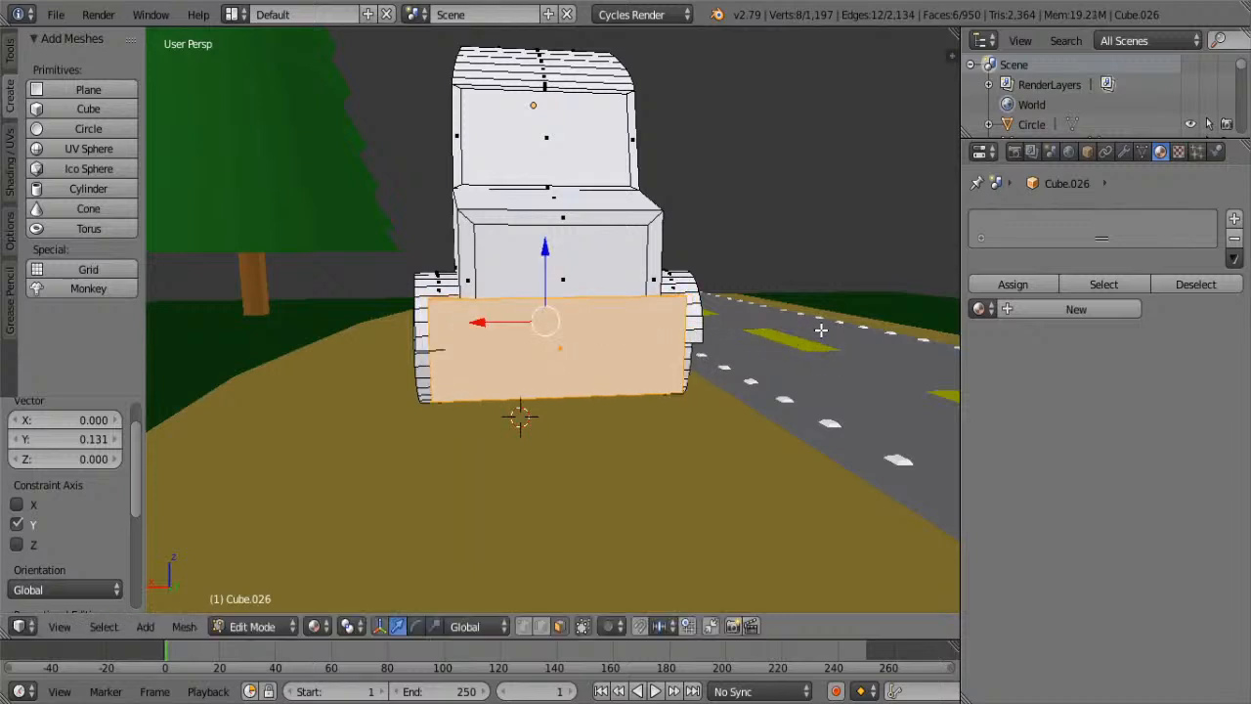
pyautogui.press('s')
pyautogui.press('x')
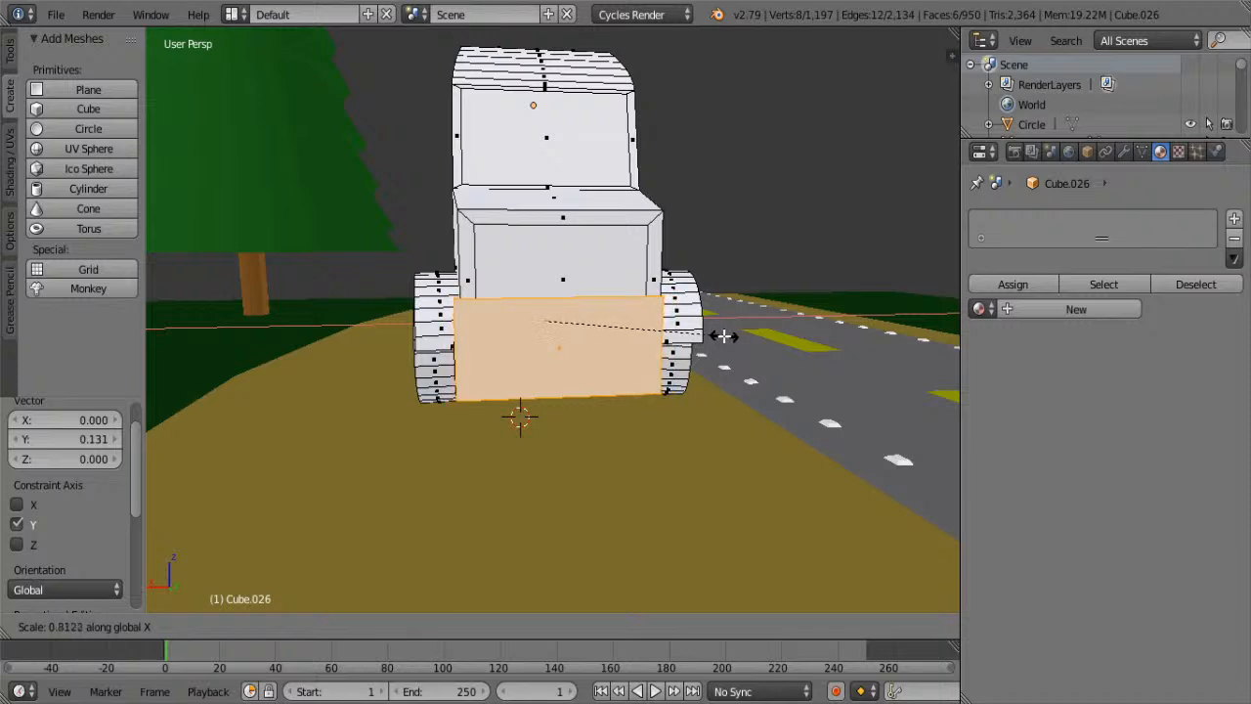
pyautogui.click(721, 336)
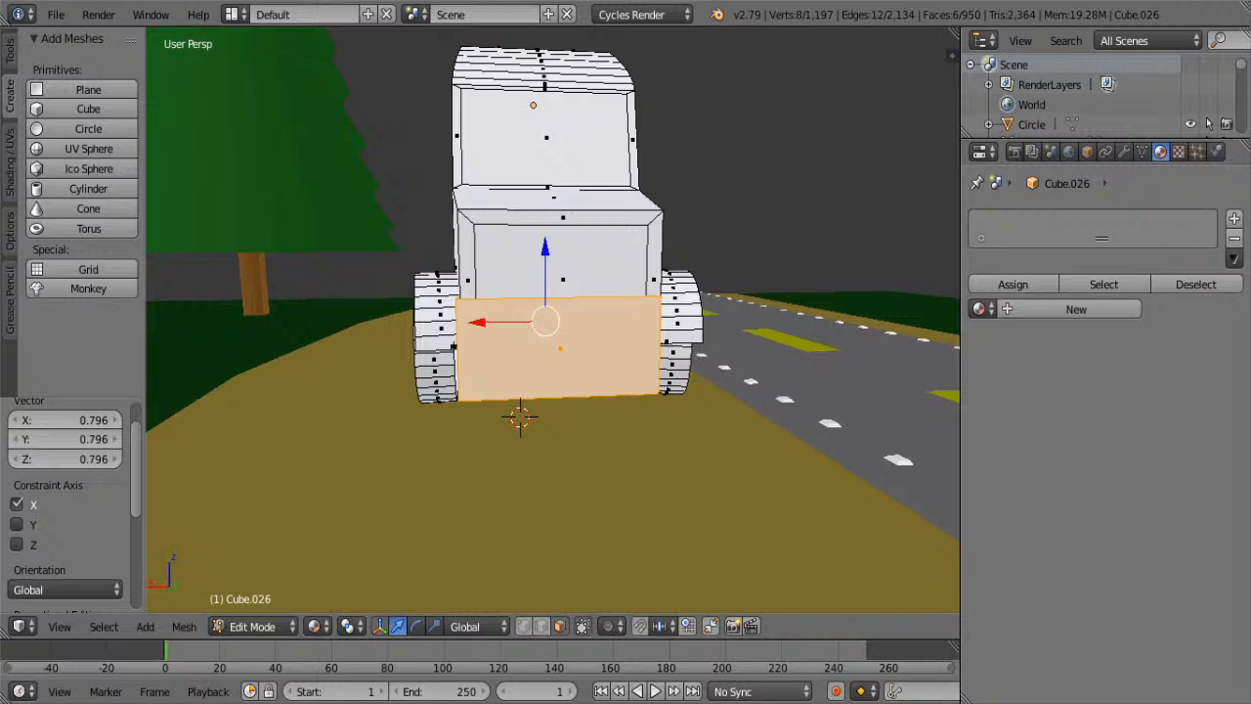
# - Flatten the chassis block further along Z into a low frame beneath the cab
pyautogui.press('s')
pyautogui.press('z')
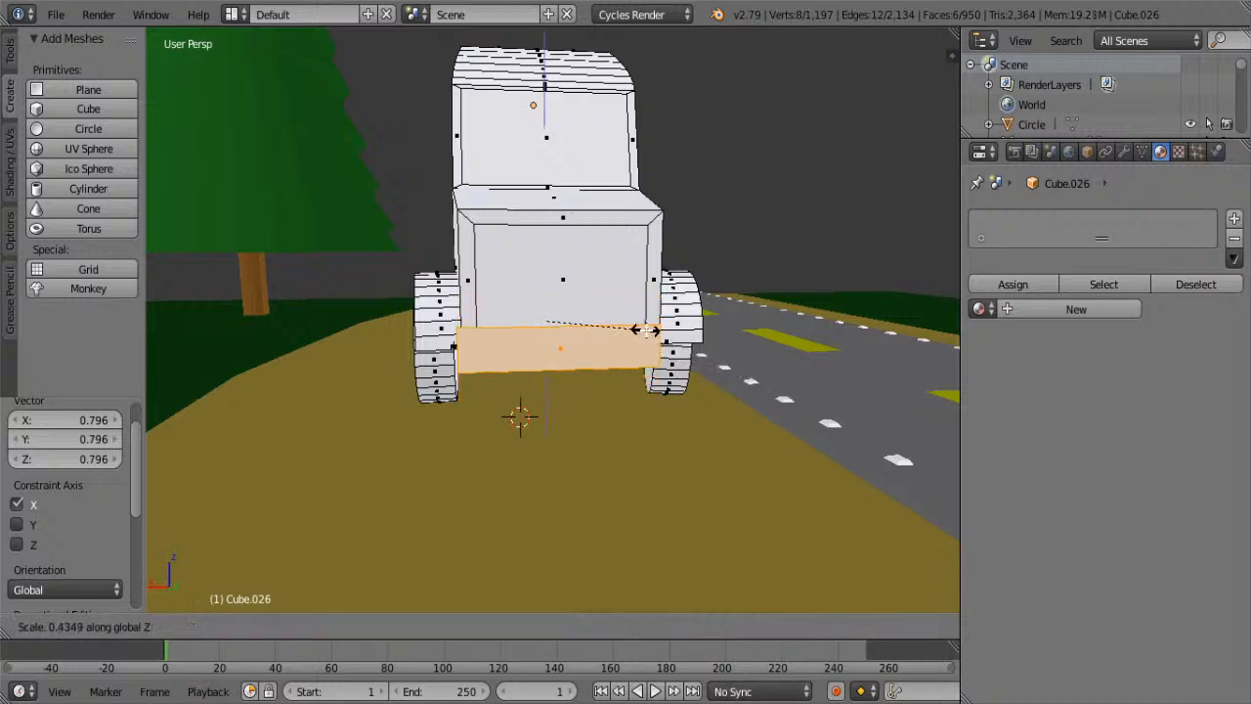
pyautogui.click(679, 333)
pyautogui.moveTo(680, 333); pyautogui.dragTo(605, 303, button='middle')
pyautogui.press('Tab')
pyautogui.press('Tab')
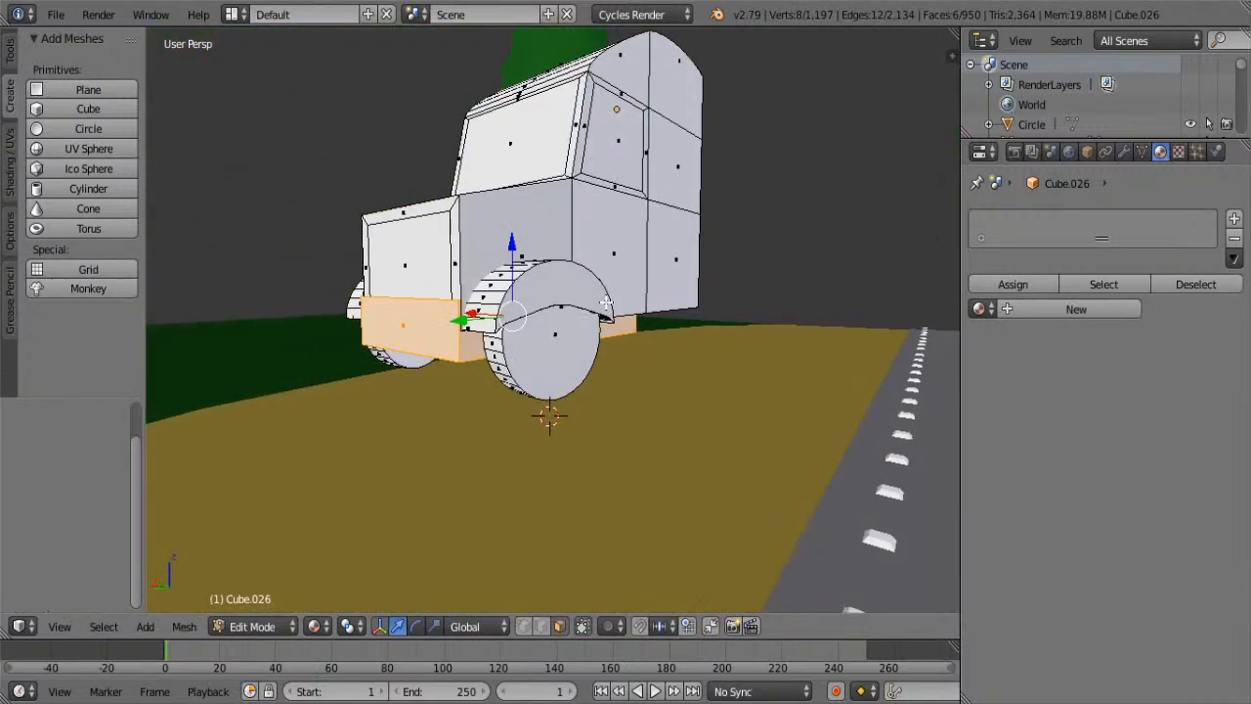
# - Centre the chassis block between the wheels with small moves along X of about -0.034, 0.064 and -0.008
pyautogui.moveTo(522, 335); pyautogui.dragTo(410, 324, button='middle')
pyautogui.scroll(4, 706, 317)
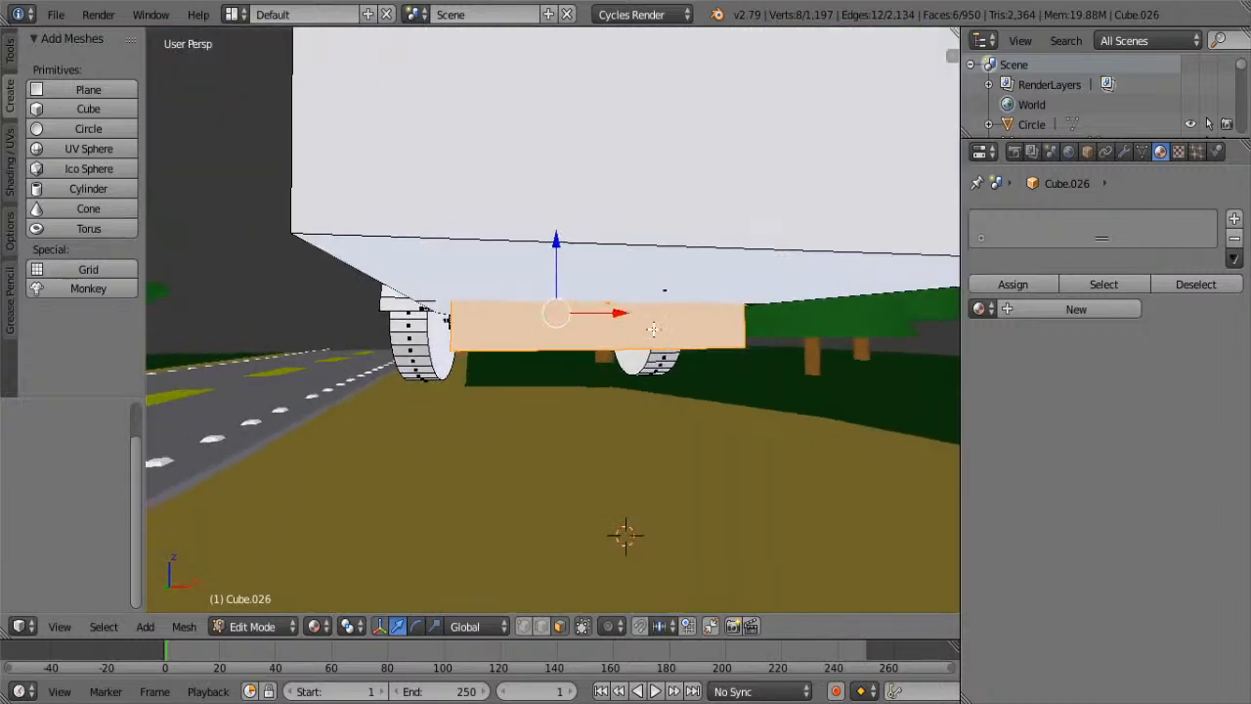
pyautogui.moveTo(624, 313); pyautogui.dragTo(608, 313)
pyautogui.moveTo(725, 343); pyautogui.dragTo(697, 334, button='middle')
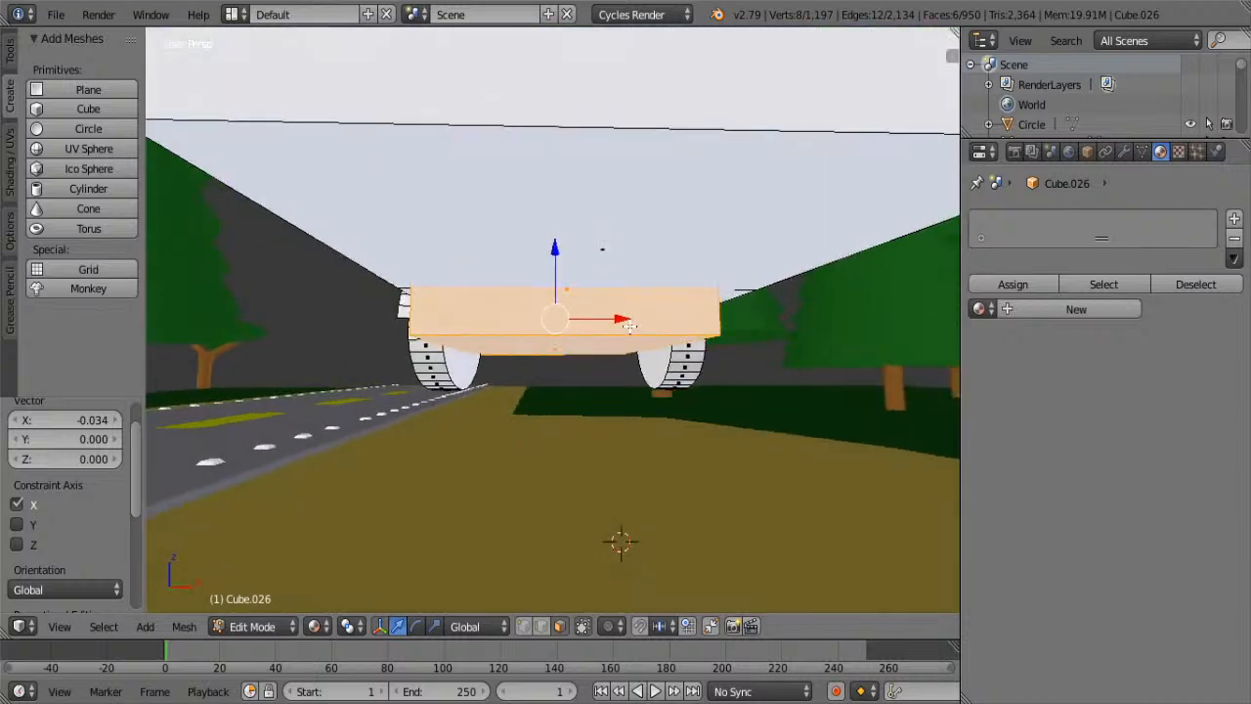
pyautogui.moveTo(629, 325); pyautogui.dragTo(652, 322)
pyautogui.moveTo(652, 322); pyautogui.dragTo(643, 324, button='middle')
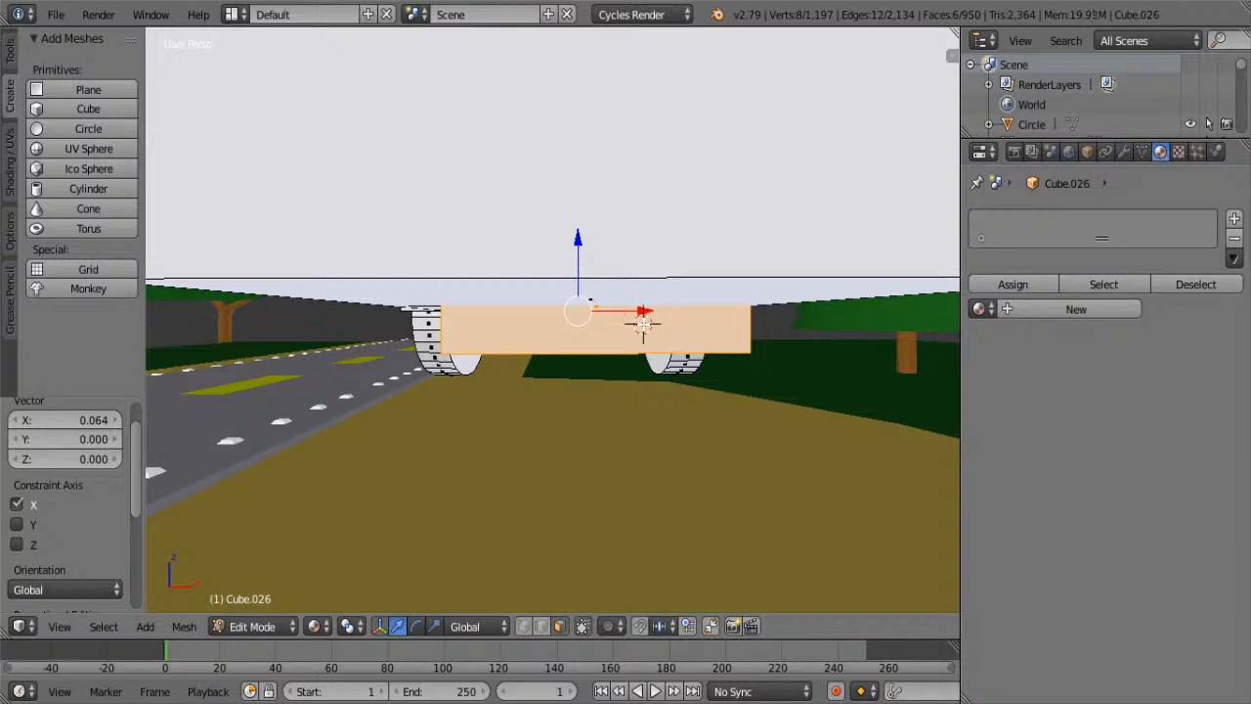
pyautogui.moveTo(643, 325); pyautogui.dragTo(640, 325)
pyautogui.moveTo(640, 326); pyautogui.dragTo(480, 300, button='middle')
pyautogui.press('g')
pyautogui.press('x')
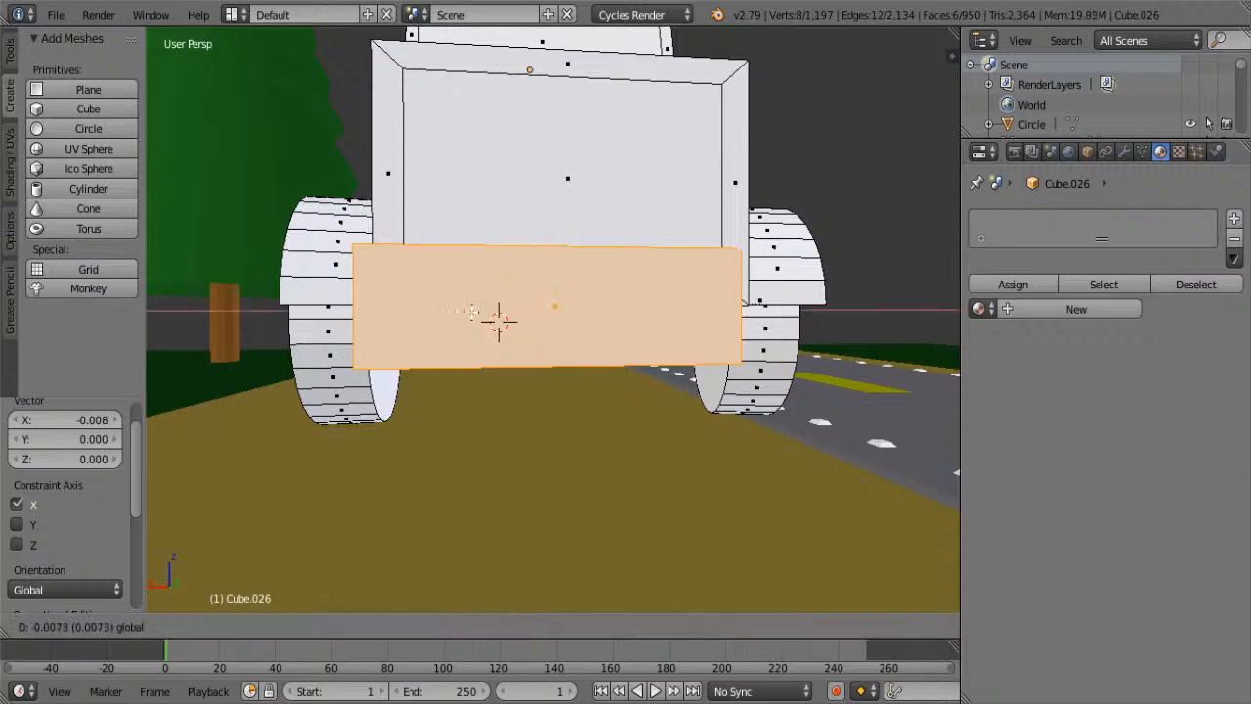
pyautogui.click(477, 313)
# - Widen the chassis block to about 1.049 along X
pyautogui.scroll(-4, 477, 313)
pyautogui.moveTo(477, 313); pyautogui.dragTo(572, 351, button='middle')
pyautogui.press('s')
pyautogui.click(687, 349)
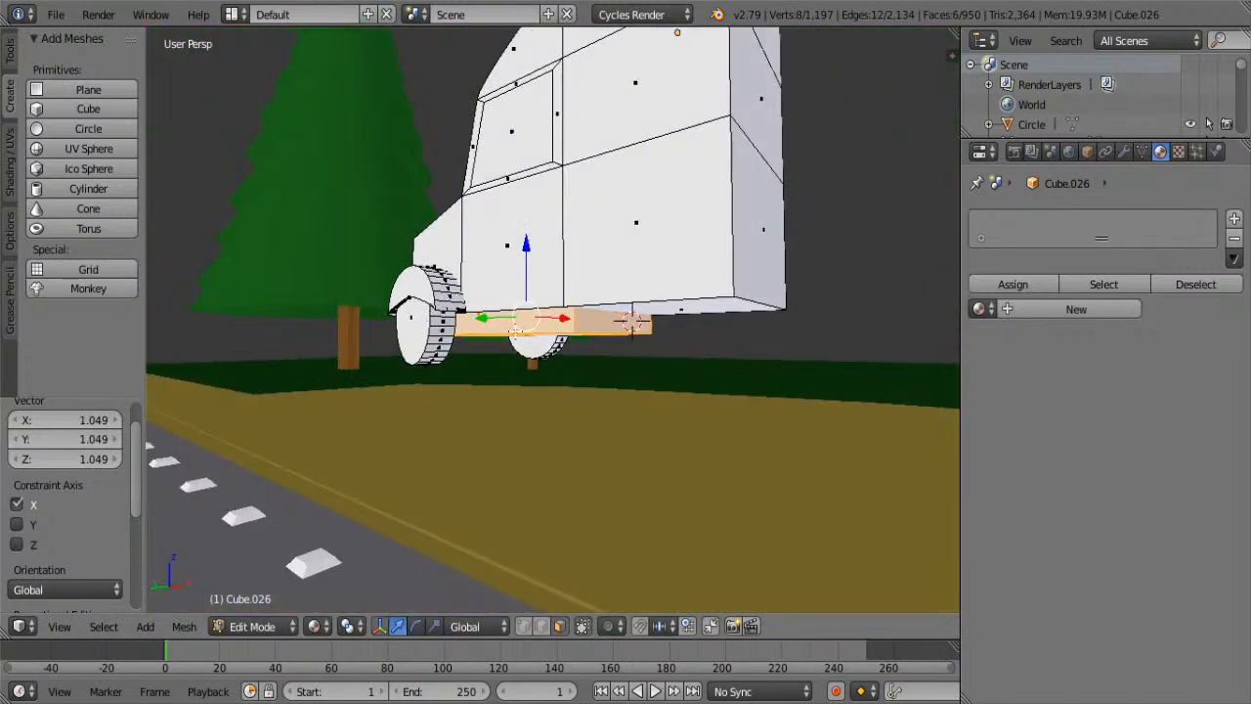
# - Select the chassis block's rear face and move it backward along Y well beyond the cab's rear wall
pyautogui.scroll(4, 583, 355)
pyautogui.moveTo(656, 360); pyautogui.dragTo(543, 332, button='middle')
pyautogui.rightClick(572, 283)
pyautogui.scroll(-4, 544, 326)
pyautogui.press('e')
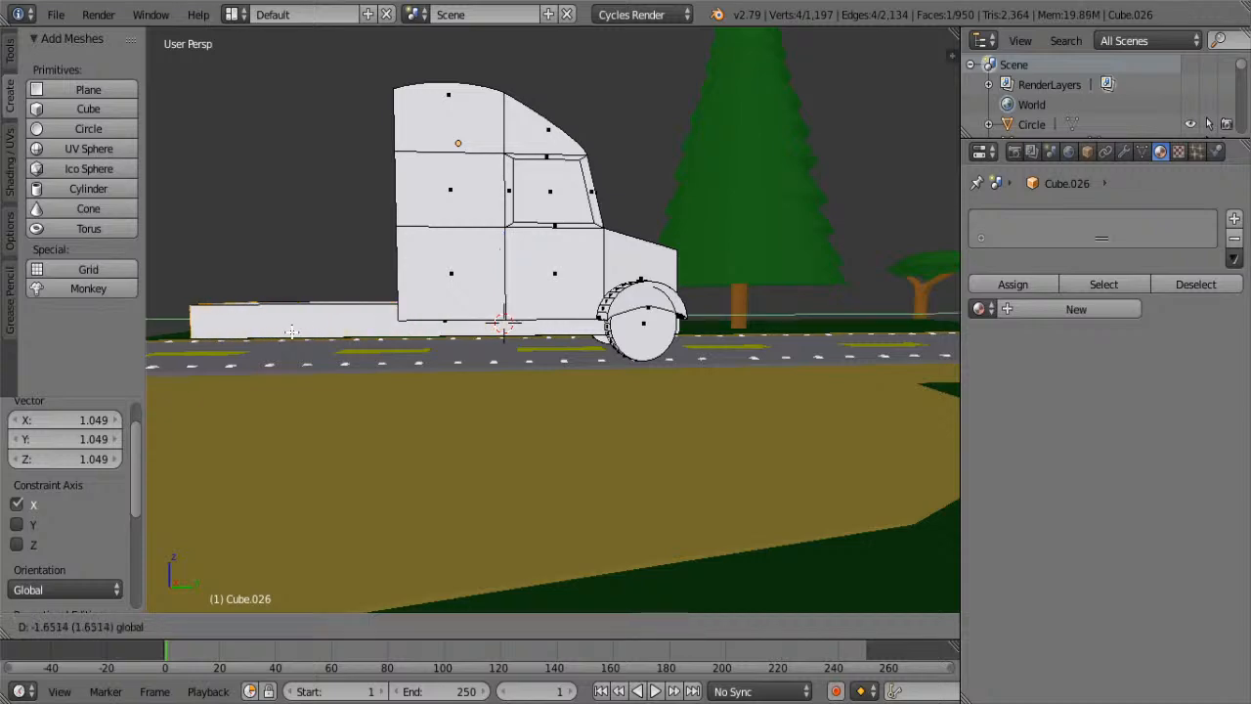
pyautogui.click(214, 333)
# - Shorten the chassis by moving its rear face forward along Y by about 0.309 and another 0.101
pyautogui.moveTo(362, 375); pyautogui.dragTo(700, 414, button='middle')
pyautogui.scroll(-6, 710, 407)
pyautogui.scroll(6, 705, 396)
pyautogui.scroll(-4, 718, 383)
pyautogui.scroll(3, 701, 406)
pyautogui.moveTo(705, 386); pyautogui.dragTo(655, 381)
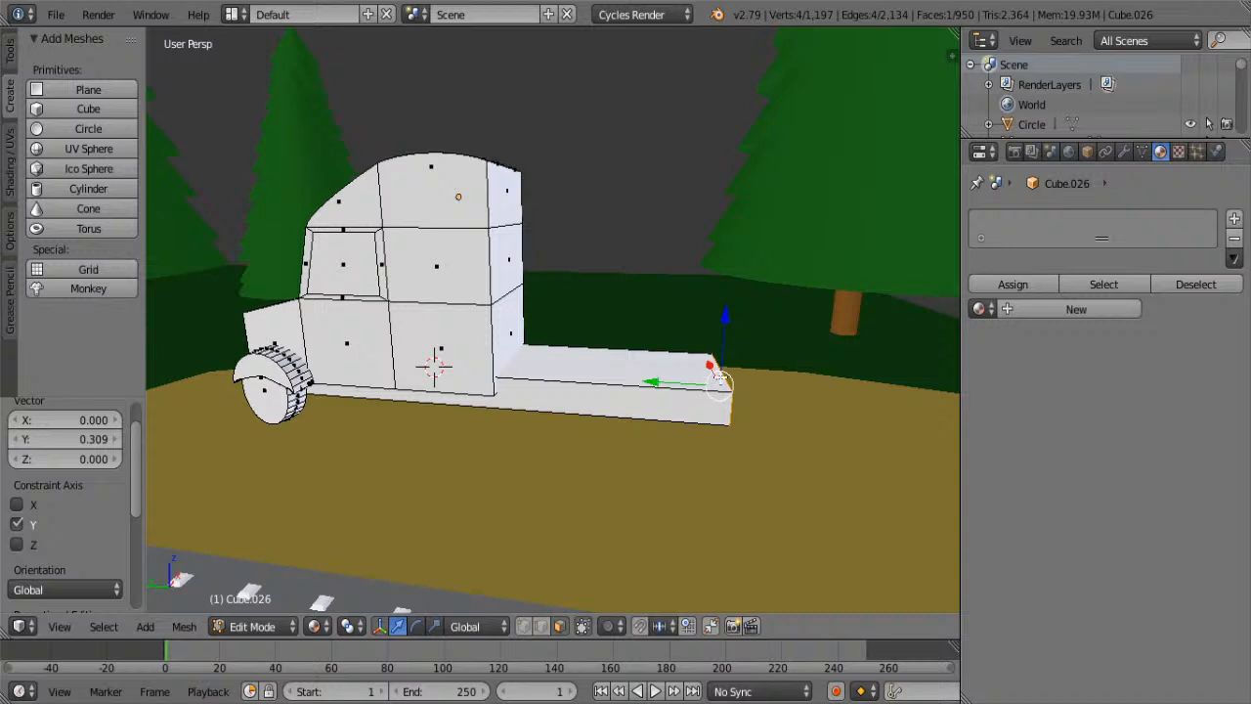
pyautogui.moveTo(655, 382); pyautogui.dragTo(640, 383)
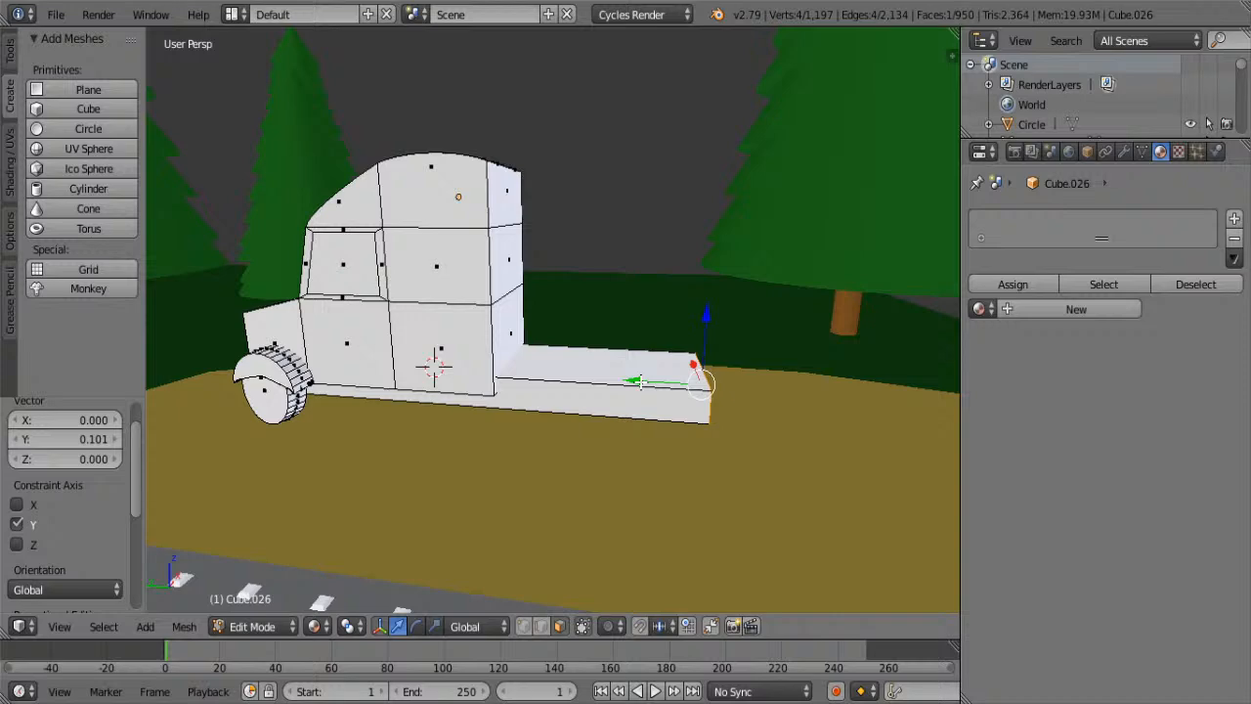
# - Move the chassis's rear face forward about 1.135 along Y, close to the cab's rear wall
pyautogui.moveTo(640, 383); pyautogui.dragTo(587, 375, button='middle')
pyautogui.scroll(-2, 588, 381)
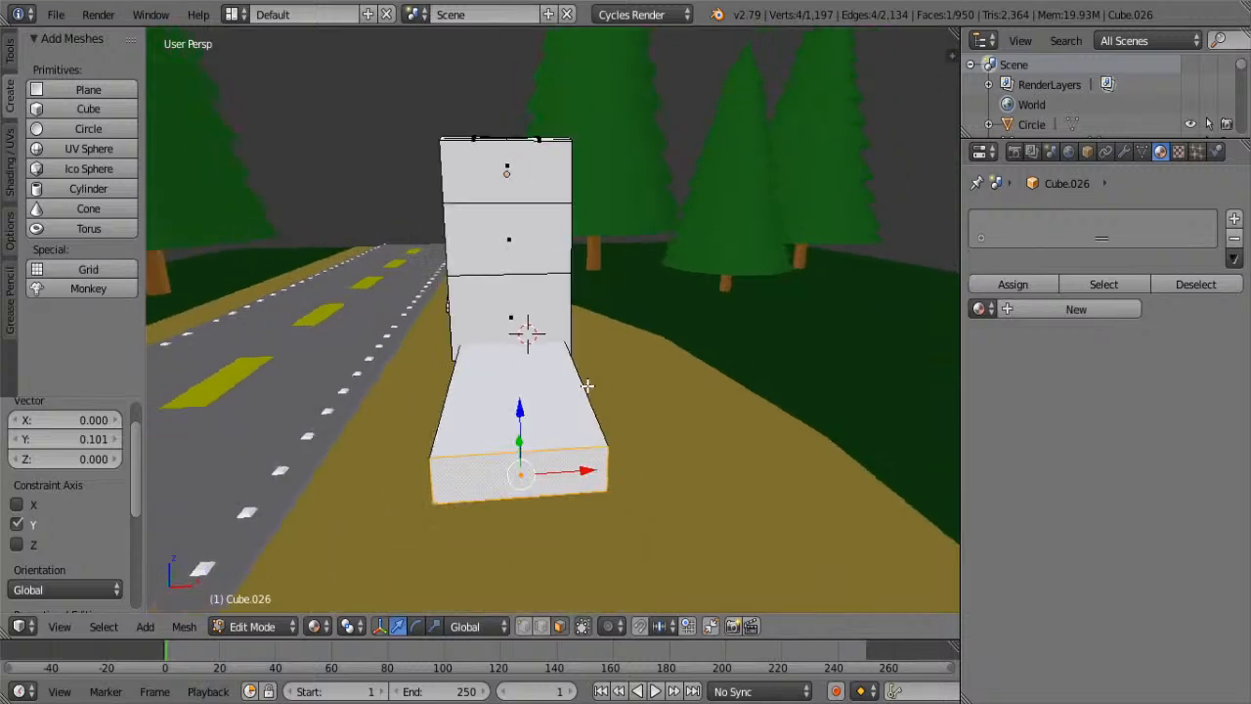
pyautogui.scroll(1, 587, 385)
pyautogui.moveTo(512, 398); pyautogui.dragTo(734, 371, button='middle')
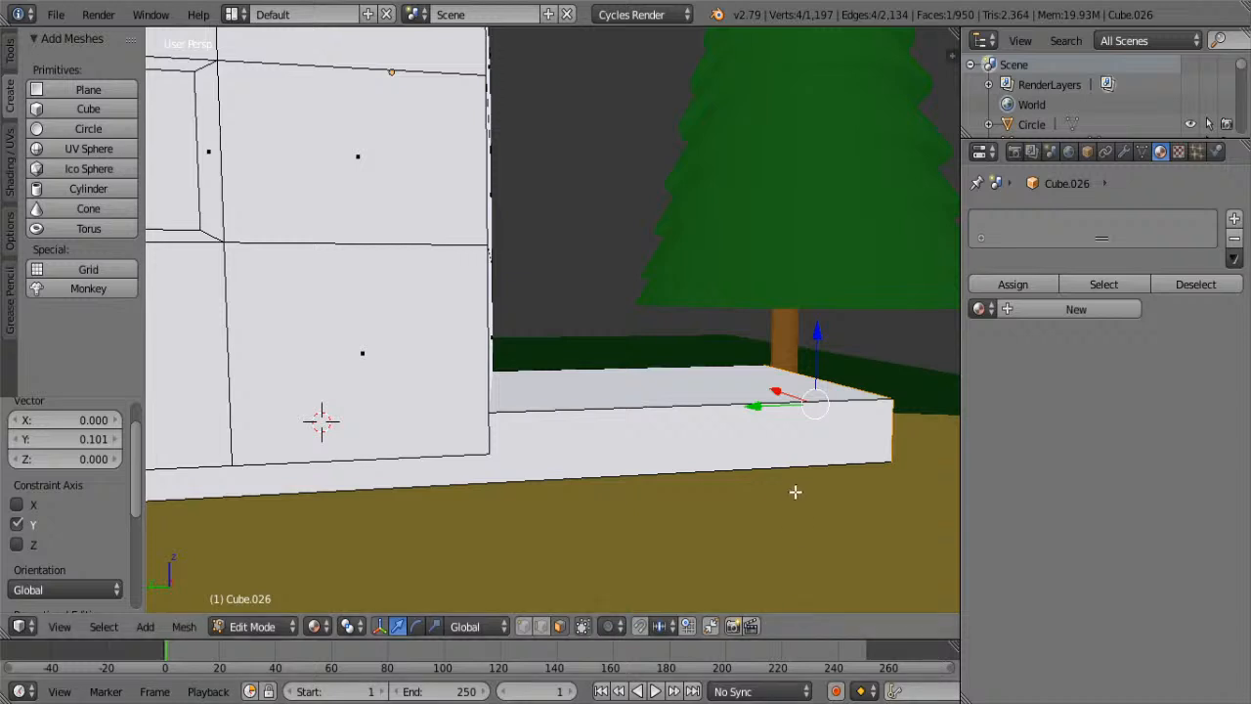
pyautogui.scroll(-3, 787, 469)
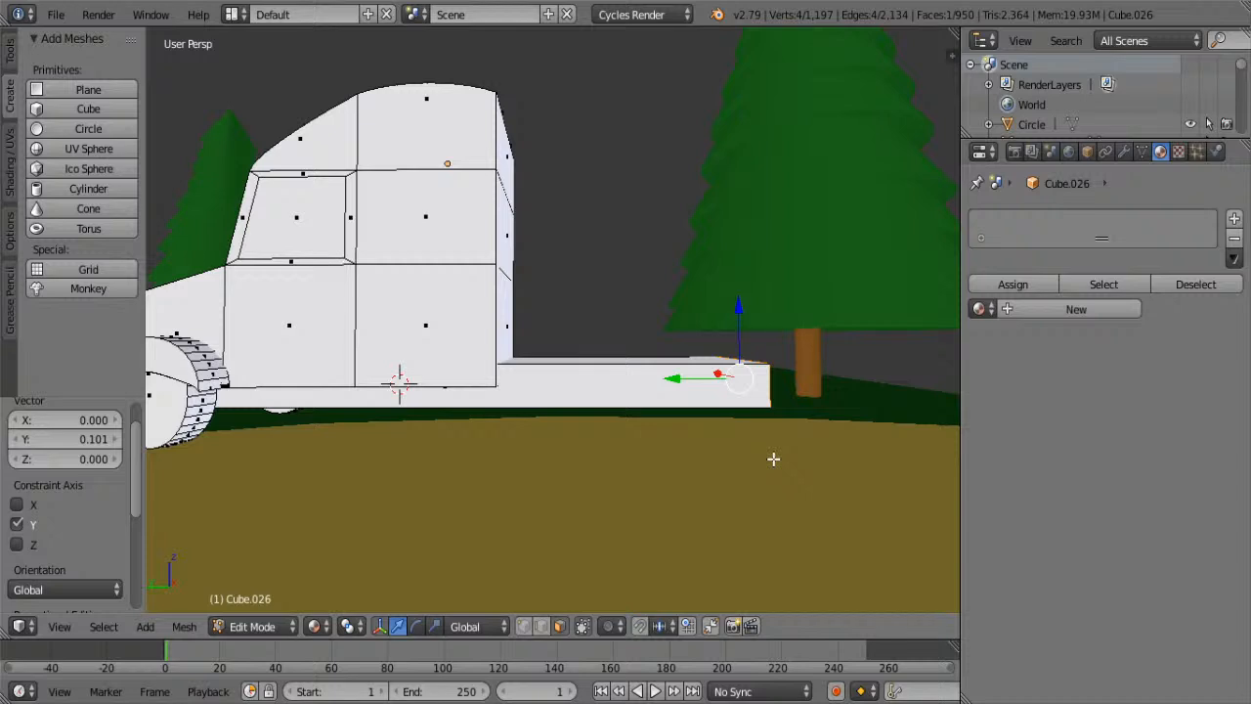
pyautogui.moveTo(681, 381); pyautogui.dragTo(446, 384)
pyautogui.moveTo(729, 385)
pyautogui.mouseDown(button='middle')
pyautogui.moveTo(589, 405)
pyautogui.moveTo(711, 375)
pyautogui.mouseUp(button='middle')
pyautogui.scroll(2, 584, 401)
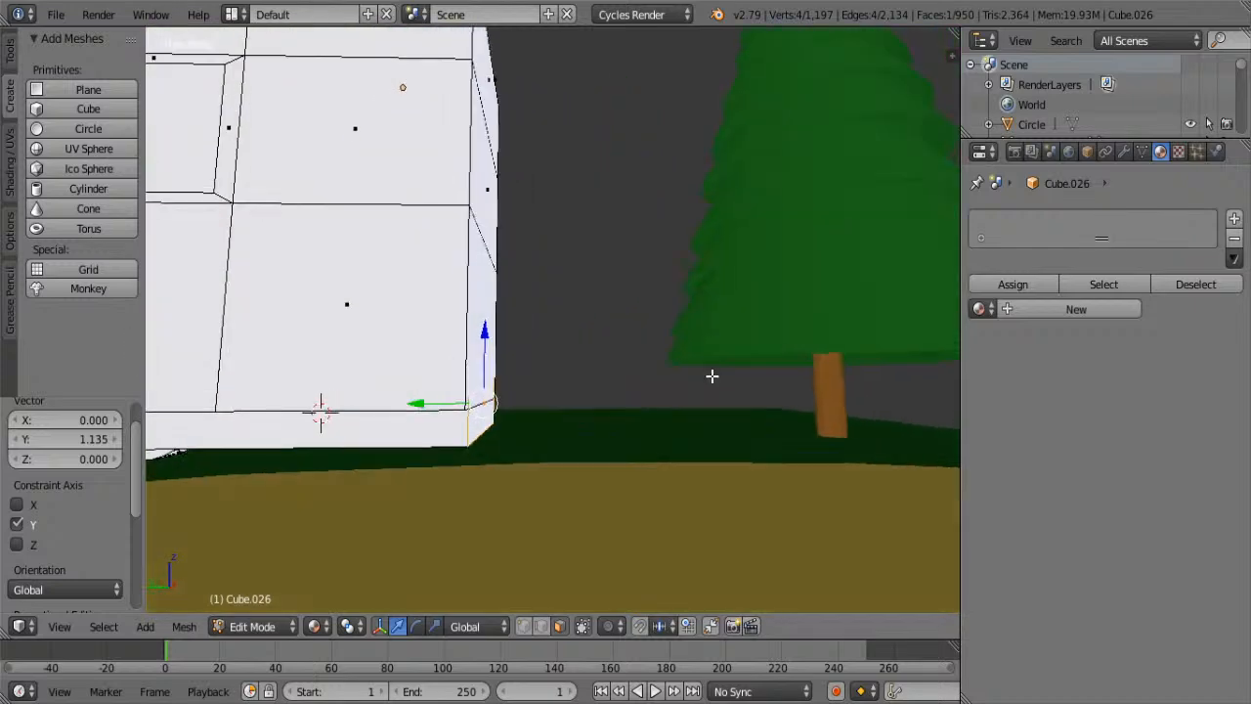
# - Extrude the chassis's rear face in place and shift it about -0.006 along Y
pyautogui.press('e')
pyautogui.rightClick(484, 414)
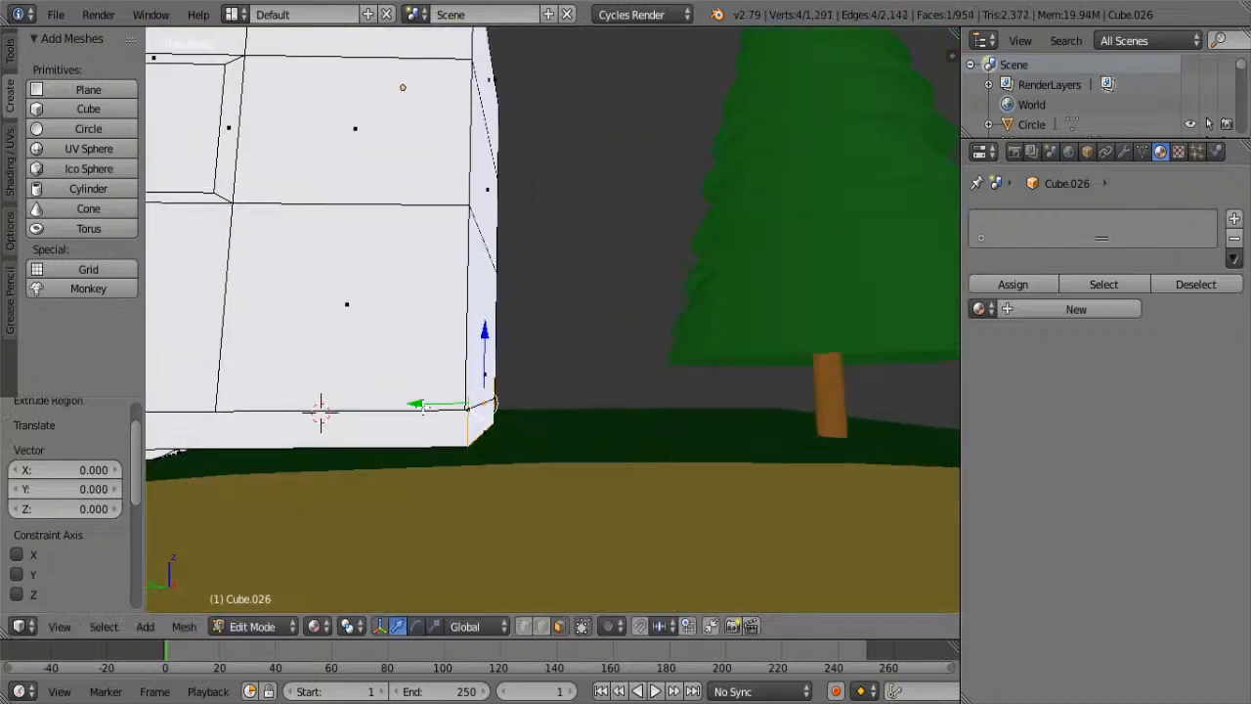
pyautogui.moveTo(422, 408); pyautogui.dragTo(428, 407)
pyautogui.moveTo(838, 377); pyautogui.dragTo(665, 405, button='middle')
pyautogui.press('s')
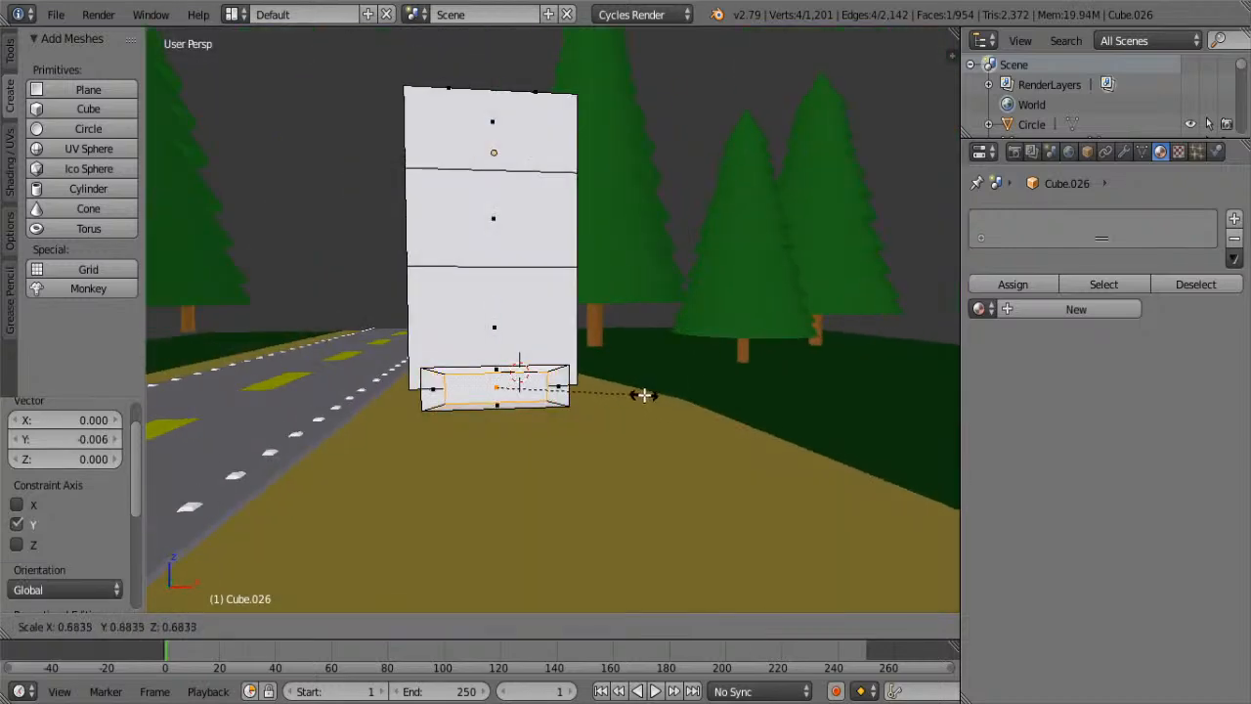
pyautogui.rightClick(697, 408)
# - Move the extruded rear face about 1.382 backward along Y to form a frame extension behind the cab
pyautogui.moveTo(697, 407); pyautogui.dragTo(550, 441, button='middle')
pyautogui.press('e')
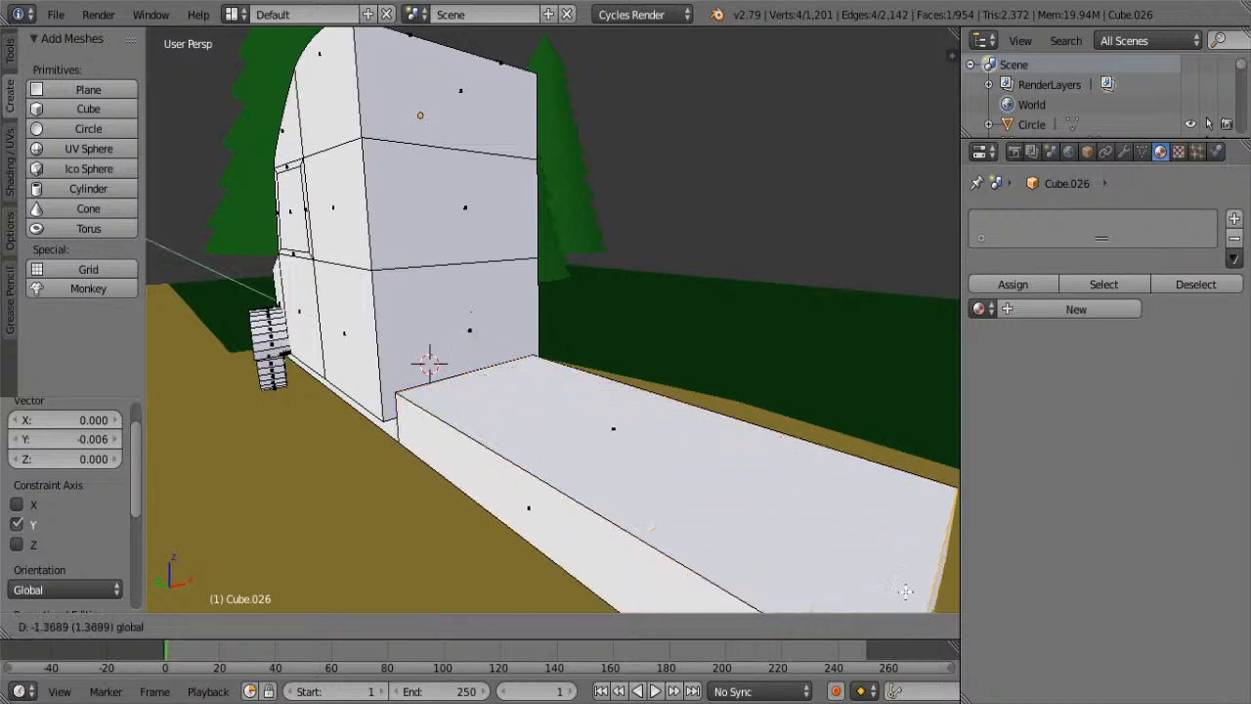
pyautogui.click(896, 576)
# - Select the side, top and remaining faces of the chassis extension behind the cab
pyautogui.moveTo(418, 473); pyautogui.dragTo(528, 439, button='middle')
pyautogui.keyDown('shift'); pyautogui.rightClick(597, 426); pyautogui.keyUp('shift')
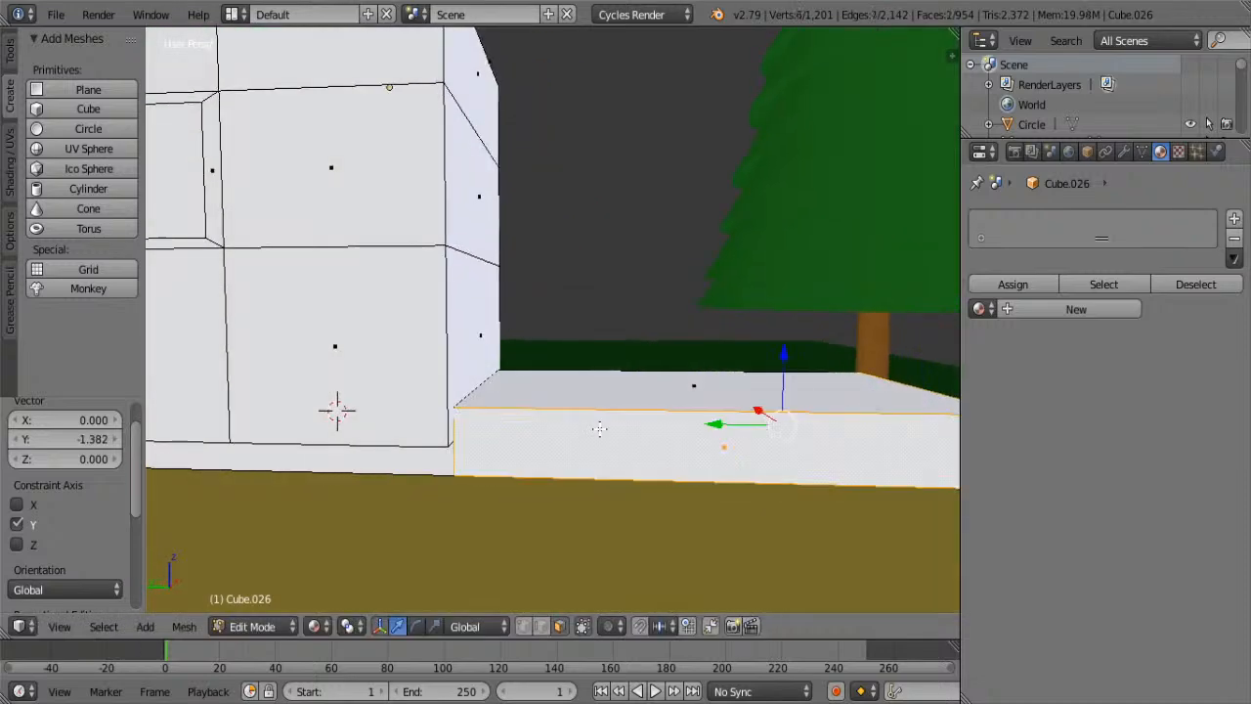
pyautogui.keyDown('alt'); pyautogui.keyDown('shift'); pyautogui.rightClick(648, 392); pyautogui.keyUp('shift'); pyautogui.keyUp('alt')
pyautogui.keyDown('alt'); pyautogui.keyDown('shift'); pyautogui.rightClick(650, 393); pyautogui.keyUp('shift'); pyautogui.keyUp('alt')
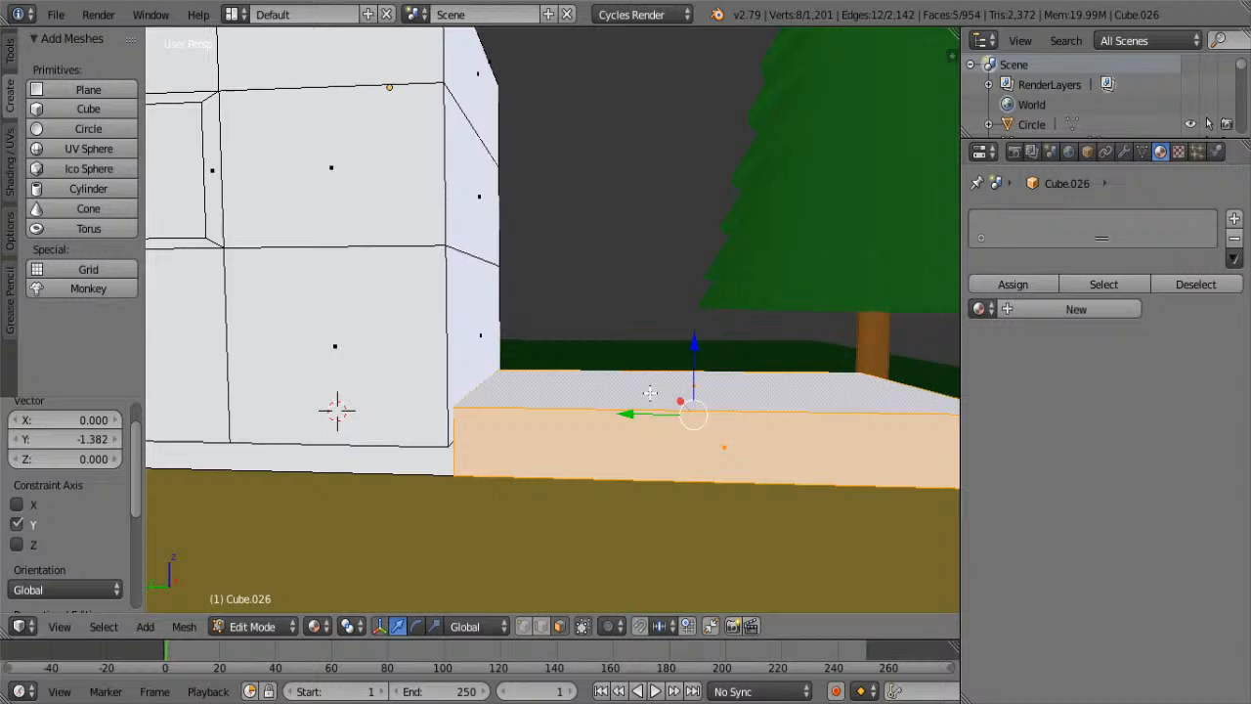
# - Try to scale the selected chassis extension uniformly
pyautogui.press('s')
pyautogui.click(801, 407)
pyautogui.hotkey('ctrl', 'z')
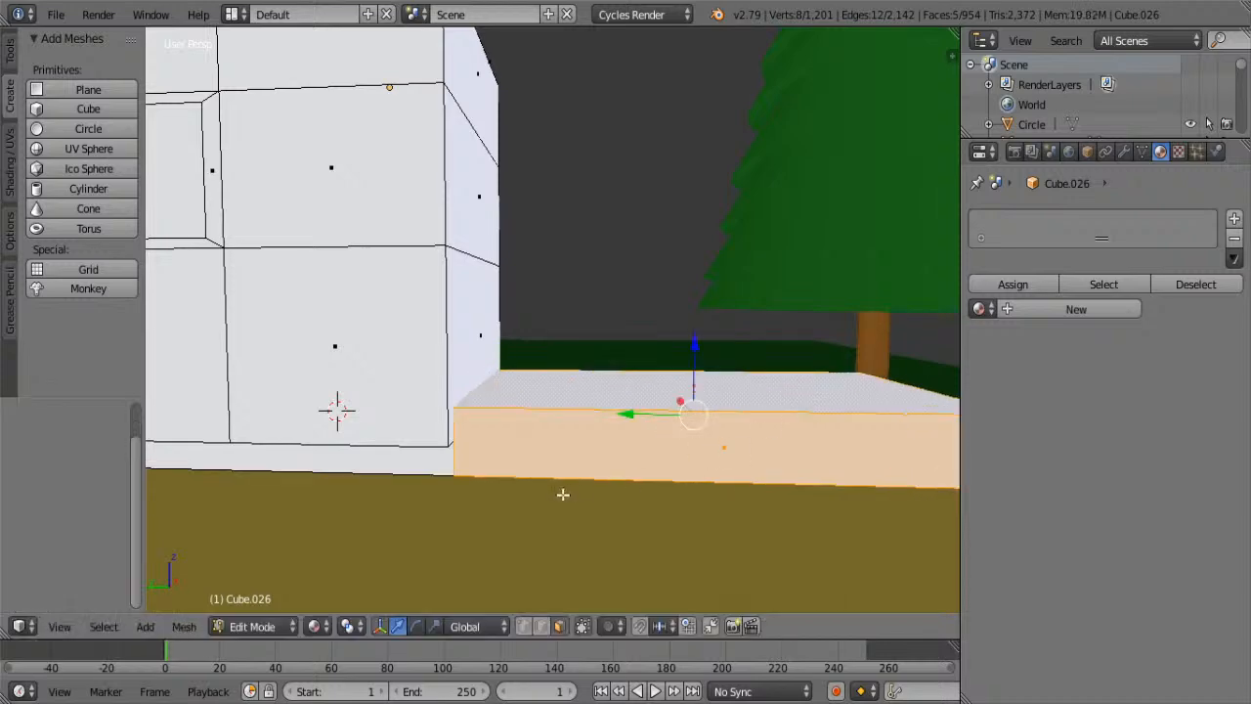
# - Try scaling the chassis extension and its rear face uniformly, and undo the extension behind the cab
pyautogui.moveTo(562, 495); pyautogui.dragTo(661, 439, button='middle')
pyautogui.press('s')
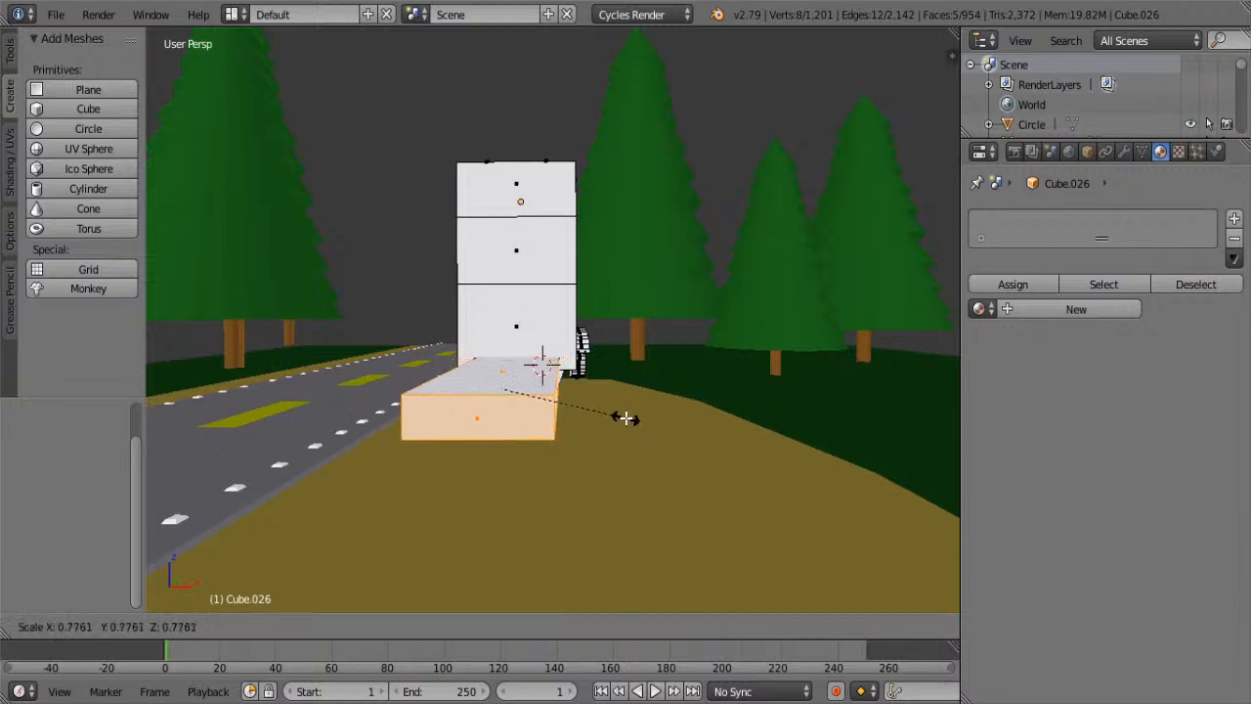
pyautogui.rightClick(625, 418)
pyautogui.moveTo(574, 410); pyautogui.dragTo(597, 419, button='middle')
pyautogui.rightClick(652, 446)
pyautogui.press('s')
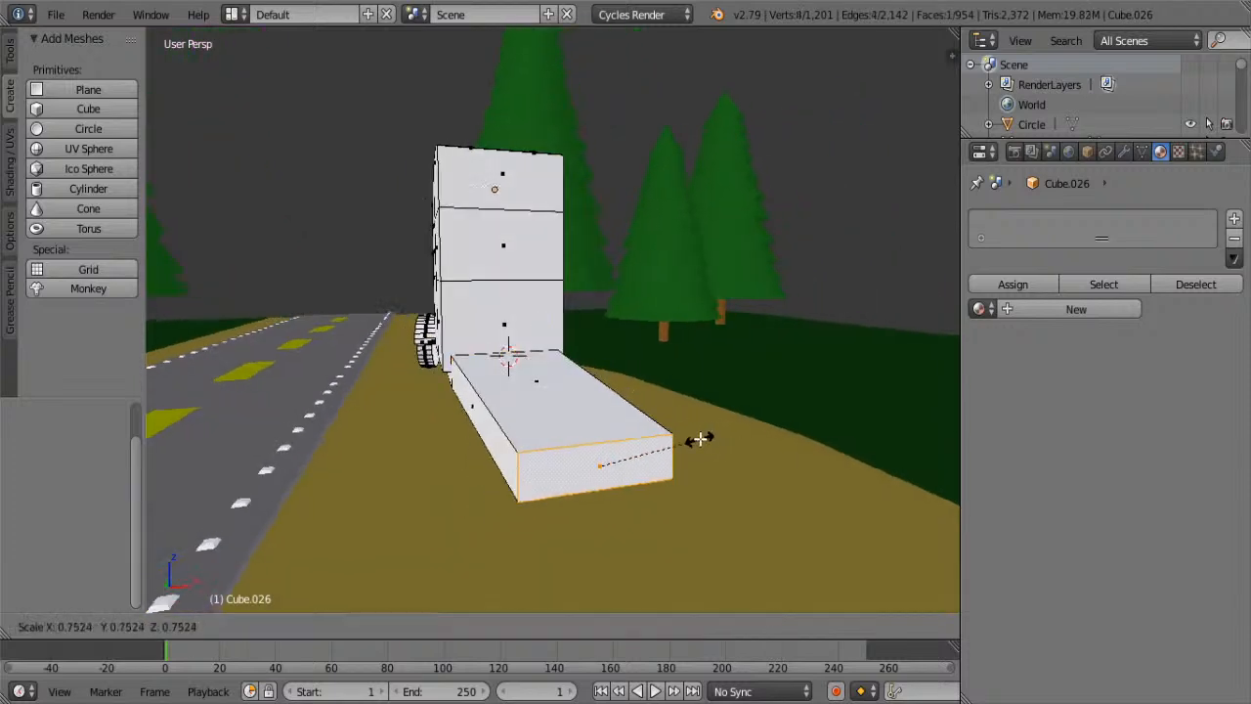
pyautogui.rightClick(652, 449)
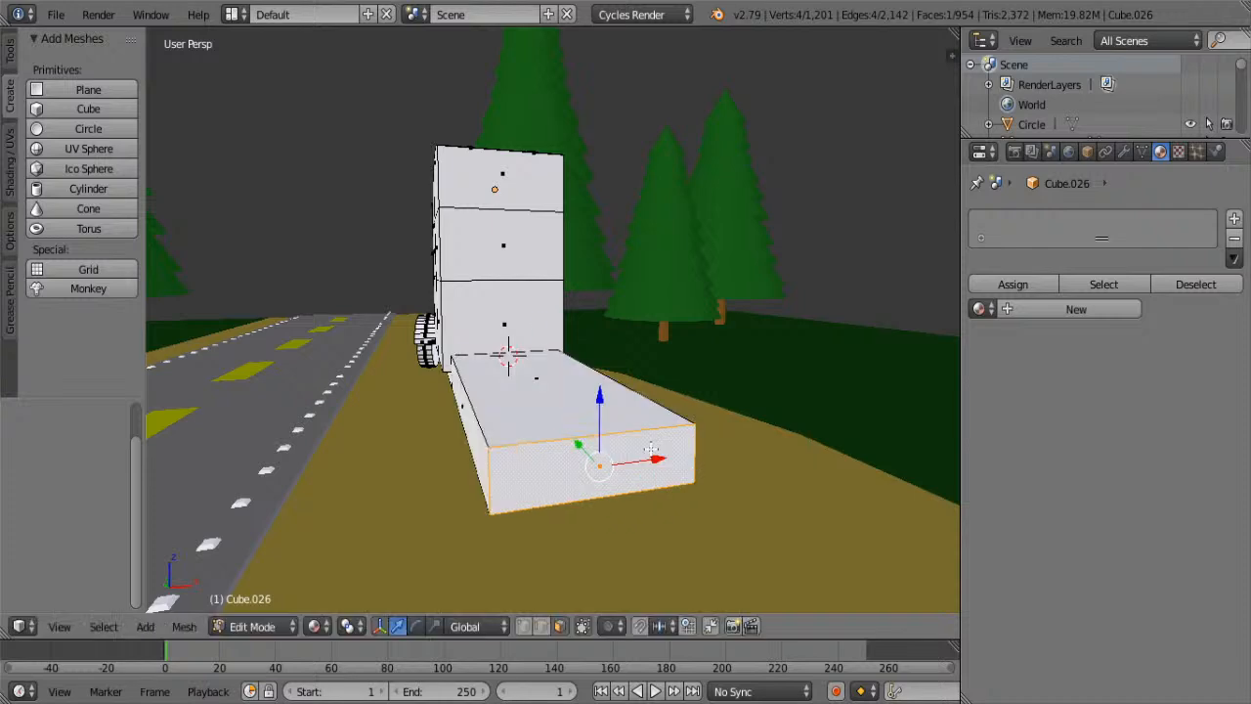
pyautogui.hotkey('ctrl', 'z')
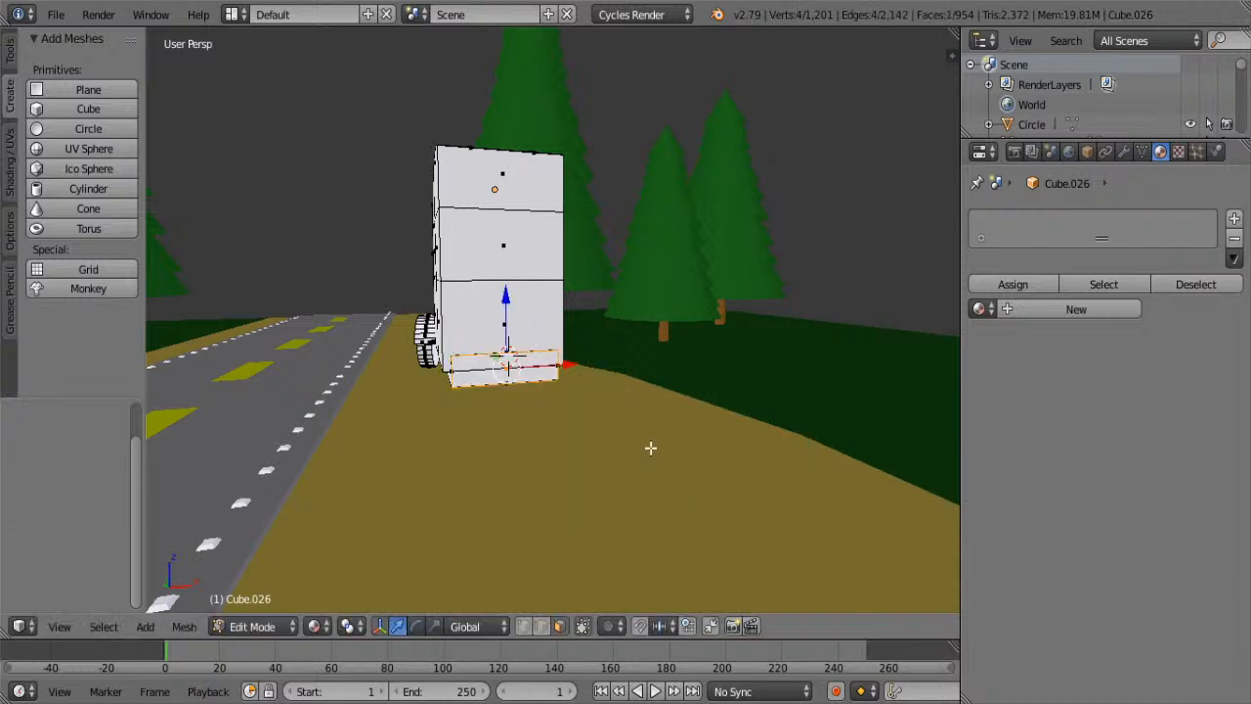
# - Extrude the chassis's rear face about 2.243 along its normal, select the new extension and try to scale it uniformly
pyautogui.moveTo(650, 447); pyautogui.dragTo(664, 422, button='middle')
pyautogui.press('e')
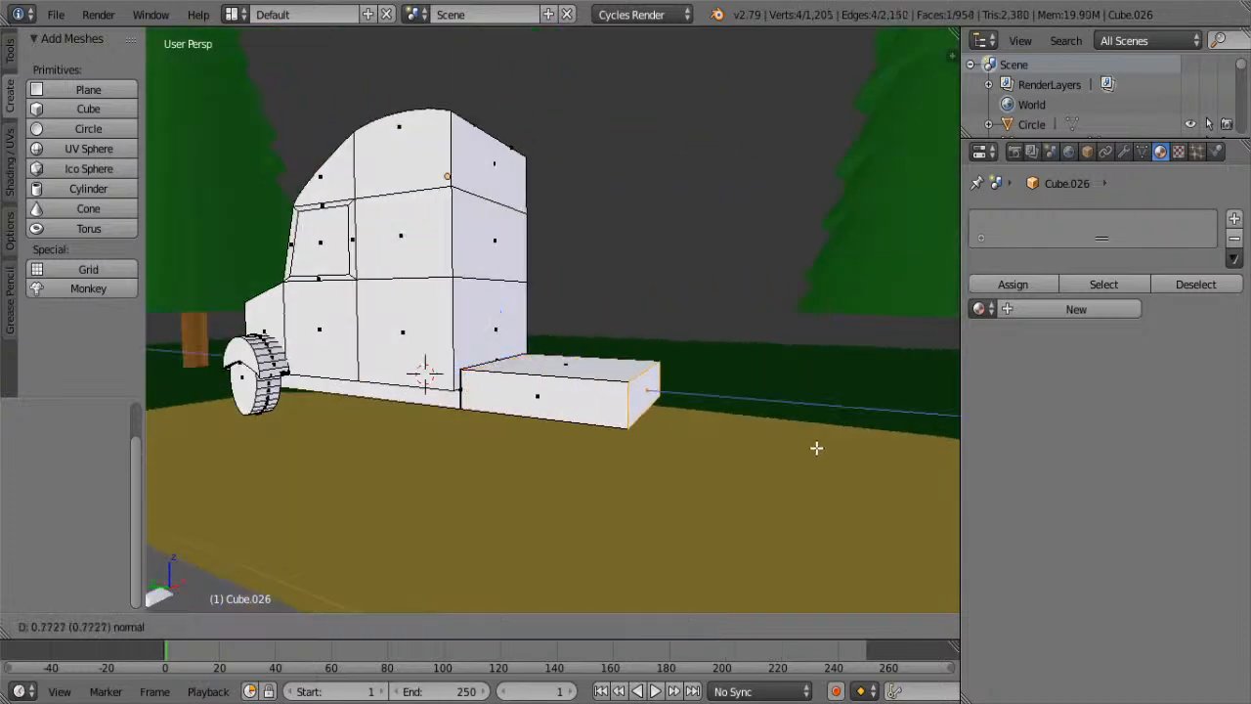
pyautogui.click(700, 519)
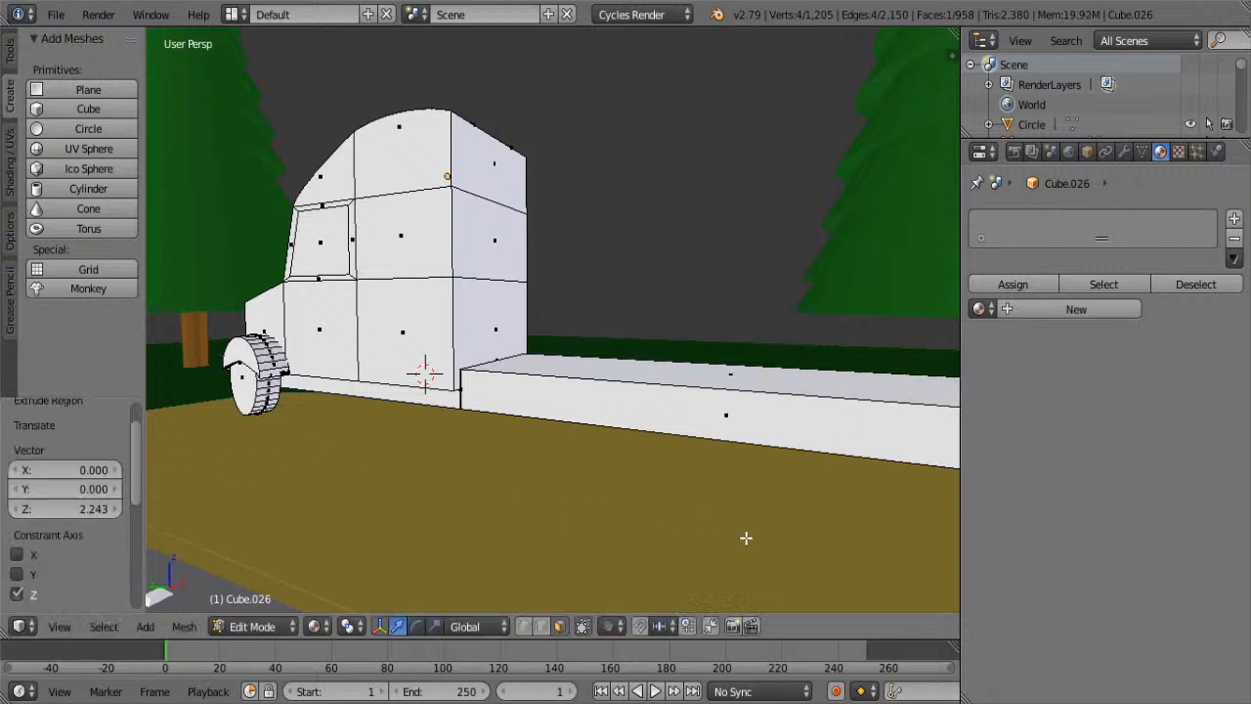
pyautogui.moveTo(746, 537); pyautogui.dragTo(751, 564, button='middle')
pyautogui.press('l')
pyautogui.press('s')
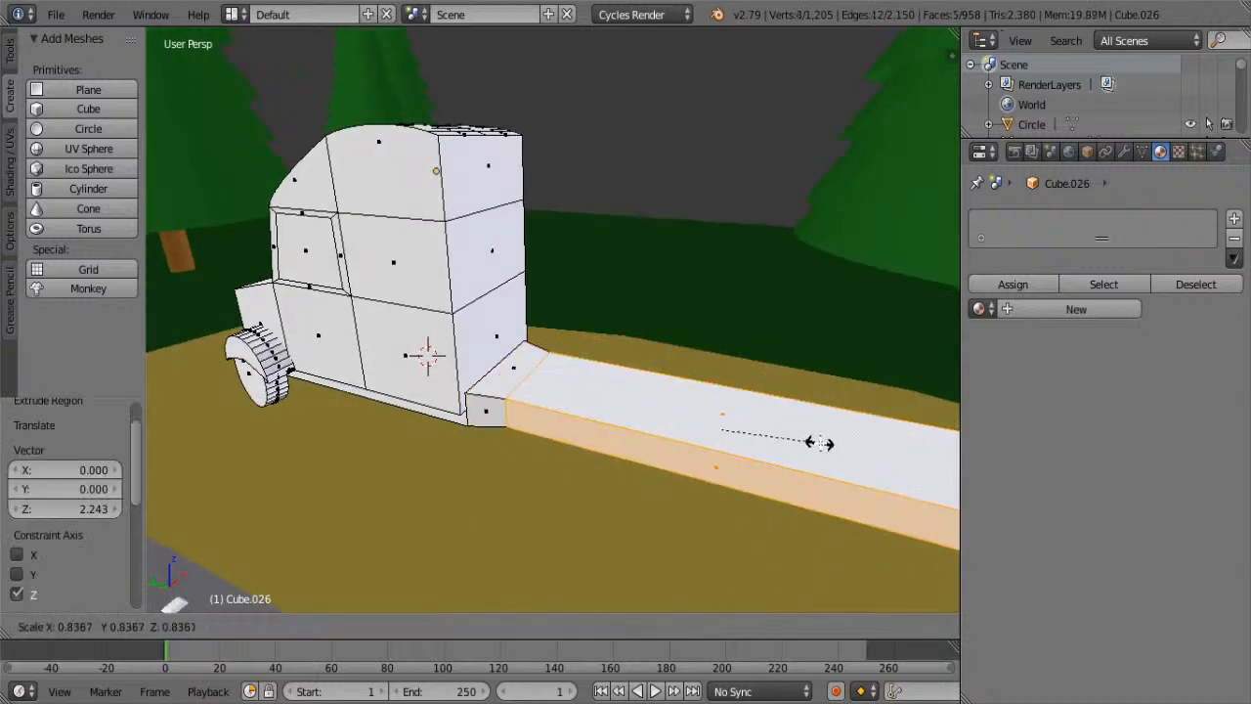
pyautogui.press('Escape')
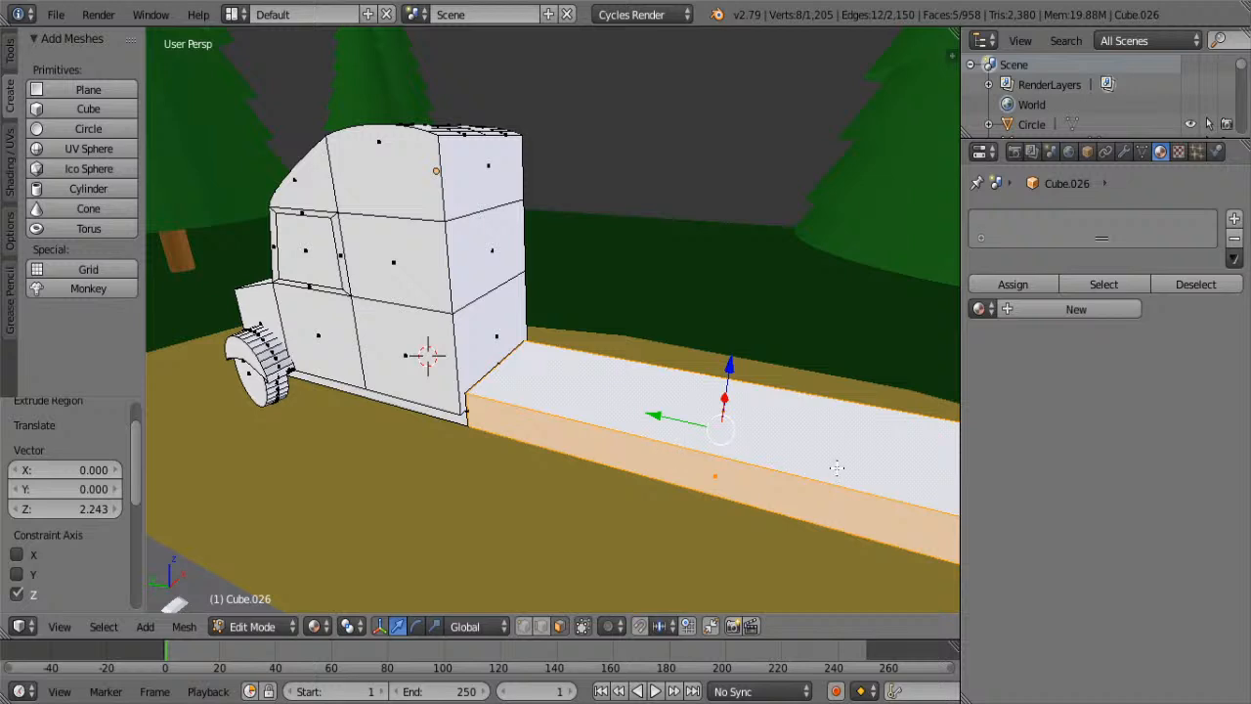
# - Scale the extension uniformly to about 0.615, shift it along Y, and undo everything back to the bare rear face
pyautogui.press('s')
pyautogui.click(793, 445)
pyautogui.press('g')
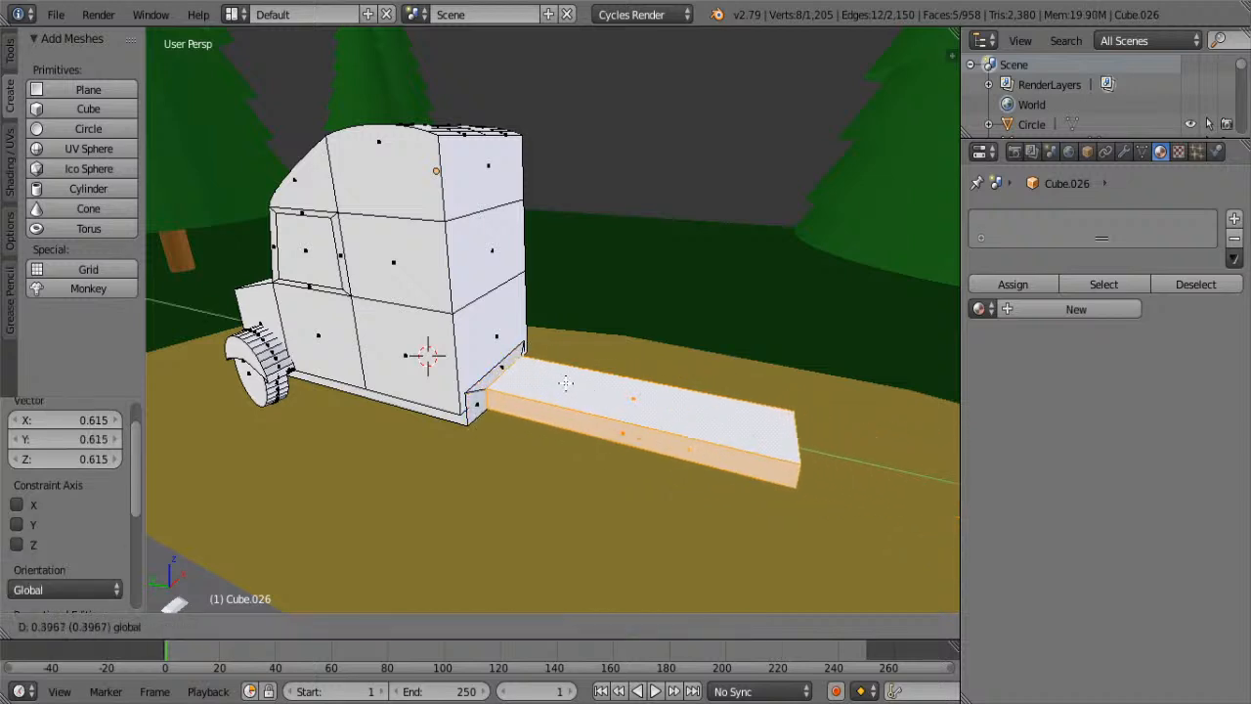
pyautogui.click(566, 383)
pyautogui.hotkey('ctrl', 'z')
pyautogui.hotkey('ctrl', 'z')
pyautogui.hotkey('ctrl', 'z')
pyautogui.hotkey('ctrl', 'z')
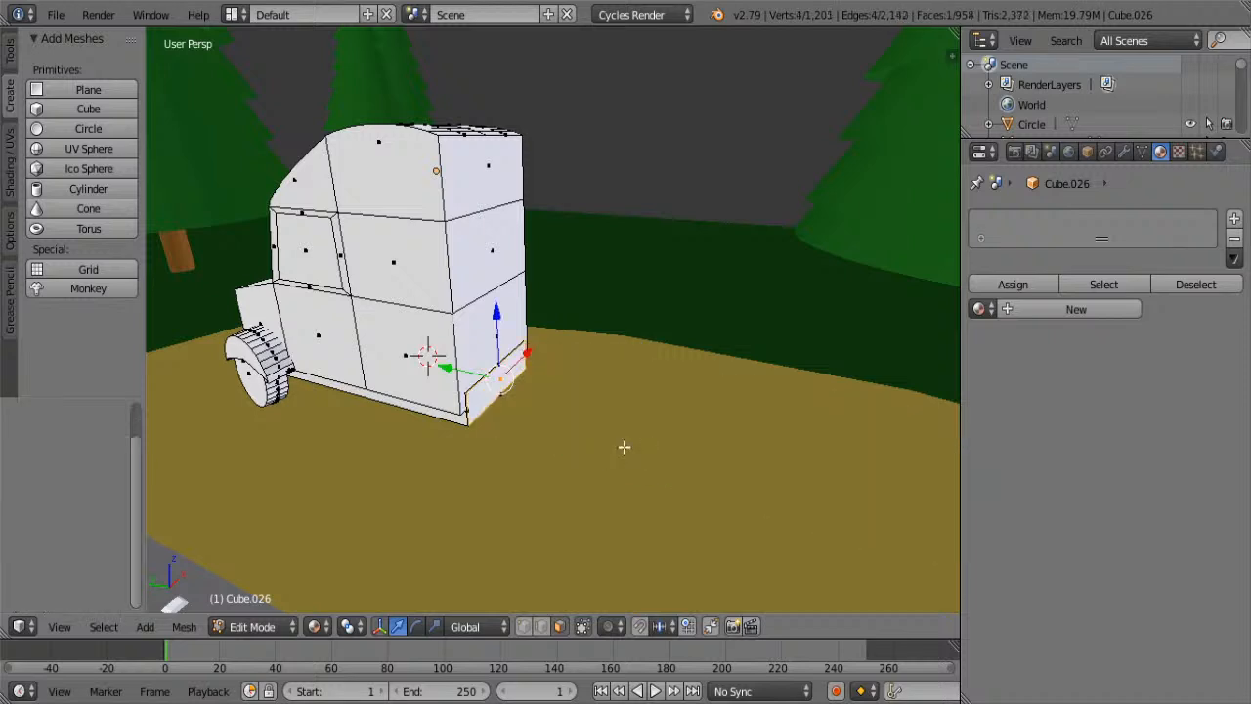
# - Extrude the chassis's rear face about 1.986 backward along Y and expand the selection to the whole extension
pyautogui.press('e')
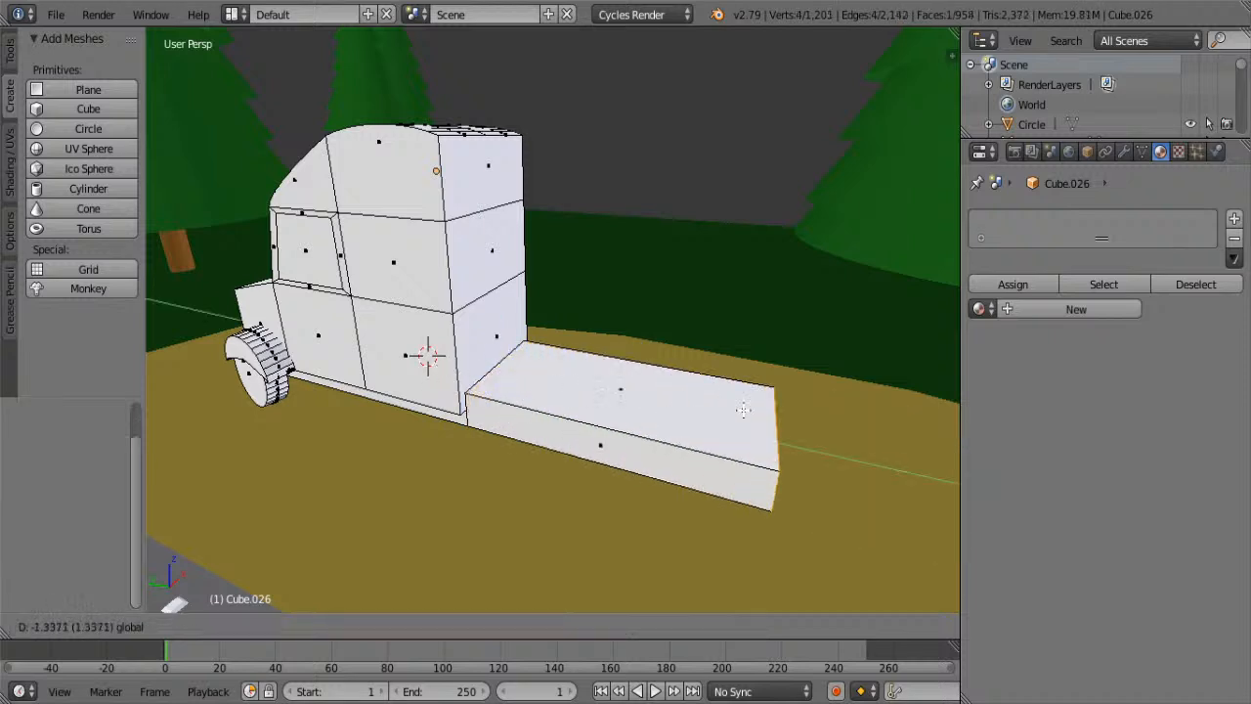
pyautogui.click(919, 462)
pyautogui.press('ctrl+KP_Add')
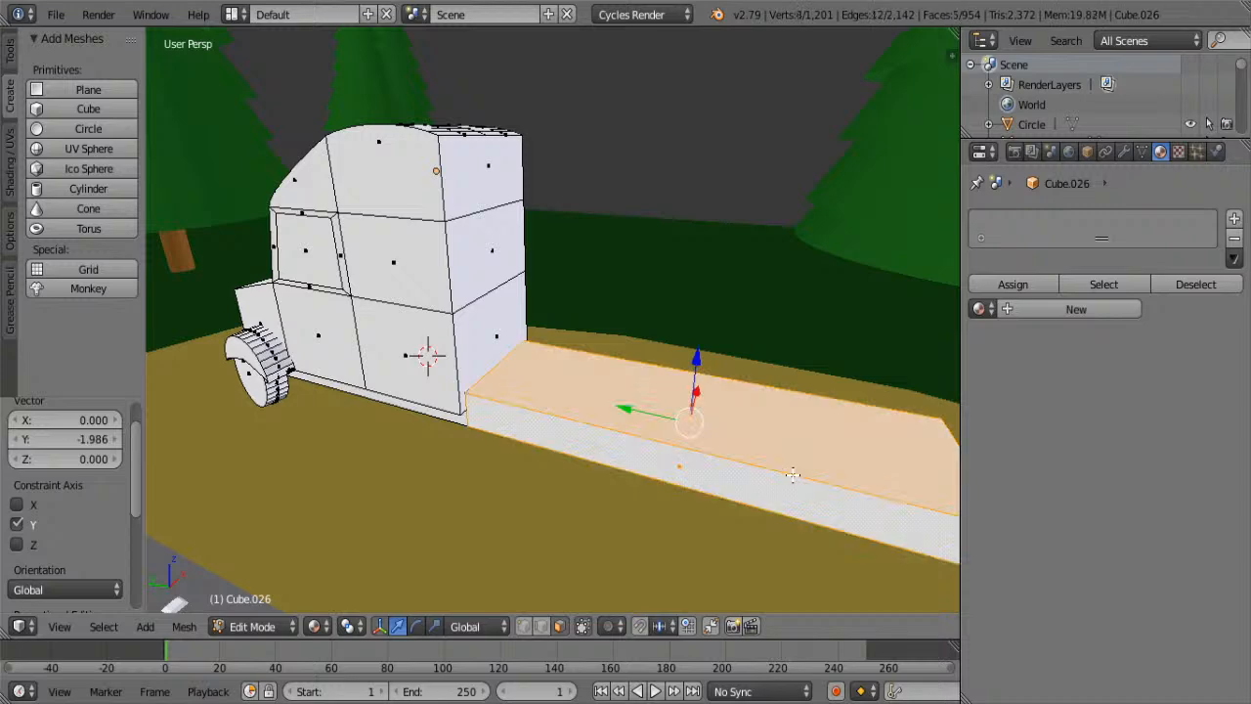
# - Try scaling the selected extension uniformly to about 0.707 and along X to about 0.73
pyautogui.press('s')
pyautogui.click(787, 480)
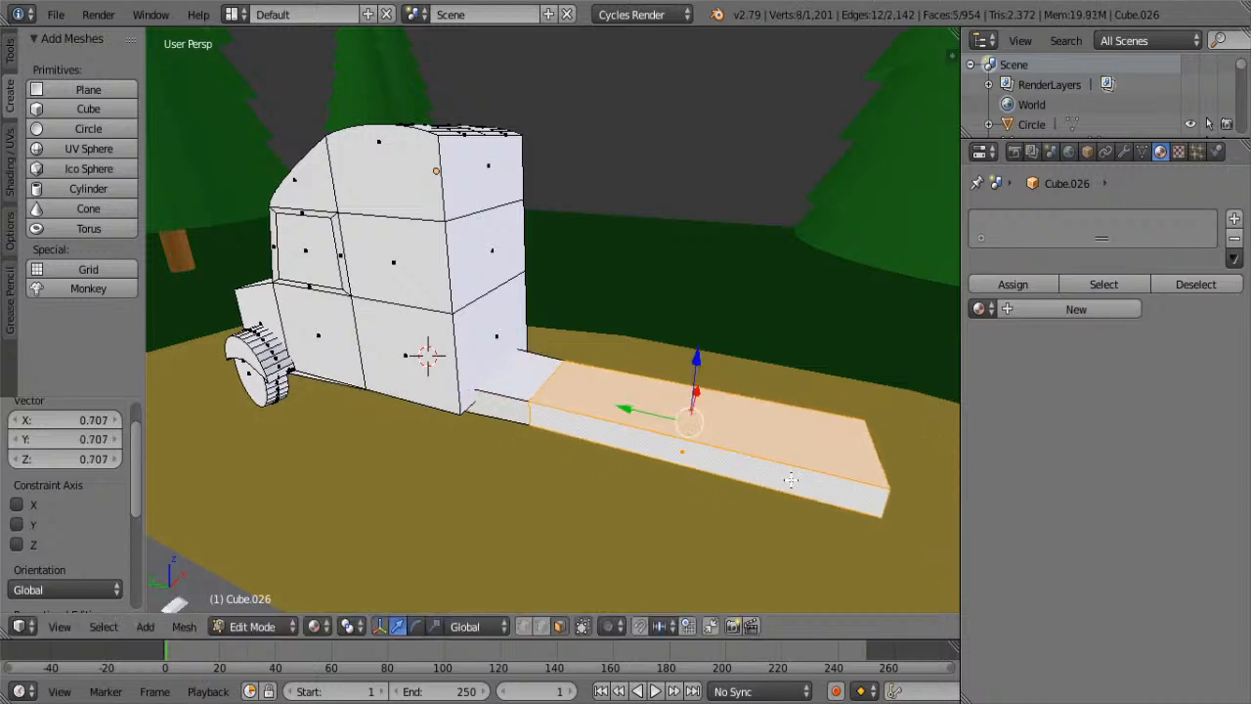
pyautogui.moveTo(787, 480); pyautogui.dragTo(709, 421, button='middle')
pyautogui.press('s')
pyautogui.press('x')
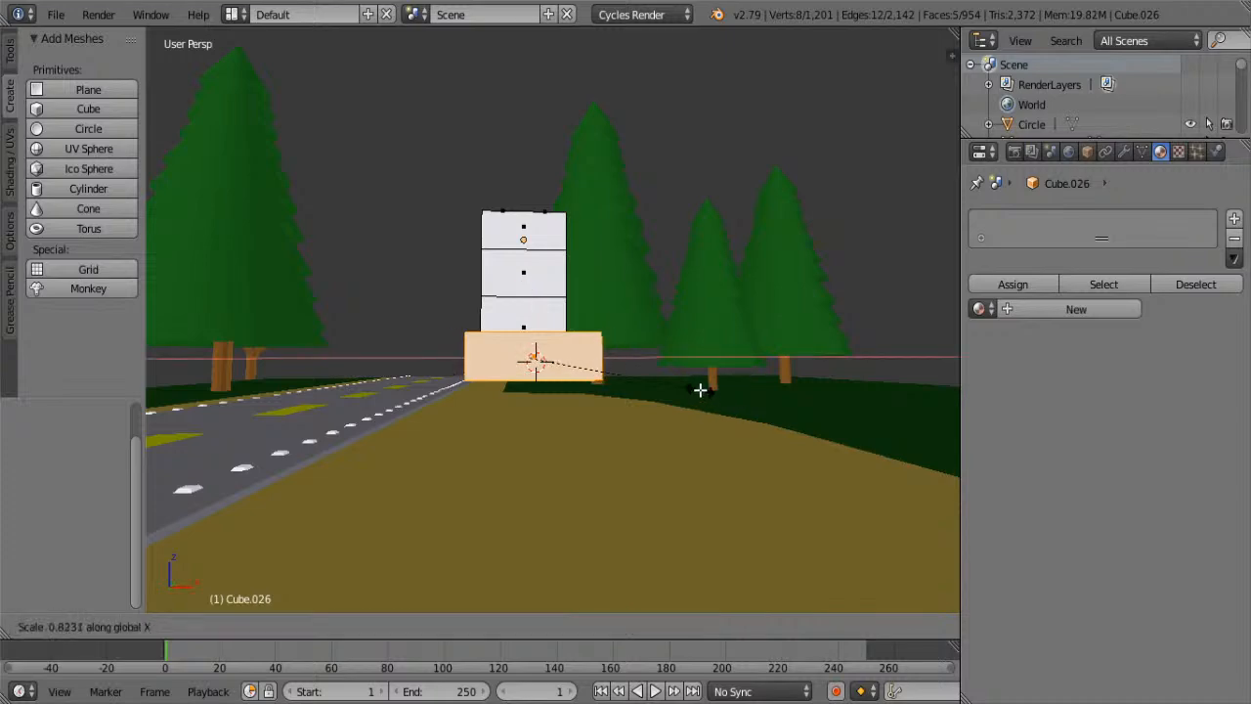
pyautogui.click(684, 381)
pyautogui.moveTo(684, 381); pyautogui.dragTo(523, 477, button='middle')
pyautogui.press('s')
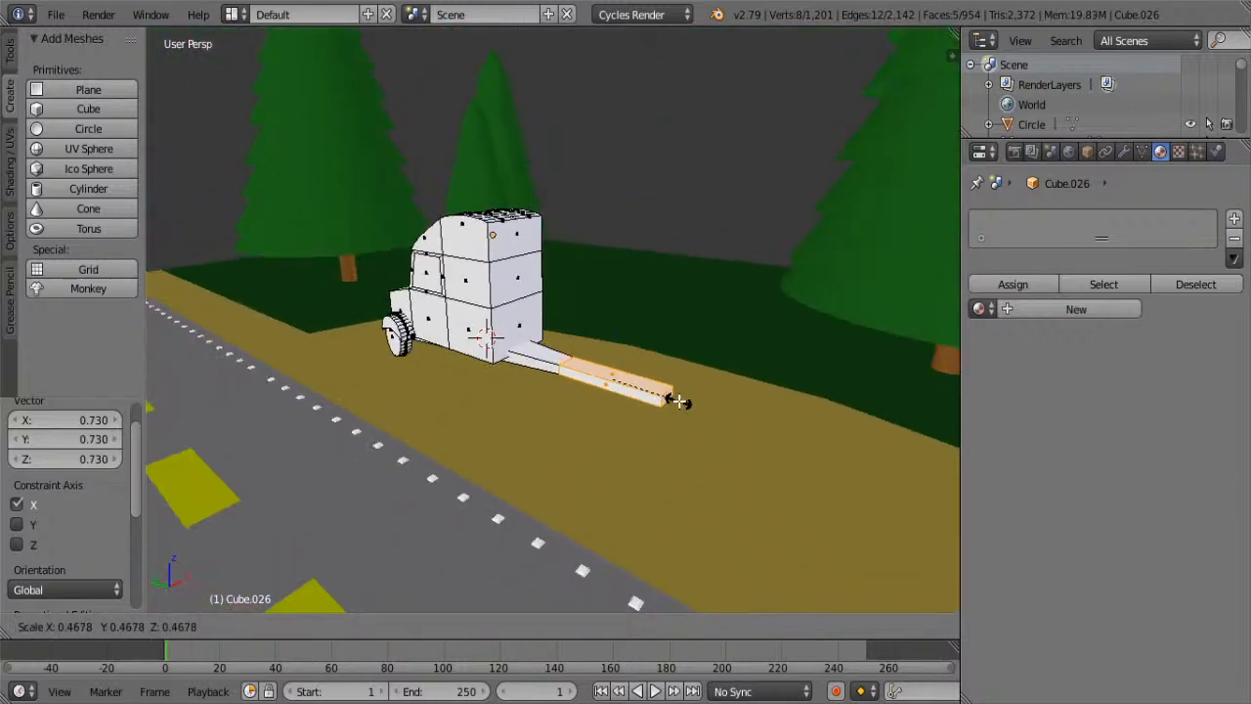
pyautogui.rightClick(753, 426)
pyautogui.moveTo(754, 426); pyautogui.dragTo(697, 379, button='middle')
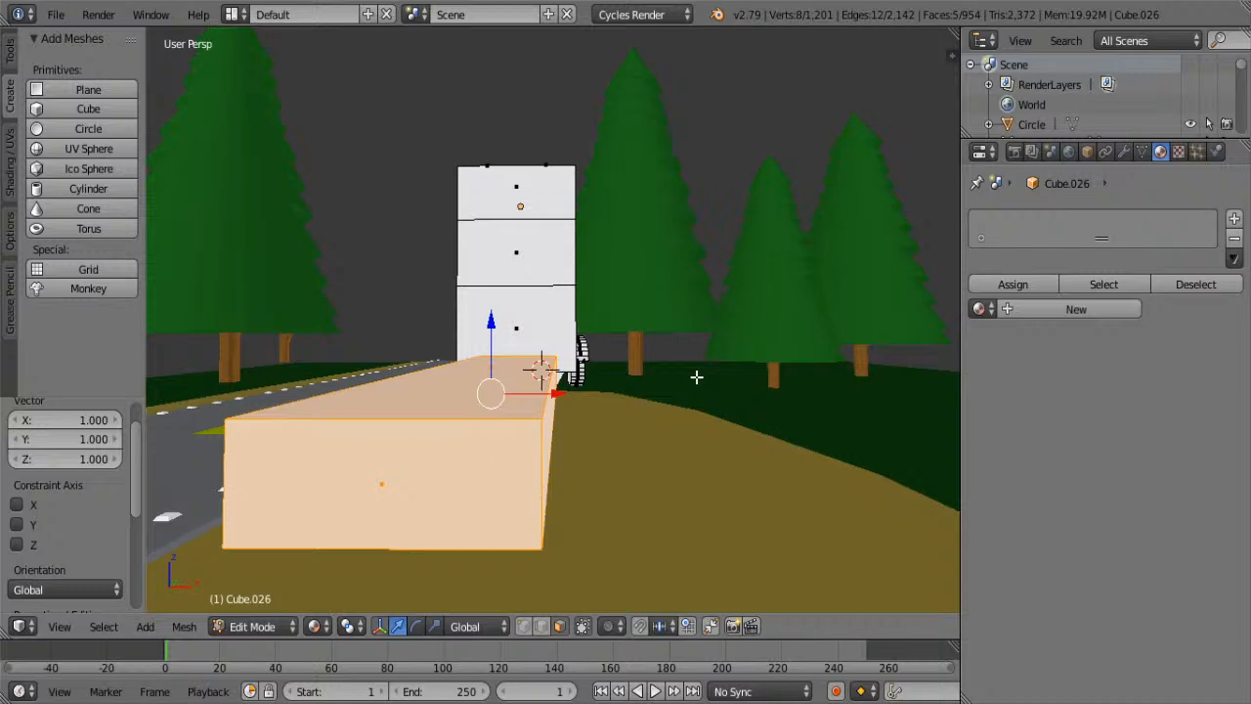
# - Select the two opposite side faces of the chassis under the cab
pyautogui.moveTo(646, 374); pyautogui.dragTo(898, 390, button='middle')
pyautogui.rightClick(518, 381)
pyautogui.moveTo(519, 381); pyautogui.dragTo(586, 427, button='middle')
pyautogui.press('s')
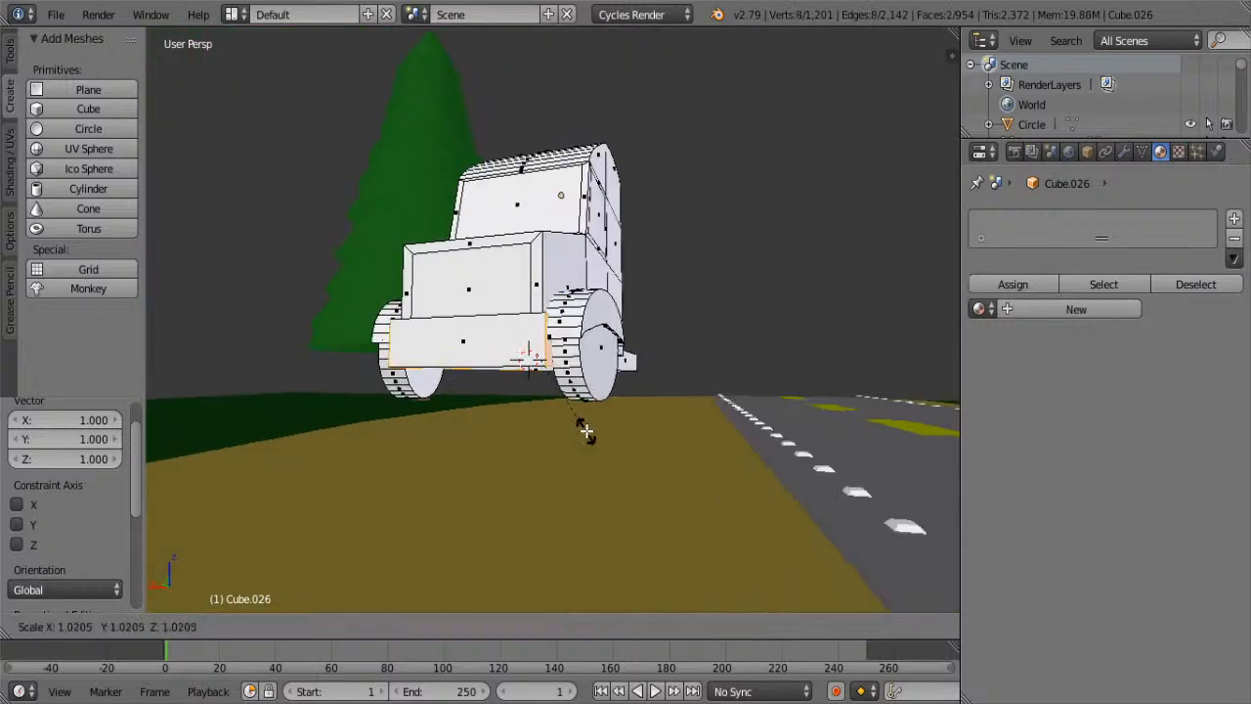
pyautogui.rightClick(590, 430)
pyautogui.hotkey('ctrl', 'z')
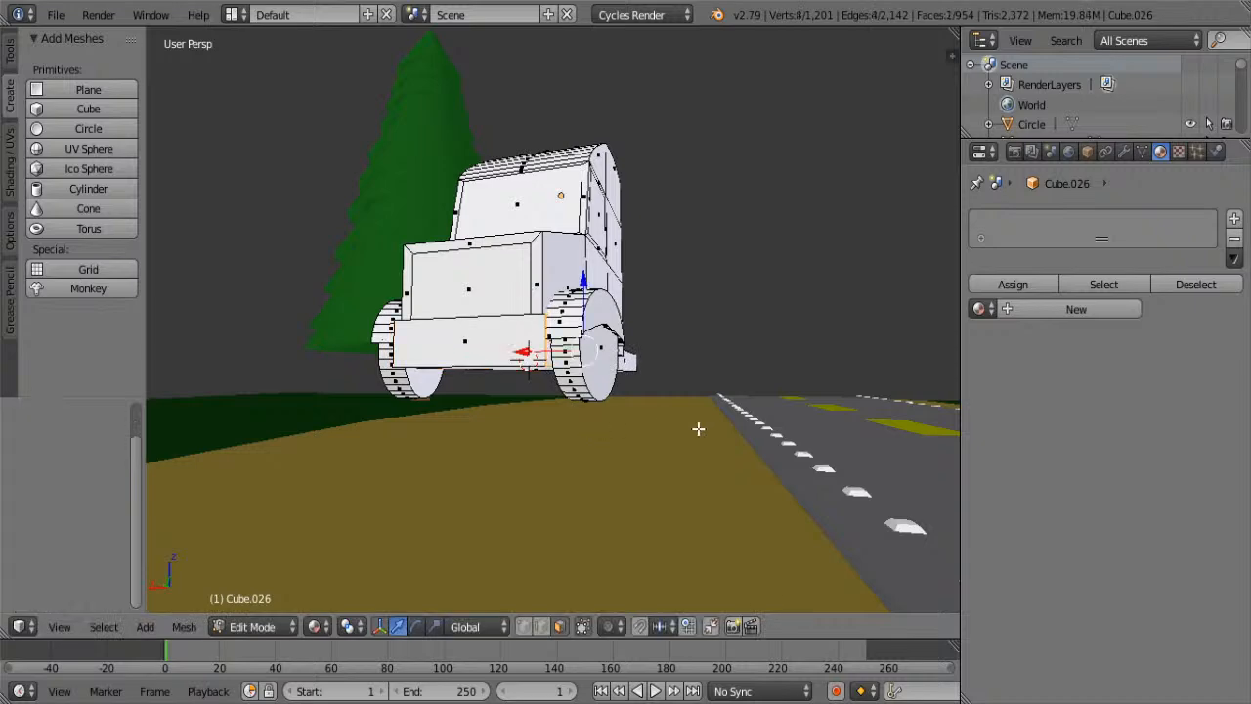
pyautogui.moveTo(697, 429); pyautogui.dragTo(738, 380, button='middle')
pyautogui.keyDown('shift'); pyautogui.rightClick(648, 385); pyautogui.keyUp('shift')
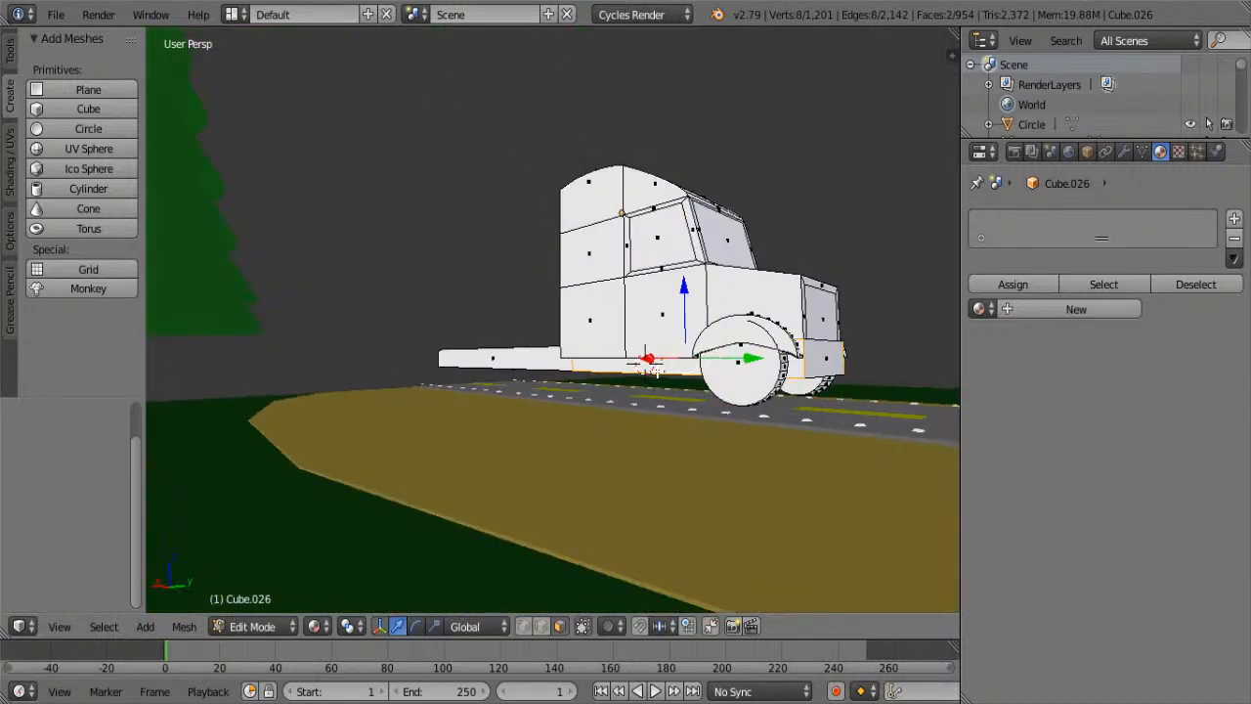
# - Extrude the chassis's two side faces in place and scale them outward along X to about 1.594
pyautogui.moveTo(648, 385); pyautogui.dragTo(679, 397, button='middle')
pyautogui.press('e')
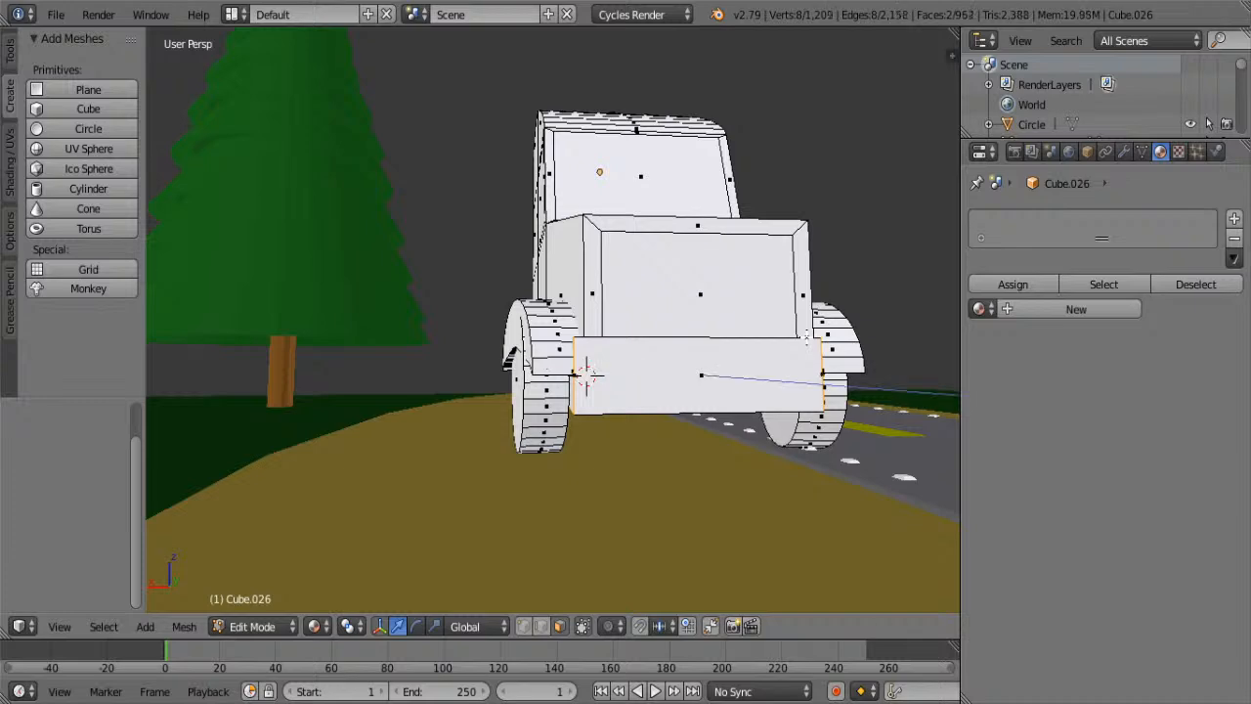
pyautogui.rightClick(807, 338)
pyautogui.scroll(-2, 807, 338)
pyautogui.moveTo(753, 357); pyautogui.dragTo(710, 390, button='middle')
pyautogui.press('s')
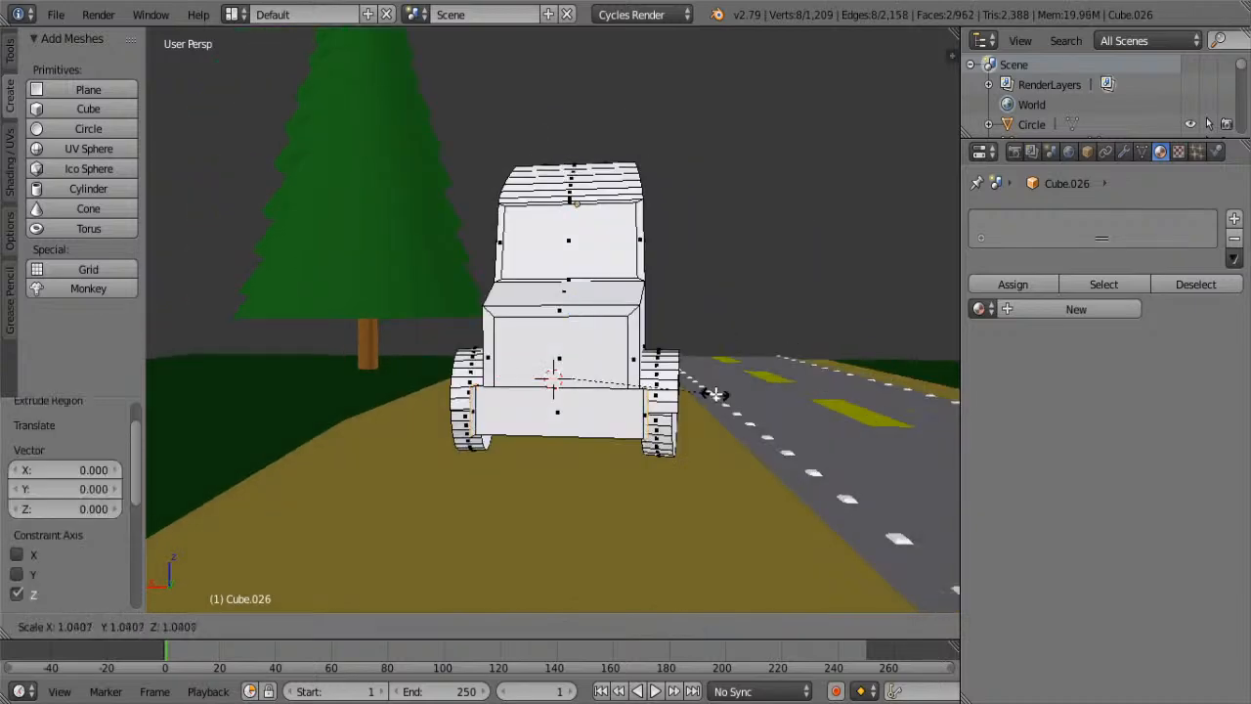
pyautogui.click(742, 410)
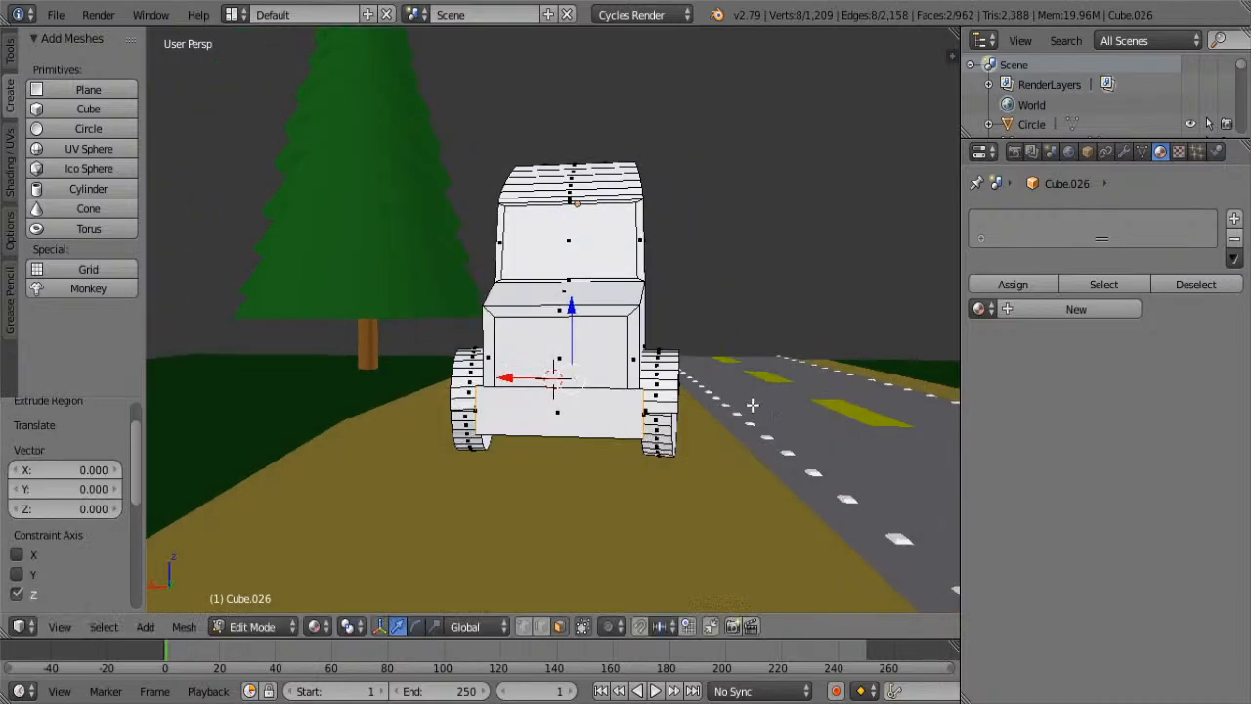
pyautogui.moveTo(749, 408); pyautogui.dragTo(589, 413, button='middle')
pyautogui.press('s')
pyautogui.press('x')
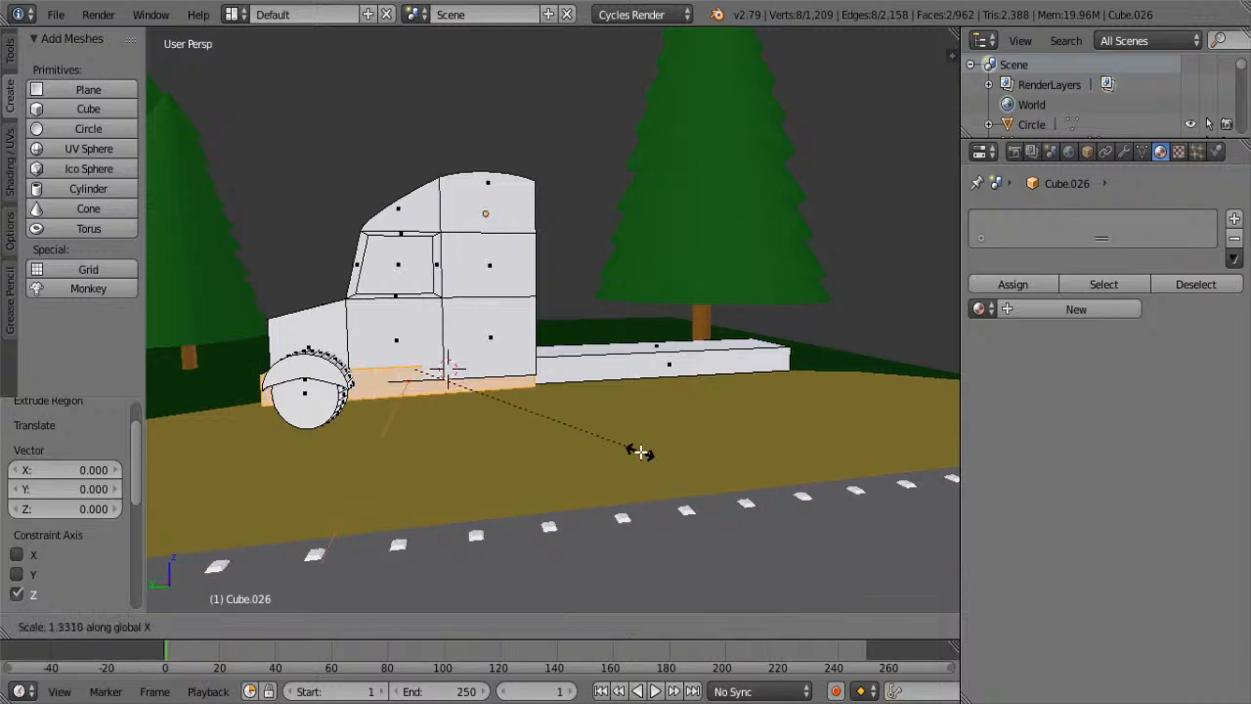
pyautogui.click(681, 475)
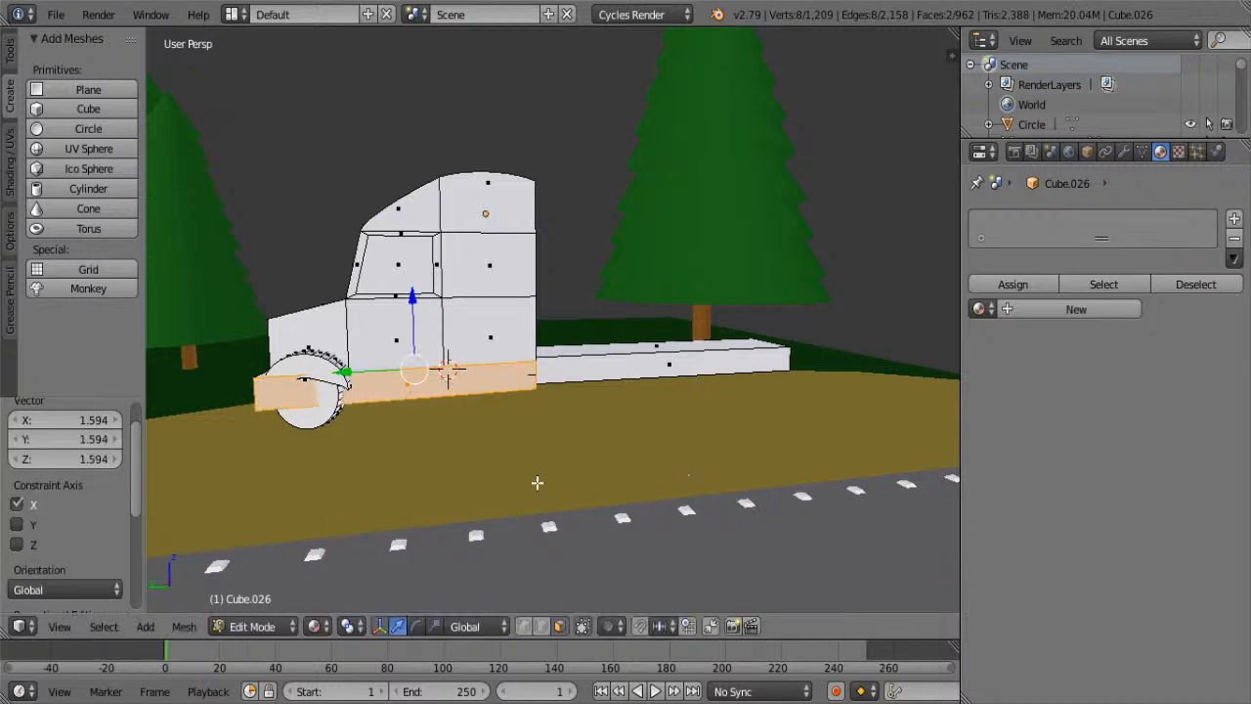
# - Select the front end faces of both widened side sections and move them backward along Y behind the front wheels
pyautogui.moveTo(538, 480); pyautogui.dragTo(573, 491, button='middle')
pyautogui.click(574, 490)
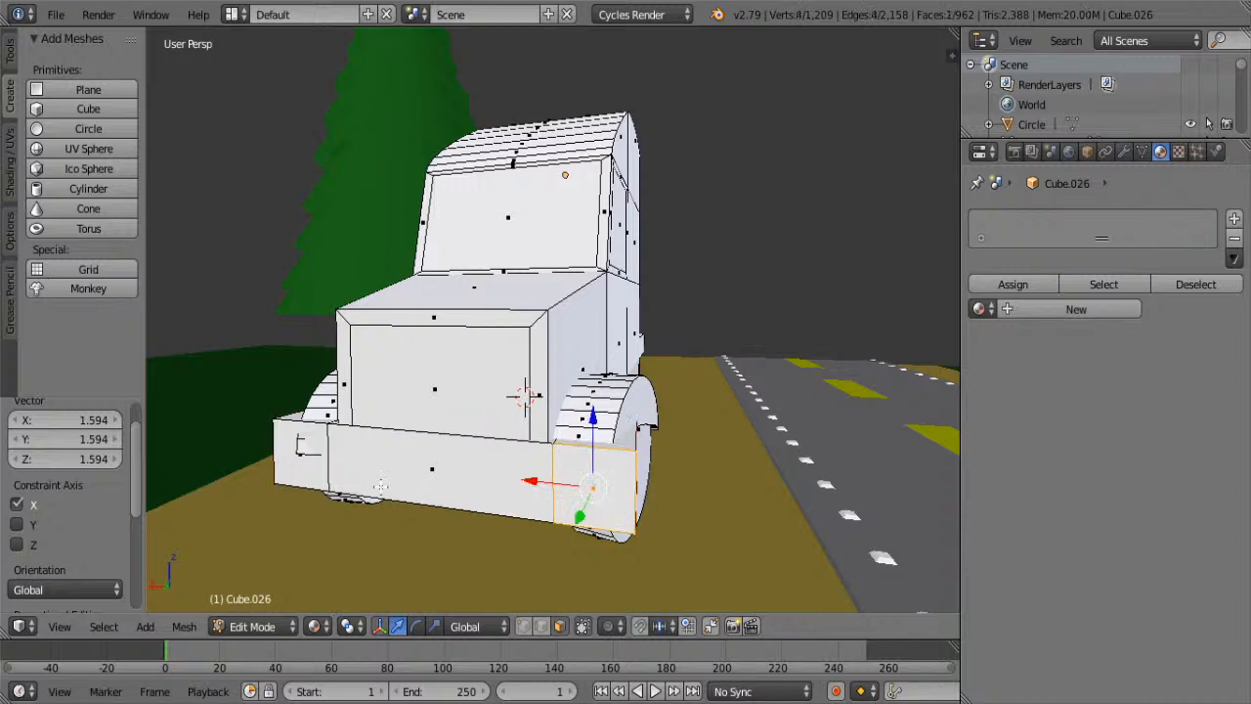
pyautogui.keyDown('shift'); pyautogui.click(302, 470); pyautogui.keyUp('shift')
pyautogui.moveTo(437, 493); pyautogui.dragTo(293, 387, button='middle')
pyautogui.moveTo(270, 388); pyautogui.dragTo(363, 389)
# - Scale the selected front end faces of the side sections along X by about 0.945 and again by about 0.792
pyautogui.moveTo(363, 389); pyautogui.dragTo(790, 446, button='middle')
pyautogui.moveTo(706, 436); pyautogui.dragTo(636, 526, button='middle')
pyautogui.press('s')
pyautogui.press('x')
pyautogui.click(785, 408)
pyautogui.press('s')
pyautogui.press('x')
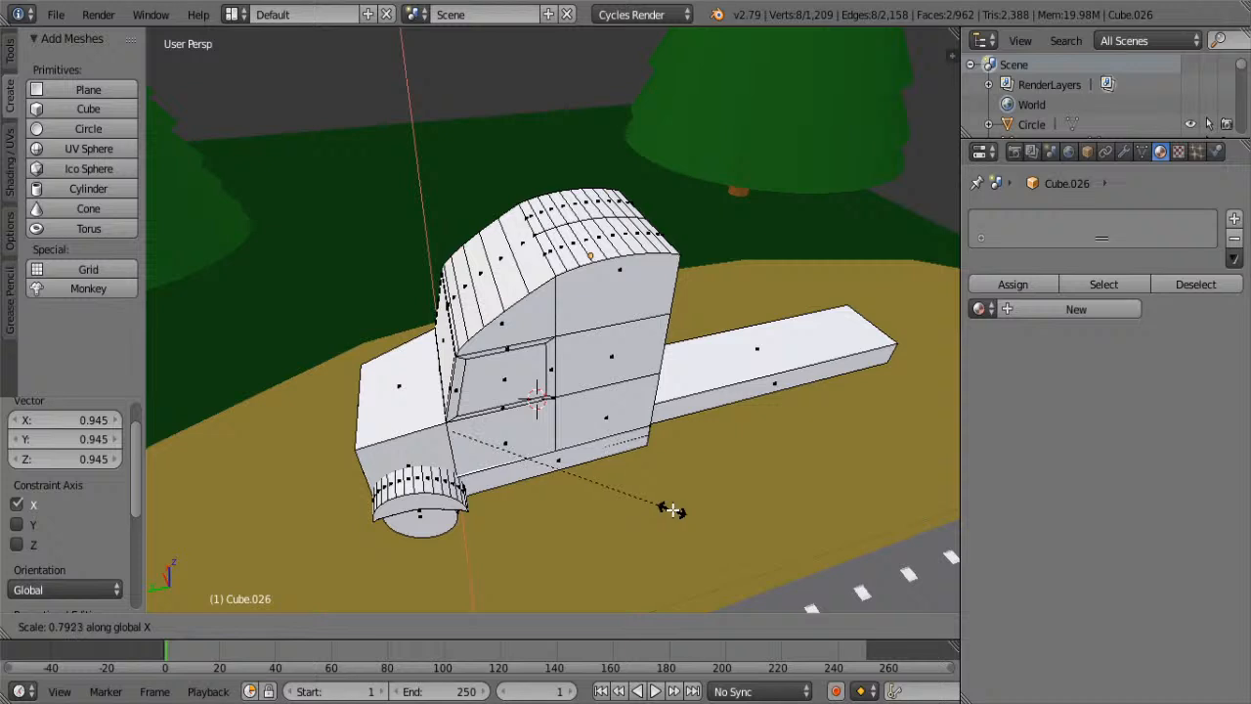
pyautogui.click(671, 509)
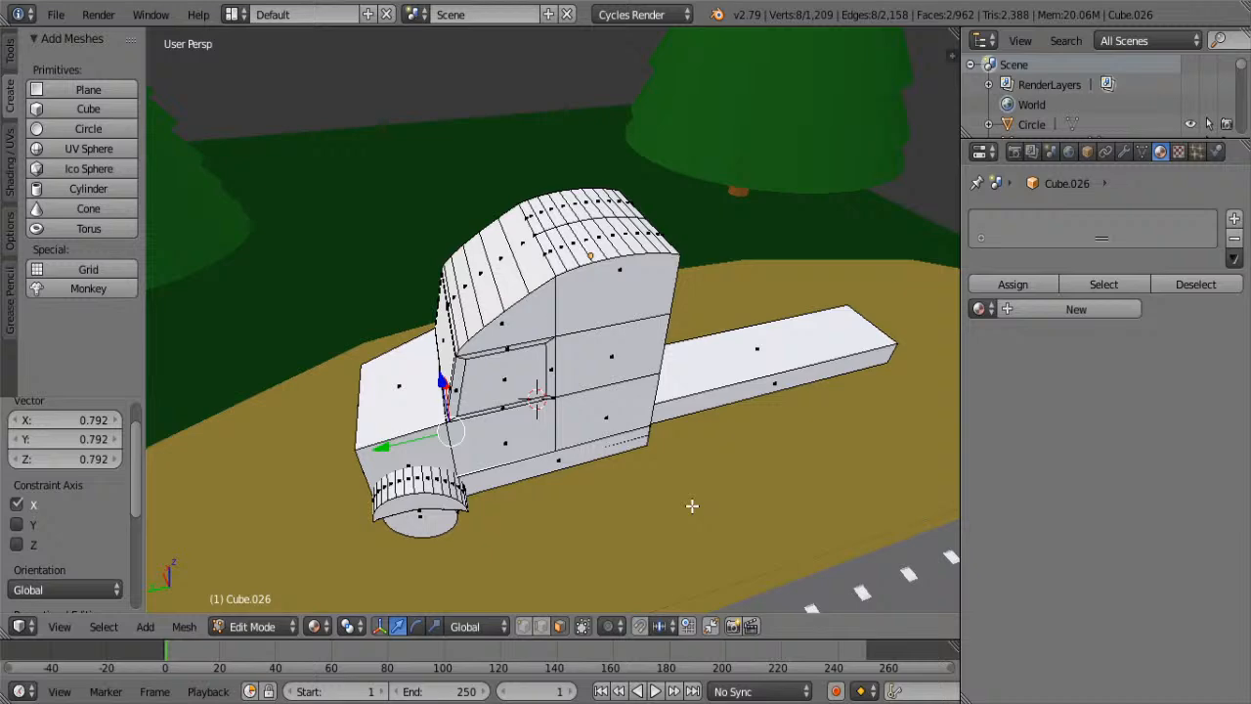
# - Select all faces of the front wheel on the road side of the truck
pyautogui.moveTo(692, 505); pyautogui.dragTo(709, 472, button='middle')
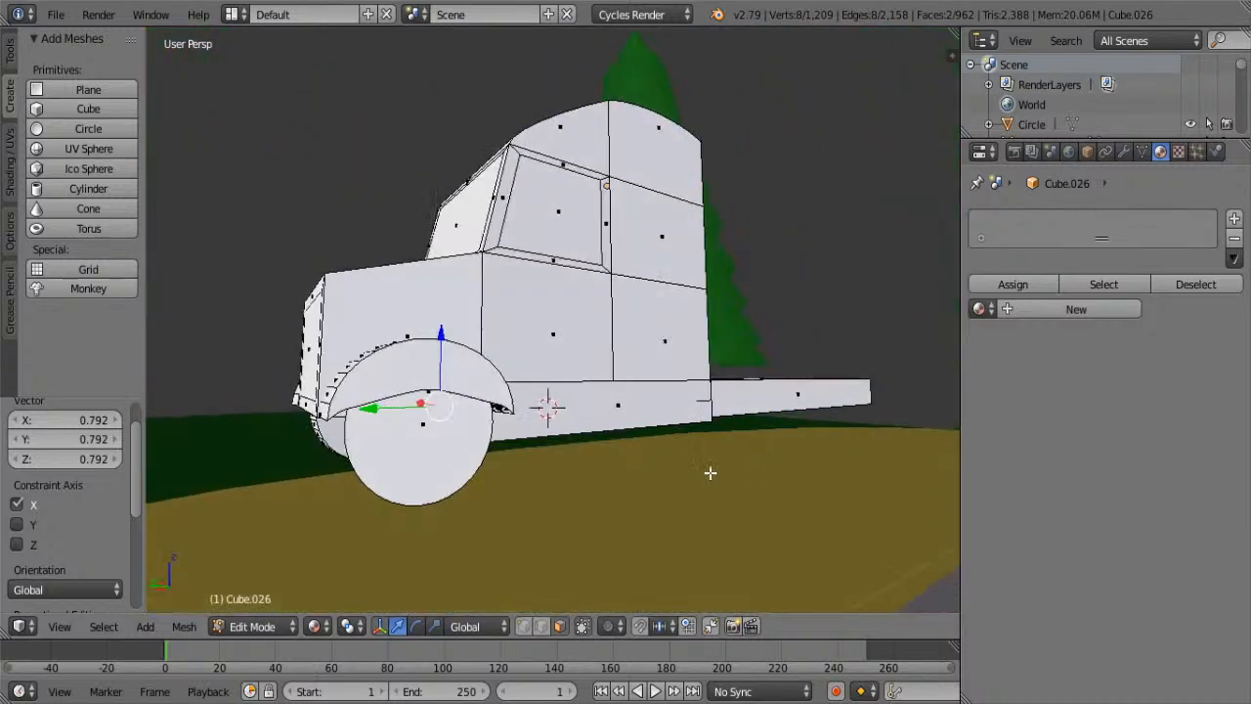
pyautogui.rightClick(467, 453)
pyautogui.moveTo(467, 453); pyautogui.dragTo(630, 450, button='middle')
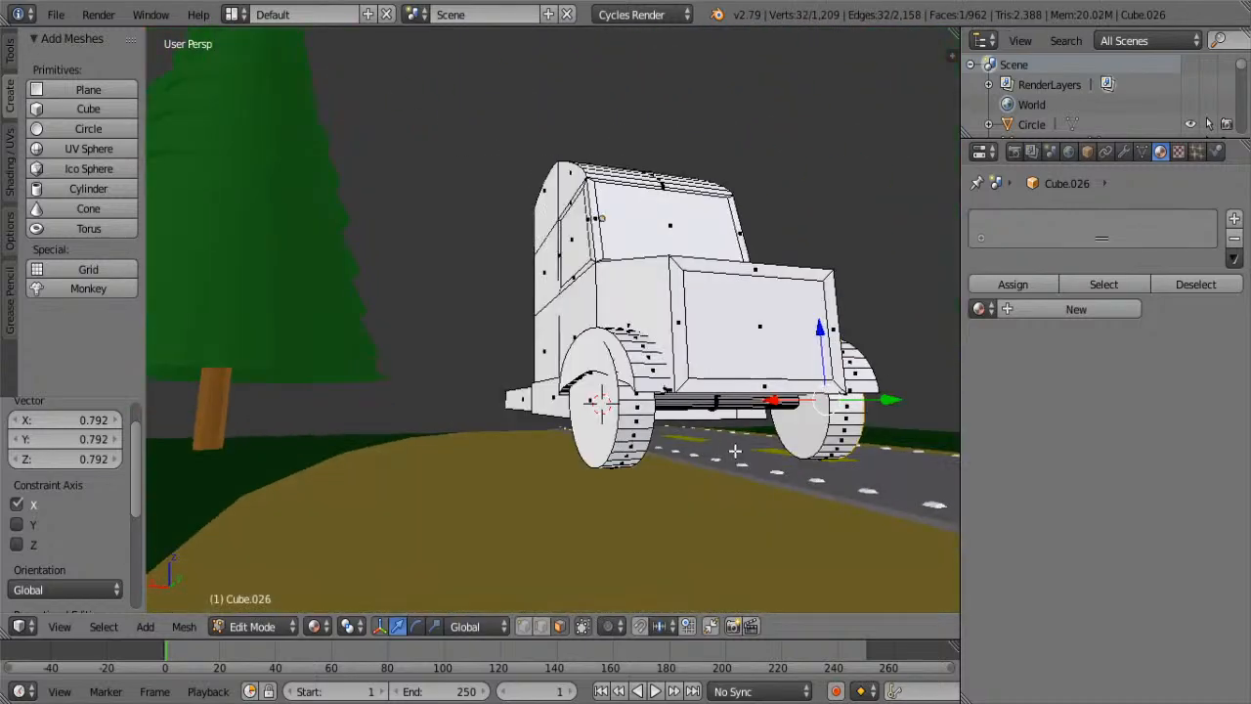
pyautogui.moveTo(735, 450); pyautogui.dragTo(664, 441, button='middle')
pyautogui.keyDown('shift'); pyautogui.rightClick(801, 384); pyautogui.keyUp('shift')
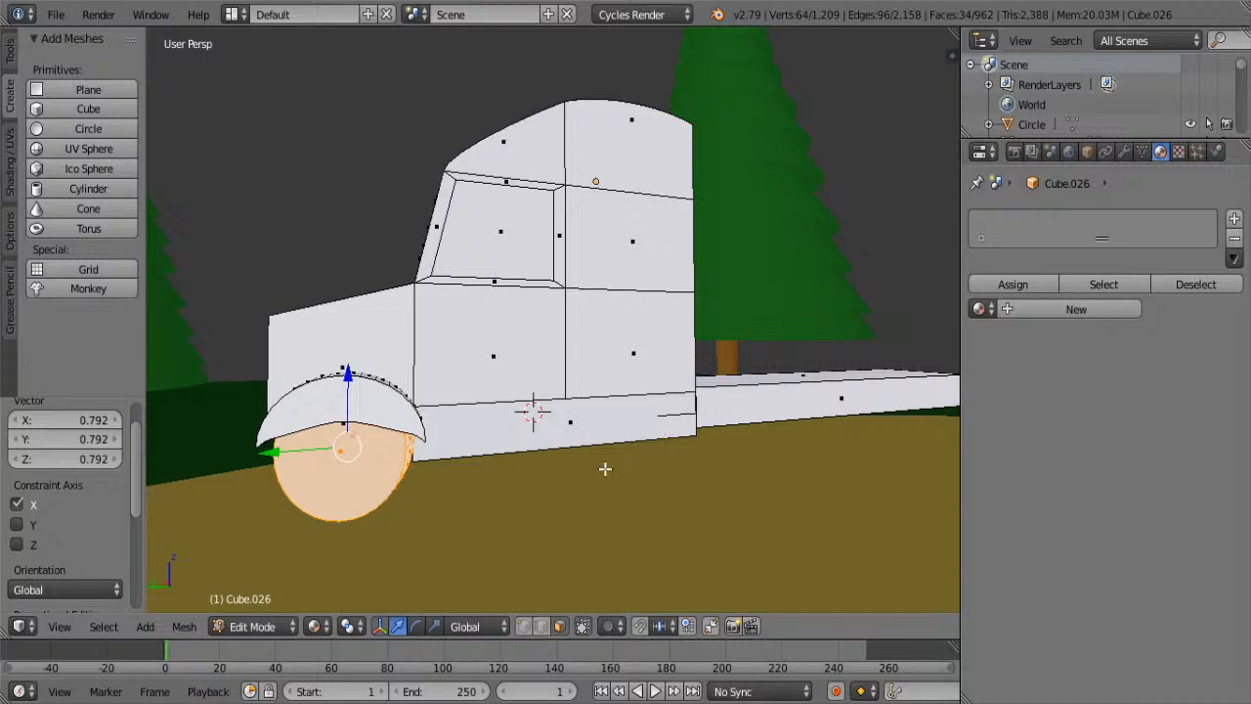
# - Duplicate the wheel in place and move the copy backward along Y by about 2.473 and a further 0.367
pyautogui.hotkey('shift', 'd')
pyautogui.rightClick(365, 542)
pyautogui.moveTo(302, 453); pyautogui.dragTo(846, 455)
pyautogui.moveTo(846, 455); pyautogui.dragTo(652, 455, button='middle')
pyautogui.scroll(-1, 755, 478)
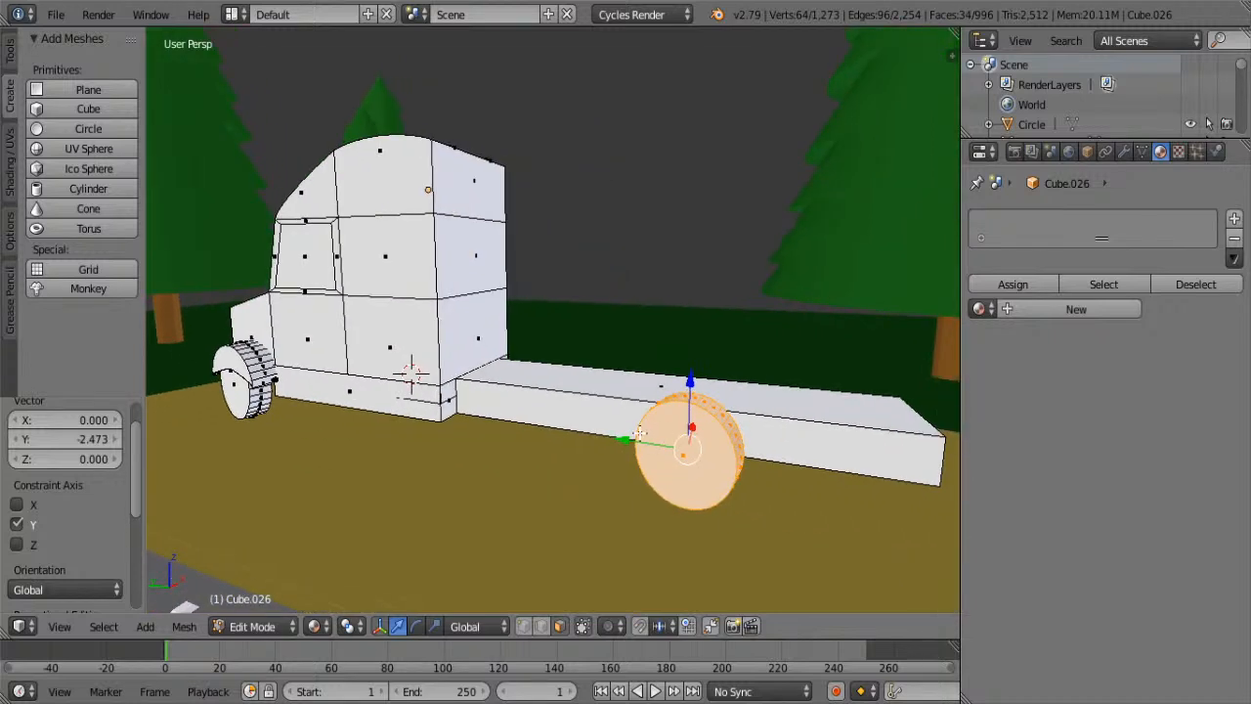
pyautogui.moveTo(638, 433); pyautogui.dragTo(746, 453)
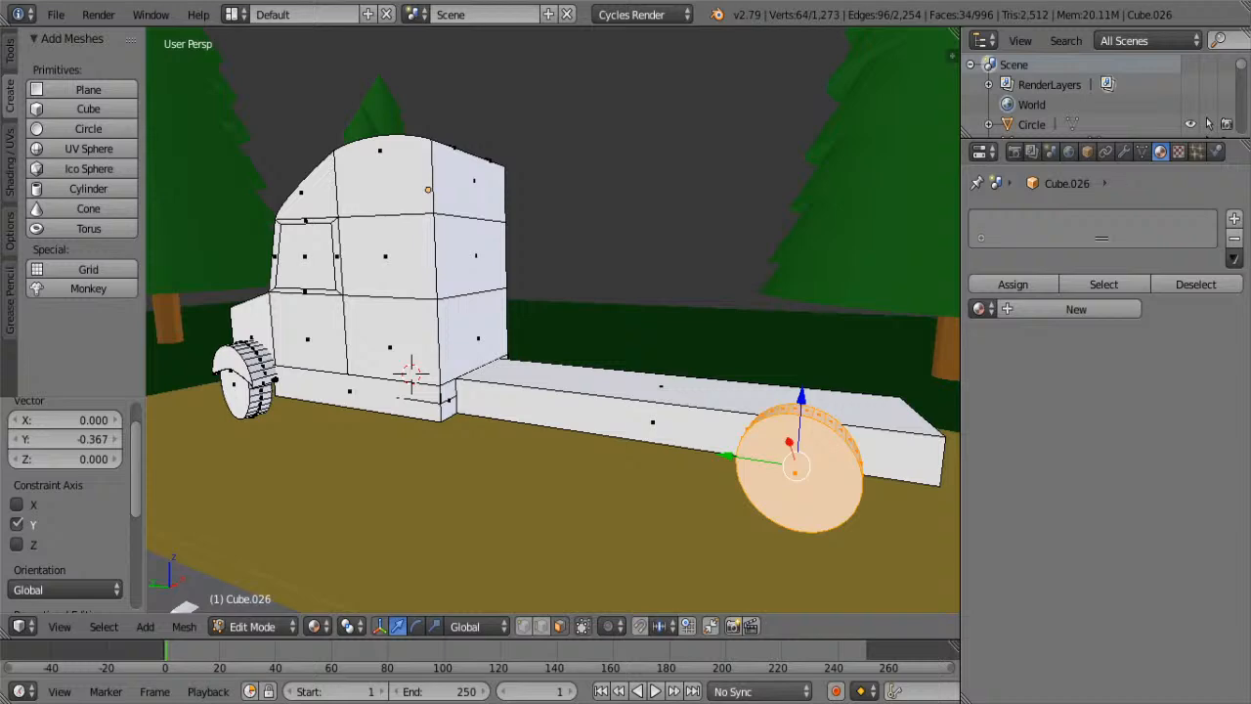
# - Rotate the copied rear wheel about the global Z axis by about 13.1°
pyautogui.moveTo(810, 527); pyautogui.dragTo(619, 625, button='middle')
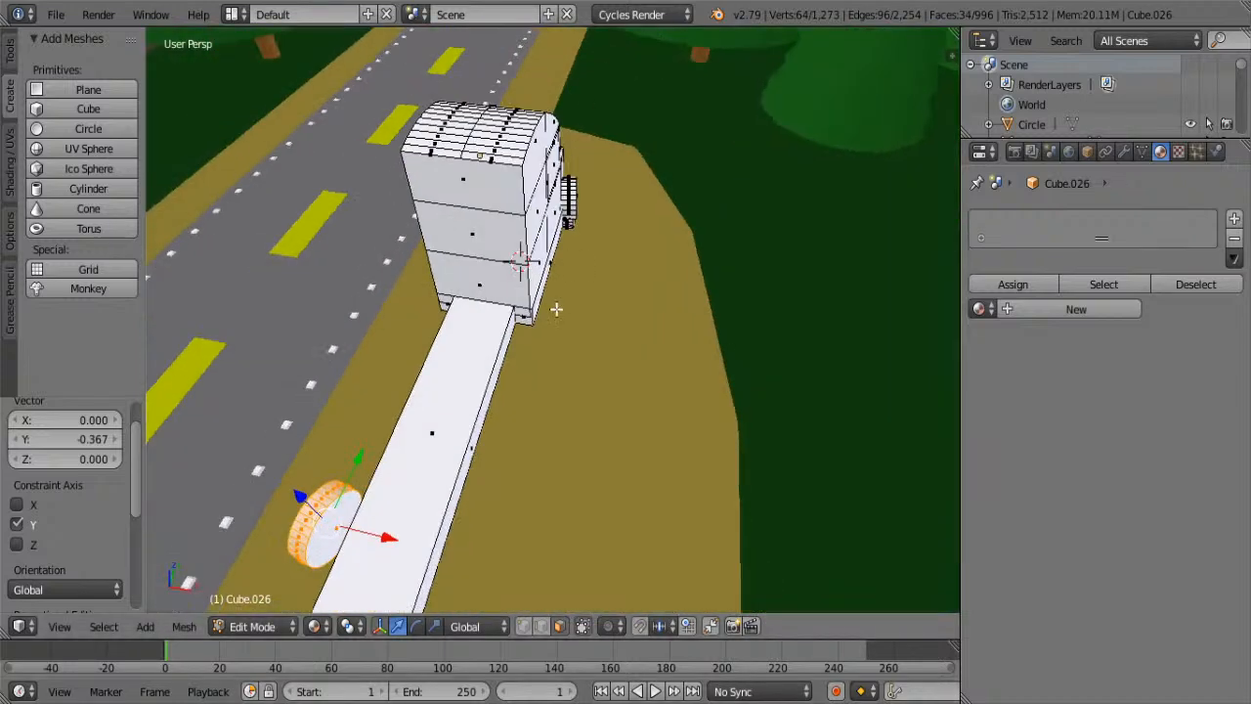
pyautogui.keyDown('shift'); pyautogui.moveTo(556, 309); pyautogui.dragTo(686, 187, button='middle'); pyautogui.keyUp('shift')
pyautogui.scroll(4, 614, 235)
pyautogui.keyDown('shift'); pyautogui.moveTo(467, 299); pyautogui.dragTo(628, 184, button='middle'); pyautogui.keyUp('shift')
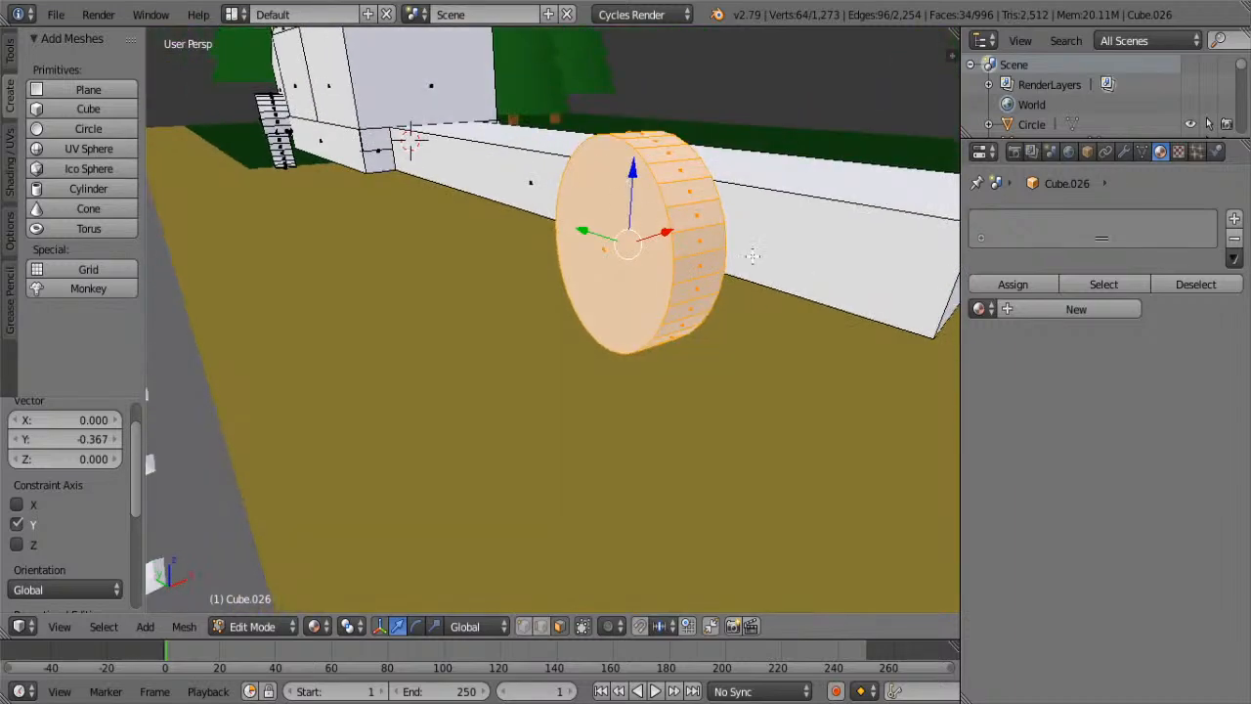
pyautogui.moveTo(753, 256); pyautogui.dragTo(594, 287, button='middle')
pyautogui.press('r')
pyautogui.press('z')
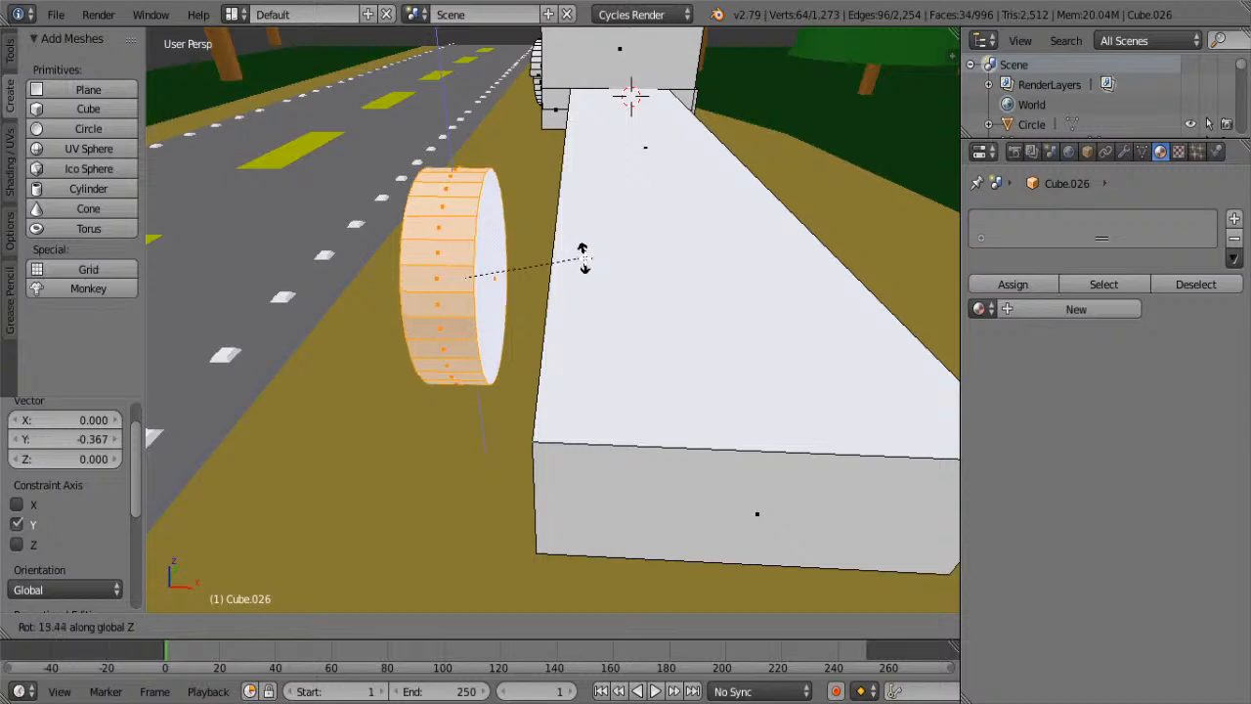
pyautogui.click(582, 256)
# - Move the rear wheel along X toward the chassis by about 0.122, and back out by about 0.009
pyautogui.moveTo(582, 256); pyautogui.dragTo(617, 243, button='middle')
pyautogui.press('g')
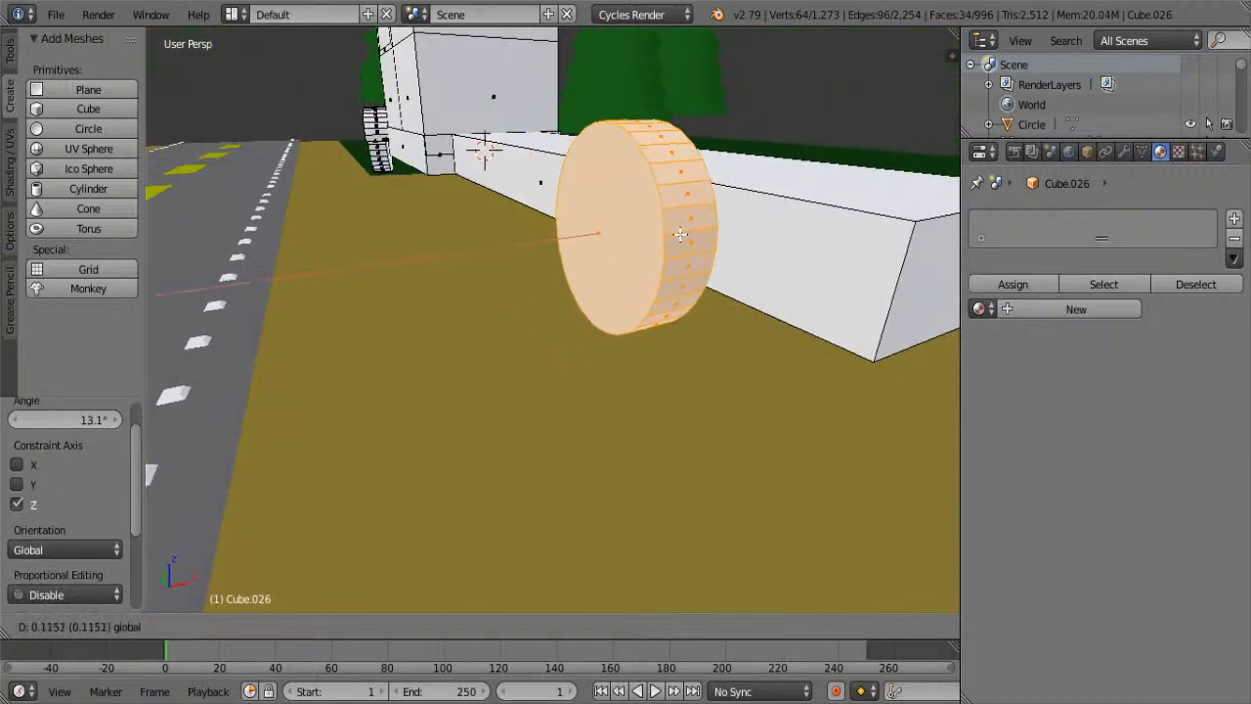
pyautogui.click(681, 234)
pyautogui.press('g')
pyautogui.press('x')
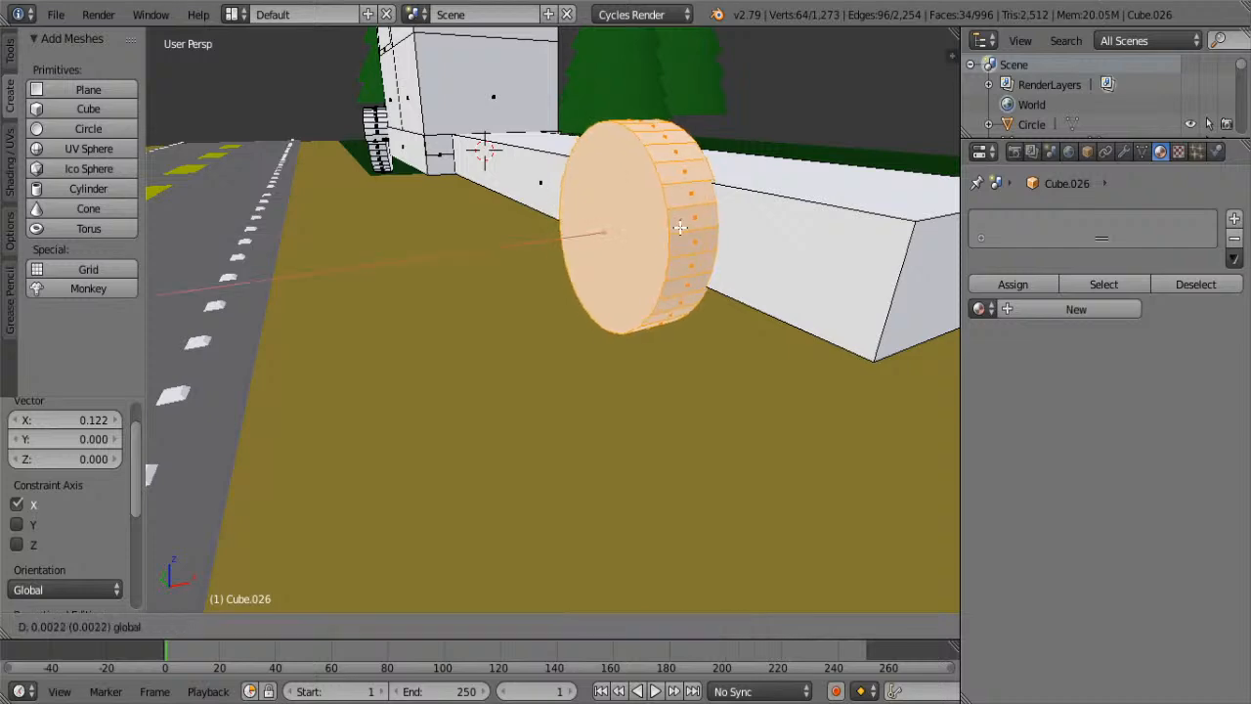
pyautogui.click(674, 227)
pyautogui.moveTo(674, 228); pyautogui.dragTo(676, 318, button='middle')
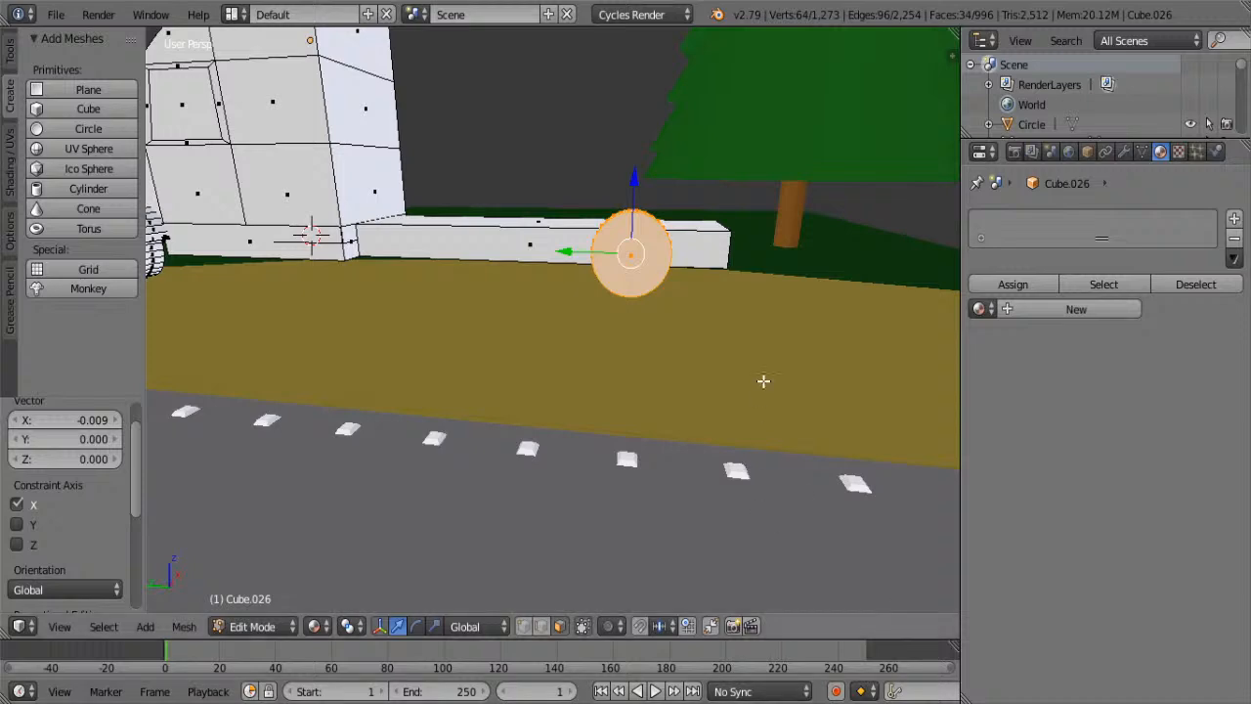
# - Duplicate the rear wheel and move the copy about 0.569 along X to the opposite side of the chassis
pyautogui.hotkey('shift', 'd')
pyautogui.rightClick(764, 381)
pyautogui.moveTo(763, 381); pyautogui.dragTo(616, 334, button='middle')
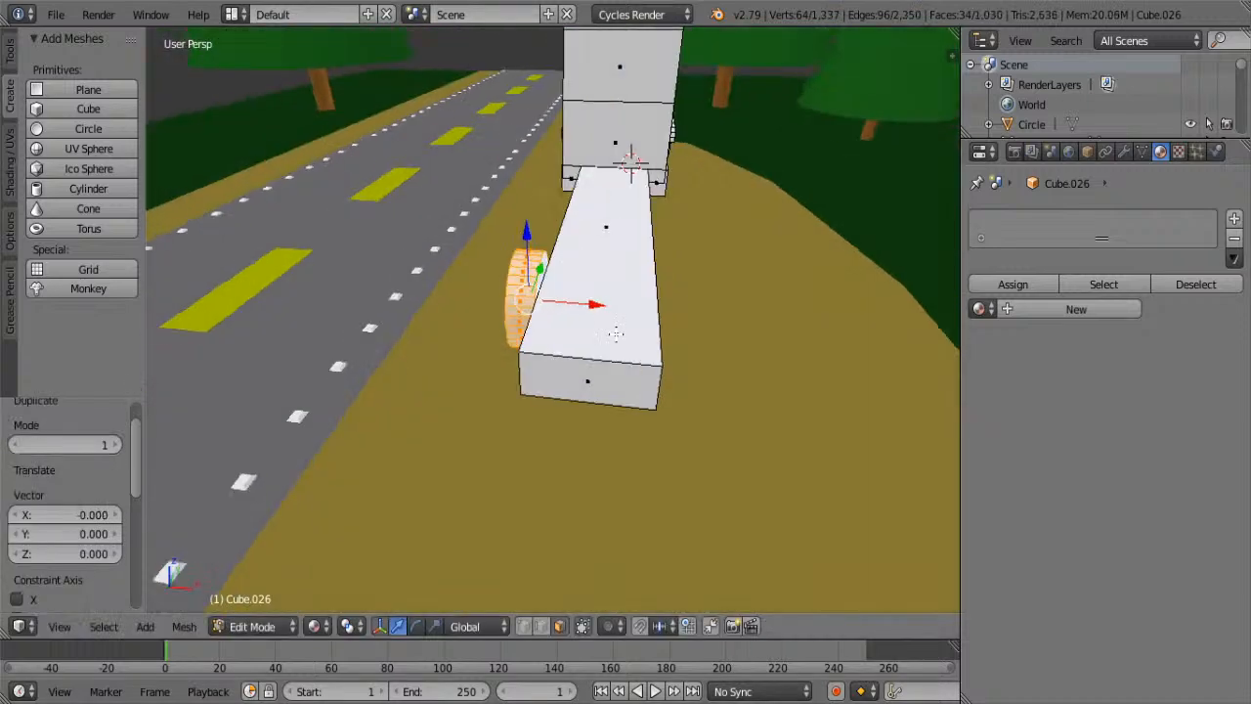
pyautogui.press('g')
pyautogui.press('x')
pyautogui.click(737, 313)
pyautogui.moveTo(738, 313); pyautogui.dragTo(632, 288, button='middle')
# - Add all linked faces of the road-side rear wheel to the selection, including its inner side face
pyautogui.moveTo(459, 341); pyautogui.dragTo(591, 325, button='middle')
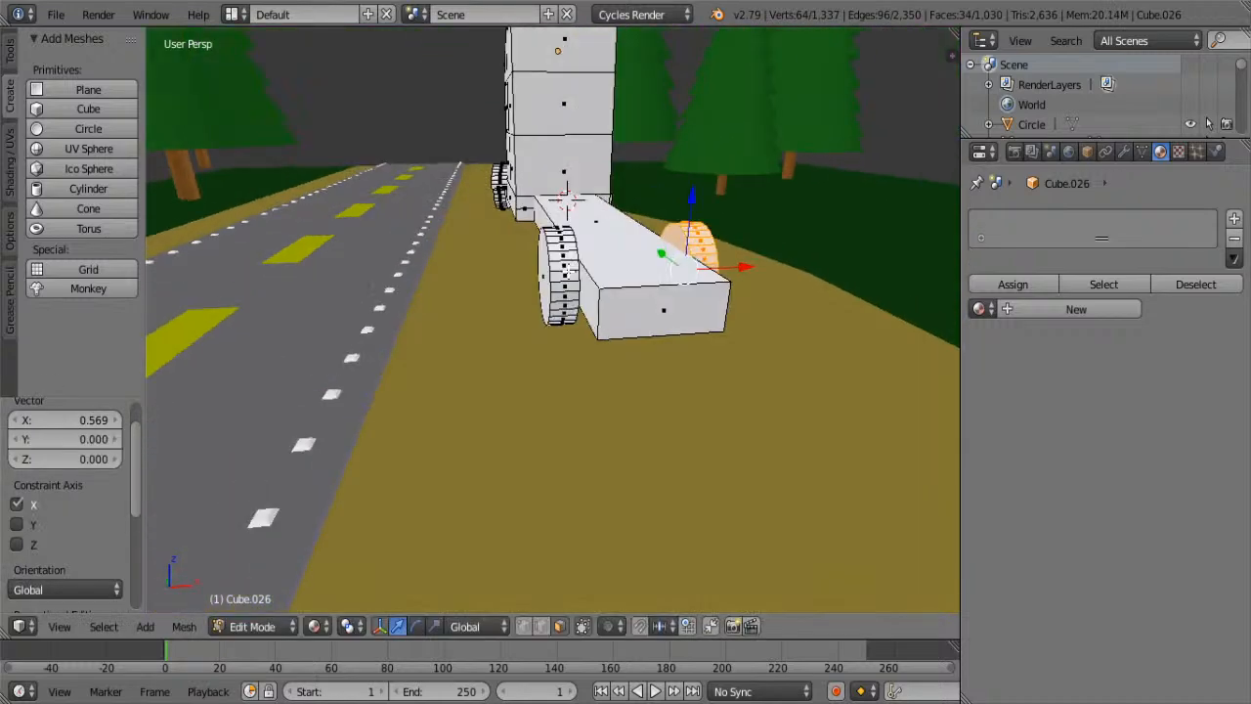
pyautogui.press('l')
pyautogui.moveTo(569, 272); pyautogui.dragTo(501, 270, button='middle')
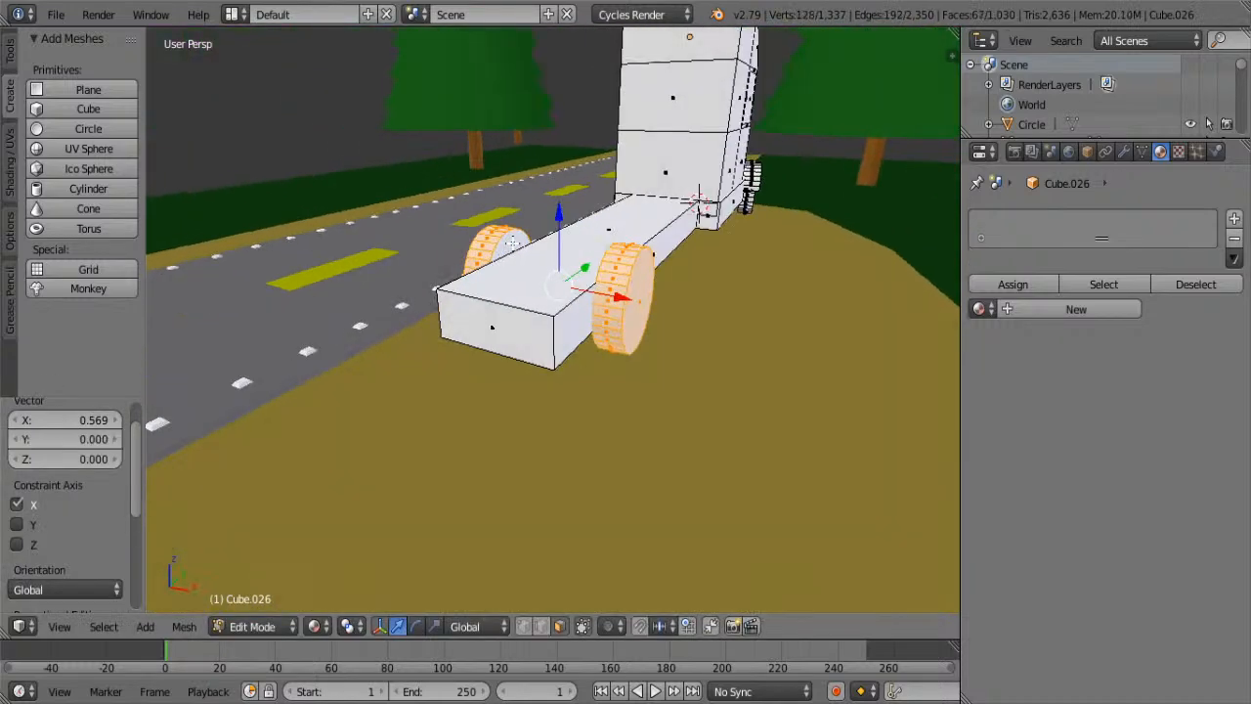
pyautogui.scroll(5, 513, 259)
pyautogui.scroll(-5, 512, 189)
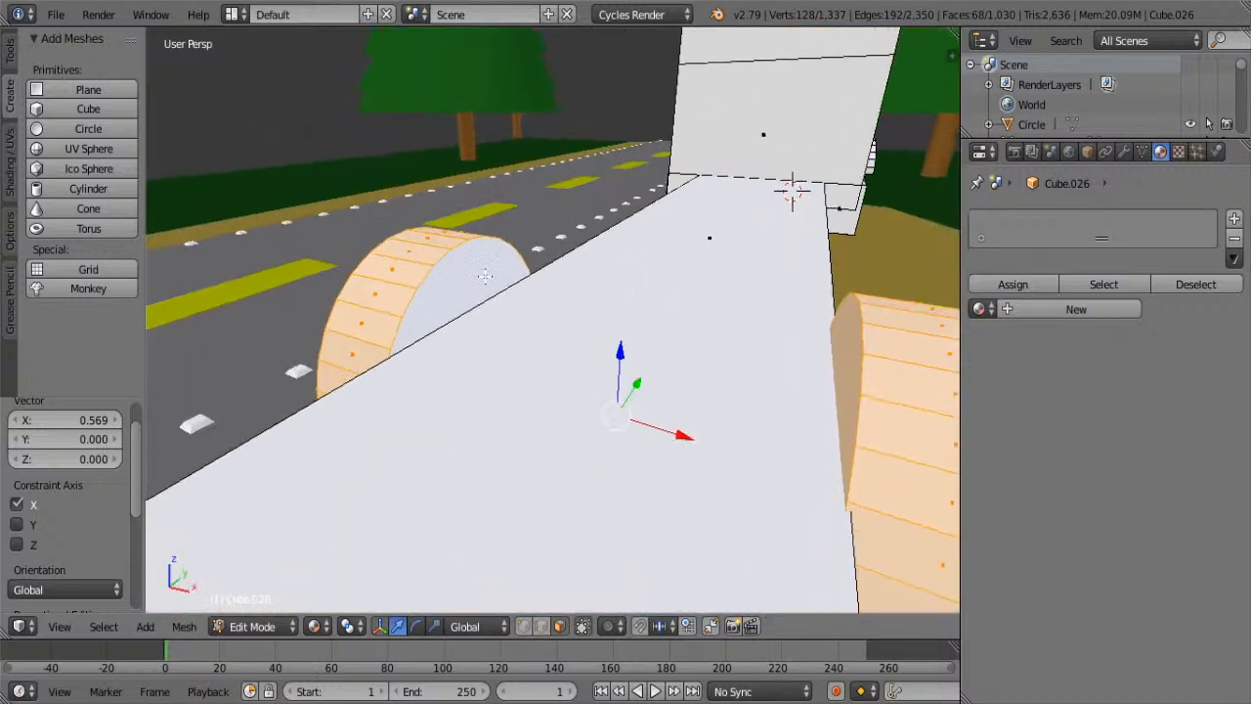
pyautogui.moveTo(471, 264); pyautogui.dragTo(535, 337, button='middle')
pyautogui.scroll(4, 502, 418)
pyautogui.keyDown('shift'); pyautogui.rightClick(538, 350); pyautogui.keyUp('shift')
pyautogui.keyDown('shift'); pyautogui.rightClick(474, 278); pyautogui.keyUp('shift')
pyautogui.keyDown('shift'); pyautogui.scroll(-1, 471, 276); pyautogui.keyUp('shift')
pyautogui.scroll(1, 471, 276)
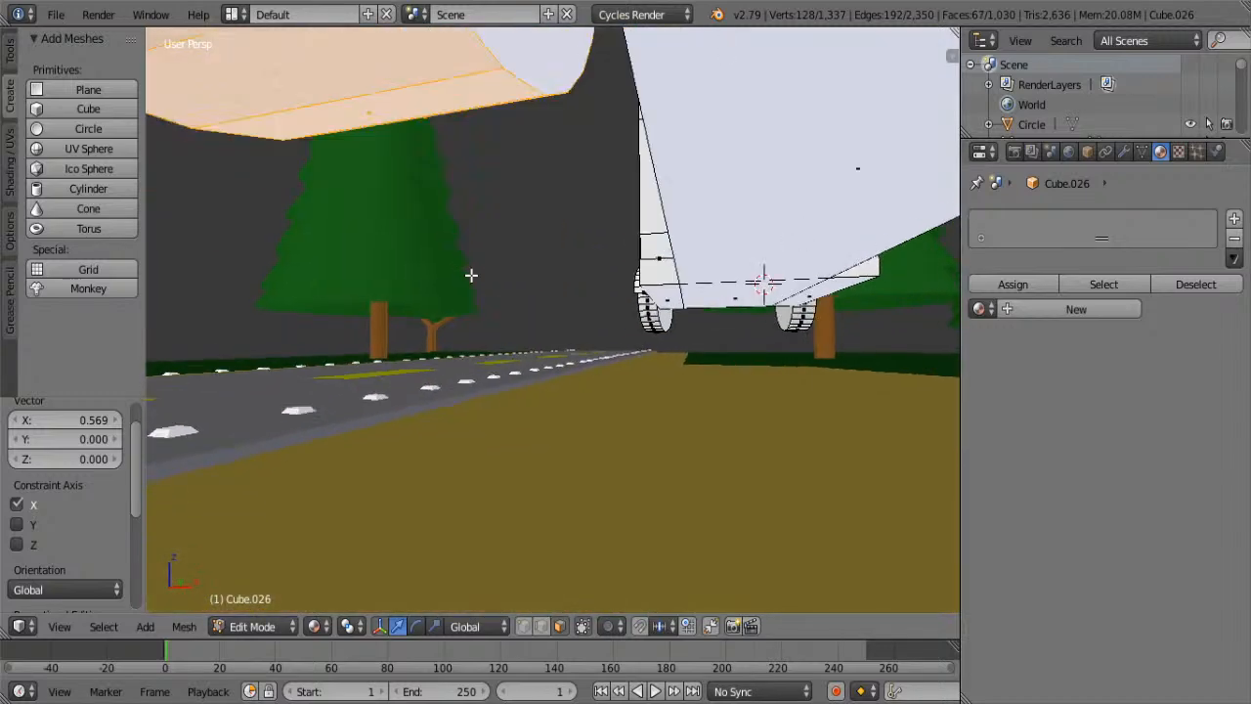
pyautogui.scroll(-1, 471, 275)
pyautogui.scroll(-3, 471, 275)
pyautogui.press('b')
pyautogui.moveTo(532, 219); pyautogui.dragTo(436, 243)
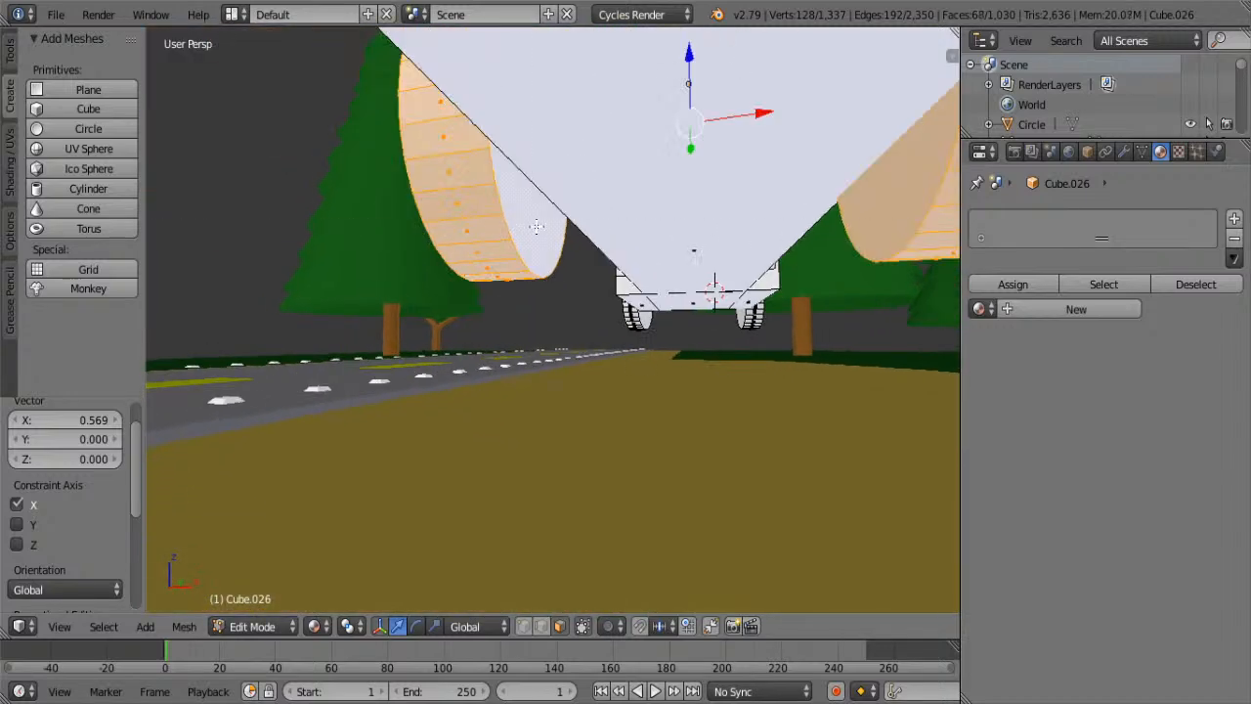
pyautogui.moveTo(535, 226); pyautogui.dragTo(421, 235, button='middle')
pyautogui.keyDown('shift'); pyautogui.moveTo(388, 324); pyautogui.dragTo(771, 184, button='middle'); pyautogui.keyUp('shift')
# - Clear the selection and select all faces of both rear wheels
pyautogui.press('a')
pyautogui.press('l')
pyautogui.keyDown('shift'); pyautogui.rightClick(696, 88); pyautogui.keyUp('shift')
pyautogui.moveTo(695, 88); pyautogui.dragTo(733, 520, button='middle')
pyautogui.keyDown('shift'); pyautogui.rightClick(454, 116); pyautogui.keyUp('shift')
pyautogui.press('l')
pyautogui.keyDown('shift'); pyautogui.rightClick(619, 105); pyautogui.keyUp('shift')
pyautogui.hotkey('shift', 'd')
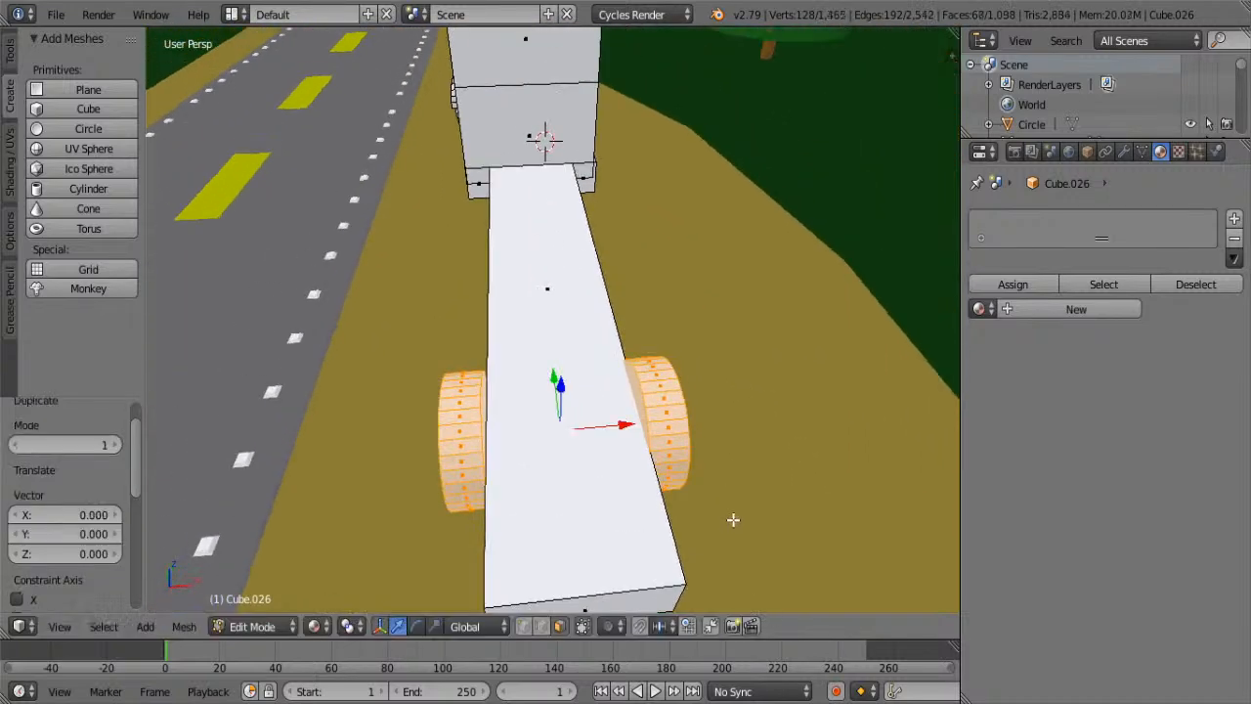
pyautogui.press('z')
pyautogui.click(520, 418)
pyautogui.moveTo(521, 418); pyautogui.dragTo(695, 384, button='middle')
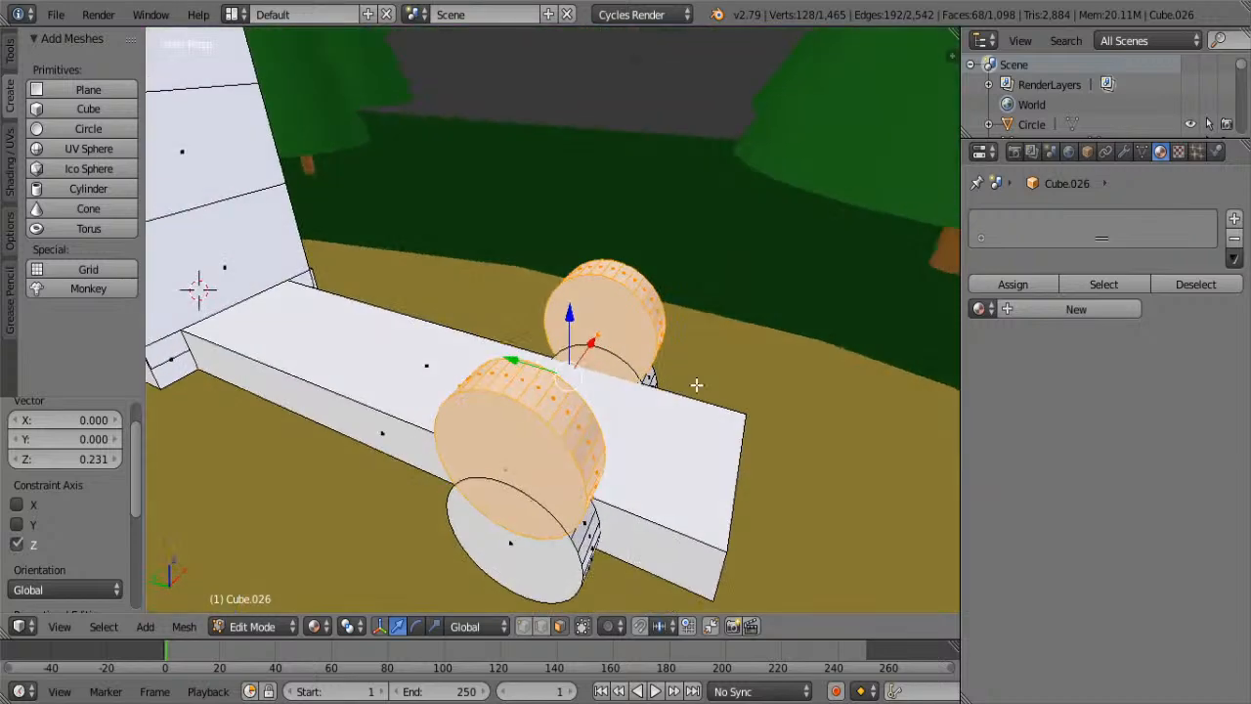
pyautogui.hotkey('ctrl', 'z')
# - Duplicate both rear wheels, move the copies forward along Y by about 0.422, and deselect everything
pyautogui.hotkey('shift', 'd')
pyautogui.press('y')
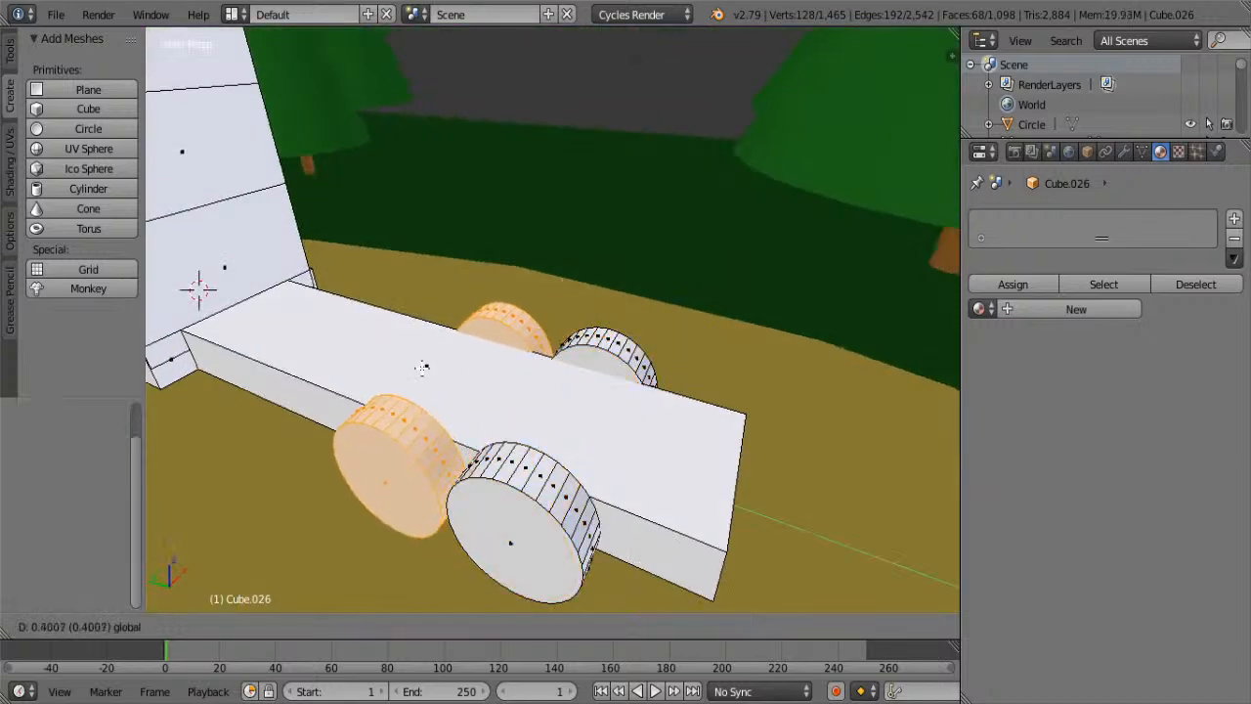
pyautogui.click(419, 364)
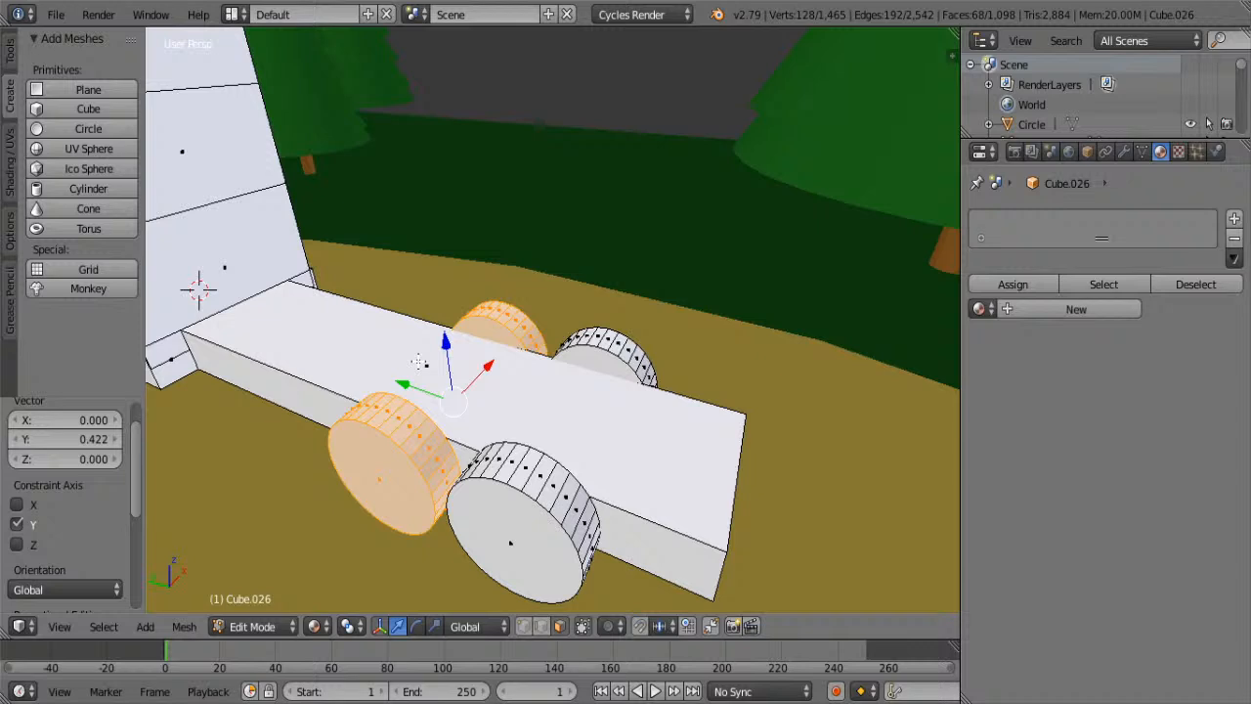
pyautogui.moveTo(418, 361); pyautogui.dragTo(541, 461, button='middle')
pyautogui.press('a')
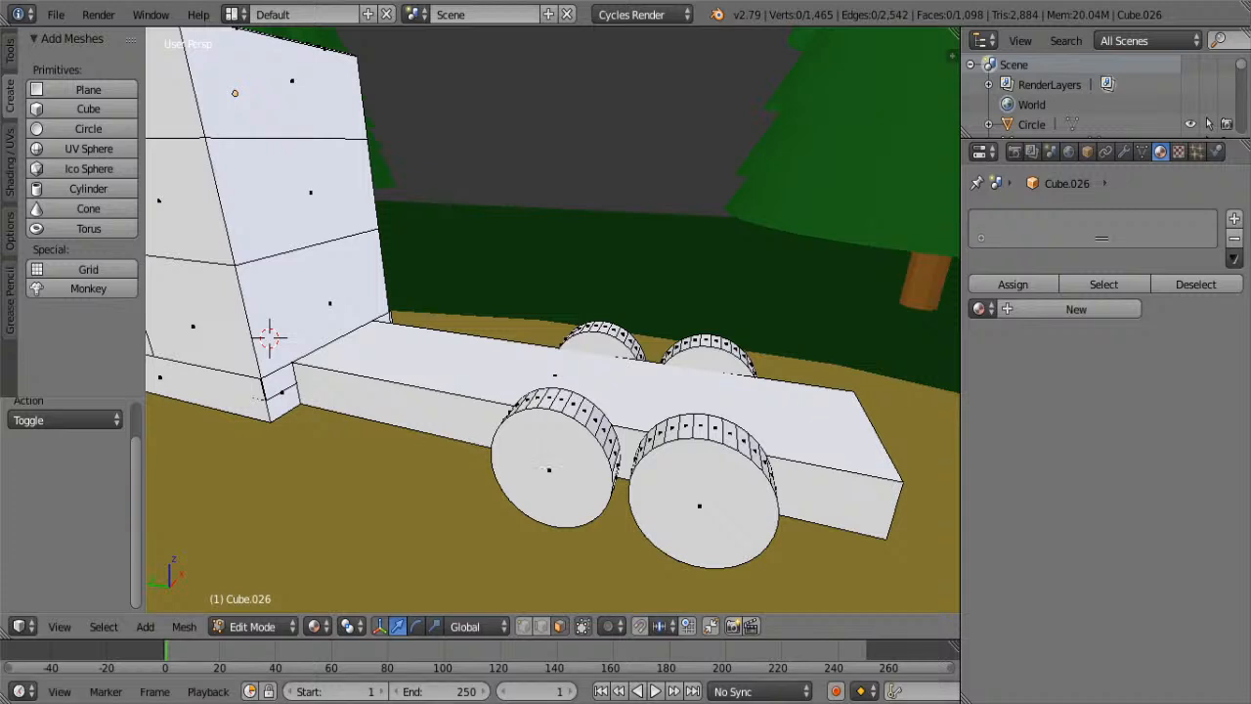
# - Add a cylinder with 32 vertices, radius 1 and depth 2 to the truck mesh
pyautogui.scroll(-4, 506, 463)
pyautogui.keyDown('shift'); pyautogui.moveTo(505, 464); pyautogui.dragTo(670, 411, button='middle'); pyautogui.keyUp('shift')
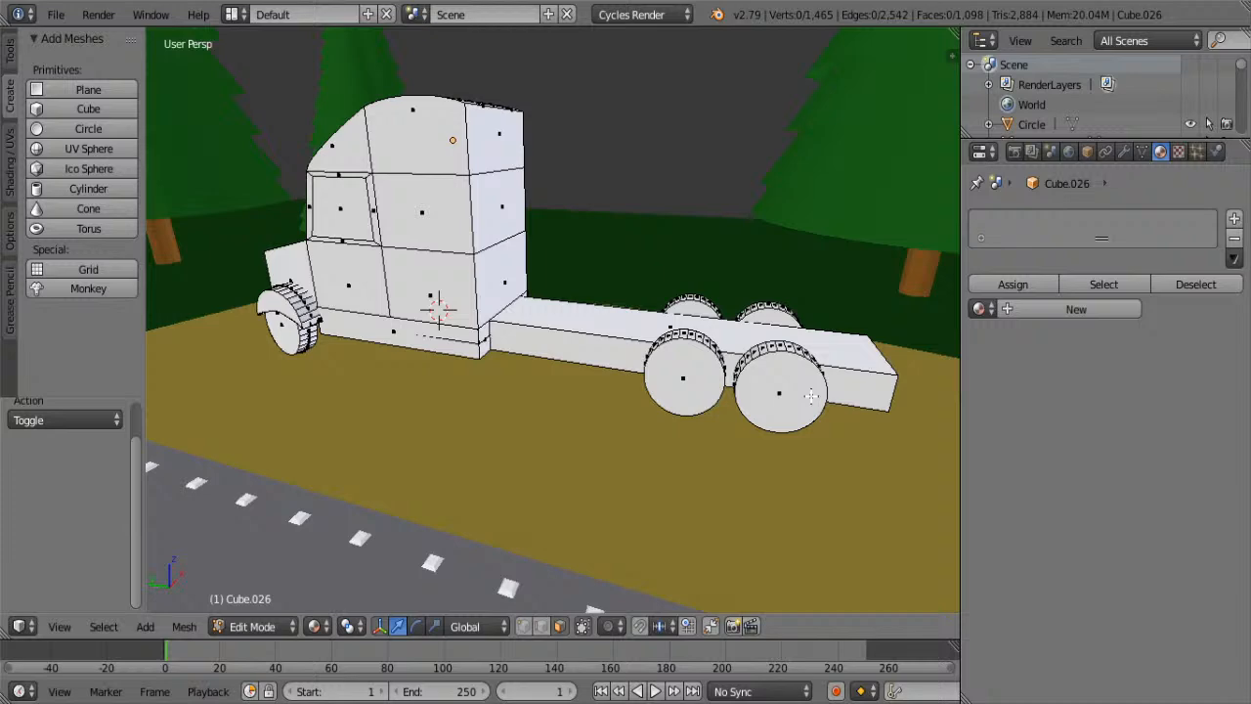
pyautogui.scroll(4, 811, 396)
pyautogui.scroll(-1, 847, 445)
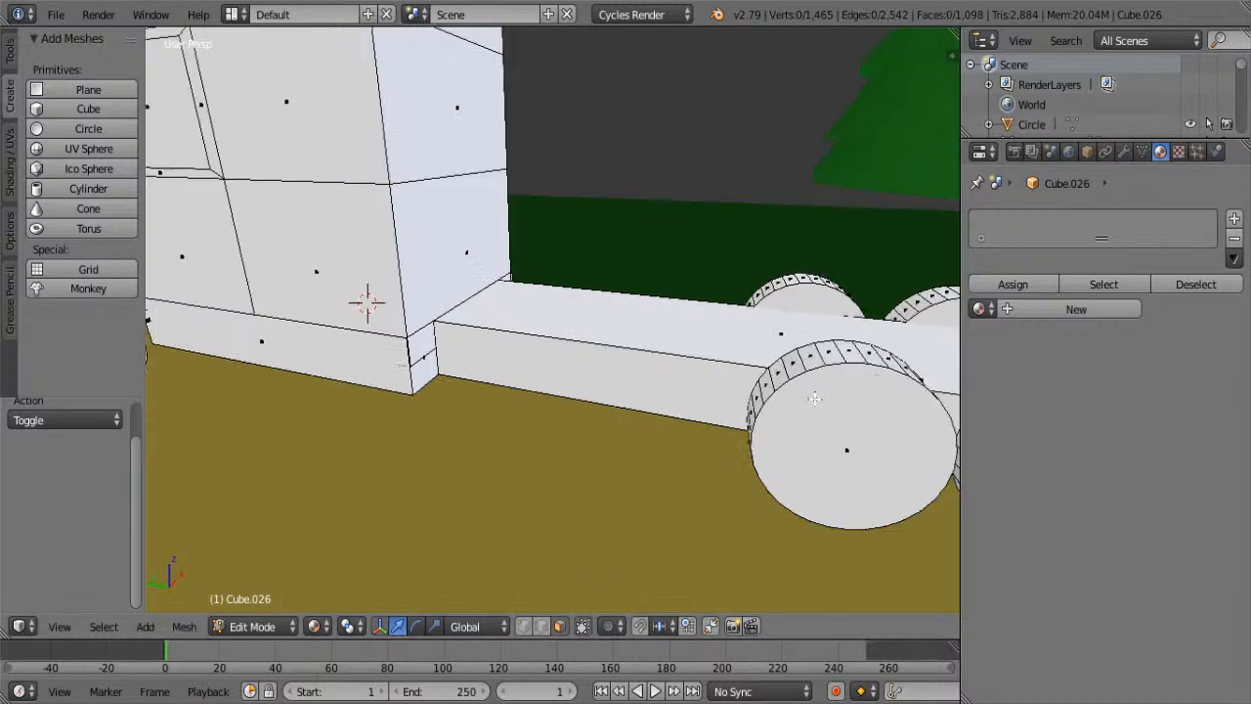
pyautogui.scroll(2, 634, 441)
pyautogui.moveTo(634, 441); pyautogui.dragTo(839, 315, button='middle')
pyautogui.scroll(-2, 698, 422)
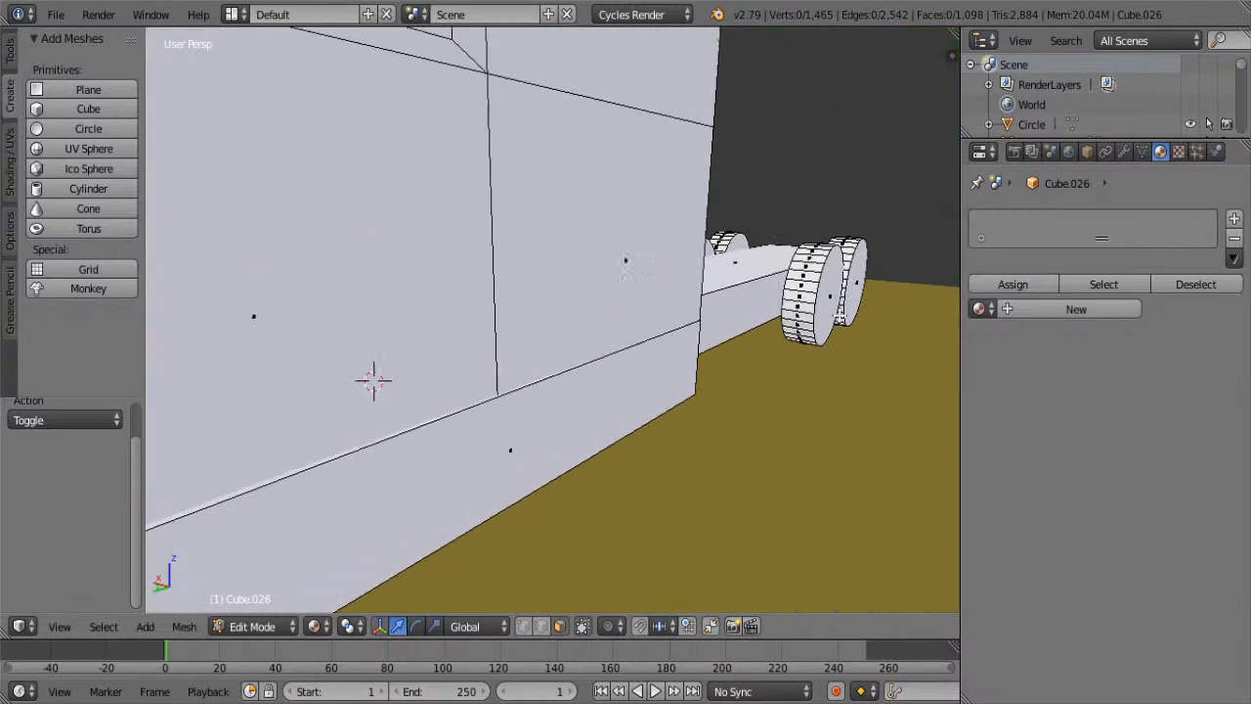
pyautogui.scroll(-2, 662, 397)
pyautogui.rightClick(553, 387)
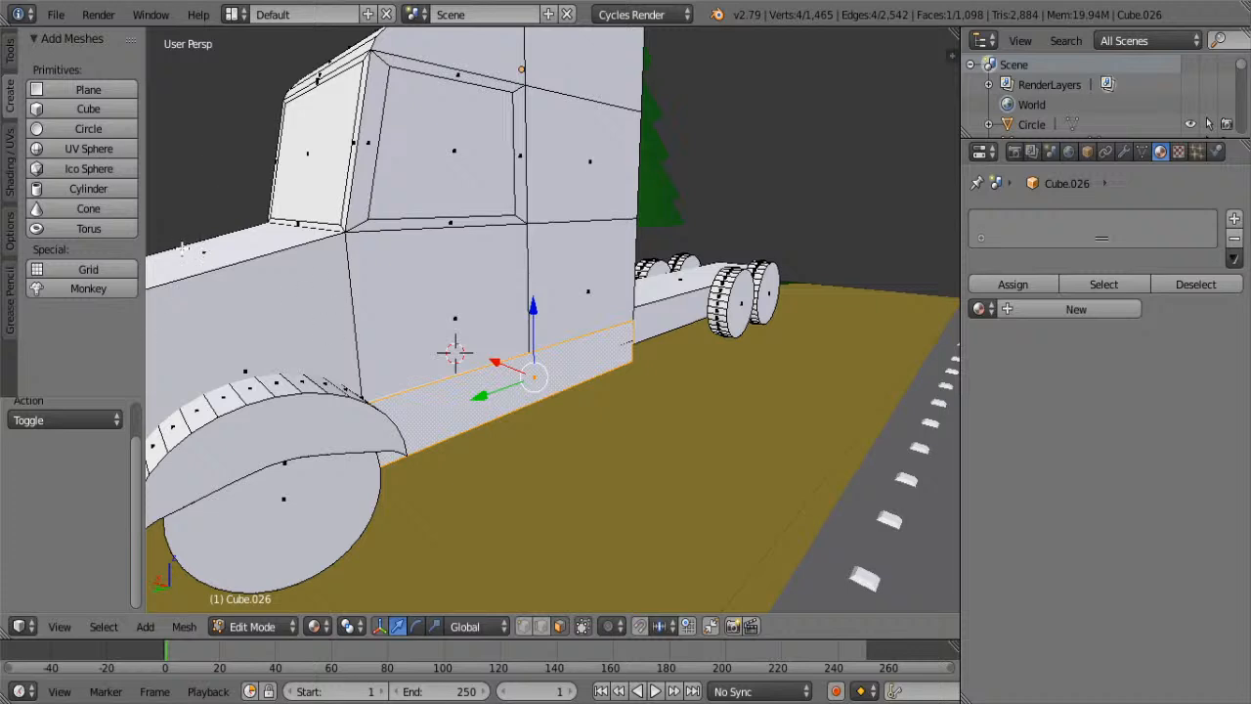
pyautogui.click(82, 187)
pyautogui.scroll(-3, 766, 383)
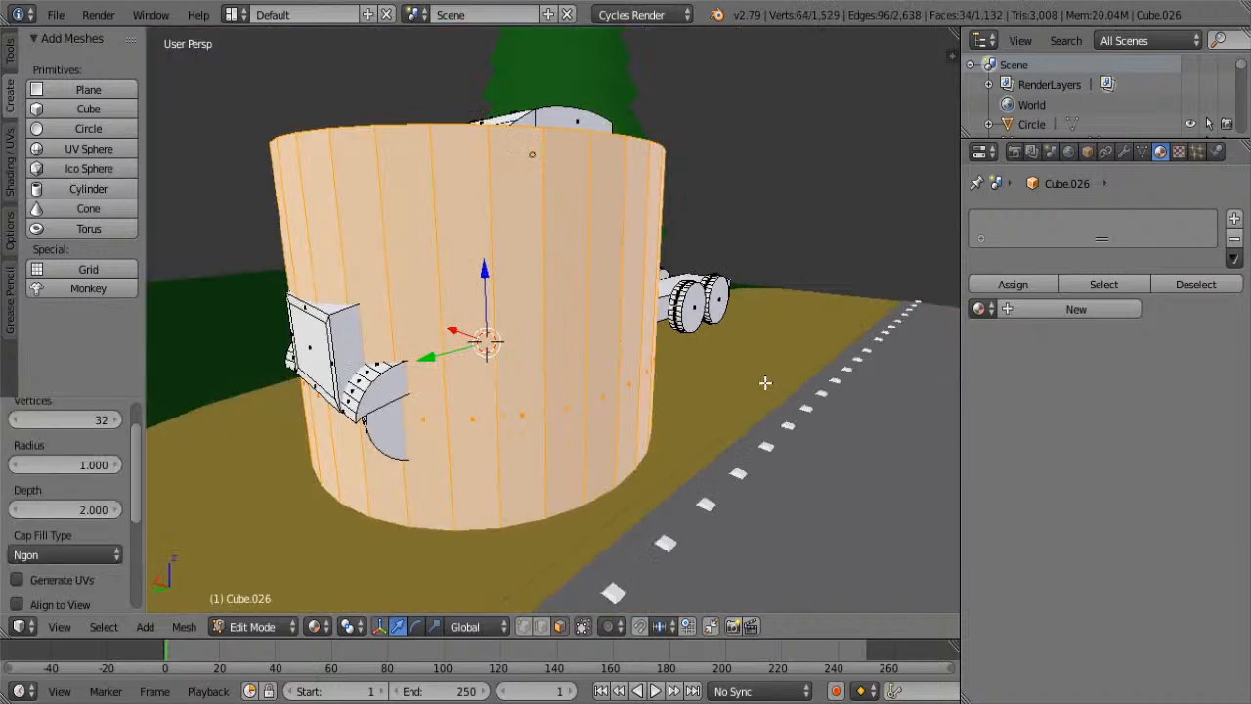
pyautogui.write('s')
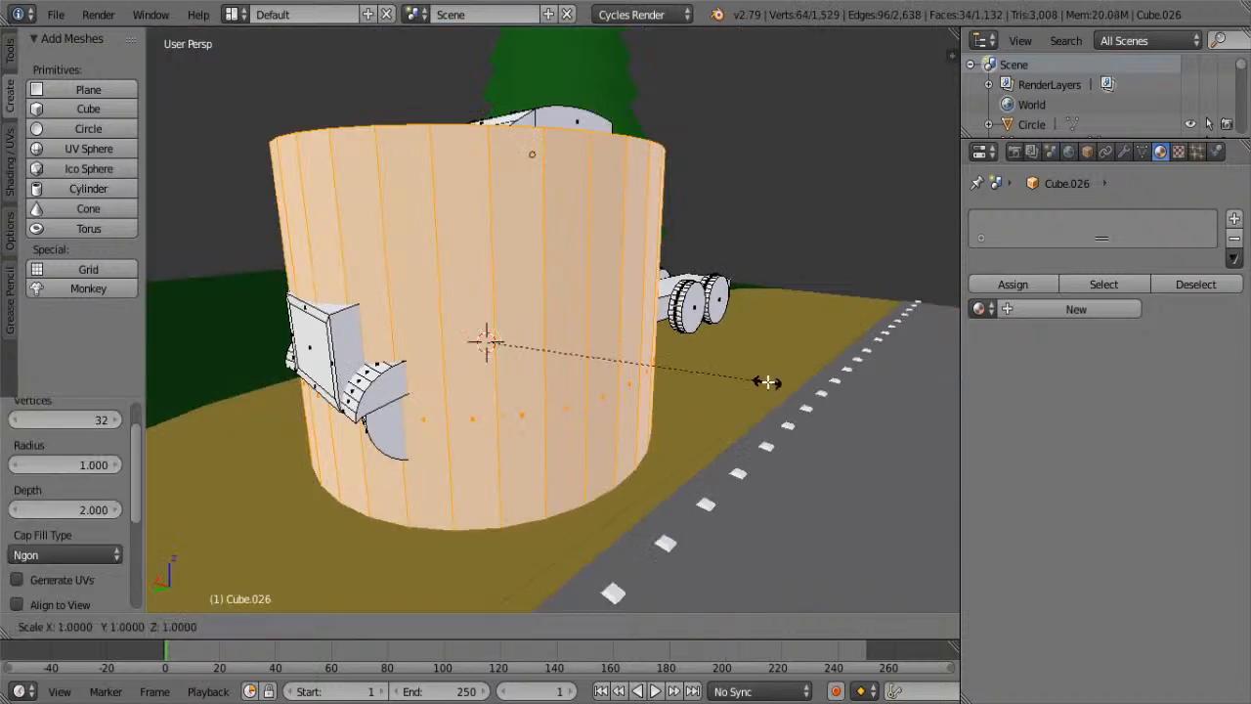
pyautogui.write('y90')
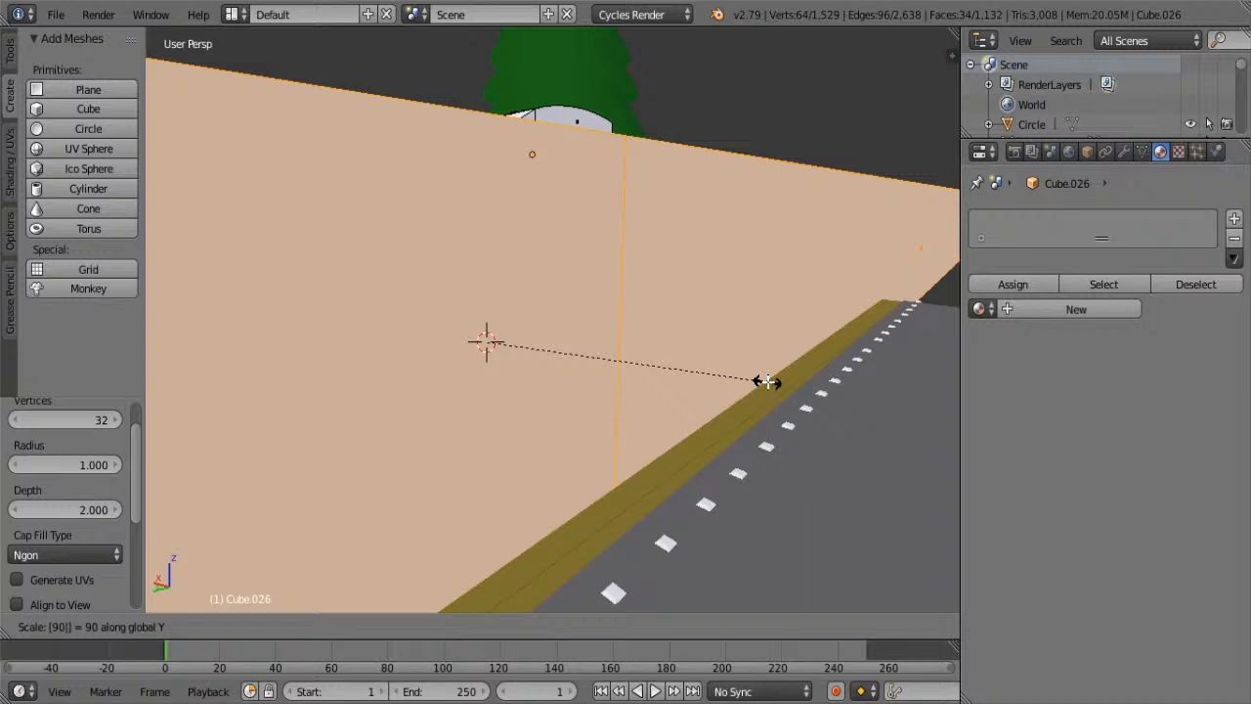
pyautogui.press('Return')
pyautogui.hotkey('ctrl', 'z')
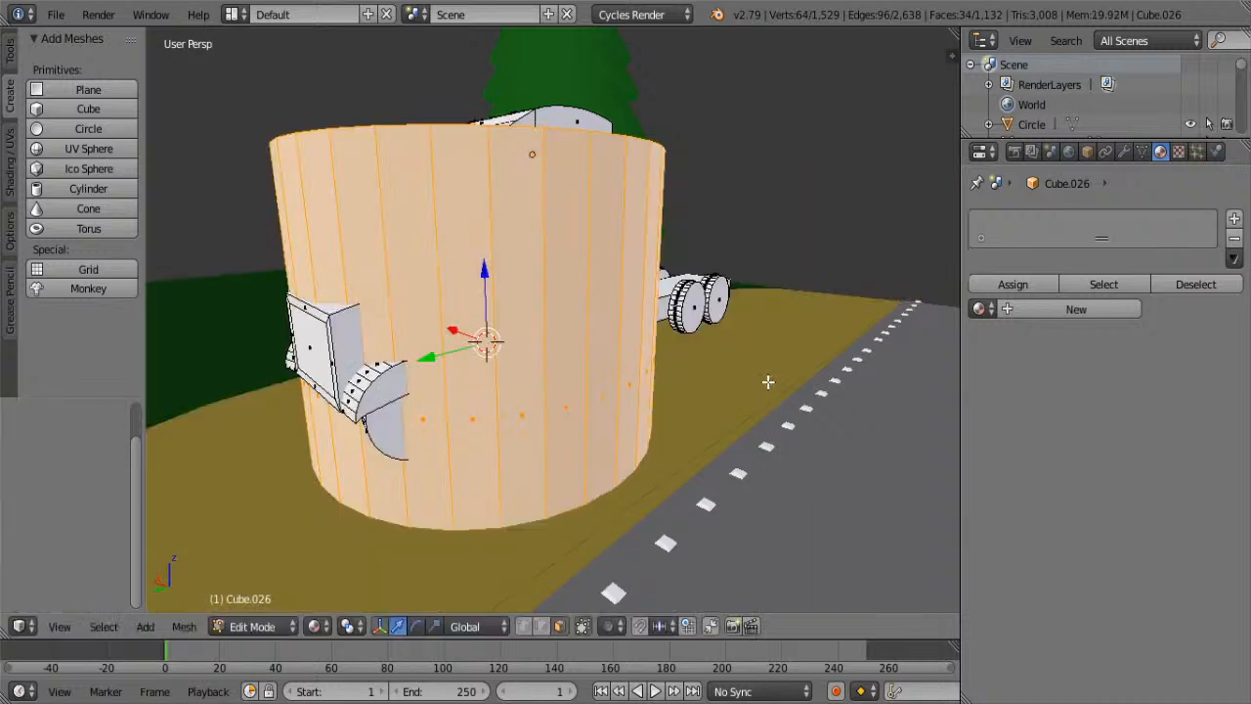
# - Rotate the new cylinder 90° about Y and 90° about Z so it lies along the truck's length
pyautogui.write('ry90')
pyautogui.press('Return')
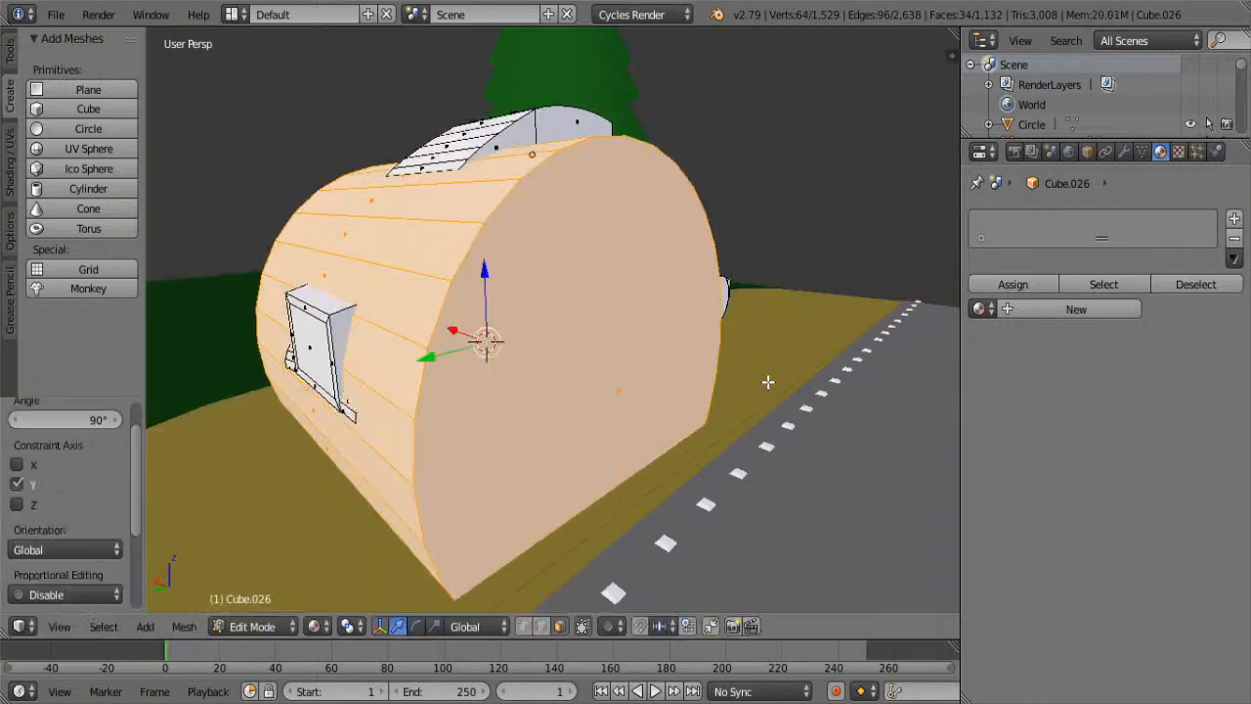
pyautogui.write('rz')
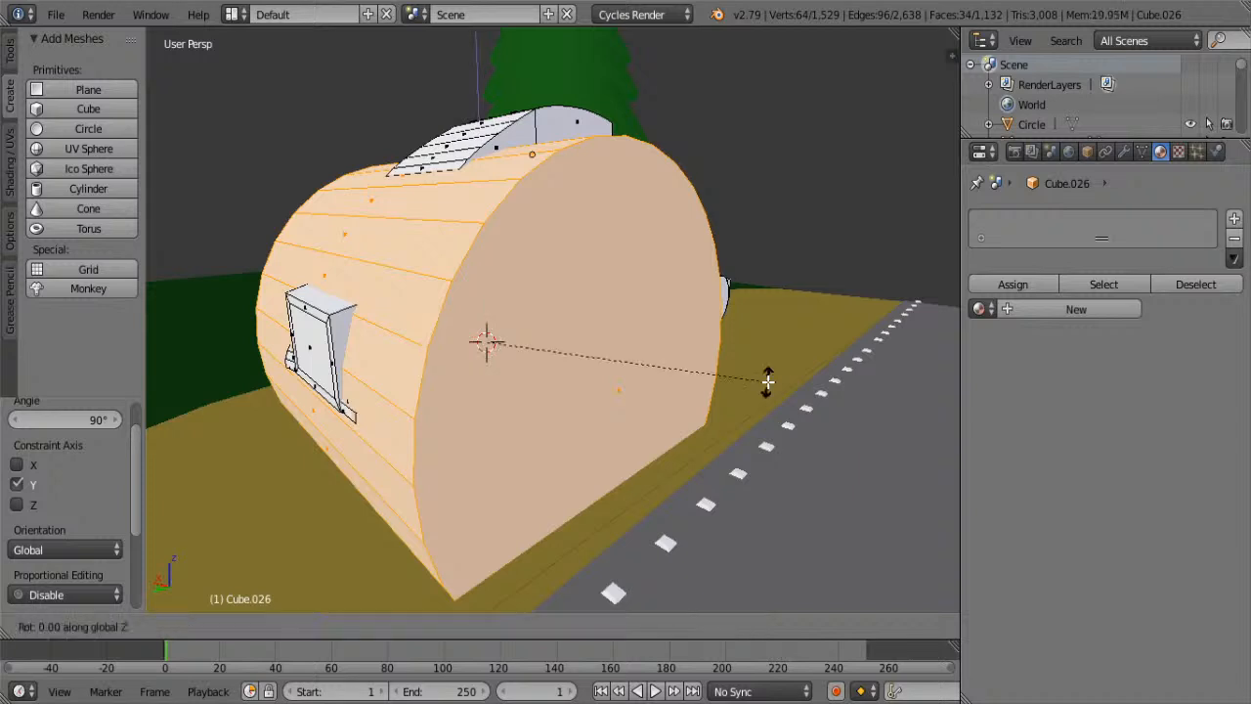
pyautogui.write('90')
pyautogui.press('Return')
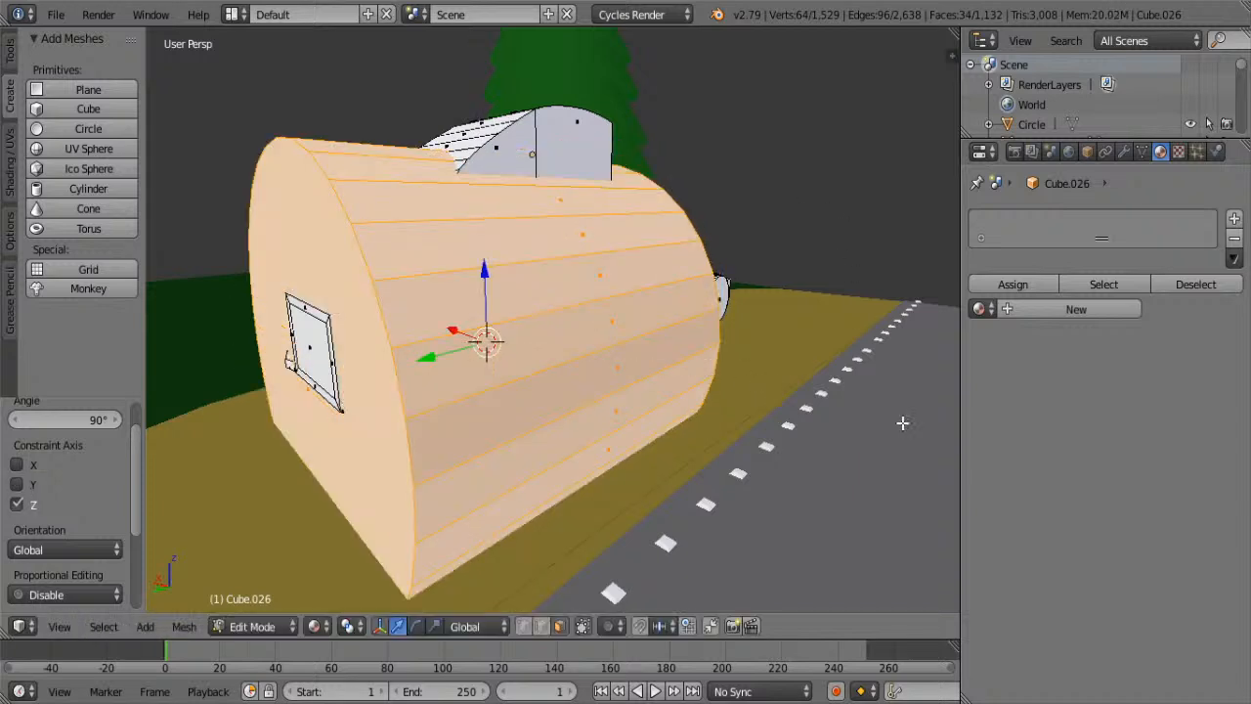
# - Shrink the cylinder uniformly by about 0.325 and again by about 0.270, moving it along X out to the road side of the cab
pyautogui.press('s')
pyautogui.click(636, 349)
pyautogui.moveTo(636, 350); pyautogui.dragTo(365, 330, button='middle')
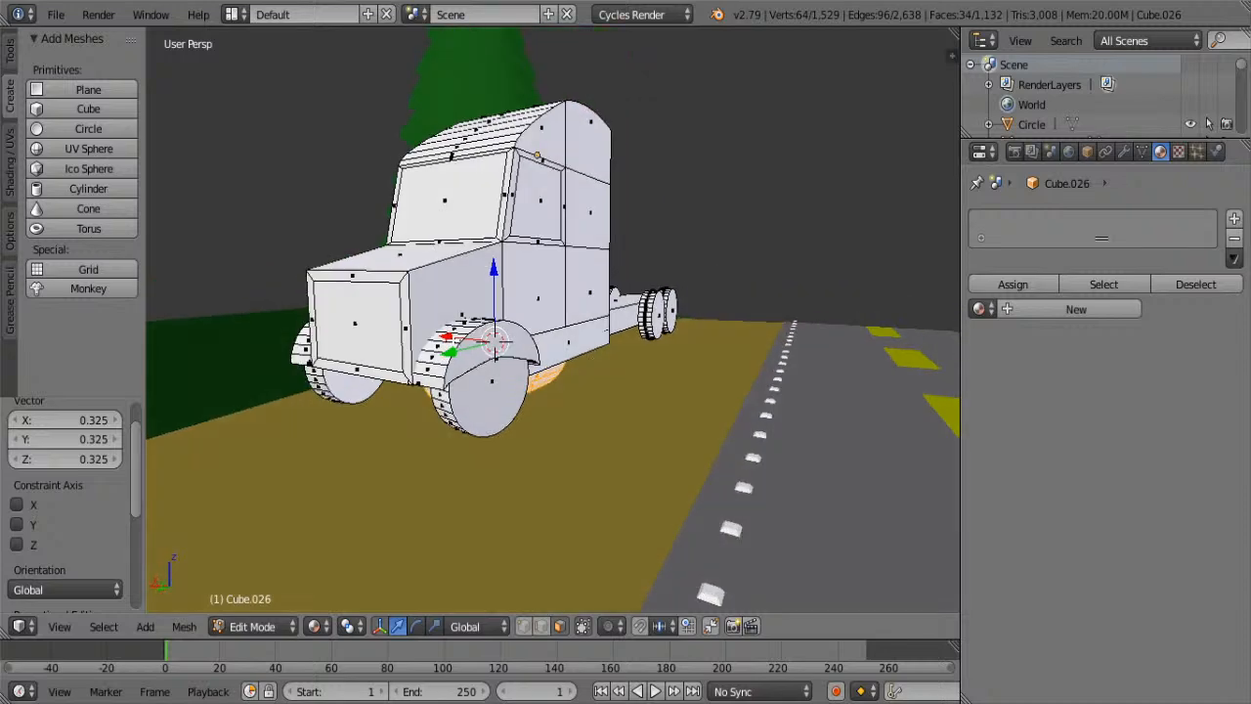
pyautogui.press('g')
pyautogui.press('x')
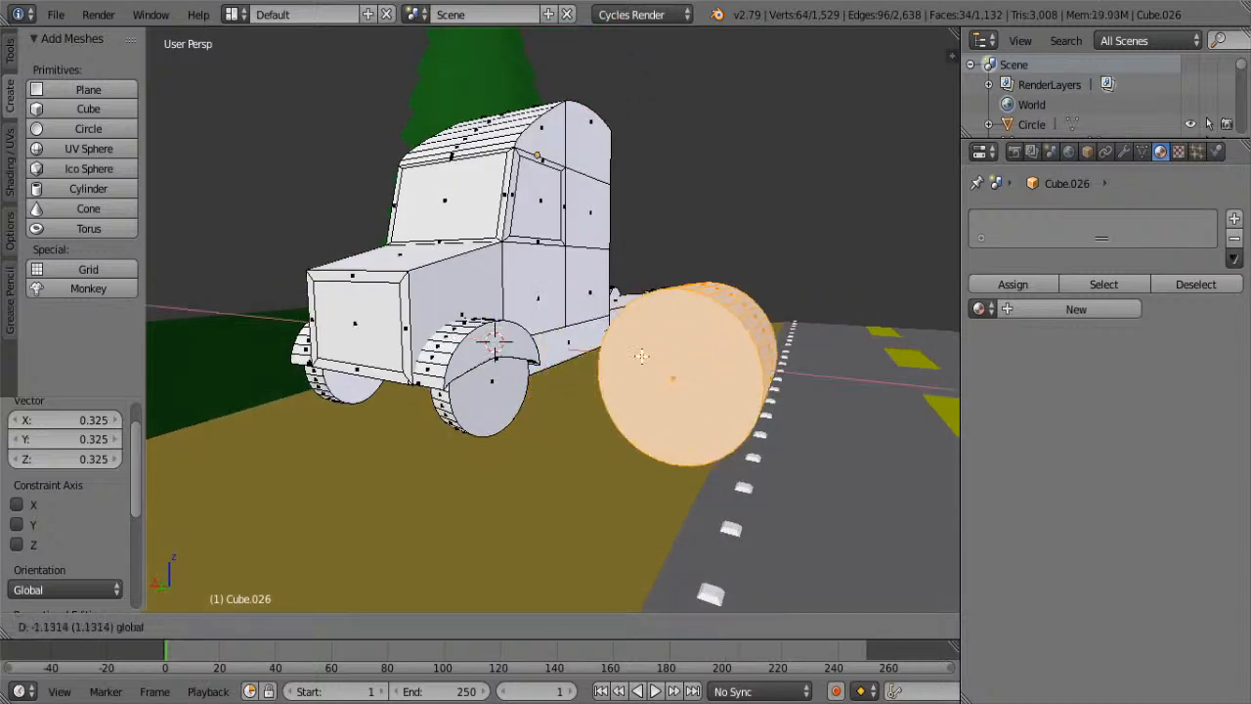
pyautogui.click(786, 362)
pyautogui.press('s')
pyautogui.click(715, 359)
pyautogui.moveTo(715, 359); pyautogui.dragTo(562, 390, button='middle')
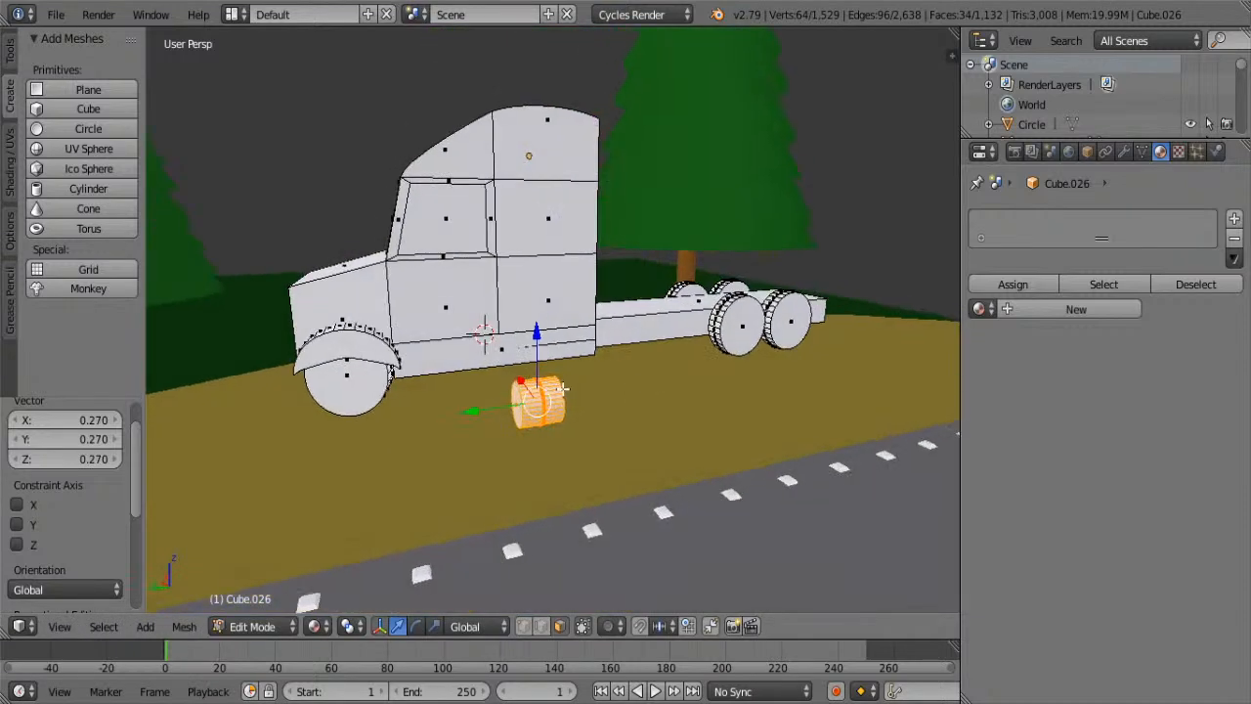
# - Raise the cylinder about 0.142 along Z and move it backward about 0.085 along Y beside the cab's lower edge
pyautogui.press('g')
pyautogui.press('x')
pyautogui.click(515, 336)
pyautogui.press('g')
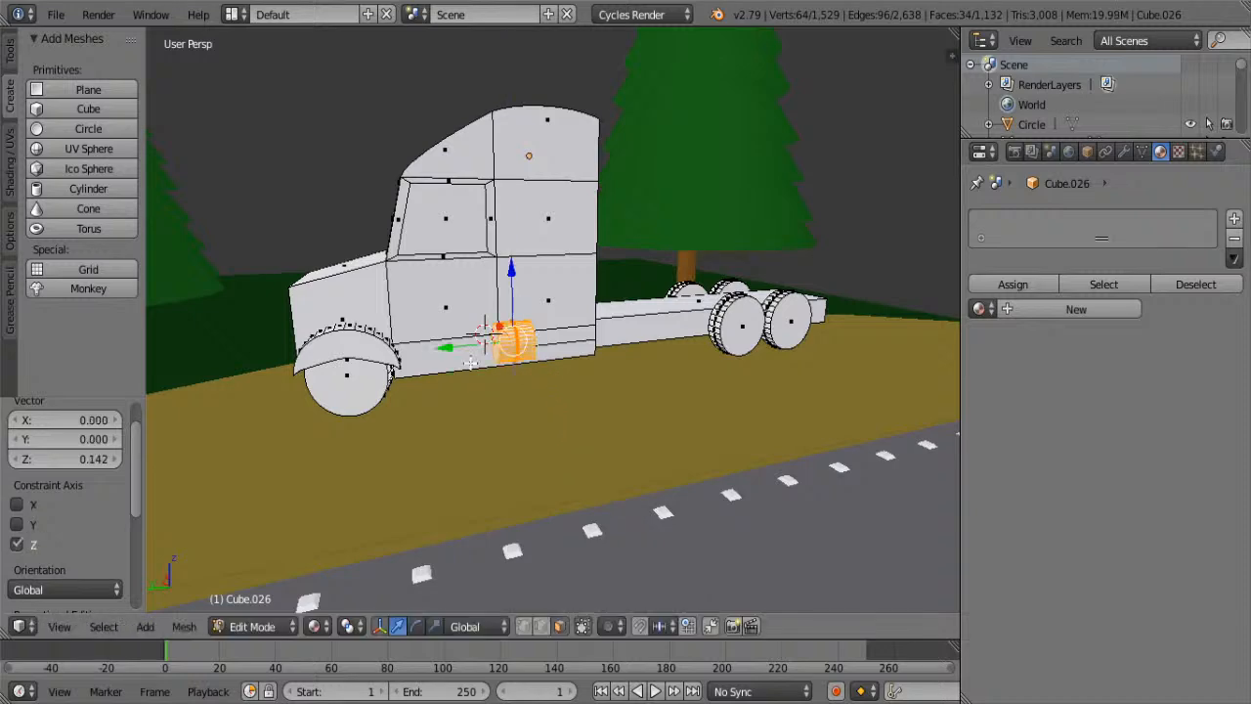
pyautogui.press('y')
pyautogui.click(525, 335)
# - Move the cylinder about 0.224 along X so it sits partly sunk into the side of the cab
pyautogui.scroll(5, 522, 323)
pyautogui.moveTo(523, 315); pyautogui.dragTo(485, 291, button='middle')
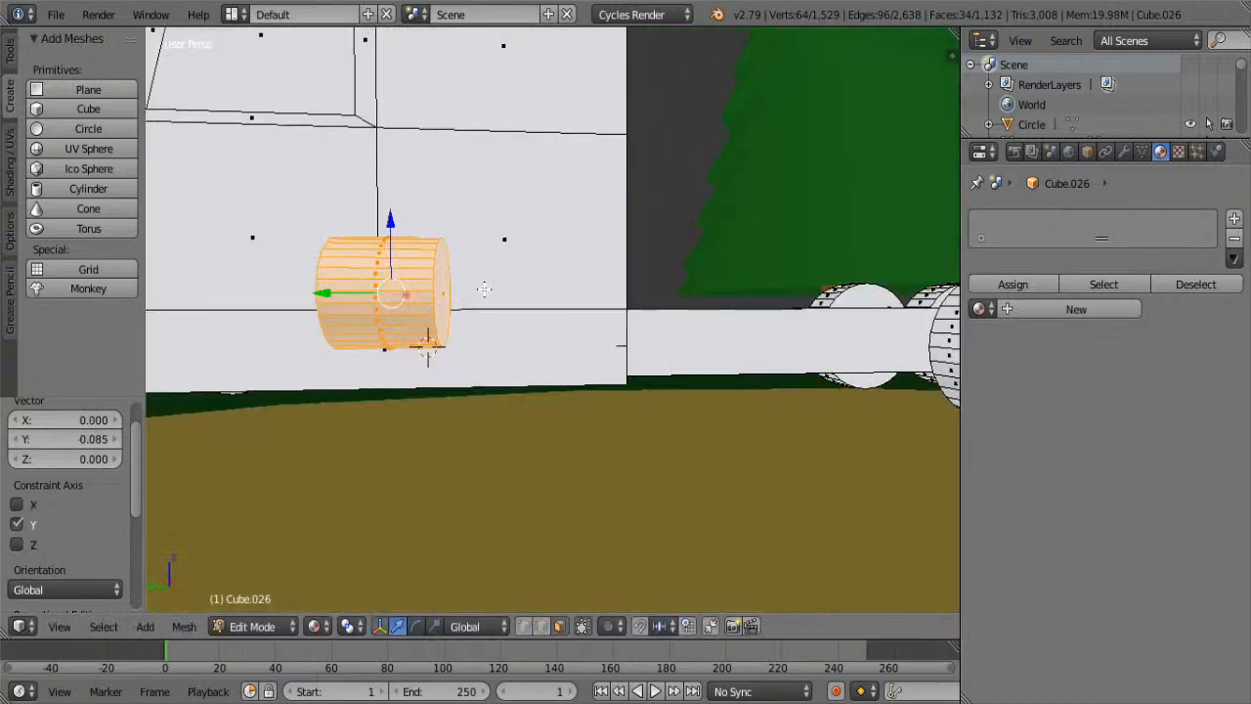
pyautogui.scroll(2, 485, 291)
pyautogui.moveTo(373, 259); pyautogui.dragTo(479, 259, button='middle')
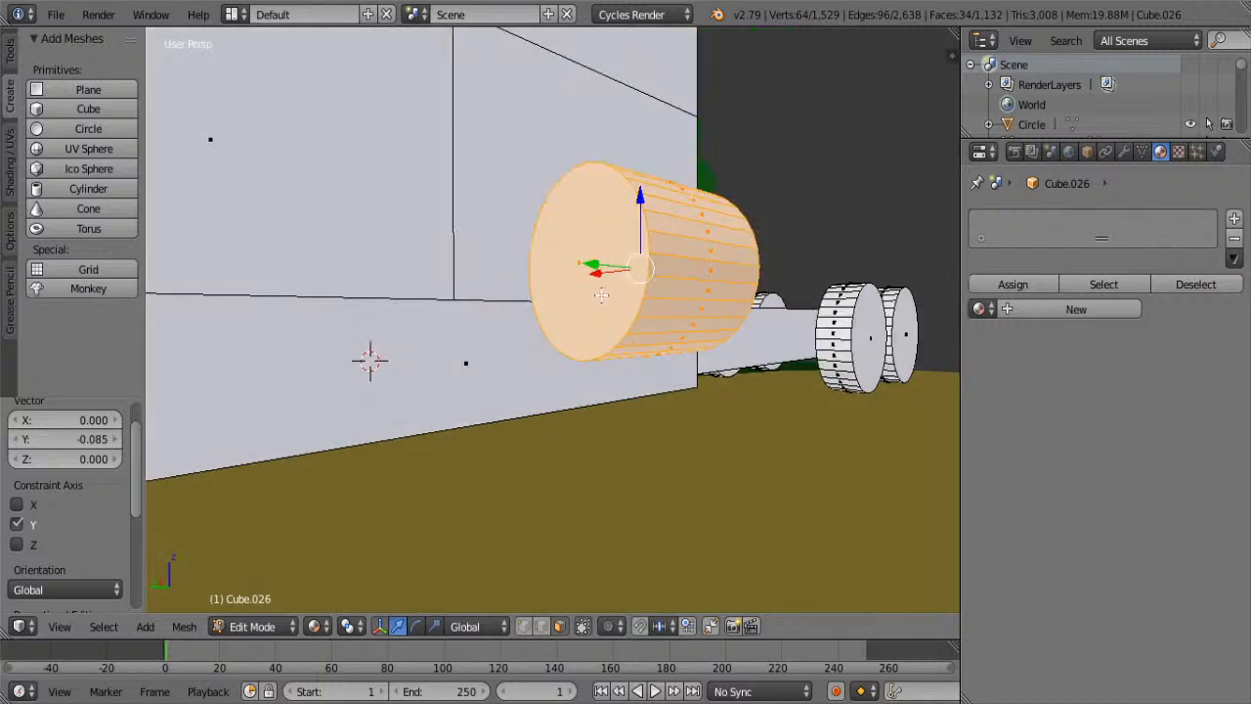
pyautogui.moveTo(630, 271); pyautogui.dragTo(762, 361, button='middle')
pyautogui.moveTo(774, 356); pyautogui.dragTo(617, 314)
pyautogui.moveTo(743, 318); pyautogui.dragTo(546, 335, button='middle')
# - Enlarge the cylinder uniformly by about 1.680 and move it backward along Y by about 0.093 and another 0.105
pyautogui.press('s')
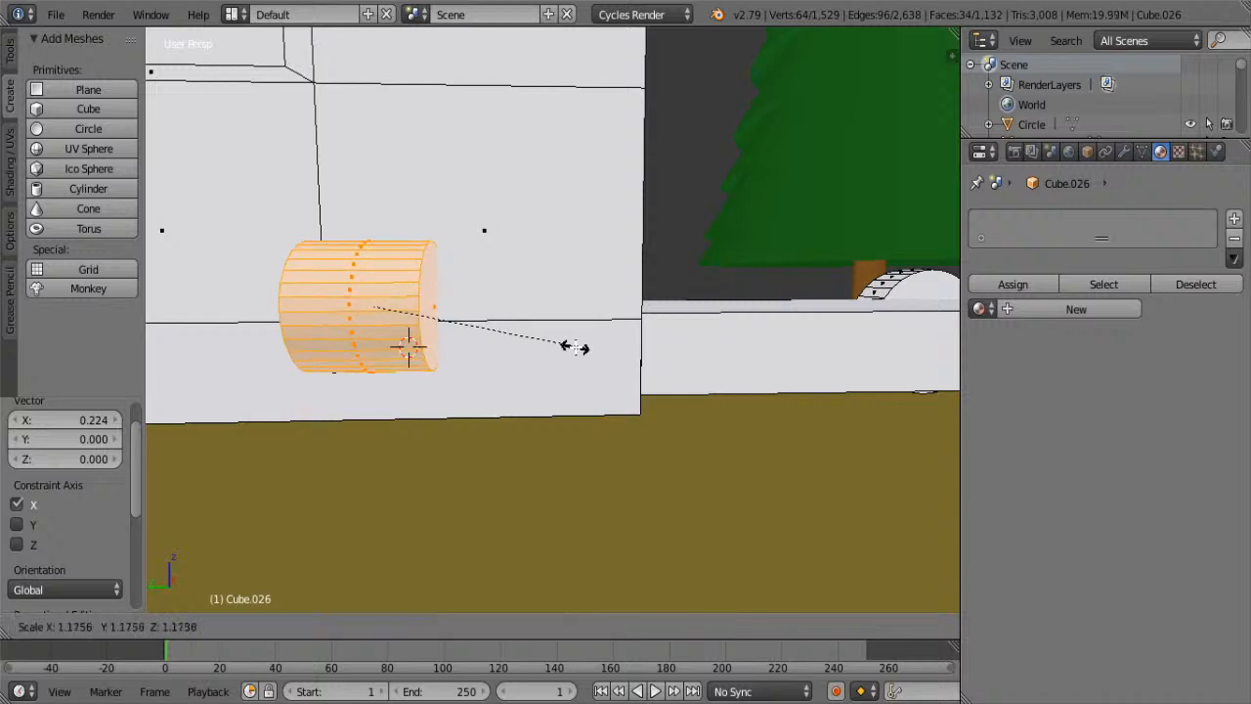
pyautogui.click(659, 369)
pyautogui.press('g')
pyautogui.press('y')
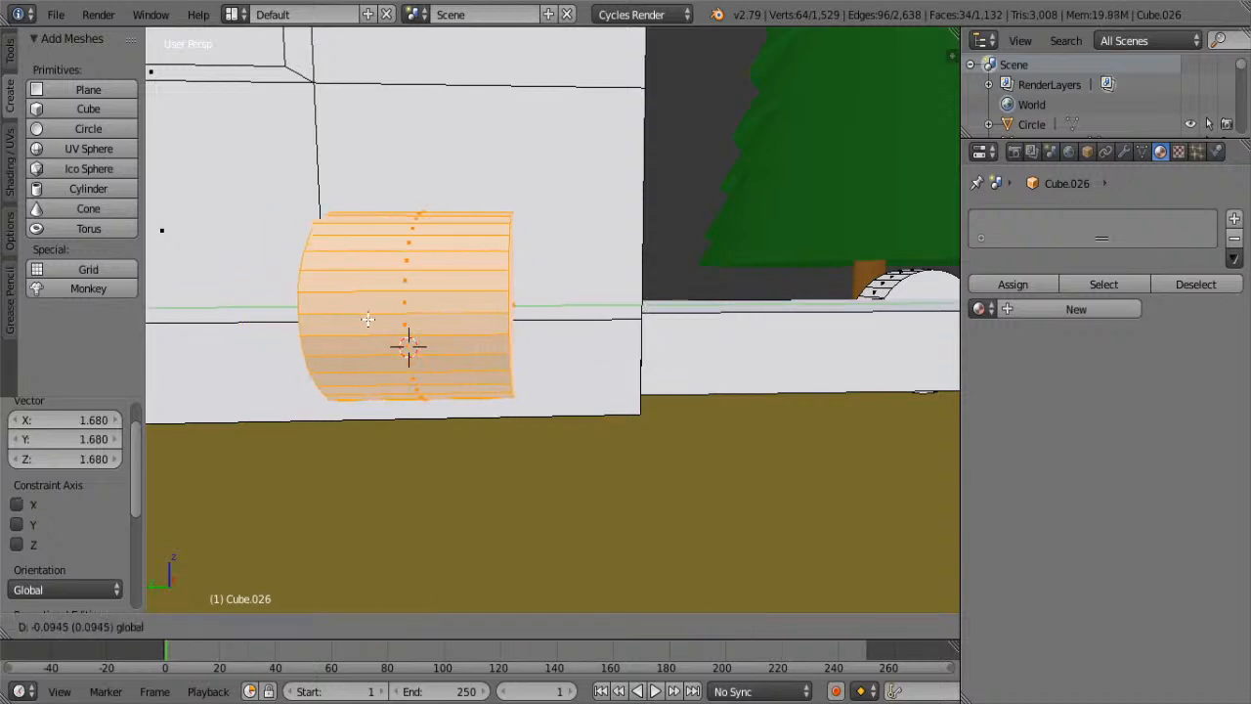
pyautogui.click(363, 319)
pyautogui.press('g')
pyautogui.press('y')
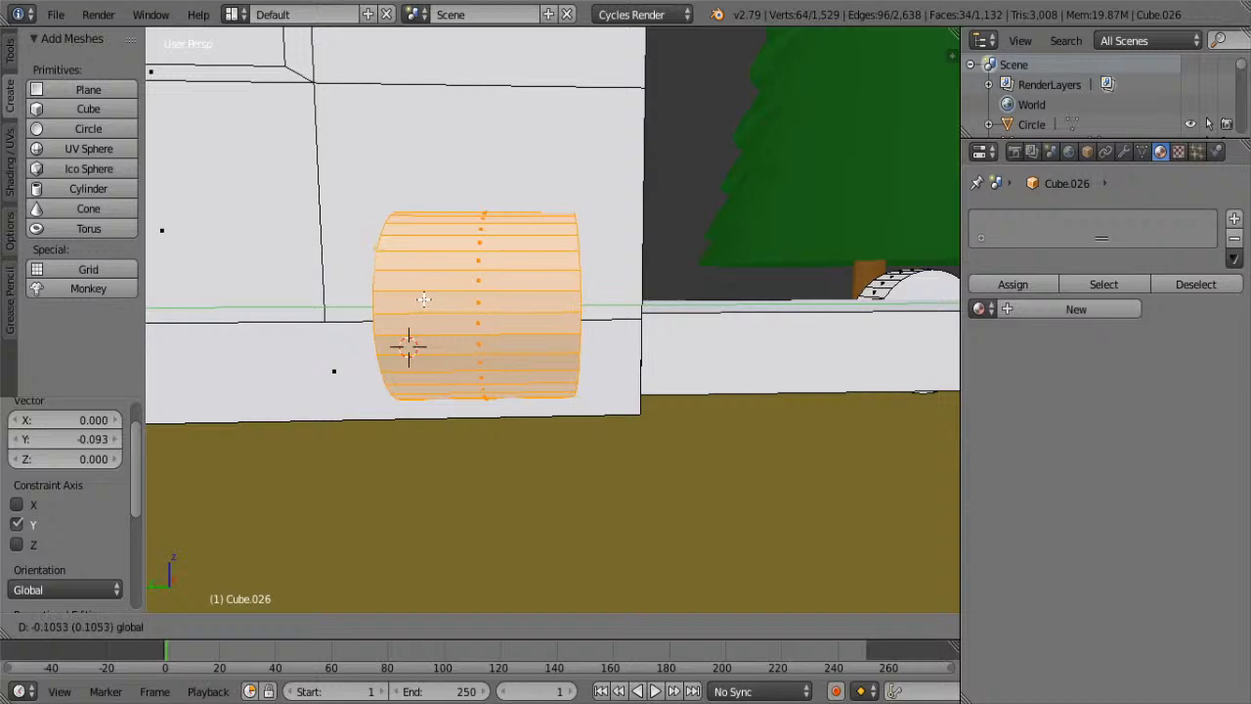
pyautogui.click(424, 300)
# - Stretch the cylinder by about 1.653 along Y and lower it about 0.052 along Z to form the side tank
pyautogui.press('s')
pyautogui.press('z')
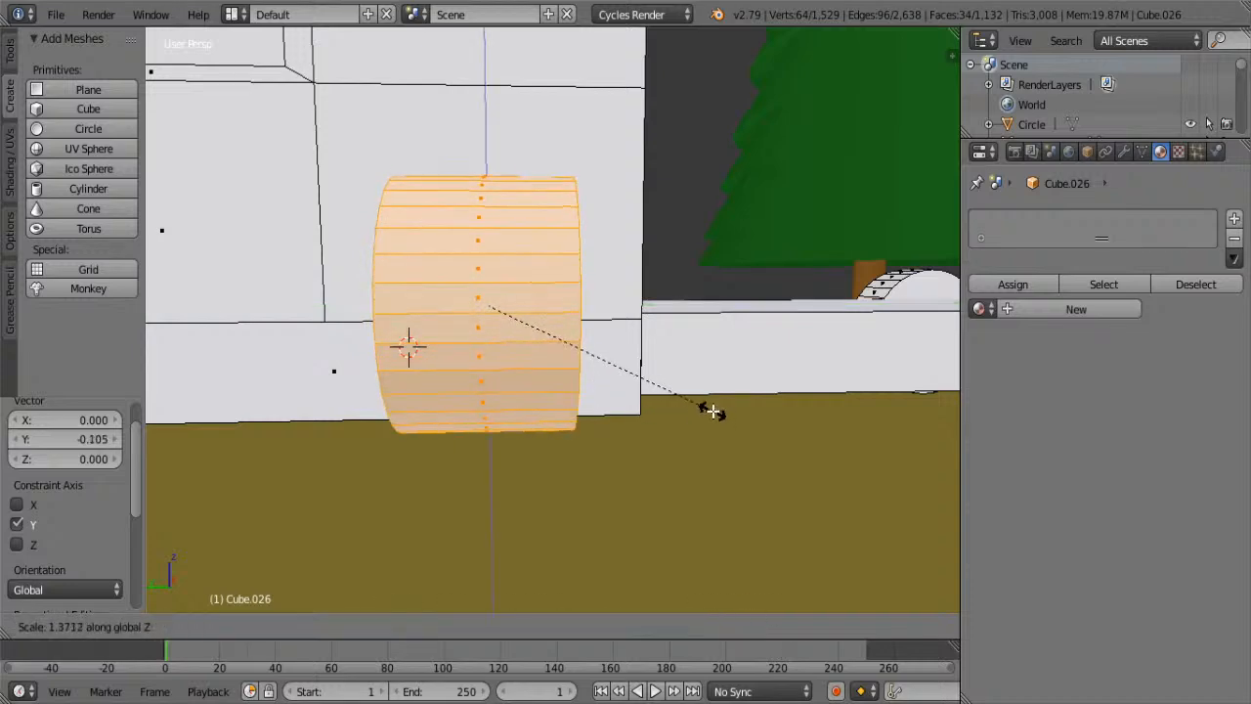
pyautogui.press('y')
pyautogui.click(758, 423)
pyautogui.moveTo(759, 424); pyautogui.dragTo(594, 363, button='middle')
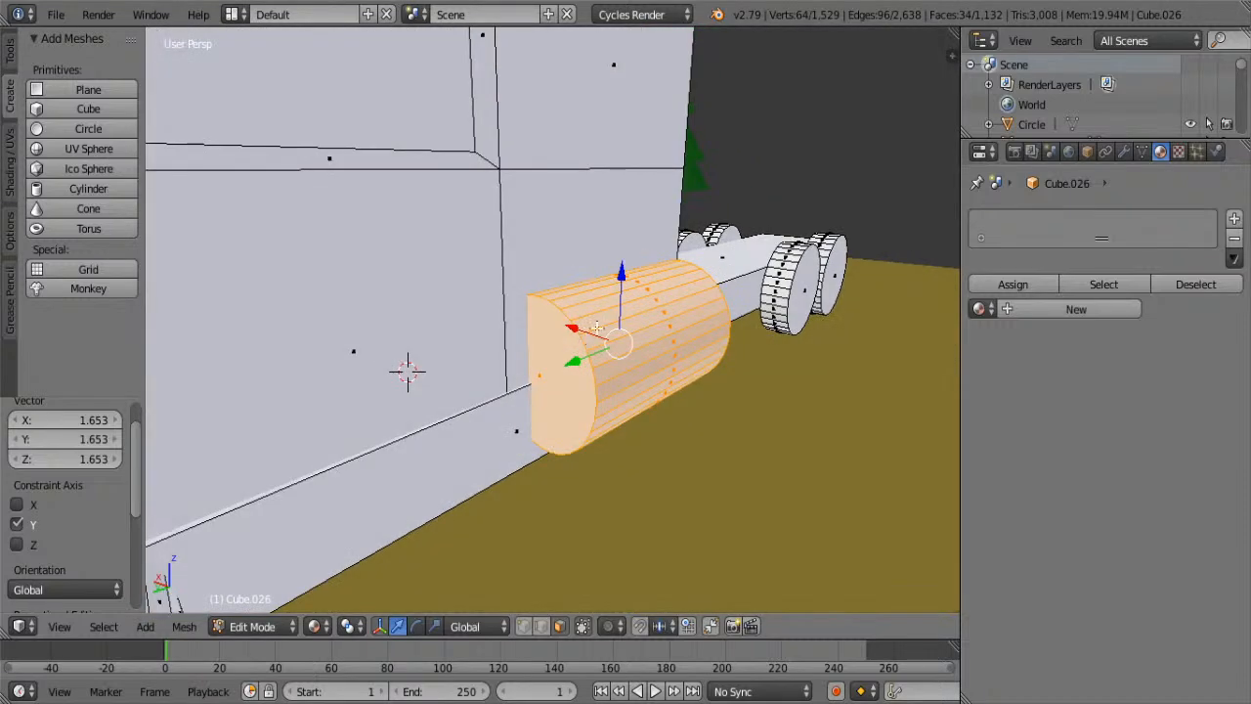
pyautogui.moveTo(622, 293); pyautogui.dragTo(623, 314)
pyautogui.click(622, 328)
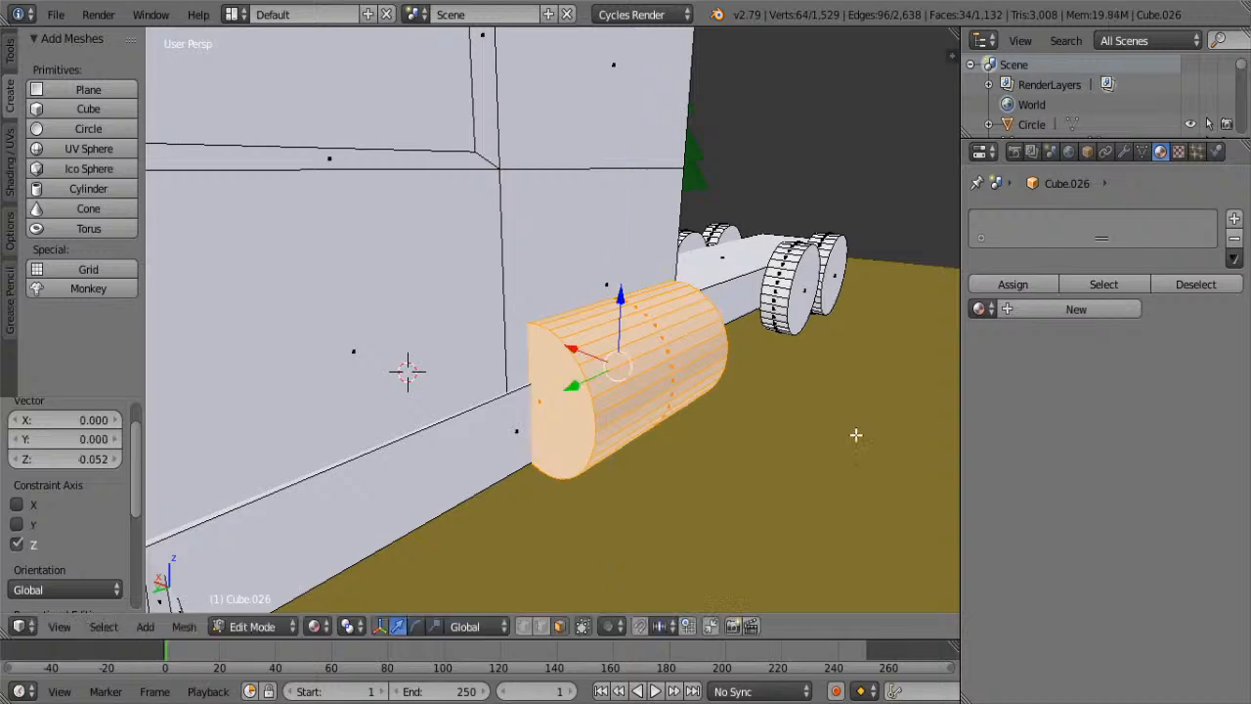
# - Duplicate the side tank and move the copy about 1.043 along X to the opposite side of the cab
pyautogui.moveTo(622, 327); pyautogui.dragTo(762, 466, button='middle')
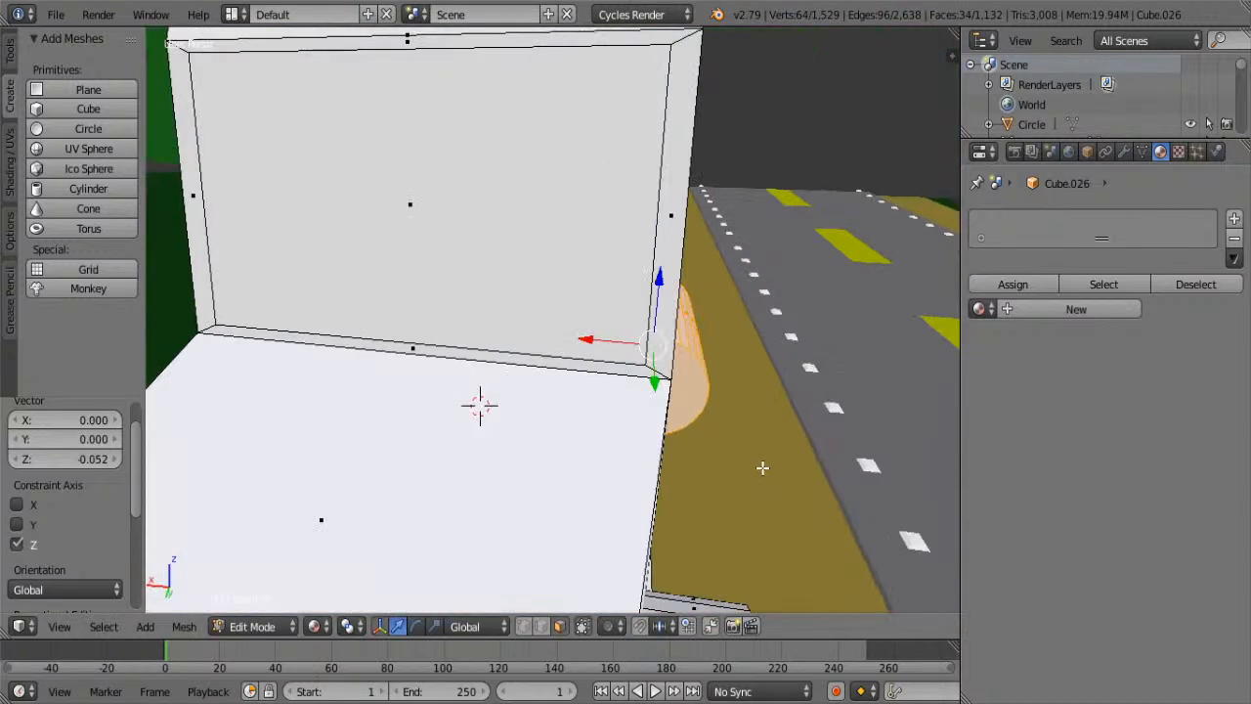
pyautogui.hotkey('shift', 'd')
pyautogui.click(762, 467)
pyautogui.moveTo(587, 339); pyautogui.dragTo(283, 311)
pyautogui.scroll(-3, 283, 311)
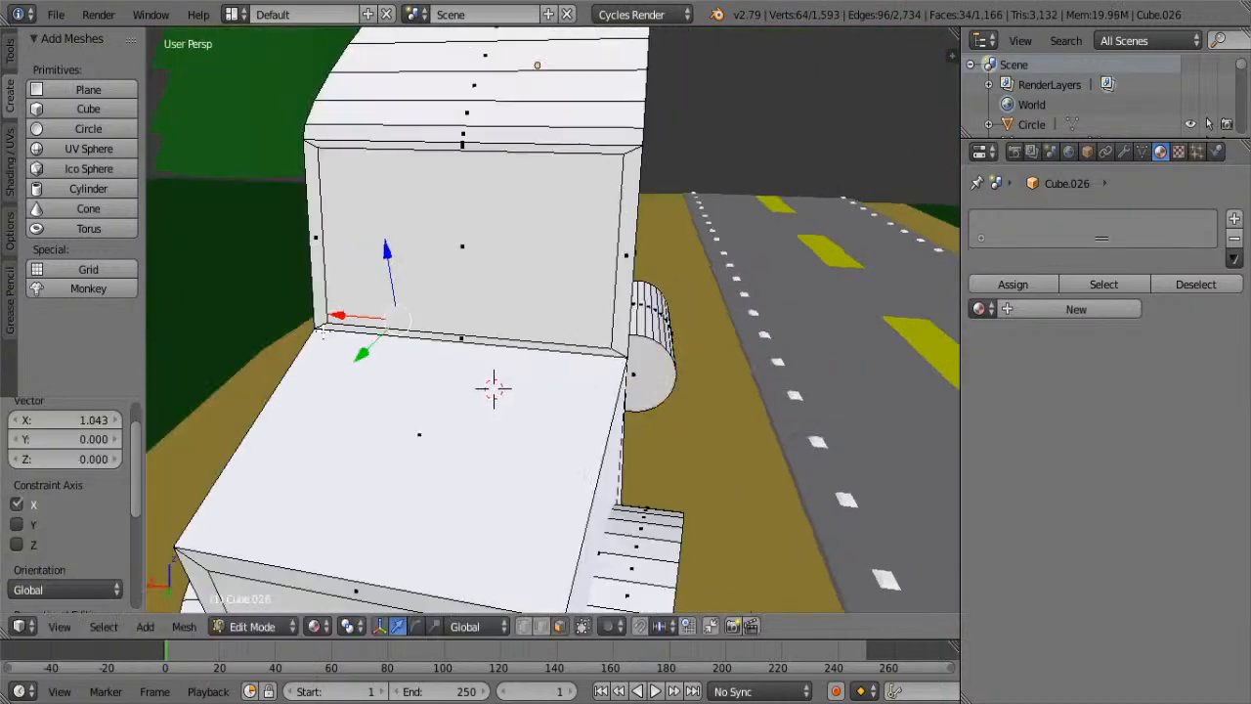
pyautogui.keyDown('shift'); pyautogui.moveTo(293, 311); pyautogui.dragTo(555, 346, button='middle'); pyautogui.keyUp('shift')
# - Fine-tune the duplicate tank along X, ending with a shift of about -0.048, so it protrudes like the original, and leave mesh editing
pyautogui.moveTo(512, 381); pyautogui.dragTo(574, 388)
pyautogui.moveTo(772, 430); pyautogui.dragTo(567, 406, button='middle')
pyautogui.scroll(-2, 523, 414)
pyautogui.scroll(3, 714, 424)
pyautogui.moveTo(568, 405); pyautogui.dragTo(574, 404)
pyautogui.scroll(-2, 706, 408)
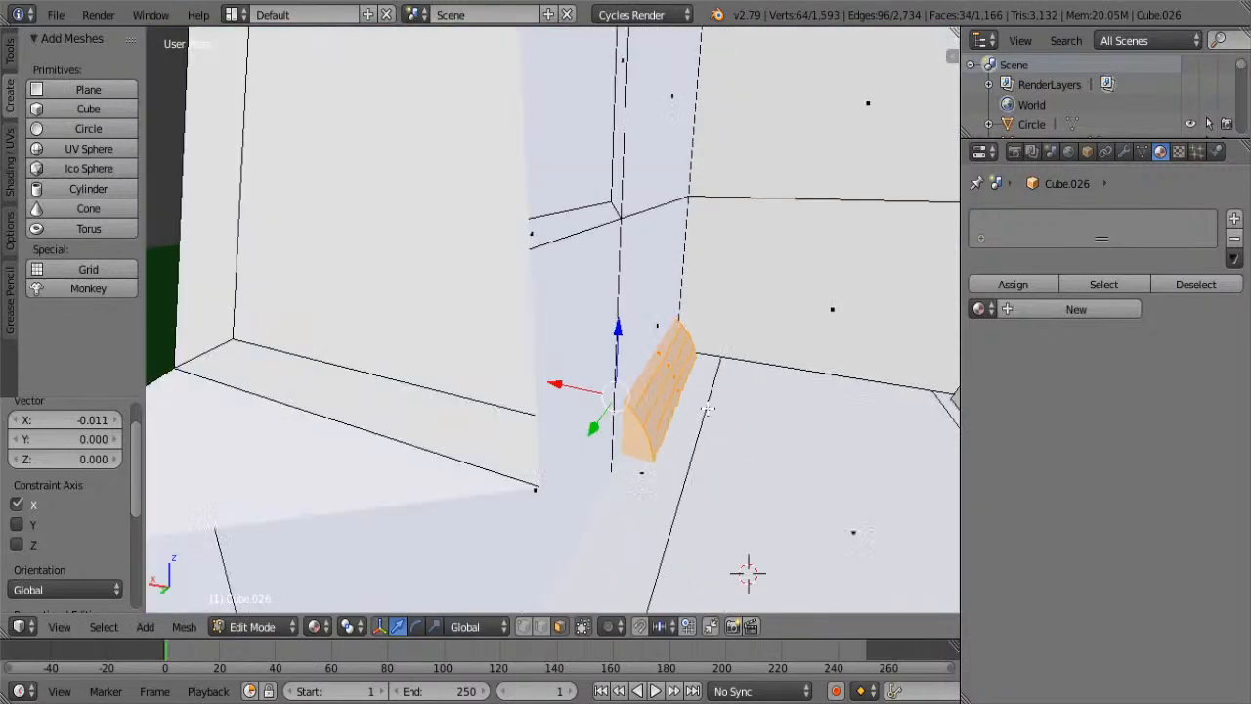
pyautogui.keyDown('shift'); pyautogui.moveTo(789, 422); pyautogui.dragTo(703, 394, button='middle'); pyautogui.keyUp('shift')
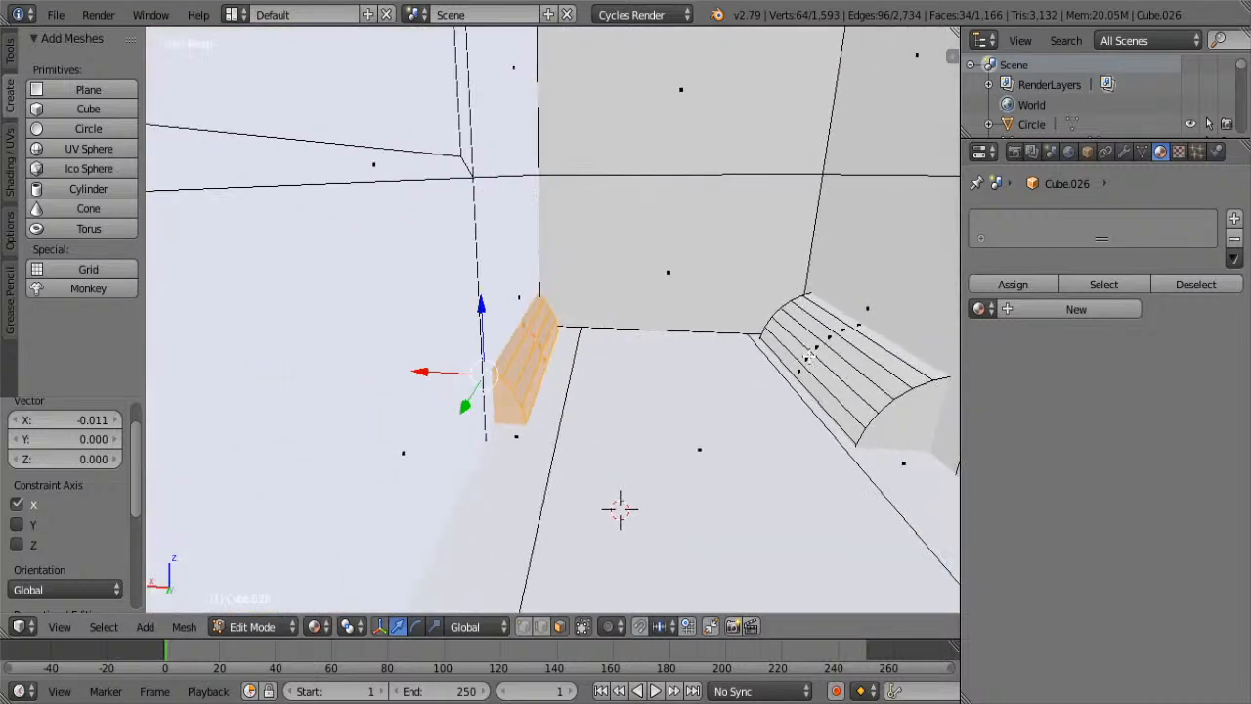
pyautogui.press('g')
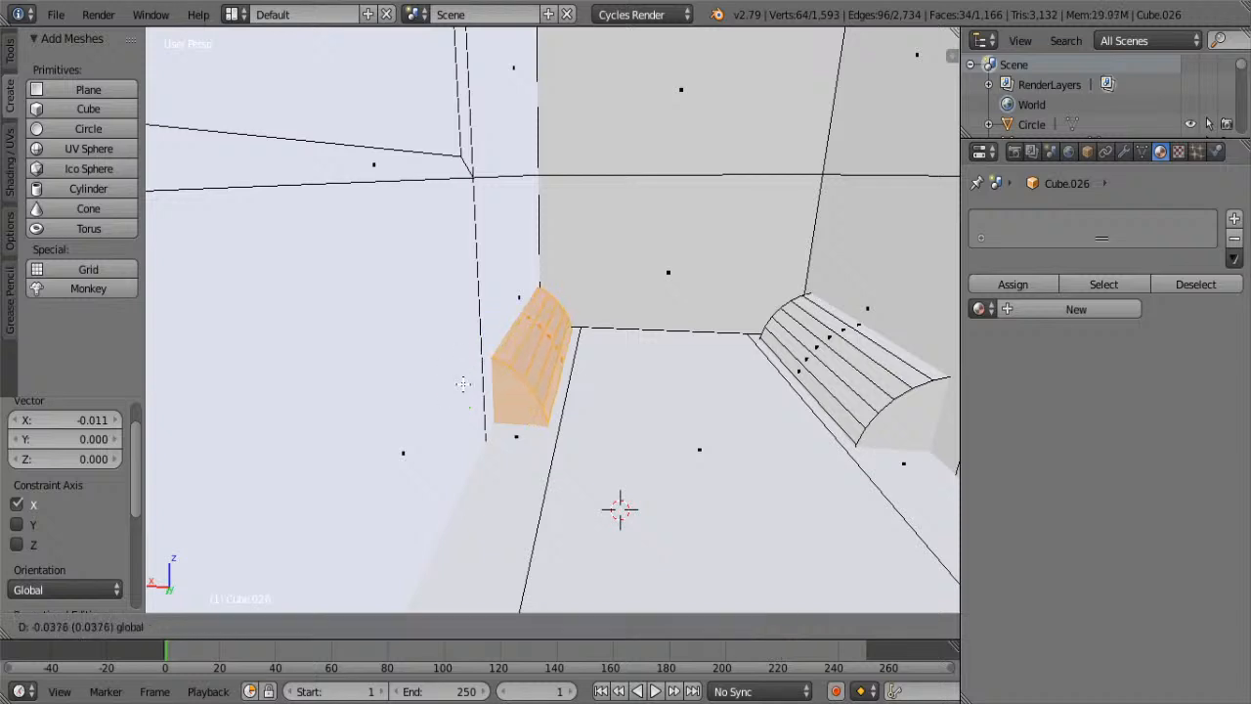
pyautogui.click(465, 384)
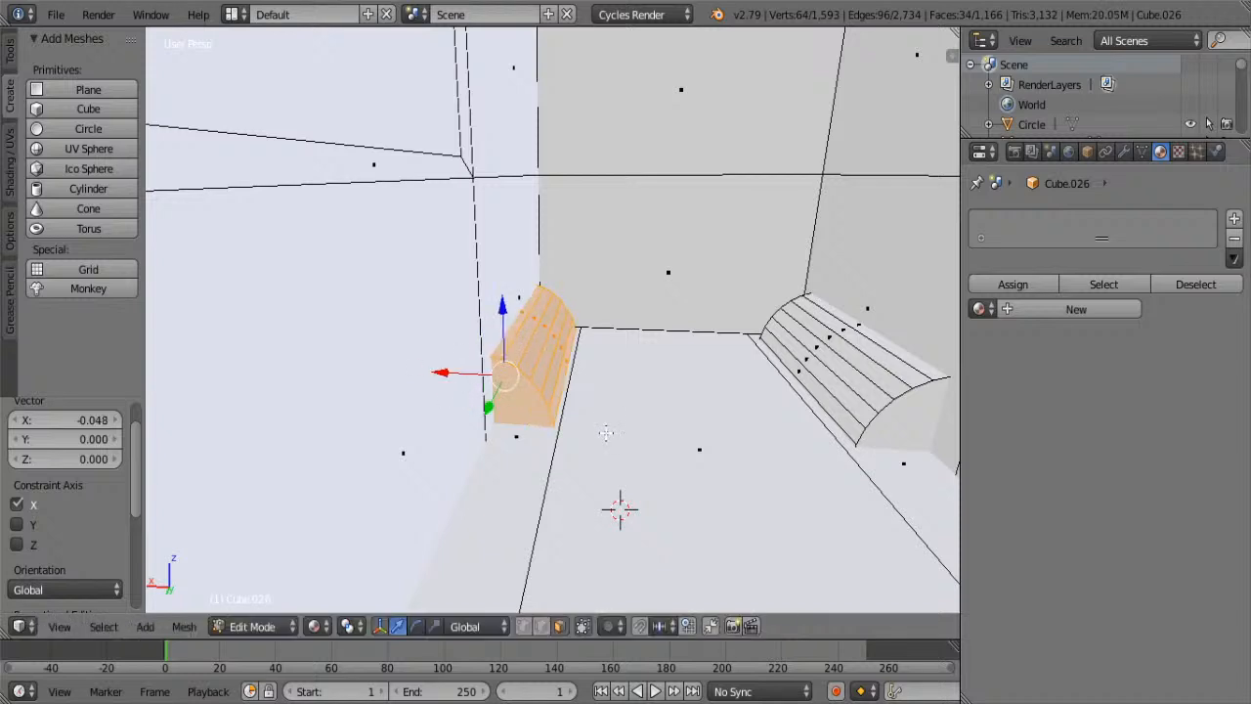
pyautogui.press('Tab')
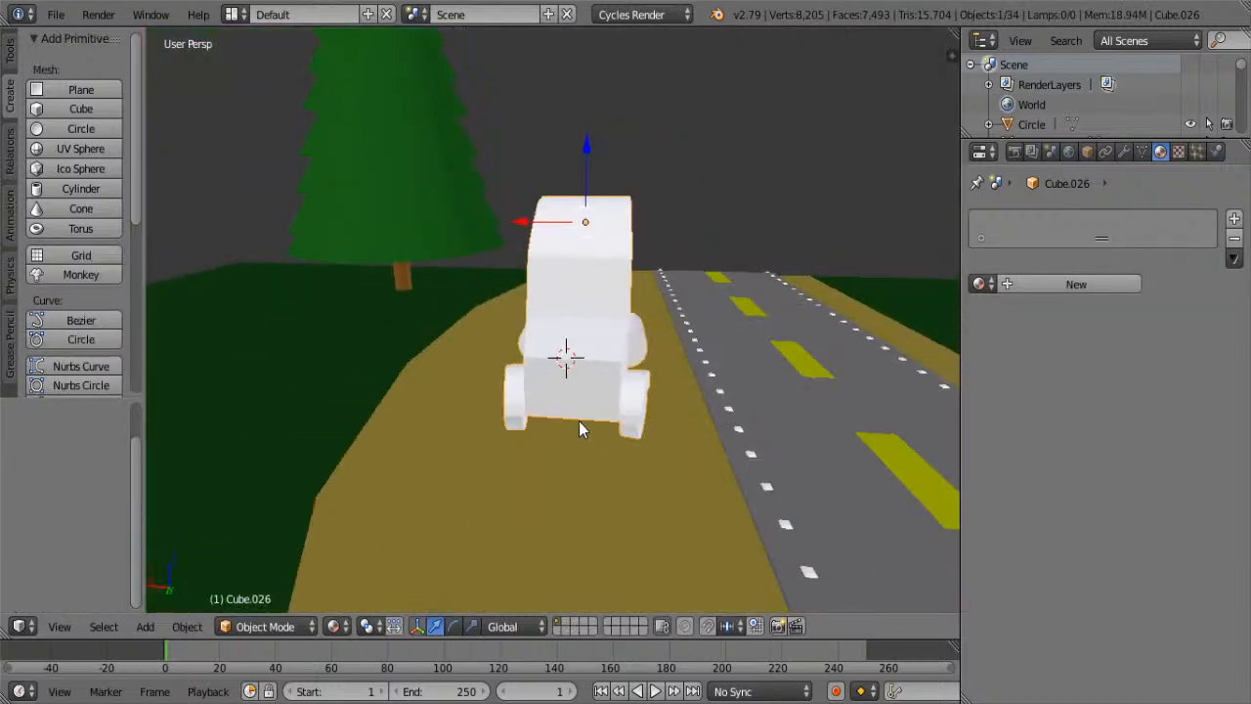
pyautogui.moveTo(578, 420); pyautogui.dragTo(418, 420, button='middle')
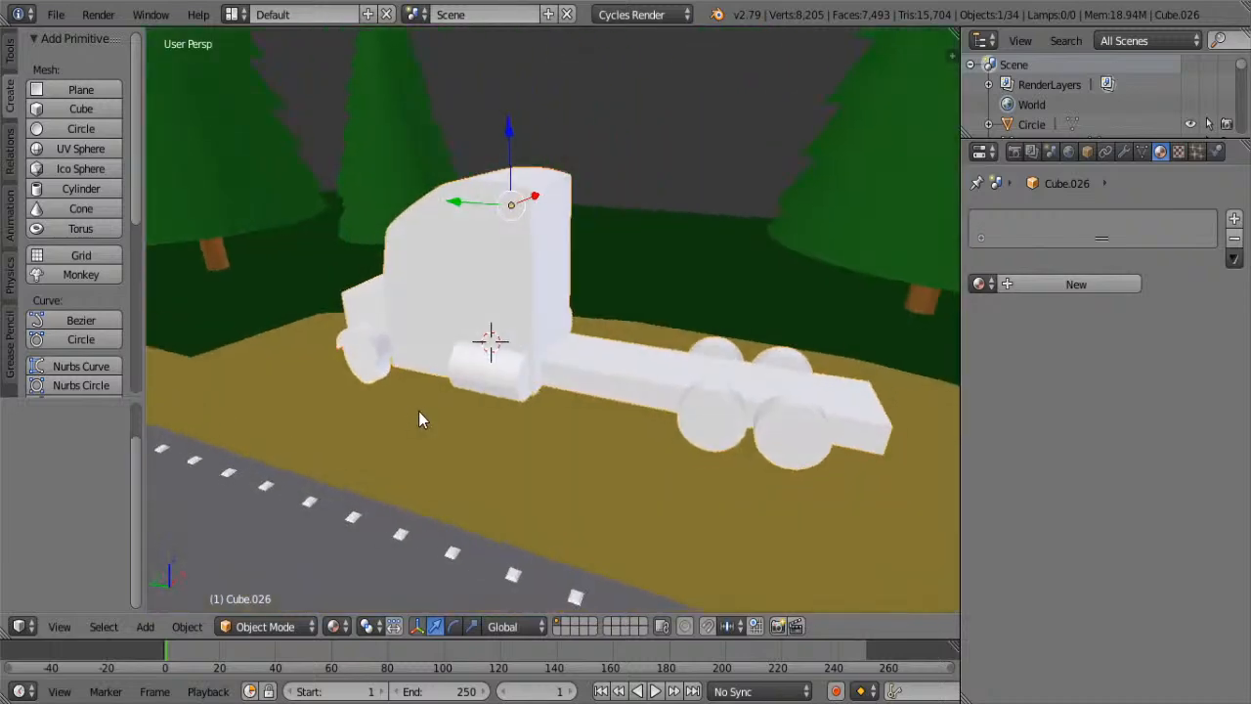
# - Reopen the truck mesh for editing and select the rear end face of the frame
pyautogui.press('Tab')
pyautogui.rightClick(706, 412)
pyautogui.moveTo(724, 408); pyautogui.dragTo(590, 390, button='middle')
pyautogui.rightClick(682, 521)
# - Try moving the frame's rear face about 0.278 along Y toward the cab, and undo the change
pyautogui.press('e')
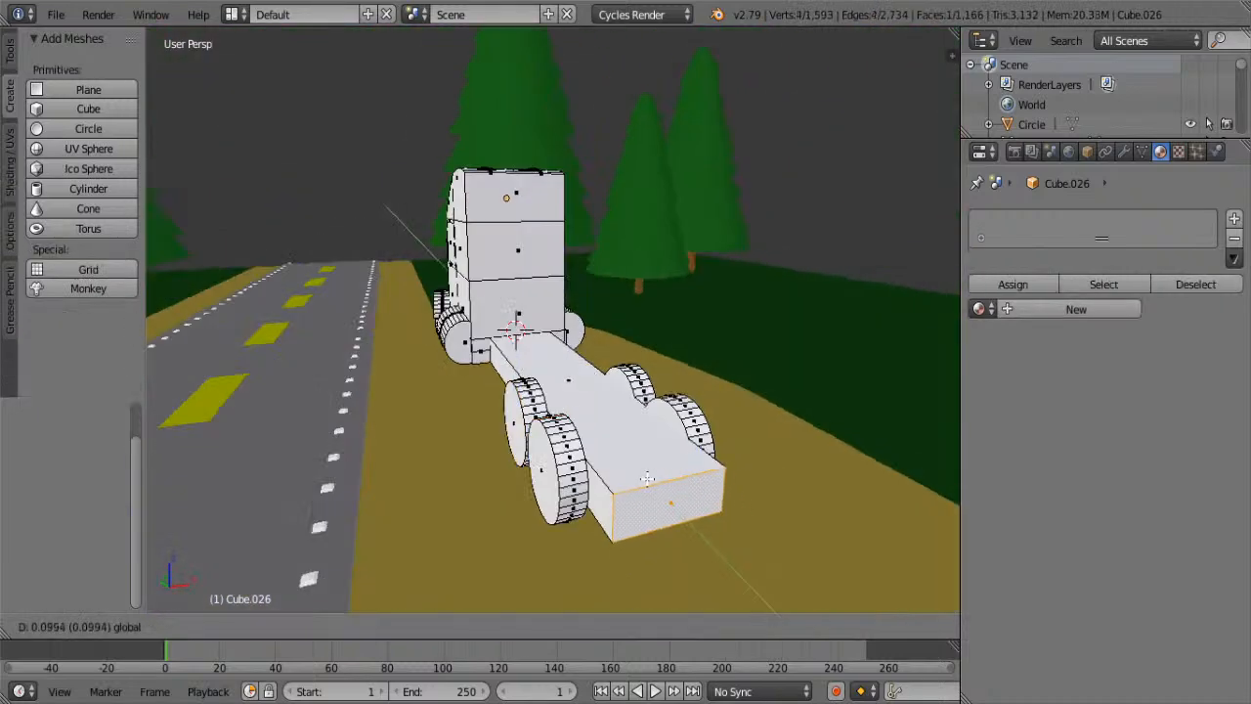
pyautogui.click(571, 486)
pyautogui.press('l')
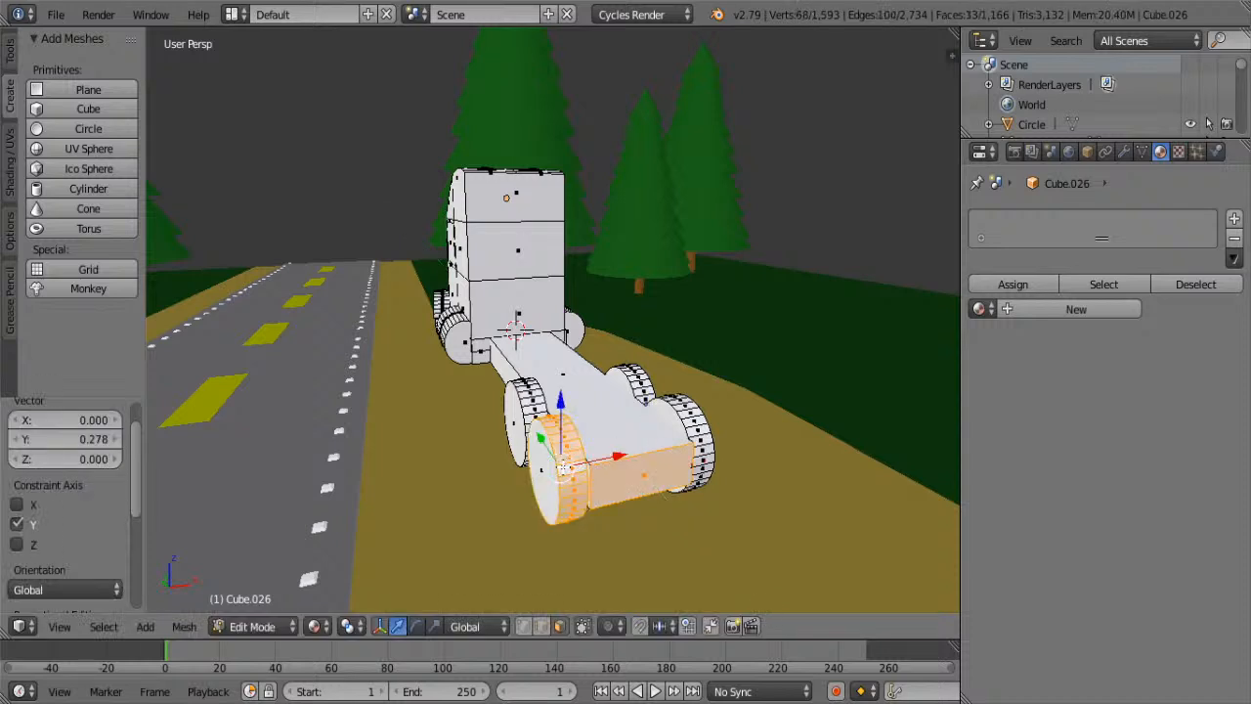
pyautogui.rightClick(563, 467)
pyautogui.hotkey('ctrl', 'z')
pyautogui.hotkey('ctrl', 'z')
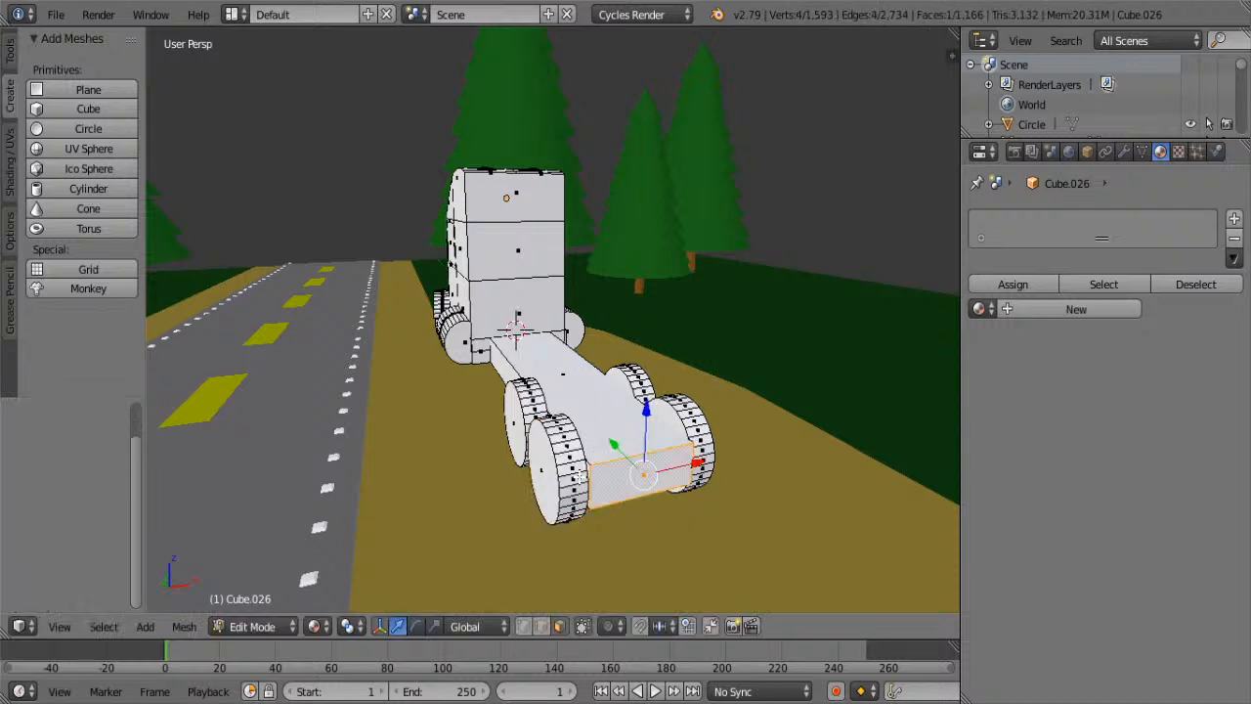
pyautogui.hotkey('ctrl', 'z')
# - Add all four rear wheels to the selection together with the frame's rear end face
pyautogui.keyDown('shift'); pyautogui.rightClick(581, 476); pyautogui.keyUp('shift')
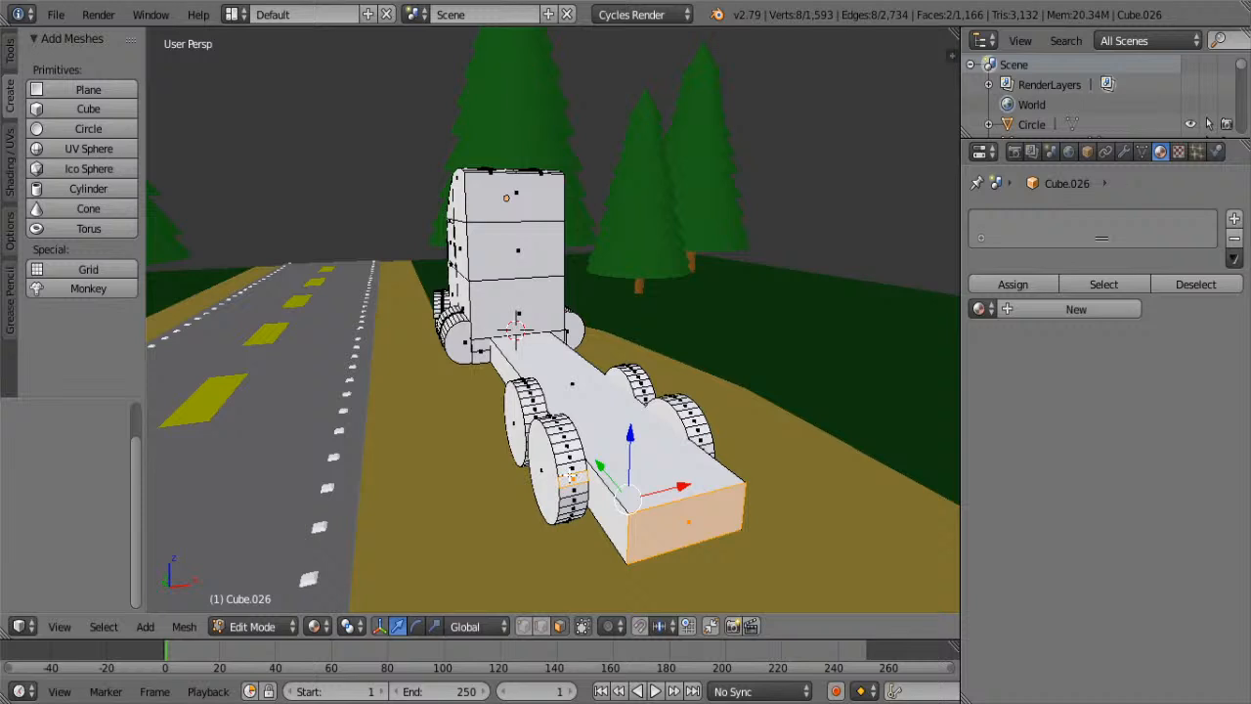
pyautogui.press('l')
pyautogui.press('l')
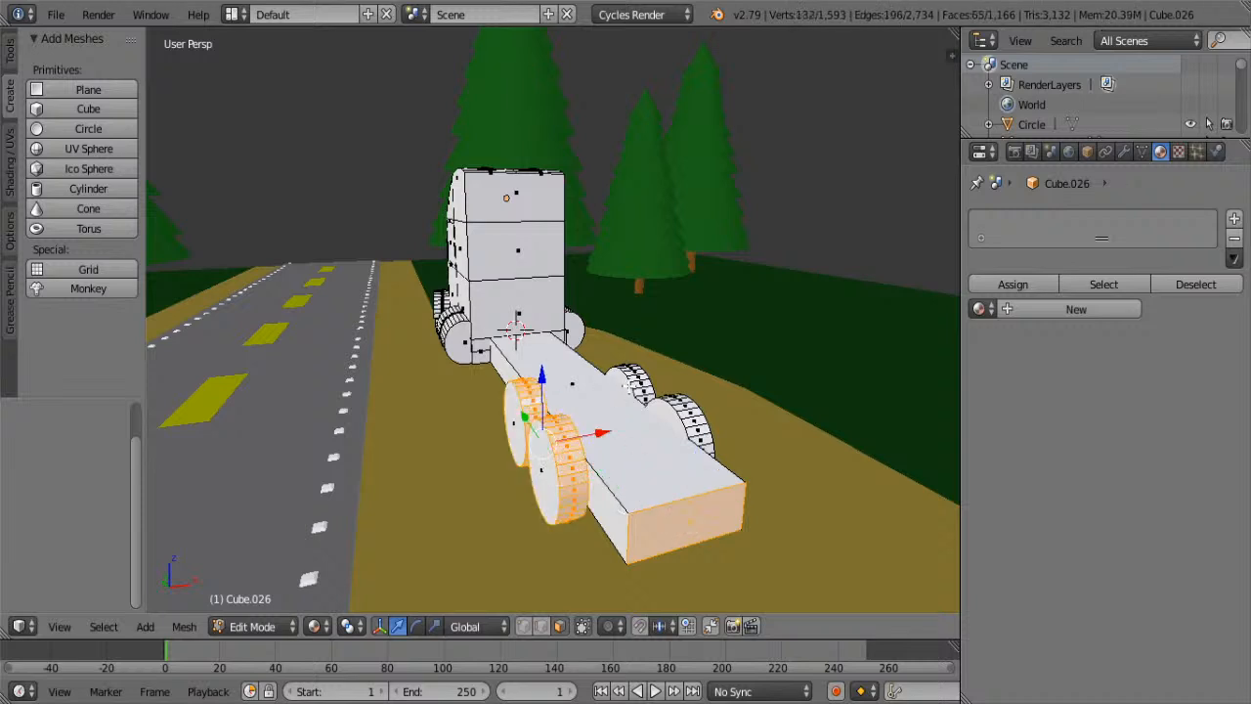
pyautogui.press('l')
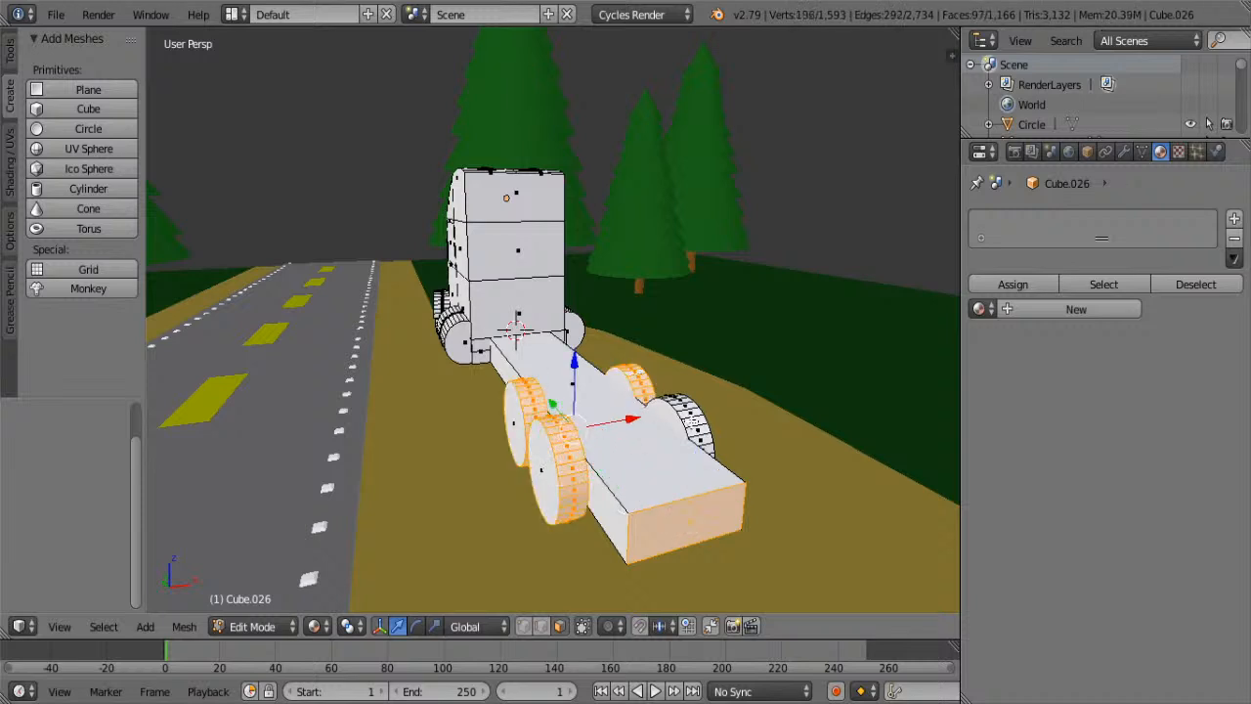
pyautogui.press('l')
pyautogui.scroll(2, 648, 422)
pyautogui.moveTo(648, 422); pyautogui.dragTo(378, 389, button='middle')
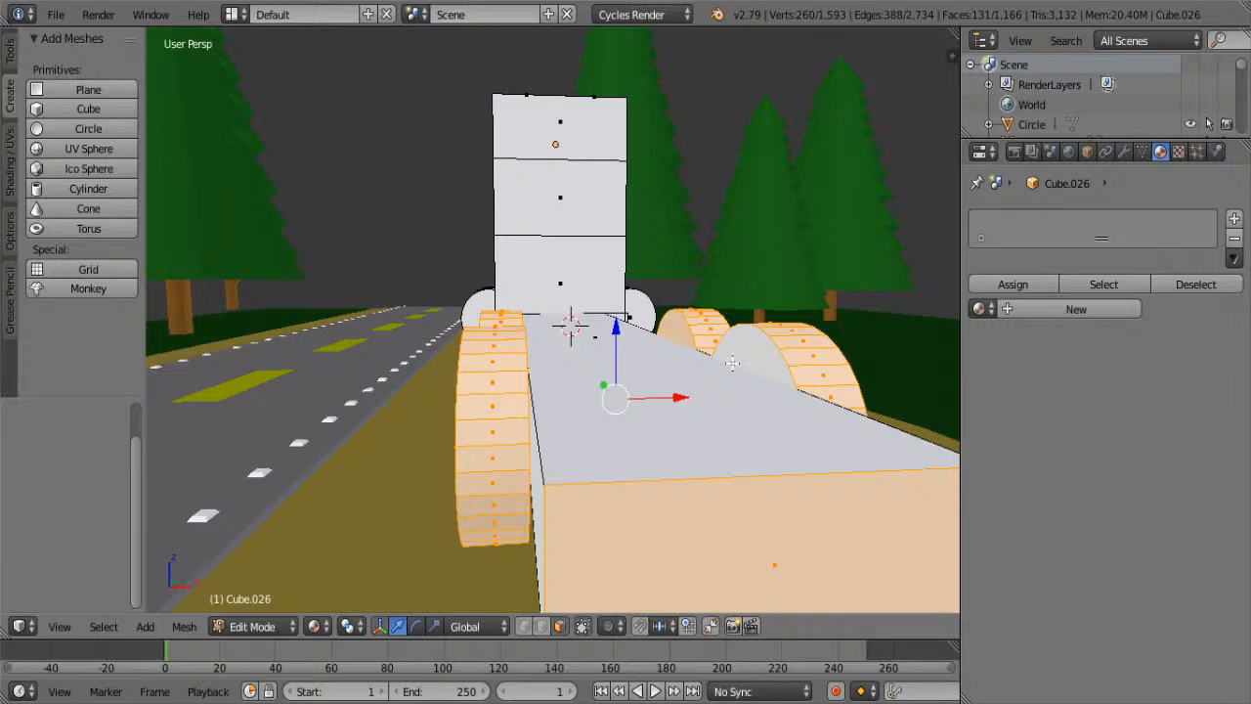
pyautogui.moveTo(742, 361); pyautogui.dragTo(442, 354, button='middle')
pyautogui.scroll(-3, 389, 390)
pyautogui.moveTo(424, 396); pyautogui.dragTo(473, 477, button='middle')
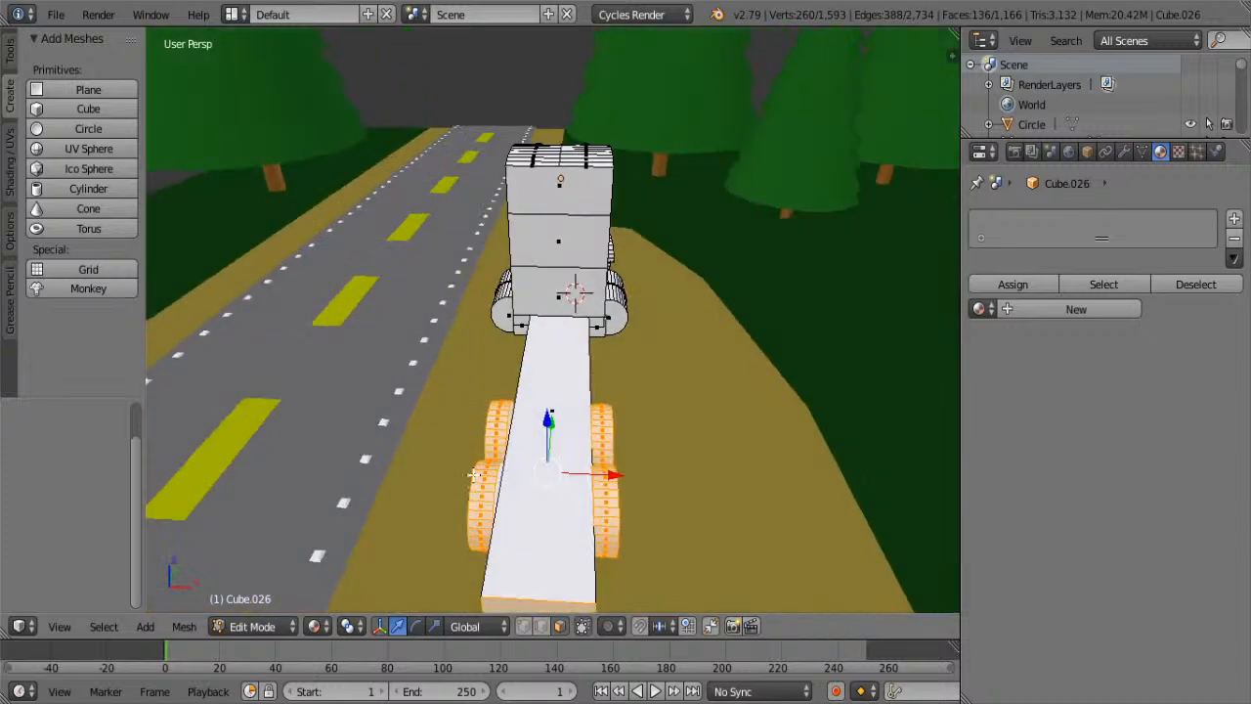
pyautogui.moveTo(548, 426); pyautogui.dragTo(550, 413)
pyautogui.moveTo(550, 412); pyautogui.dragTo(689, 439, button='middle')
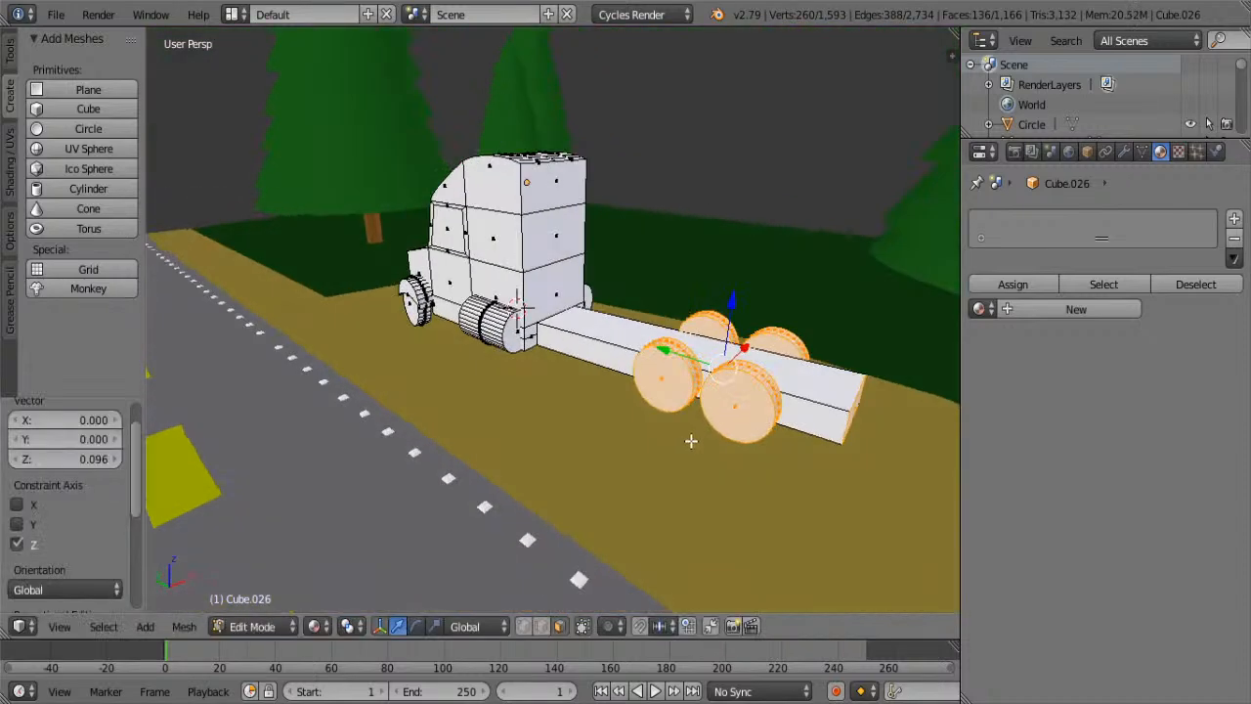
pyautogui.hotkey('ctrl', 'z')
# - Move the rear wheels and frame end about 0.536 along Y toward the cab, and the wheels alone back about 0.166
pyautogui.moveTo(662, 370); pyautogui.dragTo(592, 336)
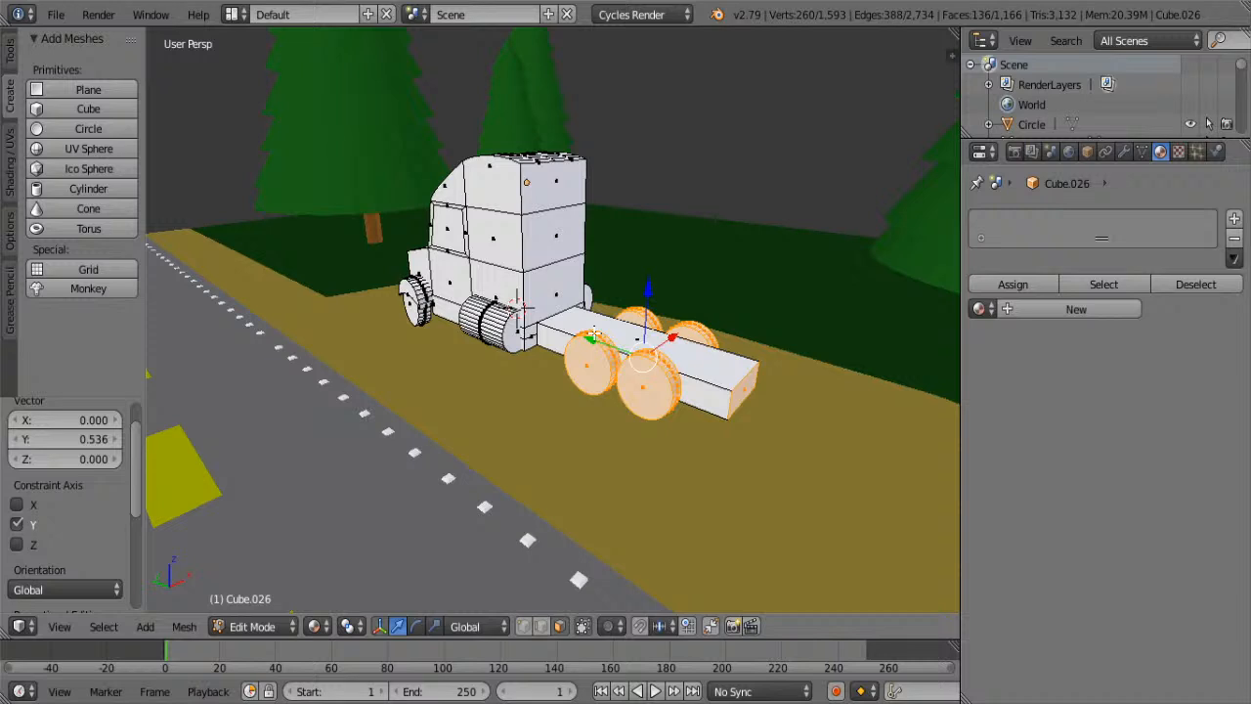
pyautogui.keyDown('shift'); pyautogui.rightClick(749, 391); pyautogui.keyUp('shift')
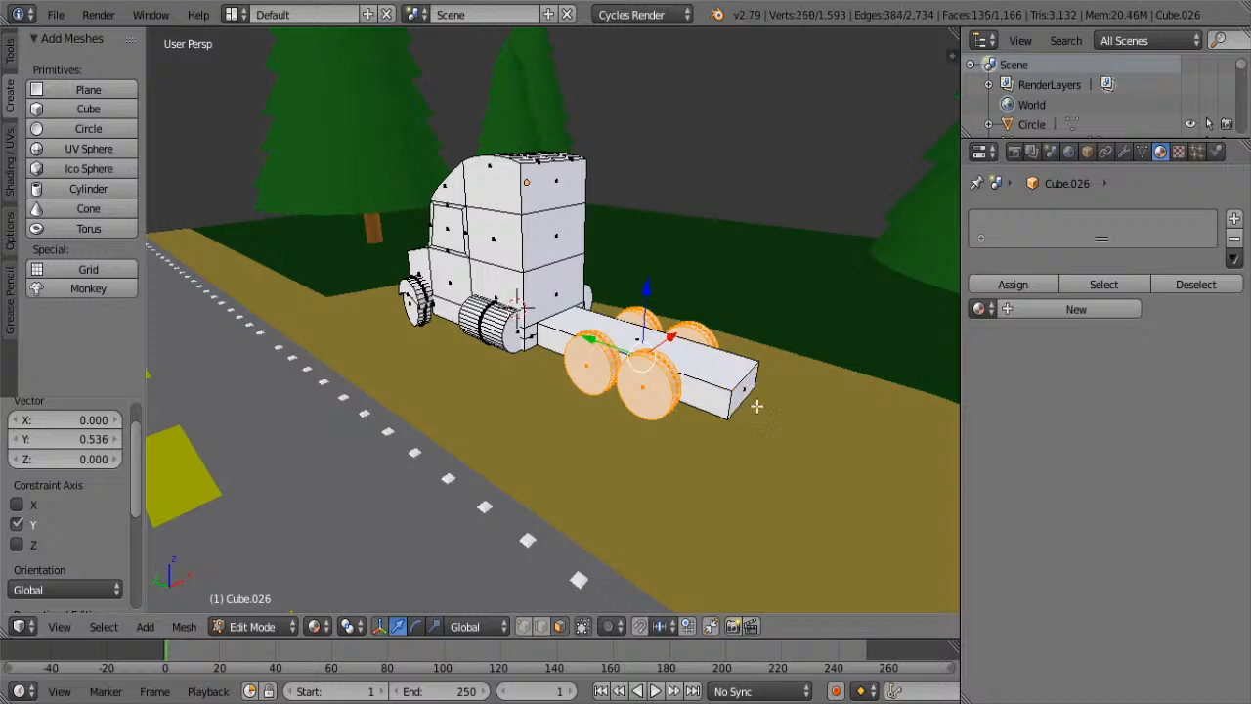
pyautogui.moveTo(598, 342); pyautogui.dragTo(620, 352)
pyautogui.moveTo(615, 356); pyautogui.dragTo(536, 336, button='middle')
# - Add the frame's rear face back to the selection and move it with the rear wheels farther toward the cab along Y
pyautogui.scroll(3, 728, 334)
pyautogui.keyDown('shift'); pyautogui.rightClick(801, 353); pyautogui.keyUp('shift')
pyautogui.moveTo(800, 353); pyautogui.dragTo(748, 476, button='middle')
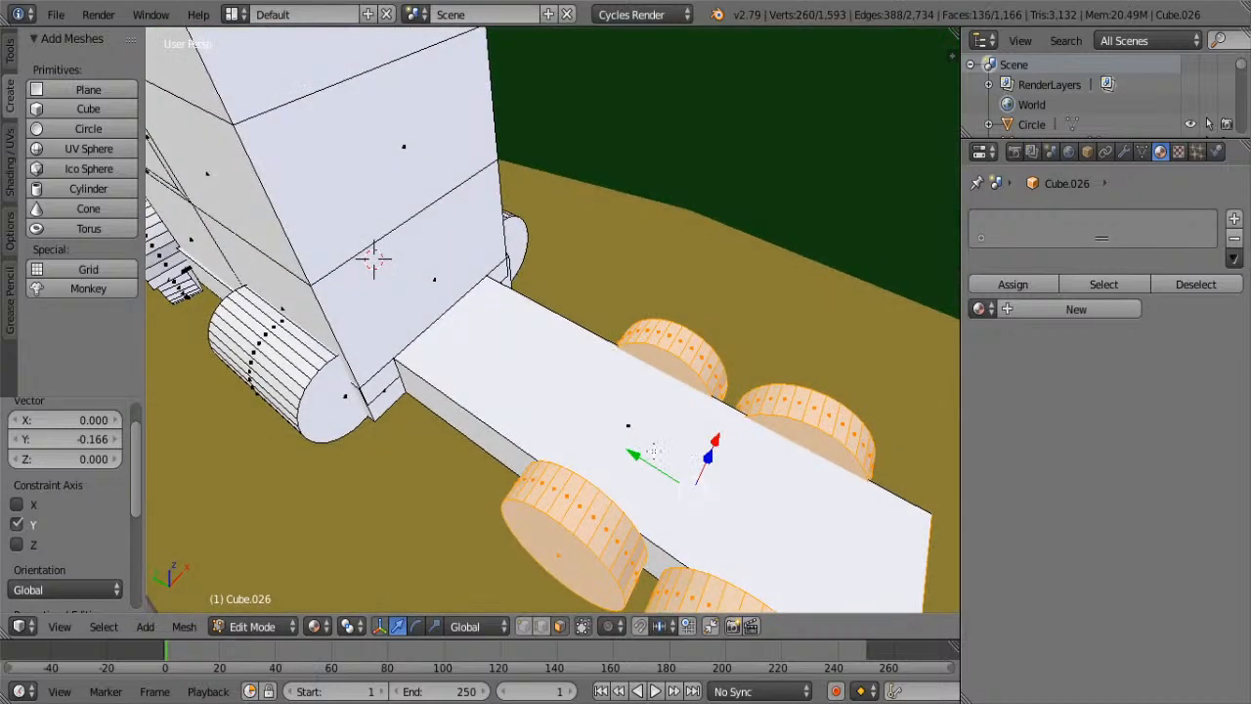
pyautogui.moveTo(635, 455); pyautogui.dragTo(553, 399)
# - Deselect the frame's rear face, move the rear wheels about 0.058 backward along Y, and leave mesh editing
pyautogui.moveTo(553, 399); pyautogui.dragTo(646, 439, button='middle')
pyautogui.keyDown('shift'); pyautogui.rightClick(647, 438); pyautogui.keyUp('shift')
pyautogui.moveTo(521, 358); pyautogui.dragTo(536, 367)
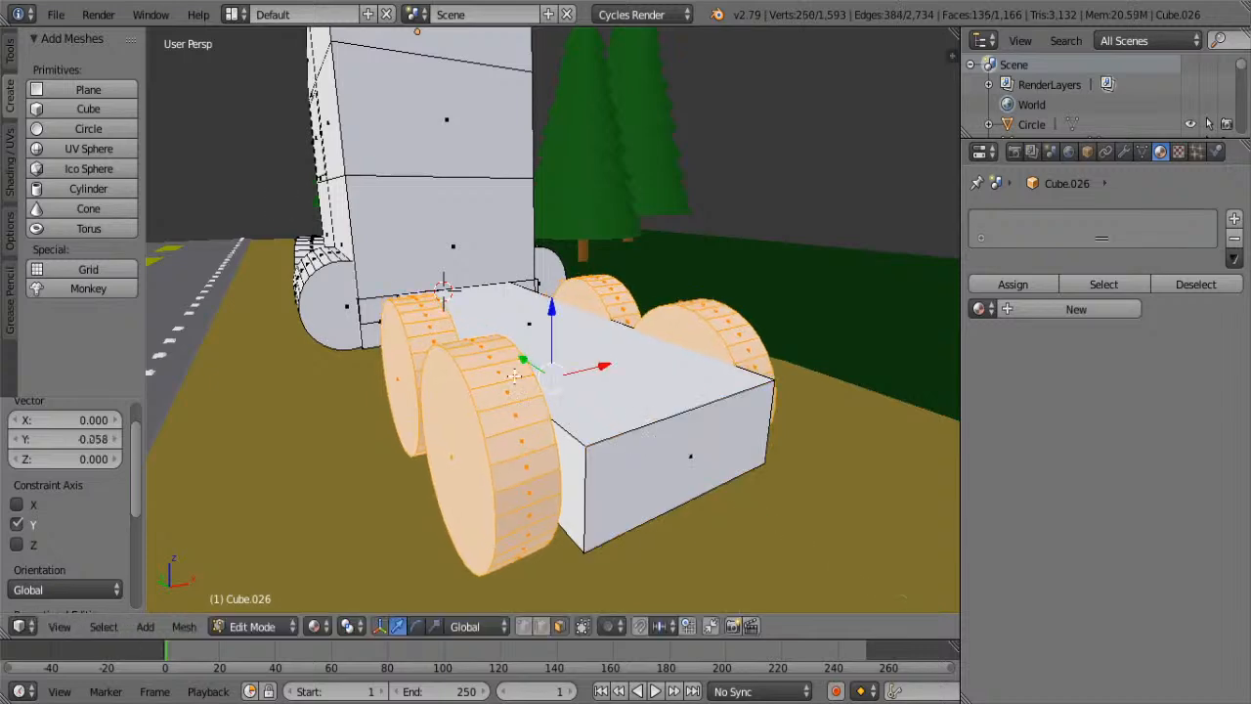
pyautogui.press('Tab')
pyautogui.moveTo(497, 401); pyautogui.dragTo(545, 396, button='middle')
pyautogui.scroll(-5, 568, 415)
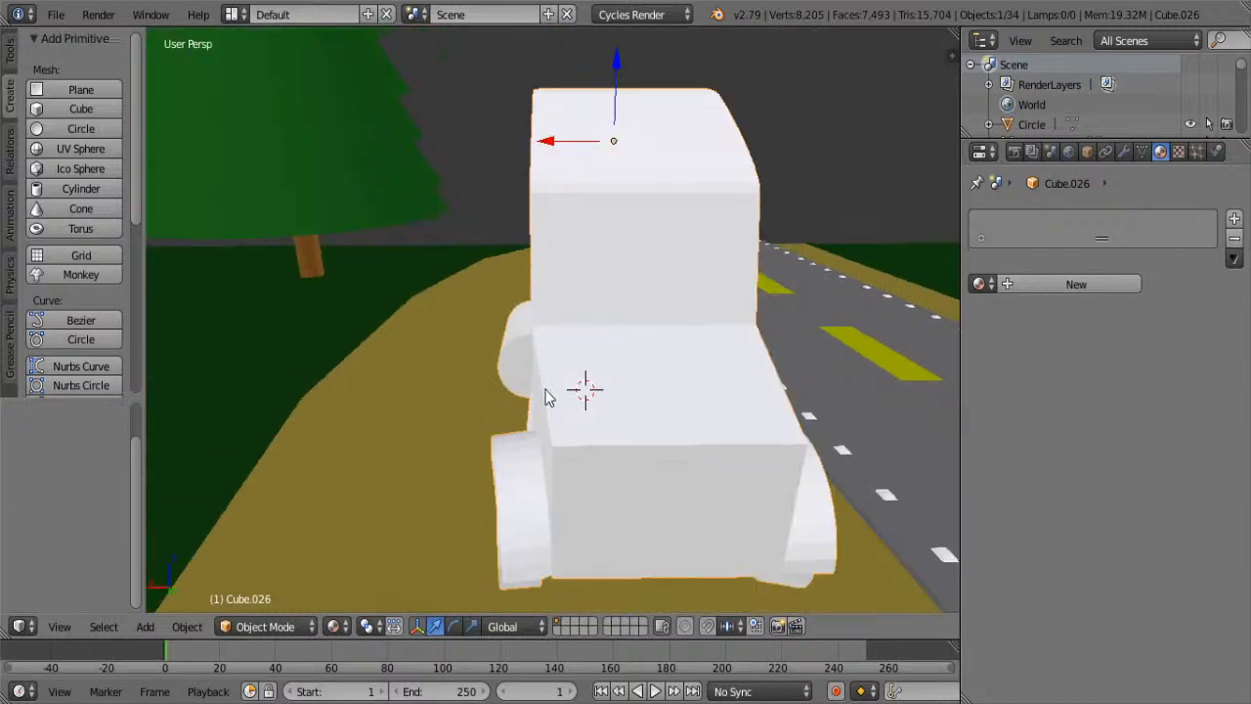
pyautogui.moveTo(547, 395); pyautogui.dragTo(684, 362, button='middle')
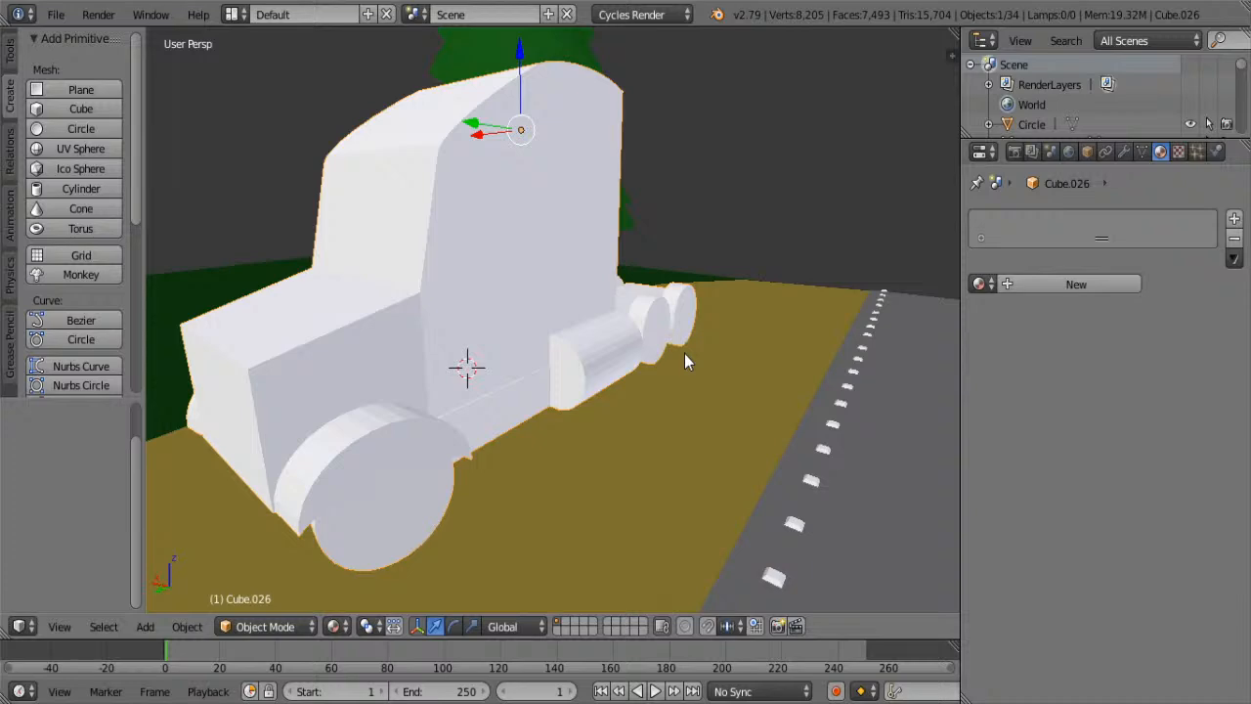
# - In the truck mesh, subdivide the cab's narrow lower side face between the front wheel and the side tank once
pyautogui.press('Tab')
pyautogui.moveTo(678, 348); pyautogui.dragTo(452, 327, button='middle')
pyautogui.press('a')
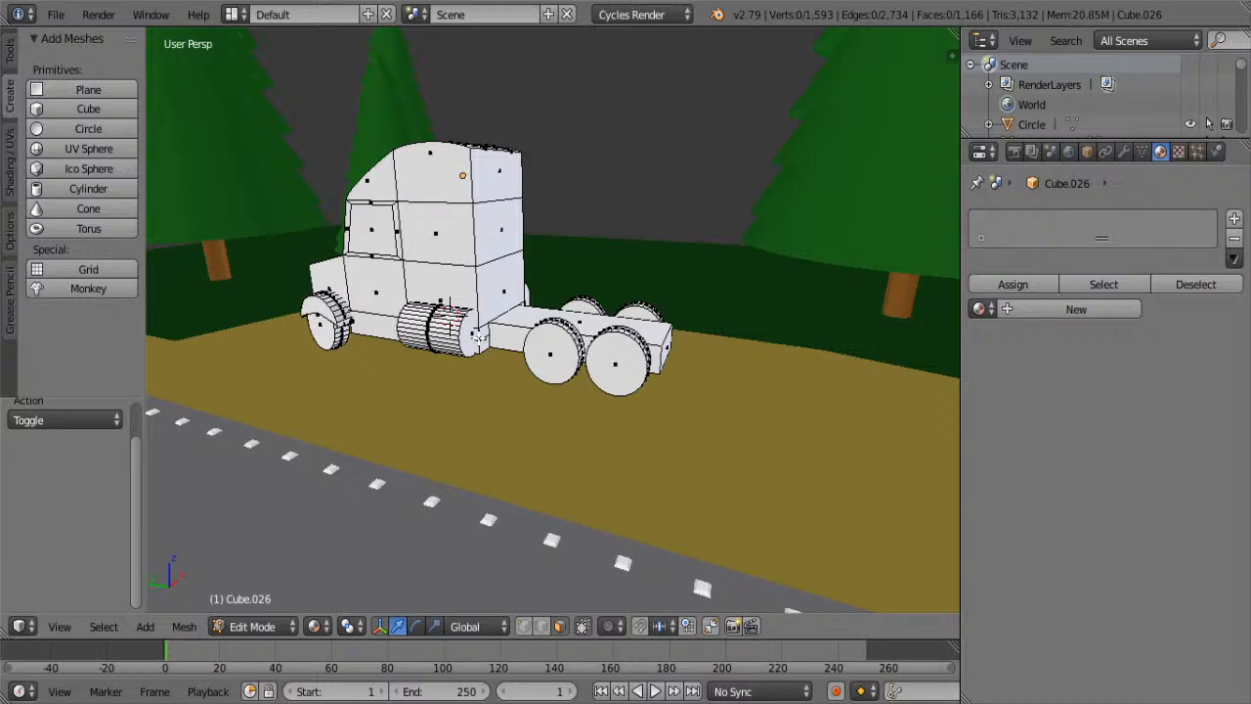
pyautogui.scroll(4, 479, 337)
pyautogui.moveTo(407, 317); pyautogui.dragTo(464, 307, button='middle')
pyautogui.scroll(1, 464, 306)
pyautogui.scroll(-1, 441, 322)
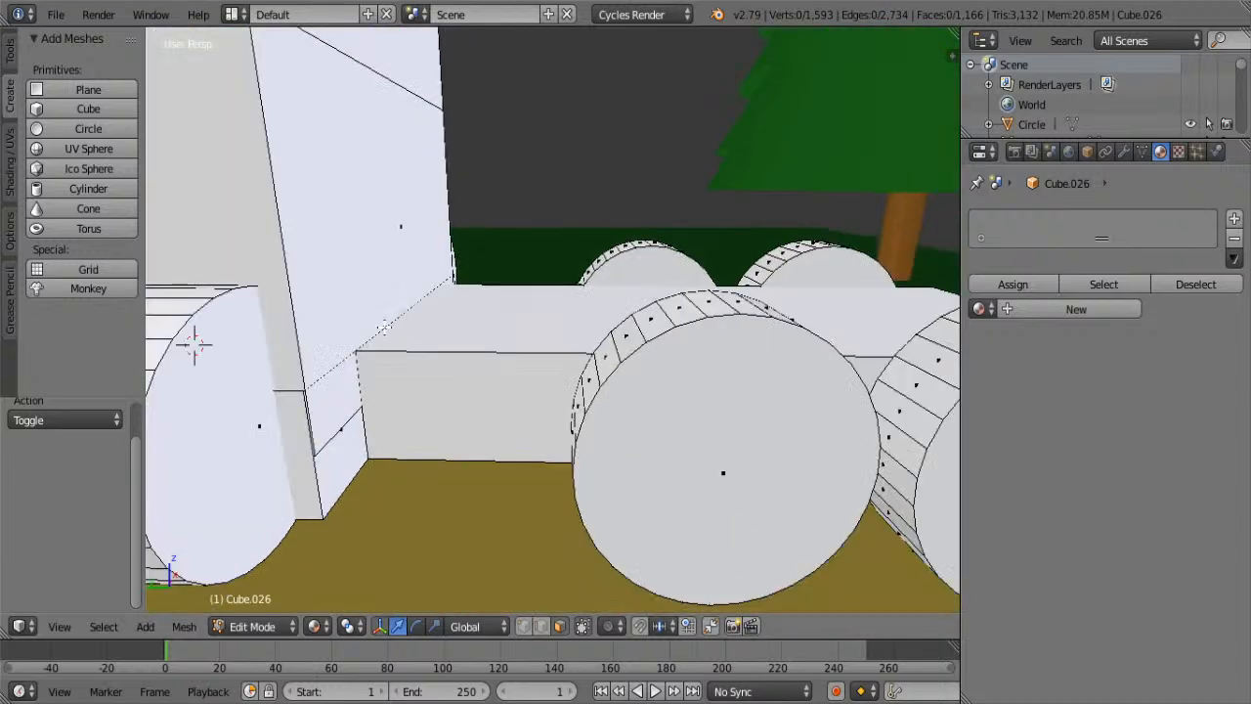
pyautogui.moveTo(385, 327); pyautogui.dragTo(729, 329, button='middle')
pyautogui.rightClick(526, 412)
pyautogui.scroll(-4, 520, 396)
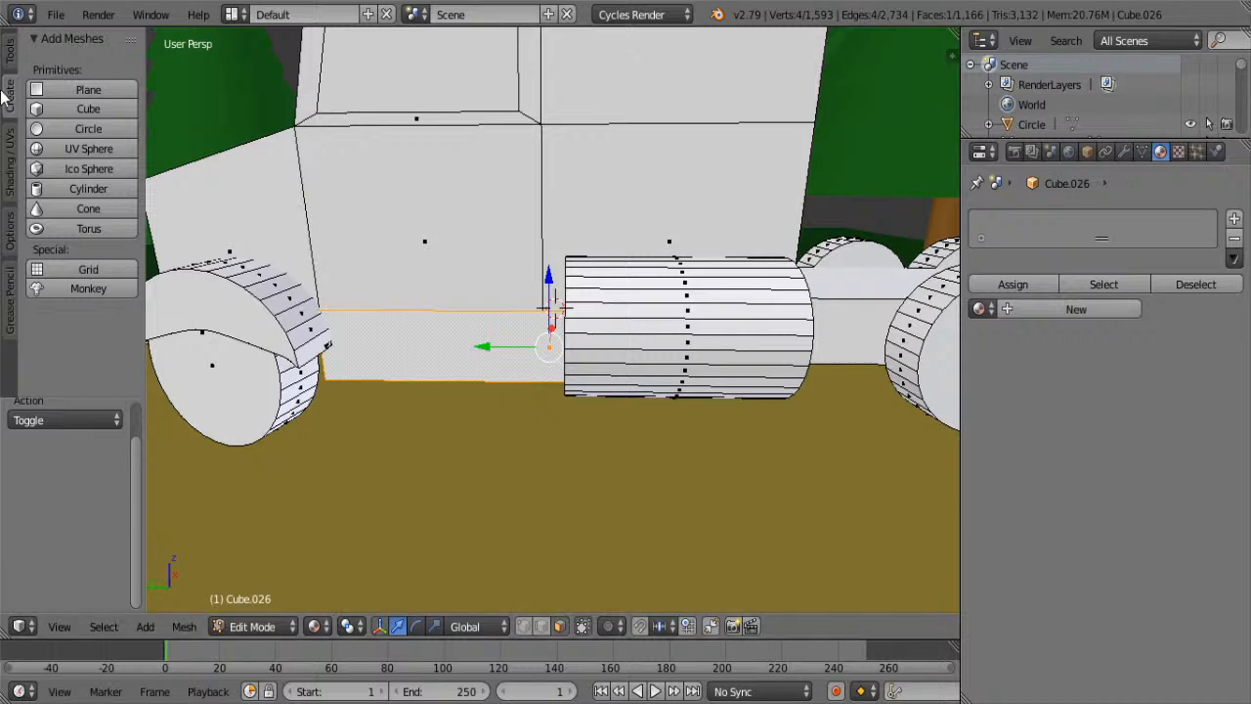
pyautogui.click(5, 61)
pyautogui.scroll(-5, 72, 213)
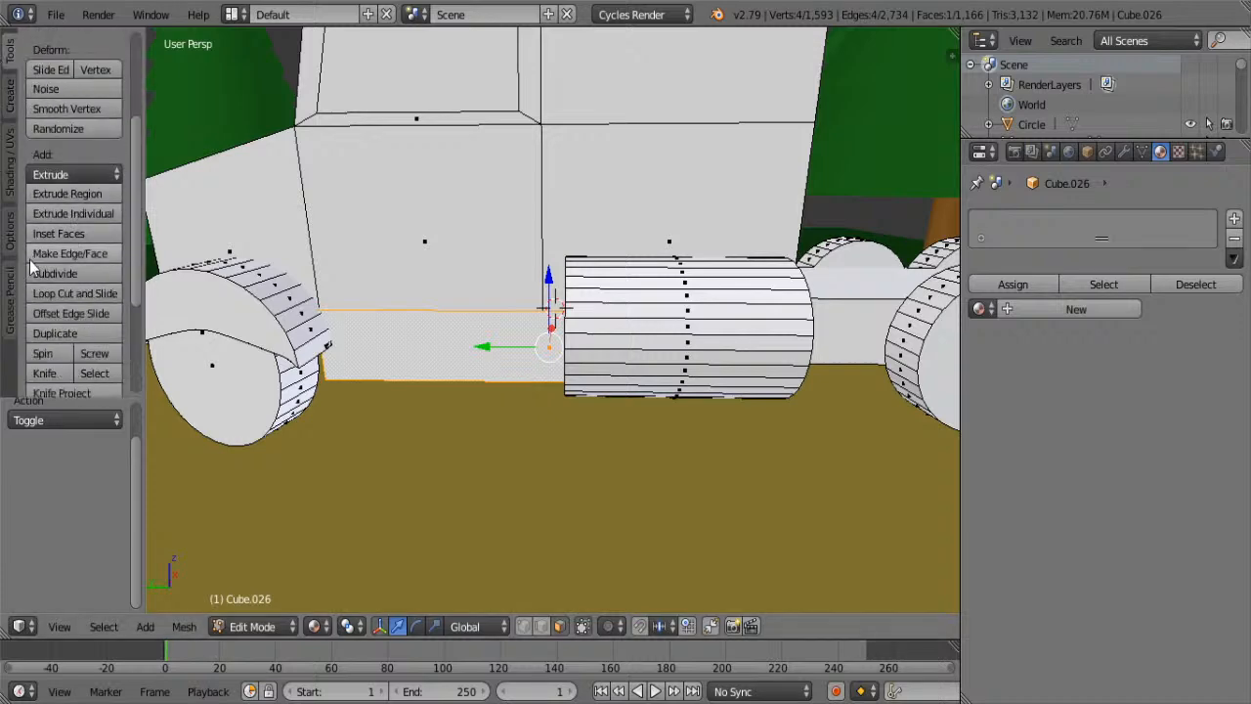
pyautogui.click(64, 276)
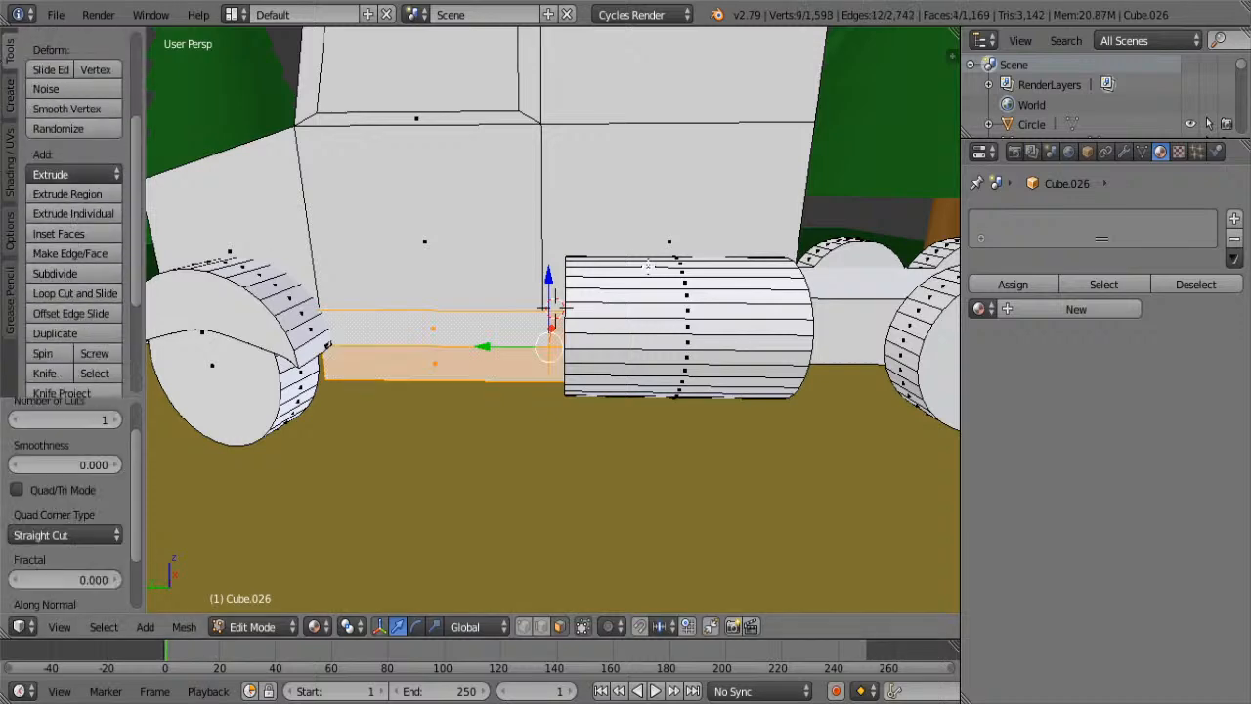
# - Subdivide the matching lower side face between wheel and tank on the opposite side of the cab once
pyautogui.moveTo(684, 293)
pyautogui.mouseDown(button='middle')
pyautogui.moveTo(875, 275)
pyautogui.moveTo(694, 287)
pyautogui.mouseUp(button='middle')
pyautogui.rightClick(615, 293)
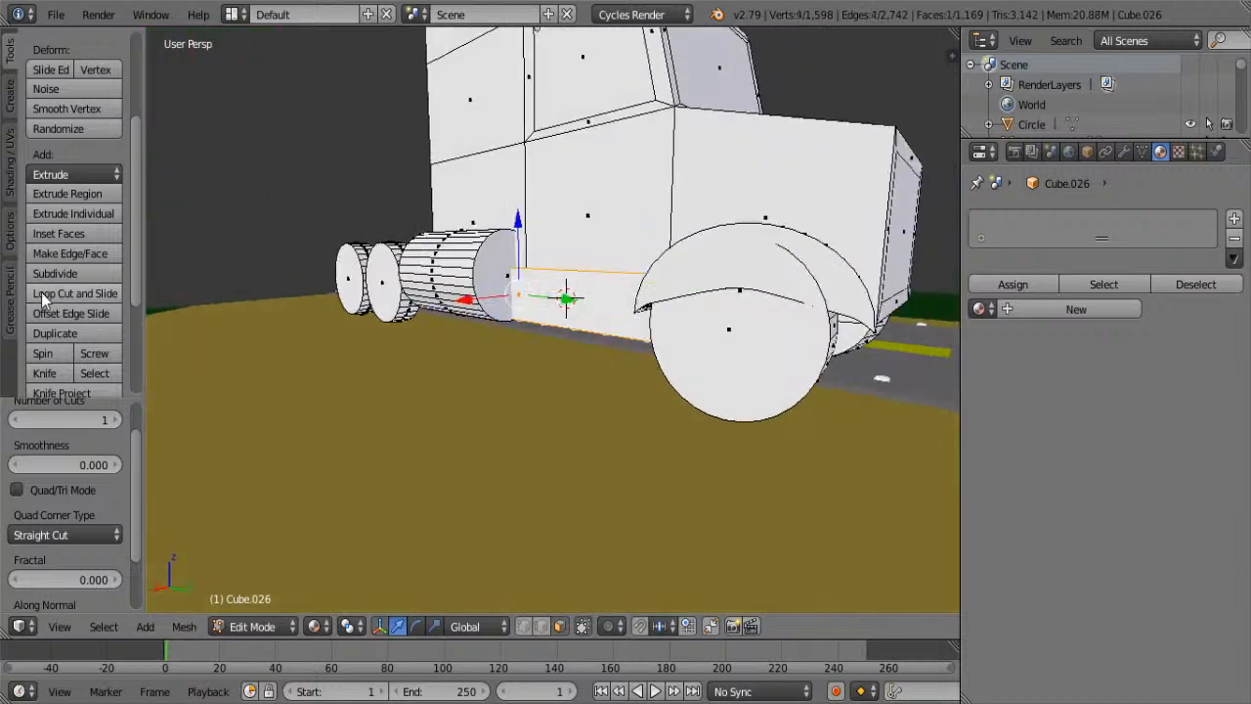
pyautogui.click(71, 235)
pyautogui.press('Escape')
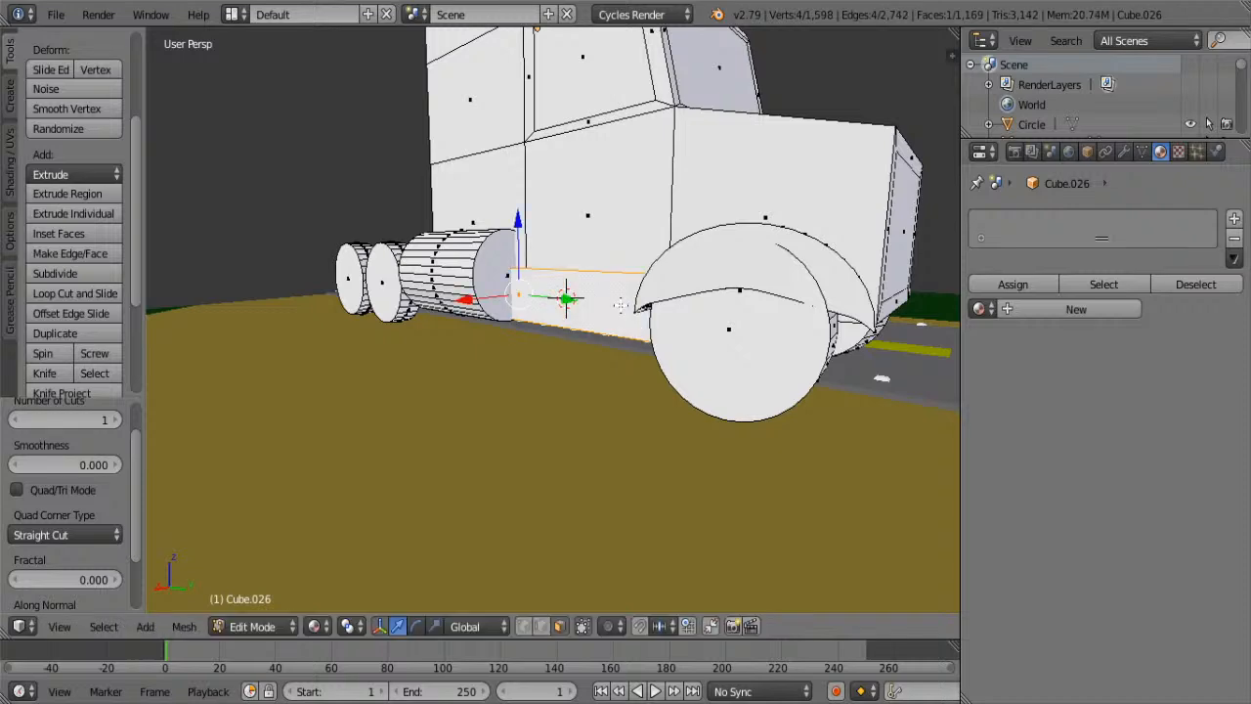
pyautogui.click(81, 270)
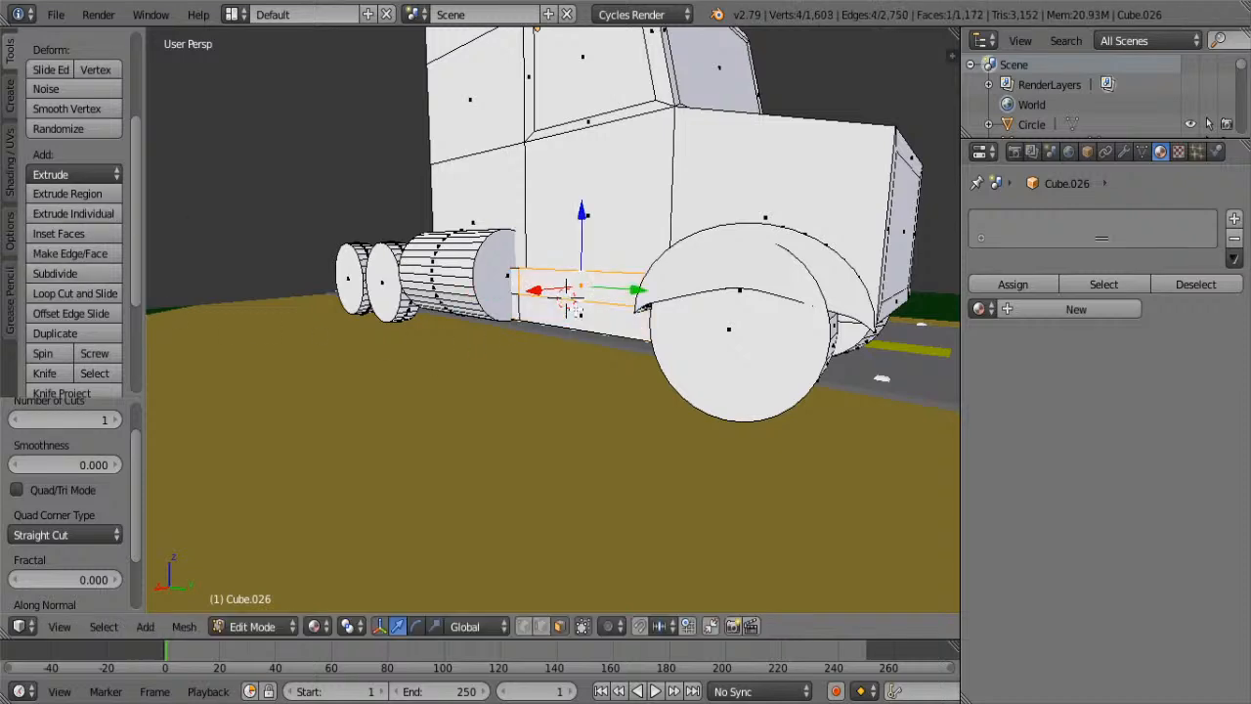
# - Extrude the four subdivided lower faces on both sides of the cab and scale them outward by 1.223 along X
pyautogui.moveTo(632, 298); pyautogui.dragTo(363, 293, button='middle')
pyautogui.keyDown('shift'); pyautogui.rightClick(627, 294); pyautogui.keyUp('shift')
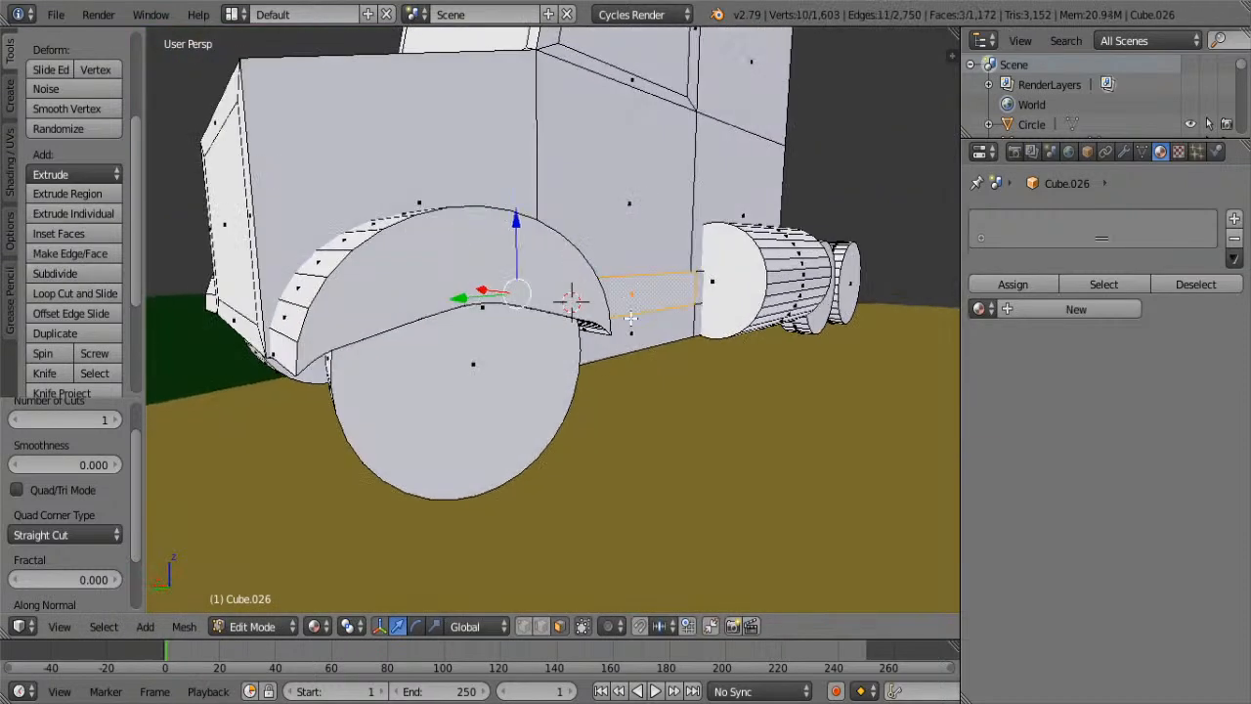
pyautogui.keyDown('shift'); pyautogui.rightClick(633, 335); pyautogui.keyUp('shift')
pyautogui.scroll(-5, 608, 404)
pyautogui.moveTo(521, 371); pyautogui.dragTo(641, 390, button='middle')
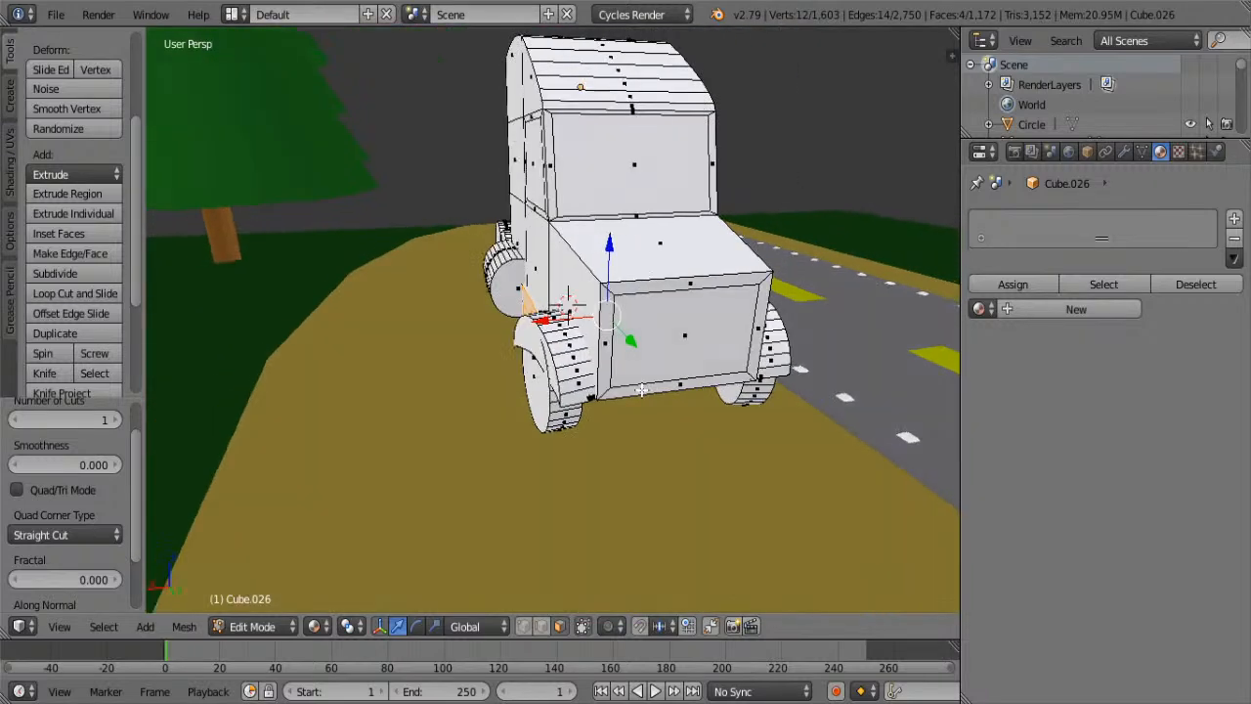
pyautogui.press('e')
pyautogui.rightClick(641, 390)
pyautogui.press('s')
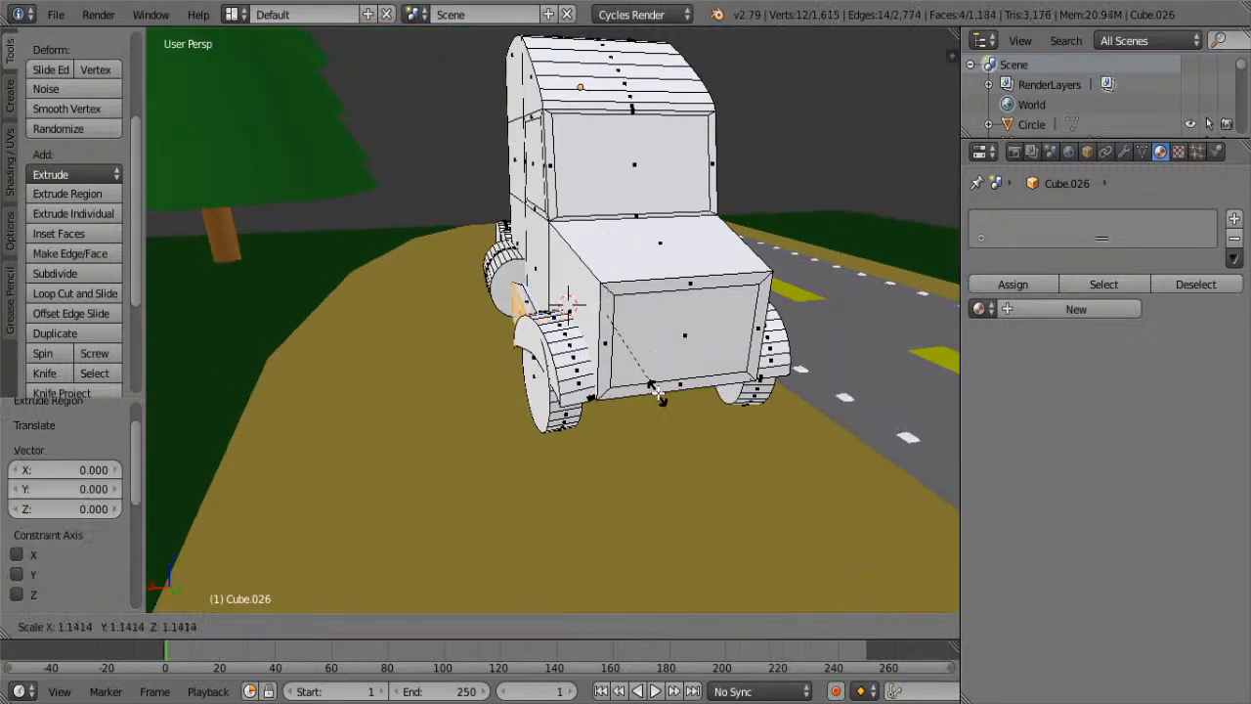
pyautogui.rightClick(669, 388)
pyautogui.press('s')
pyautogui.press('x')
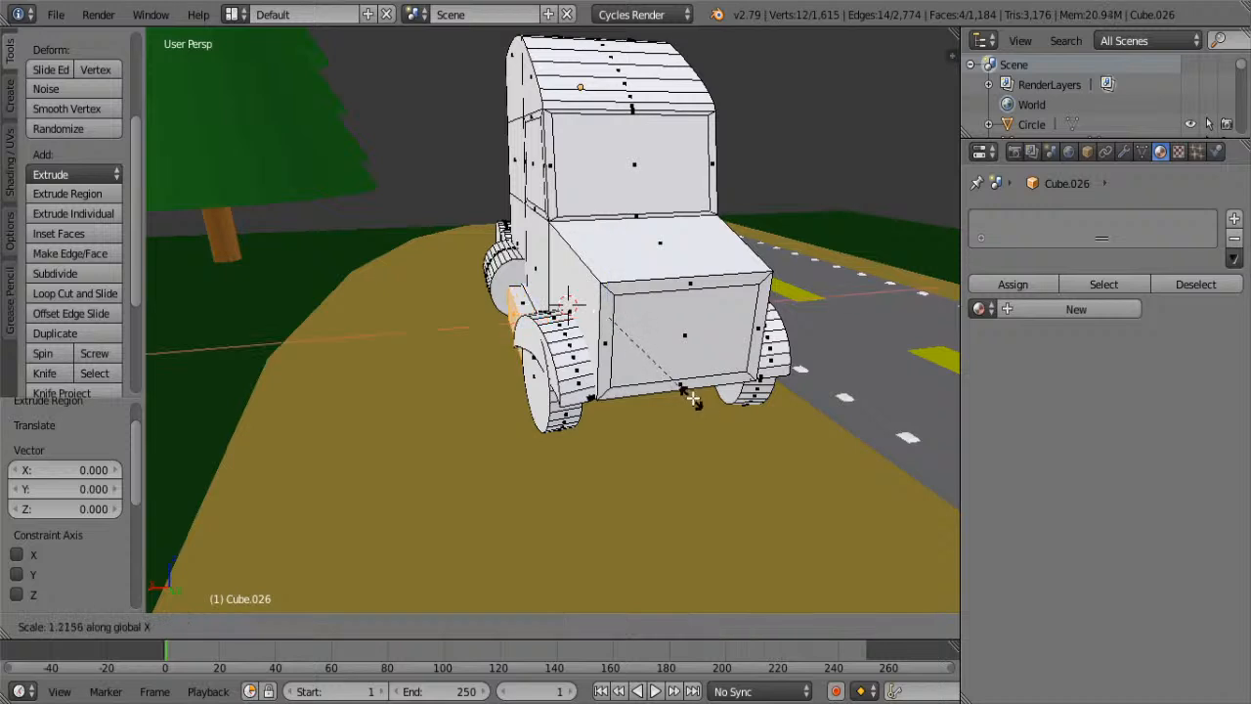
pyautogui.click(687, 399)
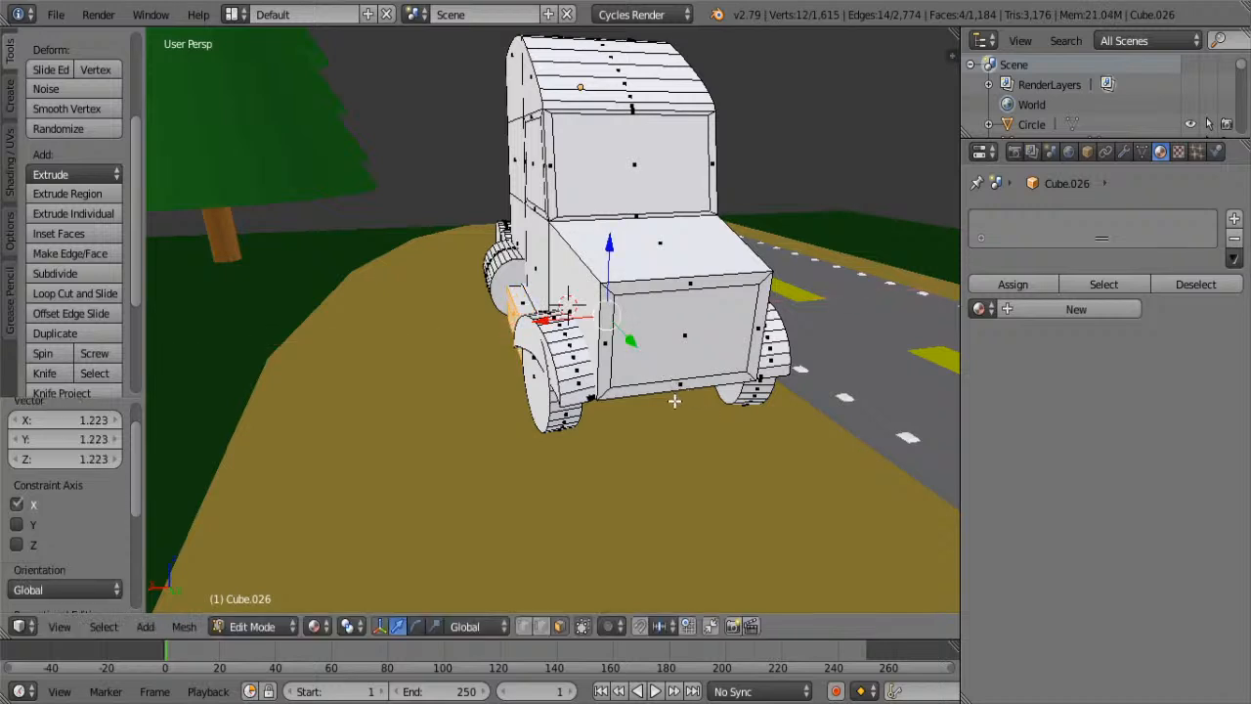
# - Scale the extruded lower side faces by 1.099 on all axes and by another 1.1 along X
pyautogui.press('s')
pyautogui.click(681, 408)
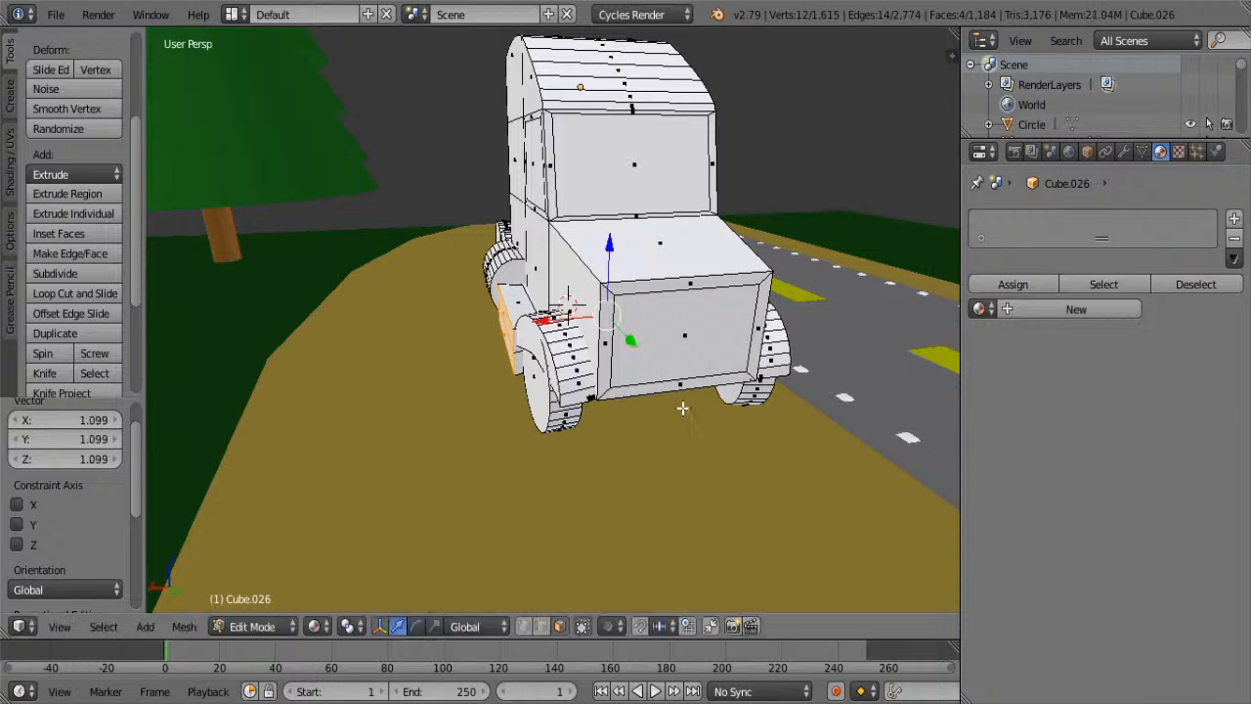
pyautogui.moveTo(665, 393); pyautogui.dragTo(684, 376, button='middle')
pyautogui.press('s')
pyautogui.press('x')
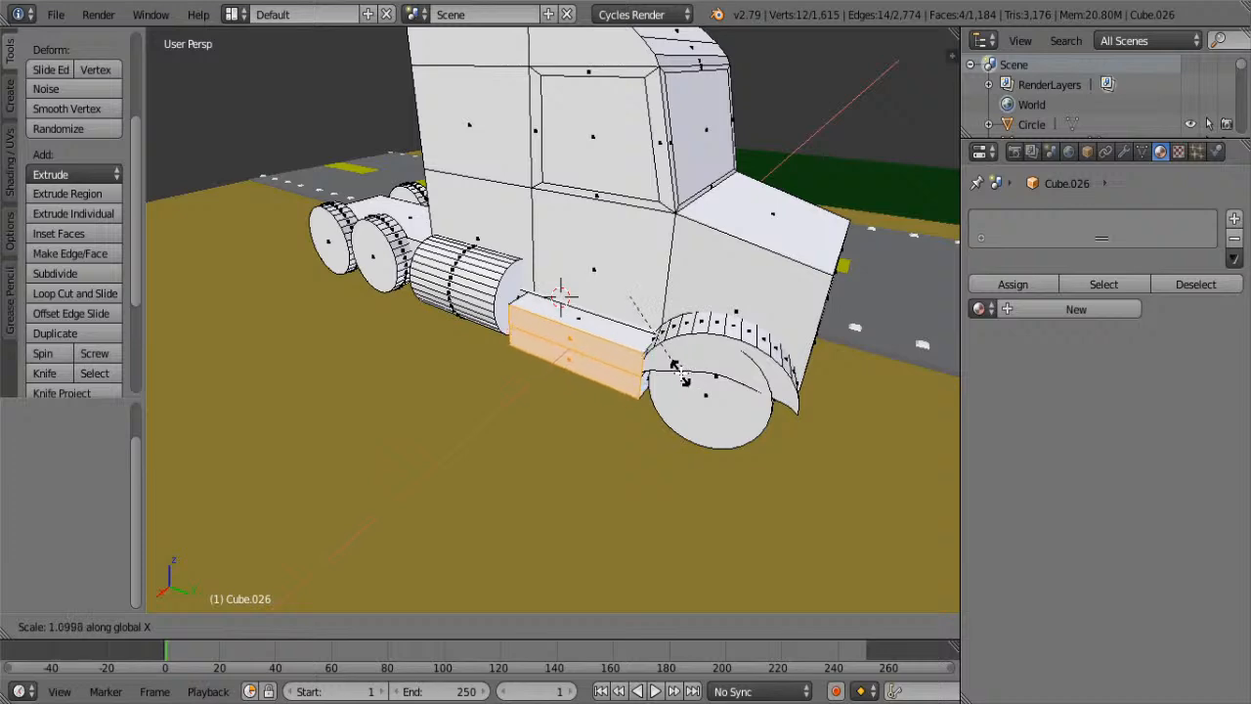
pyautogui.click(680, 373)
# - Subdivide the two cab side faces below the door windows three times, dividing each into an eight-by-eight grid
pyautogui.rightClick(635, 301)
pyautogui.moveTo(637, 301); pyautogui.dragTo(410, 310, button='middle')
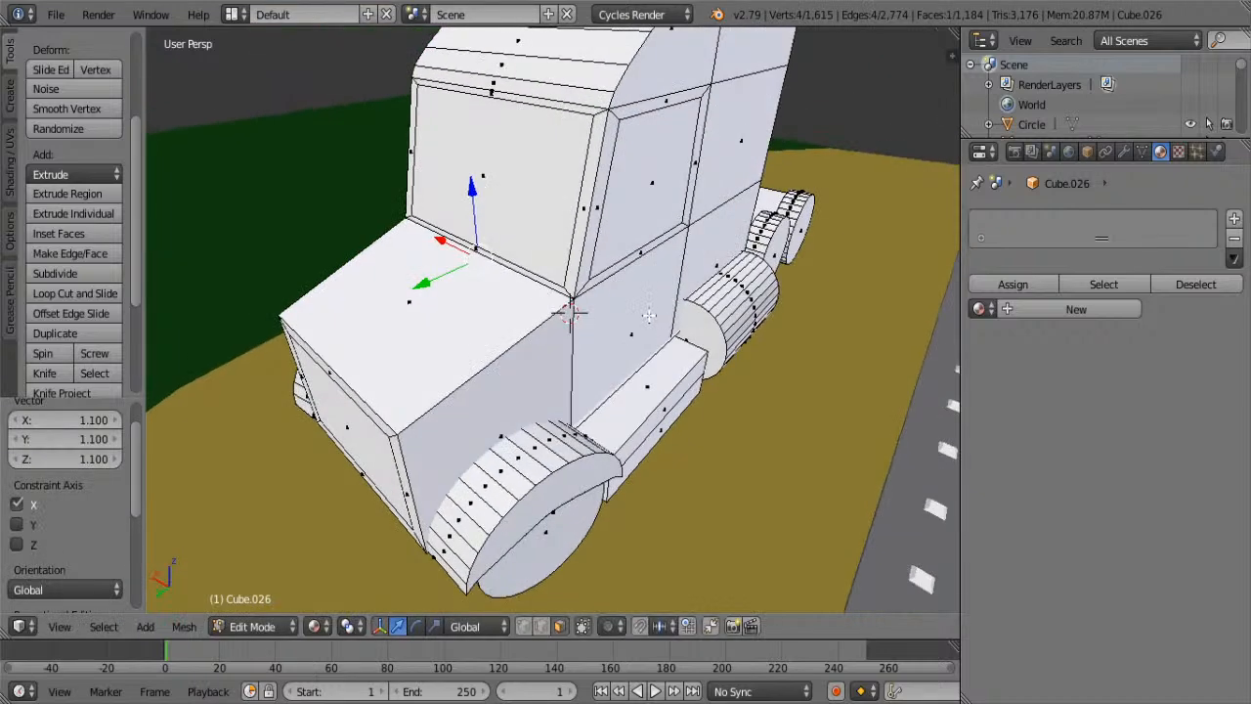
pyautogui.keyDown('shift'); pyautogui.rightClick(648, 315); pyautogui.keyUp('shift')
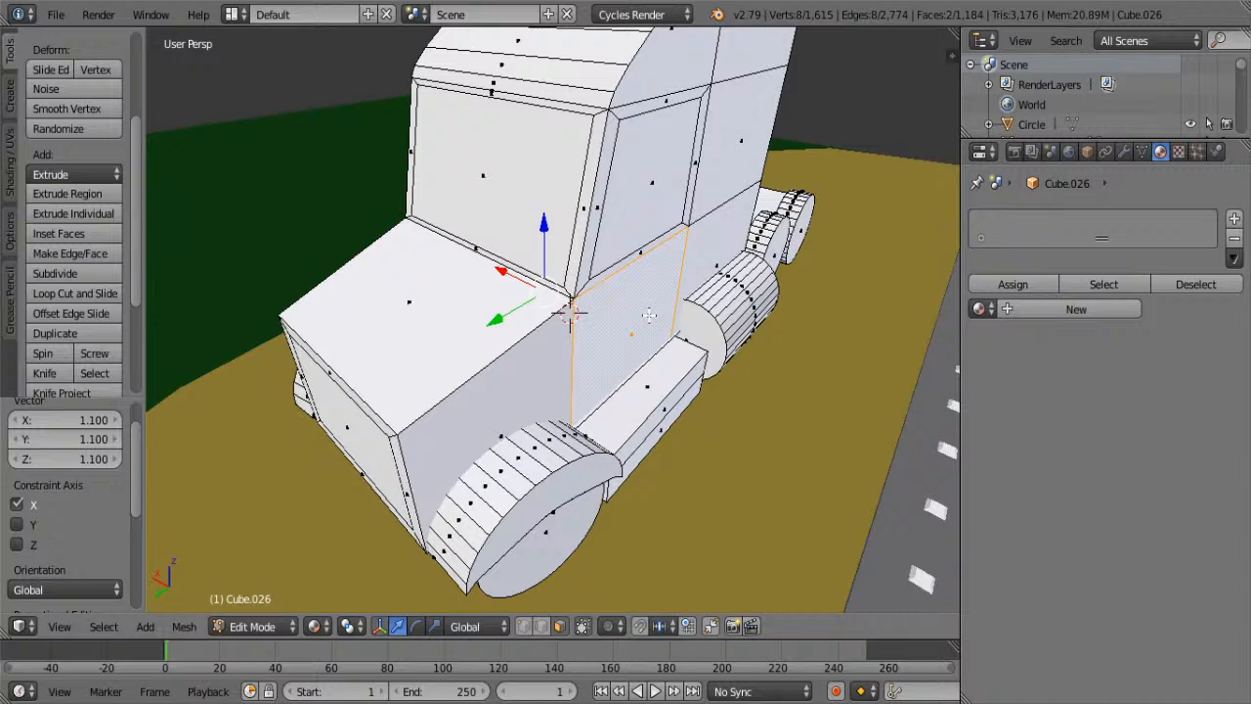
pyautogui.moveTo(648, 315); pyautogui.dragTo(284, 201, button='middle')
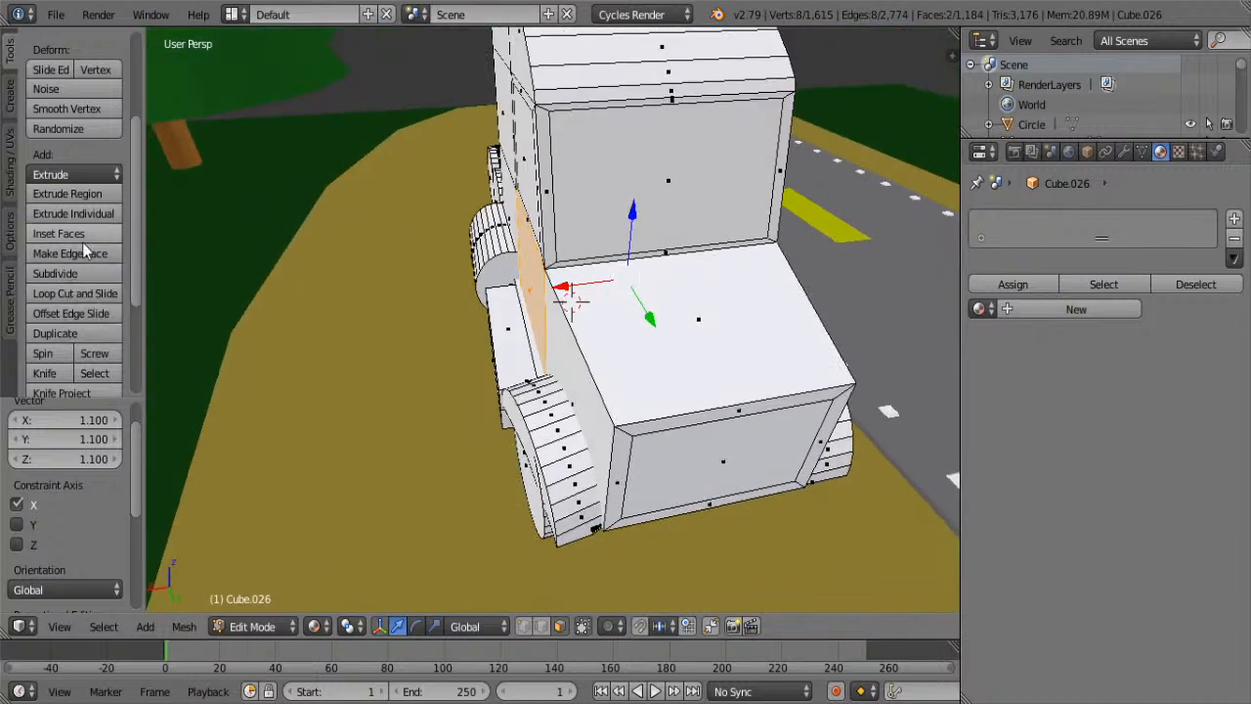
pyautogui.click(61, 274)
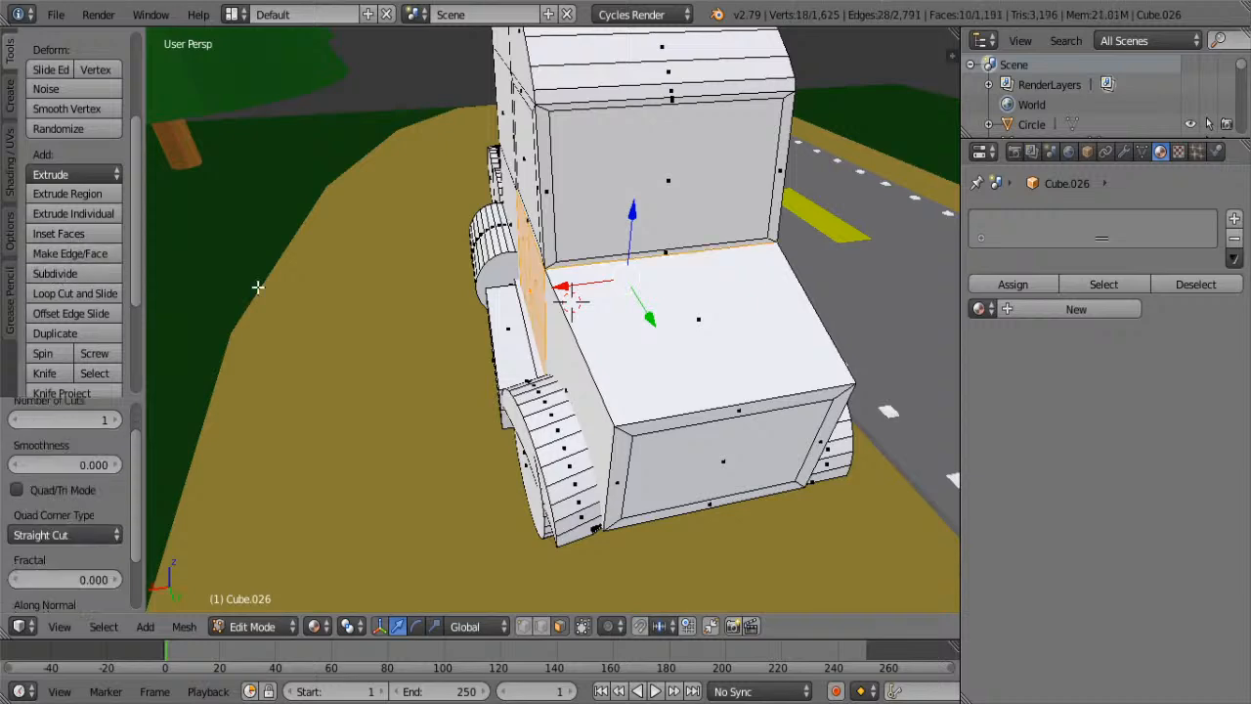
pyautogui.moveTo(257, 287); pyautogui.dragTo(562, 291, button='middle')
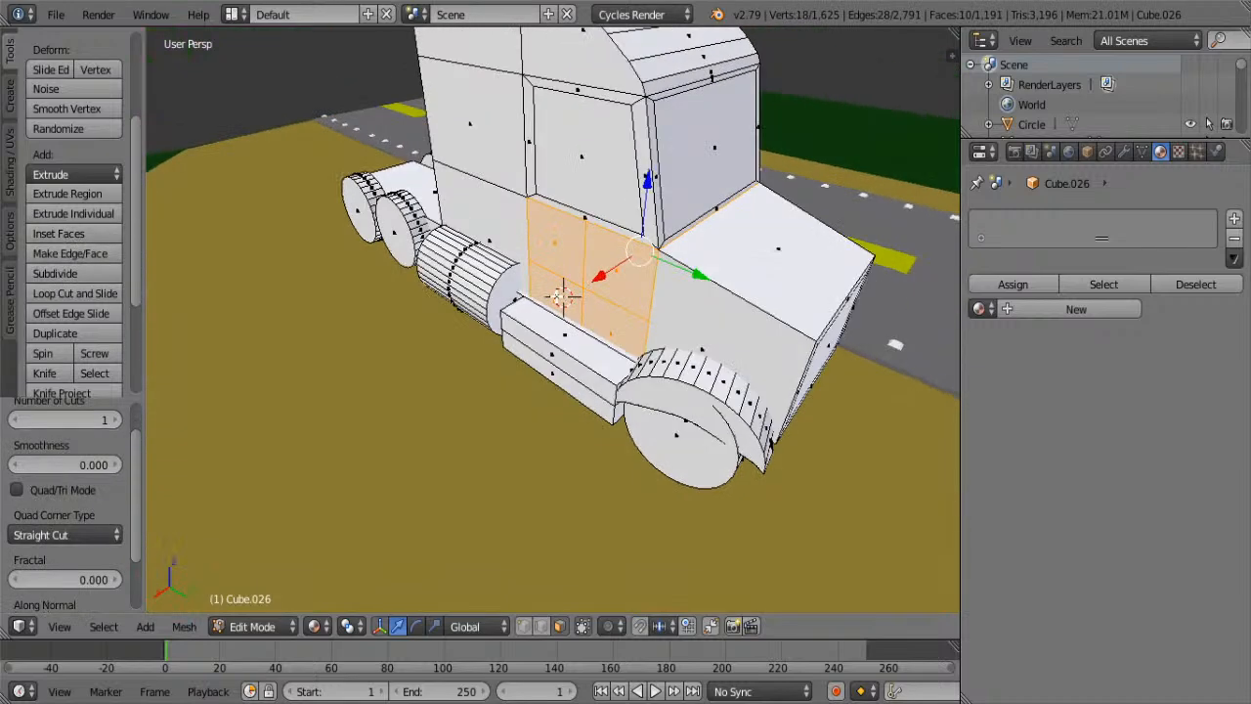
pyautogui.click(59, 275)
pyautogui.scroll(4, 427, 361)
pyautogui.moveTo(465, 358); pyautogui.dragTo(504, 317, button='middle')
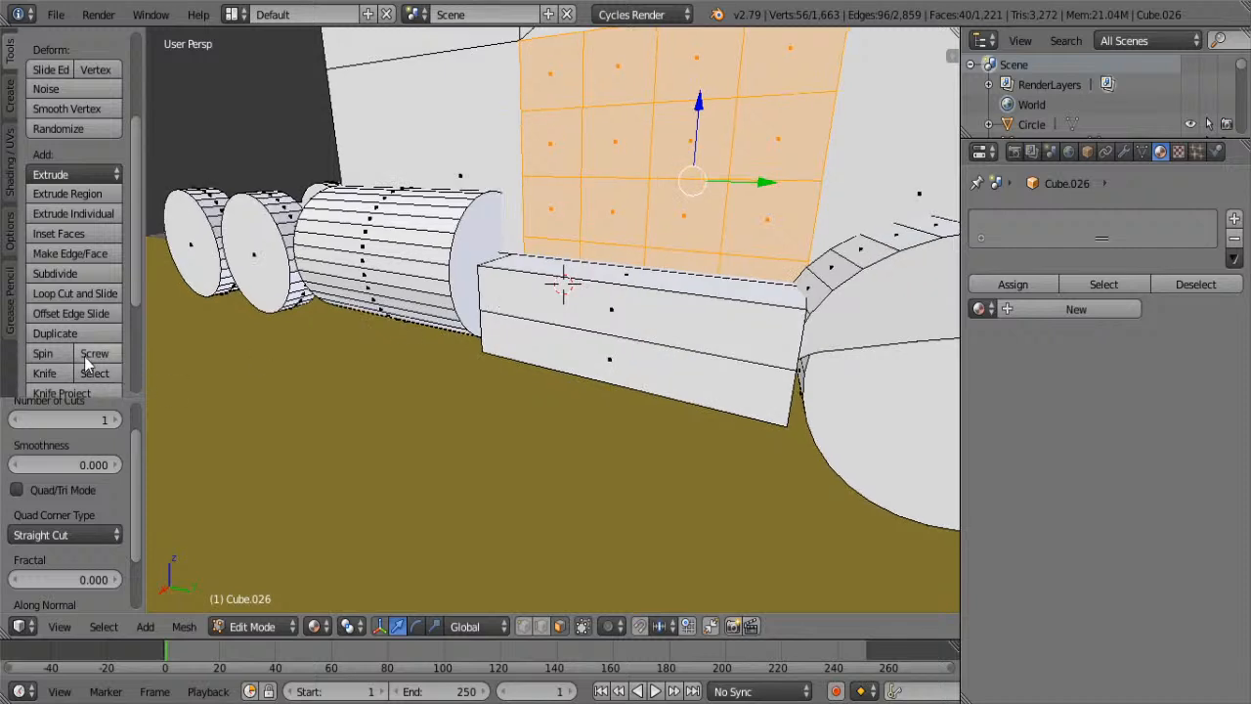
pyautogui.click(74, 275)
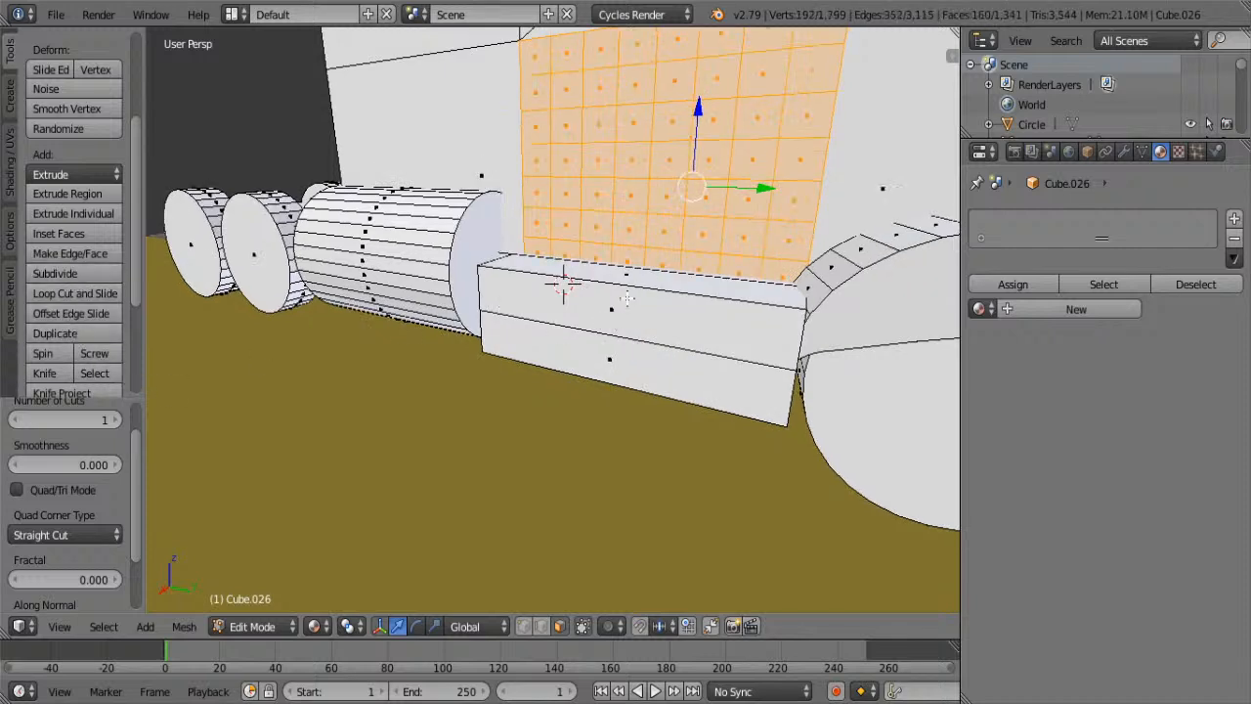
# - Extrude the two lowest rows of grid faces on both cab sides and scale them by 1.128 along X
pyautogui.press('a')
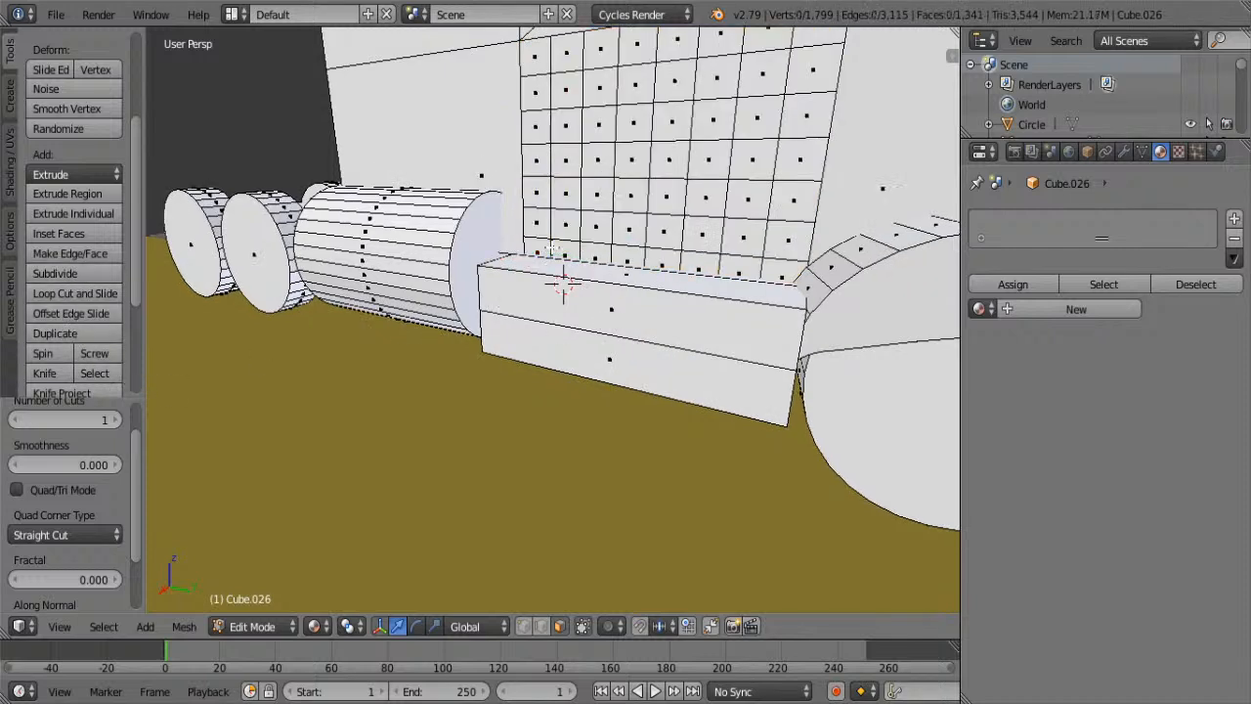
pyautogui.keyDown('alt'); pyautogui.rightClick(550, 246); pyautogui.keyUp('alt')
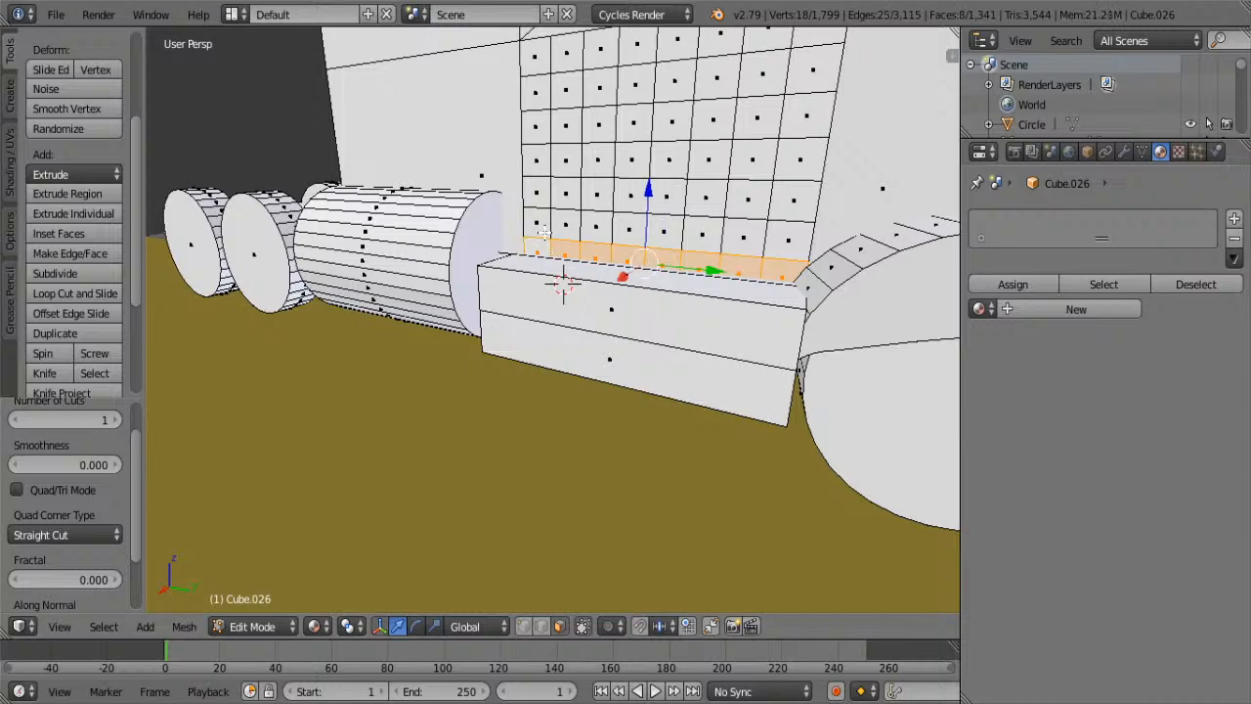
pyautogui.keyDown('alt'); pyautogui.keyDown('shift'); pyautogui.rightClick(548, 226); pyautogui.keyUp('shift'); pyautogui.keyUp('alt')
pyautogui.moveTo(776, 244); pyautogui.dragTo(493, 240, button='middle')
pyautogui.keyDown('alt'); pyautogui.keyDown('shift'); pyautogui.rightClick(384, 300); pyautogui.keyUp('shift'); pyautogui.keyUp('alt')
pyautogui.keyDown('alt'); pyautogui.keyDown('shift'); pyautogui.rightClick(393, 264); pyautogui.keyUp('shift'); pyautogui.keyUp('alt')
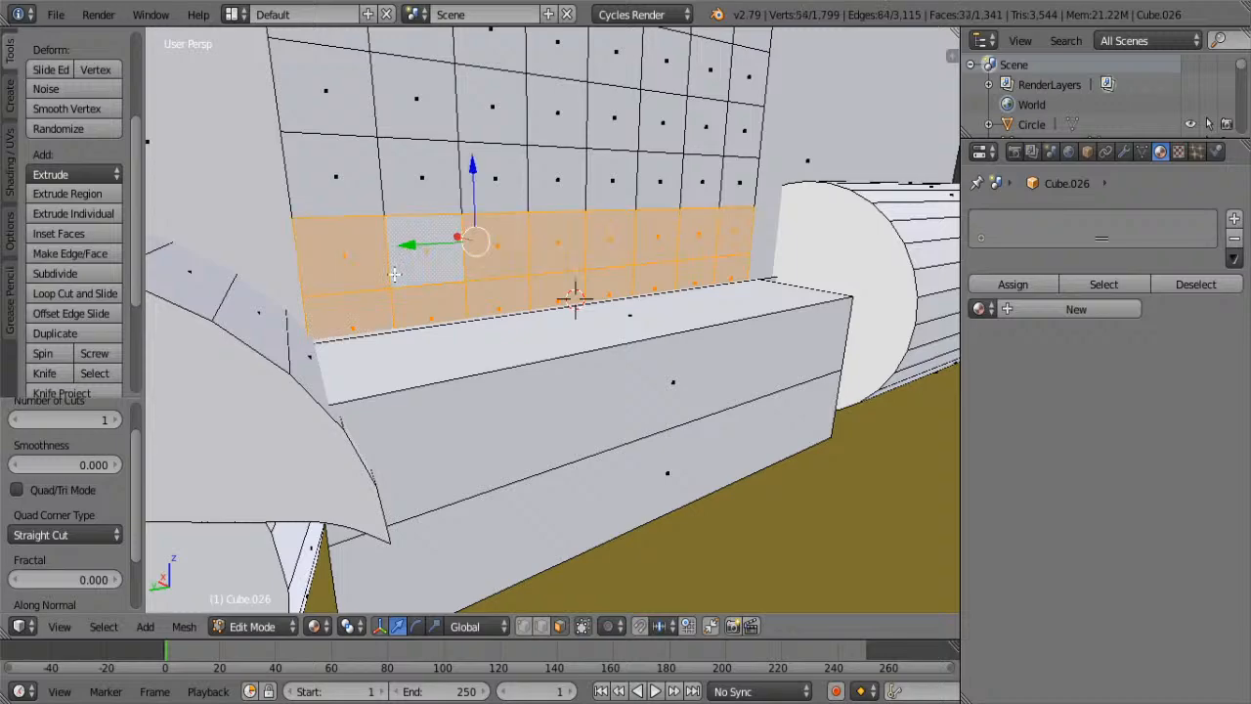
pyautogui.moveTo(393, 264); pyautogui.dragTo(542, 290, button='middle')
pyautogui.press('e')
pyautogui.click(542, 291)
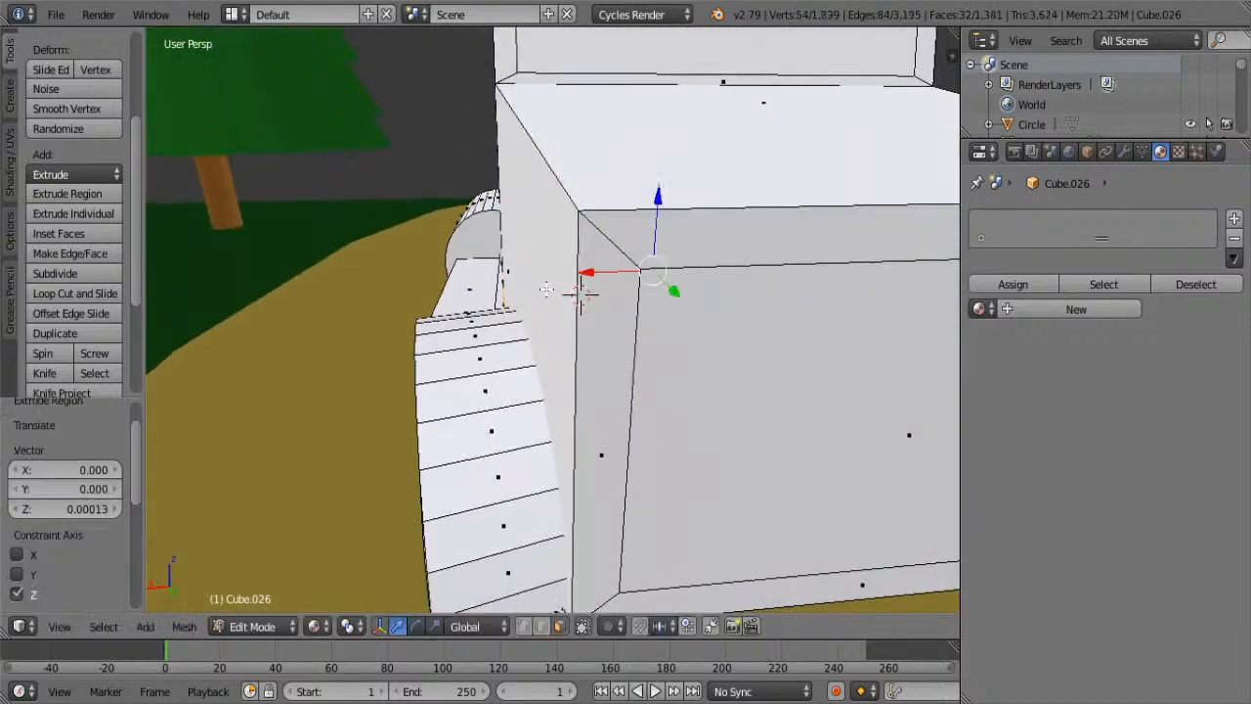
pyautogui.press('s')
pyautogui.press('x')
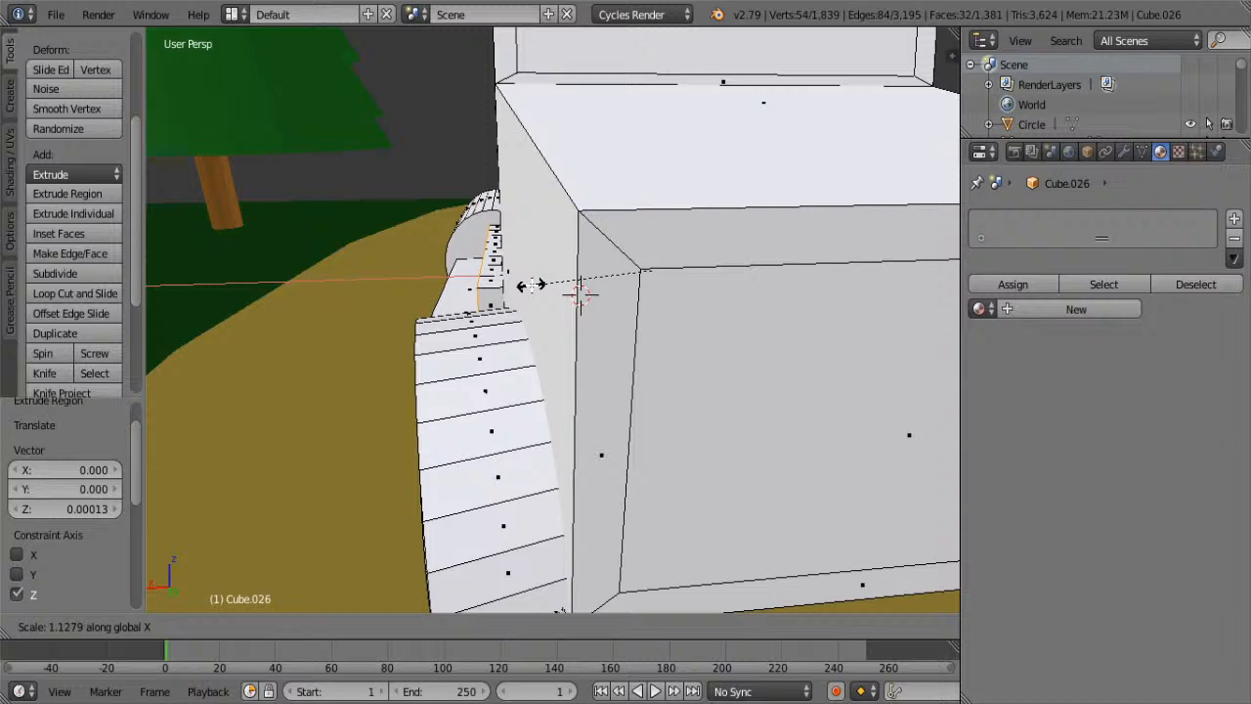
pyautogui.click(535, 284)
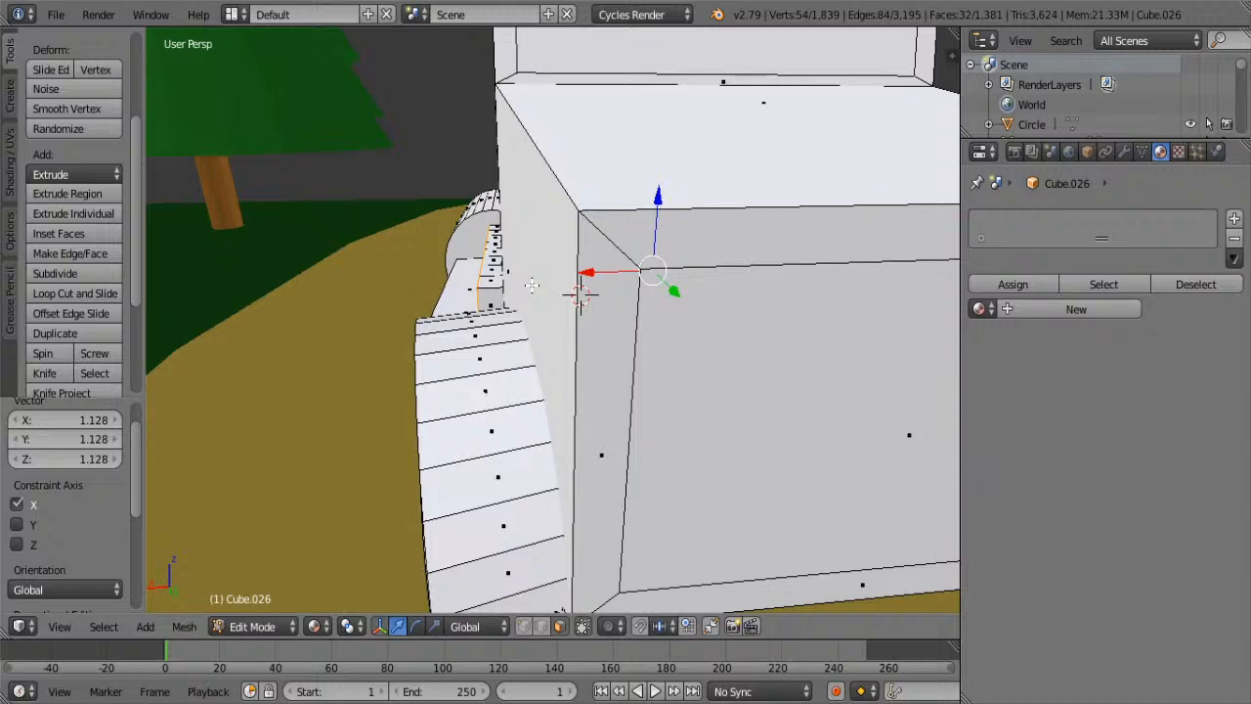
# - Scale the extruded lower grid rows farther outward by 1.095 along X
pyautogui.moveTo(532, 284); pyautogui.dragTo(713, 371, button='middle')
pyautogui.press('s')
pyautogui.press('x')
pyautogui.click(728, 382)
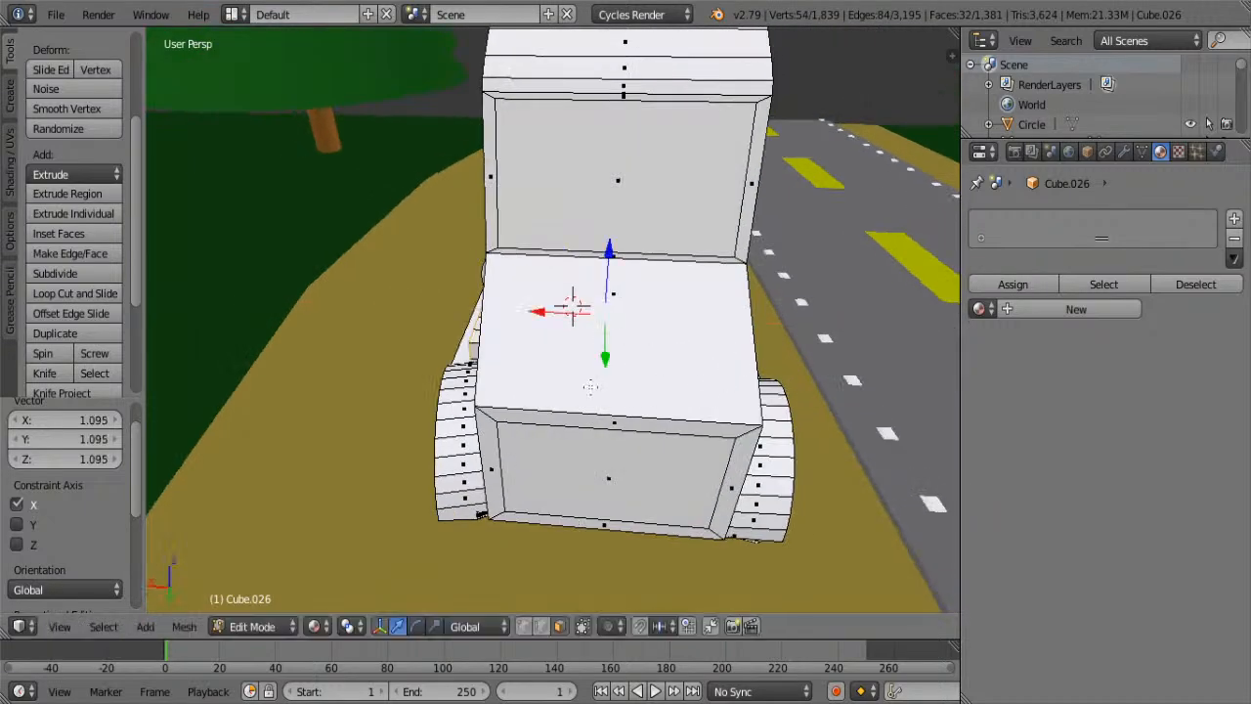
# - Add a torus to the truck mesh and move it up 1.178 along Z
pyautogui.moveTo(592, 385); pyautogui.dragTo(376, 311, button='middle')
pyautogui.scroll(2, 644, 244)
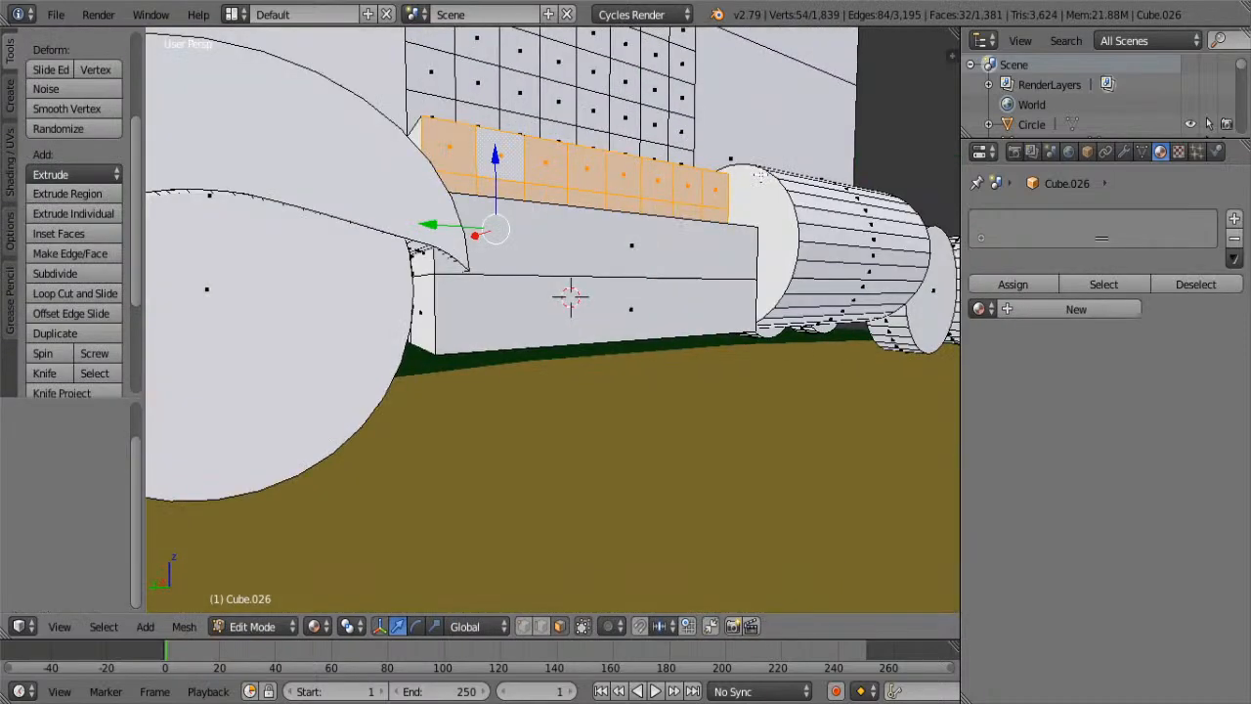
pyautogui.moveTo(761, 173); pyautogui.dragTo(621, 189, button='middle')
pyautogui.keyDown('shift'); pyautogui.moveTo(555, 127); pyautogui.dragTo(564, 184, button='middle'); pyautogui.keyUp('shift')
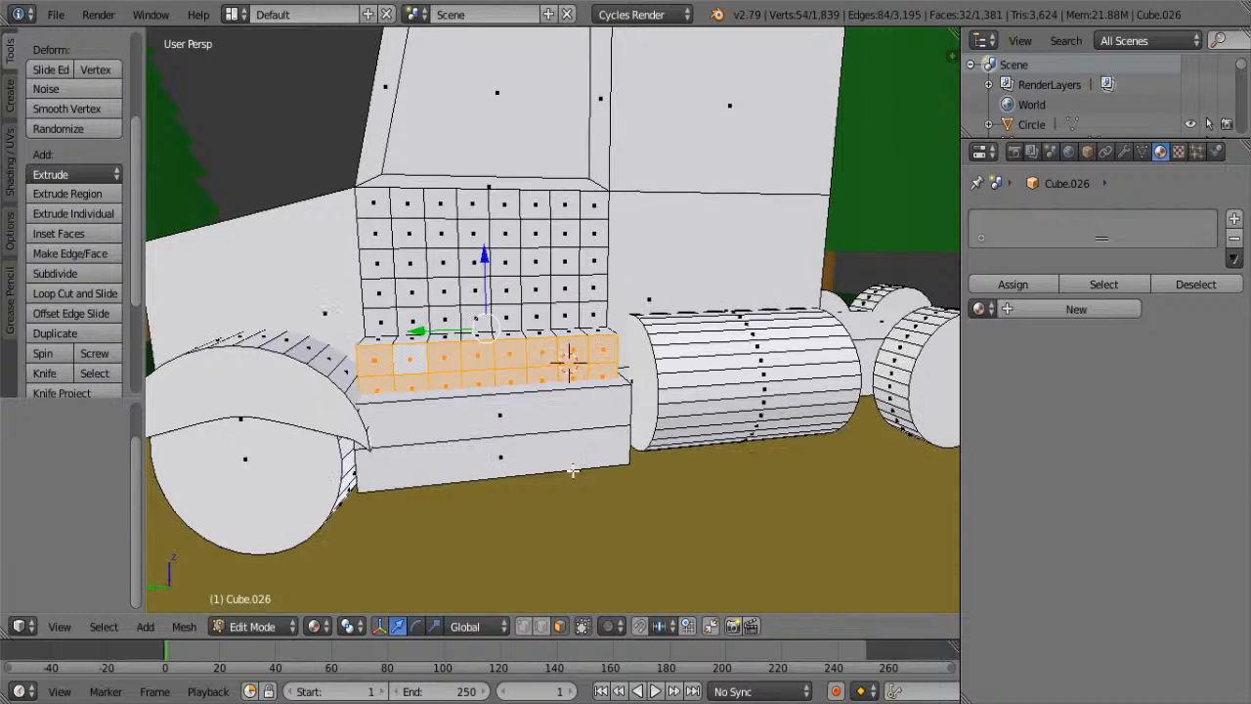
pyautogui.click(10, 95)
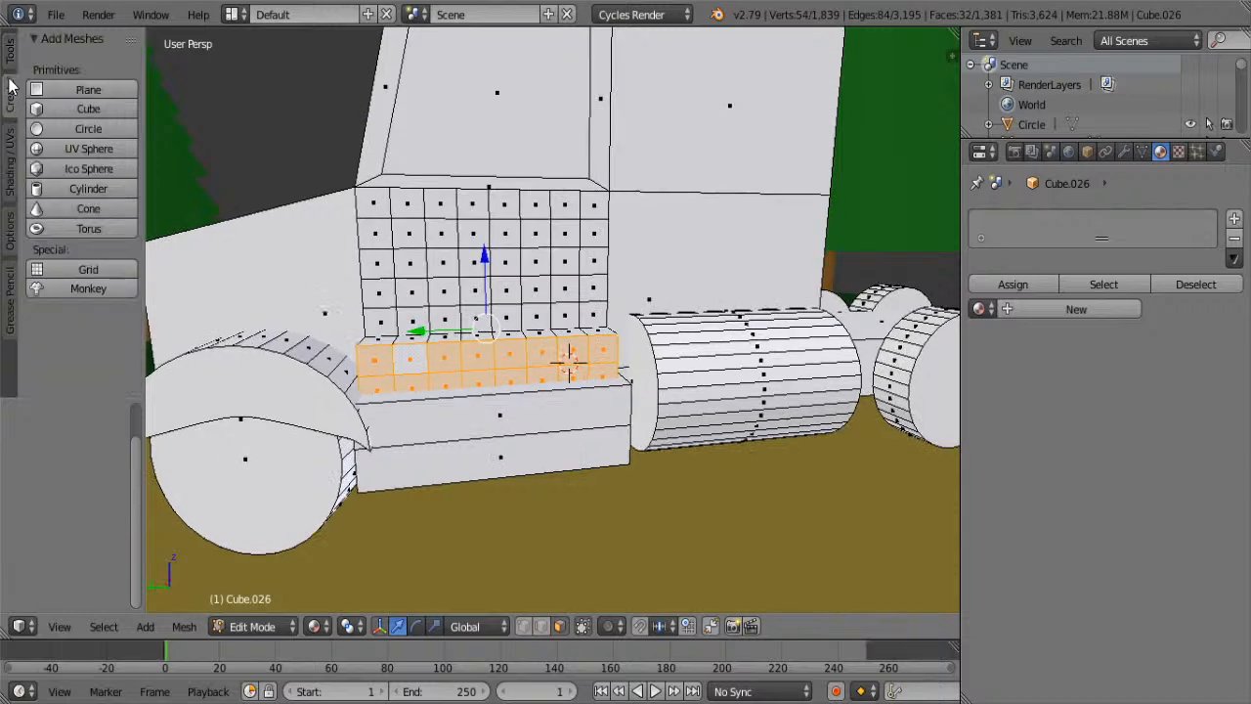
pyautogui.click(74, 227)
pyautogui.scroll(-3, 536, 299)
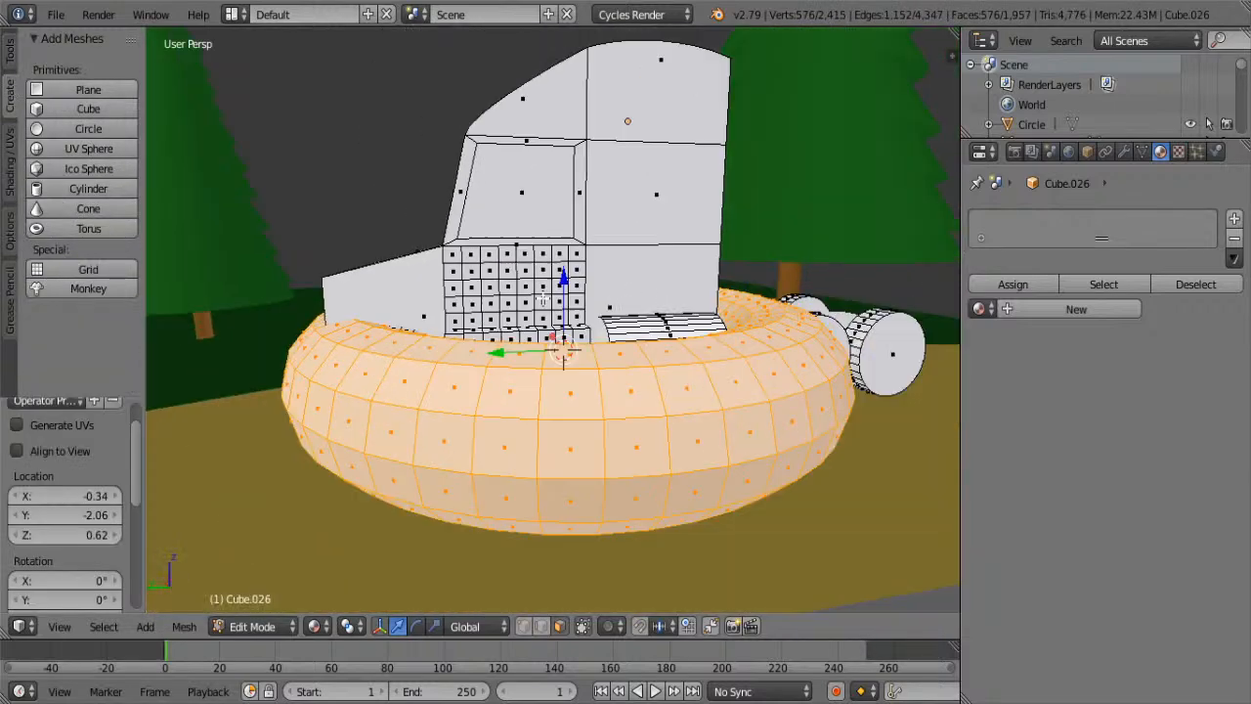
pyautogui.moveTo(536, 299); pyautogui.dragTo(593, 316, button='middle')
pyautogui.press('g')
pyautogui.moveTo(572, 242); pyautogui.dragTo(574, 65)
pyautogui.scroll(-2, 586, 231)
pyautogui.moveTo(586, 231); pyautogui.dragTo(591, 283, button='middle')
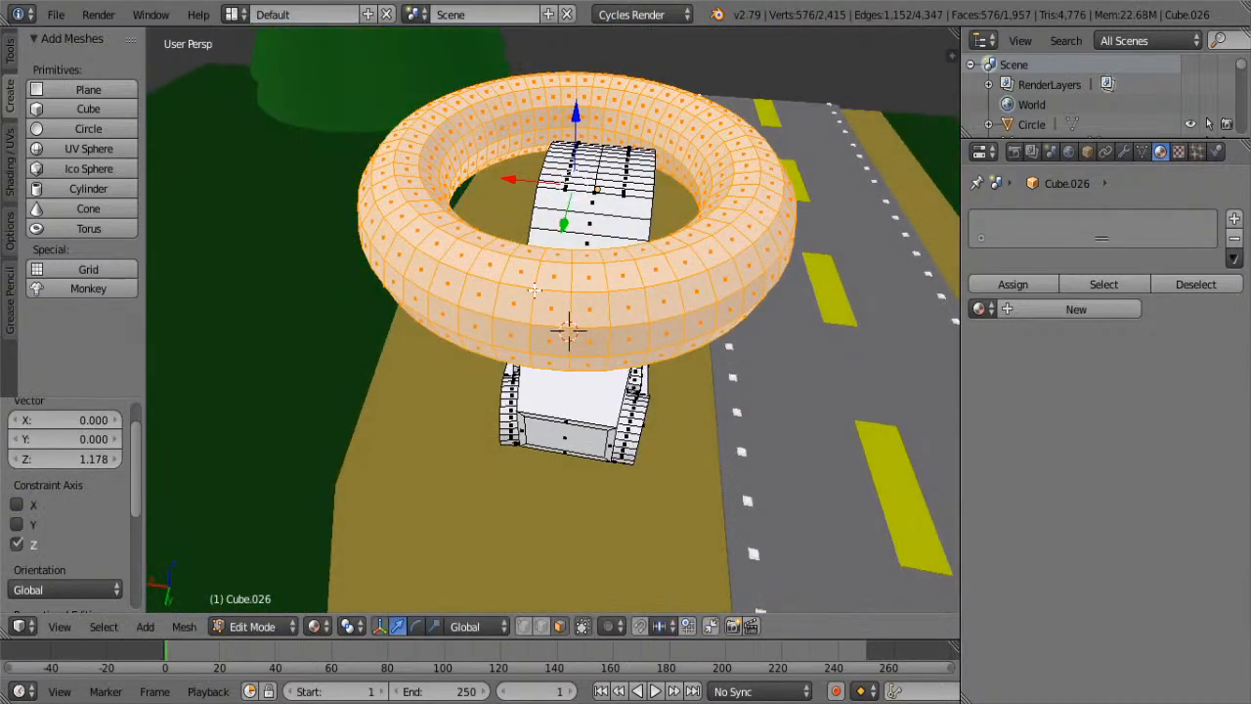
# - Select the cross-section face loops covering one half of the torus and delete their faces, leaving a half ring
pyautogui.rightClick(553, 280)
pyautogui.keyDown('alt'); pyautogui.keyDown('shift'); pyautogui.rightClick(520, 287); pyautogui.keyUp('shift'); pyautogui.keyUp('alt')
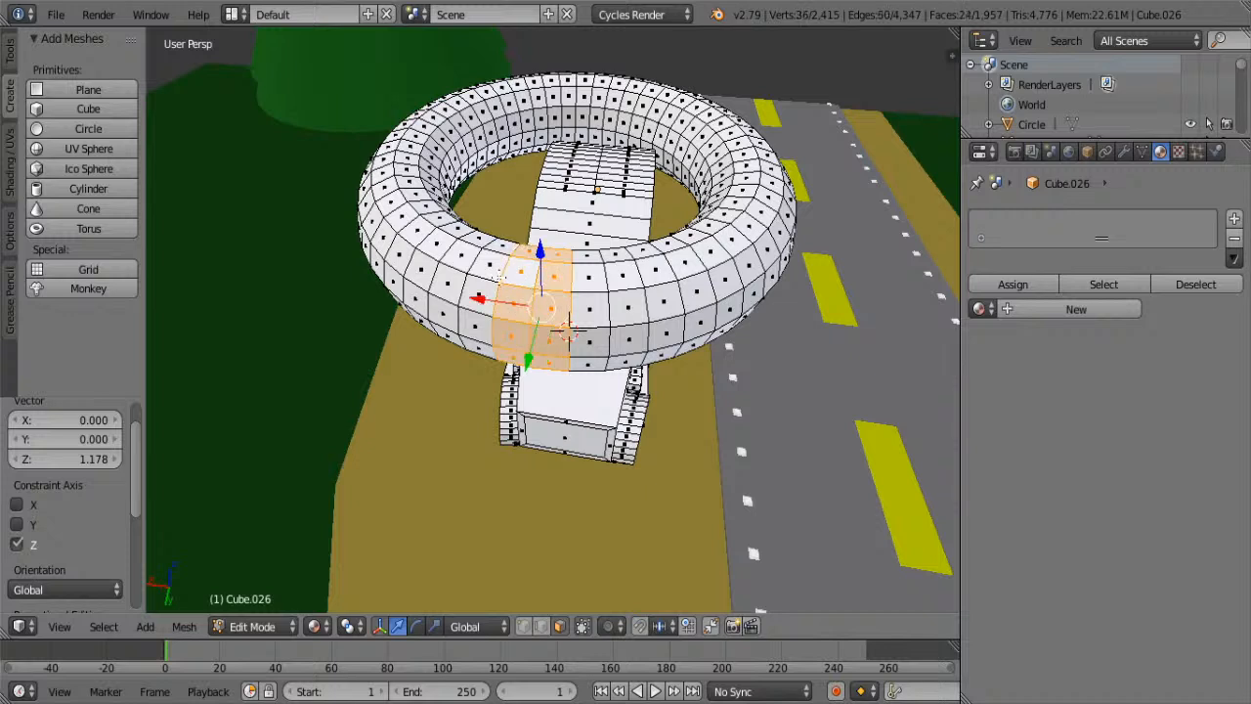
pyautogui.keyDown('alt'); pyautogui.keyDown('shift'); pyautogui.rightClick(485, 278); pyautogui.keyUp('shift'); pyautogui.keyUp('alt')
pyautogui.keyDown('alt'); pyautogui.keyDown('shift'); pyautogui.rightClick(440, 266); pyautogui.keyUp('shift'); pyautogui.keyUp('alt')
pyautogui.hotkey('ctrl', 'z')
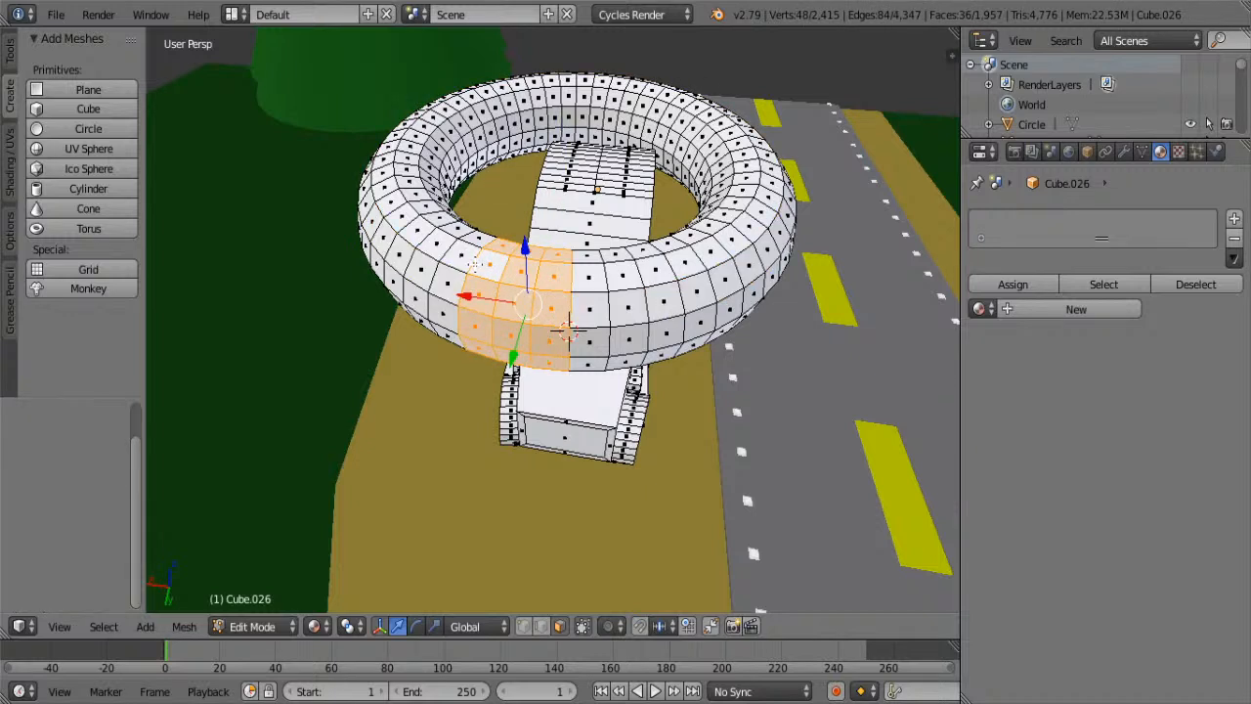
pyautogui.keyDown('alt'); pyautogui.keyDown('shift'); pyautogui.rightClick(451, 262); pyautogui.keyUp('shift'); pyautogui.keyUp('alt')
pyautogui.keyDown('alt'); pyautogui.keyDown('shift'); pyautogui.rightClick(431, 235); pyautogui.keyUp('shift'); pyautogui.keyUp('alt')
pyautogui.hotkey('ctrl', 'z')
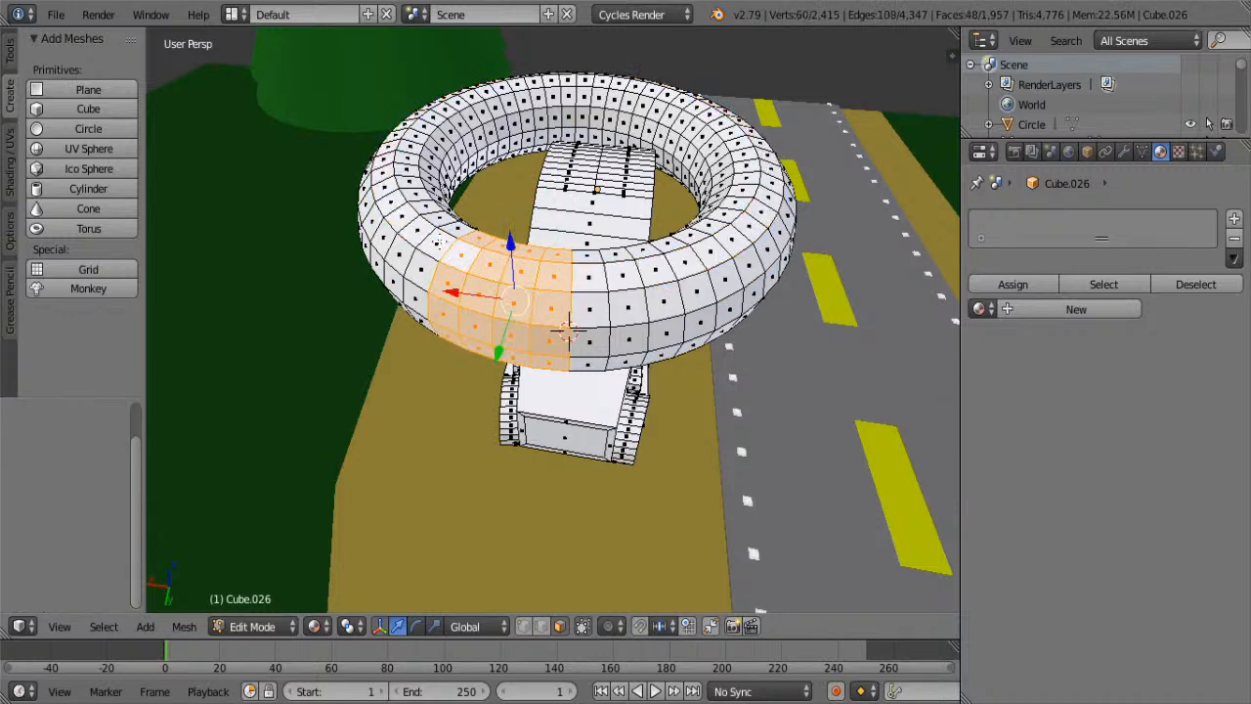
pyautogui.keyDown('alt'); pyautogui.keyDown('shift'); pyautogui.rightClick(443, 237); pyautogui.keyUp('shift'); pyautogui.keyUp('alt')
pyautogui.keyDown('alt'); pyautogui.keyDown('shift'); pyautogui.rightClick(411, 207); pyautogui.keyUp('shift'); pyautogui.keyUp('alt')
pyautogui.keyDown('alt'); pyautogui.keyDown('shift'); pyautogui.rightClick(404, 199); pyautogui.keyUp('shift'); pyautogui.keyUp('alt')
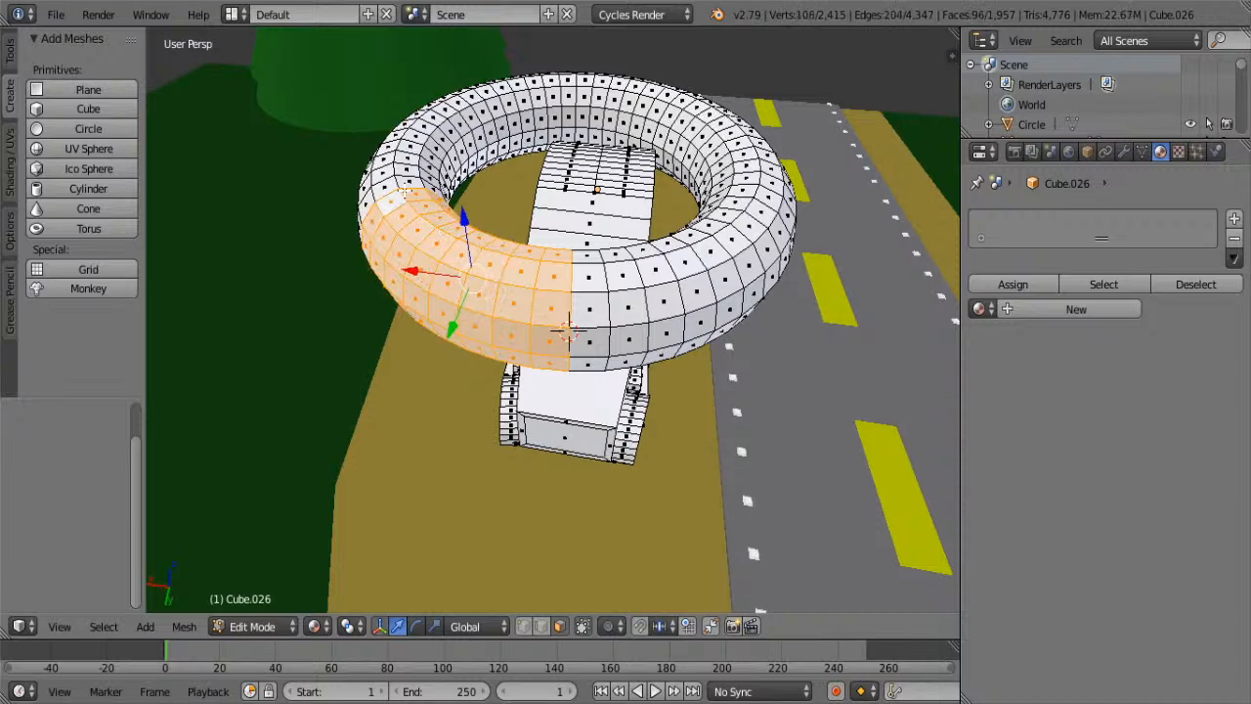
pyautogui.moveTo(405, 190); pyautogui.dragTo(430, 285, button='middle')
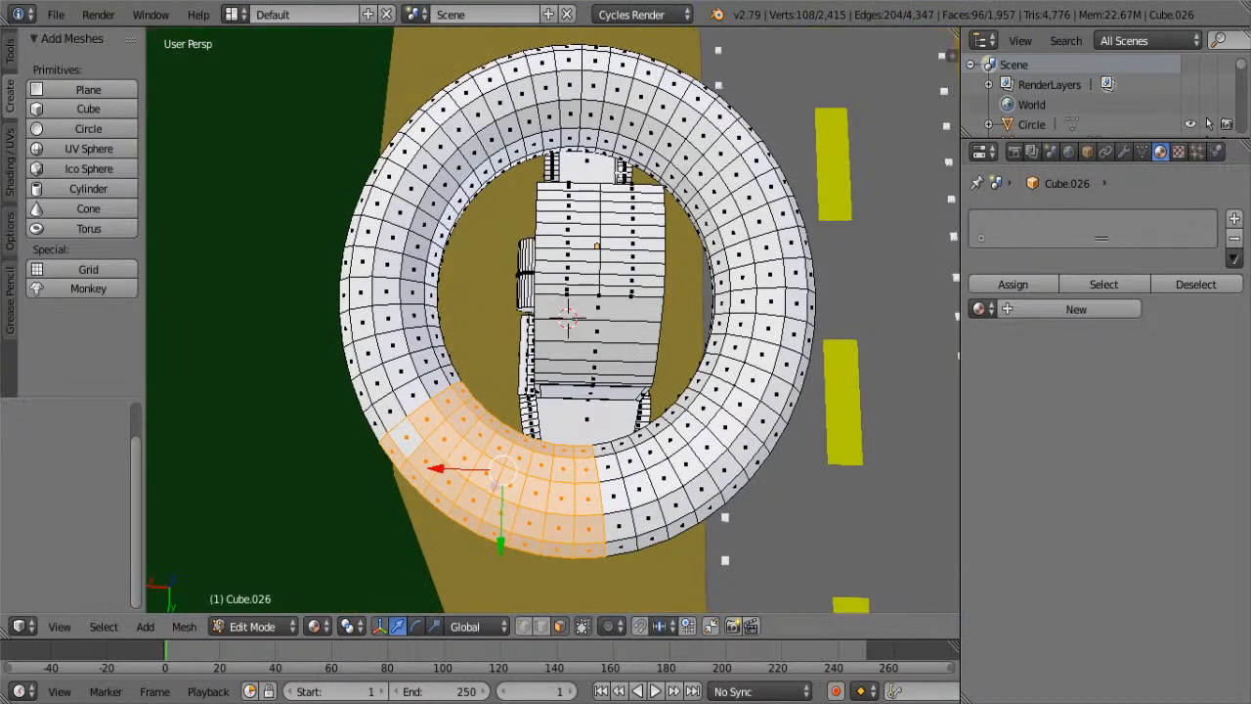
pyautogui.keyDown('alt'); pyautogui.keyDown('shift'); pyautogui.rightClick(595, 511); pyautogui.keyUp('shift'); pyautogui.keyUp('alt')
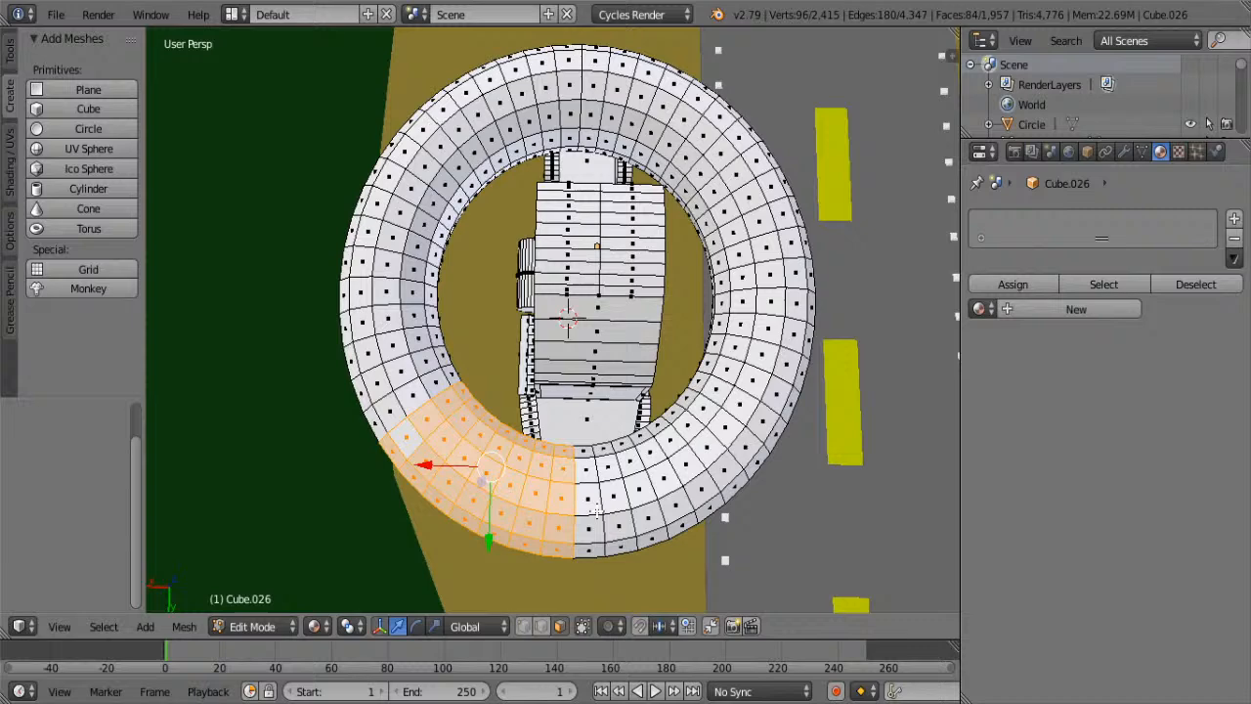
pyautogui.keyDown('alt'); pyautogui.keyDown('shift'); pyautogui.rightClick(567, 86); pyautogui.keyUp('shift'); pyautogui.keyUp('alt')
pyautogui.keyDown('alt'); pyautogui.keyDown('shift'); pyautogui.rightClick(527, 74); pyautogui.keyUp('shift'); pyautogui.keyUp('alt')
pyautogui.keyDown('alt'); pyautogui.keyDown('shift'); pyautogui.rightClick(517, 77); pyautogui.keyUp('shift'); pyautogui.keyUp('alt')
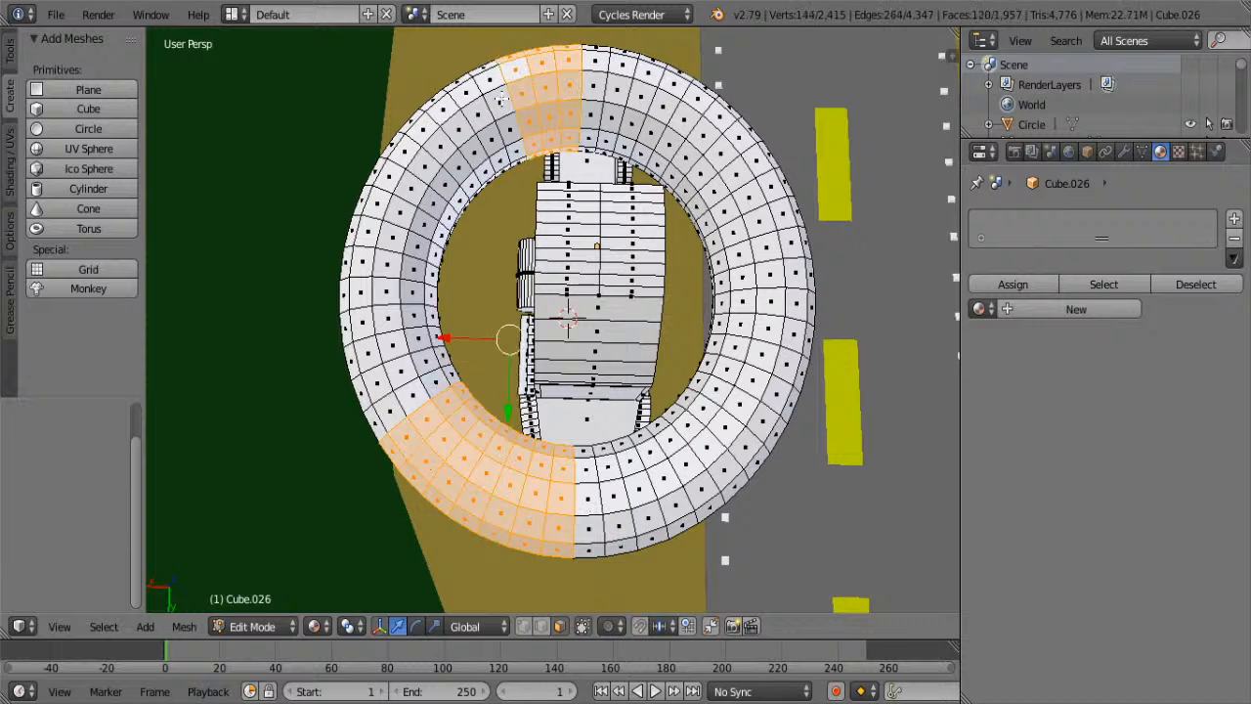
pyautogui.keyDown('alt'); pyautogui.keyDown('shift'); pyautogui.rightClick(497, 93); pyautogui.keyUp('shift'); pyautogui.keyUp('alt')
pyautogui.keyDown('alt'); pyautogui.rightClick(472, 103); pyautogui.keyUp('alt')
pyautogui.keyDown('alt'); pyautogui.rightClick(451, 129); pyautogui.keyUp('alt')
pyautogui.hotkey('ctrl', 'z')
pyautogui.hotkey('ctrl', 'z')
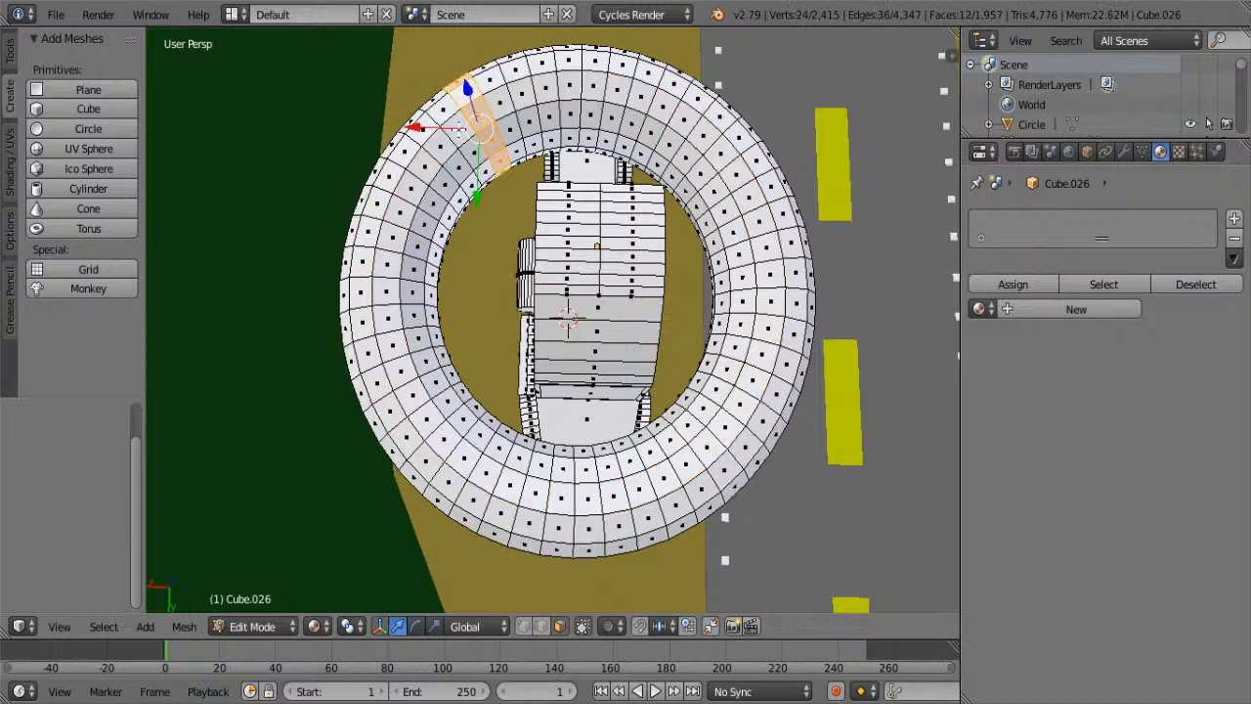
pyautogui.keyDown('alt'); pyautogui.keyDown('shift'); pyautogui.rightClick(466, 103); pyautogui.keyUp('shift'); pyautogui.keyUp('alt')
pyautogui.keyDown('alt'); pyautogui.keyDown('shift'); pyautogui.rightClick(452, 122); pyautogui.keyUp('shift'); pyautogui.keyUp('alt')
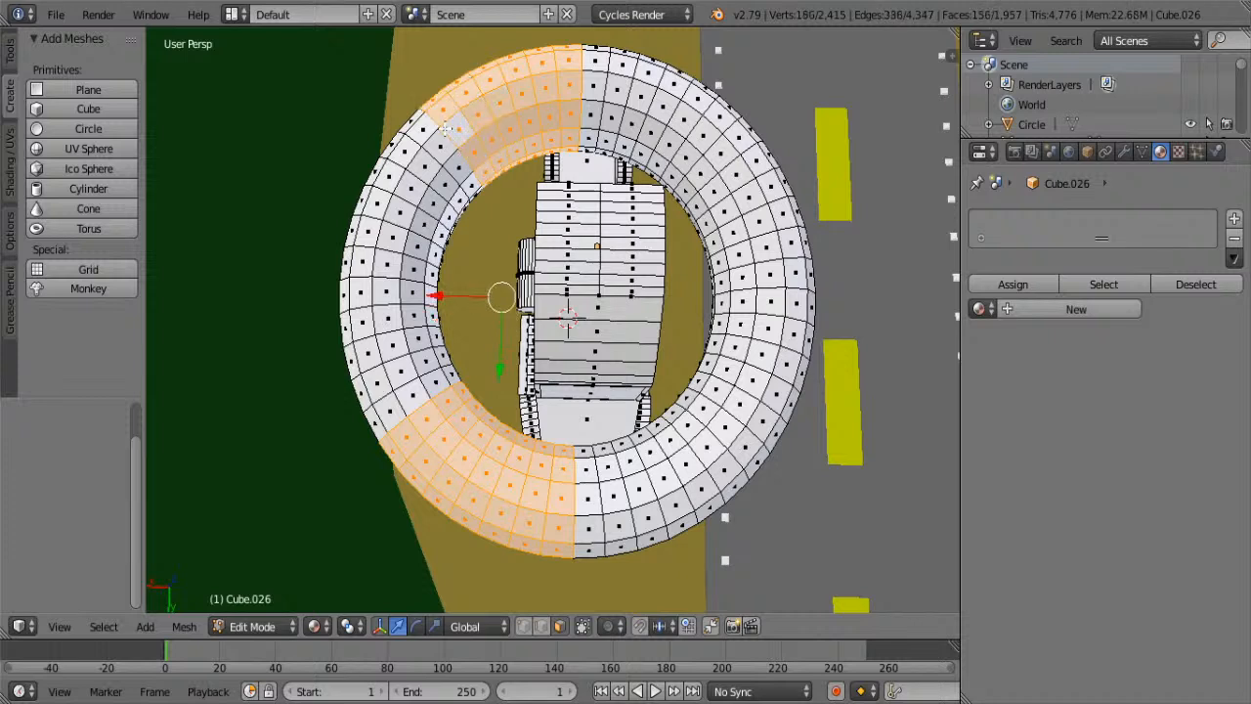
pyautogui.keyDown('alt'); pyautogui.keyDown('shift'); pyautogui.rightClick(440, 136); pyautogui.keyUp('shift'); pyautogui.keyUp('alt')
pyautogui.keyDown('alt'); pyautogui.keyDown('shift'); pyautogui.rightClick(419, 155); pyautogui.keyUp('shift'); pyautogui.keyUp('alt')
pyautogui.keyDown('alt'); pyautogui.keyDown('shift'); pyautogui.rightClick(404, 195); pyautogui.keyUp('shift'); pyautogui.keyUp('alt')
pyautogui.hotkey('ctrl', 'z')
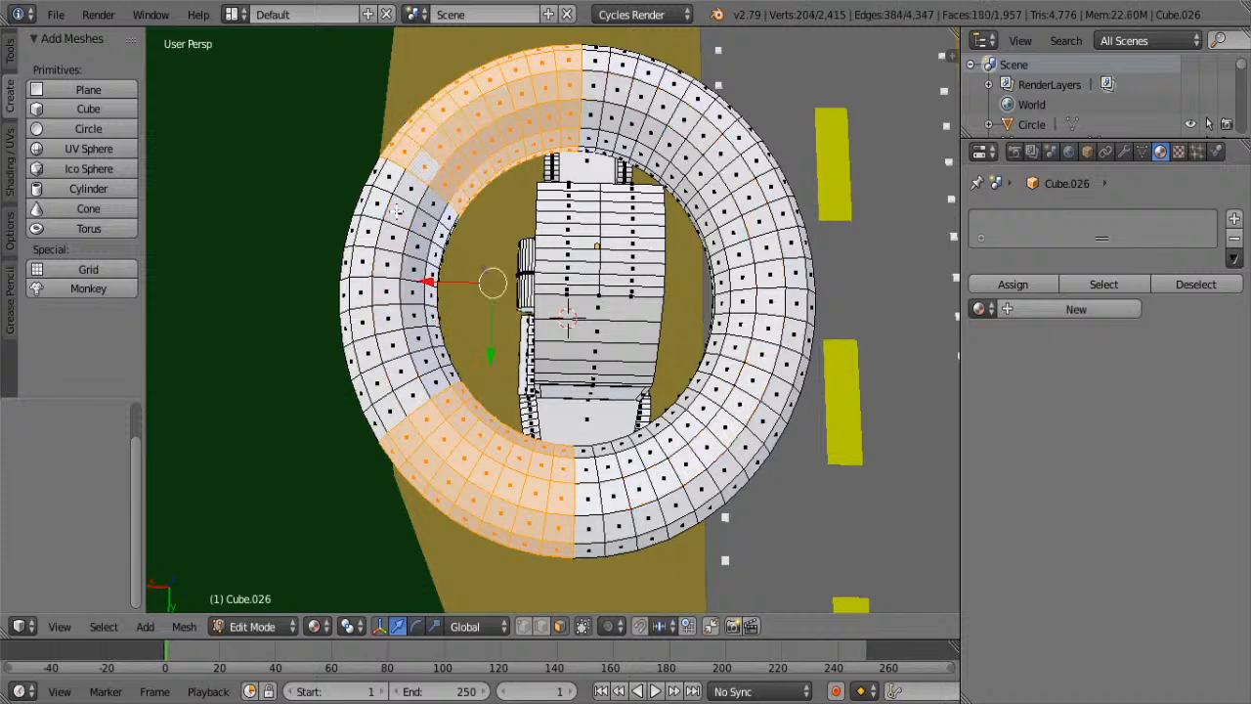
pyautogui.keyDown('alt'); pyautogui.keyDown('shift'); pyautogui.rightClick(400, 184); pyautogui.keyUp('shift'); pyautogui.keyUp('alt')
pyautogui.keyDown('alt'); pyautogui.keyDown('shift'); pyautogui.rightClick(392, 218); pyautogui.keyUp('shift'); pyautogui.keyUp('alt')
pyautogui.hotkey('ctrl', 'z')
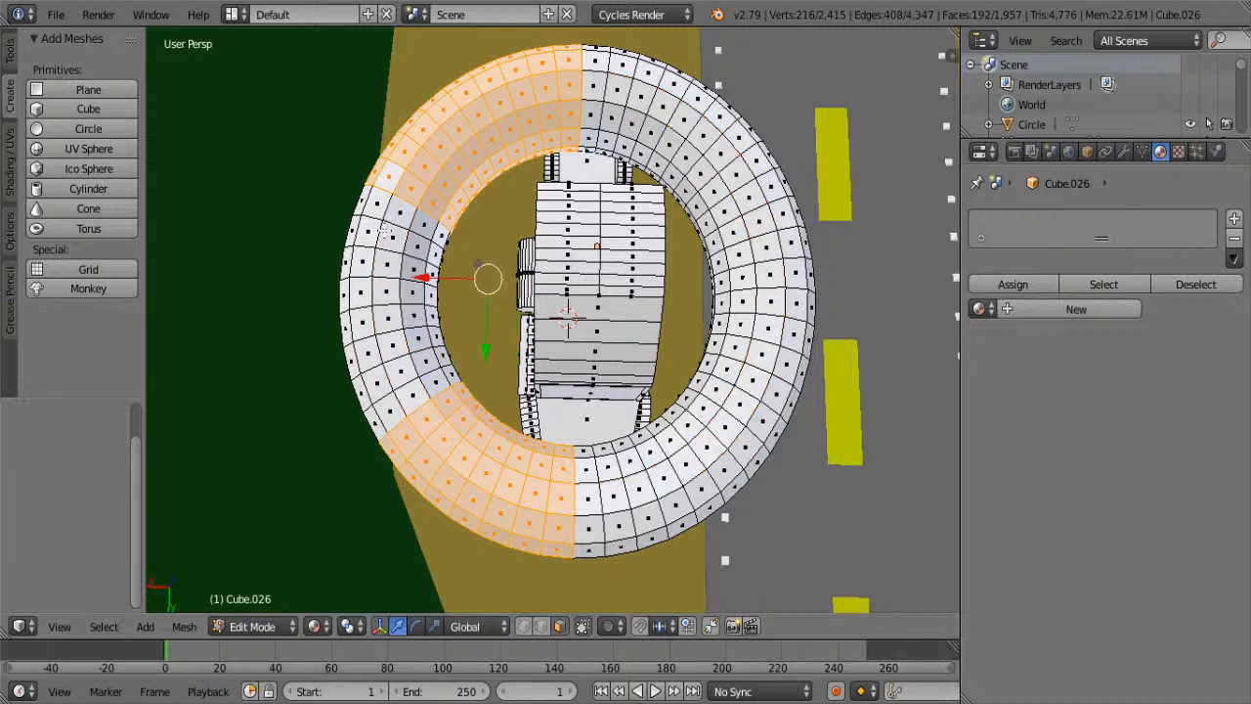
pyautogui.keyDown('alt'); pyautogui.keyDown('shift'); pyautogui.rightClick(384, 208); pyautogui.keyUp('shift'); pyautogui.keyUp('alt')
pyautogui.keyDown('alt'); pyautogui.keyDown('shift'); pyautogui.rightClick(381, 234); pyautogui.keyUp('shift'); pyautogui.keyUp('alt')
pyautogui.keyDown('alt'); pyautogui.keyDown('shift'); pyautogui.rightClick(382, 259); pyautogui.keyUp('shift'); pyautogui.keyUp('alt')
pyautogui.keyDown('alt'); pyautogui.keyDown('shift'); pyautogui.rightClick(375, 289); pyautogui.keyUp('shift'); pyautogui.keyUp('alt')
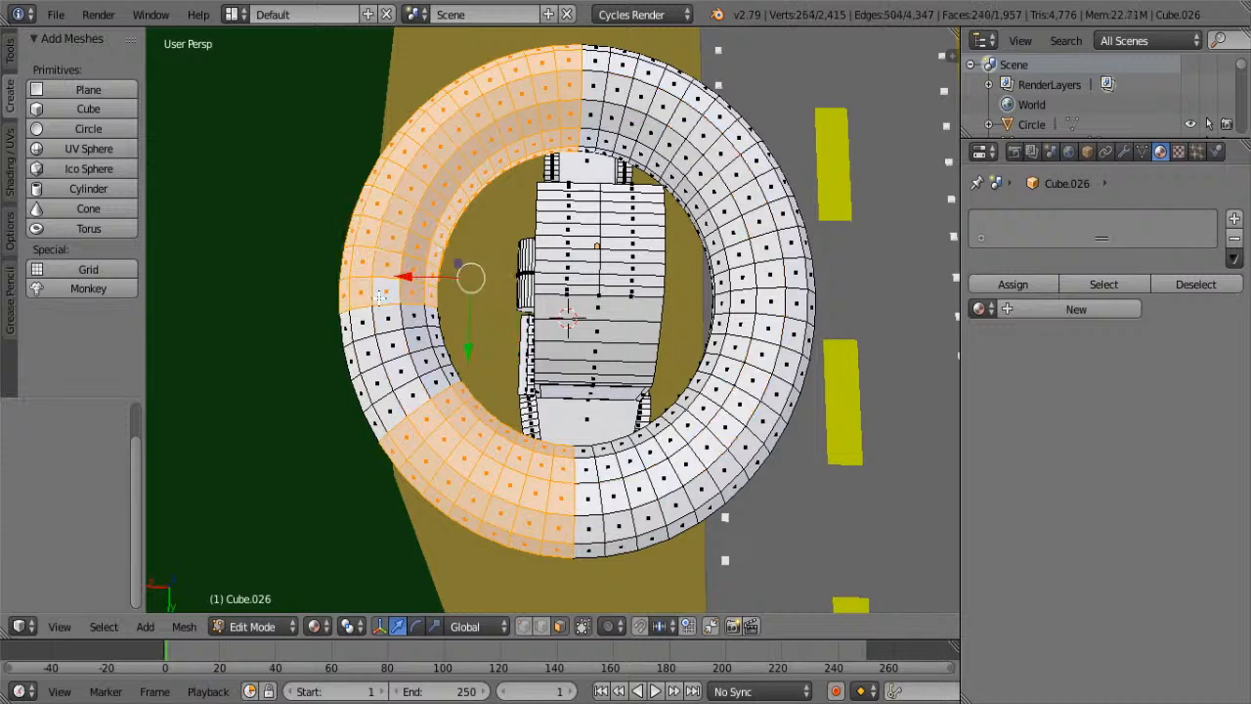
pyautogui.keyDown('alt'); pyautogui.keyDown('shift'); pyautogui.rightClick(381, 327); pyautogui.keyUp('shift'); pyautogui.keyUp('alt')
pyautogui.hotkey('ctrl', 'z')
pyautogui.keyDown('alt'); pyautogui.keyDown('shift'); pyautogui.rightClick(379, 326); pyautogui.keyUp('shift'); pyautogui.keyUp('alt')
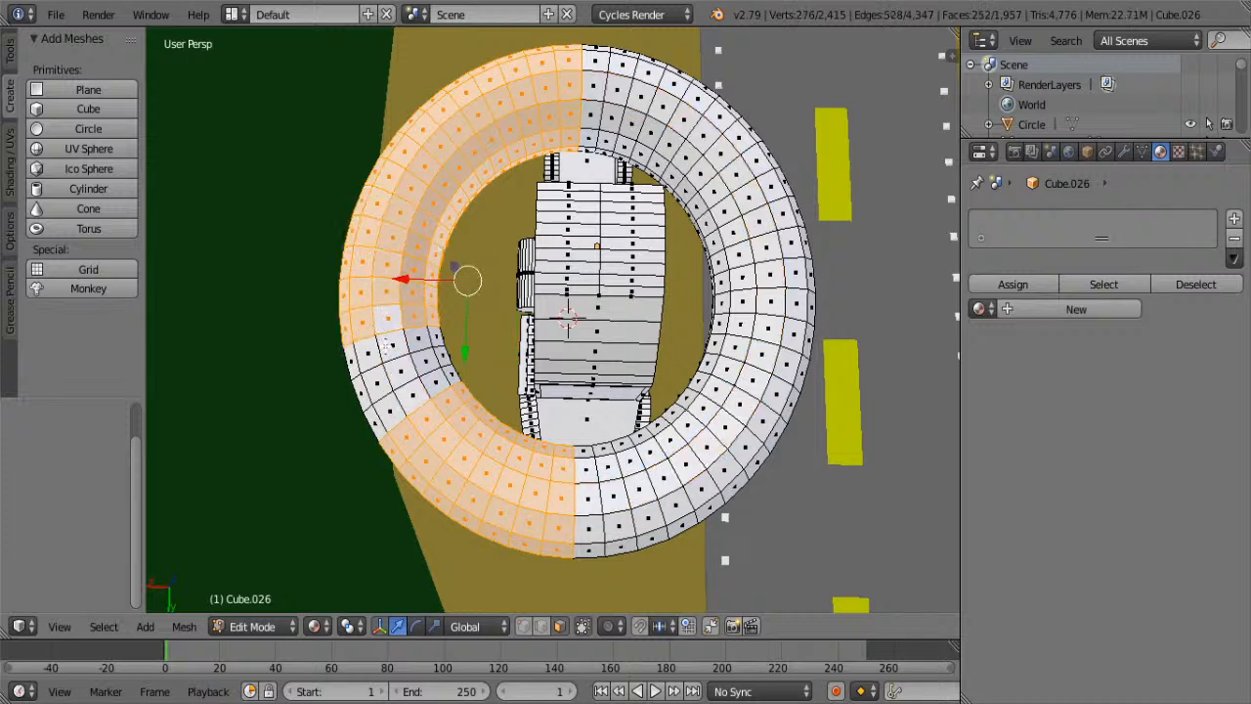
pyautogui.keyDown('alt'); pyautogui.keyDown('shift'); pyautogui.rightClick(389, 350); pyautogui.keyUp('shift'); pyautogui.keyUp('alt')
pyautogui.keyDown('alt'); pyautogui.keyDown('shift'); pyautogui.rightClick(392, 376); pyautogui.keyUp('shift'); pyautogui.keyUp('alt')
pyautogui.keyDown('alt'); pyautogui.keyDown('shift'); pyautogui.rightClick(401, 409); pyautogui.keyUp('shift'); pyautogui.keyUp('alt')
pyautogui.moveTo(460, 457); pyautogui.dragTo(475, 332, button='middle')
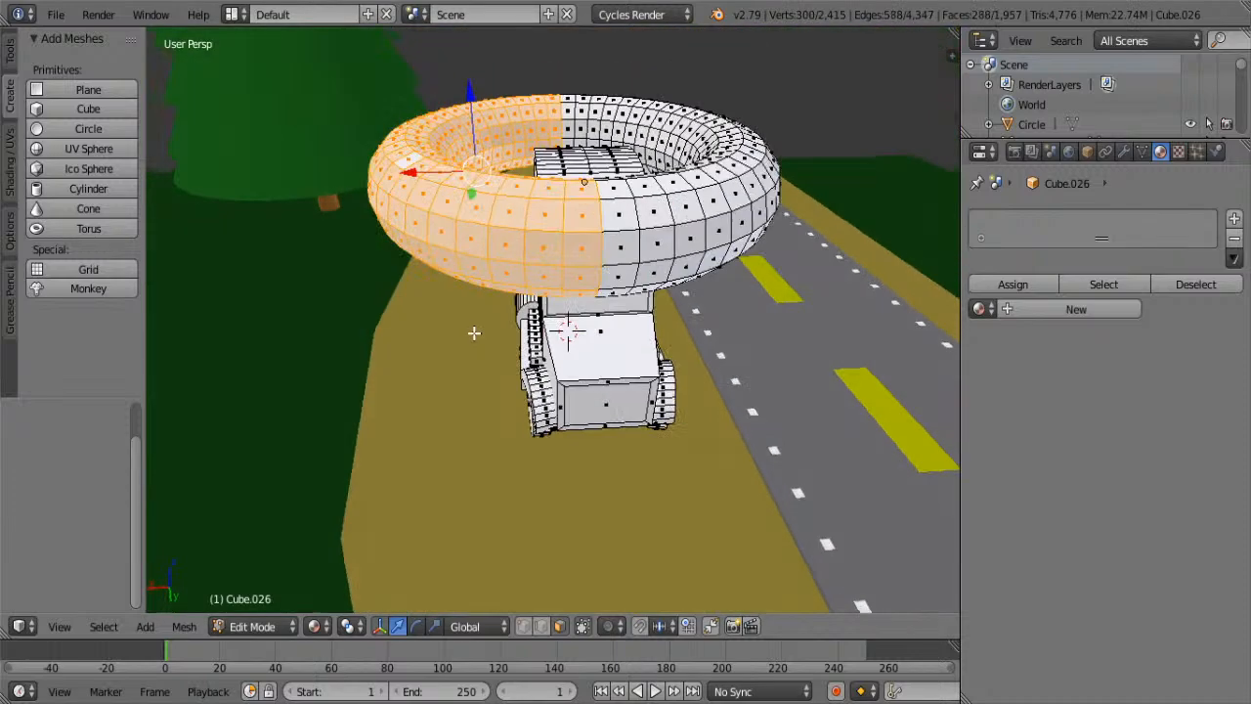
pyautogui.press('x')
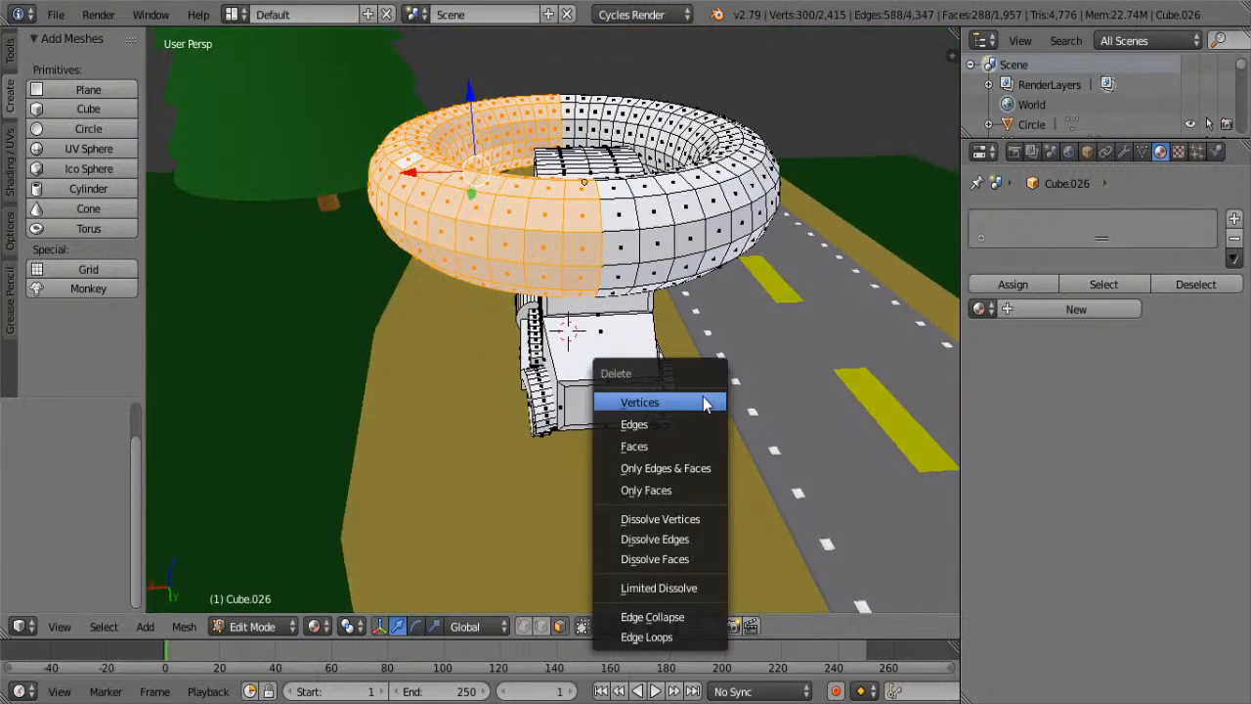
pyautogui.click(652, 445)
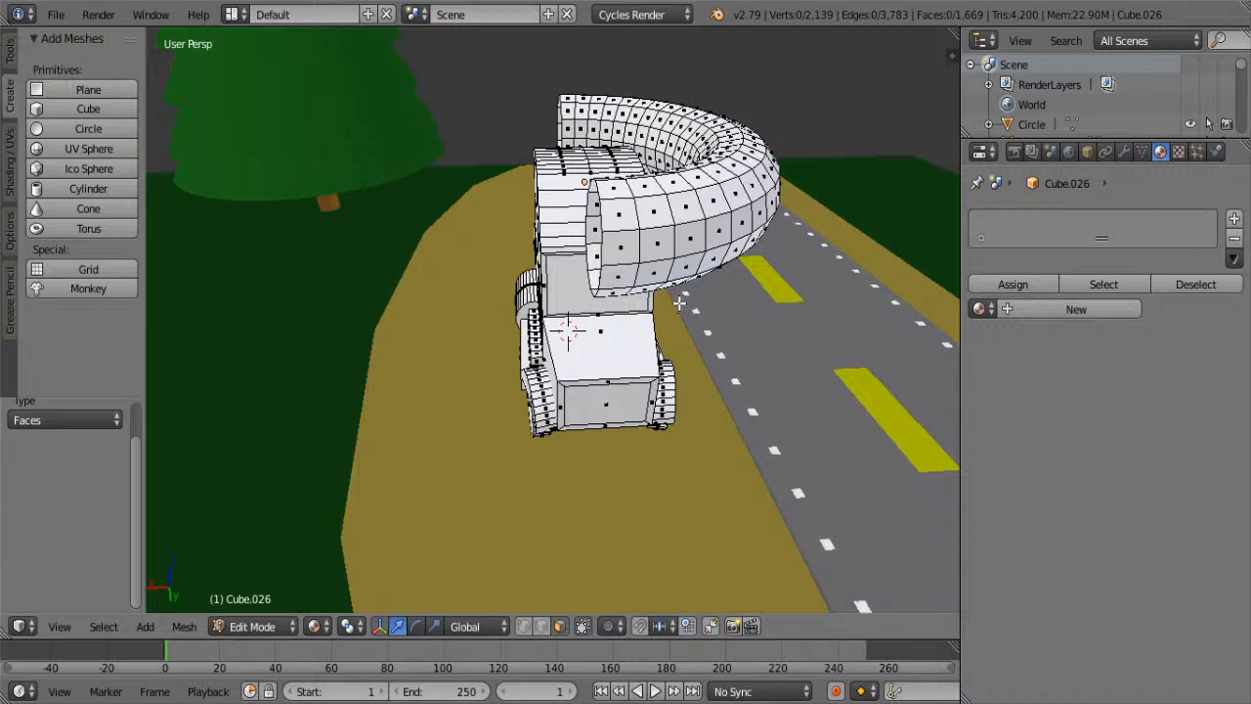
# - Select all faces of the remaining half torus and scale them uniformly by 0.187
pyautogui.keyDown('alt'); pyautogui.rightClick(626, 229); pyautogui.keyUp('alt')
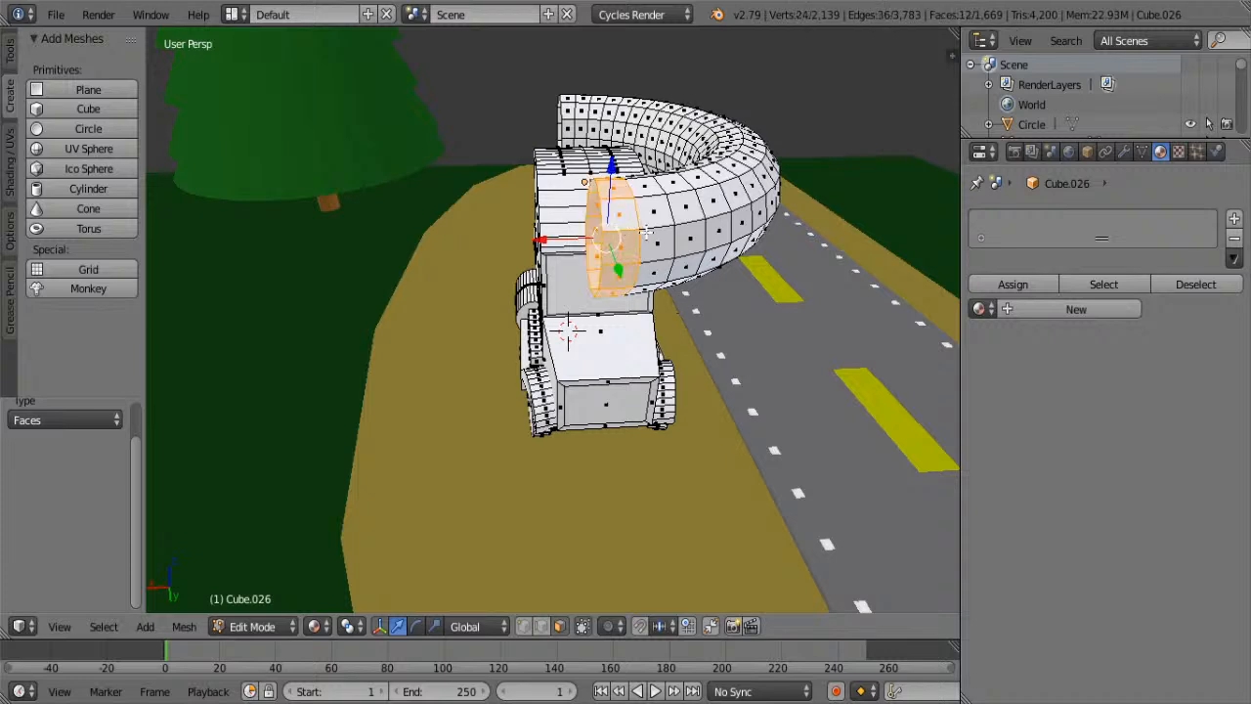
pyautogui.keyDown('alt'); pyautogui.keyDown('shift'); pyautogui.rightClick(635, 200); pyautogui.keyUp('shift'); pyautogui.keyUp('alt')
pyautogui.keyDown('alt'); pyautogui.keyDown('shift'); pyautogui.rightClick(641, 205); pyautogui.keyUp('shift'); pyautogui.keyUp('alt')
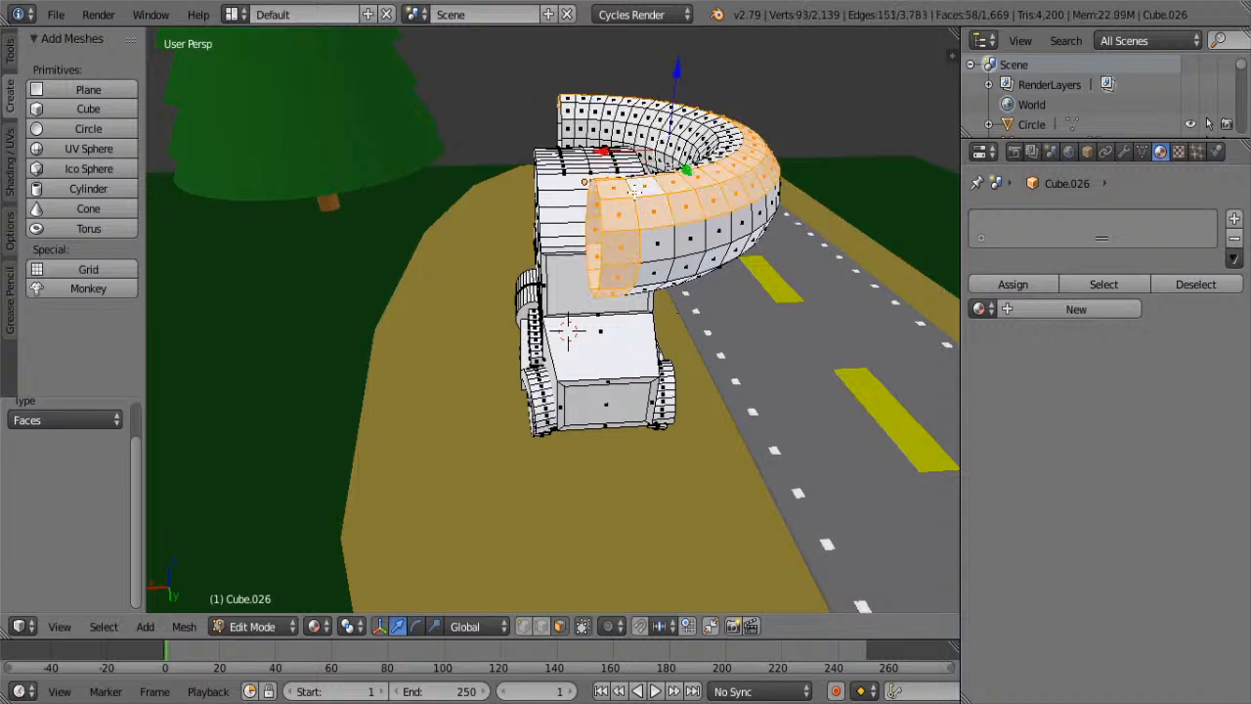
pyautogui.keyDown('alt'); pyautogui.keyDown('shift'); pyautogui.rightClick(642, 257); pyautogui.keyUp('shift'); pyautogui.keyUp('alt')
pyautogui.keyDown('alt'); pyautogui.keyDown('shift'); pyautogui.rightClick(651, 277); pyautogui.keyUp('shift'); pyautogui.keyUp('alt')
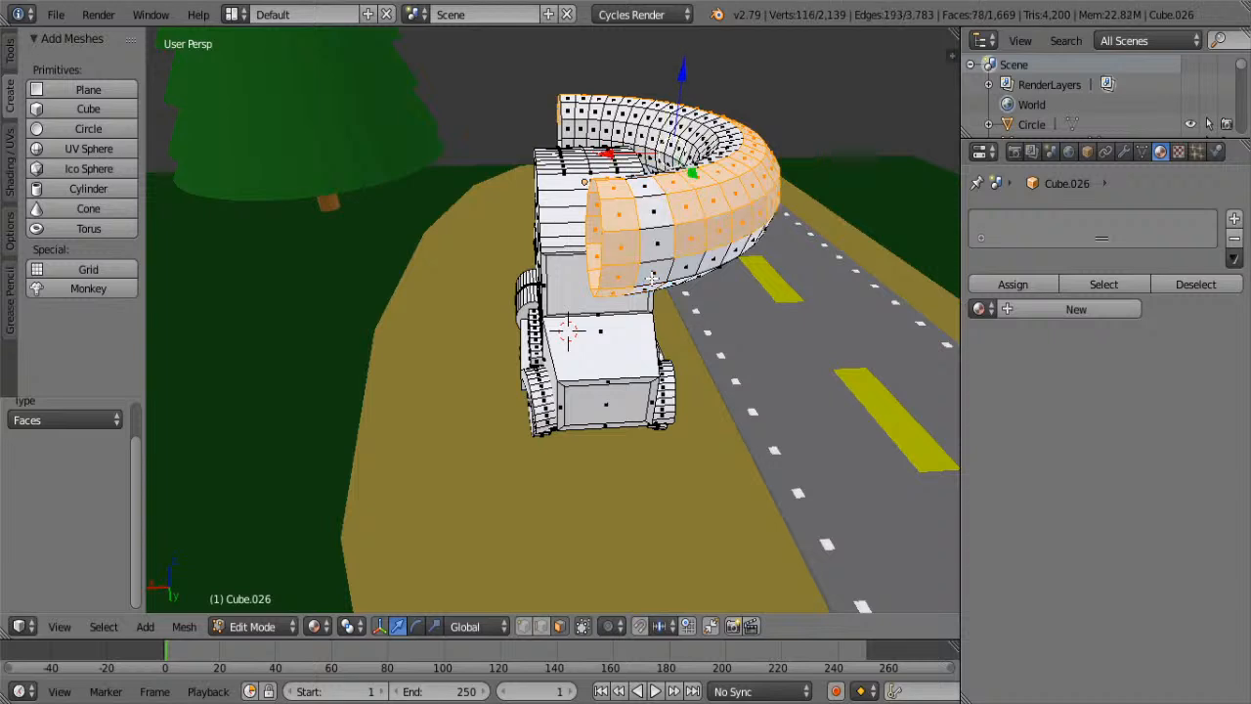
pyautogui.keyDown('alt'); pyautogui.keyDown('shift'); pyautogui.rightClick(651, 278); pyautogui.keyUp('shift'); pyautogui.keyUp('alt')
pyautogui.keyDown('alt'); pyautogui.keyDown('shift'); pyautogui.rightClick(689, 263); pyautogui.keyUp('shift'); pyautogui.keyUp('alt')
pyautogui.keyDown('alt'); pyautogui.keyDown('shift'); pyautogui.rightClick(689, 263); pyautogui.keyUp('shift'); pyautogui.keyUp('alt')
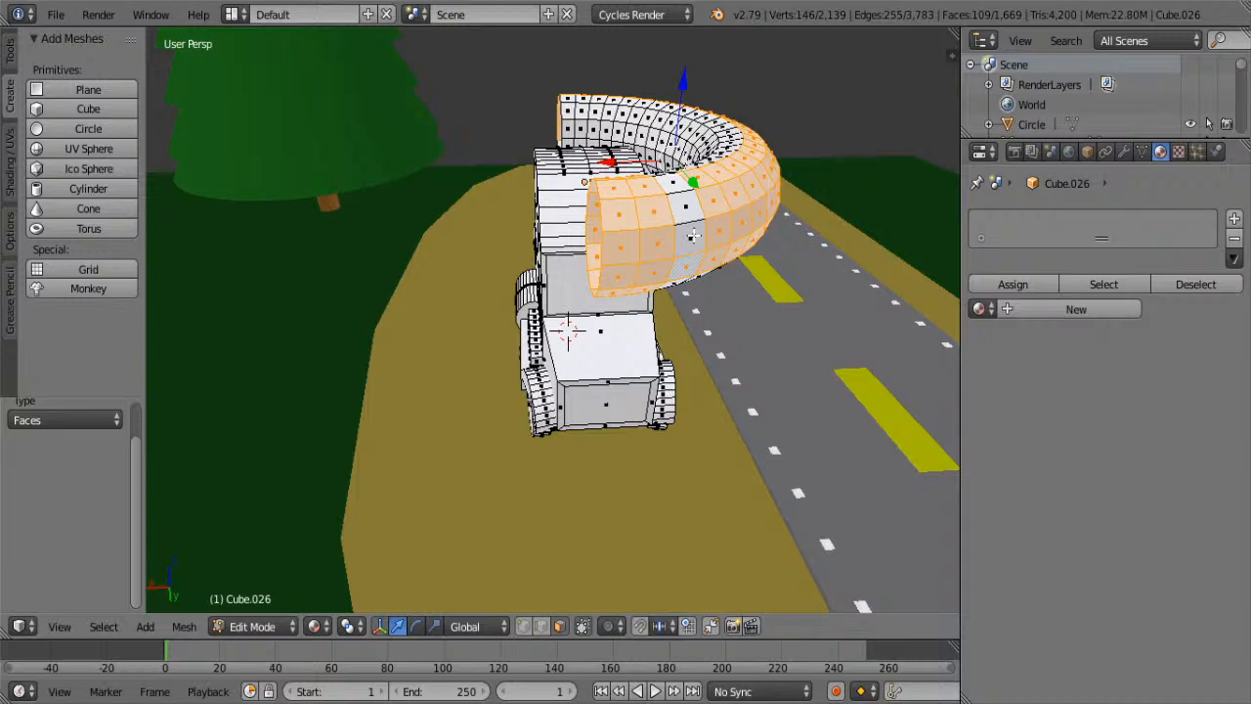
pyautogui.keyDown('alt'); pyautogui.keyDown('shift'); pyautogui.rightClick(675, 236); pyautogui.keyUp('shift'); pyautogui.keyUp('alt')
pyautogui.keyDown('alt'); pyautogui.keyDown('shift'); pyautogui.rightClick(675, 236); pyautogui.keyUp('shift'); pyautogui.keyUp('alt')
pyautogui.keyDown('alt'); pyautogui.keyDown('shift'); pyautogui.rightClick(668, 210); pyautogui.keyUp('shift'); pyautogui.keyUp('alt')
pyautogui.keyDown('alt'); pyautogui.keyDown('shift'); pyautogui.rightClick(668, 210); pyautogui.keyUp('shift'); pyautogui.keyUp('alt')
pyautogui.keyDown('alt'); pyautogui.keyDown('shift'); pyautogui.rightClick(660, 183); pyautogui.keyUp('shift'); pyautogui.keyUp('alt')
pyautogui.keyDown('alt'); pyautogui.keyDown('shift'); pyautogui.rightClick(657, 183); pyautogui.keyUp('shift'); pyautogui.keyUp('alt')
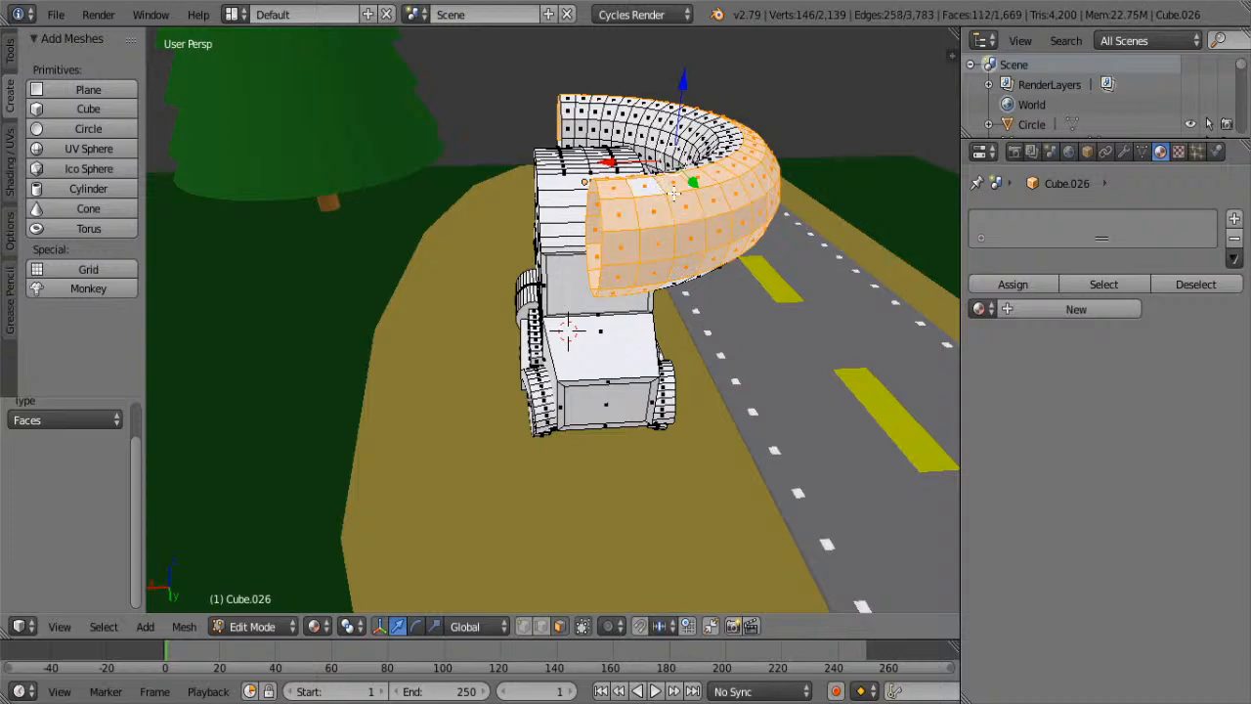
pyautogui.moveTo(673, 194); pyautogui.dragTo(823, 284, button='middle')
pyautogui.keyDown('alt'); pyautogui.keyDown('shift'); pyautogui.rightClick(736, 209); pyautogui.keyUp('shift'); pyautogui.keyUp('alt')
pyautogui.keyDown('alt'); pyautogui.keyDown('shift'); pyautogui.rightClick(733, 210); pyautogui.keyUp('shift'); pyautogui.keyUp('alt')
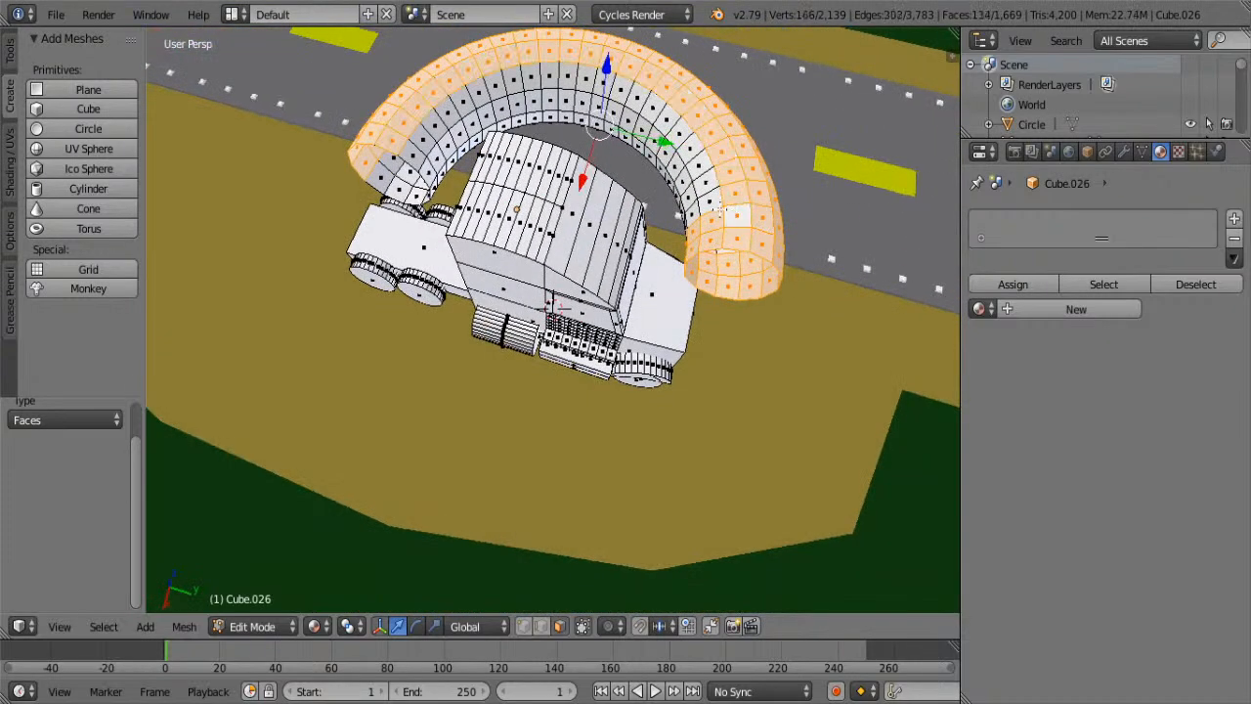
pyautogui.keyDown('alt'); pyautogui.keyDown('shift'); pyautogui.rightClick(705, 223); pyautogui.keyUp('shift'); pyautogui.keyUp('alt')
pyautogui.keyDown('alt'); pyautogui.keyDown('shift'); pyautogui.rightClick(694, 246); pyautogui.keyUp('shift'); pyautogui.keyUp('alt')
pyautogui.moveTo(693, 250); pyautogui.dragTo(642, 404, button='middle')
pyautogui.scroll(5, 754, 128)
pyautogui.keyDown('alt'); pyautogui.keyDown('shift'); pyautogui.rightClick(650, 269); pyautogui.keyUp('shift'); pyautogui.keyUp('alt')
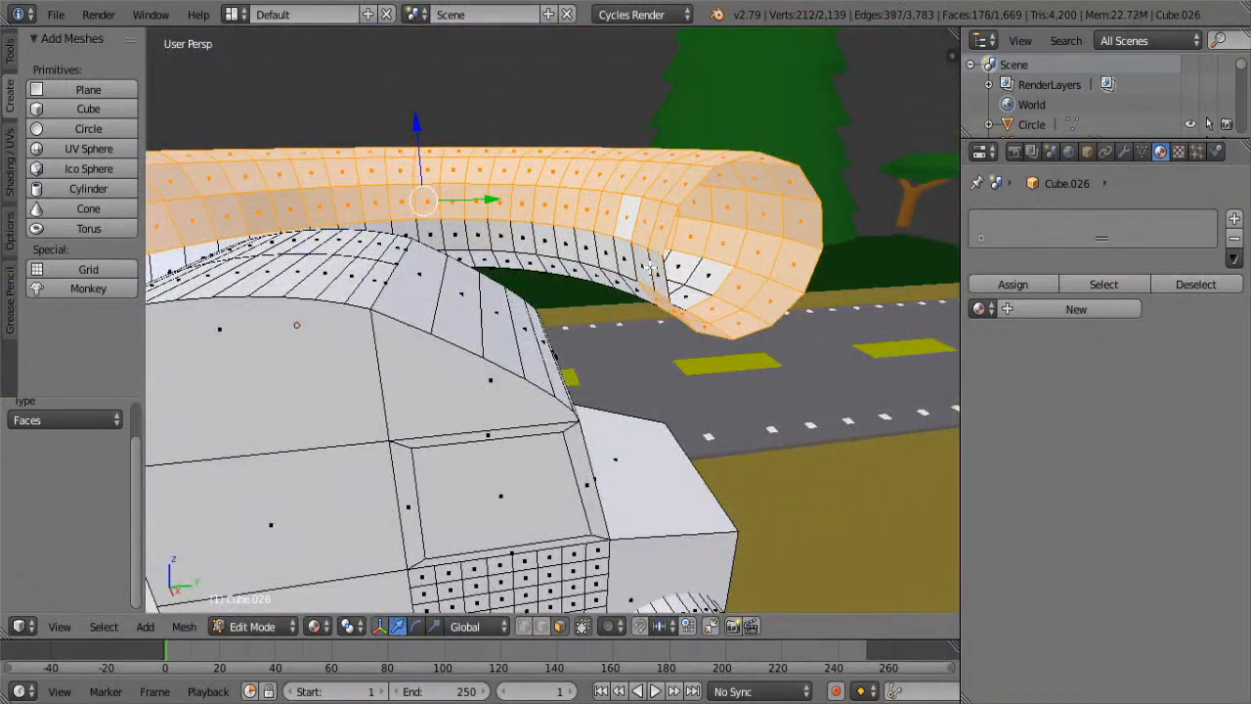
pyautogui.moveTo(696, 311); pyautogui.dragTo(664, 285, button='middle')
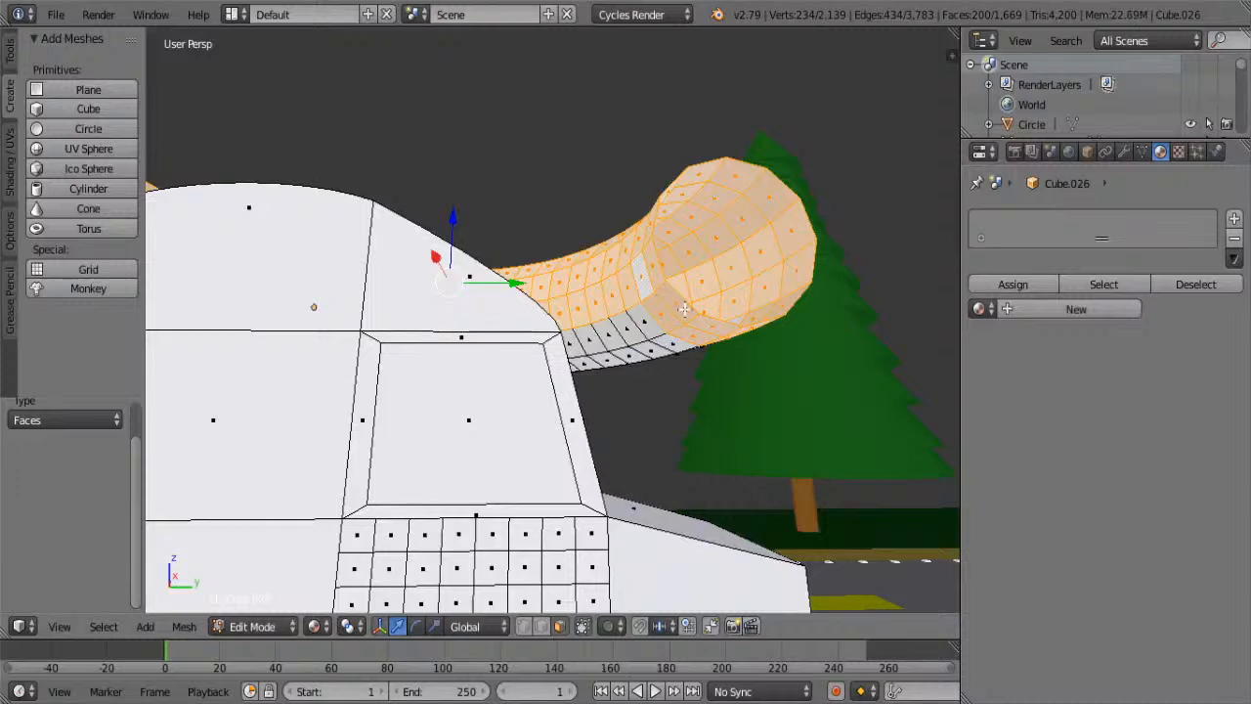
pyautogui.keyDown('alt'); pyautogui.keyDown('shift'); pyautogui.rightClick(684, 313); pyautogui.keyUp('shift'); pyautogui.keyUp('alt')
pyautogui.keyDown('alt'); pyautogui.keyDown('shift'); pyautogui.rightClick(705, 332); pyautogui.keyUp('shift'); pyautogui.keyUp('alt')
pyautogui.moveTo(725, 364); pyautogui.dragTo(664, 299, button='middle')
pyautogui.keyDown('alt'); pyautogui.keyDown('shift'); pyautogui.rightClick(652, 280); pyautogui.keyUp('shift'); pyautogui.keyUp('alt')
pyautogui.keyDown('alt'); pyautogui.keyDown('shift'); pyautogui.rightClick(670, 274); pyautogui.keyUp('shift'); pyautogui.keyUp('alt')
pyautogui.keyDown('alt'); pyautogui.keyDown('shift'); pyautogui.rightClick(660, 217); pyautogui.keyUp('shift'); pyautogui.keyUp('alt')
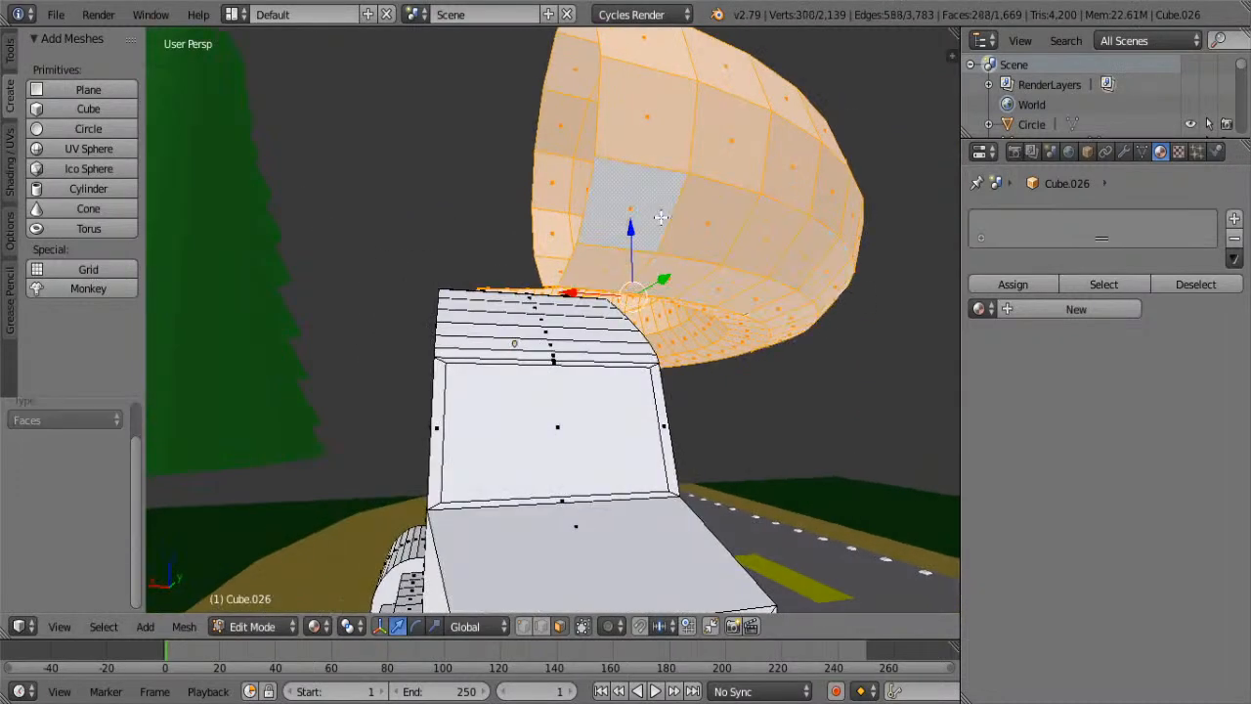
pyautogui.scroll(-3, 660, 217)
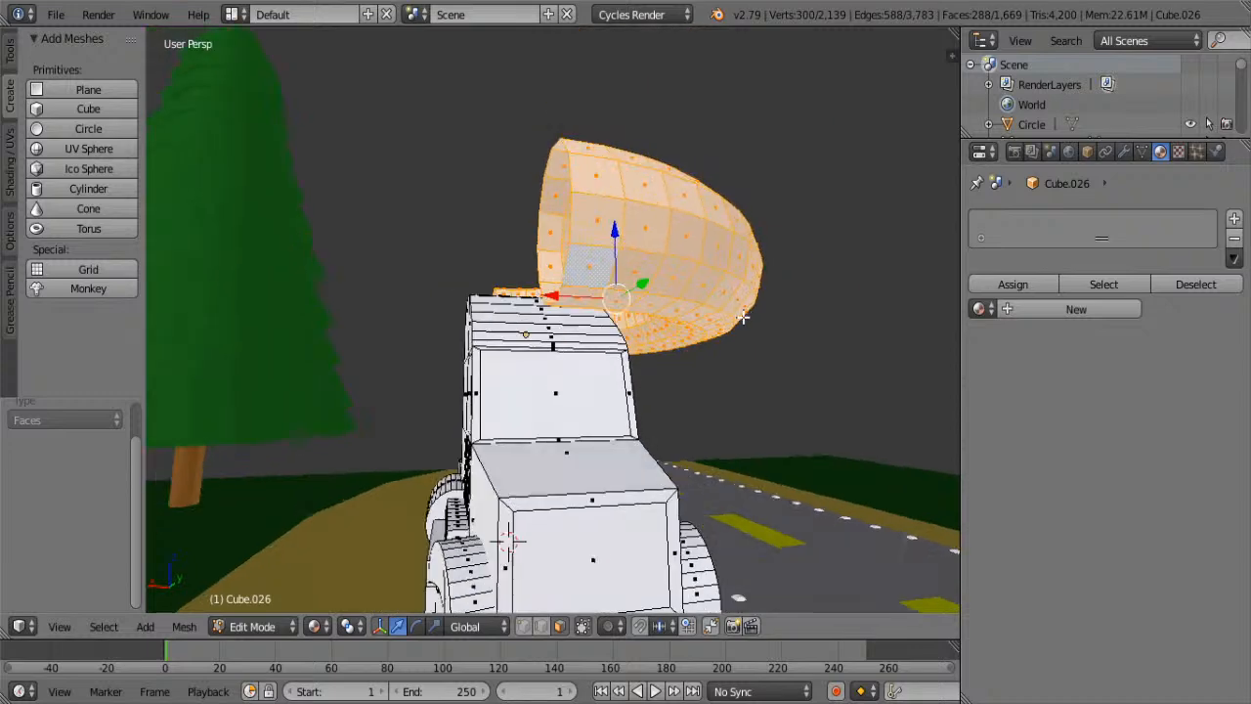
pyautogui.moveTo(743, 315); pyautogui.dragTo(619, 382, button='middle')
pyautogui.press('s')
pyautogui.click(705, 309)
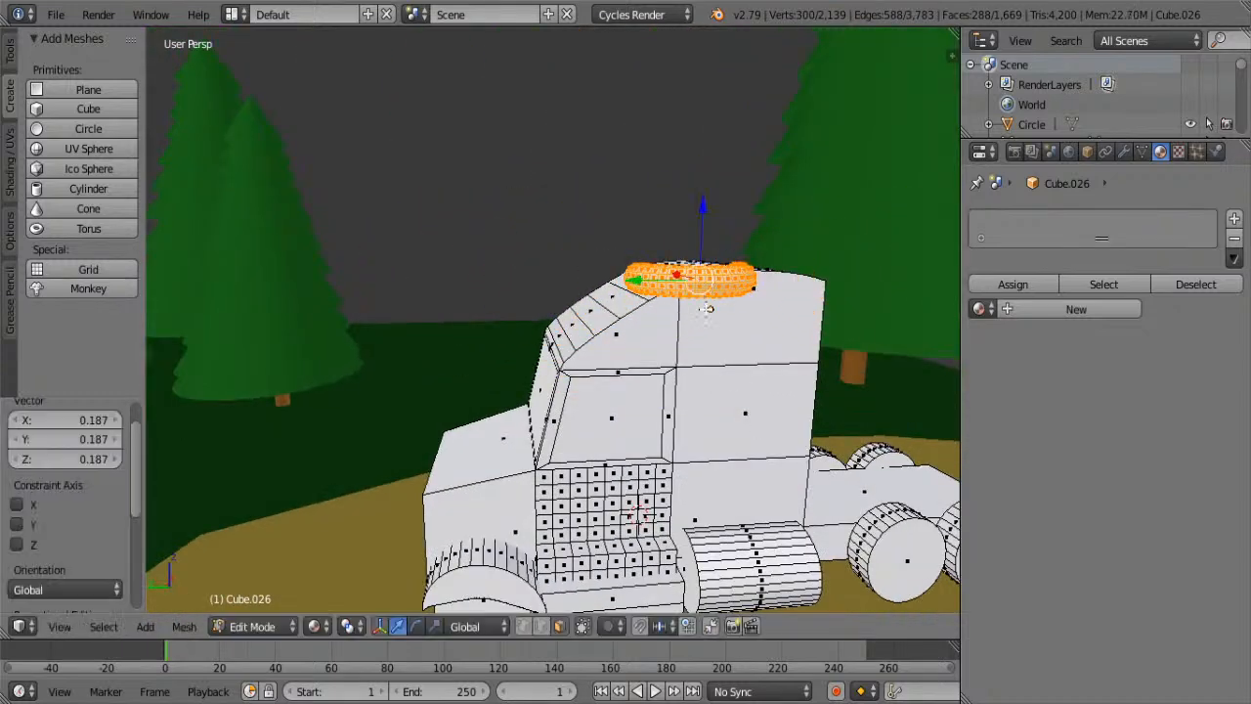
# - Move the half torus by -0.813 along Z and scale it uniformly by 0.190
pyautogui.press('g')
pyautogui.press('z')
pyautogui.click(688, 438)
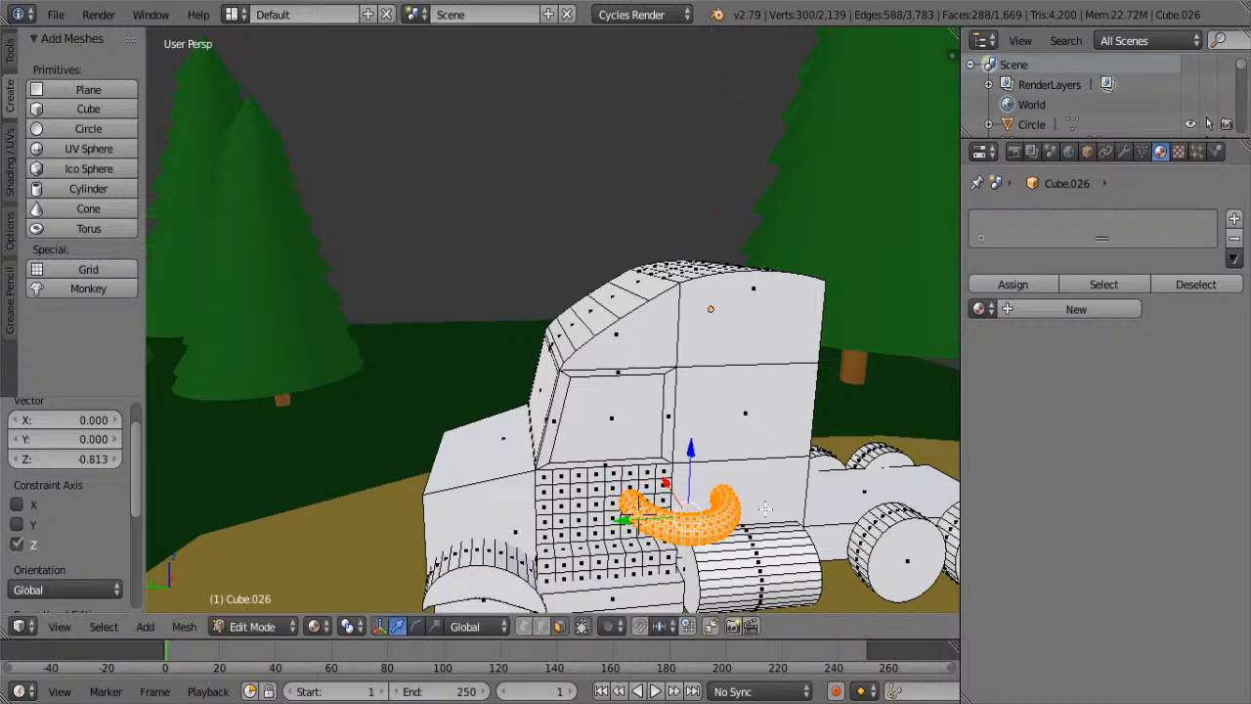
pyautogui.press('s')
pyautogui.click(710, 511)
# - Move the small half torus 0.142 along X, 0.139 along Y and 0.037 along Z onto the door's upper rear grid area
pyautogui.scroll(3, 712, 512)
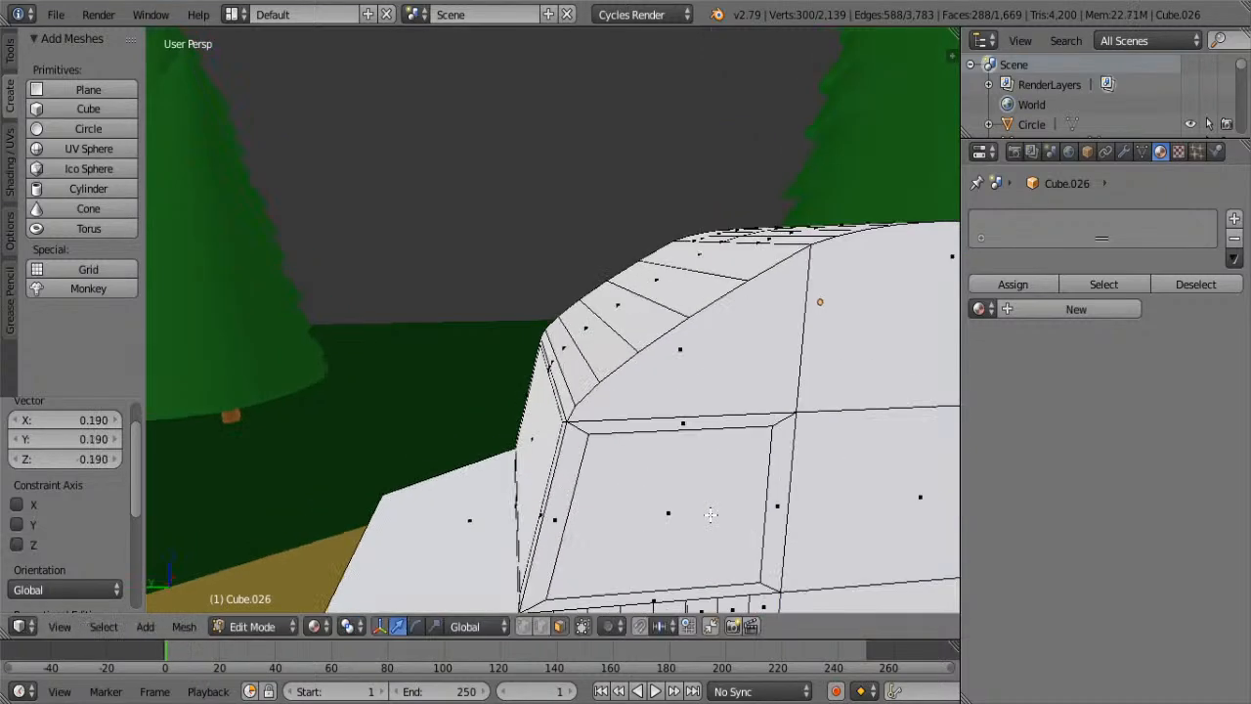
pyautogui.keyDown('shift'); pyautogui.moveTo(712, 512); pyautogui.dragTo(629, 375, button='middle'); pyautogui.keyUp('shift')
pyautogui.scroll(1, 549, 292)
pyautogui.press('g')
pyautogui.press('x')
pyautogui.click(775, 404)
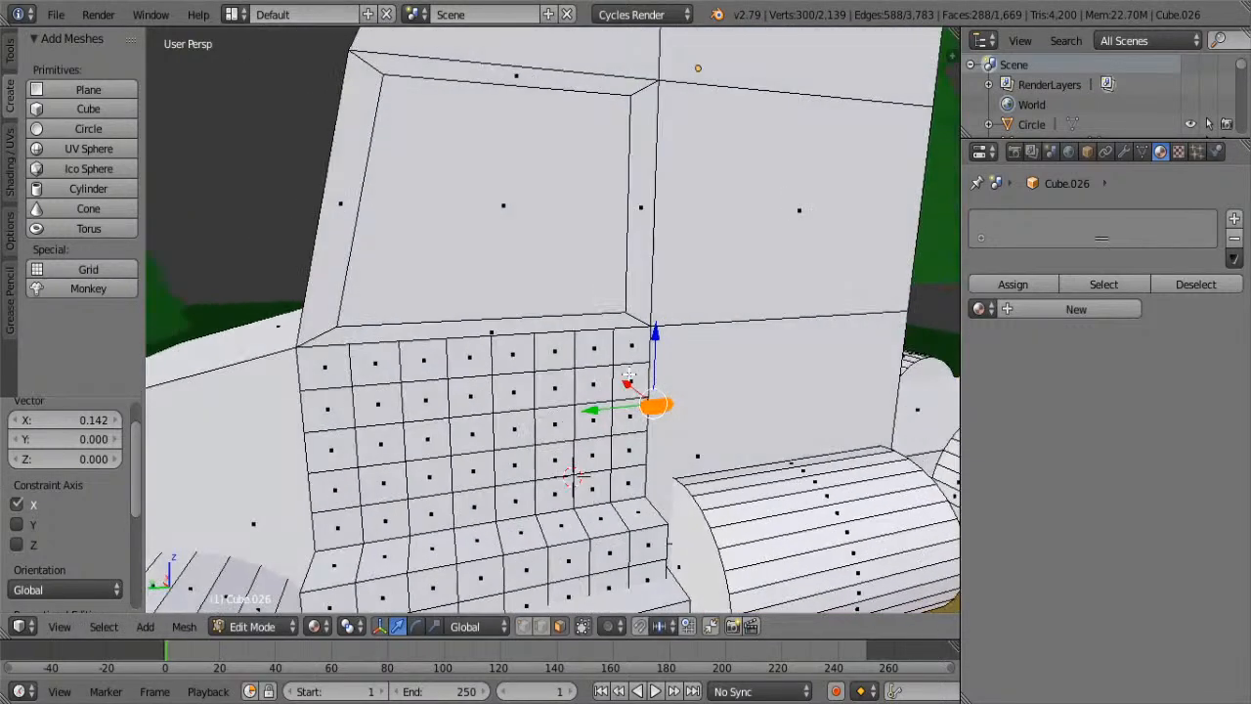
pyautogui.moveTo(608, 406); pyautogui.dragTo(533, 405)
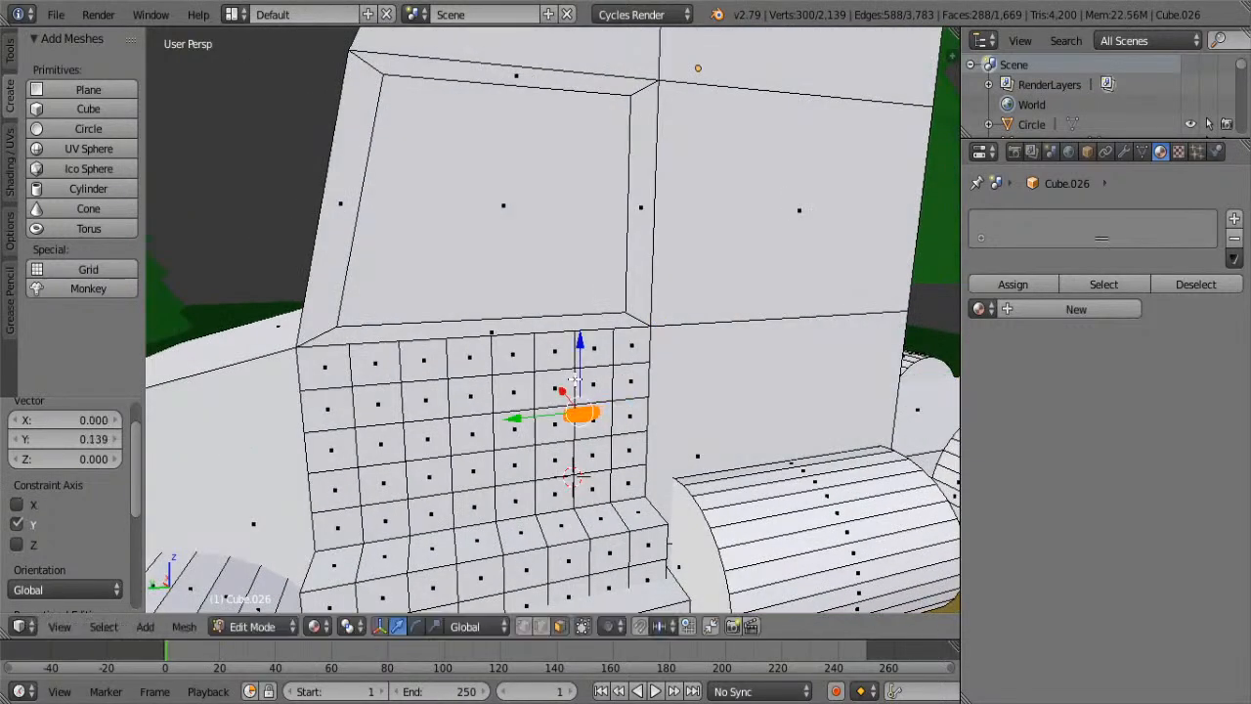
pyautogui.moveTo(584, 364); pyautogui.dragTo(582, 340)
pyautogui.moveTo(583, 342); pyautogui.dragTo(611, 401, button='middle')
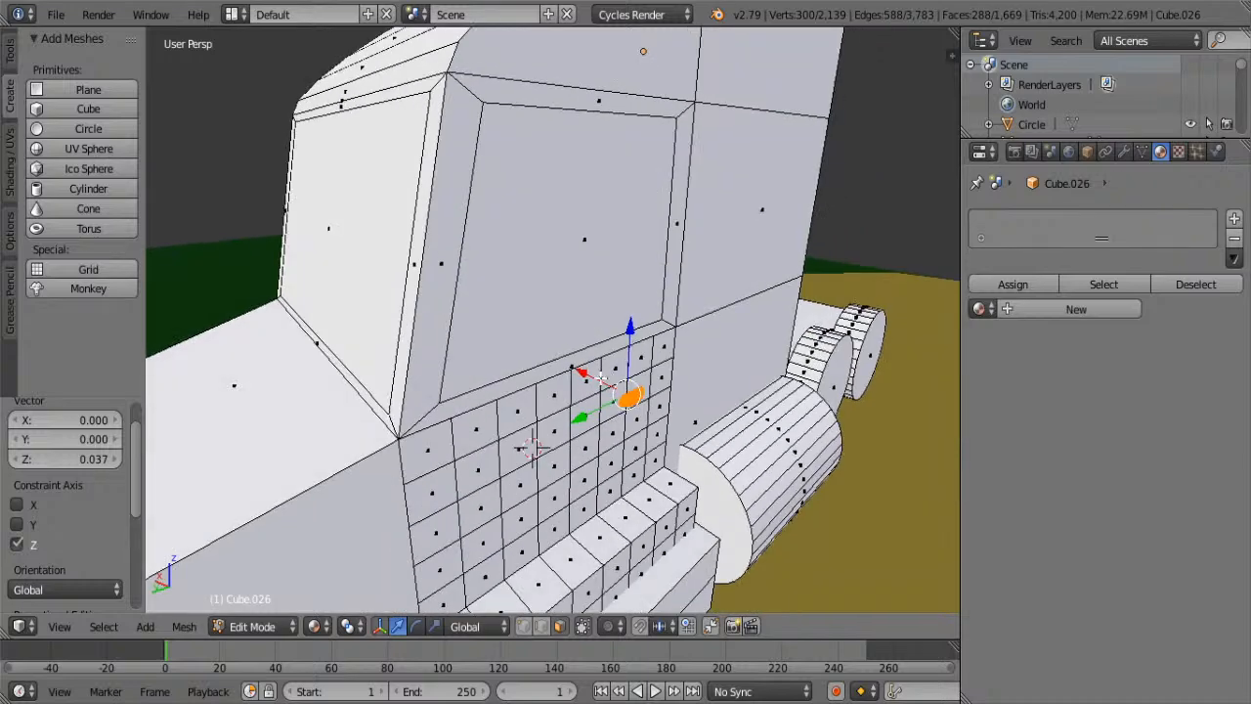
# - Fine-tune the door handle's position along X and Y, nudging it 0.007 along Y and -0.002 along X against the door
pyautogui.press('g')
pyautogui.press('x')
pyautogui.click(609, 404)
pyautogui.moveTo(602, 412); pyautogui.dragTo(595, 414)
pyautogui.moveTo(676, 400); pyautogui.dragTo(630, 429, button='middle')
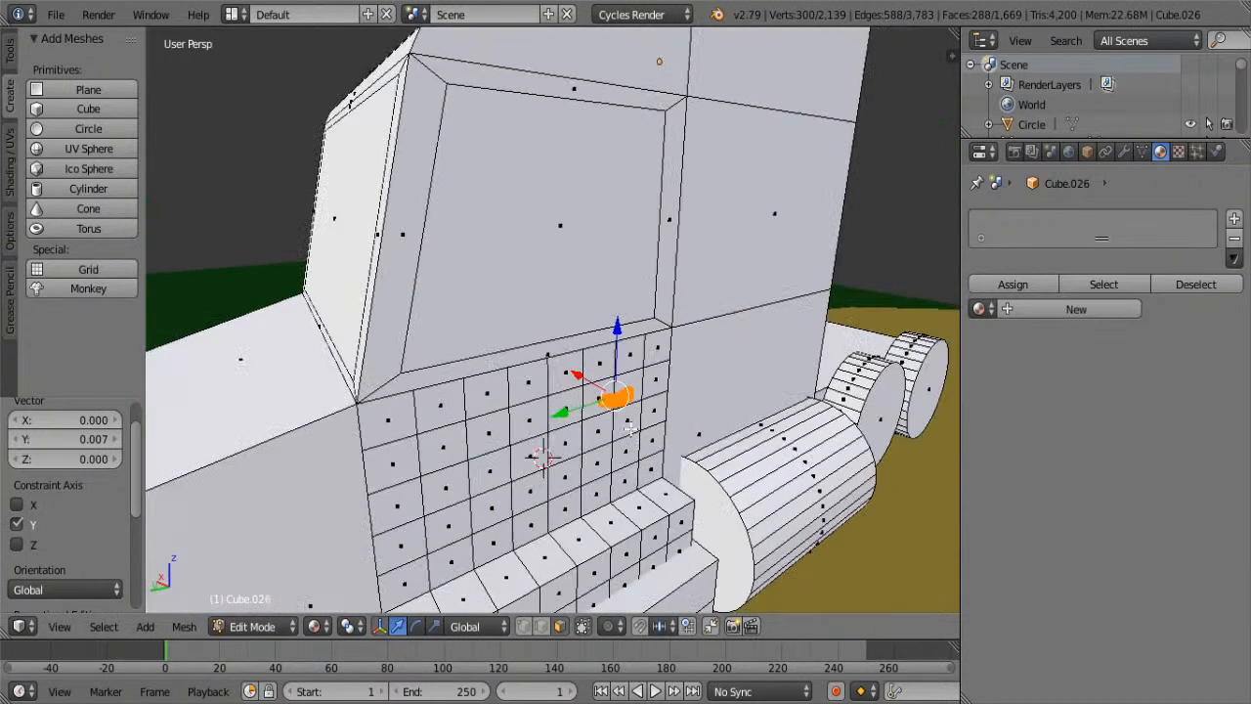
pyautogui.moveTo(588, 381); pyautogui.dragTo(593, 383)
pyautogui.moveTo(602, 396); pyautogui.dragTo(575, 333, button='middle')
pyautogui.scroll(4, 691, 410)
pyautogui.moveTo(572, 330); pyautogui.dragTo(573, 331)
pyautogui.moveTo(573, 330); pyautogui.dragTo(575, 329, button='middle')
# - Duplicate the door handle in place and rotate the copy twice by 90 degrees about the global Y axis
pyautogui.hotkey('shift', 'd')
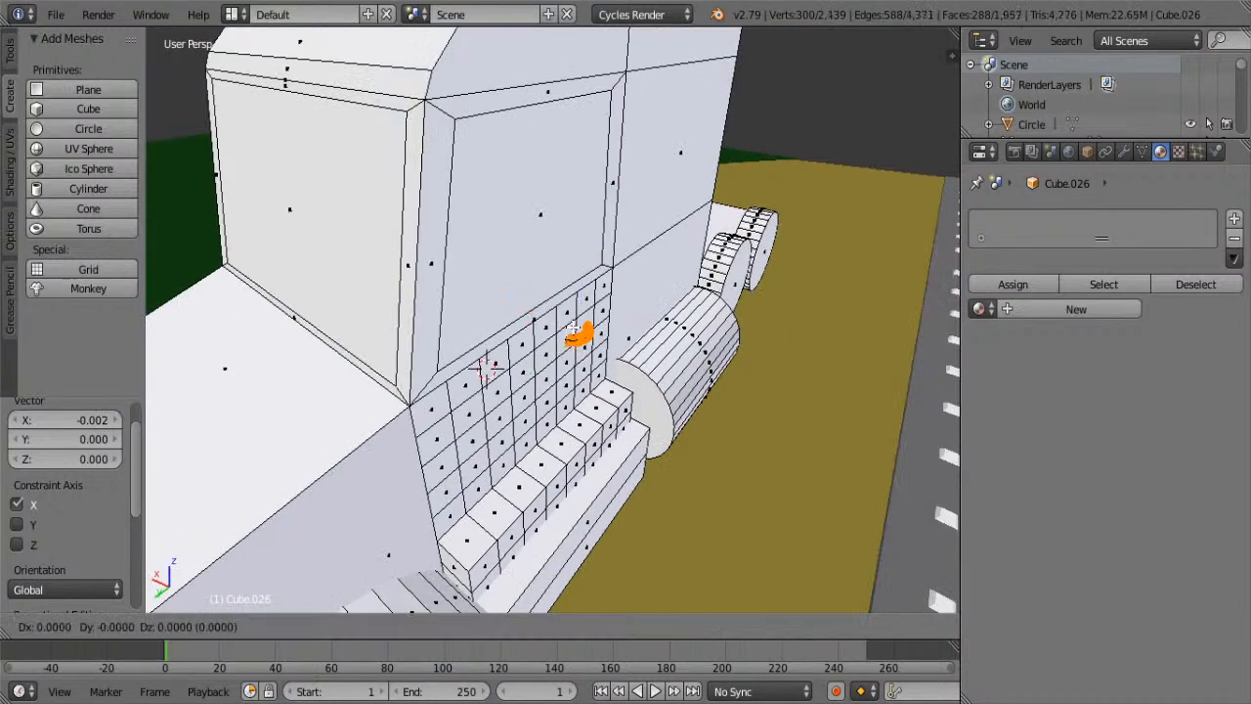
pyautogui.rightClick(572, 328)
pyautogui.write('ry')
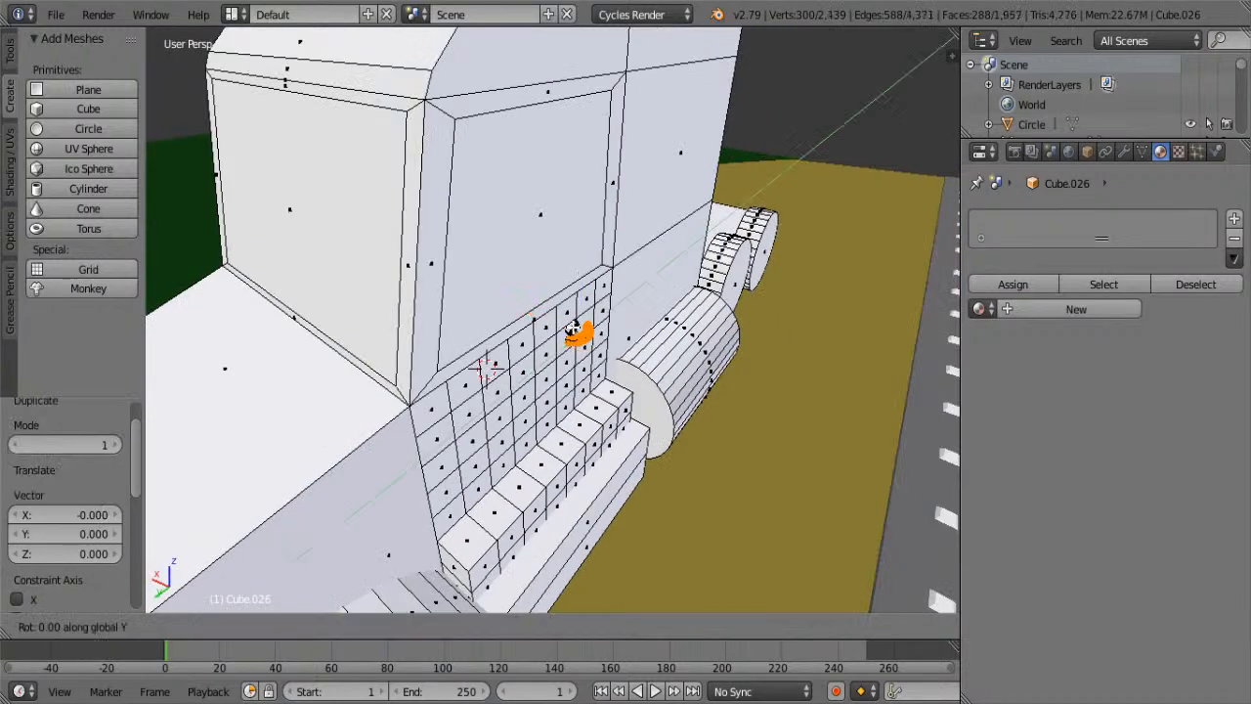
pyautogui.write('90')
pyautogui.press('Return')
pyautogui.write('ry')
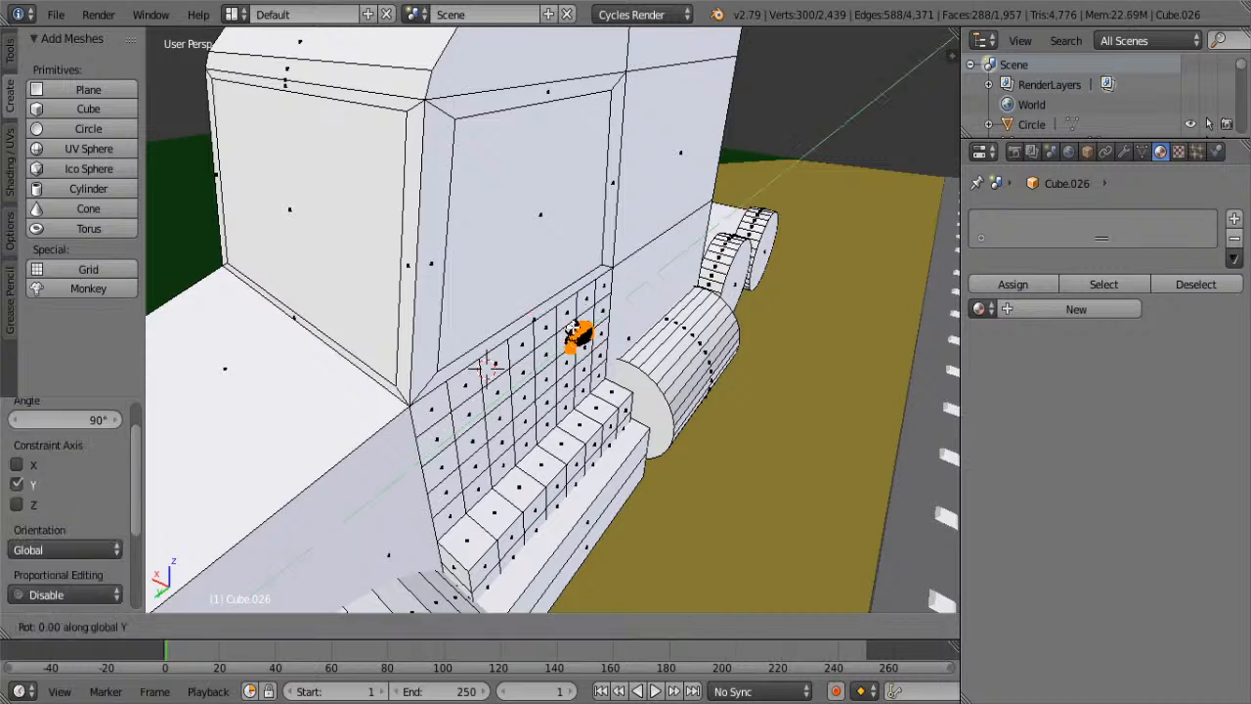
pyautogui.write('90')
pyautogui.press('Return')
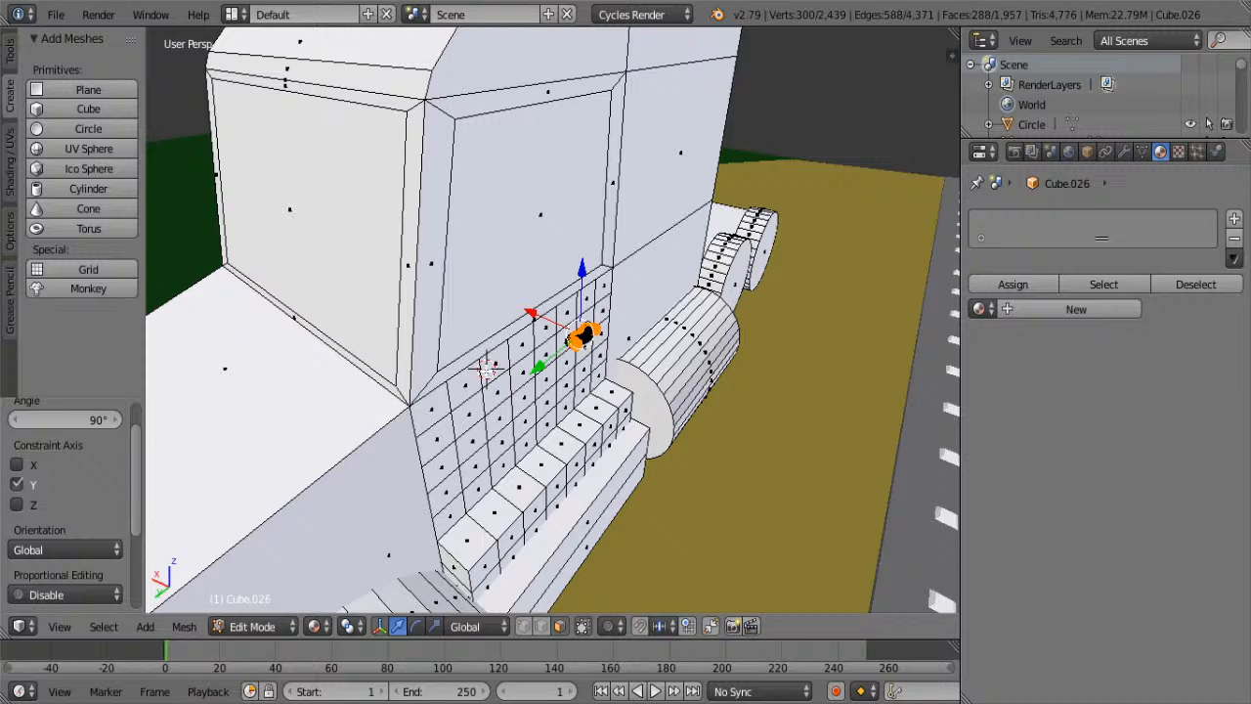
# - Move the duplicated handle 0.587 and another 0.140 along X onto the opposite cab door
pyautogui.moveTo(462, 383); pyautogui.dragTo(599, 398, button='middle')
pyautogui.scroll(-1, 597, 381)
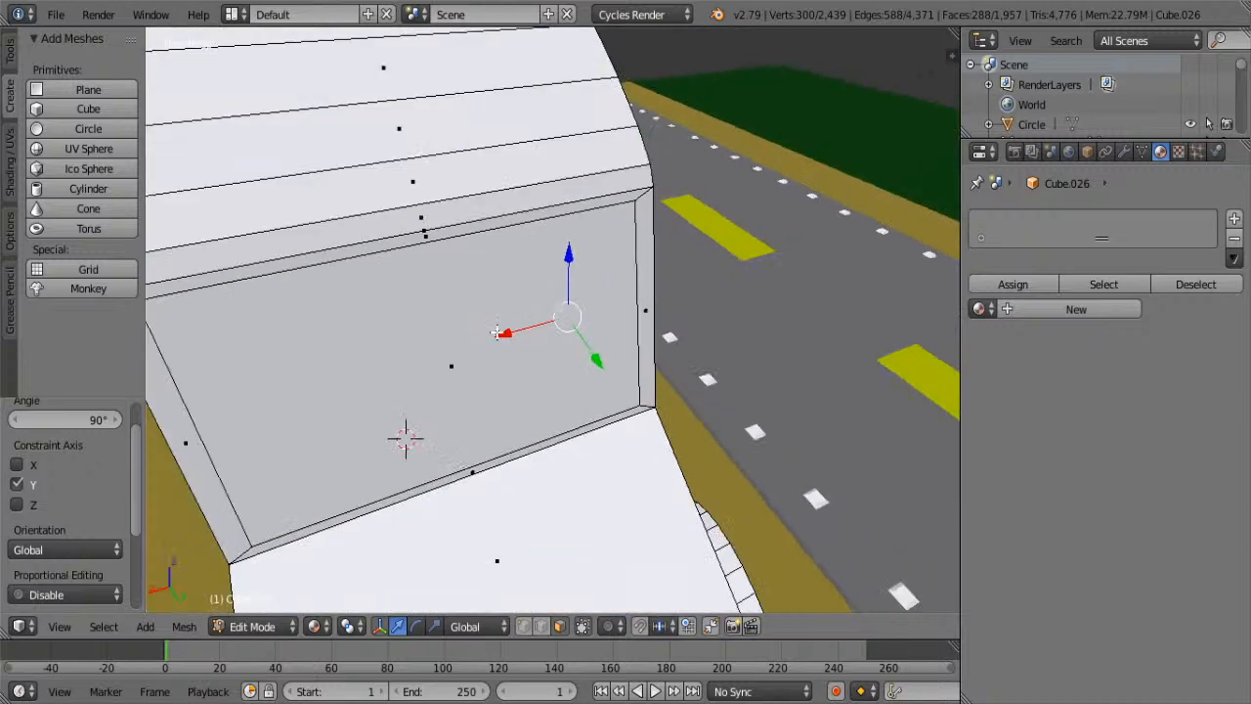
pyautogui.moveTo(499, 333); pyautogui.dragTo(301, 344)
pyautogui.moveTo(301, 344); pyautogui.dragTo(508, 285, button='middle')
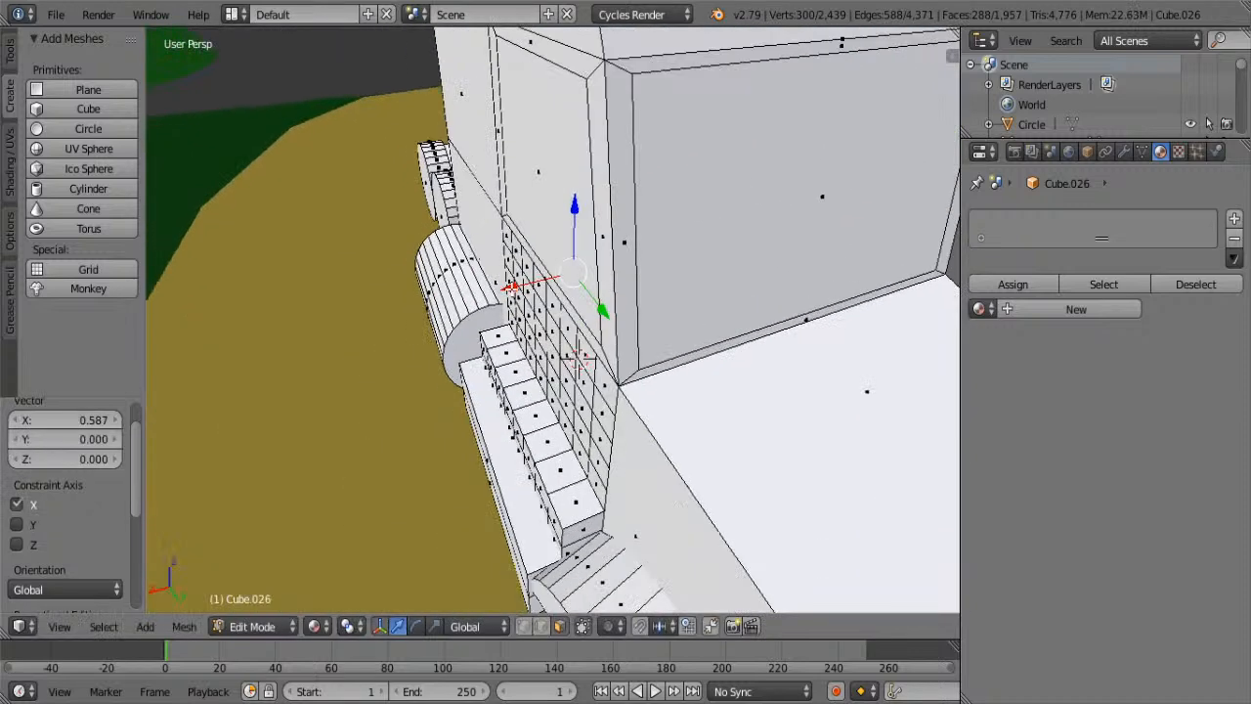
pyautogui.moveTo(508, 284); pyautogui.dragTo(514, 282)
pyautogui.moveTo(514, 282); pyautogui.dragTo(650, 348, button='middle')
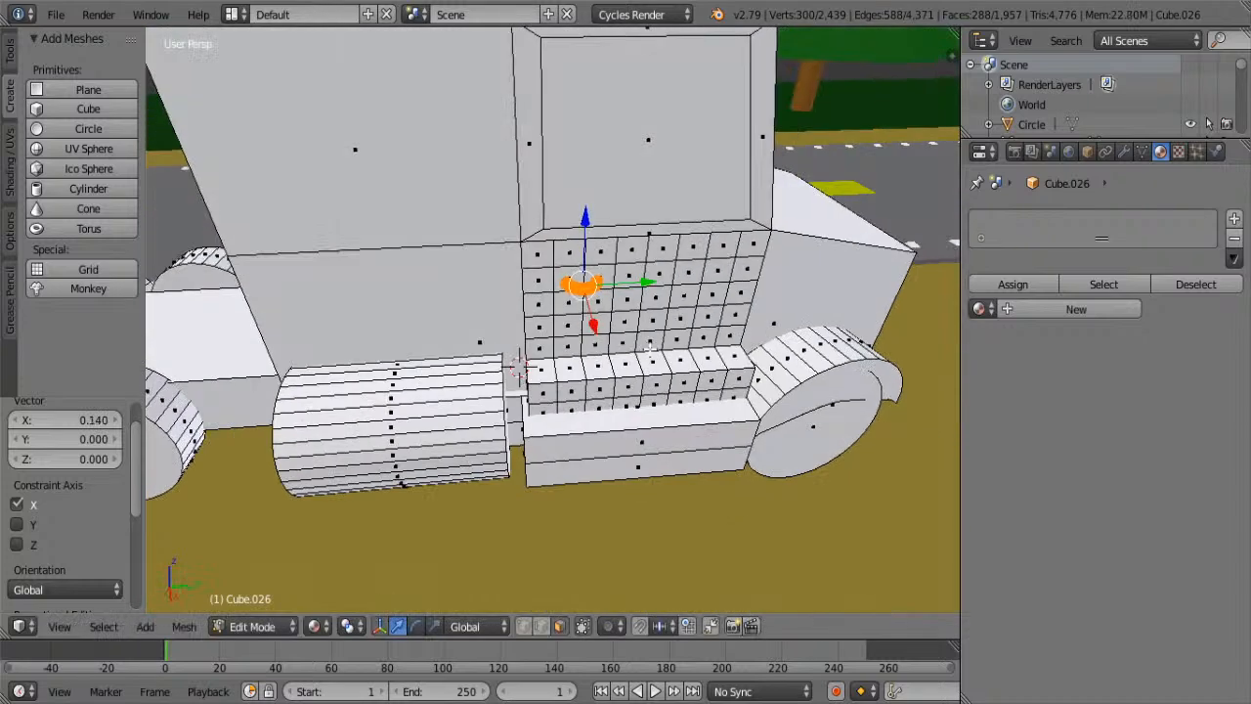
# - Inspect the truck's door handle and body from both sides in Object Mode and Edit Mode
pyautogui.press('Tab')
pyautogui.press('Tab')
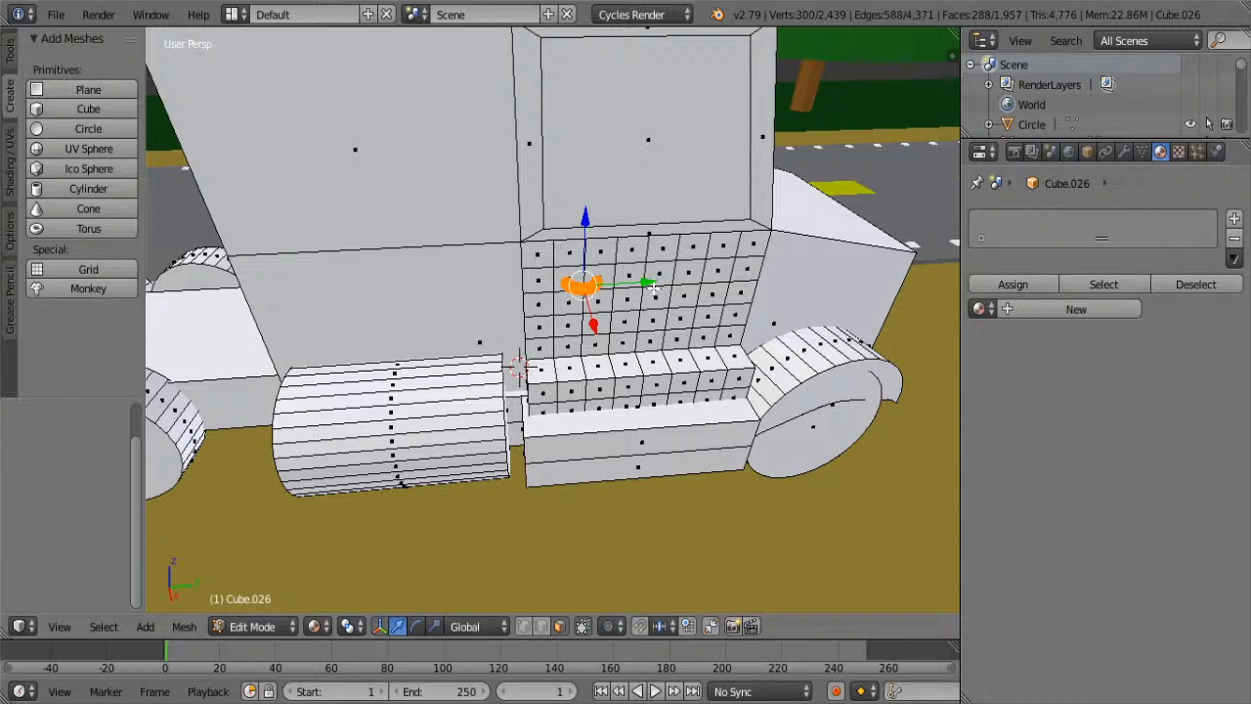
pyautogui.moveTo(652, 288); pyautogui.dragTo(657, 287)
pyautogui.press('Tab')
pyautogui.moveTo(687, 244); pyautogui.dragTo(544, 236, button='middle')
pyautogui.scroll(-3, 544, 235)
pyautogui.press('Tab')
pyautogui.press('Tab')
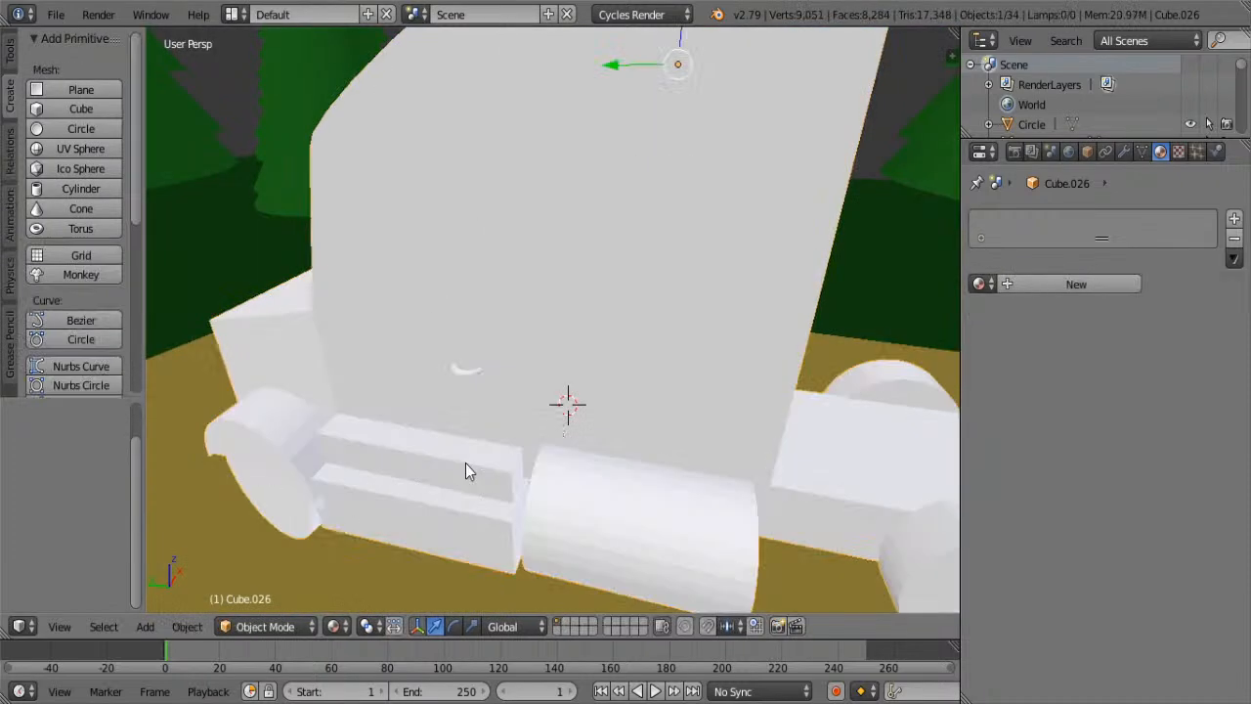
pyautogui.press('Tab')
pyautogui.moveTo(467, 225); pyautogui.dragTo(575, 295, button='middle')
pyautogui.scroll(-4, 669, 225)
pyautogui.scroll(1, 576, 295)
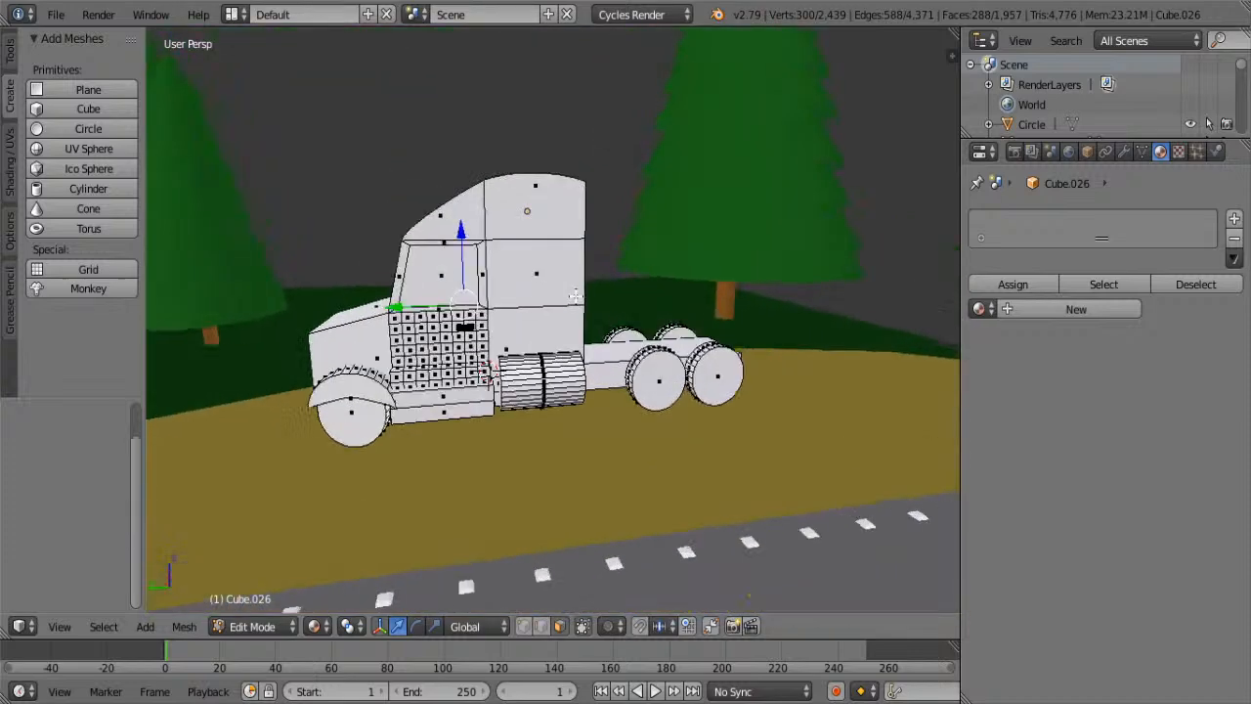
pyautogui.scroll(1, 575, 296)
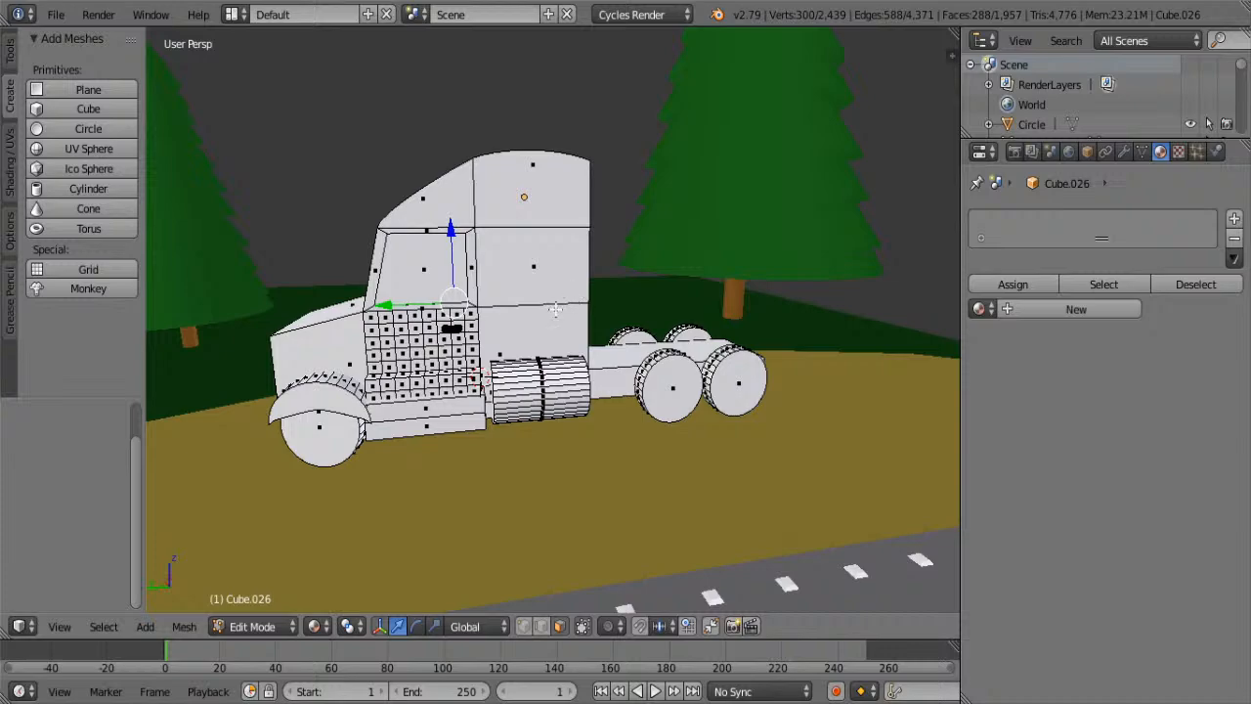
# - Add a cylinder to the truck mesh at the 3D cursor behind the cab and scale it down
pyautogui.scroll(5, 557, 234)
pyautogui.moveTo(621, 203); pyautogui.dragTo(447, 216, button='middle')
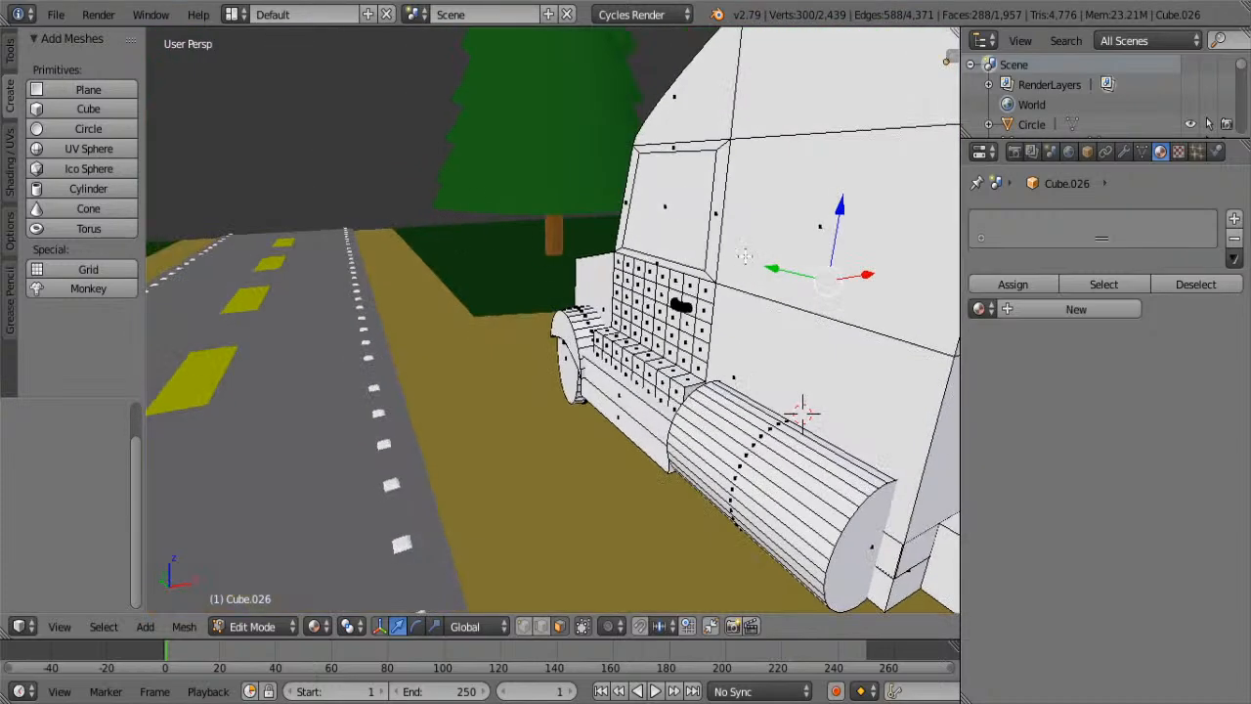
pyautogui.moveTo(749, 254); pyautogui.dragTo(229, 253, button='middle')
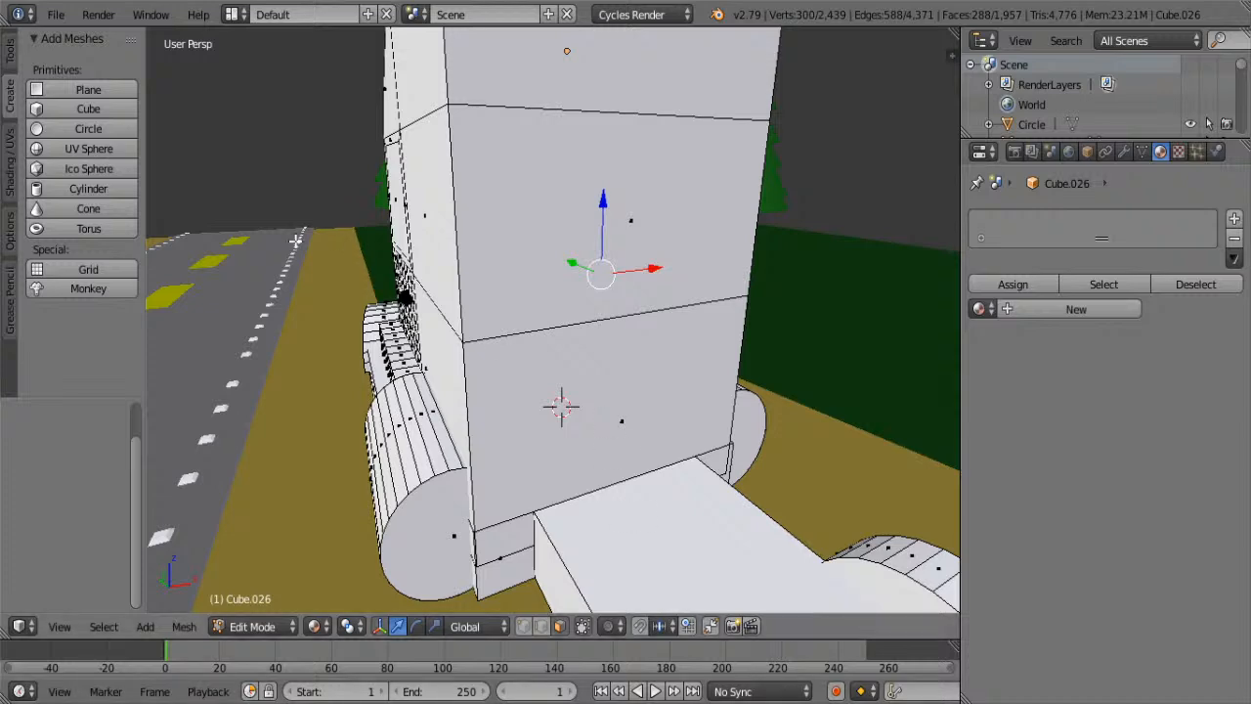
pyautogui.click(123, 193)
pyautogui.scroll(-2, 686, 442)
pyautogui.moveTo(670, 461); pyautogui.dragTo(788, 493, button='middle')
pyautogui.press('s')
pyautogui.click(657, 412)
# - Move the cylinder out beside the cab on the road side and scale it by 0.111
pyautogui.moveTo(525, 317); pyautogui.dragTo(301, 459)
pyautogui.scroll(-3, 494, 450)
pyautogui.keyDown('shift'); pyautogui.moveTo(493, 450); pyautogui.dragTo(290, 371, button='middle'); pyautogui.keyUp('shift')
pyautogui.keyDown('shift'); pyautogui.moveTo(420, 346); pyautogui.dragTo(662, 469, button='middle'); pyautogui.keyUp('shift')
pyautogui.press('s')
pyautogui.click(598, 354)
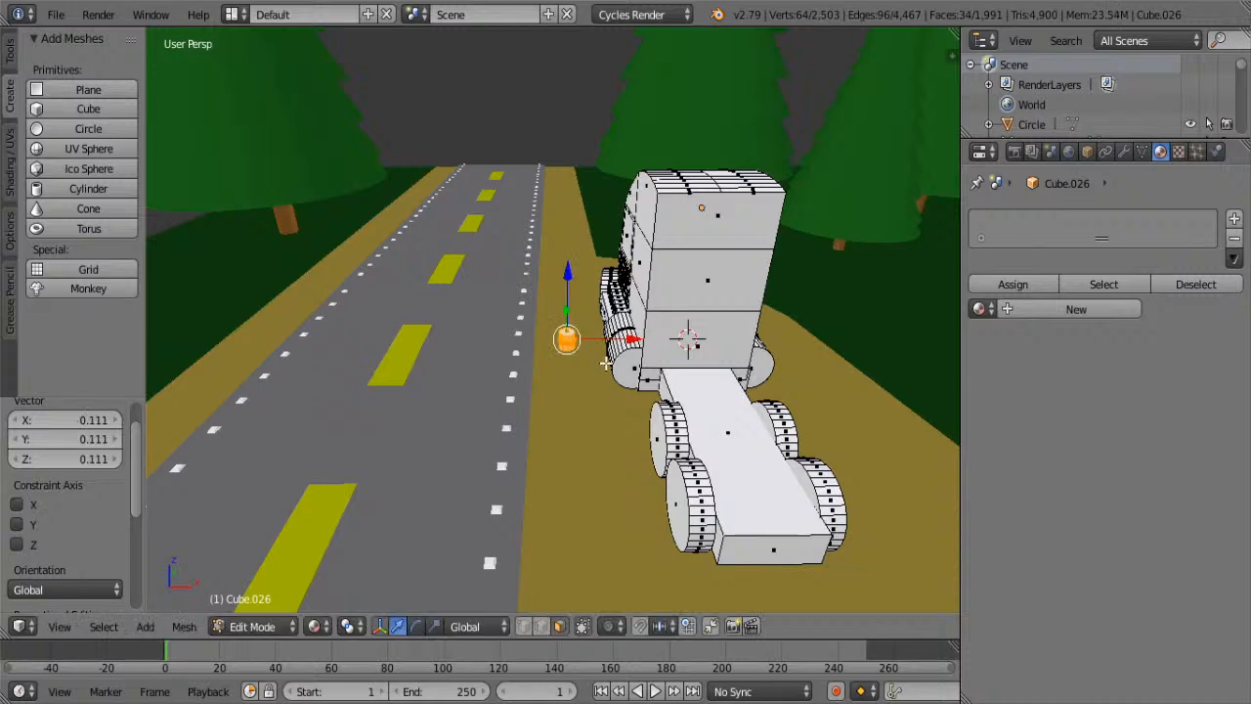
# - Stretch the cylinder along Z by 8.983 into a tall pipe and move it along X toward the cab's side
pyautogui.press('s')
pyautogui.press('z')
pyautogui.click(153, 396)
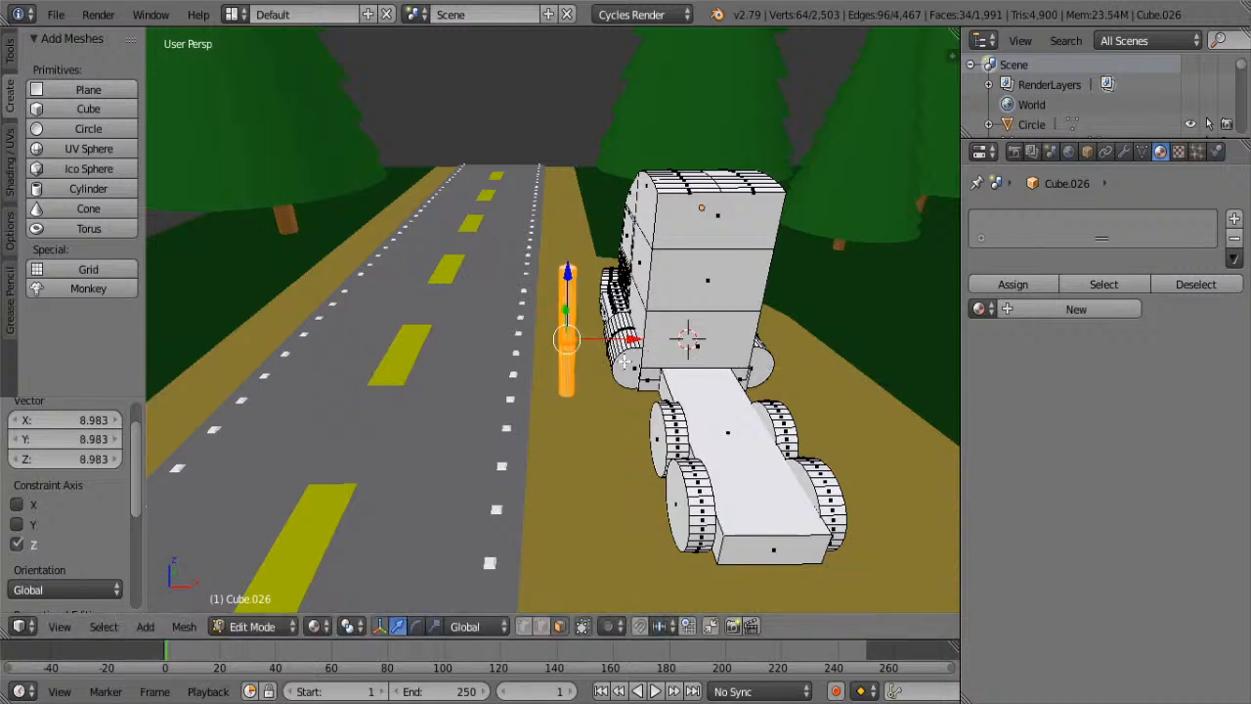
pyautogui.moveTo(633, 338); pyautogui.dragTo(676, 344)
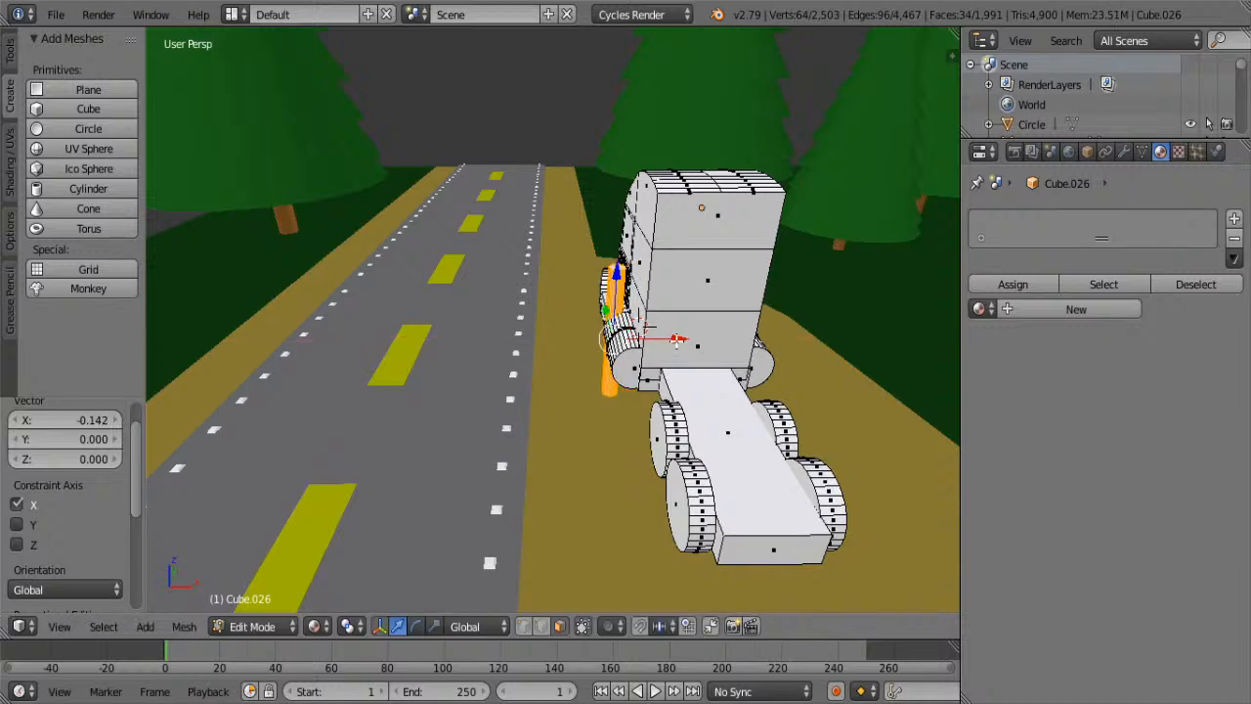
# - Scale the pipe by 0.773 and position it at the cab's rear corner above the fuel tank, raised 0.567 and shifted 0.064 along X
pyautogui.moveTo(676, 339); pyautogui.dragTo(762, 357, button='middle')
pyautogui.press('s')
pyautogui.click(619, 363)
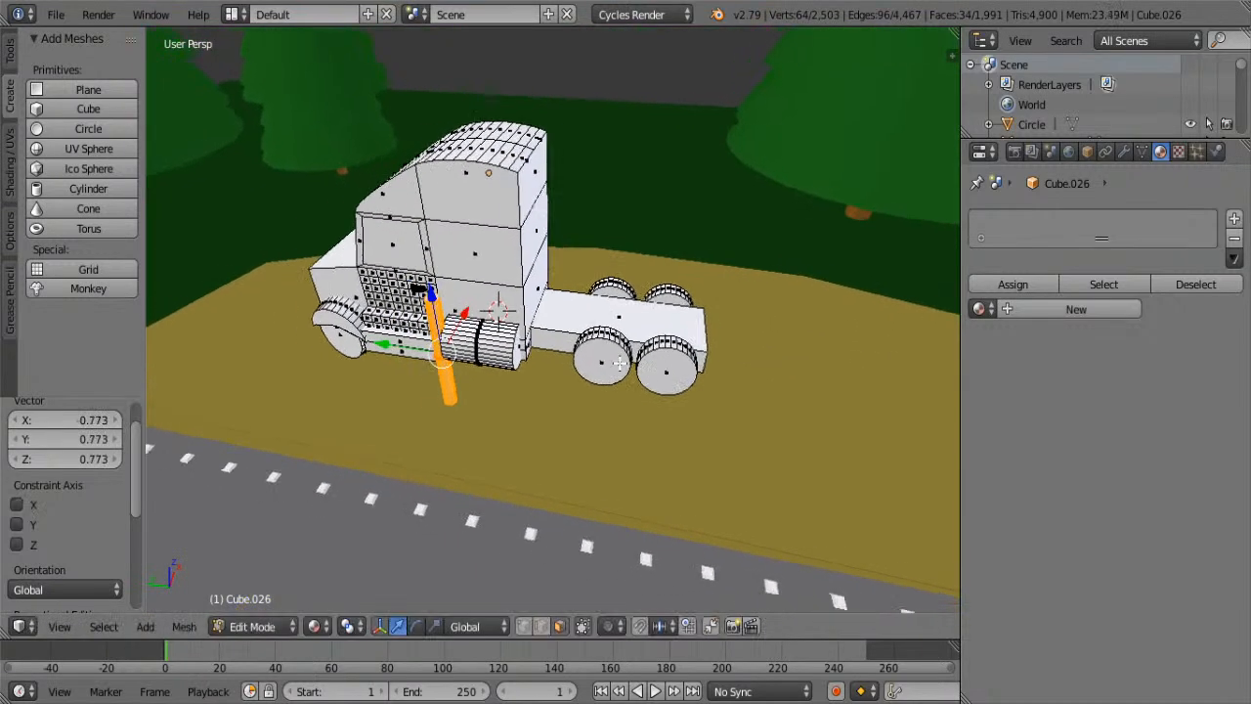
pyautogui.scroll(4, 625, 359)
pyautogui.moveTo(314, 363); pyautogui.dragTo(447, 367)
pyautogui.moveTo(473, 327); pyautogui.dragTo(492, 172)
pyautogui.moveTo(493, 176); pyautogui.dragTo(354, 217, button='middle')
pyautogui.keyDown('shift'); pyautogui.moveTo(826, 341); pyautogui.dragTo(409, 246, button='middle'); pyautogui.keyUp('shift')
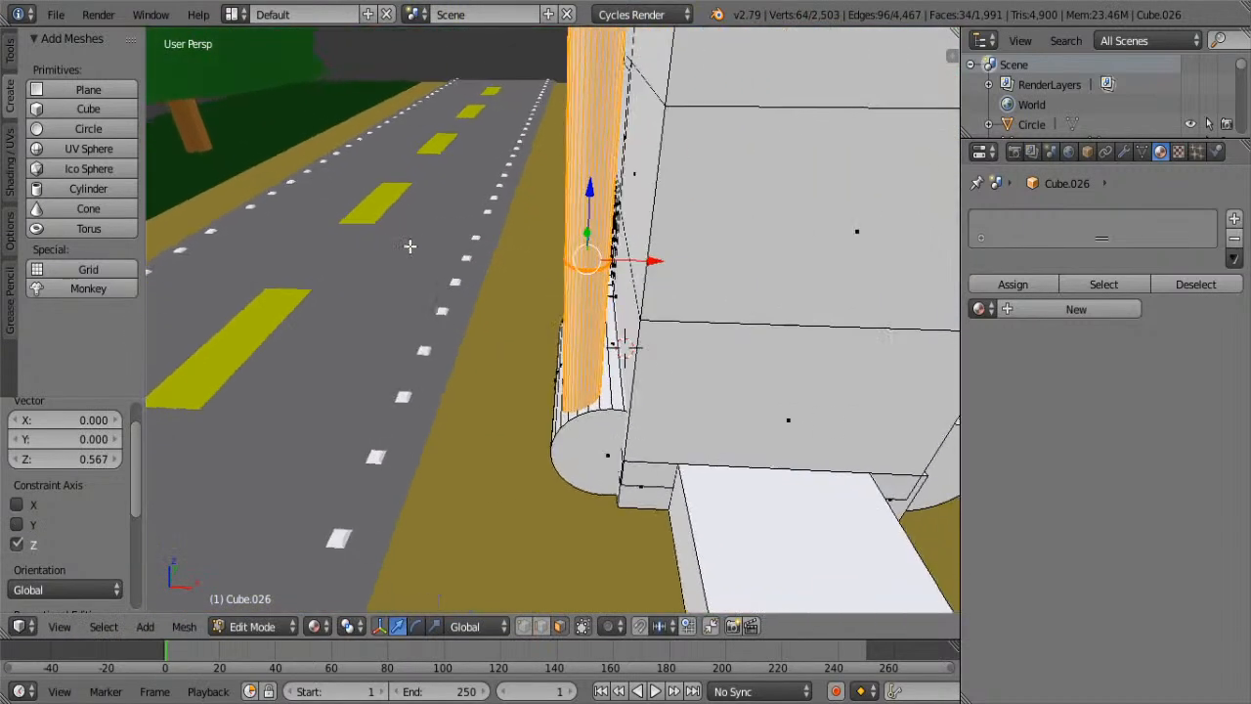
pyautogui.moveTo(656, 265); pyautogui.dragTo(681, 274)
pyautogui.moveTo(681, 275); pyautogui.dragTo(694, 329, button='middle')
# - Duplicate the exhaust pipe, move the copy 0.804 along X to the cab's other side, and adjust it by -0.016
pyautogui.hotkey('shift', 'd')
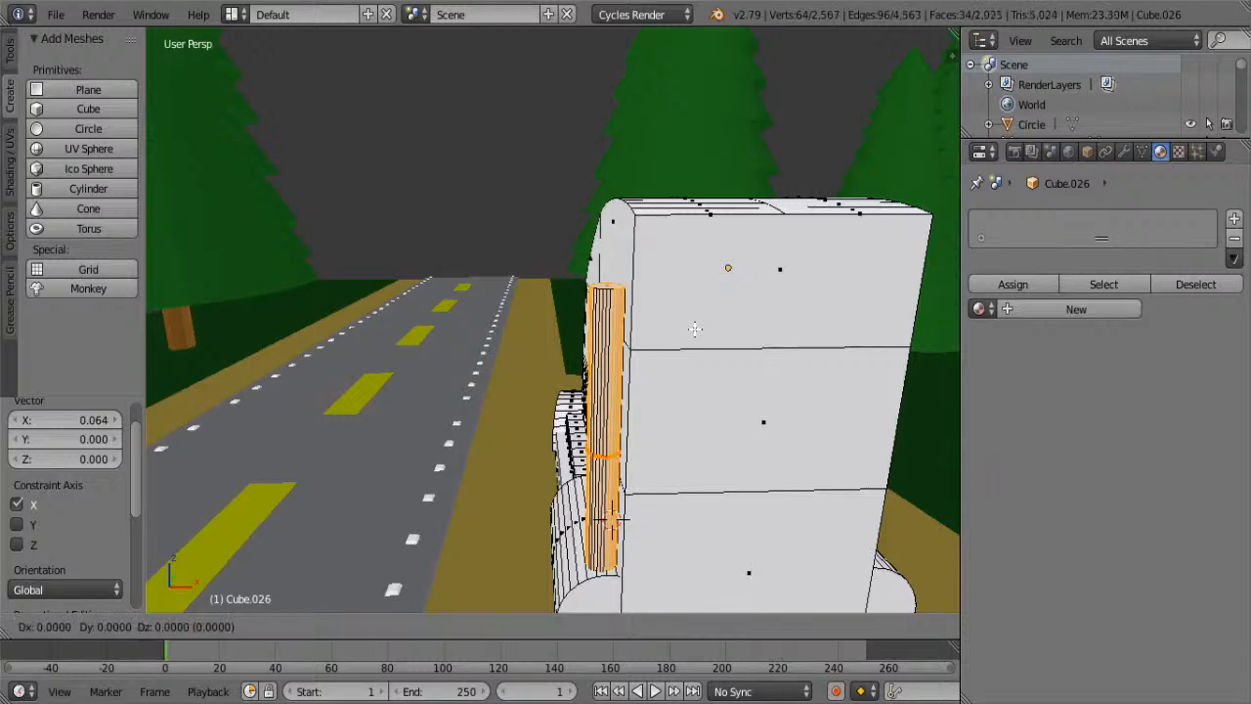
pyautogui.rightClick(693, 332)
pyautogui.press('g')
pyautogui.press('x')
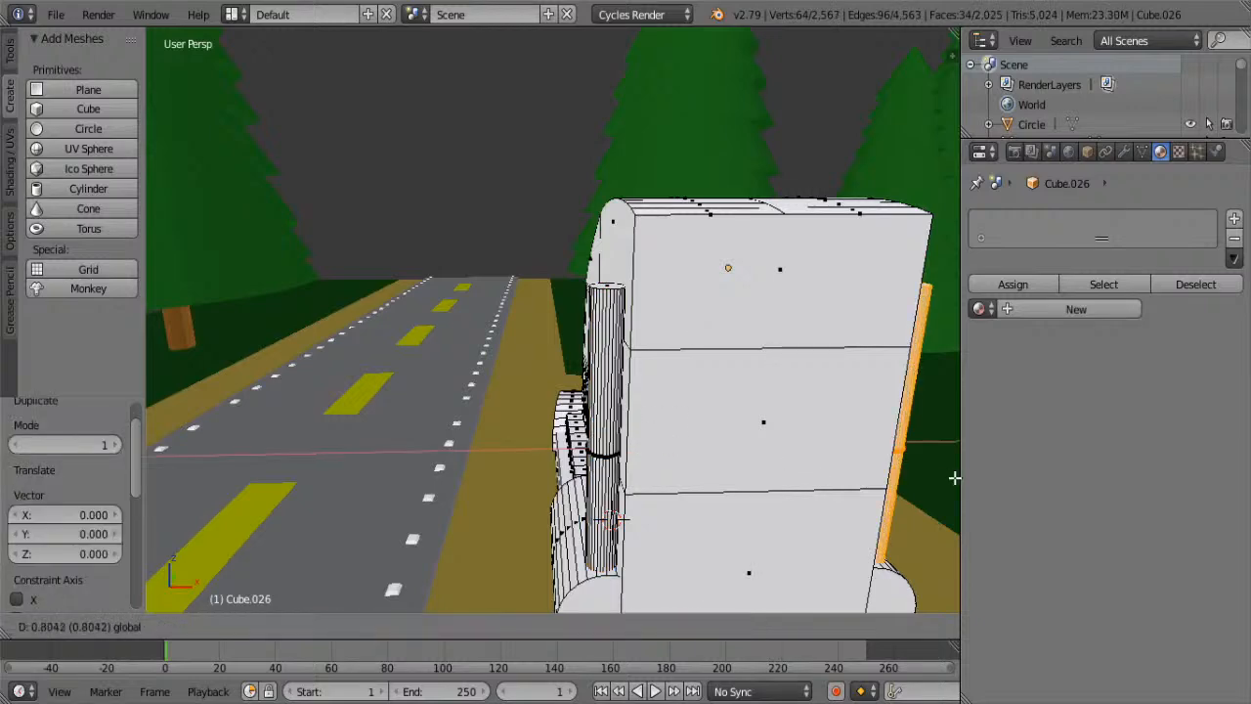
pyautogui.click(952, 477)
pyautogui.moveTo(953, 477); pyautogui.dragTo(601, 363, button='middle')
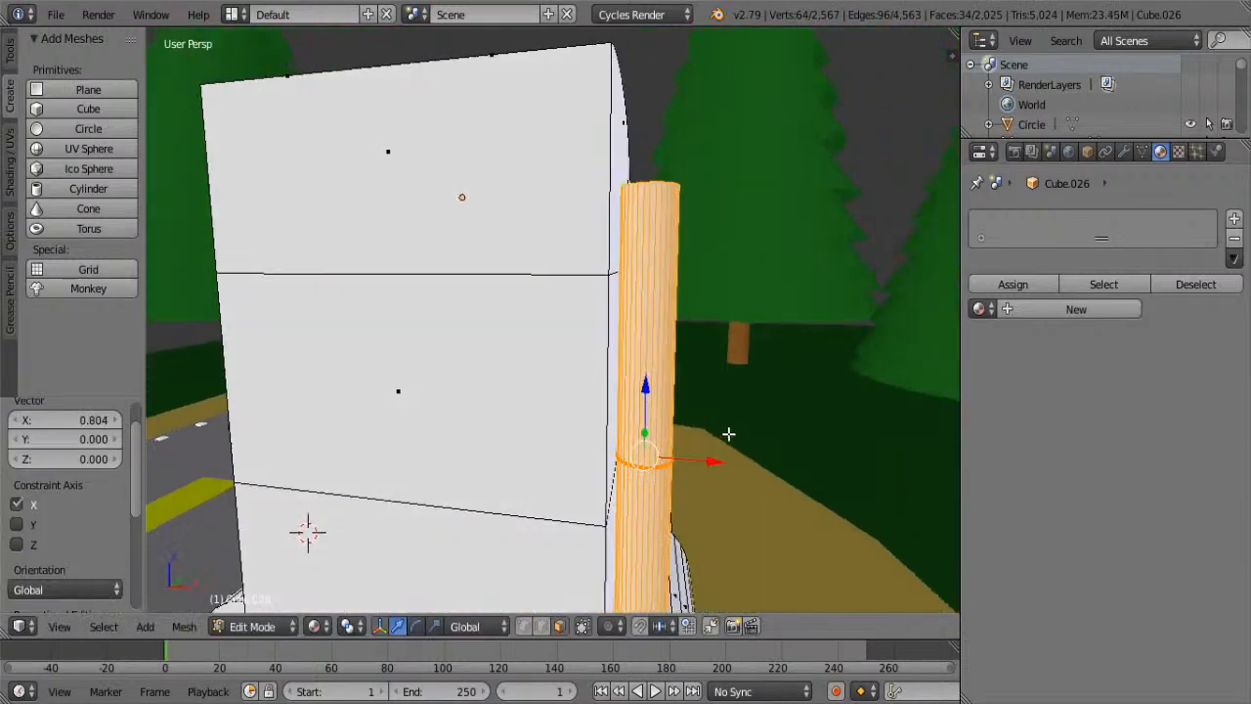
pyautogui.moveTo(717, 454); pyautogui.dragTo(710, 452)
pyautogui.moveTo(493, 345); pyautogui.dragTo(645, 586, button='middle')
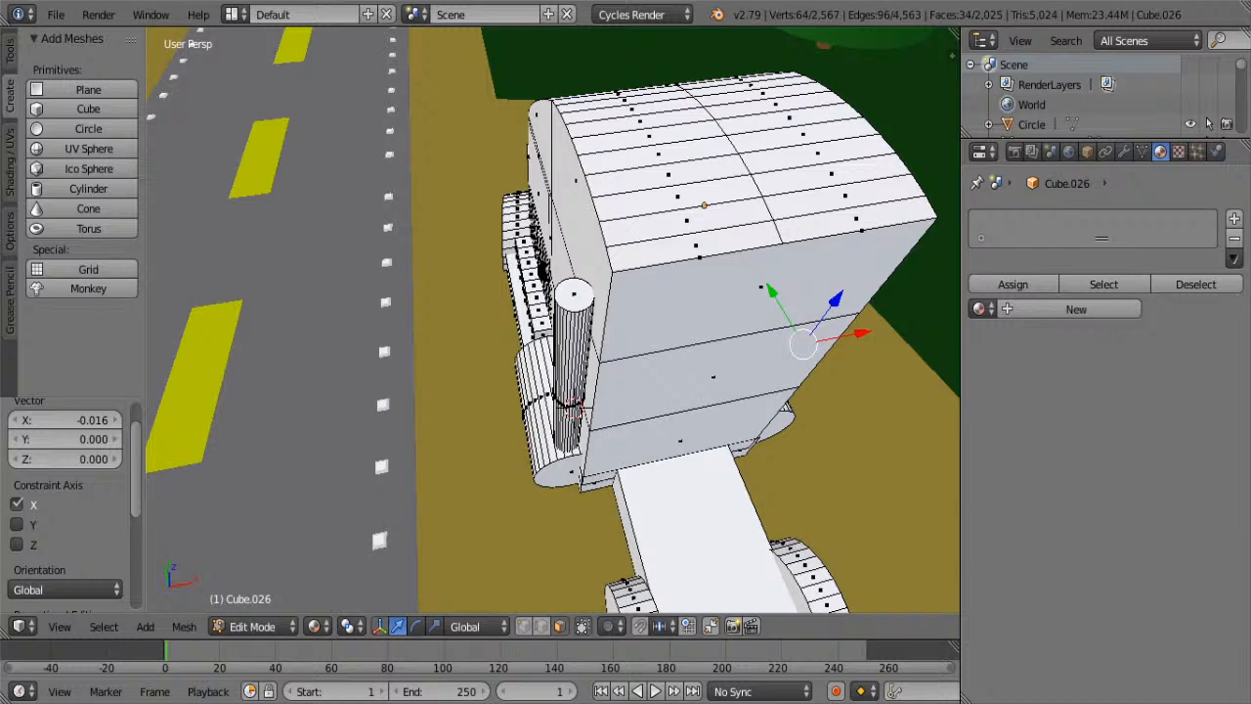
# - Extrude the top faces of both exhaust pipes upward by 0.261
pyautogui.rightClick(574, 293)
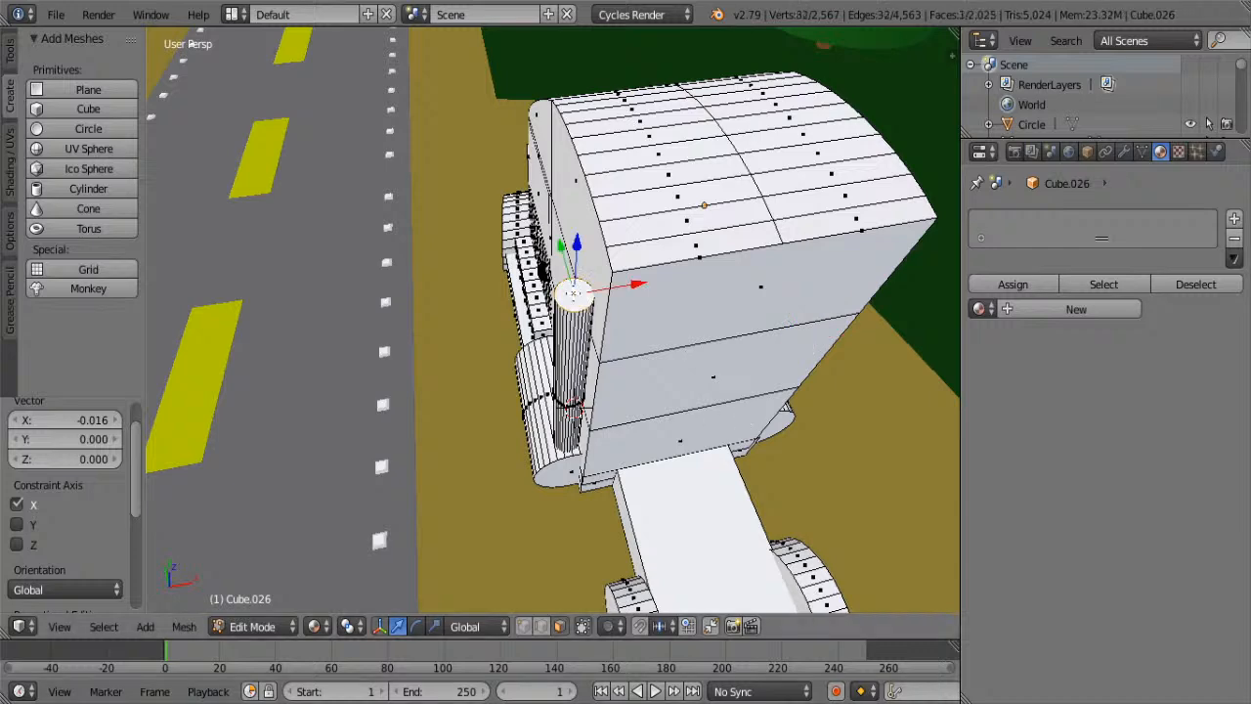
pyautogui.moveTo(741, 303); pyautogui.dragTo(580, 256, button='middle')
pyautogui.keyDown('shift'); pyautogui.rightClick(621, 195); pyautogui.keyUp('shift')
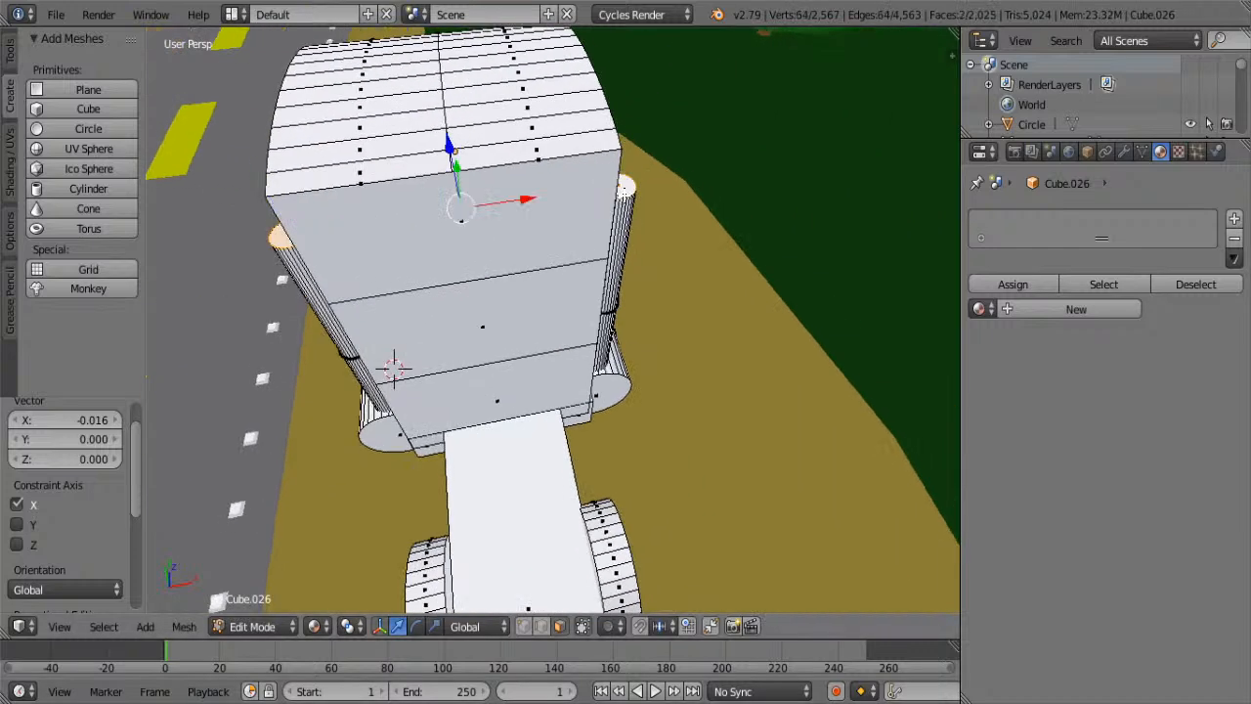
pyautogui.press('e')
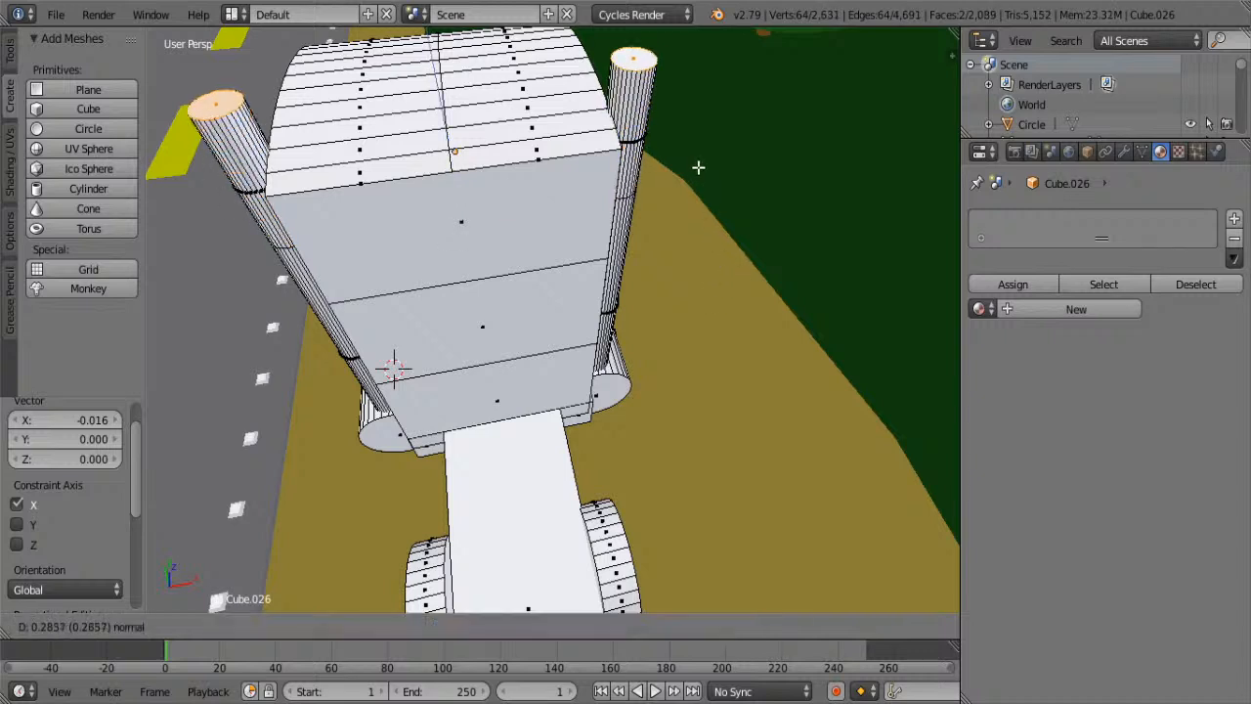
pyautogui.click(700, 181)
# - Try to scale the upper side-face rings of both exhaust pipes
pyautogui.rightClick(252, 195)
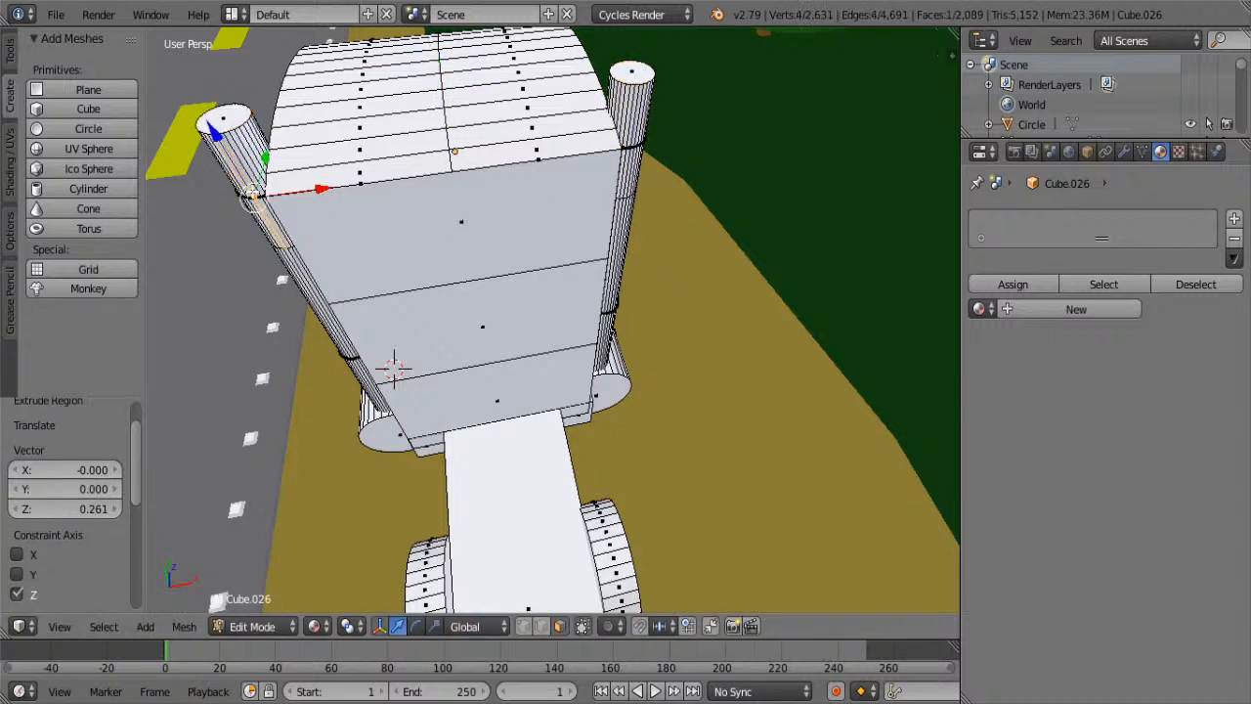
pyautogui.keyDown('alt'); pyautogui.rightClick(263, 159); pyautogui.keyUp('alt')
pyautogui.keyDown('alt'); pyautogui.keyDown('shift'); pyautogui.rightClick(631, 158); pyautogui.keyUp('shift'); pyautogui.keyUp('alt')
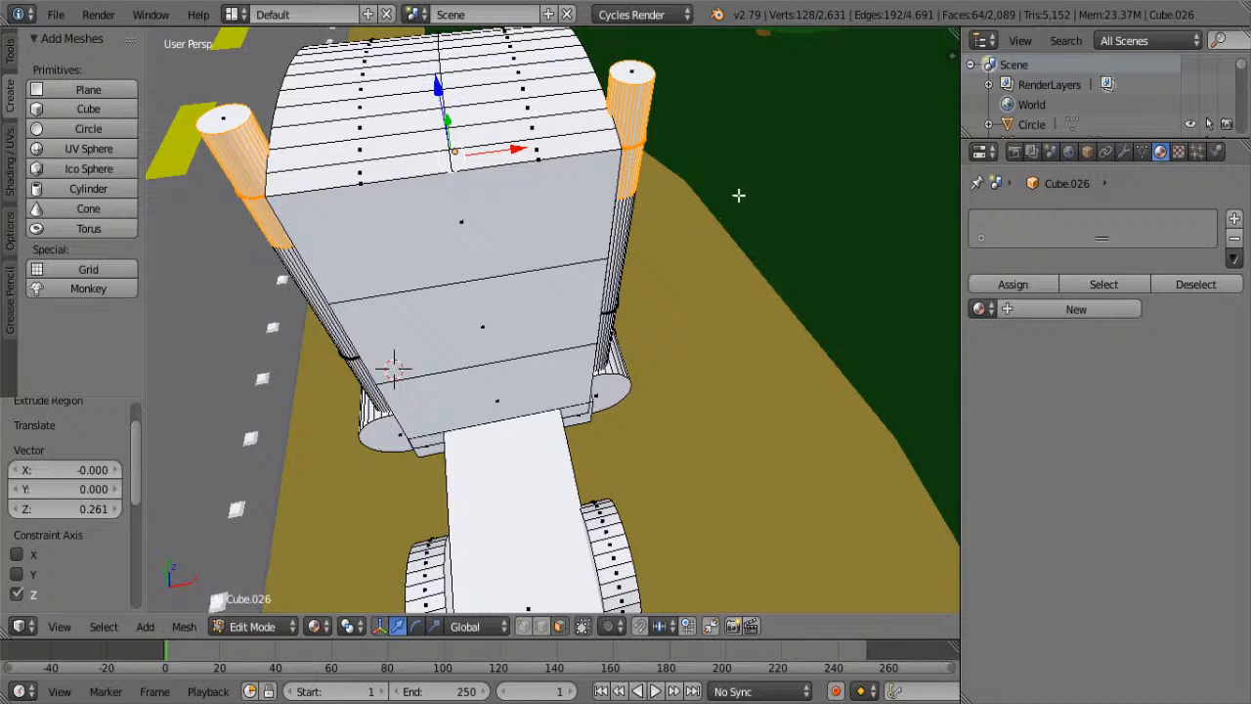
pyautogui.press('s')
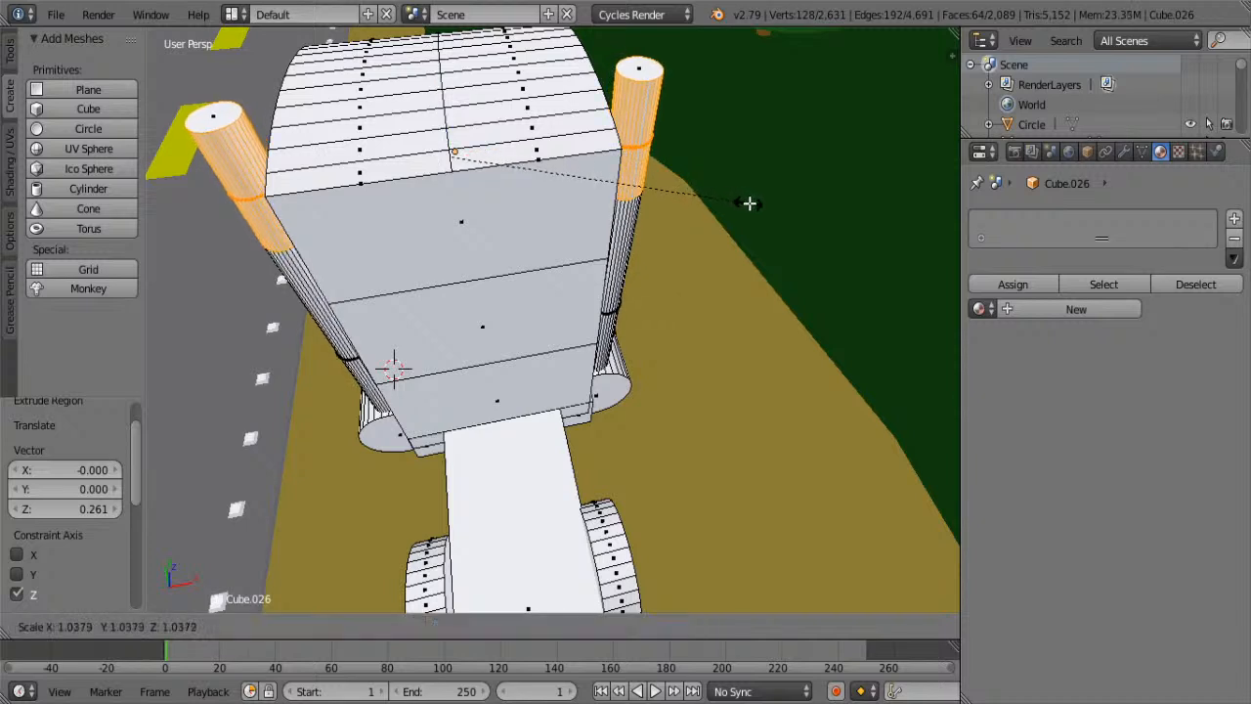
pyautogui.press('Escape')
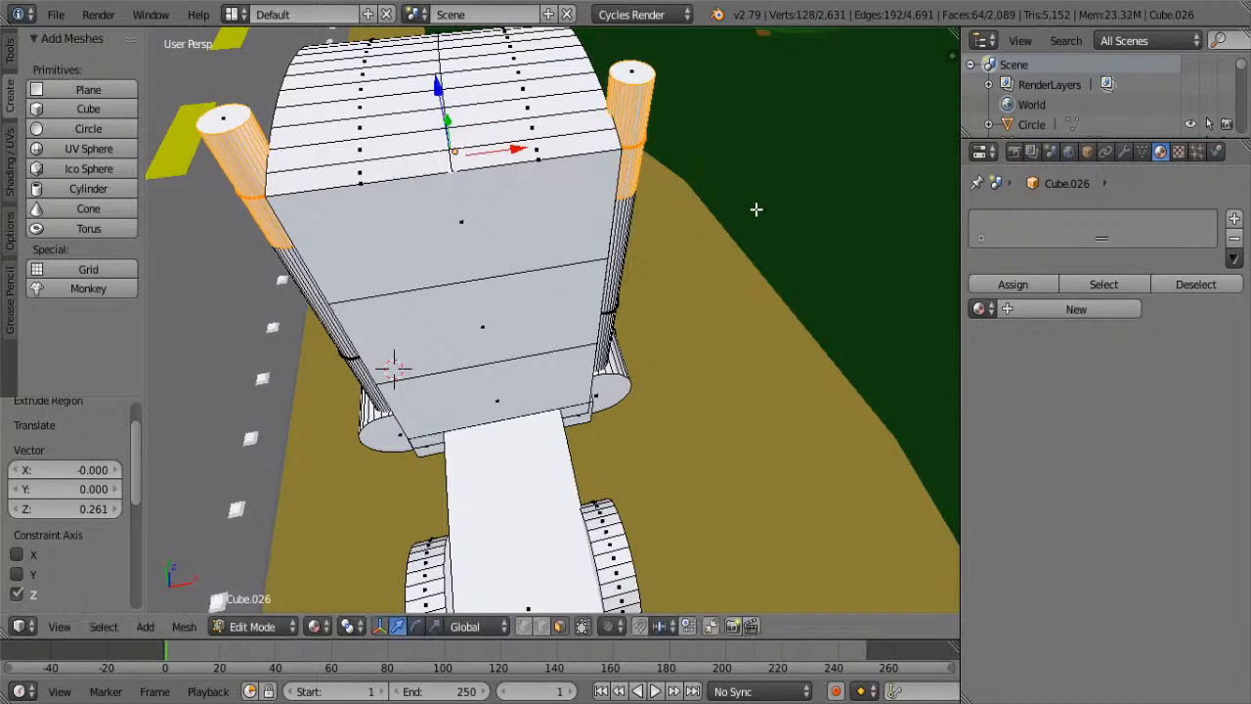
# - Undo the 0.261 extrusion of both exhaust pipes and the face selections that followed it
pyautogui.hotkey('ctrl', 'z')
pyautogui.hotkey('ctrl', 'z')
pyautogui.hotkey('ctrl', 'z')
pyautogui.hotkey('ctrl', 'z')
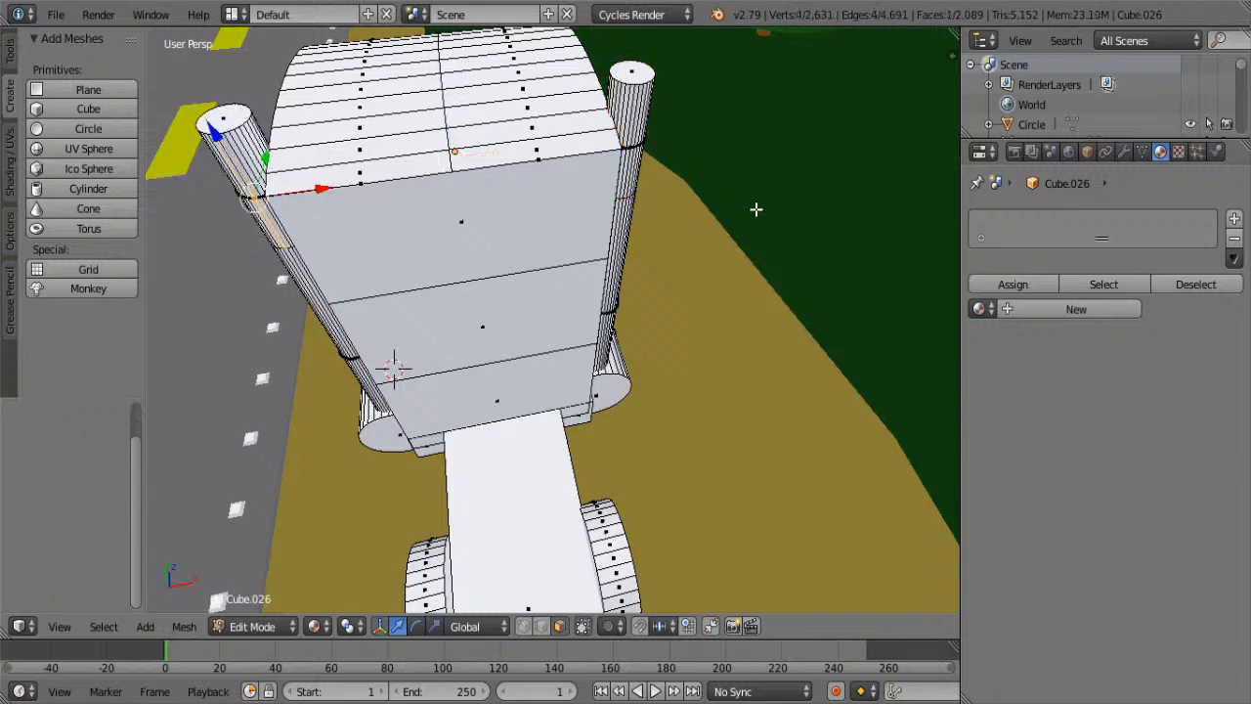
pyautogui.hotkey('ctrl', 'z')
# - Try to scale the exhaust pipes' top faces, then undo their selection
pyautogui.press('s')
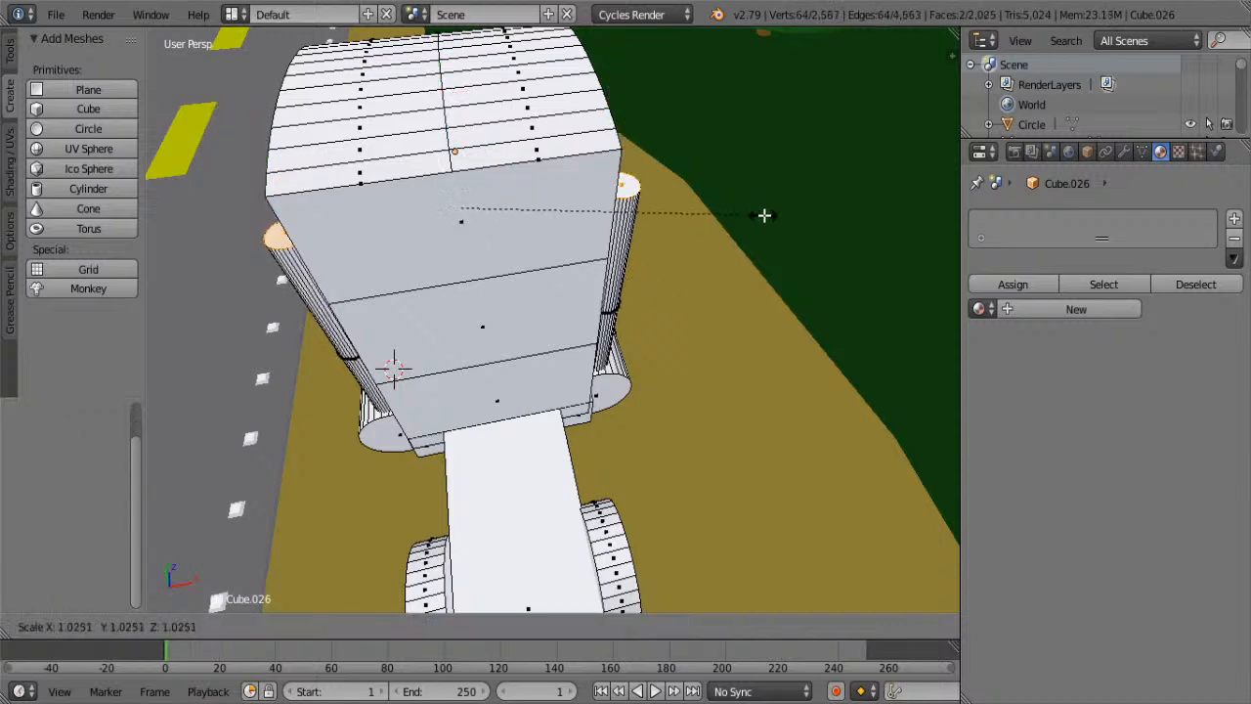
pyautogui.press('Escape')
pyautogui.hotkey('ctrl', 'z')
pyautogui.keyDown('shift'); pyautogui.moveTo(592, 295); pyautogui.dragTo(655, 256, button='middle'); pyautogui.keyUp('shift')
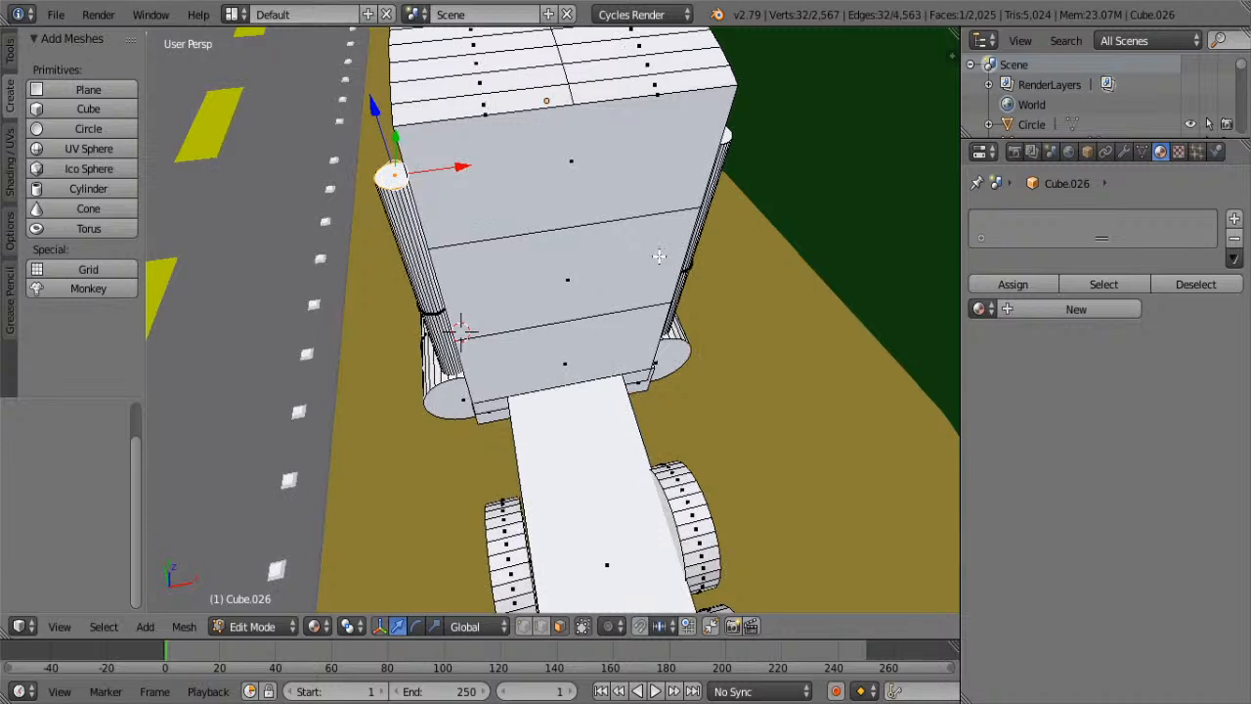
pyautogui.press('s')
pyautogui.press('Escape')
pyautogui.hotkey('ctrl', 'z')
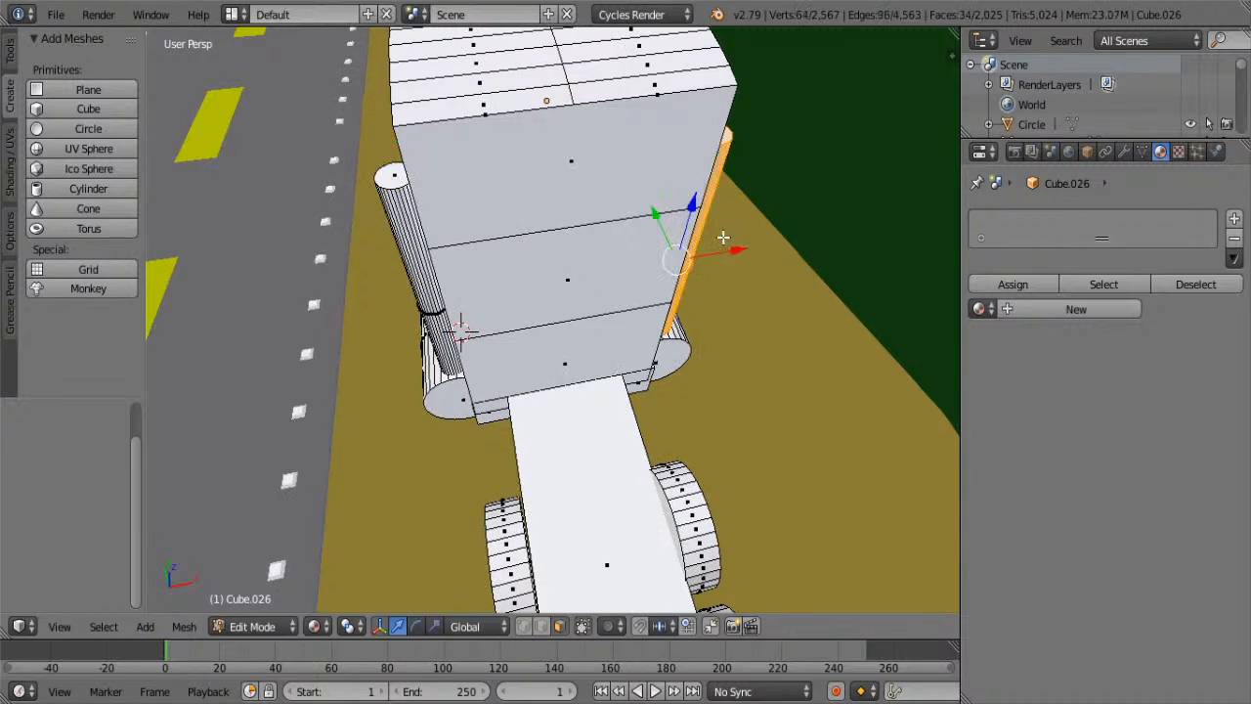
# - Select the top faces of both exhaust pipes and extrude them upward by 0.188
pyautogui.rightClick(387, 180)
pyautogui.moveTo(389, 149); pyautogui.dragTo(385, 128)
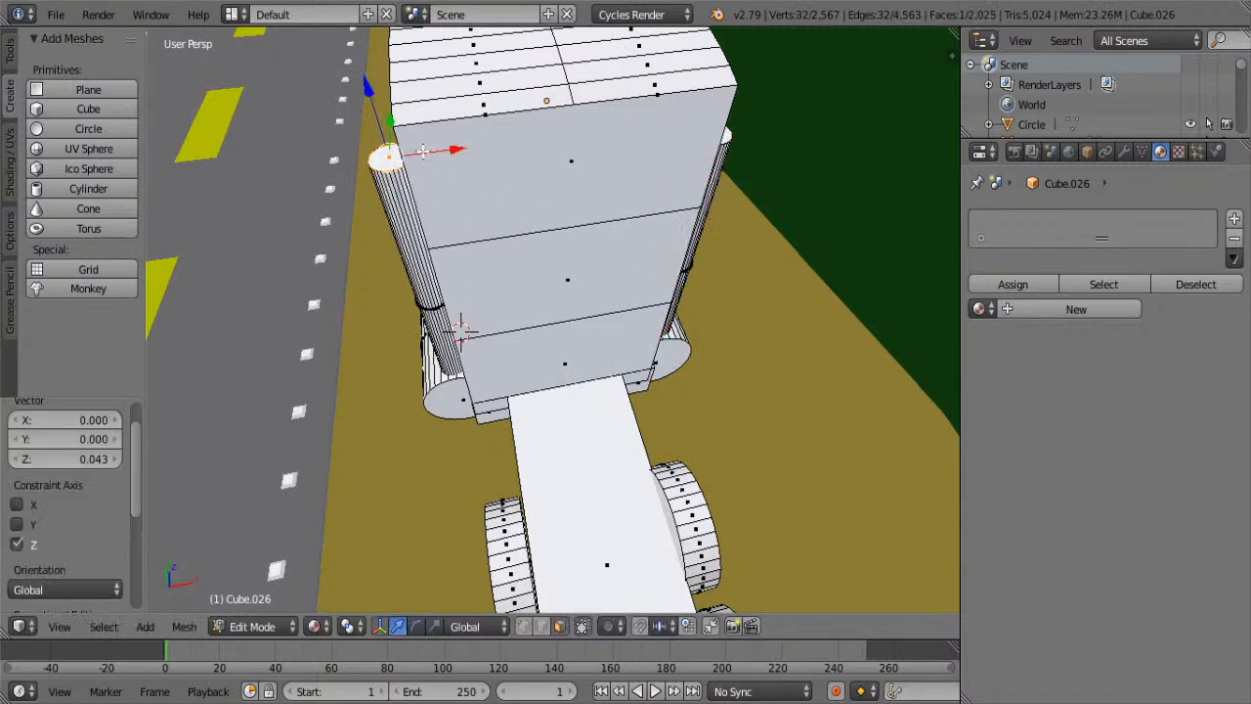
pyautogui.hotkey('ctrl', 'z')
pyautogui.keyDown('shift'); pyautogui.rightClick(725, 135); pyautogui.keyUp('shift')
pyautogui.moveTo(793, 153); pyautogui.dragTo(785, 154, button='middle')
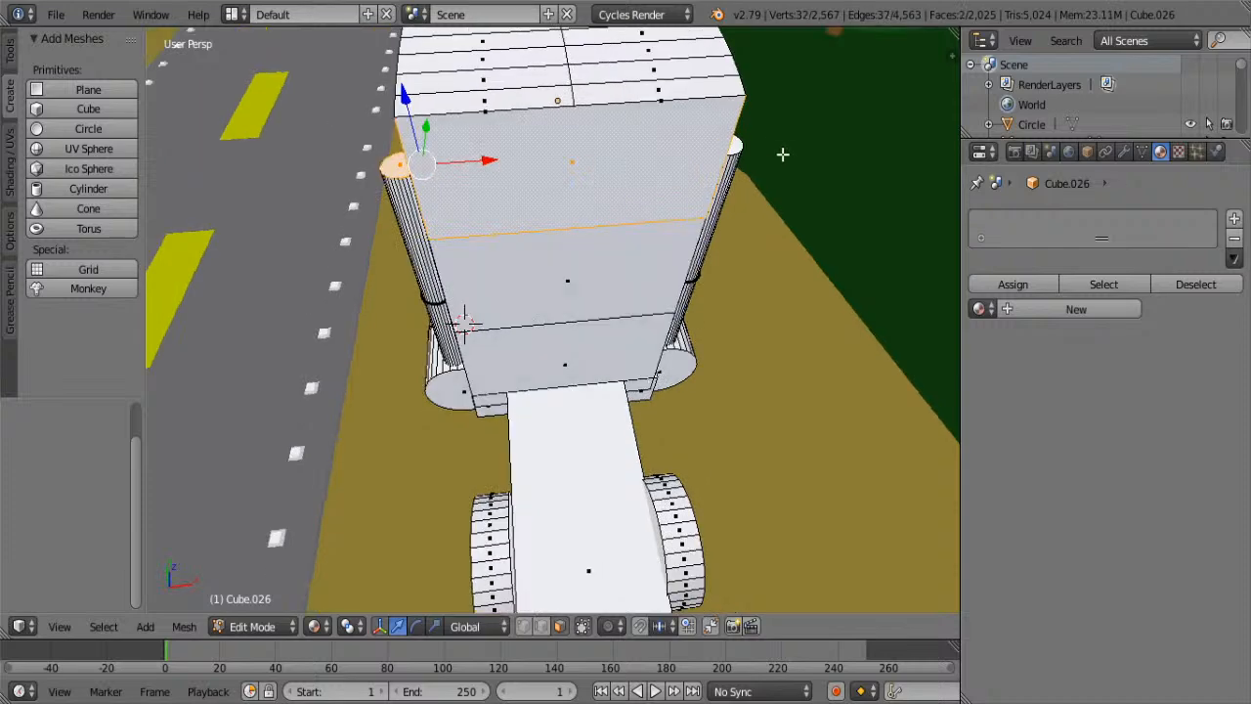
pyautogui.keyDown('shift'); pyautogui.rightClick(604, 110); pyautogui.keyUp('shift')
pyautogui.keyDown('shift'); pyautogui.rightClick(744, 148); pyautogui.keyUp('shift')
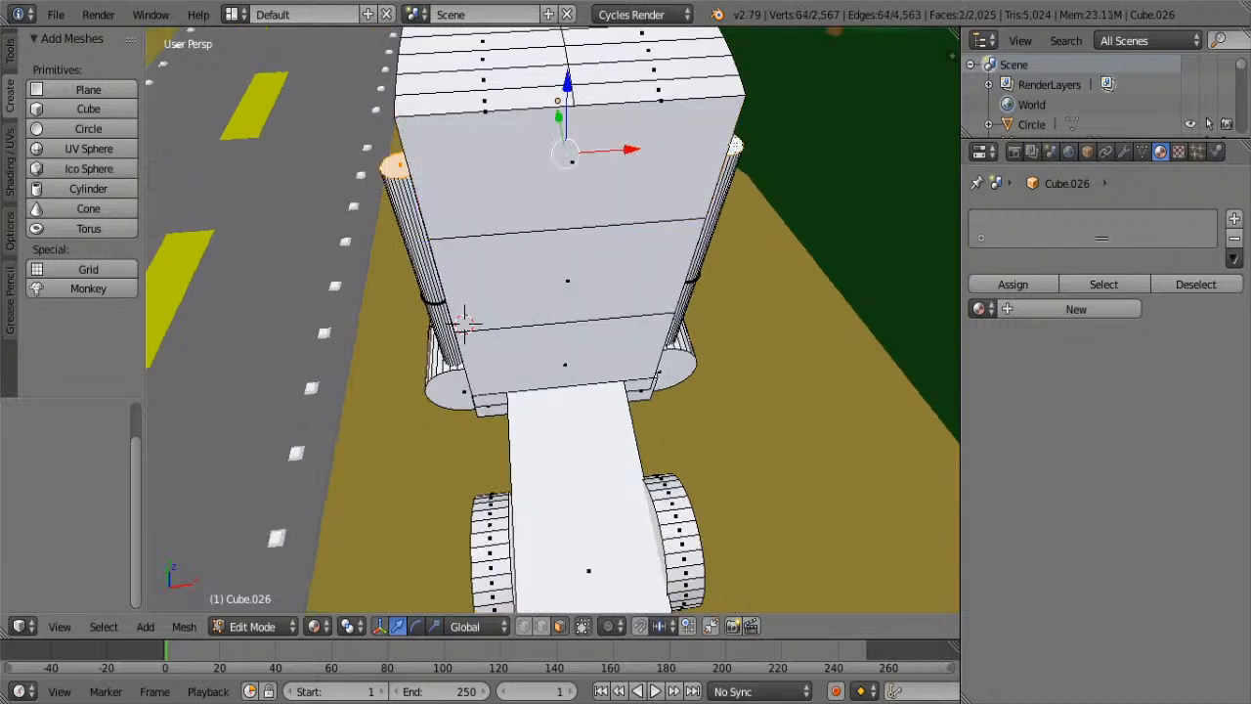
pyautogui.moveTo(770, 179); pyautogui.dragTo(633, 147, button='middle')
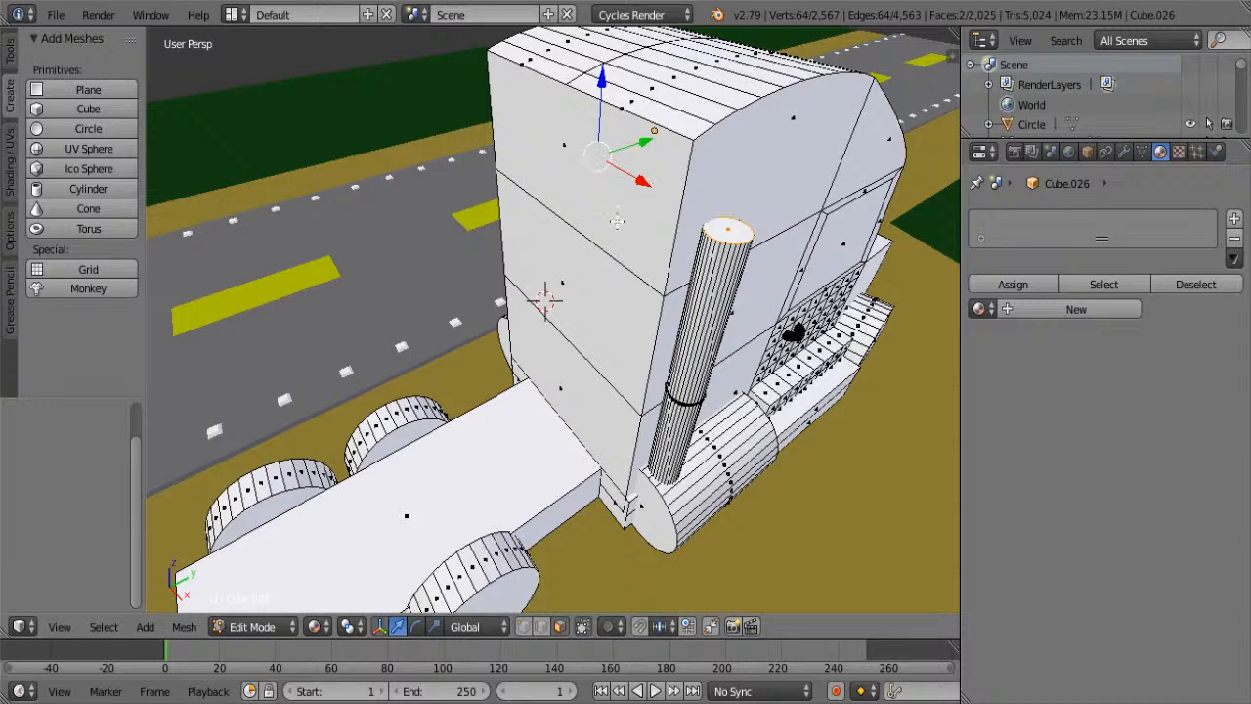
pyautogui.moveTo(617, 221); pyautogui.dragTo(644, 258, button='middle')
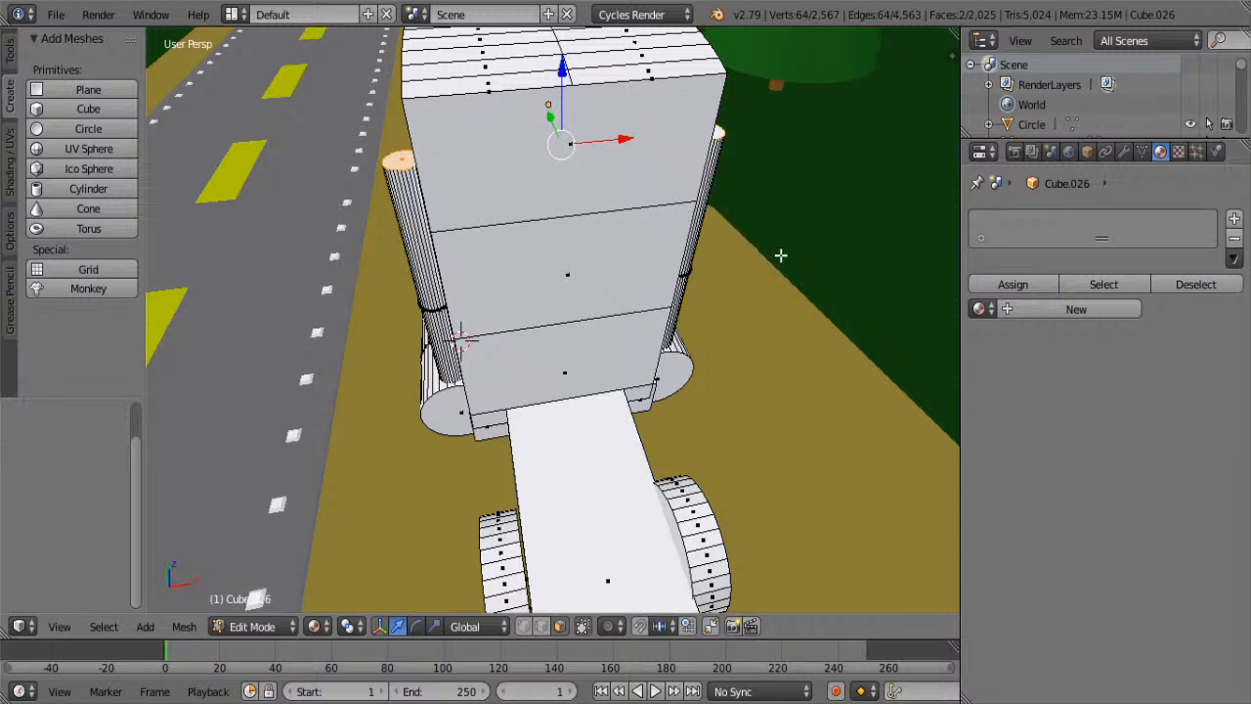
pyautogui.press('e')
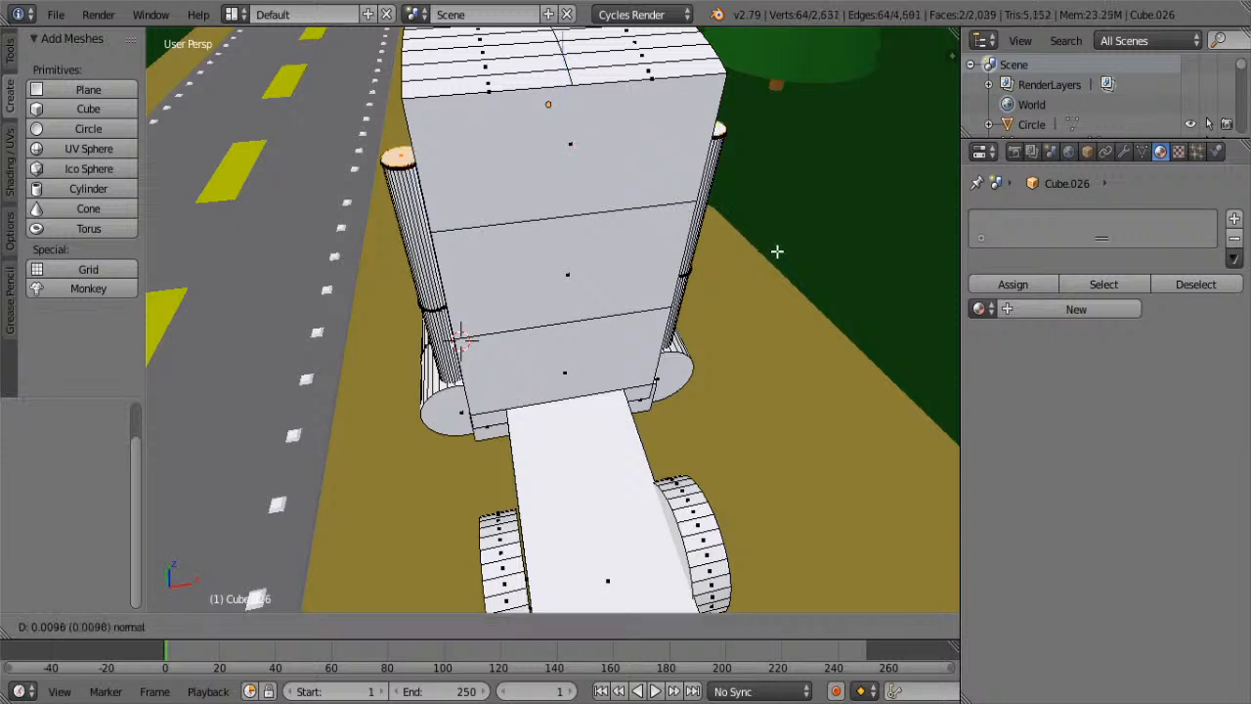
pyautogui.click(767, 167)
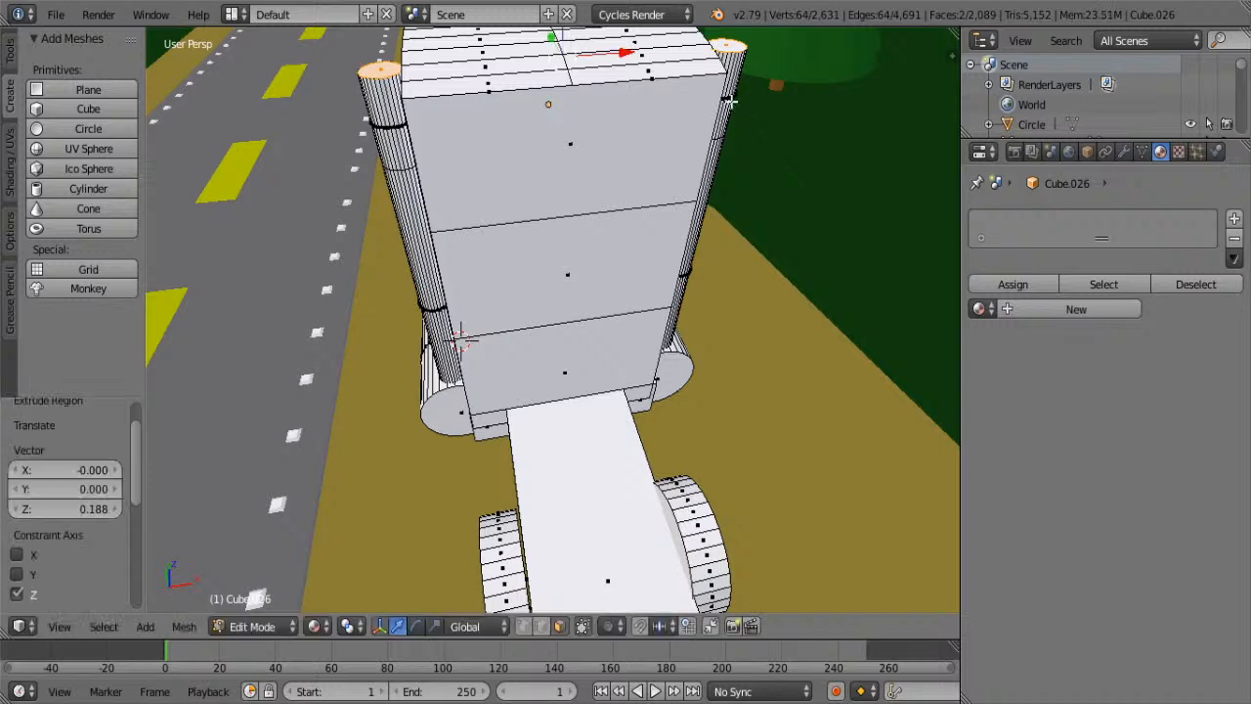
# - Try to scale and re-extrude the top faces of both exhaust pipes, discarding the attempts
pyautogui.press('s')
pyautogui.press('Escape')
pyautogui.press('s')
pyautogui.press('Escape')
pyautogui.press('e')
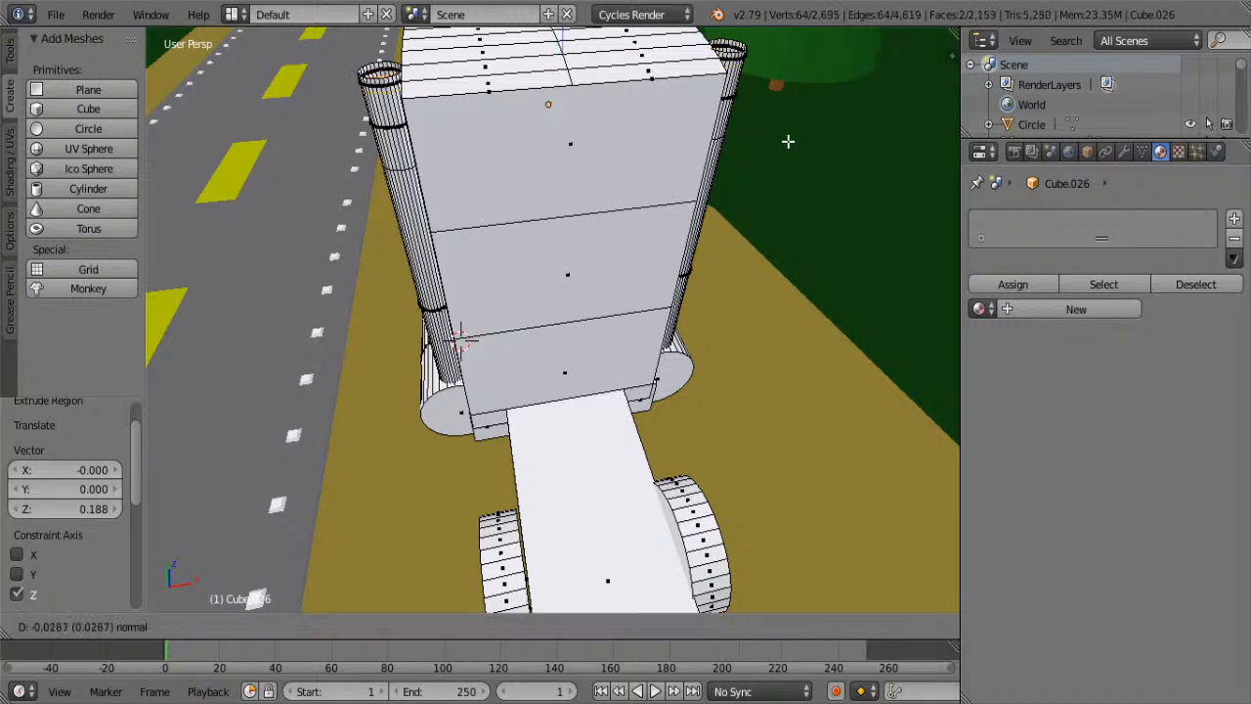
pyautogui.press('Escape')
pyautogui.hotkey('ctrl', 'z')
# - Try to scale the upper face loops of both exhaust pipes together, discarding the attempt
pyautogui.rightClick(384, 128)
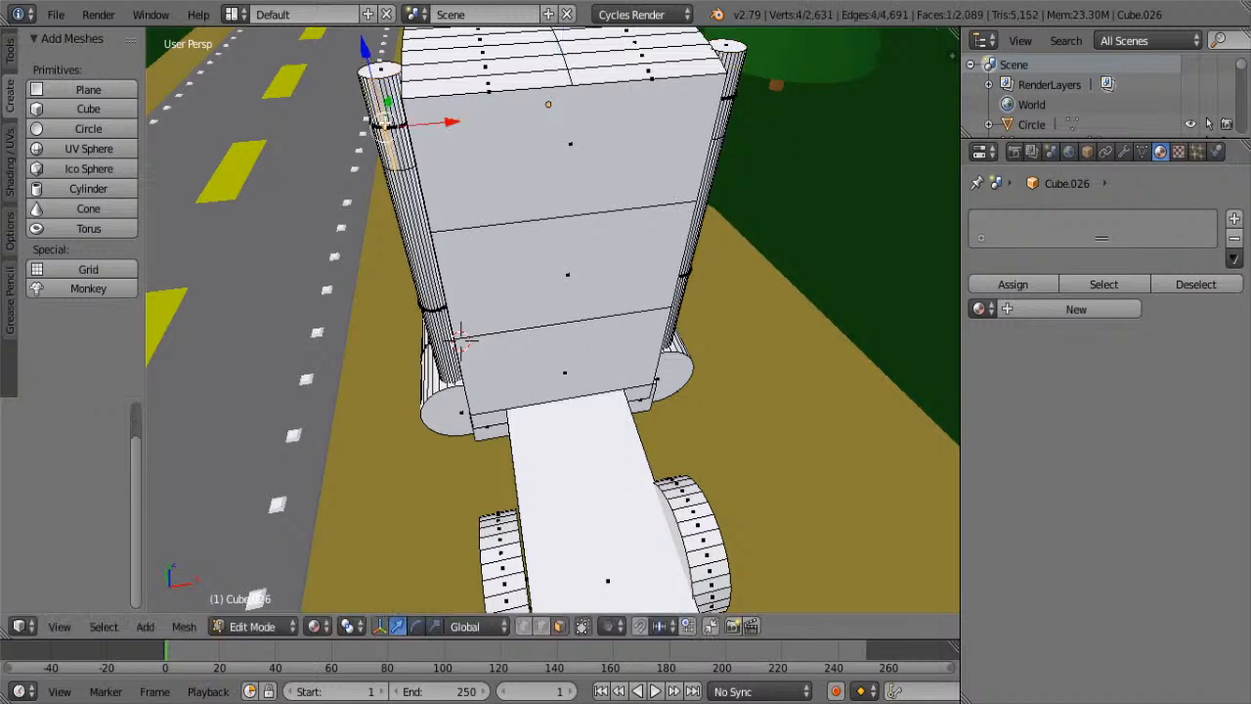
pyautogui.keyDown('alt'); pyautogui.rightClick(386, 125); pyautogui.keyUp('alt')
pyautogui.keyDown('alt'); pyautogui.keyDown('shift'); pyautogui.rightClick(731, 95); pyautogui.keyUp('shift'); pyautogui.keyUp('alt')
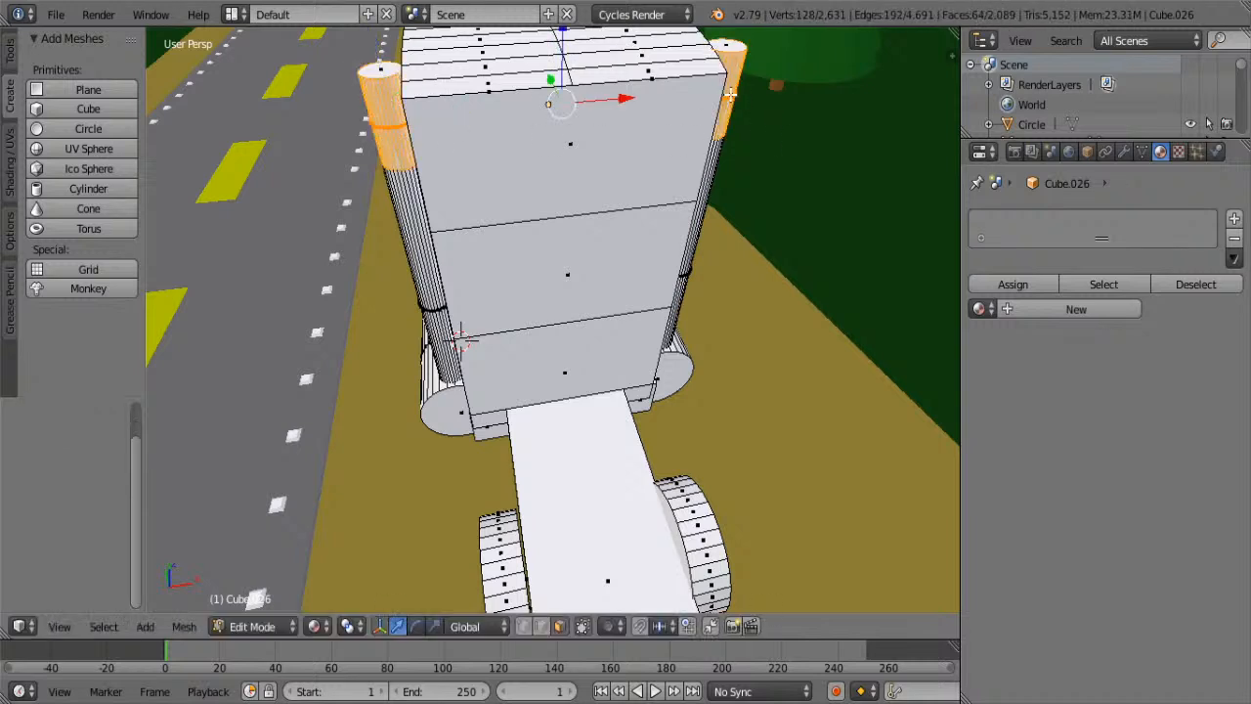
pyautogui.press('s')
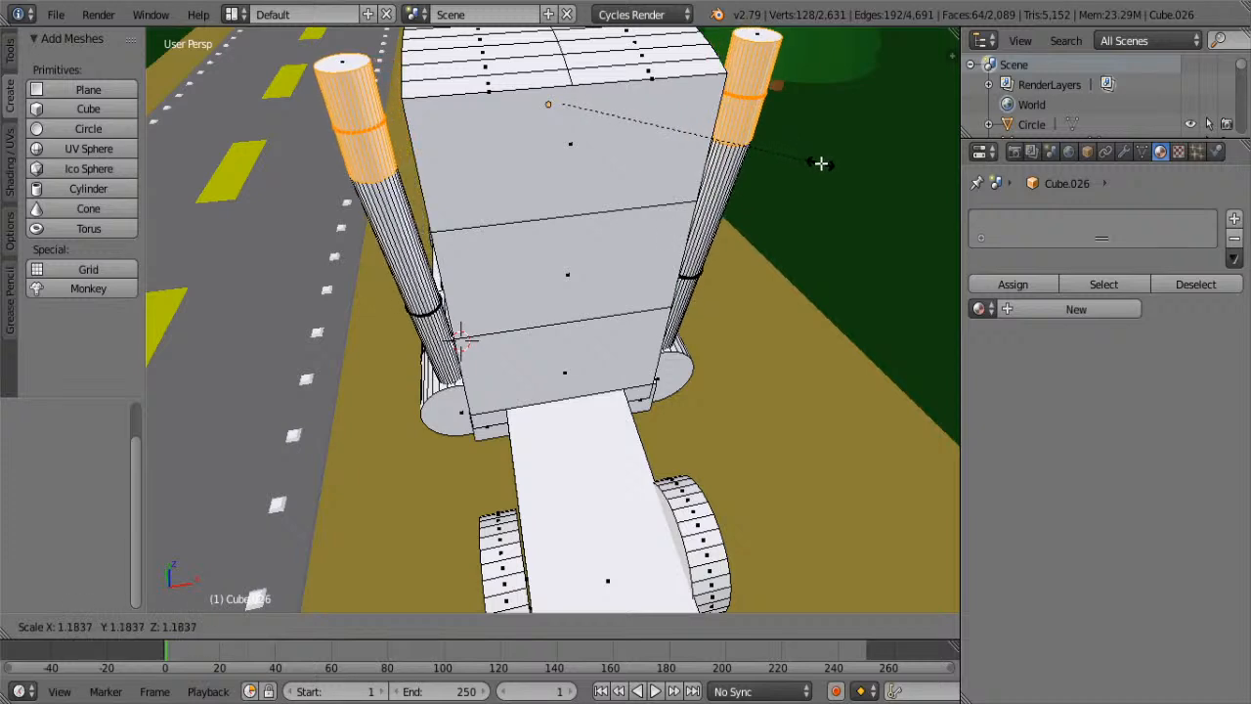
pyautogui.press('Escape')
pyautogui.hotkey('ctrl', 'z')
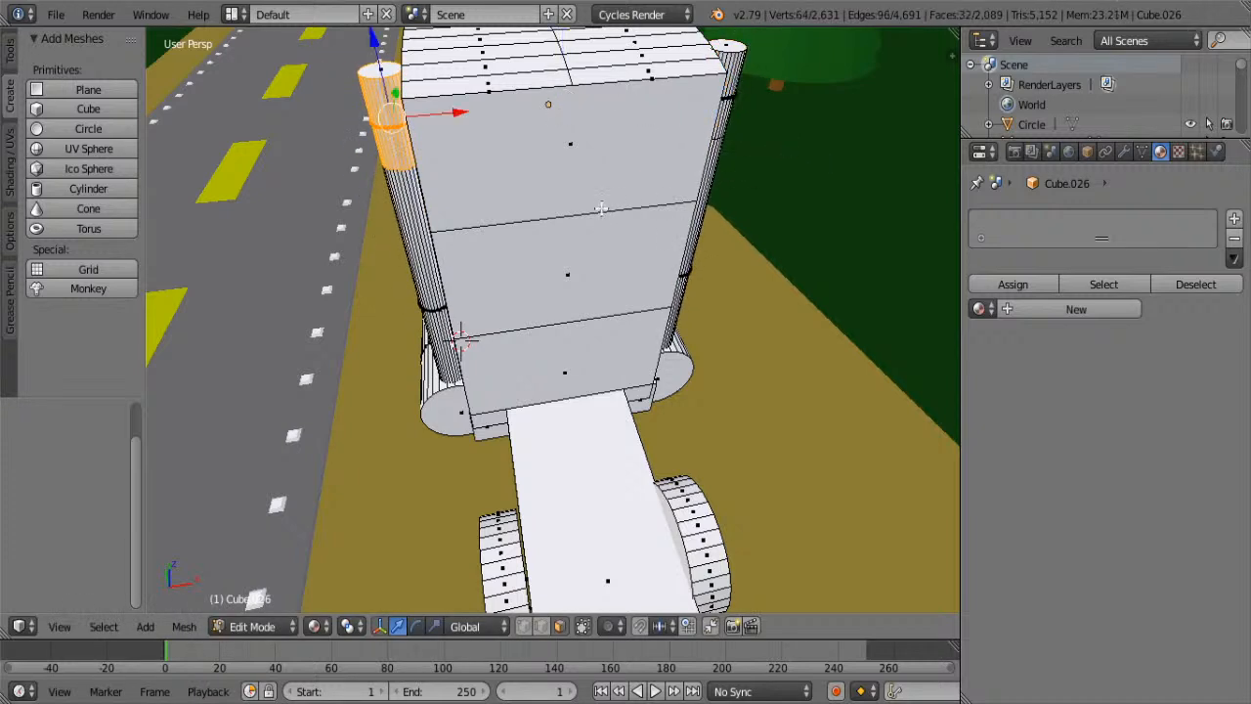
# - Undo the loop selections and the 0.188 upward extrusion of both exhaust pipes
pyautogui.hotkey('ctrl', 'z')
pyautogui.hotkey('ctrl', 'z')
pyautogui.hotkey('ctrl', 'z')
pyautogui.hotkey('ctrl', 'z')
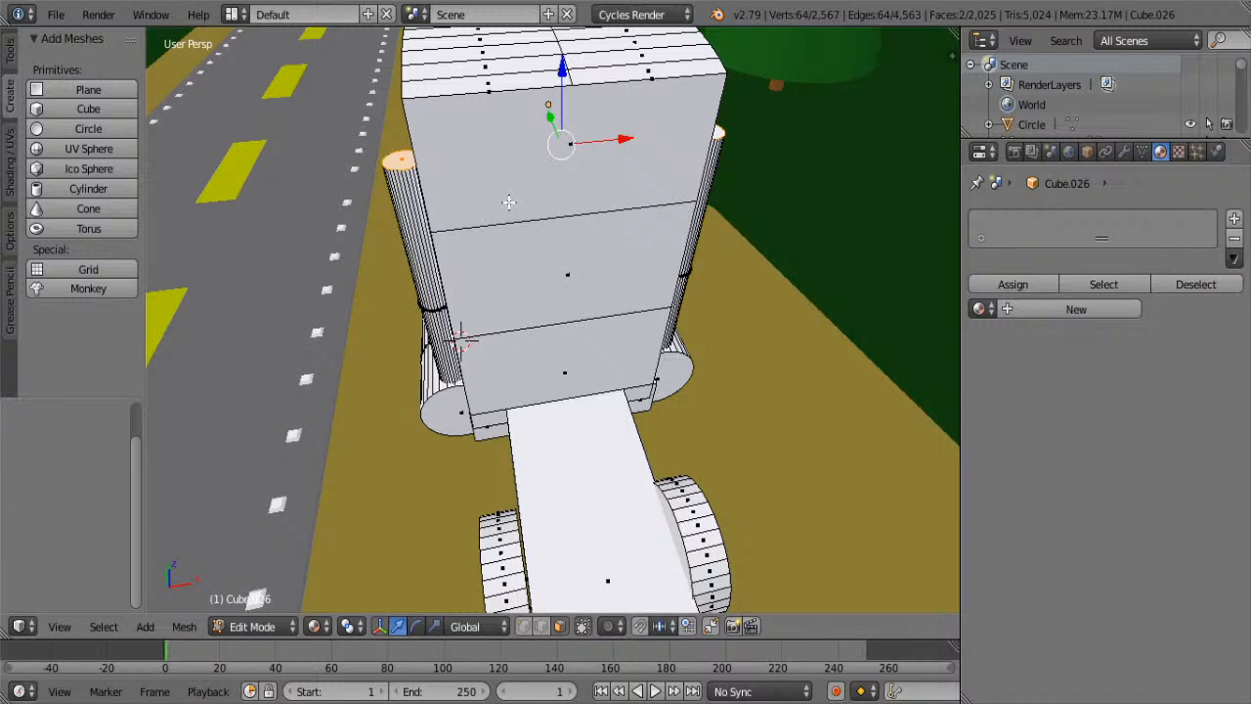
pyautogui.rightClick(377, 182)
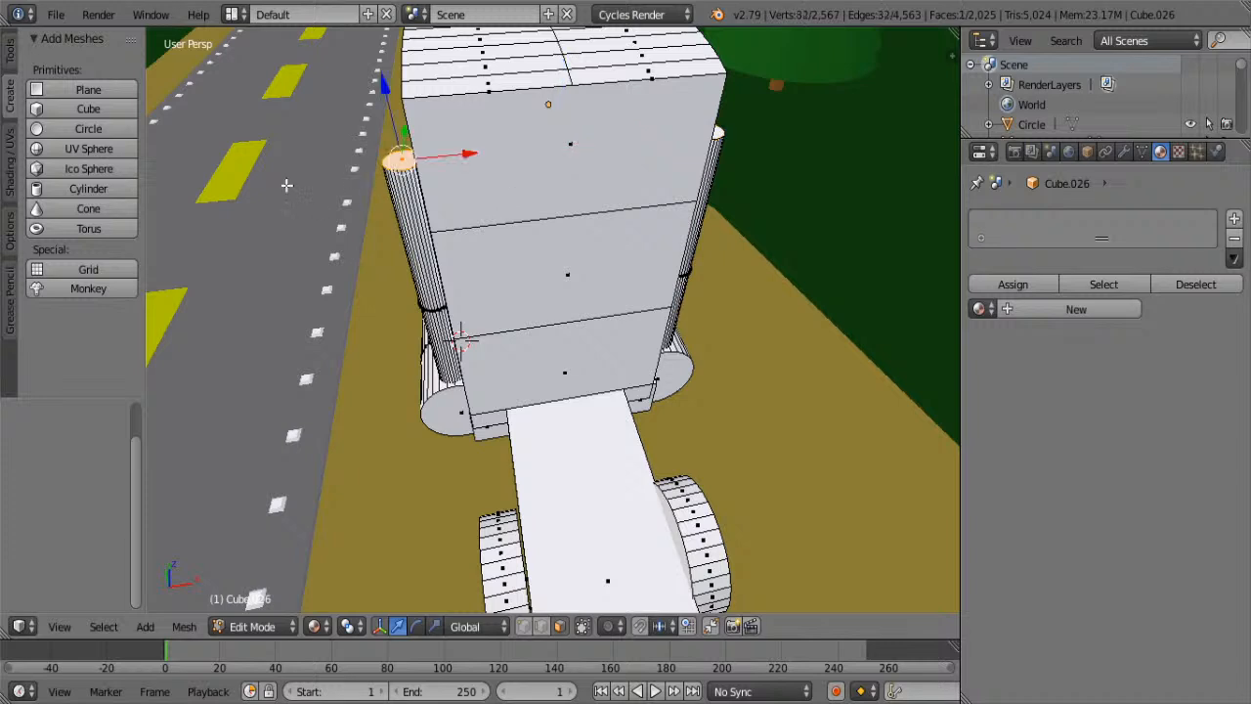
# - Add a 32-vertex cylinder to the truck mesh, scale it down and move it along X out over the road
pyautogui.click(88, 192)
pyautogui.press('s')
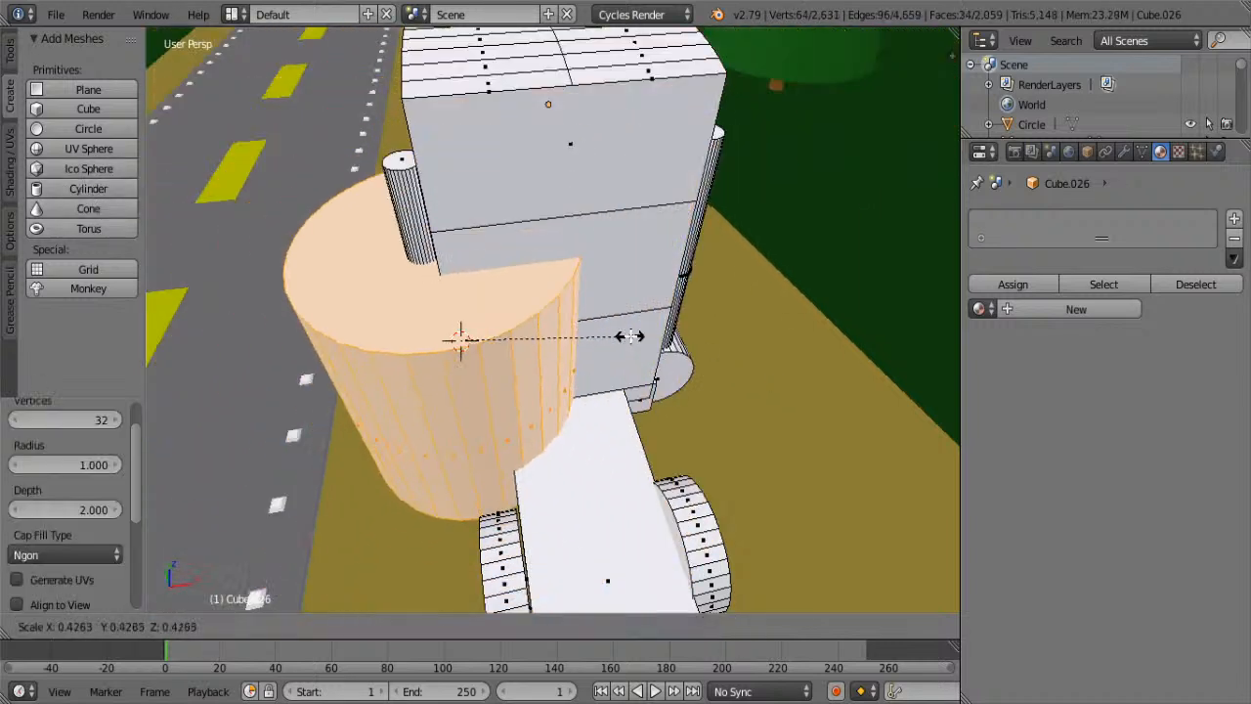
pyautogui.click(630, 336)
pyautogui.keyDown('shift'); pyautogui.moveTo(556, 335); pyautogui.dragTo(670, 266, button='middle'); pyautogui.keyUp('shift')
pyautogui.moveTo(614, 304); pyautogui.dragTo(314, 301)
pyautogui.keyDown('shift'); pyautogui.scroll(-2, 323, 303); pyautogui.keyUp('shift')
pyautogui.scroll(-3, 361, 306)
pyautogui.keyDown('shift'); pyautogui.moveTo(376, 308); pyautogui.dragTo(509, 308, button='middle'); pyautogui.keyUp('shift')
pyautogui.moveTo(563, 311); pyautogui.dragTo(431, 310)
pyautogui.click(364, 299)
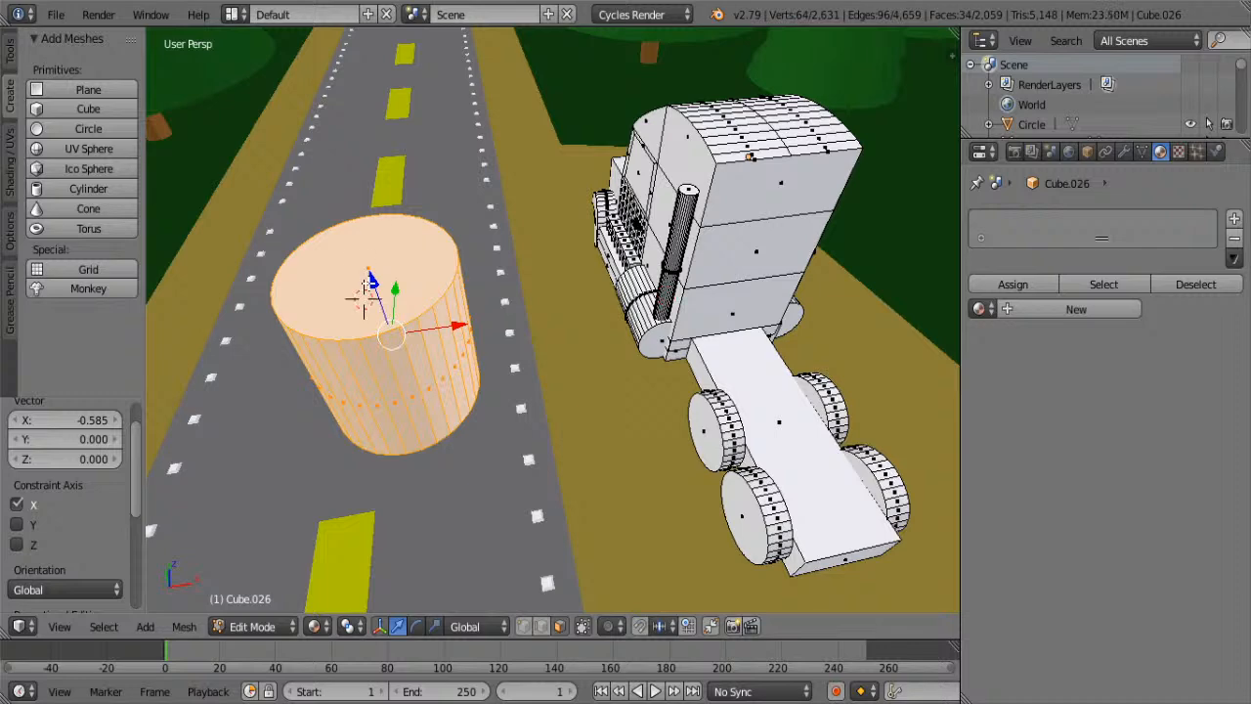
# - Raise the cylinder, move it along X to the exhaust pipe and scale it by 0.245
pyautogui.moveTo(370, 281); pyautogui.dragTo(365, 135)
pyautogui.moveTo(416, 190); pyautogui.dragTo(789, 201)
pyautogui.press('s')
pyautogui.click(733, 208)
pyautogui.moveTo(669, 201); pyautogui.dragTo(715, 191, button='middle')
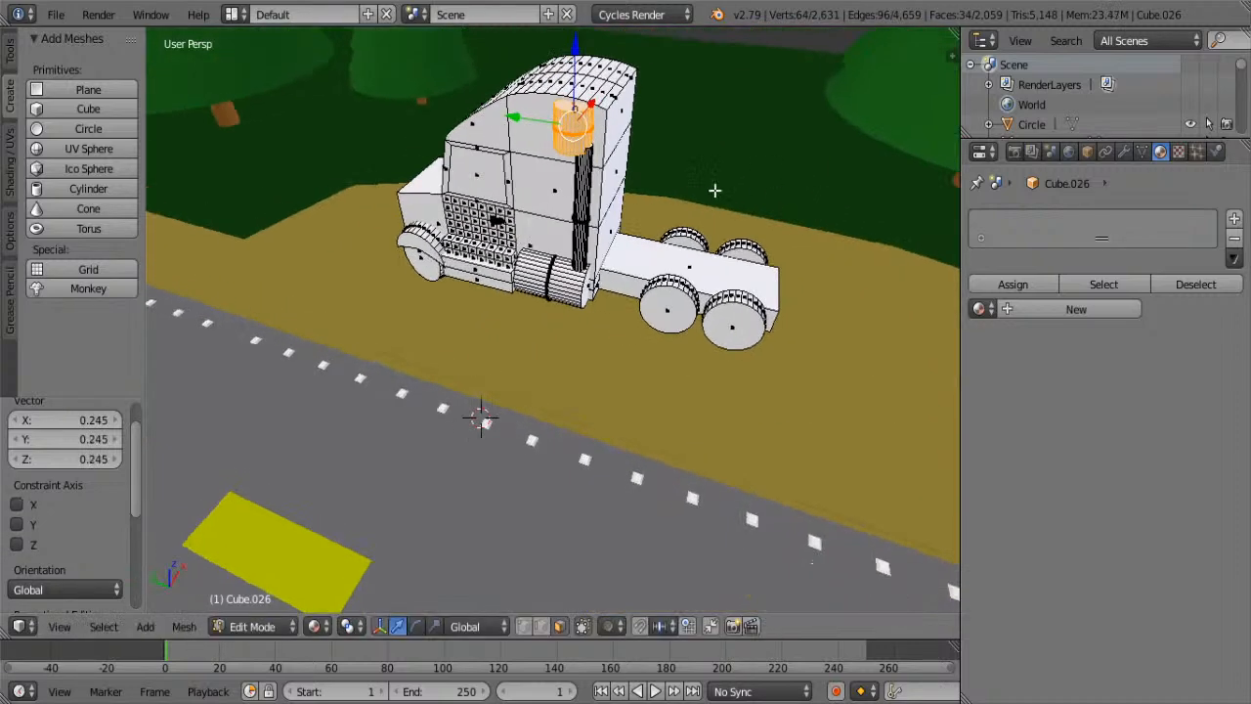
# - Shift the small cylinder by -0.050 along Y and scale it by 0.499 above the exhaust pipe
pyautogui.moveTo(504, 119); pyautogui.dragTo(532, 112)
pyautogui.scroll(6, 748, 150)
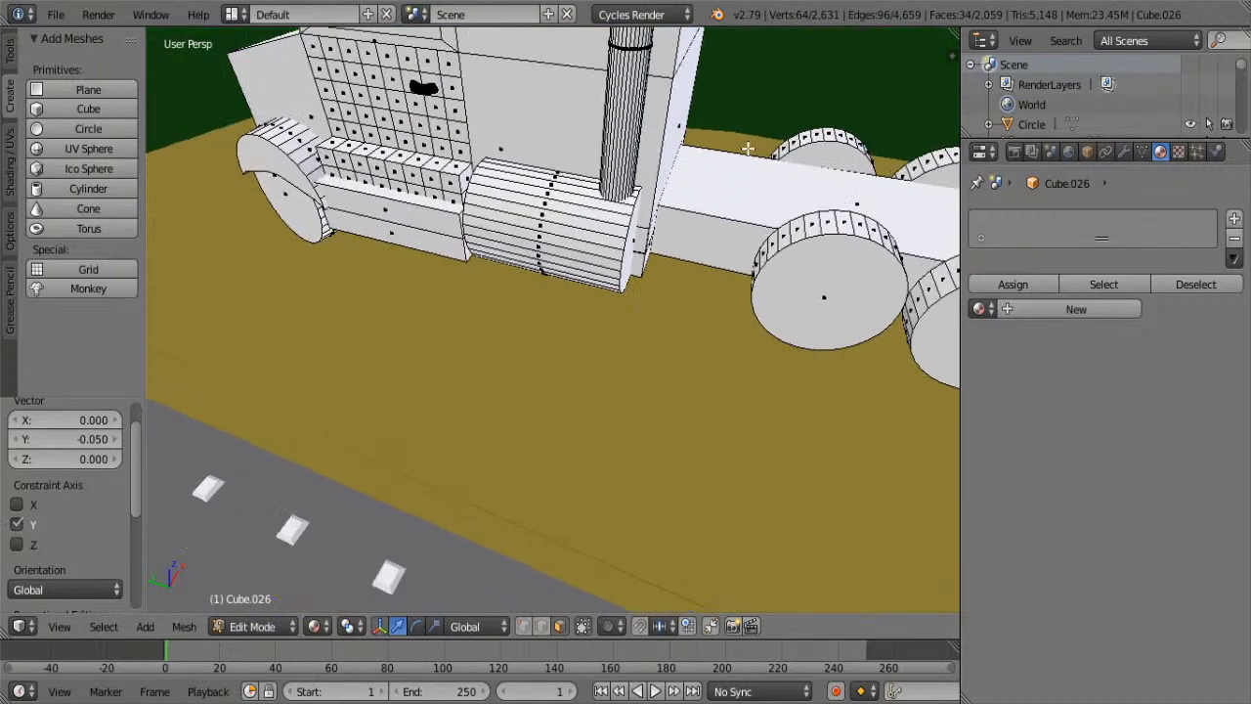
pyautogui.keyDown('shift'); pyautogui.moveTo(765, 152); pyautogui.dragTo(645, 557, button='middle'); pyautogui.keyUp('shift')
pyautogui.press('s')
pyautogui.click(645, 128)
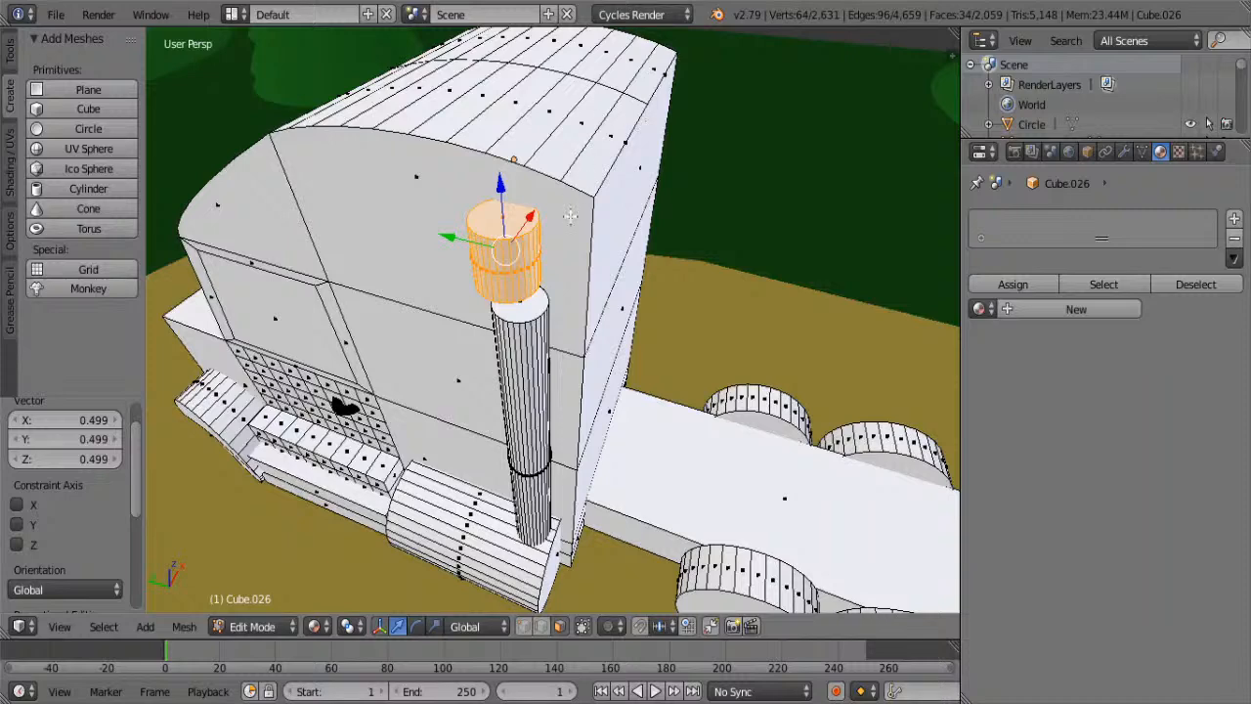
# - Align the small cylinder with the exhaust pipe's top, scale it by 1.295 and centre it over the pipe
pyautogui.moveTo(525, 224); pyautogui.dragTo(478, 273)
pyautogui.moveTo(592, 333); pyautogui.dragTo(528, 246, button='middle')
pyautogui.moveTo(524, 207); pyautogui.dragTo(524, 244)
pyautogui.moveTo(549, 284); pyautogui.dragTo(482, 351, button='middle')
pyautogui.moveTo(482, 351); pyautogui.dragTo(465, 345)
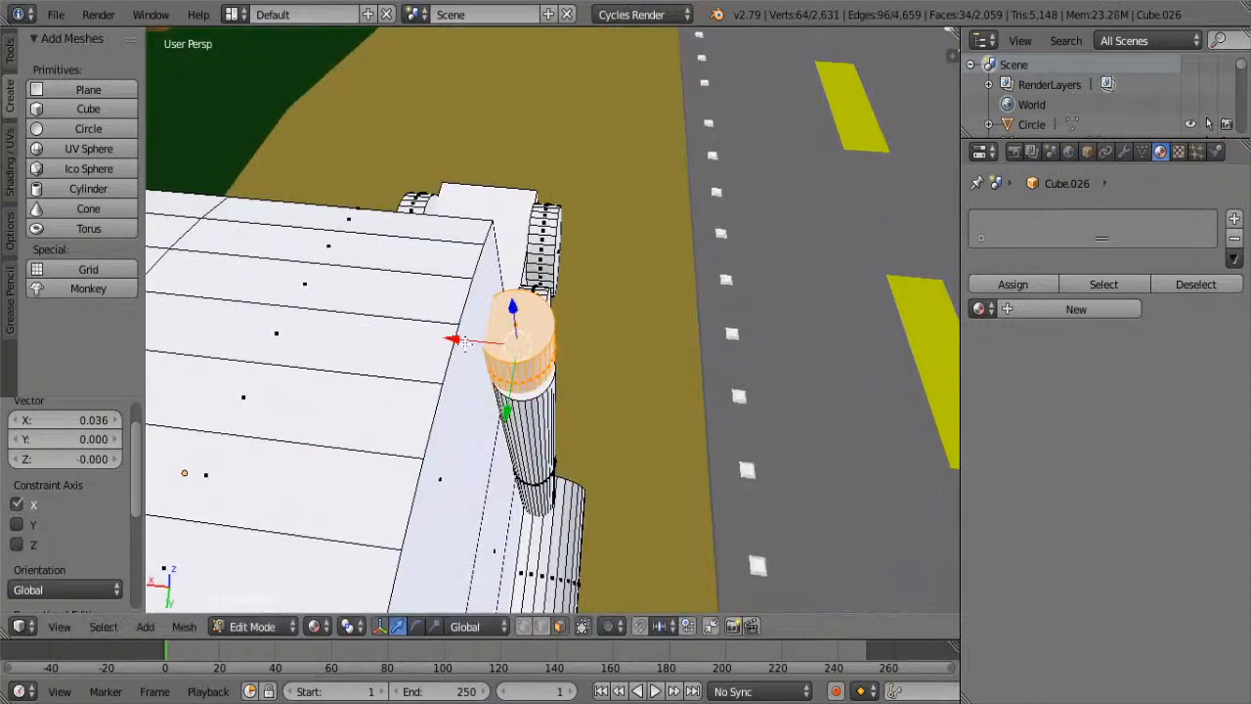
pyautogui.press('s')
pyautogui.click(675, 340)
pyautogui.moveTo(674, 341); pyautogui.dragTo(650, 390, button='middle')
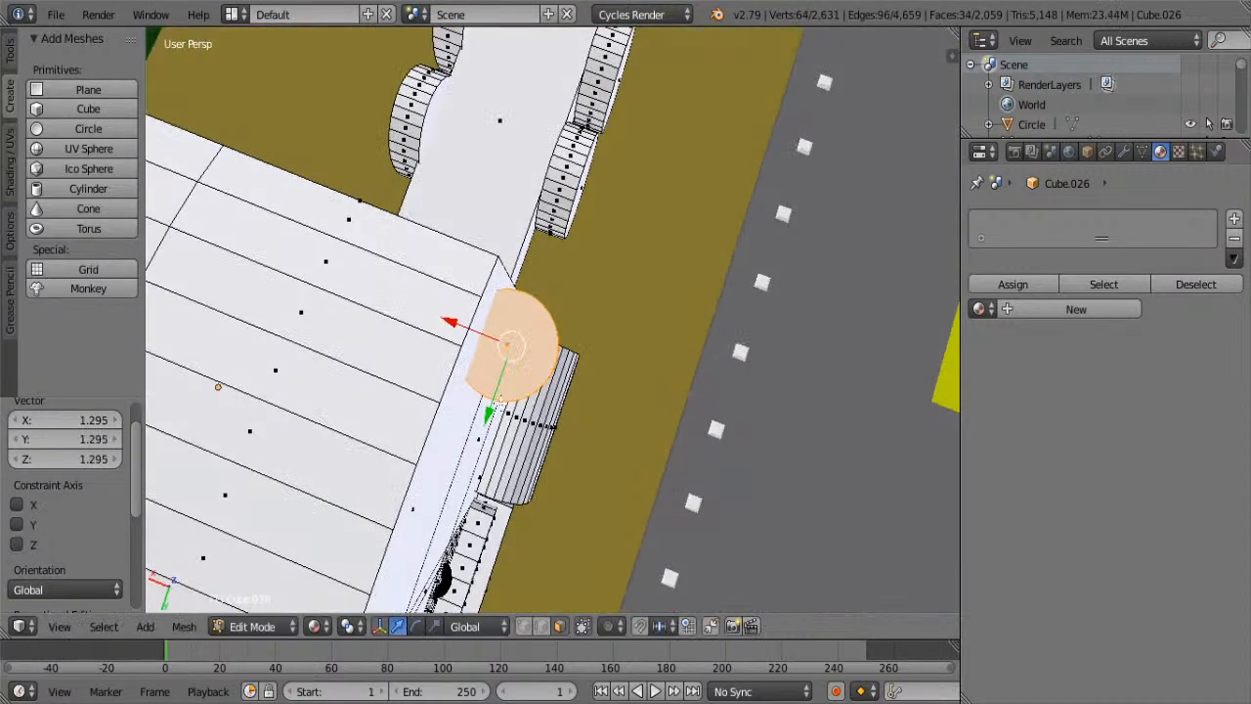
pyautogui.moveTo(501, 396); pyautogui.dragTo(488, 397)
pyautogui.moveTo(457, 335); pyautogui.dragTo(471, 342)
pyautogui.moveTo(471, 342); pyautogui.dragTo(550, 217, button='middle')
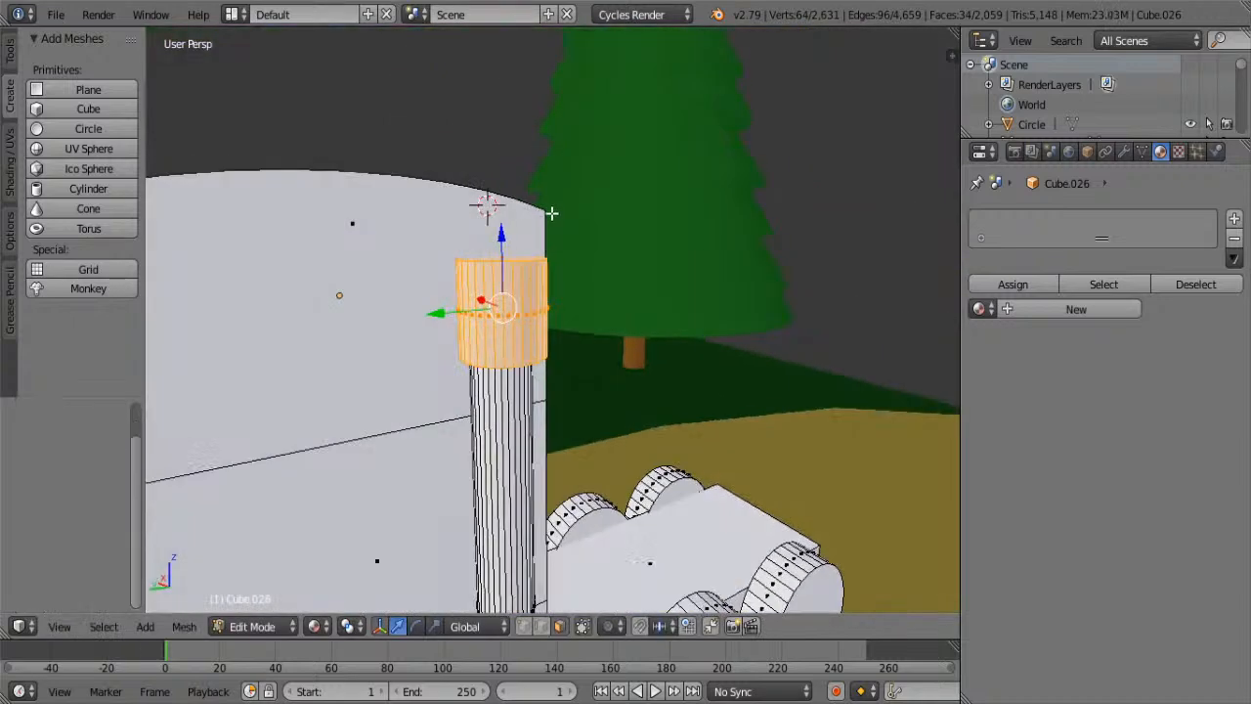
# - Undo all moves and scalings of the cap cylinder as well as its creation
pyautogui.hotkey('ctrl', 'z')
pyautogui.hotkey('ctrl', 'z')
pyautogui.hotkey('ctrl', 'z')
pyautogui.hotkey('ctrl', 'z')
pyautogui.hotkey('ctrl', 'z')
pyautogui.hotkey('ctrl', 'z')
pyautogui.hotkey('ctrl', 'z')
pyautogui.hotkey('ctrl', 'z')
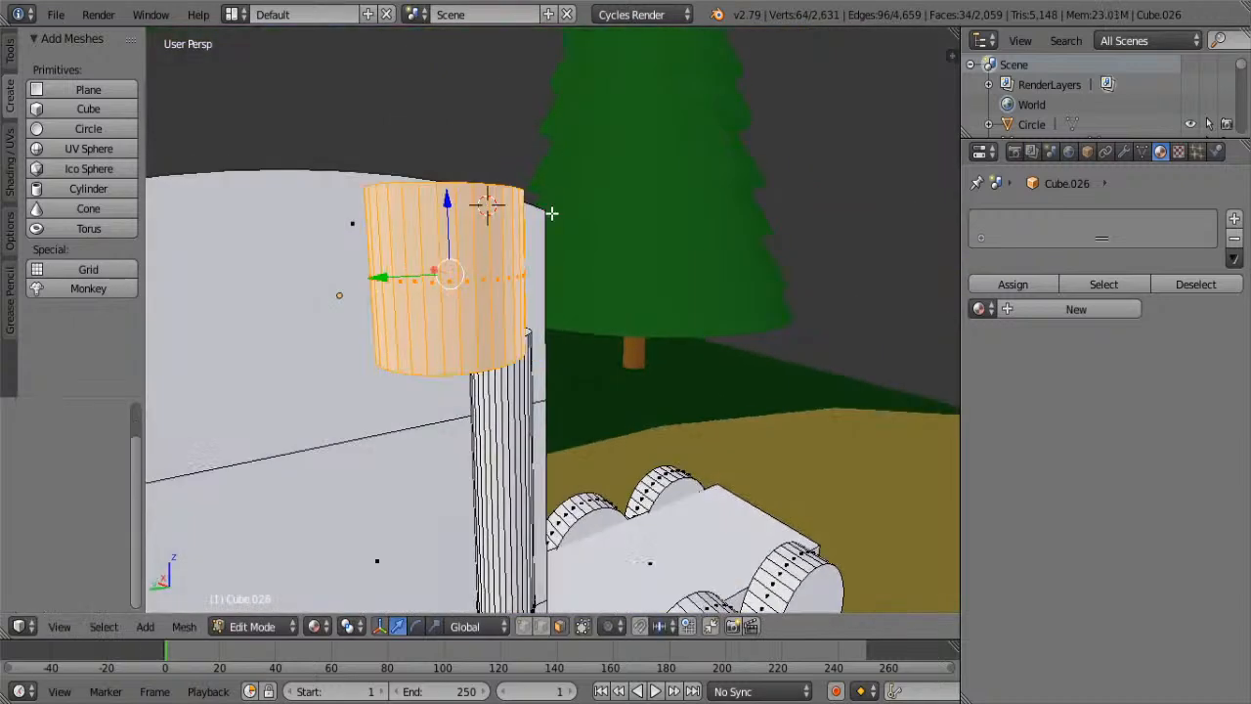
pyautogui.hotkey('ctrl', 'z')
pyautogui.moveTo(762, 263); pyautogui.dragTo(522, 310, button='middle')
pyautogui.hotkey('ctrl', 'z')
pyautogui.scroll(-3, 824, 304)
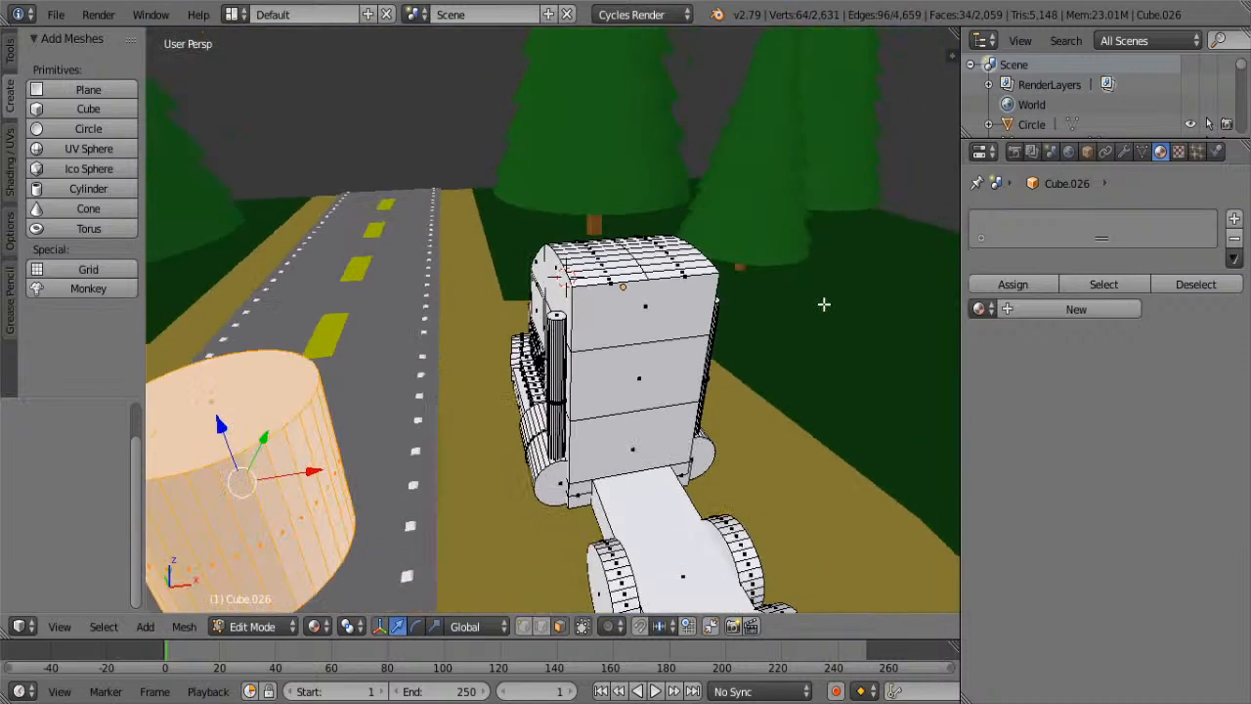
pyautogui.moveTo(824, 303); pyautogui.dragTo(736, 271, button='middle')
pyautogui.hotkey('ctrl', 'z')
pyautogui.hotkey('ctrl', 'z')
pyautogui.hotkey('ctrl', 'z')
pyautogui.hotkey('ctrl', 'z')
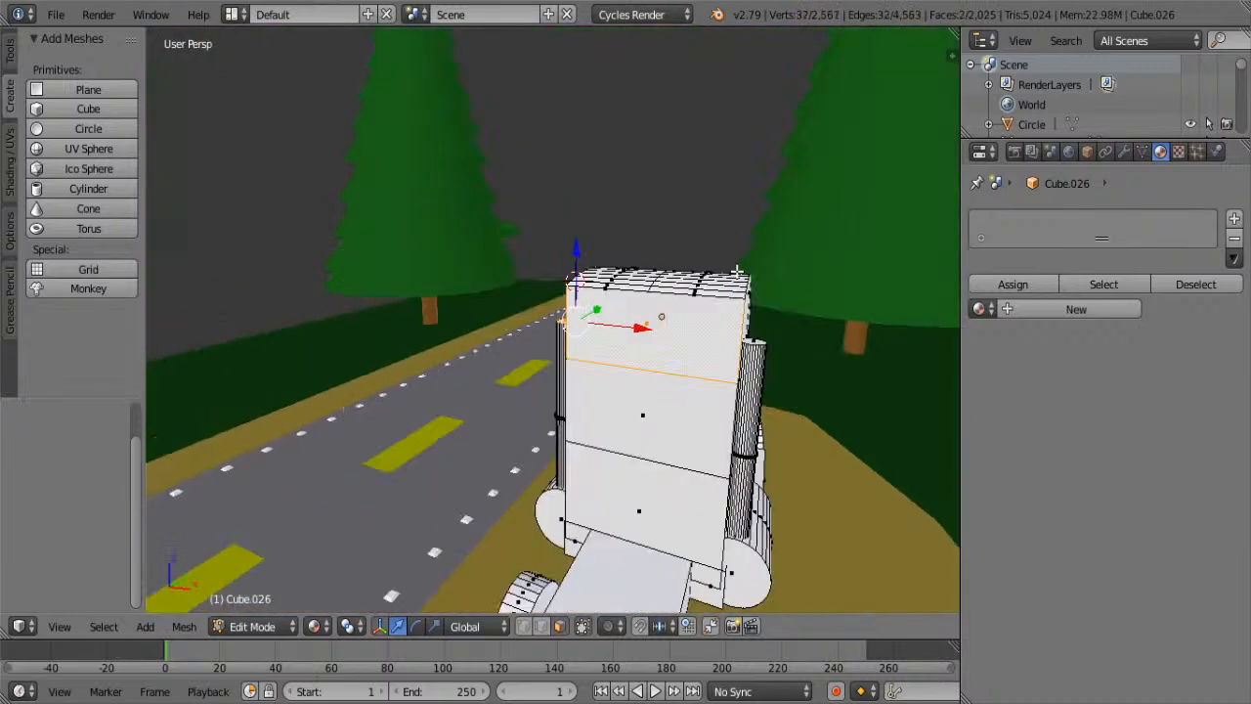
# - Undo the creation of the second exhaust pipe on the far side of the cab
pyautogui.hotkey('ctrl', 'z')
pyautogui.hotkey('ctrl', 'z')
pyautogui.hotkey('ctrl', 'z')
pyautogui.hotkey('ctrl', 'z')
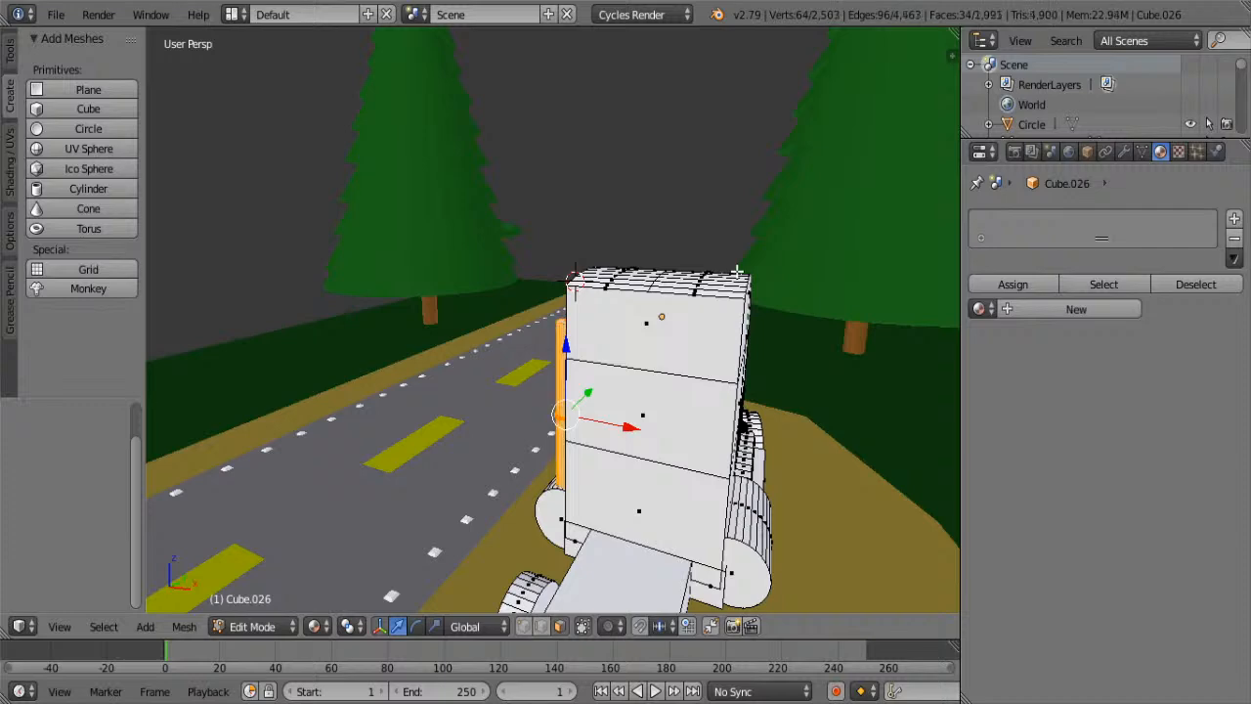
# - Move the remaining exhaust pipe outward from the cab by -0.020 along X
pyautogui.moveTo(638, 414); pyautogui.dragTo(630, 314, button='middle')
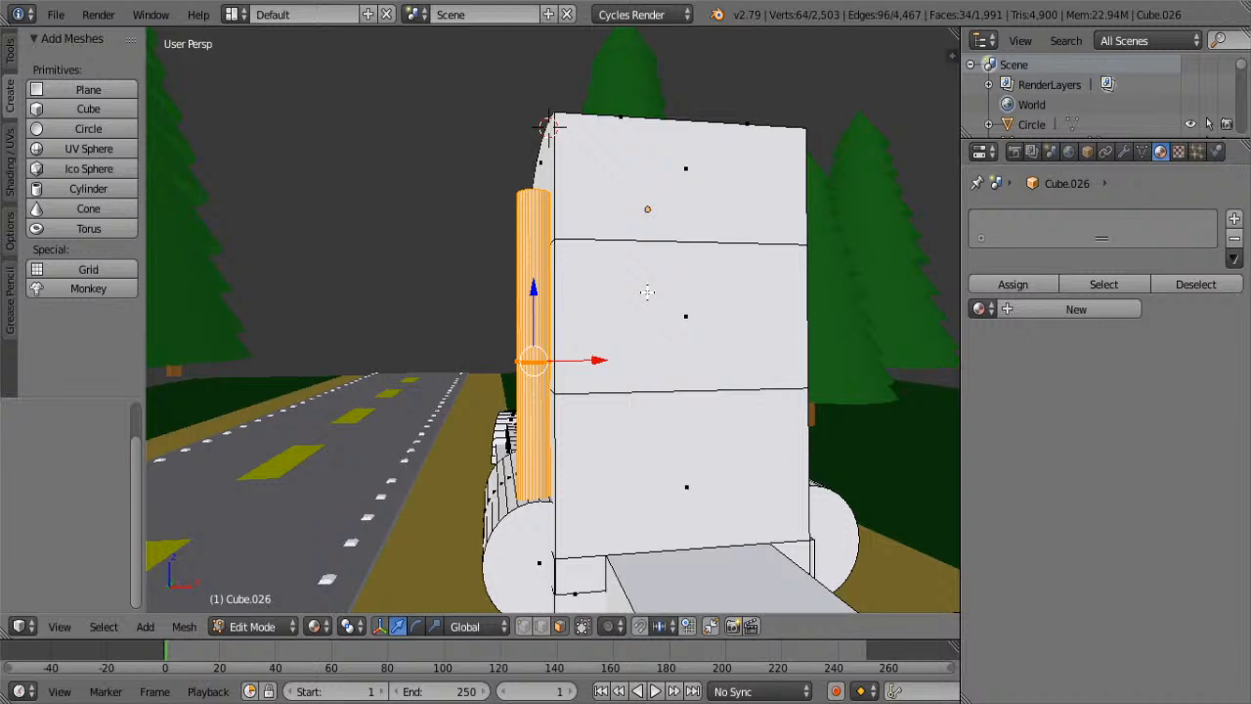
pyautogui.moveTo(603, 361); pyautogui.dragTo(592, 360)
pyautogui.scroll(2, 595, 363)
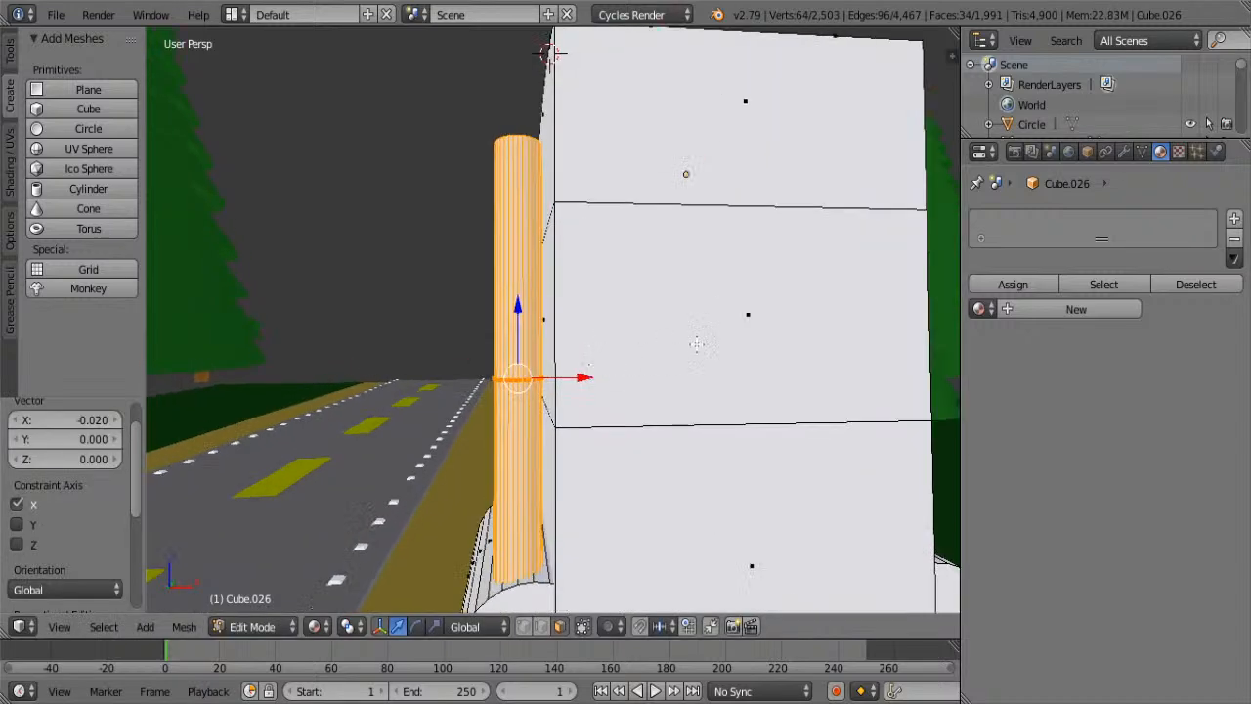
# - Add a new 32-vertex cylinder beside the truck and scale it by 0.204
pyautogui.scroll(-4, 696, 343)
pyautogui.moveTo(695, 343); pyautogui.dragTo(590, 449, button='middle')
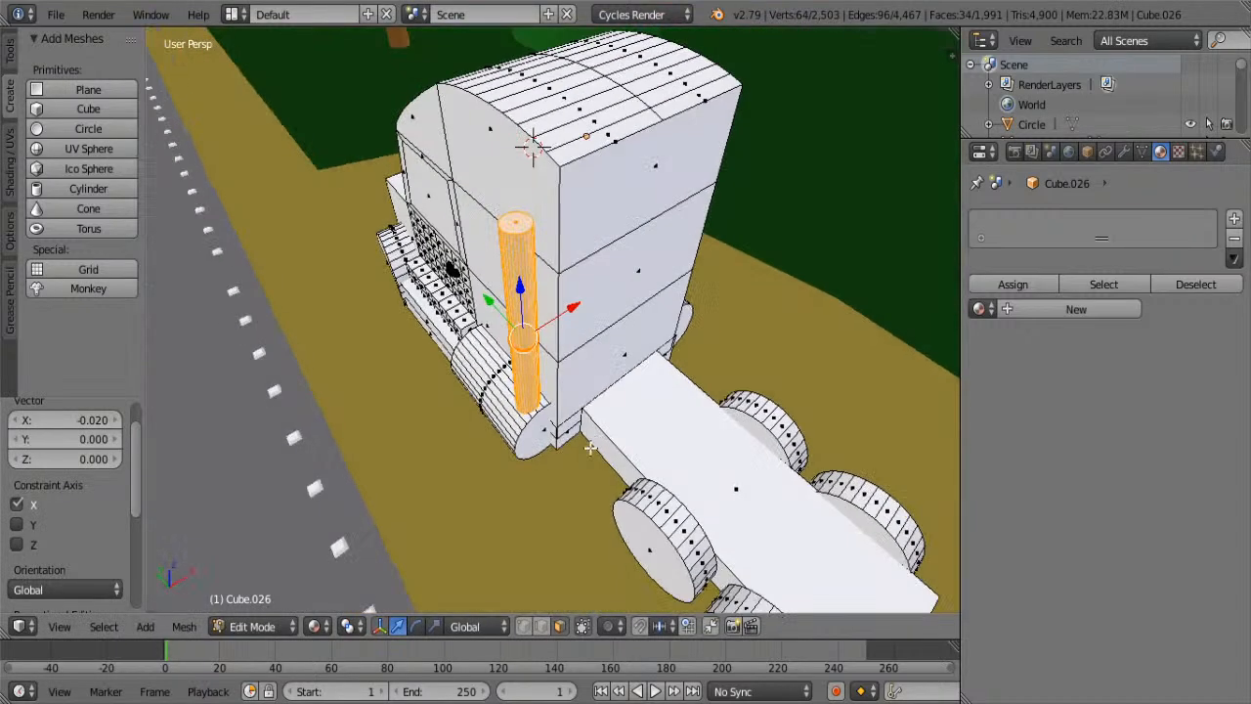
pyautogui.click(208, 376)
pyautogui.click(78, 189)
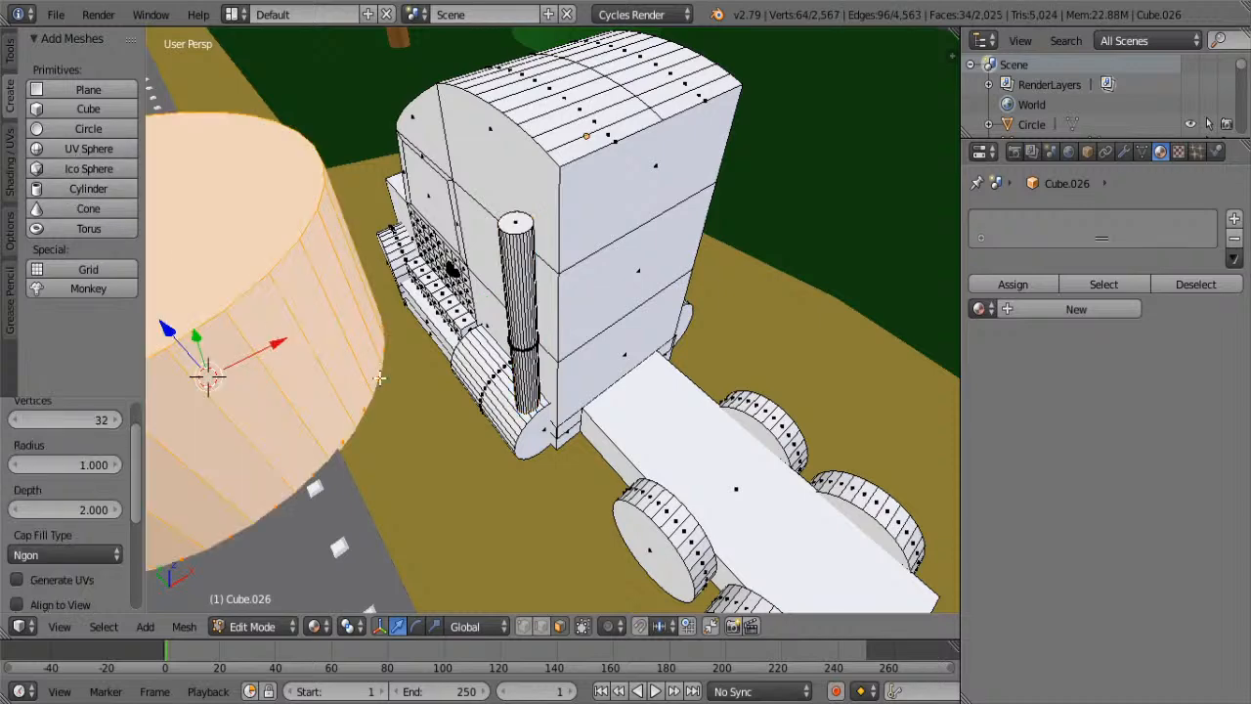
pyautogui.press('s')
pyautogui.click(273, 373)
pyautogui.moveTo(273, 373); pyautogui.dragTo(315, 418, button='middle')
pyautogui.scroll(1, 256, 492)
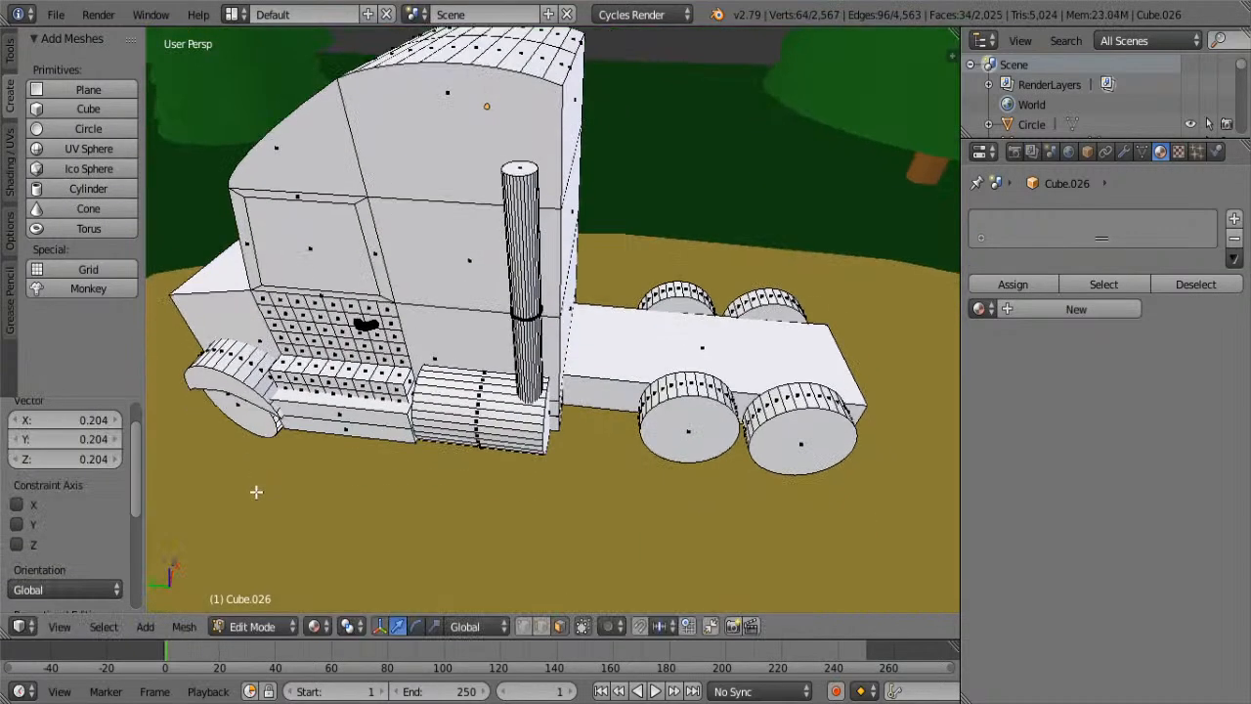
# - Move the new cylinder up and sideways along X until it surrounds the exhaust pipe
pyautogui.scroll(-5, 256, 491)
pyautogui.press('g')
pyautogui.press('x')
pyautogui.moveTo(533, 446); pyautogui.dragTo(541, 246)
pyautogui.moveTo(767, 278); pyautogui.dragTo(567, 275, button='middle')
pyautogui.moveTo(729, 285); pyautogui.dragTo(615, 275)
# - Shrink the cylinder, raise it 0.286 towards the pipe's top and scale it by 0.771
pyautogui.press('s')
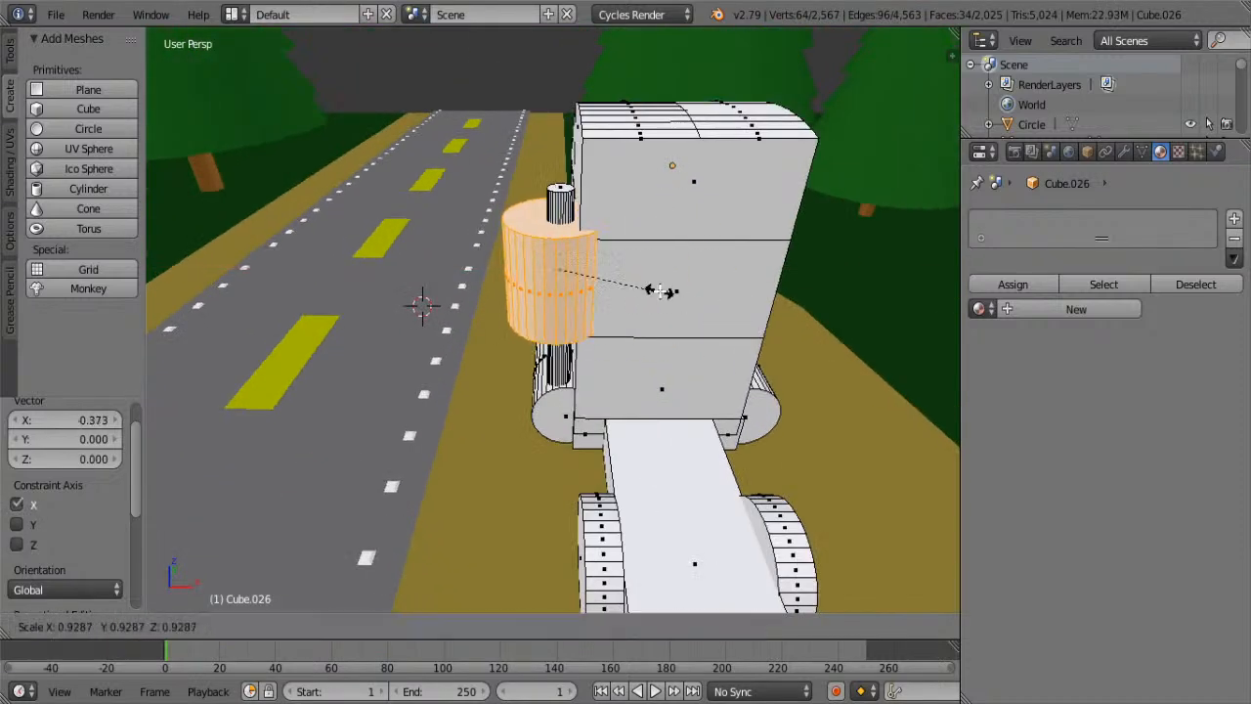
pyautogui.click(610, 274)
pyautogui.moveTo(557, 228); pyautogui.dragTo(556, 142)
pyautogui.scroll(6, 556, 143)
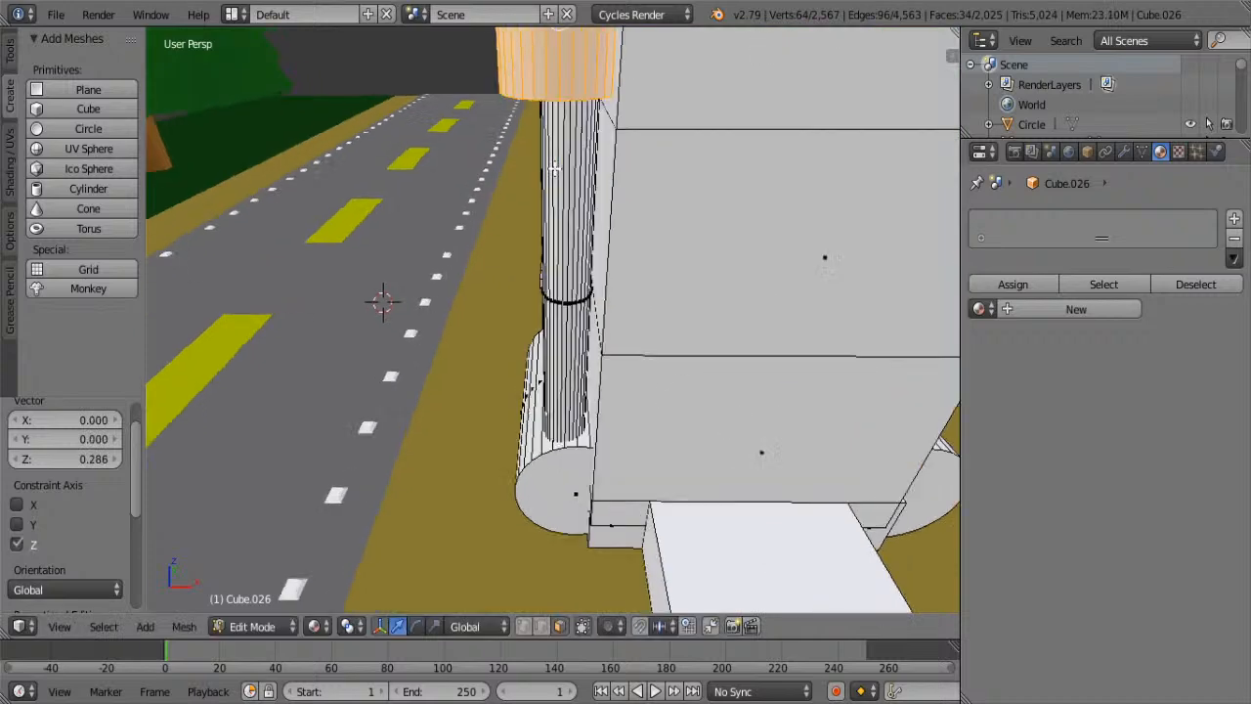
pyautogui.press('s')
pyautogui.click(753, 146)
pyautogui.keyDown('shift'); pyautogui.moveTo(753, 146); pyautogui.dragTo(669, 355, button='middle'); pyautogui.keyUp('shift')
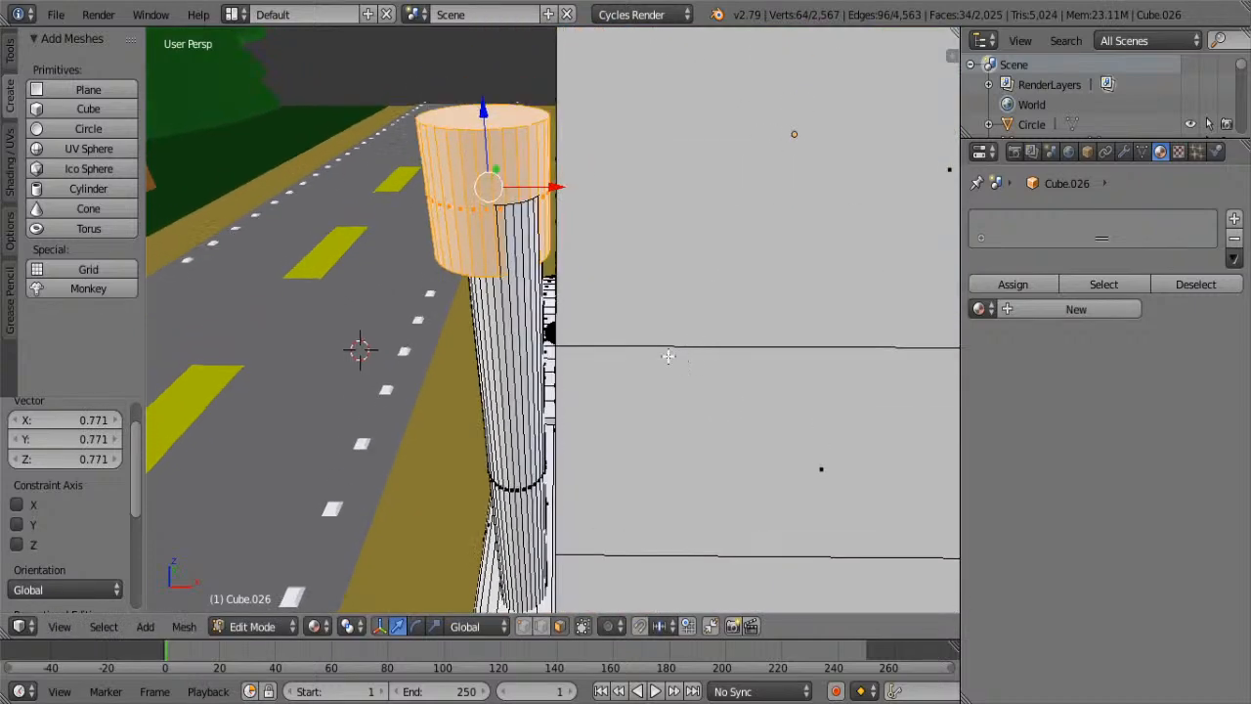
# - Centre the cylinder over the exhaust pipe by moving it 0.013 along X and -0.022 along Y, scaling it by 0.736
pyautogui.click(550, 193)
pyautogui.press('s')
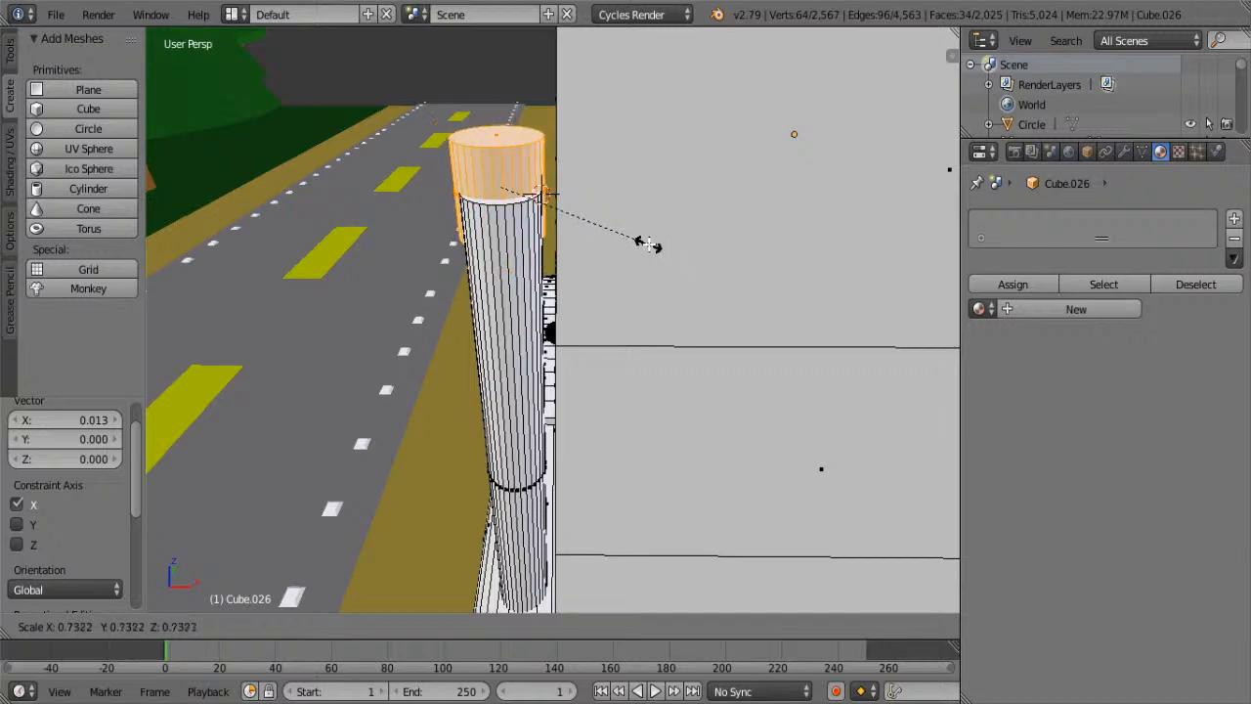
pyautogui.click(642, 243)
pyautogui.moveTo(642, 244); pyautogui.dragTo(594, 257, button='middle')
pyautogui.moveTo(688, 316); pyautogui.dragTo(742, 312, button='middle')
pyautogui.moveTo(507, 260); pyautogui.dragTo(534, 262)
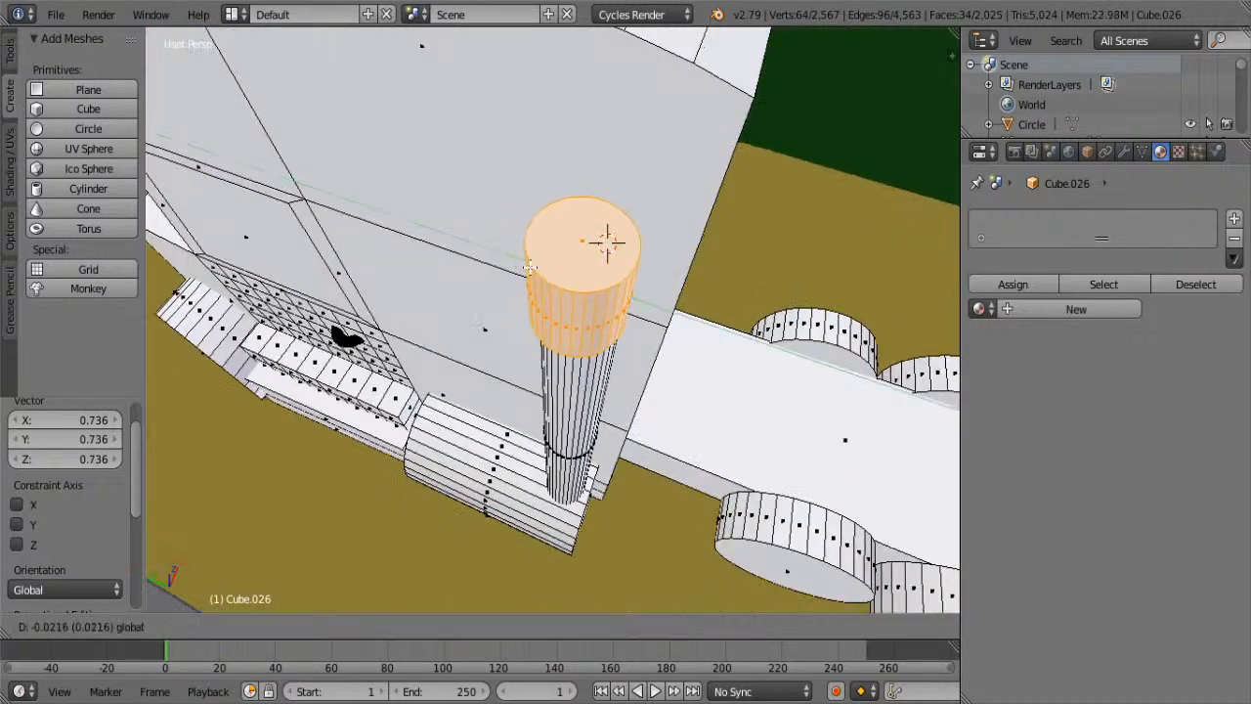
# - Nudge the cap cylinder 0.002 along X, stretch it along Z and raise it by 0.045
pyautogui.moveTo(811, 386); pyautogui.dragTo(606, 196, button='middle')
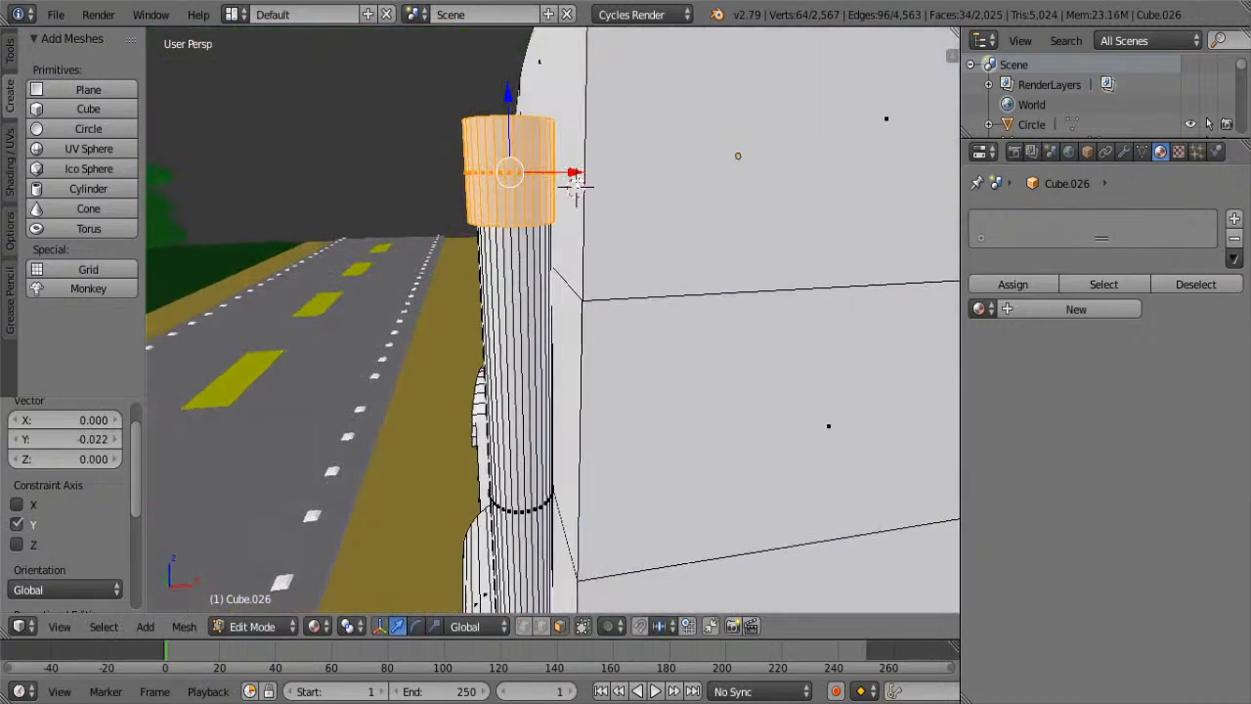
pyautogui.moveTo(577, 180); pyautogui.dragTo(578, 185)
pyautogui.press('s')
pyautogui.press('z')
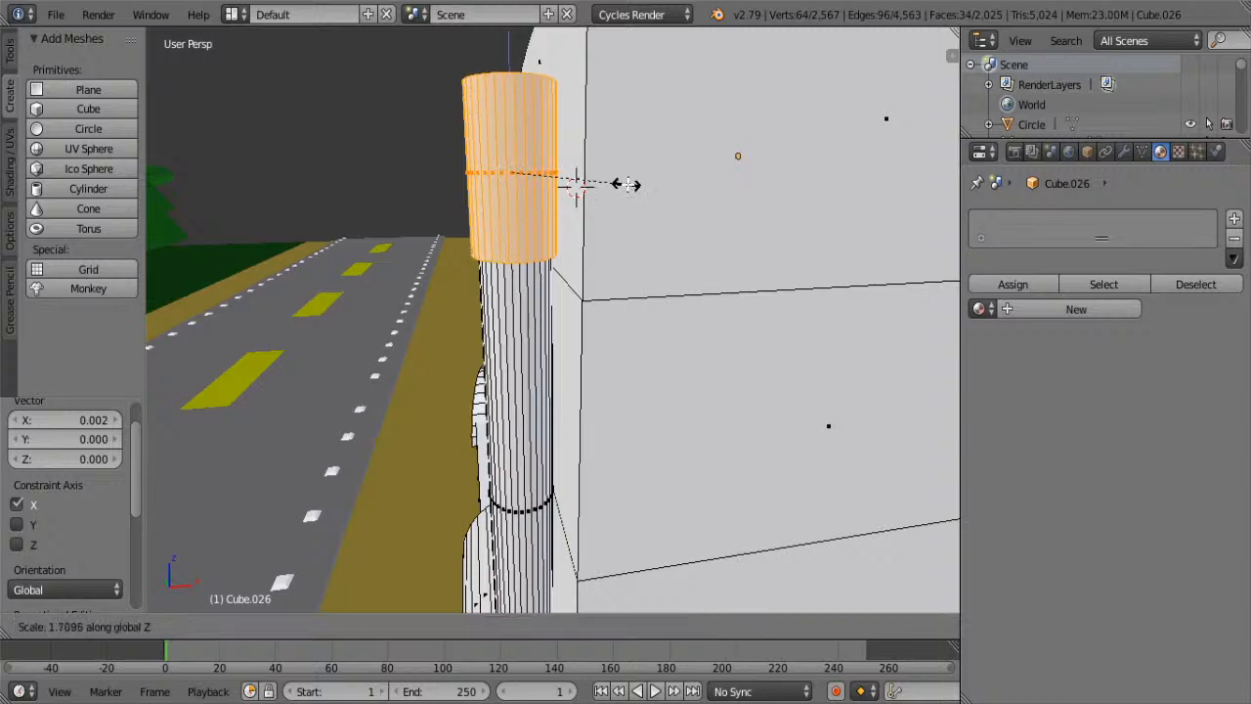
pyautogui.click(623, 182)
pyautogui.moveTo(512, 136); pyautogui.dragTo(522, 90)
# - Select the cap cylinder's top face and extrude it upward by 0.207
pyautogui.scroll(-5, 469, 136)
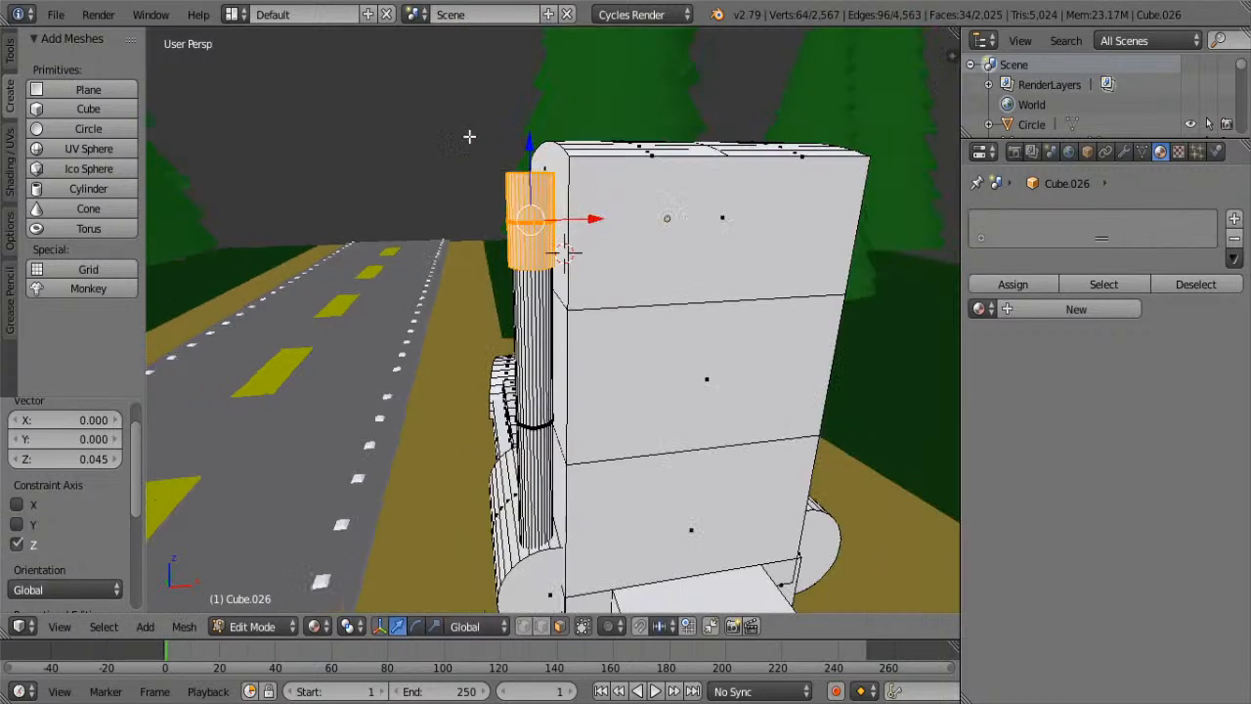
pyautogui.moveTo(469, 137); pyautogui.dragTo(714, 202, button='middle')
pyautogui.rightClick(573, 235)
pyautogui.press('e')
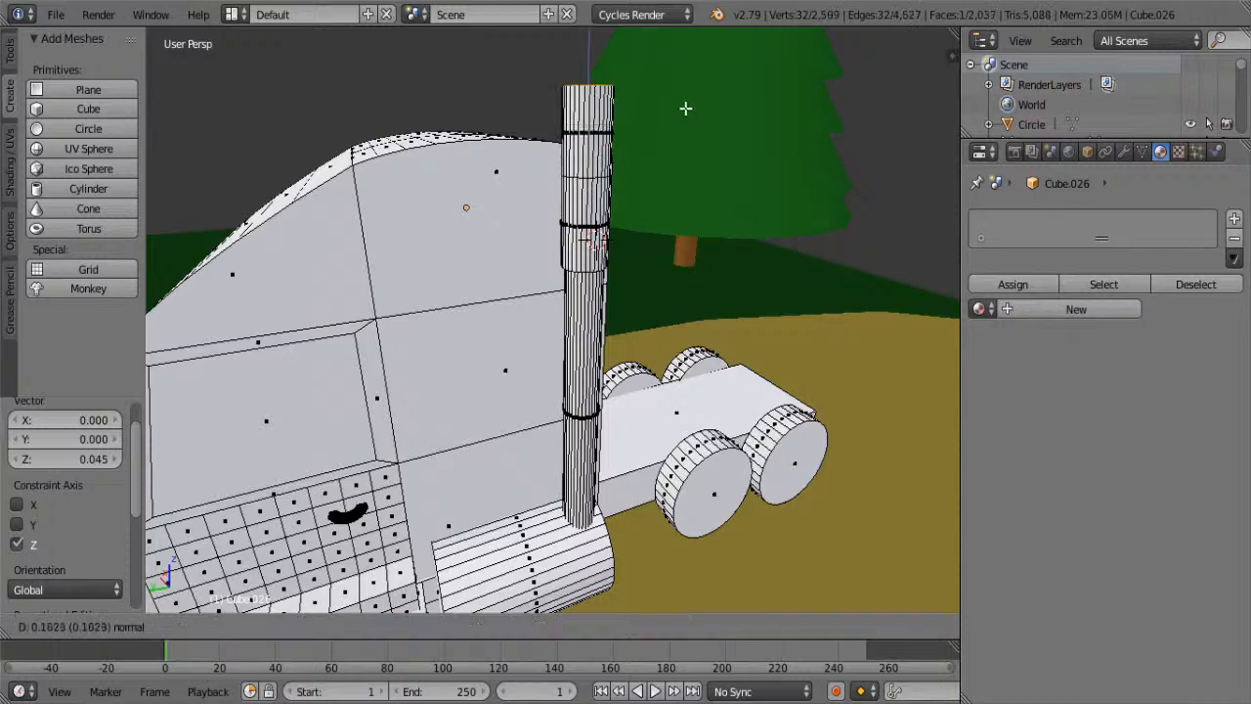
pyautogui.click(684, 83)
# - Slant the exhaust tip towards the truck's rear by moving its top face -0.099 along Y
pyautogui.moveTo(718, 123); pyautogui.dragTo(577, 88, button='middle')
pyautogui.press('g')
pyautogui.press('y')
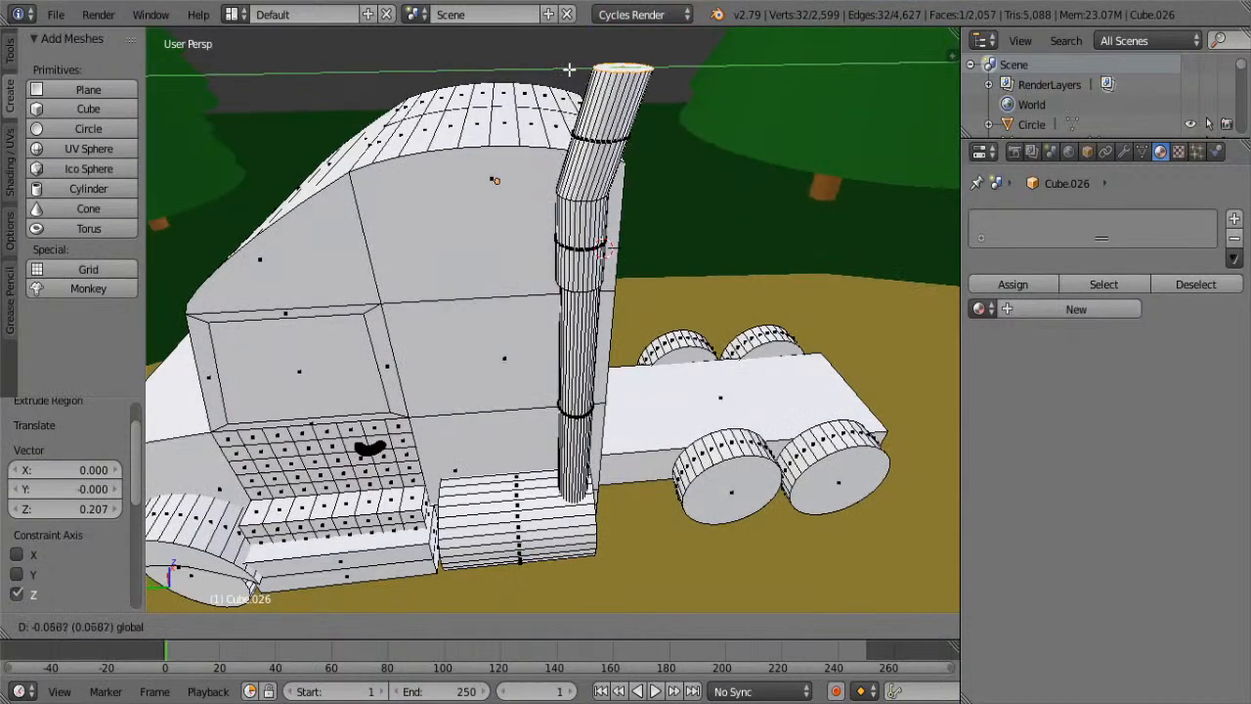
pyautogui.click(582, 72)
# - Extend the selection from the slanted tip to the whole exhaust cap, rescale it and move it -0.005 along Y
pyautogui.press('ctrl+KP_Add')
pyautogui.press('ctrl+KP_Add')
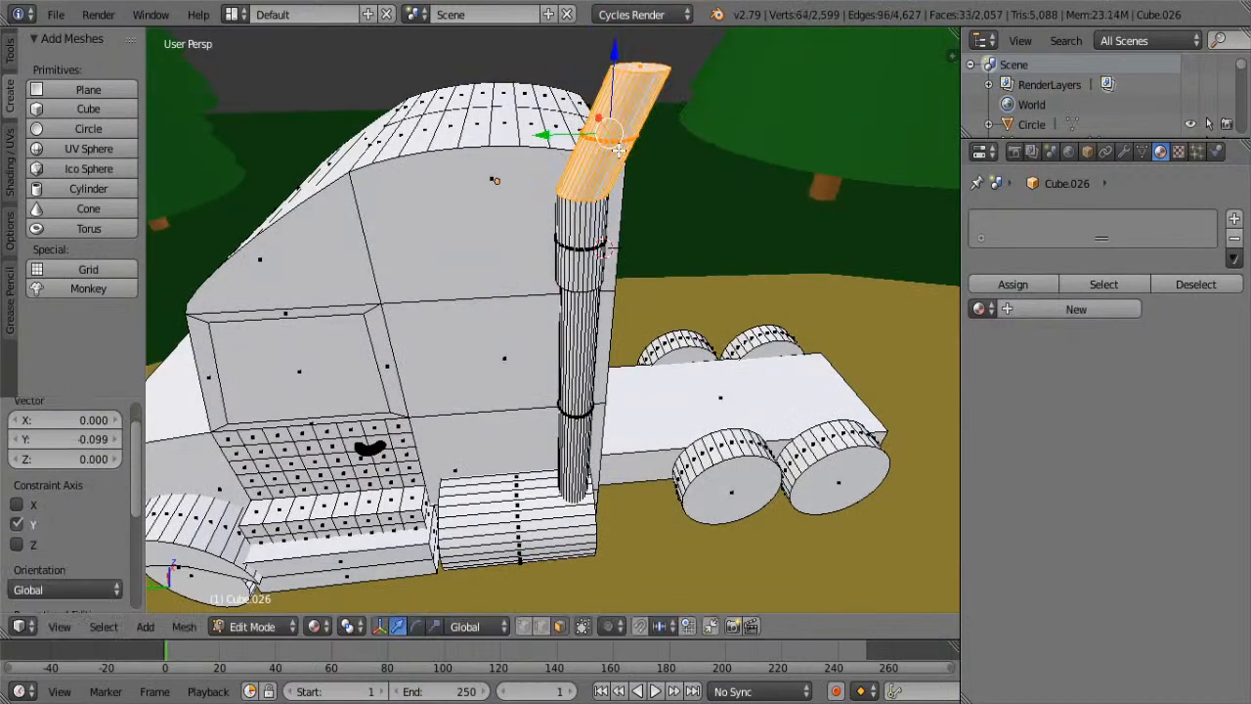
pyautogui.moveTo(595, 290); pyautogui.dragTo(583, 130, button='middle')
pyautogui.scroll(4, 583, 130)
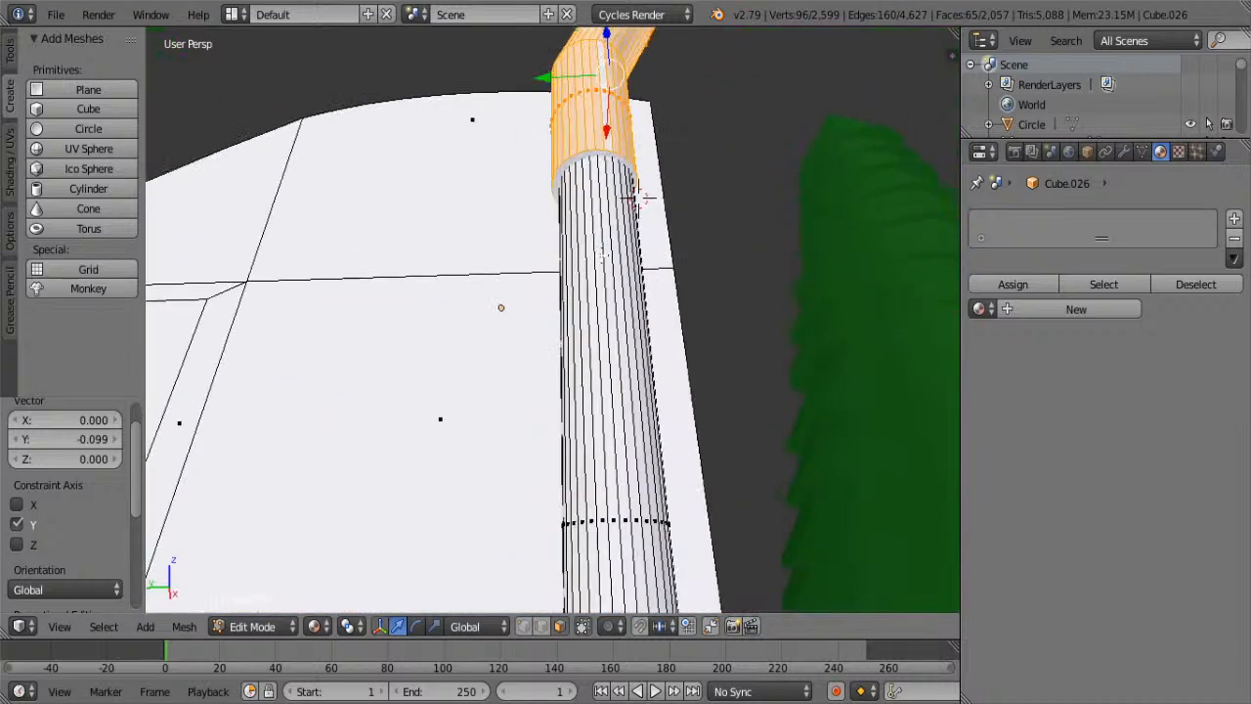
pyautogui.moveTo(784, 224); pyautogui.dragTo(573, 108, button='middle')
pyautogui.press('s')
pyautogui.click(751, 257)
pyautogui.moveTo(541, 132); pyautogui.dragTo(547, 130)
# - Select the complete exhaust pipe with its cap, duplicate it and move the copy 0.912 along X to the cab's other side
pyautogui.press('l')
pyautogui.moveTo(614, 362); pyautogui.dragTo(666, 275, button='middle')
pyautogui.scroll(-3, 587, 322)
pyautogui.hotkey('shift', 'd')
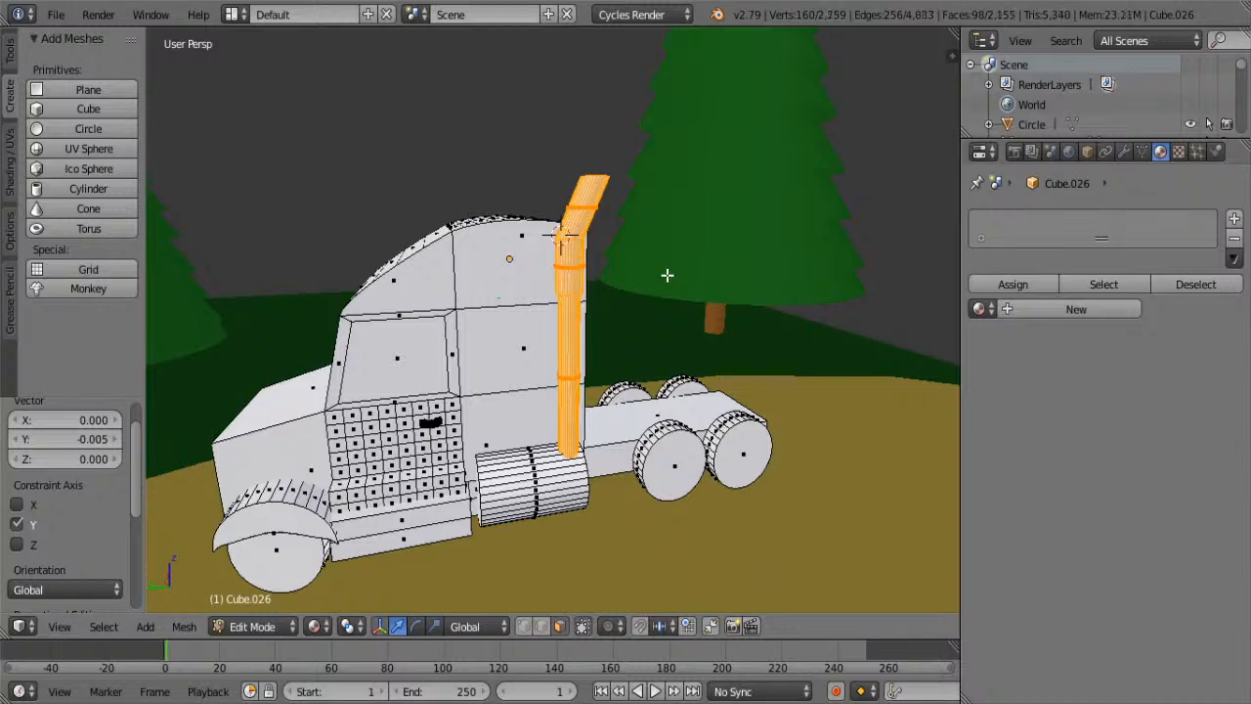
pyautogui.rightClick(590, 290)
pyautogui.moveTo(590, 290); pyautogui.dragTo(625, 310, button='middle')
pyautogui.press('g')
pyautogui.press('x')
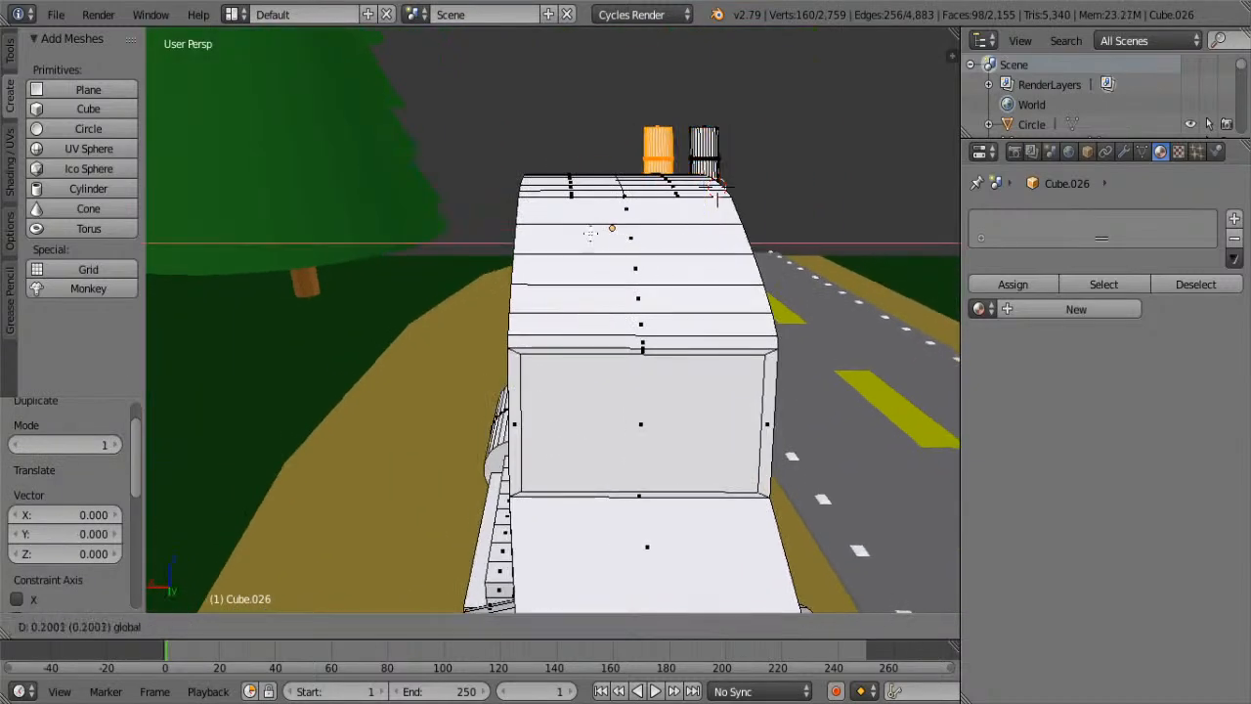
pyautogui.click(477, 341)
# - Align the duplicated exhaust over its side tank by moving it -0.079 and 0.002 along X
pyautogui.scroll(3, 477, 341)
pyautogui.moveTo(419, 349); pyautogui.dragTo(514, 246, button='middle')
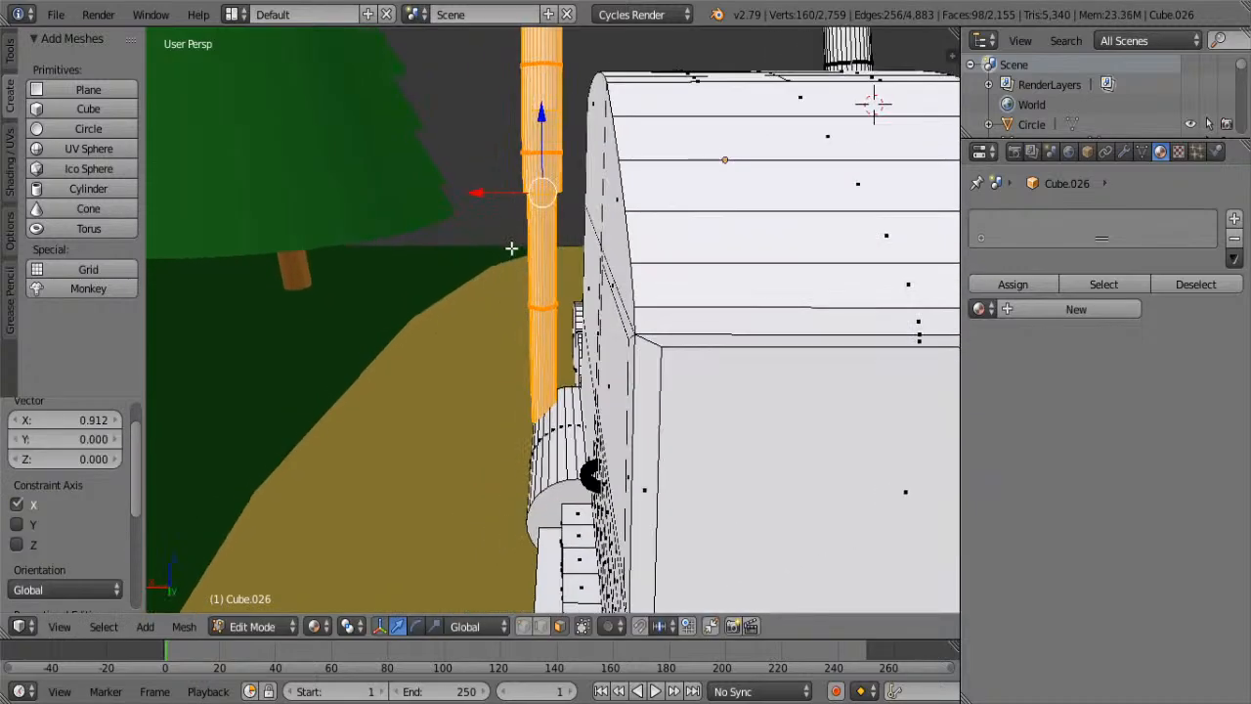
pyautogui.press('g')
pyautogui.press('x')
pyautogui.click(514, 202)
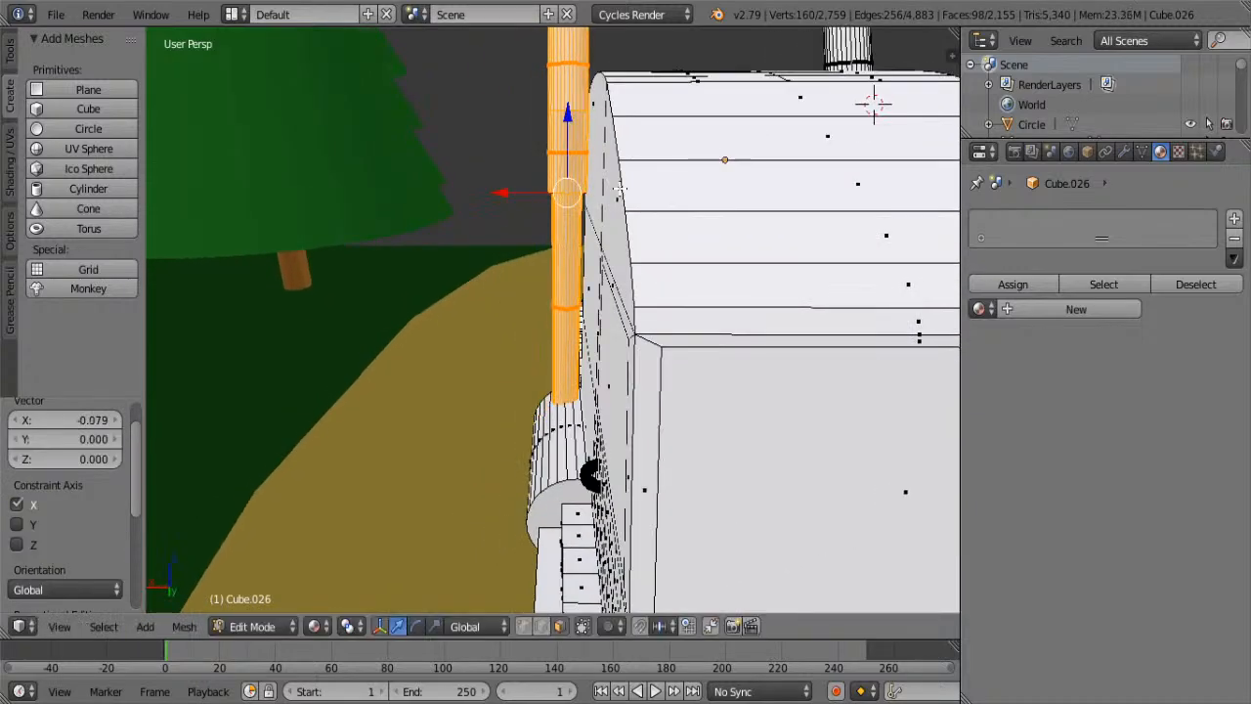
pyautogui.moveTo(515, 201)
pyautogui.mouseDown(button='middle')
pyautogui.moveTo(600, 187)
pyautogui.moveTo(704, 201)
pyautogui.moveTo(514, 205)
pyautogui.mouseUp(button='middle')
pyautogui.press('g')
pyautogui.press('x')
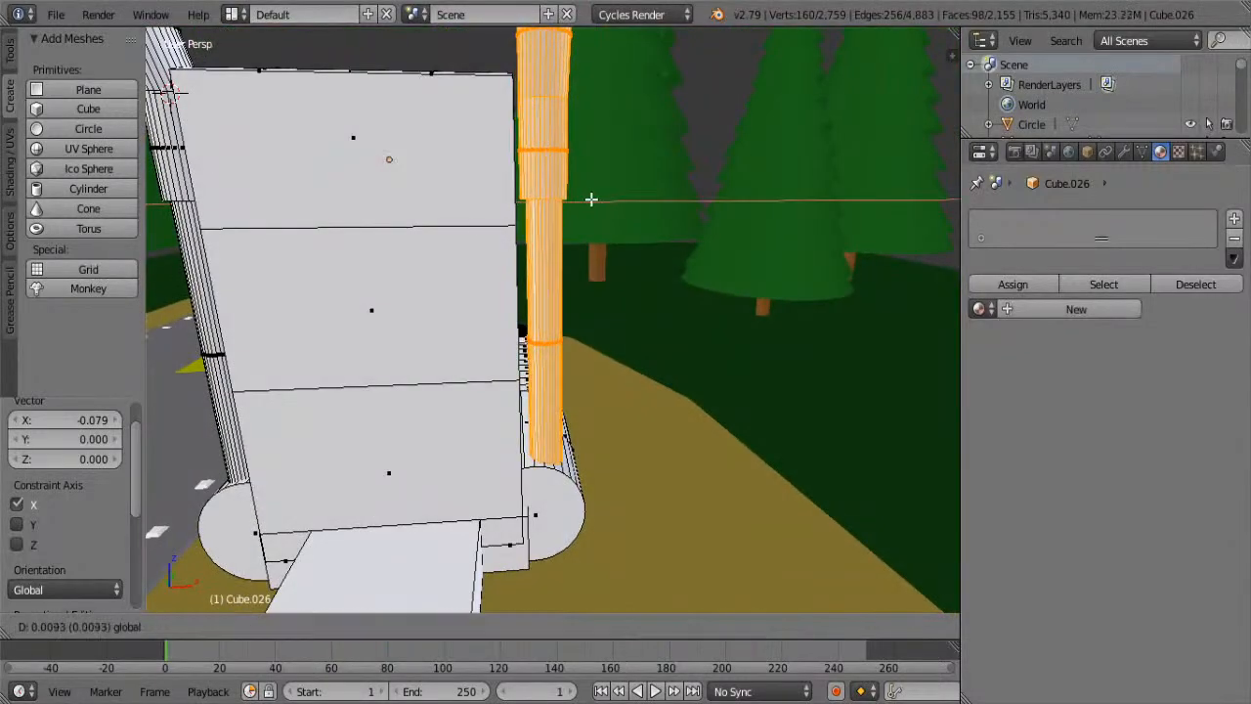
pyautogui.click(589, 198)
pyautogui.moveTo(450, 308); pyautogui.dragTo(575, 304, button='middle')
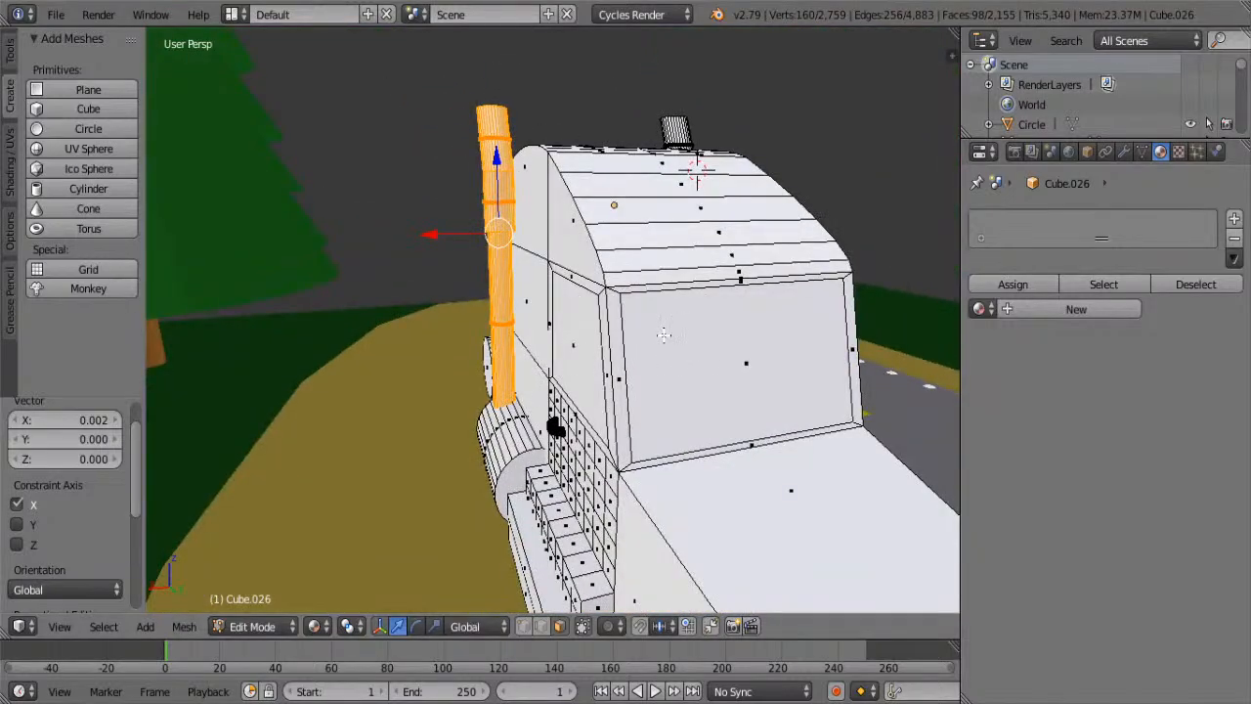
# - Clear the selection and examine the cab, both exhausts, the side windows and the windshield from all sides
pyautogui.moveTo(513, 342); pyautogui.dragTo(724, 366, button='middle')
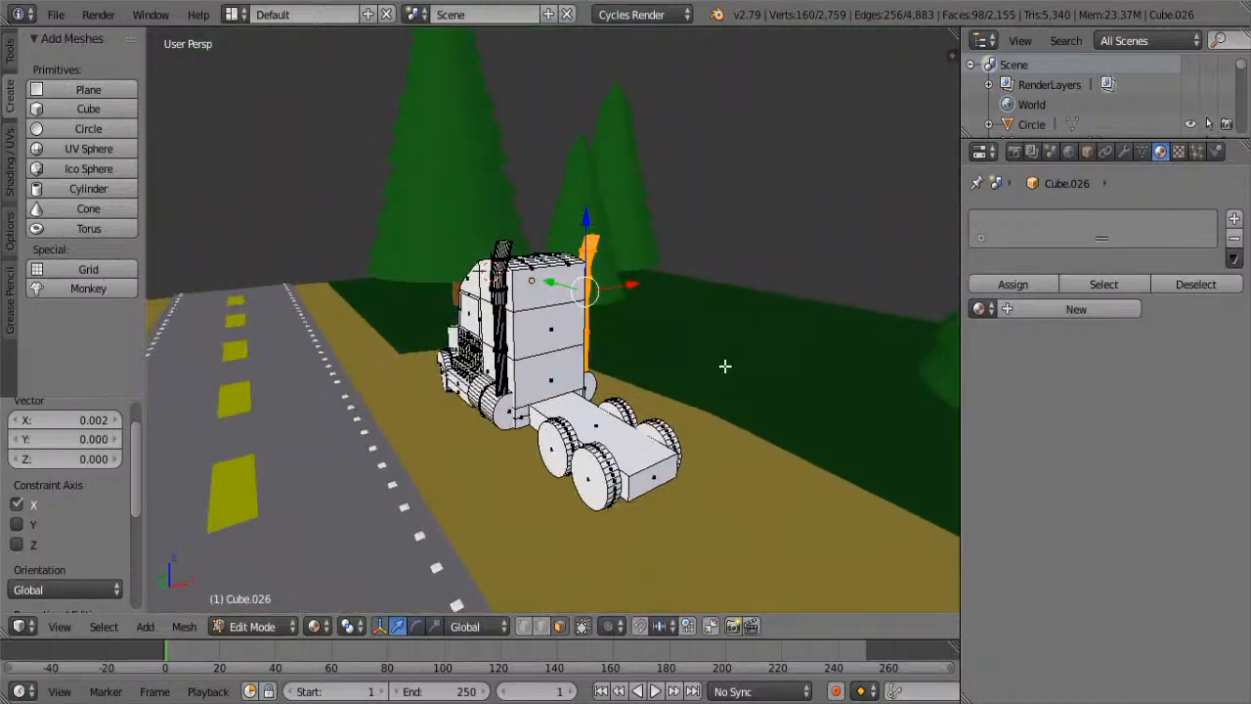
pyautogui.scroll(6, 704, 359)
pyautogui.moveTo(553, 305); pyautogui.dragTo(712, 357, button='middle')
pyautogui.scroll(-5, 712, 358)
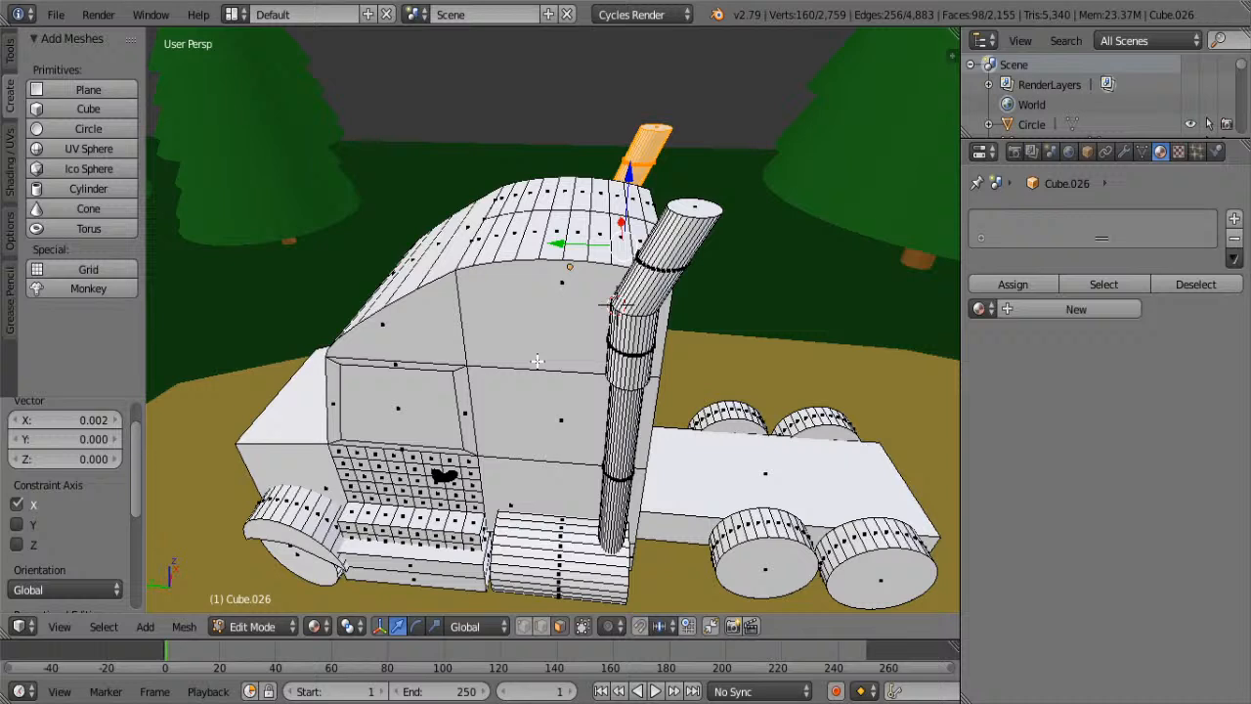
pyautogui.moveTo(498, 363); pyautogui.dragTo(786, 353, button='middle')
pyautogui.press('a')
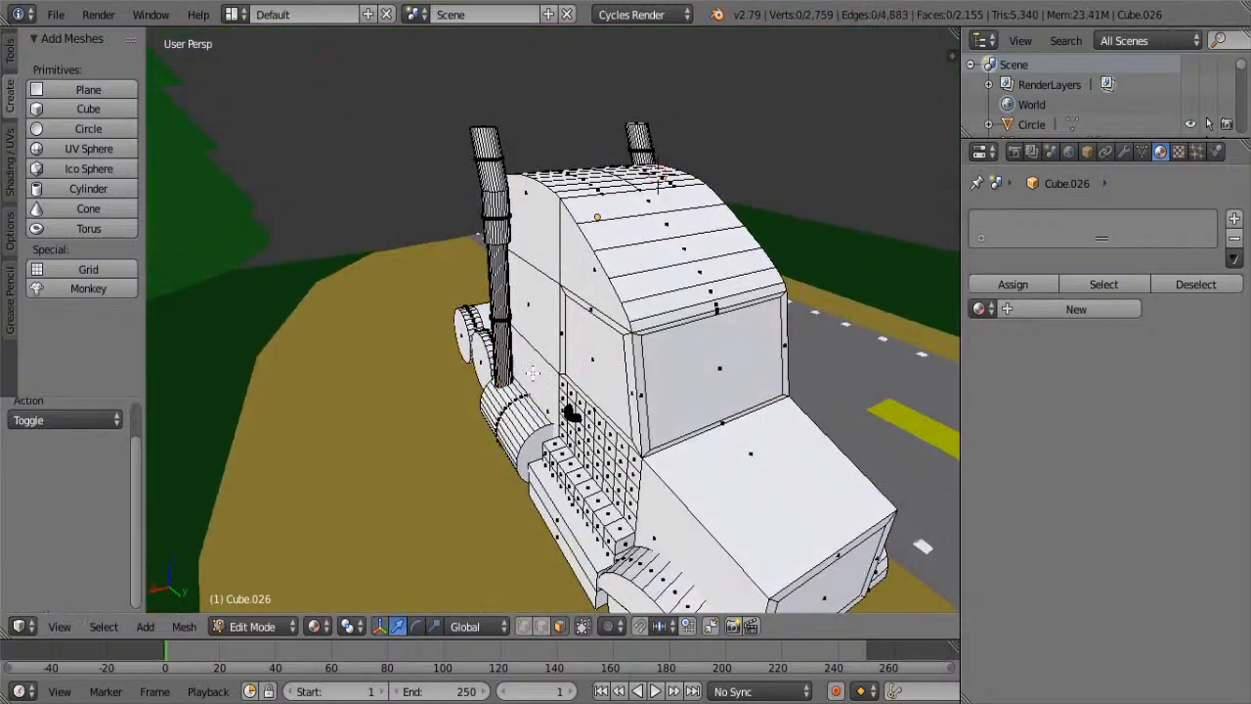
pyautogui.moveTo(543, 373); pyautogui.dragTo(429, 349, button='middle')
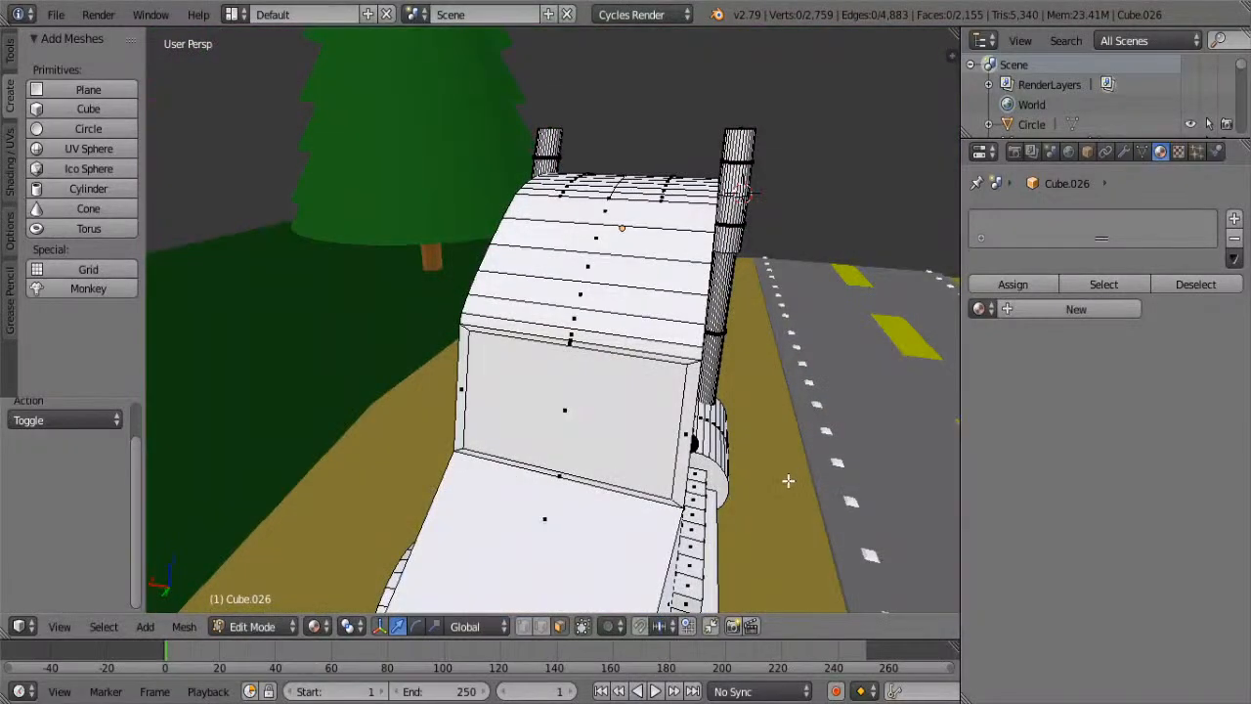
pyautogui.moveTo(785, 478); pyautogui.dragTo(765, 455, button='middle')
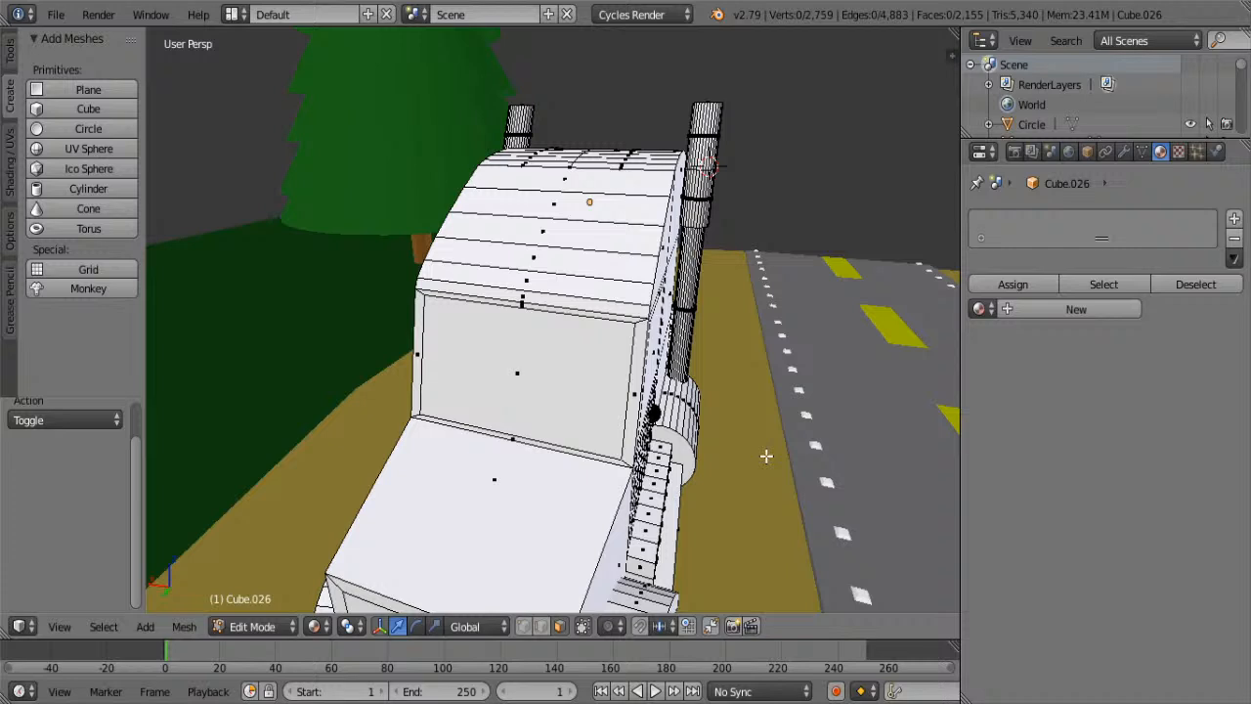
pyautogui.moveTo(774, 454); pyautogui.dragTo(569, 457, button='middle')
pyautogui.scroll(4, 568, 457)
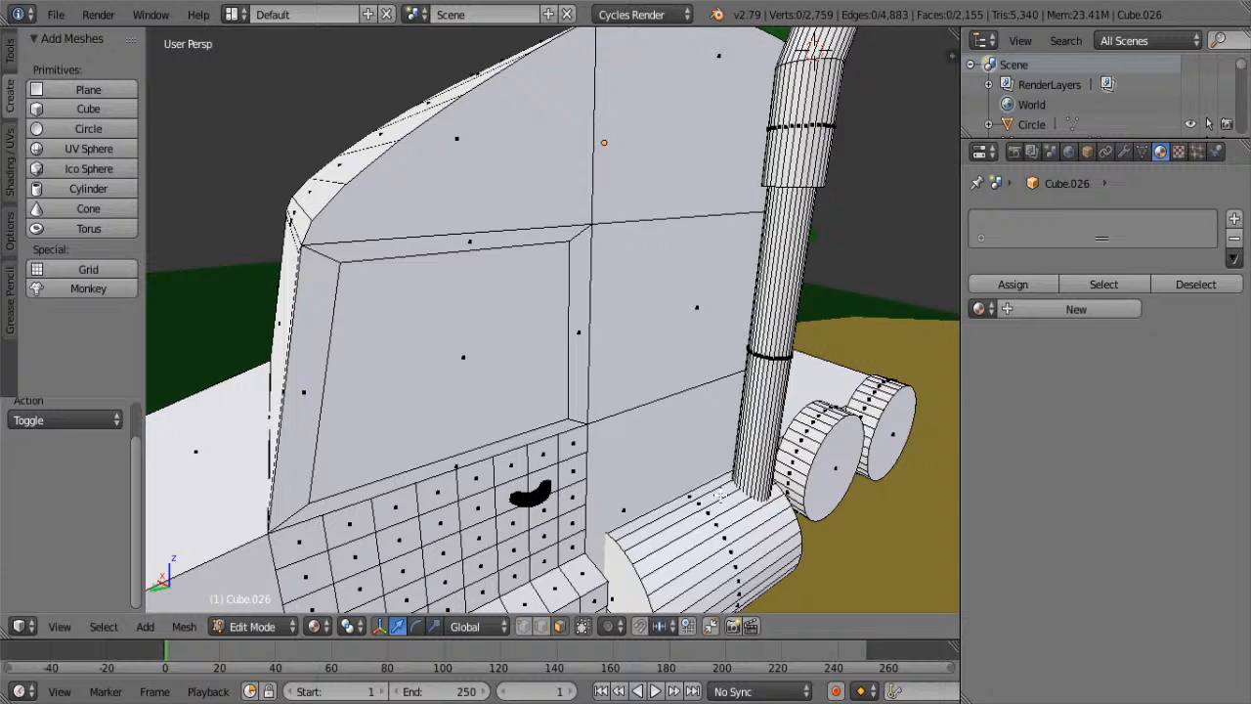
pyautogui.moveTo(353, 343); pyautogui.dragTo(468, 340, button='middle')
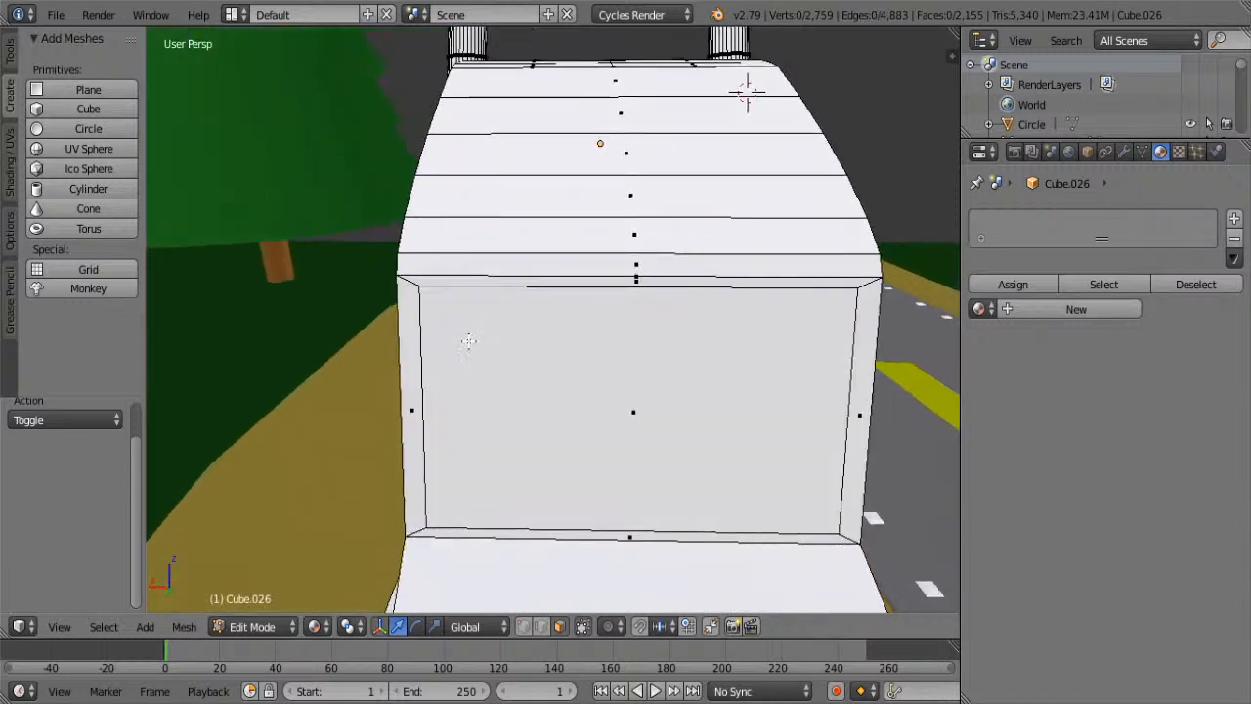
pyautogui.scroll(3, 580, 410)
pyautogui.moveTo(575, 407); pyautogui.dragTo(193, 386, button='middle')
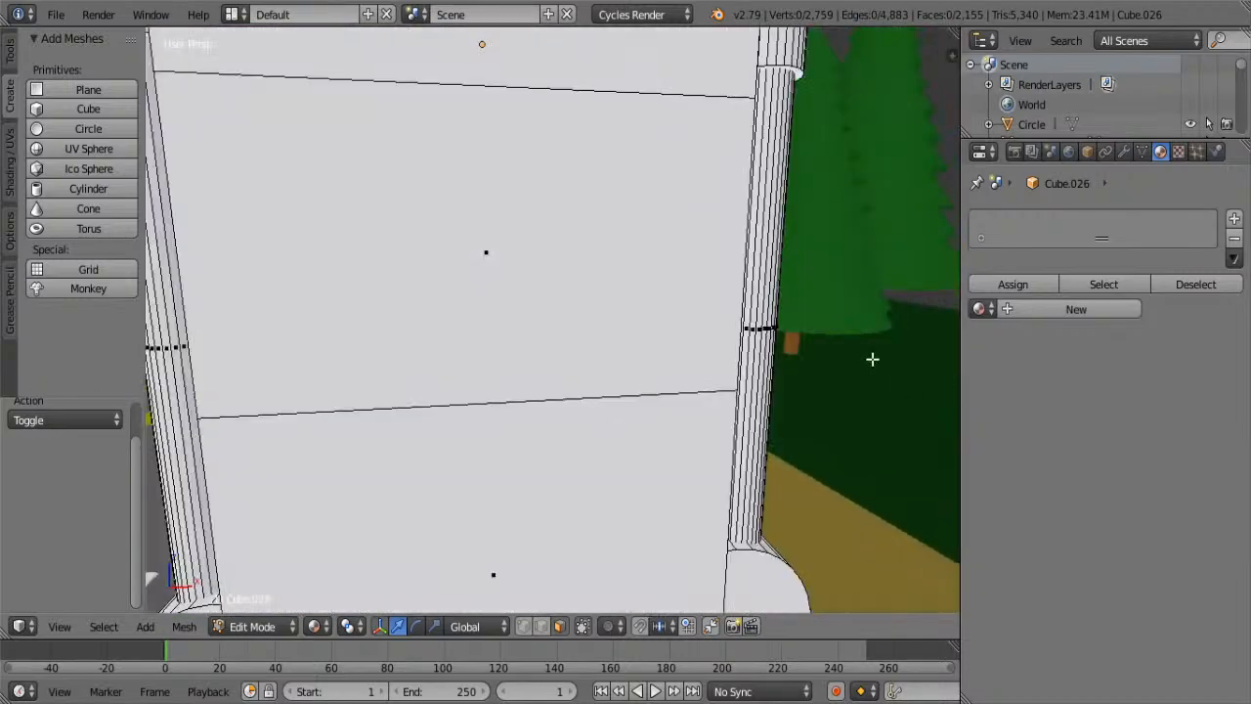
pyautogui.moveTo(870, 341); pyautogui.dragTo(665, 325, button='middle')
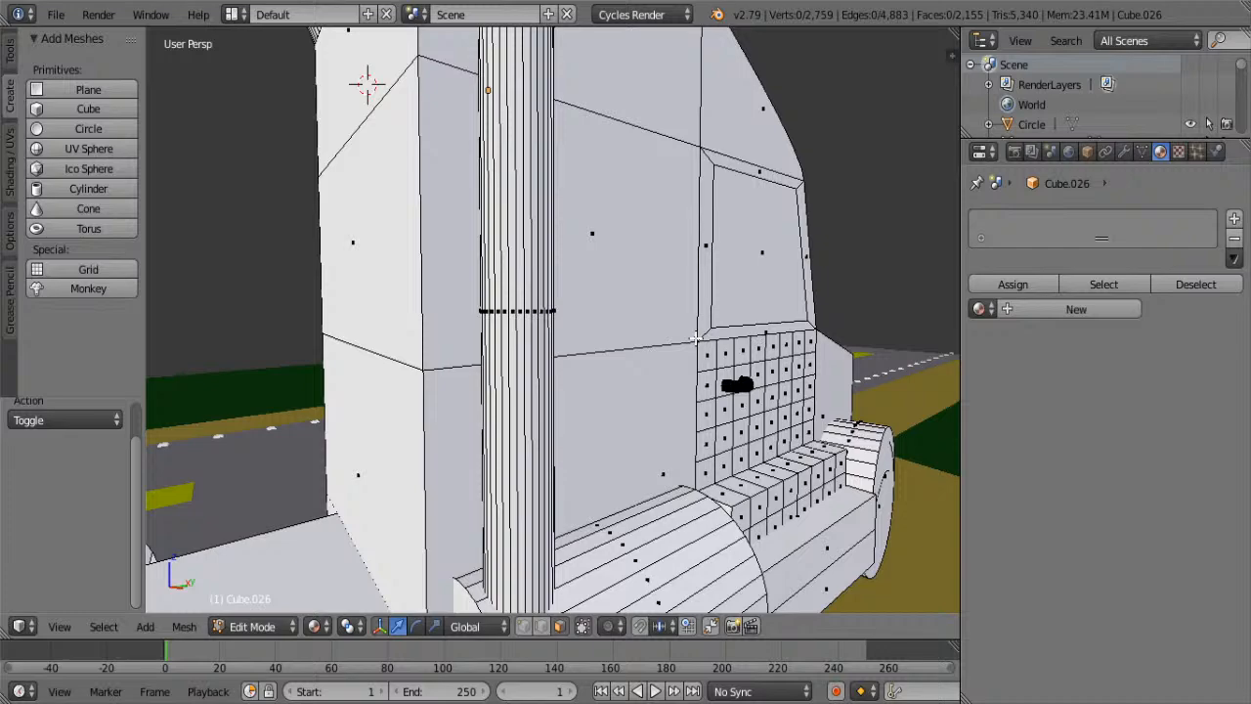
pyautogui.moveTo(829, 327); pyautogui.dragTo(620, 411, button='middle')
pyautogui.scroll(-2, 600, 380)
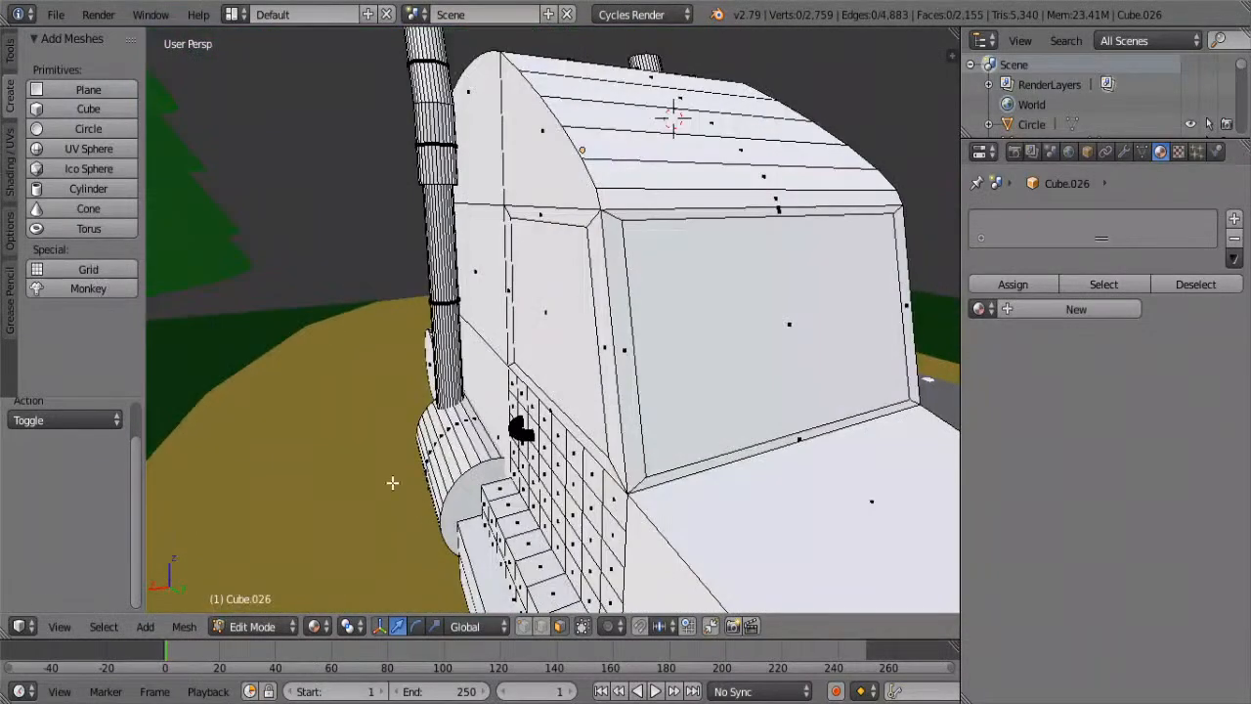
# - Add a 32-vertex cylinder beside the truck, shrink it, raise it in front of the windshield and scale it by 0.180
pyautogui.click(329, 493)
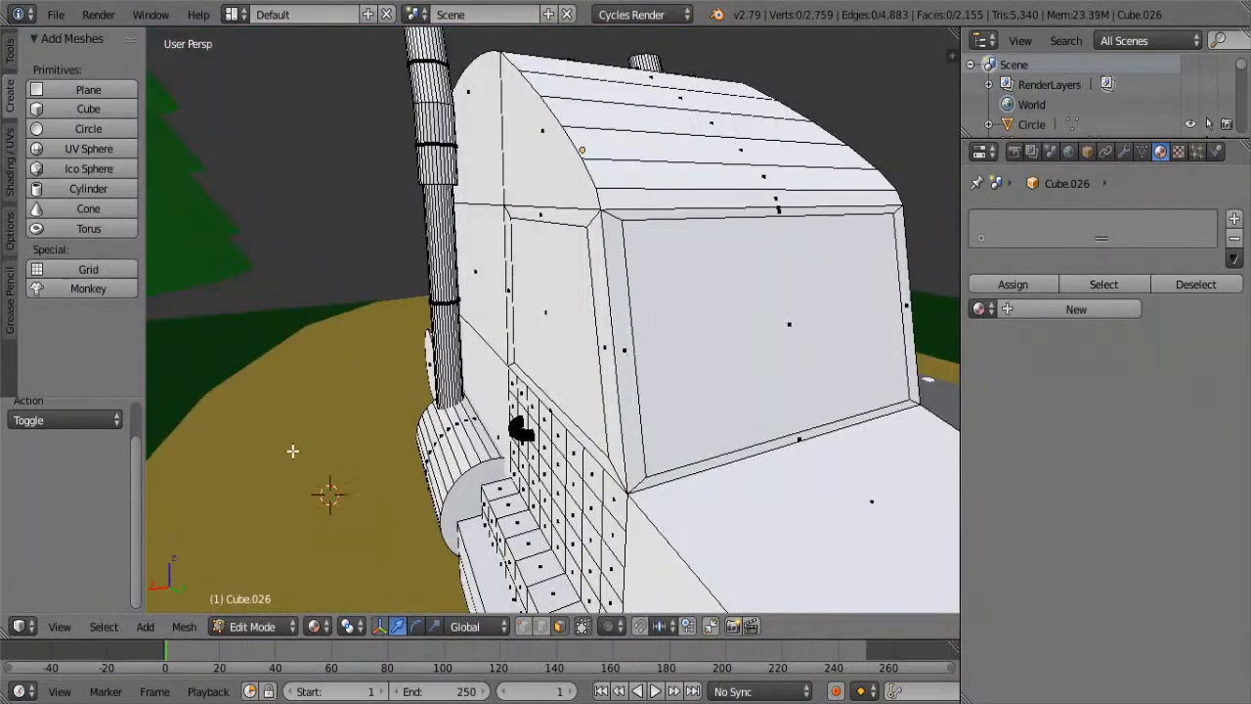
pyautogui.click(79, 183)
pyautogui.press('s')
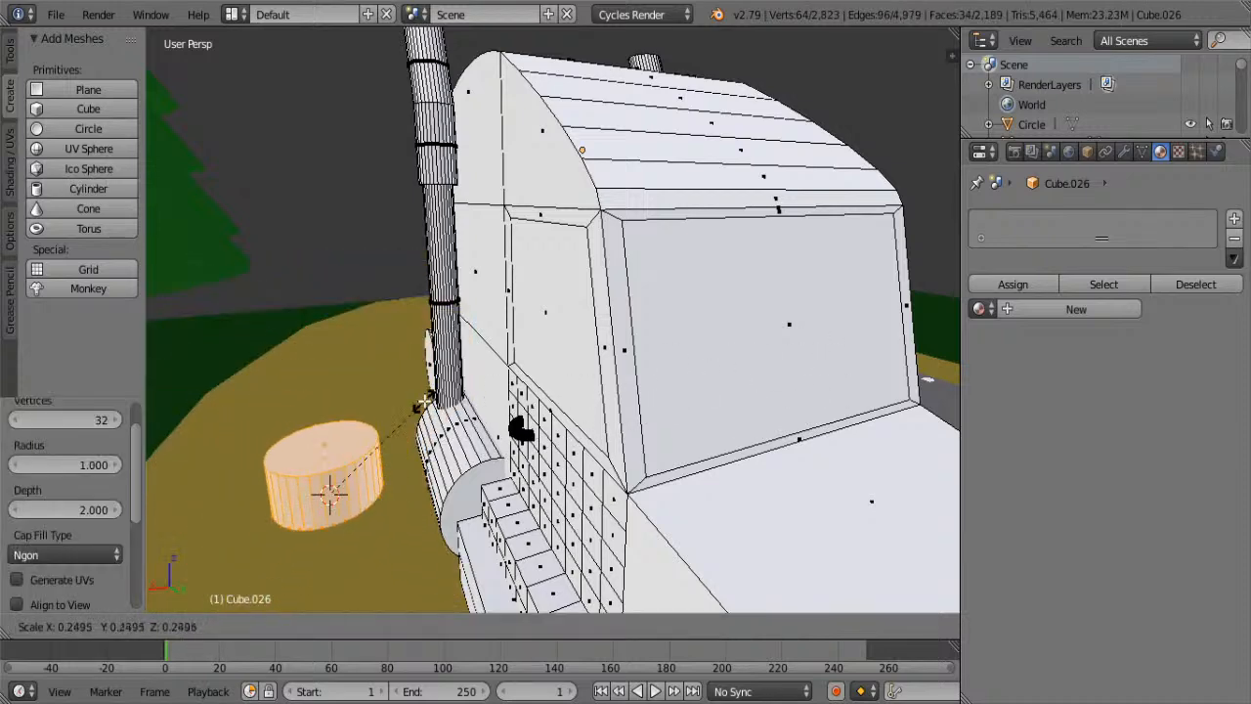
pyautogui.click(423, 401)
pyautogui.moveTo(423, 402); pyautogui.dragTo(590, 436, button='middle')
pyautogui.scroll(-5, 483, 561)
pyautogui.moveTo(471, 509); pyautogui.dragTo(693, 241)
pyautogui.click(718, 286)
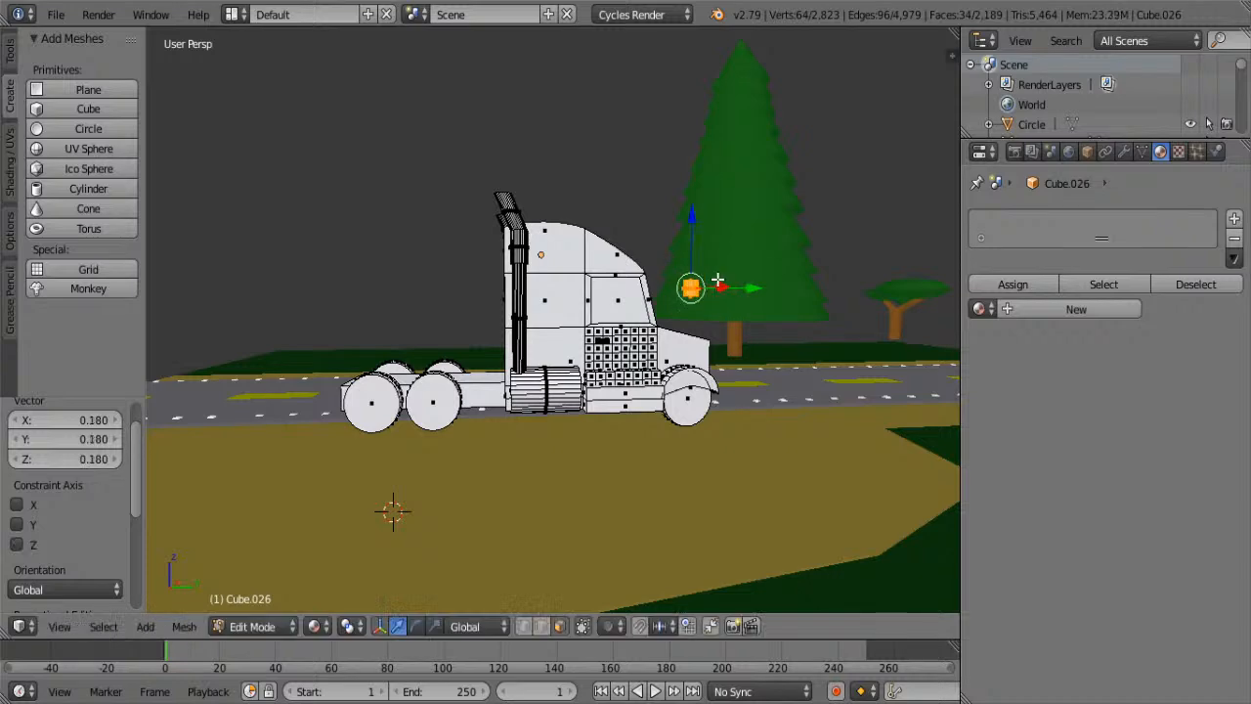
# - Stretch the cylinder into a rod by scaling it 7.815 along Z, and scale it uniformly by 0.317
pyautogui.press('s')
pyautogui.press('z')
pyautogui.click(549, 403)
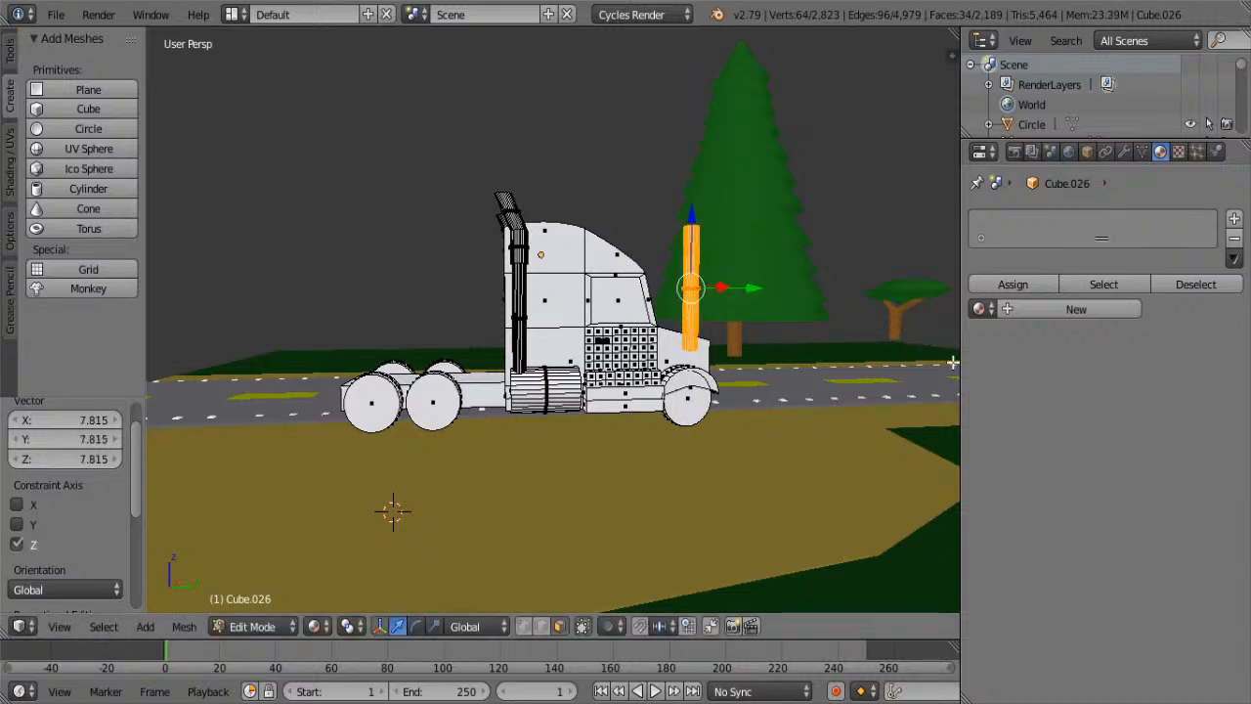
pyautogui.press('s')
pyautogui.click(770, 313)
# - Move the rod along X towards the cab and 0.167 along Y, and adjust its Y position beside the windshield's corner pillar
pyautogui.moveTo(770, 313); pyautogui.dragTo(291, 319, button='middle')
pyautogui.press('g')
pyautogui.press('x')
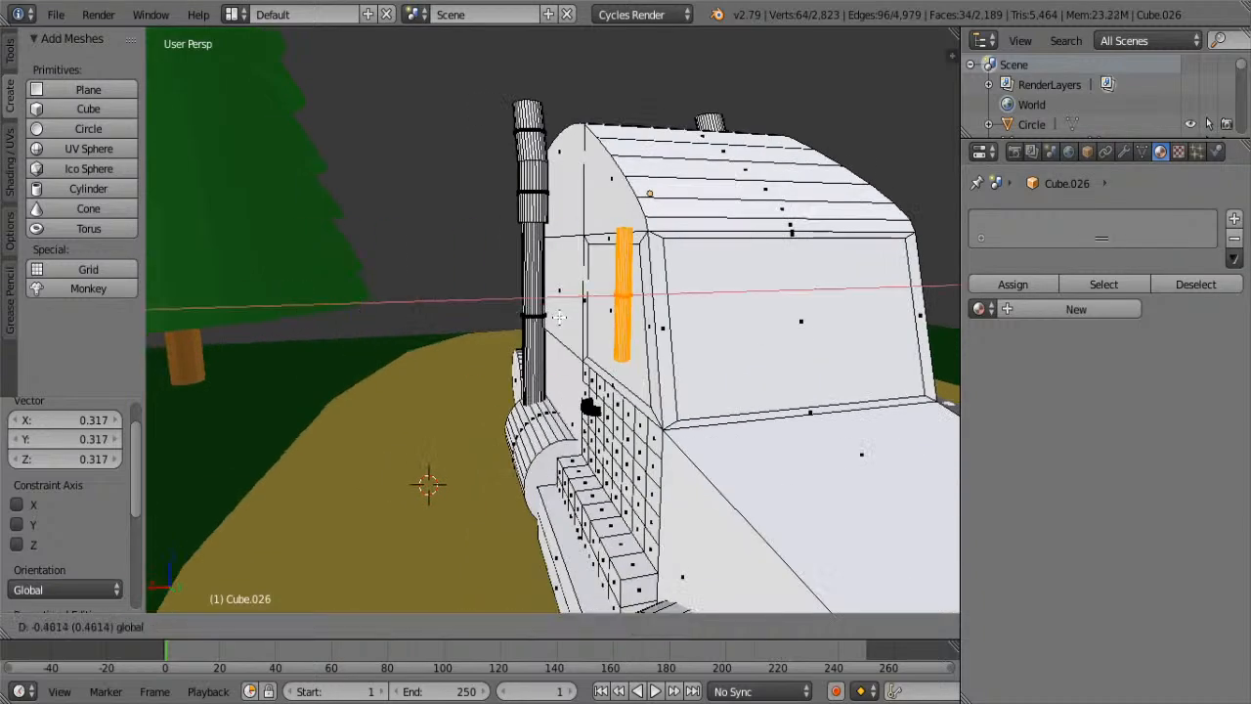
pyautogui.click(661, 283)
pyautogui.press('g')
pyautogui.press('y')
pyautogui.click(676, 282)
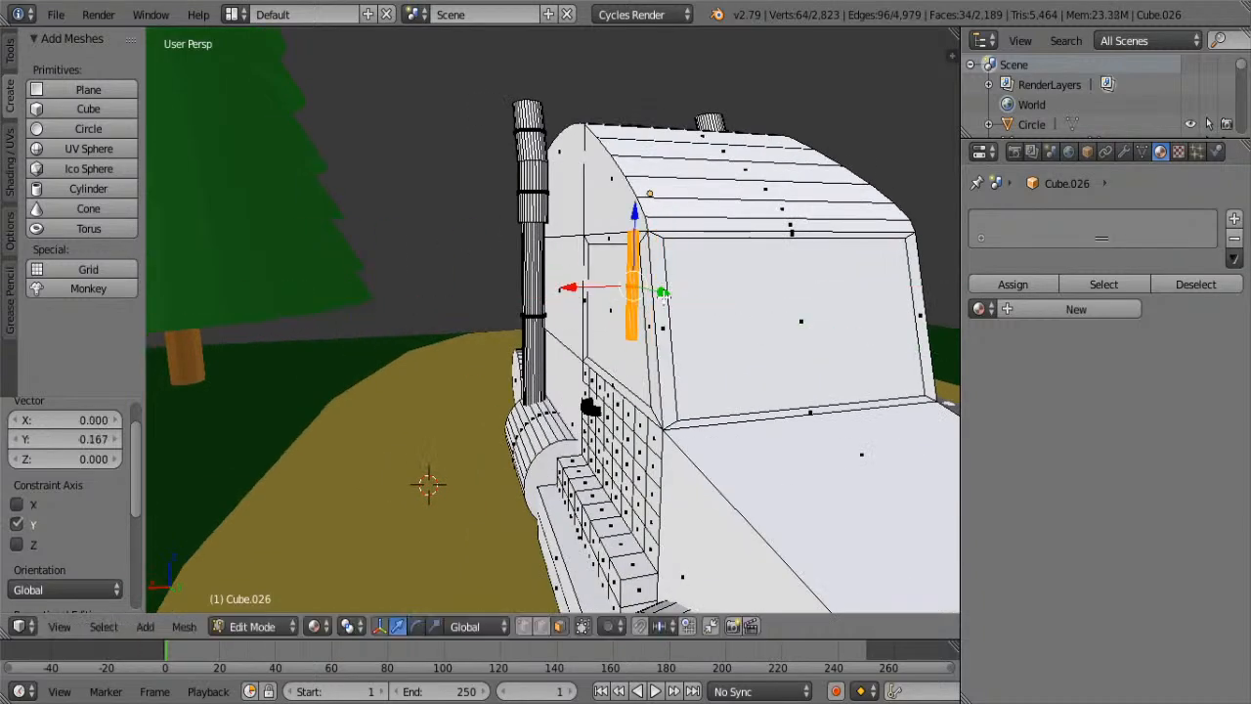
pyautogui.scroll(3, 661, 293)
pyautogui.moveTo(659, 303); pyautogui.dragTo(450, 308, button='middle')
pyautogui.press('g')
pyautogui.press('y')
pyautogui.click(634, 296)
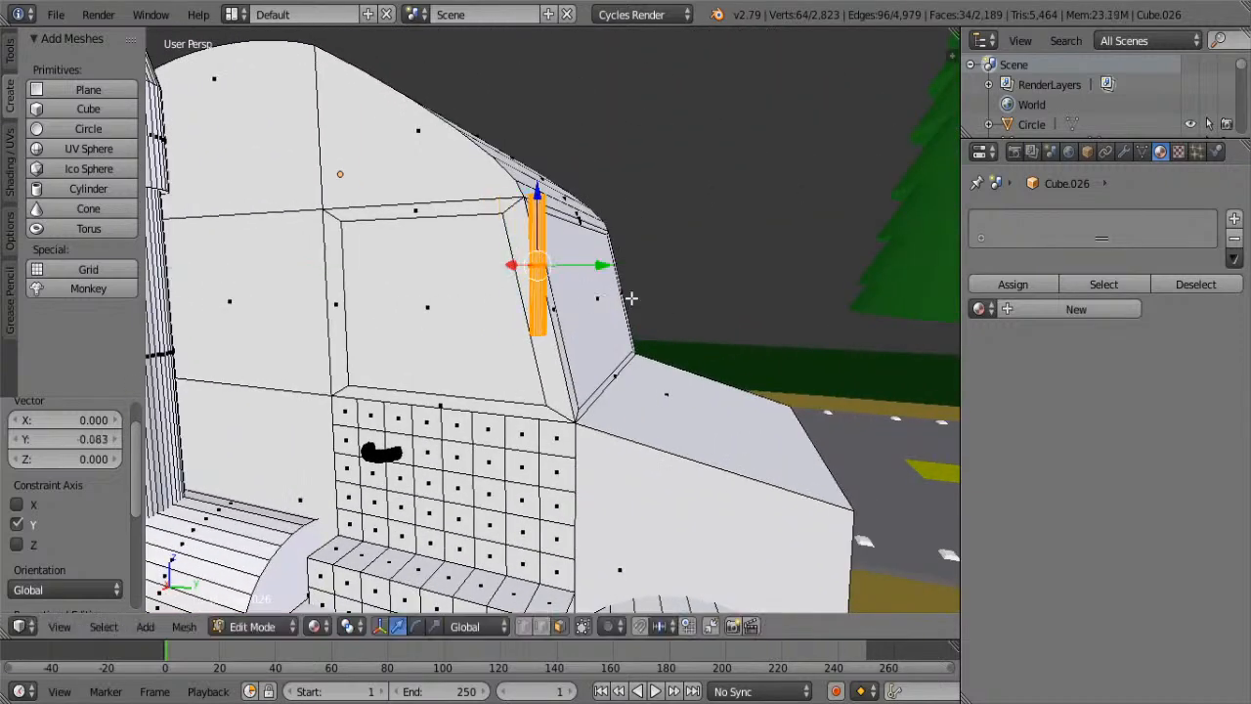
# - Thin the rod by scaling it 0.410 and lengthen it by scaling it 2.140 along Z
pyautogui.moveTo(634, 296)
pyautogui.mouseDown(button='middle')
pyautogui.moveTo(684, 305)
pyautogui.moveTo(614, 308)
pyautogui.mouseUp(button='middle')
pyautogui.press('s')
pyautogui.click(527, 195)
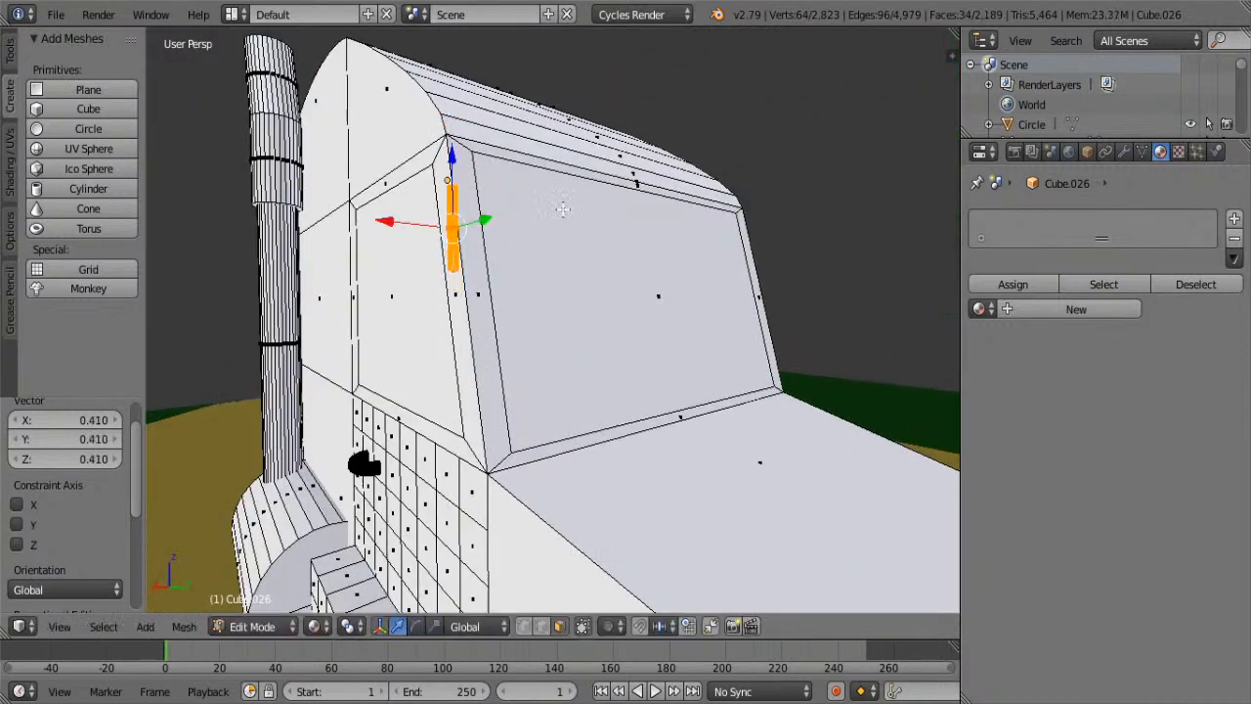
pyautogui.press('s')
pyautogui.press('z')
pyautogui.click(569, 173)
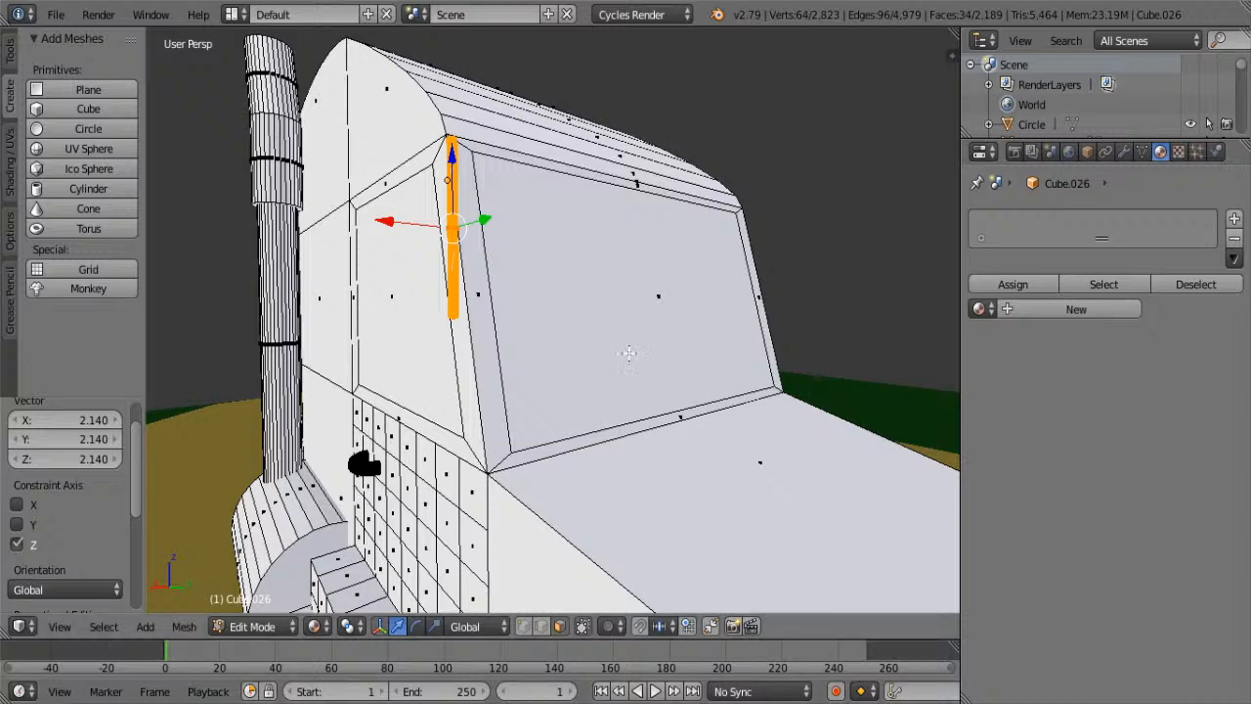
# - Move the rod 0.065 outward along X and rotate it -42.2° so that it leans away from the cab
pyautogui.moveTo(656, 290); pyautogui.dragTo(576, 307, button='middle')
pyautogui.keyDown('shift'); pyautogui.moveTo(459, 274); pyautogui.dragTo(515, 269, button='middle'); pyautogui.keyUp('shift')
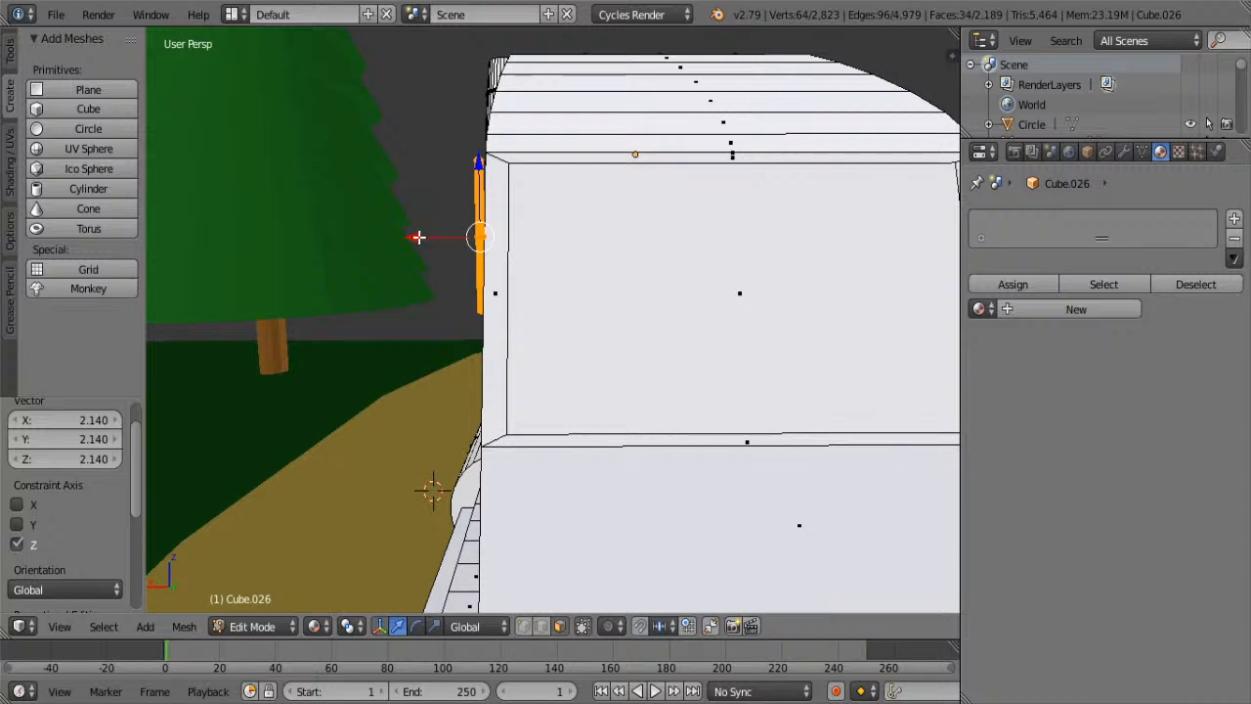
pyautogui.press('r')
pyautogui.press('x')
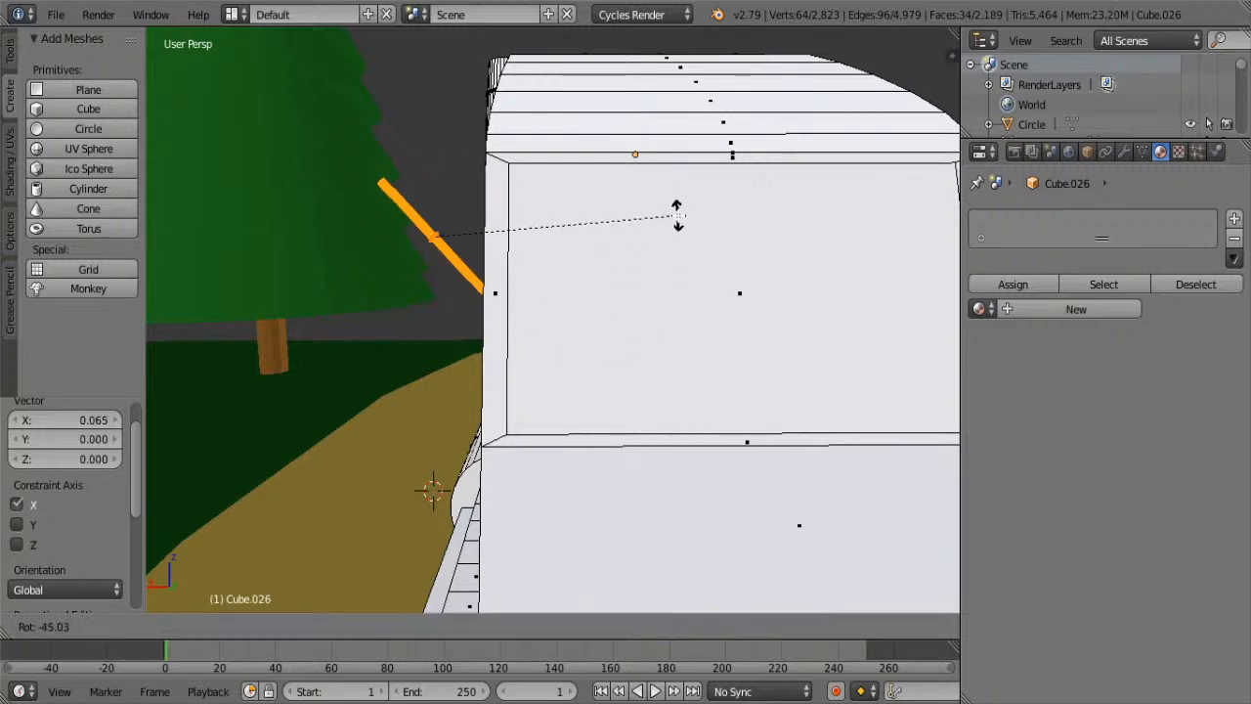
pyautogui.click(676, 219)
pyautogui.moveTo(676, 219); pyautogui.dragTo(521, 322, button='middle')
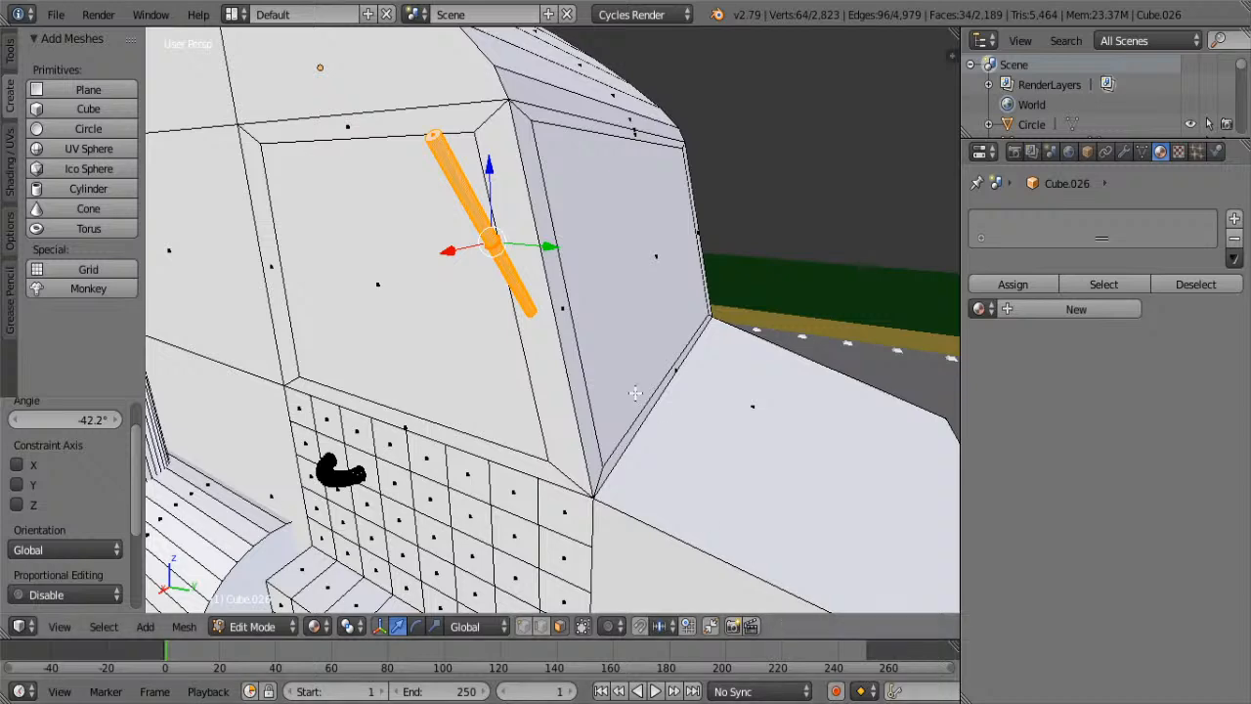
# - Move the tilted rod -0.023 along X, scale it down and nudge it along X against the corner pillar
pyautogui.moveTo(640, 396); pyautogui.dragTo(367, 254, button='middle')
pyautogui.press('g')
pyautogui.press('x')
pyautogui.click(379, 227)
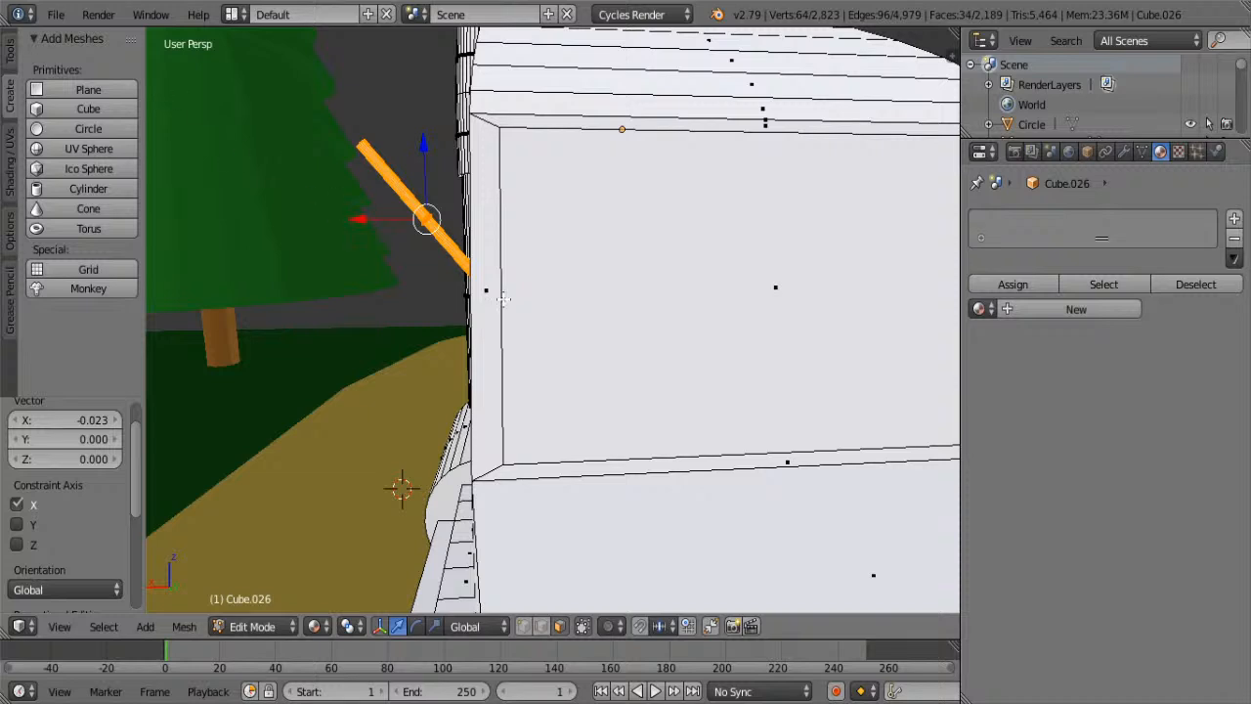
pyautogui.keyDown('shift'); pyautogui.moveTo(562, 263); pyautogui.dragTo(820, 333, button='middle'); pyautogui.keyUp('shift')
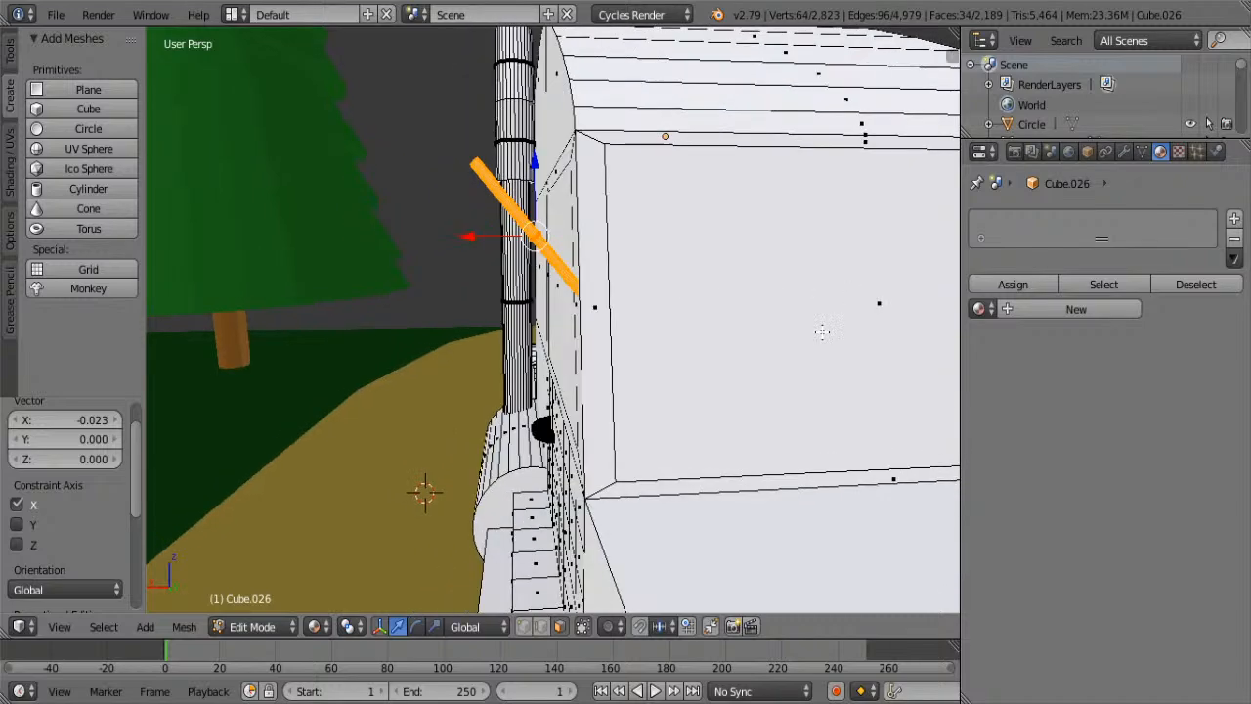
pyautogui.press('s')
pyautogui.click(733, 296)
pyautogui.moveTo(483, 241); pyautogui.dragTo(496, 244)
pyautogui.moveTo(426, 324); pyautogui.dragTo(478, 309, button='middle')
# - Duplicate the tilted rod, lower the copy to the bottom of the side window and move it 0.010 along Y
pyautogui.hotkey('shift', 'd')
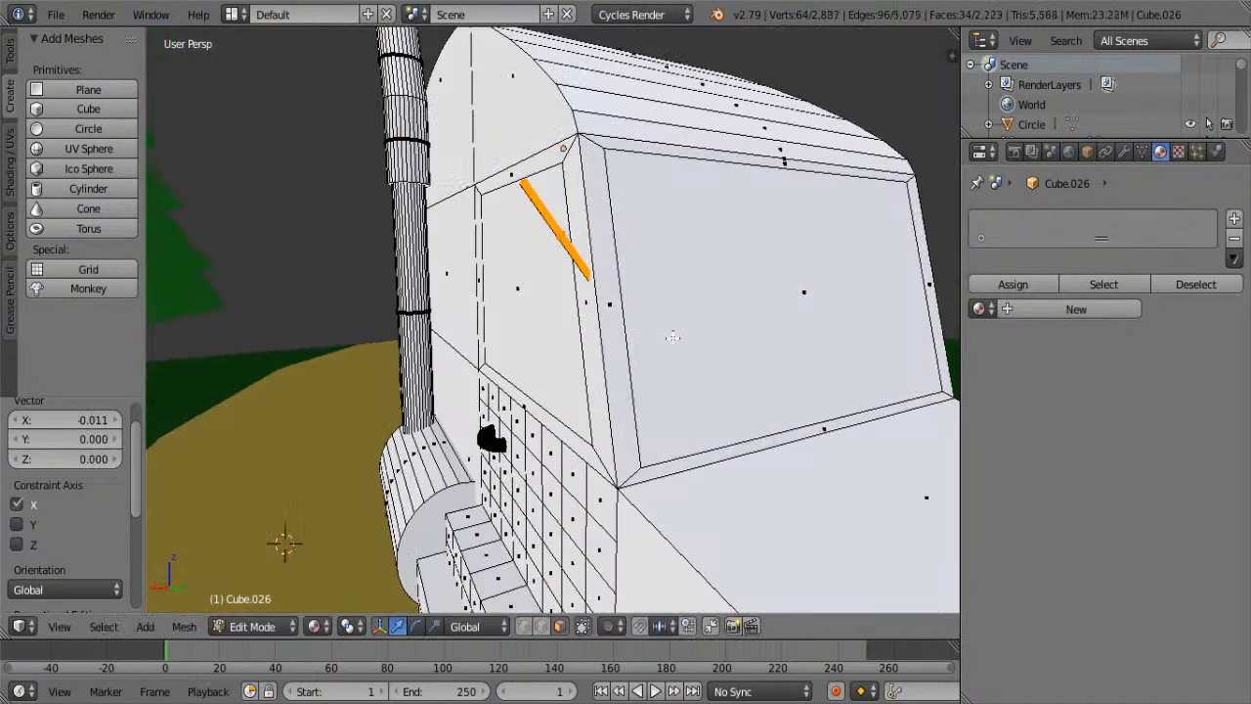
pyautogui.rightClick(670, 338)
pyautogui.moveTo(562, 182); pyautogui.dragTo(583, 297)
pyautogui.moveTo(584, 297); pyautogui.dragTo(661, 320, button='middle')
pyautogui.moveTo(635, 354); pyautogui.dragTo(642, 355)
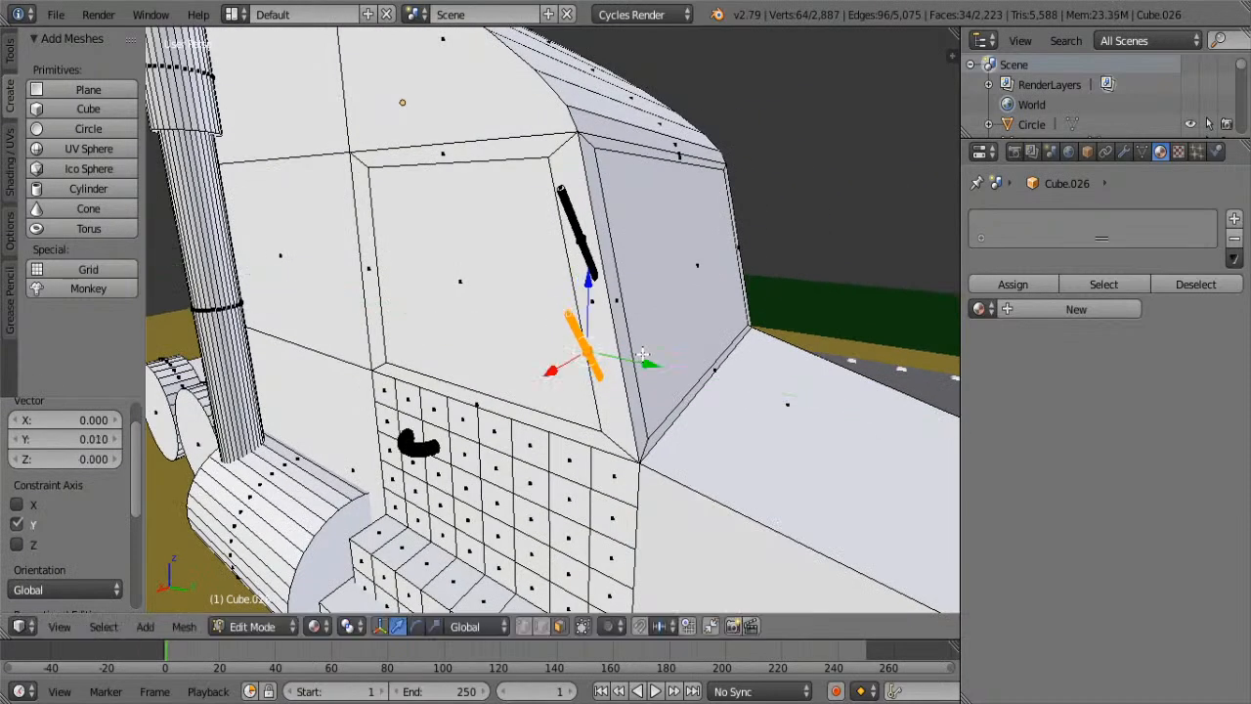
pyautogui.moveTo(603, 362); pyautogui.dragTo(753, 391, button='middle')
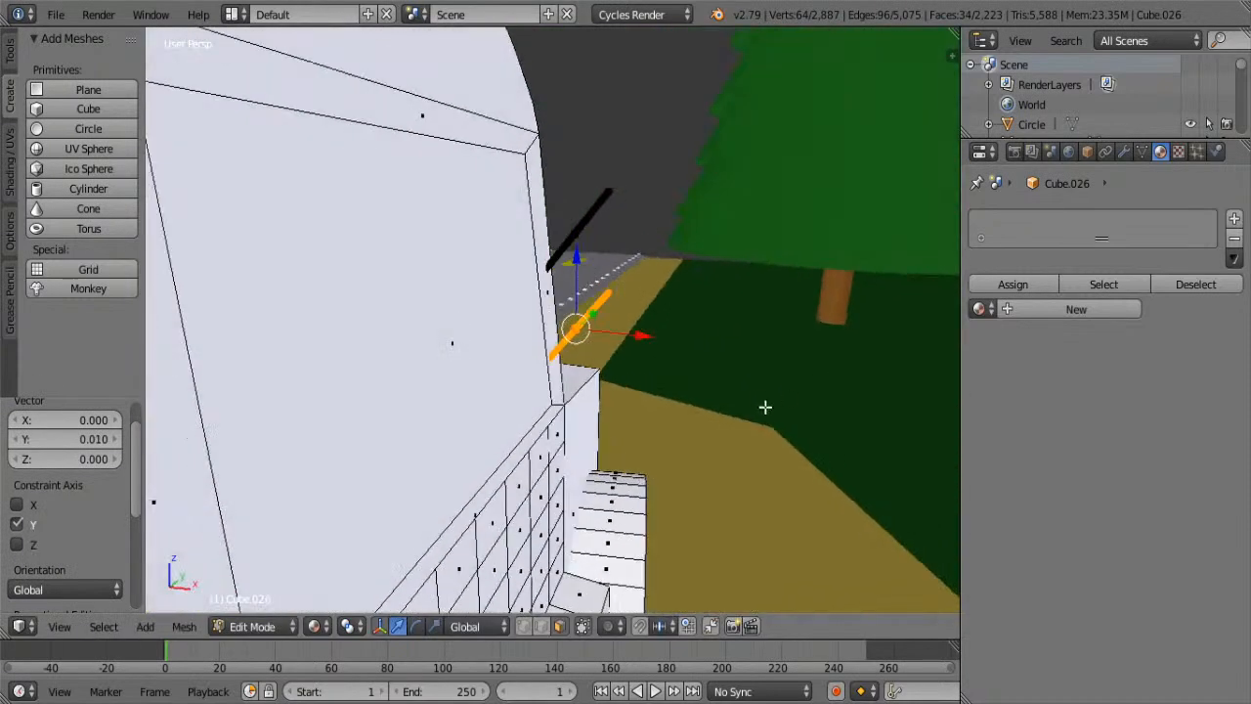
# - Add a cube, move it 0.727 along Z and -2.349 along Y, and scale it down to 0.192
pyautogui.click(68, 110)
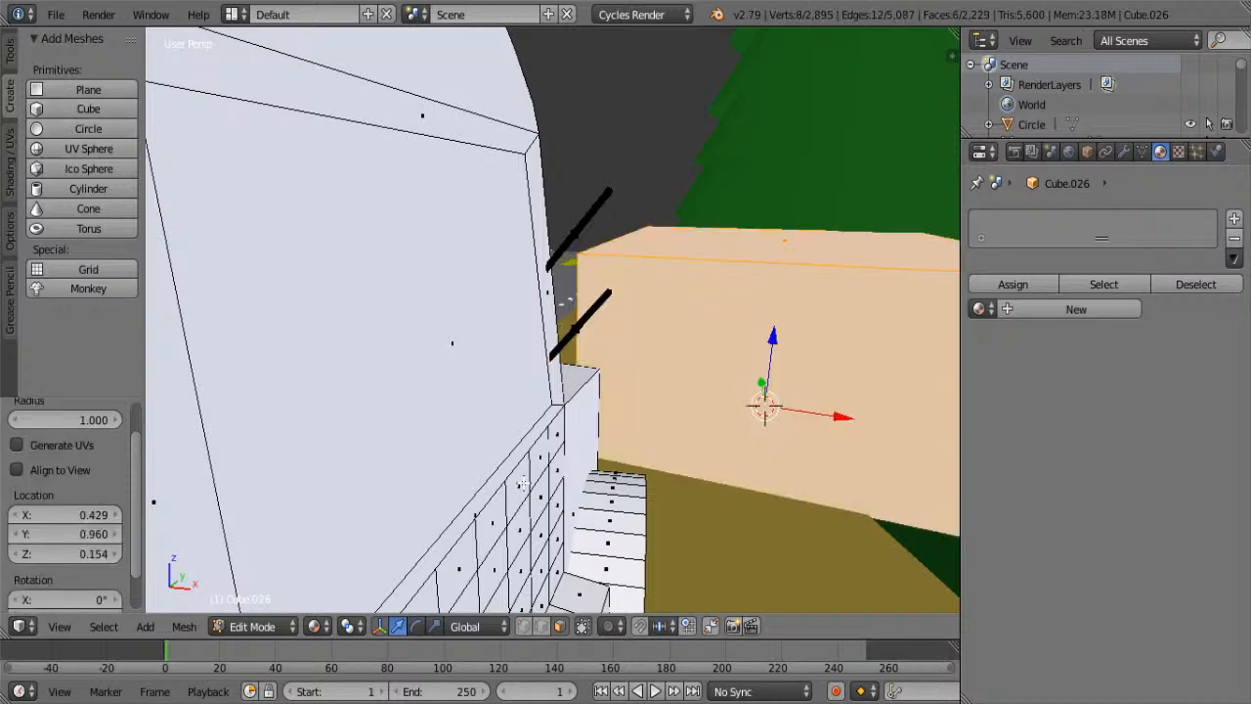
pyautogui.moveTo(788, 342); pyautogui.dragTo(788, 252)
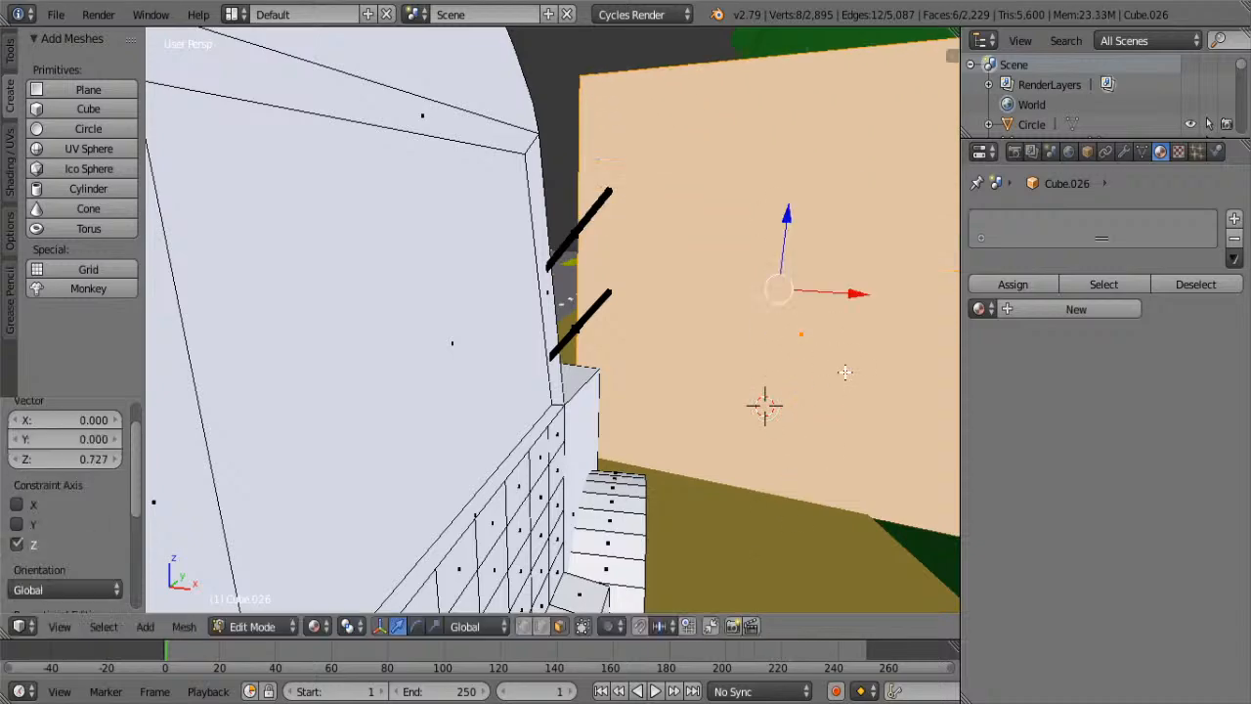
pyautogui.moveTo(845, 373)
pyautogui.mouseDown(button='middle')
pyautogui.moveTo(626, 375)
pyautogui.moveTo(830, 389)
pyautogui.mouseUp(button='middle')
pyautogui.scroll(-5, 625, 375)
pyautogui.scroll(-3, 829, 390)
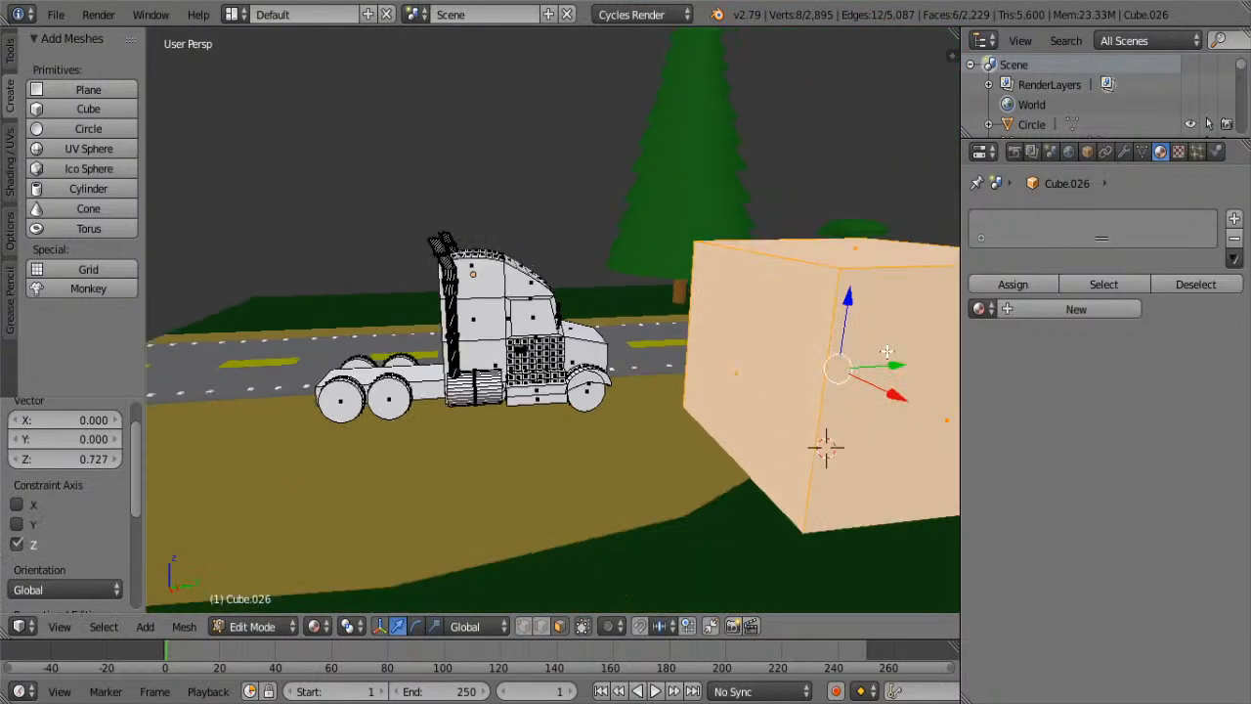
pyautogui.moveTo(886, 351); pyautogui.dragTo(650, 371)
pyautogui.press('s')
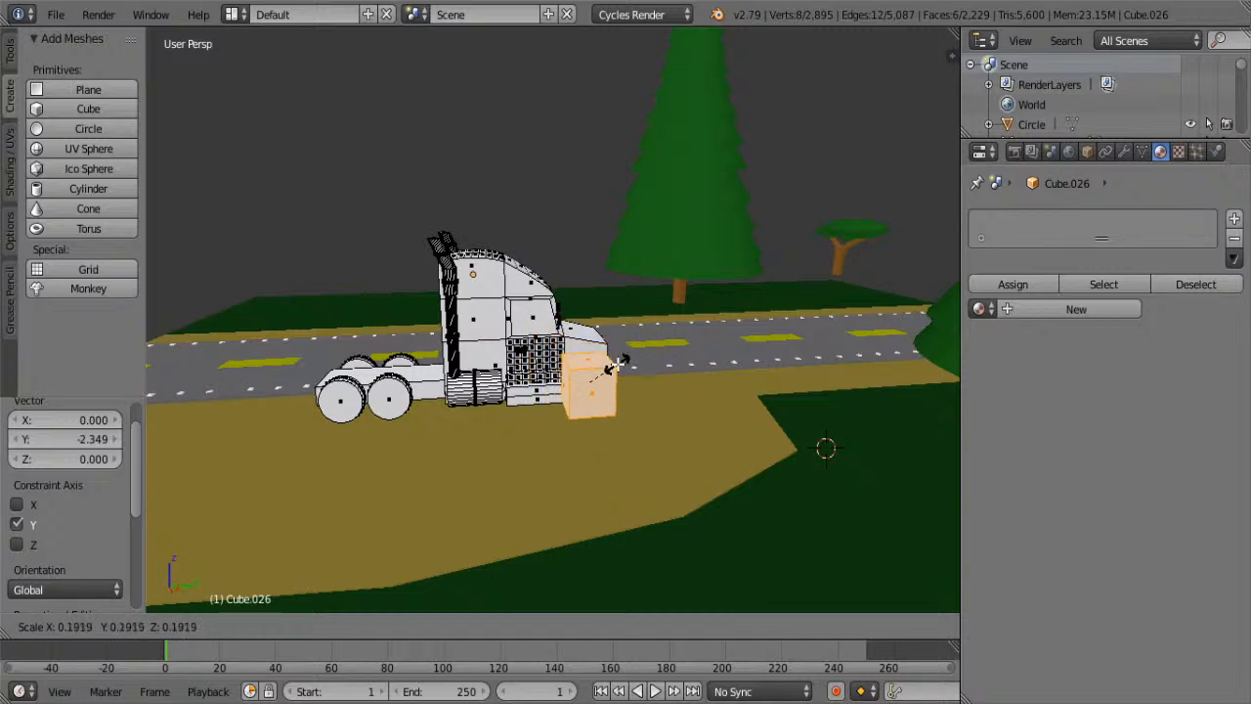
pyautogui.click(616, 365)
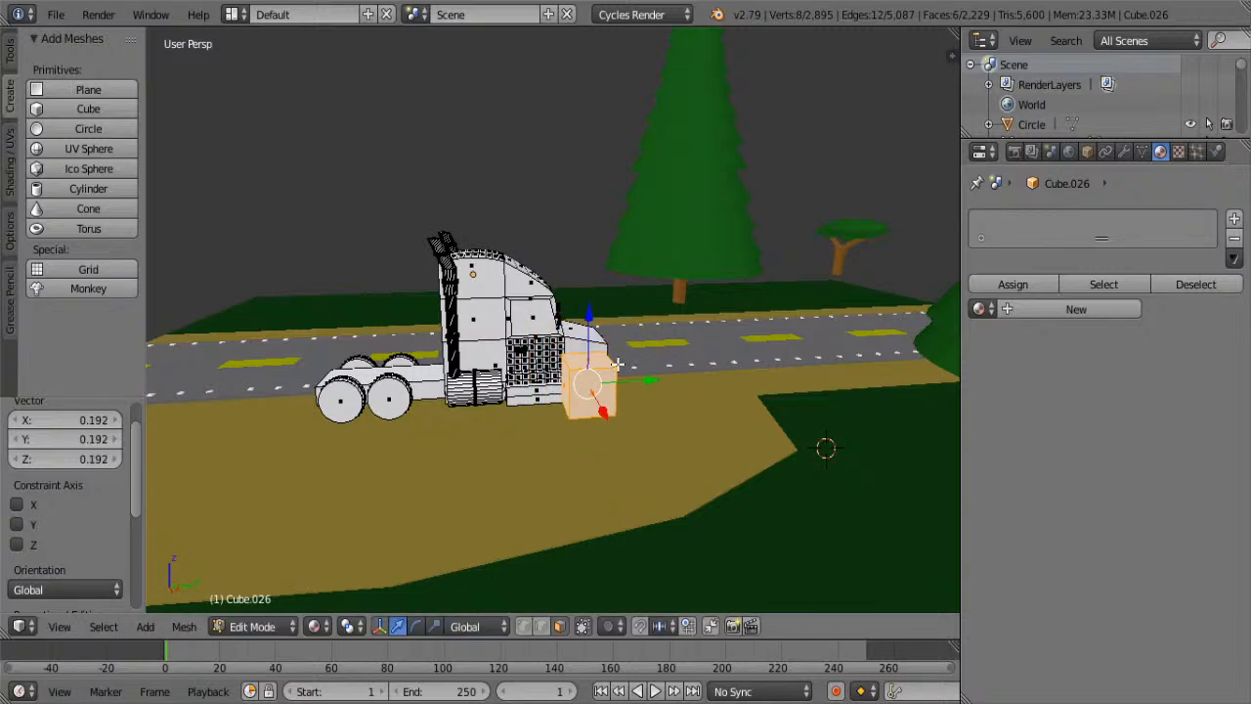
# - Flatten the small cube into a thin plate by scaling it about 0.155 along Y
pyautogui.scroll(4, 606, 381)
pyautogui.press('s')
pyautogui.press('x')
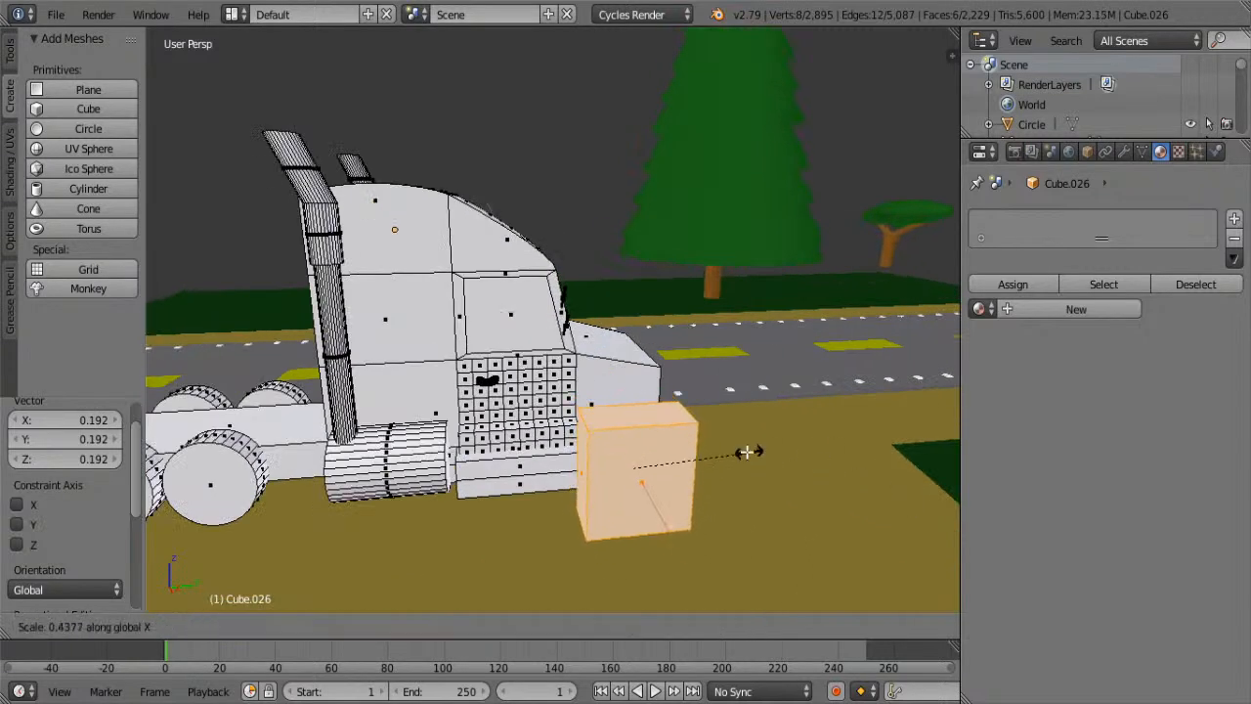
pyautogui.press('y')
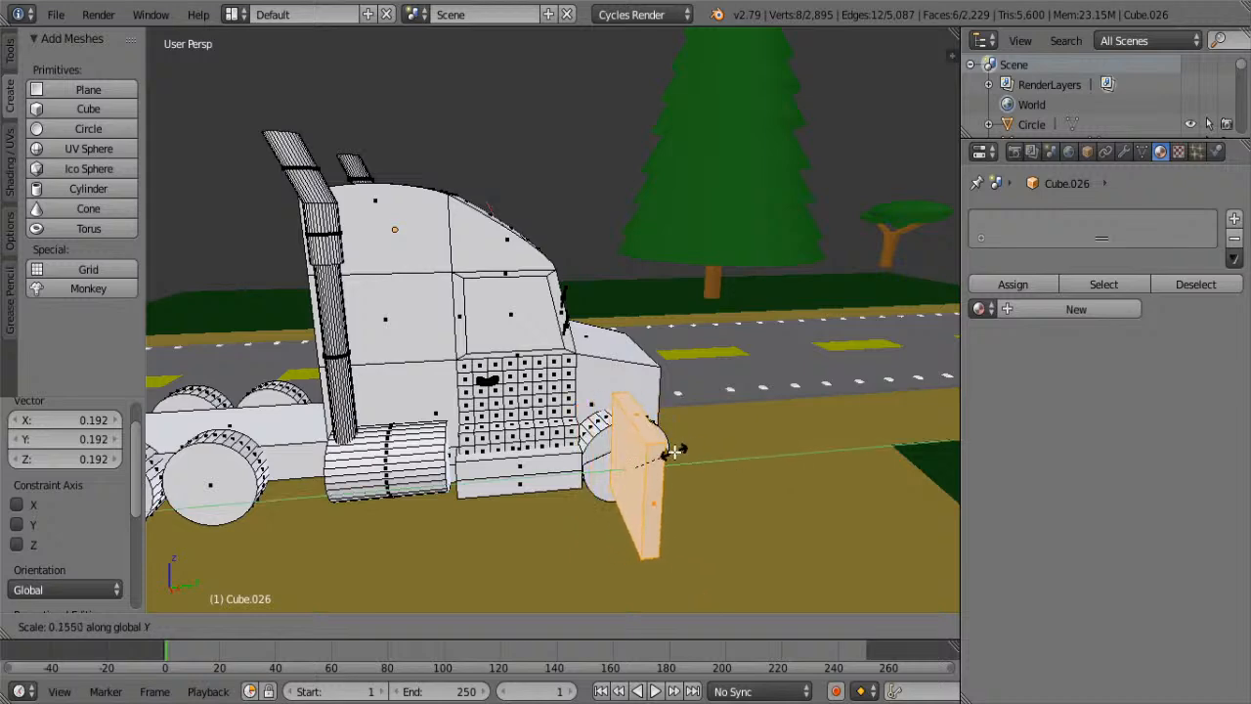
pyautogui.click(674, 450)
# - Move the plate along X and -0.204 along Y, and raise it along Z beside the cab's side window
pyautogui.moveTo(674, 451); pyautogui.dragTo(704, 459, button='middle')
pyautogui.press('g')
pyautogui.press('x')
pyautogui.click(651, 417)
pyautogui.moveTo(651, 417)
pyautogui.mouseDown(button='middle')
pyautogui.moveTo(684, 421)
pyautogui.moveTo(645, 411)
pyautogui.mouseUp(button='middle')
pyautogui.moveTo(567, 420); pyautogui.dragTo(570, 415, button='middle')
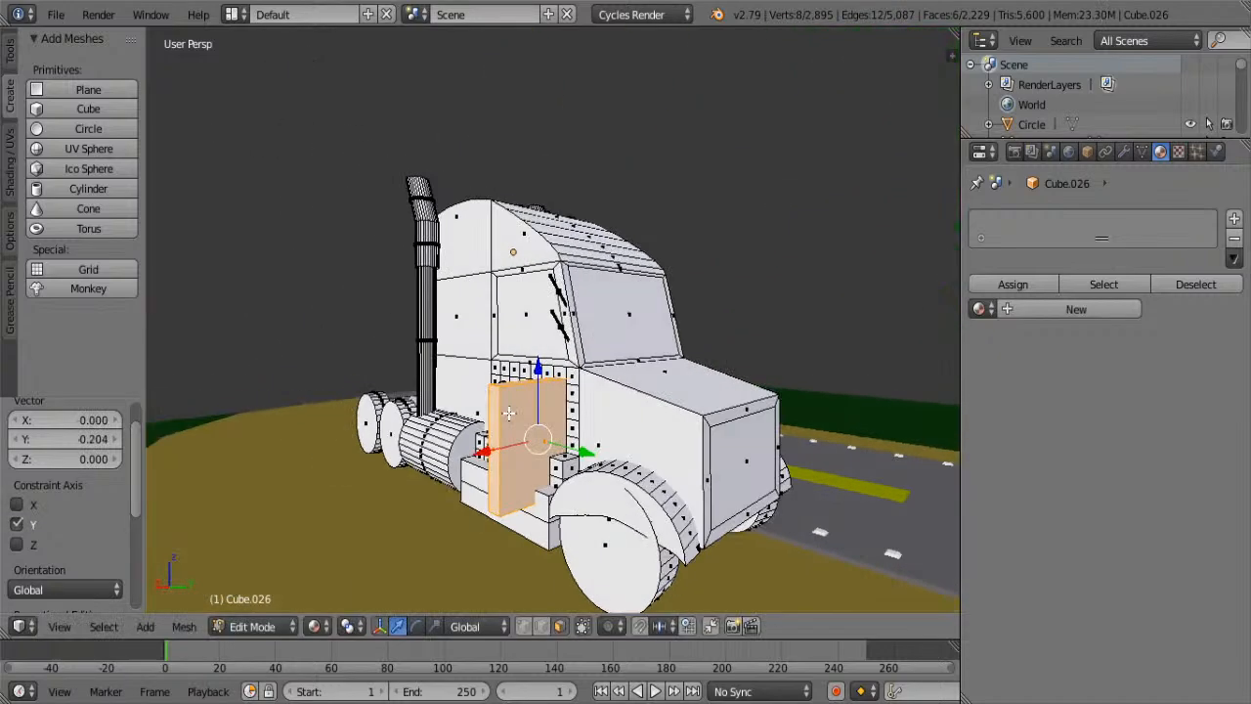
pyautogui.press('g')
pyautogui.press('z')
pyautogui.click(570, 367)
# - Shift the plate along Y near the rods and scale it to 0.681
pyautogui.moveTo(569, 366); pyautogui.dragTo(830, 383, button='middle')
pyautogui.press('g')
pyautogui.press('y')
pyautogui.click(624, 344)
pyautogui.press('s')
pyautogui.click(749, 385)
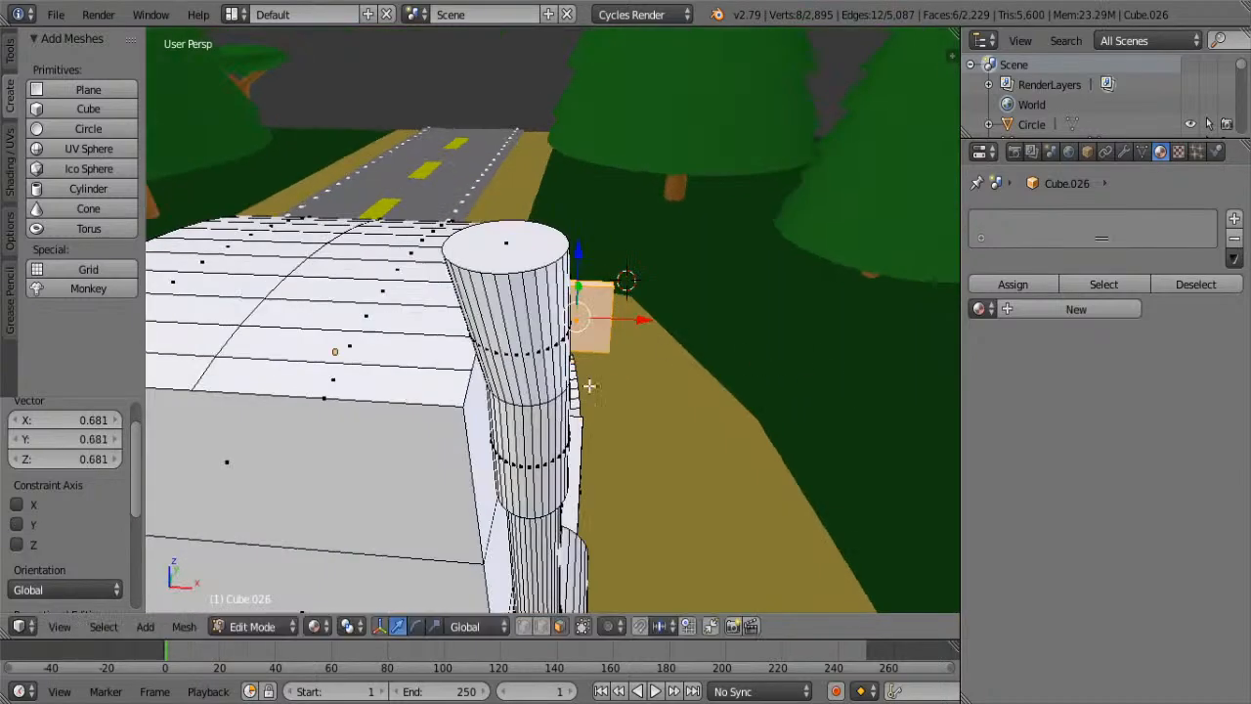
# - Move the plate 0.103 outward along X and 0.106 up along Z beside the rods' outer ends
pyautogui.scroll(4, 657, 369)
pyautogui.keyDown('shift'); pyautogui.moveTo(656, 368); pyautogui.dragTo(541, 343, button='middle'); pyautogui.keyUp('shift')
pyautogui.moveTo(510, 326); pyautogui.dragTo(571, 341)
pyautogui.scroll(2, 566, 341)
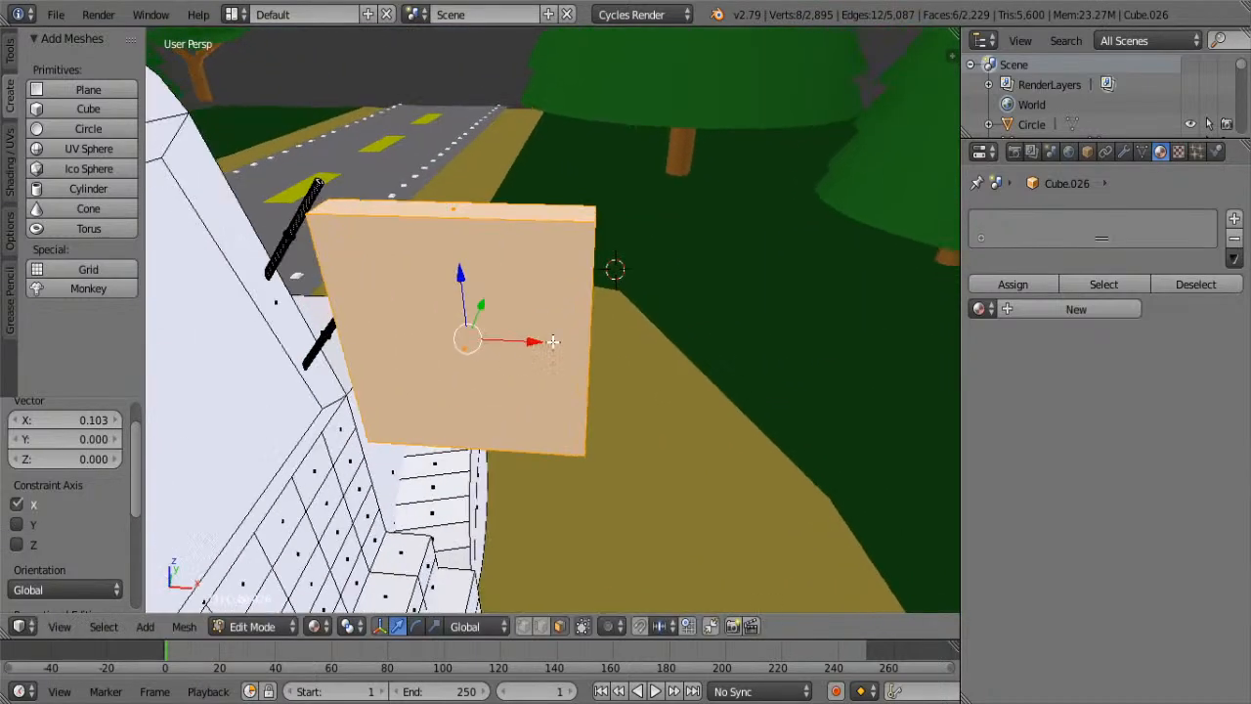
pyautogui.moveTo(528, 352)
pyautogui.keyDown('shift'); pyautogui.mouseDown(button='middle')
pyautogui.moveTo(567, 329)
pyautogui.moveTo(539, 296)
pyautogui.moveTo(533, 341)
pyautogui.mouseUp(button='middle'); pyautogui.keyUp('shift')
pyautogui.moveTo(528, 344); pyautogui.dragTo(509, 236)
pyautogui.moveTo(501, 283); pyautogui.dragTo(523, 303, button='middle')
pyautogui.rightClick(523, 302)
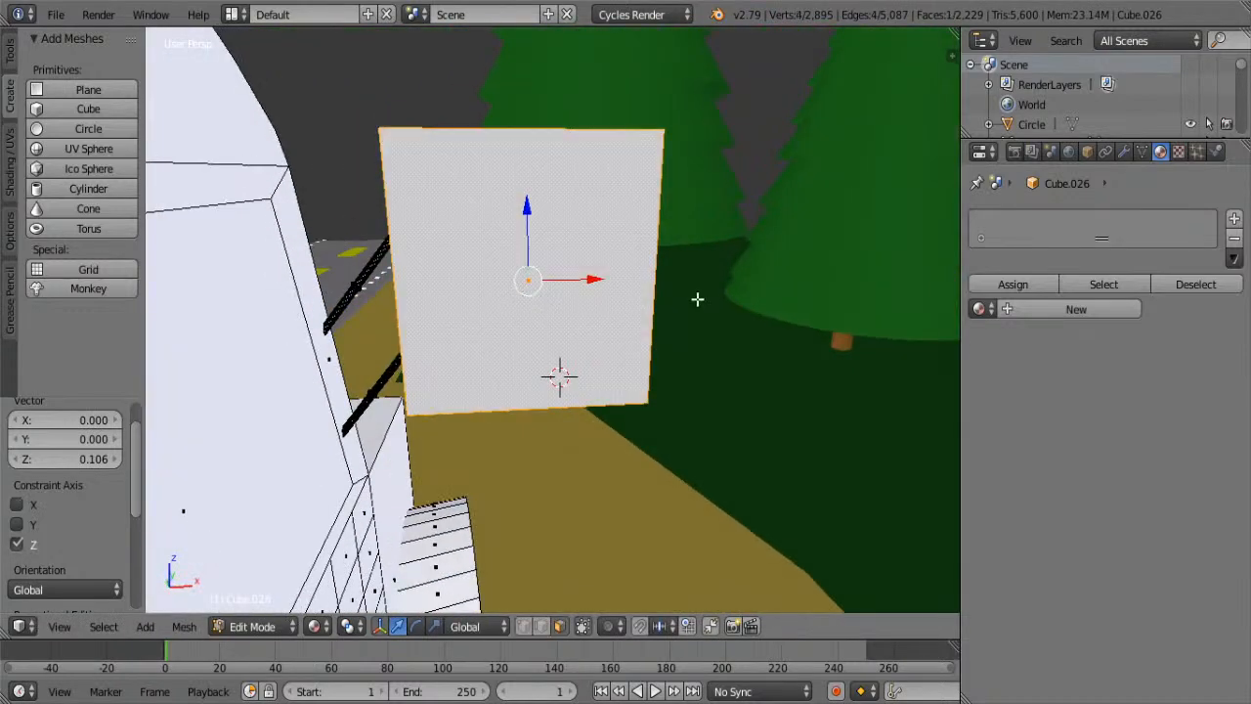
pyautogui.moveTo(698, 299); pyautogui.dragTo(848, 340, button='middle')
pyautogui.press('s')
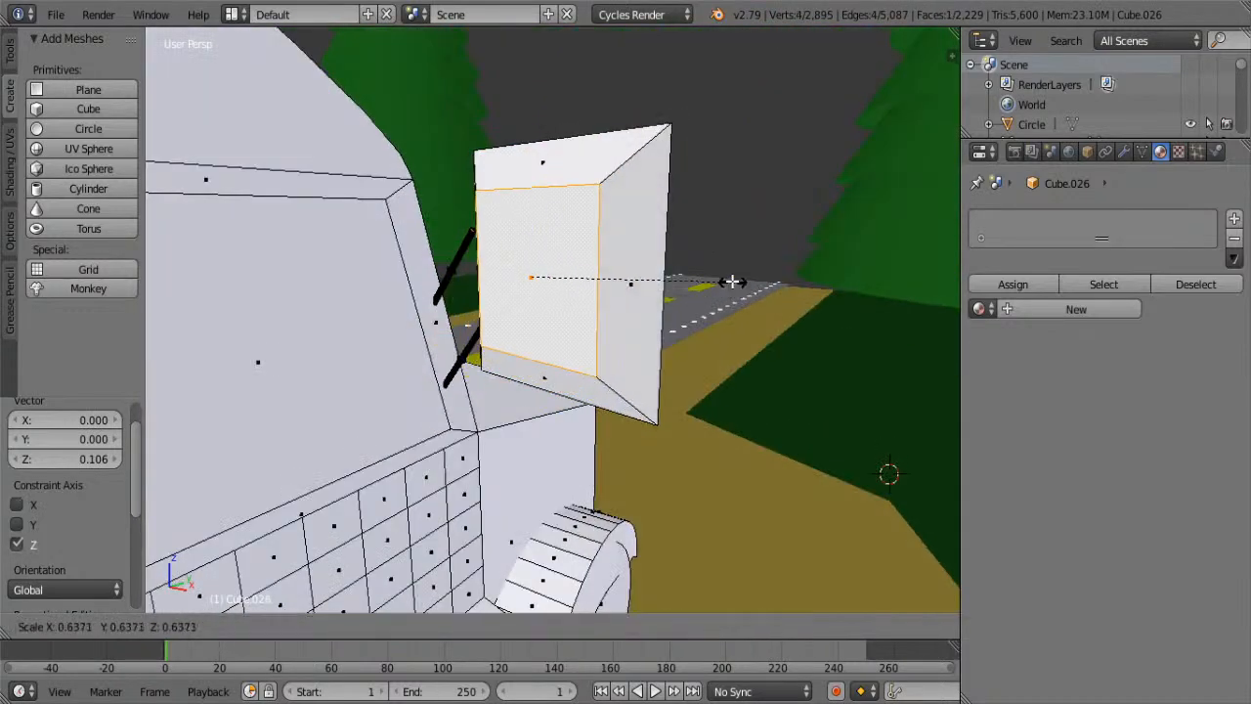
pyautogui.click(793, 308)
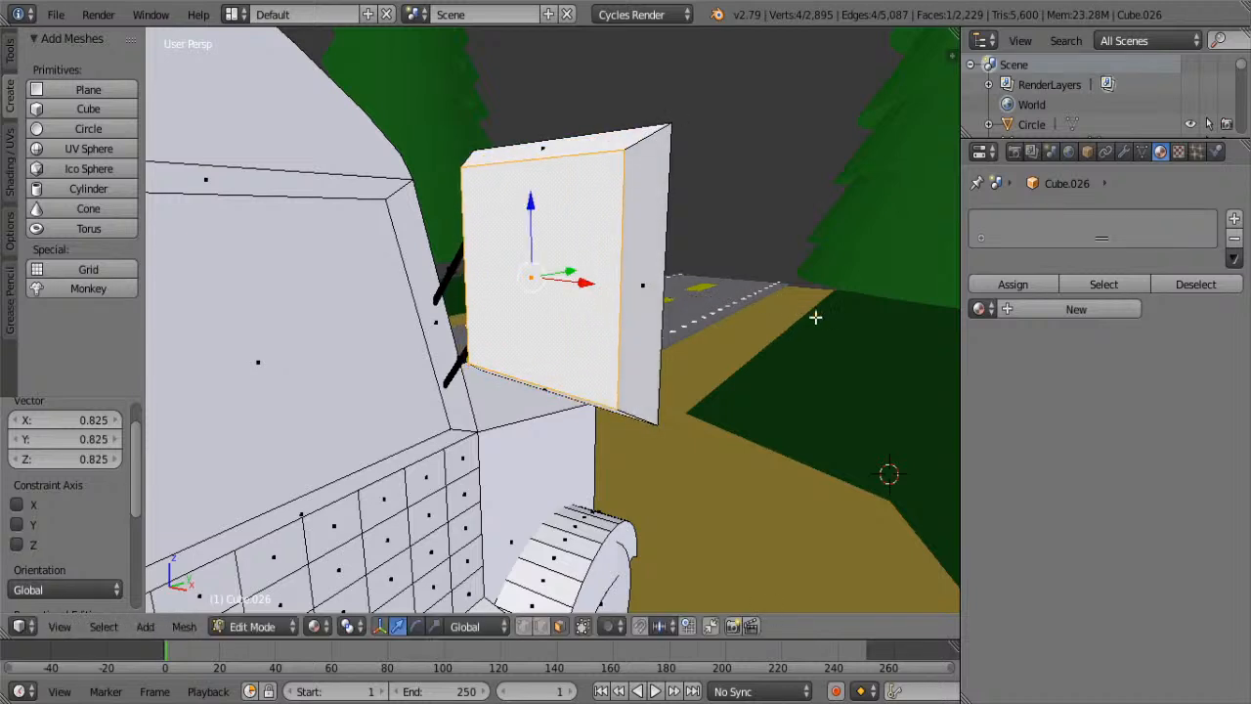
pyautogui.hotkey('ctrl', 'z')
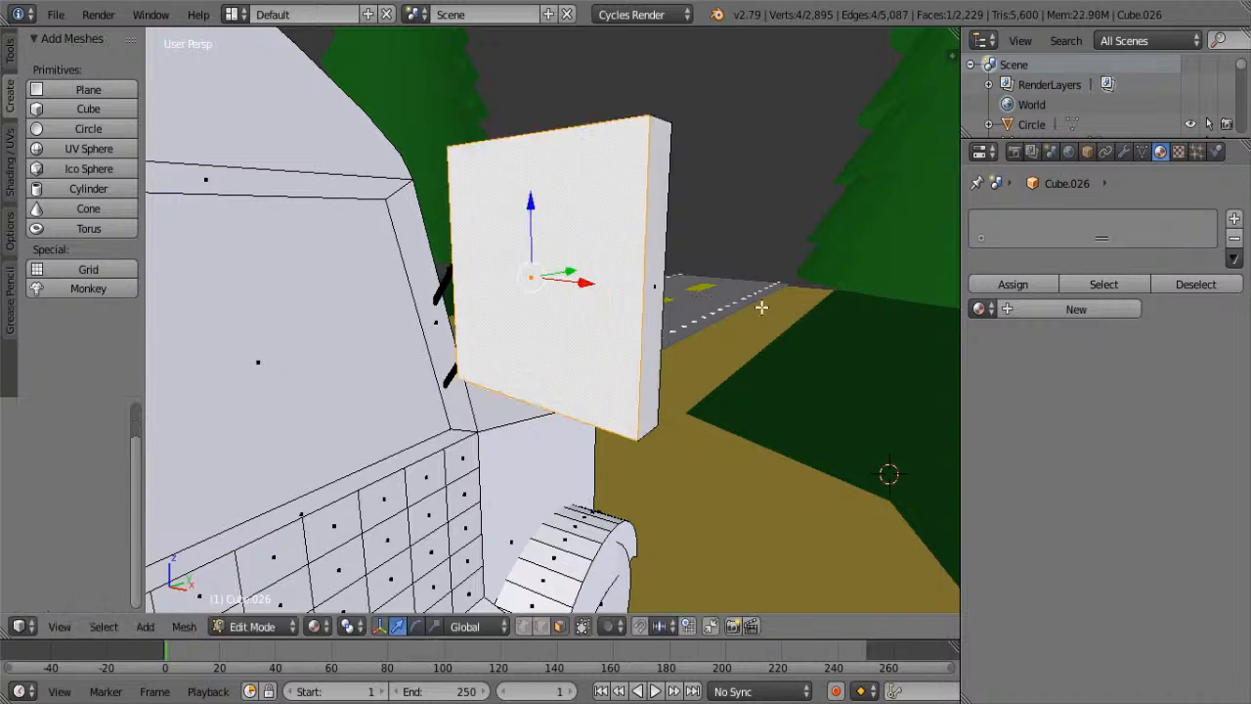
# - Narrow the whole plate by scaling it 0.558 along X and move it -0.053 along X towards the rods
pyautogui.keyDown('alt'); pyautogui.rightClick(662, 276); pyautogui.keyUp('alt')
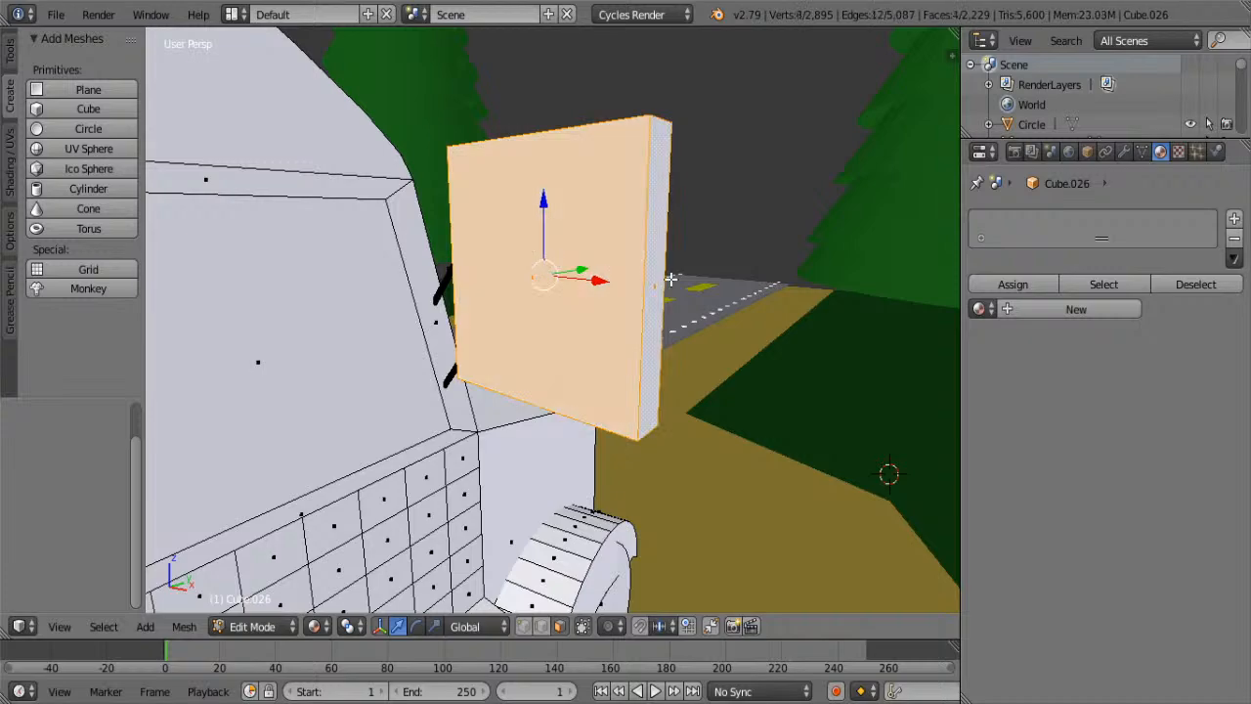
pyautogui.moveTo(669, 279); pyautogui.dragTo(768, 338, button='middle')
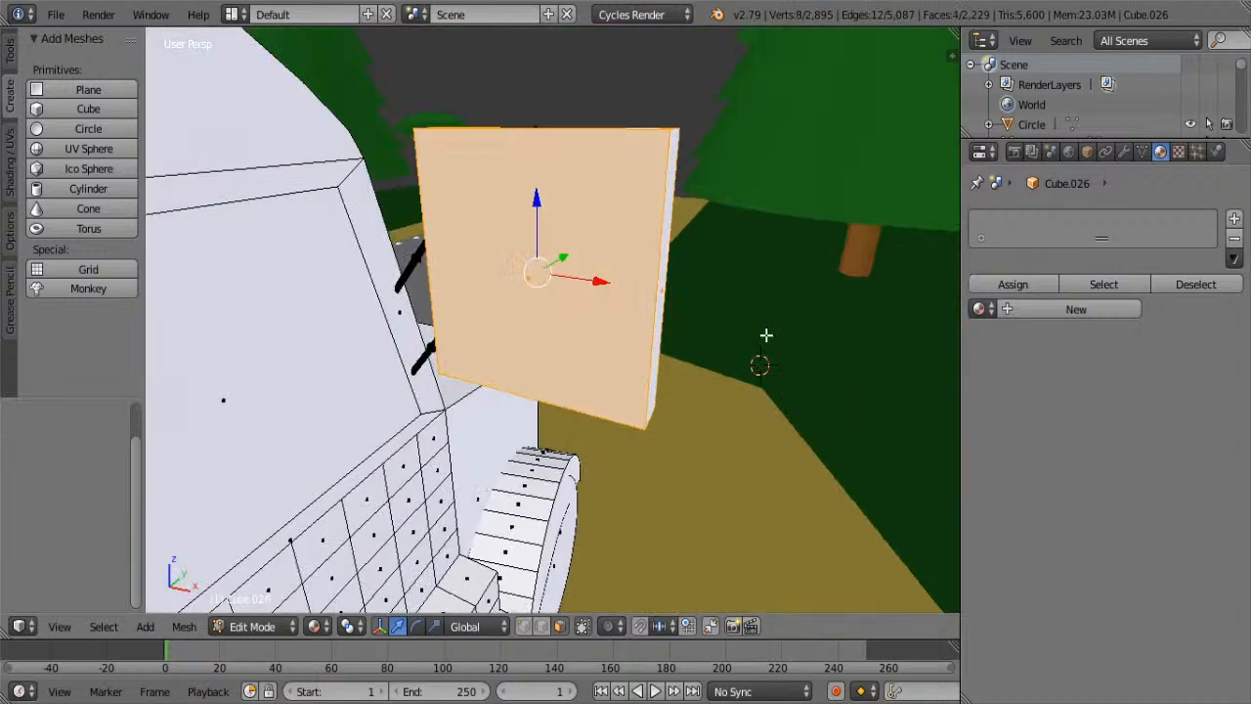
pyautogui.press('s')
pyautogui.press('x')
pyautogui.click(670, 281)
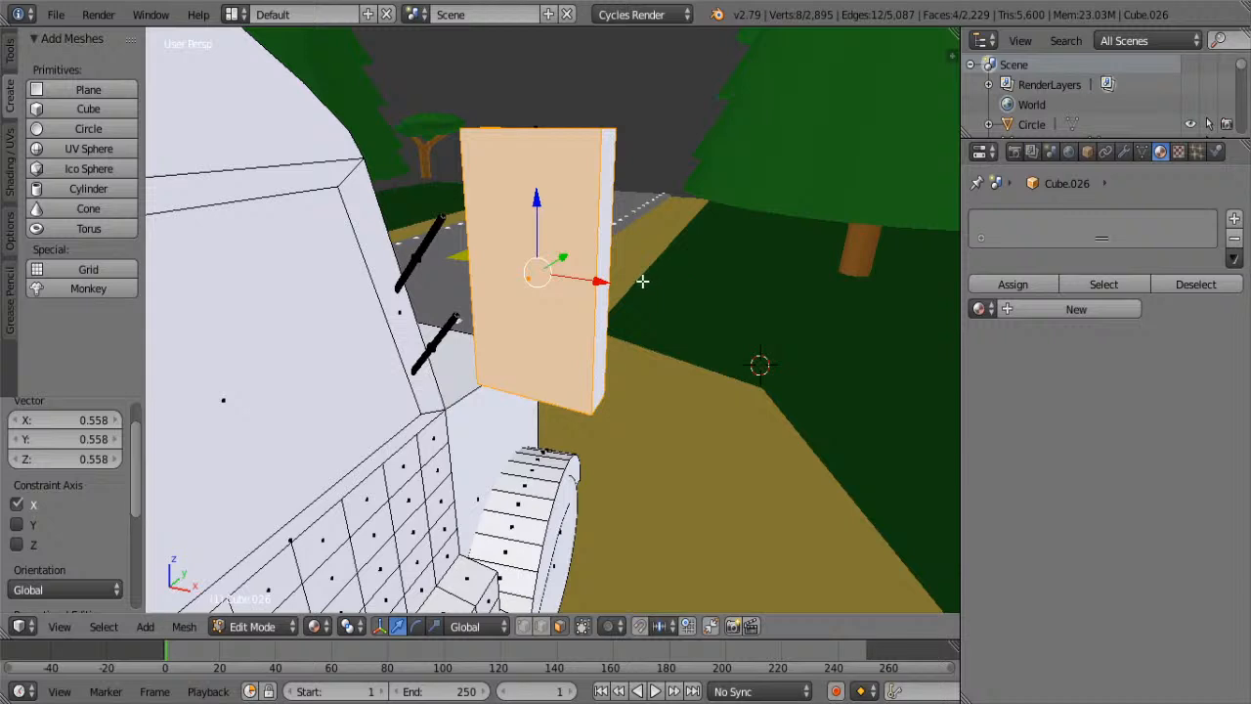
pyautogui.moveTo(593, 280); pyautogui.dragTo(563, 278)
pyautogui.moveTo(563, 279); pyautogui.dragTo(592, 290, button='middle')
# - Scale the plate down and move it -0.039 along X and 0.023 along Y to meet the rods' ends
pyautogui.press('s')
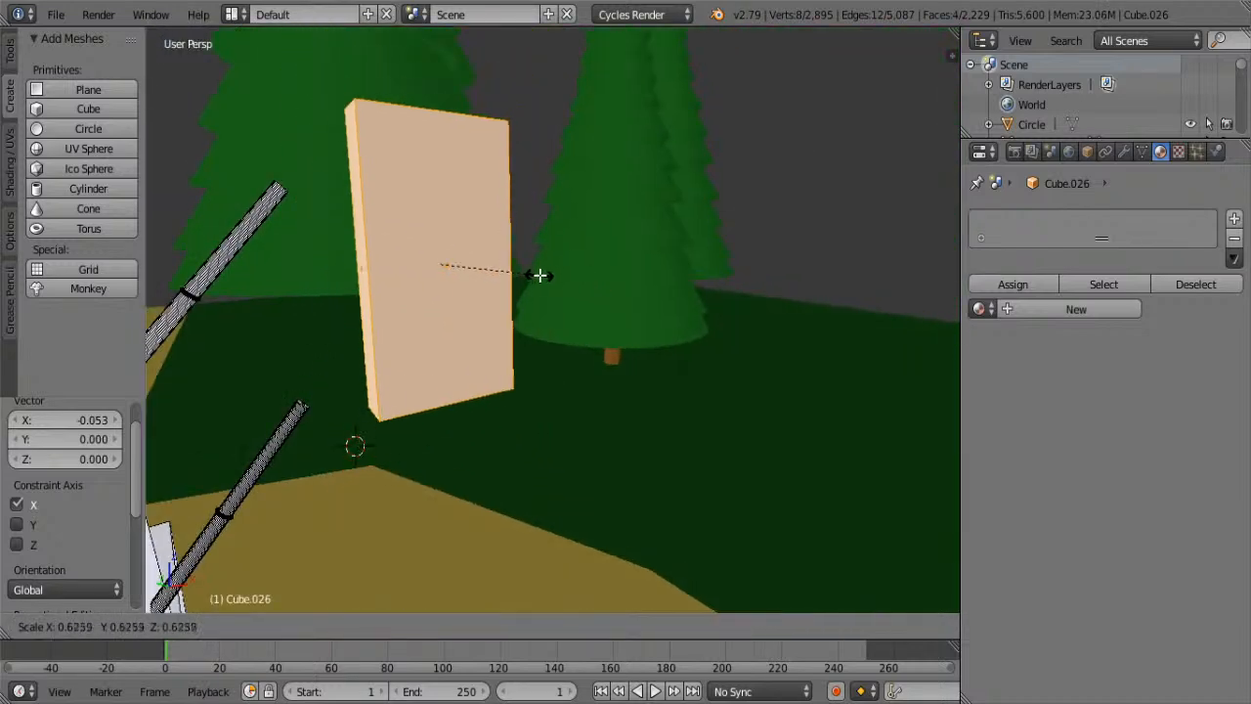
pyautogui.click(485, 270)
pyautogui.press('g')
pyautogui.press('x')
pyautogui.click(438, 271)
pyautogui.moveTo(439, 271); pyautogui.dragTo(519, 295, button='middle')
pyautogui.press('g')
pyautogui.press('y')
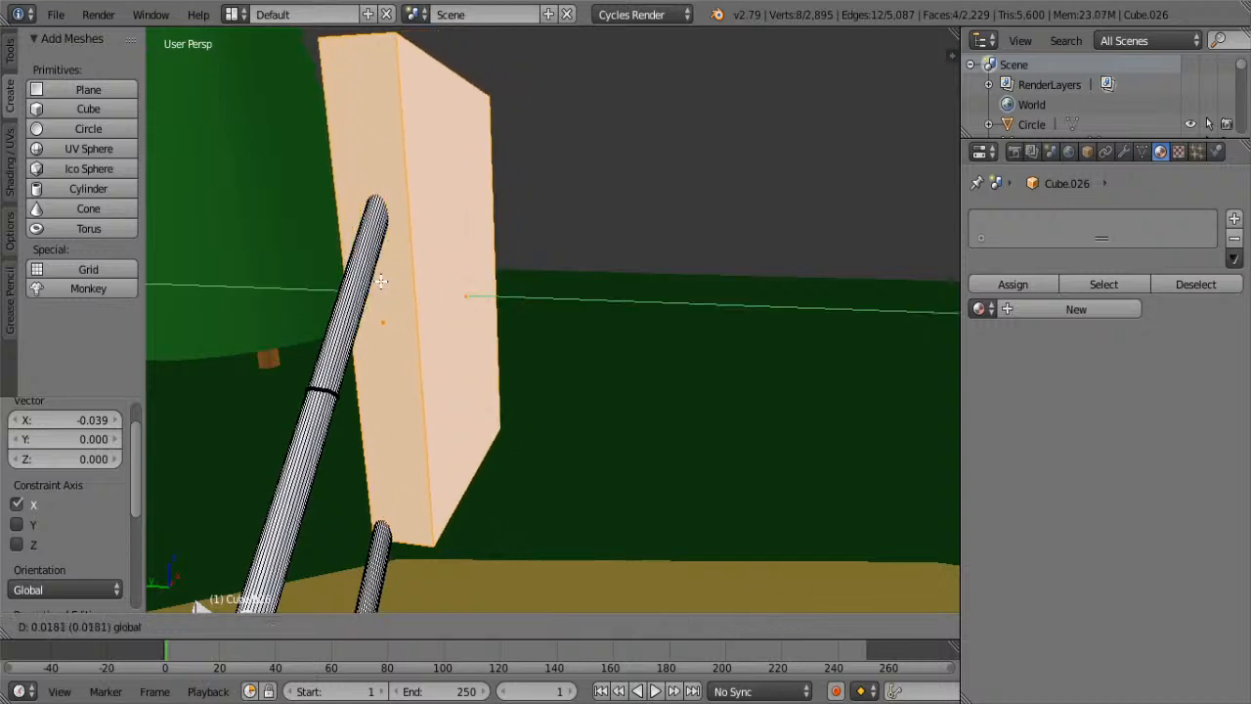
pyautogui.click(371, 283)
pyautogui.moveTo(411, 314); pyautogui.dragTo(577, 303, button='middle')
# - Taper the mirror plate's front side by scaling its large forward face to 0.461
pyautogui.rightClick(647, 266)
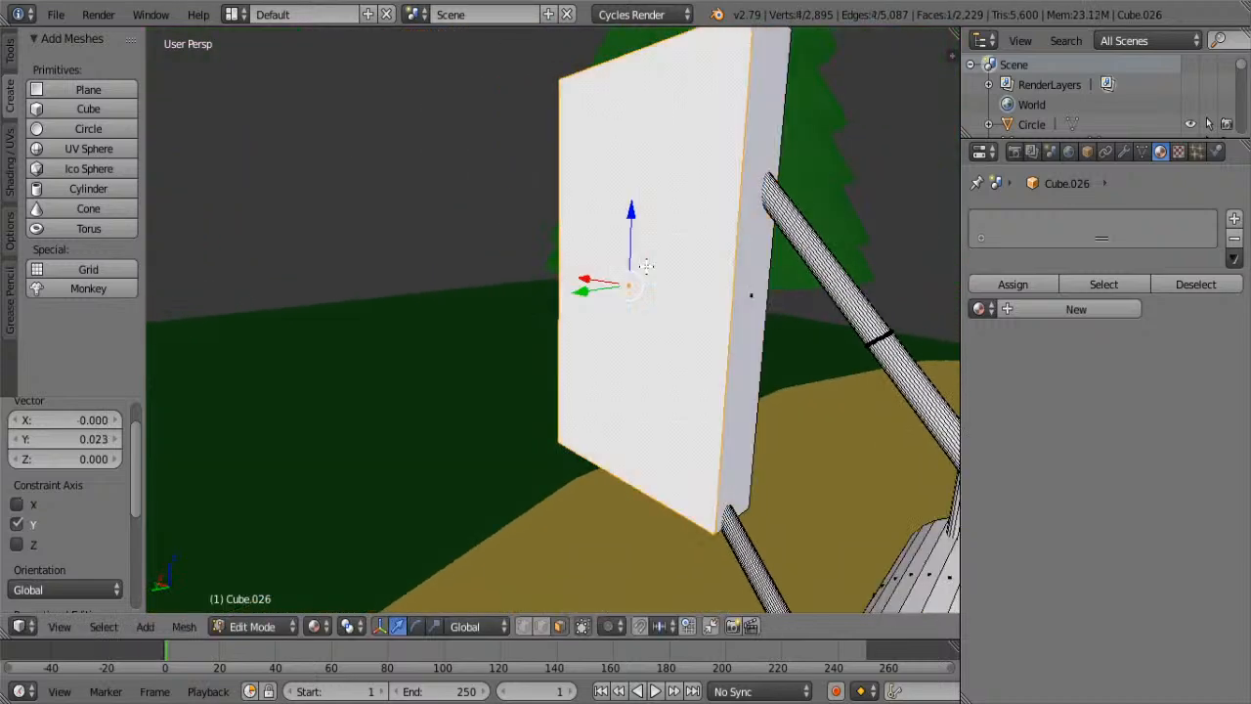
pyautogui.press('s')
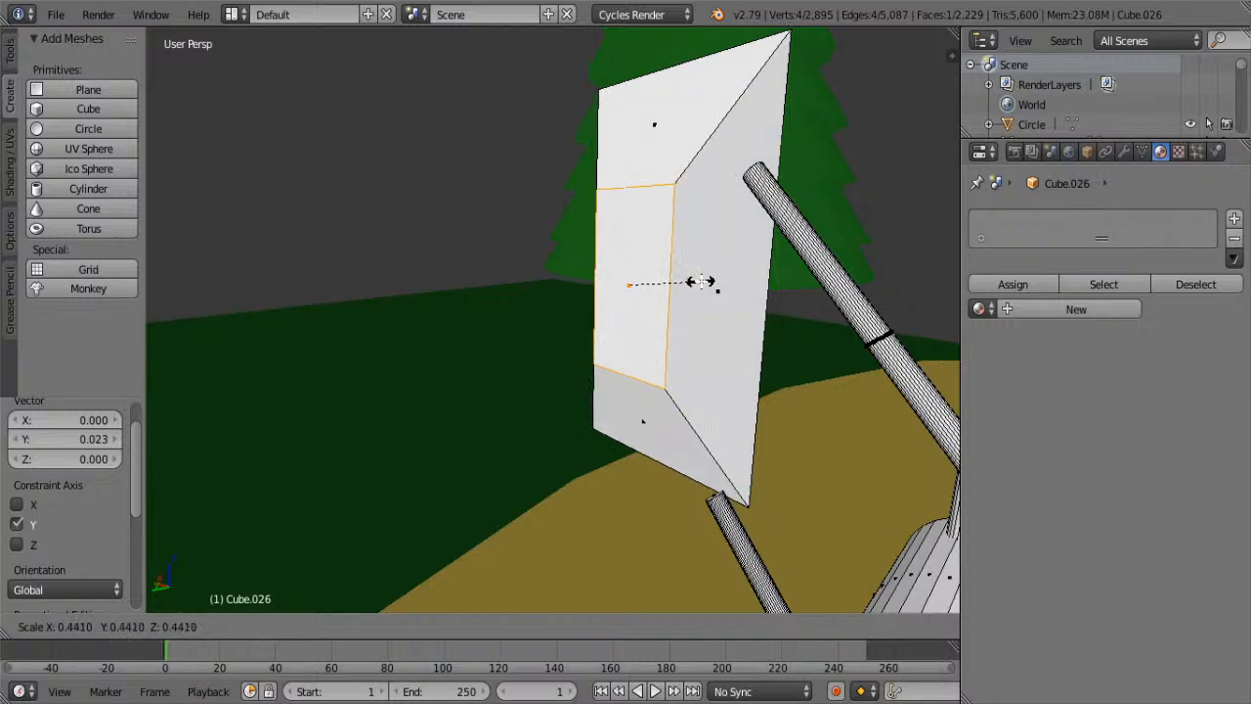
pyautogui.click(714, 278)
pyautogui.moveTo(751, 325); pyautogui.dragTo(787, 439, button='middle')
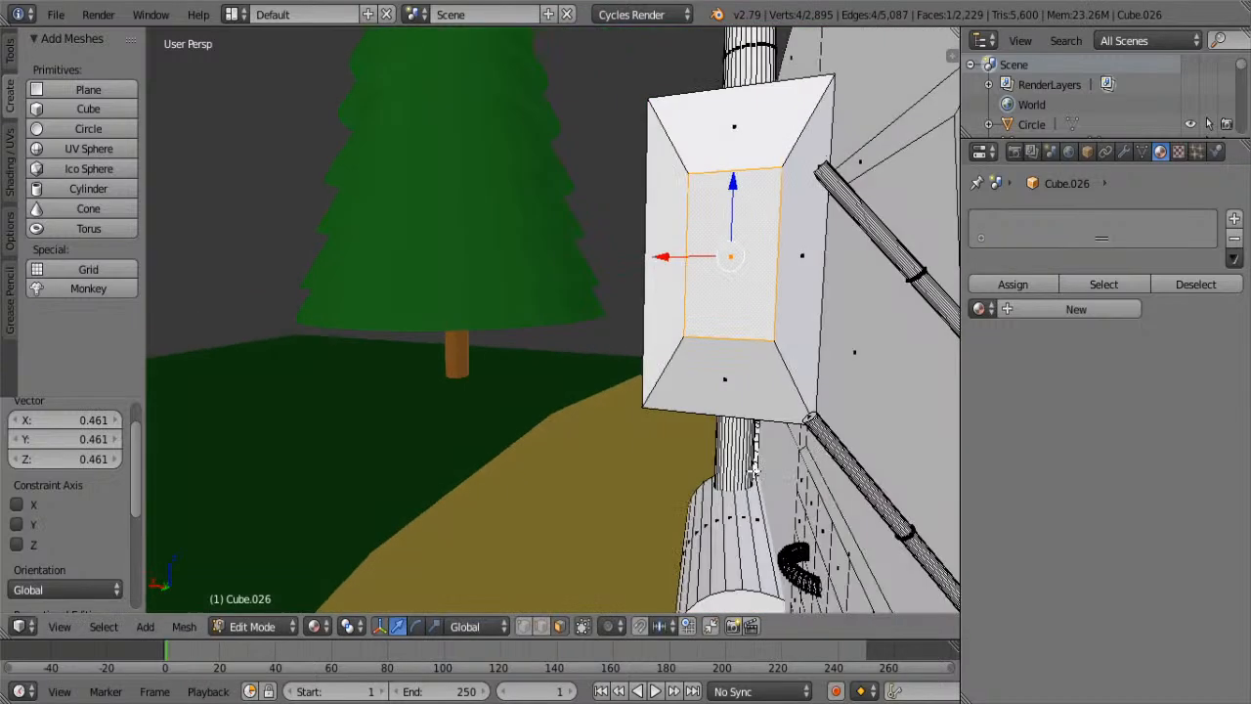
# - Select the lower rod's outer end face and move it 0.016 along X towards the mirror
pyautogui.rightClick(799, 420)
pyautogui.rightClick(803, 420)
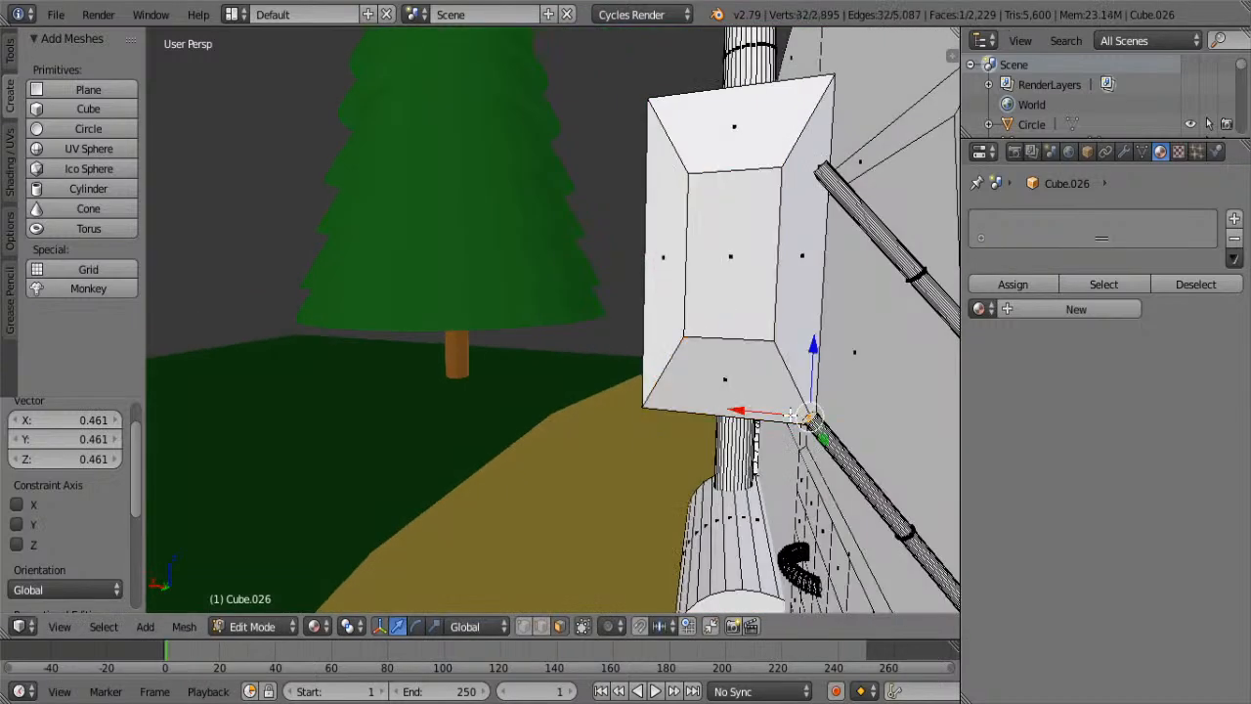
pyautogui.press('g')
pyautogui.press('x')
pyautogui.click(758, 389)
pyautogui.moveTo(782, 410); pyautogui.dragTo(959, 461, button='middle')
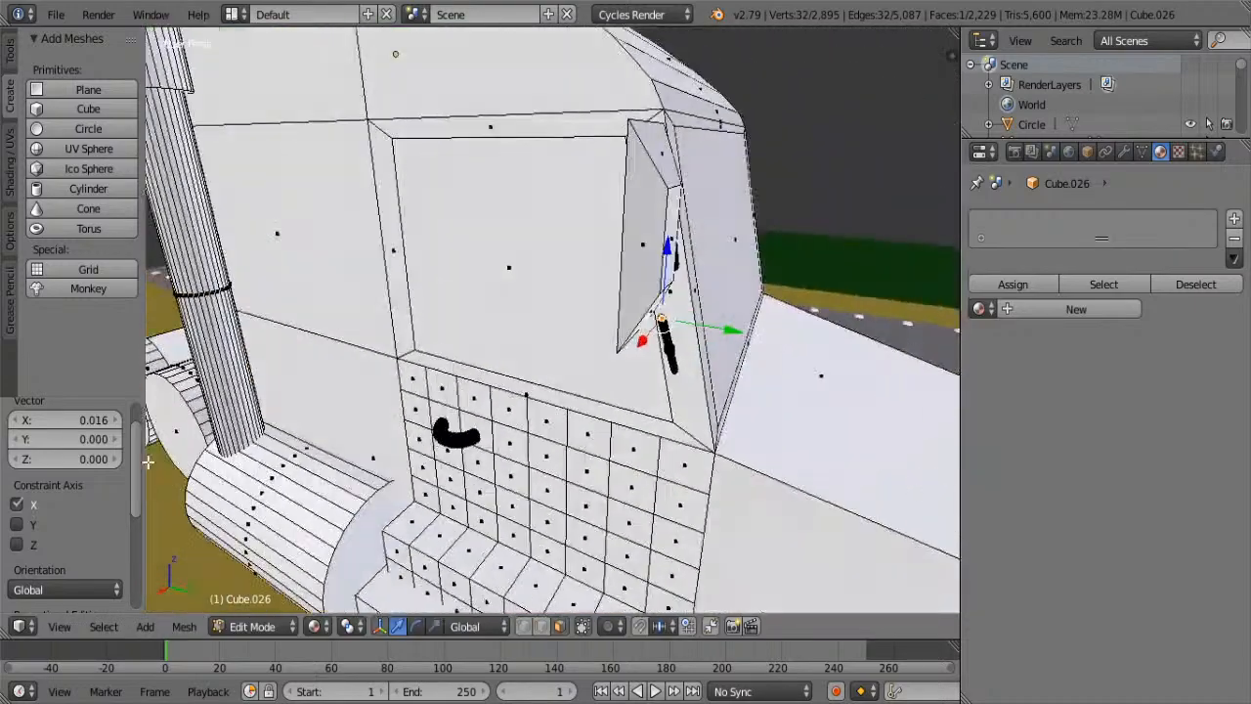
# - Shift the lower rod's outer end face -0.011 and a further -0.008 along Y
pyautogui.scroll(2, 553, 411)
pyautogui.press('g')
pyautogui.press('x')
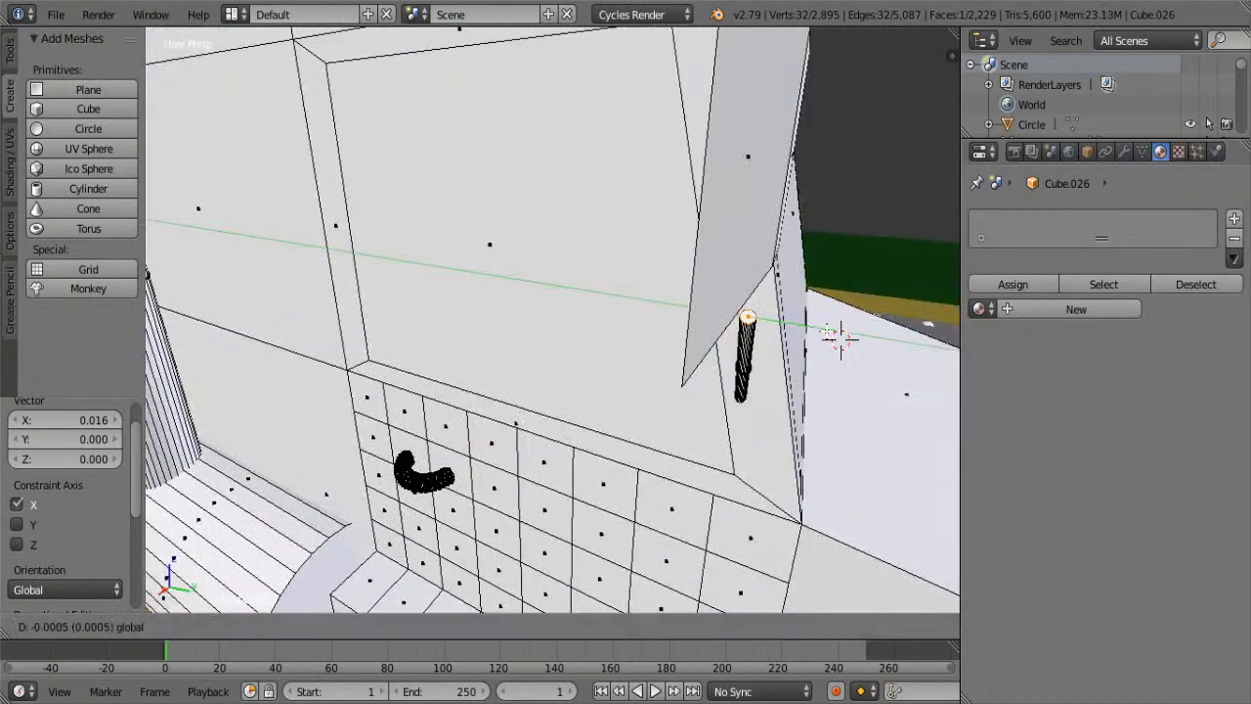
pyautogui.click(810, 323)
pyautogui.moveTo(810, 323); pyautogui.dragTo(869, 428, button='middle')
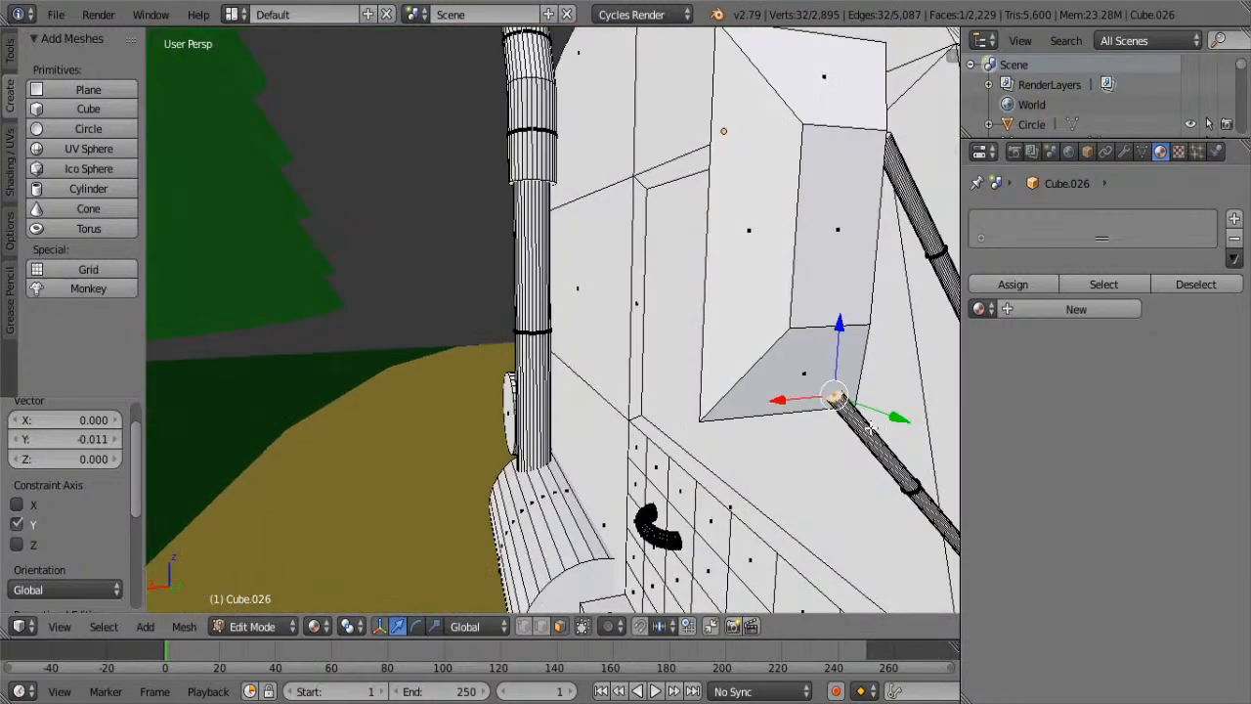
pyautogui.moveTo(895, 418); pyautogui.dragTo(881, 418)
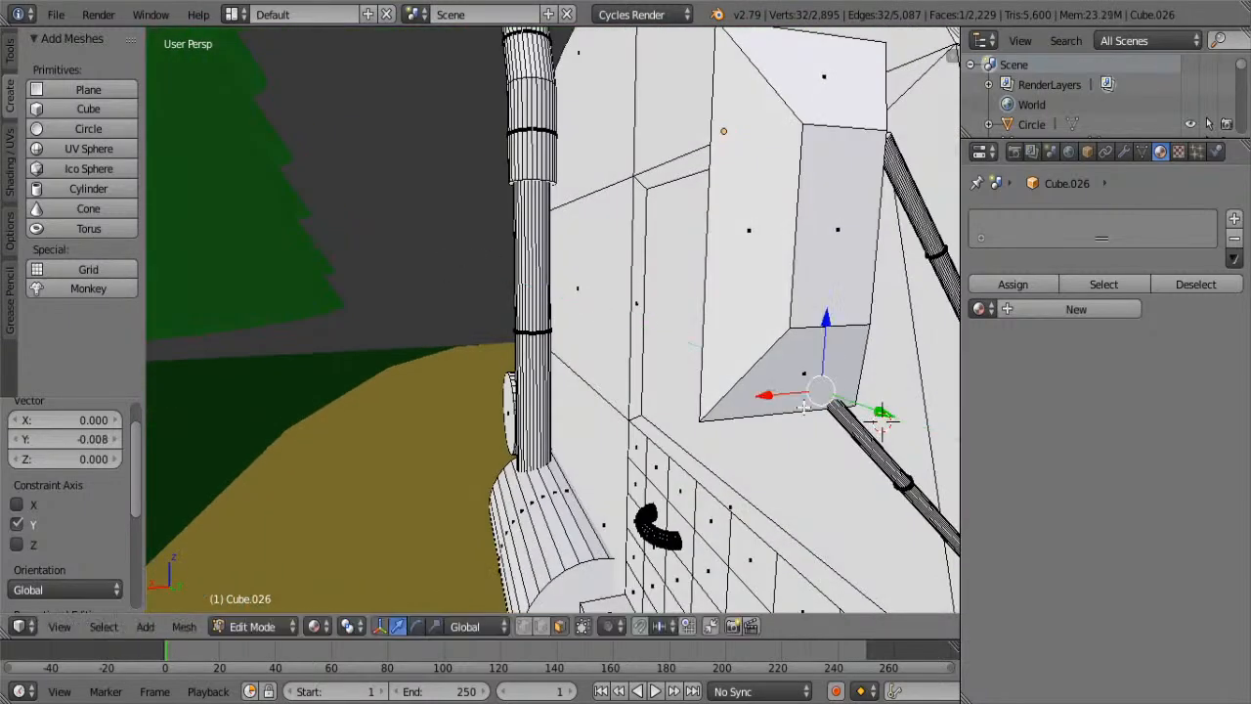
# - Fit the lower rod's end face into the mirror by moving it forward along Y, 0.020 along Z and 0.015 along X
pyautogui.moveTo(880, 418); pyautogui.dragTo(953, 421, button='middle')
pyautogui.scroll(4, 953, 421)
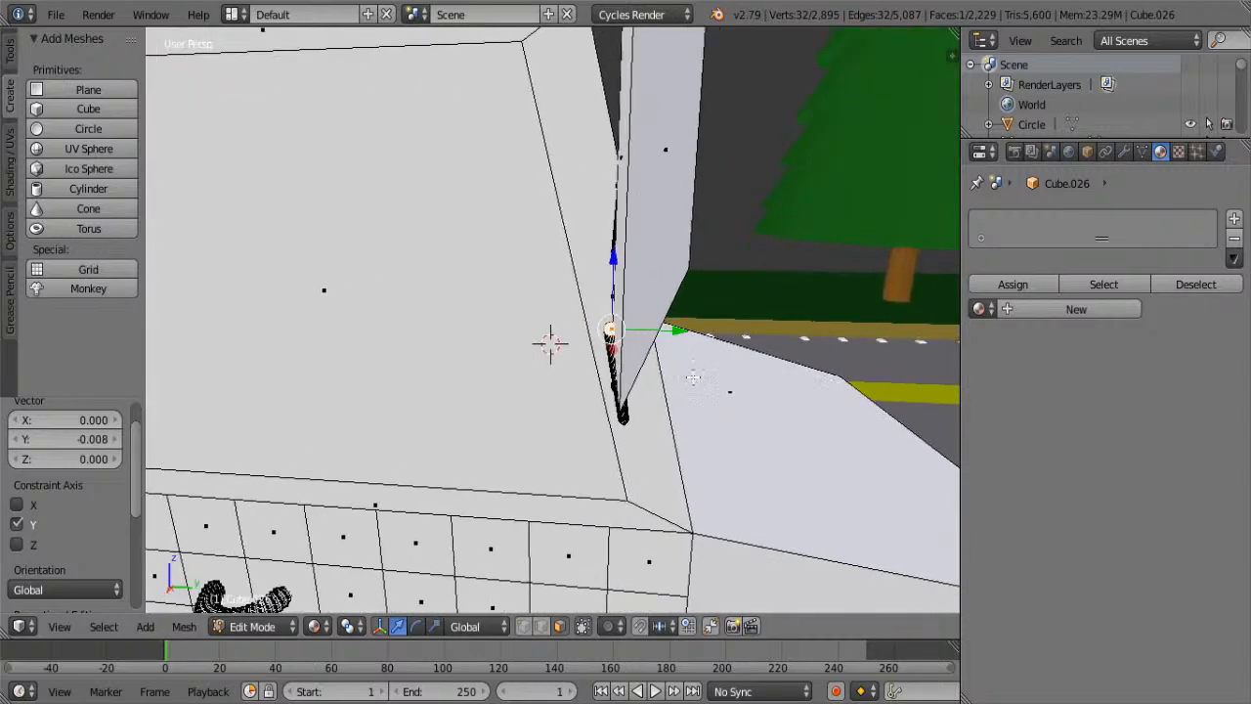
pyautogui.moveTo(671, 328); pyautogui.dragTo(694, 327)
pyautogui.moveTo(635, 282); pyautogui.dragTo(633, 242)
pyautogui.moveTo(720, 280); pyautogui.dragTo(591, 267, button='middle')
pyautogui.scroll(-3, 743, 325)
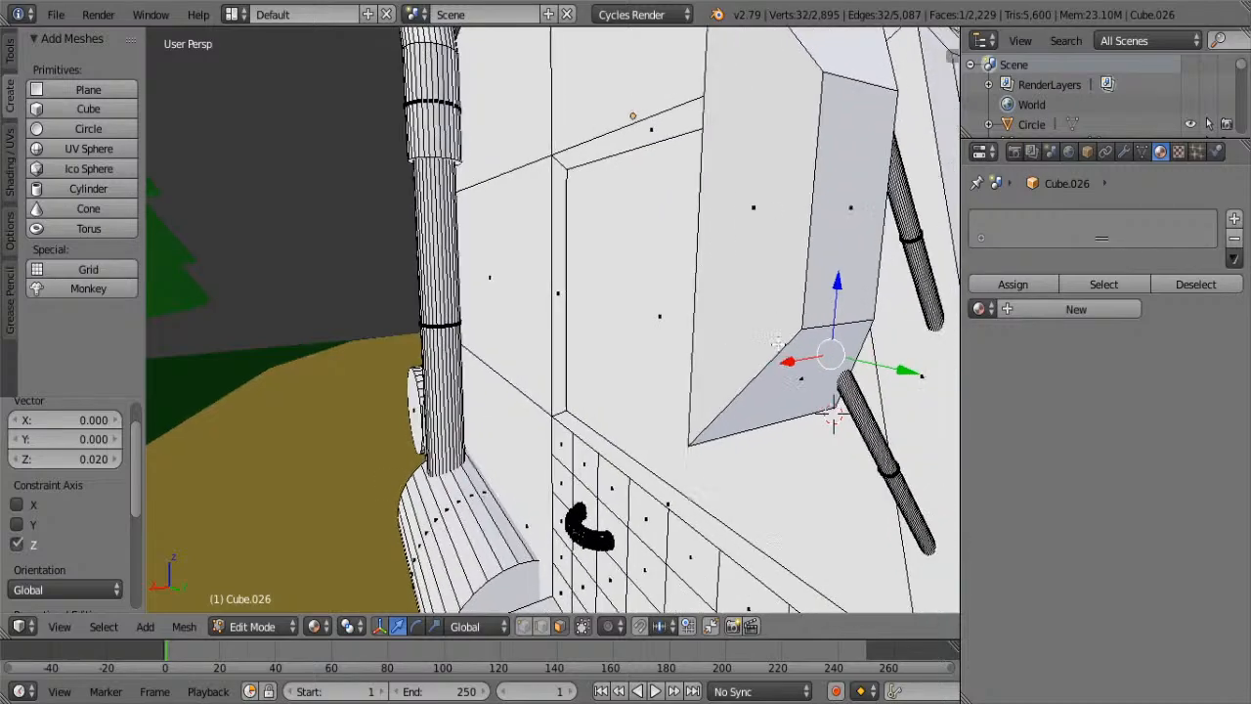
pyautogui.keyDown('shift'); pyautogui.moveTo(744, 332); pyautogui.dragTo(576, 334, button='middle'); pyautogui.keyUp('shift')
pyautogui.moveTo(628, 362); pyautogui.dragTo(598, 363)
pyautogui.moveTo(598, 364); pyautogui.dragTo(884, 388, button='middle')
pyautogui.scroll(-6, 883, 389)
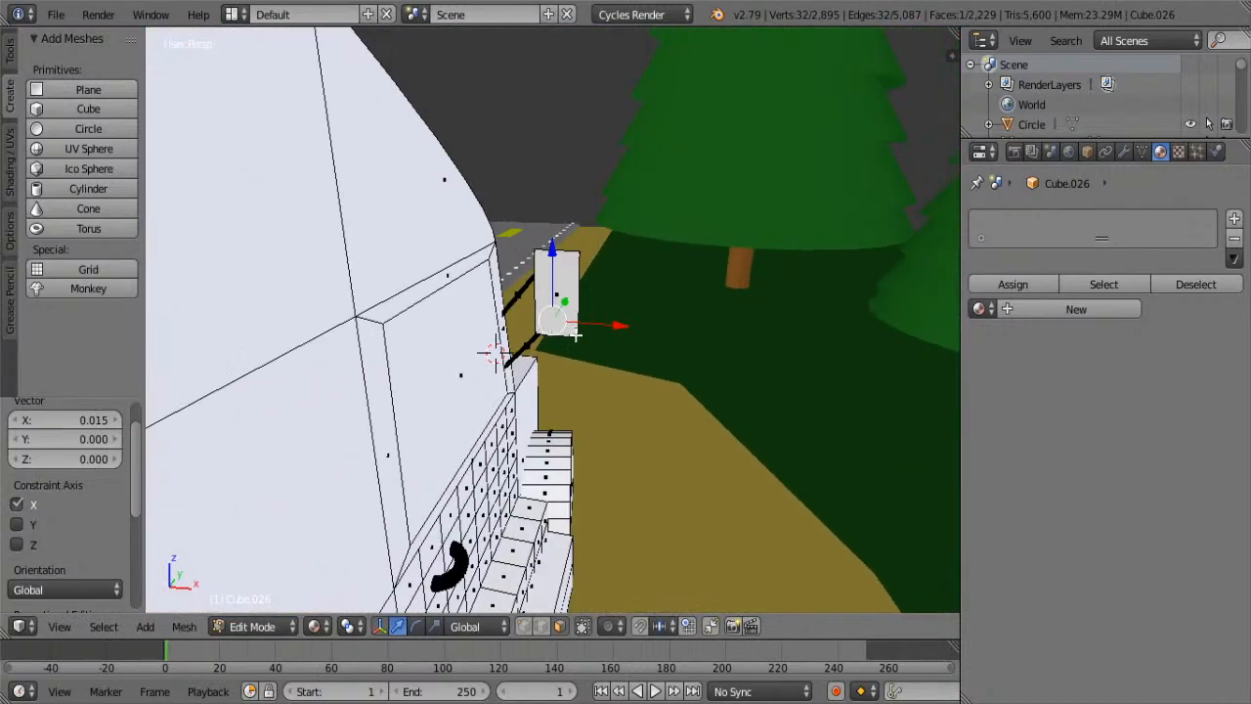
# - Select the complete mirror plate together with both of its mounting rods
pyautogui.scroll(12, 598, 349)
pyautogui.keyDown('shift'); pyautogui.moveTo(524, 258); pyautogui.dragTo(617, 316, button='middle'); pyautogui.keyUp('shift')
pyautogui.press('l')
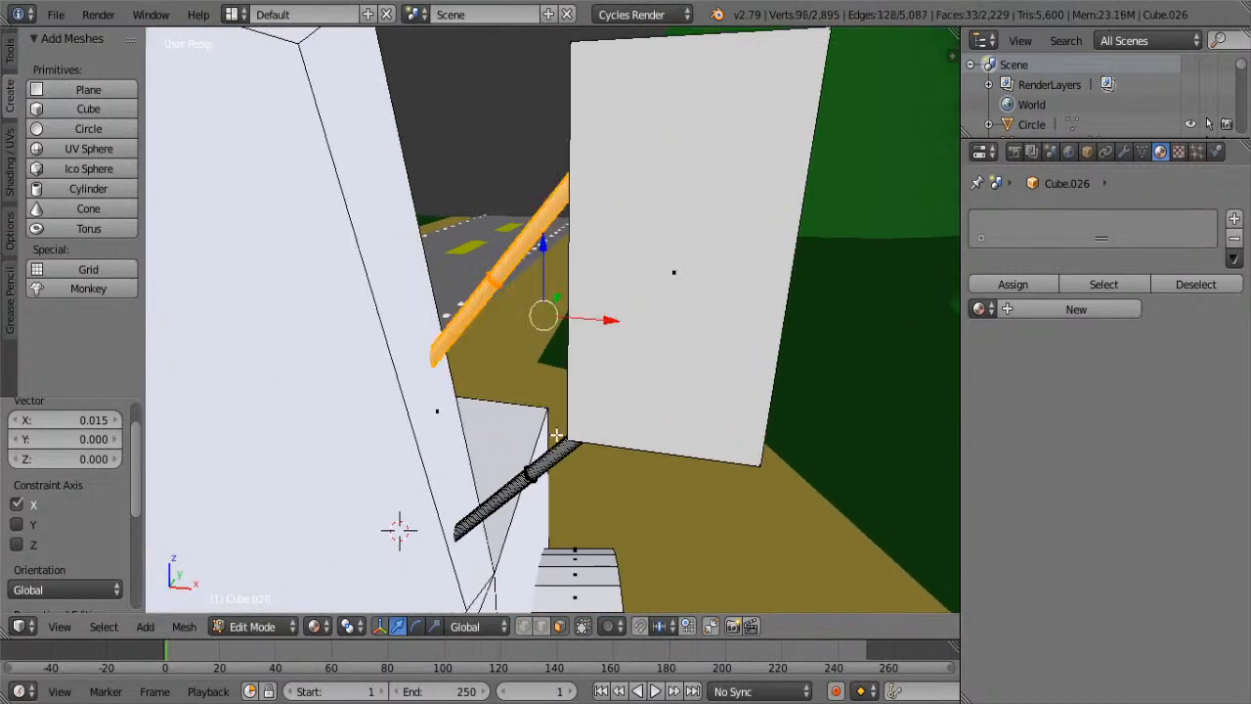
pyautogui.press('l')
pyautogui.rightClick(735, 310)
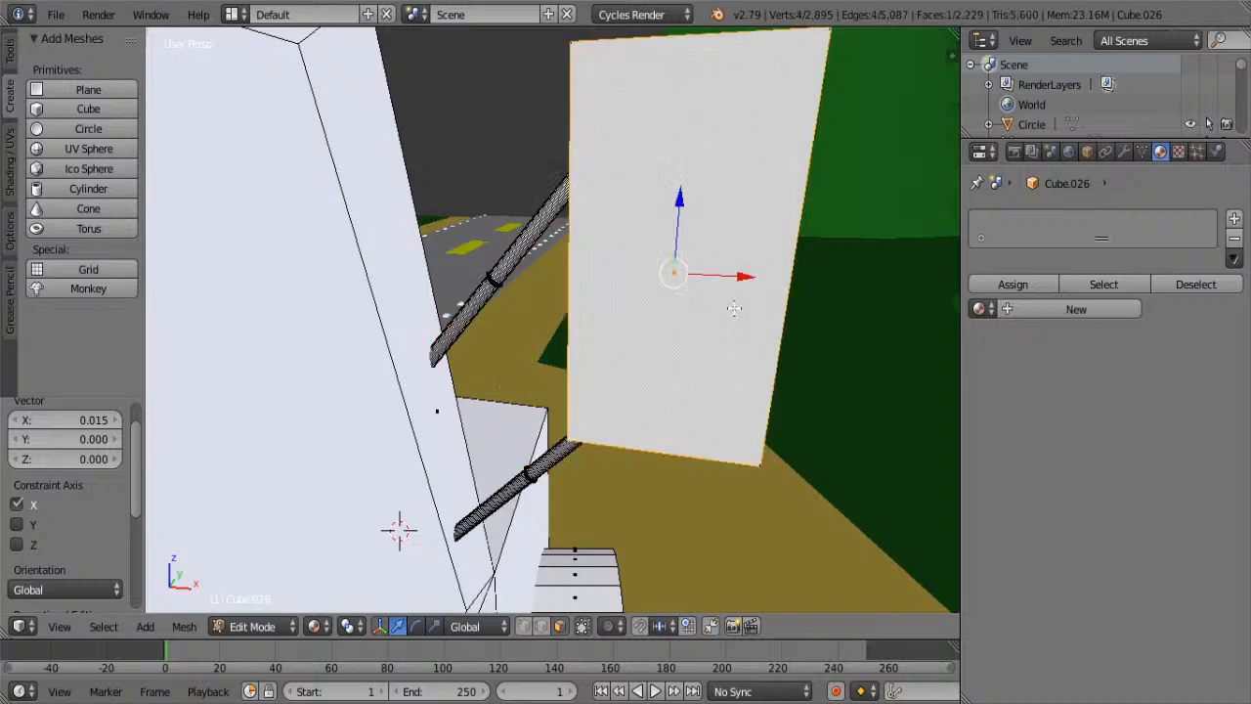
pyautogui.hotkey('ctrl', 'z')
pyautogui.keyDown('shift'); pyautogui.rightClick(678, 294); pyautogui.keyUp('shift')
pyautogui.moveTo(778, 315); pyautogui.dragTo(635, 314, button='middle')
pyautogui.scroll(-2, 552, 331)
pyautogui.press('l')
pyautogui.moveTo(715, 299); pyautogui.dragTo(517, 287, button='middle')
pyautogui.scroll(-3, 513, 286)
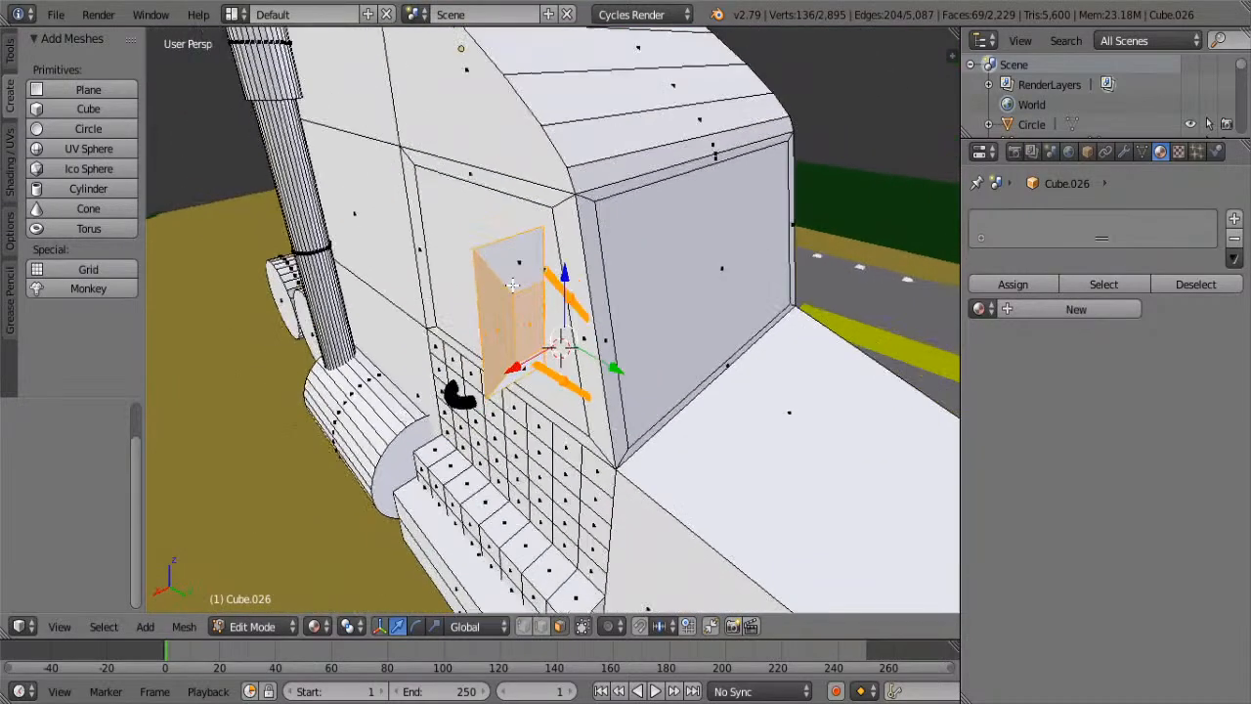
# - Move the upper rod's outer end face 0.012 along X towards the mirror and select the whole rod
pyautogui.moveTo(668, 357); pyautogui.dragTo(538, 310, button='middle')
pyautogui.scroll(4, 527, 199)
pyautogui.rightClick(539, 310)
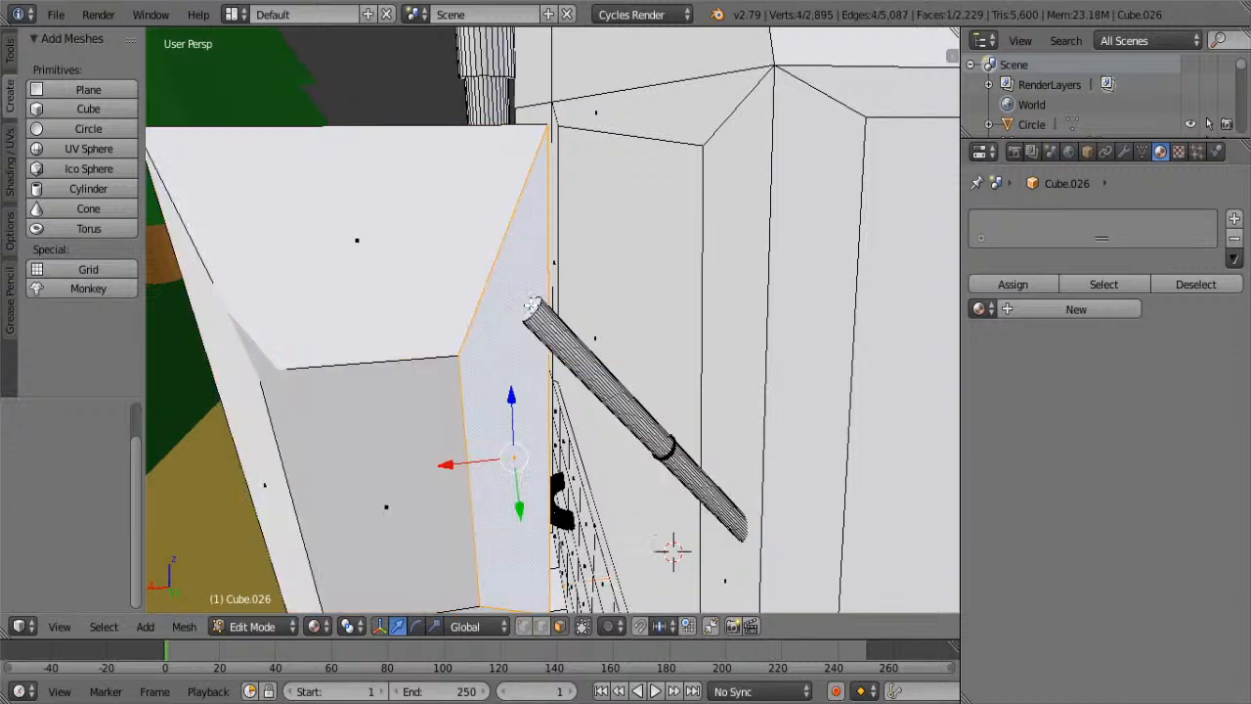
pyautogui.rightClick(538, 308)
pyautogui.moveTo(501, 315); pyautogui.dragTo(455, 311)
pyautogui.press('l')
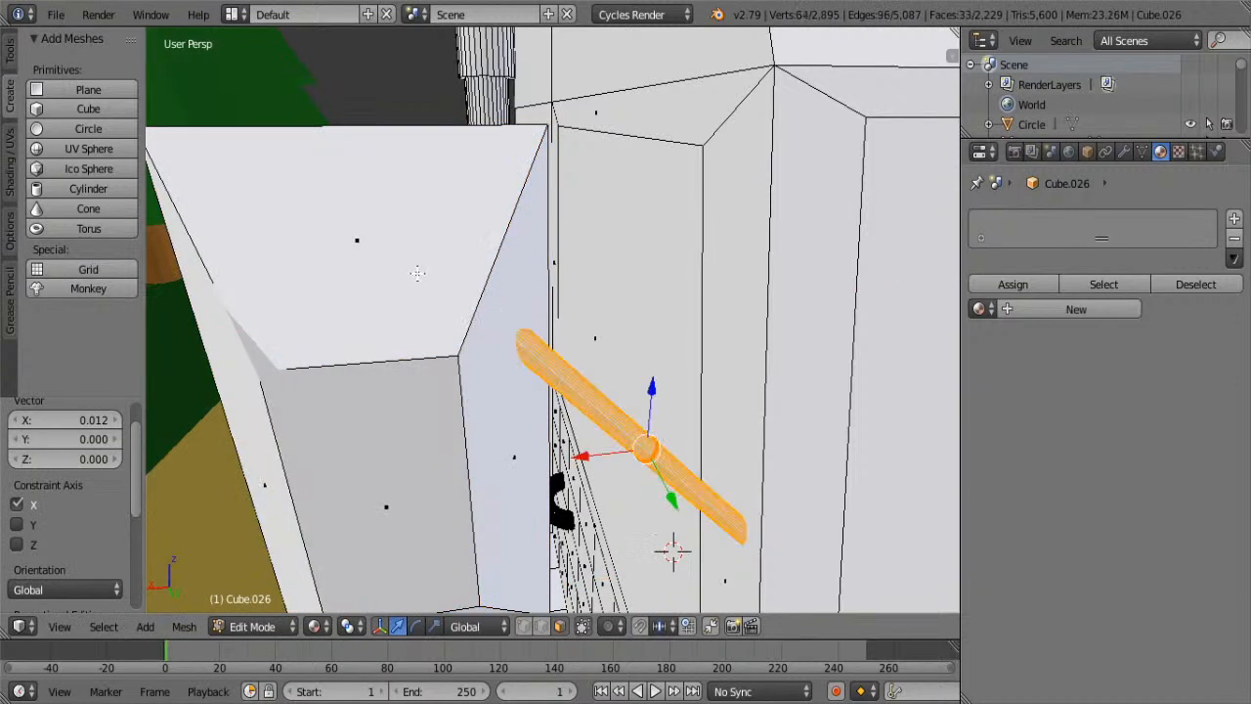
# - Duplicate the mirror plate with both its rods and move the copy -0.940 along X to the cab's opposite side
pyautogui.scroll(-3, 422, 281)
pyautogui.press('l')
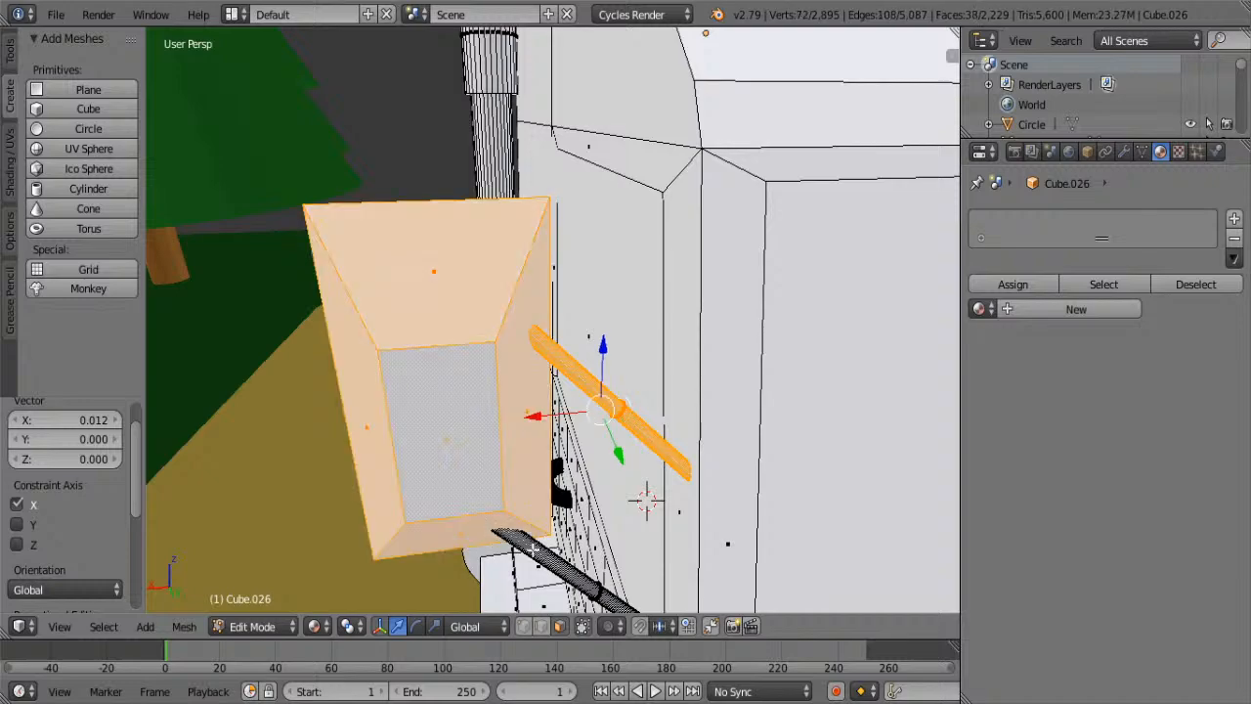
pyautogui.press('l')
pyautogui.moveTo(437, 540); pyautogui.dragTo(769, 411, button='middle')
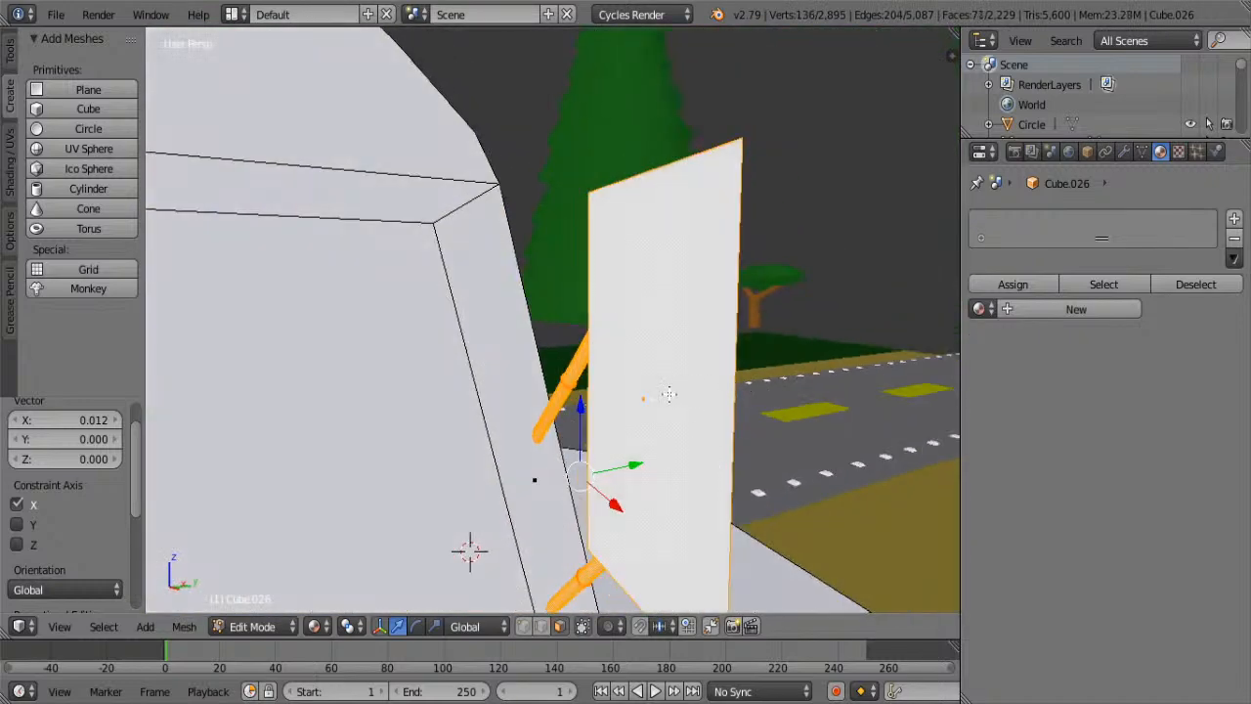
pyautogui.scroll(-3, 713, 386)
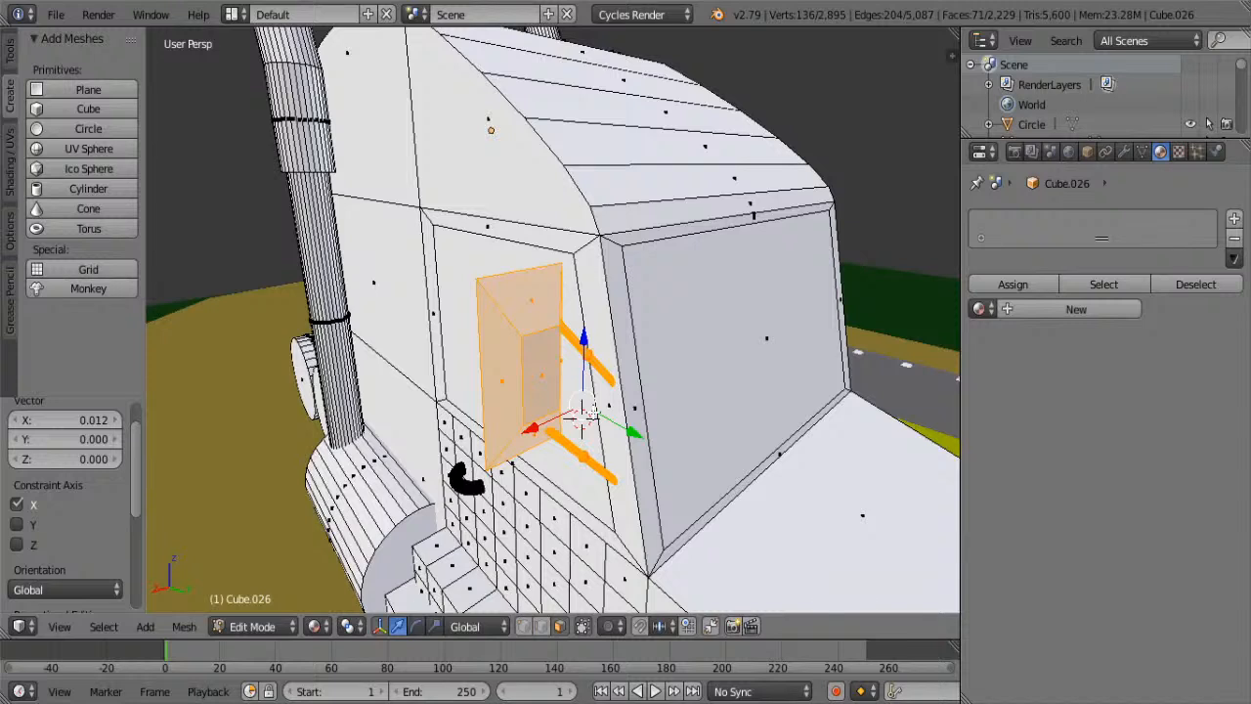
pyautogui.hotkey('shift', 'd')
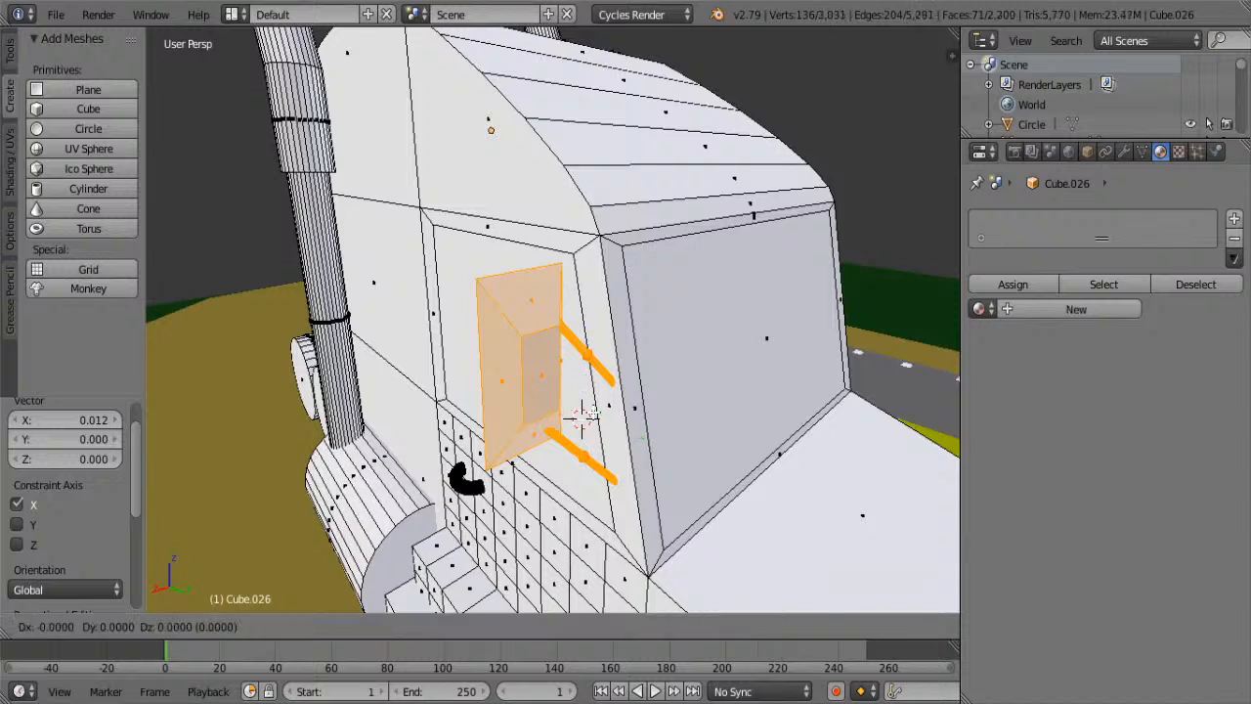
pyautogui.click(593, 410)
pyautogui.moveTo(532, 430); pyautogui.dragTo(835, 329)
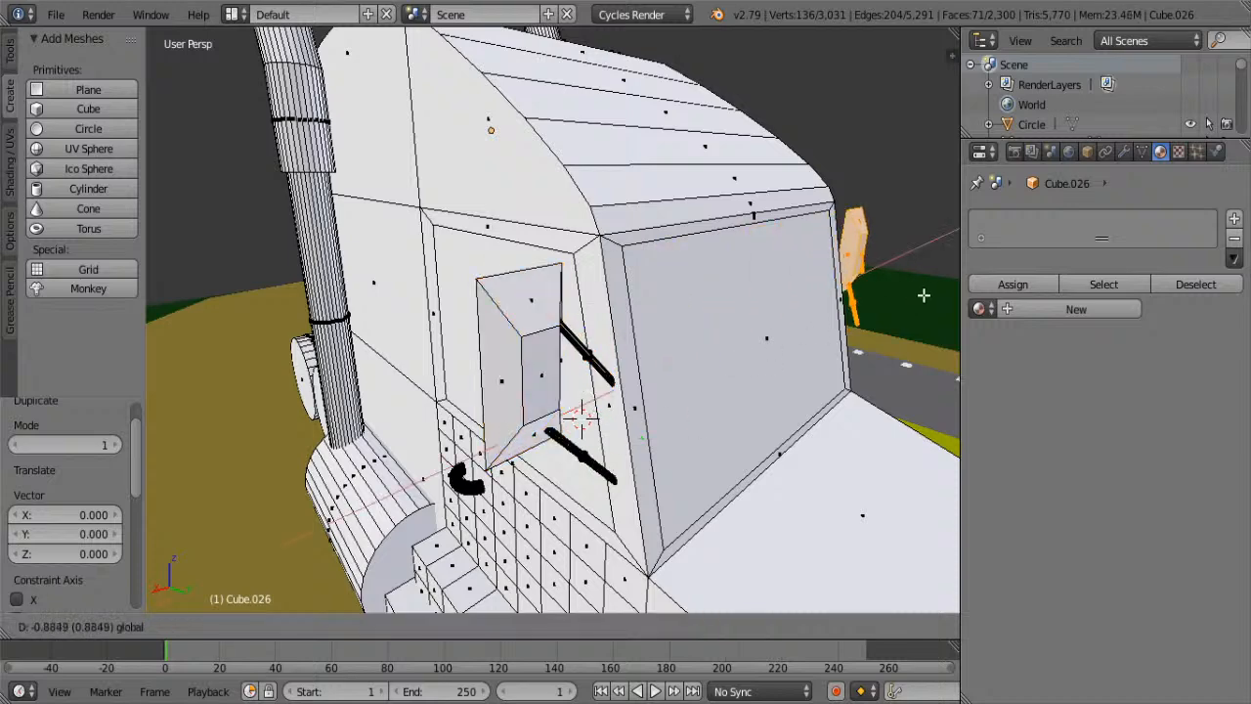
pyautogui.click(880, 293)
# - Select only the two rods of the copied mirror and rotate them 180° about the Z axis
pyautogui.moveTo(880, 293); pyautogui.dragTo(865, 315, button='middle')
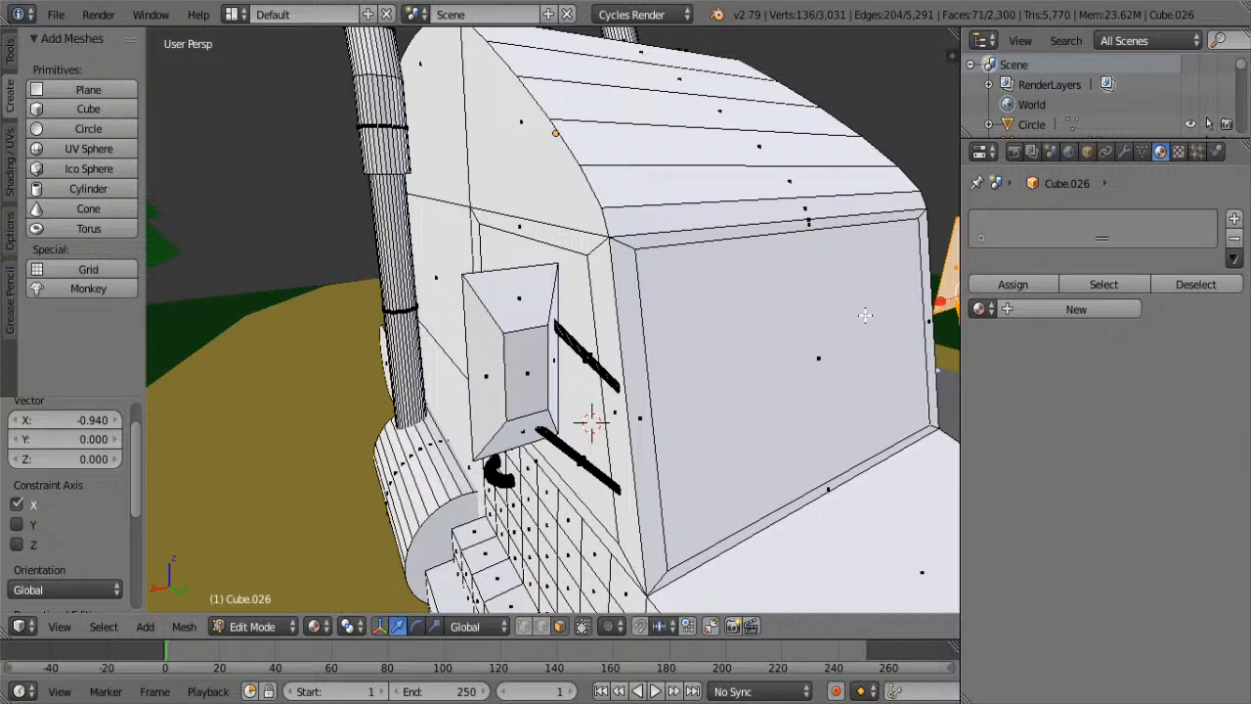
pyautogui.moveTo(865, 315); pyautogui.dragTo(321, 339, button='middle')
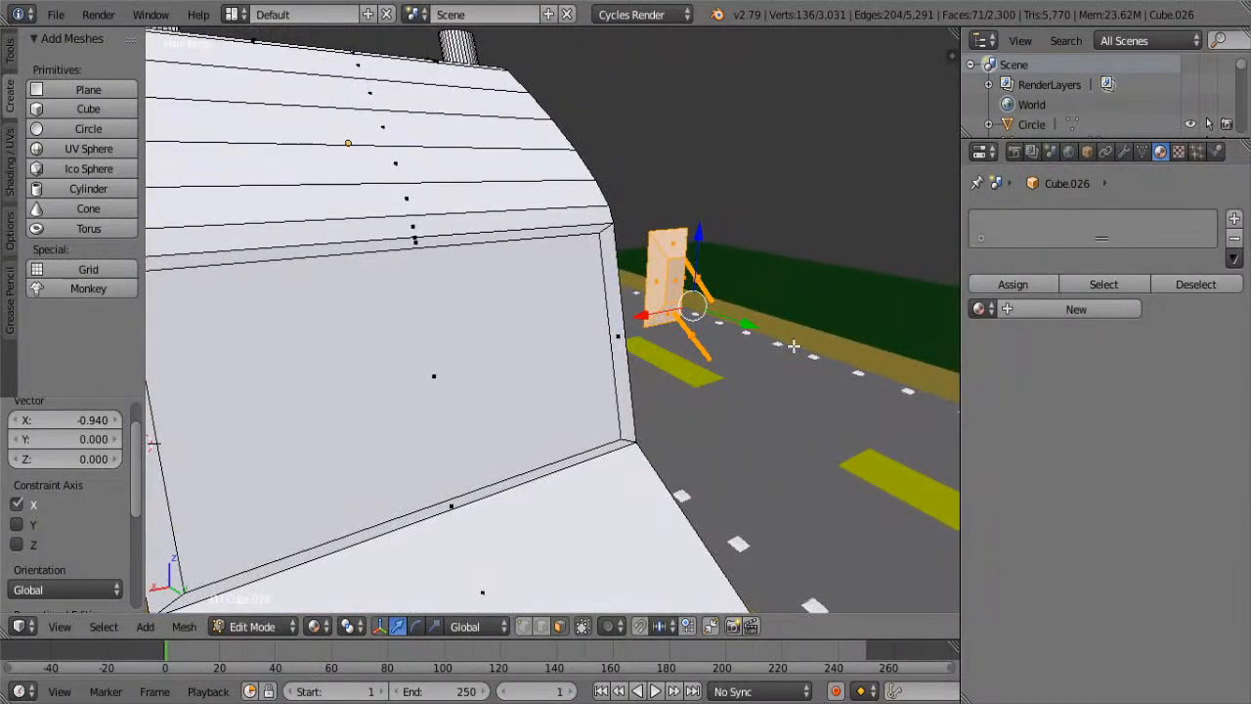
pyautogui.moveTo(793, 345); pyautogui.dragTo(631, 311, button='middle')
pyautogui.scroll(2, 630, 313)
pyautogui.scroll(-4, 629, 313)
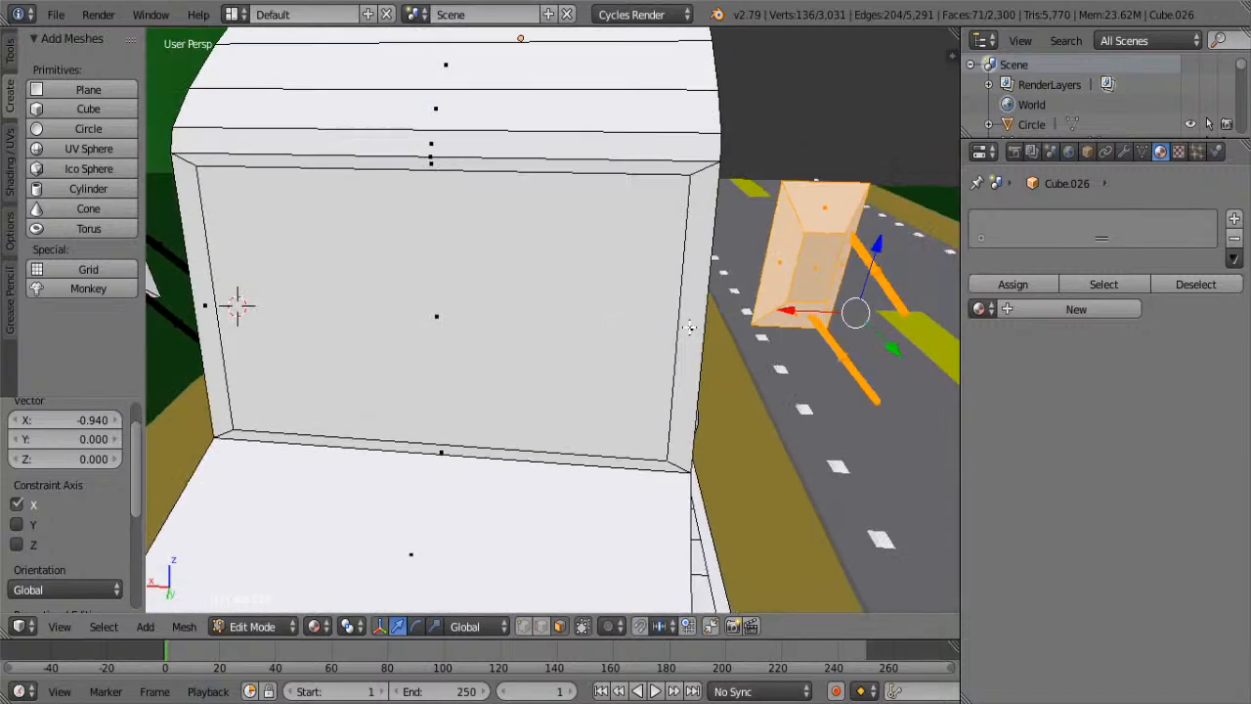
pyautogui.keyDown('shift'); pyautogui.moveTo(927, 352); pyautogui.dragTo(648, 349, button='middle'); pyautogui.keyUp('shift')
pyautogui.scroll(5, 648, 350)
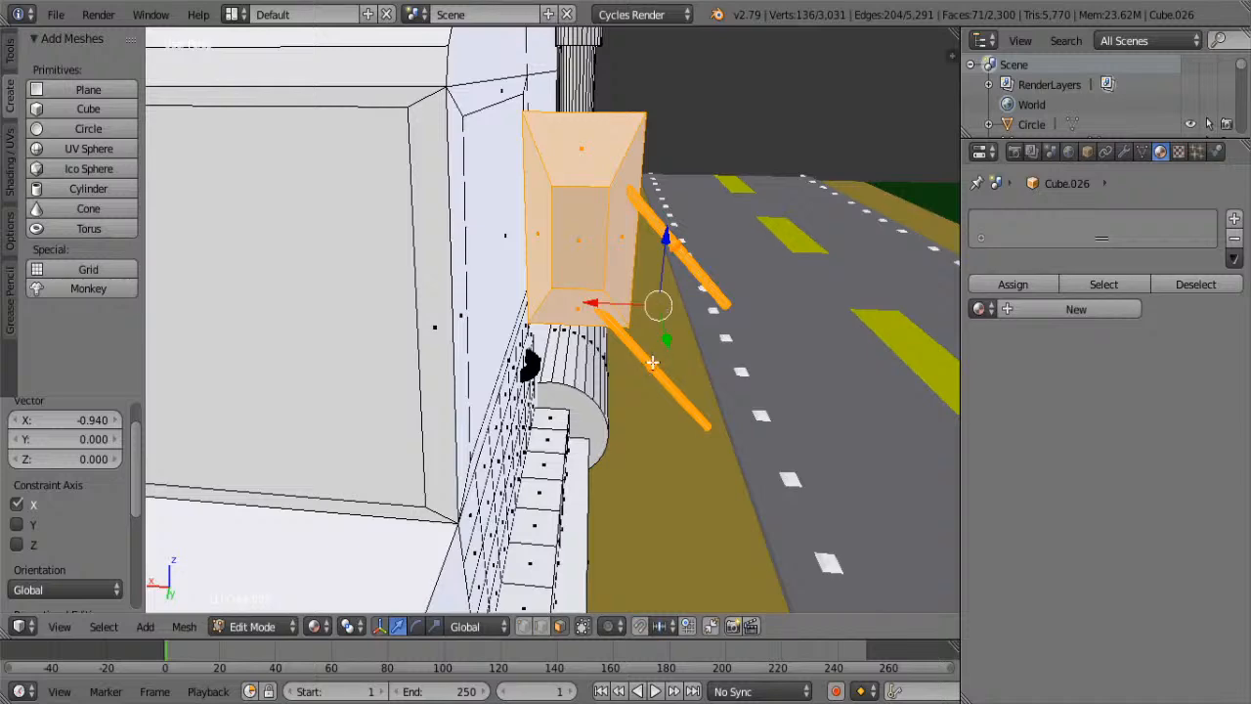
pyautogui.scroll(2, 644, 349)
pyautogui.press('a')
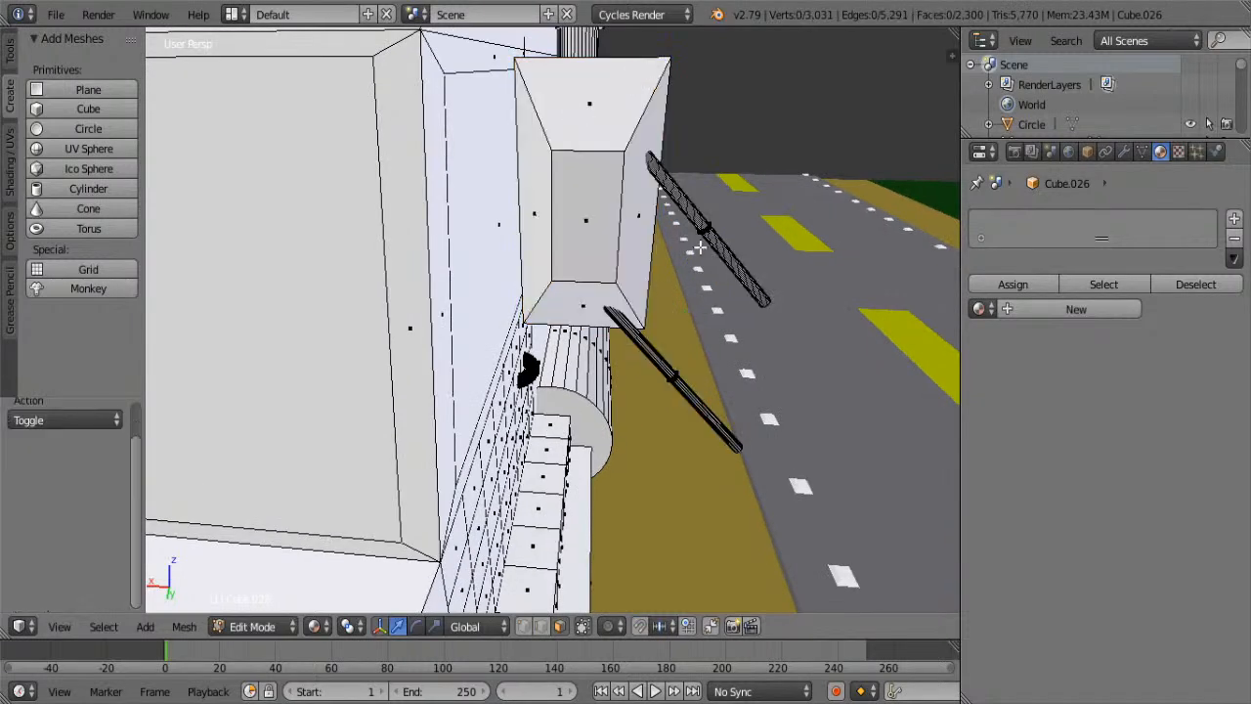
pyautogui.press('l')
pyautogui.press('l')
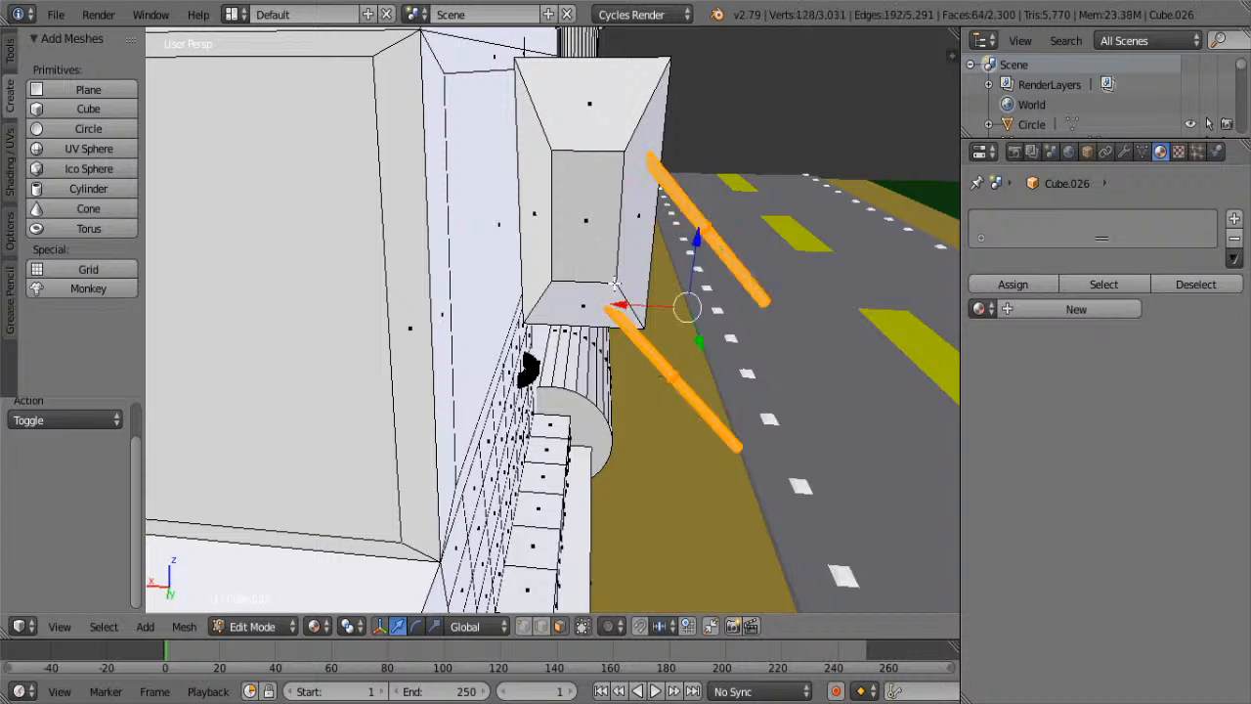
pyautogui.press('r')
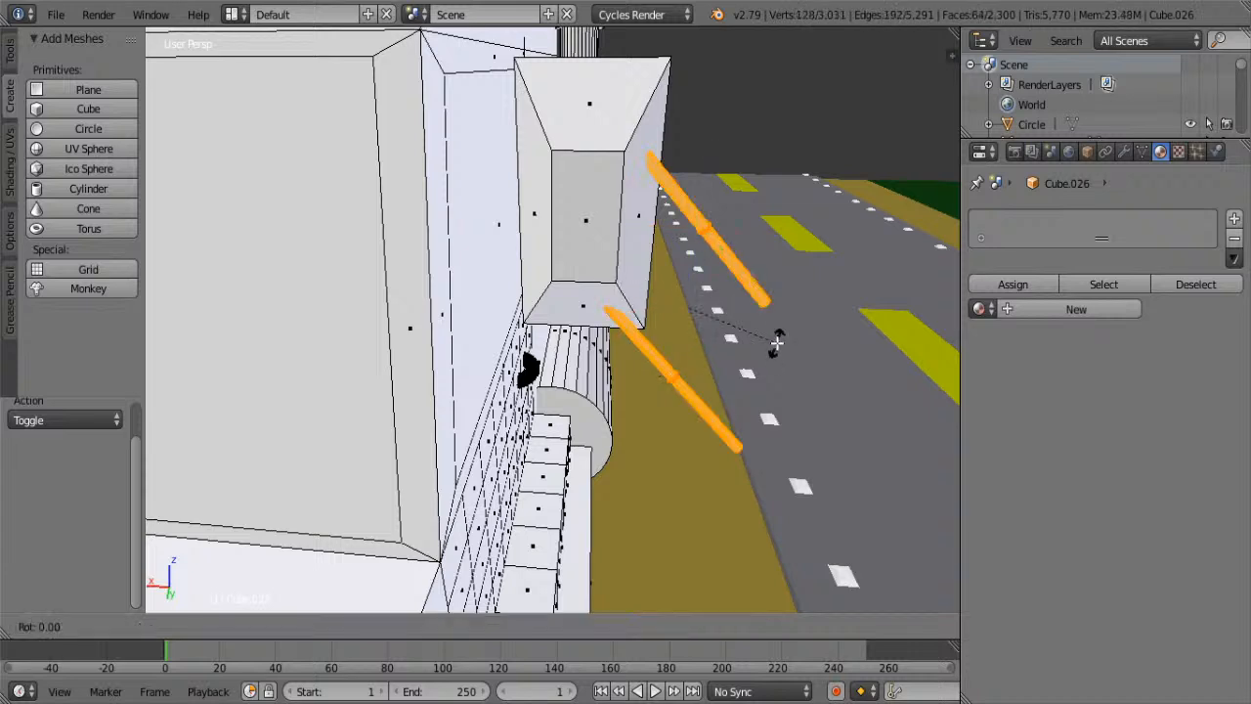
pyautogui.write('z')
pyautogui.write('180')
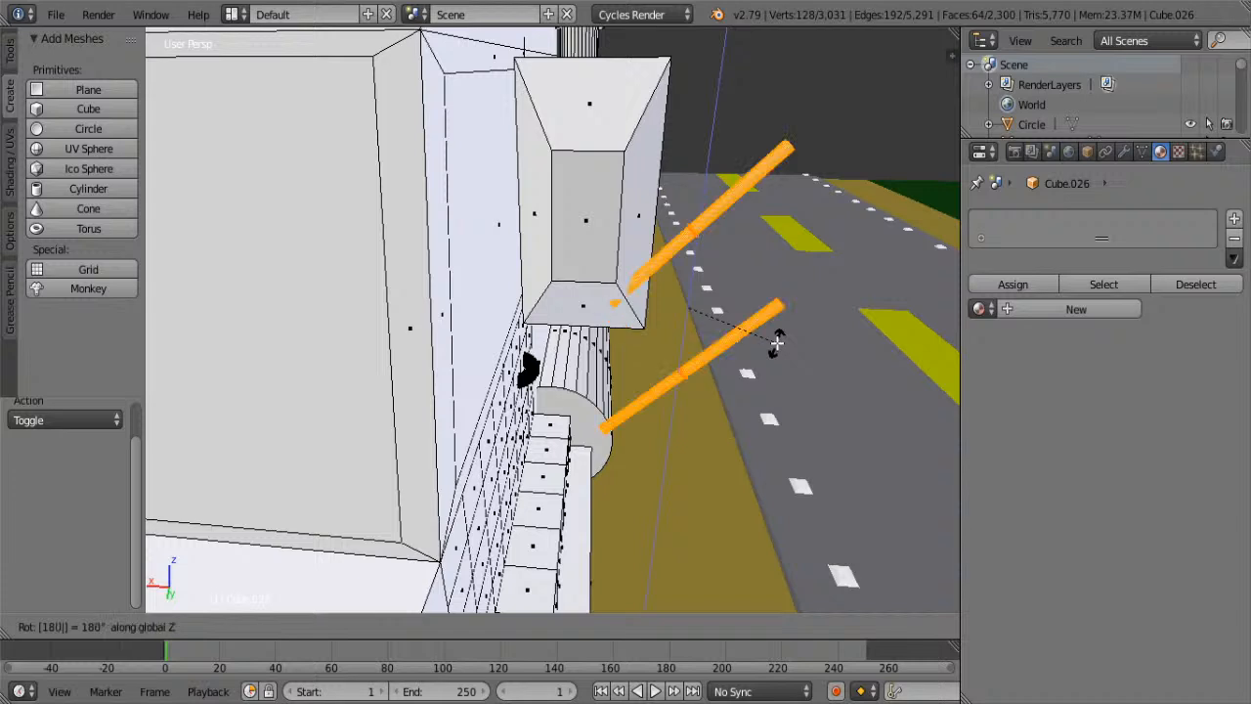
pyautogui.press('Return')
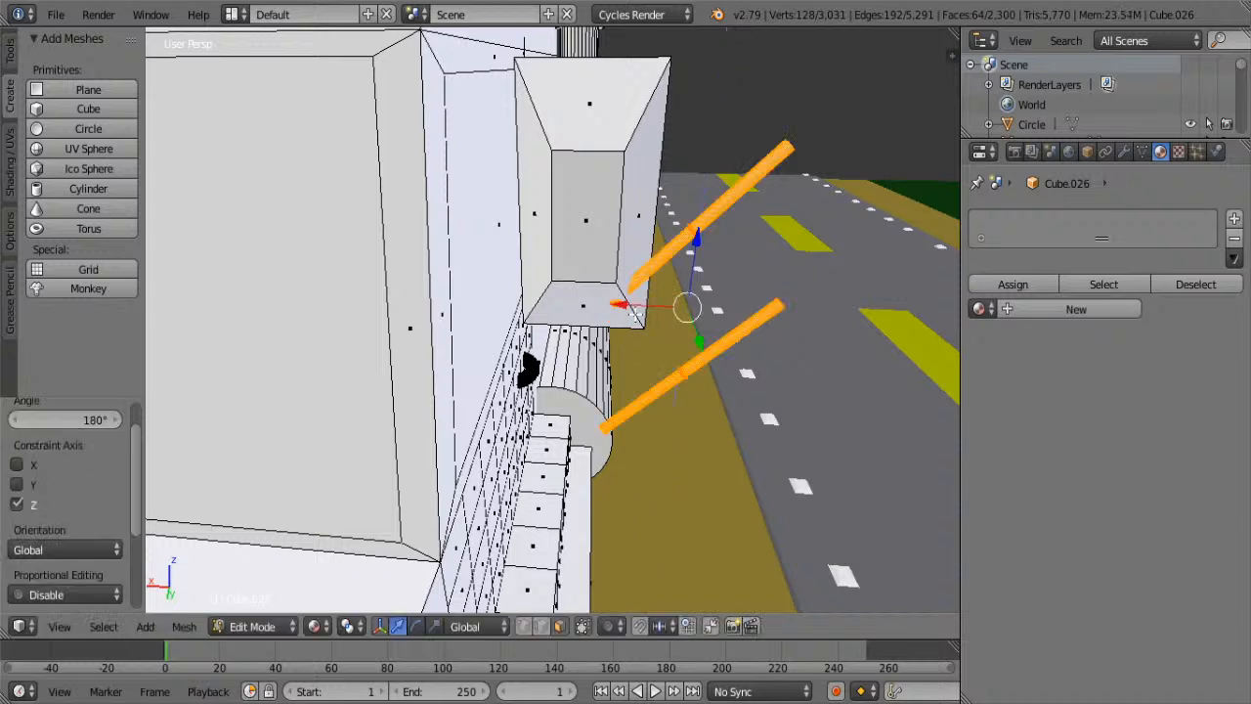
# - Move the two rotated rods 0.137 along X towards the cab and 0.003 along Y
pyautogui.press('g')
pyautogui.press('x')
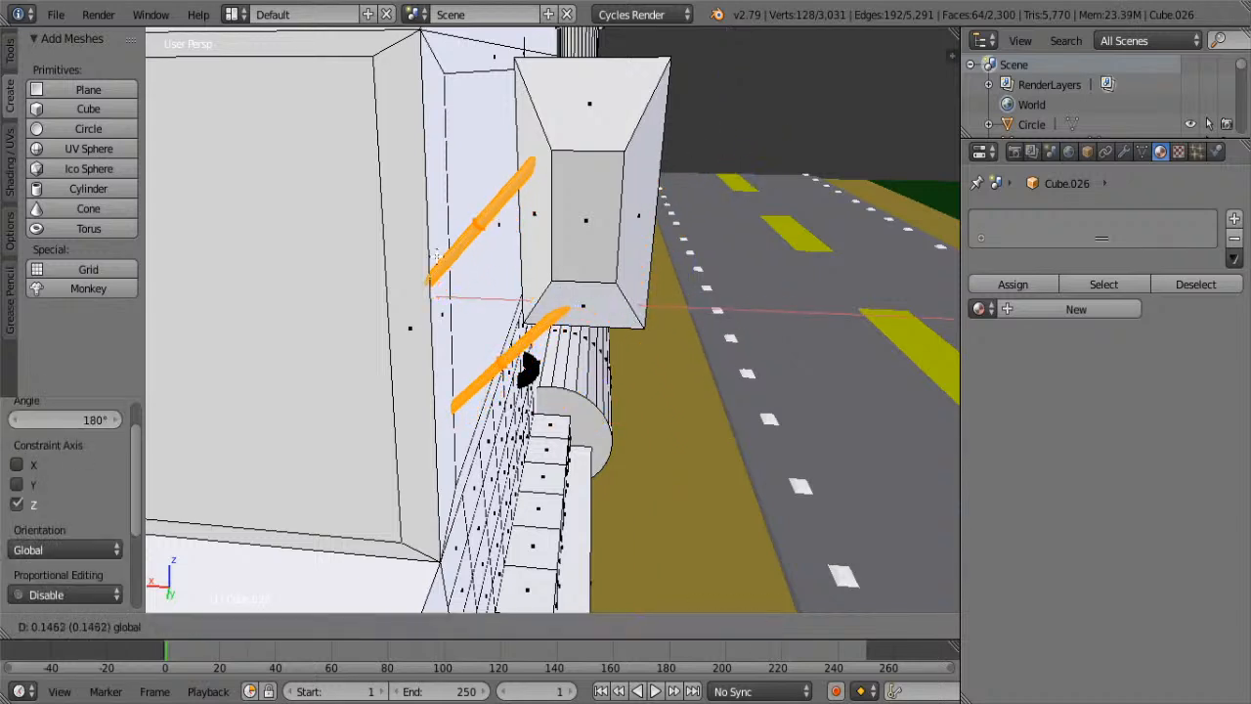
pyautogui.click(448, 260)
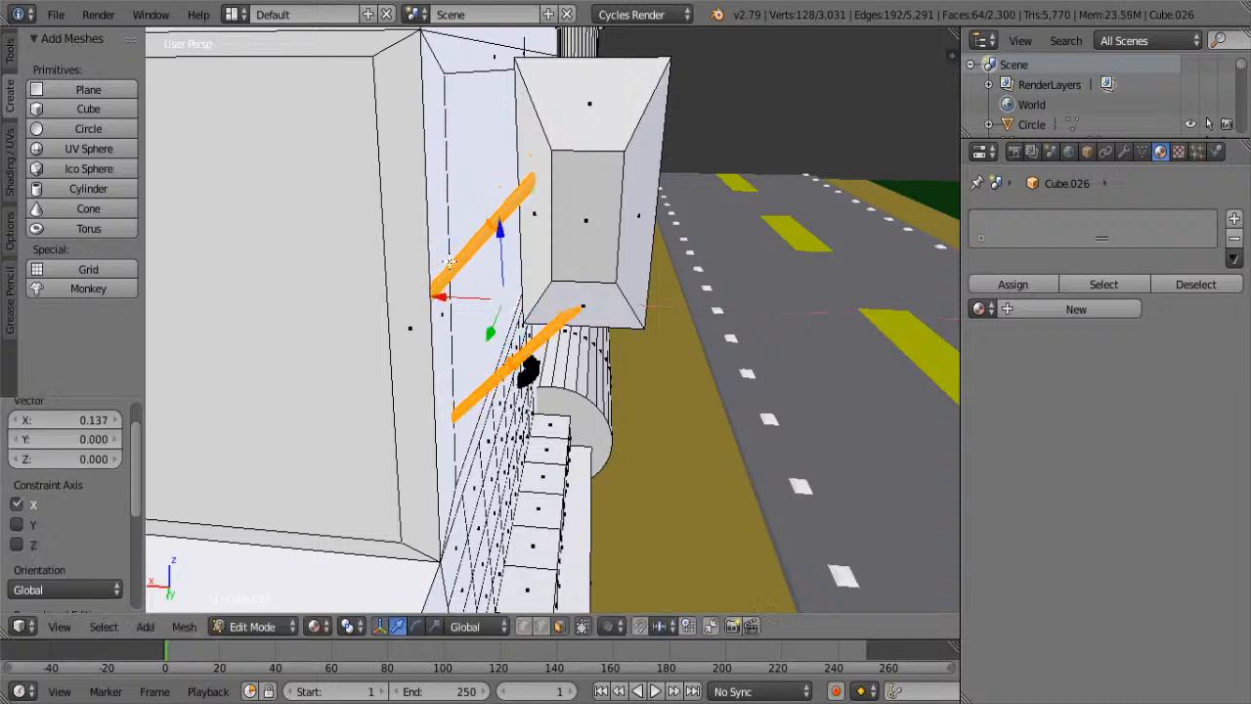
pyautogui.press('g')
pyautogui.press('y')
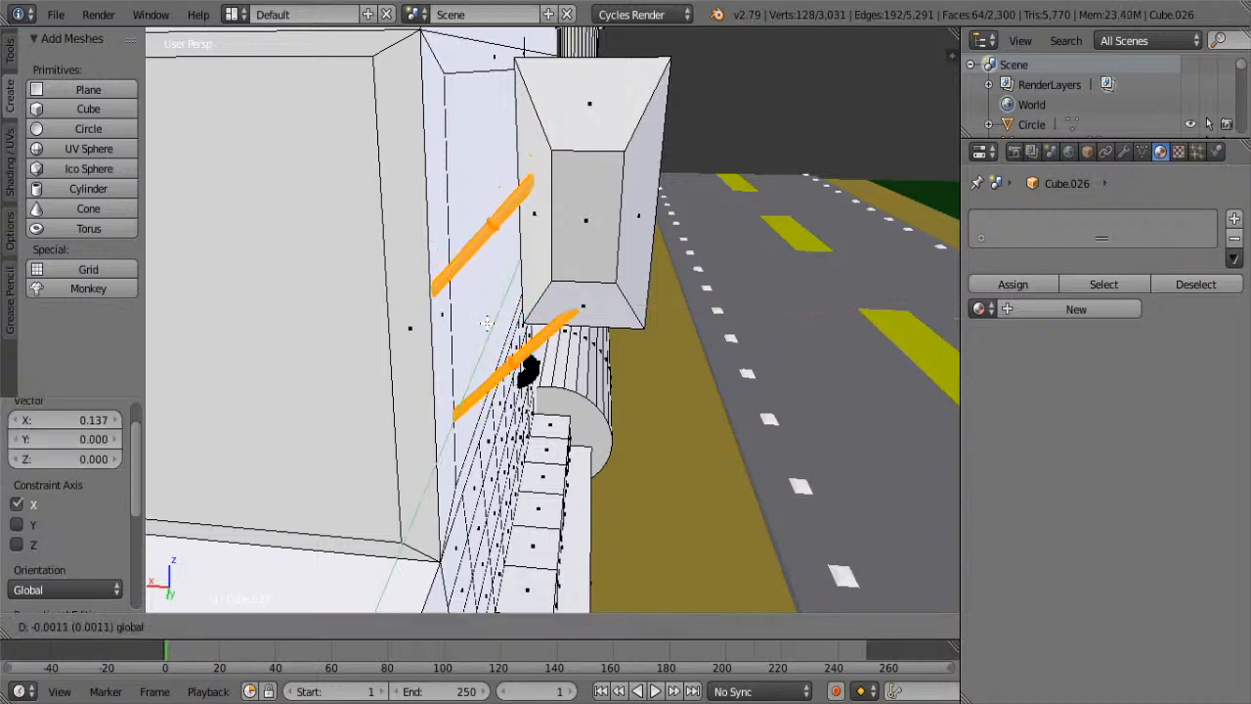
pyautogui.click(485, 324)
# - Shift both copied rods a further 0.020 along Y
pyautogui.moveTo(635, 363); pyautogui.dragTo(423, 326, button='middle')
pyautogui.scroll(-4, 653, 427)
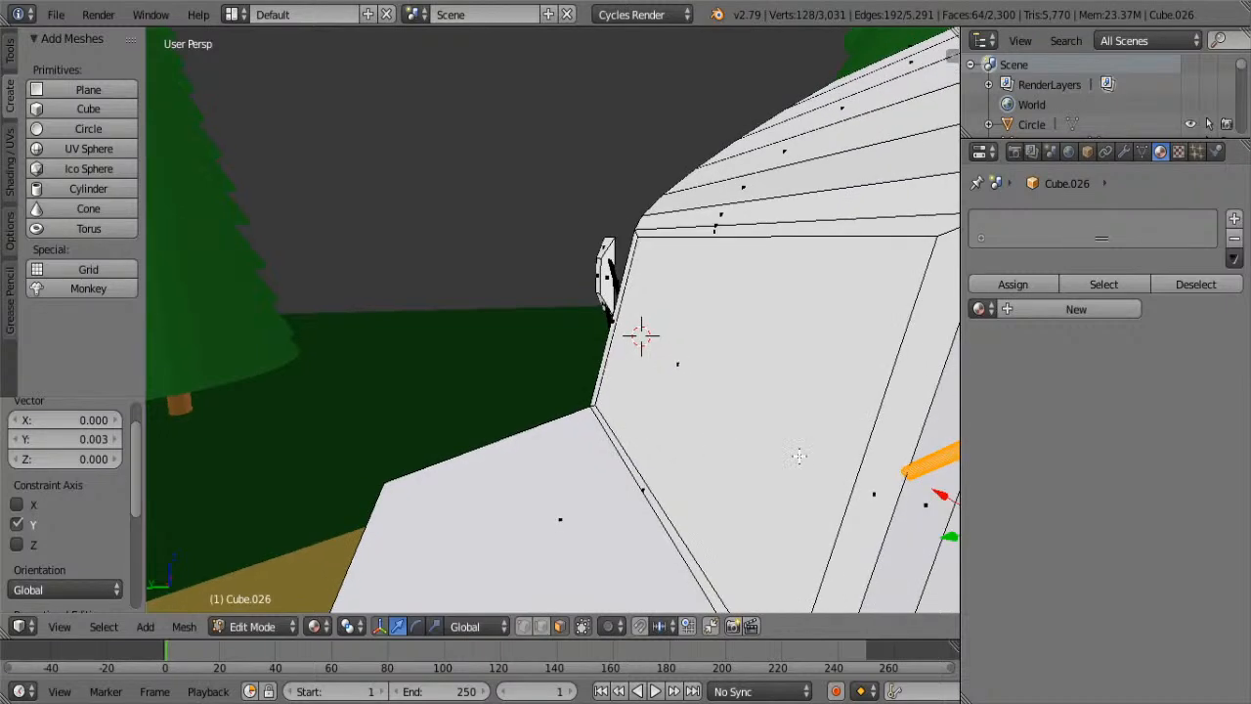
pyautogui.keyDown('shift'); pyautogui.moveTo(801, 456); pyautogui.dragTo(33, 171, button='middle'); pyautogui.keyUp('shift')
pyautogui.press('g')
pyautogui.press('y')
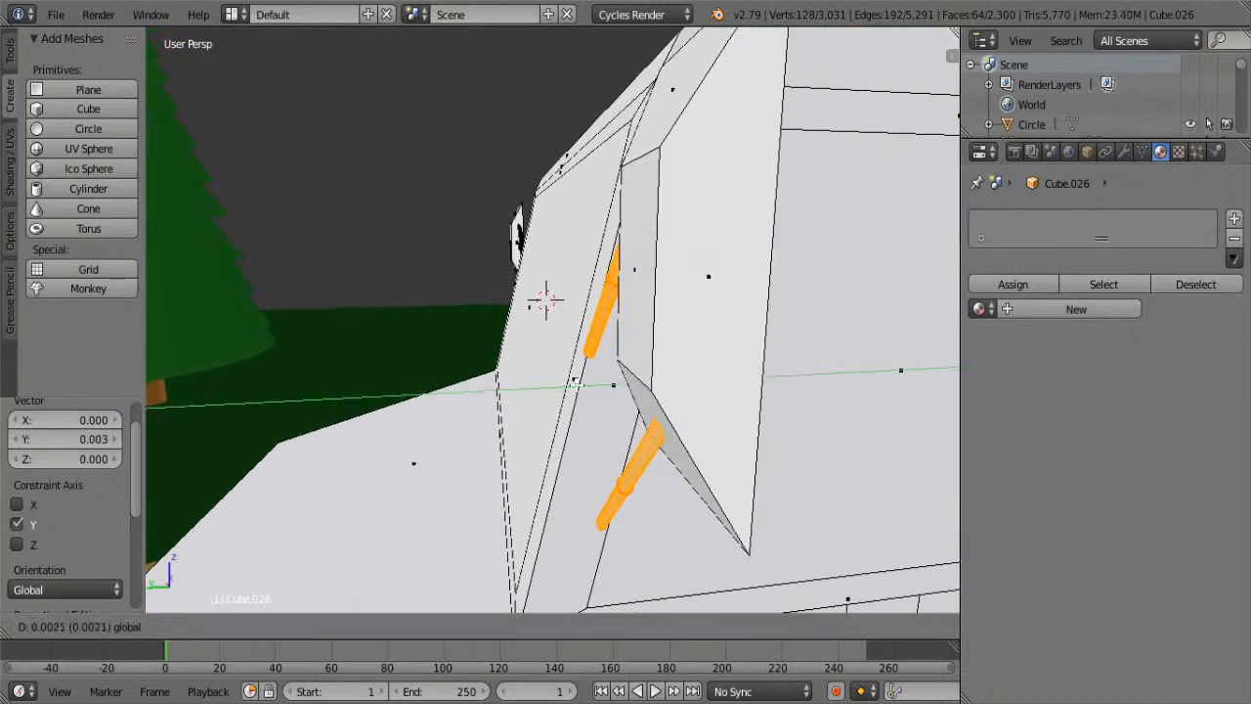
pyautogui.click(558, 358)
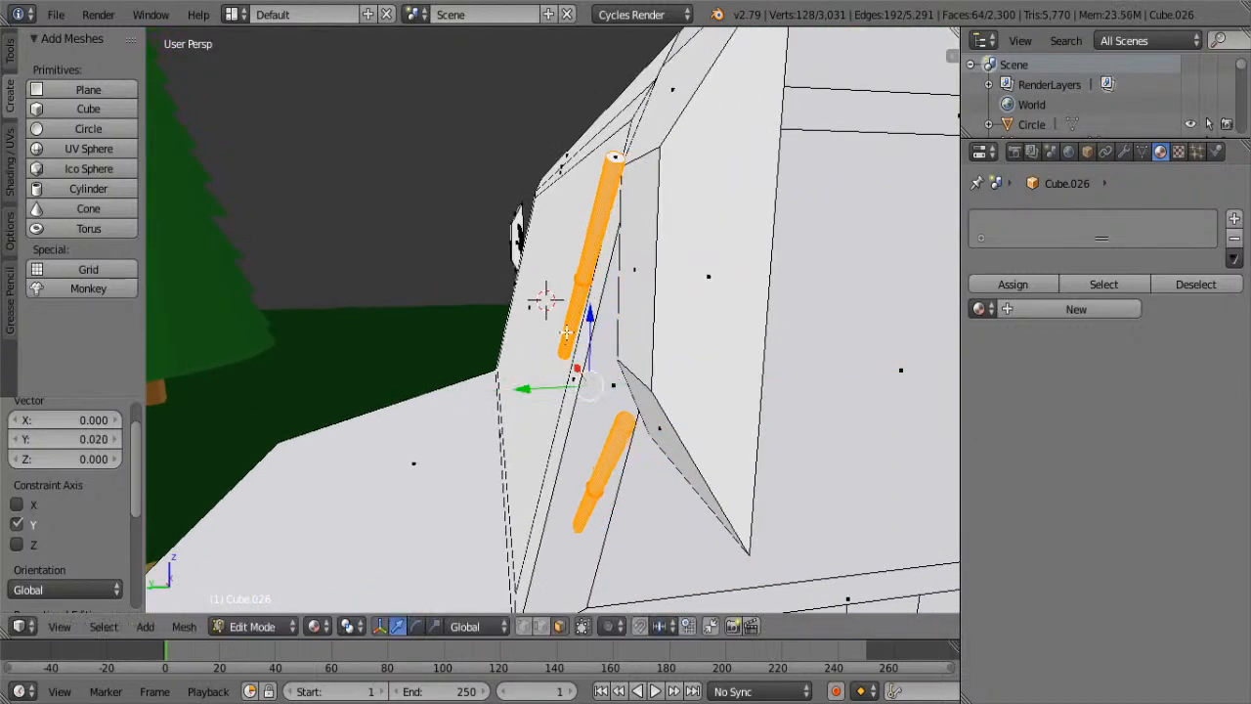
# - Select only the upper rod of the copied mirror and move it -0.034 along Y
pyautogui.rightClick(571, 328)
pyautogui.press('a')
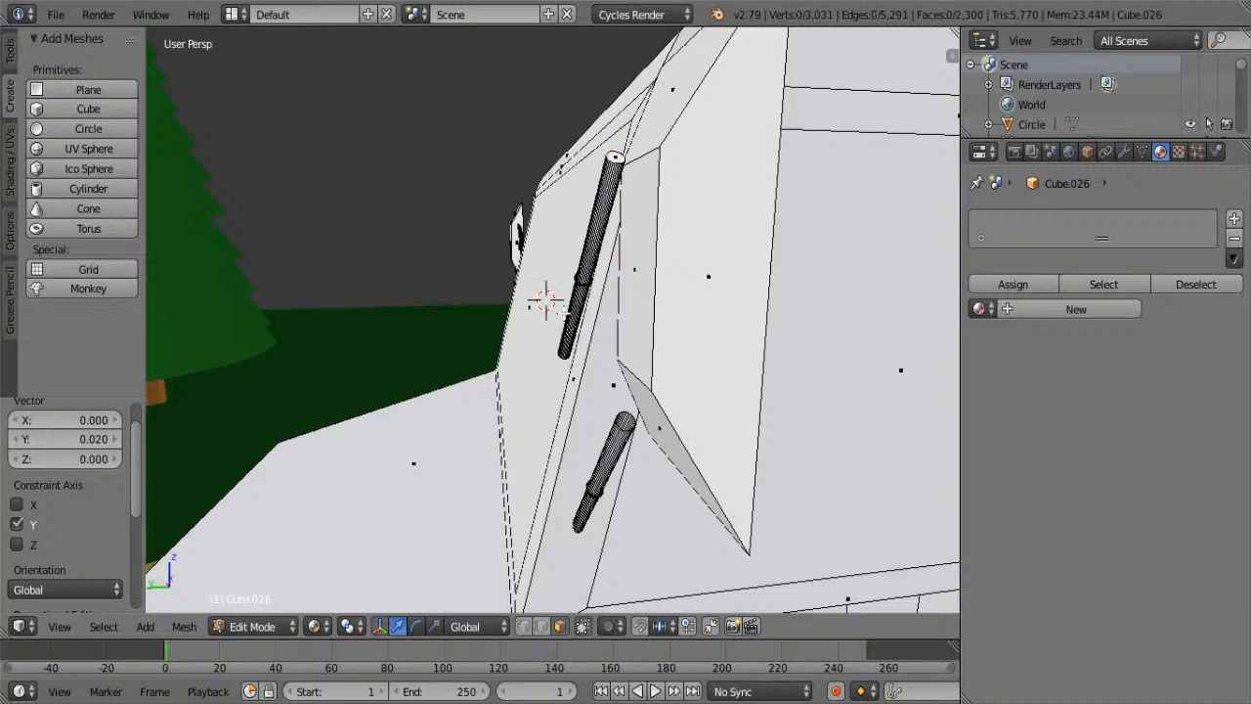
pyautogui.press('l')
pyautogui.press('g')
pyautogui.press('y')
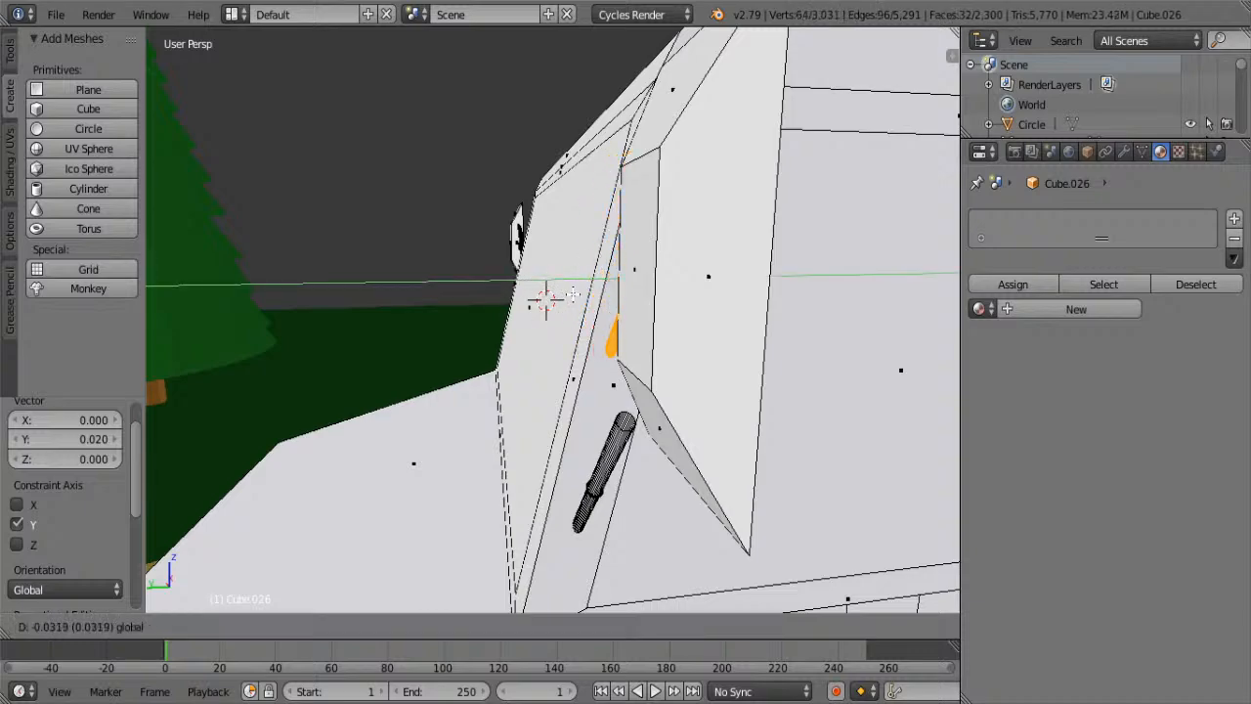
pyautogui.click(574, 294)
# - Select only the lower rod of the copied mirror and move it -0.015 along Y
pyautogui.moveTo(577, 295); pyautogui.dragTo(477, 332, button='middle')
pyautogui.scroll(-2, 703, 355)
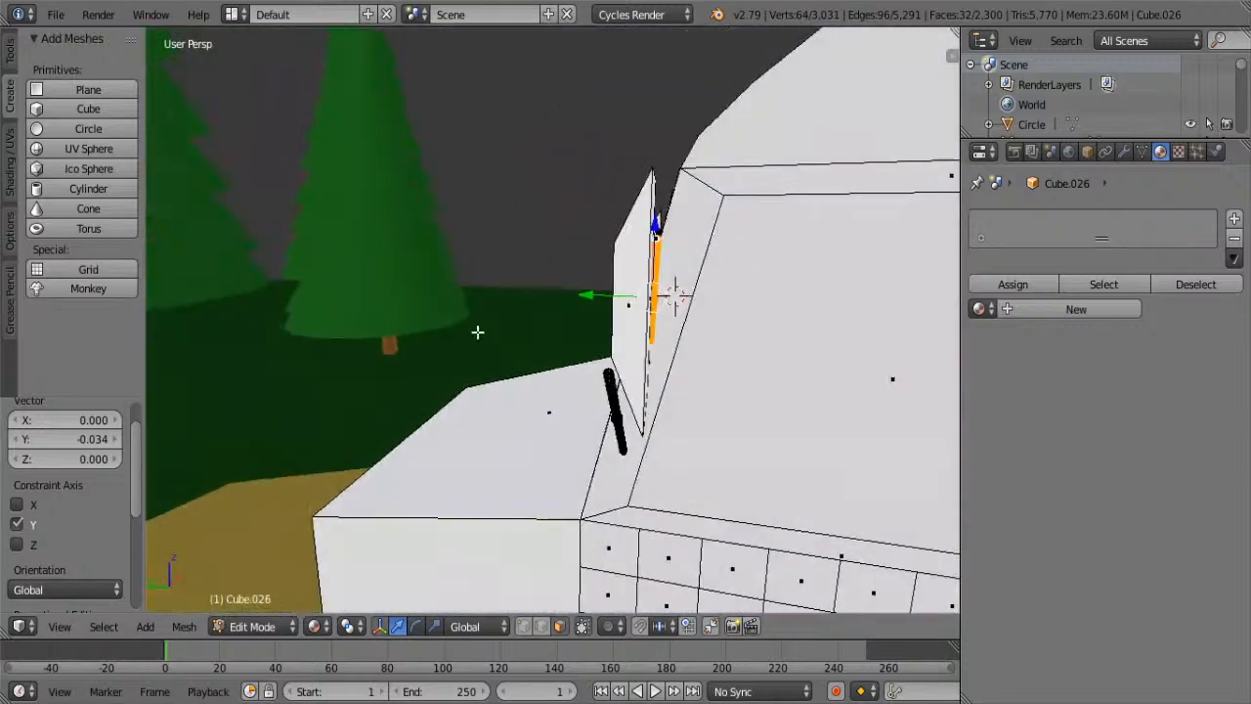
pyautogui.scroll(1, 644, 380)
pyautogui.rightClick(692, 499)
pyautogui.press('a')
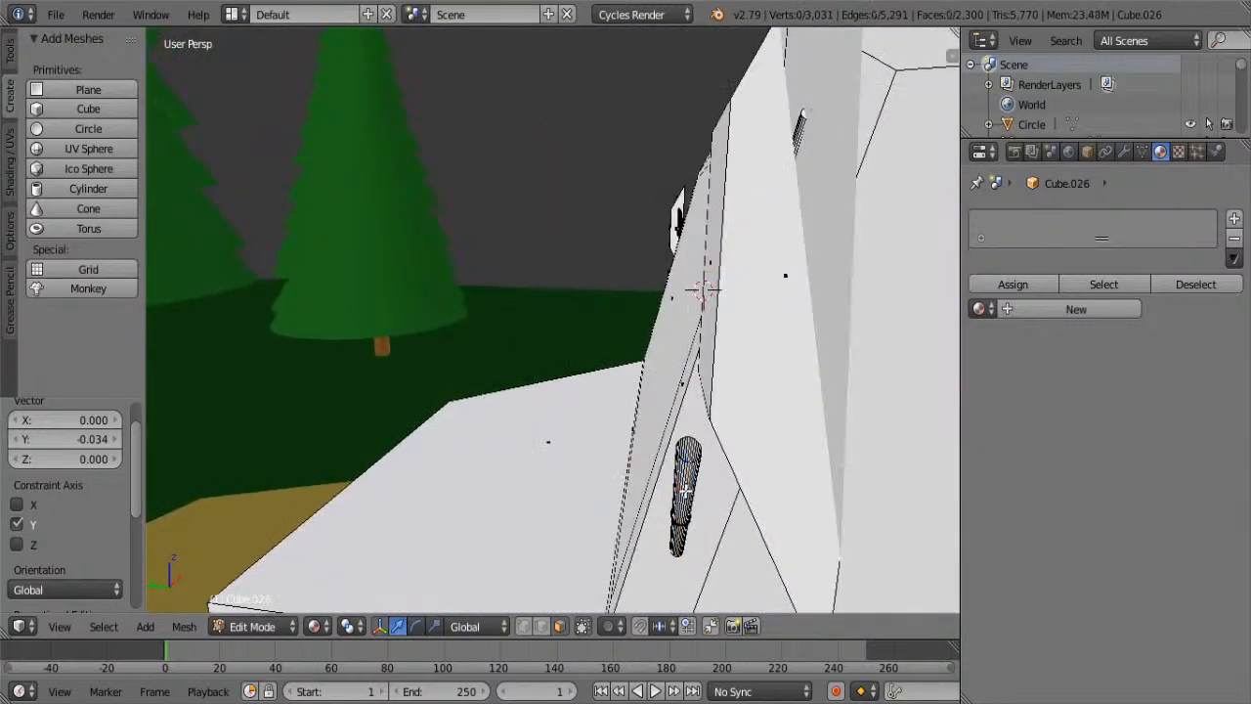
pyautogui.press('l')
pyautogui.moveTo(641, 506); pyautogui.dragTo(677, 501)
# - Select the ring of side faces around the copied mirror plate and move it 0.005 along Y
pyautogui.moveTo(677, 501); pyautogui.dragTo(783, 518, button='middle')
pyautogui.rightClick(660, 418)
pyautogui.keyDown('alt'); pyautogui.rightClick(636, 407); pyautogui.keyUp('alt')
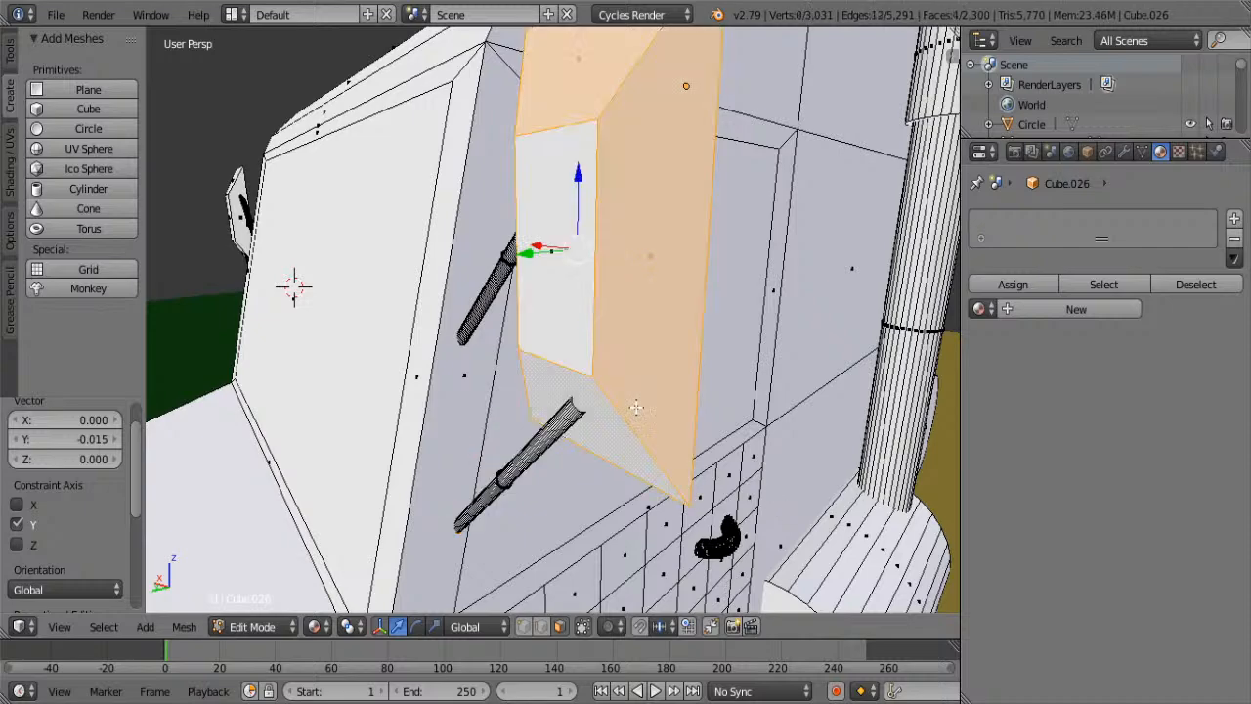
pyautogui.moveTo(527, 259); pyautogui.dragTo(517, 260)
# - Leave mesh editing and examine the truck with its two mirrors from several angles within the roadside scene
pyautogui.scroll(-8, 370, 349)
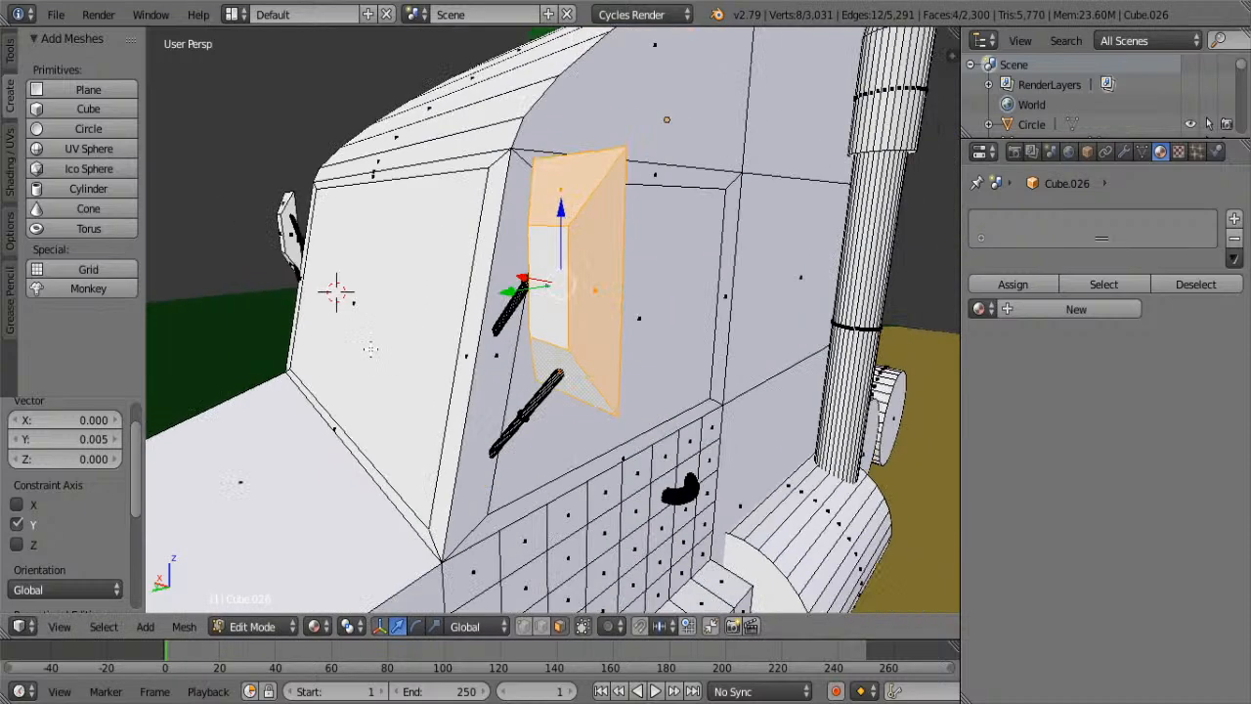
pyautogui.moveTo(370, 349); pyautogui.dragTo(566, 385, button='middle')
pyautogui.scroll(-6, 566, 384)
pyautogui.moveTo(459, 403); pyautogui.dragTo(758, 354, button='middle')
pyautogui.press('Tab')
pyautogui.moveTo(602, 372); pyautogui.dragTo(671, 391, button='middle')
pyautogui.scroll(-3, 670, 391)
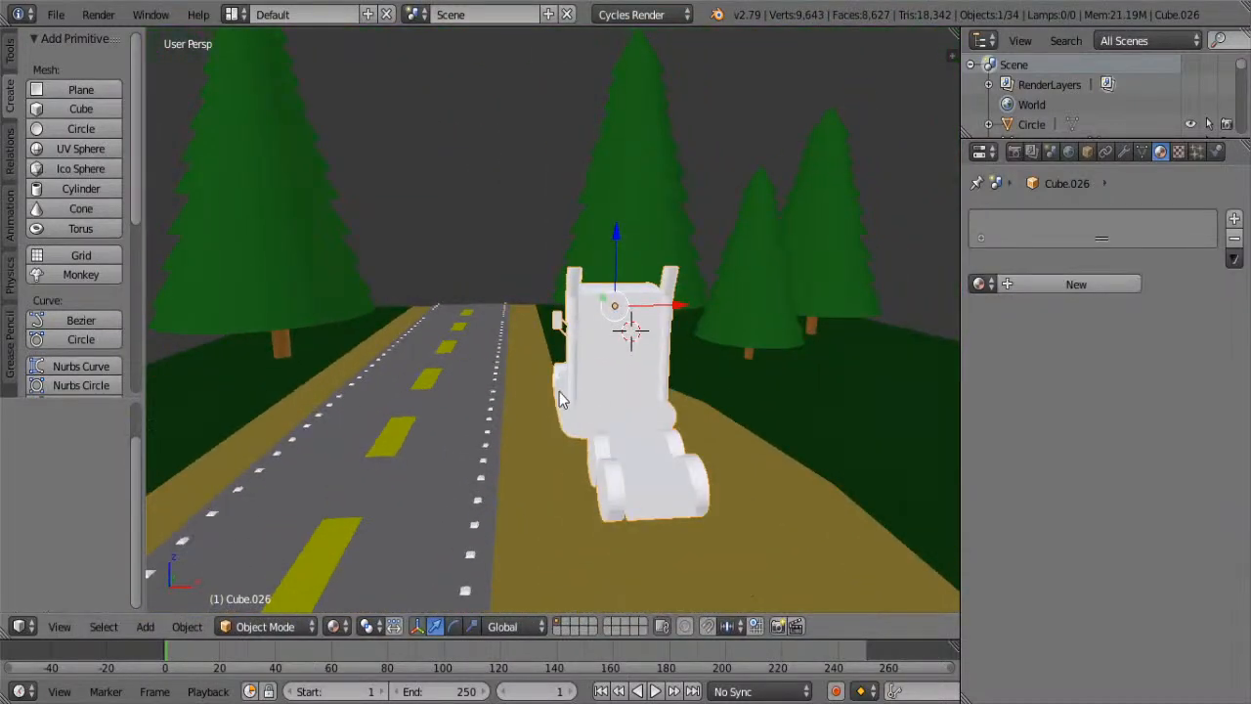
pyautogui.moveTo(559, 391)
pyautogui.mouseDown(button='middle')
pyautogui.moveTo(790, 376)
pyautogui.moveTo(553, 328)
pyautogui.moveTo(566, 377)
pyautogui.mouseUp(button='middle')
pyautogui.scroll(-8, 566, 377)
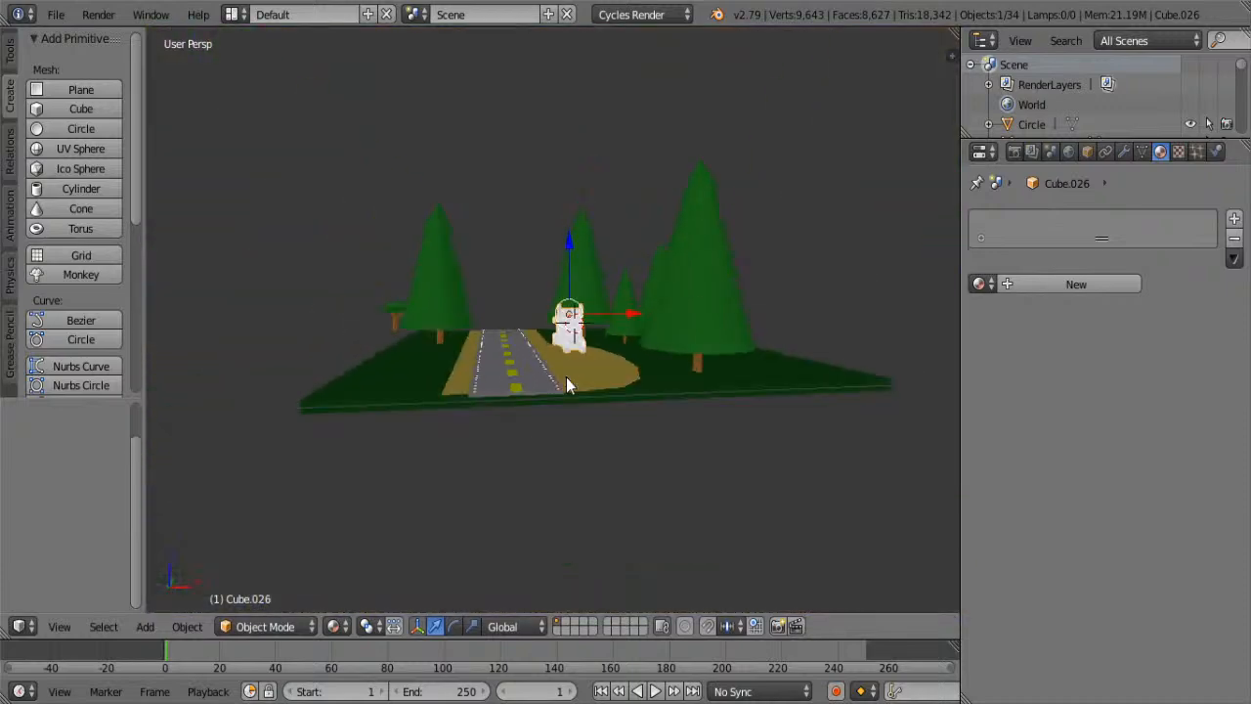
pyautogui.scroll(-2, 565, 378)
pyautogui.scroll(12, 565, 377)
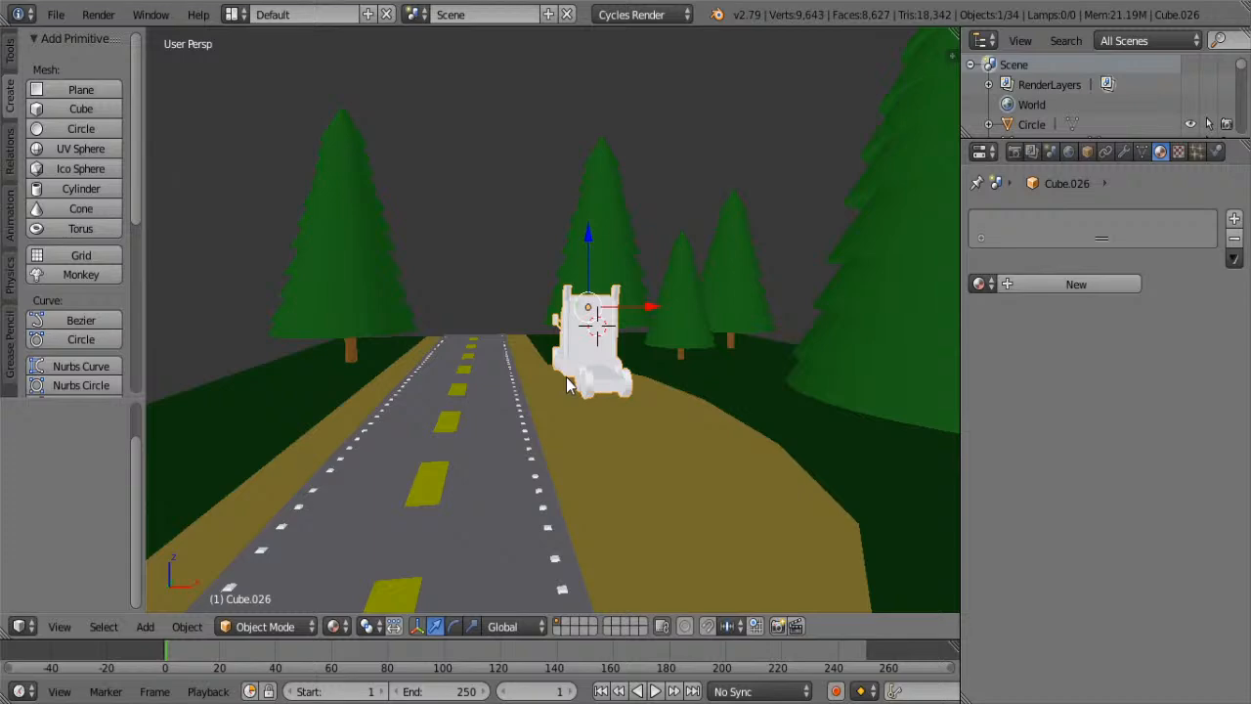
# - Reopen the truck mesh and move the copied upper rod's outer end face 0.019 along Y into the mirror plate
pyautogui.press('KP_Decimal')
pyautogui.press('Tab')
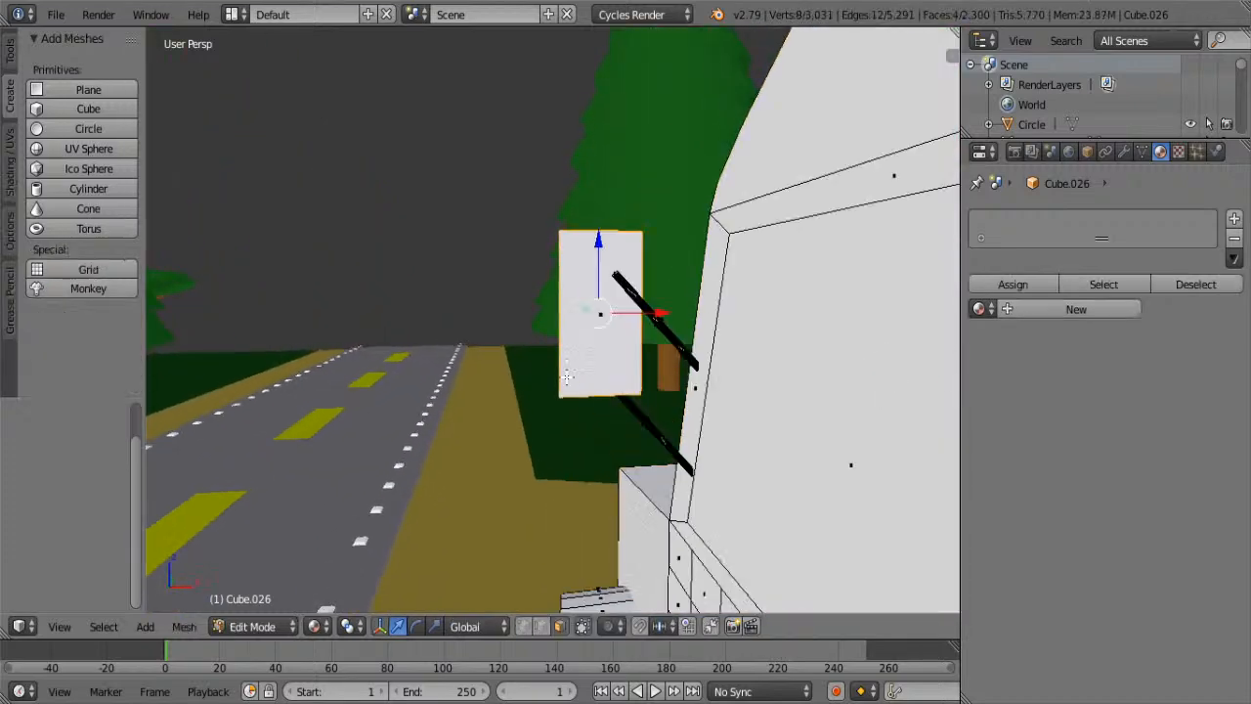
pyautogui.moveTo(606, 332); pyautogui.dragTo(646, 256, button='middle')
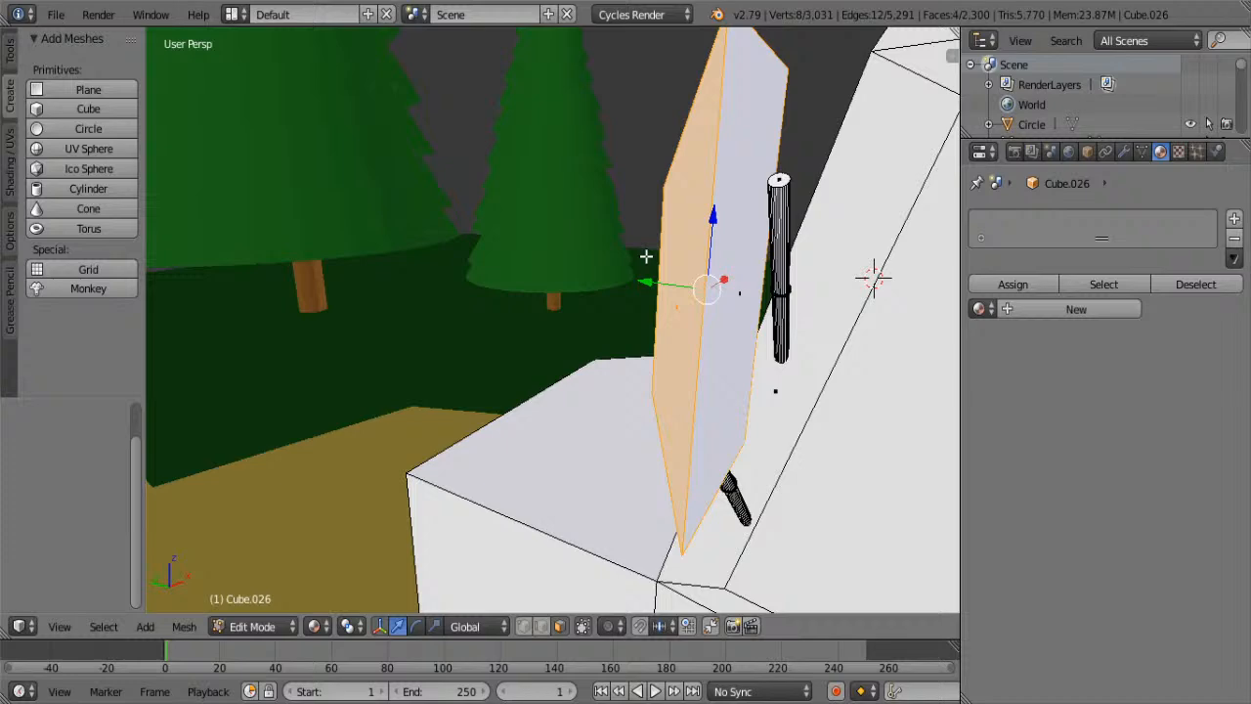
pyautogui.rightClick(778, 182)
pyautogui.press('g')
pyautogui.press('y')
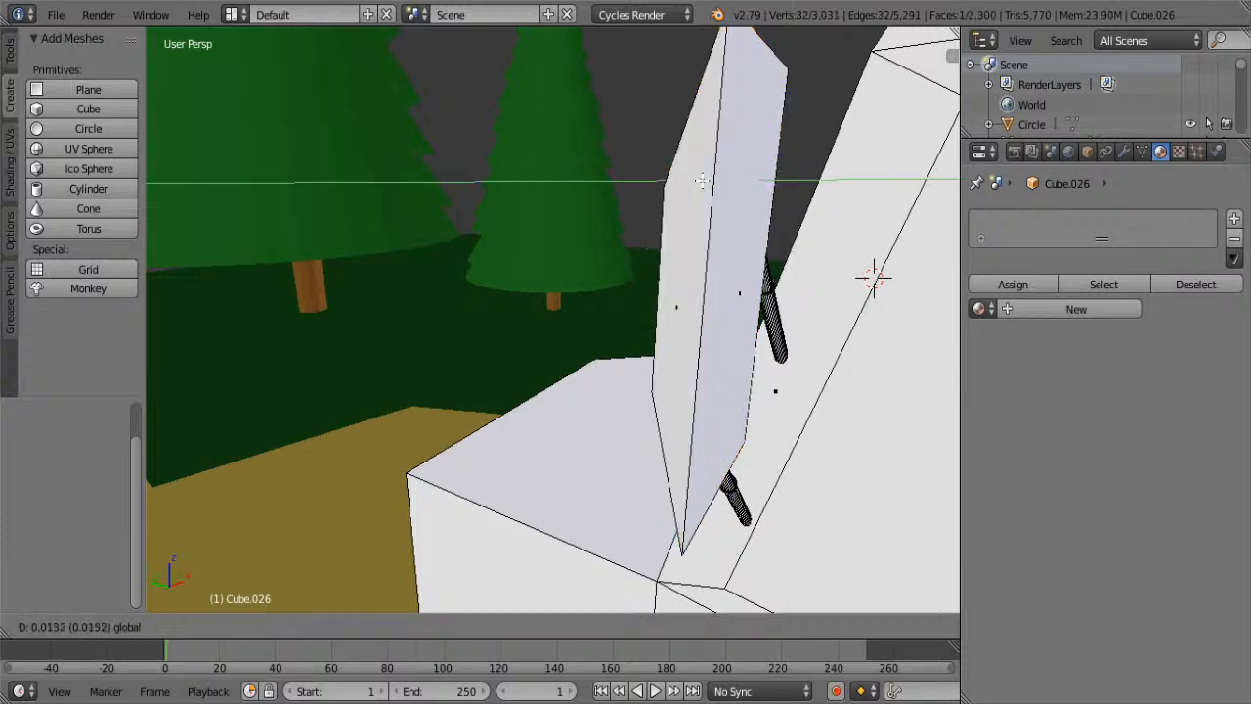
pyautogui.click(702, 180)
# - Select both rods of the copied mirror and scale them by 1.029 along X
pyautogui.moveTo(702, 181); pyautogui.dragTo(465, 210, button='middle')
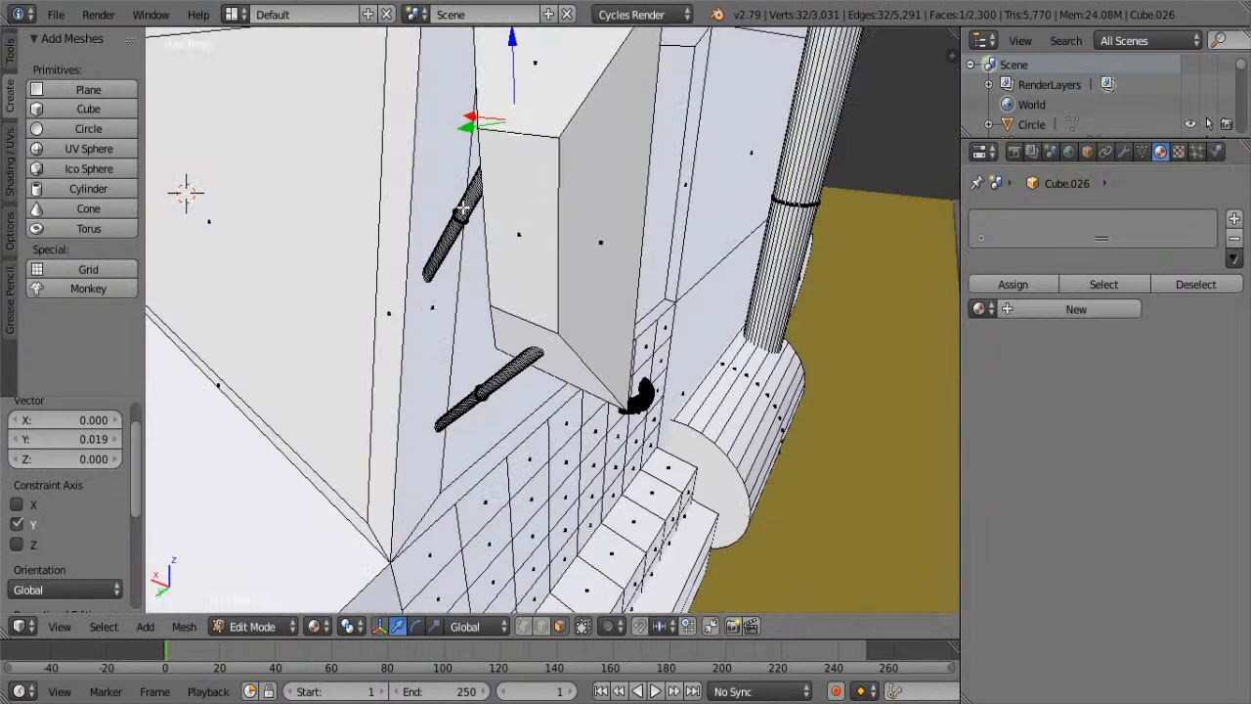
pyautogui.press('l')
pyautogui.press('l')
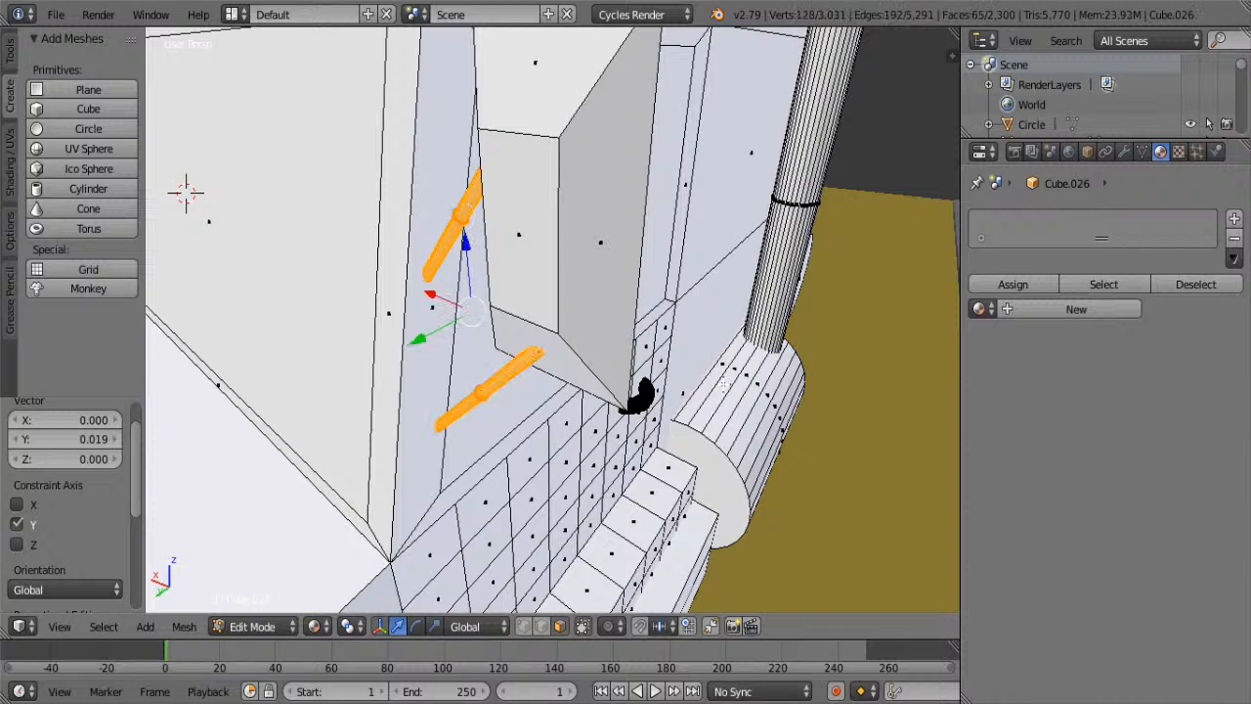
pyautogui.press('s')
pyautogui.press('x')
pyautogui.click(743, 408)
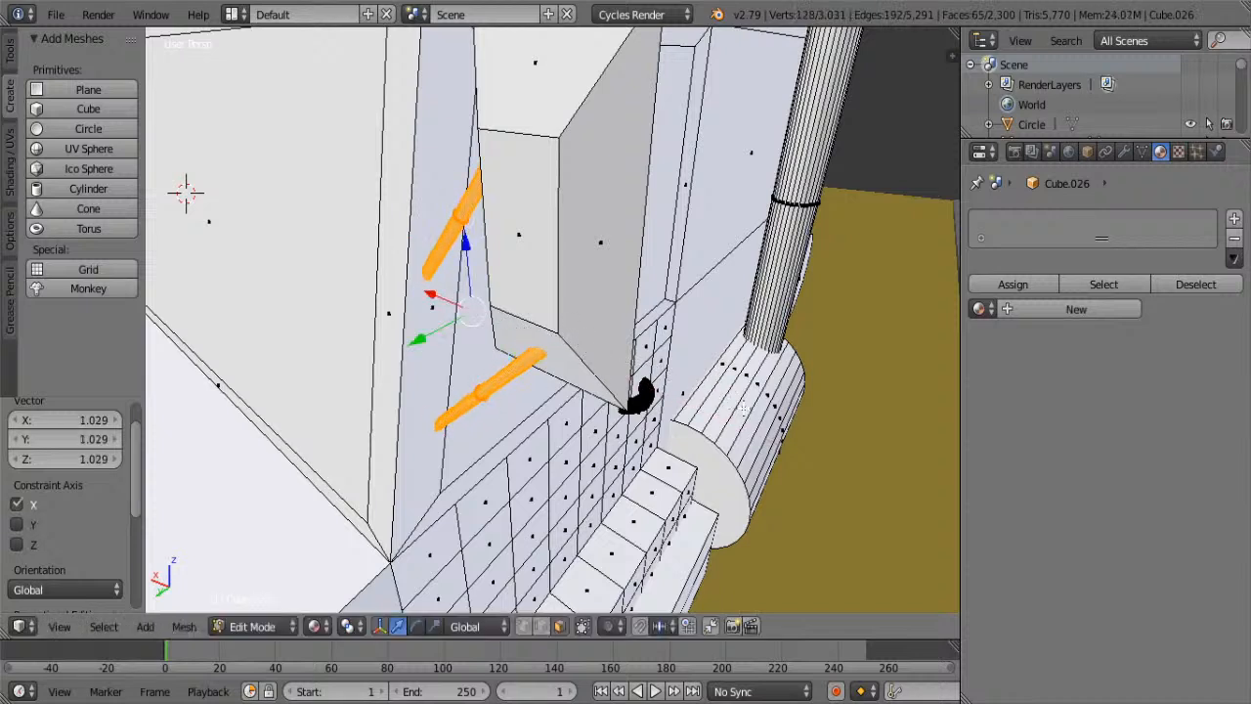
# - Scale both rods of the copied mirror uniformly by 0.643 and move them 0.022 along X toward the cab
pyautogui.press('s')
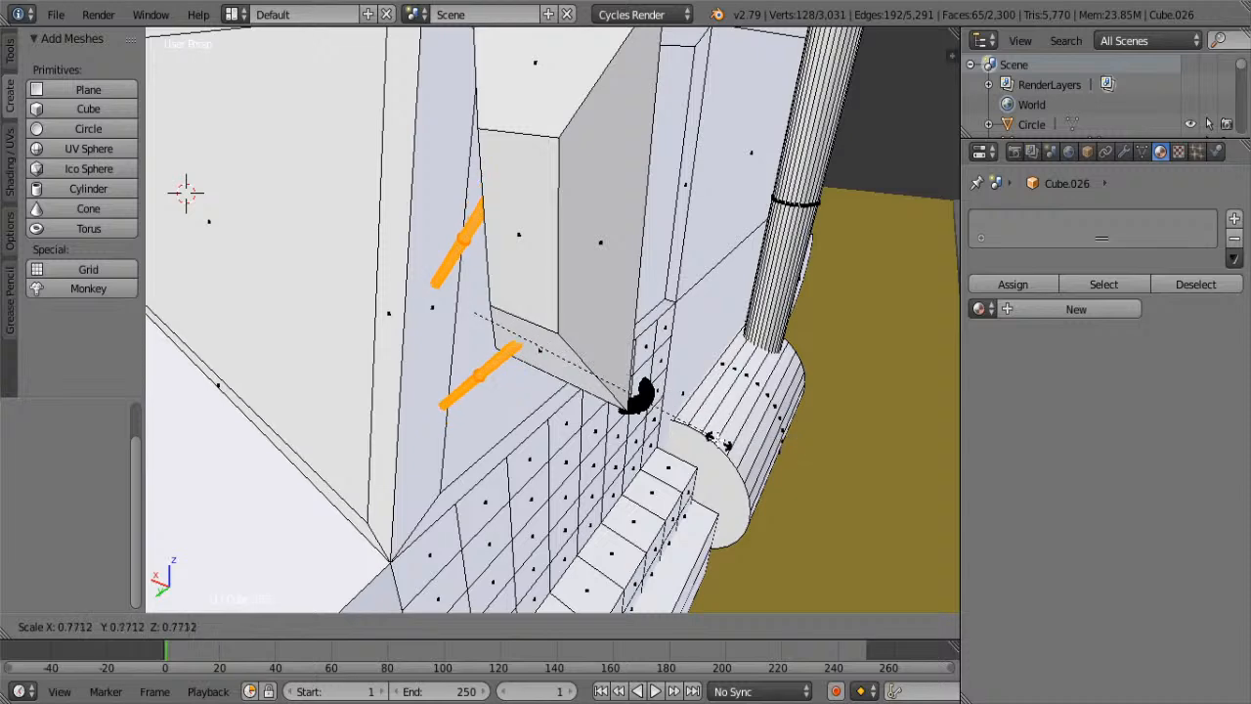
pyautogui.click(678, 421)
pyautogui.moveTo(322, 411); pyautogui.dragTo(579, 343, button='middle')
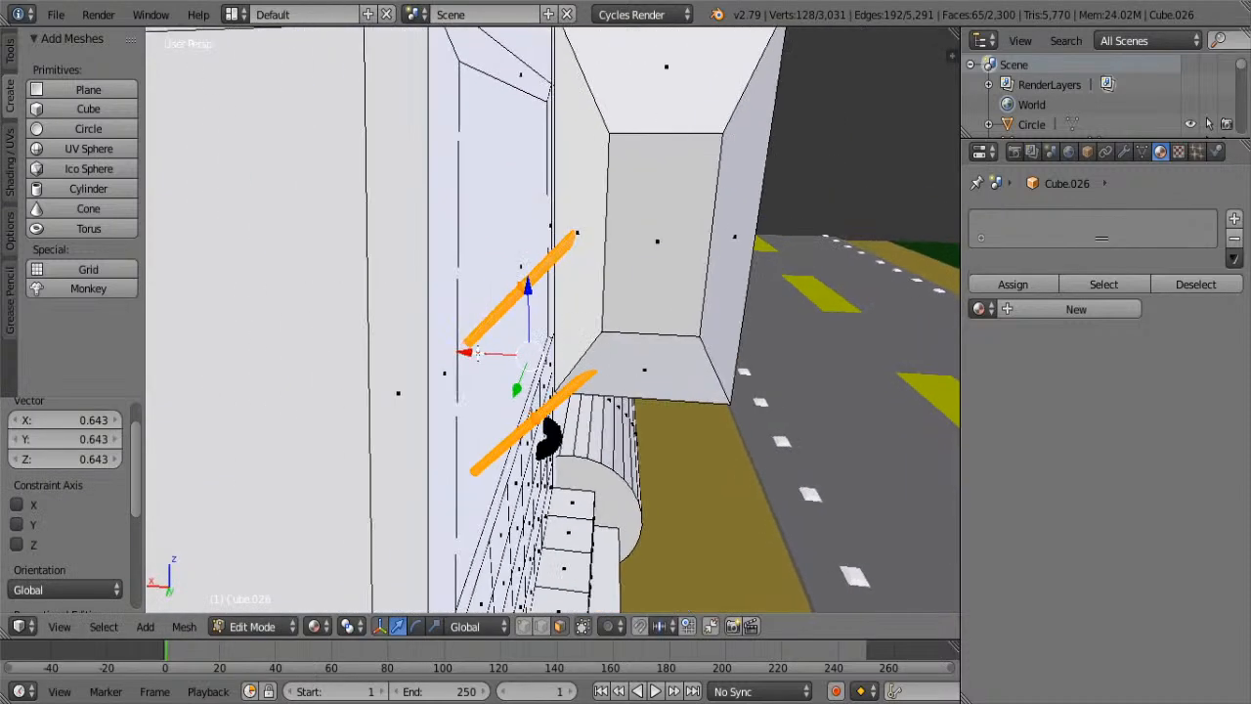
pyautogui.moveTo(477, 353); pyautogui.dragTo(445, 351)
# - Select the copied mirror's whole plate and move it along X by 0.019 and another 0.007 to meet the shortened rods
pyautogui.rightClick(656, 298)
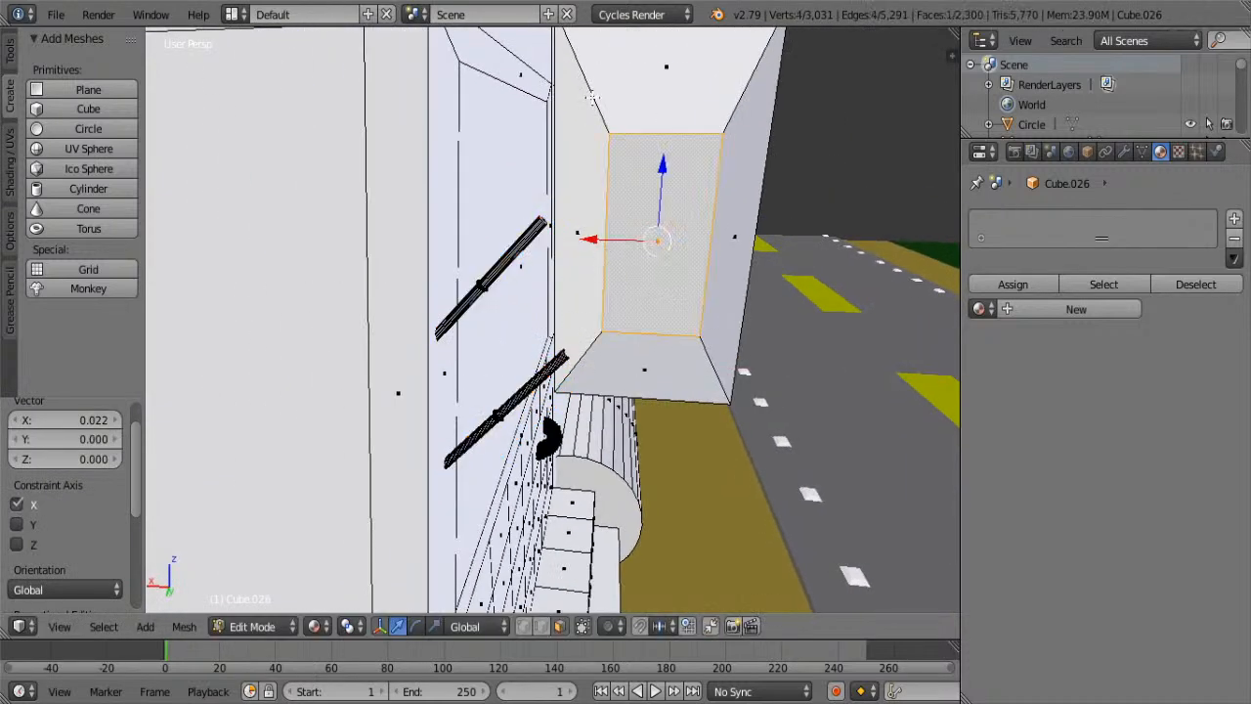
pyautogui.press('l')
pyautogui.moveTo(655, 149); pyautogui.dragTo(488, 157, button='middle')
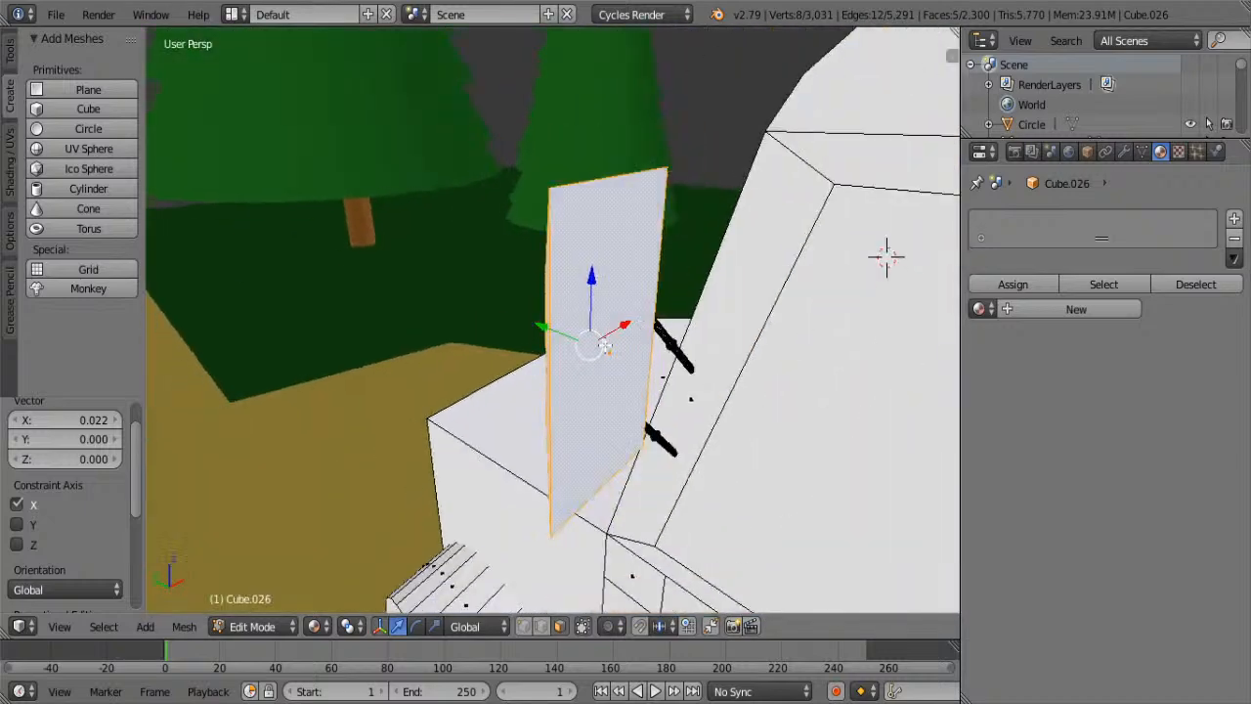
pyautogui.press('g')
pyautogui.press('x')
pyautogui.click(887, 256)
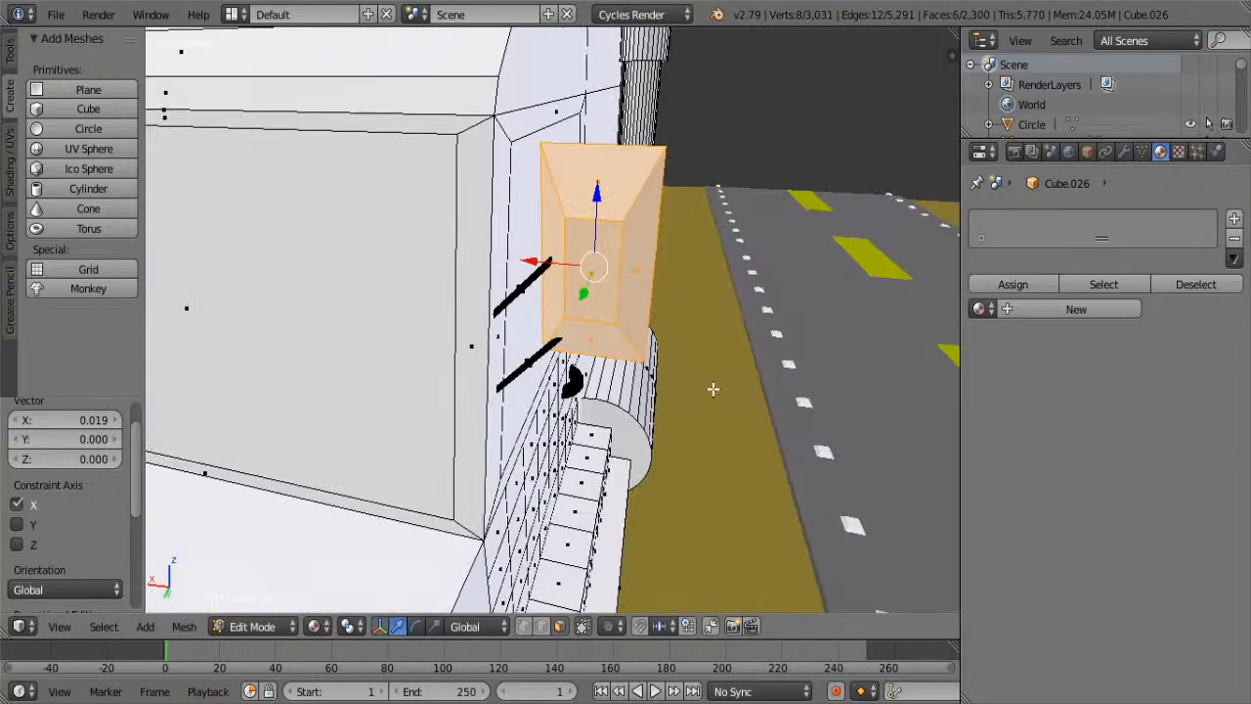
pyautogui.moveTo(537, 265); pyautogui.dragTo(553, 265)
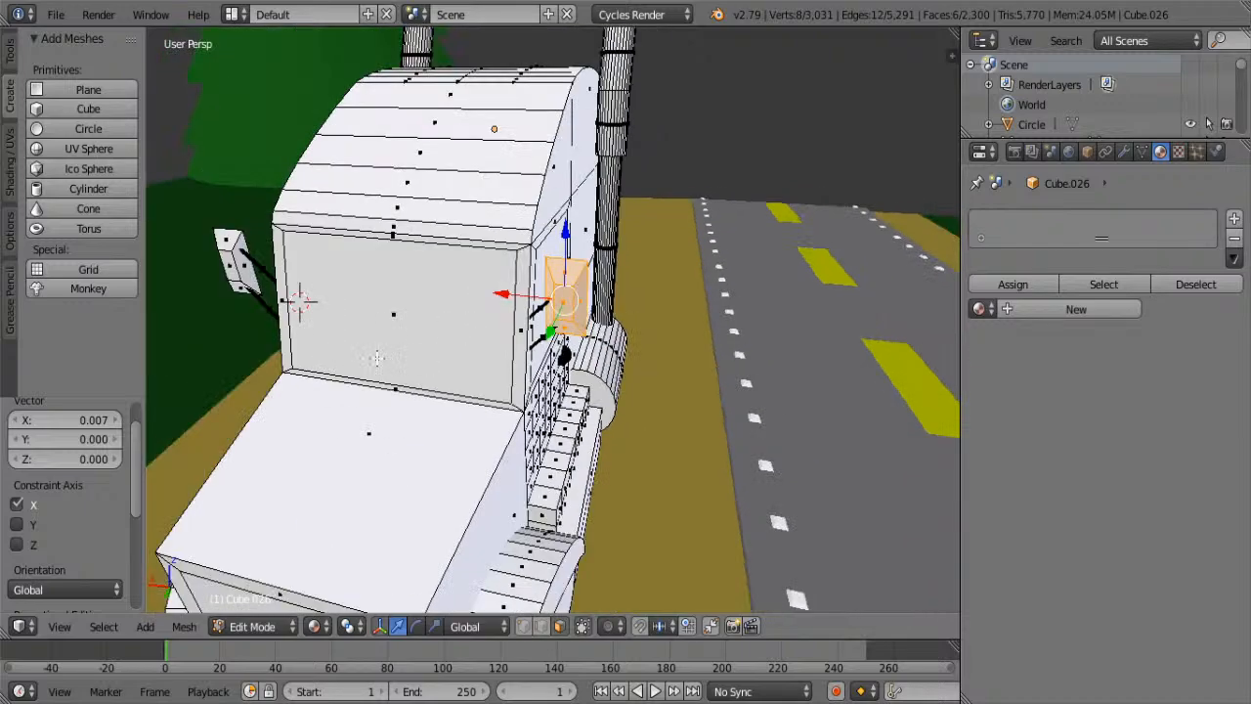
# - Select both rods of the original mirror, scale them uniformly by 0.694 and move them -0.013 along X toward the cab
pyautogui.moveTo(376, 358); pyautogui.dragTo(590, 276, button='middle')
pyautogui.scroll(6, 590, 276)
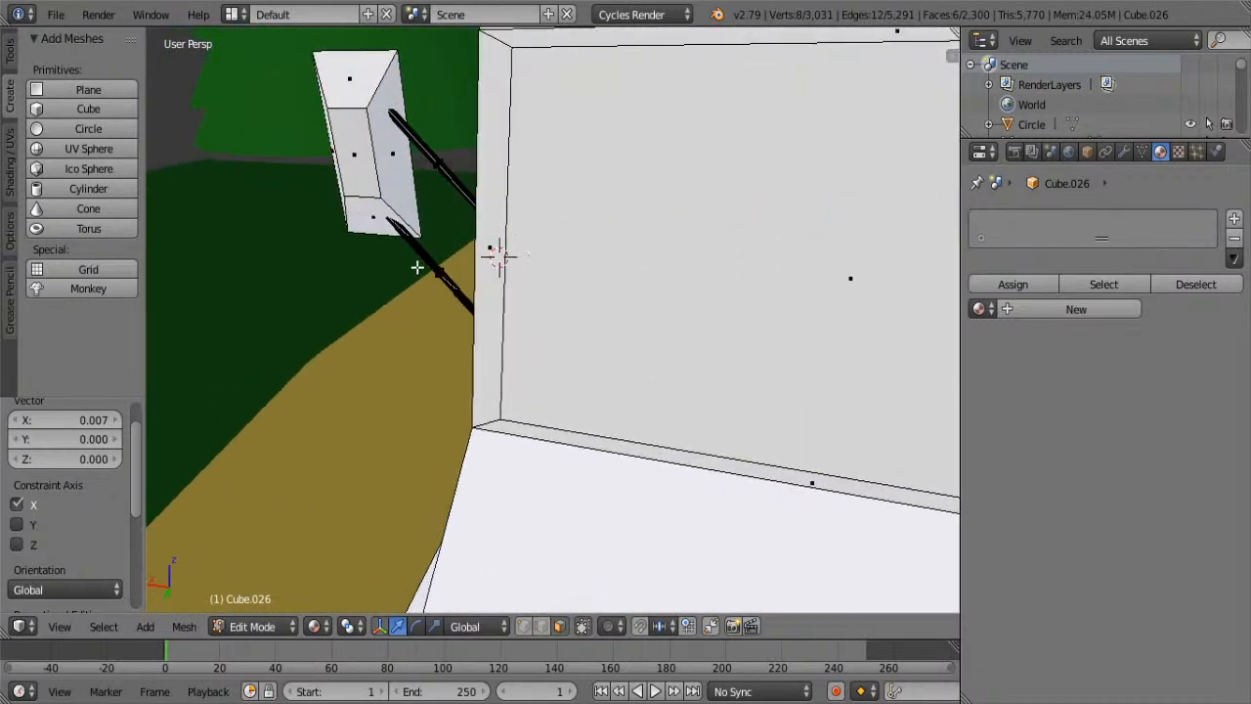
pyautogui.scroll(3, 417, 268)
pyautogui.keyDown('shift'); pyautogui.moveTo(288, 316); pyautogui.dragTo(595, 368, button='middle'); pyautogui.keyUp('shift')
pyautogui.scroll(-1, 343, 340)
pyautogui.keyDown('shift'); pyautogui.moveTo(603, 273); pyautogui.dragTo(714, 222, button='middle'); pyautogui.keyUp('shift')
pyautogui.scroll(1, 792, 262)
pyautogui.moveTo(792, 262); pyautogui.dragTo(480, 208, button='middle')
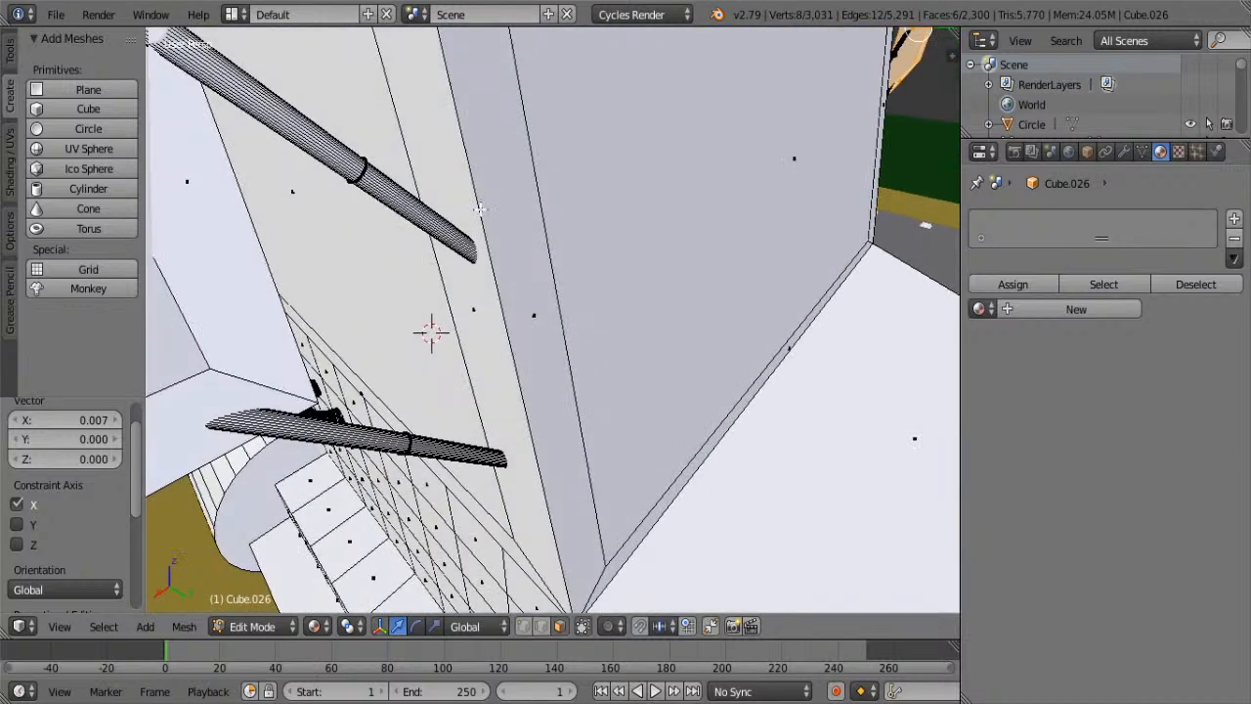
pyautogui.press('l')
pyautogui.rightClick(362, 438)
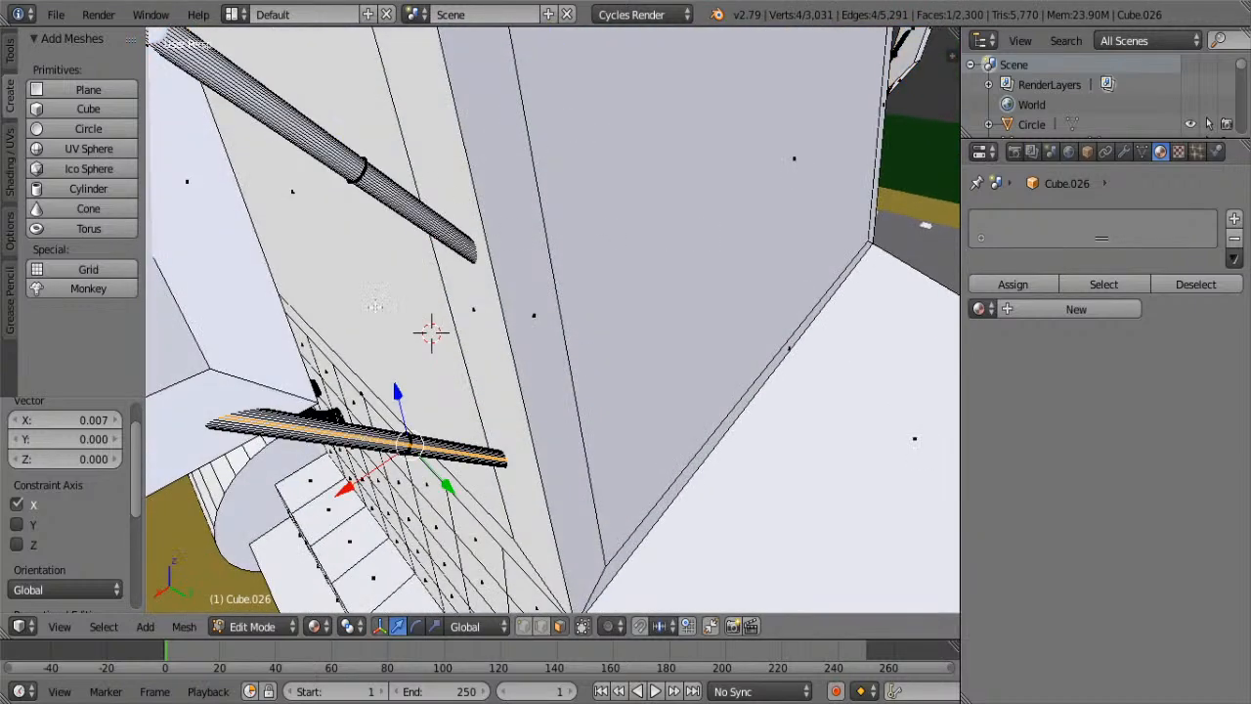
pyautogui.press('l')
pyautogui.press('l')
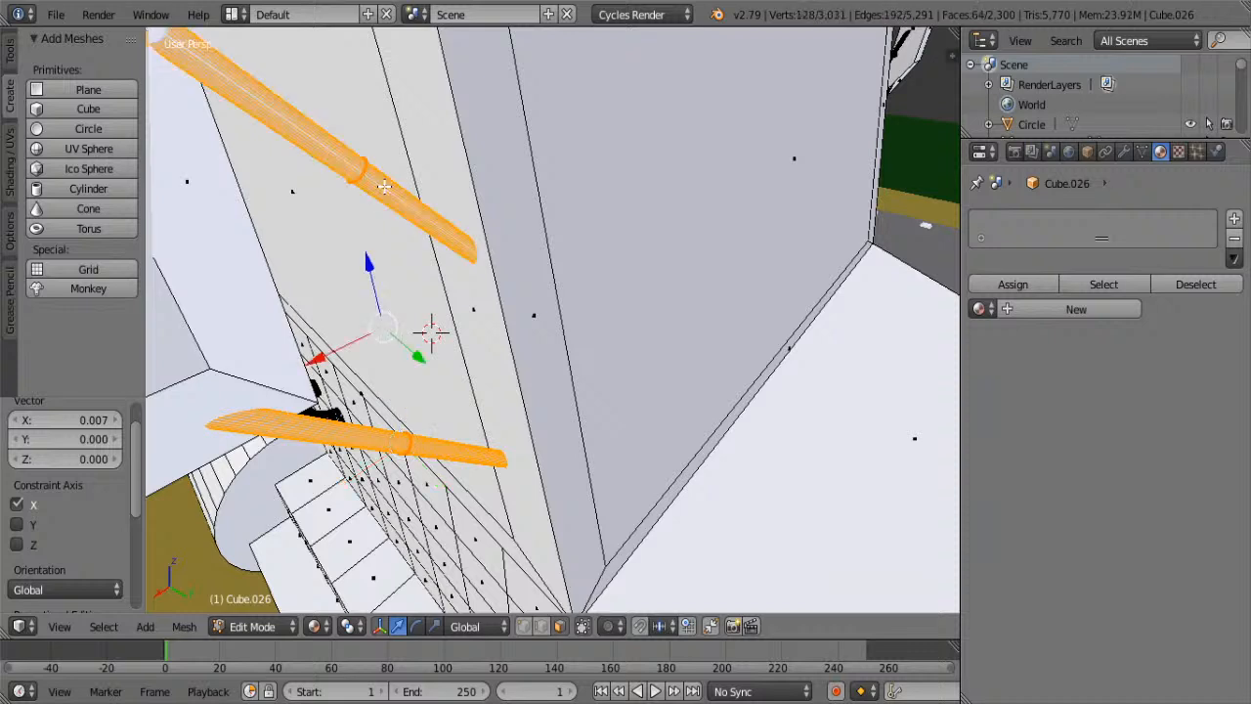
pyautogui.press('s')
pyautogui.click(574, 298)
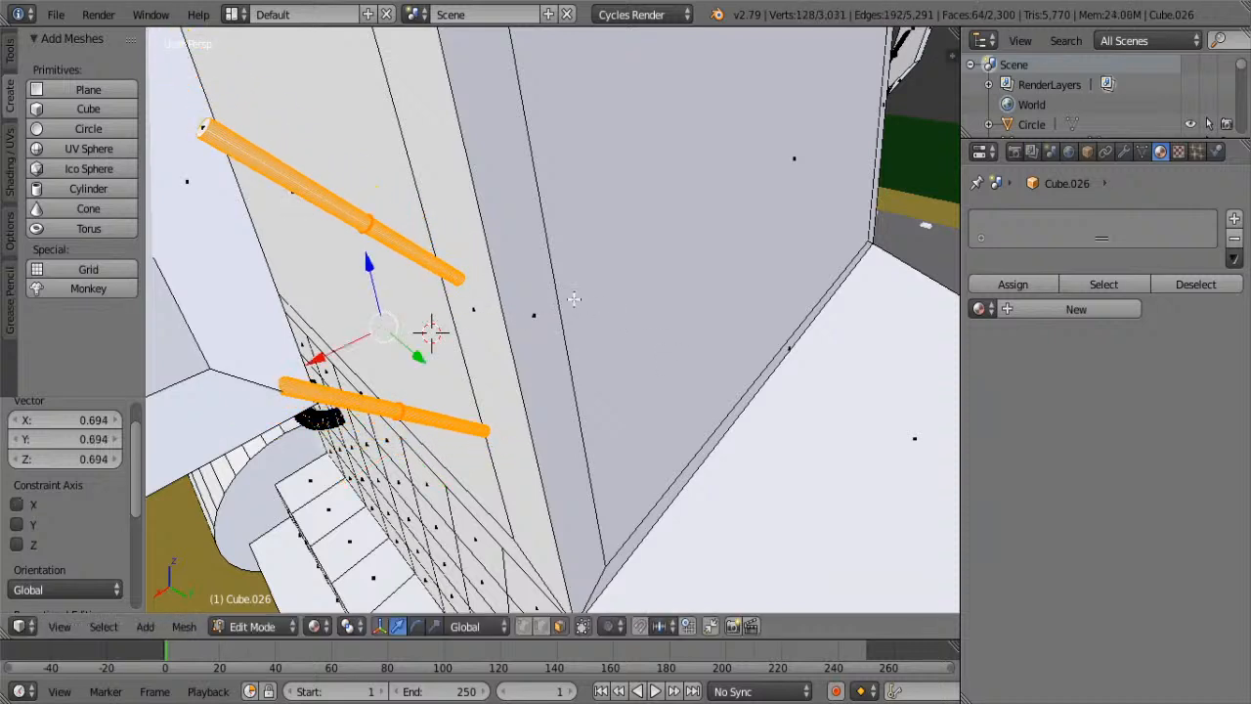
pyautogui.moveTo(319, 357); pyautogui.dragTo(263, 352)
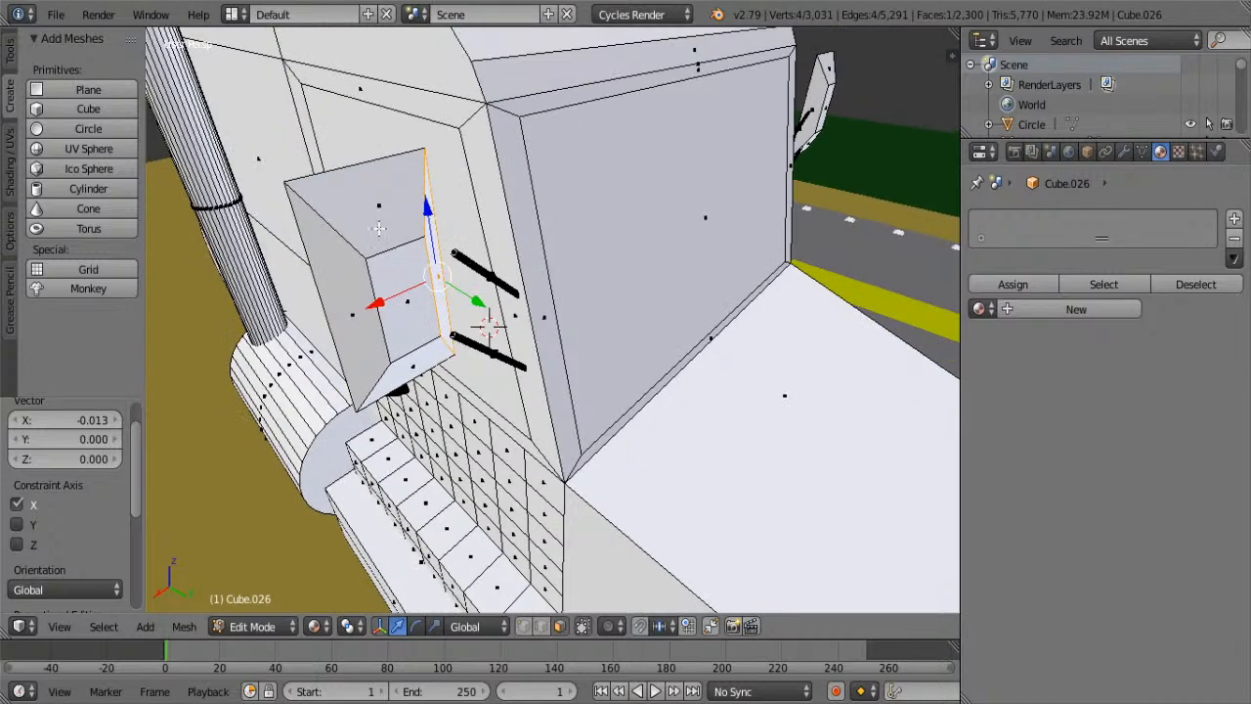
# - Select the original mirror's whole plate and check its fit on the rods outside mesh editing
pyautogui.keyDown('shift'); pyautogui.click(405, 306); pyautogui.keyUp('shift')
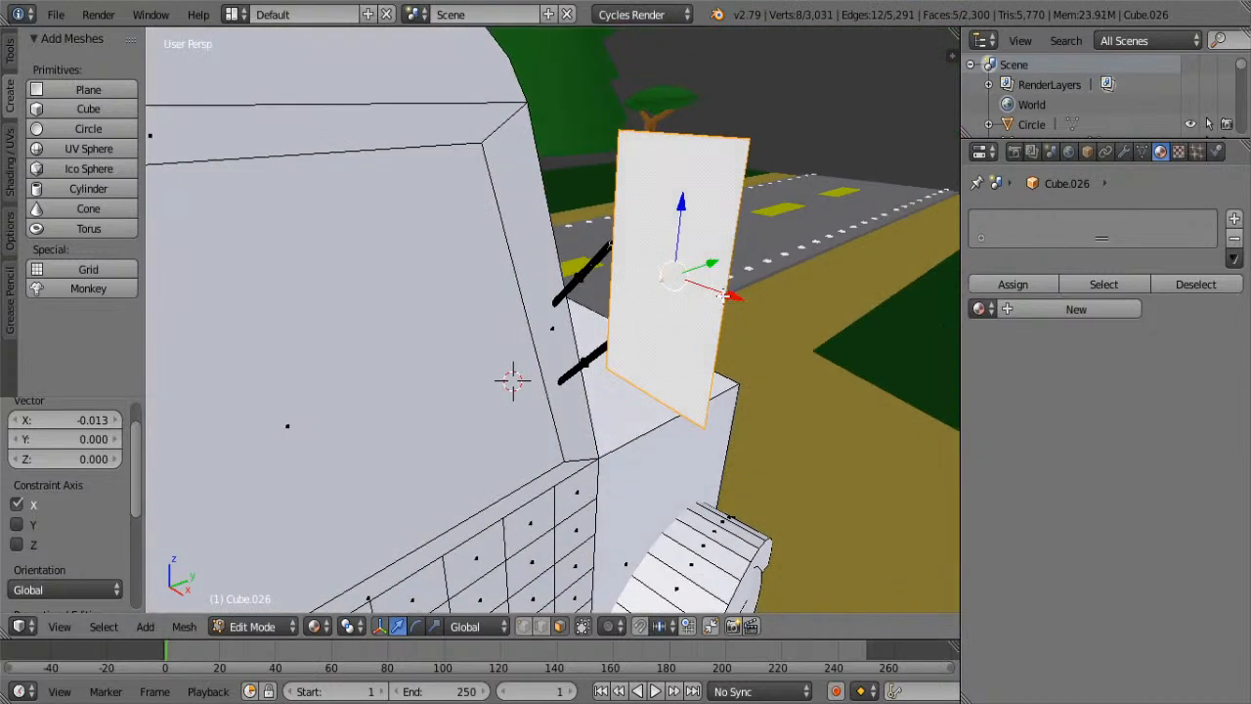
pyautogui.press('r')
pyautogui.press('Return')
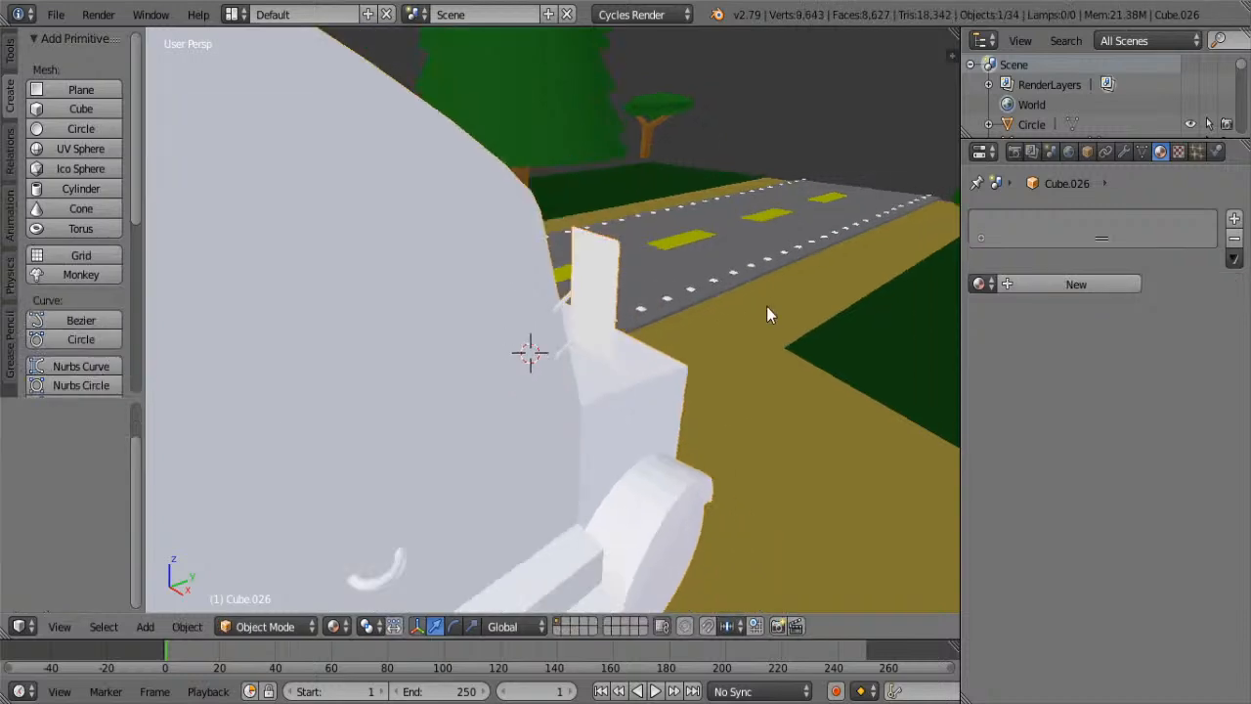
pyautogui.moveTo(766, 305); pyautogui.dragTo(500, 325, button='middle')
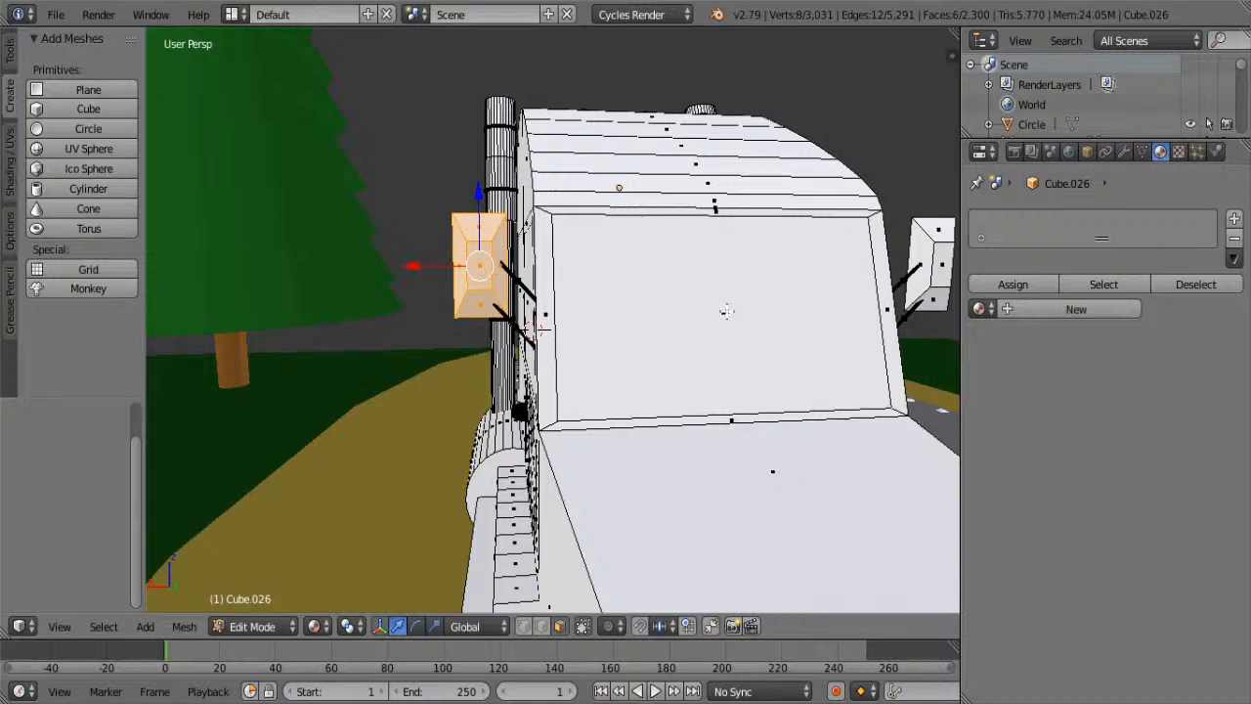
pyautogui.press('s')
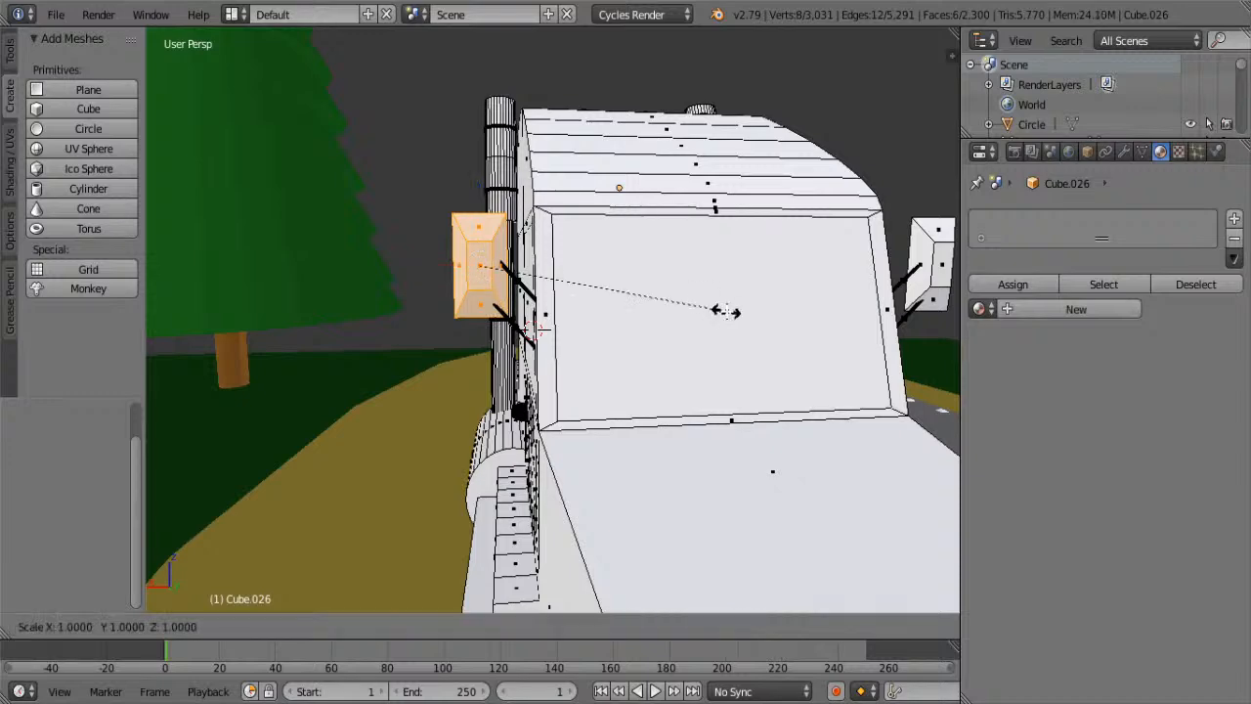
pyautogui.press('y')
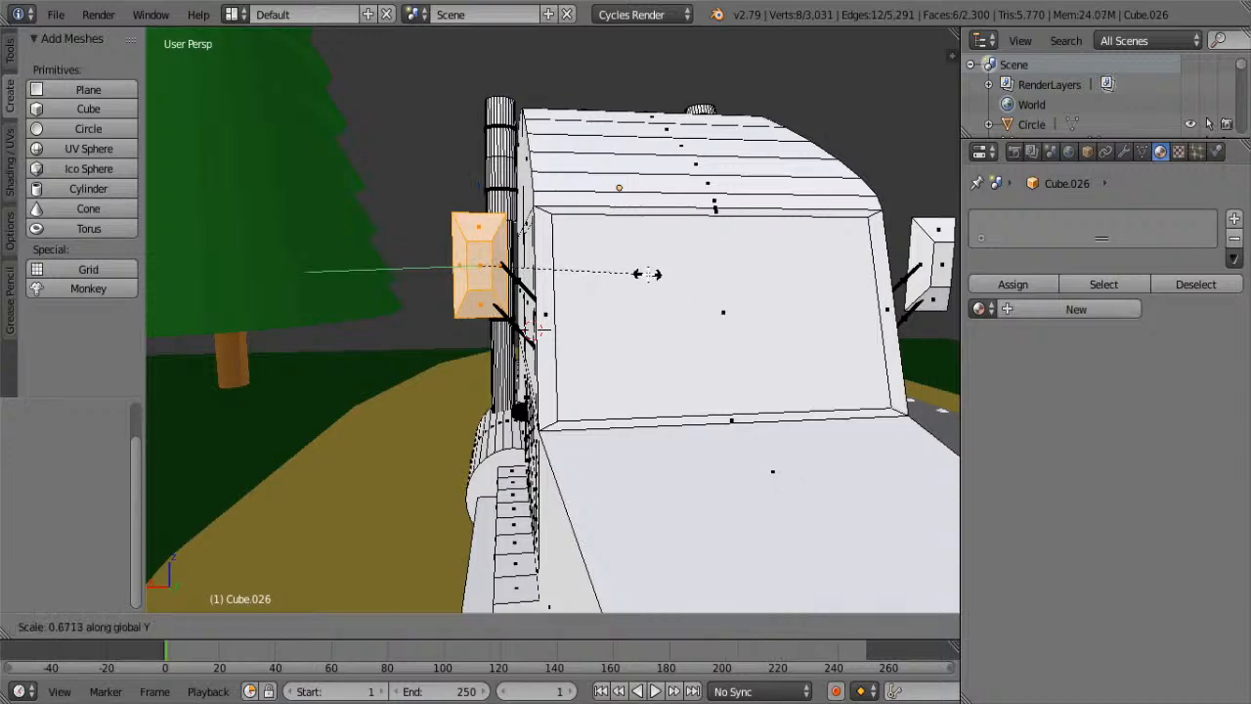
pyautogui.click(648, 274)
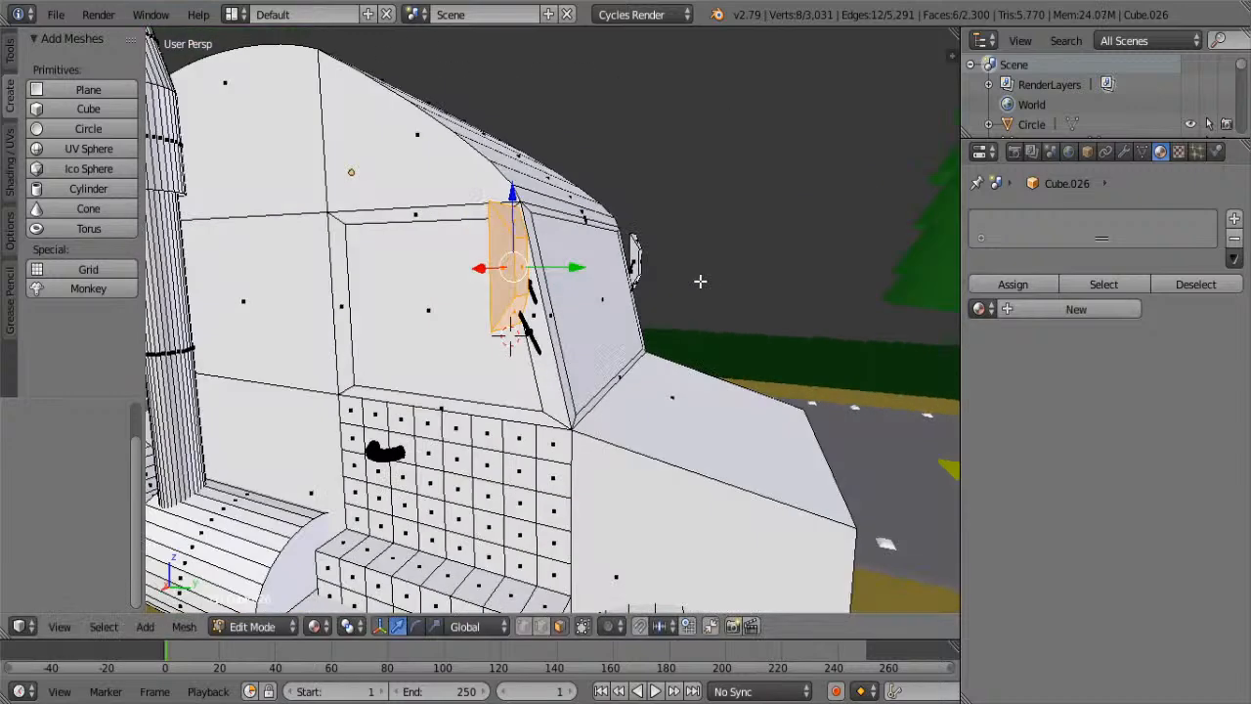
# - Narrow the original mirror's plate along X and move it -0.037 along X back against its rods
pyautogui.moveTo(698, 280); pyautogui.dragTo(735, 276, button='middle')
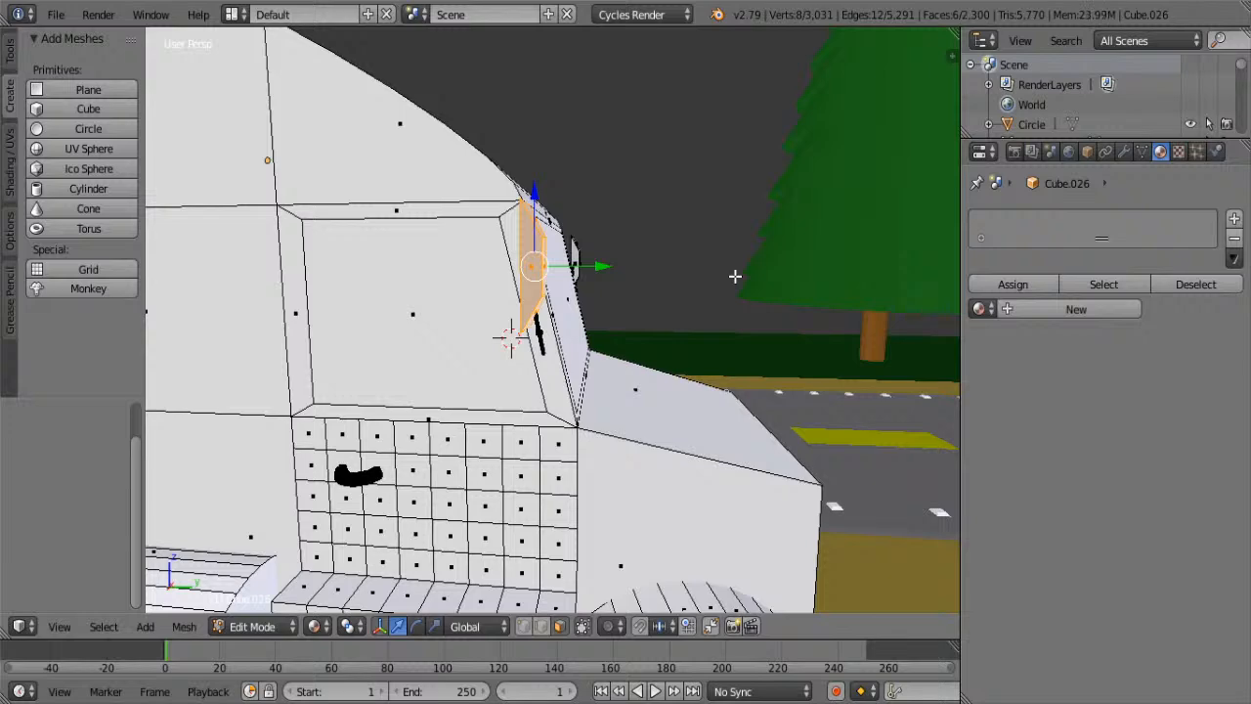
pyautogui.moveTo(673, 322); pyautogui.dragTo(617, 323, button='middle')
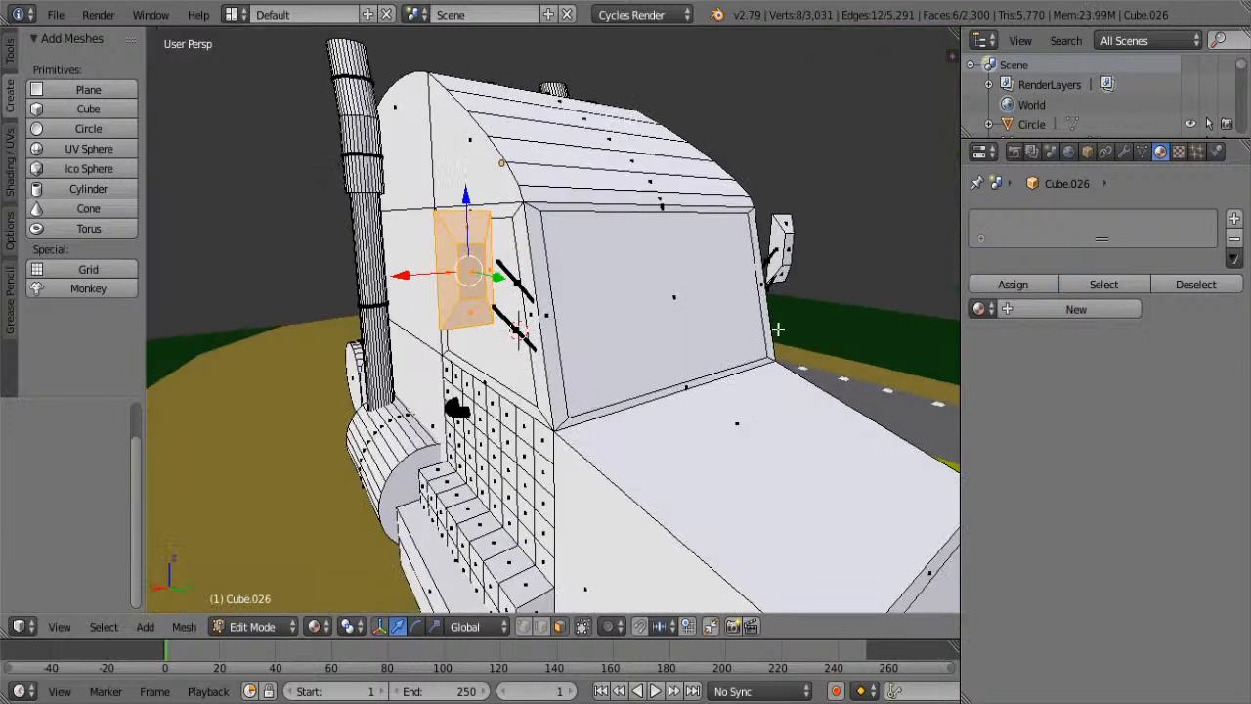
pyautogui.press('s')
pyautogui.press('x')
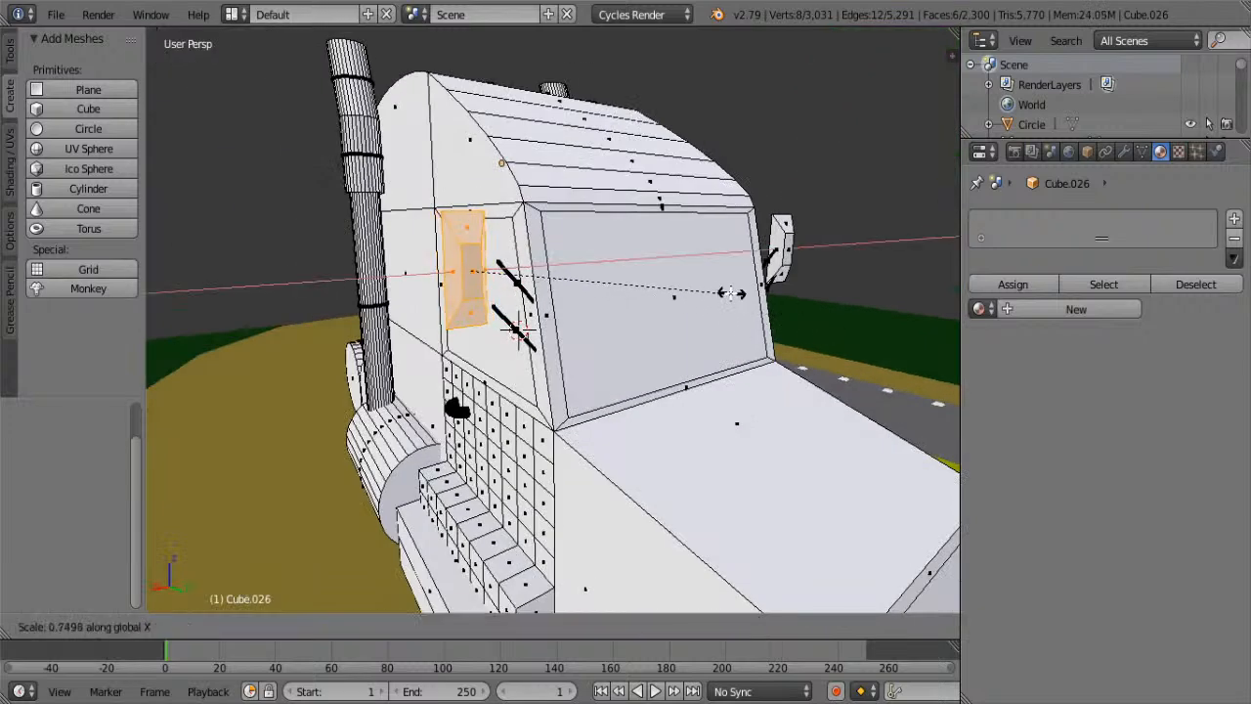
pyautogui.click(746, 291)
pyautogui.moveTo(427, 276); pyautogui.dragTo(452, 276)
pyautogui.moveTo(454, 278); pyautogui.dragTo(769, 315, button='middle')
pyautogui.scroll(3, 750, 334)
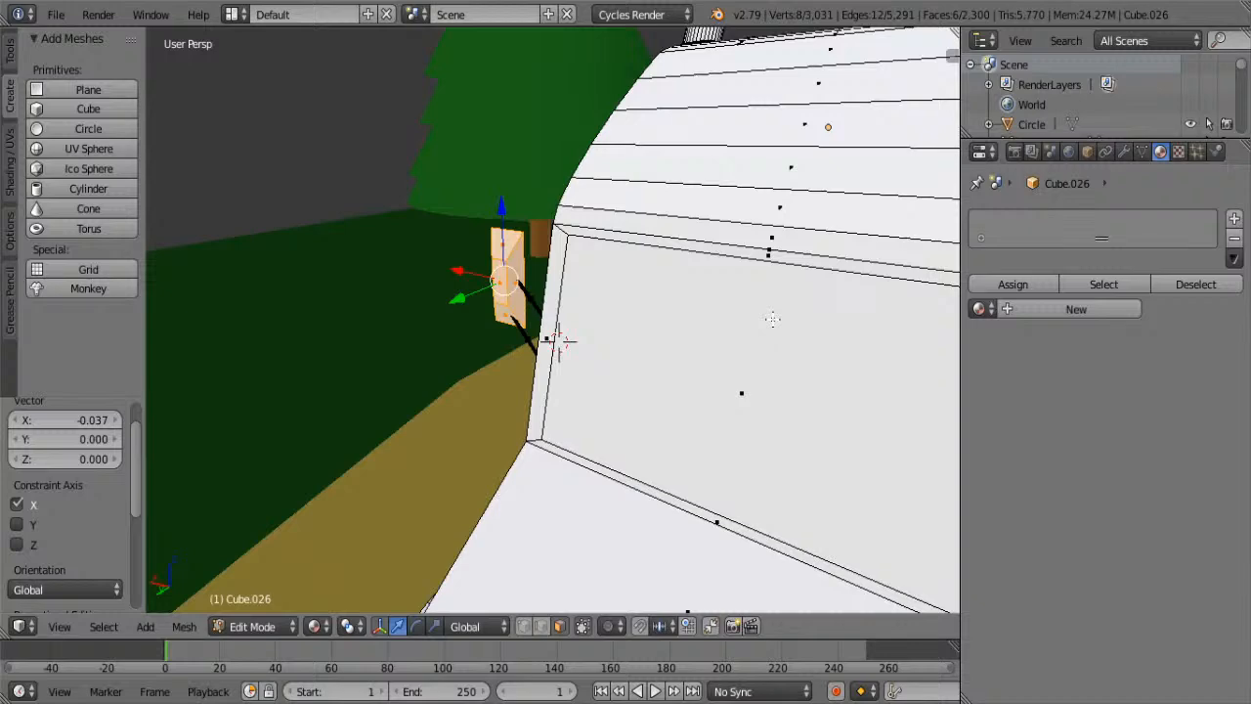
# - Select only the copied mirror's plate, scale it by 0.752 along X and move it along X toward its rods
pyautogui.keyDown('shift'); pyautogui.moveTo(836, 355); pyautogui.dragTo(513, 207, button='middle'); pyautogui.keyUp('shift')
pyautogui.scroll(-1, 772, 246)
pyautogui.rightClick(713, 252)
pyautogui.press('a')
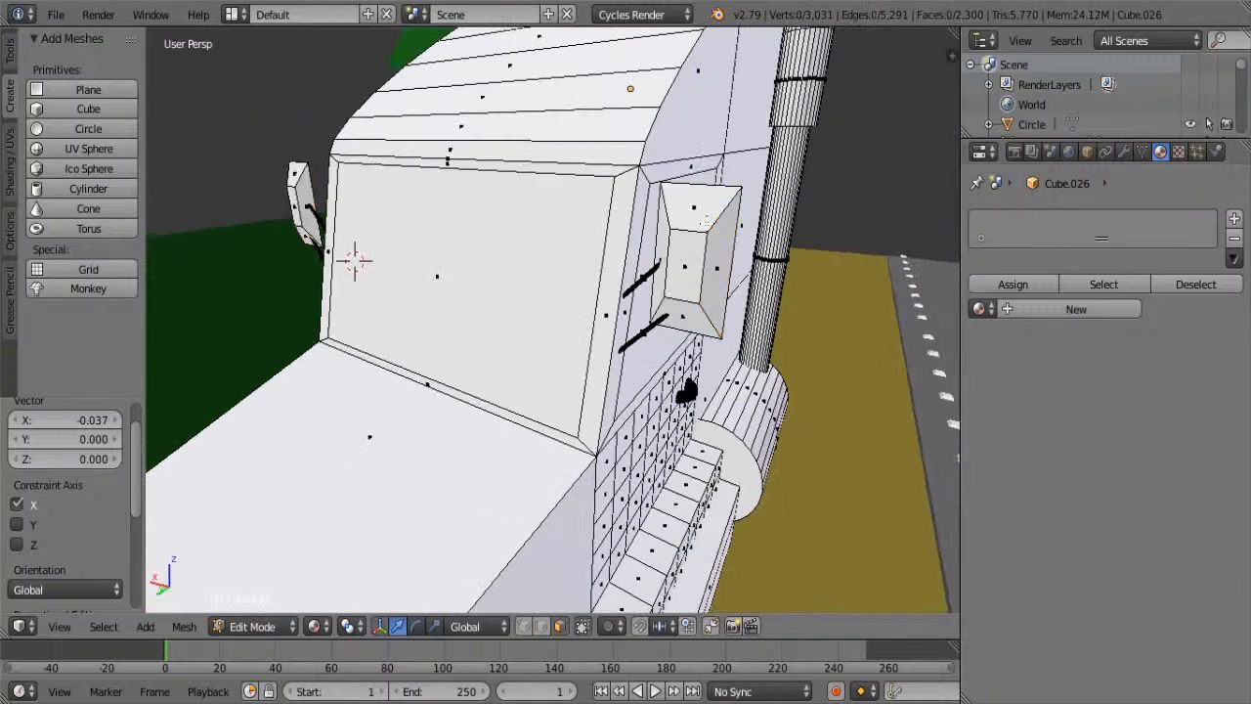
pyautogui.press('l')
pyautogui.press('s')
pyautogui.press('x')
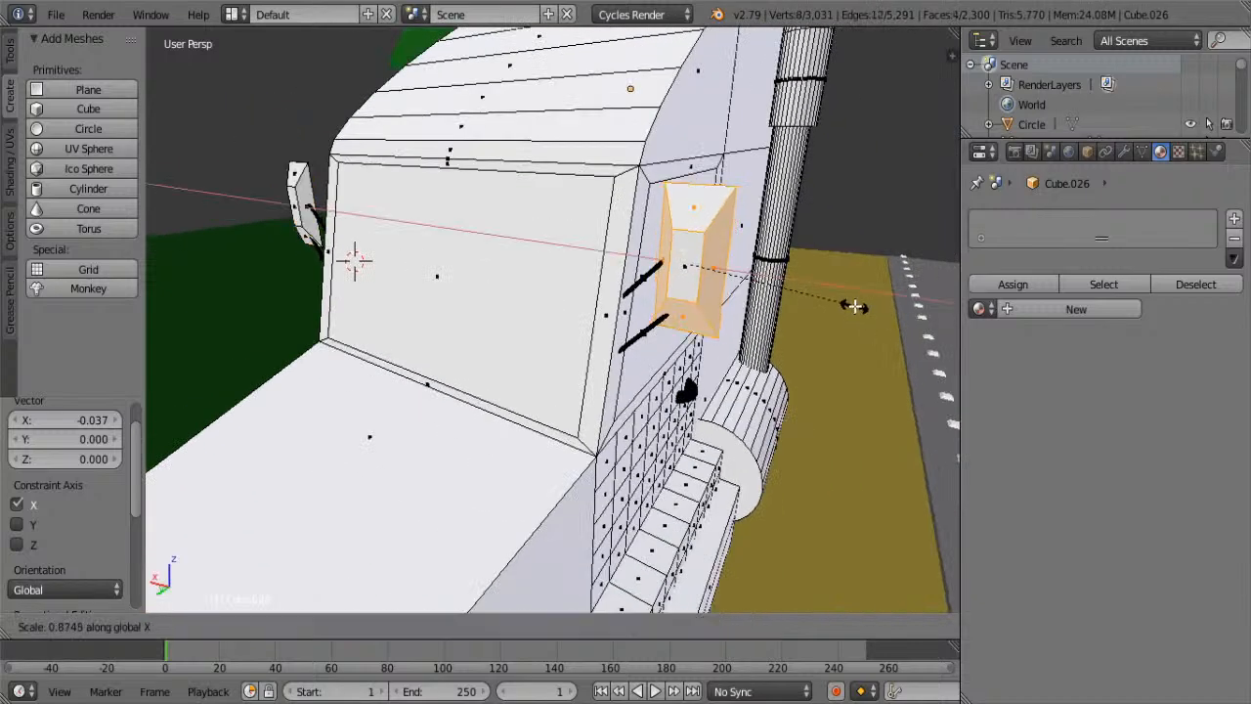
pyautogui.click(831, 295)
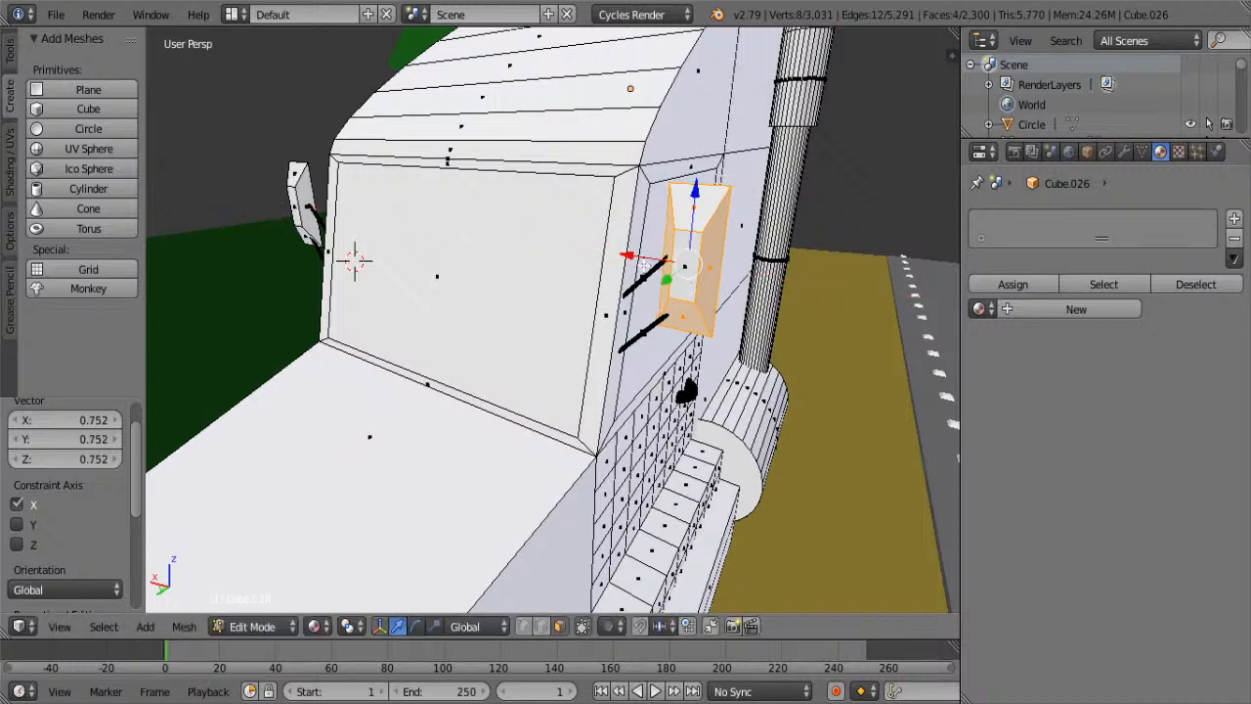
pyautogui.moveTo(641, 261); pyautogui.dragTo(625, 256)
# - Leave mesh editing, deselect everything and save the scene file
pyautogui.moveTo(811, 295); pyautogui.dragTo(517, 323, button='middle')
pyautogui.press('Tab')
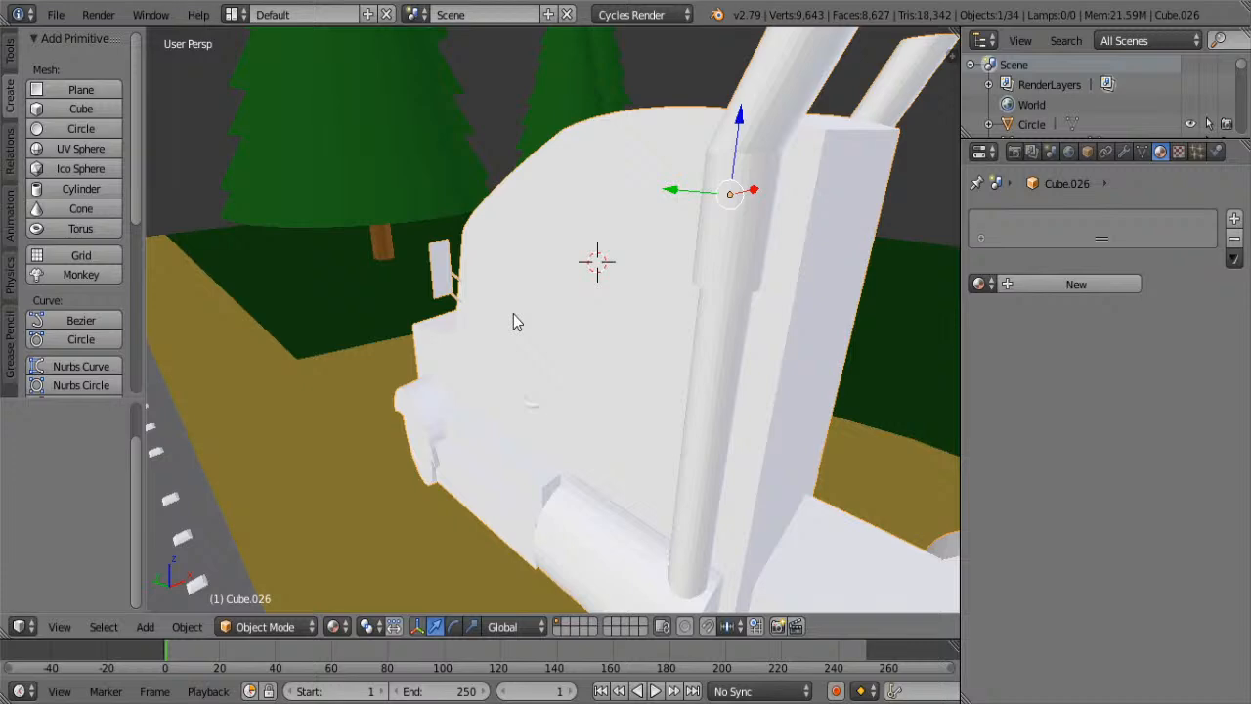
pyautogui.press('Tab')
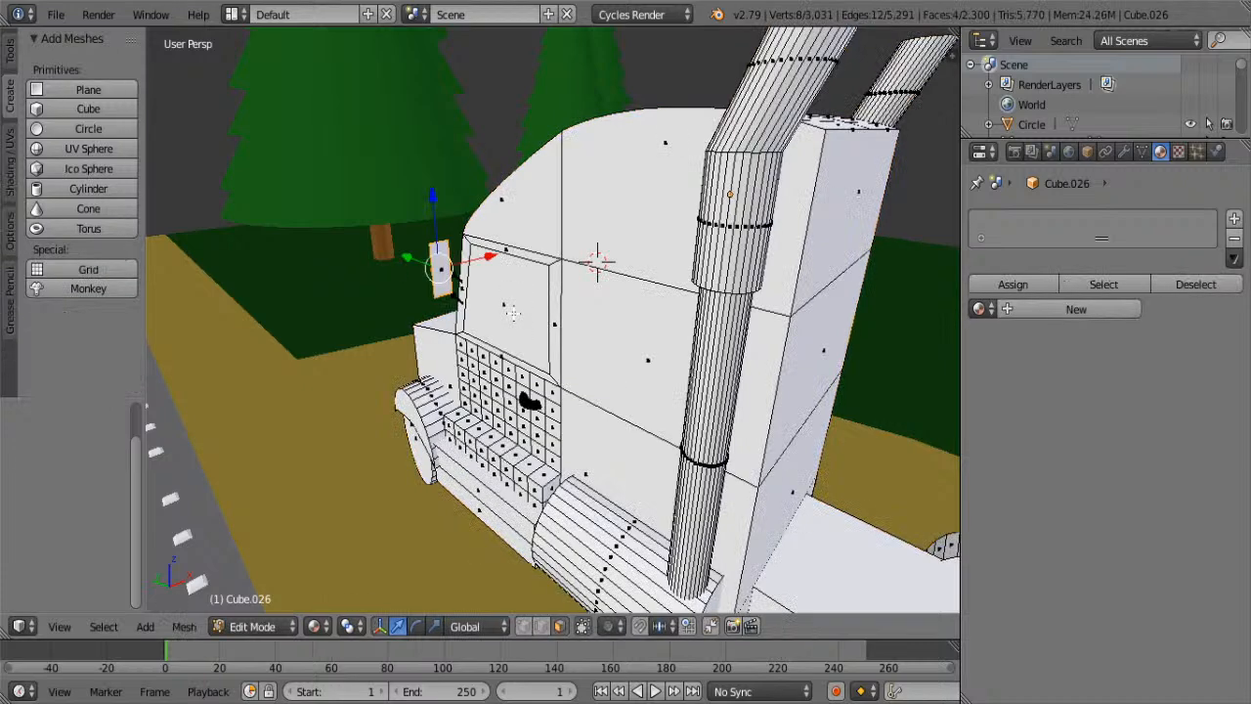
pyautogui.scroll(-5, 518, 322)
pyautogui.press('Tab')
pyautogui.press('a')
pyautogui.moveTo(526, 327); pyautogui.dragTo(569, 339, button='middle')
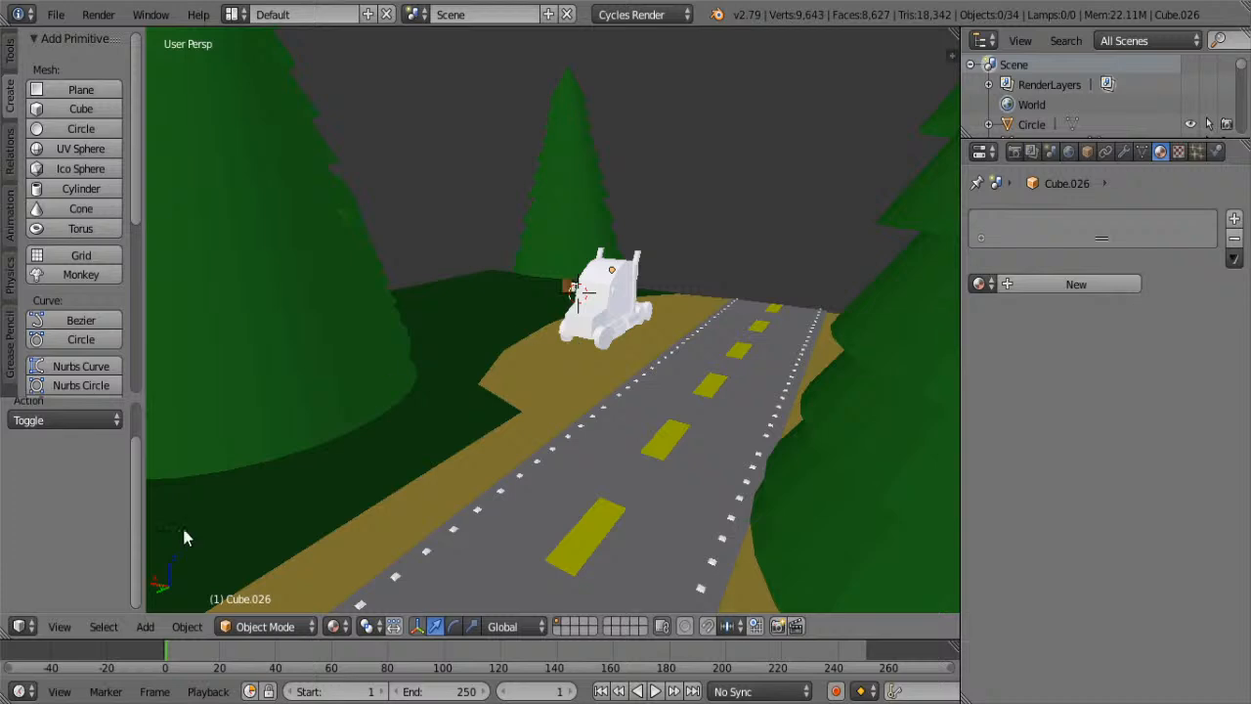
pyautogui.click(61, 15)
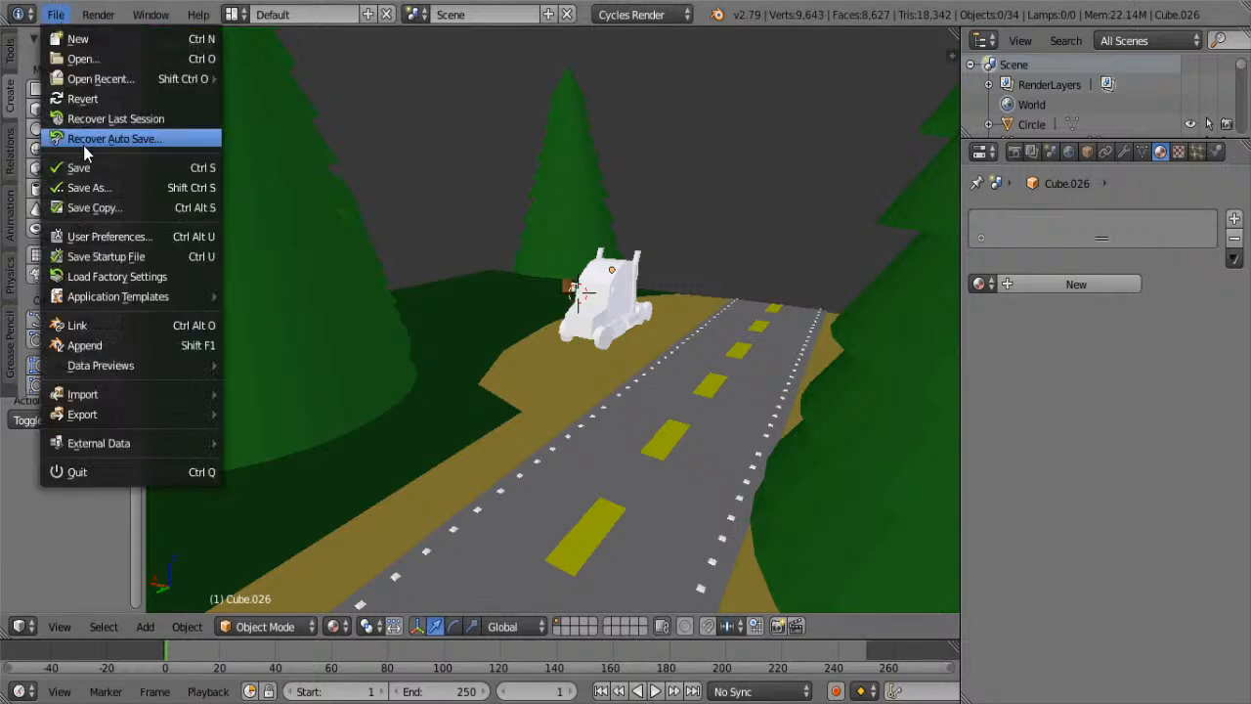
pyautogui.click(81, 164)
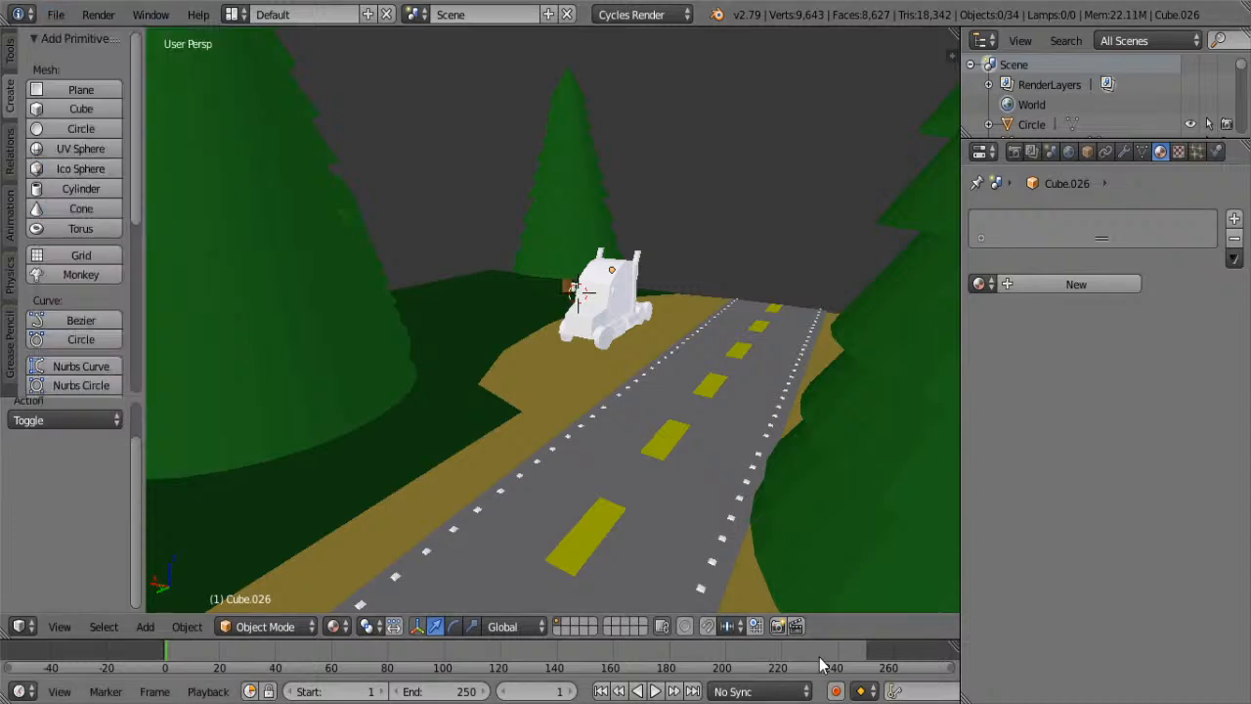
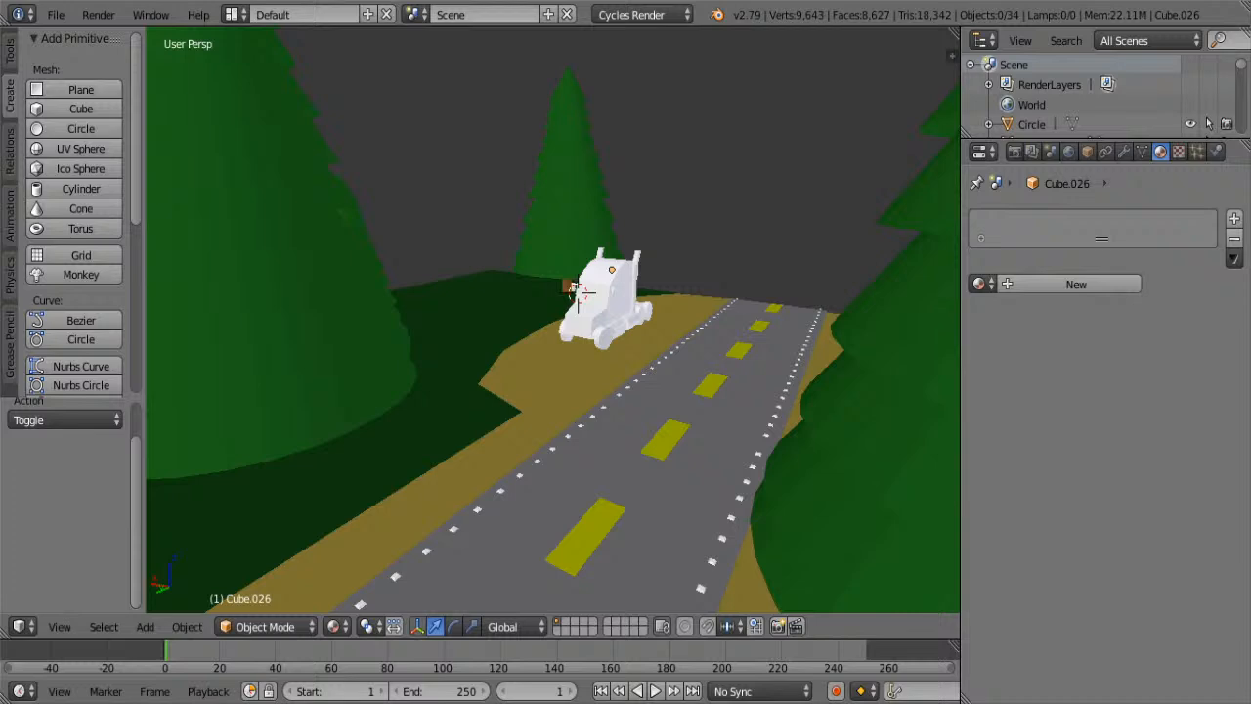
pyautogui.scroll(6, 720, 394)
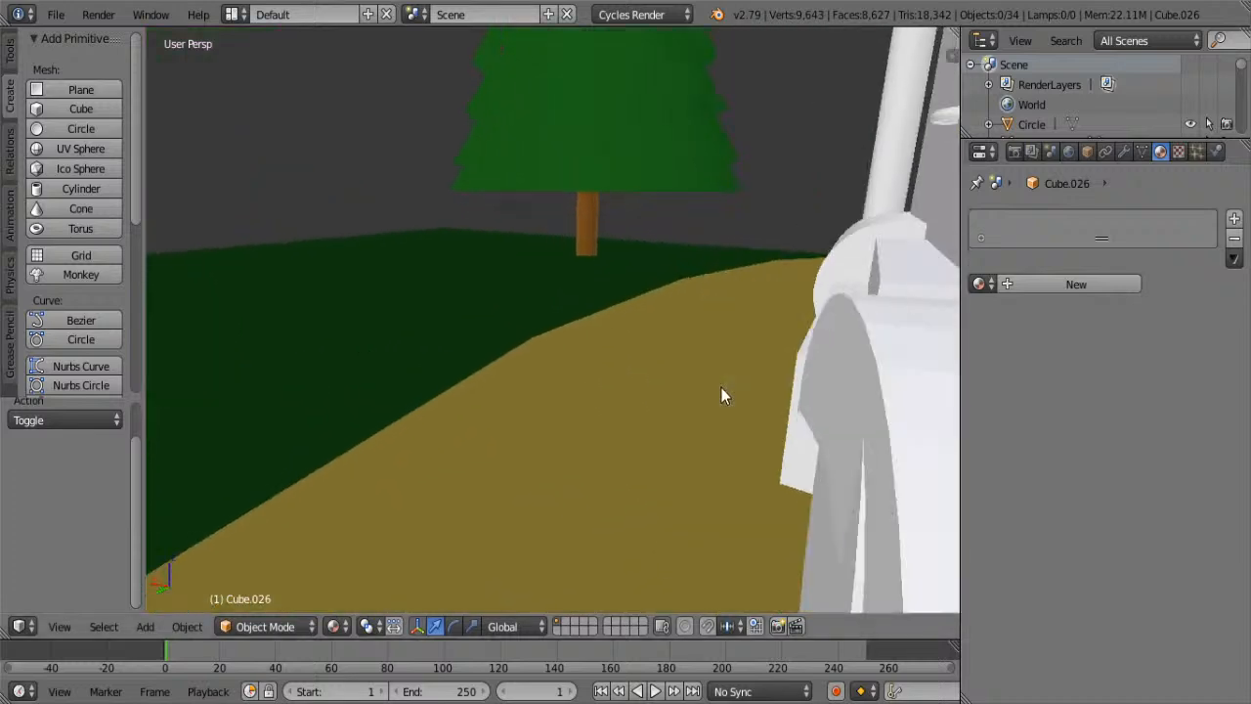
pyautogui.scroll(2, 695, 401)
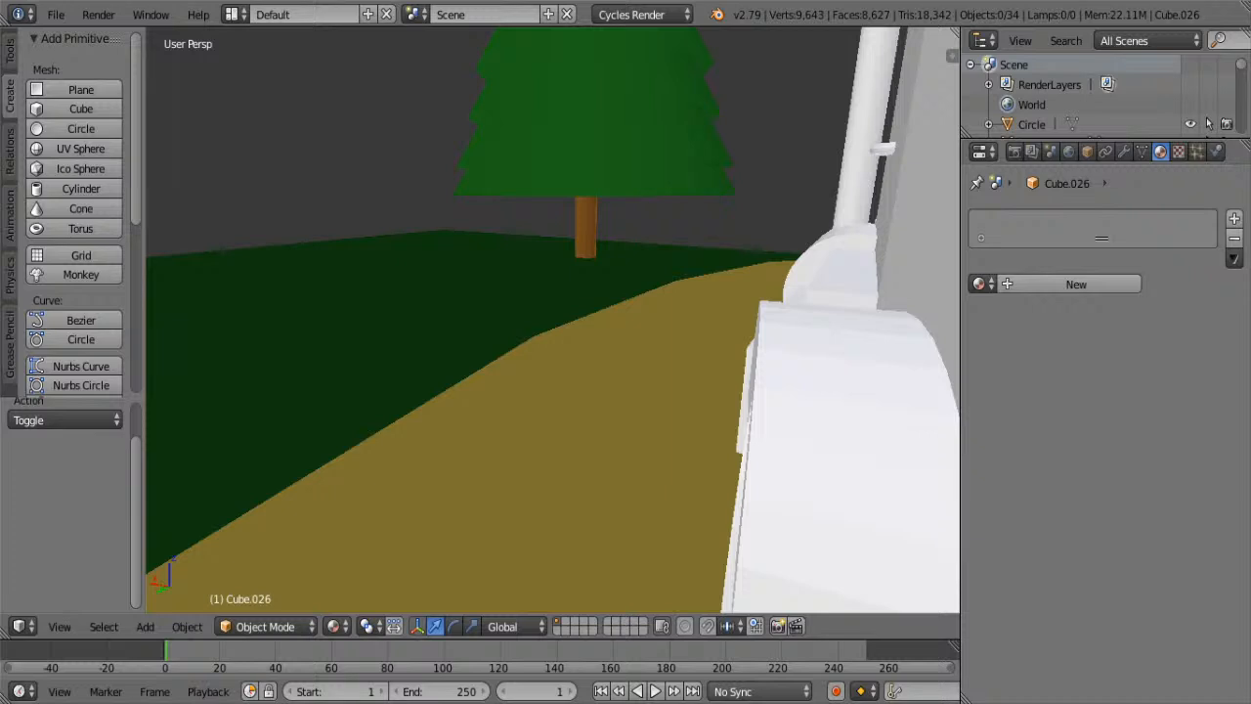
pyautogui.scroll(-6, 841, 503)
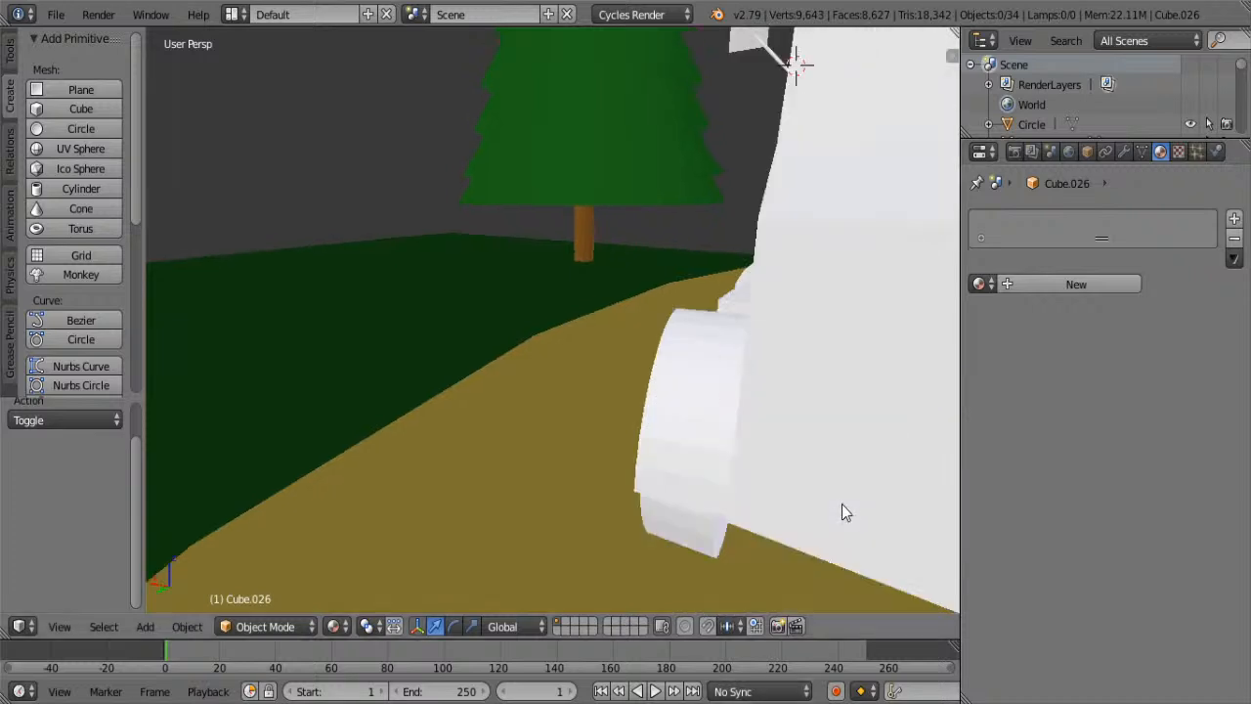
pyautogui.moveTo(791, 504); pyautogui.dragTo(578, 406, button='middle')
pyautogui.scroll(-3, 692, 465)
pyautogui.moveTo(719, 359); pyautogui.dragTo(655, 316, button='middle')
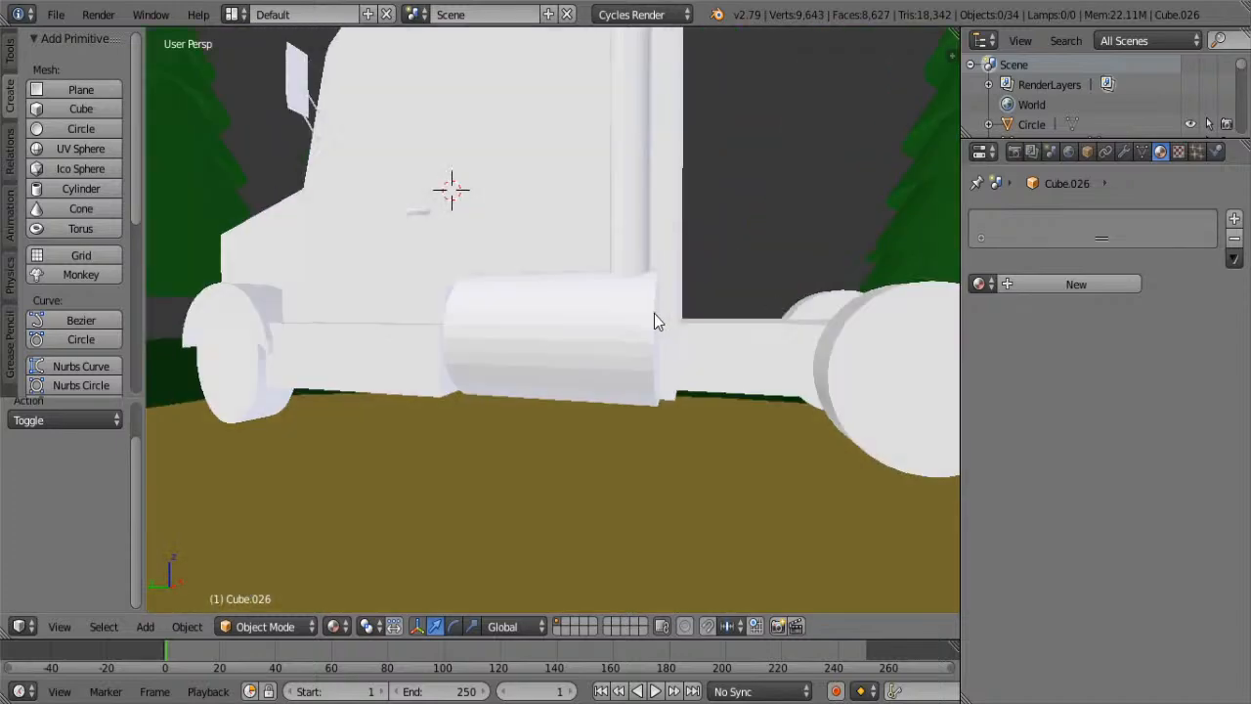
# - Select the inset grille face on the truck's front in mesh editing and subdivide it four times with one cut each
pyautogui.scroll(-5, 697, 366)
pyautogui.press('Tab')
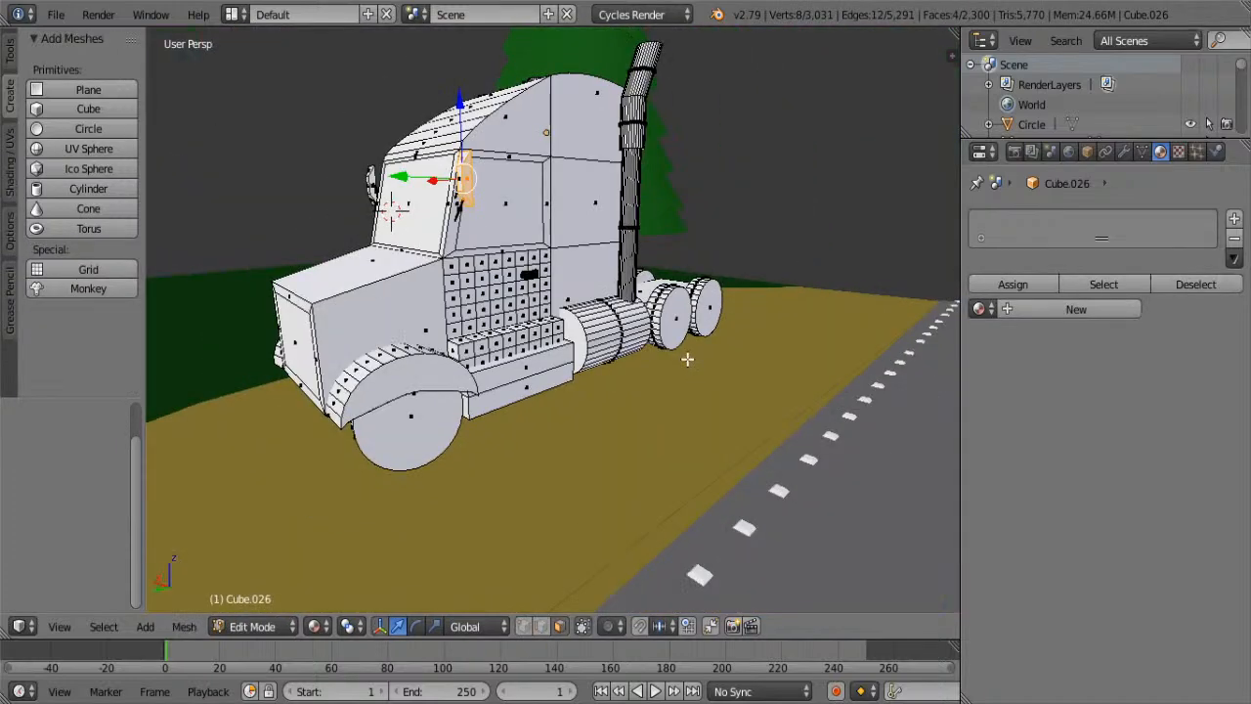
pyautogui.moveTo(684, 355); pyautogui.dragTo(607, 289, button='middle')
pyautogui.rightClick(540, 359)
pyautogui.press('Tab')
pyautogui.scroll(1, 540, 360)
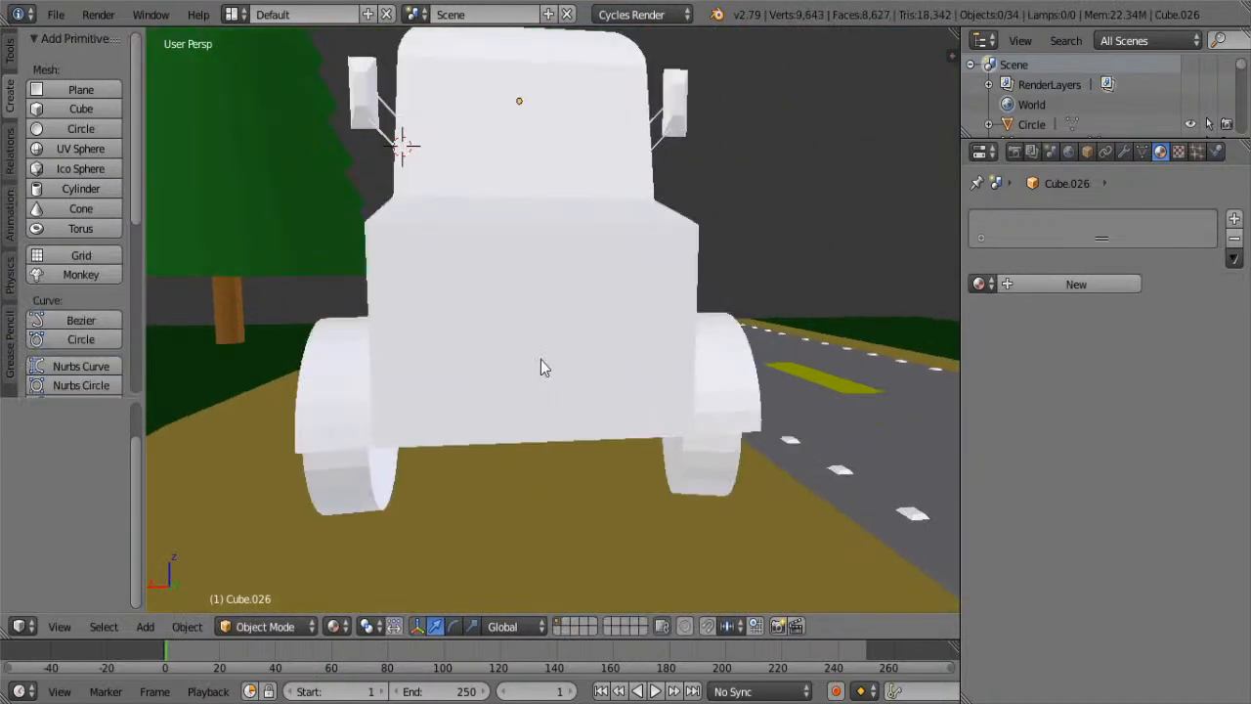
pyautogui.press('Tab')
pyautogui.scroll(2, 540, 342)
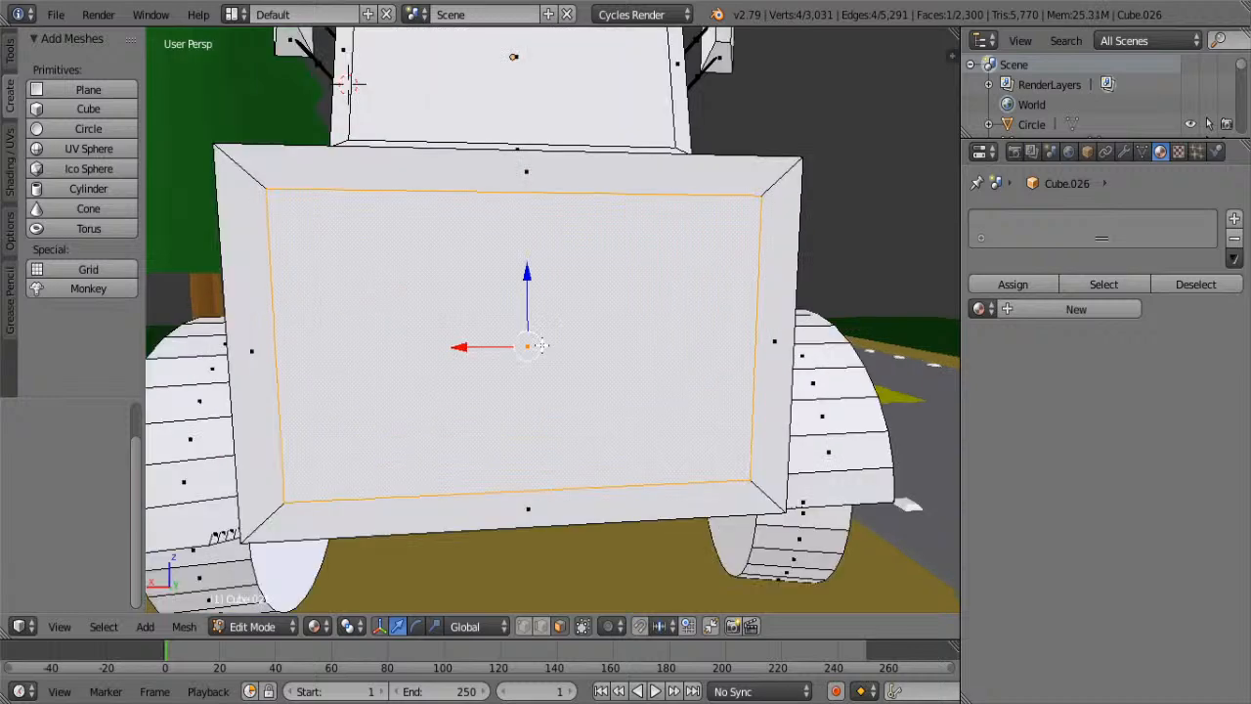
pyautogui.click(10, 51)
pyautogui.scroll(-3, 39, 248)
pyautogui.scroll(-5, 39, 248)
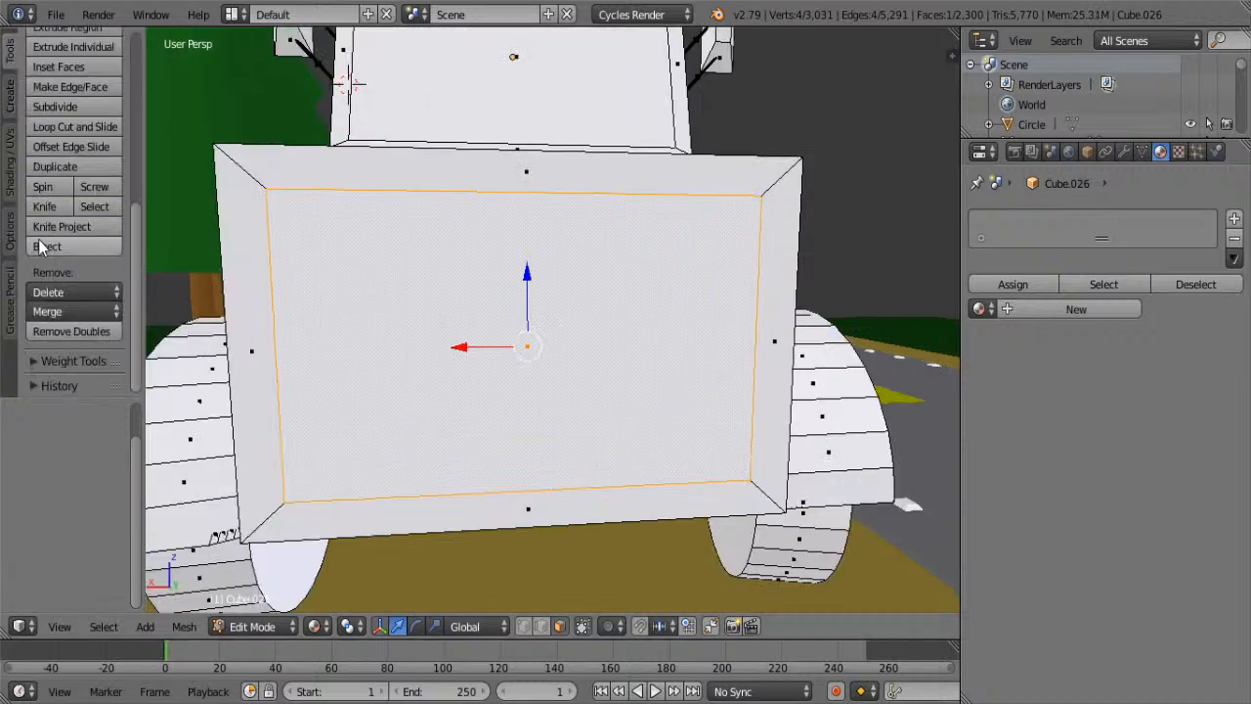
pyautogui.scroll(1, 41, 234)
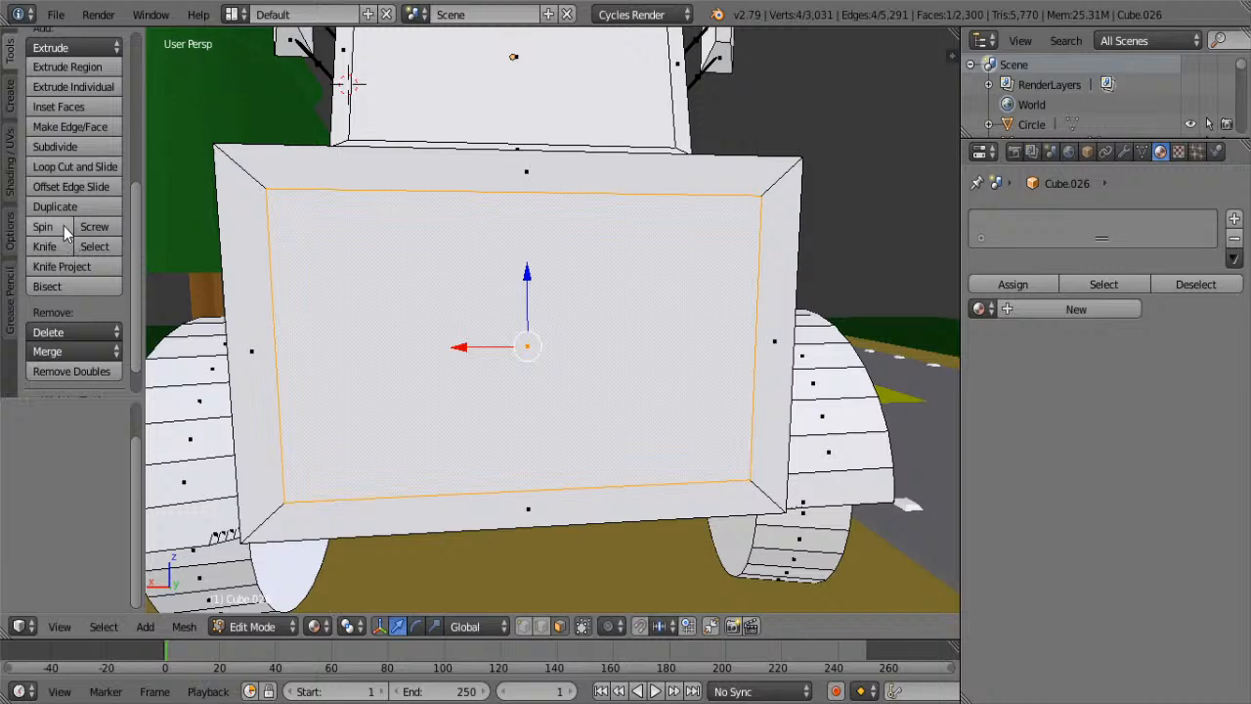
pyautogui.click(55, 147)
pyautogui.click(55, 146)
pyautogui.click(55, 145)
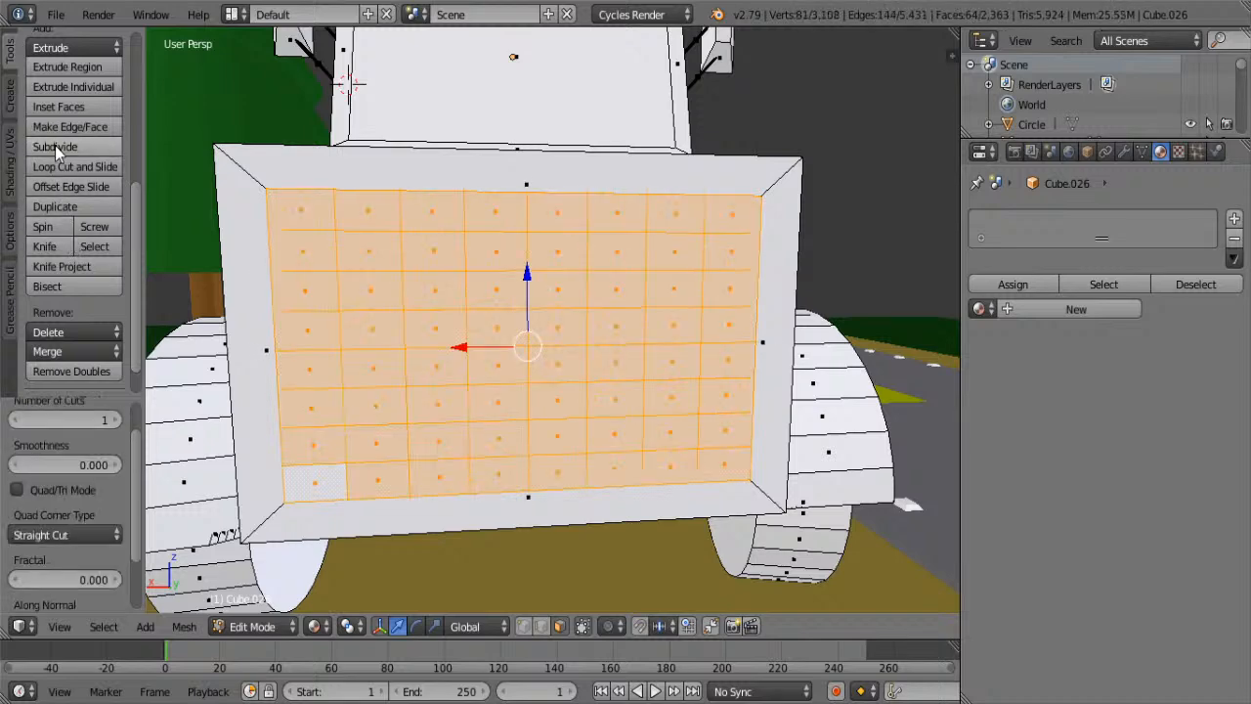
pyautogui.click(55, 146)
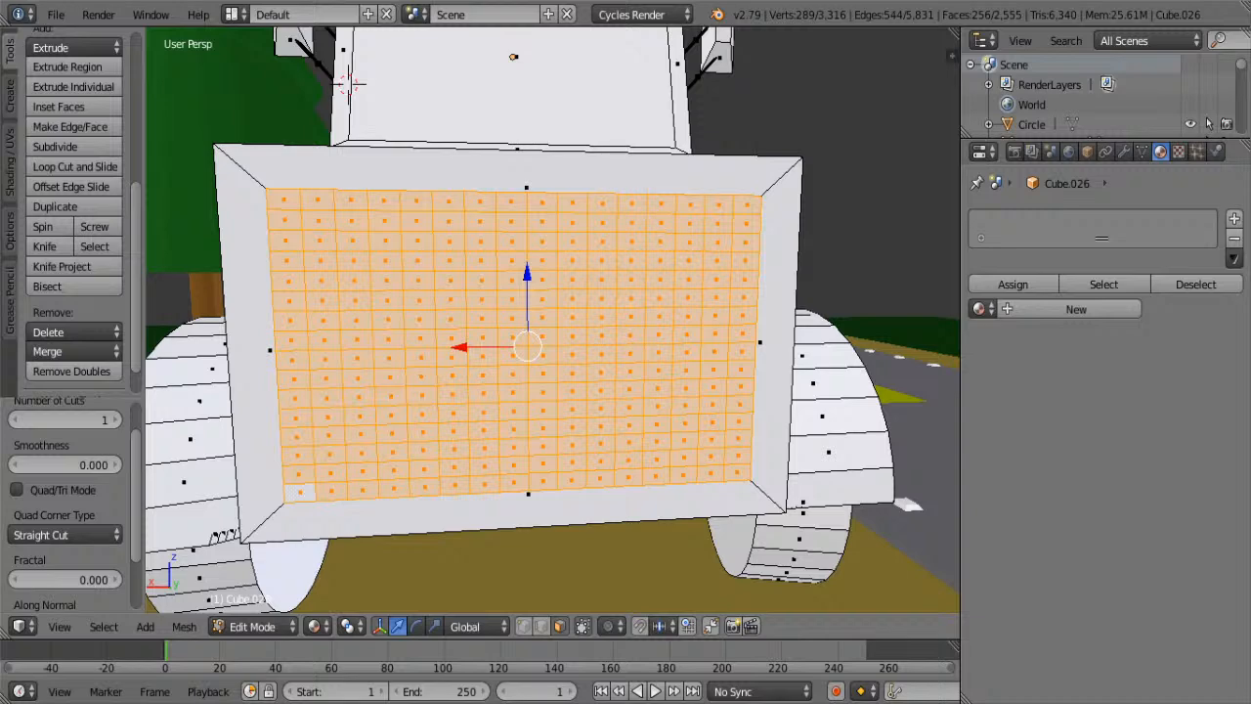
pyautogui.rightClick(332, 228)
pyautogui.keyDown('alt'); pyautogui.rightClick(330, 232); pyautogui.keyUp('alt')
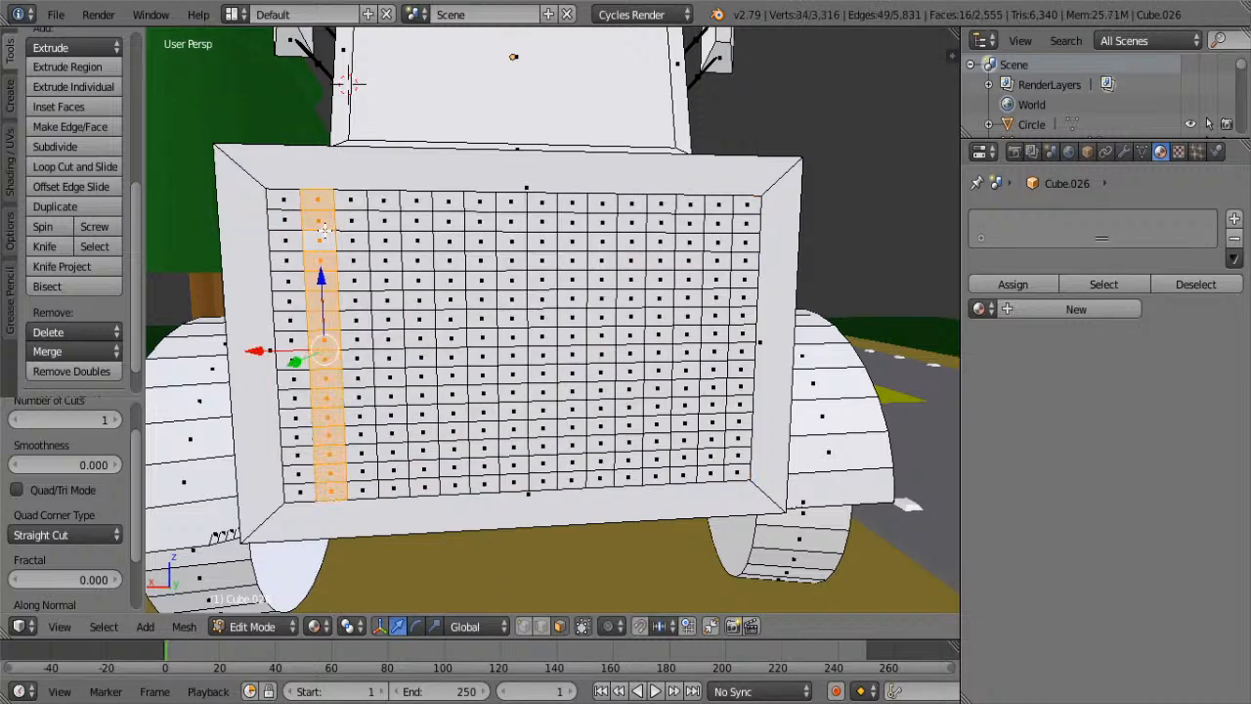
pyautogui.keyDown('alt'); pyautogui.rightClick(385, 223); pyautogui.keyUp('alt')
pyautogui.keyDown('shift'); pyautogui.rightClick(320, 222); pyautogui.keyUp('shift')
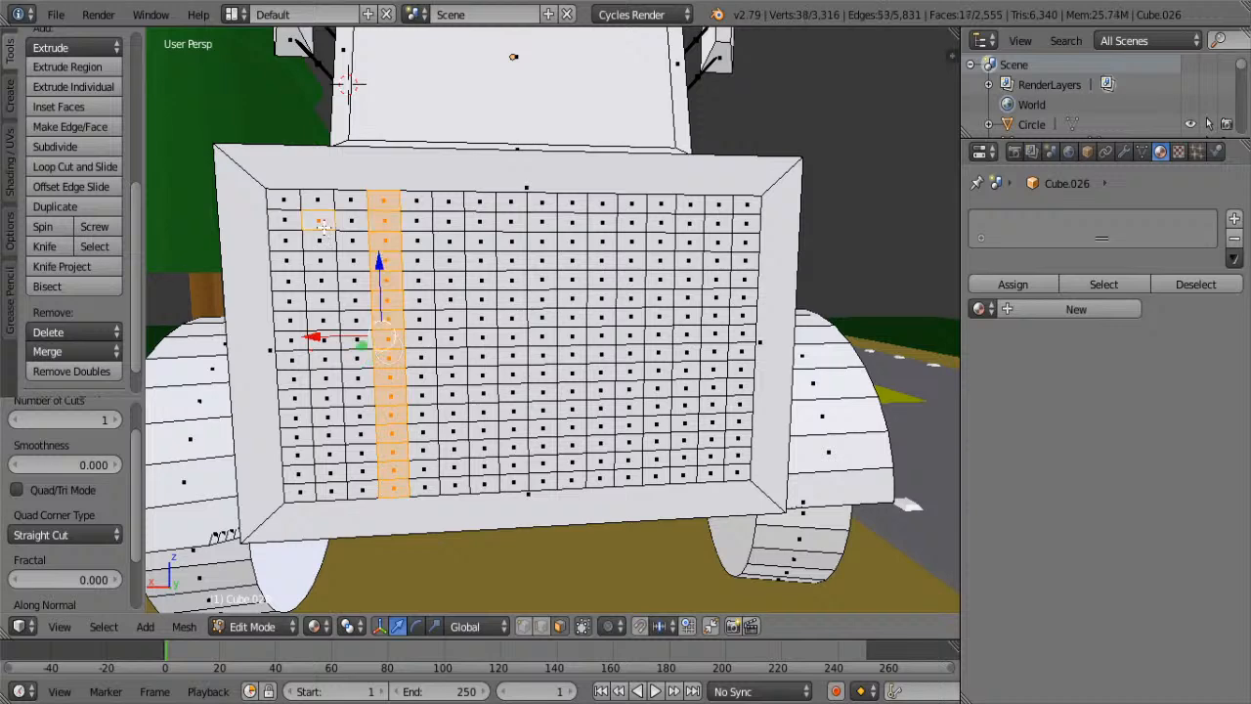
pyautogui.rightClick(313, 239)
pyautogui.press('a')
# - Select every second vertical column of faces across the grille grid, starting with the second column
pyautogui.keyDown('alt'); pyautogui.rightClick(319, 222); pyautogui.keyUp('alt')
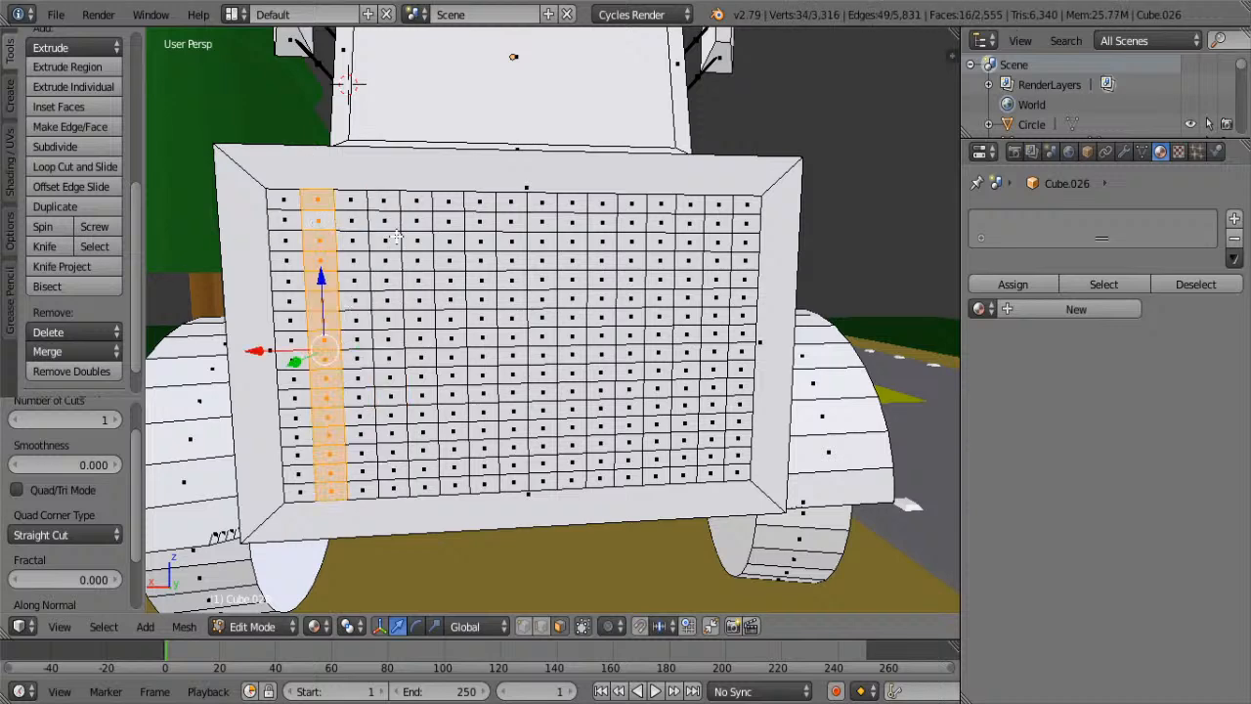
pyautogui.keyDown('alt'); pyautogui.keyDown('shift'); pyautogui.rightClick(385, 215); pyautogui.keyUp('shift'); pyautogui.keyUp('alt')
pyautogui.keyDown('alt'); pyautogui.keyDown('shift'); pyautogui.rightClick(447, 219); pyautogui.keyUp('shift'); pyautogui.keyUp('alt')
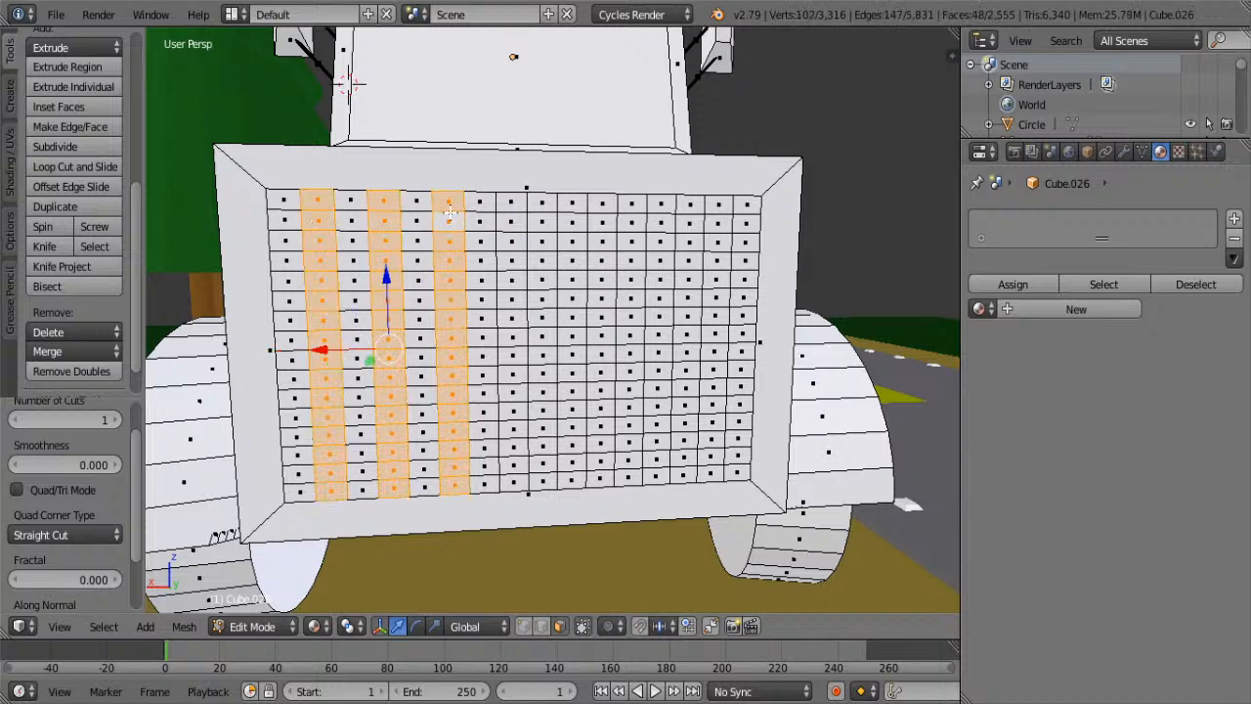
pyautogui.keyDown('alt'); pyautogui.keyDown('shift'); pyautogui.rightClick(520, 208); pyautogui.keyUp('shift'); pyautogui.keyUp('alt')
pyautogui.keyDown('alt'); pyautogui.keyDown('shift'); pyautogui.rightClick(572, 217); pyautogui.keyUp('shift'); pyautogui.keyUp('alt')
pyautogui.keyDown('alt'); pyautogui.keyDown('shift'); pyautogui.rightClick(631, 215); pyautogui.keyUp('shift'); pyautogui.keyUp('alt')
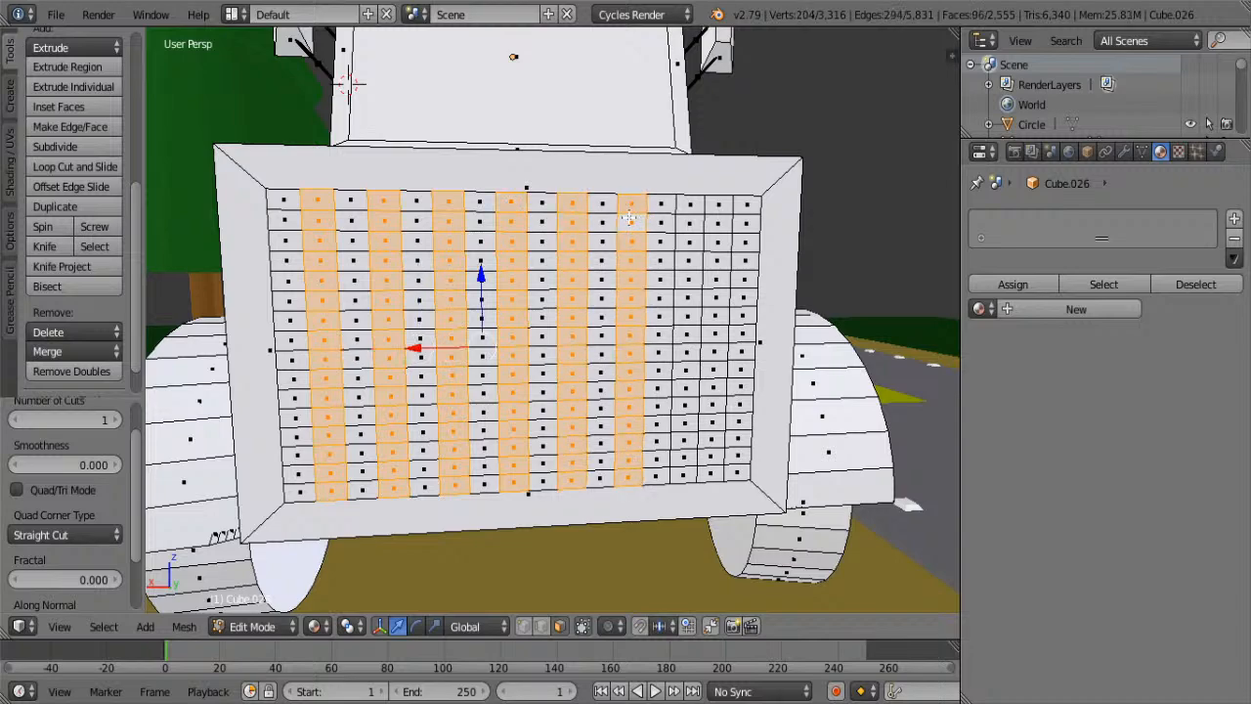
pyautogui.keyDown('alt'); pyautogui.keyDown('shift'); pyautogui.rightClick(692, 216); pyautogui.keyUp('shift'); pyautogui.keyUp('alt')
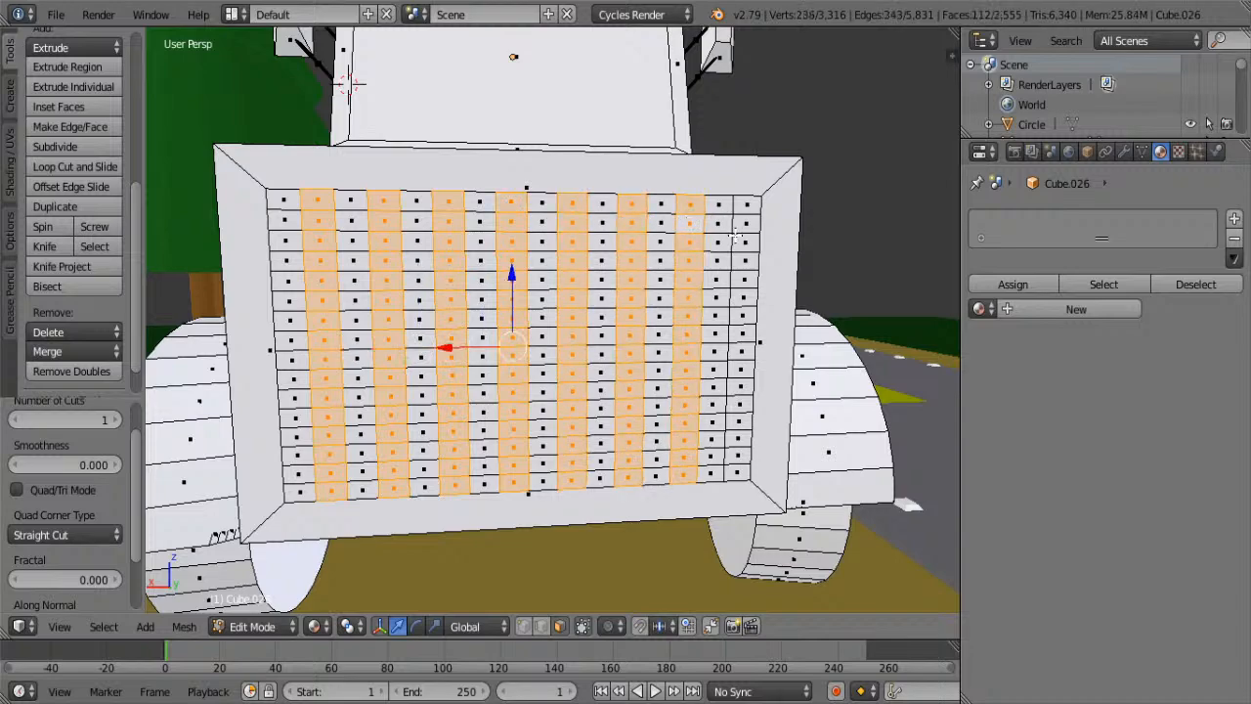
pyautogui.scroll(5, 748, 252)
pyautogui.scroll(-6, 753, 259)
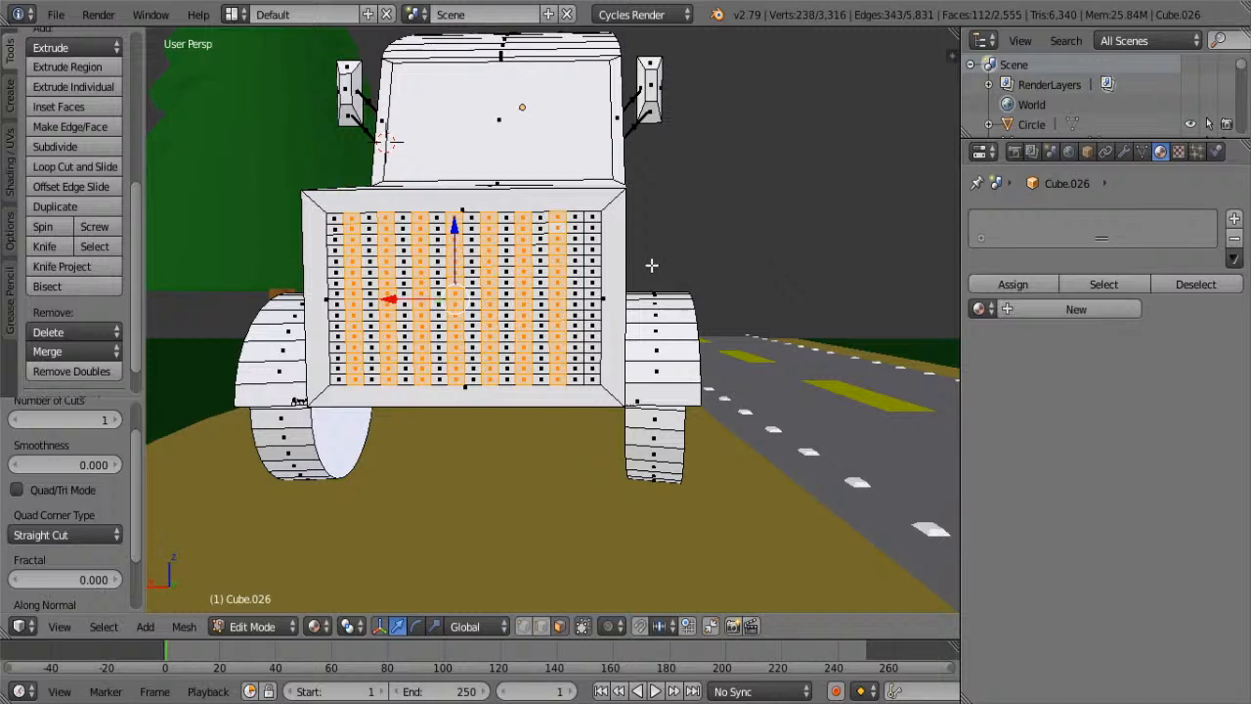
# - Drop the alternating column selection and undo back through the grille's last subdivision
pyautogui.keyDown('alt'); pyautogui.keyDown('shift'); pyautogui.rightClick(557, 274); pyautogui.keyUp('shift'); pyautogui.keyUp('alt')
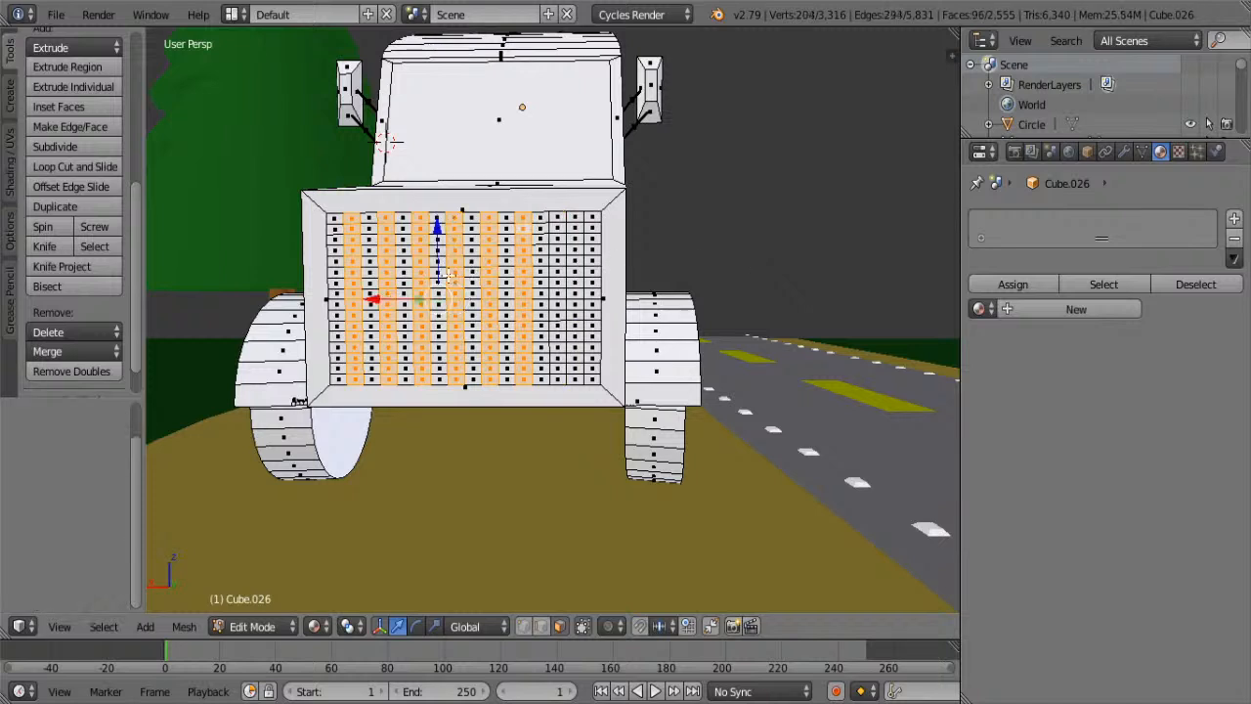
pyautogui.keyDown('alt'); pyautogui.keyDown('shift'); pyautogui.rightClick(522, 274); pyautogui.keyUp('shift'); pyautogui.keyUp('alt')
pyautogui.keyDown('alt'); pyautogui.keyDown('shift'); pyautogui.rightClick(489, 274); pyautogui.keyUp('shift'); pyautogui.keyUp('alt')
pyautogui.hotkey('ctrl', 'z')
pyautogui.hotkey('ctrl', 'z')
pyautogui.hotkey('ctrl', 'z')
pyautogui.hotkey('ctrl', 'z')
pyautogui.hotkey('ctrl', 'z')
pyautogui.hotkey('ctrl', 'z')
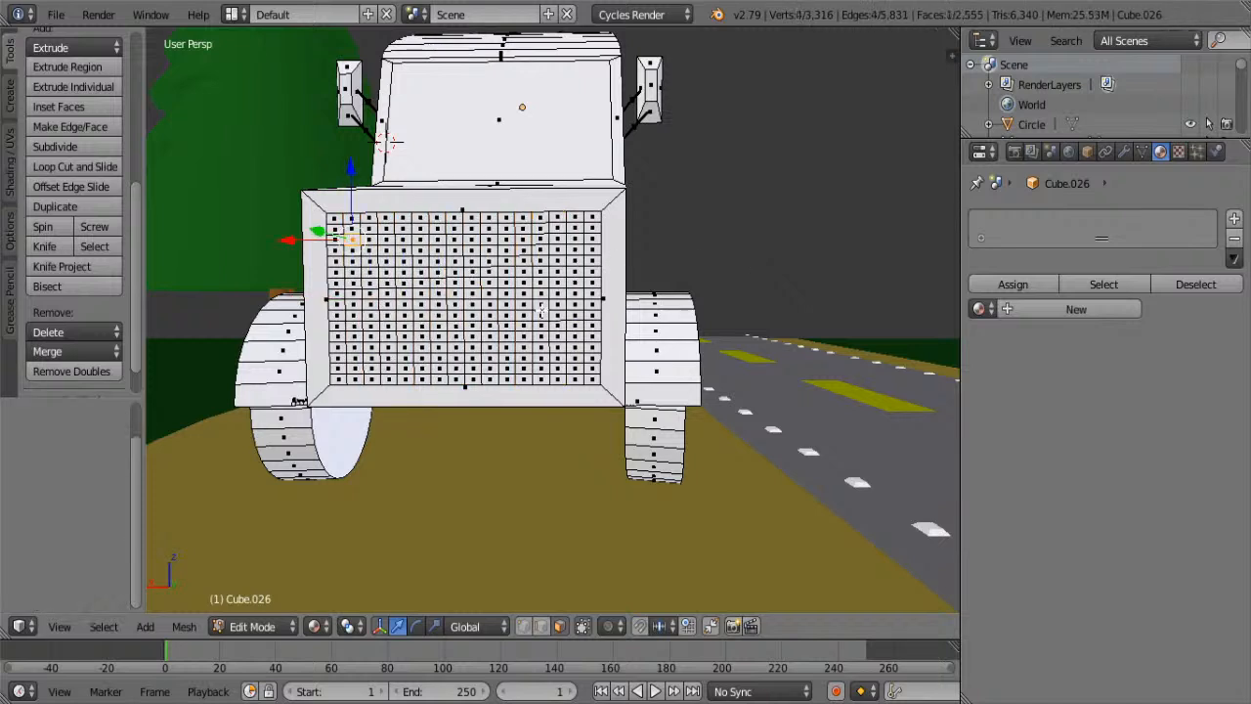
pyautogui.hotkey('ctrl', 'z')
pyautogui.hotkey('ctrl', 'z')
pyautogui.hotkey('ctrl', 'z')
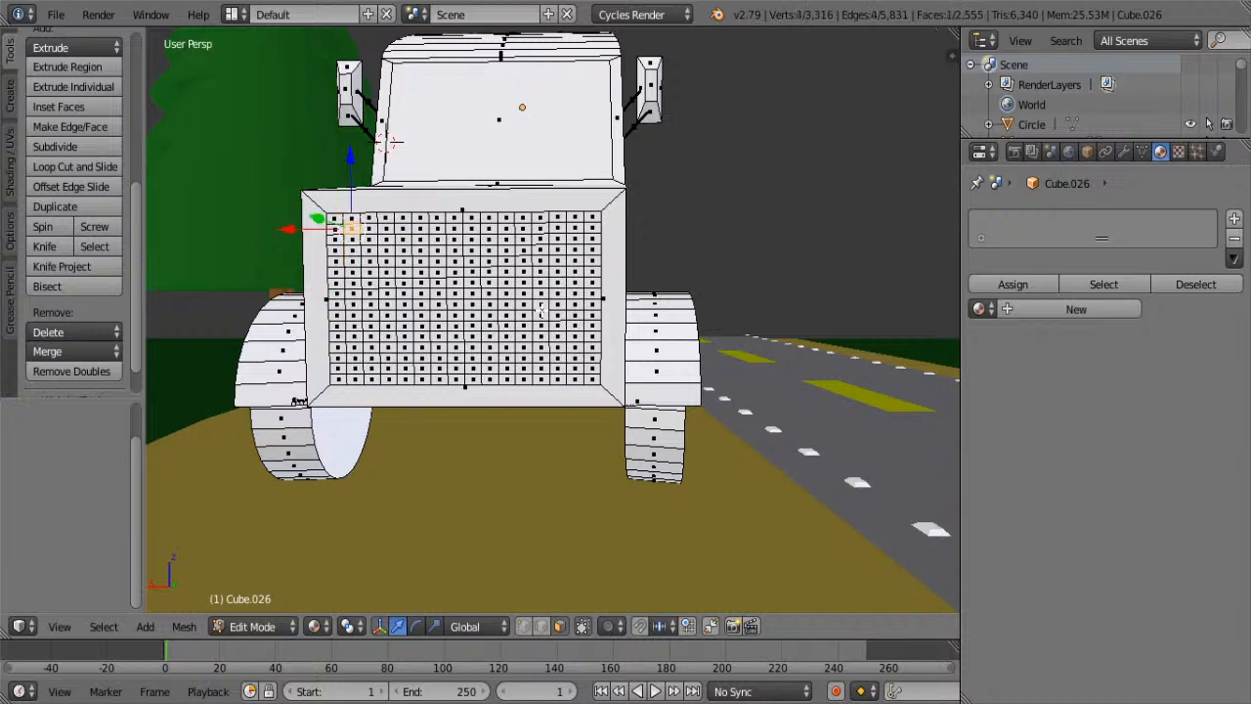
pyautogui.hotkey('ctrl', 'z')
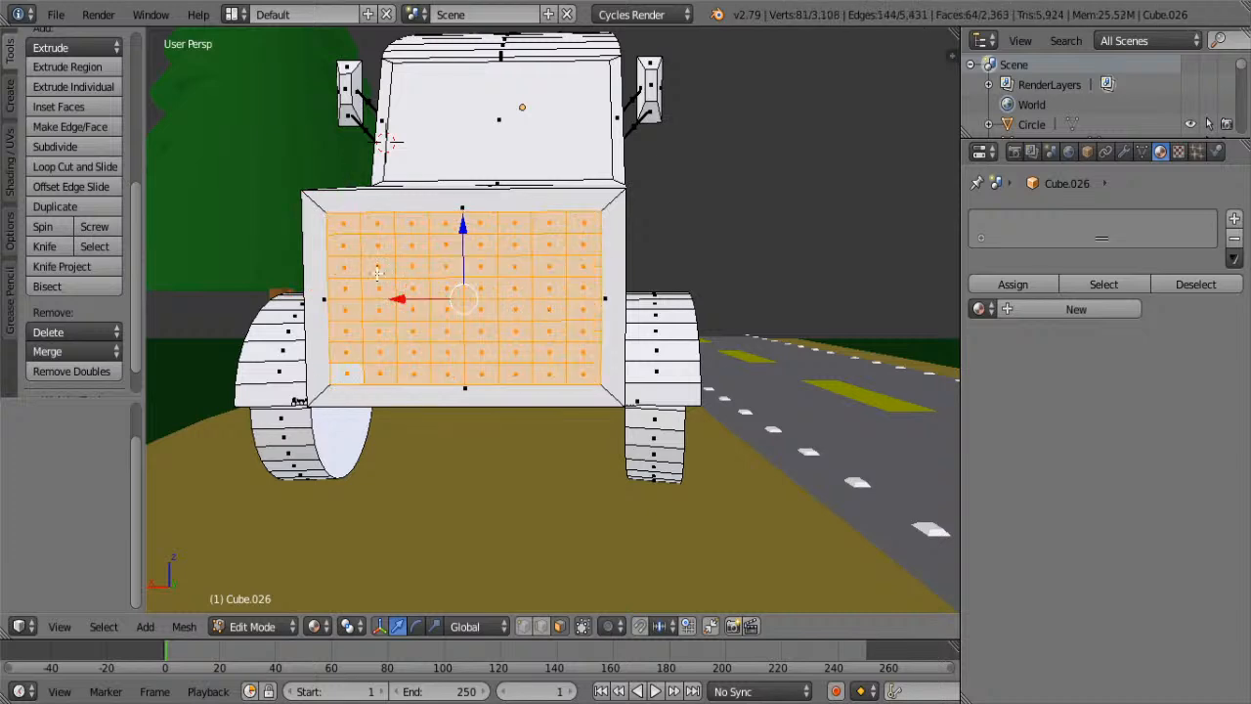
# - Subdivide the selected grille grid twice with one cut each to get a finer mesh
pyautogui.click(65, 148)
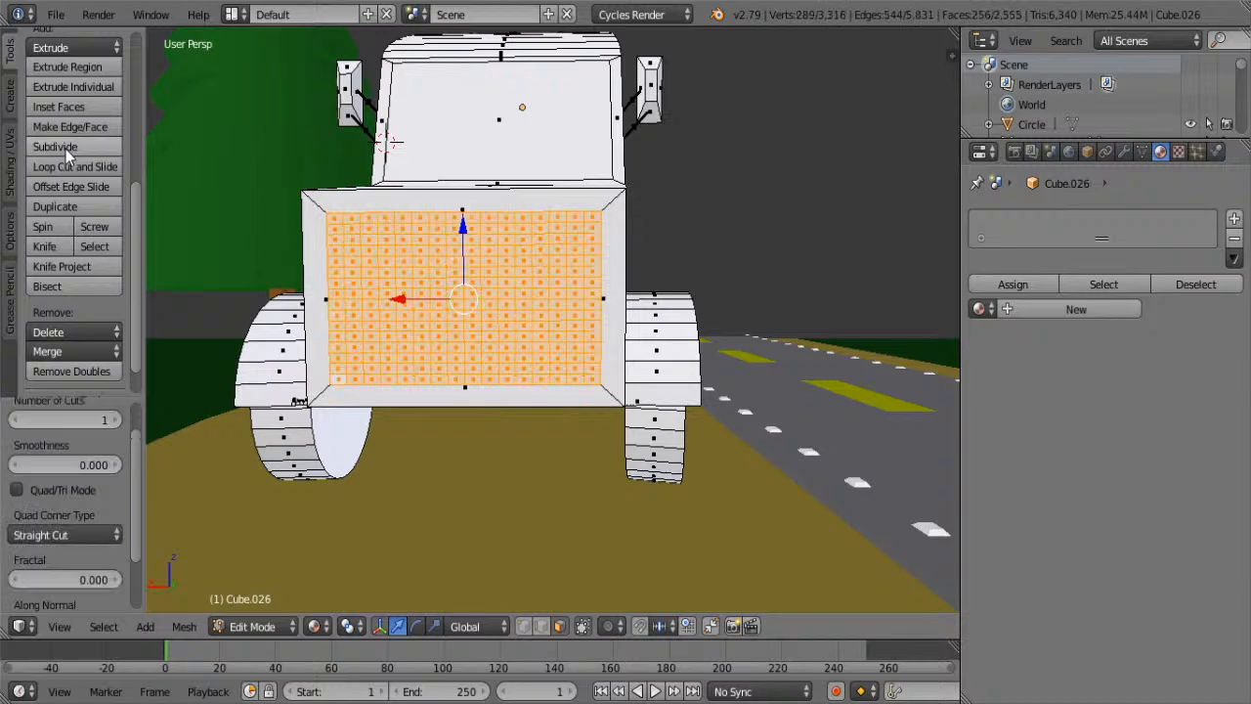
pyautogui.click(65, 148)
pyautogui.scroll(6, 307, 297)
pyautogui.scroll(-4, 330, 309)
pyautogui.scroll(-3, 331, 309)
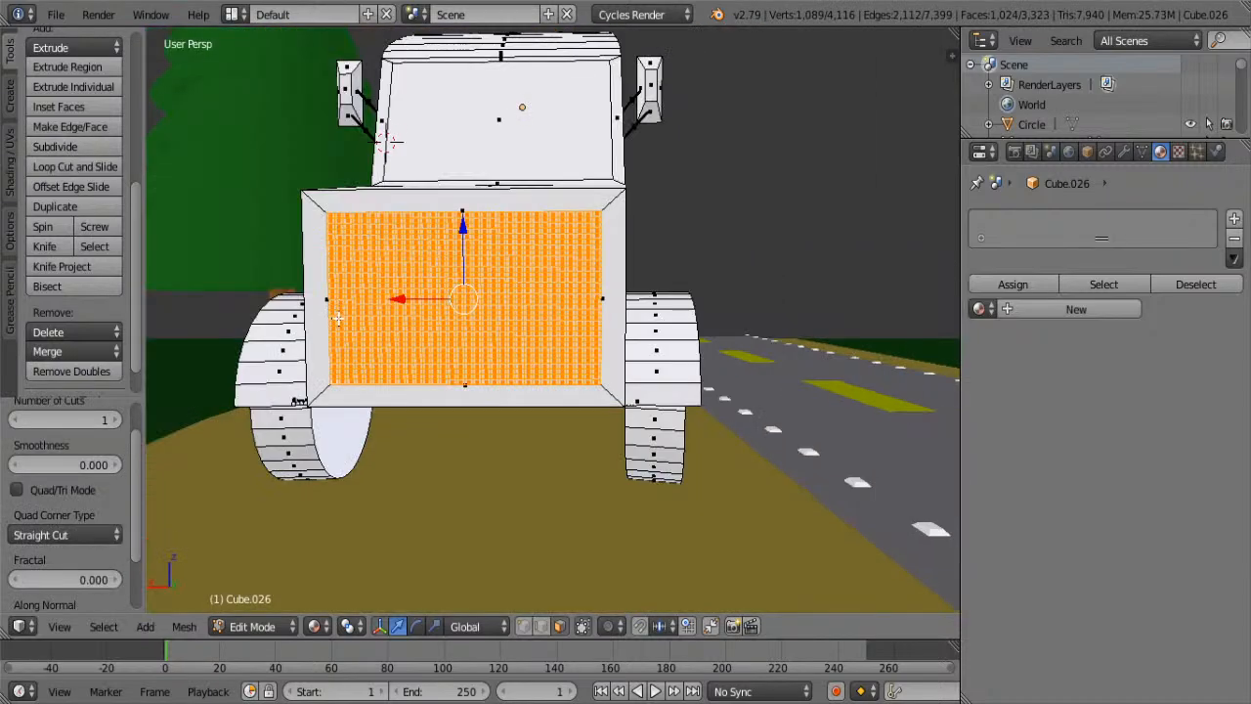
pyautogui.scroll(3, 368, 314)
# - Select the first three pairs of adjacent face columns on the fine grille grid, leaving one column between pairs
pyautogui.rightClick(270, 166)
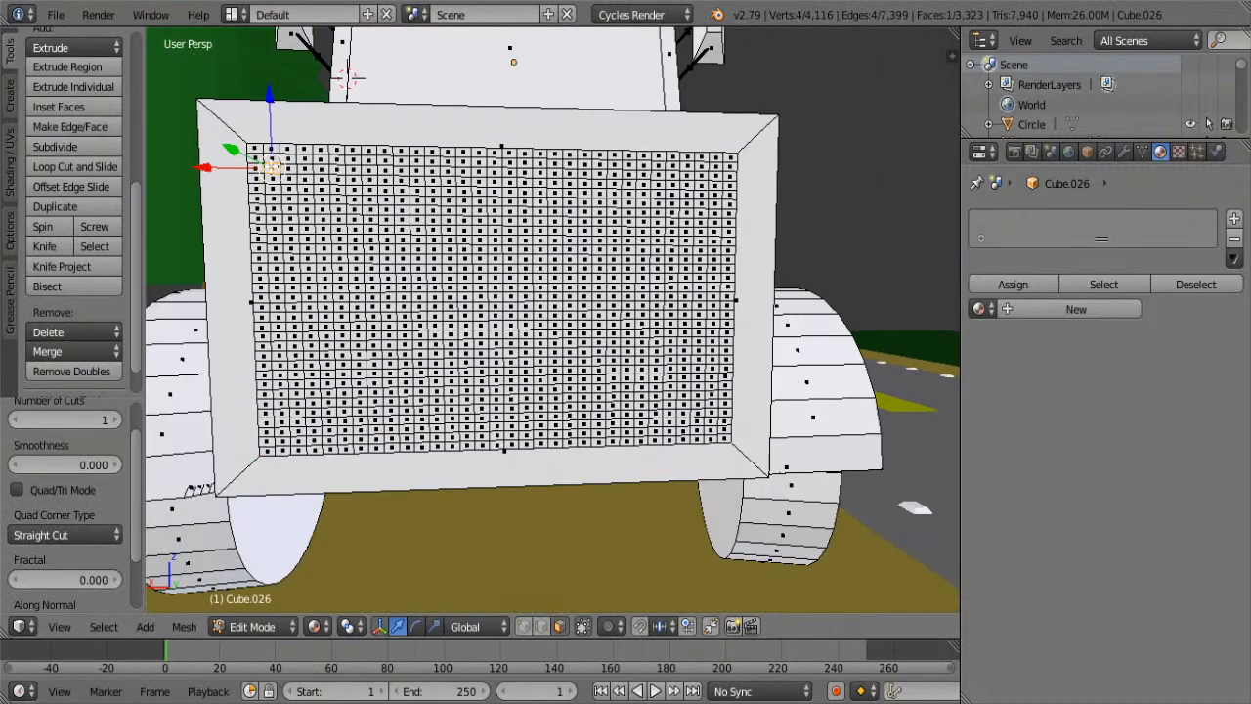
pyautogui.press('a')
pyautogui.keyDown('alt'); pyautogui.rightClick(273, 165); pyautogui.keyUp('alt')
pyautogui.keyDown('alt'); pyautogui.keyDown('shift'); pyautogui.rightClick(290, 165); pyautogui.keyUp('shift'); pyautogui.keyUp('alt')
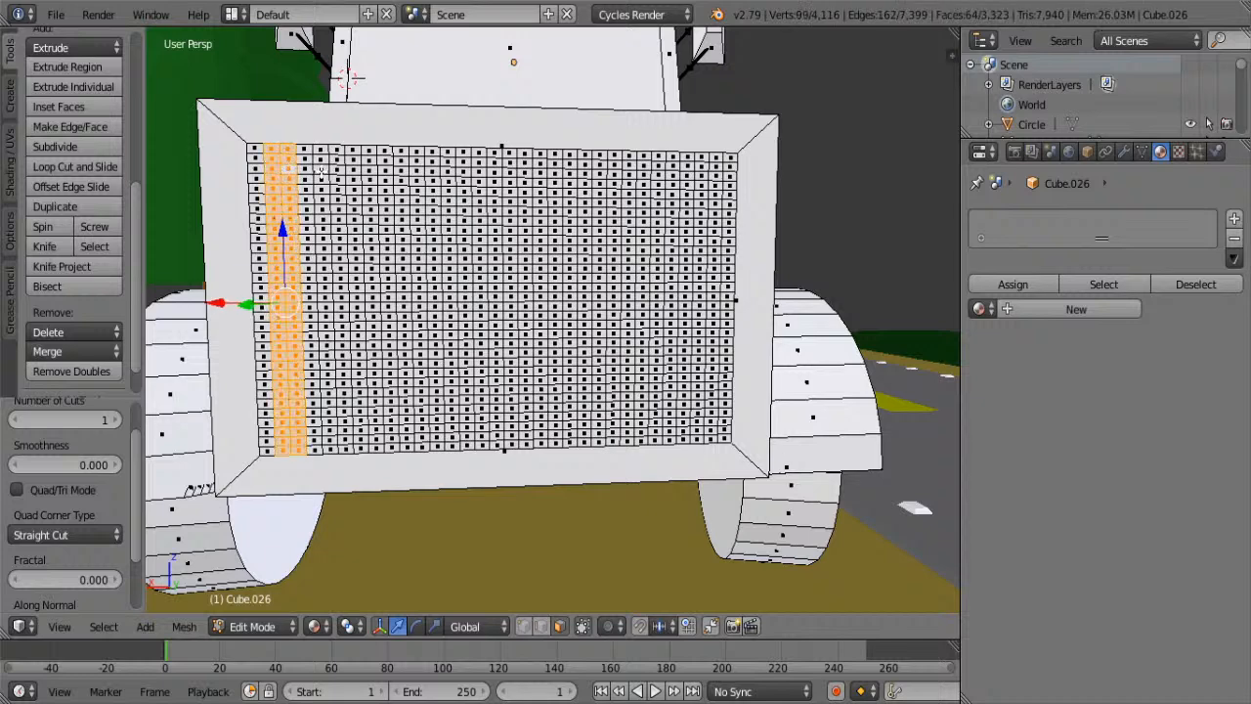
pyautogui.keyDown('alt'); pyautogui.keyDown('shift'); pyautogui.rightClick(327, 168); pyautogui.keyUp('shift'); pyautogui.keyUp('alt')
pyautogui.keyDown('alt'); pyautogui.keyDown('shift'); pyautogui.rightClick(374, 167); pyautogui.keyUp('shift'); pyautogui.keyUp('alt')
pyautogui.keyDown('alt'); pyautogui.keyDown('shift'); pyautogui.rightClick(378, 169); pyautogui.keyUp('shift'); pyautogui.keyUp('alt')
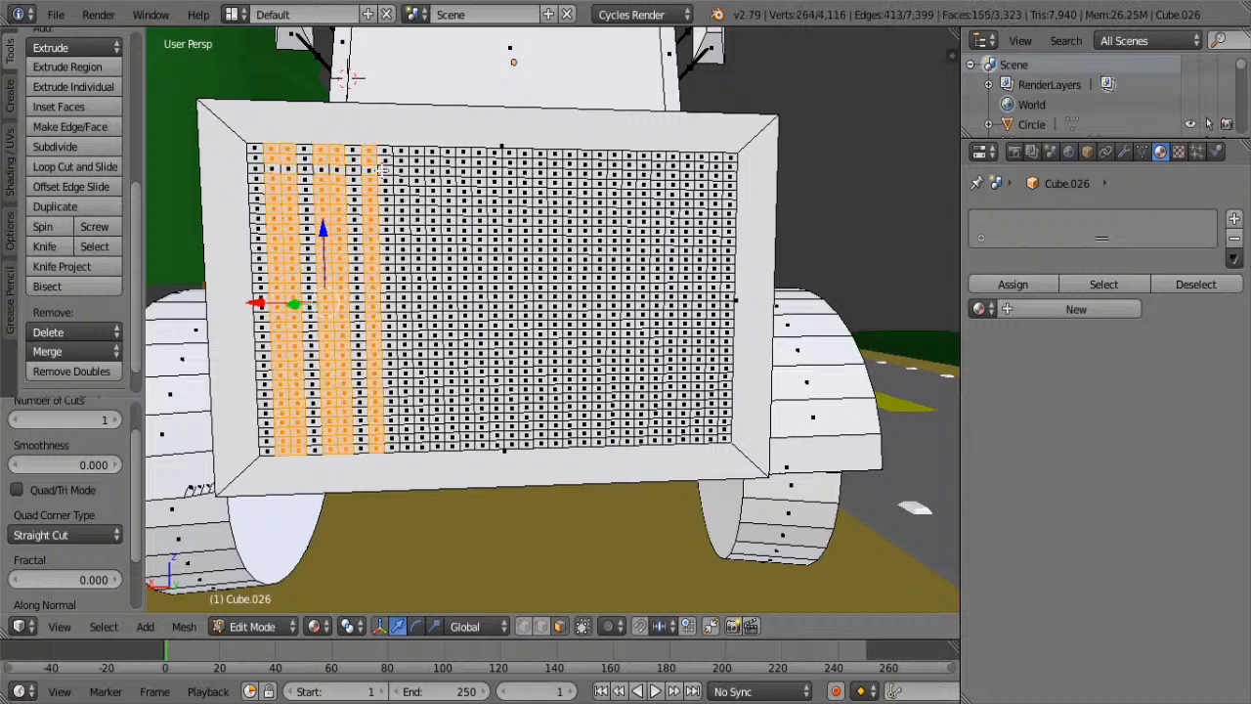
pyautogui.keyDown('alt'); pyautogui.keyDown('shift'); pyautogui.rightClick(388, 166); pyautogui.keyUp('shift'); pyautogui.keyUp('alt')
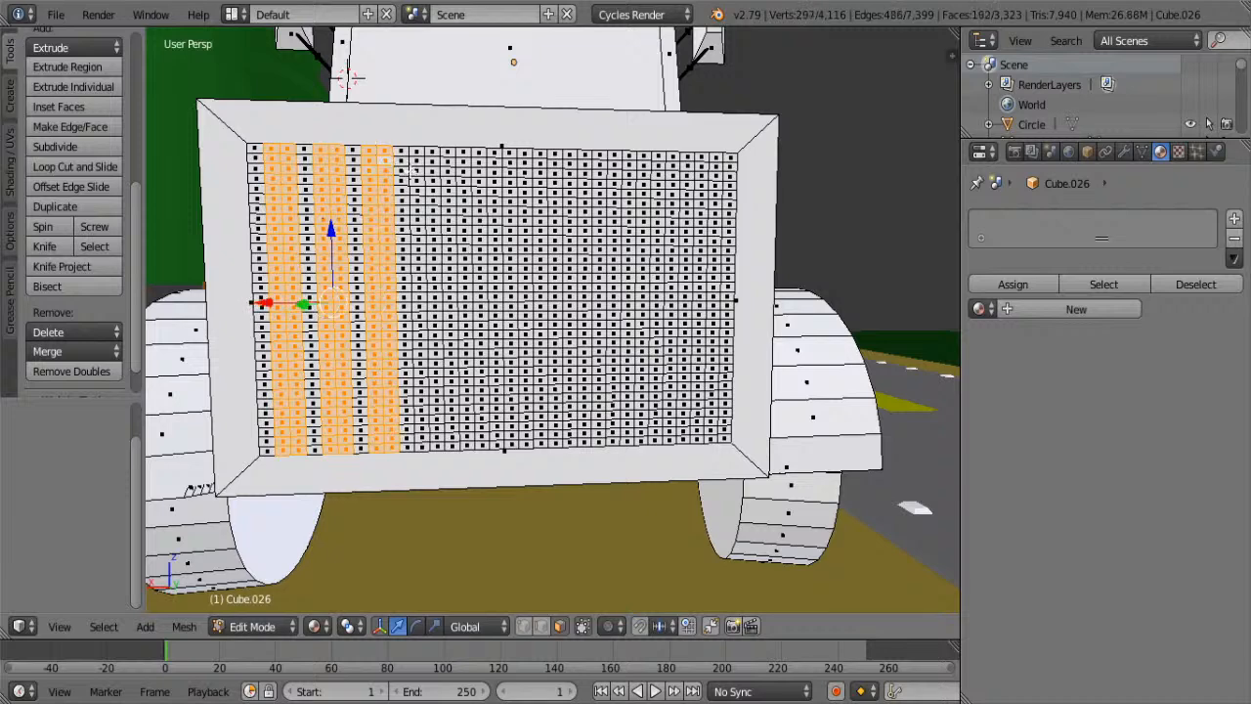
# - Add the fourth, fifth and sixth column pairs to the grille selection, keeping the single-column gaps
pyautogui.scroll(5, 416, 167)
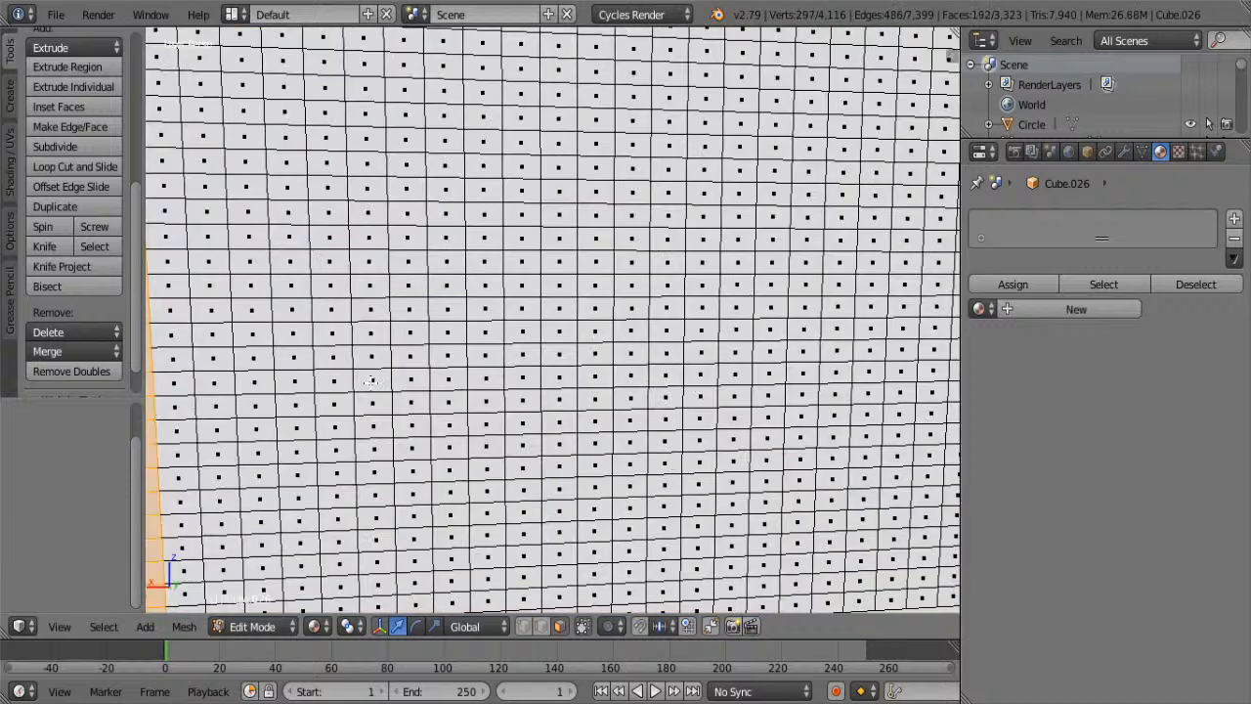
pyautogui.scroll(-5, 371, 391)
pyautogui.keyDown('alt'); pyautogui.keyDown('shift'); pyautogui.rightClick(420, 441); pyautogui.keyUp('shift'); pyautogui.keyUp('alt')
pyautogui.keyDown('alt'); pyautogui.keyDown('shift'); pyautogui.rightClick(434, 441); pyautogui.keyUp('shift'); pyautogui.keyUp('alt')
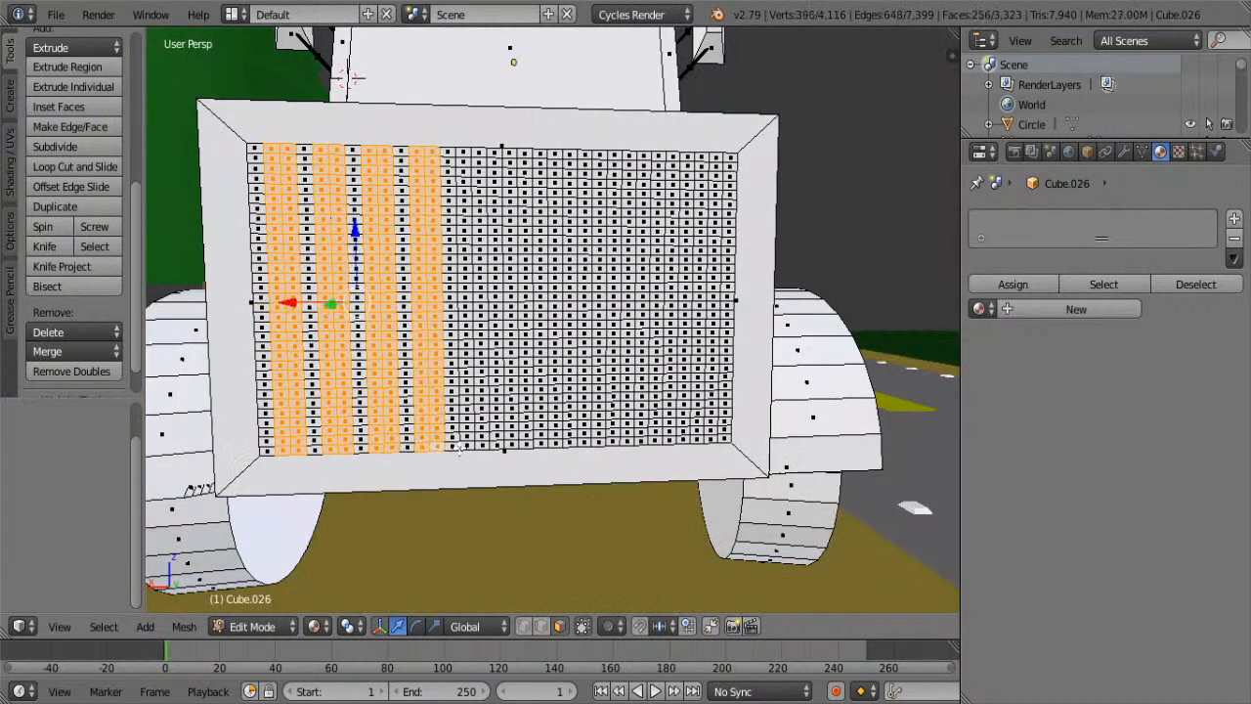
pyautogui.keyDown('alt'); pyautogui.keyDown('shift'); pyautogui.rightClick(465, 439); pyautogui.keyUp('shift'); pyautogui.keyUp('alt')
pyautogui.keyDown('alt'); pyautogui.keyDown('shift'); pyautogui.rightClick(477, 438); pyautogui.keyUp('shift'); pyautogui.keyUp('alt')
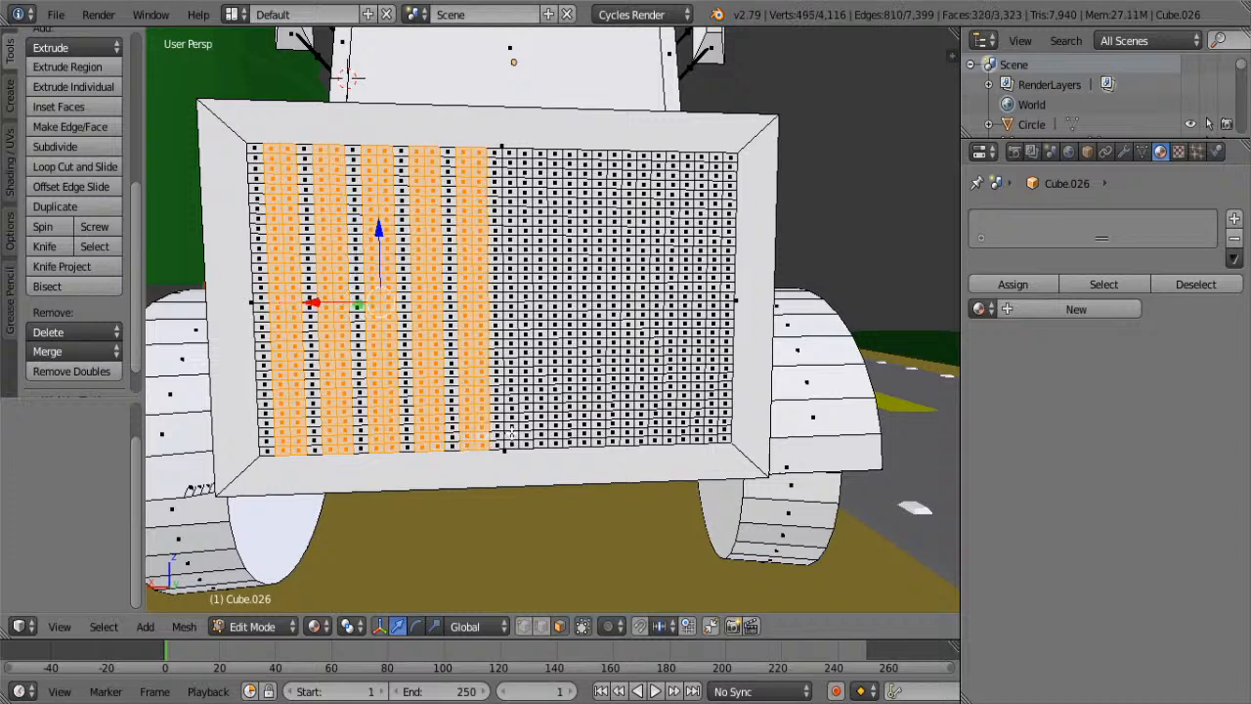
pyautogui.keyDown('alt'); pyautogui.keyDown('shift'); pyautogui.rightClick(510, 435); pyautogui.keyUp('shift'); pyautogui.keyUp('alt')
pyautogui.keyDown('alt'); pyautogui.keyDown('shift'); pyautogui.rightClick(528, 436); pyautogui.keyUp('shift'); pyautogui.keyUp('alt')
# - Extend the grille selection with the seventh to tenth column pairs, skipping one column between pairs
pyautogui.keyDown('alt'); pyautogui.keyDown('shift'); pyautogui.rightClick(549, 430); pyautogui.keyUp('shift'); pyautogui.keyUp('alt')
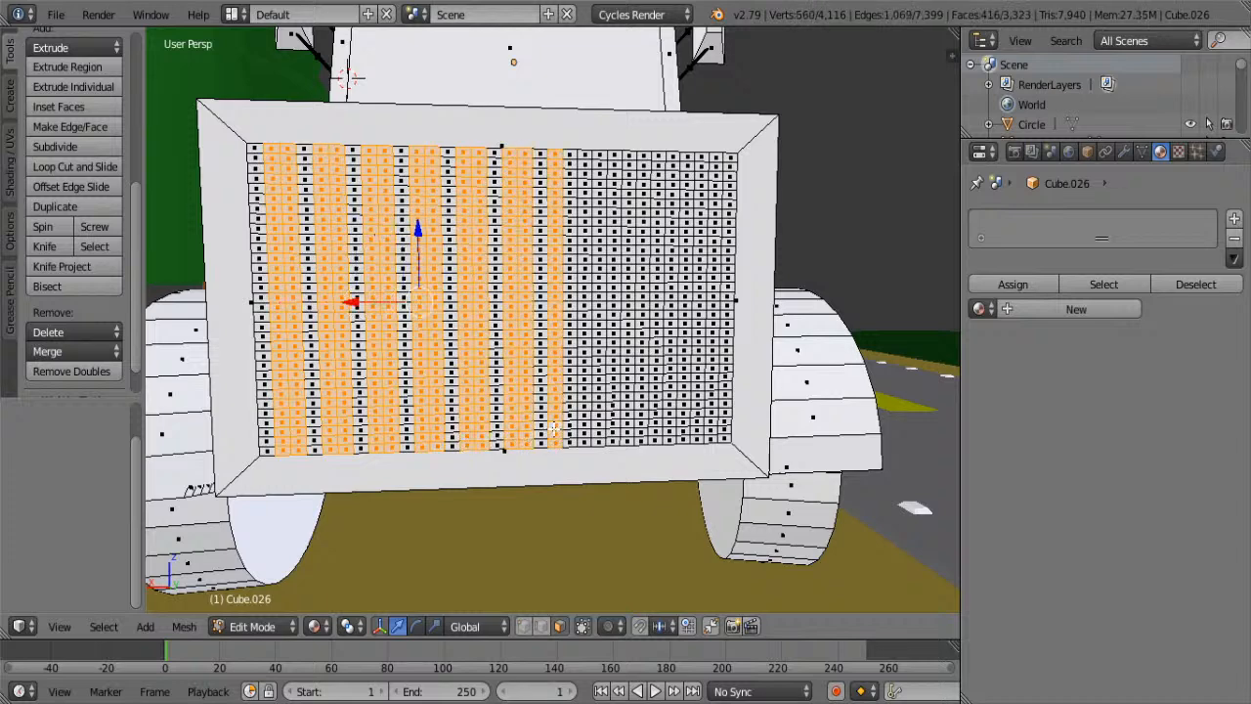
pyautogui.keyDown('alt'); pyautogui.keyDown('shift'); pyautogui.rightClick(567, 432); pyautogui.keyUp('shift'); pyautogui.keyUp('alt')
pyautogui.keyDown('alt'); pyautogui.keyDown('shift'); pyautogui.rightClick(594, 434); pyautogui.keyUp('shift'); pyautogui.keyUp('alt')
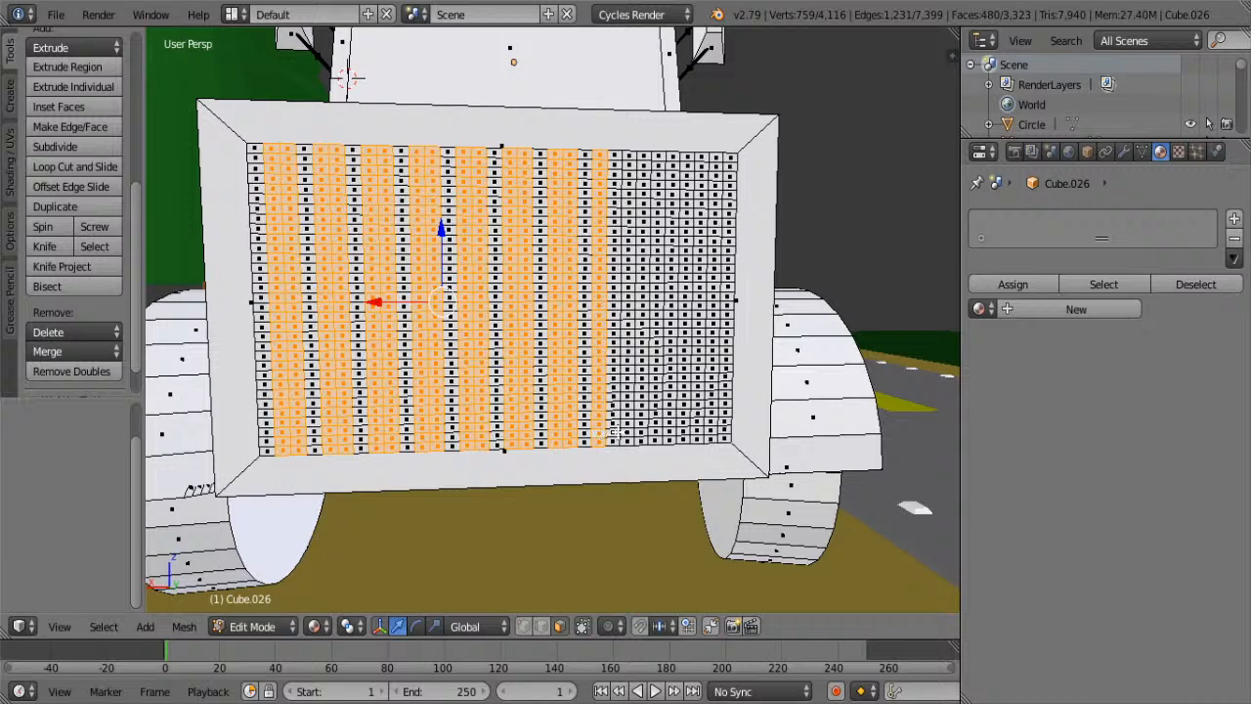
pyautogui.keyDown('alt'); pyautogui.keyDown('shift'); pyautogui.rightClick(616, 434); pyautogui.keyUp('shift'); pyautogui.keyUp('alt')
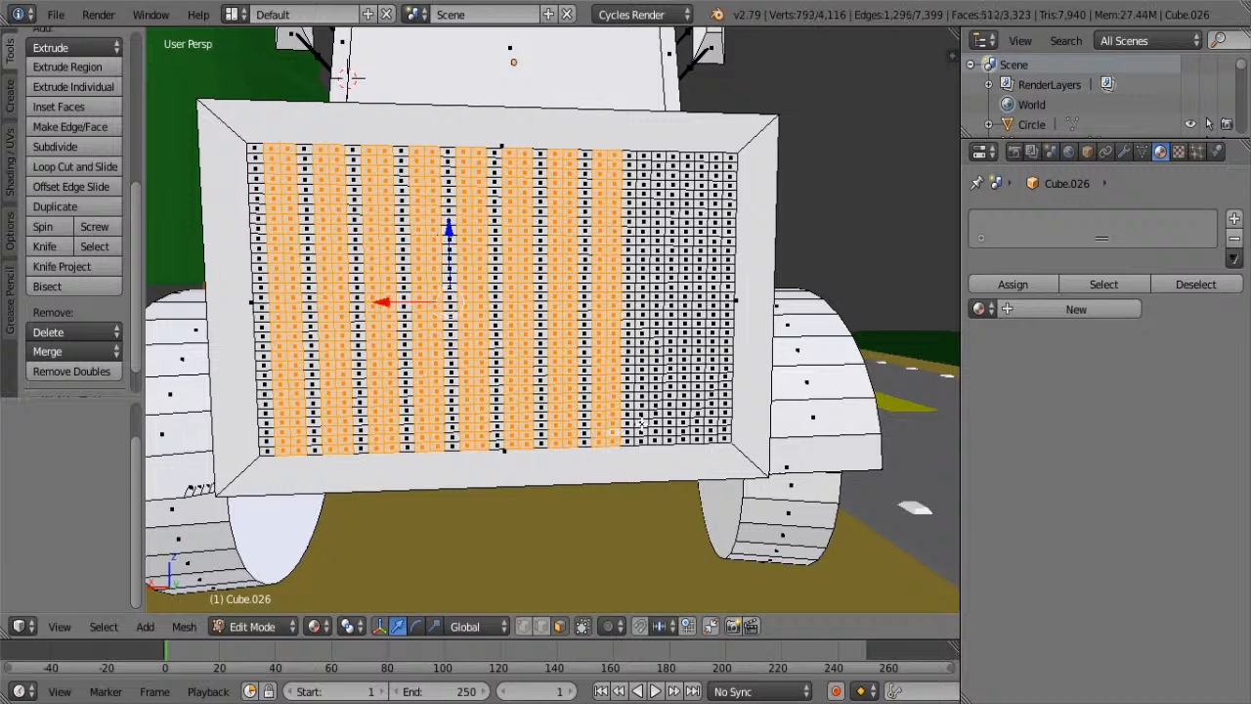
pyautogui.keyDown('alt'); pyautogui.keyDown('shift'); pyautogui.rightClick(641, 426); pyautogui.keyUp('shift'); pyautogui.keyUp('alt')
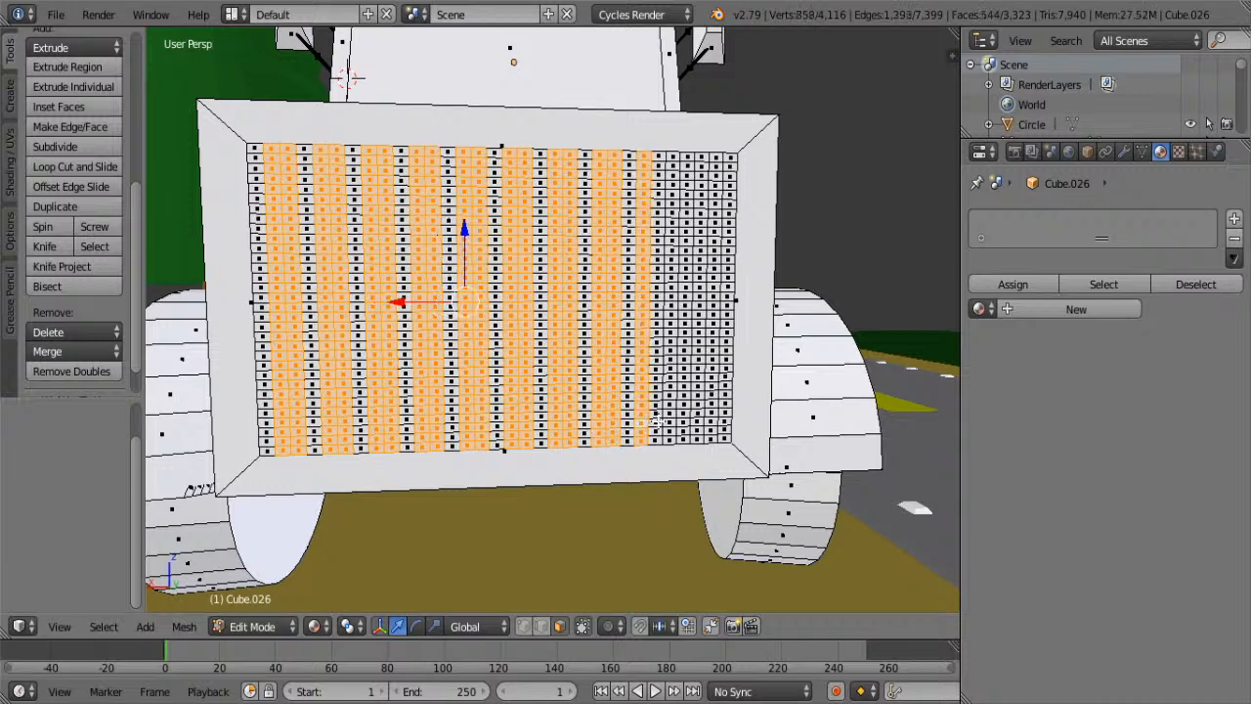
pyautogui.keyDown('alt'); pyautogui.keyDown('shift'); pyautogui.rightClick(656, 422); pyautogui.keyUp('shift'); pyautogui.keyUp('alt')
pyautogui.keyDown('alt'); pyautogui.keyDown('shift'); pyautogui.rightClick(682, 422); pyautogui.keyUp('shift'); pyautogui.keyUp('alt')
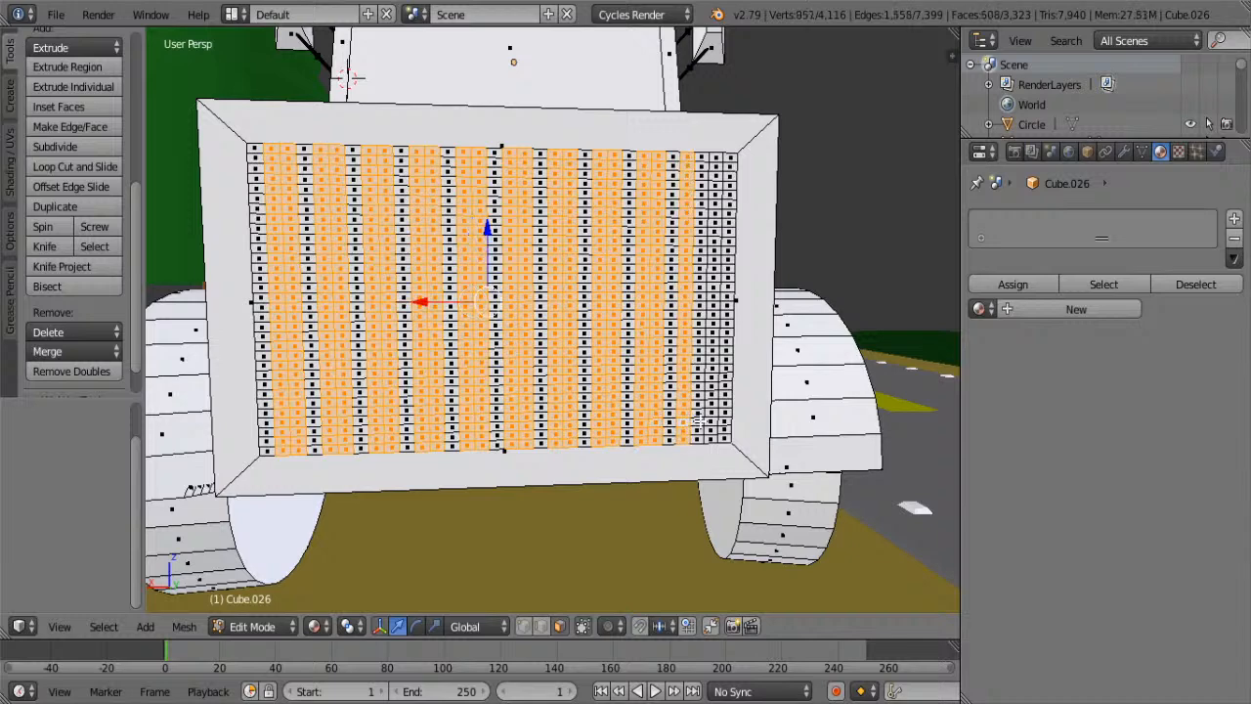
pyautogui.keyDown('alt'); pyautogui.keyDown('shift'); pyautogui.rightClick(700, 420); pyautogui.keyUp('shift'); pyautogui.keyUp('alt')
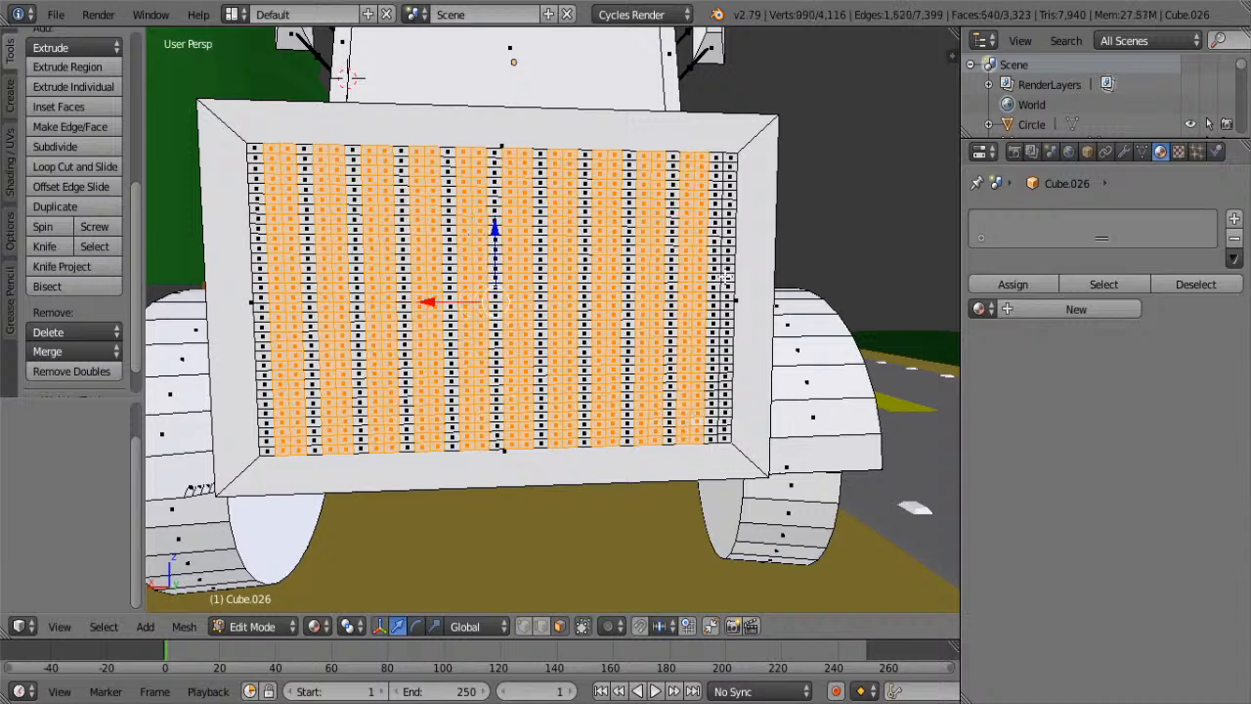
# - Undo the grille column selections back to the first pair of adjacent face columns
pyautogui.hotkey('ctrl', 'z')
pyautogui.hotkey('ctrl', 'z')
pyautogui.hotkey('ctrl', 'z')
pyautogui.hotkey('ctrl', 'z')
pyautogui.hotkey('ctrl', 'z')
pyautogui.hotkey('ctrl', 'z')
pyautogui.hotkey('ctrl', 'z')
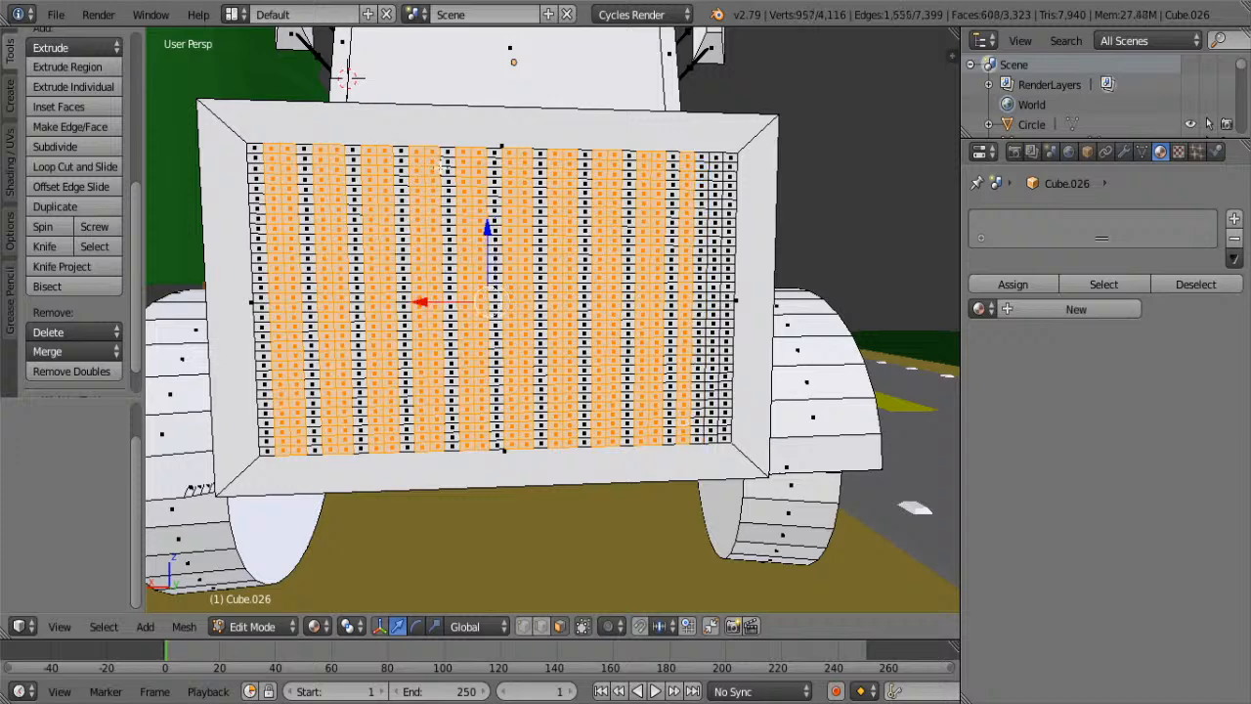
pyautogui.press('z')
pyautogui.hotkey('ctrl', 'z')
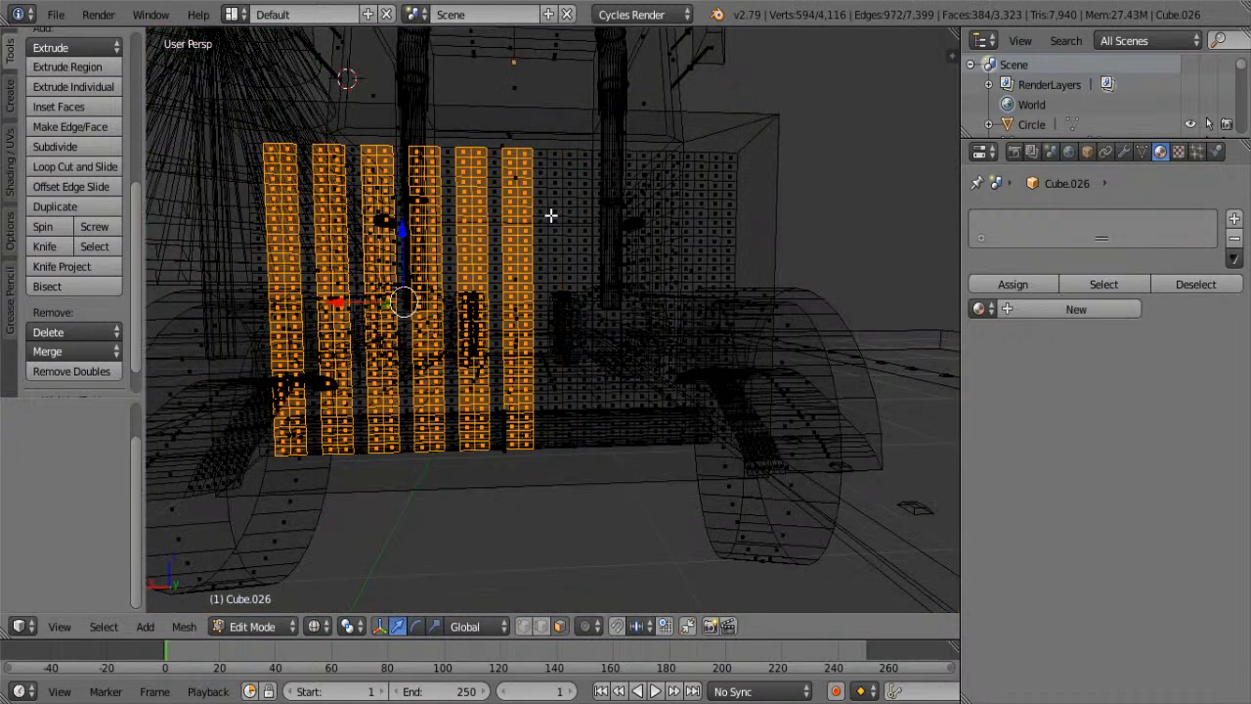
pyautogui.press('z')
pyautogui.hotkey('ctrl', 'z')
pyautogui.hotkey('ctrl', 'z')
pyautogui.hotkey('ctrl', 'z')
pyautogui.hotkey('ctrl', 'z')
pyautogui.hotkey('ctrl', 'z')
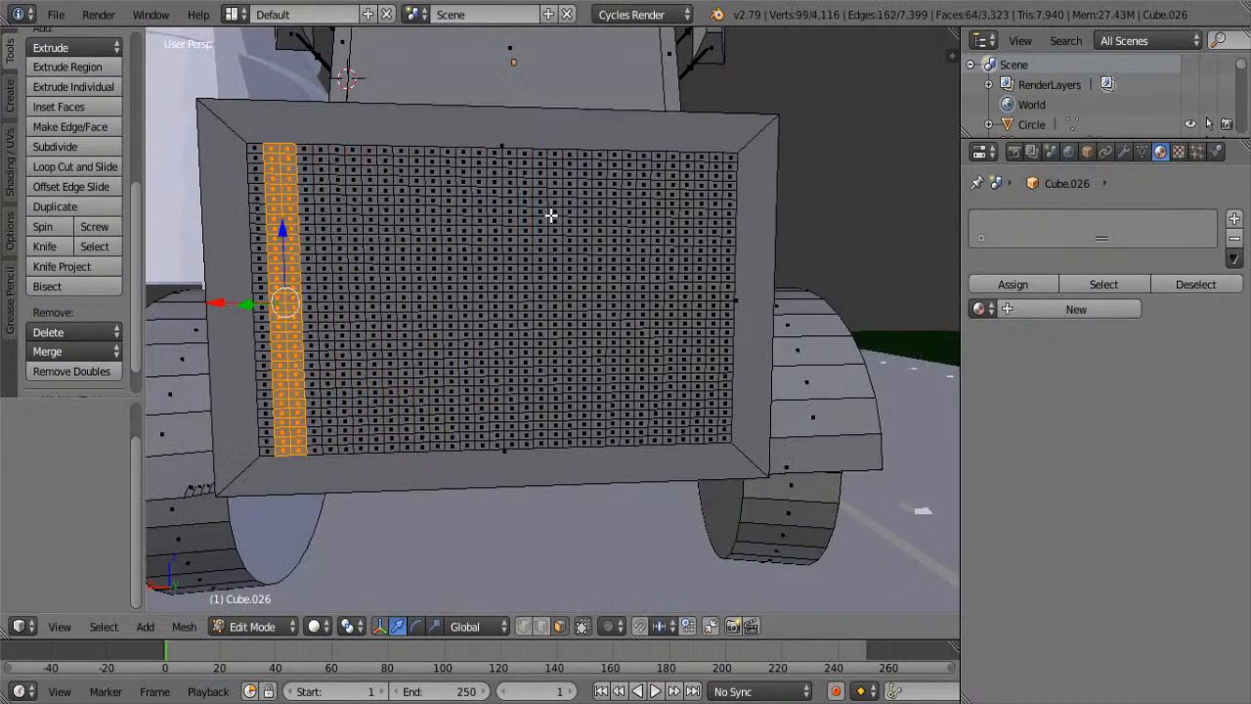
# - Undo the remaining column selection and the grille subdivisions back to one undivided inner face, and set the viewport shading to Material
pyautogui.hotkey('ctrl', 'z')
pyautogui.hotkey('ctrl', 'z')
pyautogui.hotkey('ctrl', 'z')
pyautogui.hotkey('ctrl', 'z')
pyautogui.hotkey('ctrl', 'z')
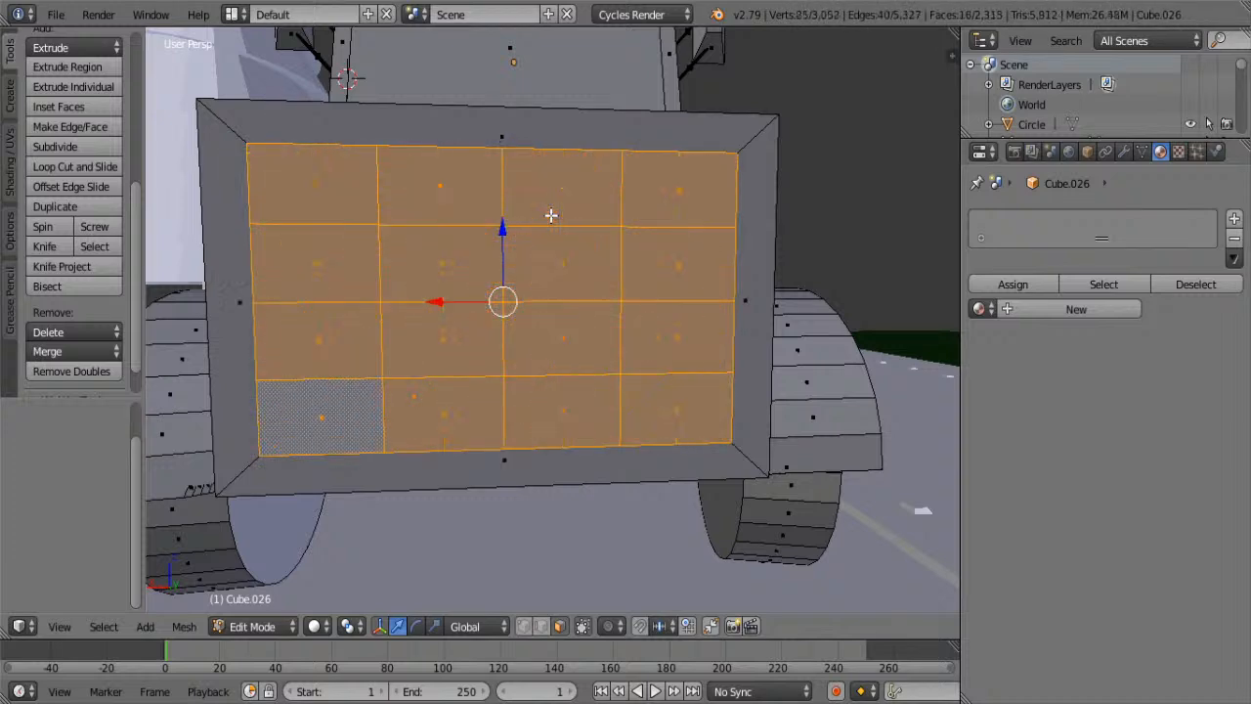
pyautogui.hotkey('ctrl', 'z')
pyautogui.hotkey('ctrl', 'z')
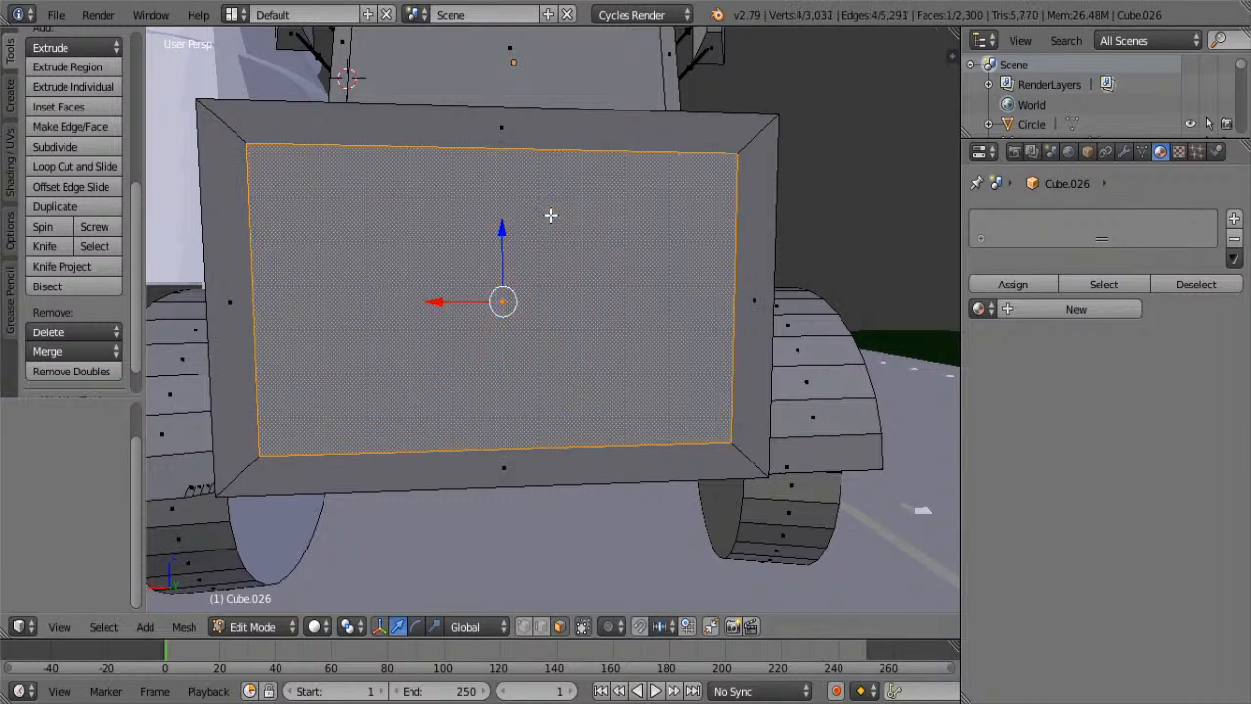
pyautogui.hotkey('ctrl', 'z')
pyautogui.hotkey('ctrl', 'shift', 'z')
pyautogui.click(319, 626)
pyautogui.click(354, 533)
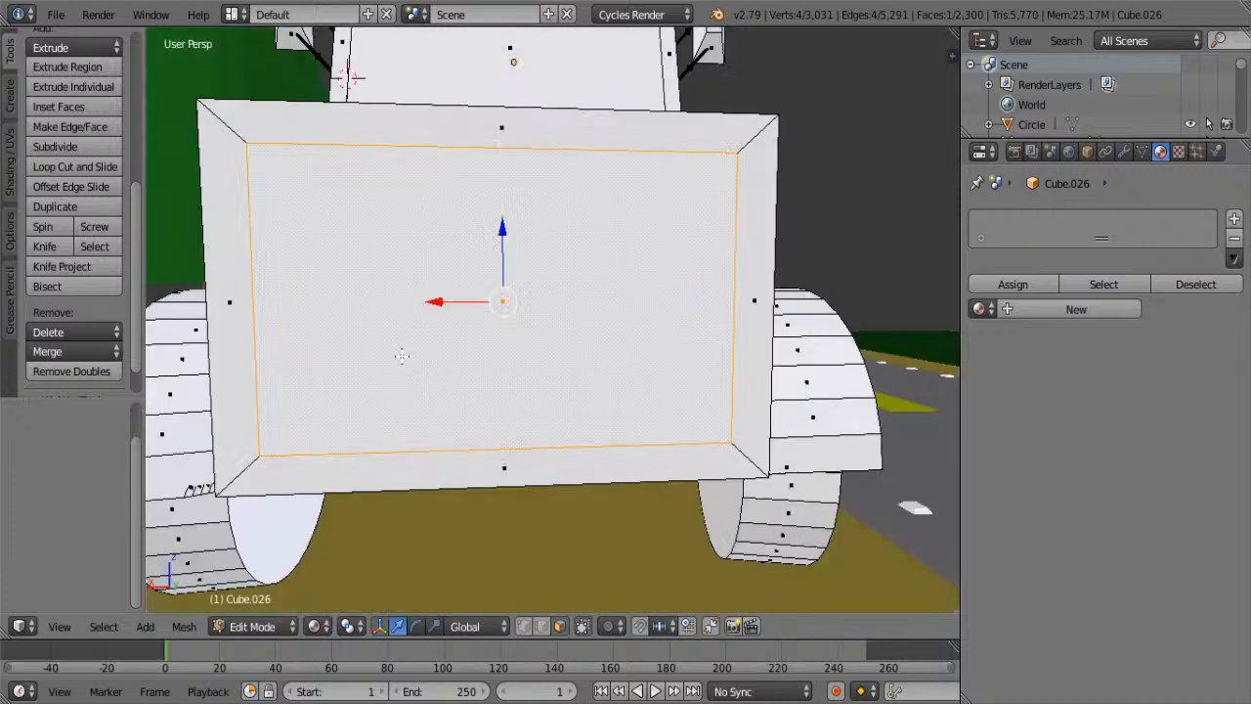
pyautogui.click(55, 250)
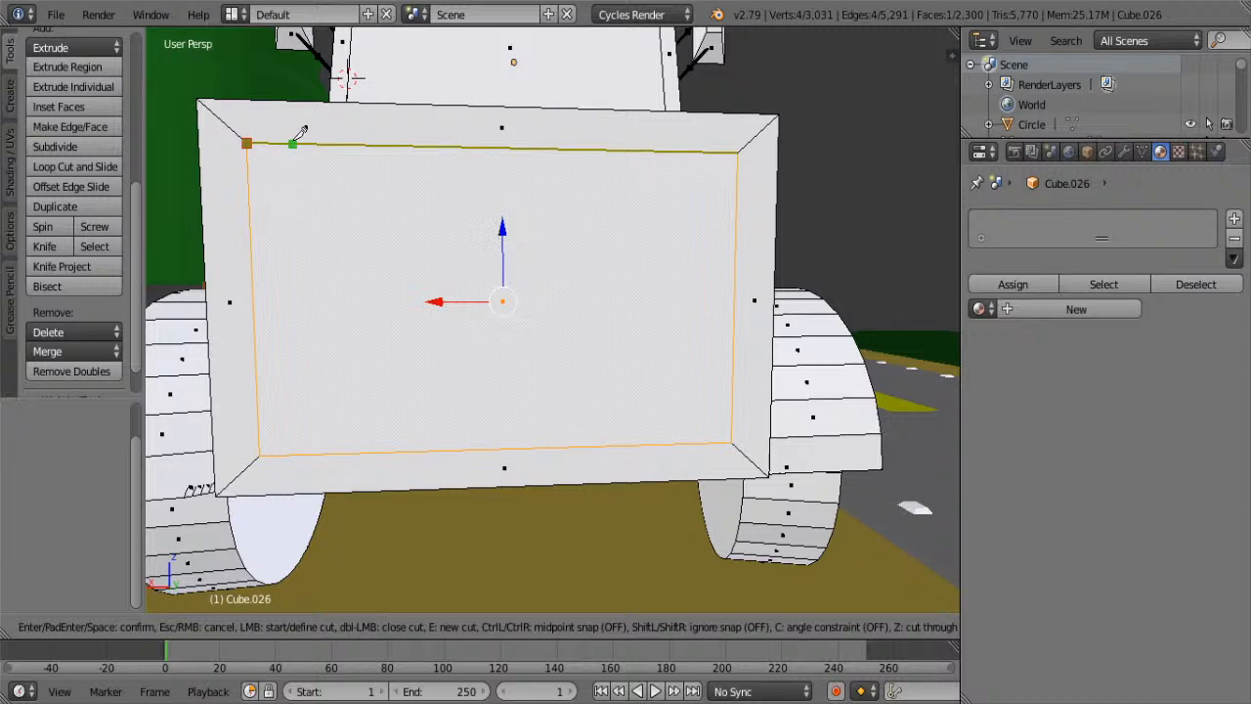
pyautogui.click(292, 144)
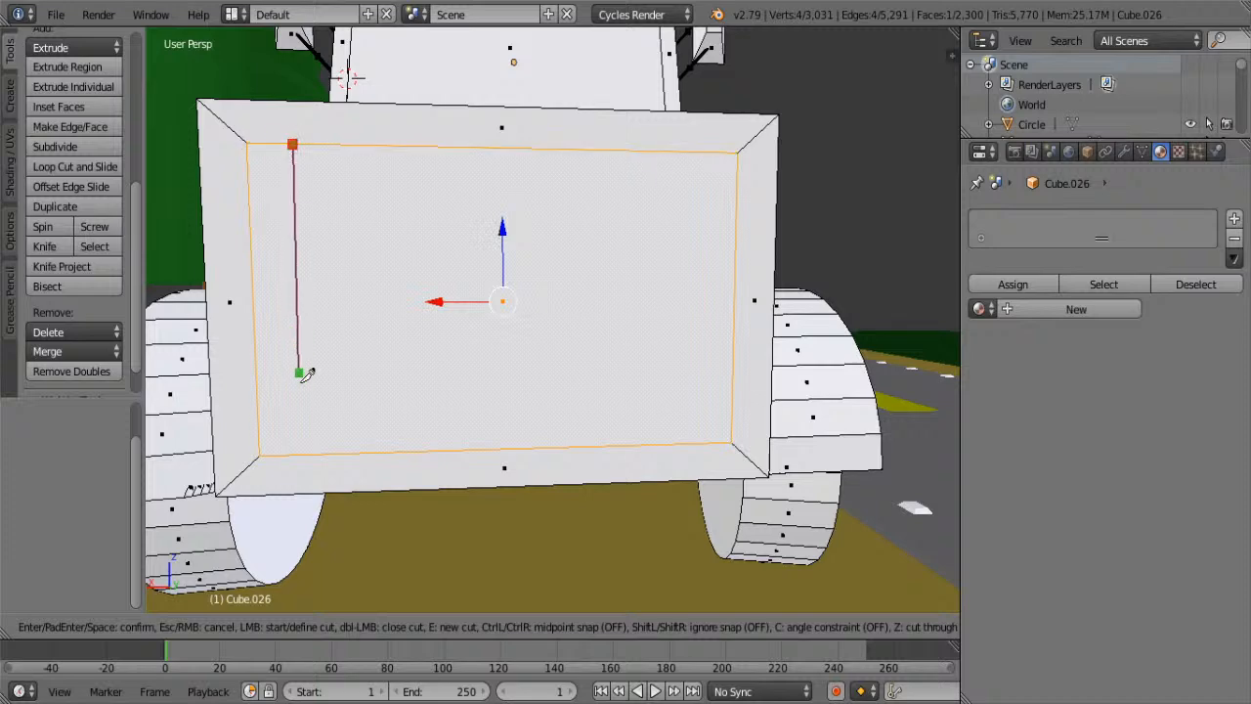
pyautogui.click(299, 453)
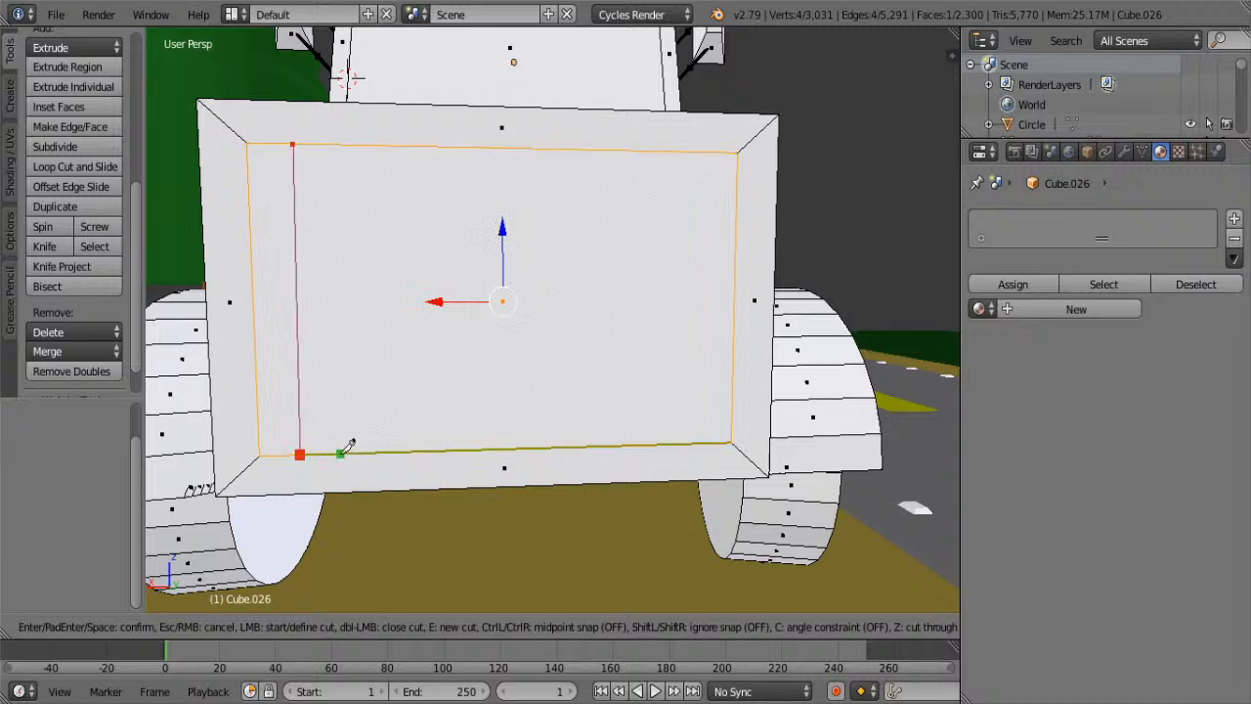
pyautogui.press('ctrl')
pyautogui.press('Escape')
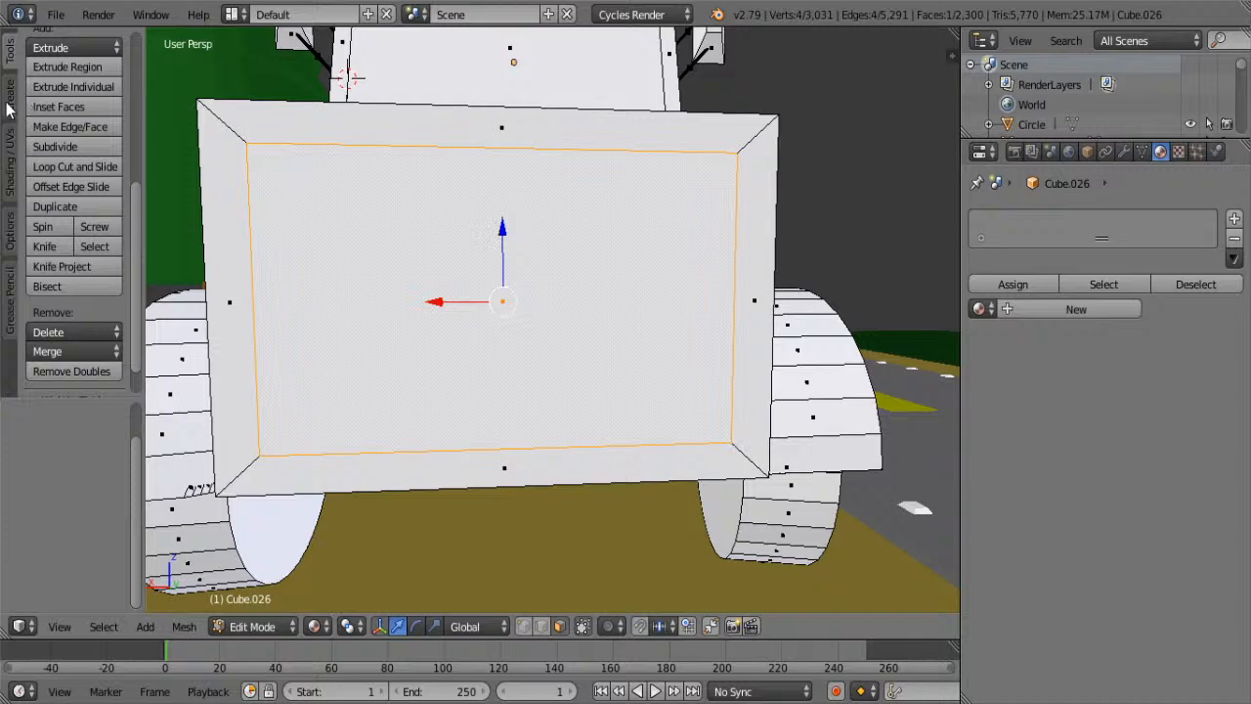
# - Extrude the inner grille face by 0.017 and inset it with a thickness of 0.0425
pyautogui.moveTo(310, 302); pyautogui.dragTo(559, 259, button='middle')
pyautogui.press('e')
pyautogui.click(780, 322)
pyautogui.scroll(2, 559, 259)
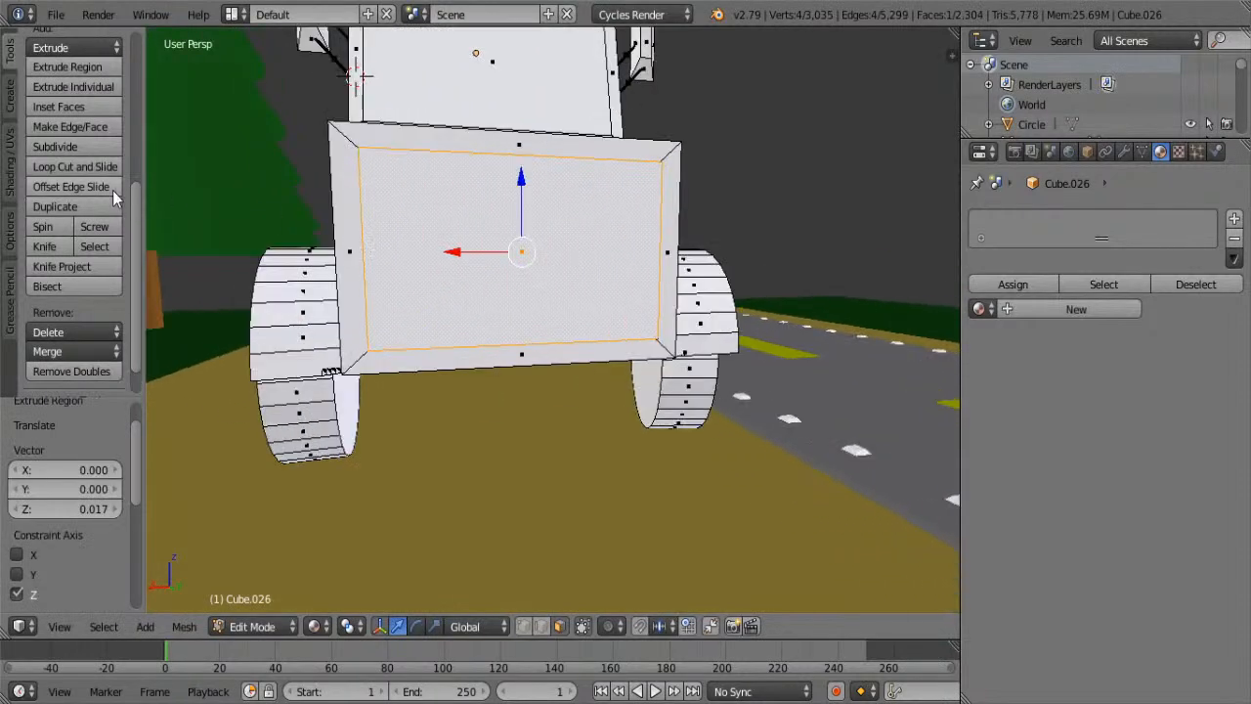
pyautogui.click(67, 108)
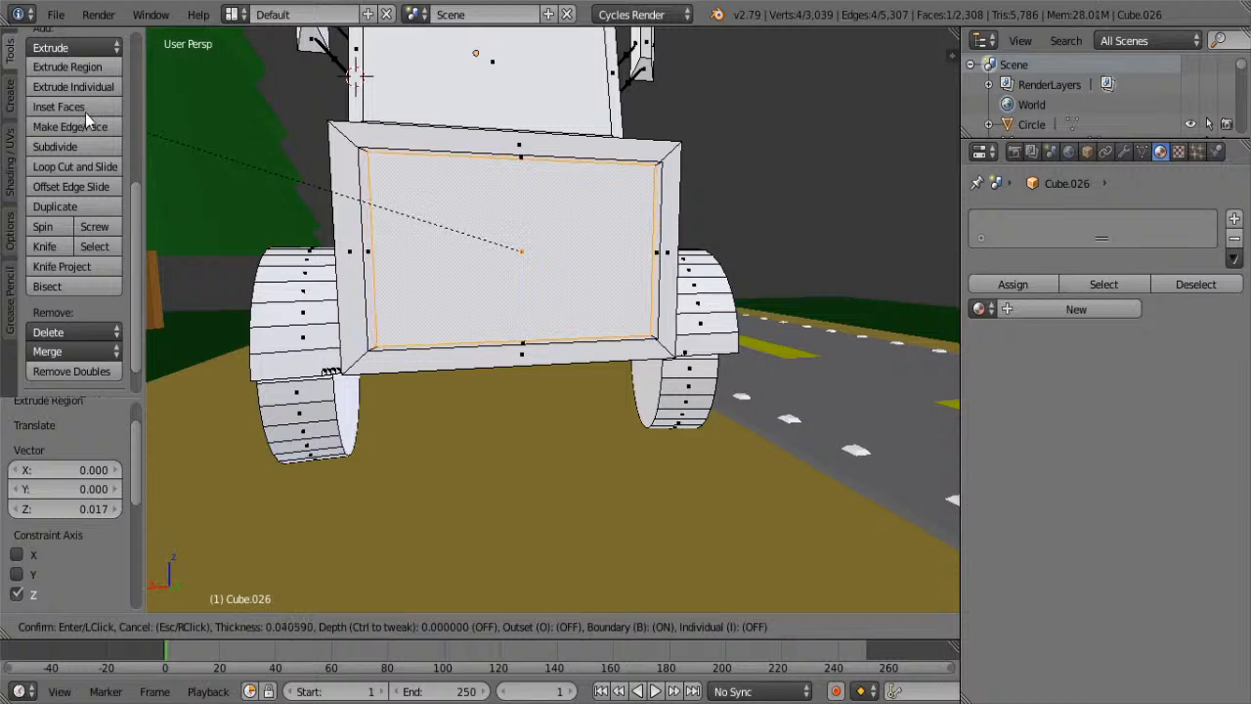
pyautogui.click(247, 211)
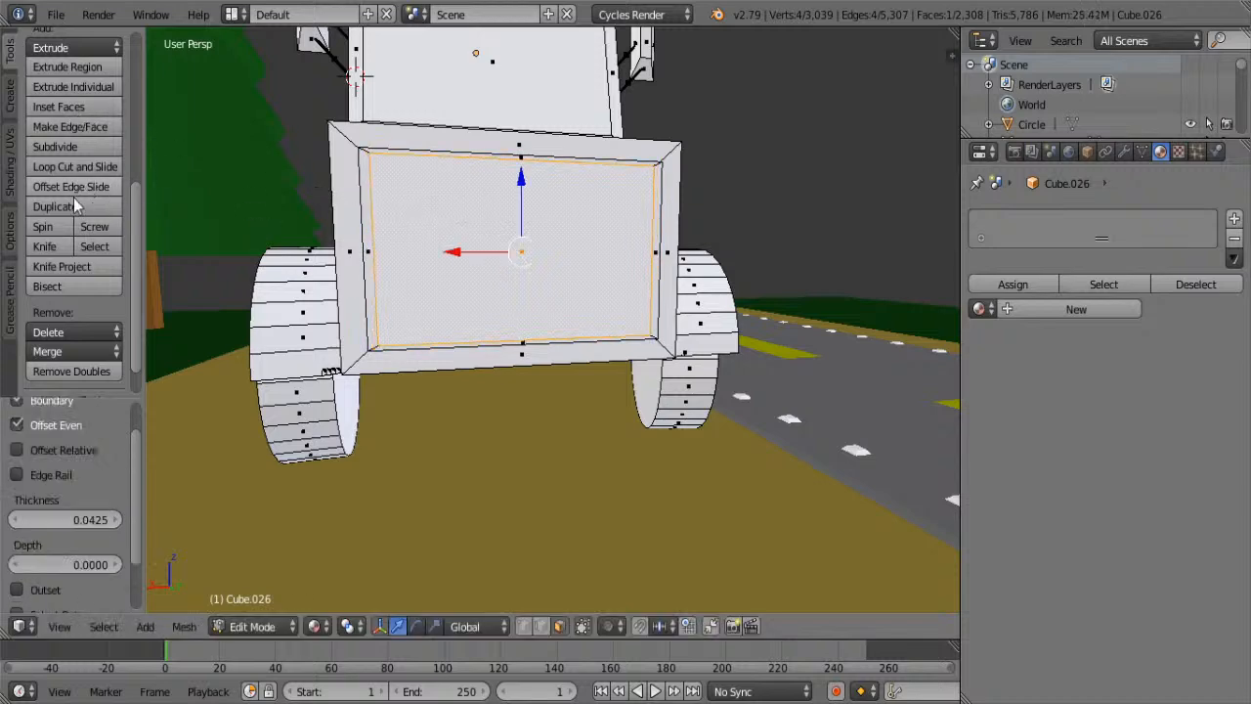
# - Subdivide the inset grille face four times with one cut each into a 16 by 16 grid
pyautogui.click(59, 146)
pyautogui.click(59, 146)
pyautogui.click(58, 146)
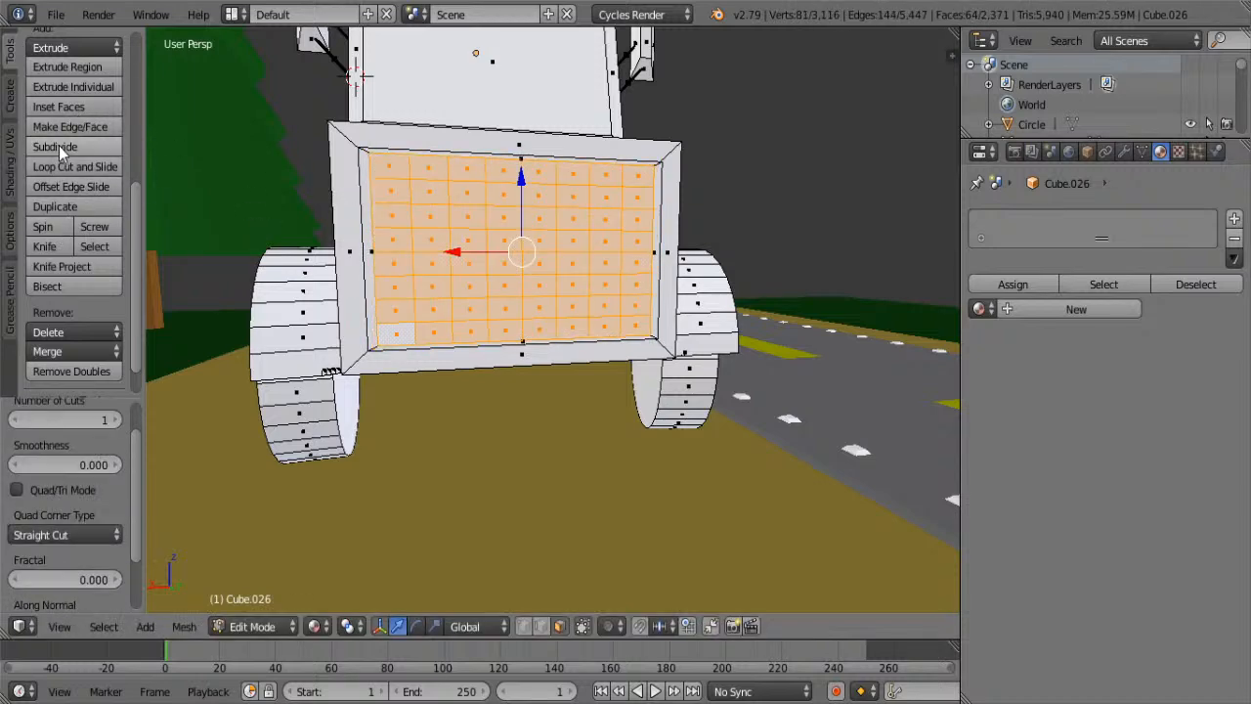
pyautogui.click(59, 146)
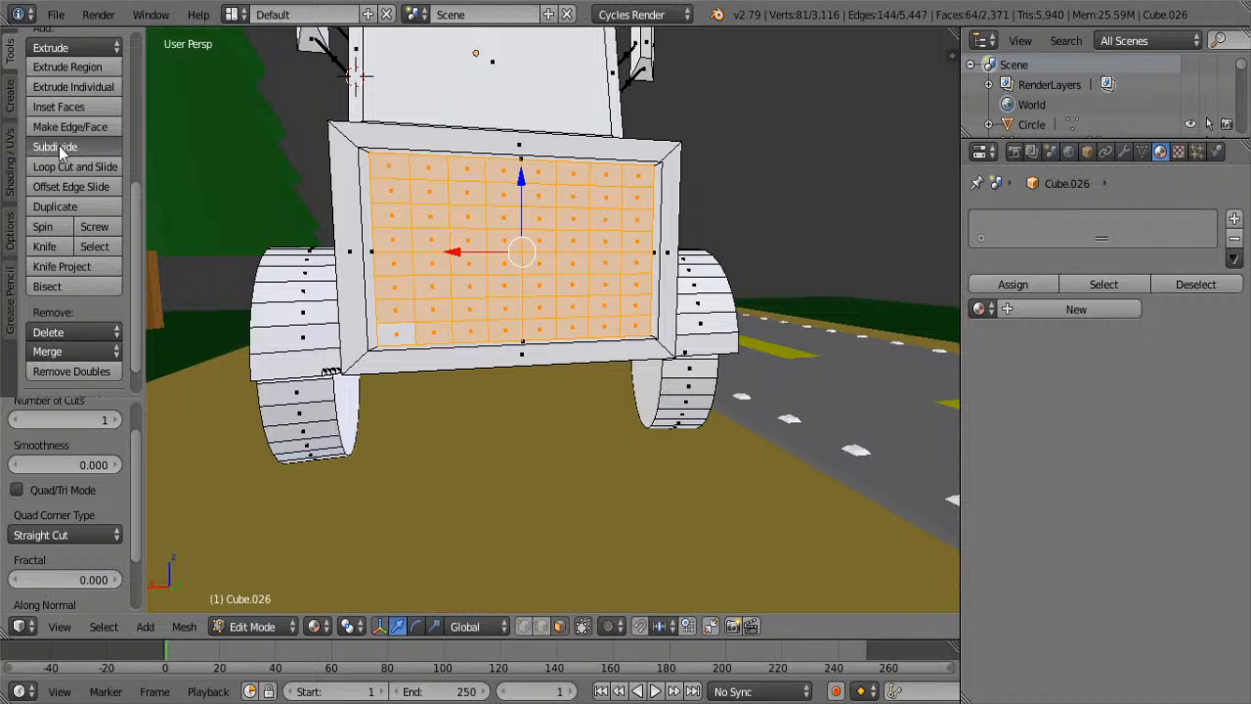
# - Select eight alternating single face columns across the grille grid, starting with the second column from the left edge
pyautogui.rightClick(400, 336)
pyautogui.keyDown('alt'); pyautogui.rightClick(404, 330); pyautogui.keyUp('alt')
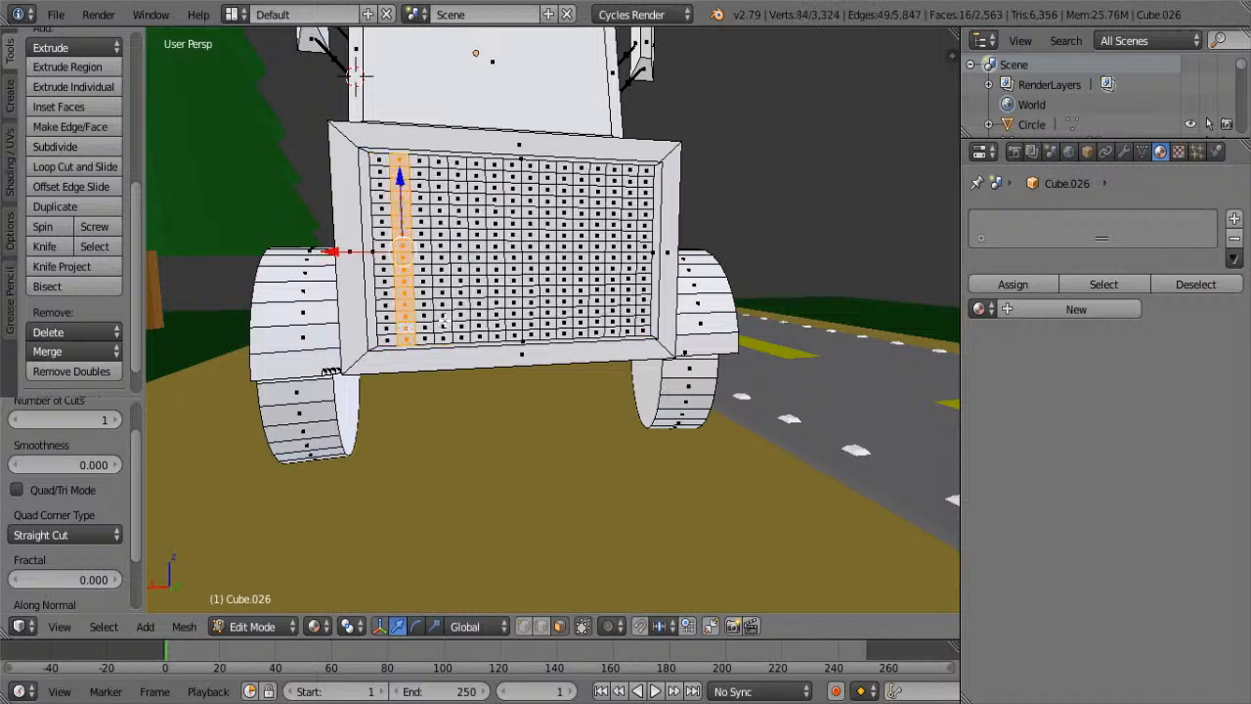
pyautogui.keyDown('alt'); pyautogui.keyDown('shift'); pyautogui.rightClick(444, 319); pyautogui.keyUp('shift'); pyautogui.keyUp('alt')
pyautogui.keyDown('alt'); pyautogui.keyDown('shift'); pyautogui.rightClick(478, 317); pyautogui.keyUp('shift'); pyautogui.keyUp('alt')
pyautogui.keyDown('alt'); pyautogui.keyDown('shift'); pyautogui.rightClick(515, 310); pyautogui.keyUp('shift'); pyautogui.keyUp('alt')
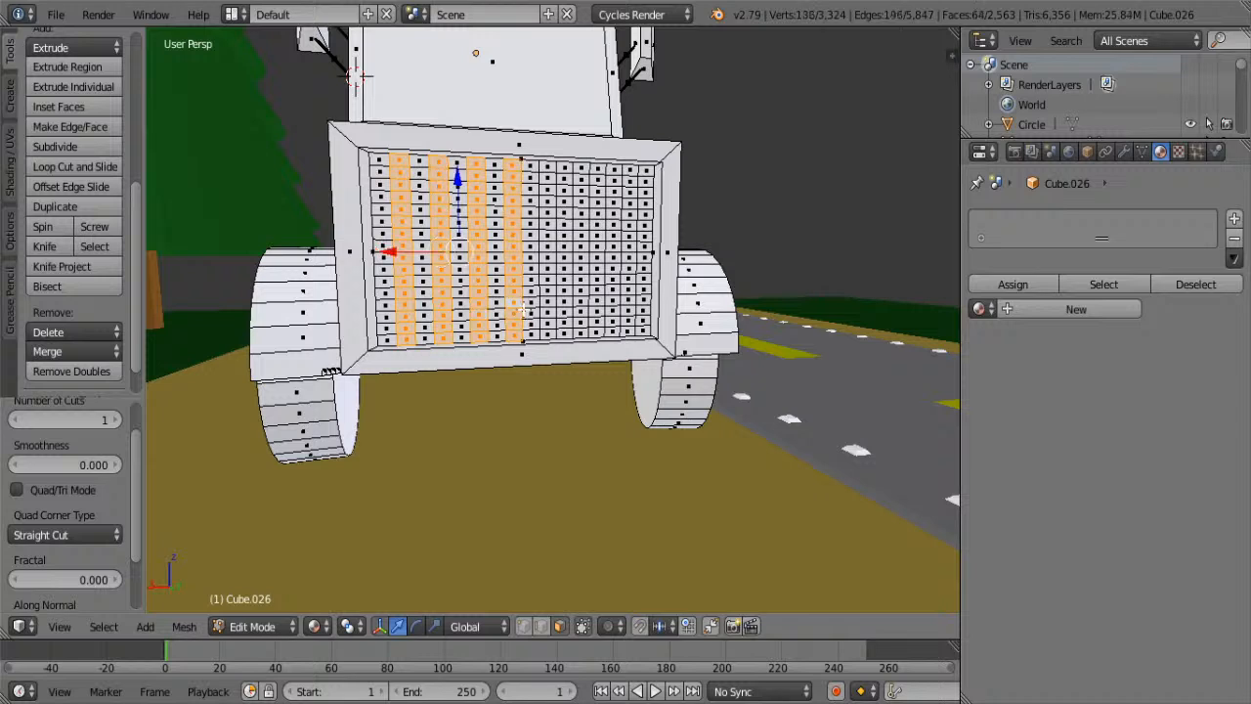
pyautogui.keyDown('alt'); pyautogui.keyDown('shift'); pyautogui.rightClick(549, 304); pyautogui.keyUp('shift'); pyautogui.keyUp('alt')
pyautogui.keyDown('alt'); pyautogui.keyDown('shift'); pyautogui.rightClick(582, 299); pyautogui.keyUp('shift'); pyautogui.keyUp('alt')
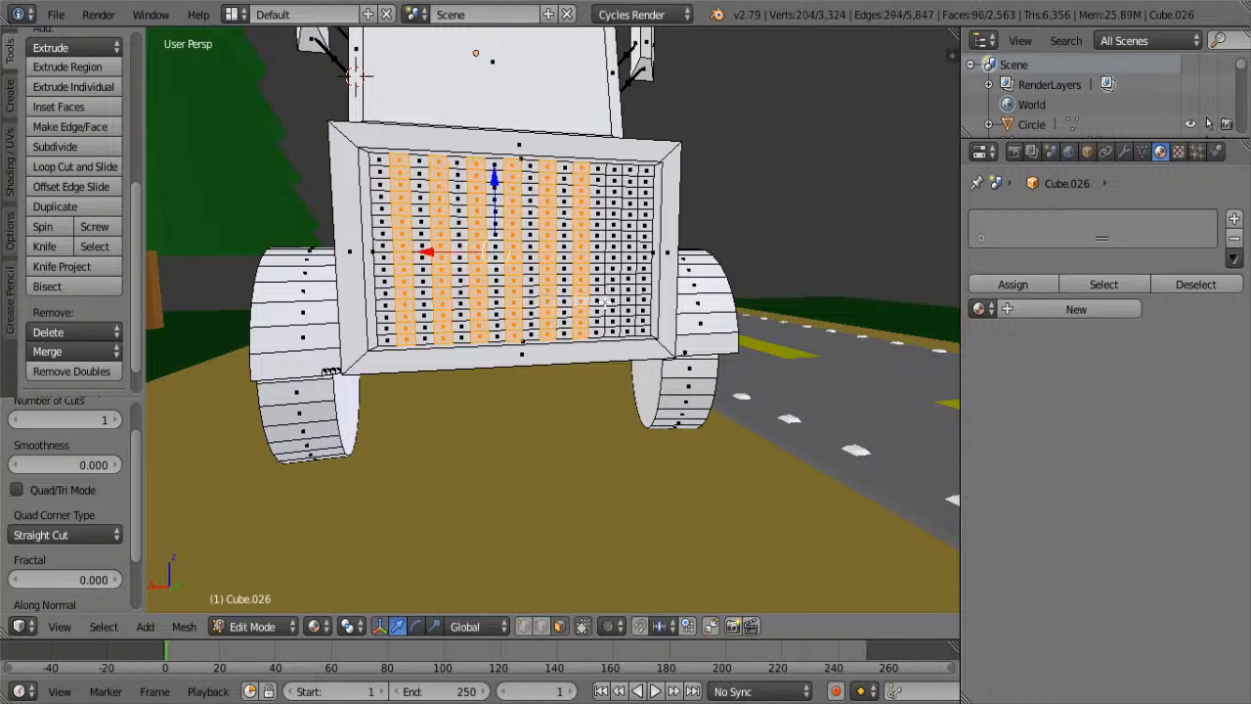
pyautogui.keyDown('alt'); pyautogui.keyDown('shift'); pyautogui.rightClick(613, 301); pyautogui.keyUp('shift'); pyautogui.keyUp('alt')
pyautogui.keyDown('alt'); pyautogui.keyDown('shift'); pyautogui.rightClick(643, 294); pyautogui.keyUp('shift'); pyautogui.keyUp('alt')
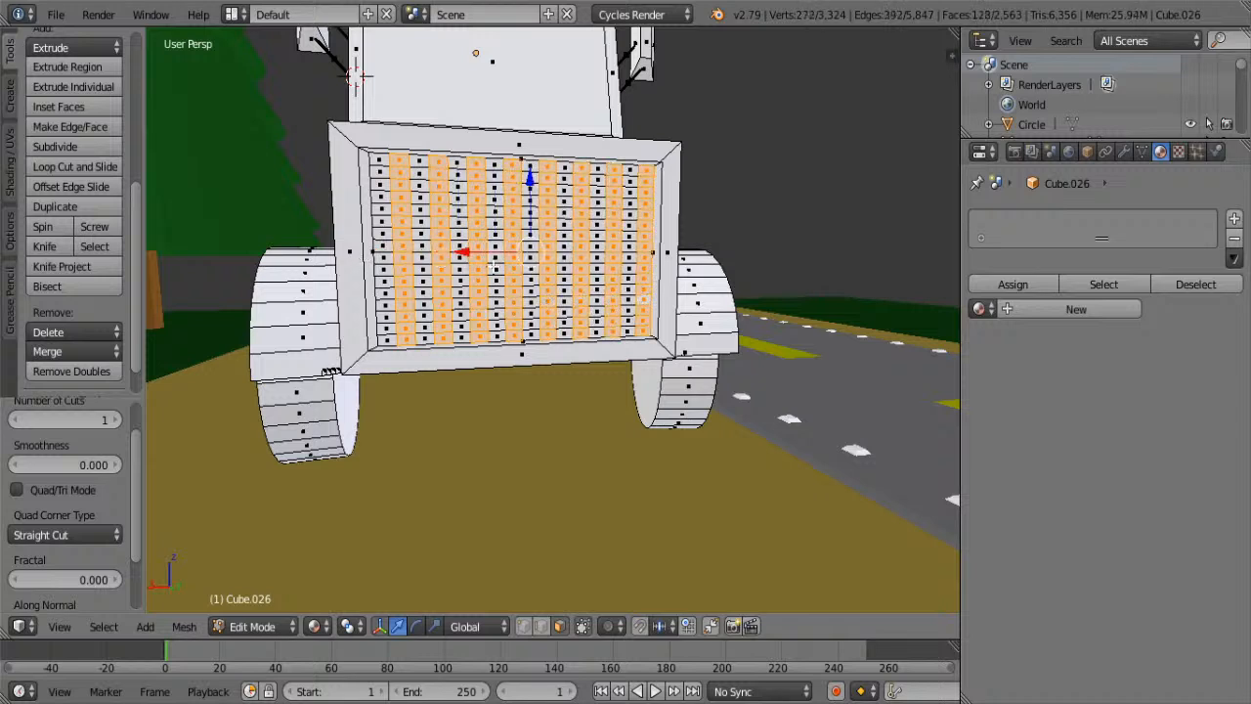
# - Undo the alternating column selection and all four subdivisions of the inset grille face
pyautogui.hotkey('ctrl', 'z')
pyautogui.hotkey('ctrl', 'z')
pyautogui.hotkey('ctrl', 'z')
pyautogui.hotkey('ctrl', 'z')
pyautogui.hotkey('ctrl', 'z')
pyautogui.hotkey('ctrl', 'z')
pyautogui.hotkey('ctrl', 'z')
pyautogui.hotkey('ctrl', 'z')
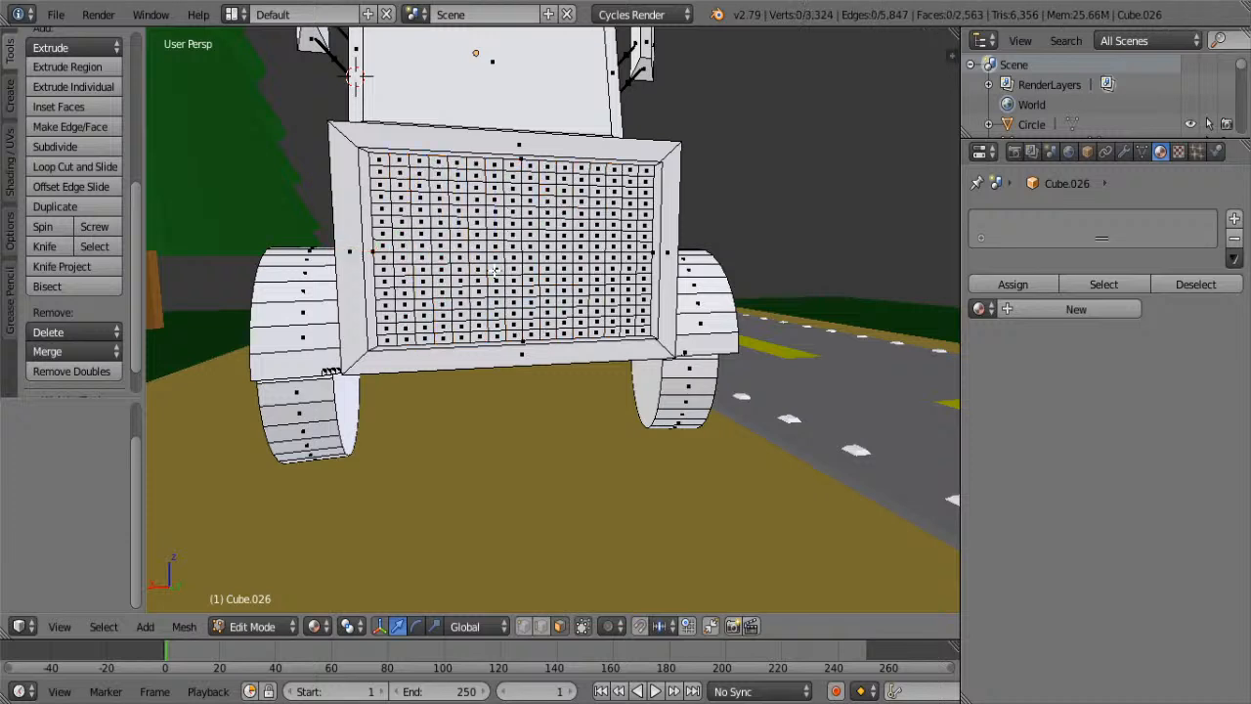
pyautogui.hotkey('ctrl', 'z')
pyautogui.hotkey('ctrl', 'z')
pyautogui.hotkey('ctrl', 'z')
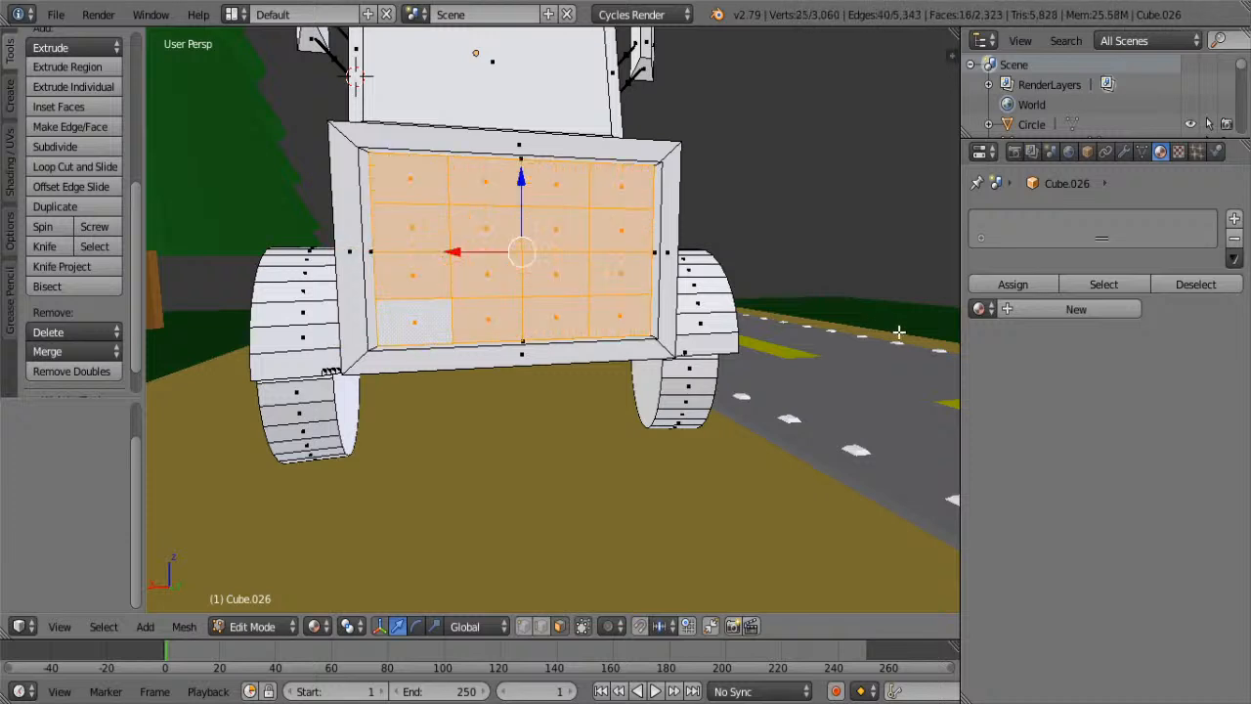
pyautogui.hotkey('ctrl', 'z')
pyautogui.hotkey('ctrl', 'z')
# - Scale the inset grille face down slightly on all axes
pyautogui.press('s')
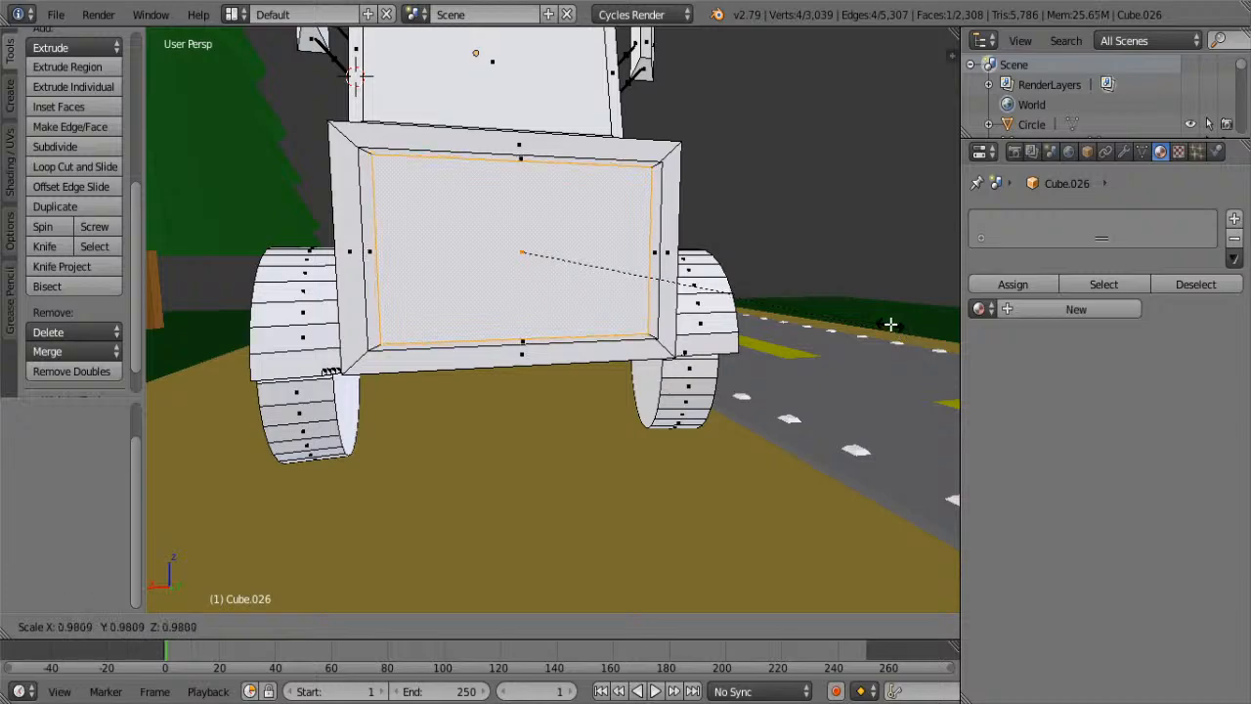
pyautogui.click(884, 323)
pyautogui.moveTo(784, 319); pyautogui.dragTo(558, 327, button='middle')
pyautogui.scroll(3, 558, 328)
pyautogui.keyDown('shift'); pyautogui.moveTo(429, 282); pyautogui.dragTo(533, 318, button='middle'); pyautogui.keyUp('shift')
# - Subdivide the scaled grille face four times with one cut each
pyautogui.click(41, 149)
pyautogui.click(41, 150)
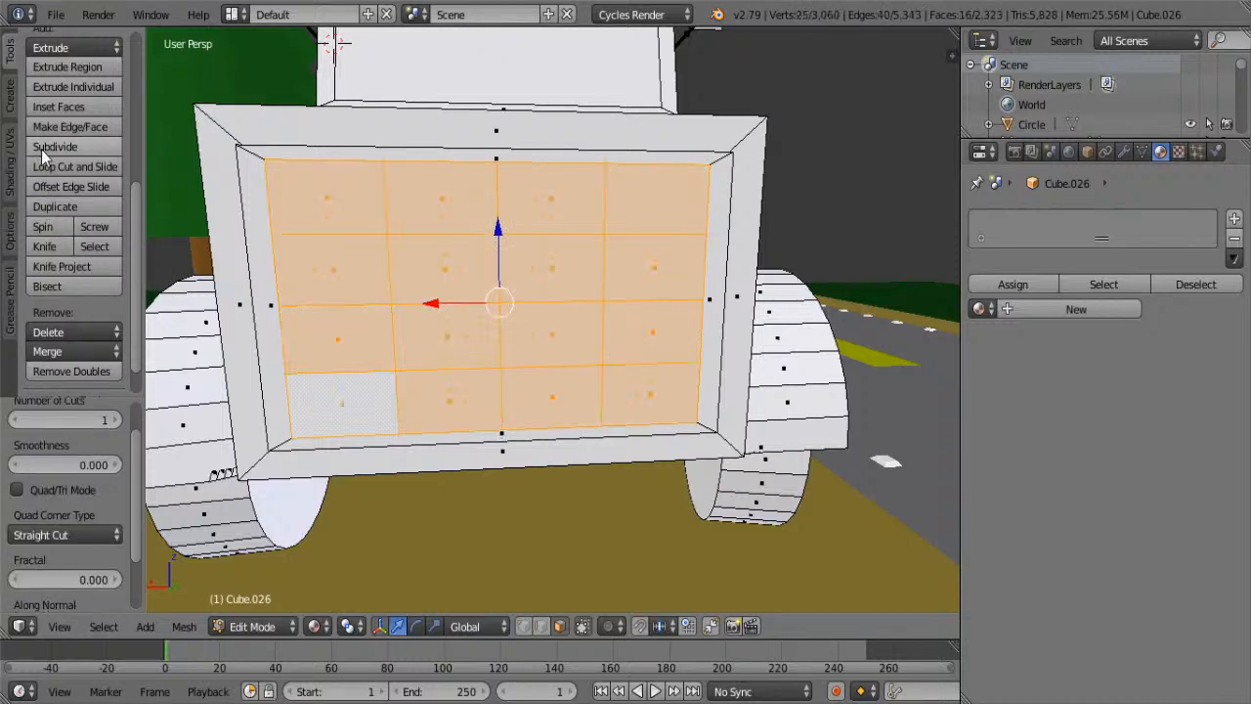
pyautogui.click(41, 150)
pyautogui.click(41, 150)
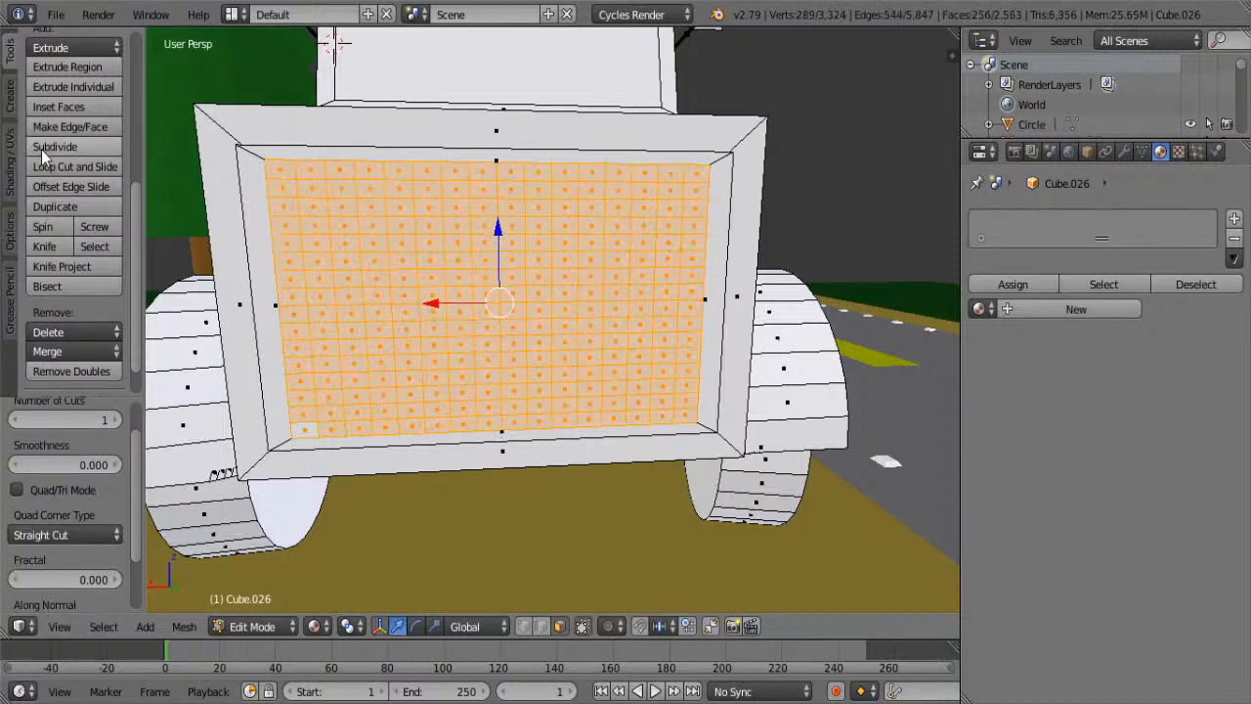
# - Deselect every other face column of the subdivided grille, starting with the column at the left edge
pyautogui.keyDown('alt'); pyautogui.keyDown('shift'); pyautogui.rightClick(281, 174); pyautogui.keyUp('shift'); pyautogui.keyUp('alt')
pyautogui.keyDown('alt'); pyautogui.keyDown('shift'); pyautogui.rightClick(340, 172); pyautogui.keyUp('shift'); pyautogui.keyUp('alt')
pyautogui.keyDown('alt'); pyautogui.keyDown('shift'); pyautogui.rightClick(400, 172); pyautogui.keyUp('shift'); pyautogui.keyUp('alt')
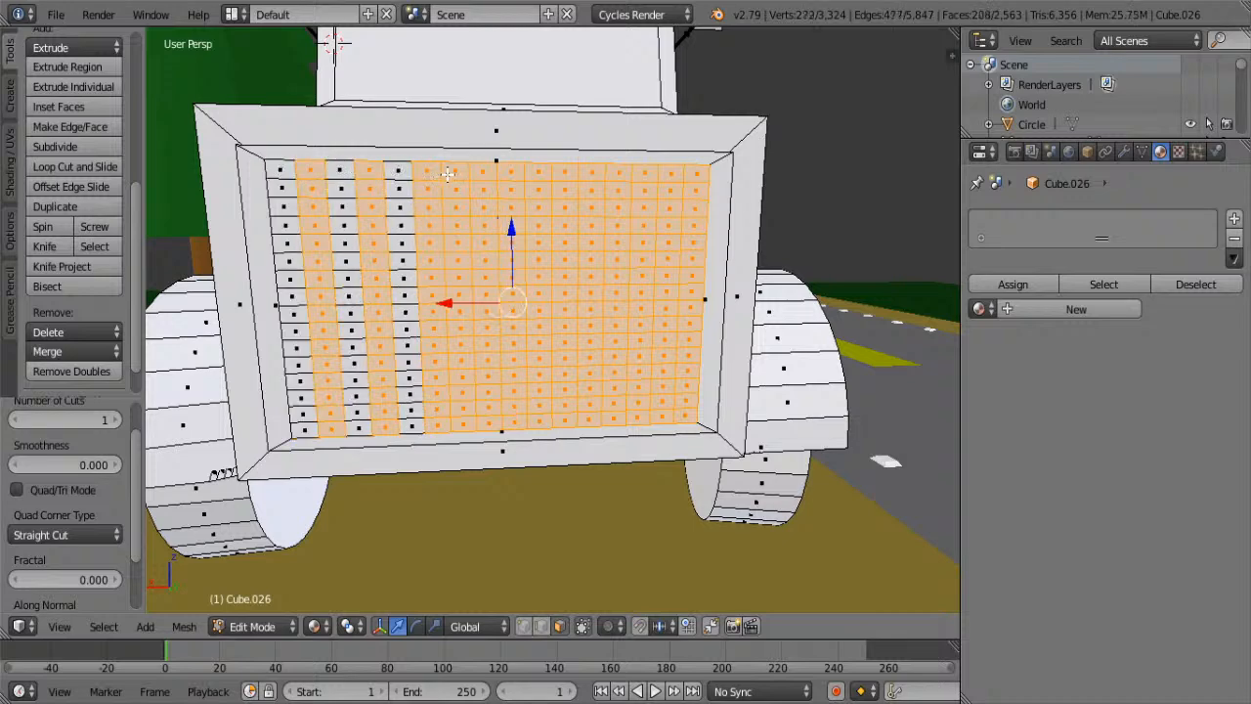
pyautogui.keyDown('alt'); pyautogui.keyDown('shift'); pyautogui.rightClick(452, 174); pyautogui.keyUp('shift'); pyautogui.keyUp('alt')
pyautogui.keyDown('alt'); pyautogui.keyDown('shift'); pyautogui.rightClick(513, 180); pyautogui.keyUp('shift'); pyautogui.keyUp('alt')
pyautogui.keyDown('alt'); pyautogui.keyDown('shift'); pyautogui.rightClick(594, 176); pyautogui.keyUp('shift'); pyautogui.keyUp('alt')
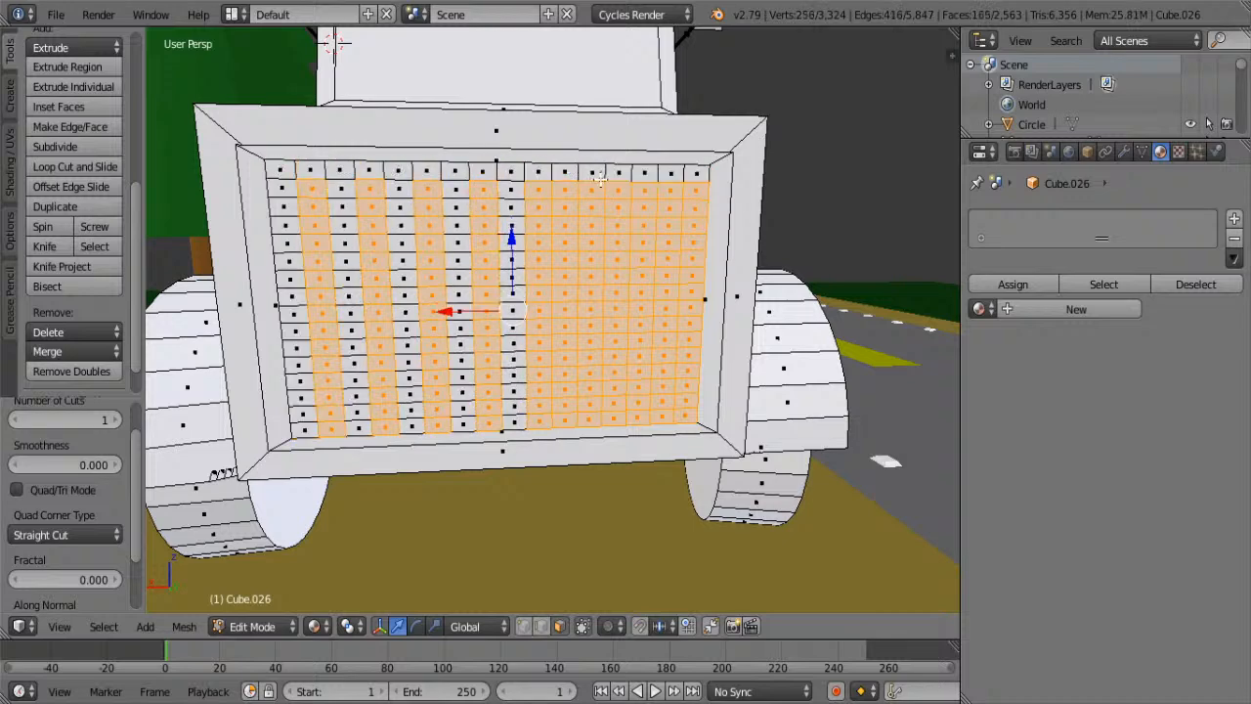
pyautogui.hotkey('ctrl', 'z')
pyautogui.keyDown('alt'); pyautogui.keyDown('shift'); pyautogui.rightClick(569, 176); pyautogui.keyUp('shift'); pyautogui.keyUp('alt')
pyautogui.keyDown('alt'); pyautogui.keyDown('shift'); pyautogui.rightClick(618, 182); pyautogui.keyUp('shift'); pyautogui.keyUp('alt')
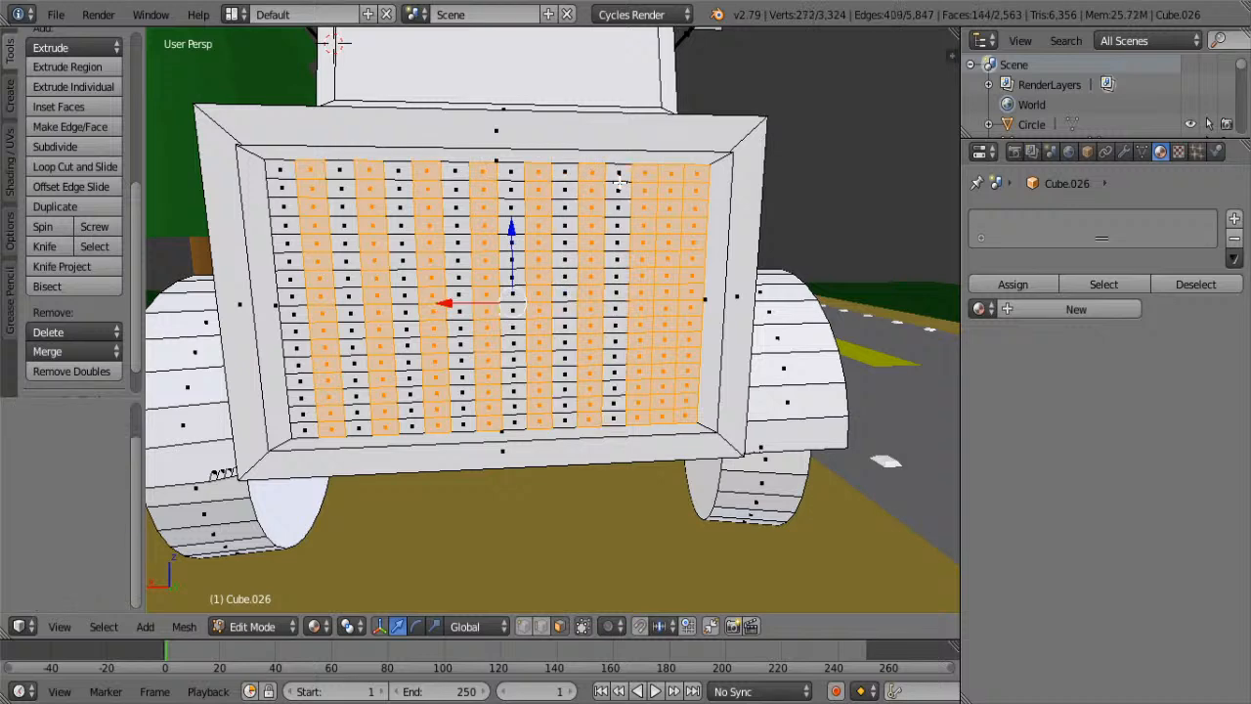
pyautogui.keyDown('alt'); pyautogui.keyDown('shift'); pyautogui.rightClick(673, 183); pyautogui.keyUp('shift'); pyautogui.keyUp('alt')
# - Undo the column deselections and the four subdivisions back to the single scaled grille face
pyautogui.hotkey('ctrl', 'z')
pyautogui.hotkey('ctrl', 'z')
pyautogui.hotkey('ctrl', 'z')
pyautogui.hotkey('ctrl', 'z')
pyautogui.hotkey('ctrl', 'z')
pyautogui.hotkey('ctrl', 'z')
pyautogui.hotkey('ctrl', 'z')
pyautogui.hotkey('ctrl', 'z')
pyautogui.hotkey('ctrl', 'z')
pyautogui.hotkey('ctrl', 'z')
pyautogui.hotkey('ctrl', 'z')
pyautogui.hotkey('ctrl', 'z')
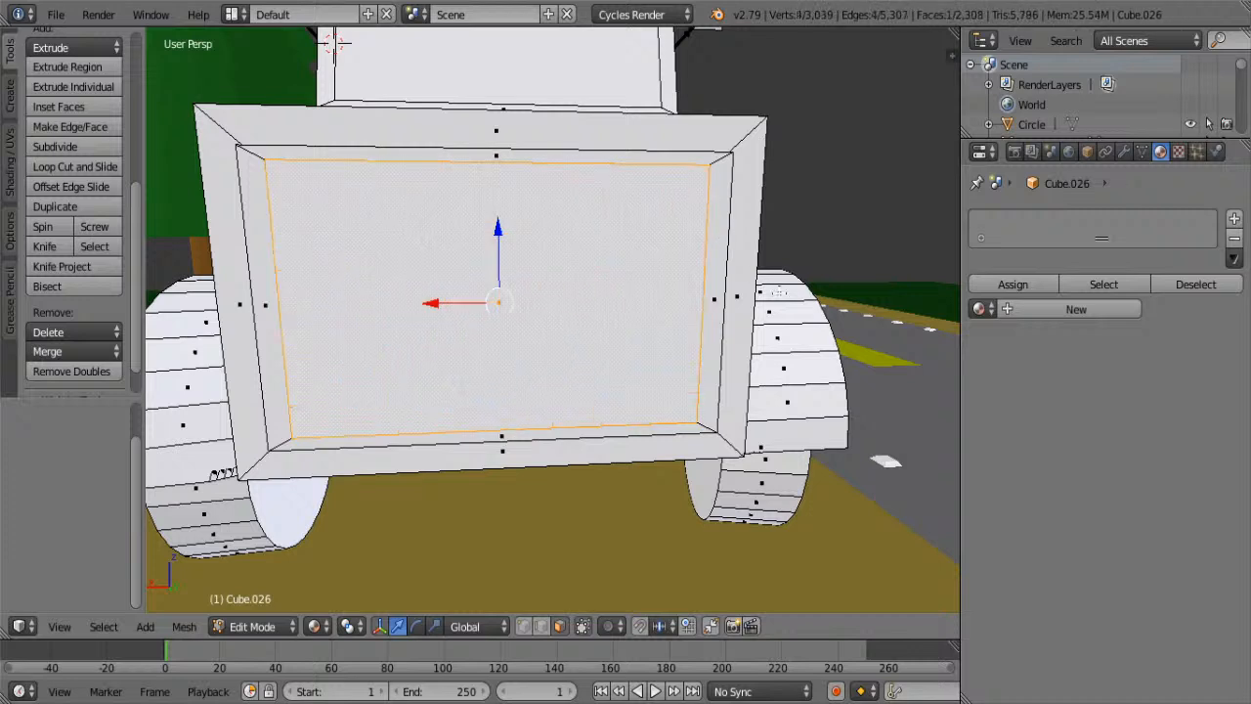
# - Scale the inset grille face to 0.948 along the X axis
pyautogui.press('s')
pyautogui.press('x')
pyautogui.click(198, 204)
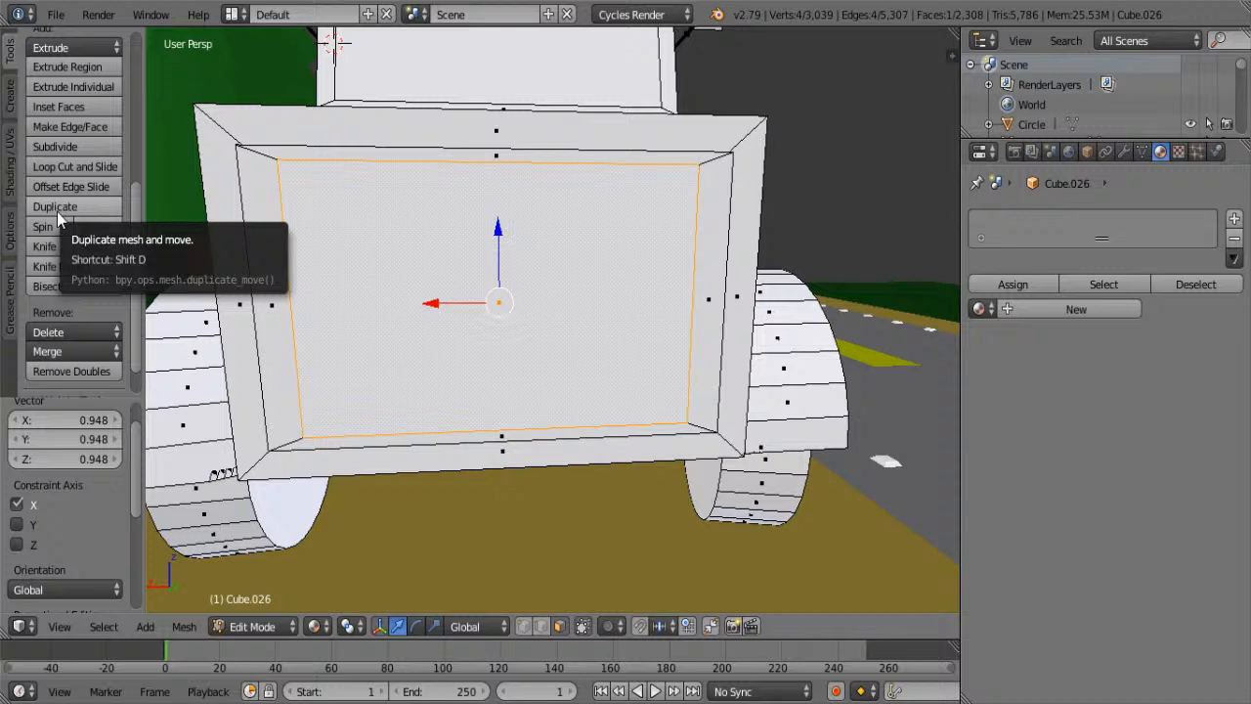
# - Subdivide the narrowed grille face four times with one cut each to form a 16 by 16 grid
pyautogui.click(101, 150)
pyautogui.click(101, 151)
pyautogui.click(101, 150)
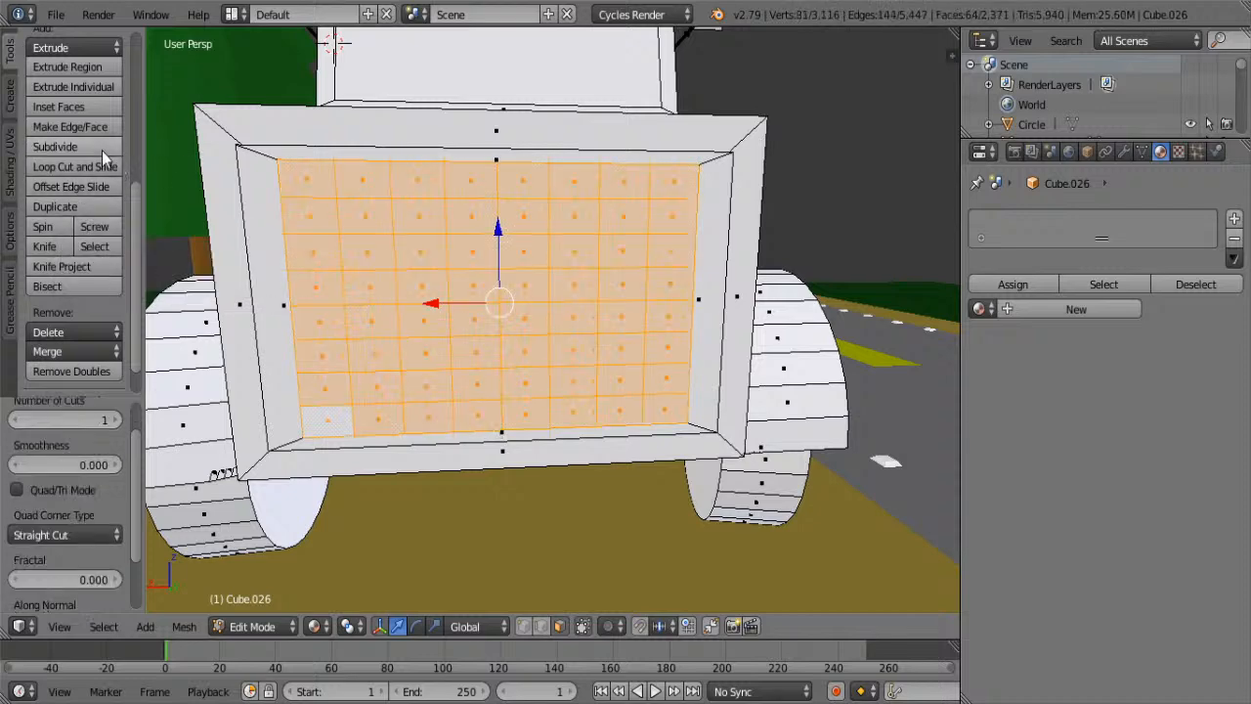
pyautogui.click(101, 150)
pyautogui.moveTo(303, 177)
pyautogui.keyDown('shift'); pyautogui.mouseDown(button='middle')
pyautogui.moveTo(305, 251)
pyautogui.moveTo(315, 181)
pyautogui.mouseUp(button='middle'); pyautogui.keyUp('shift')
pyautogui.scroll(-7, 359, 227)
pyautogui.scroll(7, 359, 228)
pyautogui.keyDown('shift'); pyautogui.scroll(-20, 358, 228); pyautogui.keyUp('shift')
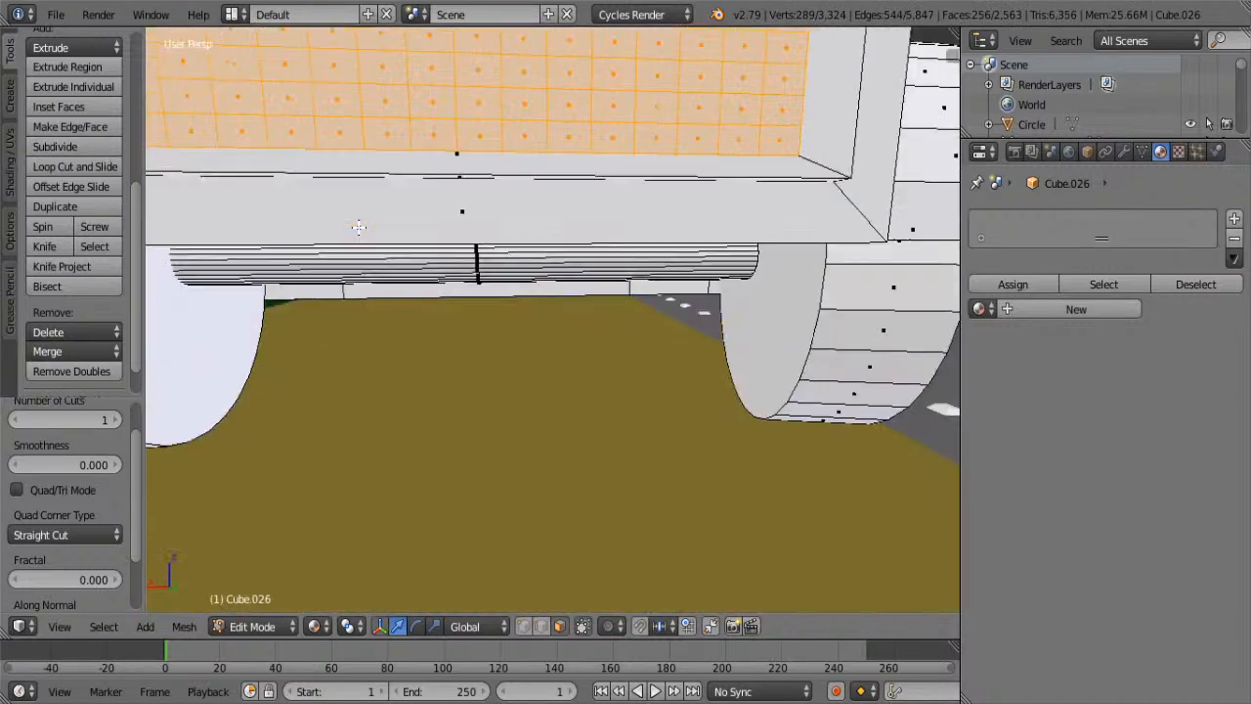
pyautogui.keyDown('shift'); pyautogui.scroll(6, 359, 227); pyautogui.keyUp('shift')
pyautogui.scroll(-5, 359, 228)
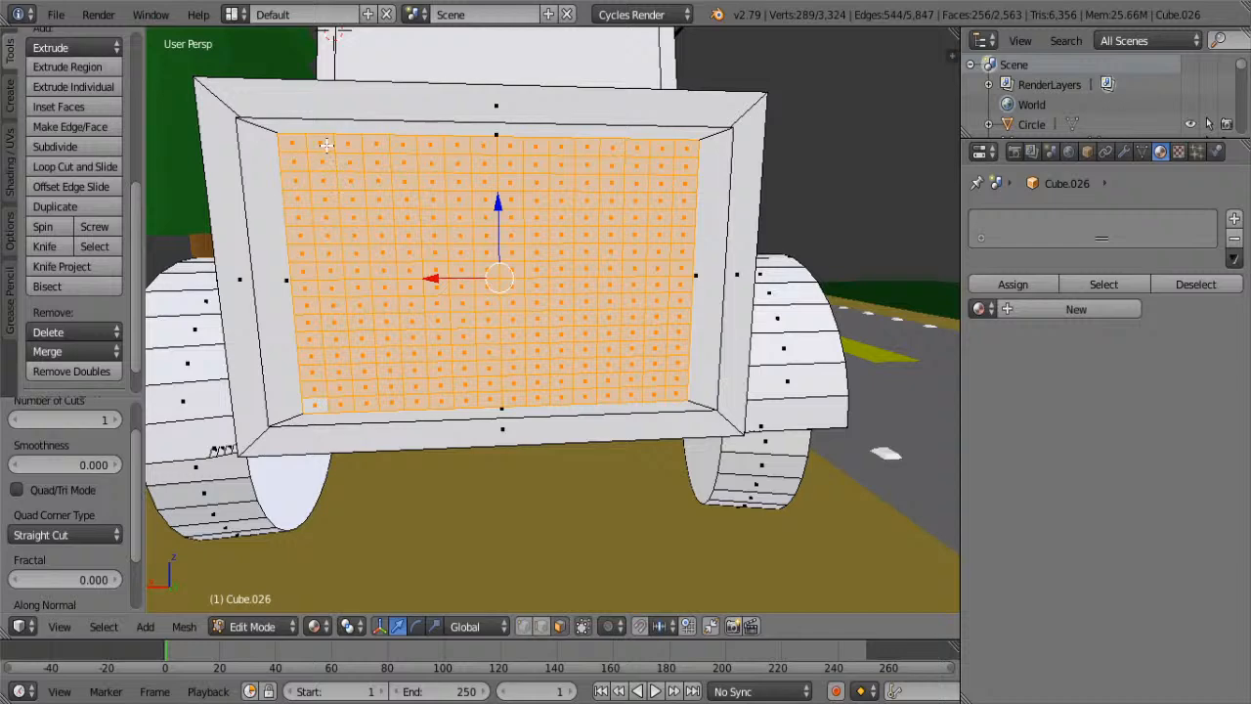
# - Deselect every other grille face column from the left edge, leaving eight evenly spaced single columns selected
pyautogui.keyDown('alt'); pyautogui.keyDown('shift'); pyautogui.rightClick(287, 144); pyautogui.keyUp('shift'); pyautogui.keyUp('alt')
pyautogui.keyDown('alt'); pyautogui.keyDown('shift'); pyautogui.rightClick(348, 142); pyautogui.keyUp('shift'); pyautogui.keyUp('alt')
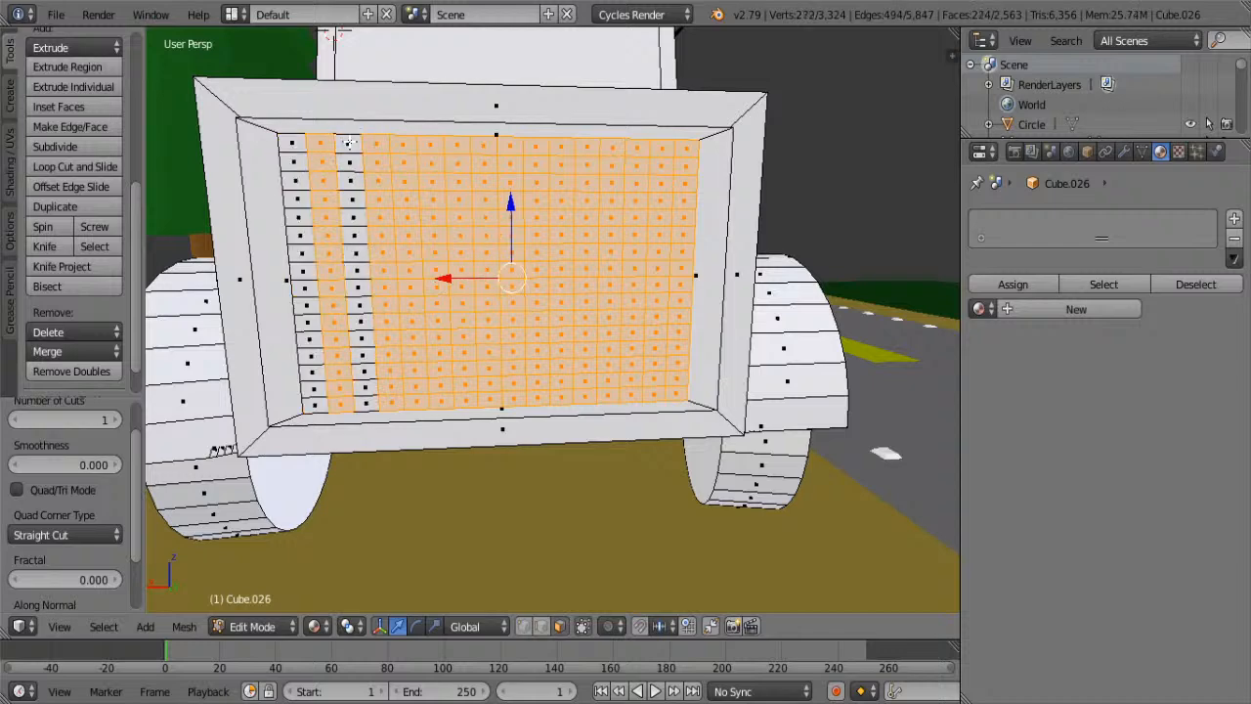
pyautogui.keyDown('alt'); pyautogui.keyDown('shift'); pyautogui.rightClick(400, 144); pyautogui.keyUp('shift'); pyautogui.keyUp('alt')
pyautogui.keyDown('alt'); pyautogui.keyDown('shift'); pyautogui.rightClick(457, 149); pyautogui.keyUp('shift'); pyautogui.keyUp('alt')
pyautogui.keyDown('alt'); pyautogui.keyDown('shift'); pyautogui.rightClick(511, 144); pyautogui.keyUp('shift'); pyautogui.keyUp('alt')
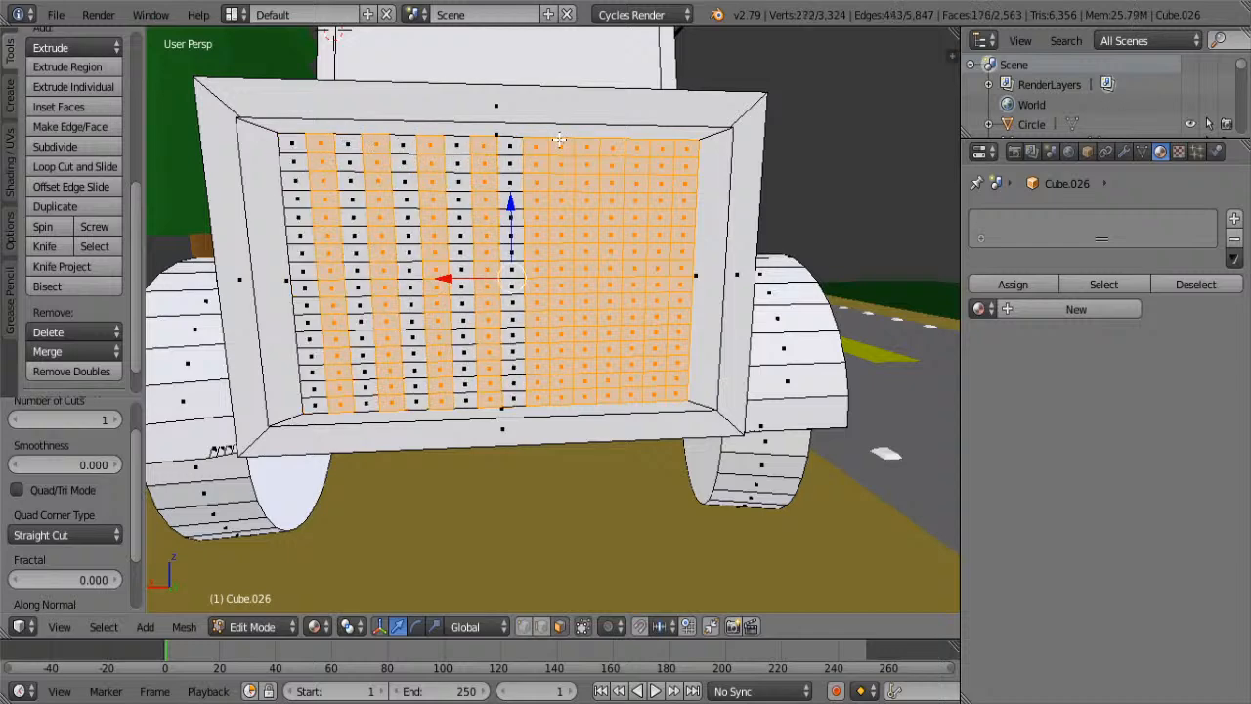
pyautogui.keyDown('alt'); pyautogui.keyDown('shift'); pyautogui.rightClick(561, 144); pyautogui.keyUp('shift'); pyautogui.keyUp('alt')
pyautogui.keyDown('alt'); pyautogui.keyDown('shift'); pyautogui.rightClick(610, 148); pyautogui.keyUp('shift'); pyautogui.keyUp('alt')
pyautogui.keyDown('alt'); pyautogui.keyDown('shift'); pyautogui.rightClick(667, 149); pyautogui.keyUp('shift'); pyautogui.keyUp('alt')
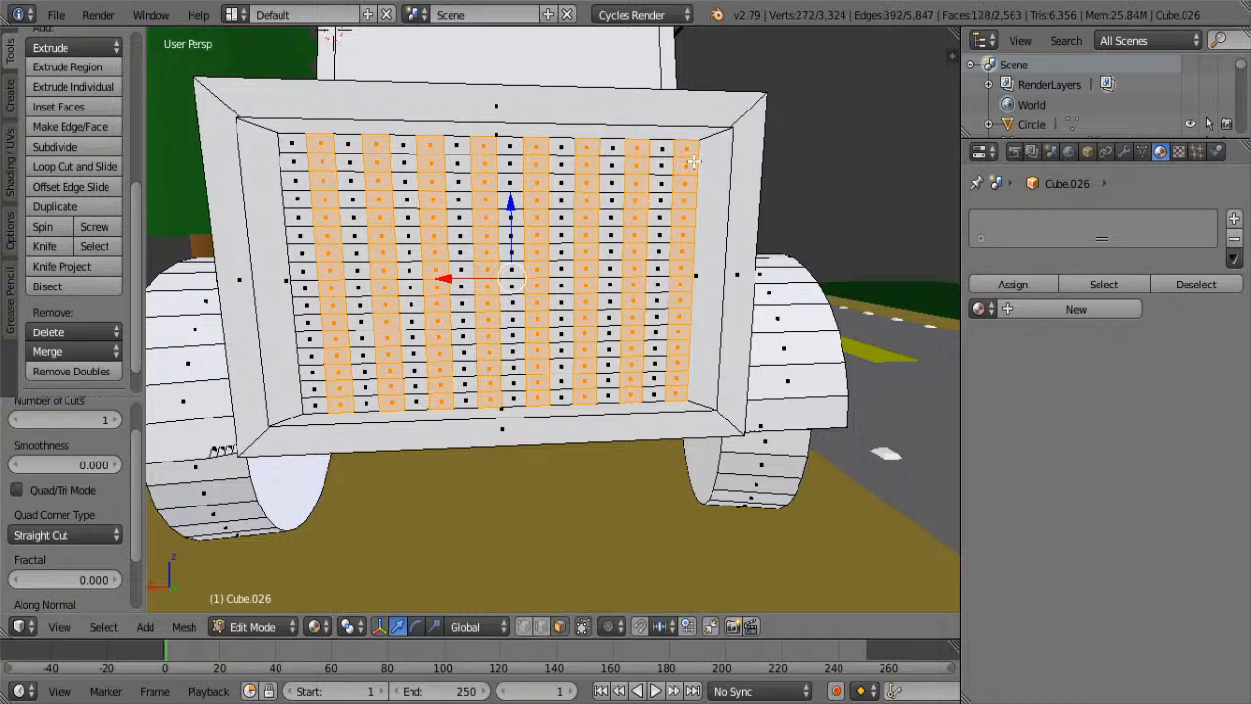
# - Undo the column deselections and the four subdivisions back to the single inset grille face
pyautogui.hotkey('ctrl', 'z')
pyautogui.hotkey('ctrl', 'z')
pyautogui.hotkey('ctrl', 'z')
pyautogui.hotkey('ctrl', 'z')
pyautogui.hotkey('ctrl', 'z')
pyautogui.hotkey('ctrl', 'z')
pyautogui.hotkey('ctrl', 'z')
pyautogui.hotkey('ctrl', 'z')
pyautogui.hotkey('ctrl', 'z')
pyautogui.hotkey('ctrl', 'z')
pyautogui.hotkey('ctrl', 'z')
pyautogui.hotkey('ctrl', 'z')
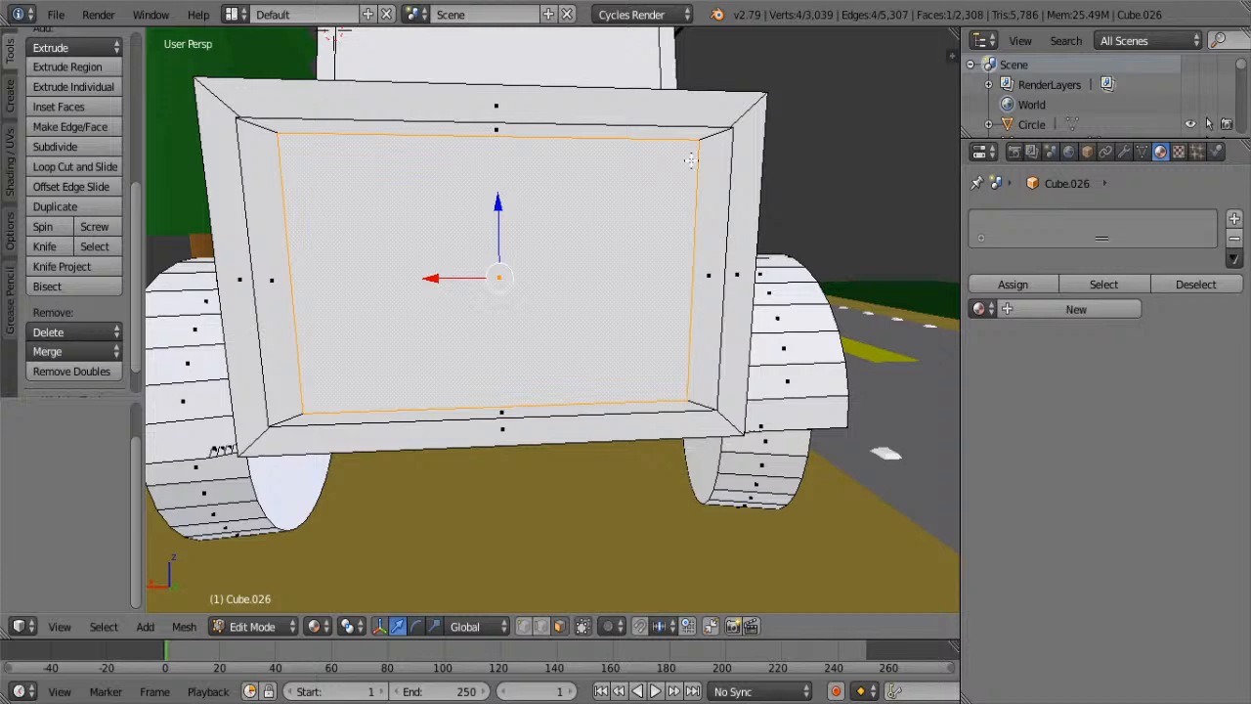
# - Widen the grille face by scaling it to about 1.137 along the X axis
pyautogui.press('s')
pyautogui.press('x')
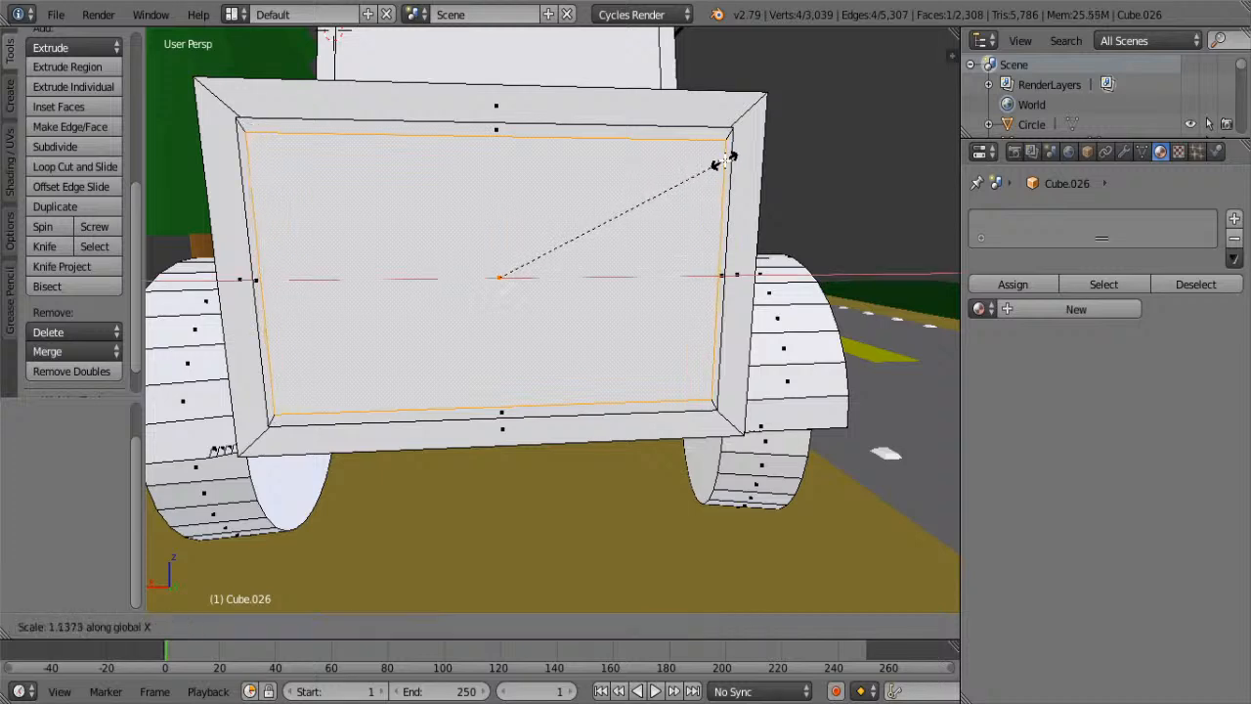
pyautogui.click(725, 159)
# - Subdivide the widened grille face four times with one cut each to form a 16 by 16 grid
pyautogui.click(71, 144)
pyautogui.click(71, 144)
pyautogui.click(72, 143)
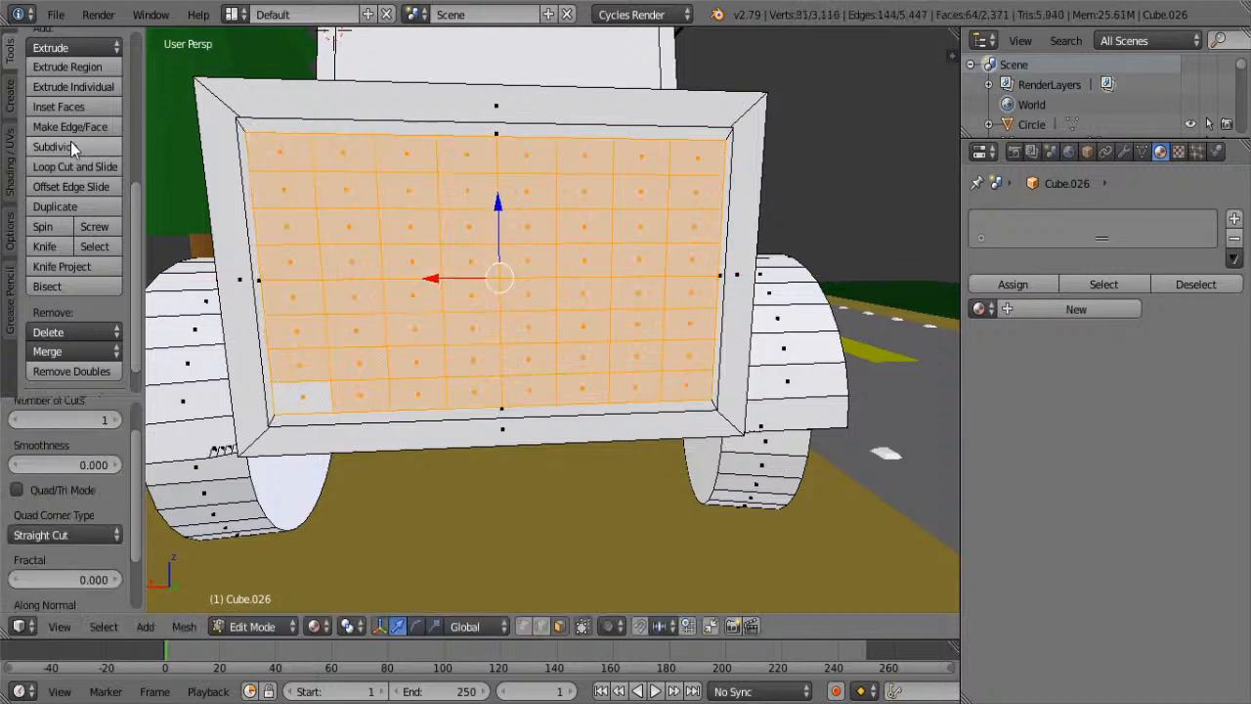
pyautogui.click(70, 147)
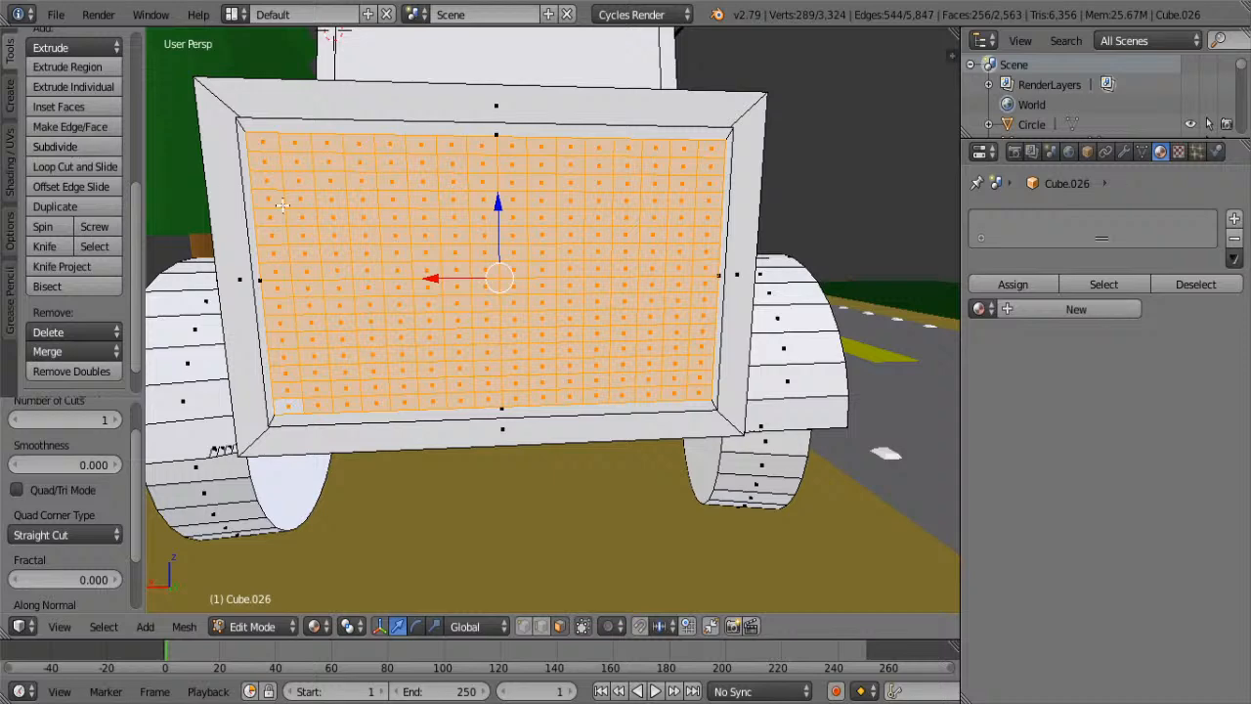
# - Deselect every other grille face column from the left edge, leaving eight single columns selected
pyautogui.keyDown('alt'); pyautogui.keyDown('shift'); pyautogui.click(269, 143); pyautogui.keyUp('shift'); pyautogui.keyUp('alt')
pyautogui.keyDown('alt'); pyautogui.keyDown('shift'); pyautogui.click(332, 144); pyautogui.keyUp('shift'); pyautogui.keyUp('alt')
pyautogui.keyDown('alt'); pyautogui.keyDown('shift'); pyautogui.click(393, 142); pyautogui.keyUp('shift'); pyautogui.keyUp('alt')
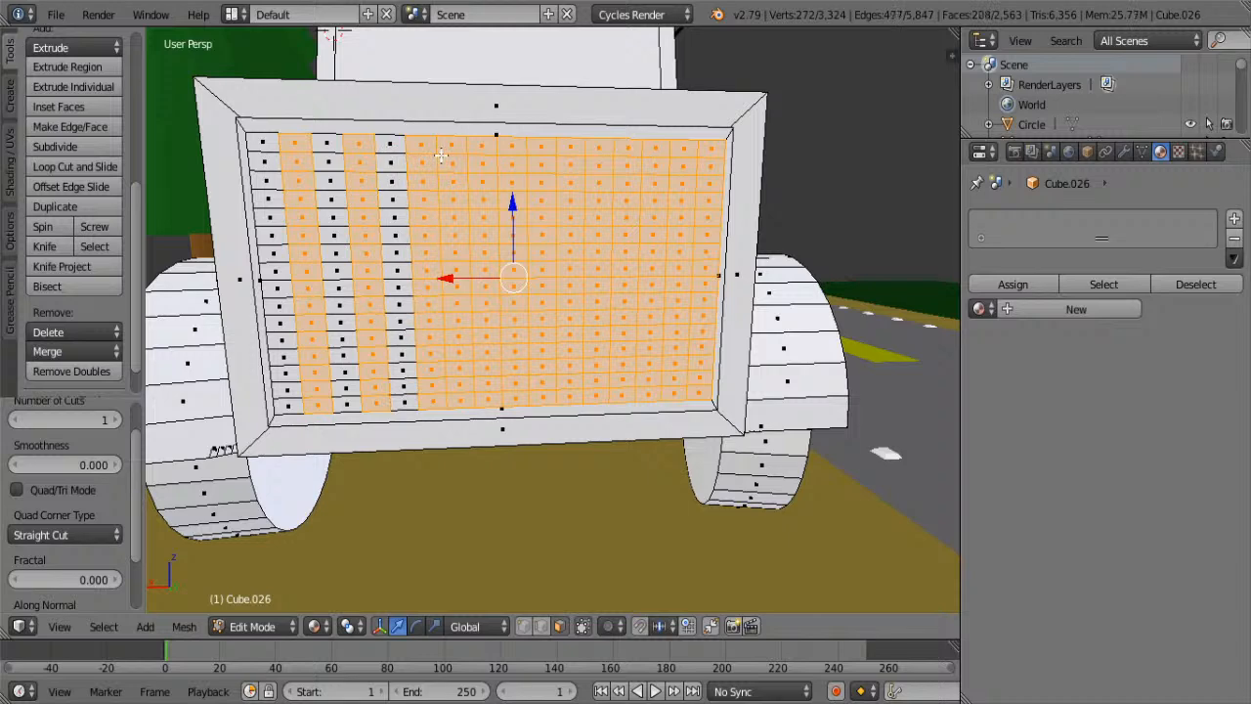
pyautogui.keyDown('alt'); pyautogui.keyDown('shift'); pyautogui.click(452, 148); pyautogui.keyUp('shift'); pyautogui.keyUp('alt')
pyautogui.keyDown('alt'); pyautogui.keyDown('shift'); pyautogui.click(509, 151); pyautogui.keyUp('shift'); pyautogui.keyUp('alt')
pyautogui.keyDown('alt'); pyautogui.keyDown('shift'); pyautogui.click(569, 161); pyautogui.keyUp('shift'); pyautogui.keyUp('alt')
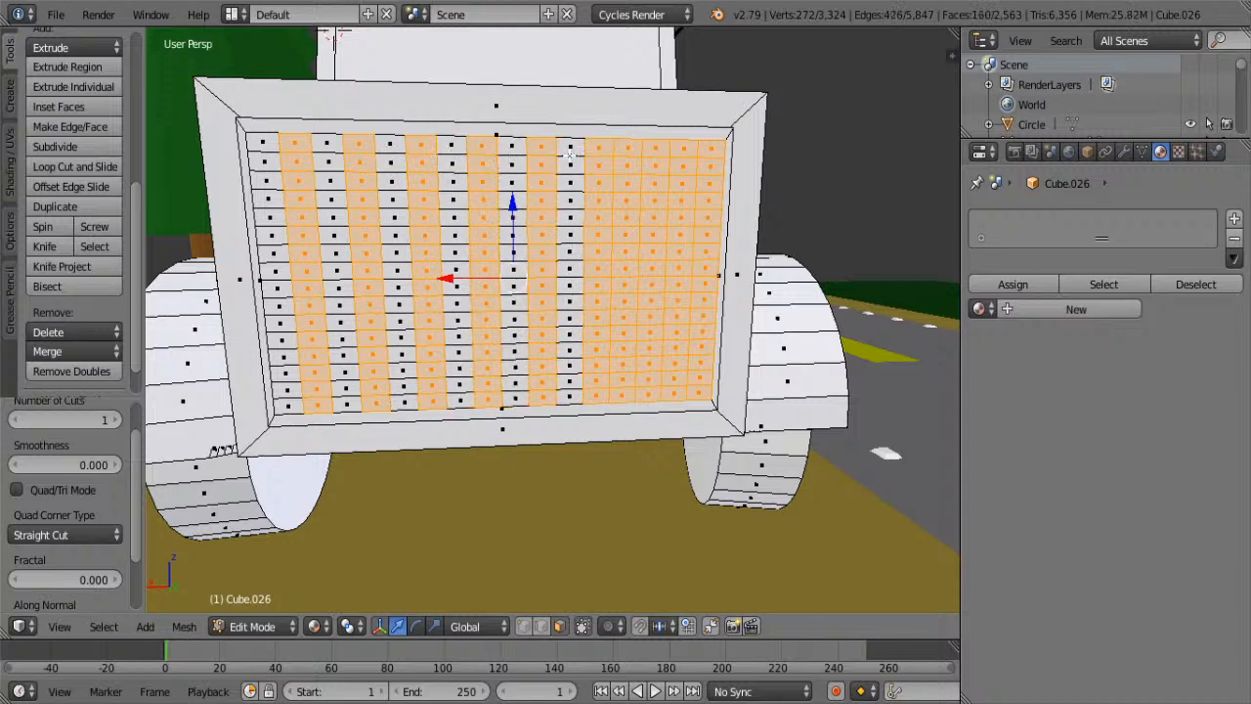
pyautogui.keyDown('alt'); pyautogui.keyDown('shift'); pyautogui.click(623, 159); pyautogui.keyUp('shift'); pyautogui.keyUp('alt')
pyautogui.keyDown('alt'); pyautogui.keyDown('shift'); pyautogui.click(686, 156); pyautogui.keyUp('shift'); pyautogui.keyUp('alt')
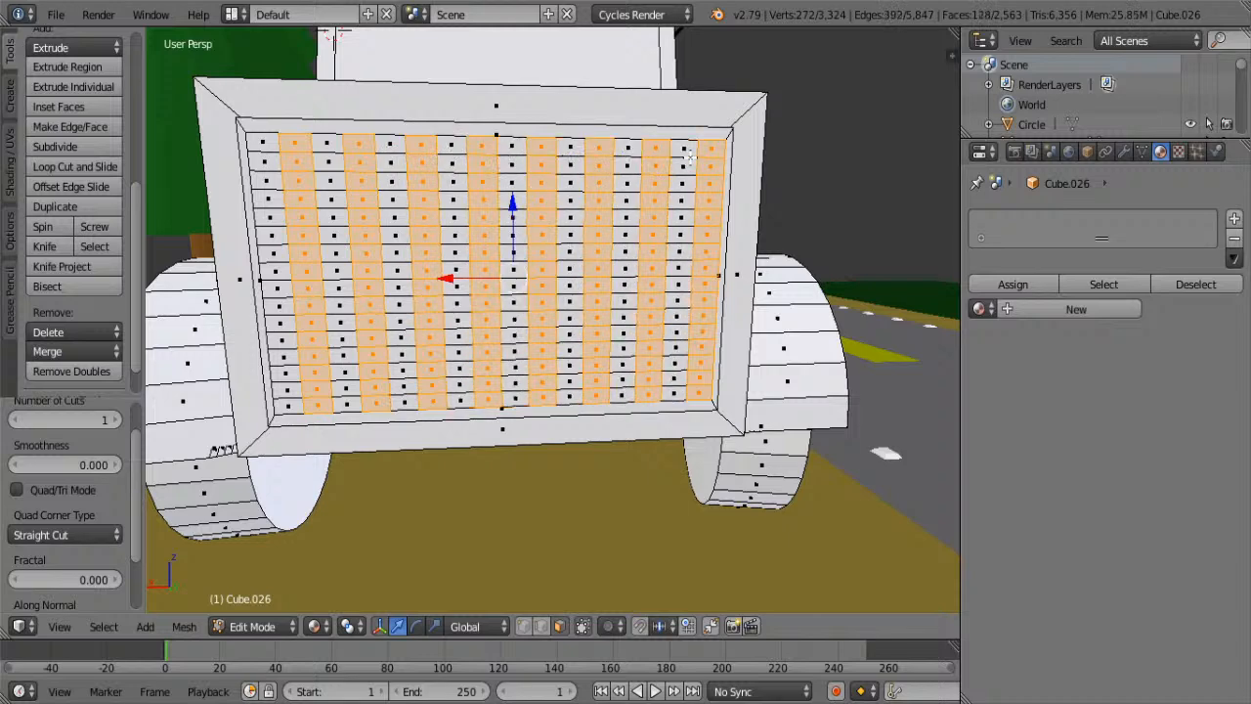
# - Undo the eight column deselections so the whole grille grid is selected again
pyautogui.hotkey('ctrl', 'z')
pyautogui.hotkey('ctrl', 'z')
pyautogui.hotkey('ctrl', 'z')
pyautogui.hotkey('ctrl', 'z')
pyautogui.hotkey('ctrl', 'z')
pyautogui.hotkey('ctrl', 'z')
pyautogui.hotkey('ctrl', 'z')
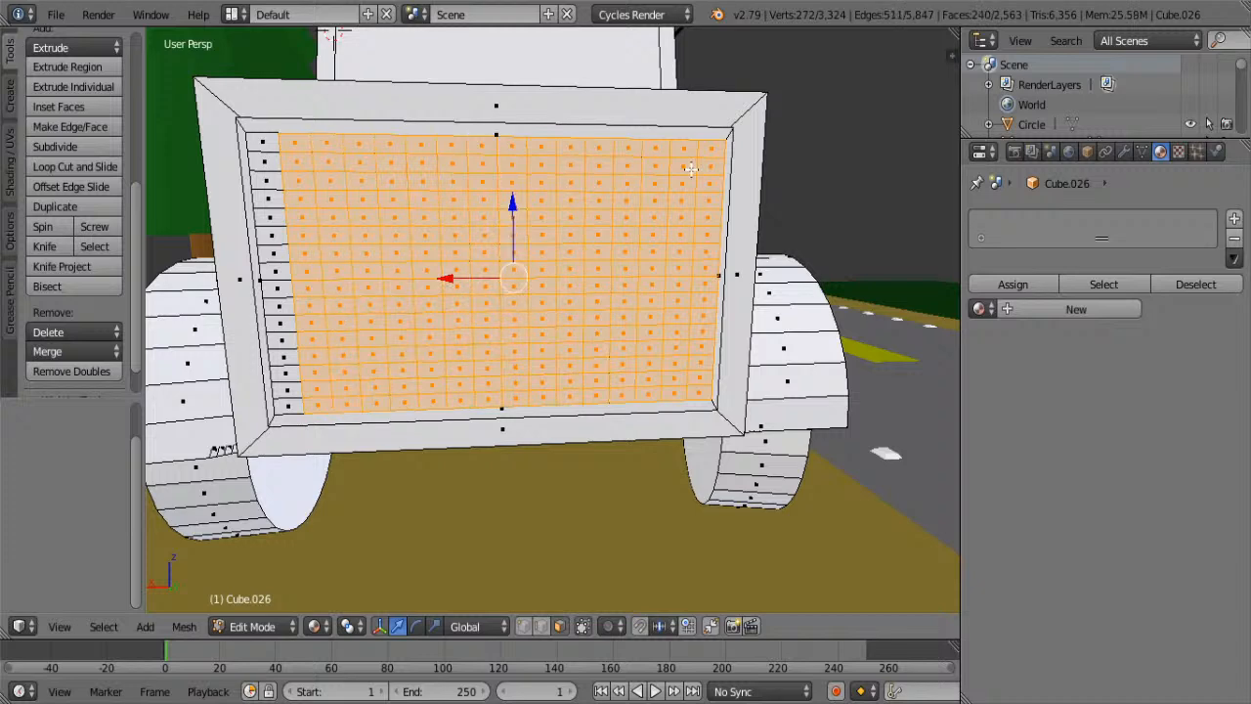
pyautogui.hotkey('ctrl', 'z')
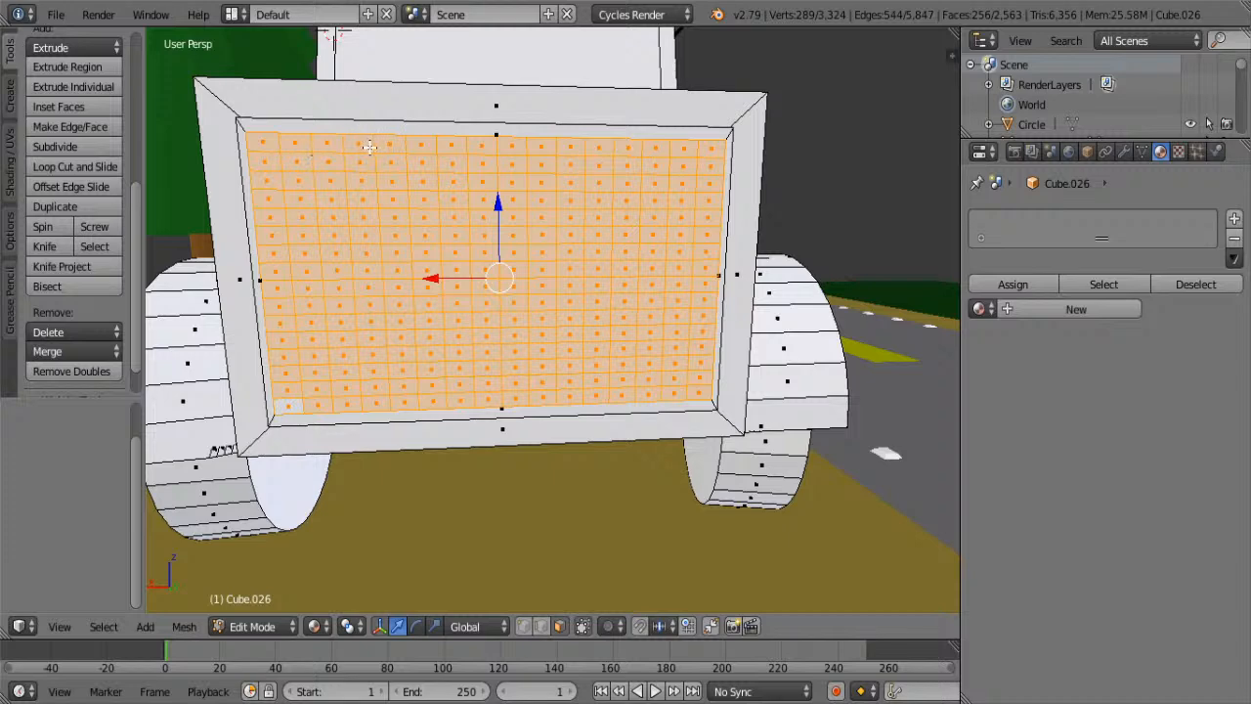
# - Try deselecting the fourth, fifth, seventh and eighth grille columns from the left, and reselect them
pyautogui.keyDown('alt'); pyautogui.keyDown('shift'); pyautogui.click(370, 147); pyautogui.keyUp('shift'); pyautogui.keyUp('alt')
pyautogui.keyDown('alt'); pyautogui.keyDown('shift'); pyautogui.click(395, 146); pyautogui.keyUp('shift'); pyautogui.keyUp('alt')
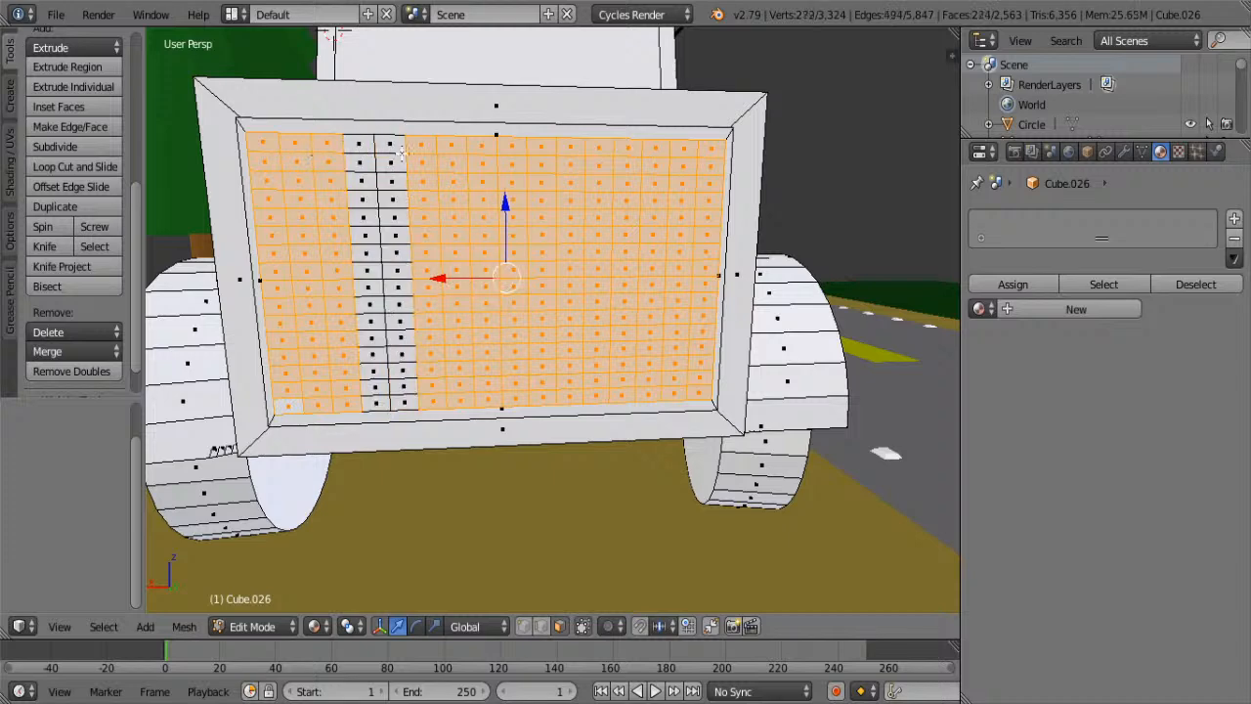
pyautogui.keyDown('alt'); pyautogui.keyDown('shift'); pyautogui.click(456, 160); pyautogui.keyUp('shift'); pyautogui.keyUp('alt')
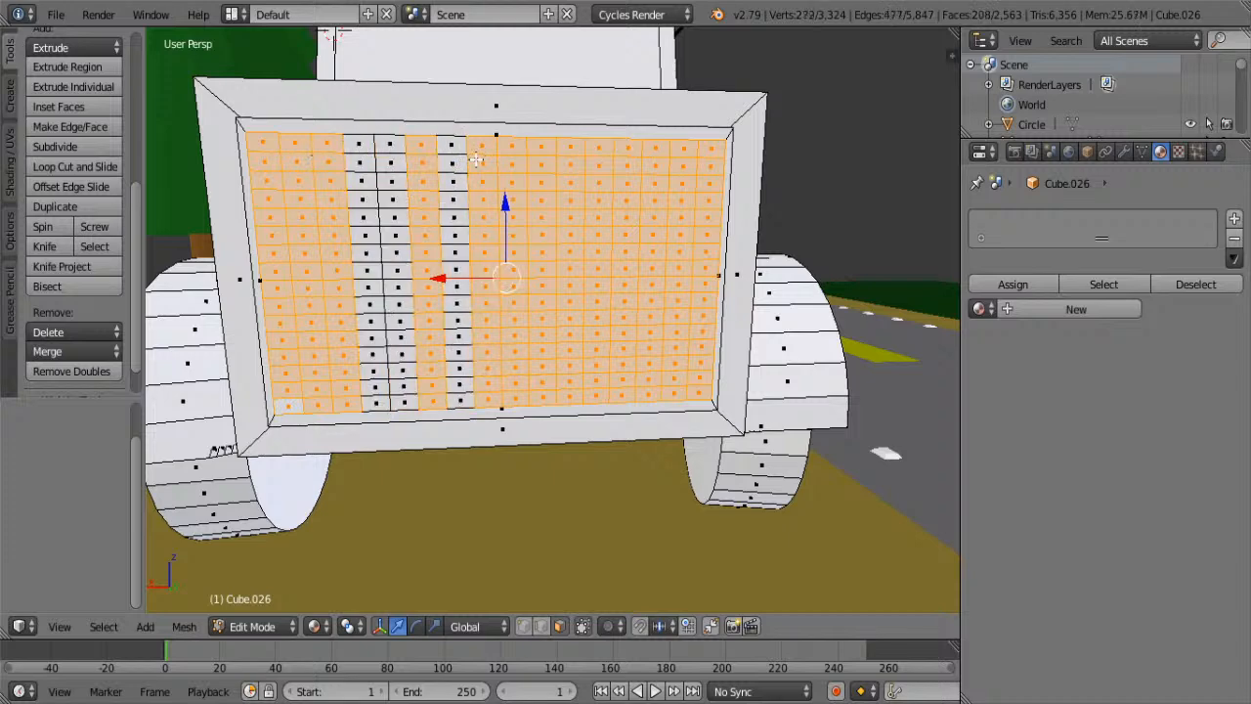
pyautogui.keyDown('alt'); pyautogui.keyDown('shift'); pyautogui.click(476, 160); pyautogui.keyUp('shift'); pyautogui.keyUp('alt')
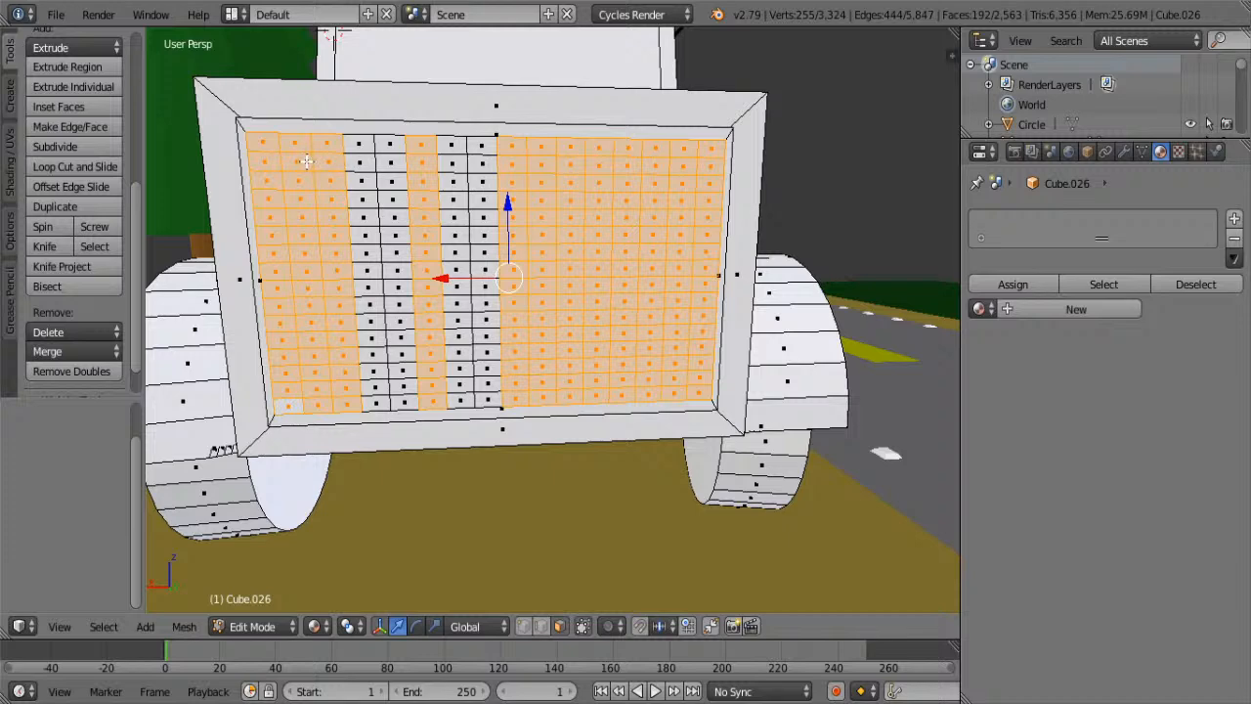
pyautogui.keyDown('alt'); pyautogui.keyDown('shift'); pyautogui.click(484, 156); pyautogui.keyUp('shift'); pyautogui.keyUp('alt')
pyautogui.keyDown('alt'); pyautogui.keyDown('shift'); pyautogui.click(456, 156); pyautogui.keyUp('shift'); pyautogui.keyUp('alt')
pyautogui.keyDown('alt'); pyautogui.keyDown('shift'); pyautogui.click(396, 157); pyautogui.keyUp('shift'); pyautogui.keyUp('alt')
pyautogui.keyDown('alt'); pyautogui.keyDown('shift'); pyautogui.click(361, 174); pyautogui.keyUp('shift'); pyautogui.keyUp('alt')
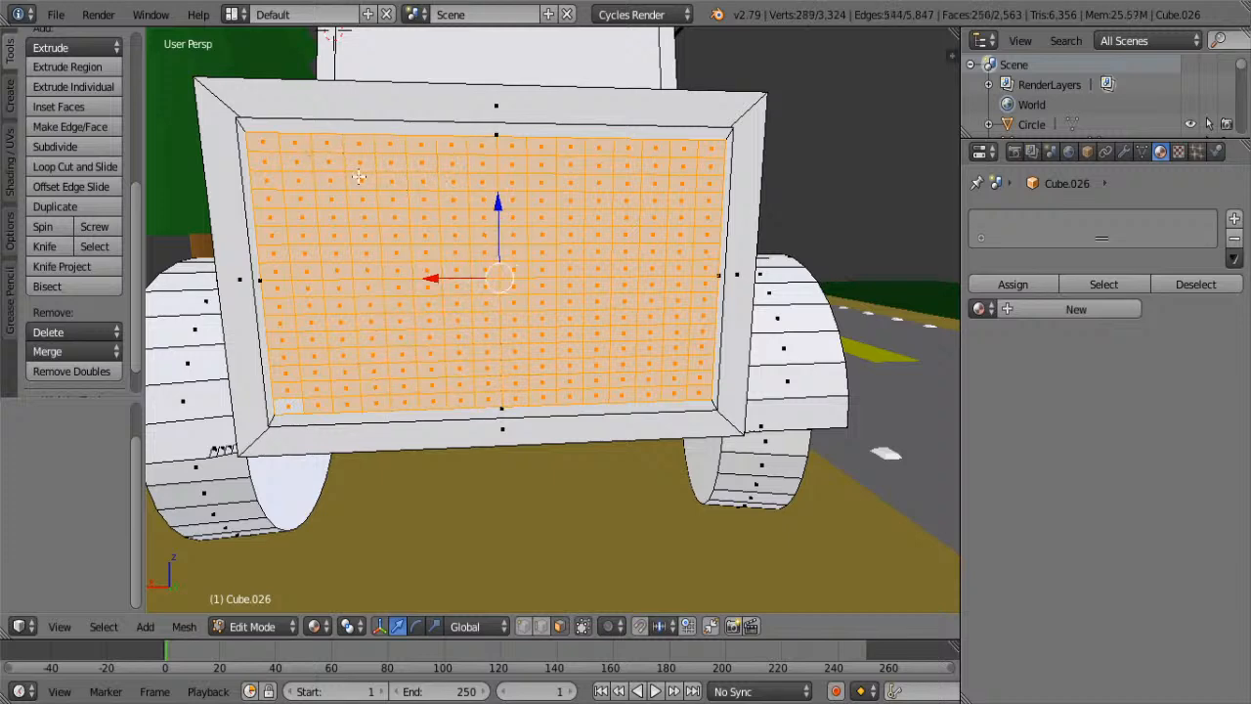
pyautogui.keyDown('alt'); pyautogui.keyDown('shift'); pyautogui.click(337, 168); pyautogui.keyUp('shift'); pyautogui.keyUp('alt')
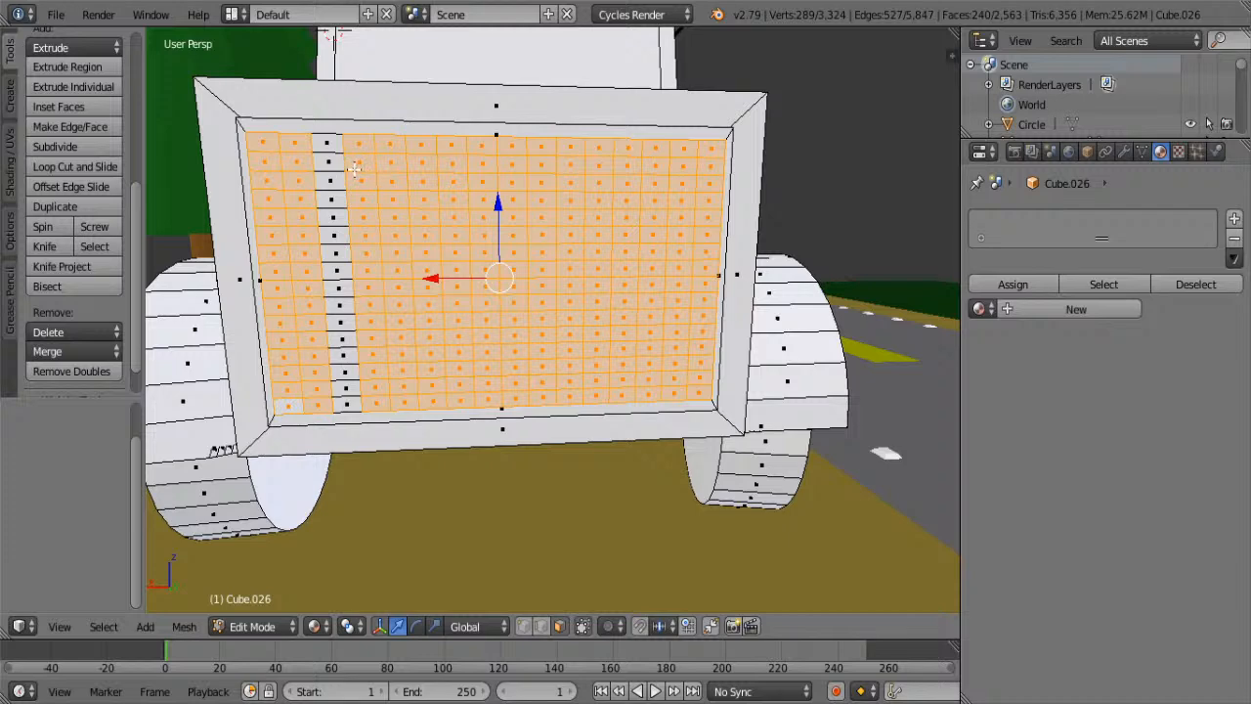
pyautogui.hotkey('ctrl', 'z')
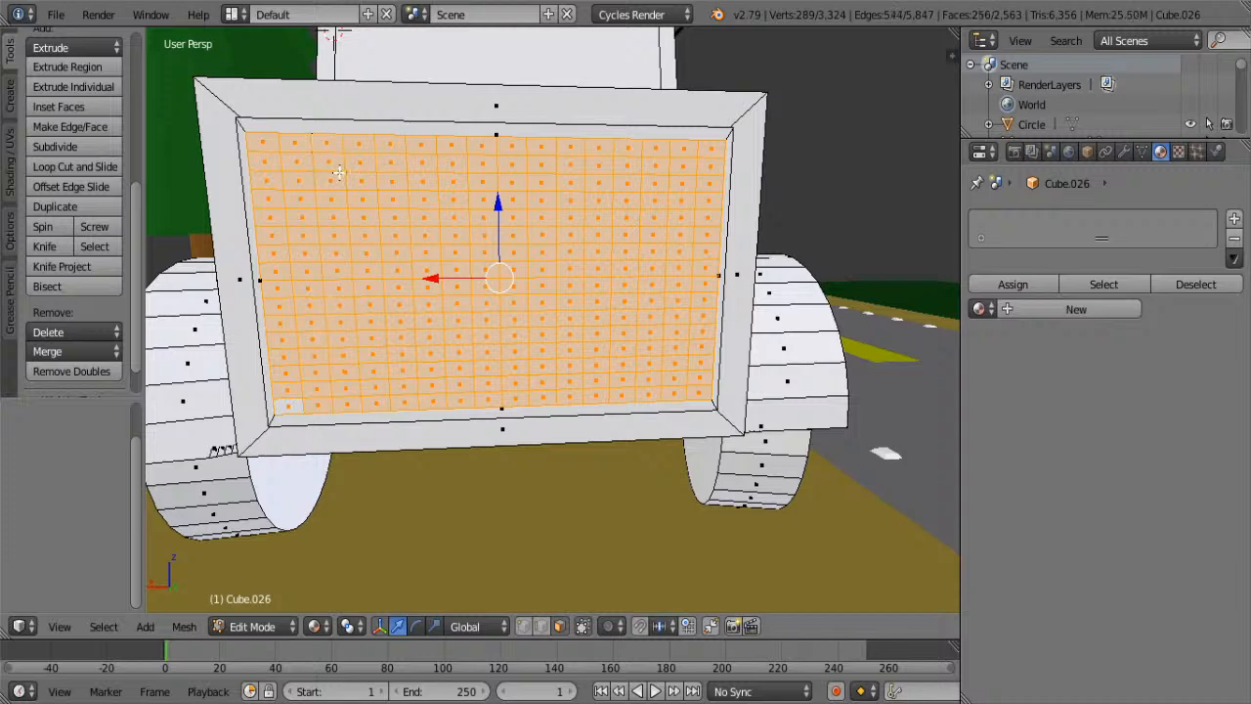
pyautogui.keyDown('alt'); pyautogui.keyDown('shift'); pyautogui.click(280, 163); pyautogui.keyUp('shift'); pyautogui.keyUp('alt')
pyautogui.keyDown('alt'); pyautogui.keyDown('shift'); pyautogui.click(299, 154); pyautogui.keyUp('shift'); pyautogui.keyUp('alt')
pyautogui.hotkey('ctrl', 'z')
pyautogui.hotkey('ctrl', 'z')
# - Deselect the grille columns in adjacent pairs from the left edge, keeping every third column selected and deselecting the last column
pyautogui.keyDown('alt'); pyautogui.keyDown('shift'); pyautogui.click(278, 153); pyautogui.keyUp('shift'); pyautogui.keyUp('alt')
pyautogui.keyDown('alt'); pyautogui.keyDown('shift'); pyautogui.click(265, 151); pyautogui.keyUp('shift'); pyautogui.keyUp('alt')
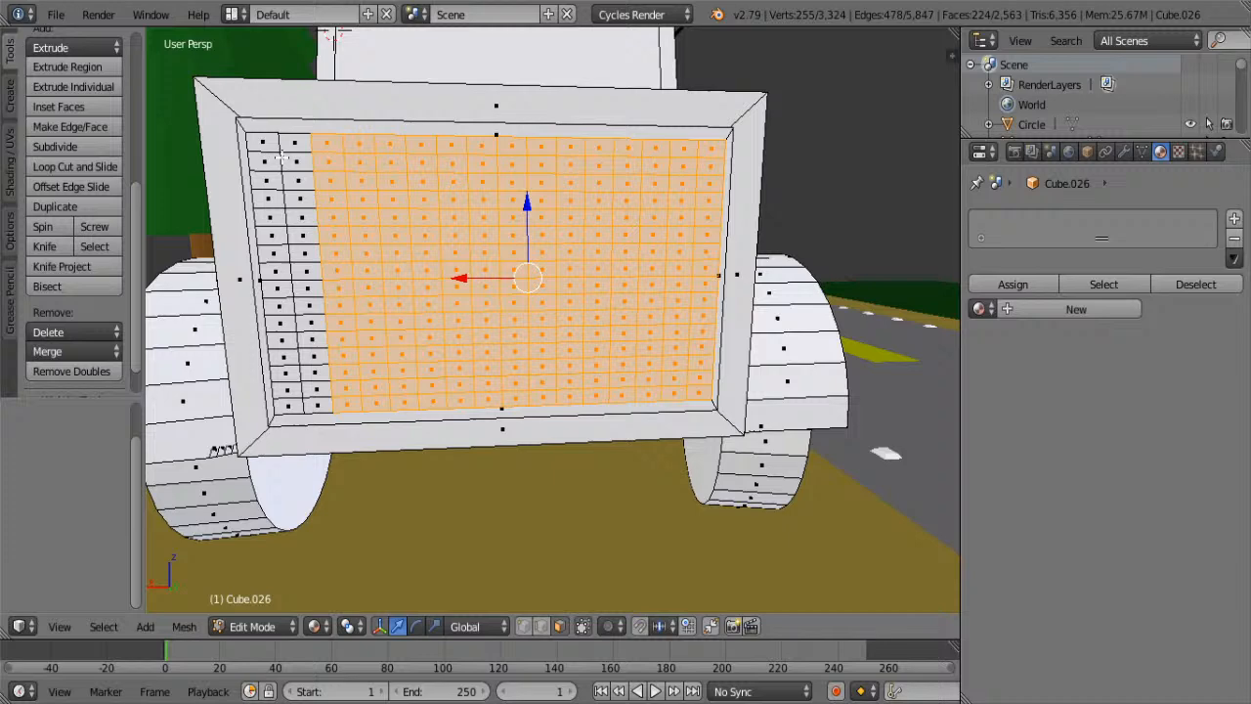
pyautogui.keyDown('alt'); pyautogui.keyDown('shift'); pyautogui.click(354, 154); pyautogui.keyUp('shift'); pyautogui.keyUp('alt')
pyautogui.keyDown('alt'); pyautogui.keyDown('shift'); pyautogui.click(386, 154); pyautogui.keyUp('shift'); pyautogui.keyUp('alt')
pyautogui.keyDown('alt'); pyautogui.keyDown('shift'); pyautogui.click(453, 156); pyautogui.keyUp('shift'); pyautogui.keyUp('alt')
pyautogui.keyDown('alt'); pyautogui.keyDown('shift'); pyautogui.click(483, 162); pyautogui.keyUp('shift'); pyautogui.keyUp('alt')
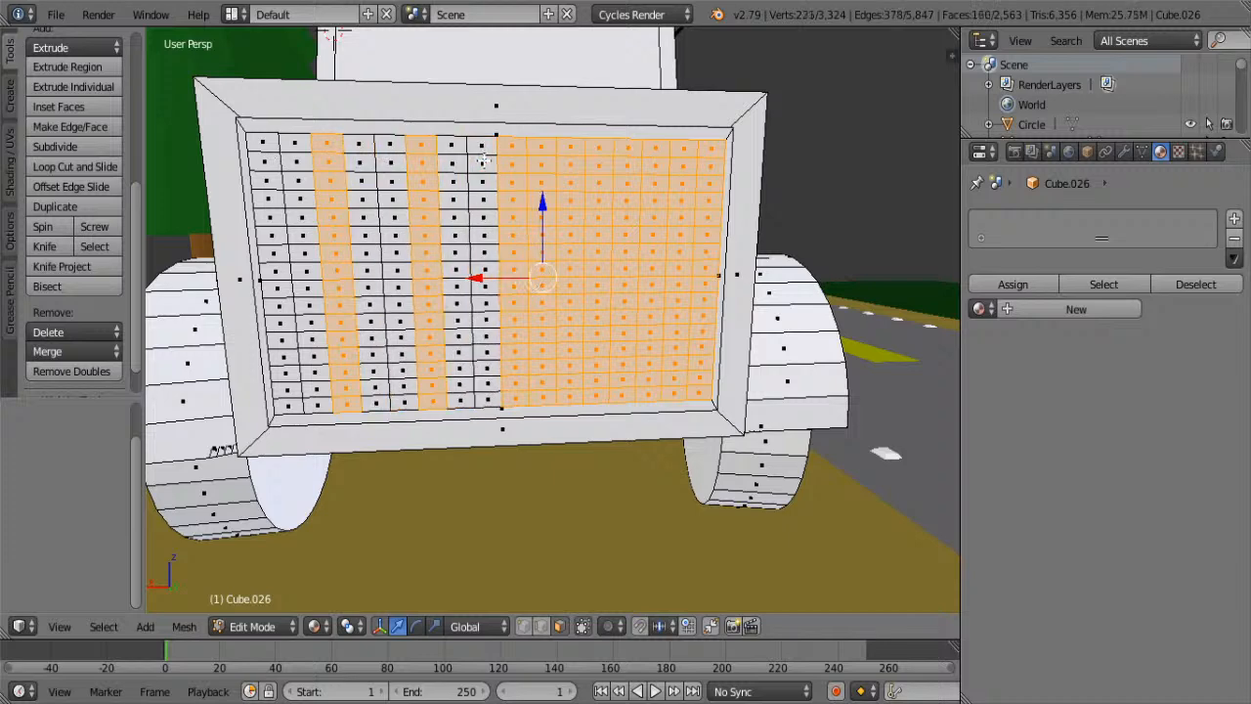
pyautogui.keyDown('alt'); pyautogui.keyDown('shift'); pyautogui.click(540, 157); pyautogui.keyUp('shift'); pyautogui.keyUp('alt')
pyautogui.keyDown('alt'); pyautogui.keyDown('shift'); pyautogui.click(569, 157); pyautogui.keyUp('shift'); pyautogui.keyUp('alt')
pyautogui.keyDown('alt'); pyautogui.keyDown('shift'); pyautogui.click(625, 156); pyautogui.keyUp('shift'); pyautogui.keyUp('alt')
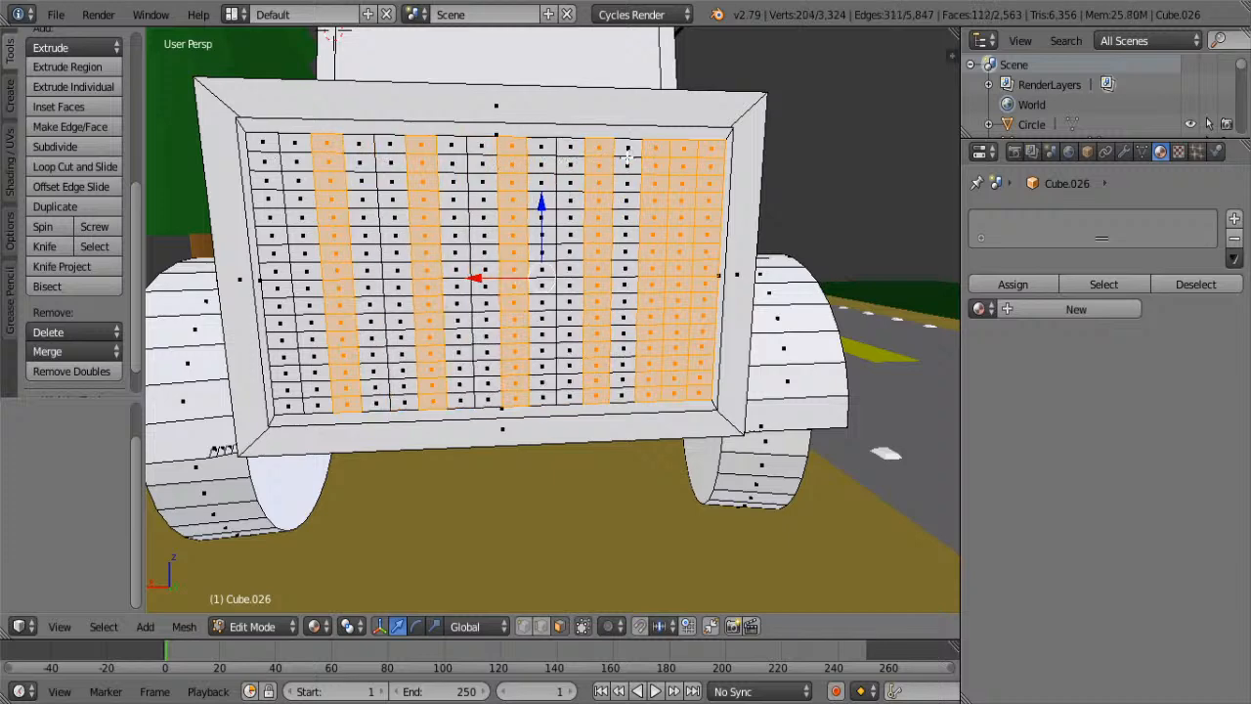
pyautogui.keyDown('alt'); pyautogui.keyDown('shift'); pyautogui.click(659, 151); pyautogui.keyUp('shift'); pyautogui.keyUp('alt')
pyautogui.keyDown('alt'); pyautogui.keyDown('shift'); pyautogui.click(711, 166); pyautogui.keyUp('shift'); pyautogui.keyUp('alt')
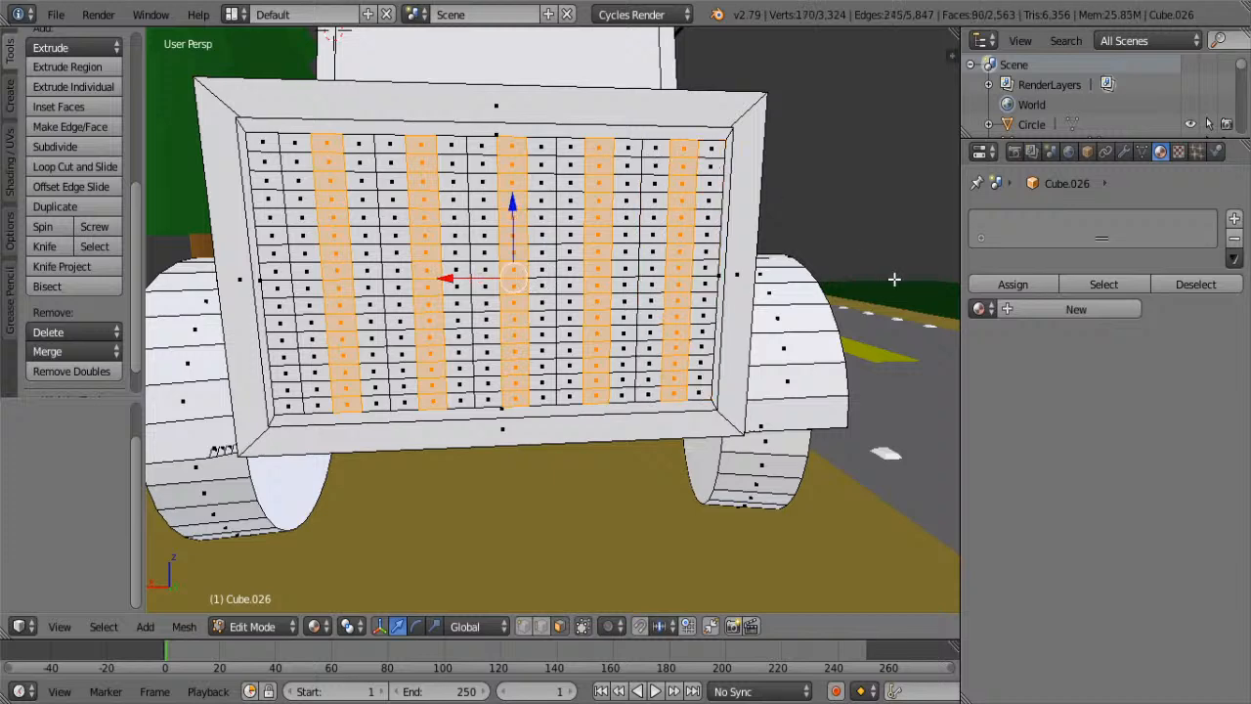
# - Undo the paired column deselections to restore the full grille grid selection
pyautogui.hotkey('ctrl', 'z')
pyautogui.hotkey('ctrl', 'z')
pyautogui.hotkey('ctrl', 'z')
pyautogui.hotkey('ctrl', 'z')
pyautogui.hotkey('ctrl', 'z')
pyautogui.hotkey('ctrl', 'z')
pyautogui.hotkey('ctrl', 'z')
pyautogui.hotkey('ctrl', 'z')
pyautogui.hotkey('ctrl', 'z')
pyautogui.hotkey('ctrl', 'z')
pyautogui.hotkey('ctrl', 'z')
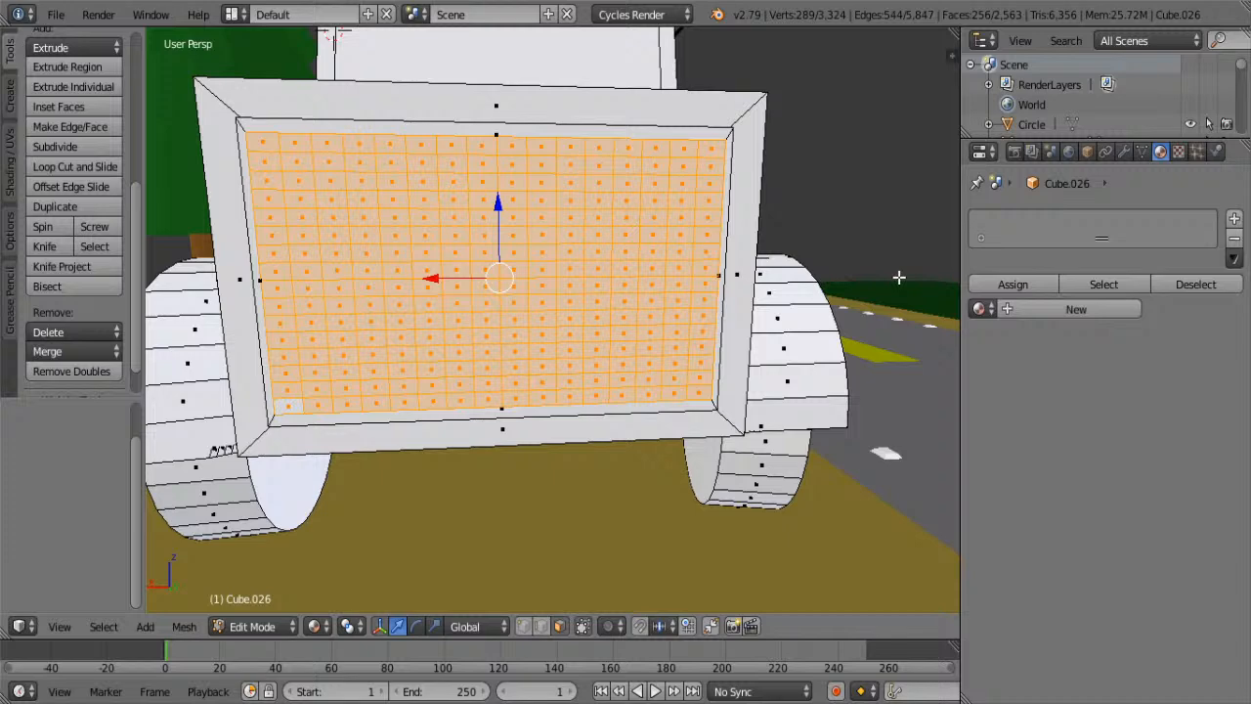
# - Undo the grille's subdivisions, scaling and inner face rings back to the single face inside the outer front frame
pyautogui.scroll(-2, 932, 326)
pyautogui.moveTo(488, 313); pyautogui.dragTo(624, 329, button='middle')
pyautogui.scroll(4, 665, 322)
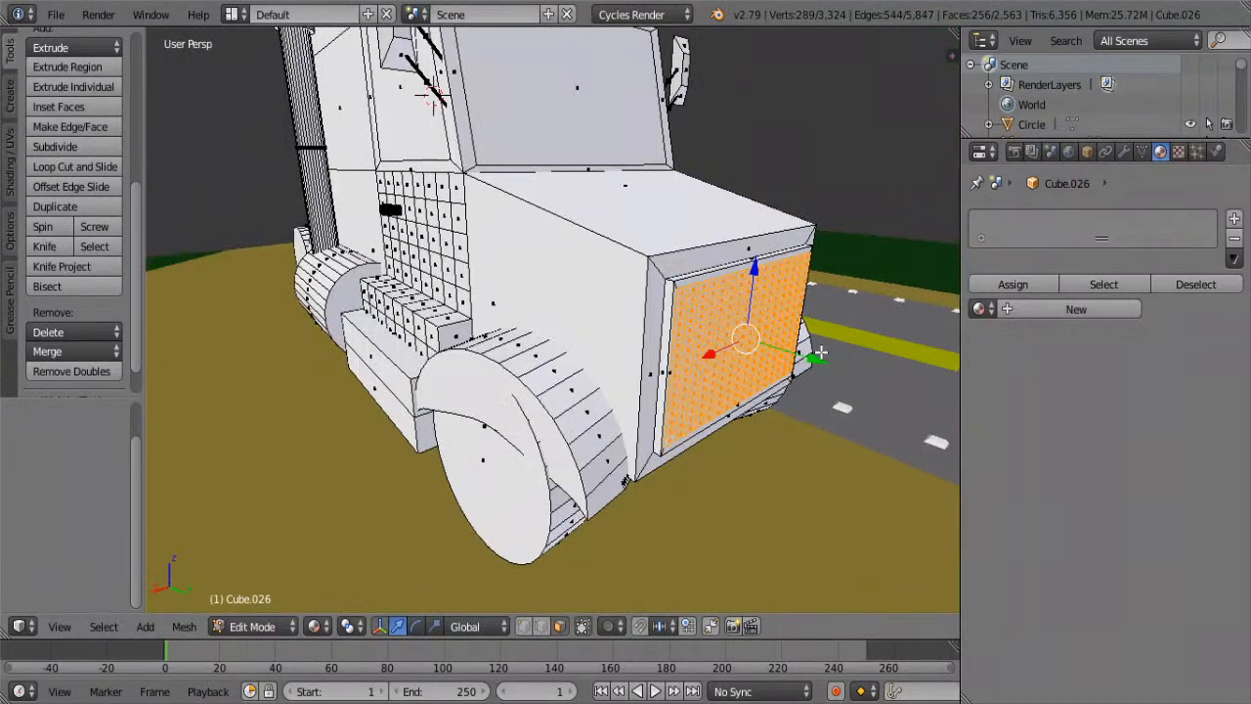
pyautogui.hotkey('ctrl', 'z')
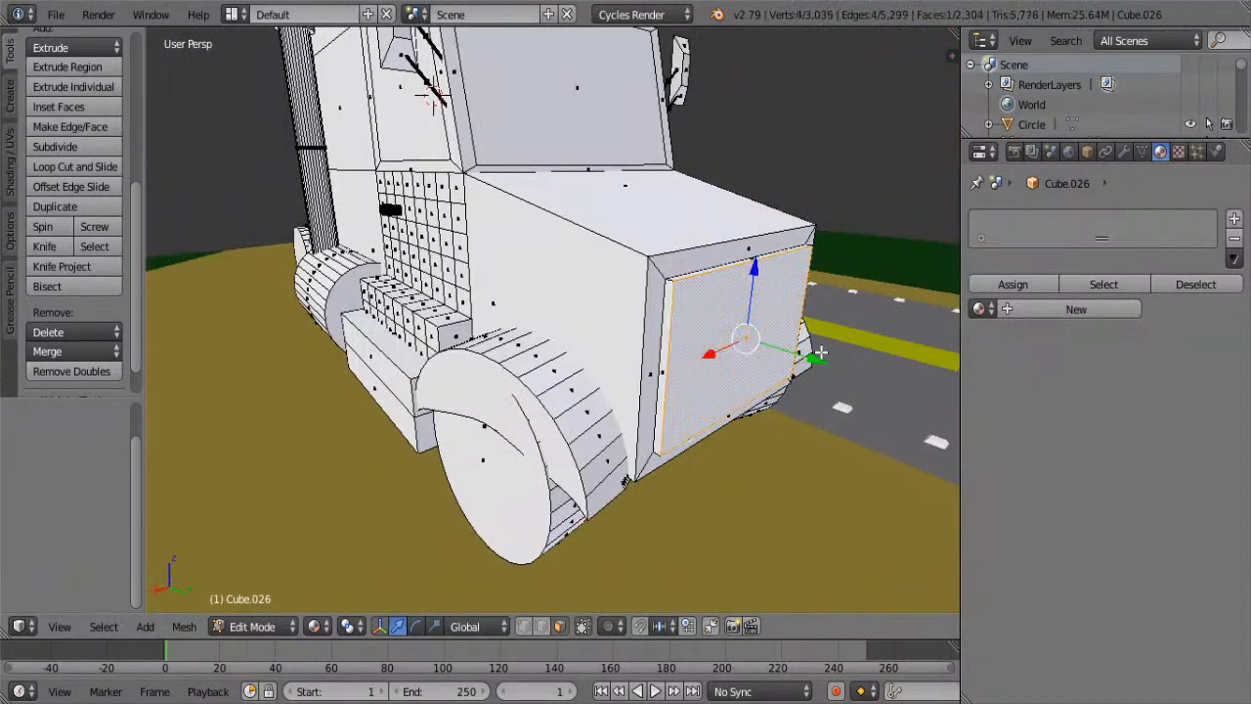
pyautogui.moveTo(801, 330); pyautogui.dragTo(703, 347, button='middle')
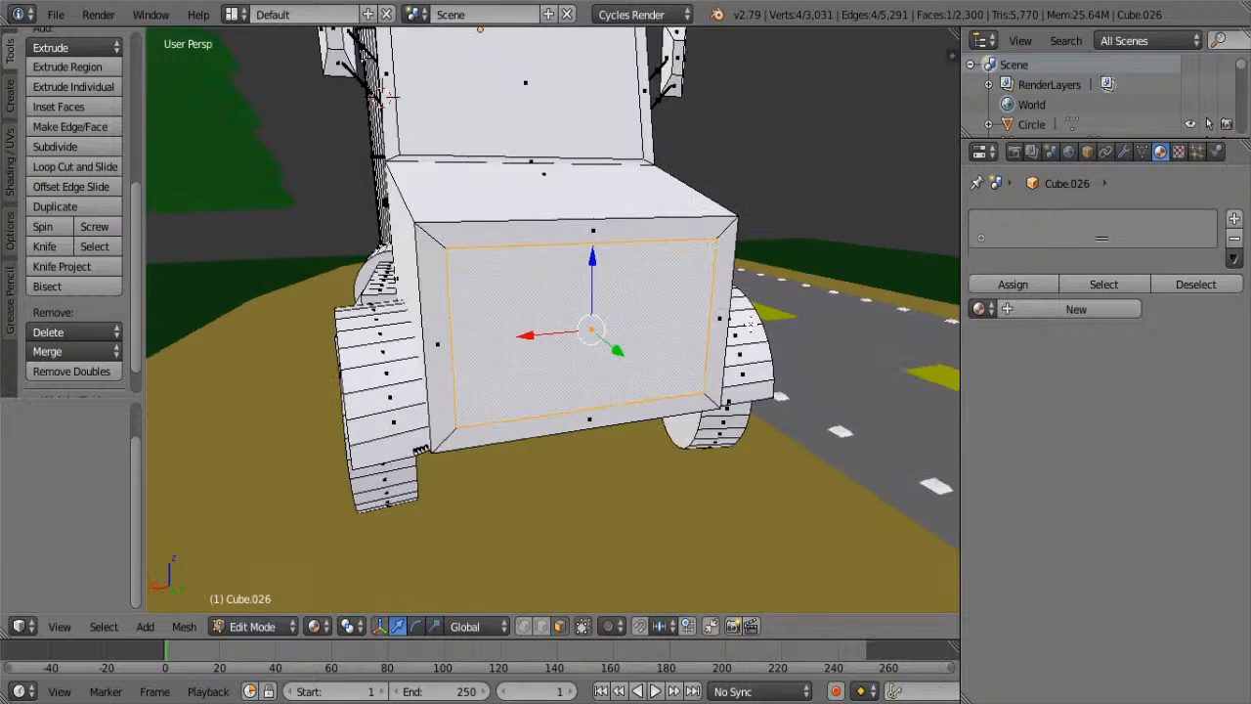
# - Inset the front grille face by a thin border inside the outer frame
pyautogui.scroll(2, 696, 342)
pyautogui.press('s')
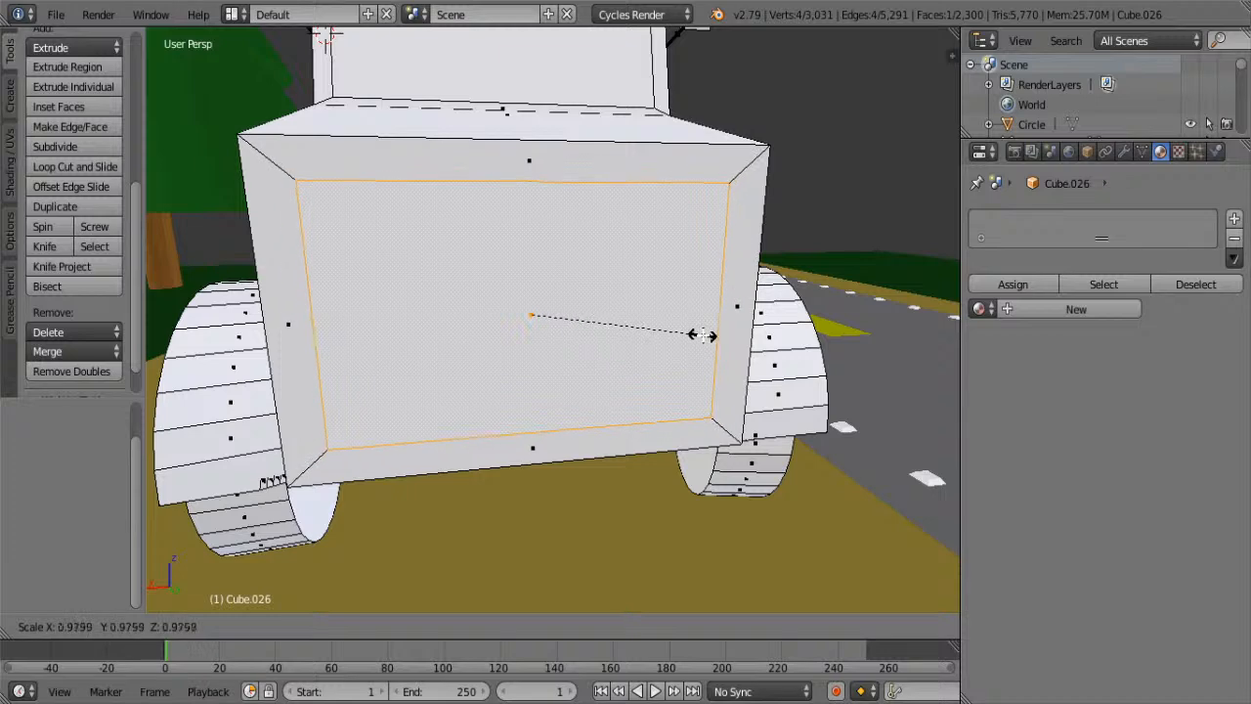
pyautogui.click(700, 333)
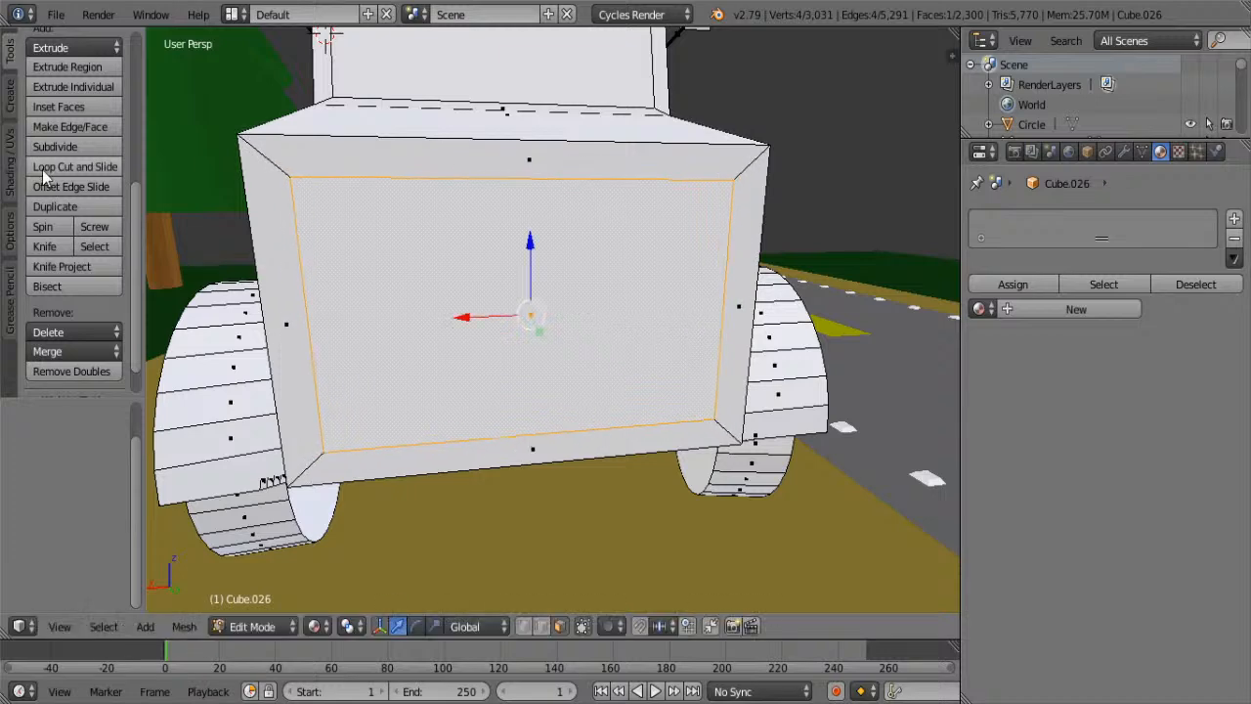
pyautogui.click(49, 107)
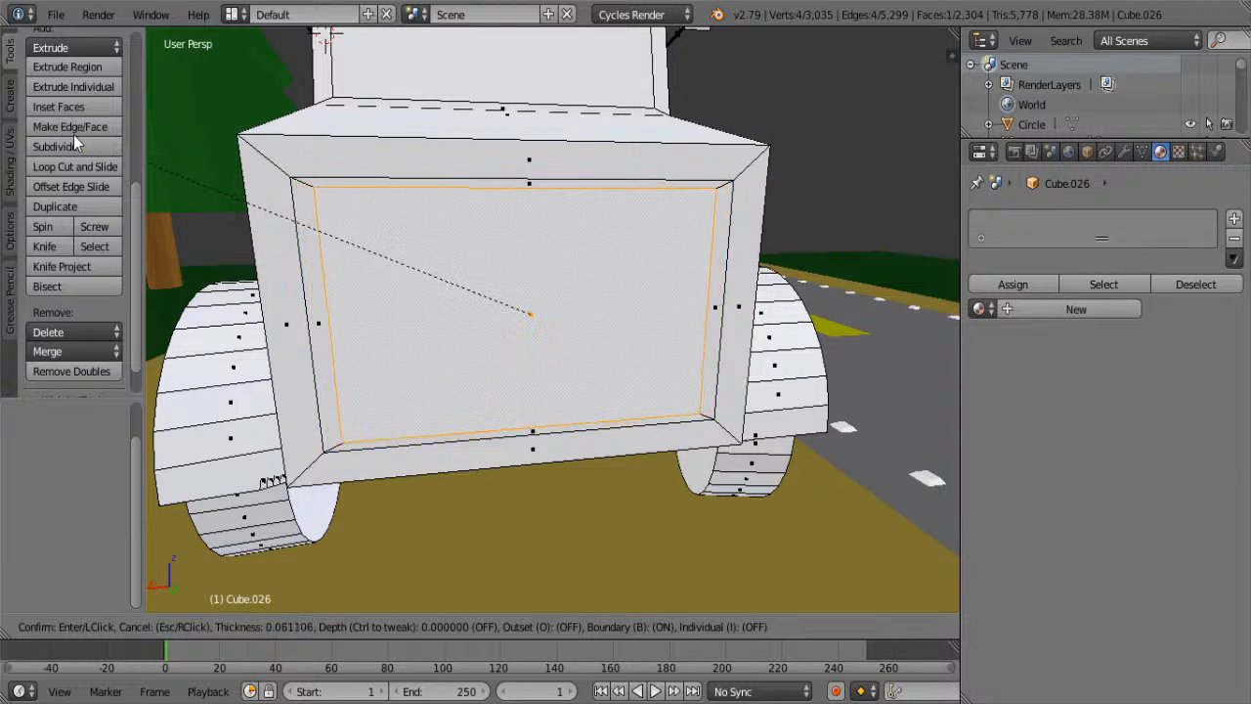
pyautogui.click(57, 134)
# - Subdivide the newly inset grille face four times with one cut each into a 16 by 16 grid
pyautogui.click(46, 151)
pyautogui.click(46, 150)
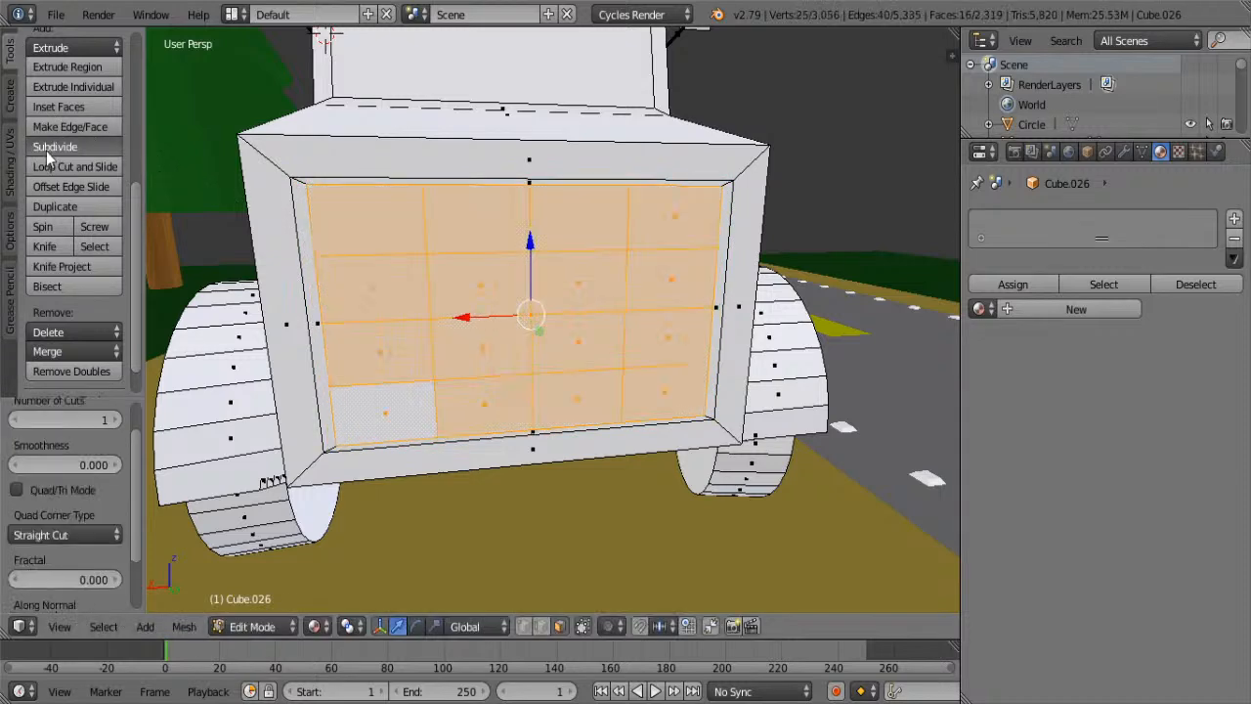
pyautogui.click(45, 150)
pyautogui.click(45, 151)
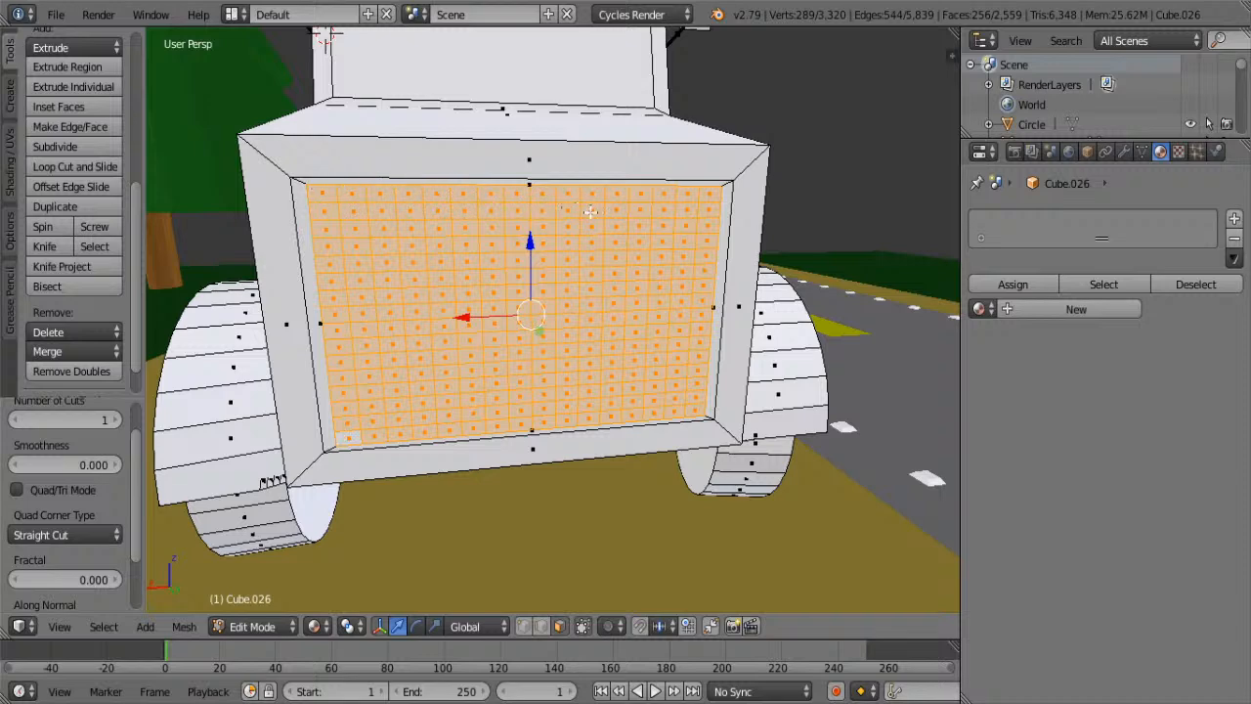
# - Deselect alternating columns of the new grille grid starting at the left edge, keeping eight single columns selected
pyautogui.keyDown('alt'); pyautogui.keyDown('shift'); pyautogui.click(331, 202); pyautogui.keyUp('shift'); pyautogui.keyUp('alt')
pyautogui.keyDown('alt'); pyautogui.keyDown('shift'); pyautogui.click(381, 204); pyautogui.keyUp('shift'); pyautogui.keyUp('alt')
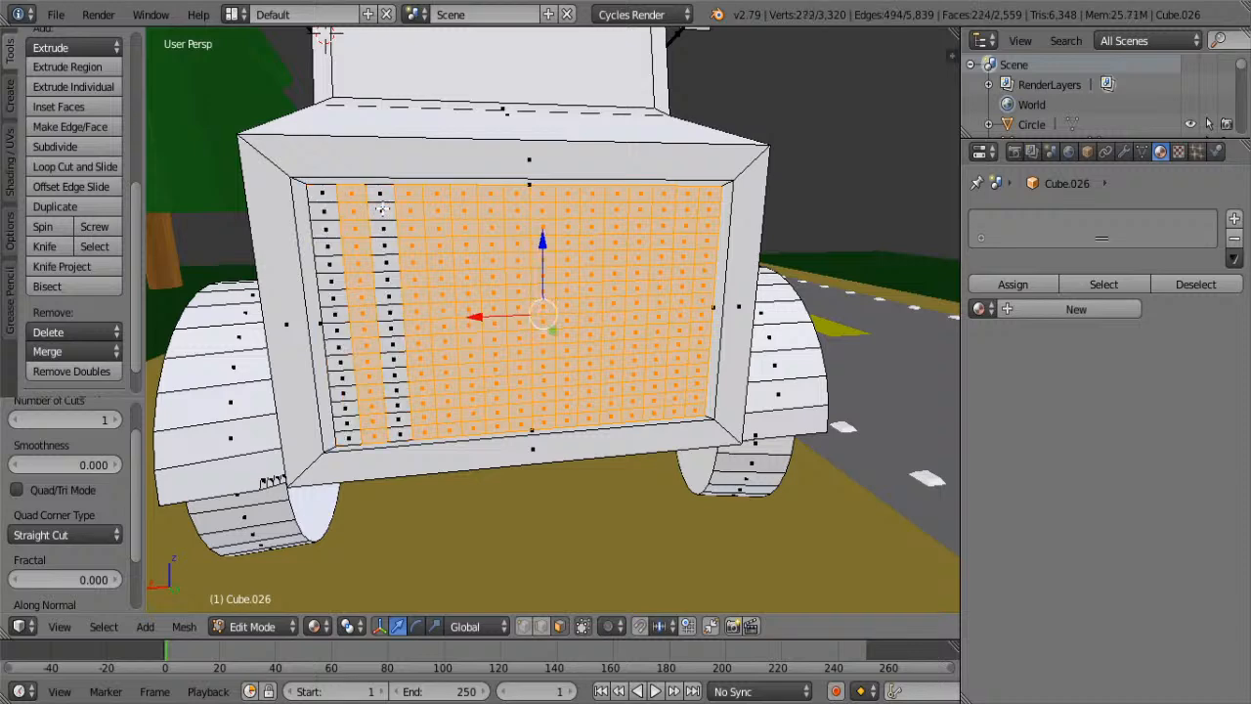
pyautogui.keyDown('alt'); pyautogui.keyDown('shift'); pyautogui.click(440, 200); pyautogui.keyUp('shift'); pyautogui.keyUp('alt')
pyautogui.keyDown('alt'); pyautogui.keyDown('shift'); pyautogui.click(485, 206); pyautogui.keyUp('shift'); pyautogui.keyUp('alt')
pyautogui.keyDown('alt'); pyautogui.keyDown('shift'); pyautogui.click(554, 213); pyautogui.keyUp('shift'); pyautogui.keyUp('alt')
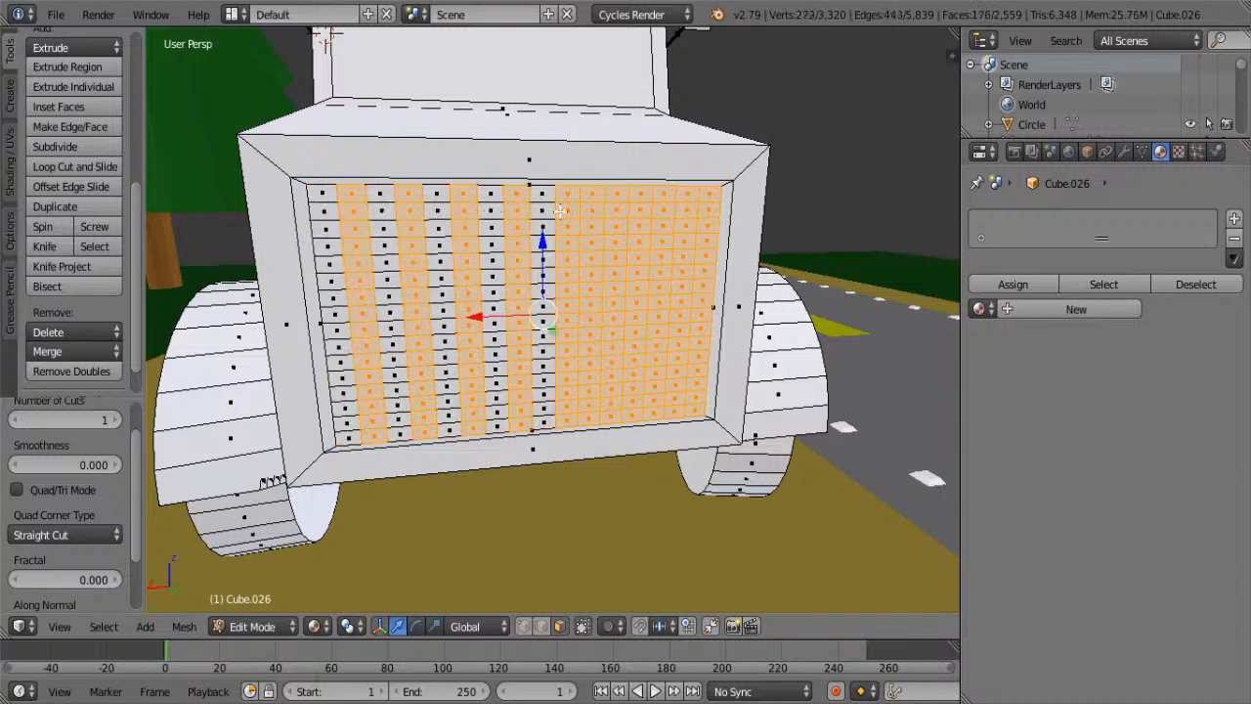
pyautogui.keyDown('alt'); pyautogui.keyDown('shift'); pyautogui.click(591, 203); pyautogui.keyUp('shift'); pyautogui.keyUp('alt')
pyautogui.keyDown('alt'); pyautogui.keyDown('shift'); pyautogui.click(642, 210); pyautogui.keyUp('shift'); pyautogui.keyUp('alt')
pyautogui.keyDown('alt'); pyautogui.keyDown('shift'); pyautogui.click(684, 202); pyautogui.keyUp('shift'); pyautogui.keyUp('alt')
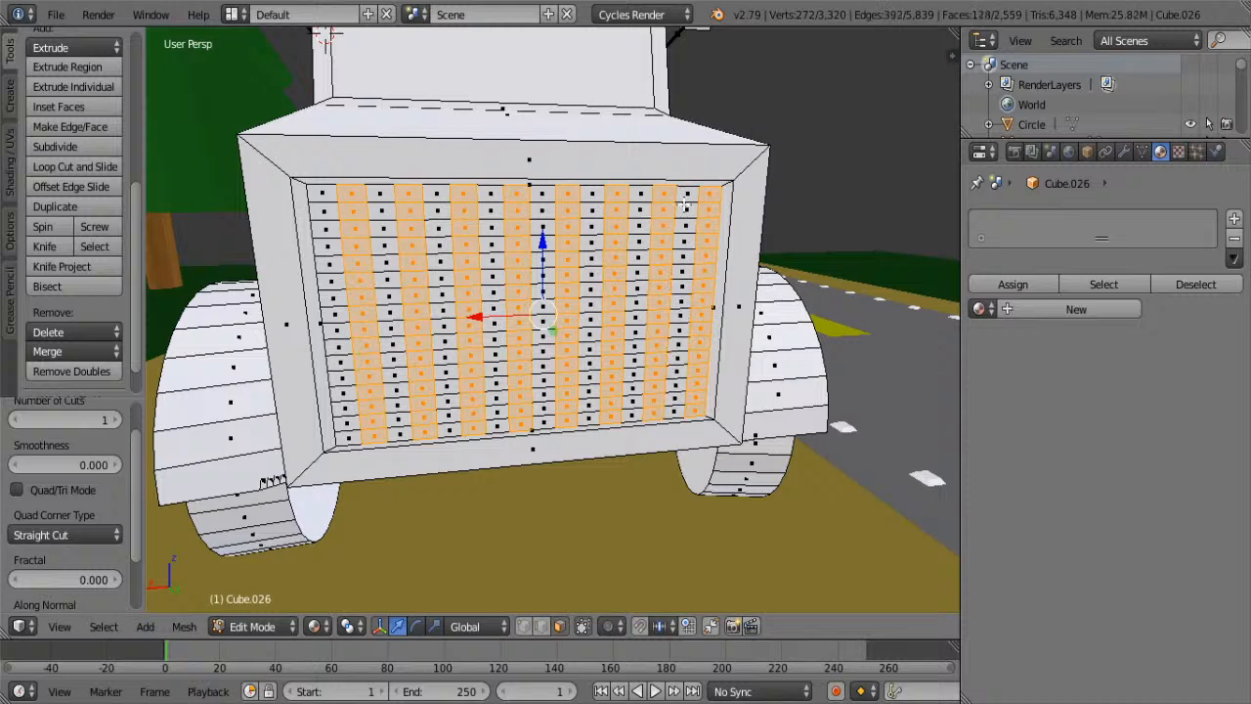
# - Try to deselect the outer columns of the striped face selection on the truck's front grille
pyautogui.moveTo(922, 277); pyautogui.dragTo(887, 259, button='middle')
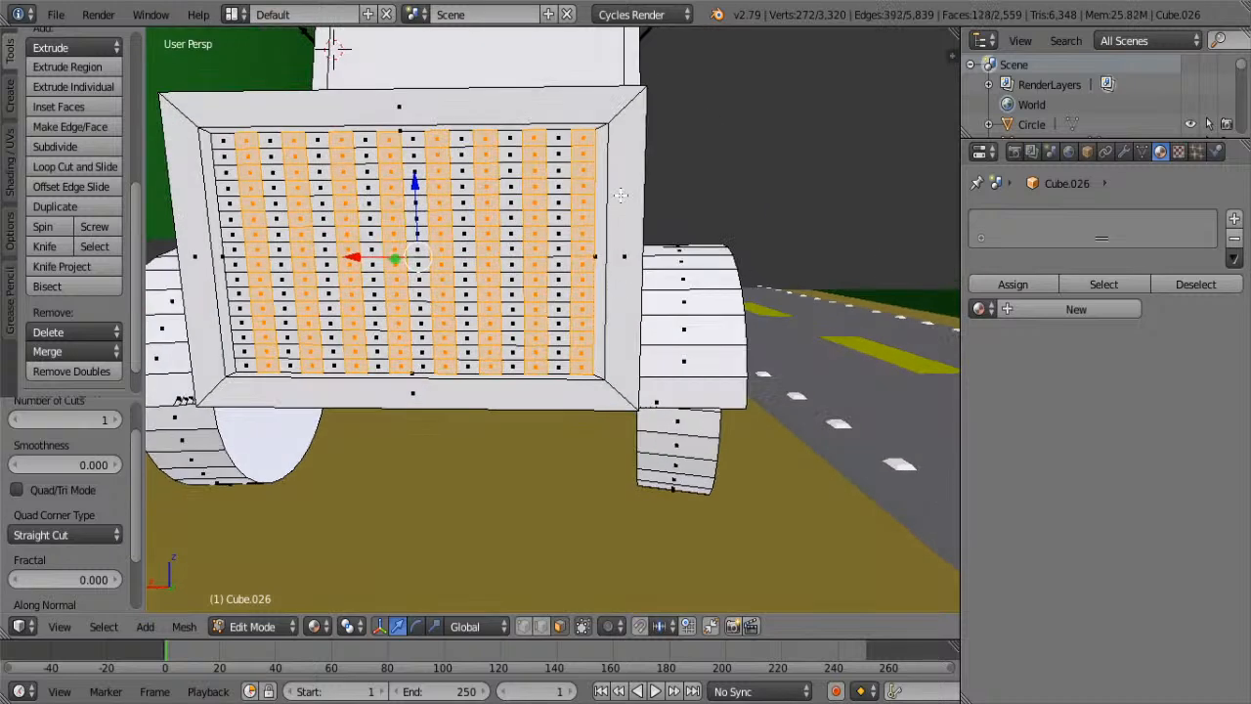
pyautogui.keyDown('alt'); pyautogui.keyDown('shift'); pyautogui.click(577, 154); pyautogui.keyUp('shift'); pyautogui.keyUp('alt')
pyautogui.keyDown('alt'); pyautogui.keyDown('shift'); pyautogui.click(248, 149); pyautogui.keyUp('shift'); pyautogui.keyUp('alt')
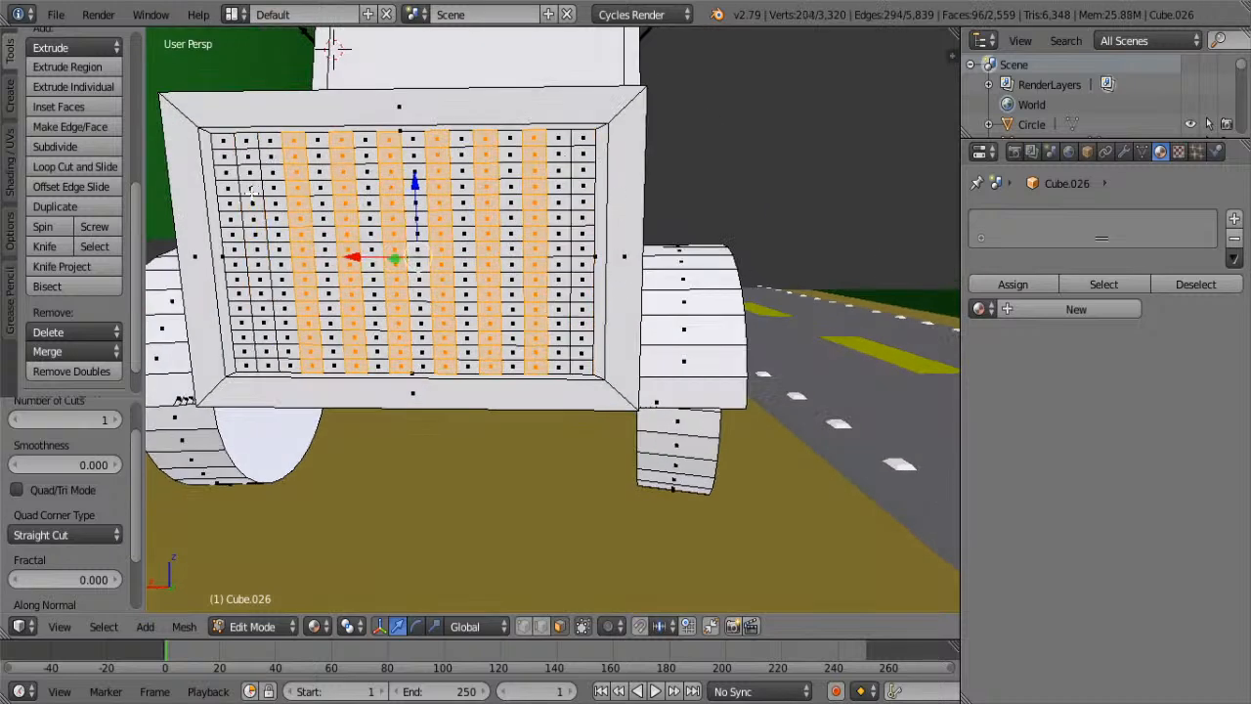
pyautogui.keyDown('alt'); pyautogui.keyDown('shift'); pyautogui.click(538, 152); pyautogui.keyUp('shift'); pyautogui.keyUp('alt')
# - Undo the striped selection, the subdivisions and the inner inset on the grille, back to the single inset front face
pyautogui.hotkey('ctrl', 'z')
pyautogui.hotkey('ctrl', 'z')
pyautogui.hotkey('ctrl', 'z')
pyautogui.hotkey('ctrl', 'z')
pyautogui.hotkey('ctrl', 'z')
pyautogui.hotkey('ctrl', 'z')
pyautogui.hotkey('ctrl', 'z')
pyautogui.hotkey('ctrl', 'z')
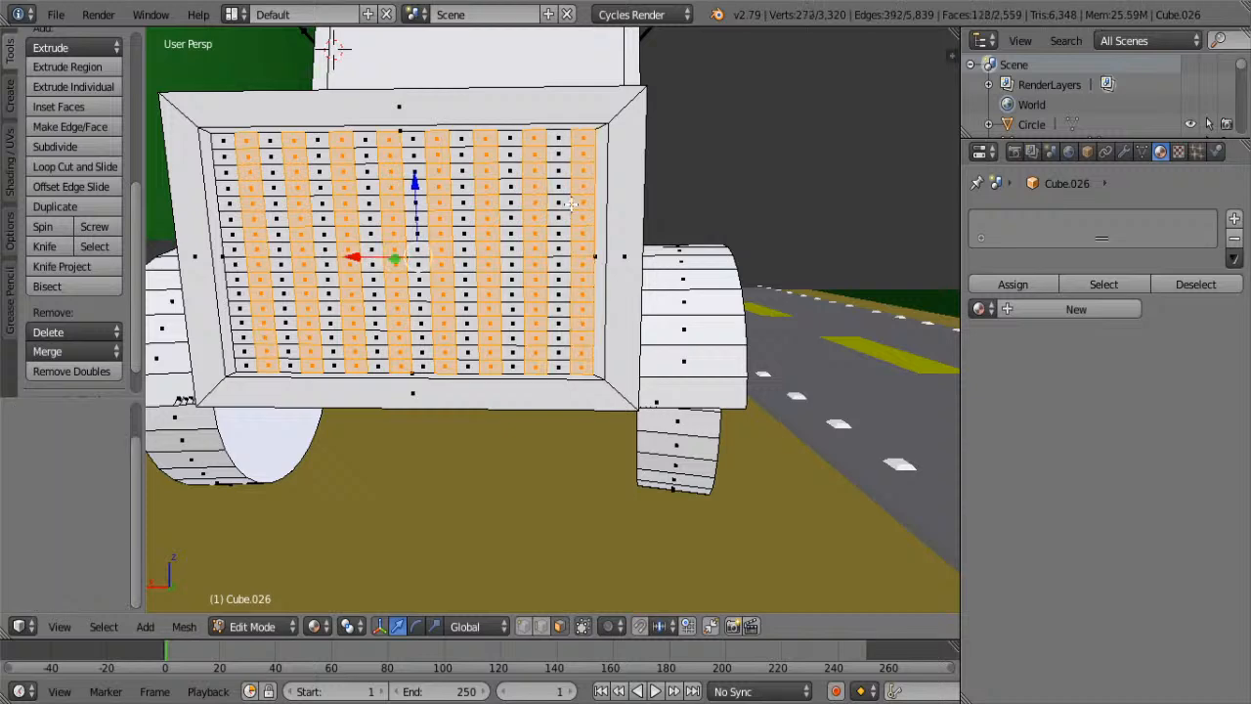
pyautogui.hotkey('ctrl', 'z')
pyautogui.hotkey('ctrl', 'z')
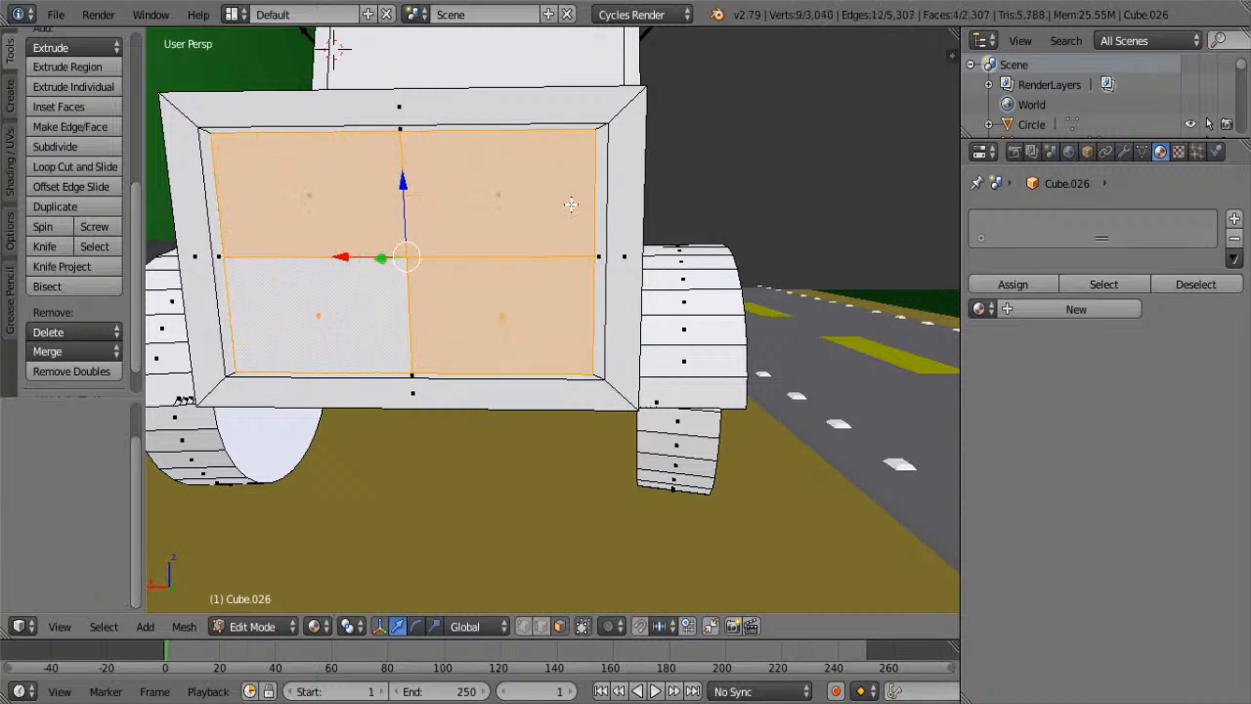
pyautogui.hotkey('ctrl', 'z')
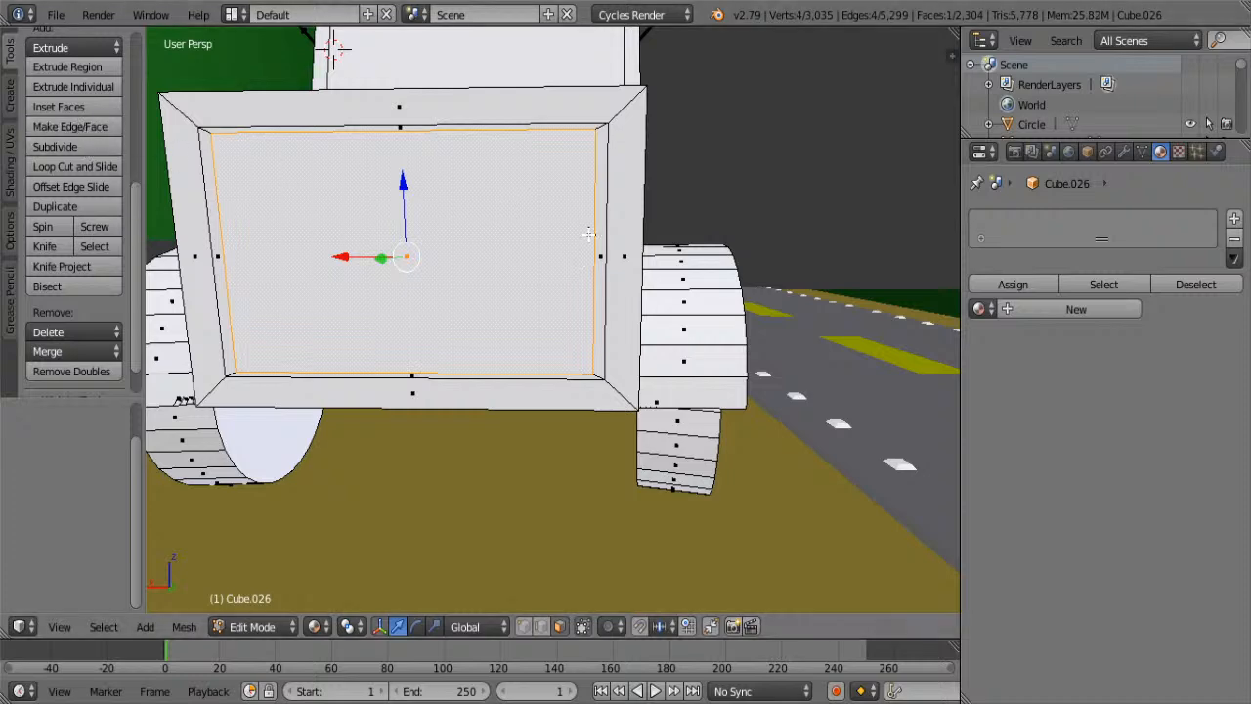
pyautogui.hotkey('ctrl', 'z')
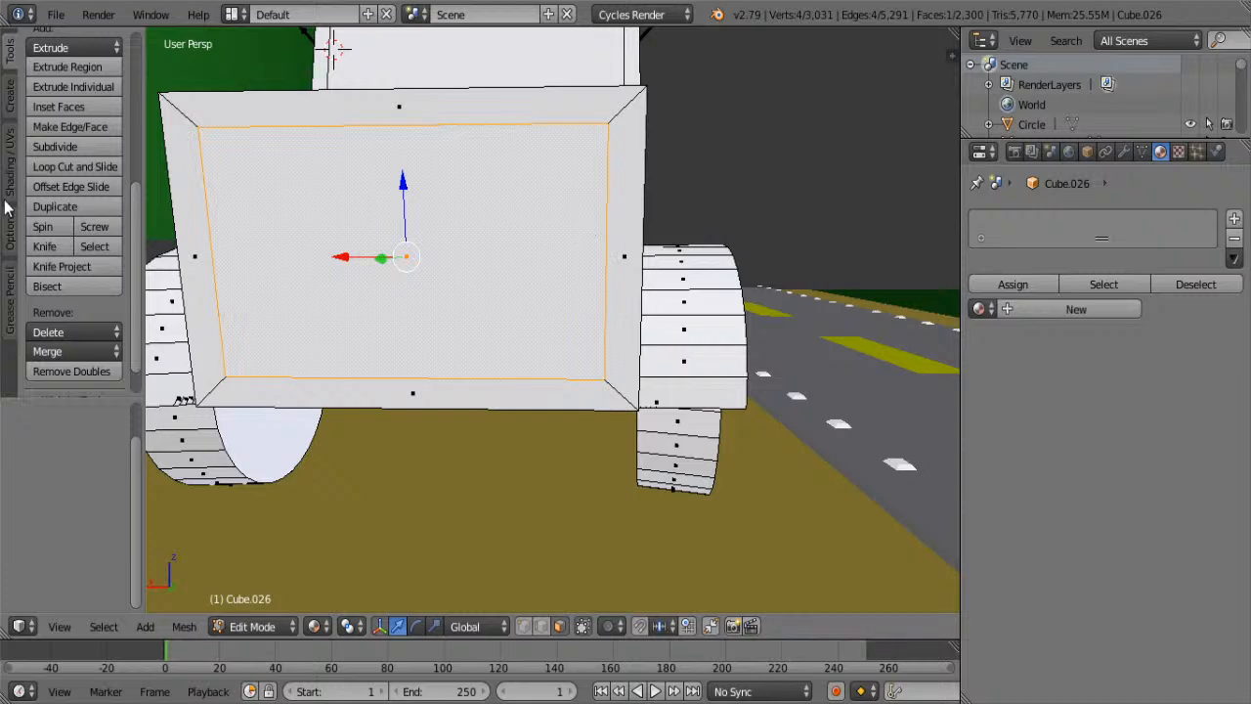
# - Add a cylinder with 32 vertices, radius 1 and depth 2, and scale it down to a small part of the truck
pyautogui.scroll(4, 360, 255)
pyautogui.scroll(-4, 385, 261)
pyautogui.moveTo(379, 260); pyautogui.dragTo(387, 256, button='middle')
pyautogui.click(10, 97)
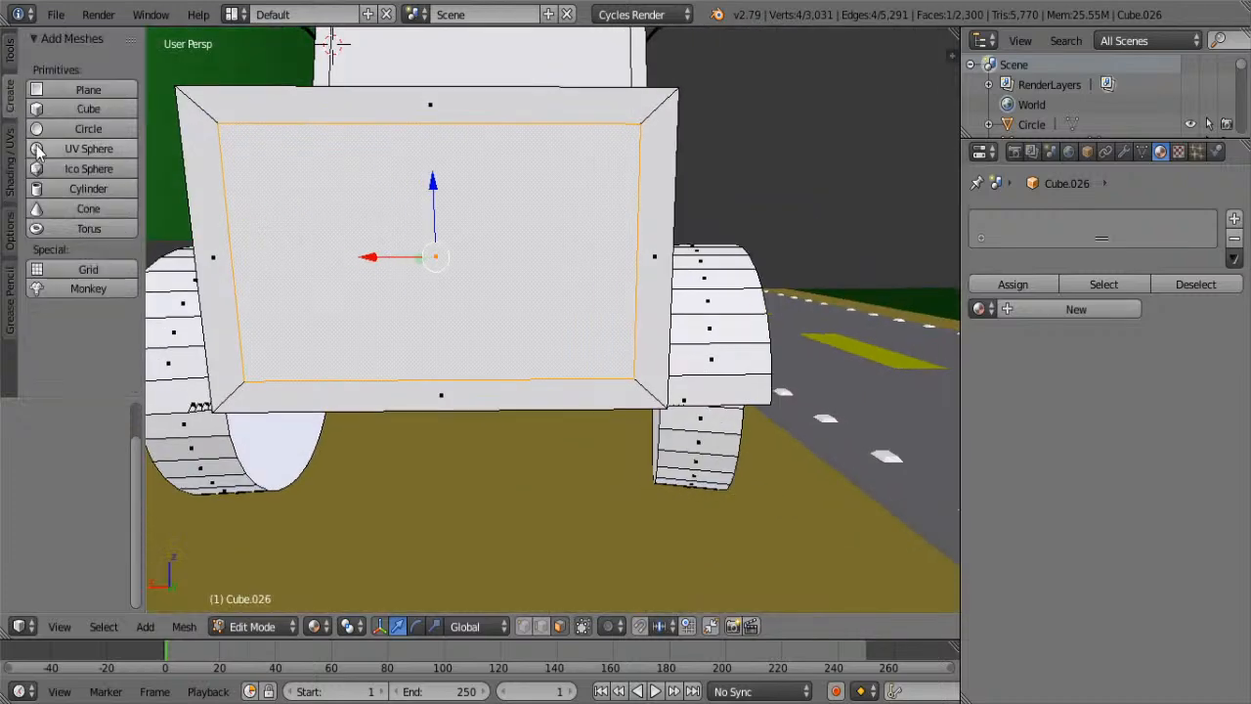
pyautogui.click(87, 187)
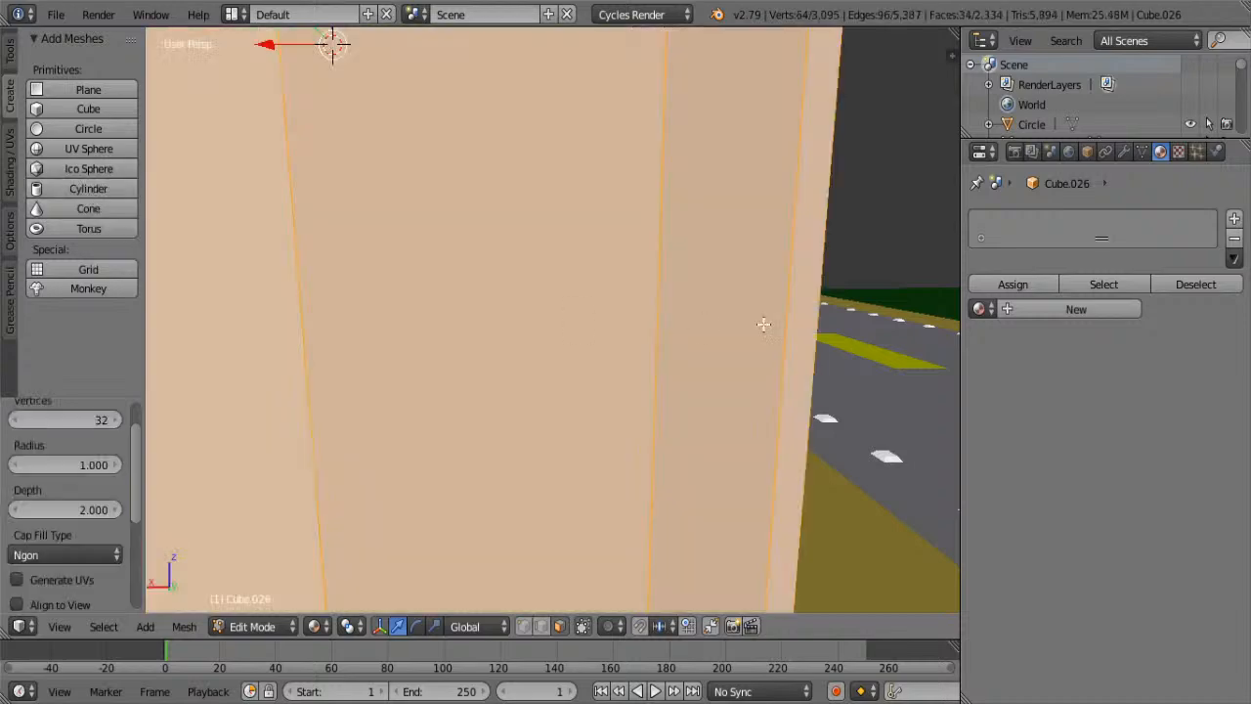
pyautogui.press('s')
pyautogui.click(529, 205)
pyautogui.moveTo(528, 206); pyautogui.dragTo(586, 288, button='middle')
pyautogui.scroll(-4, 508, 254)
pyautogui.press('s')
pyautogui.click(543, 242)
# - Move the cylinder forward and down to the front of the grille, shrinking it further
pyautogui.moveTo(592, 265); pyautogui.dragTo(803, 318)
pyautogui.press('s')
pyautogui.click(782, 292)
pyautogui.scroll(1, 828, 308)
pyautogui.scroll(3, 827, 309)
pyautogui.moveTo(828, 309); pyautogui.dragTo(544, 228, button='middle')
pyautogui.scroll(-4, 545, 228)
pyautogui.moveTo(421, 161); pyautogui.dragTo(436, 270)
pyautogui.scroll(3, 391, 327)
pyautogui.keyDown('shift'); pyautogui.moveTo(354, 376); pyautogui.dragTo(518, 222, button='middle'); pyautogui.keyUp('shift')
pyautogui.moveTo(517, 217); pyautogui.dragTo(545, 187)
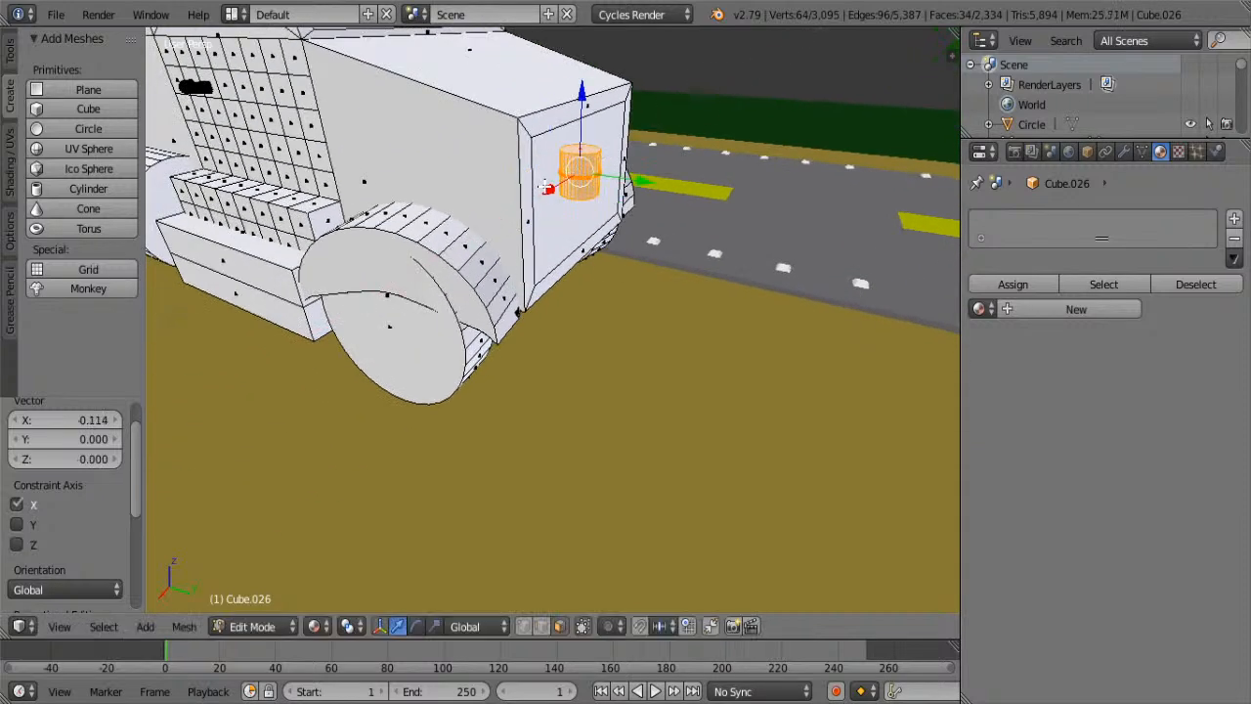
# - Move the cylinder back toward the grille along Y and scale it uniformly by 0.507
pyautogui.moveTo(625, 184); pyautogui.dragTo(592, 177)
pyautogui.press('s')
pyautogui.click(623, 196)
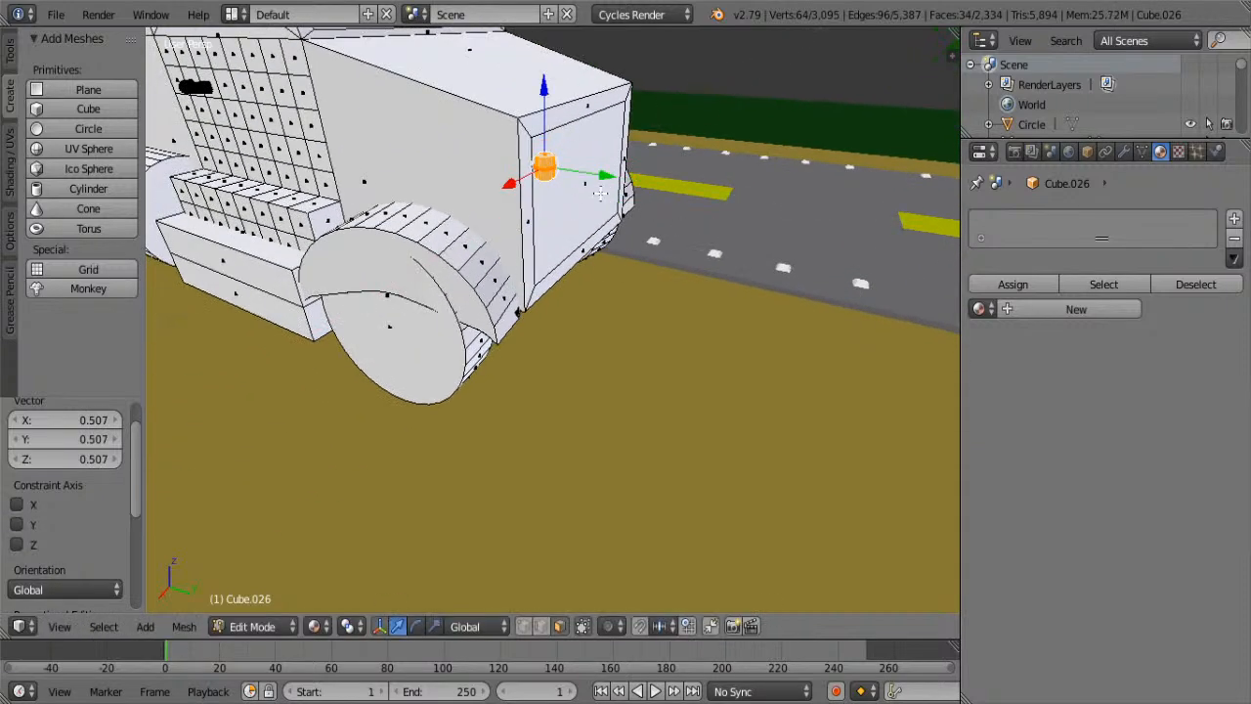
# - Shift the cylinder inward along X by -0.066 and place it near the grille's upper corner
pyautogui.moveTo(623, 195); pyautogui.dragTo(537, 333, button='middle')
pyautogui.scroll(4, 520, 172)
pyautogui.scroll(-2, 469, 333)
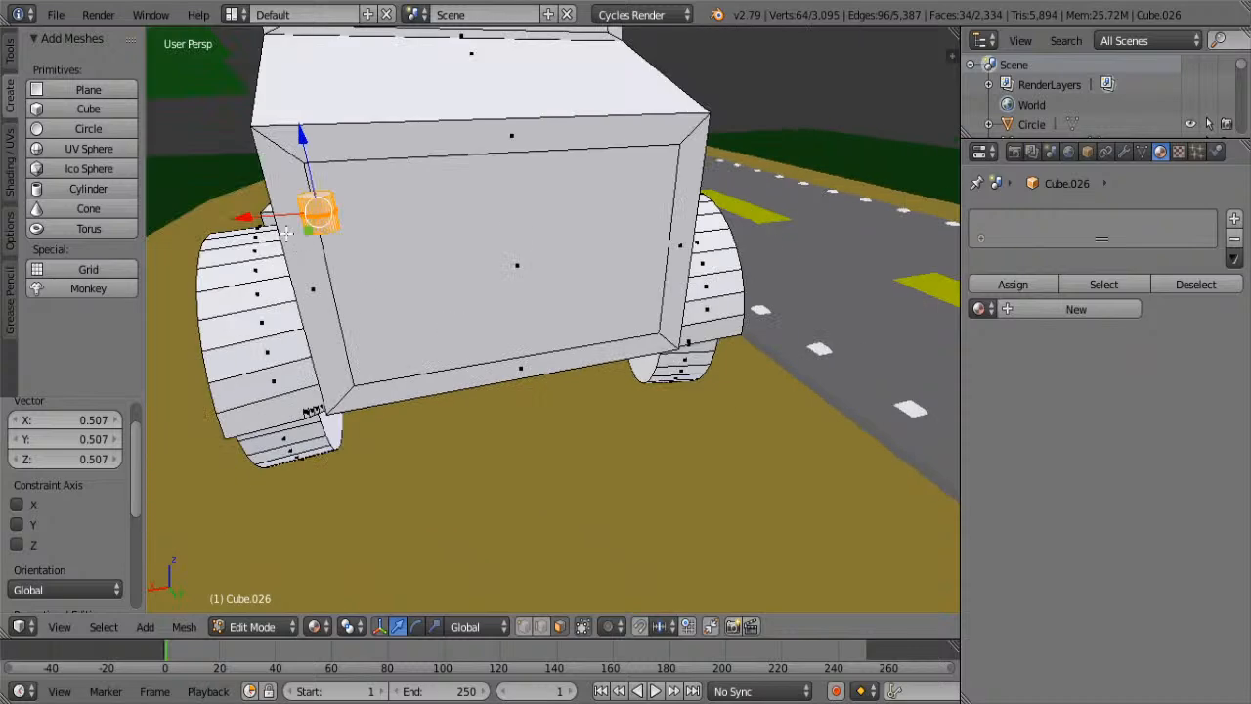
pyautogui.moveTo(261, 217); pyautogui.dragTo(316, 194)
pyautogui.press('g')
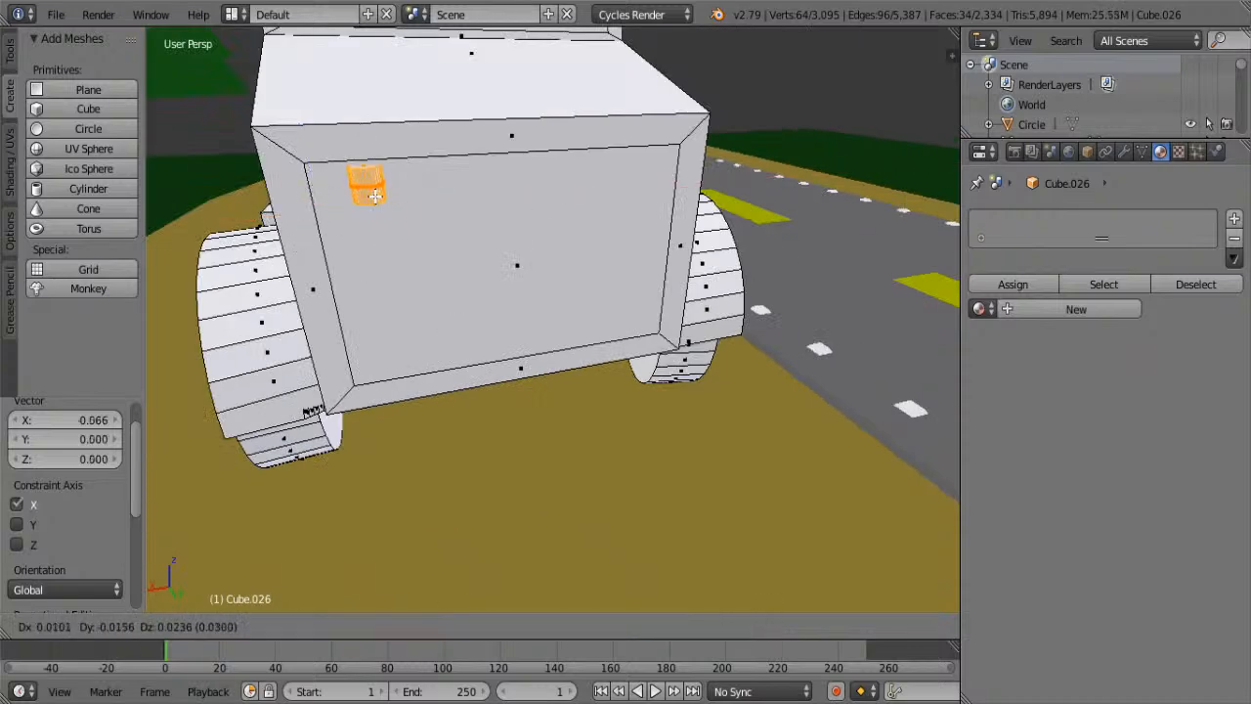
pyautogui.click(342, 176)
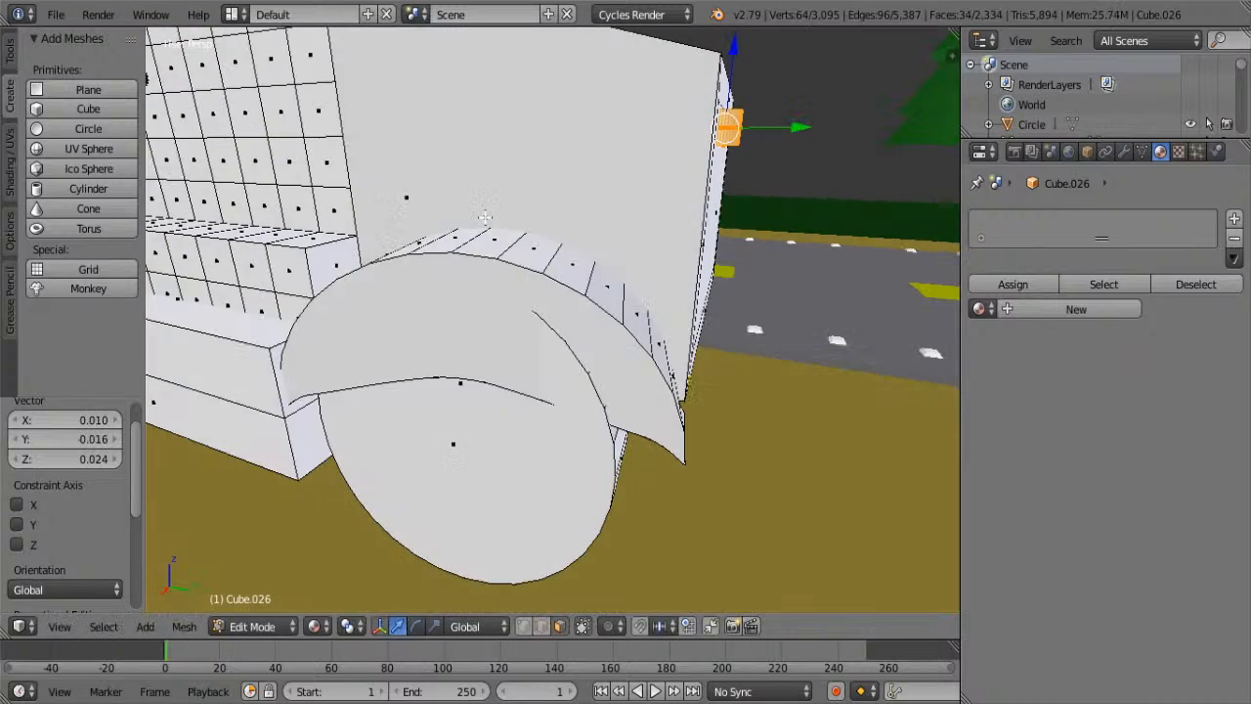
# - Lower the cylinder slightly and move it 0.112 along Y so it sits in front of the grille
pyautogui.scroll(-5, 485, 216)
pyautogui.moveTo(485, 216); pyautogui.dragTo(529, 157, button='middle')
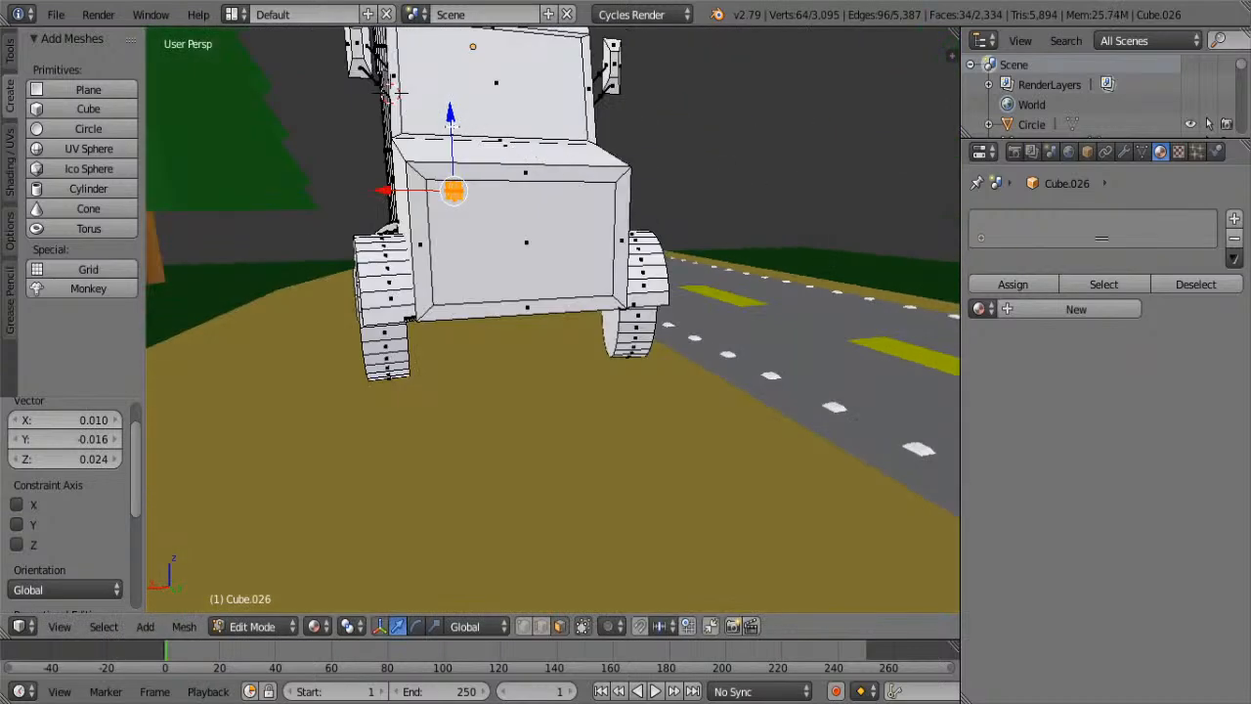
pyautogui.moveTo(451, 127); pyautogui.dragTo(452, 166)
pyautogui.moveTo(436, 244); pyautogui.dragTo(559, 287, button='middle')
pyautogui.moveTo(605, 290); pyautogui.dragTo(649, 302)
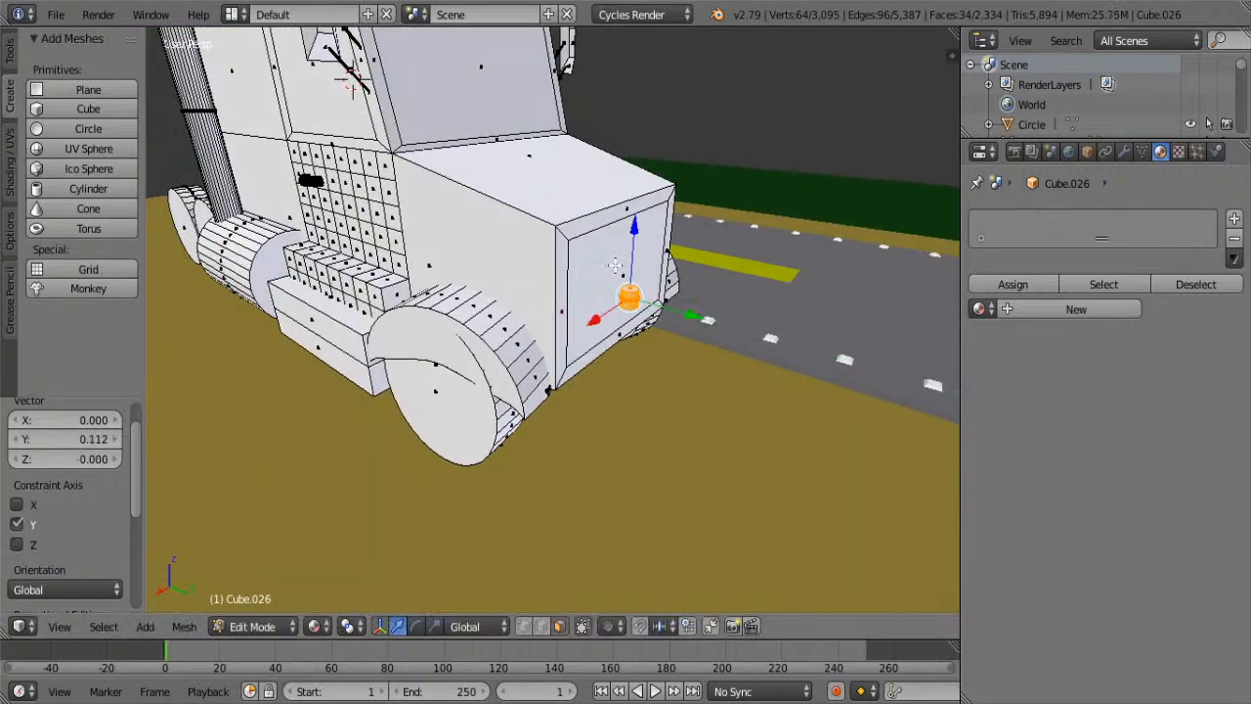
# - Inset the front grille face with a thickness of 0.0976 and shift the inner face slightly along Y
pyautogui.rightClick(615, 263)
pyautogui.moveTo(832, 299); pyautogui.dragTo(709, 276, button='middle')
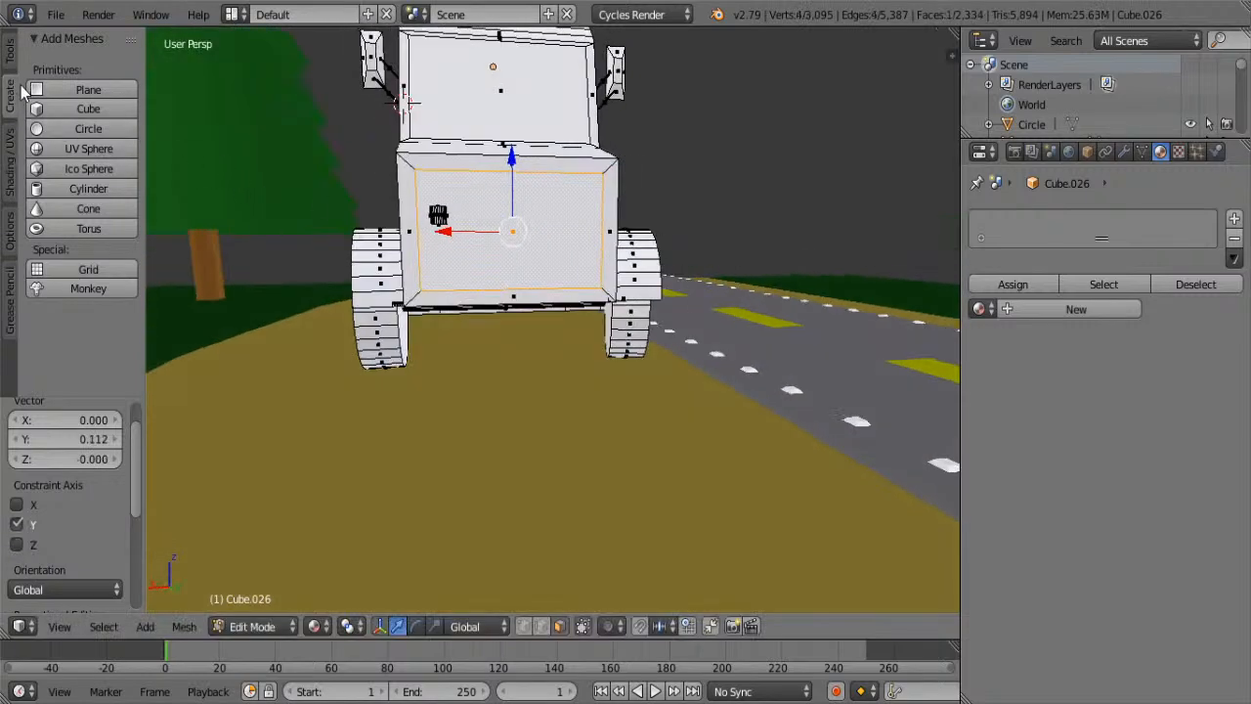
pyautogui.click(10, 49)
pyautogui.scroll(-3, 63, 195)
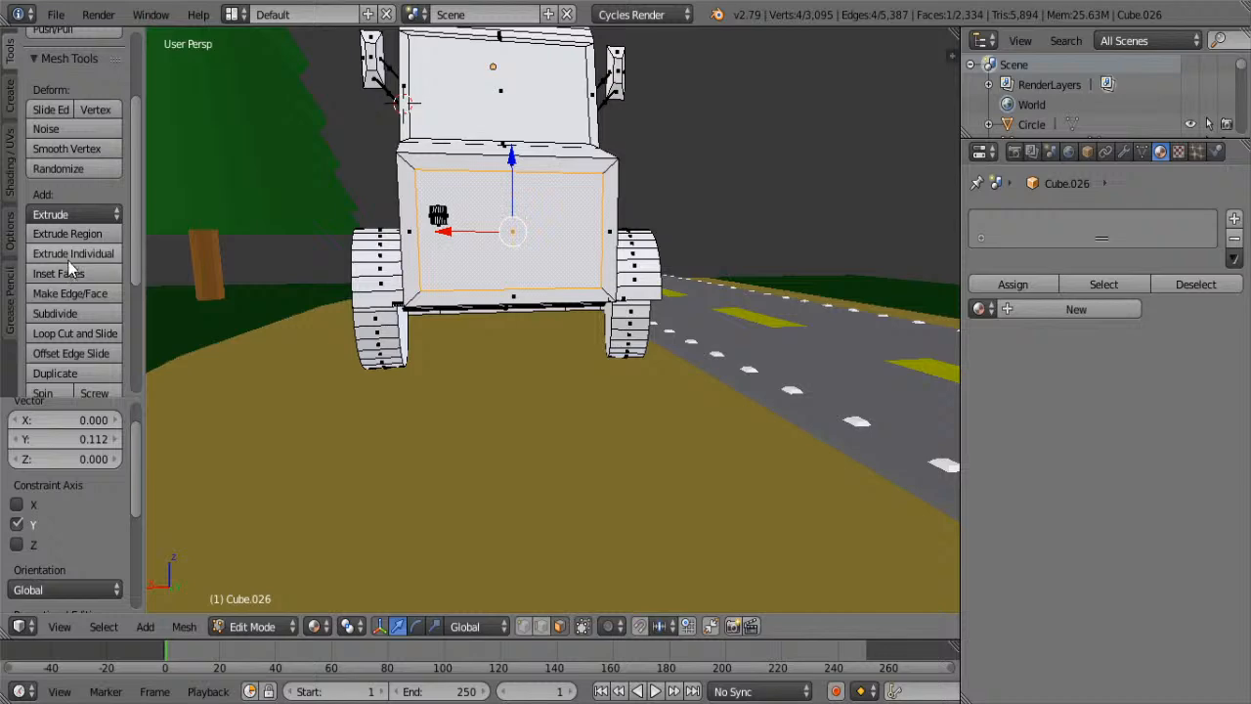
pyautogui.click(68, 258)
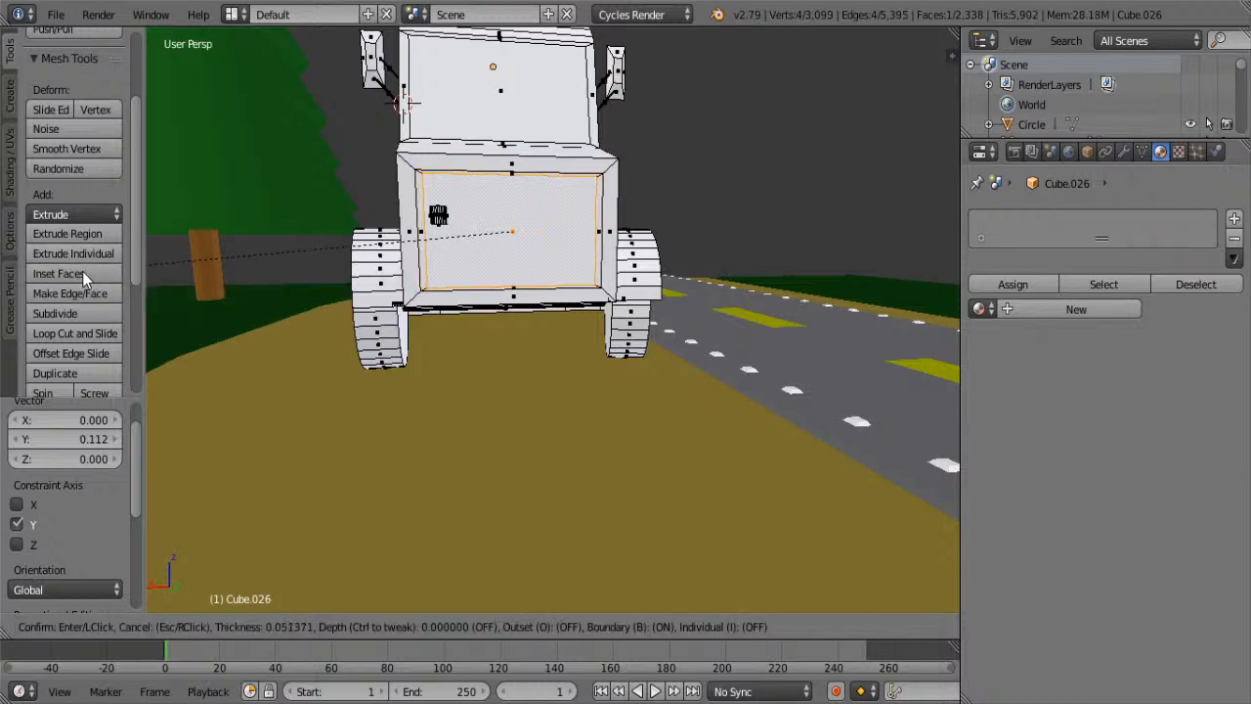
pyautogui.click(97, 272)
pyautogui.scroll(3, 387, 276)
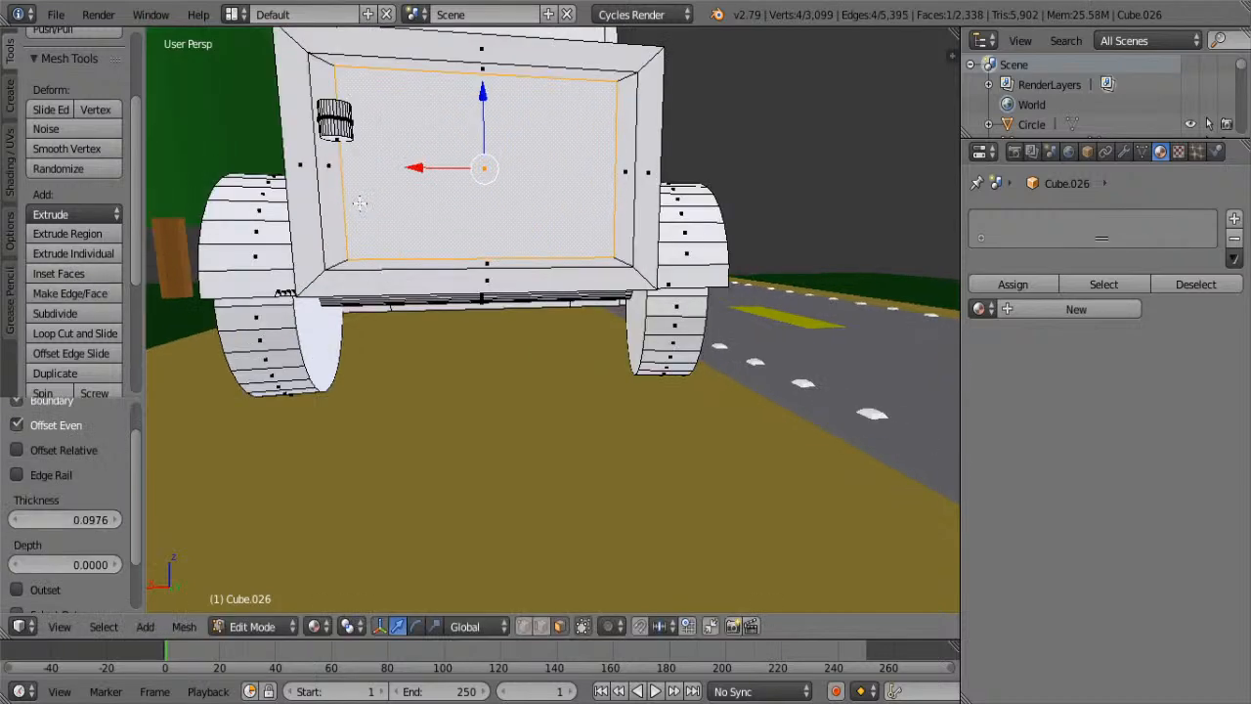
pyautogui.moveTo(359, 203); pyautogui.dragTo(531, 286, button='middle')
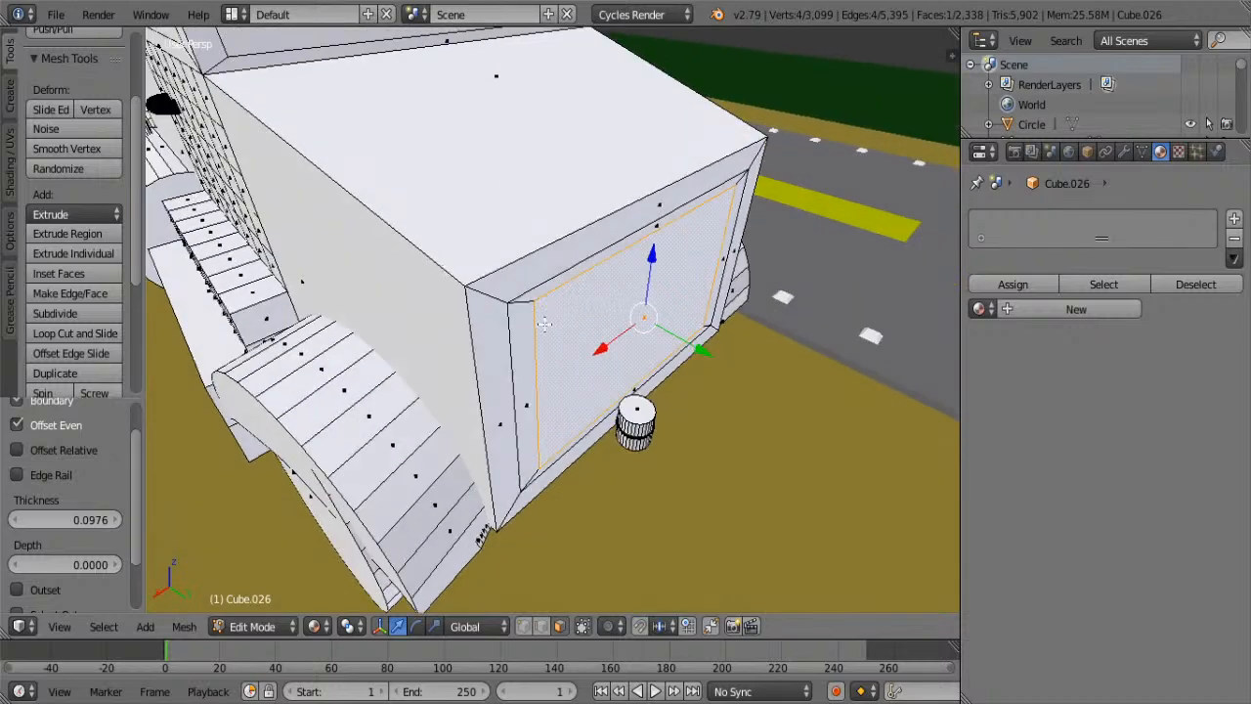
pyautogui.moveTo(700, 346); pyautogui.dragTo(707, 353)
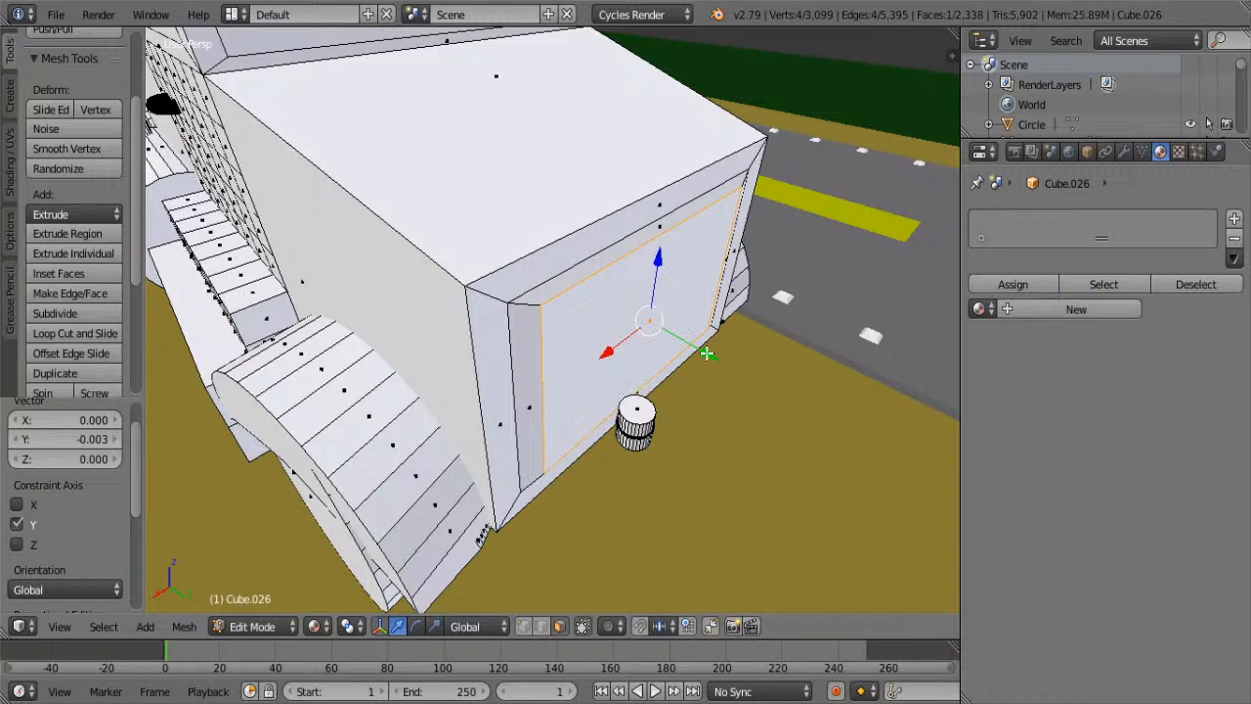
# - Select the whole cylinder, stretch it by 6.956 along Z, and scale it down uniformly into a thinner bar
pyautogui.scroll(3, 593, 431)
pyautogui.rightClick(716, 520)
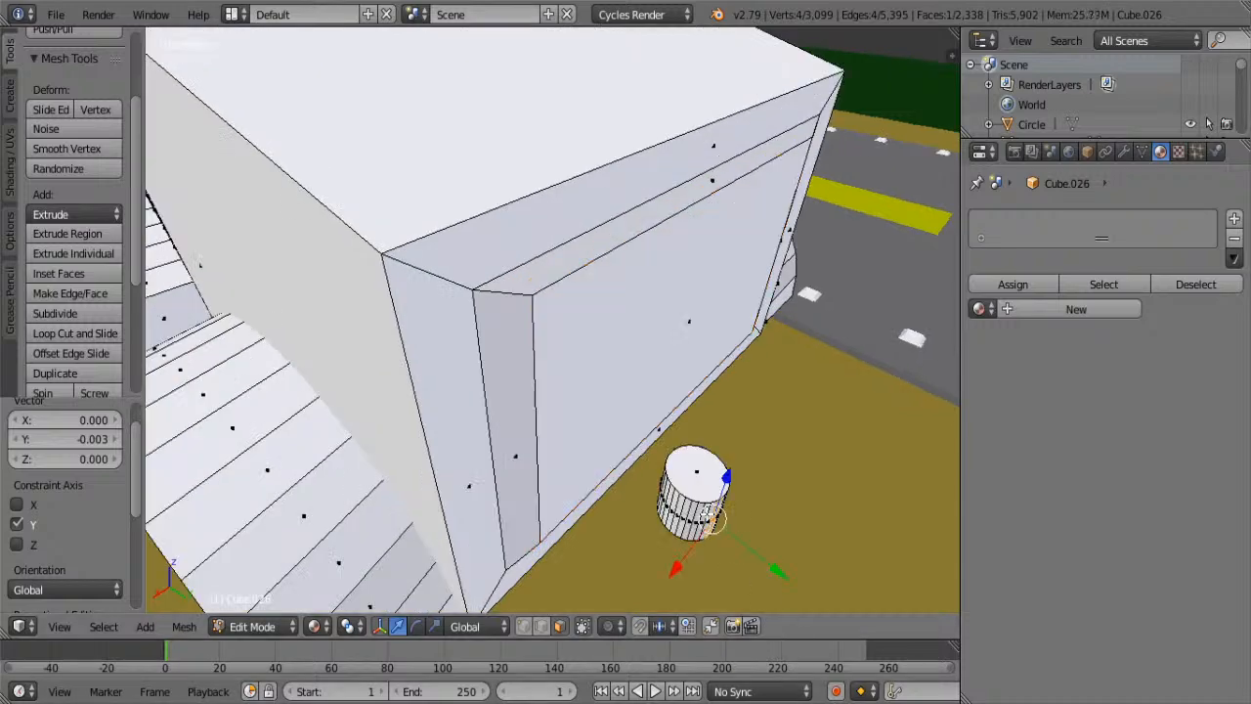
pyautogui.press('l')
pyautogui.moveTo(737, 534); pyautogui.dragTo(643, 422, button='middle')
pyautogui.press('s')
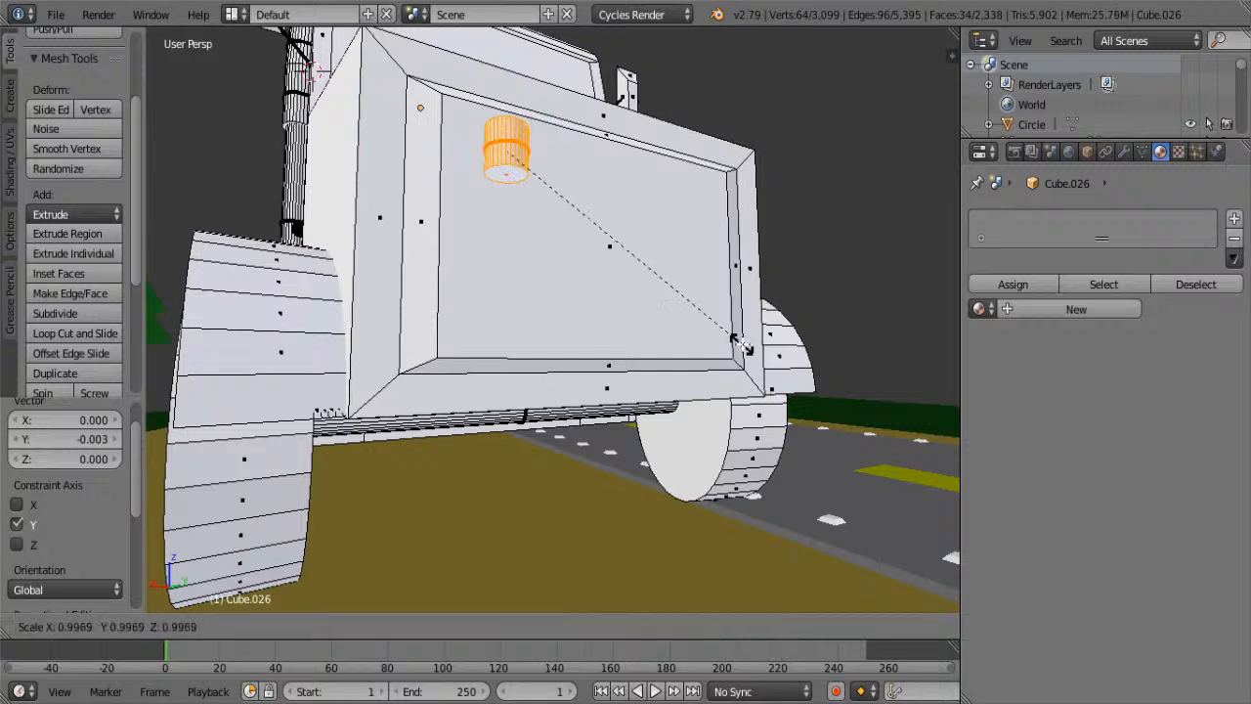
pyautogui.press('z')
pyautogui.click(910, 539)
pyautogui.press('s')
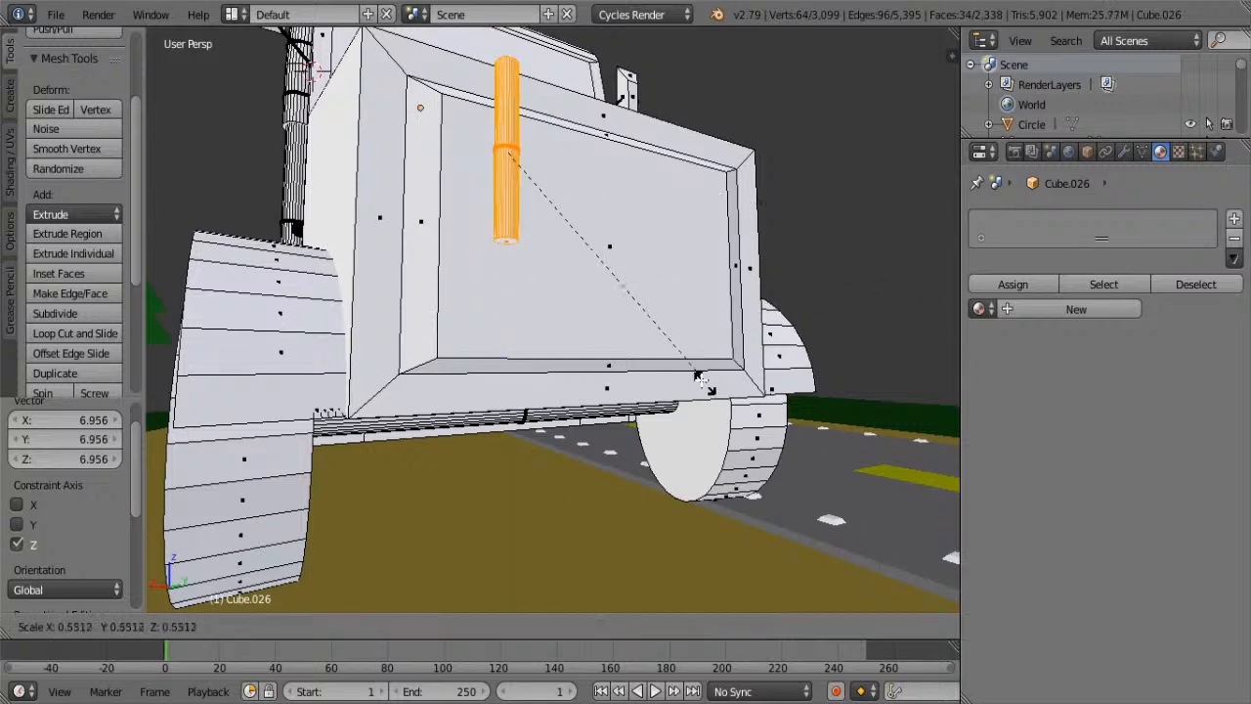
pyautogui.click(628, 329)
# - Stretch the bar by 3.062 along Z, and shorten it again along Z to less than the grille height
pyautogui.press('s')
pyautogui.press('z')
pyautogui.click(412, 428)
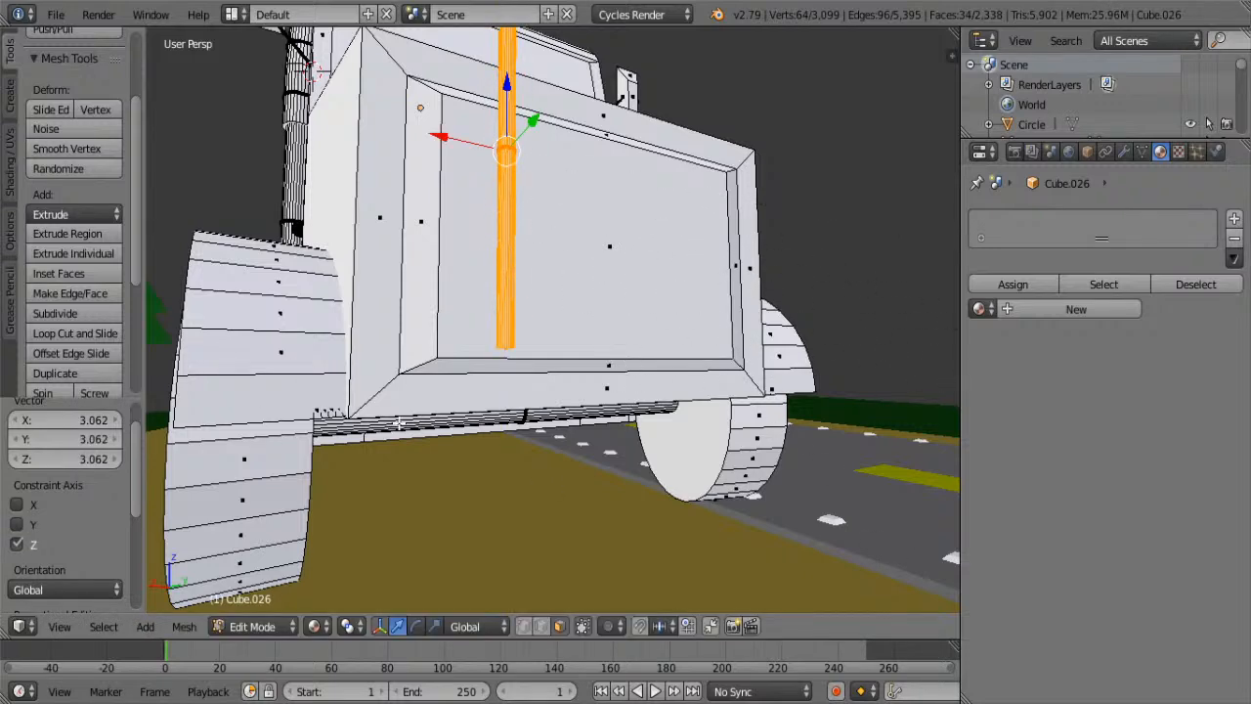
pyautogui.scroll(-6, 418, 428)
pyautogui.moveTo(418, 428); pyautogui.dragTo(678, 360, button='middle')
pyautogui.press('s')
pyautogui.press('z')
pyautogui.click(636, 344)
# - Move the bar back along Y against the grille face and lower it by 0.031 along Z
pyautogui.moveTo(577, 348); pyautogui.dragTo(629, 362, button='middle')
pyautogui.moveTo(629, 362); pyautogui.dragTo(625, 356)
pyautogui.scroll(6, 625, 356)
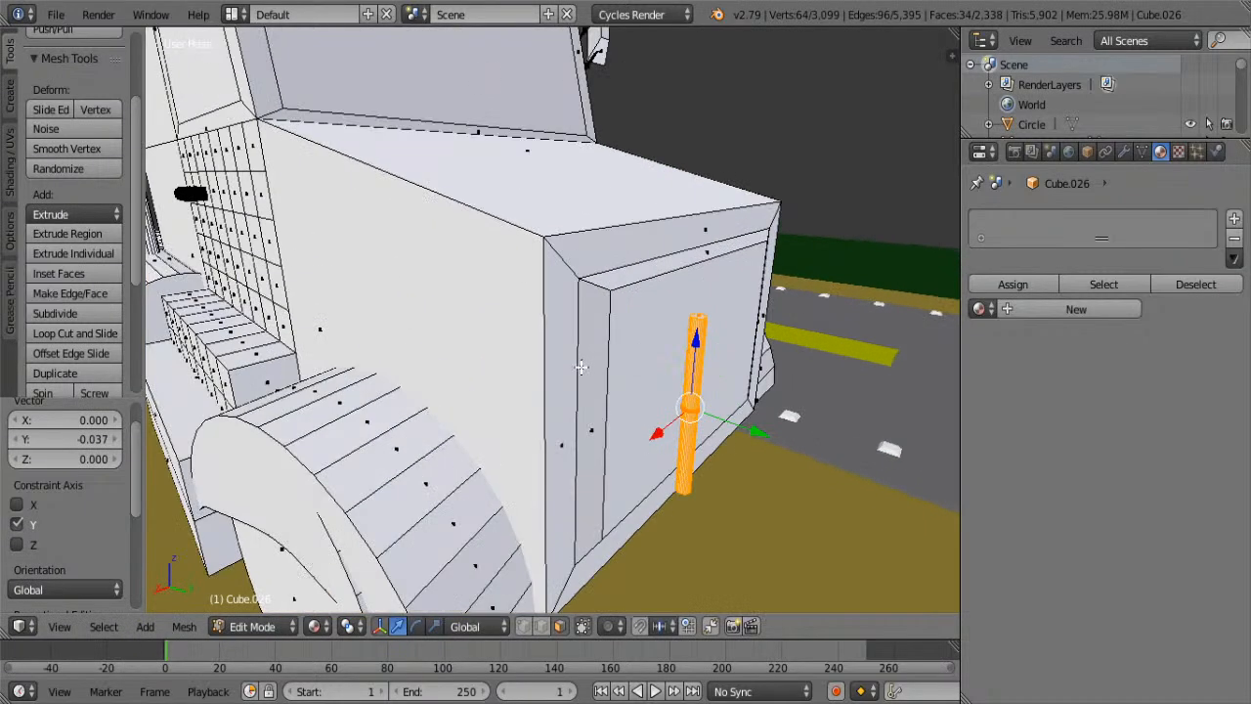
pyautogui.moveTo(514, 435); pyautogui.dragTo(465, 409)
pyautogui.scroll(3, 464, 408)
pyautogui.moveTo(458, 404); pyautogui.dragTo(354, 371, button='middle')
pyautogui.moveTo(344, 280); pyautogui.dragTo(349, 315)
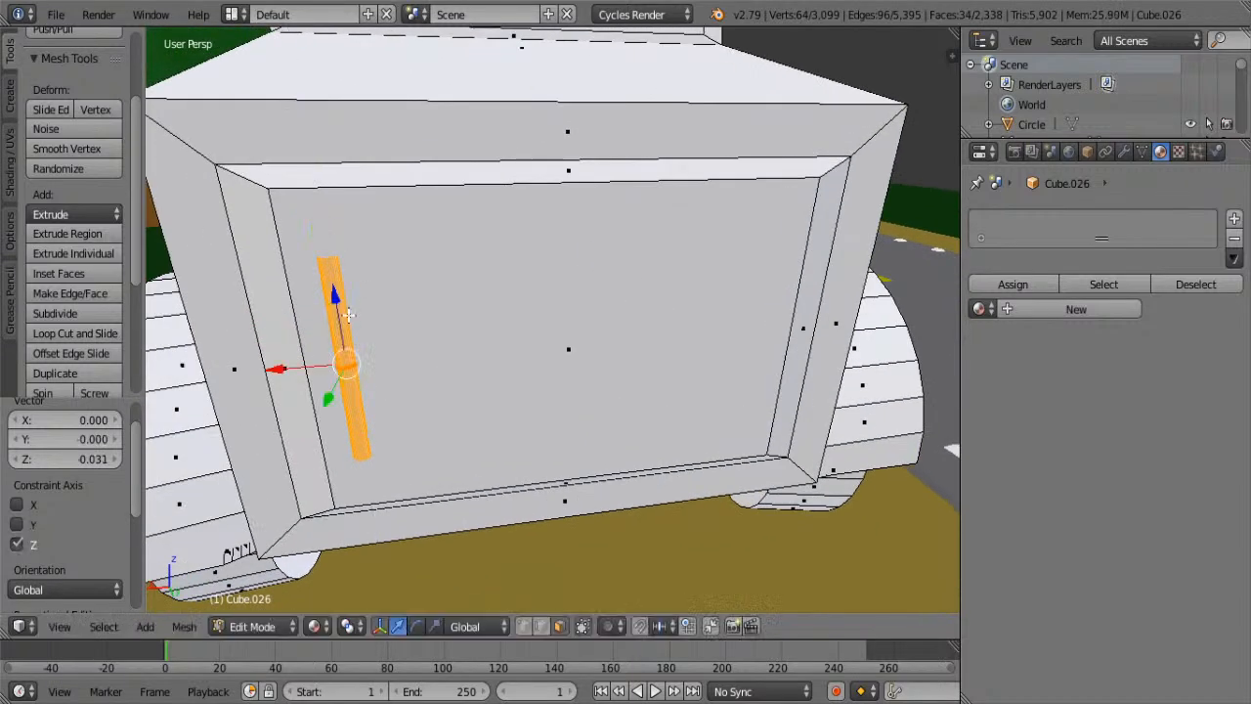
# - Scale the bar by 1.573 along Z so it spans the full height of the inner grille face
pyautogui.press('s')
pyautogui.press('z')
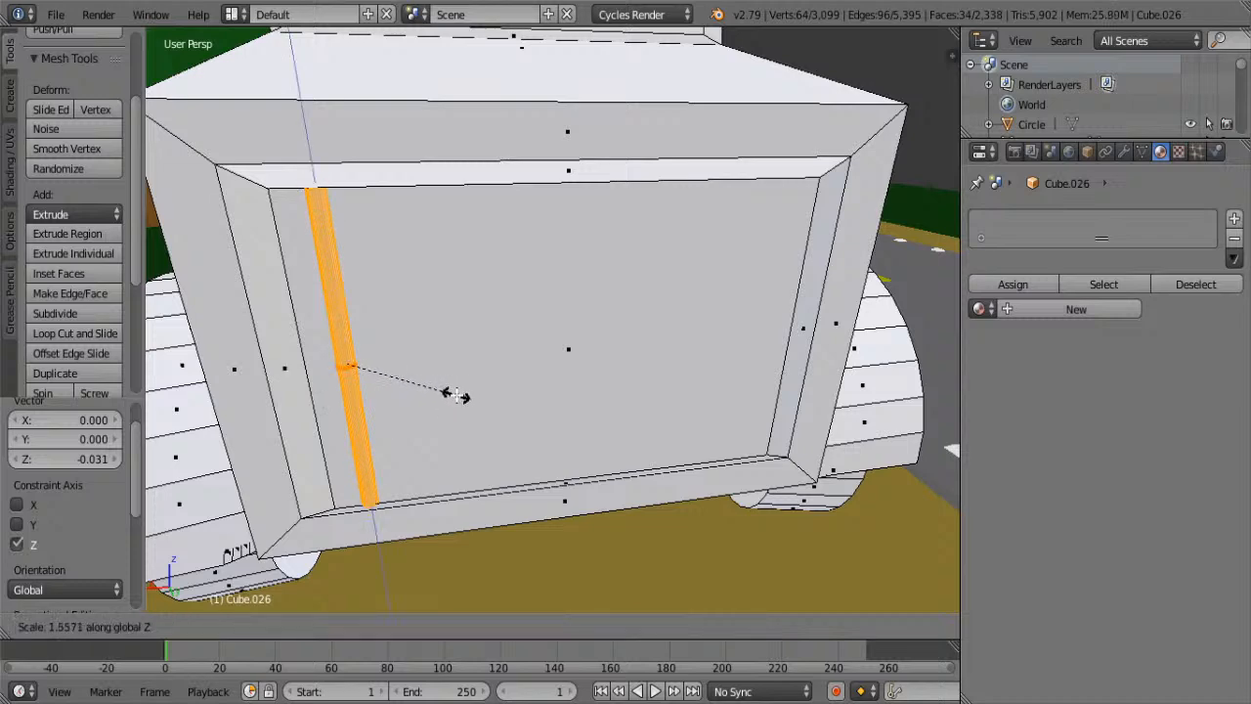
pyautogui.click(448, 393)
pyautogui.moveTo(456, 396); pyautogui.dragTo(433, 362, button='middle')
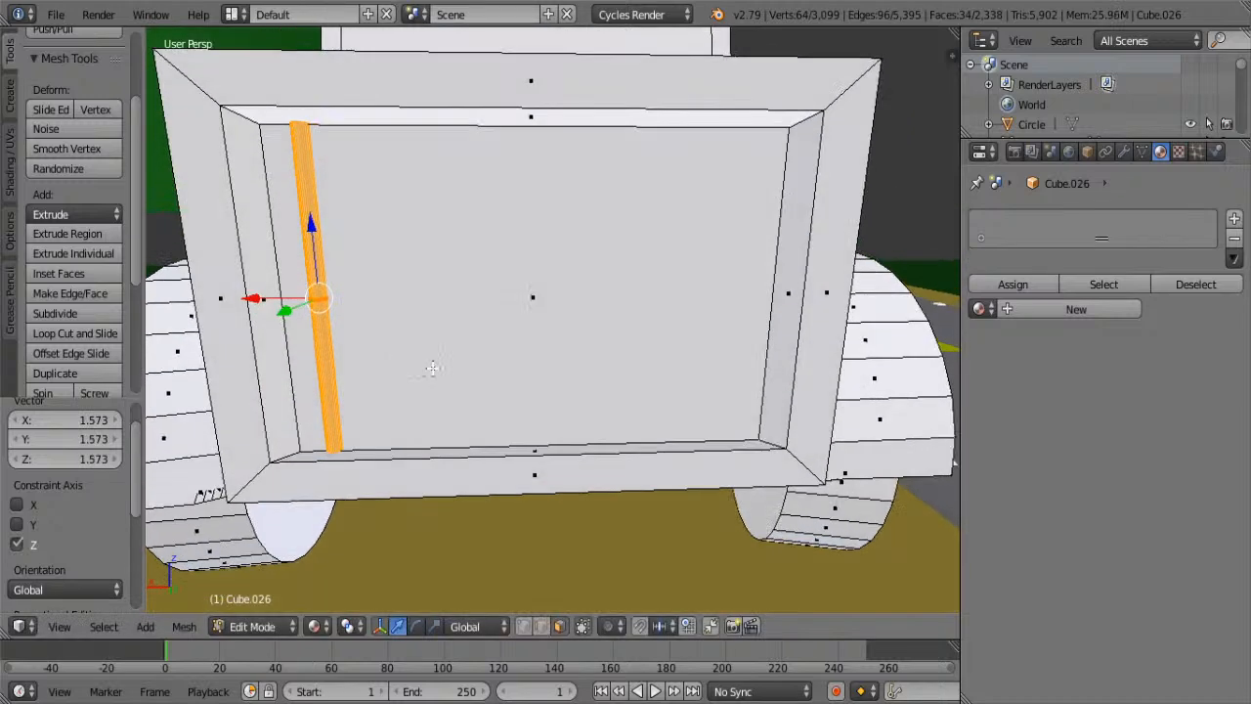
# - Duplicate the bar and offset the copy by -0.036 along X
pyautogui.hotkey('shift', 'd')
pyautogui.press('x')
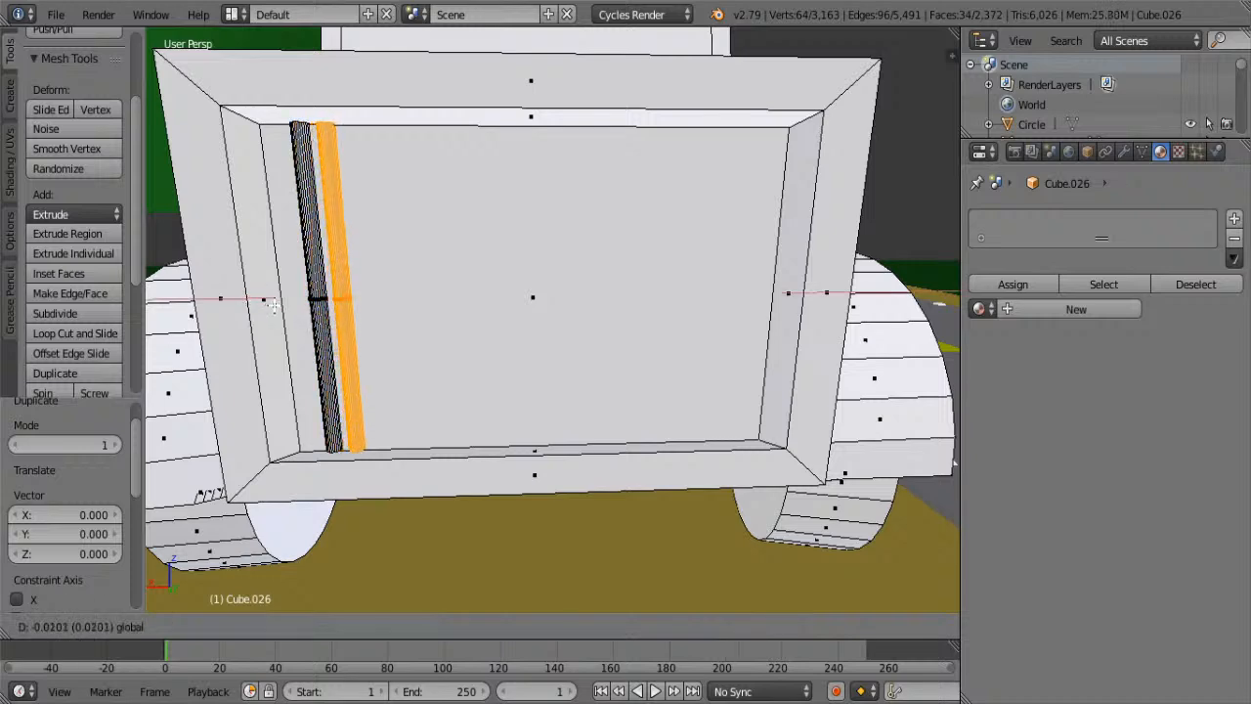
pyautogui.click(322, 307)
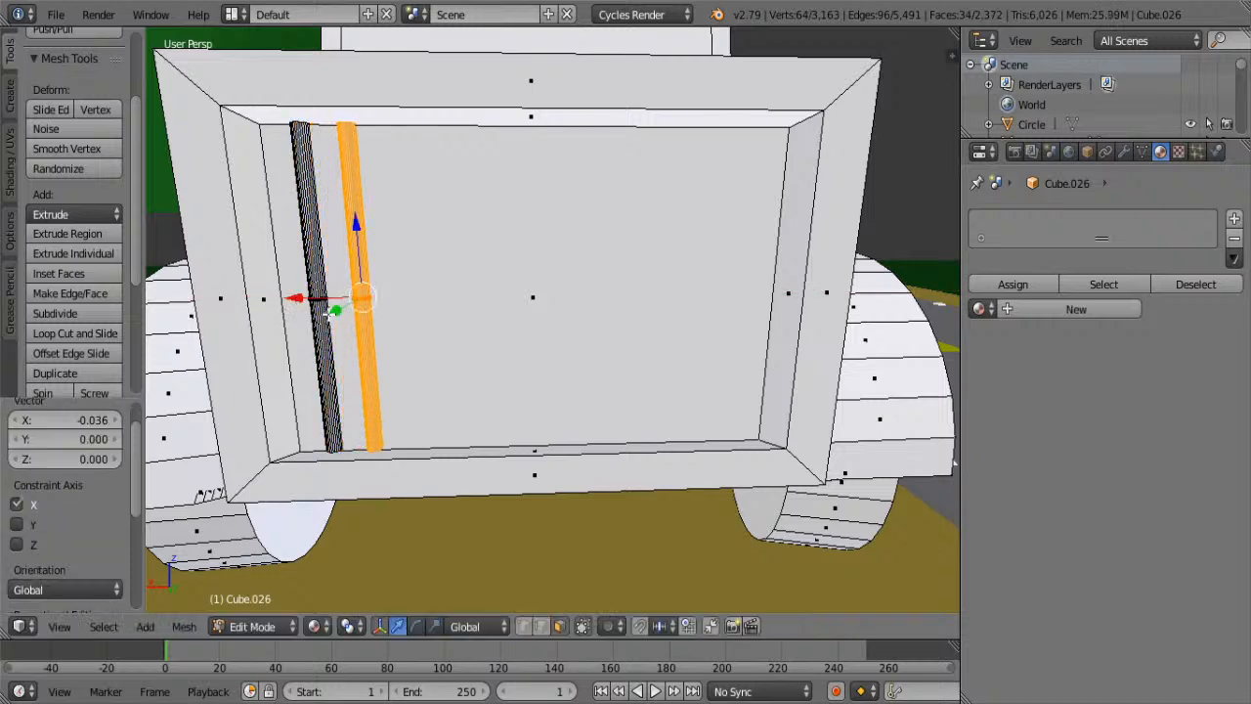
# - Select both grille bars and duplicate them, offsetting the copied pair by -0.073 along X
pyautogui.press('l')
pyautogui.moveTo(301, 207); pyautogui.dragTo(381, 293, button='middle')
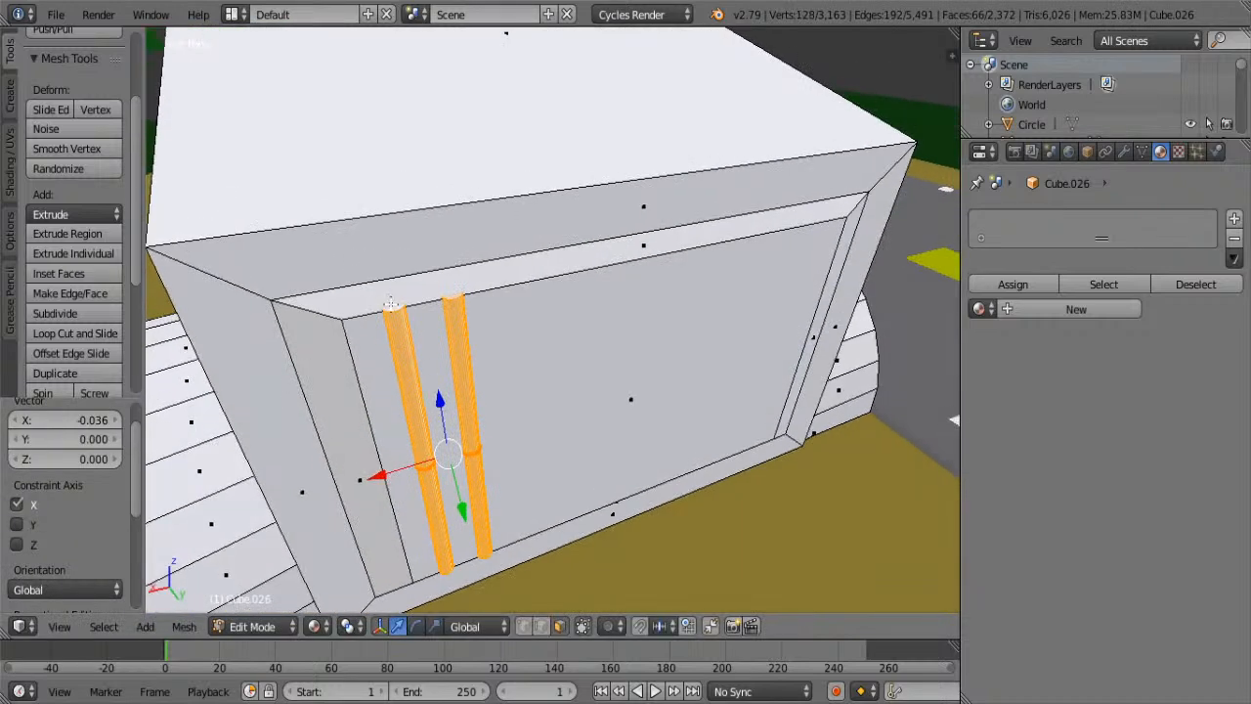
pyautogui.scroll(3, 392, 306)
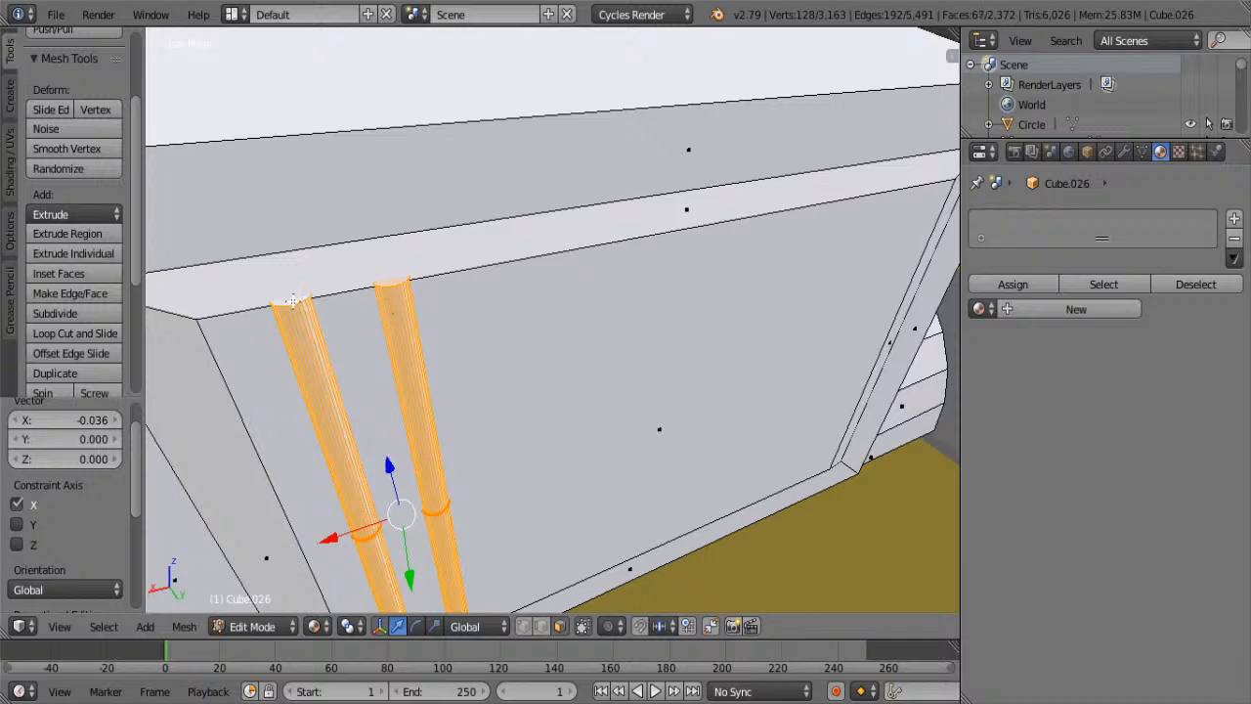
pyautogui.moveTo(353, 362); pyautogui.dragTo(463, 304, button='middle')
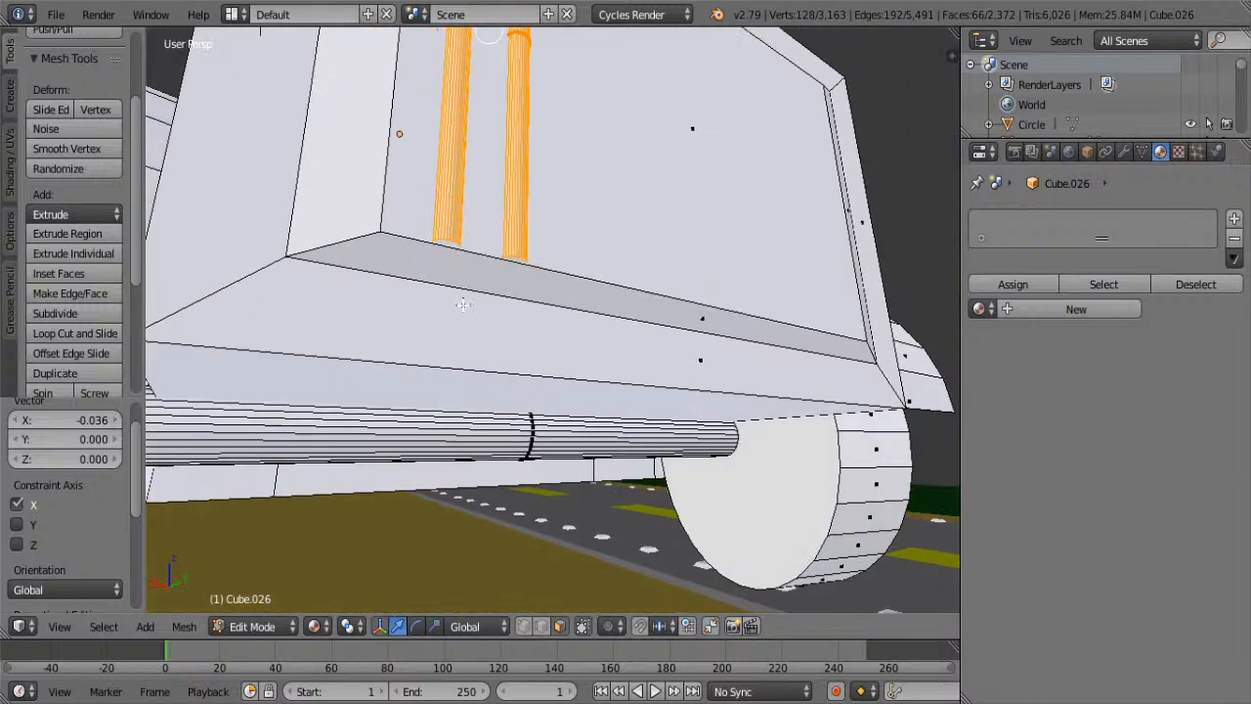
pyautogui.scroll(2, 405, 238)
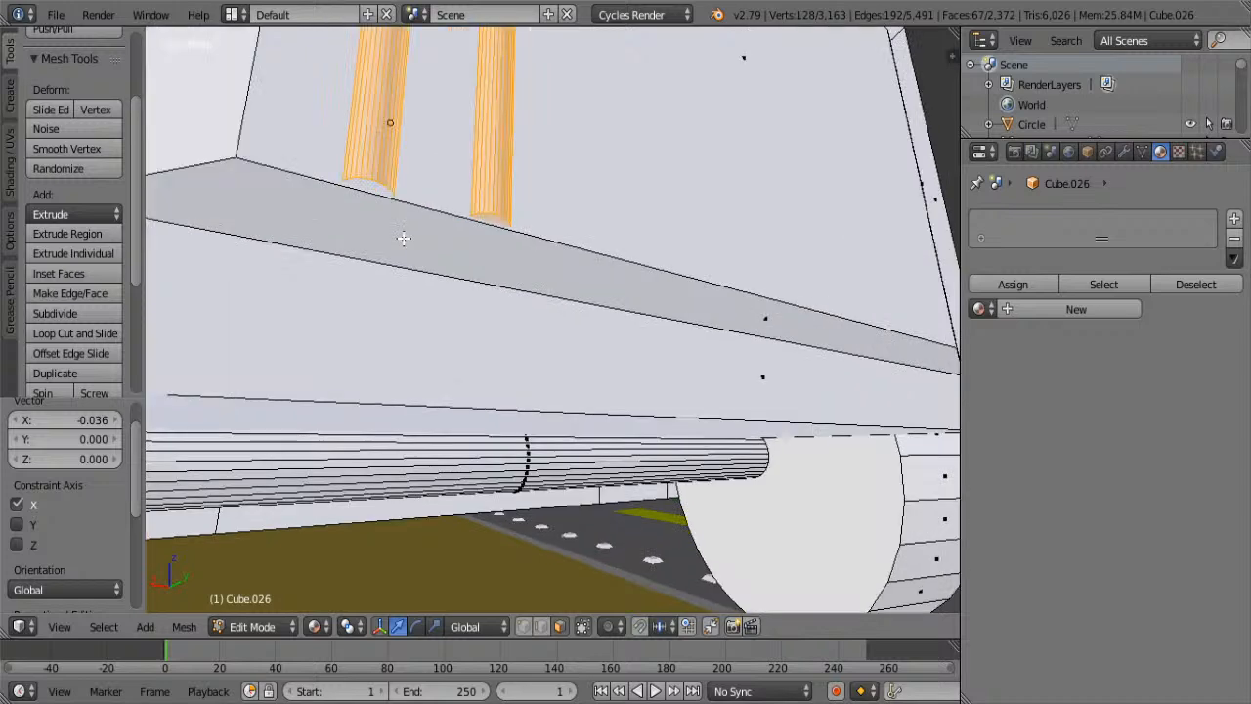
pyautogui.keyDown('shift'); pyautogui.rightClick(381, 193); pyautogui.keyUp('shift')
pyautogui.scroll(-2, 702, 232)
pyautogui.moveTo(702, 231); pyautogui.dragTo(661, 275, button='middle')
pyautogui.scroll(-1, 660, 277)
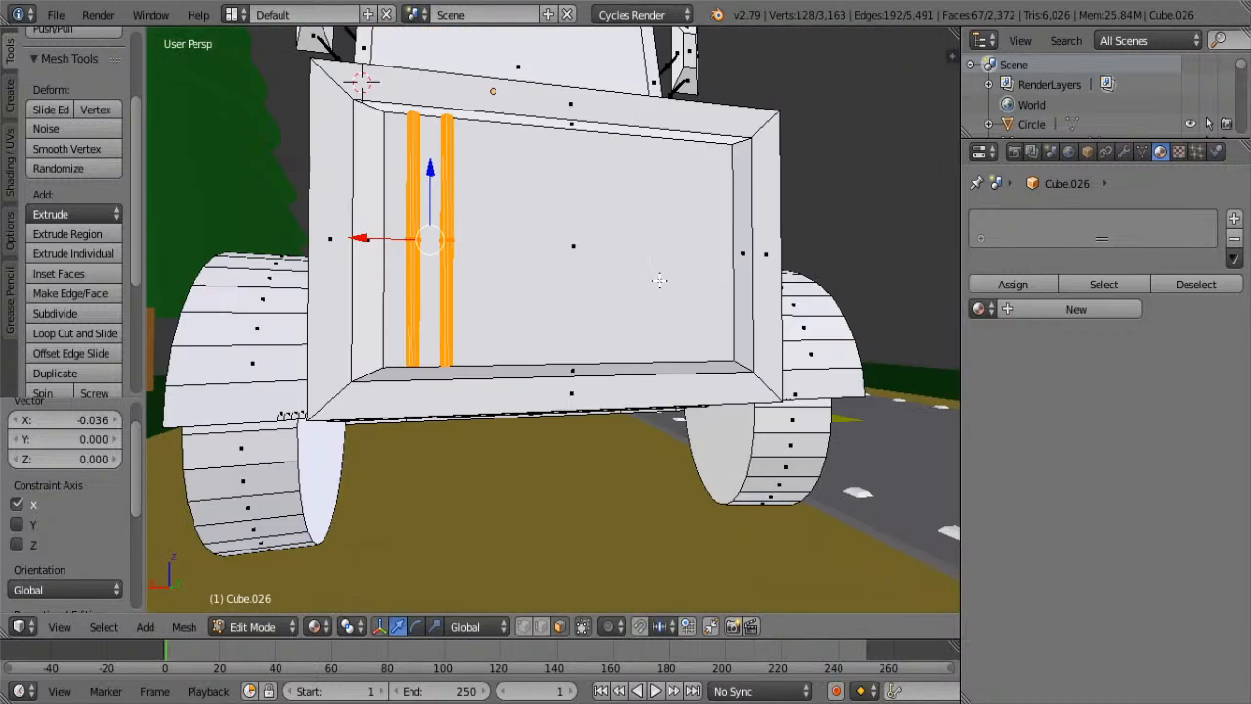
pyautogui.hotkey('shift', 'd')
pyautogui.rightClick(660, 277)
pyautogui.moveTo(391, 241); pyautogui.dragTo(474, 256)
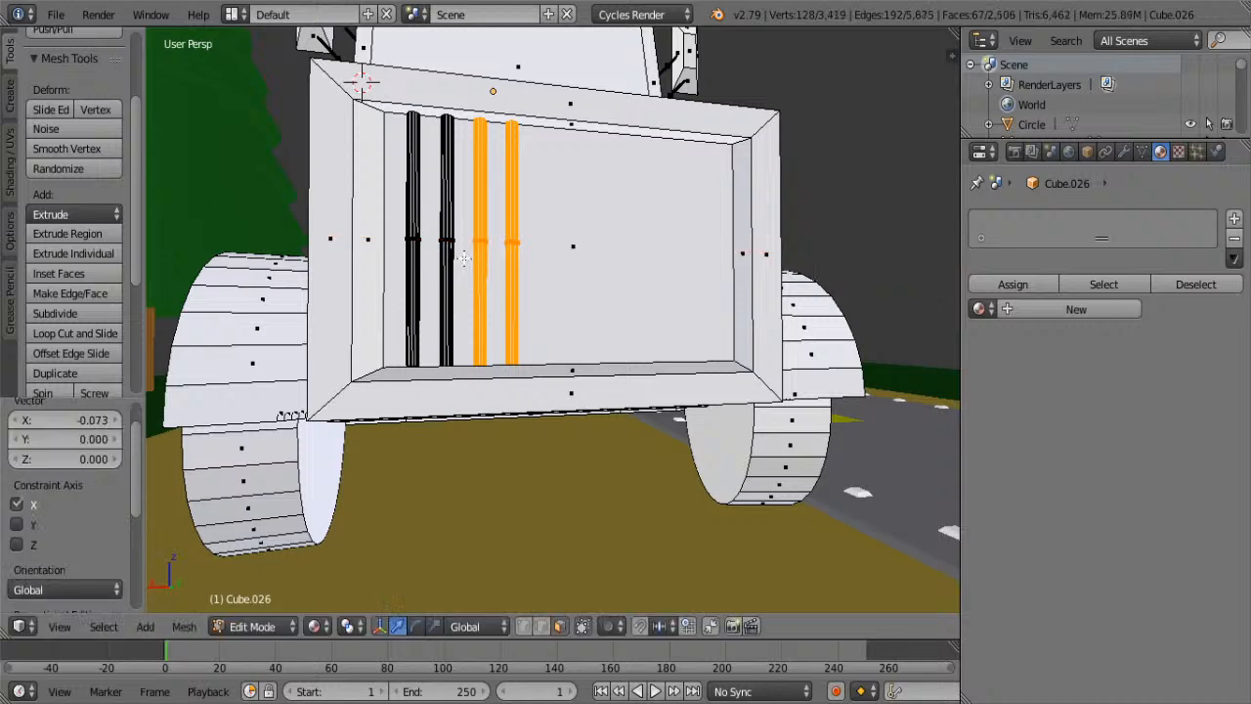
# - Duplicate the newest pair of bars along X by about -0.075, and duplicate that copy by -0.068 along X
pyautogui.hotkey('shift', 'd')
pyautogui.press('x')
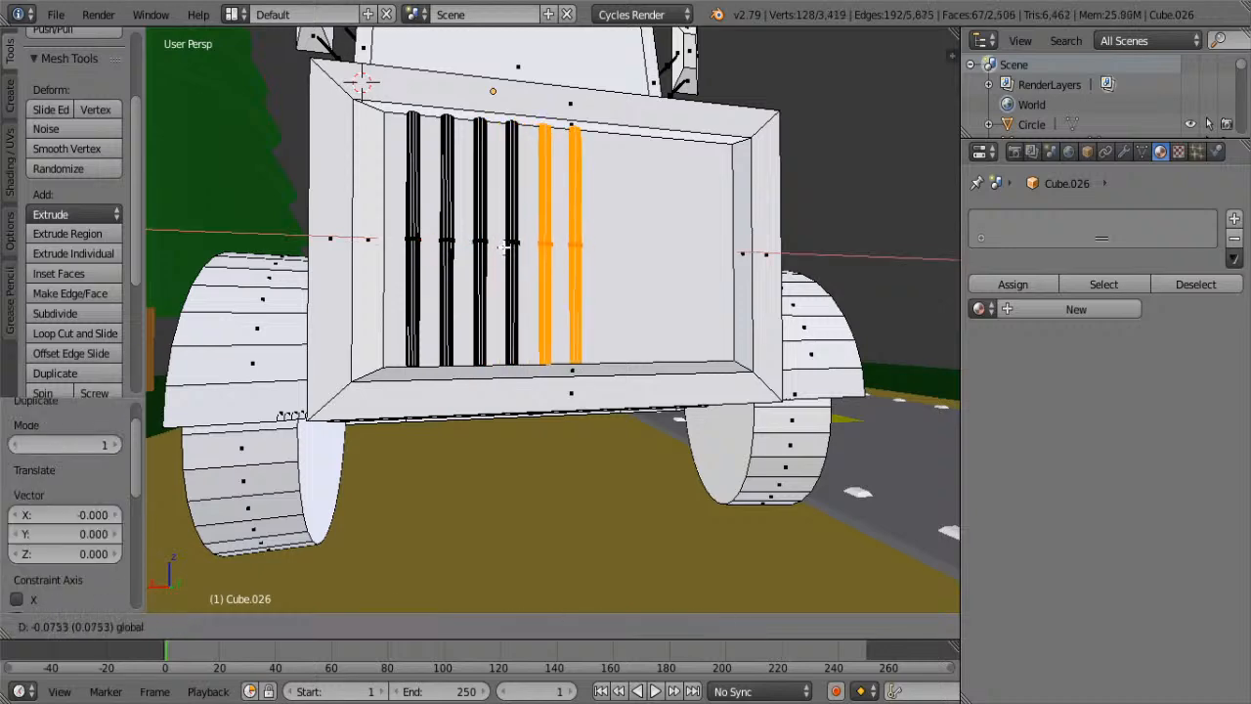
pyautogui.click(500, 247)
pyautogui.moveTo(570, 255); pyautogui.dragTo(557, 255, button='middle')
pyautogui.hotkey('shift', 'd')
pyautogui.rightClick(557, 255)
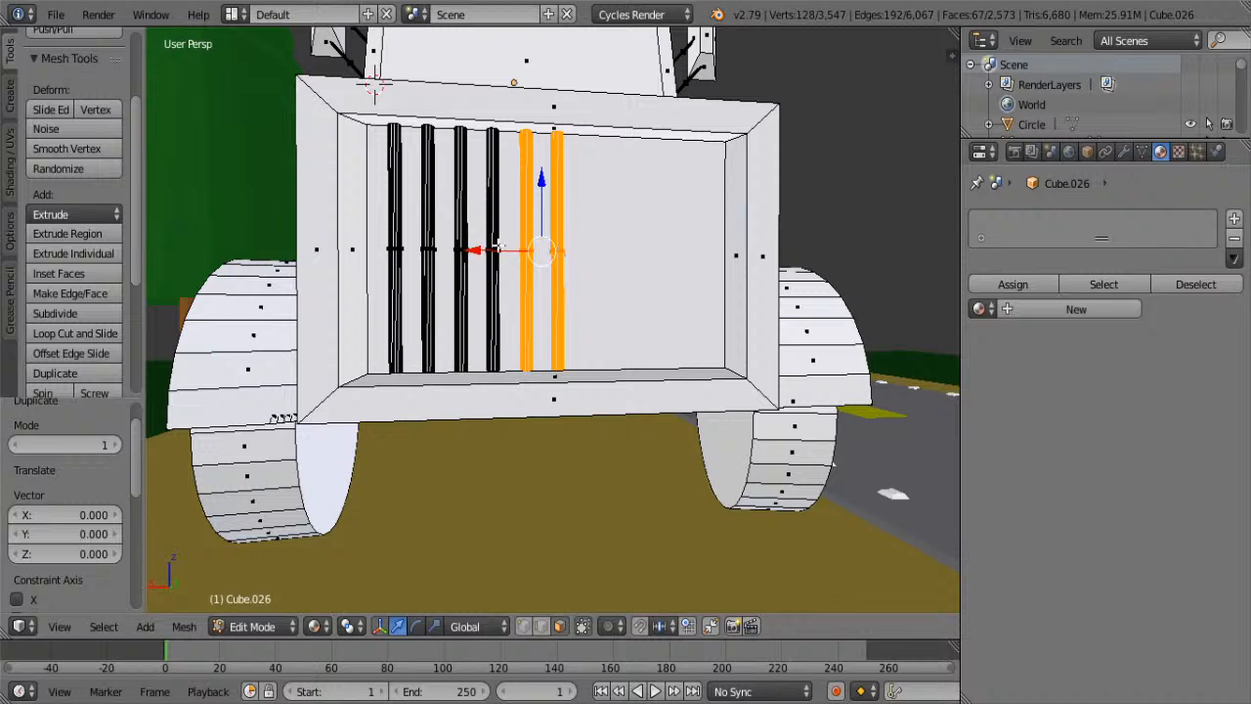
pyautogui.press('g')
pyautogui.press('x')
pyautogui.click(545, 264)
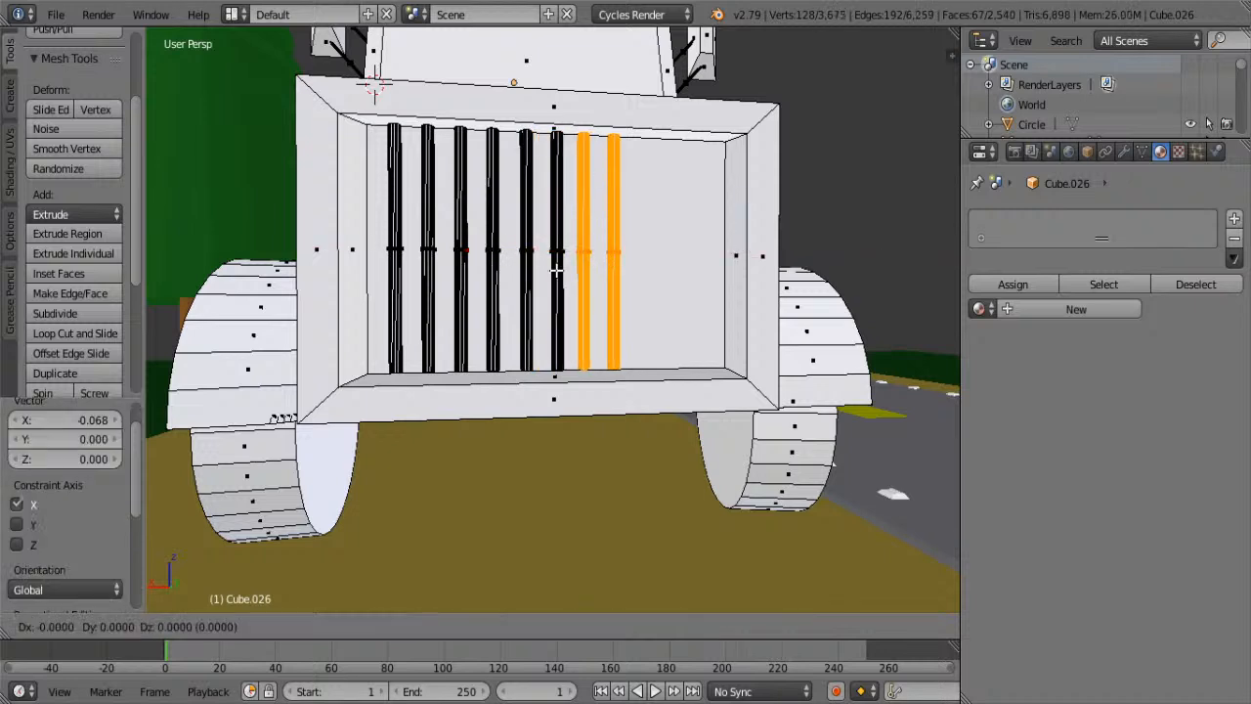
# - Add two more duplicated pairs of bars along X to reach the grille's far side, offsetting the last pair by -0.068
pyautogui.hotkey('shift', 'd')
pyautogui.press('x')
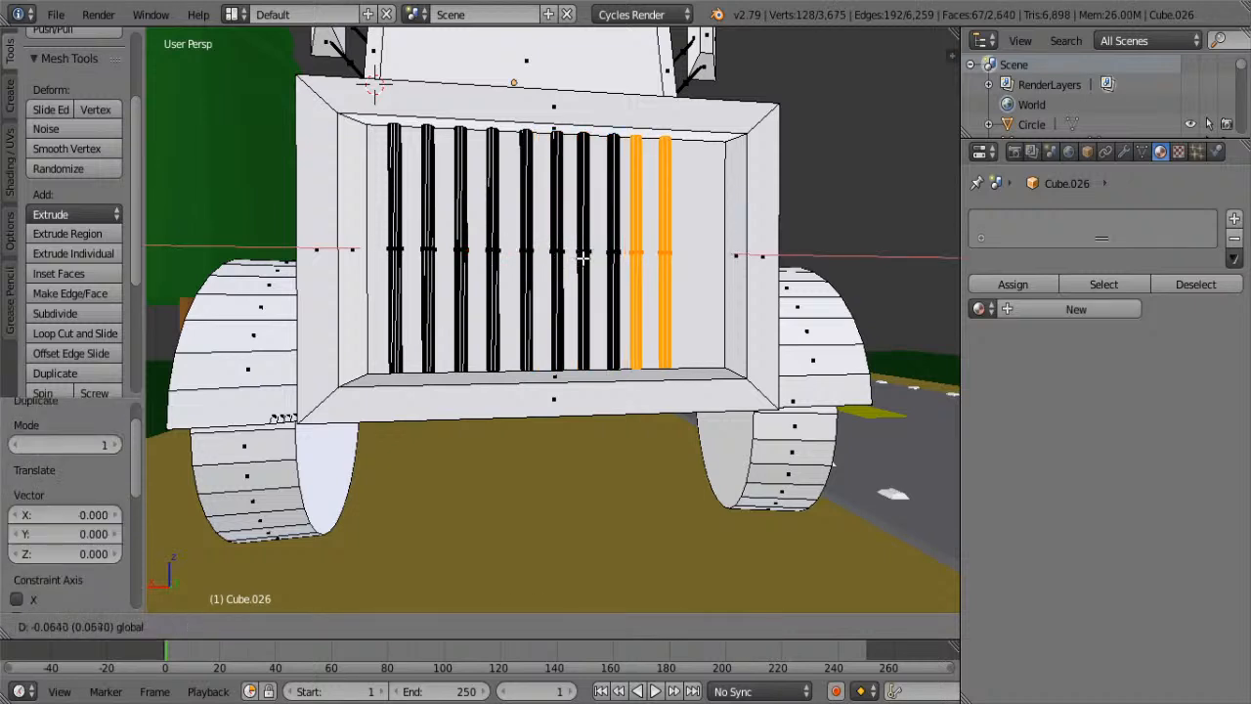
pyautogui.click(586, 258)
pyautogui.hotkey('shift', 'd')
pyautogui.press('x')
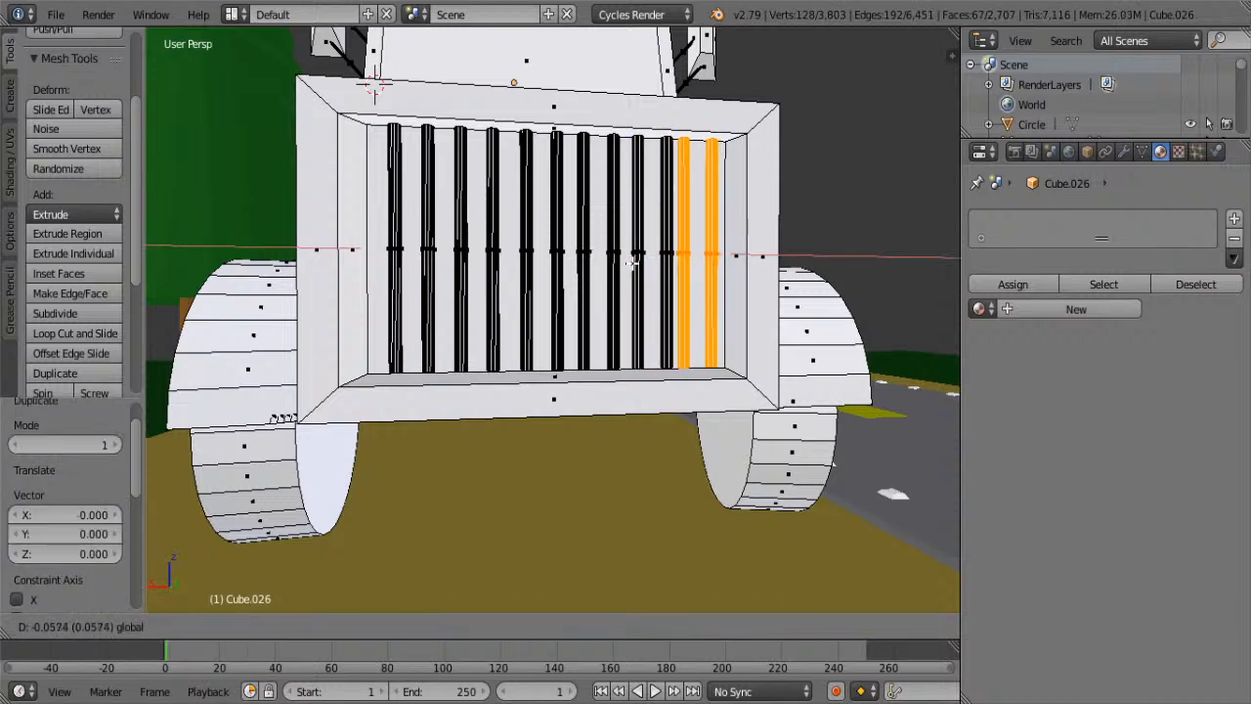
pyautogui.click(635, 260)
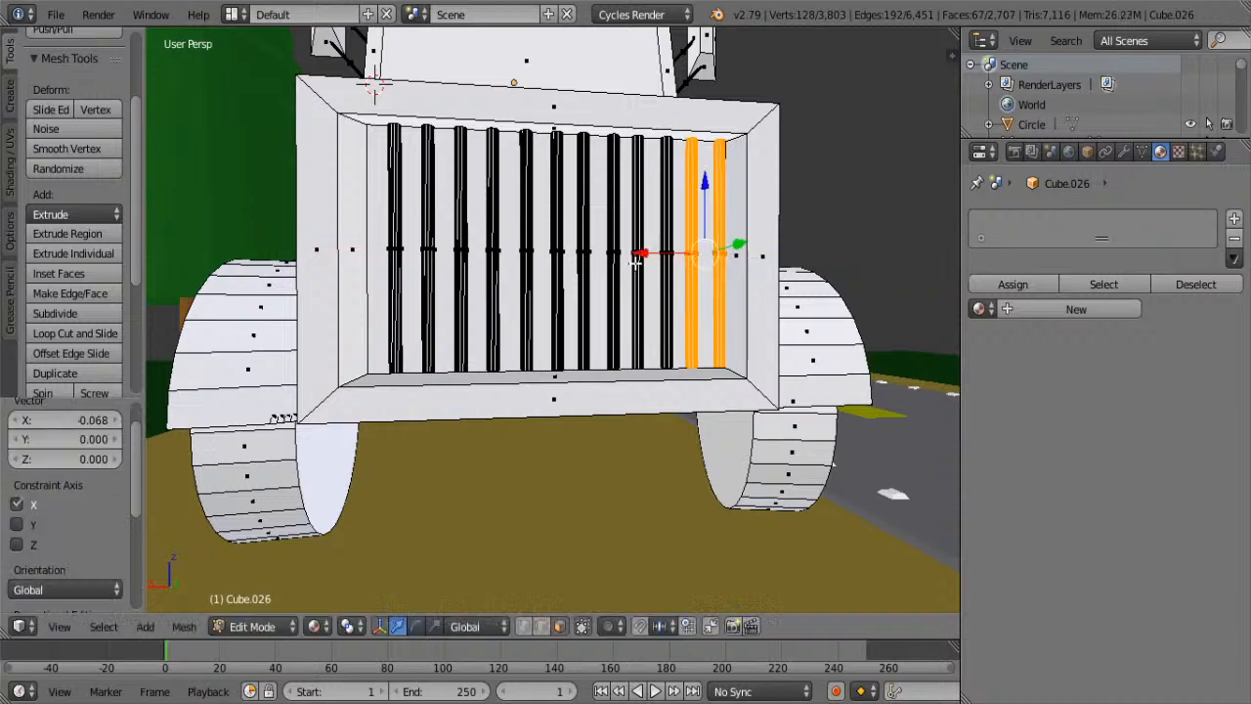
# - Delete the faces of the outermost bar at the far end of the row
pyautogui.scroll(5, 635, 260)
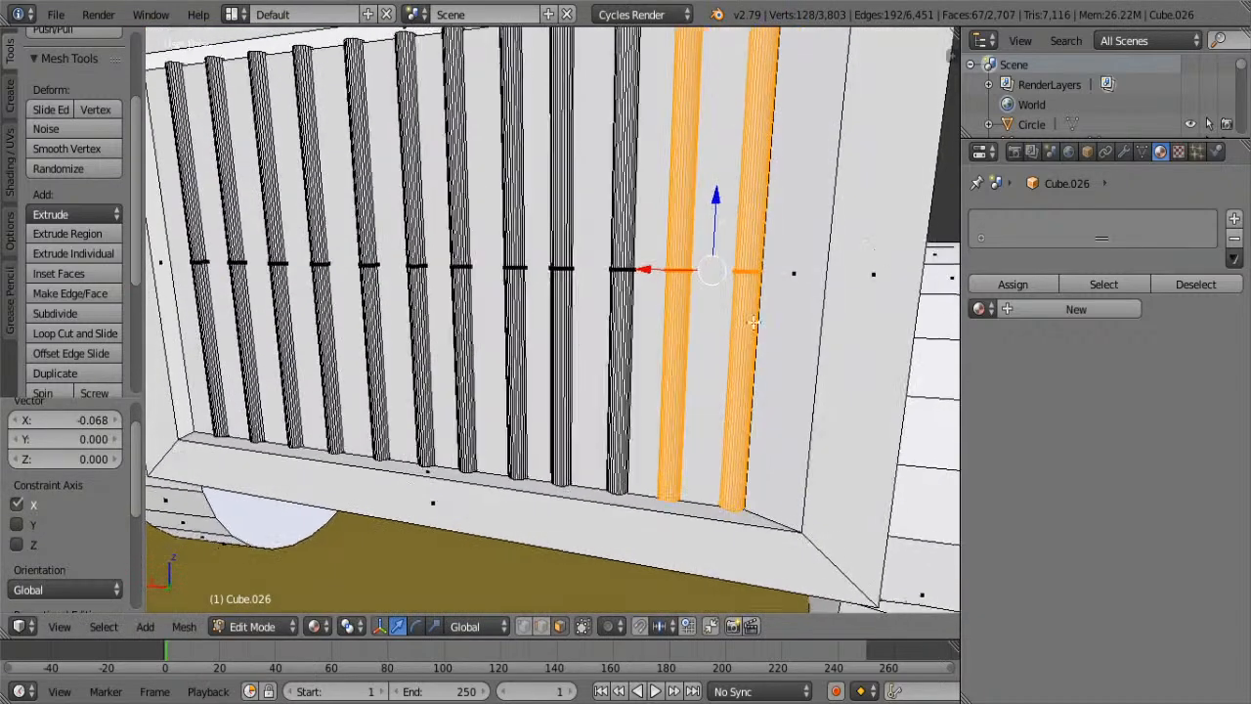
pyautogui.rightClick(744, 290)
pyautogui.press('l')
pyautogui.press('x')
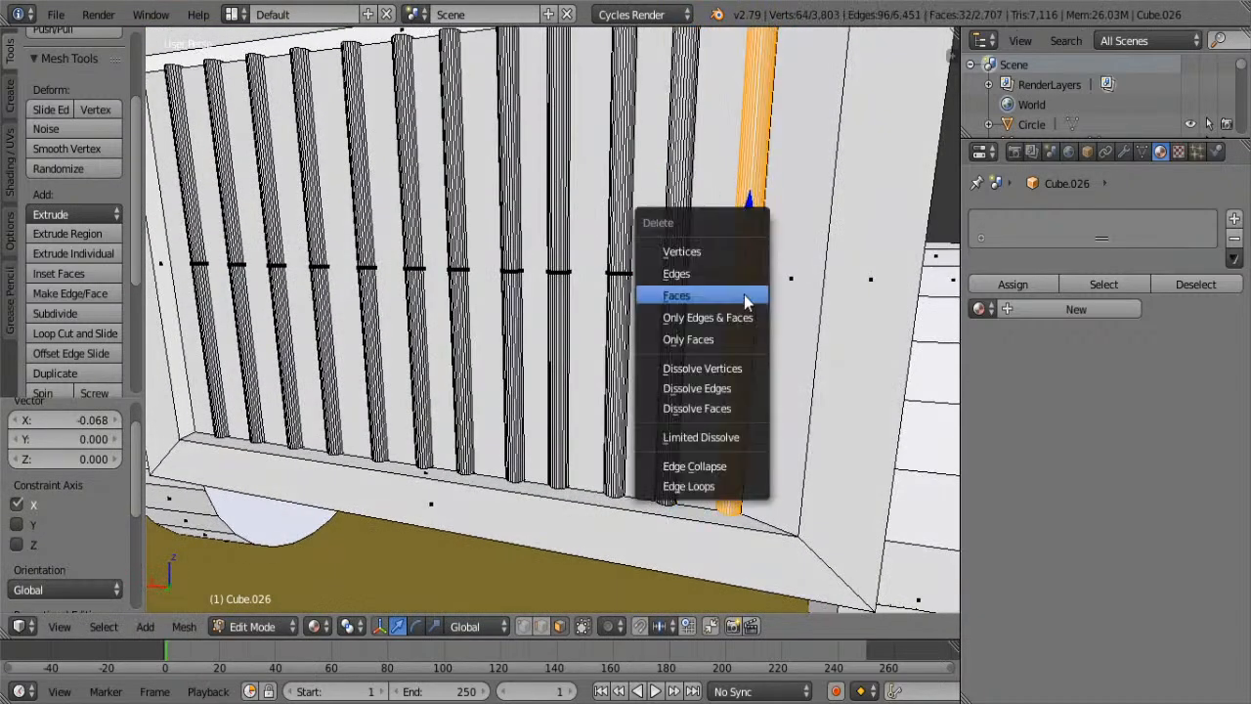
pyautogui.click(743, 294)
pyautogui.moveTo(744, 294); pyautogui.dragTo(758, 337, button='middle')
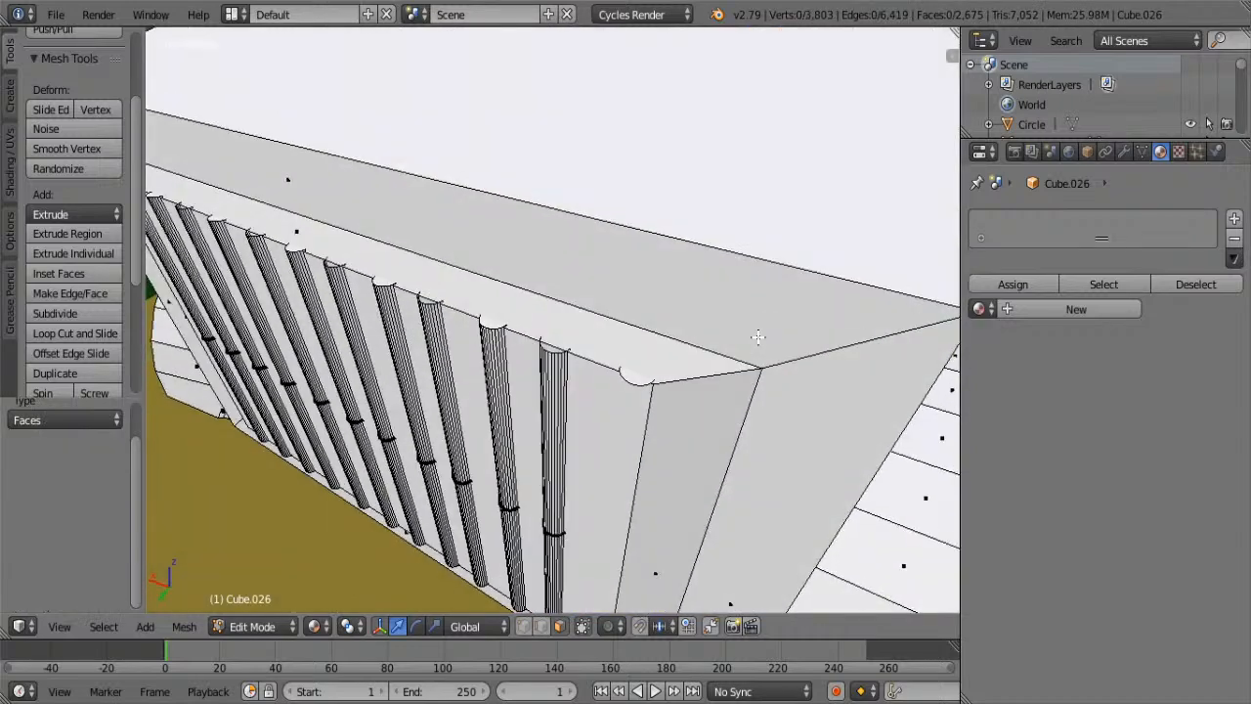
# - Delete the leftover top and bottom cap faces of the removed bar
pyautogui.rightClick(614, 379)
pyautogui.press('x')
pyautogui.click(635, 384)
pyautogui.moveTo(635, 384); pyautogui.dragTo(629, 353, button='middle')
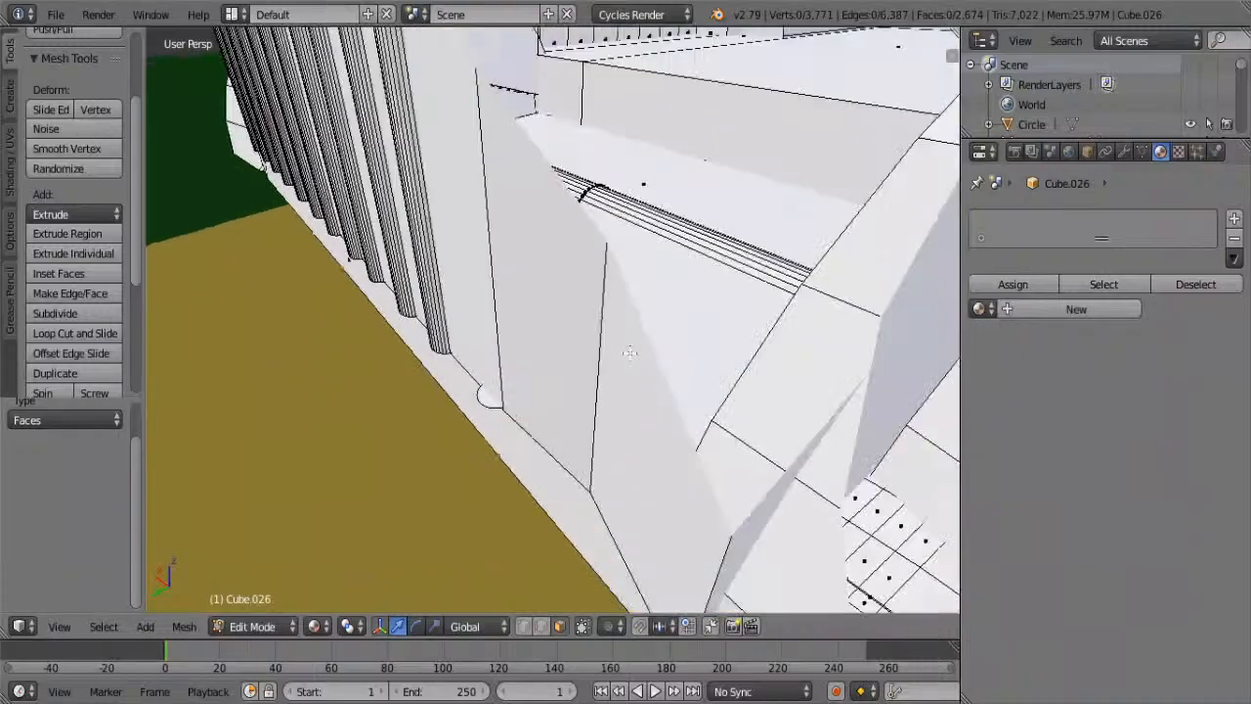
pyautogui.rightClick(480, 399)
pyautogui.press('x')
pyautogui.click(480, 399)
pyautogui.moveTo(480, 399); pyautogui.dragTo(540, 370, button='middle')
pyautogui.moveTo(490, 337); pyautogui.dragTo(627, 366, button='middle')
pyautogui.scroll(3, 578, 250)
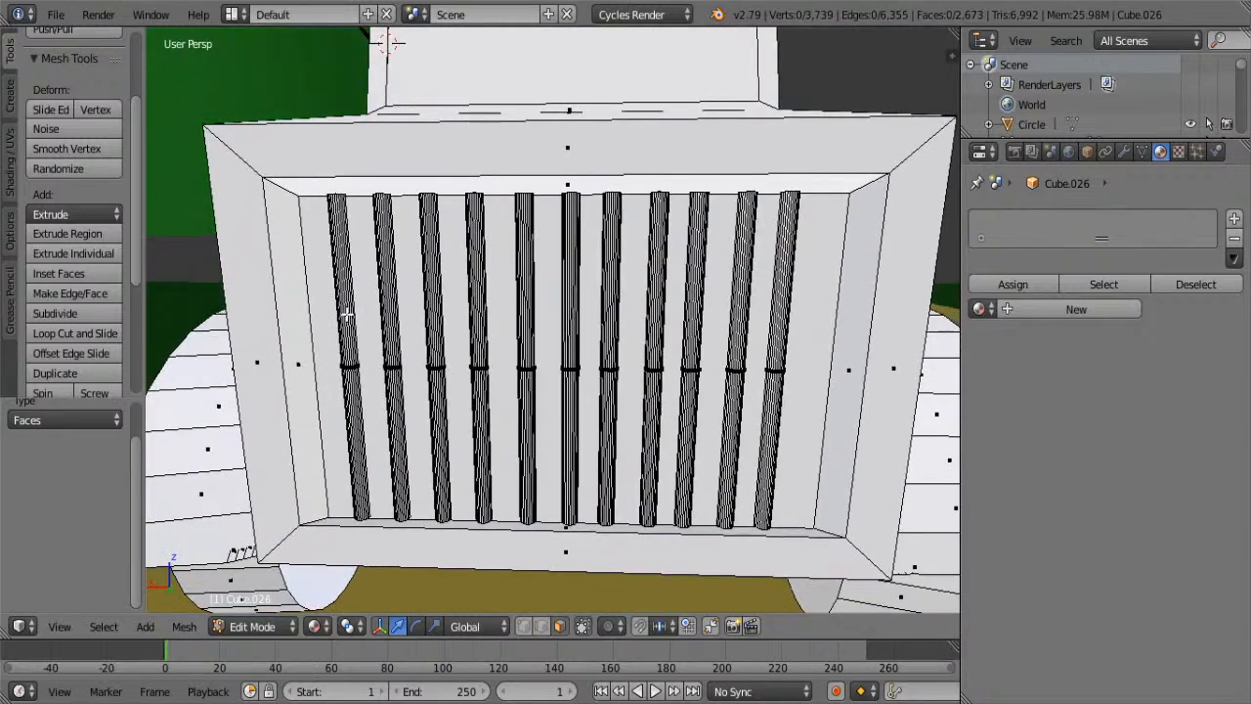
# - Select all eleven grille bars and shift them by -0.008 along X to center them in the grille opening
pyautogui.press('l')
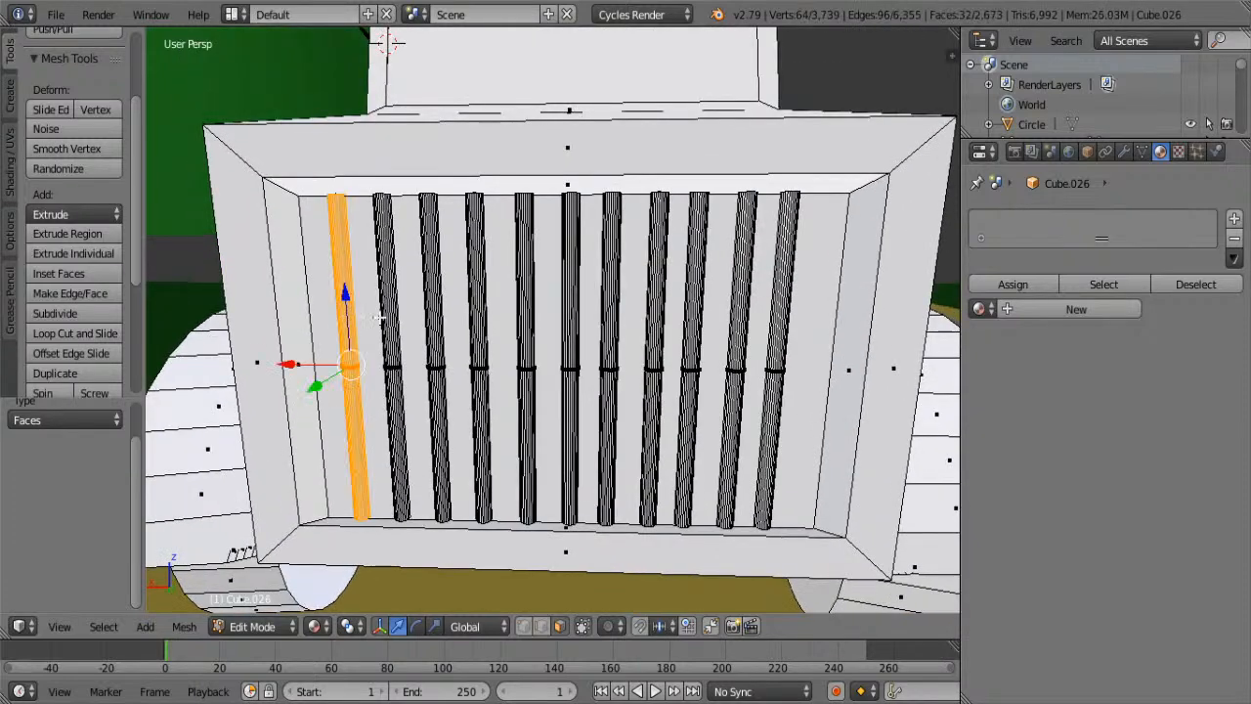
pyautogui.press('l')
pyautogui.press('l')
pyautogui.press('l')
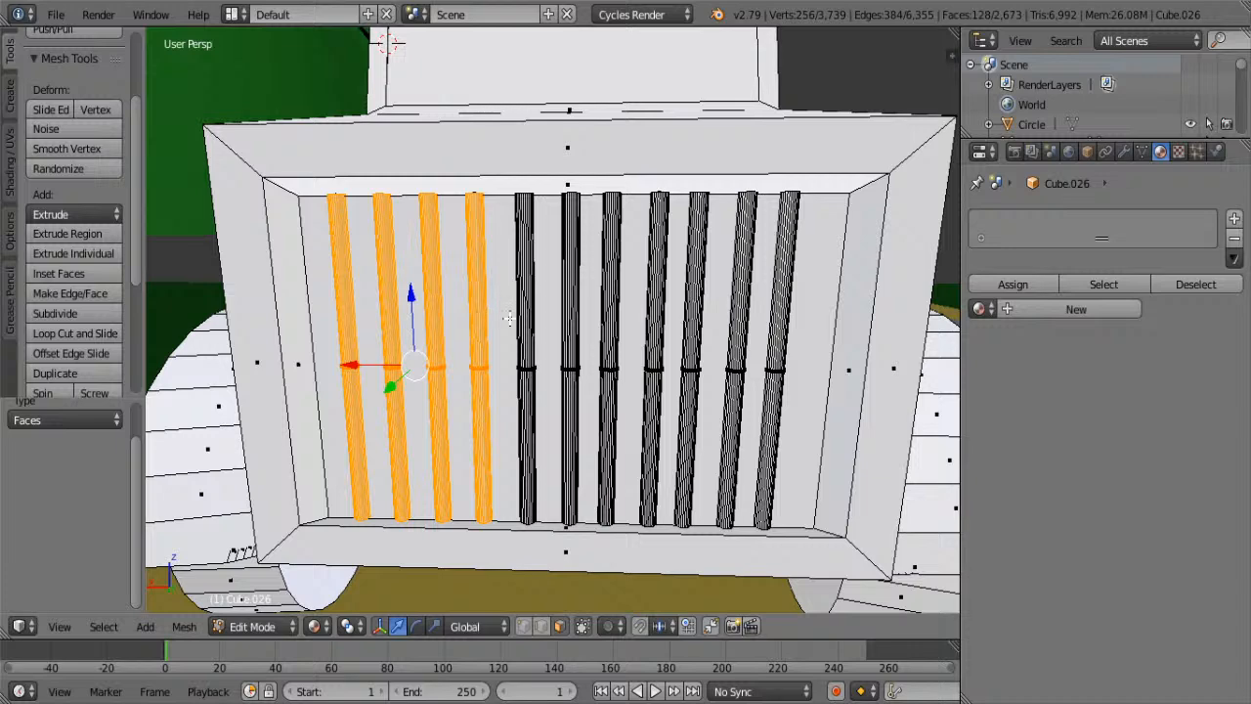
pyautogui.press('l')
pyautogui.press('l')
pyautogui.press('l')
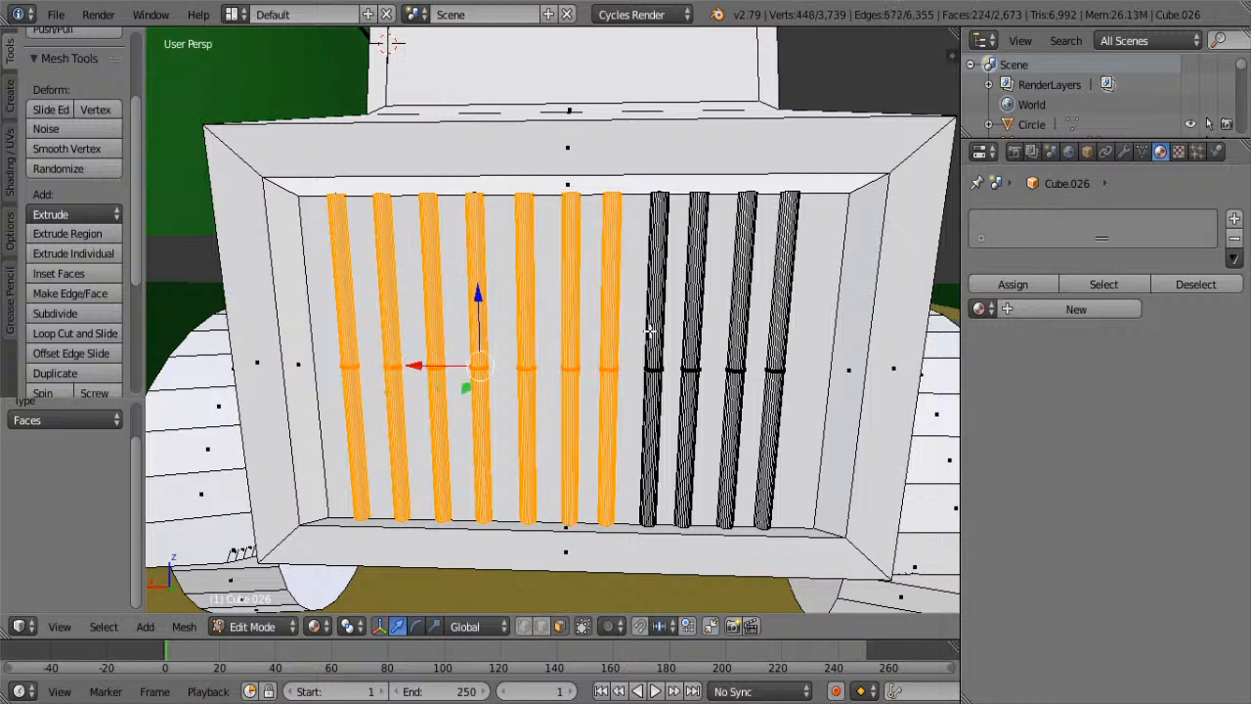
pyautogui.press('l')
pyautogui.press('l')
pyautogui.press('l')
pyautogui.press('l')
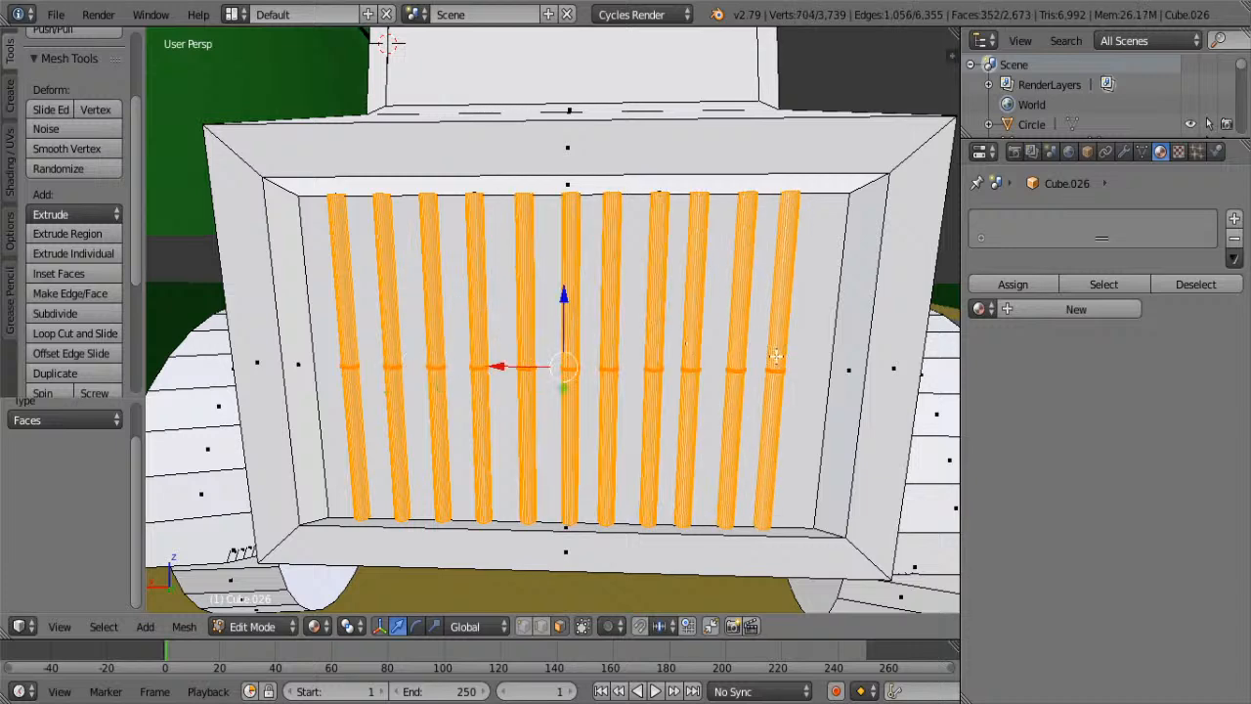
pyautogui.moveTo(776, 356); pyautogui.dragTo(611, 373, button='middle')
pyautogui.scroll(2, 611, 373)
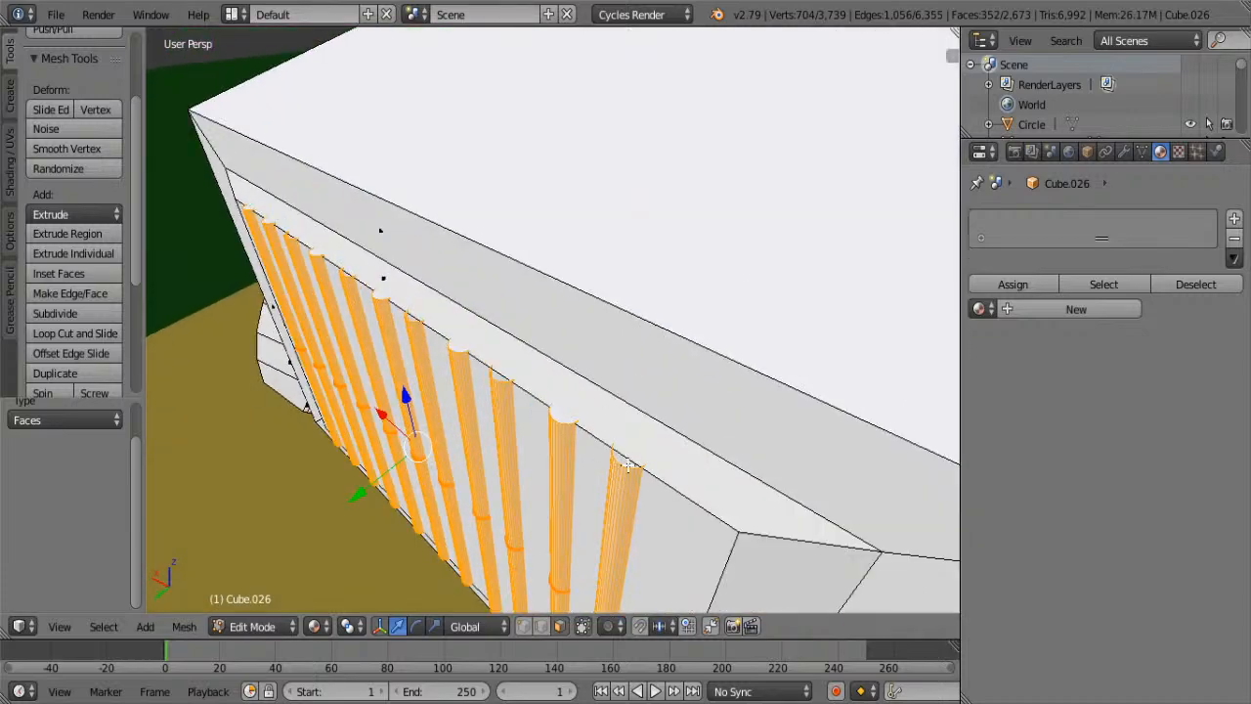
pyautogui.scroll(-2, 618, 445)
pyautogui.moveTo(515, 455); pyautogui.dragTo(482, 405, button='middle')
pyautogui.moveTo(454, 383); pyautogui.dragTo(455, 374)
pyautogui.moveTo(455, 374); pyautogui.dragTo(493, 340, button='middle')
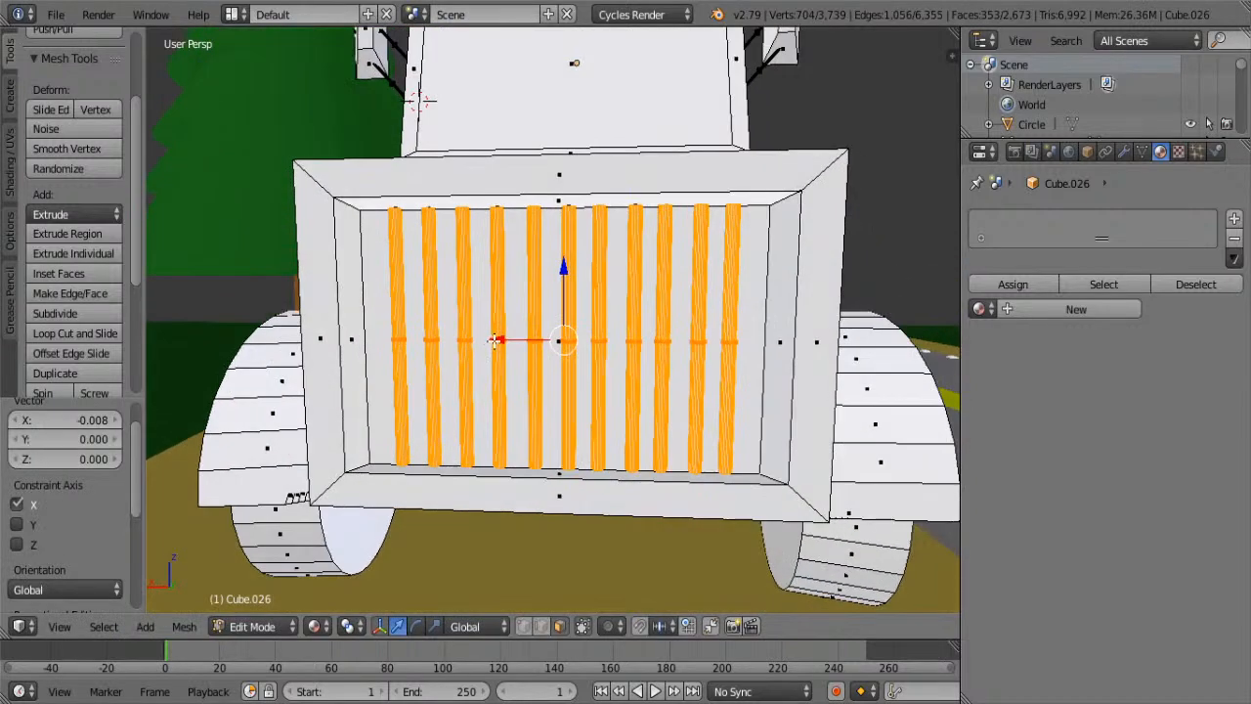
pyautogui.moveTo(493, 340); pyautogui.dragTo(491, 340)
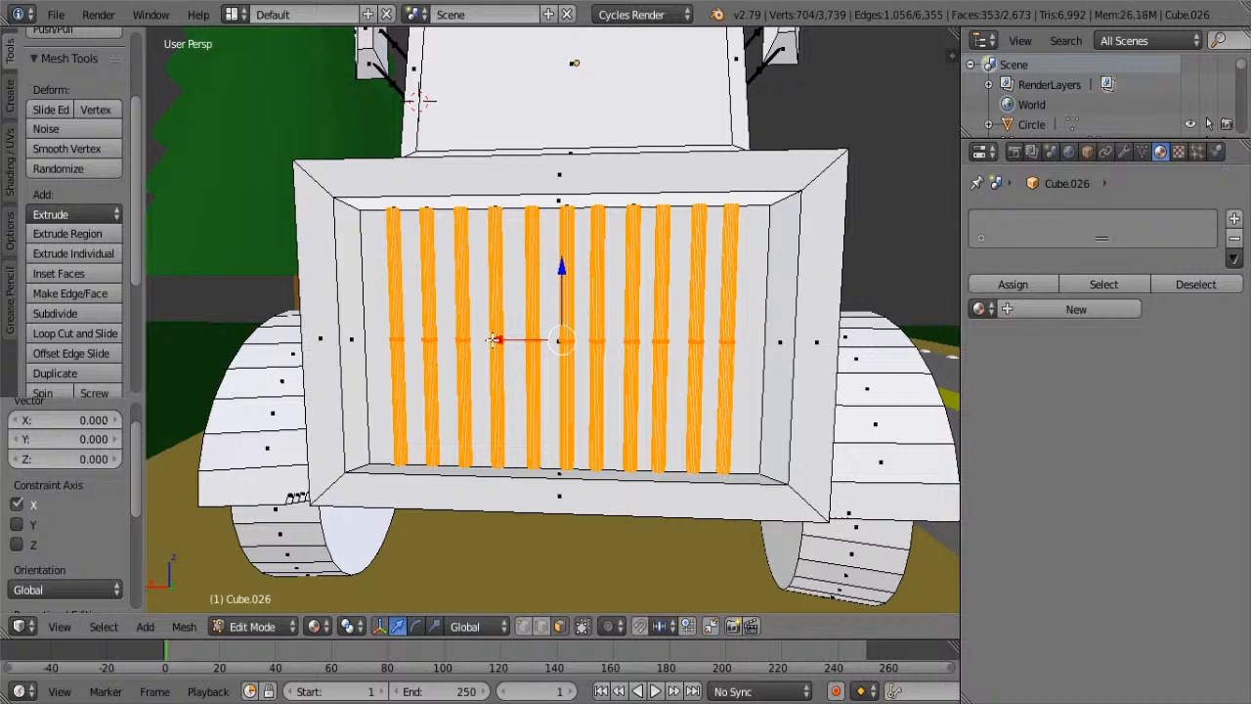
# - Examine the grille from several angles in Object Mode, and return to Edit Mode with nothing selected
pyautogui.press('Tab')
pyautogui.moveTo(498, 350); pyautogui.dragTo(723, 388, button='middle')
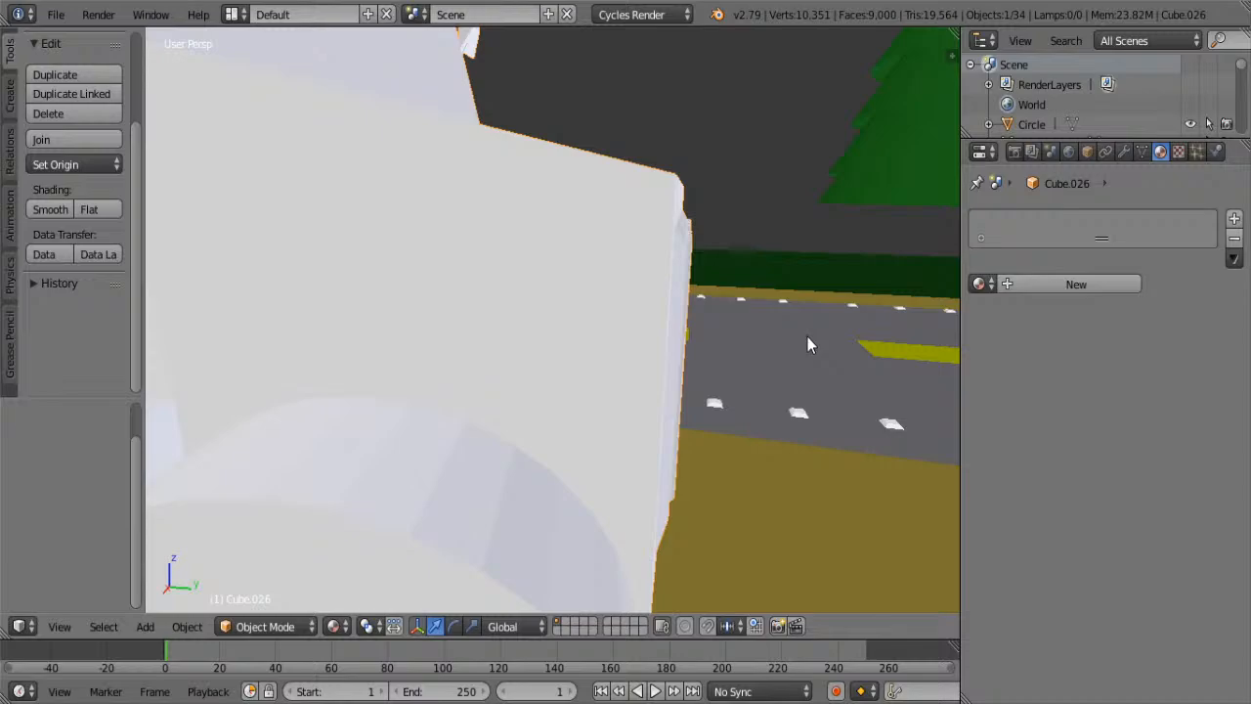
pyautogui.moveTo(808, 336); pyautogui.dragTo(713, 390, button='middle')
pyautogui.press('Tab')
pyautogui.press('Tab')
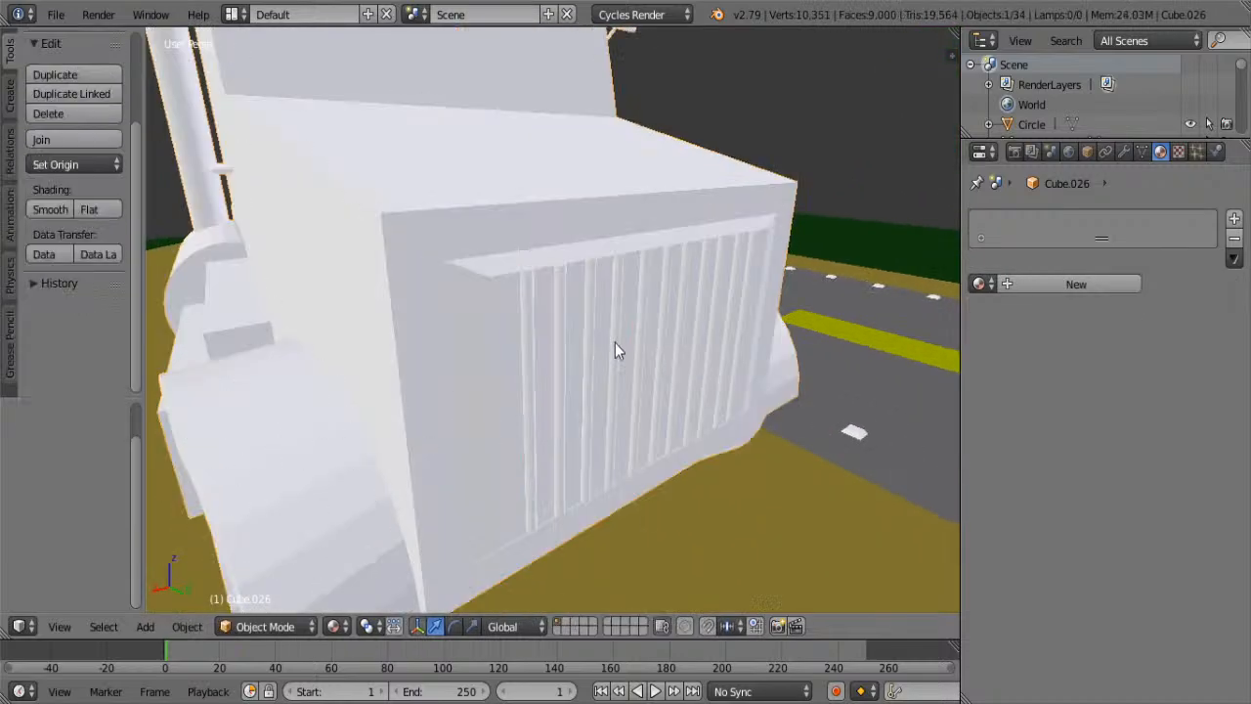
pyautogui.press('Tab')
pyautogui.press('a')
pyautogui.scroll(-2, 362, 288)
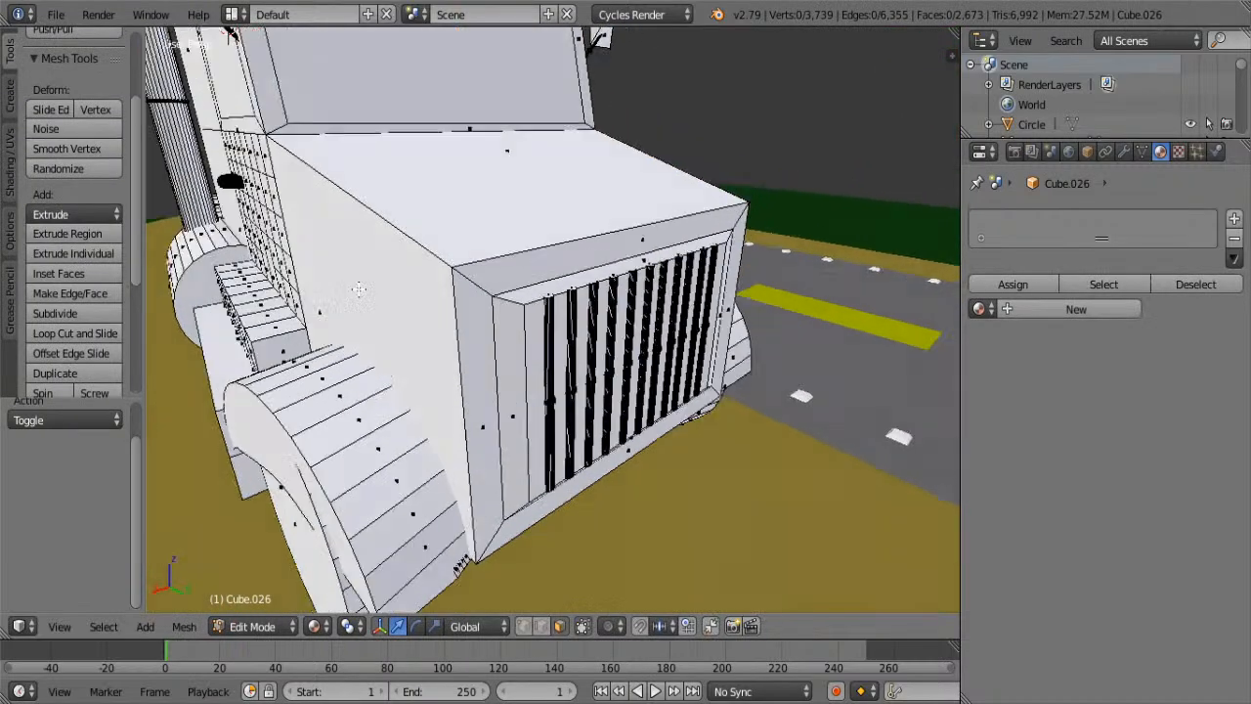
# - Place the 3D cursor in front of the truck and add a UV sphere there, scaled by 0.226
pyautogui.moveTo(363, 287); pyautogui.dragTo(673, 273, button='middle')
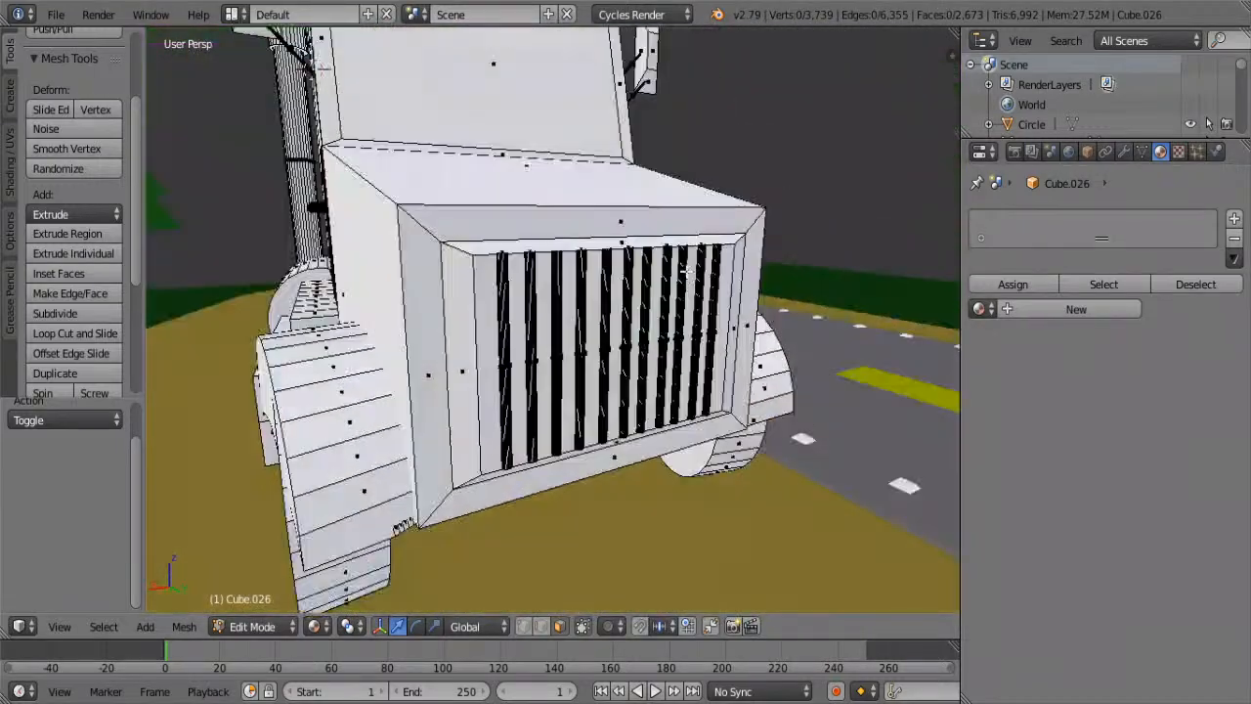
pyautogui.moveTo(703, 328); pyautogui.dragTo(355, 372, button='middle')
pyautogui.scroll(3, 355, 372)
pyautogui.click(284, 349)
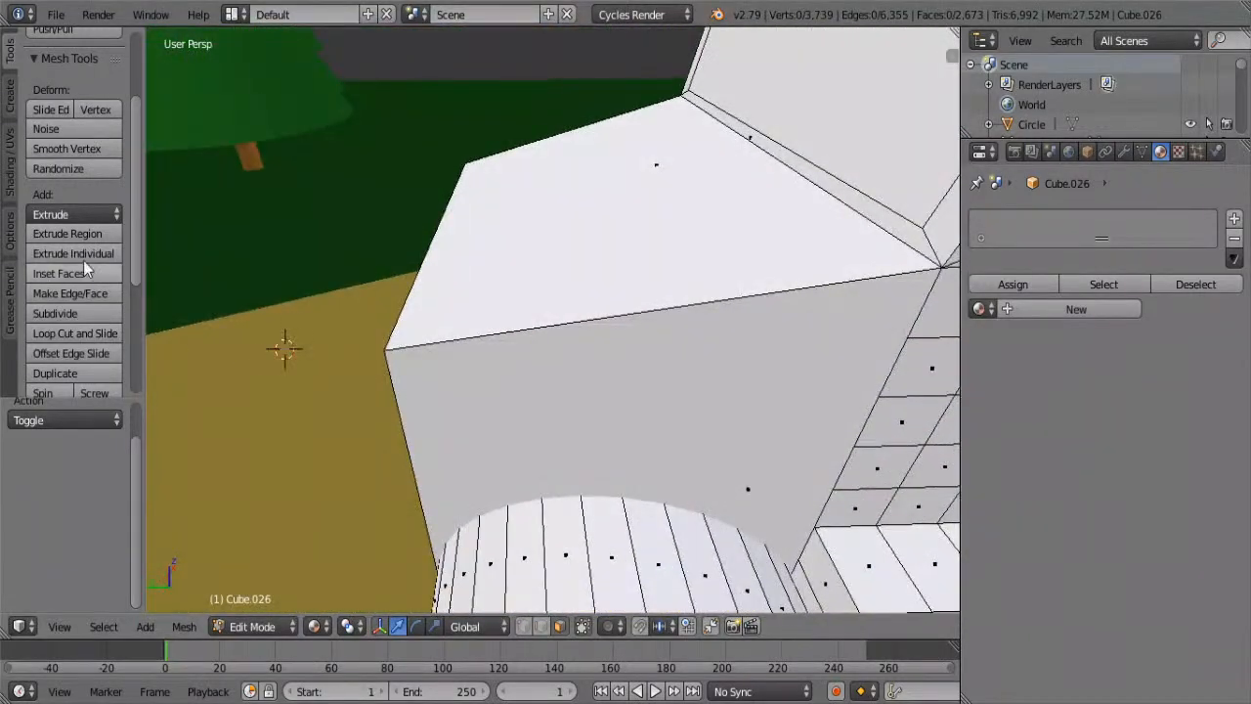
pyautogui.click(5, 90)
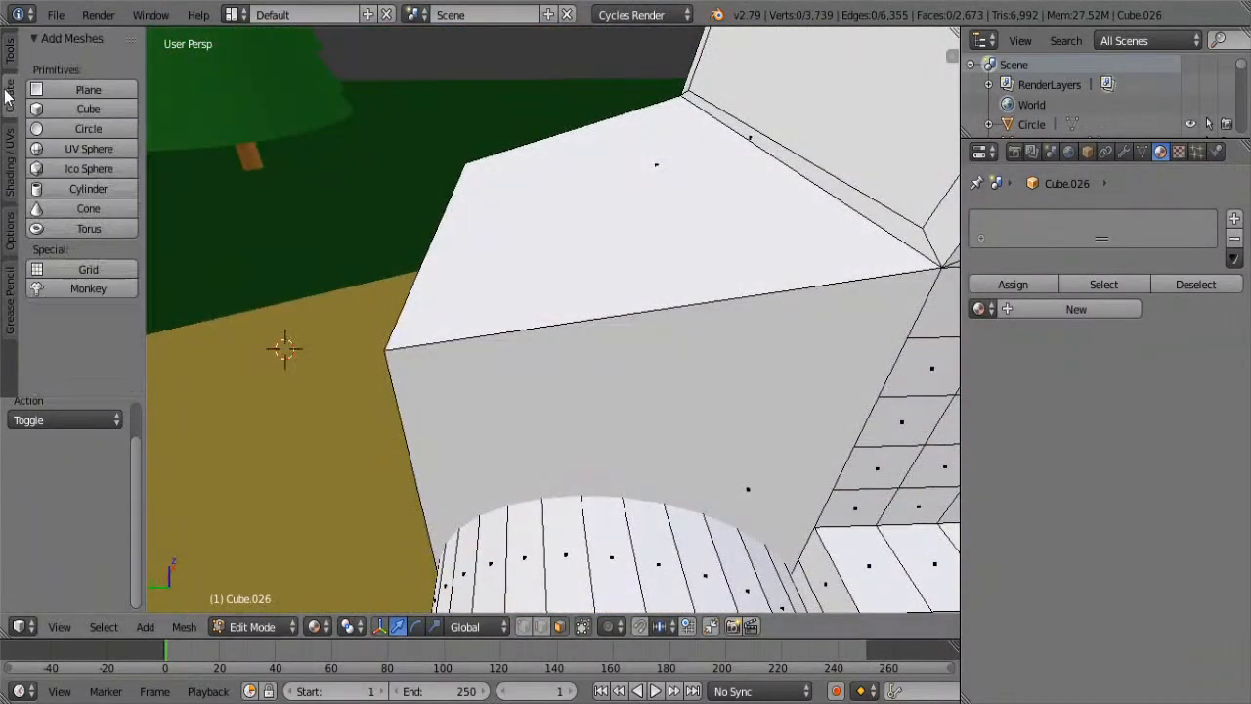
pyautogui.click(81, 148)
pyautogui.press('s')
pyautogui.click(293, 303)
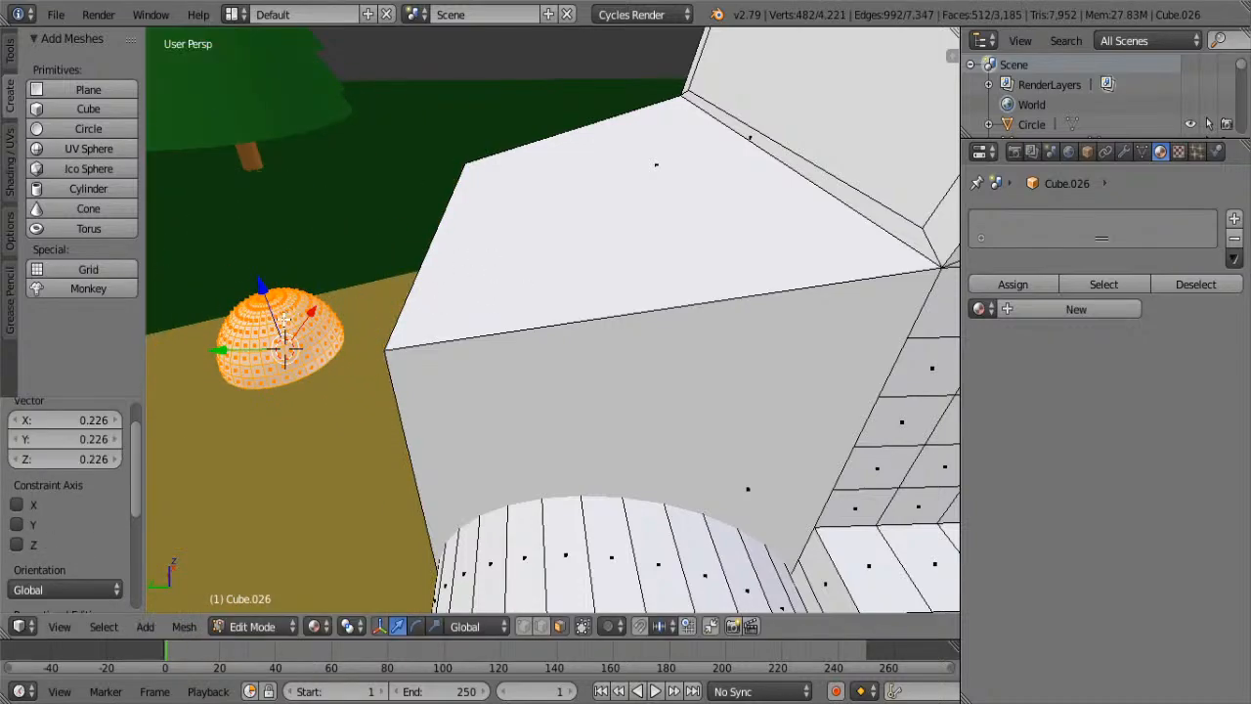
# - Raise the sphere by 0.330 along Z, shift it along X, and raise it another 0.352 along Z
pyautogui.press('g')
pyautogui.press('z')
pyautogui.click(264, 234)
pyautogui.scroll(-7, 204, 273)
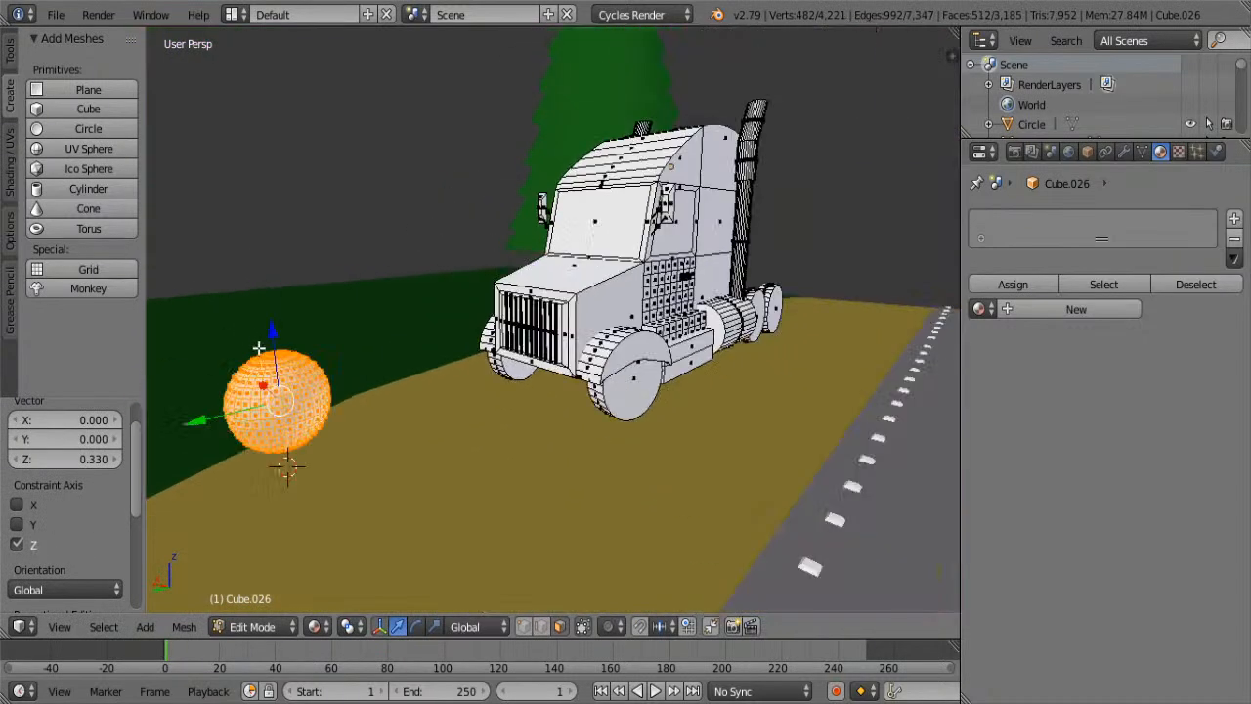
pyautogui.moveTo(259, 387); pyautogui.dragTo(312, 439)
pyautogui.moveTo(323, 379); pyautogui.dragTo(319, 285)
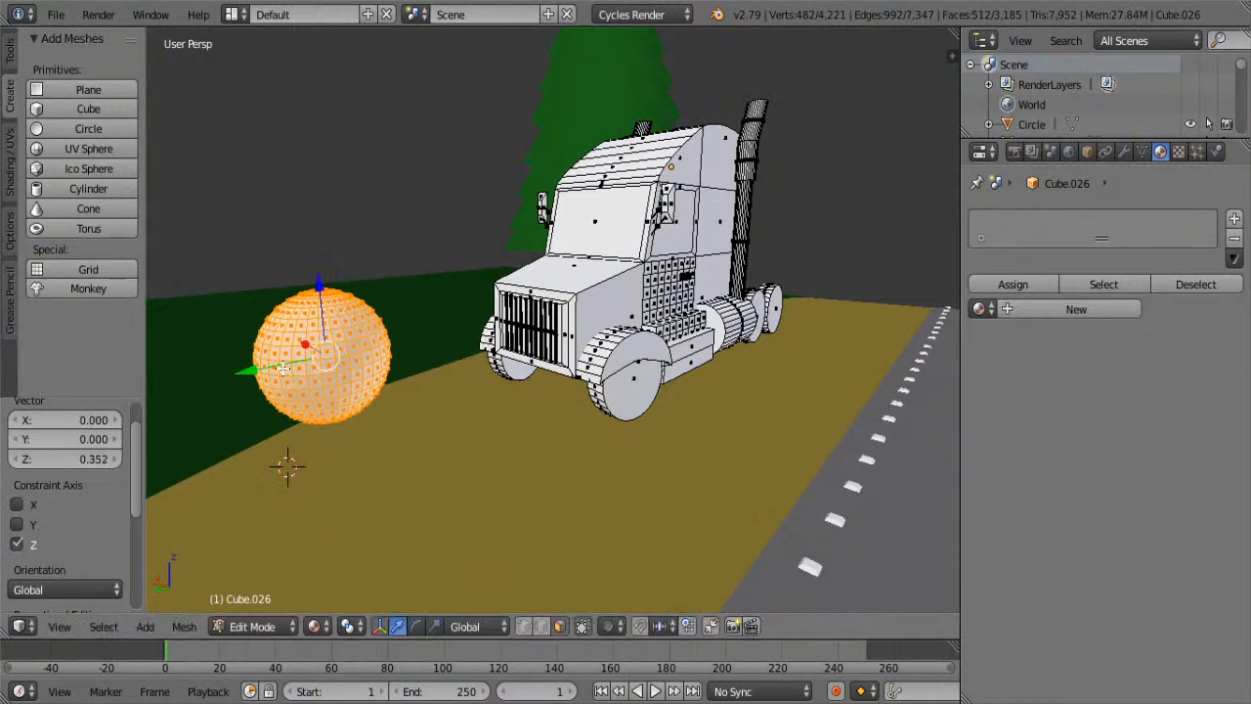
# - Move the sphere along Y over the truck's hood and raise it by 0.278 along Z
pyautogui.moveTo(288, 369); pyautogui.dragTo(535, 188)
pyautogui.press('s')
pyautogui.click(781, 359)
pyautogui.moveTo(497, 259); pyautogui.dragTo(737, 345, button='middle')
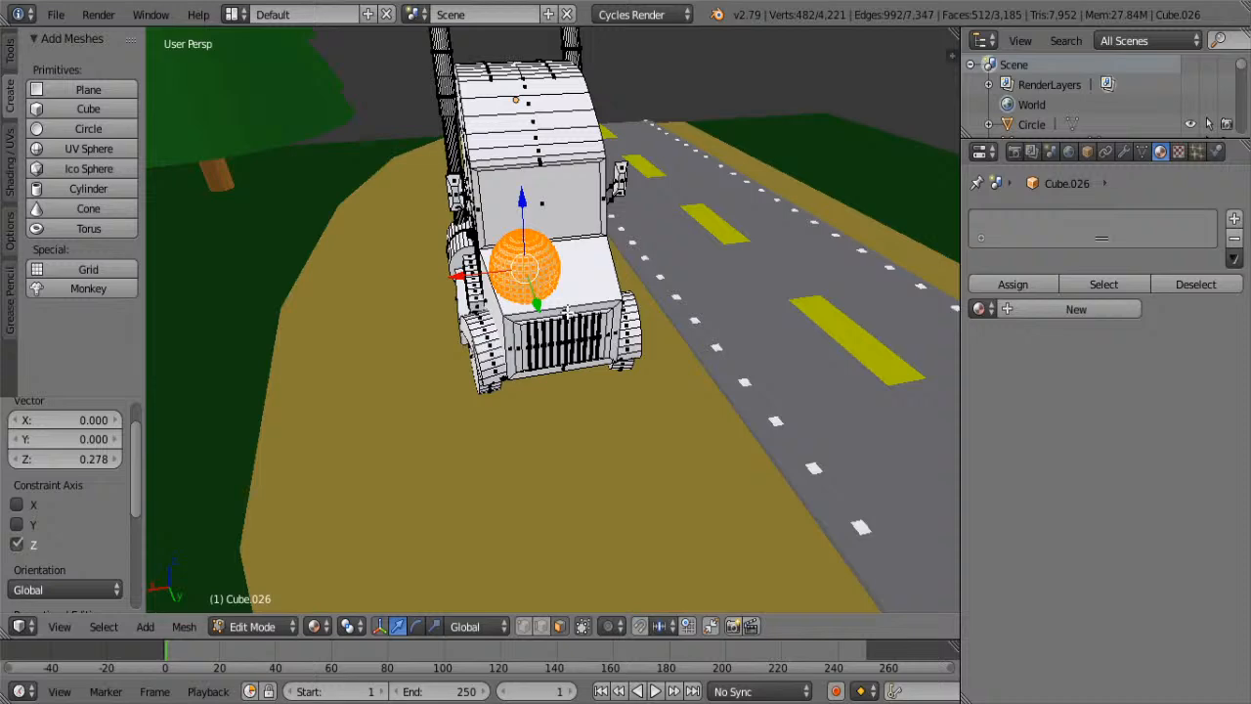
pyautogui.scroll(2, 566, 311)
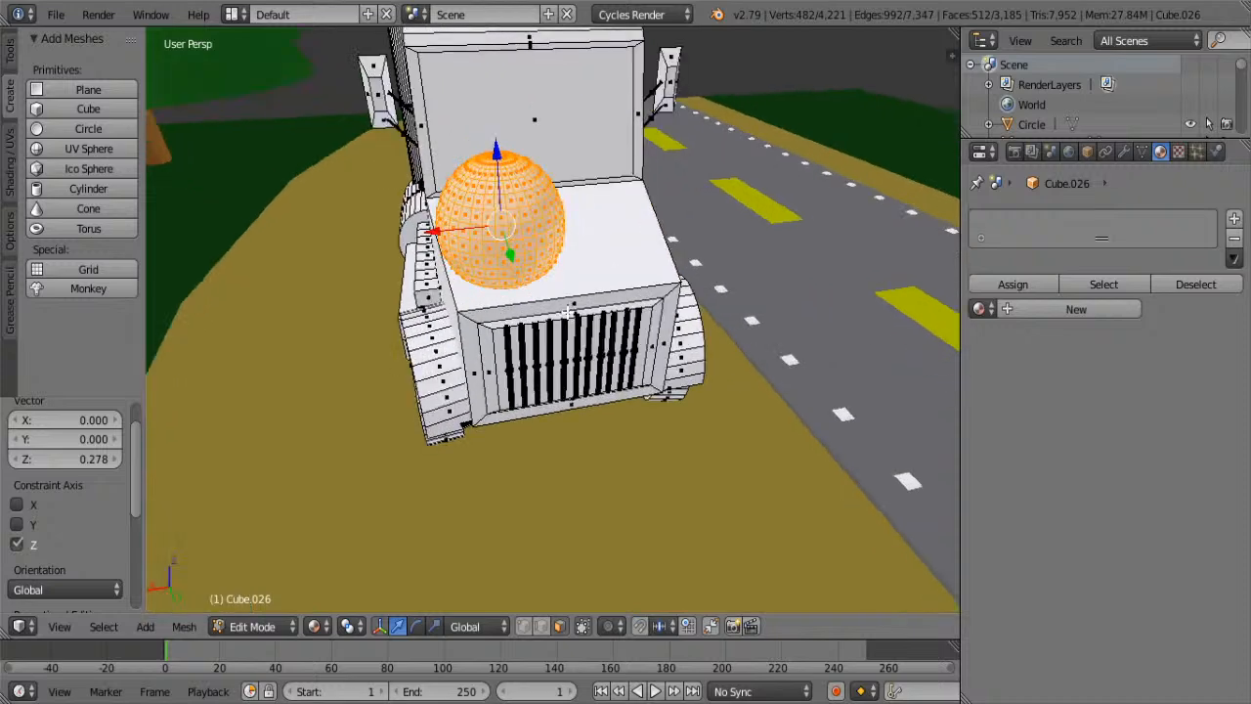
# - Shrink the UV sphere and move it down onto the truck's hood
pyautogui.press('s')
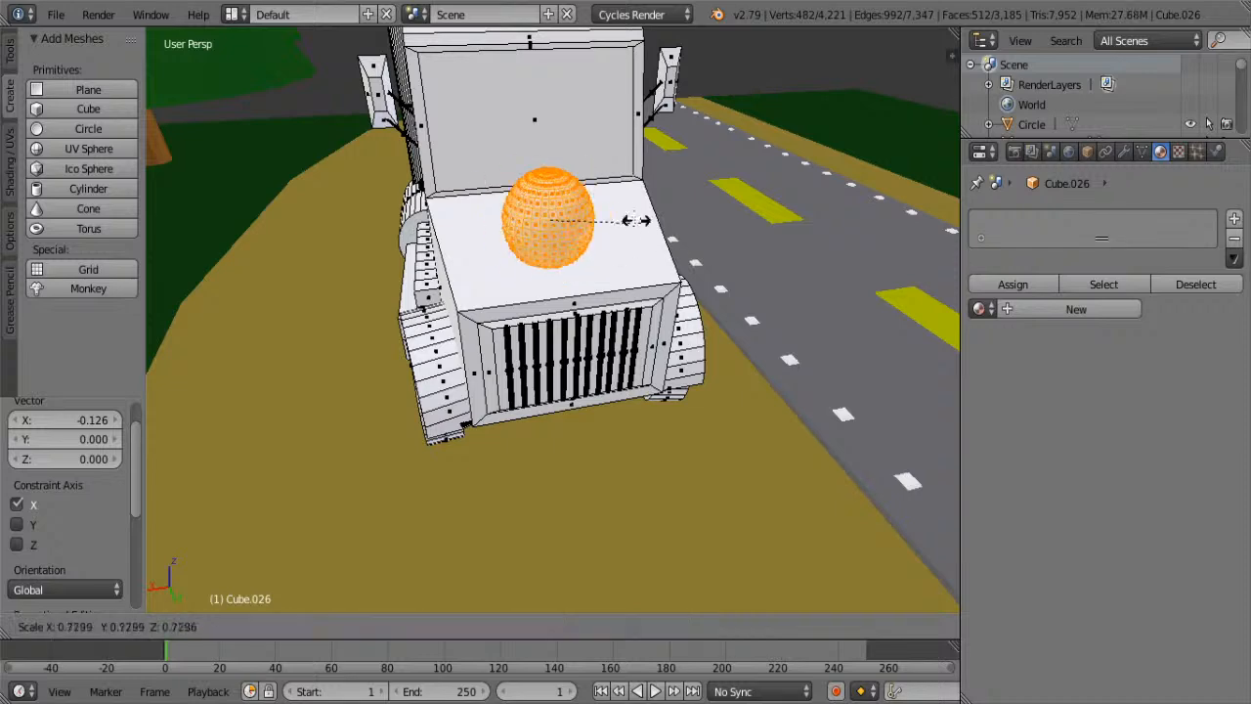
pyautogui.click(549, 251)
pyautogui.scroll(2, 549, 251)
pyautogui.press('g')
pyautogui.click(590, 259)
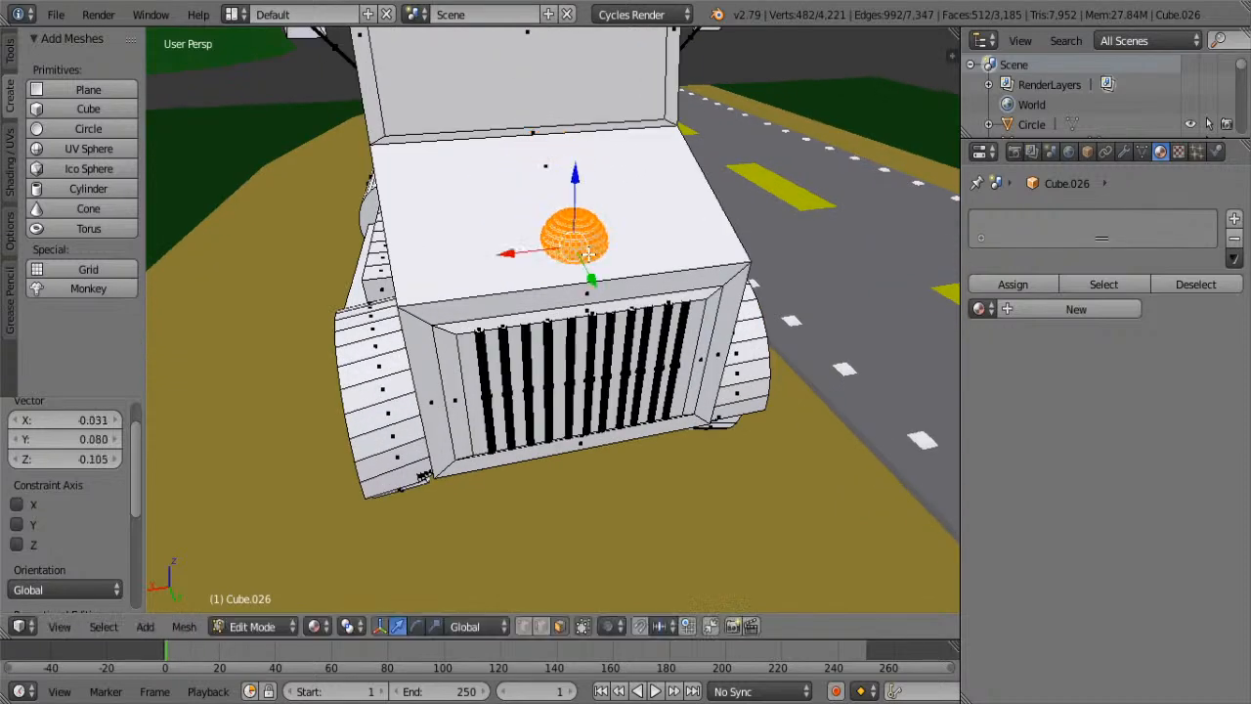
# - Resize the sphere on the hood, shift it sideways along X, and raise it by 0.034 along Z
pyautogui.moveTo(590, 258); pyautogui.dragTo(762, 248, button='middle')
pyautogui.press('s')
pyautogui.click(668, 242)
pyautogui.moveTo(640, 220); pyautogui.dragTo(681, 215)
pyautogui.moveTo(638, 180); pyautogui.dragTo(637, 162)
pyautogui.click(637, 162)
pyautogui.moveTo(637, 162); pyautogui.dragTo(603, 248, button='middle')
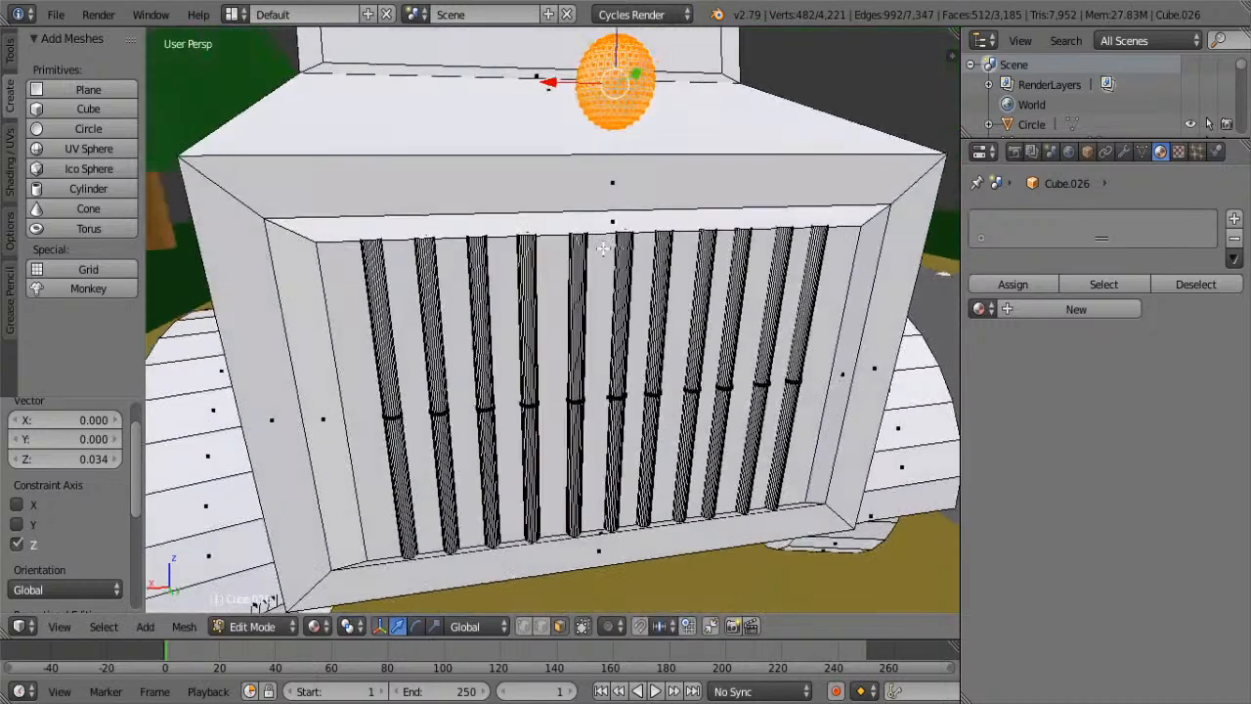
# - Scale the sphere by 0.522 and reposition it low on the hood, close to its front edge
pyautogui.press('s')
pyautogui.click(690, 136)
pyautogui.moveTo(690, 136); pyautogui.dragTo(635, 269, button='middle')
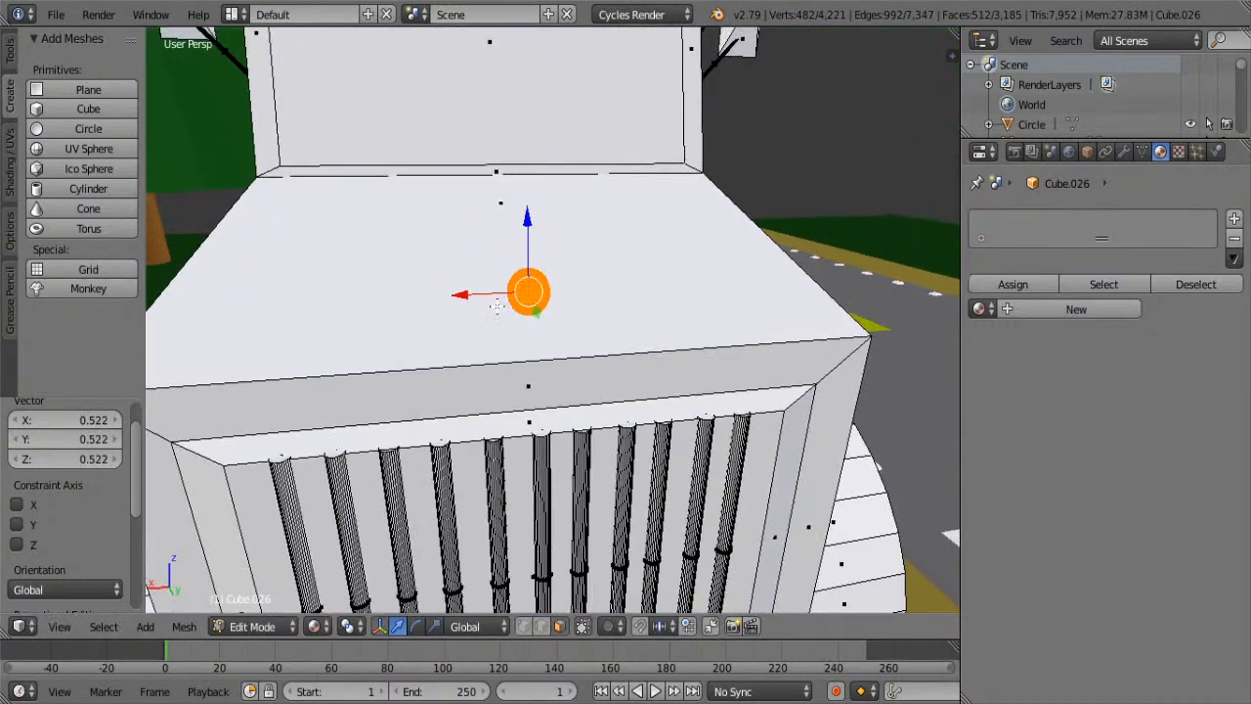
pyautogui.moveTo(486, 295); pyautogui.dragTo(468, 294)
pyautogui.press('g')
pyautogui.press('z')
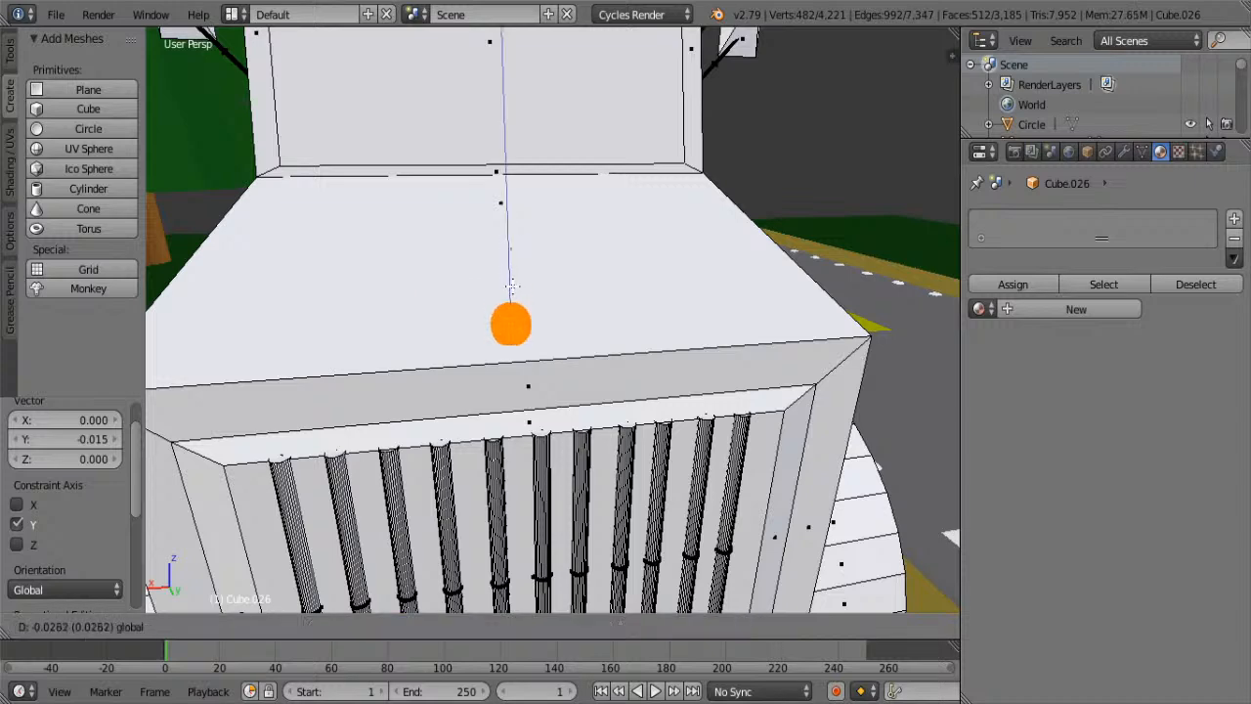
pyautogui.click(516, 323)
# - Check the sphere against the hood in Object Mode and, back in Edit Mode, move it by 0.156 along Y
pyautogui.moveTo(517, 357)
pyautogui.mouseDown()
pyautogui.moveTo(520, 368)
pyautogui.moveTo(496, 344)
pyautogui.mouseUp()
pyautogui.scroll(6, 558, 370)
pyautogui.press('Tab')
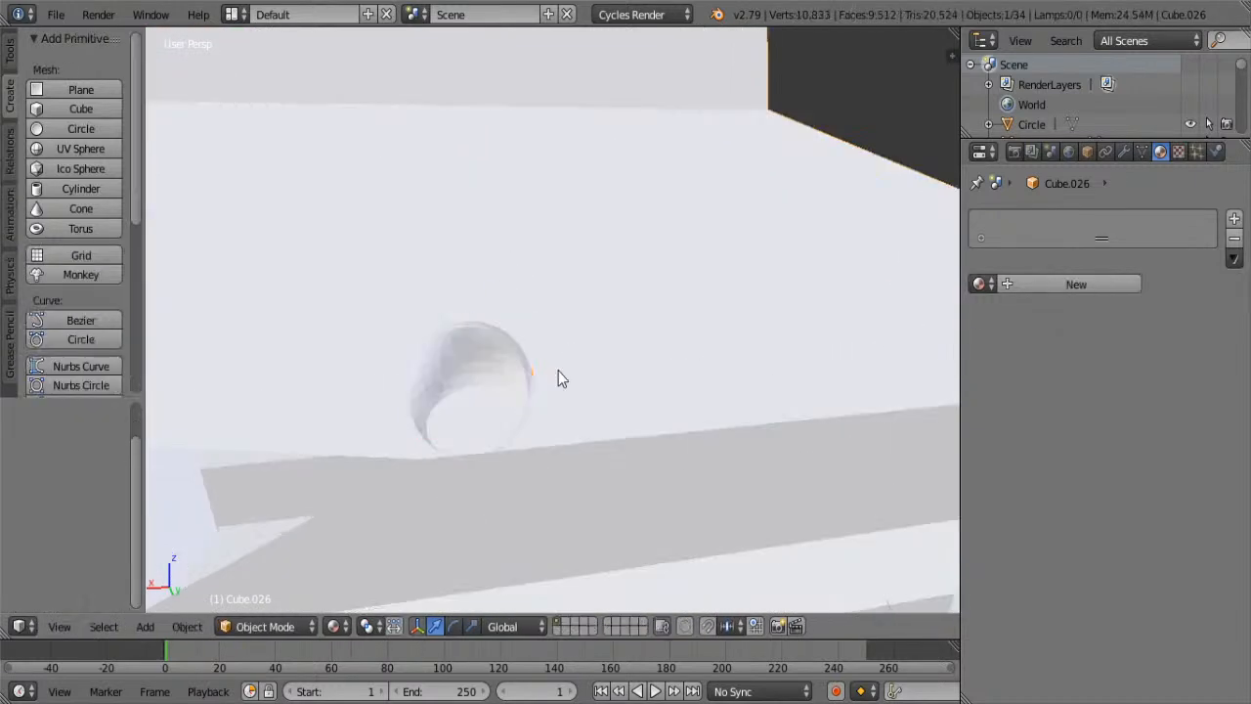
pyautogui.scroll(-4, 562, 391)
pyautogui.press('Tab')
pyautogui.moveTo(558, 412); pyautogui.dragTo(622, 321, button='middle')
pyautogui.moveTo(646, 321); pyautogui.dragTo(788, 411)
pyautogui.scroll(-4, 787, 410)
pyautogui.moveTo(787, 411); pyautogui.dragTo(706, 383, button='middle')
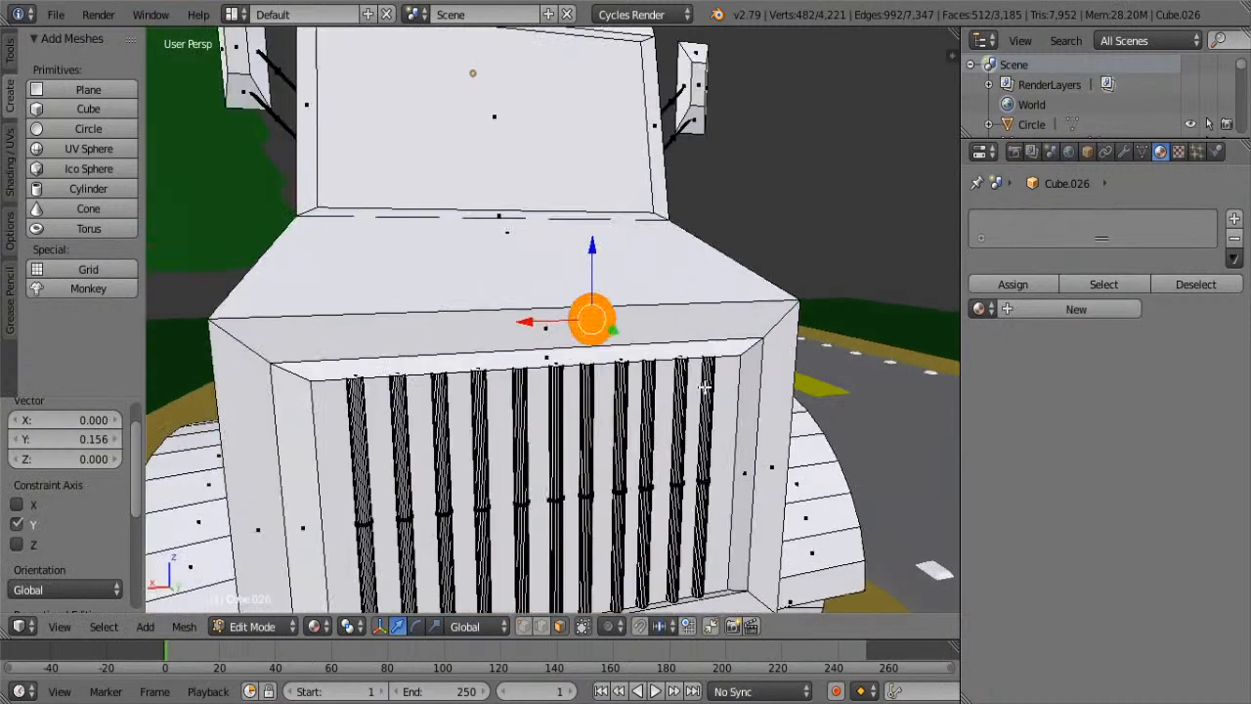
# - Delete the sphere's faces from the truck mesh and return to Object Mode
pyautogui.scroll(3, 706, 385)
pyautogui.scroll(-1, 705, 385)
pyautogui.press('x')
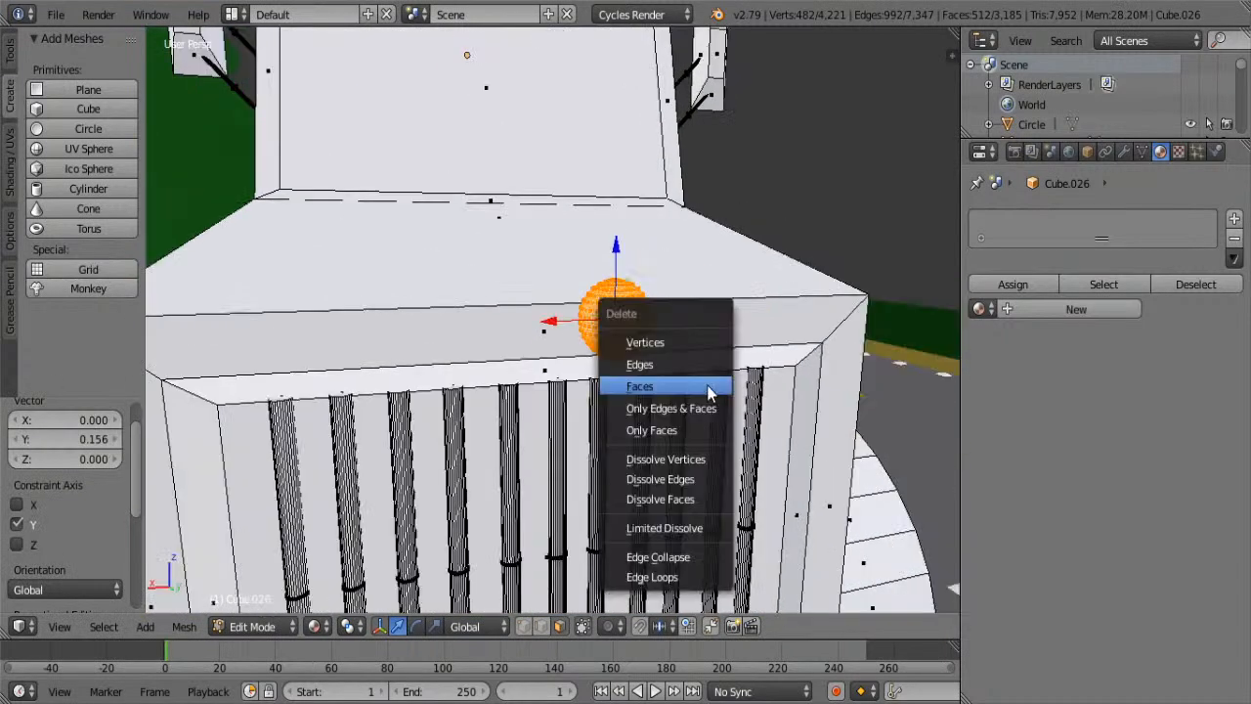
pyautogui.click(709, 389)
pyautogui.press('Tab')
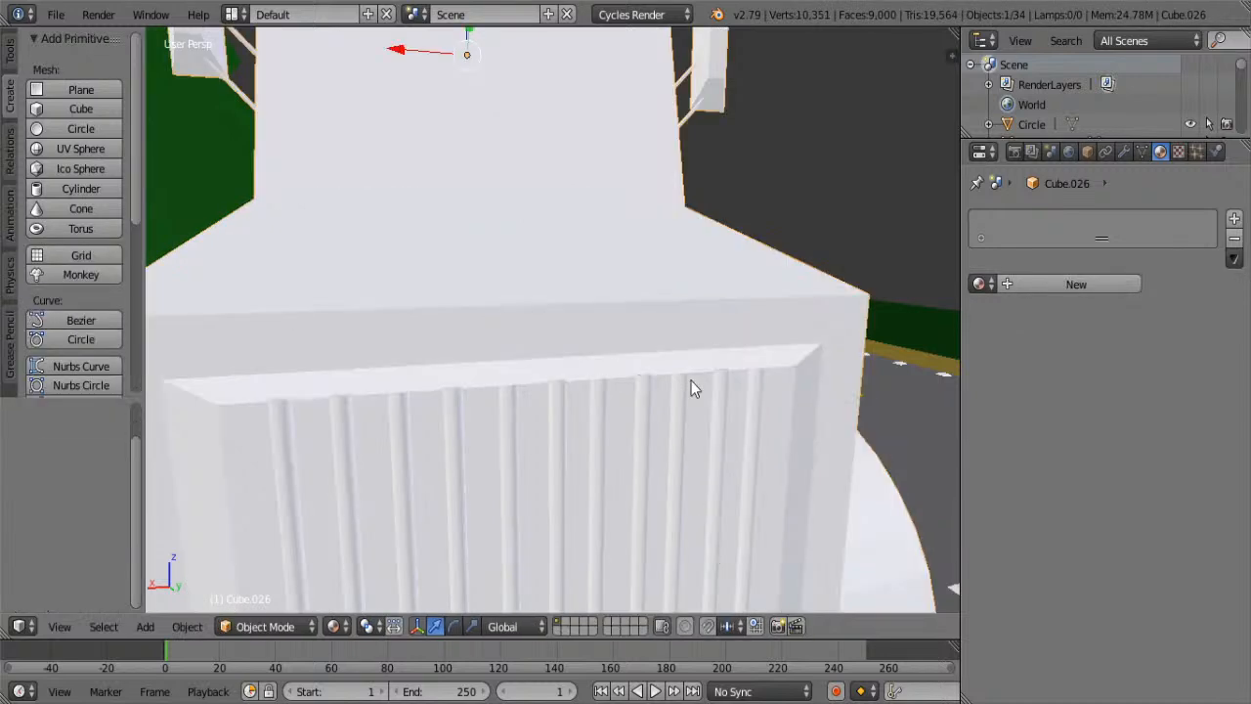
# - Add a UV sphere as a separate object at the truck's front and scale it by 0.206
pyautogui.scroll(-5, 691, 380)
pyautogui.click(67, 148)
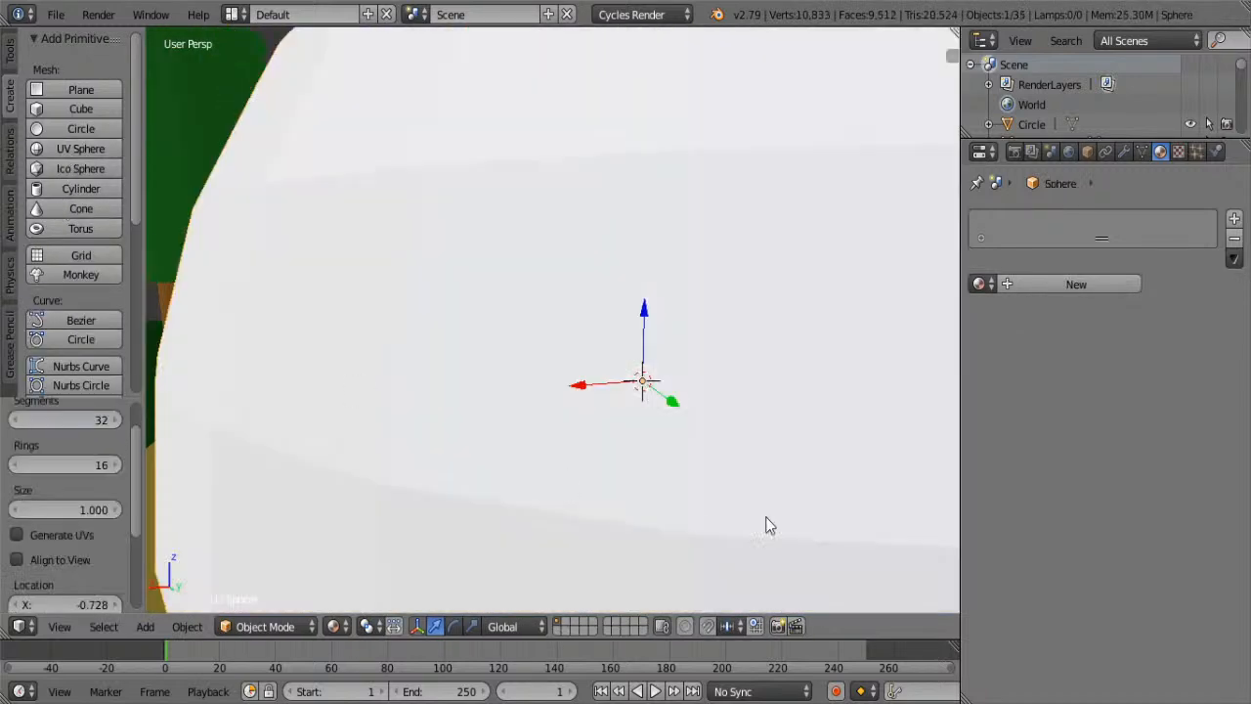
pyautogui.scroll(-6, 830, 497)
pyautogui.scroll(3, 850, 469)
pyautogui.moveTo(827, 449); pyautogui.dragTo(684, 451, button='middle')
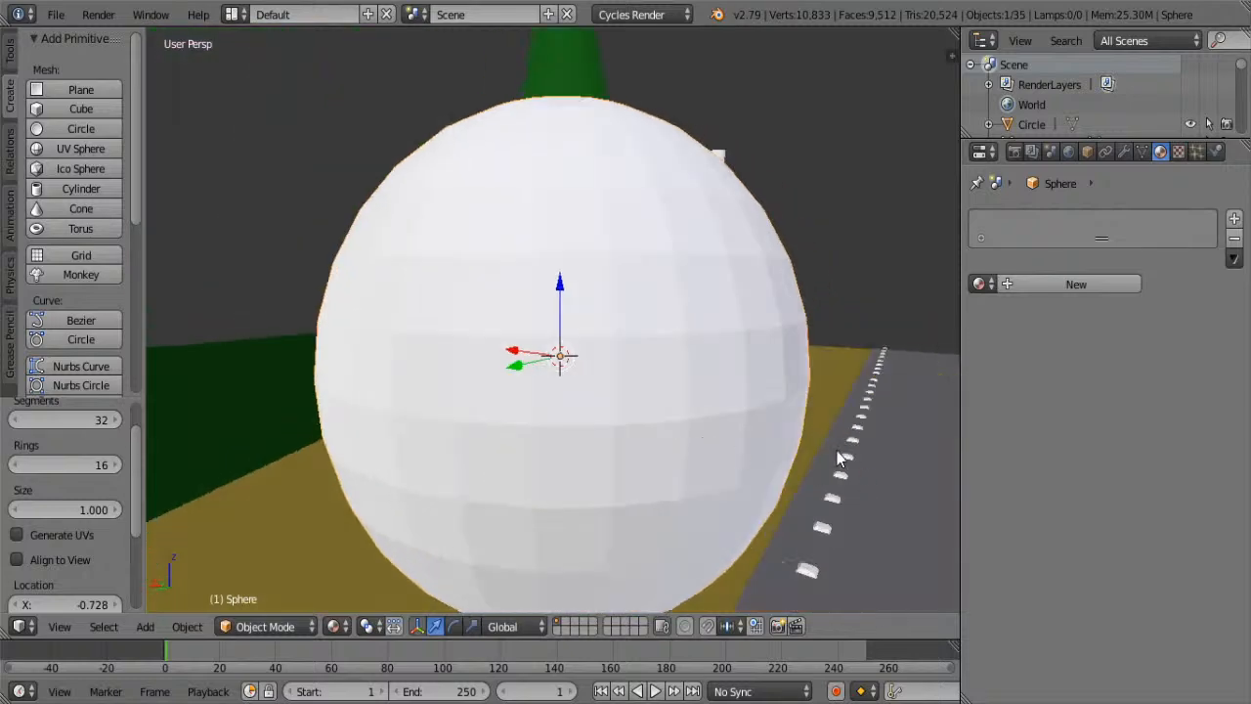
pyautogui.press('s')
pyautogui.click(630, 365)
pyautogui.moveTo(640, 377); pyautogui.dragTo(505, 398, button='middle')
pyautogui.keyDown('shift'); pyautogui.scroll(2, 503, 398); pyautogui.keyUp('shift')
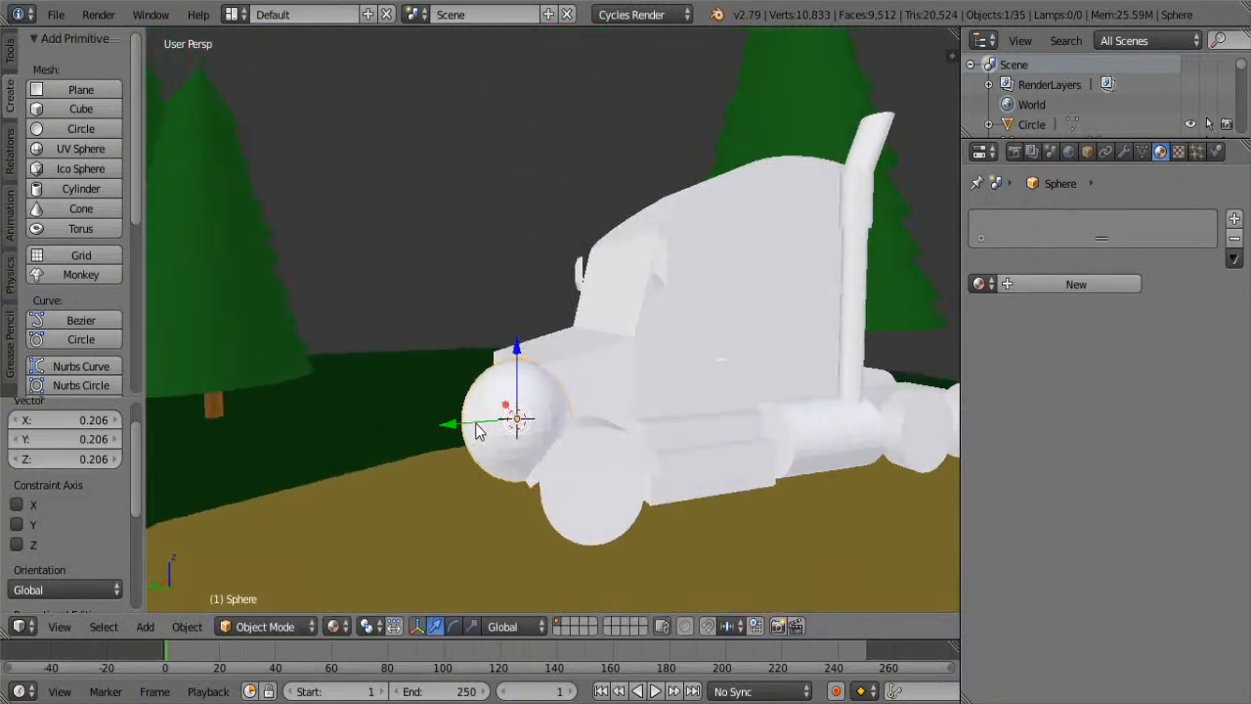
# - Move the sphere along Y clear of the truck's front, resize it, and enter Edit Mode
pyautogui.moveTo(474, 424); pyautogui.dragTo(326, 437)
pyautogui.press('s')
pyautogui.click(475, 439)
pyautogui.scroll(4, 459, 445)
pyautogui.keyDown('shift'); pyautogui.moveTo(380, 470); pyautogui.dragTo(556, 427, button='middle'); pyautogui.keyUp('shift')
pyautogui.press('Tab')
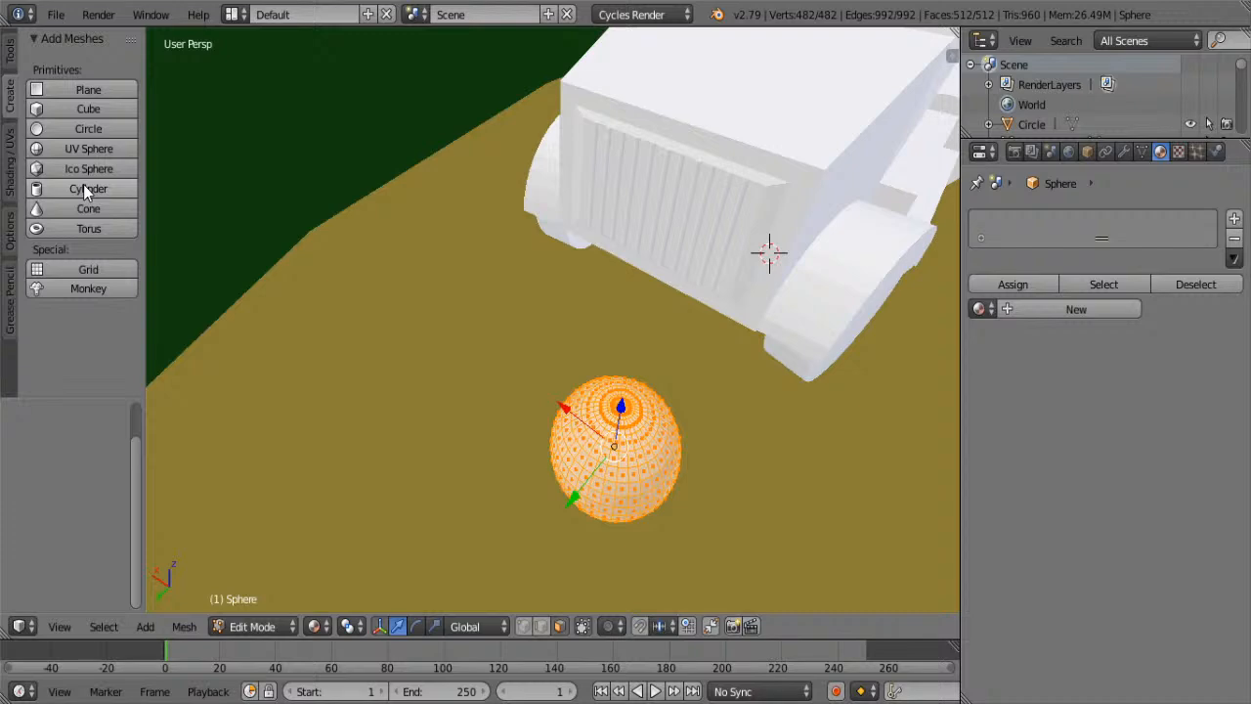
# - Add a cylinder to the sphere's mesh and scale it by 1.038 and again by 0.090
pyautogui.scroll(2, 667, 329)
pyautogui.moveTo(772, 409); pyautogui.dragTo(708, 351, button='middle')
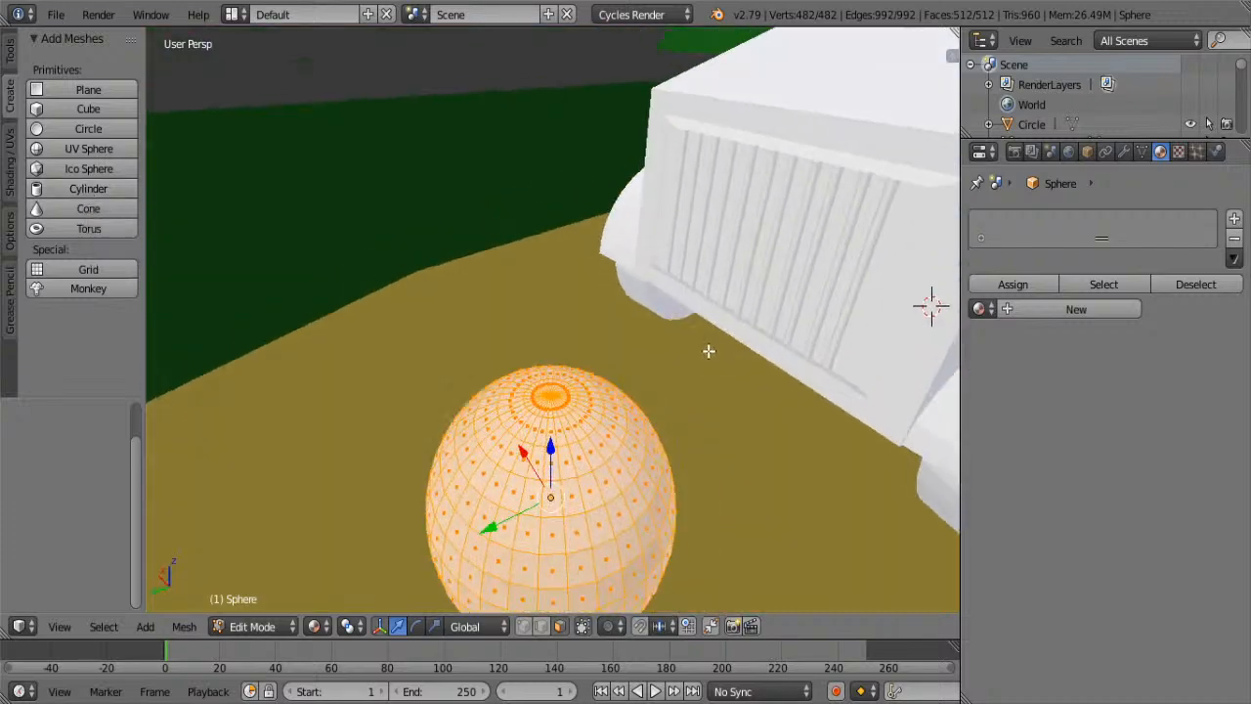
pyautogui.click(80, 191)
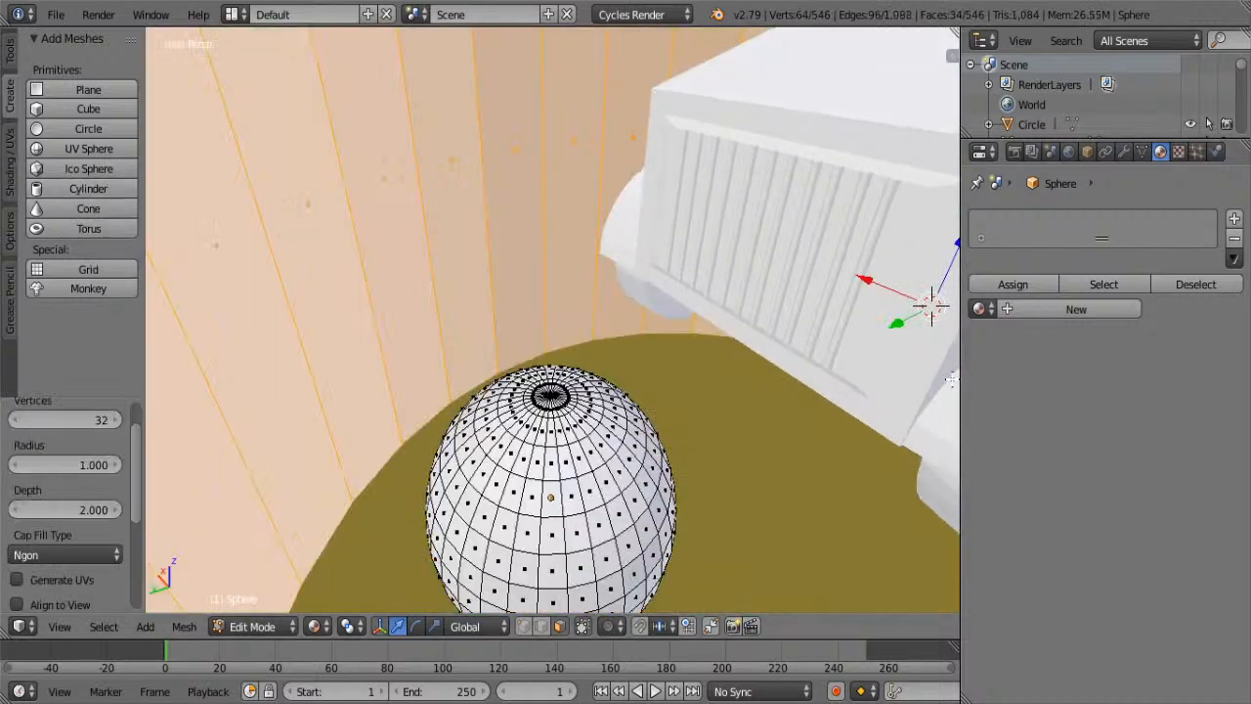
pyautogui.press('s')
pyautogui.click(850, 332)
pyautogui.scroll(-2, 857, 330)
pyautogui.scroll(-1, 857, 331)
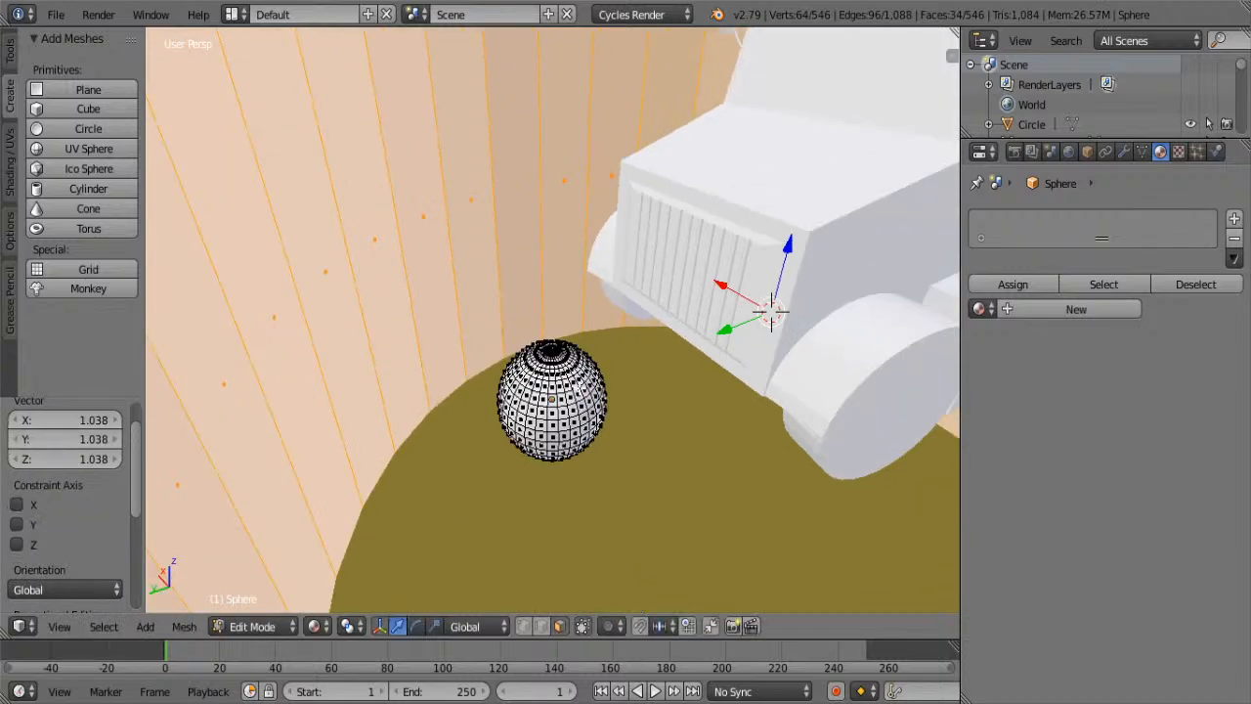
pyautogui.press('s')
pyautogui.click(755, 309)
# - Move the cylinder along Y to the sphere and scale it by 0.423
pyautogui.press('g')
pyautogui.press('y')
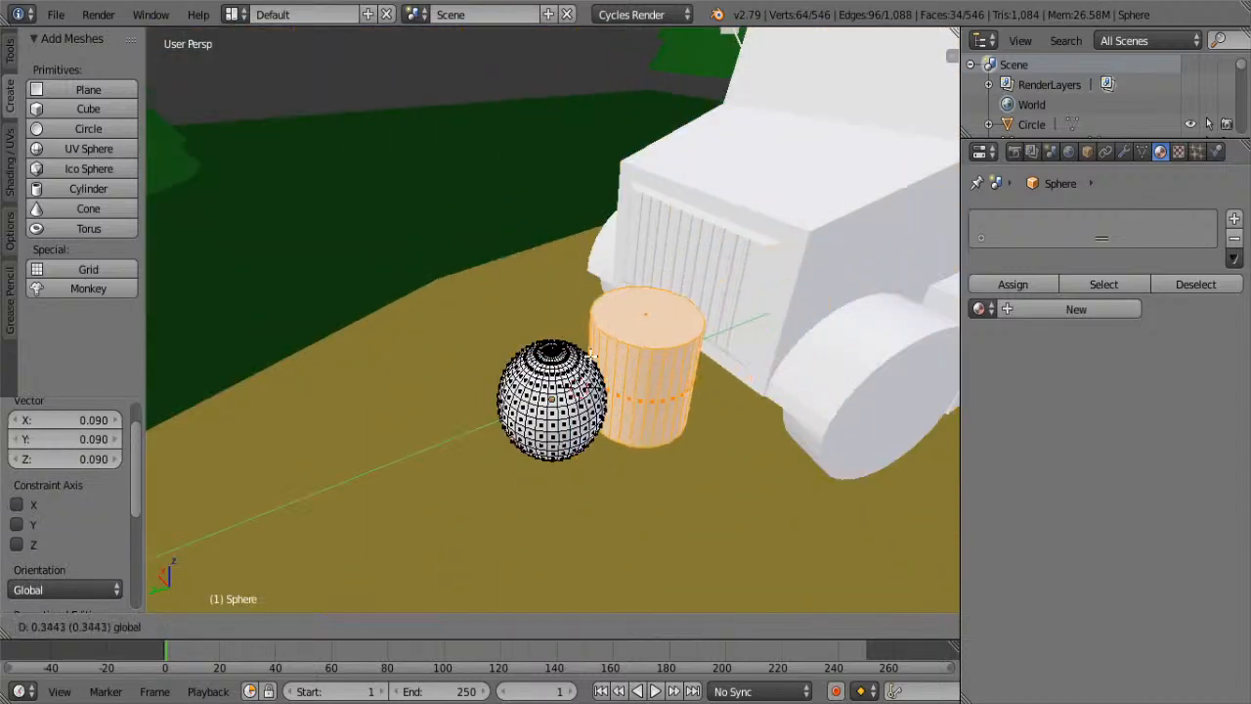
pyautogui.click(703, 411)
pyautogui.press('s')
pyautogui.click(595, 374)
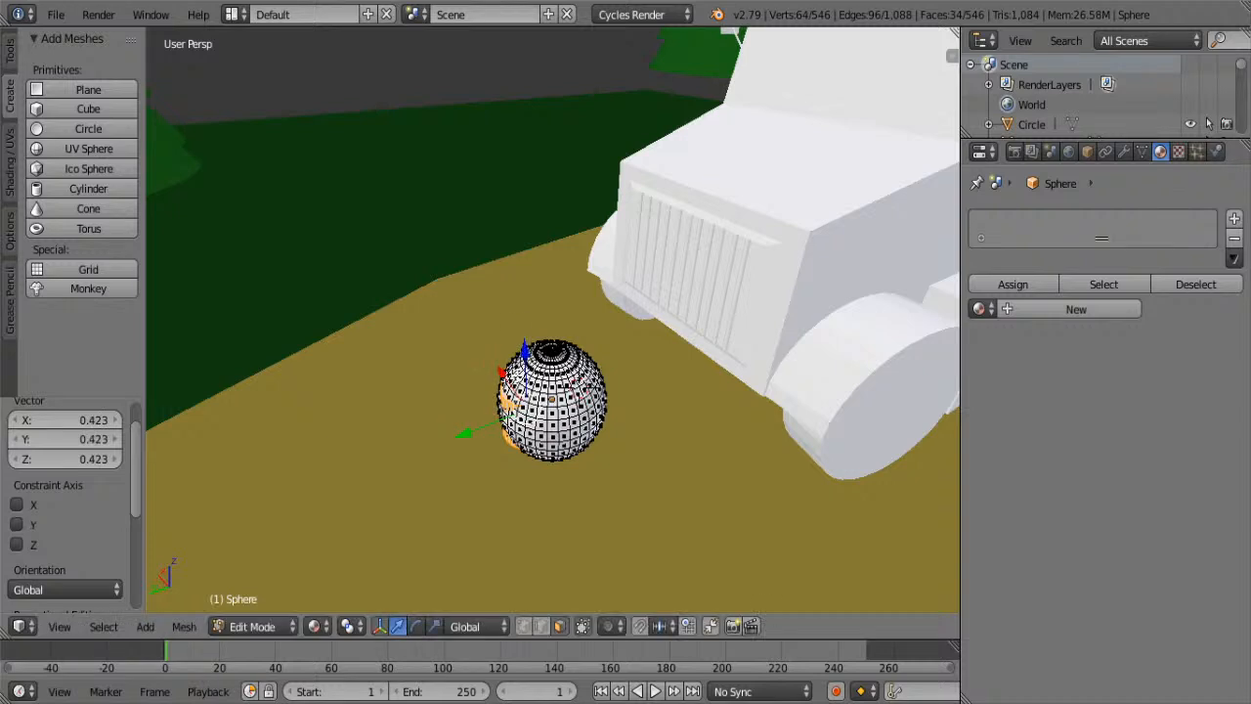
# - Raise the cylinder by 0.136 along Z above the sphere and scale it by 0.497
pyautogui.press('g')
pyautogui.press('z')
pyautogui.click(522, 284)
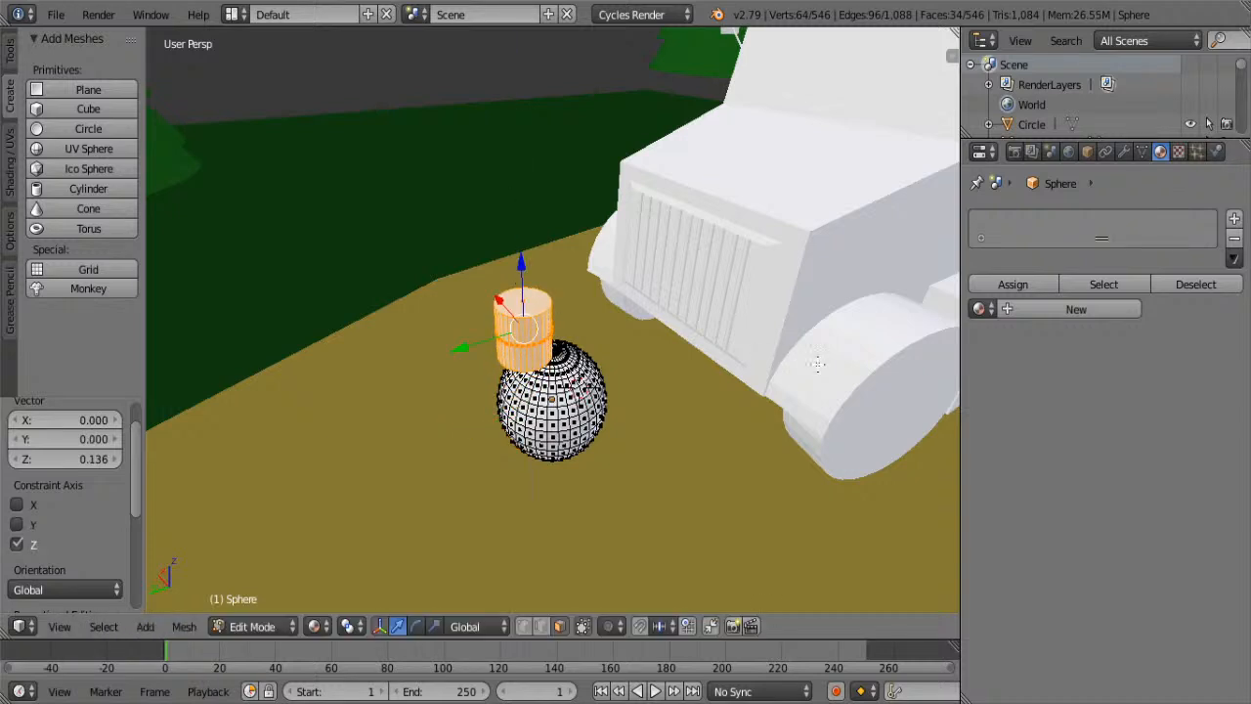
pyautogui.press('s')
pyautogui.click(672, 321)
# - Centre the cylinder over the sphere by moving it -0.043 along Y, and lower it by 0.048 along Z into the top
pyautogui.press('g')
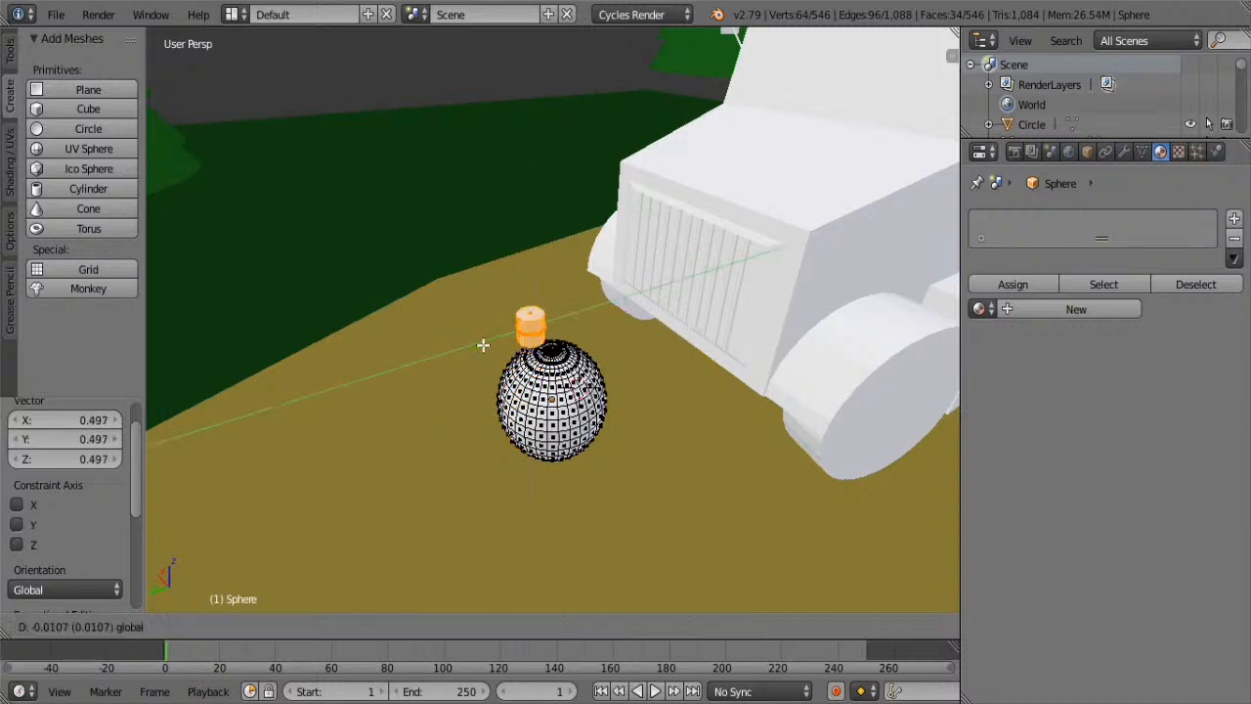
pyautogui.press('y')
pyautogui.click(503, 344)
pyautogui.moveTo(504, 344); pyautogui.dragTo(627, 401, button='middle')
pyautogui.scroll(6, 628, 400)
pyautogui.keyDown('shift'); pyautogui.moveTo(851, 474); pyautogui.dragTo(655, 317, button='middle'); pyautogui.keyUp('shift')
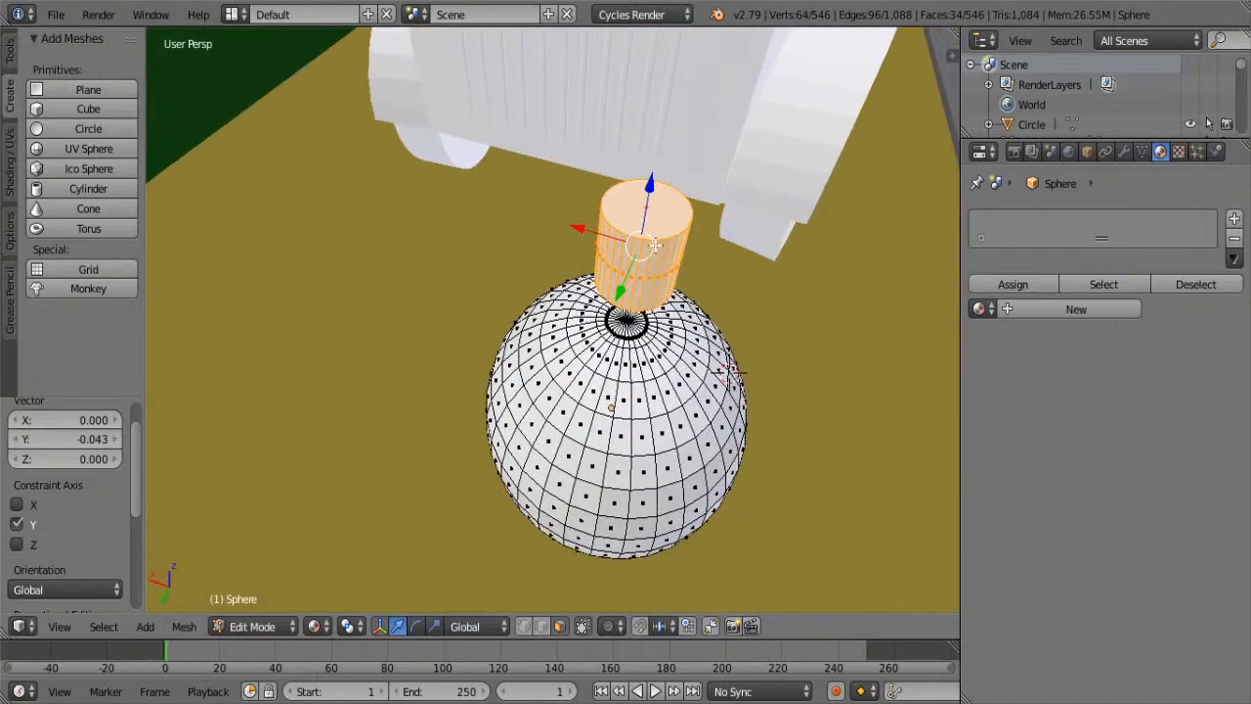
pyautogui.click(655, 200)
pyautogui.press('g')
pyautogui.press('z')
pyautogui.click(645, 261)
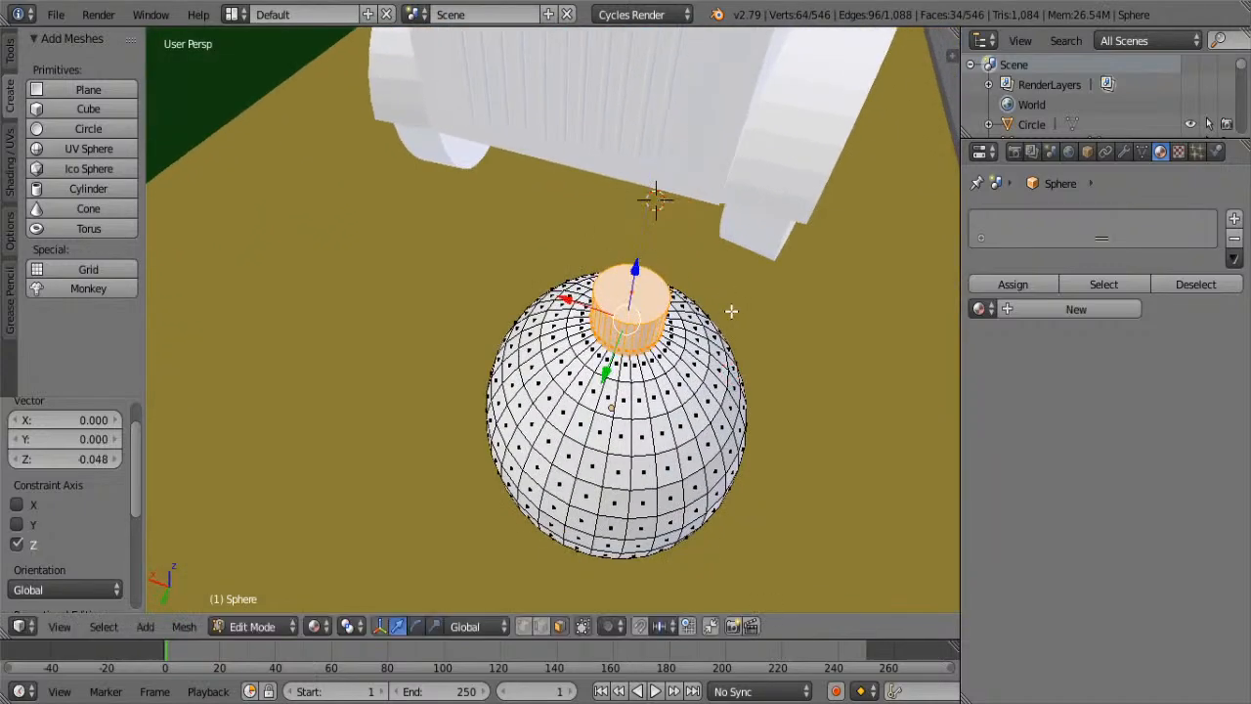
# - Shrink the cylinder further on top of the sphere and move it by -0.002 along Y
pyautogui.moveTo(732, 312); pyautogui.dragTo(471, 216, button='middle')
pyautogui.scroll(5, 679, 257)
pyautogui.scroll(1, 679, 257)
pyautogui.press('s')
pyautogui.click(643, 254)
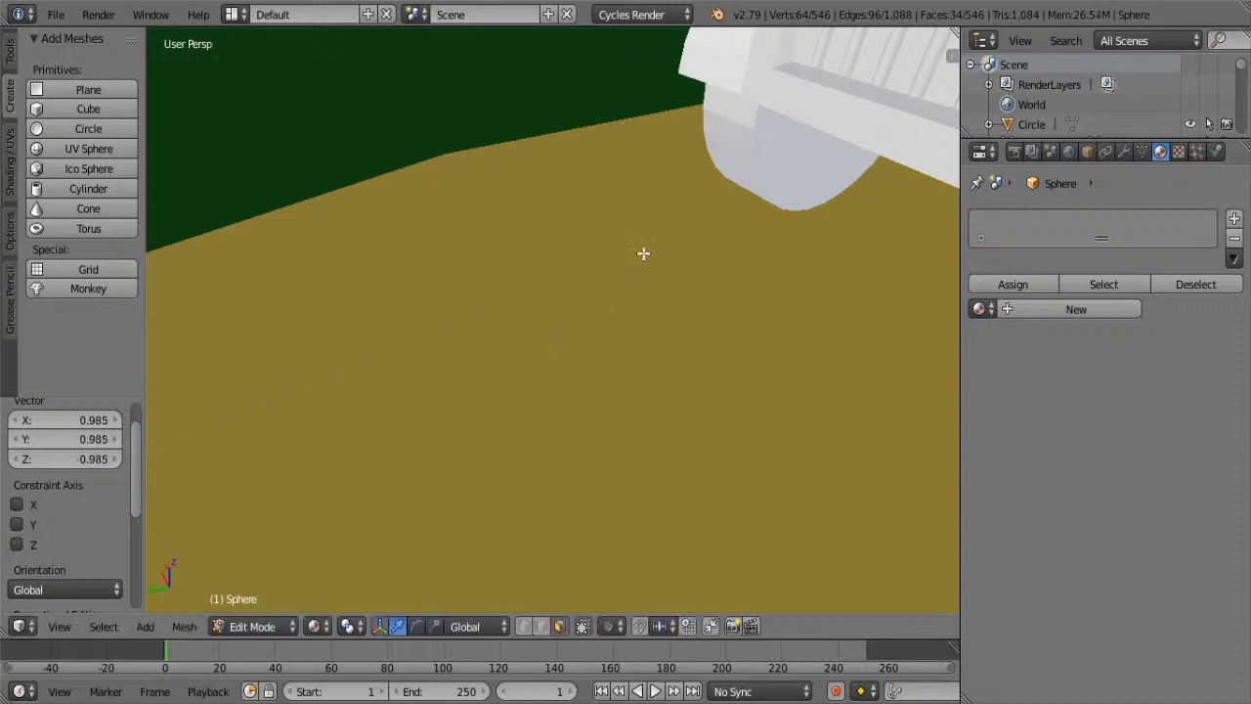
pyautogui.scroll(-3, 643, 253)
pyautogui.press('s')
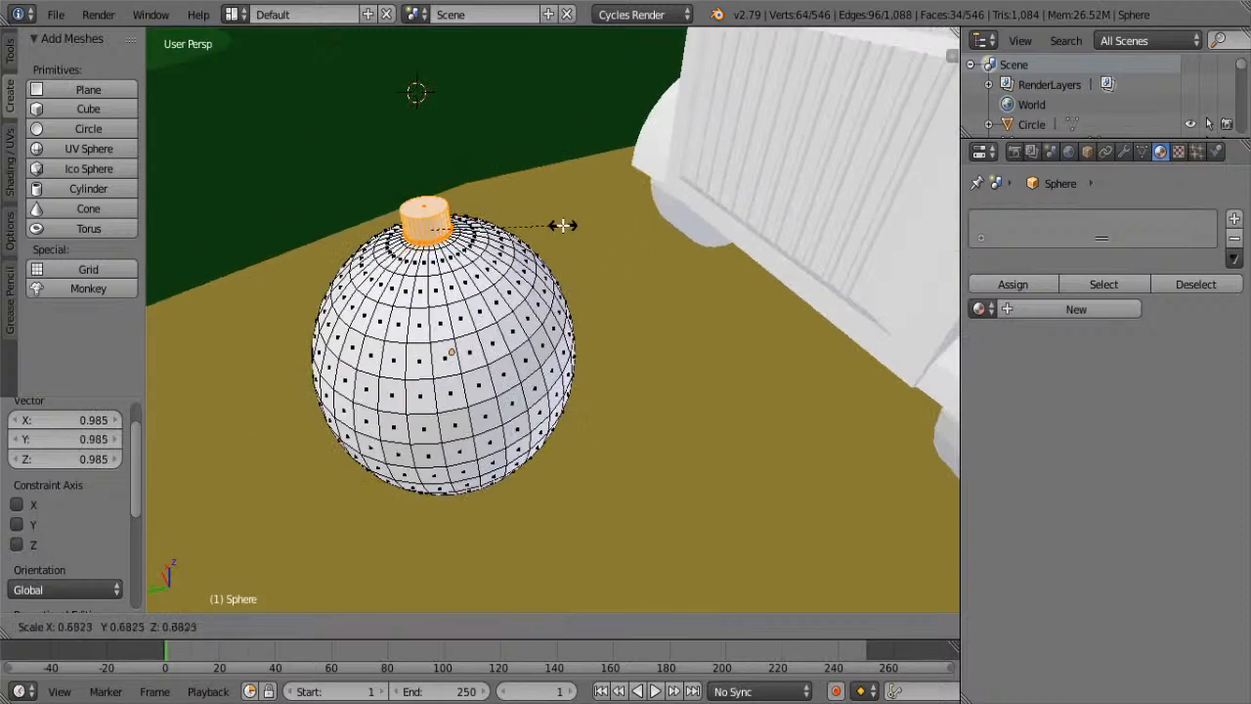
pyautogui.click(557, 223)
pyautogui.press('g')
pyautogui.press('y')
pyautogui.click(373, 235)
pyautogui.moveTo(374, 236); pyautogui.dragTo(461, 268, button='middle')
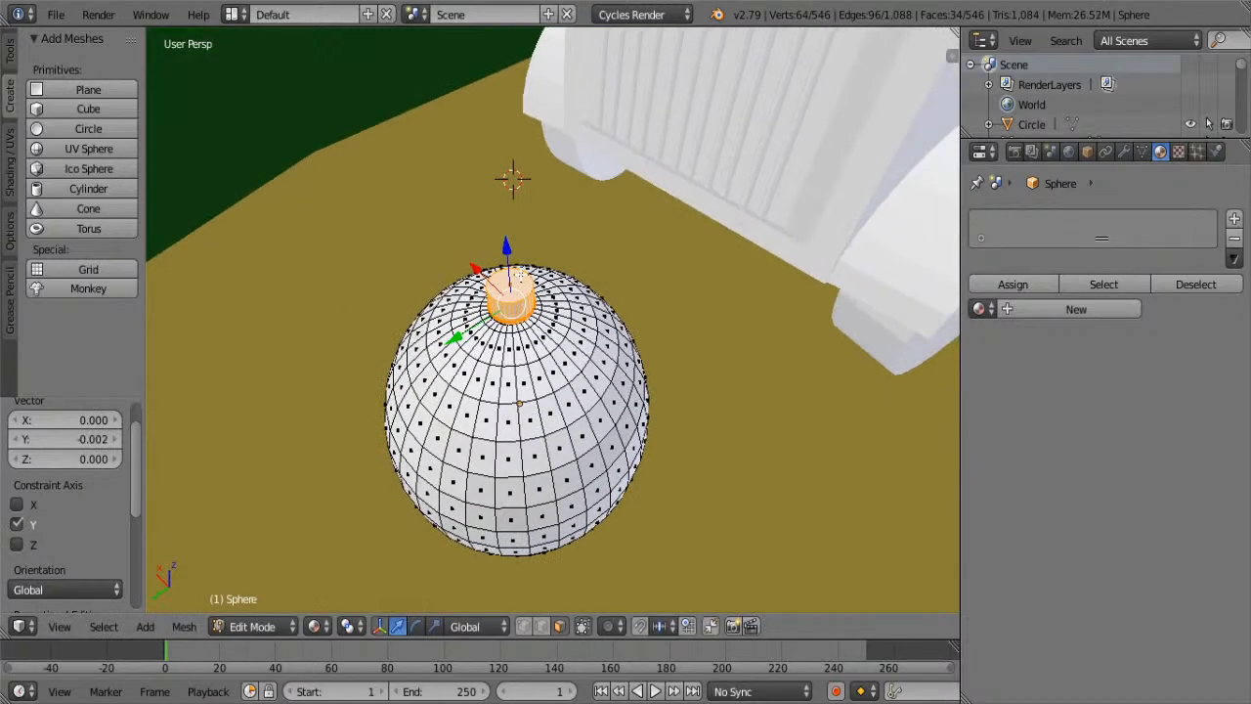
# - Try raising the cylinder's top face by 0.062 along Z and moving it freely, and undo both moves
pyautogui.rightClick(513, 278)
pyautogui.press('s')
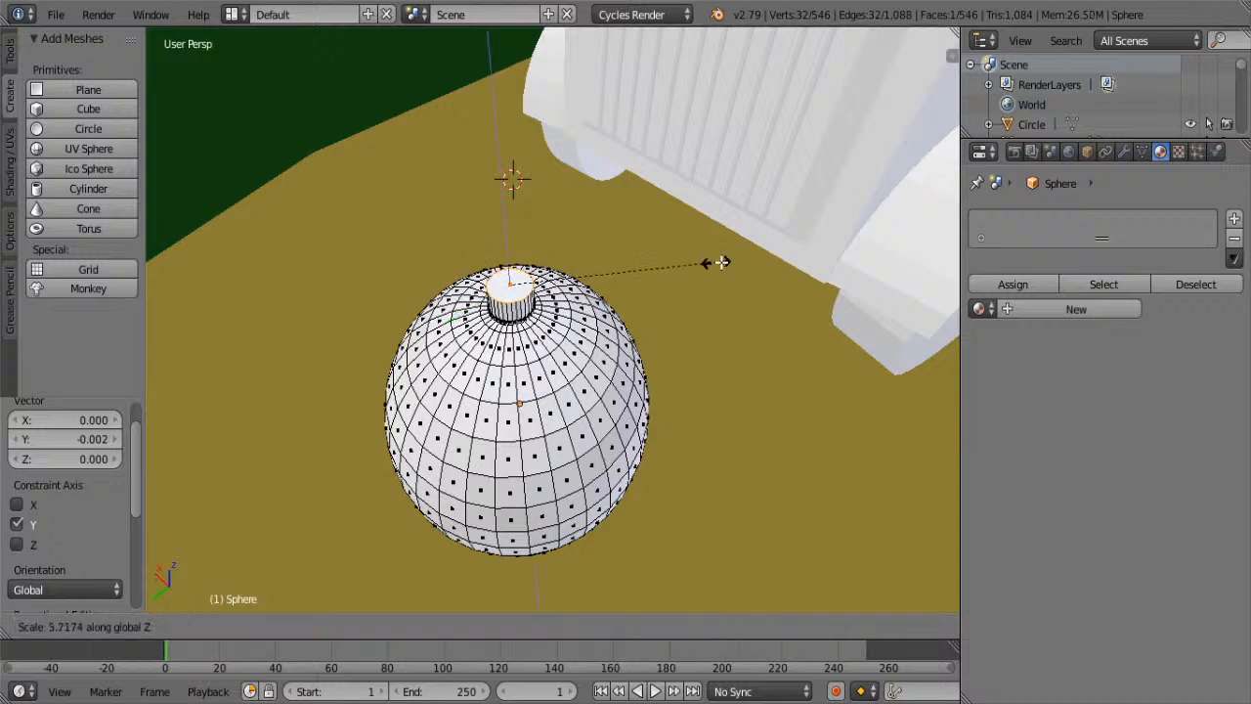
pyautogui.click(642, 248)
pyautogui.press('e')
pyautogui.click(512, 152)
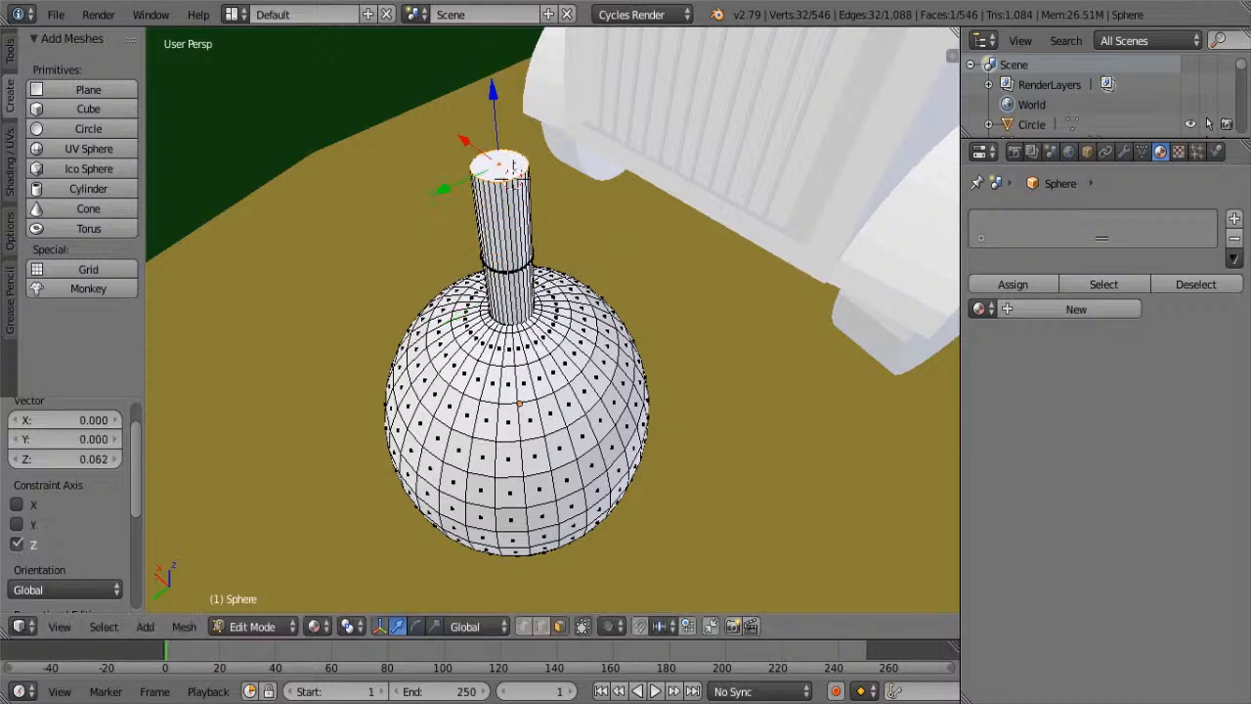
pyautogui.hotkey('ctrl', 'z')
pyautogui.hotkey('ctrl', 'l')
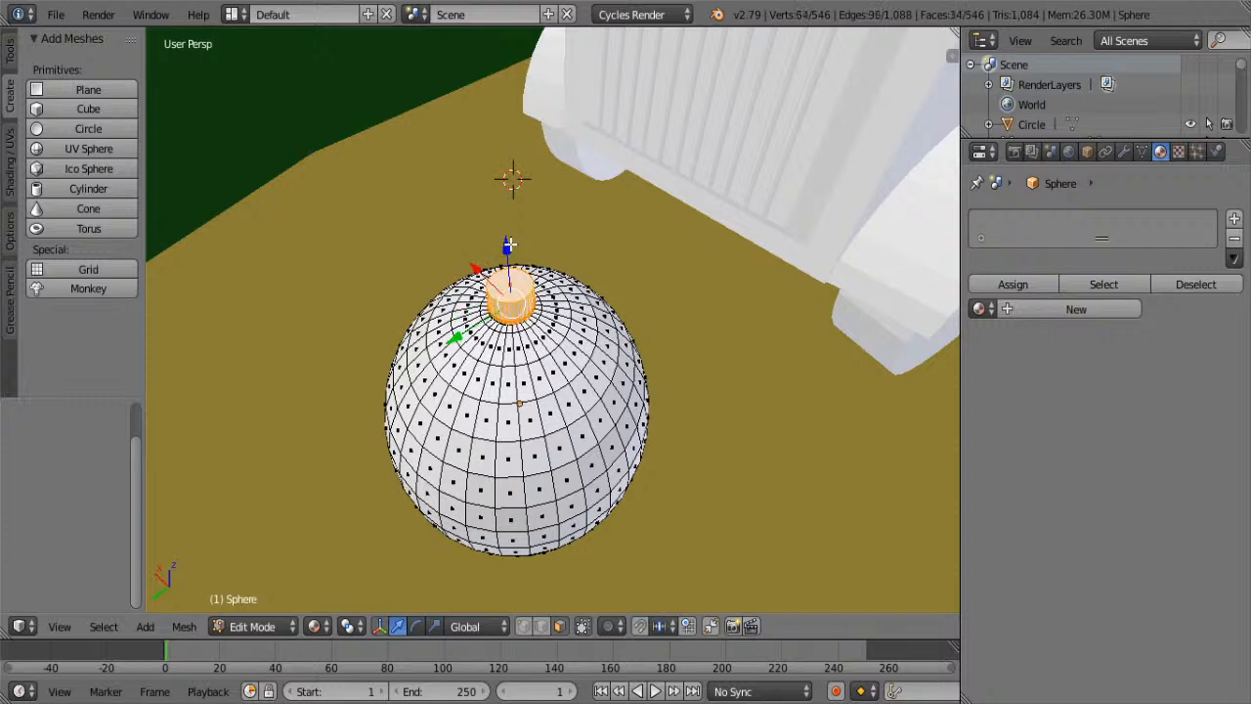
pyautogui.hotkey('ctrl', 'z')
pyautogui.press('g')
pyautogui.click(504, 186)
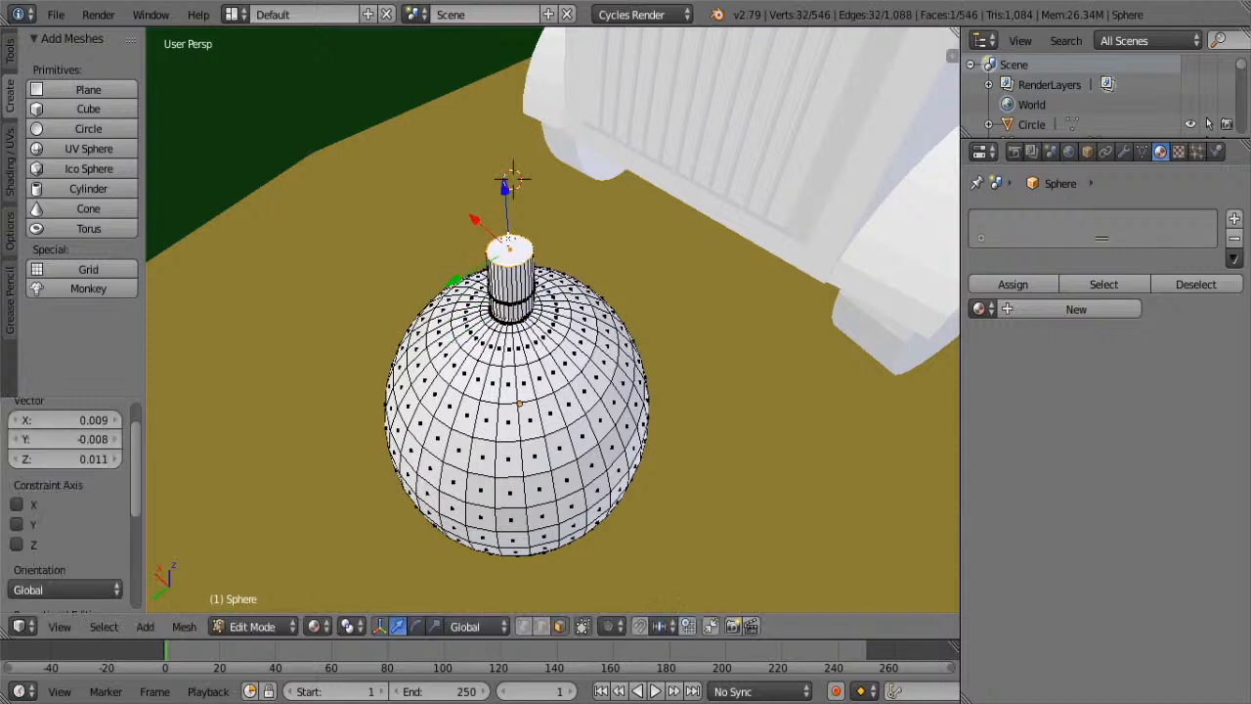
pyautogui.hotkey('ctrl', 'z')
# - Raise the cylinder's top face by 0.021 along Z and scale it by 0.152 to form a tapered tip
pyautogui.press('g')
pyautogui.press('z')
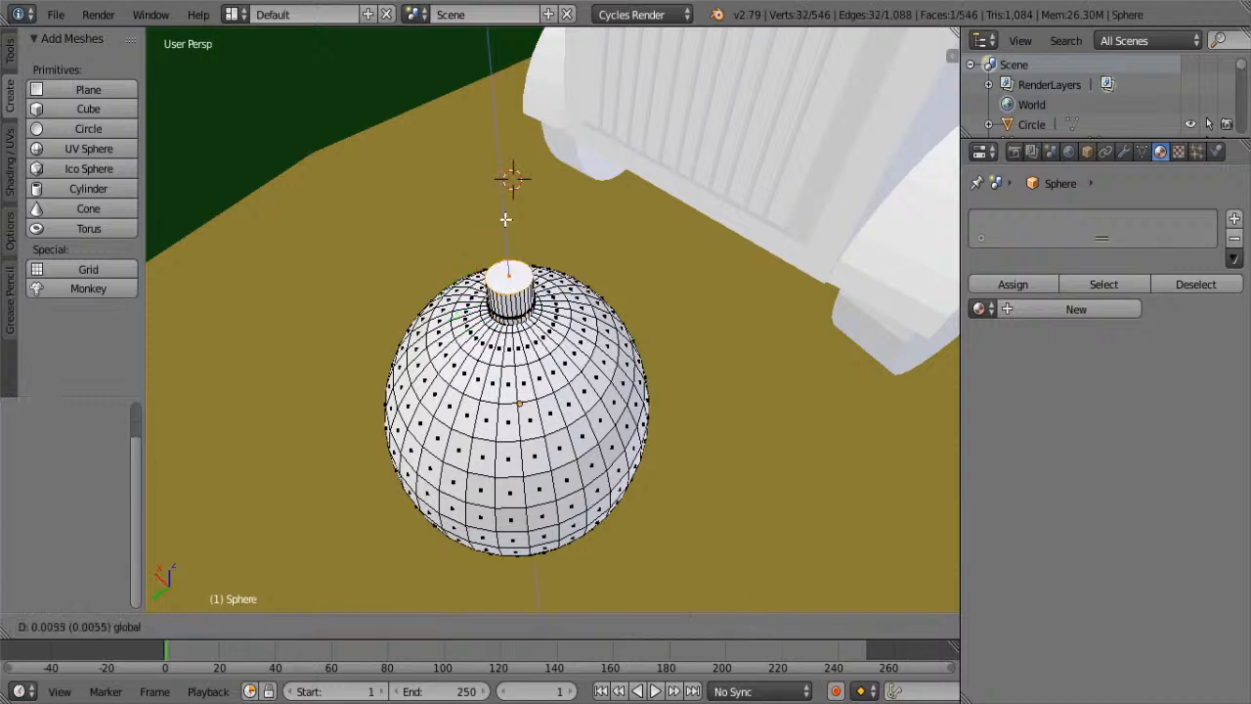
pyautogui.click(504, 200)
pyautogui.press('s')
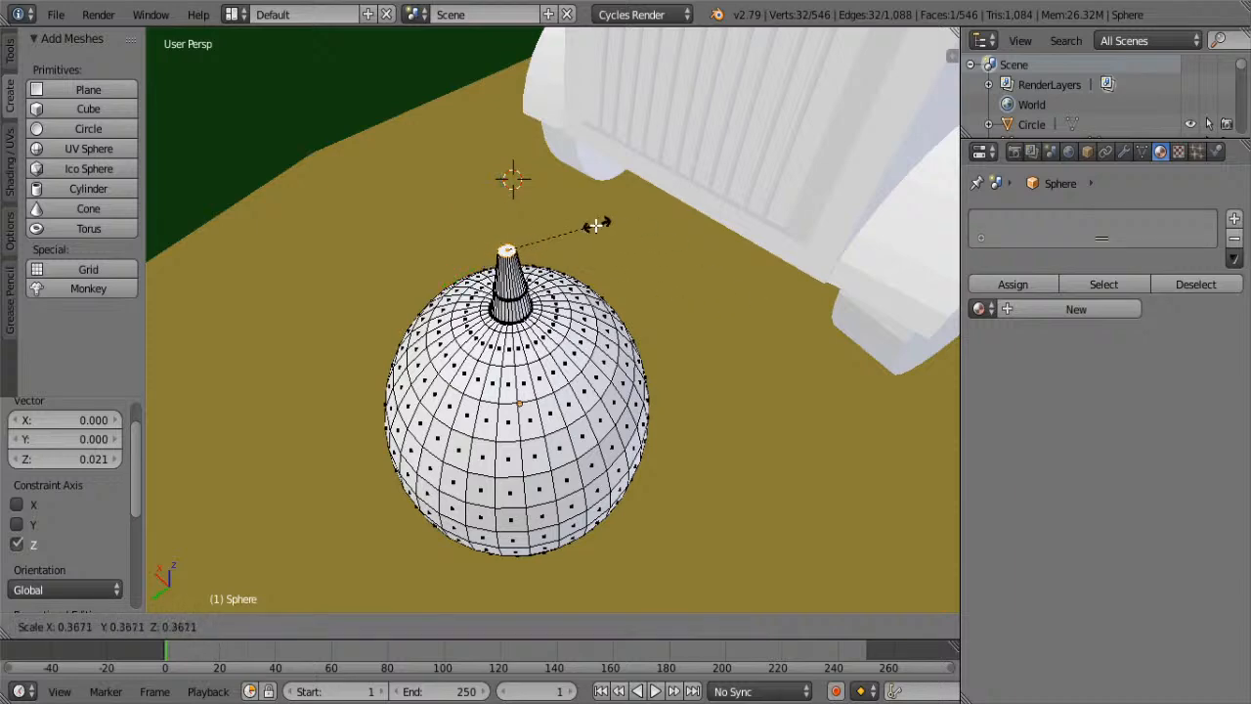
pyautogui.click(539, 240)
pyautogui.moveTo(538, 241); pyautogui.dragTo(584, 294, button='middle')
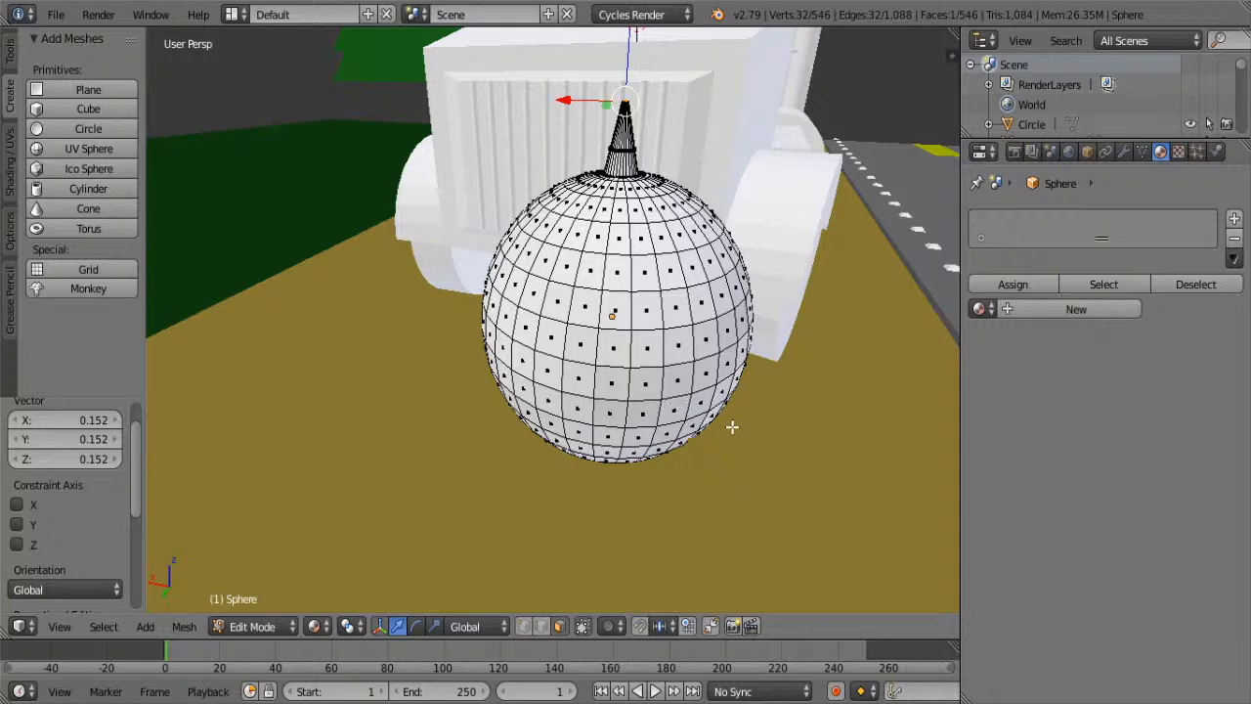
pyautogui.moveTo(732, 427); pyautogui.dragTo(596, 371, button='middle')
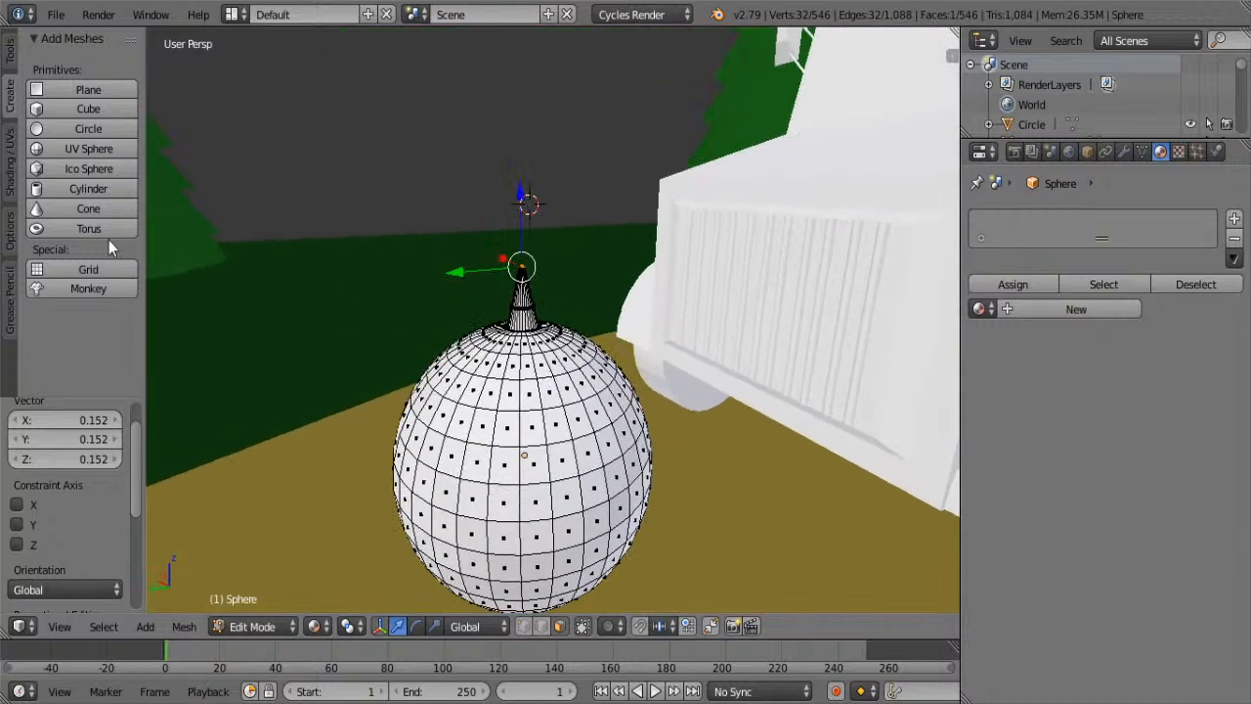
pyautogui.click(88, 90)
pyautogui.moveTo(780, 461); pyautogui.dragTo(794, 488, button='middle')
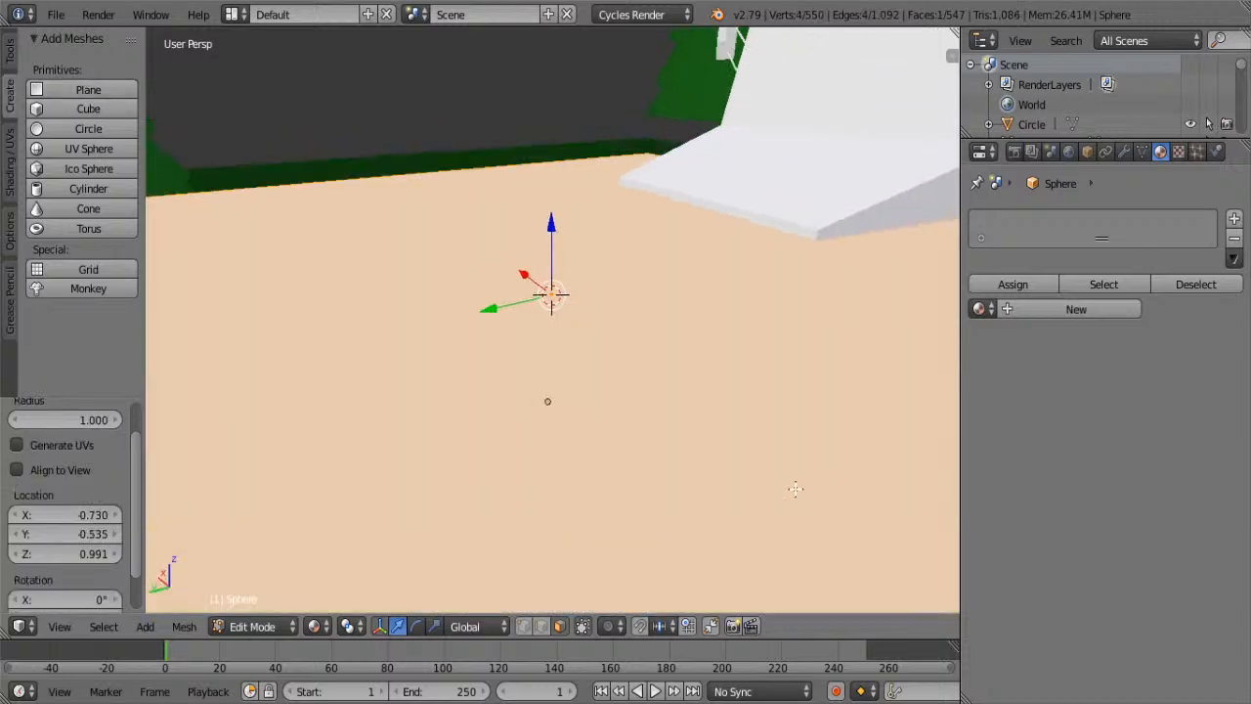
pyautogui.press('x')
pyautogui.click(760, 480)
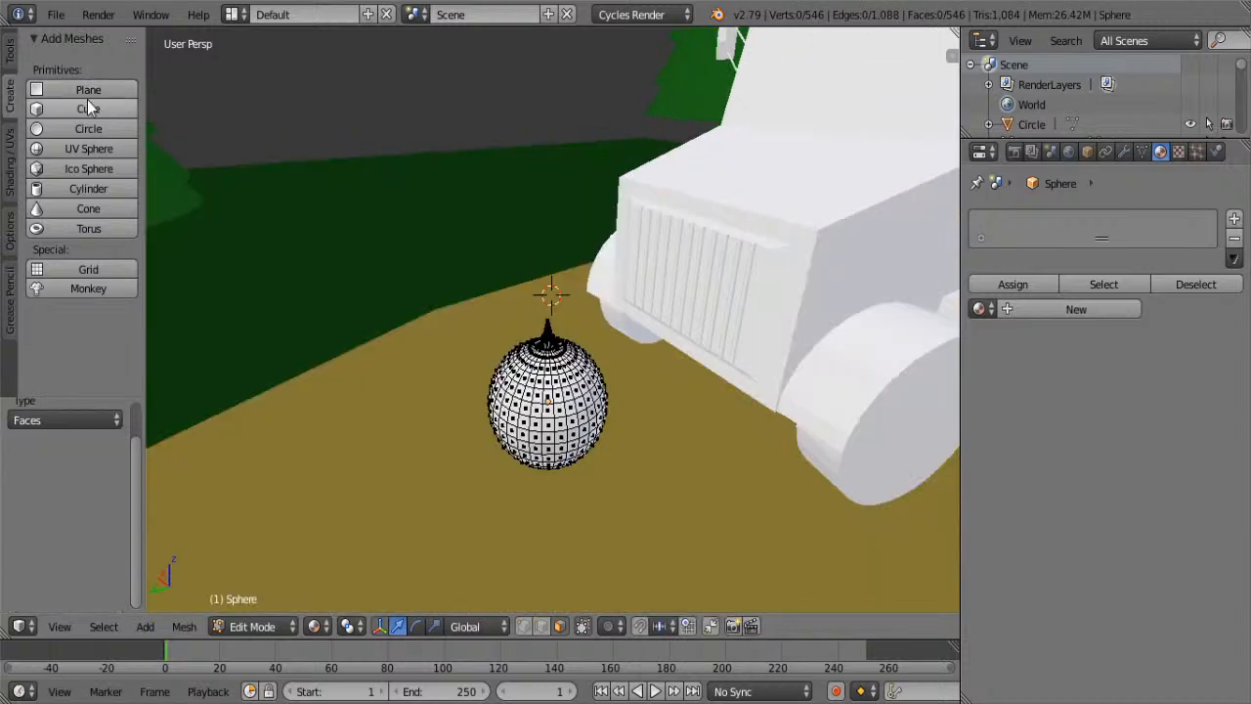
# - Add a cube to the ornament mesh and scale it by 0.066 along Z into a flat slab
pyautogui.click(88, 108)
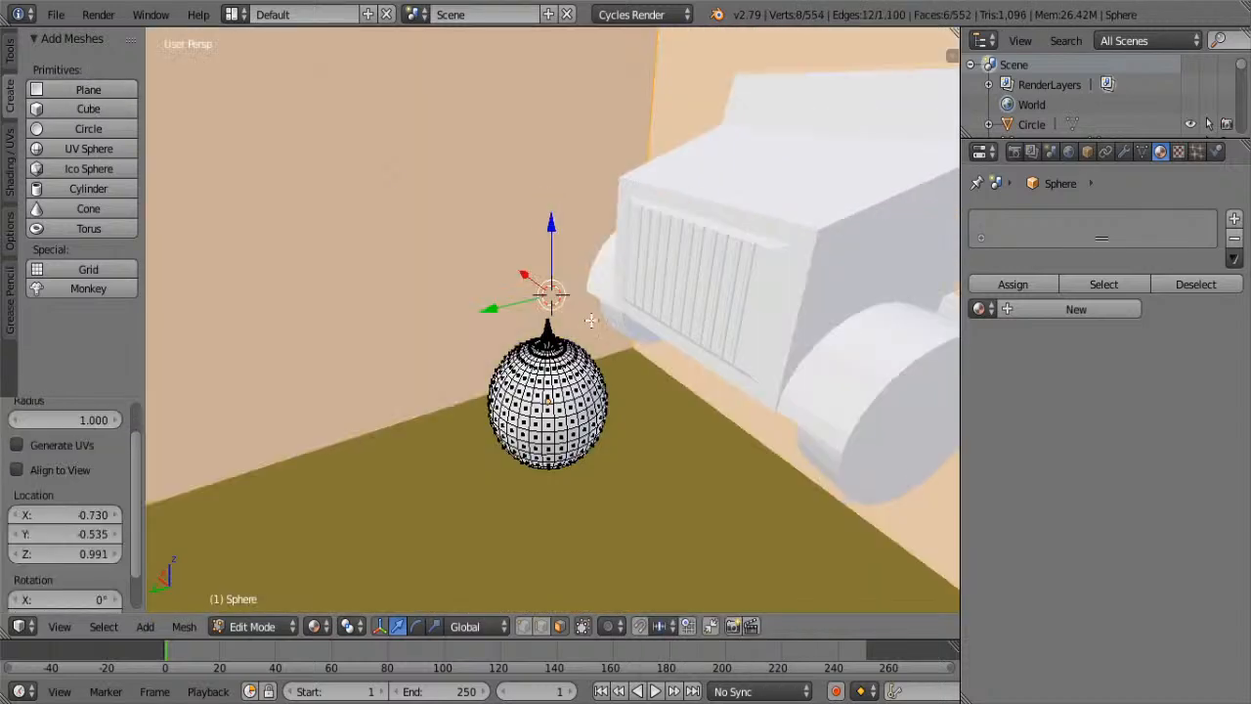
pyautogui.scroll(-5, 870, 491)
pyautogui.press('s')
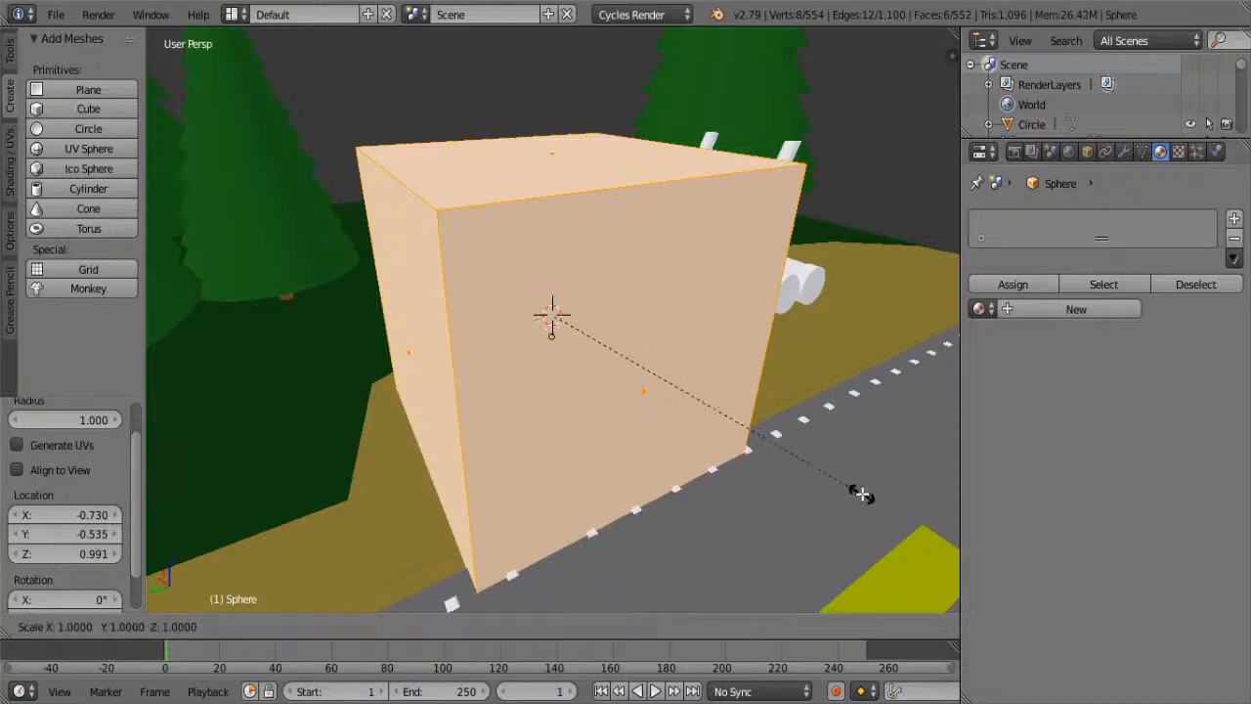
pyautogui.press('z')
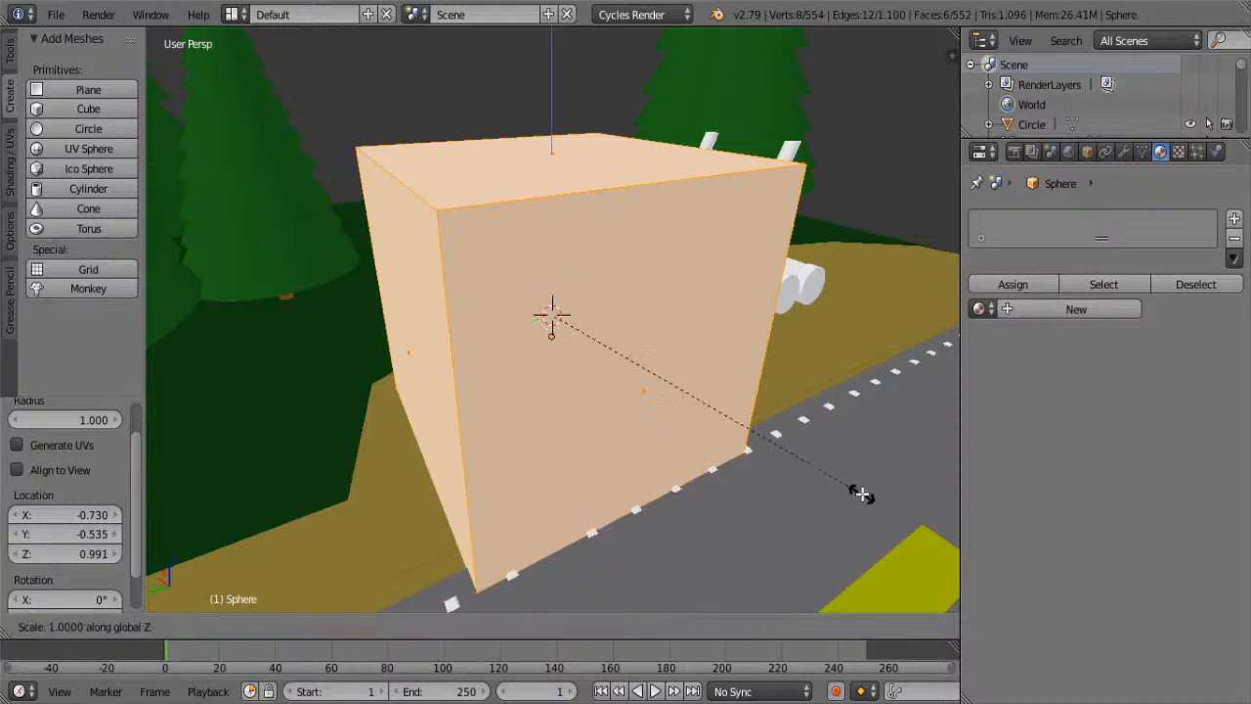
pyautogui.click(576, 320)
pyautogui.press('Tab')
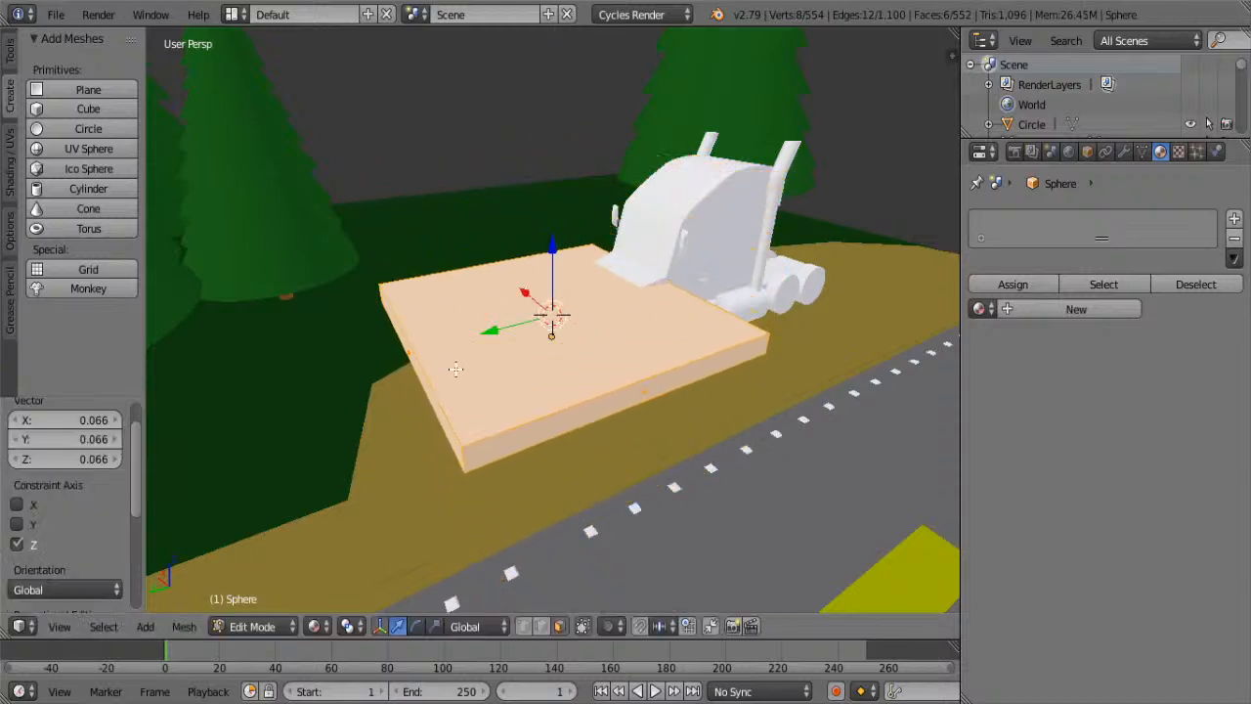
# - Try to bevel the two vertical corner edges at the slab's end facing away from the truck
pyautogui.rightClick(415, 373)
pyautogui.click(537, 625)
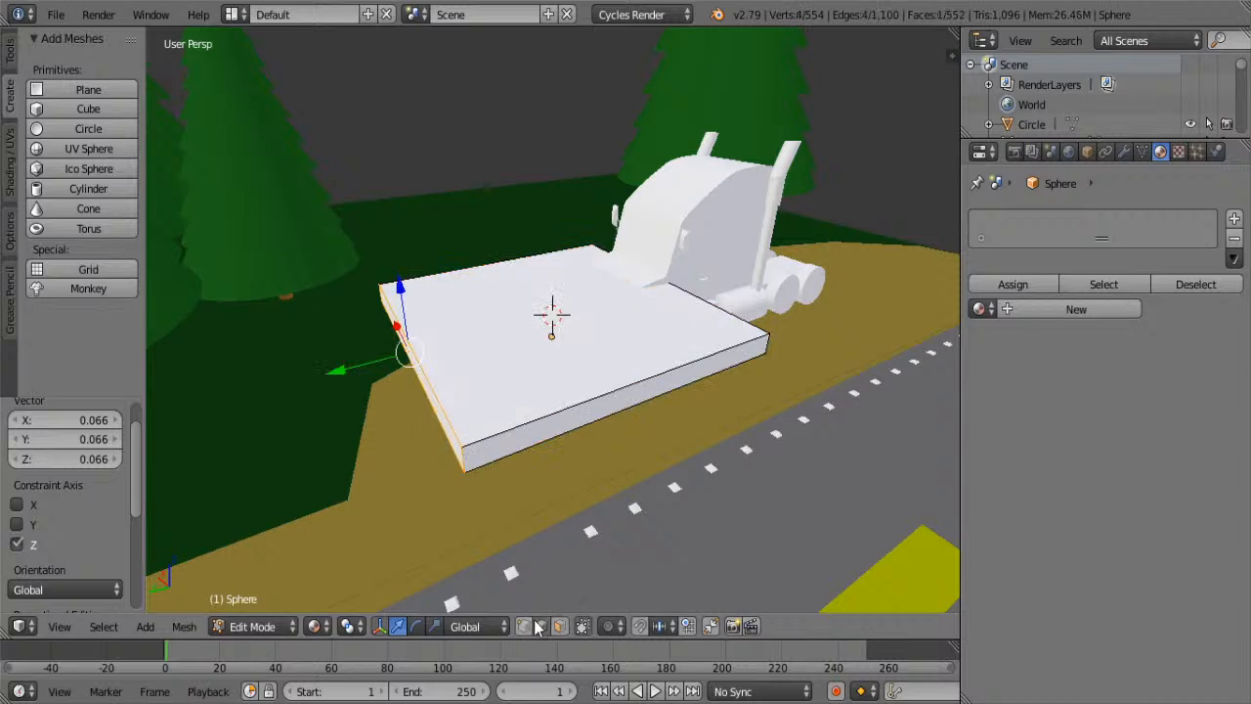
pyautogui.rightClick(465, 454)
pyautogui.moveTo(479, 481); pyautogui.dragTo(446, 423, button='middle')
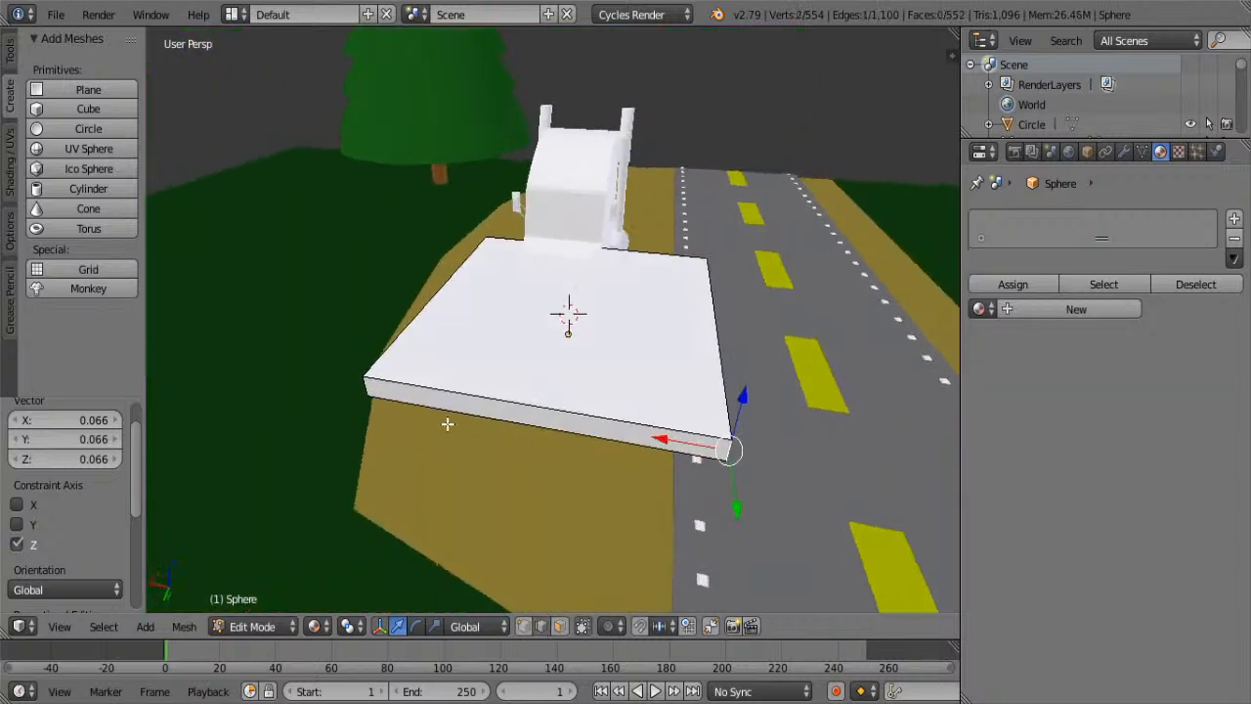
pyautogui.keyDown('shift'); pyautogui.rightClick(375, 388); pyautogui.keyUp('shift')
pyautogui.rightClick(366, 387)
pyautogui.keyDown('shift'); pyautogui.rightClick(732, 445); pyautogui.keyUp('shift')
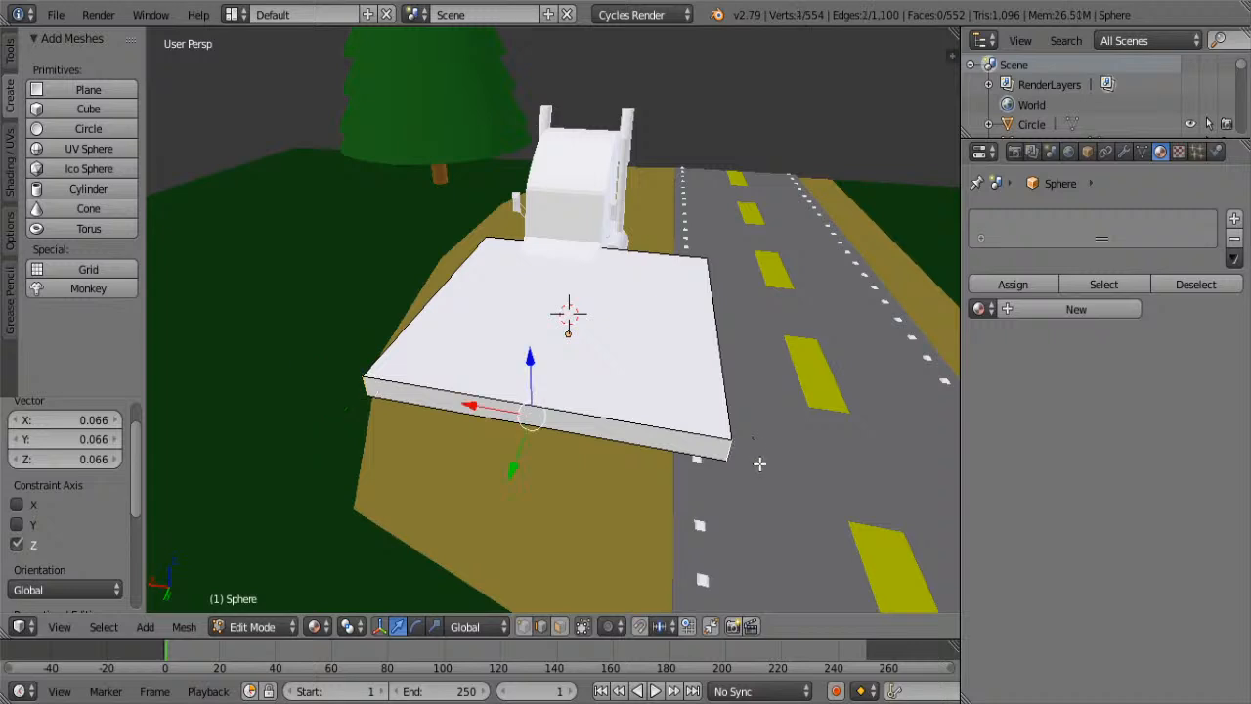
pyautogui.hotkey('ctrl', 'b')
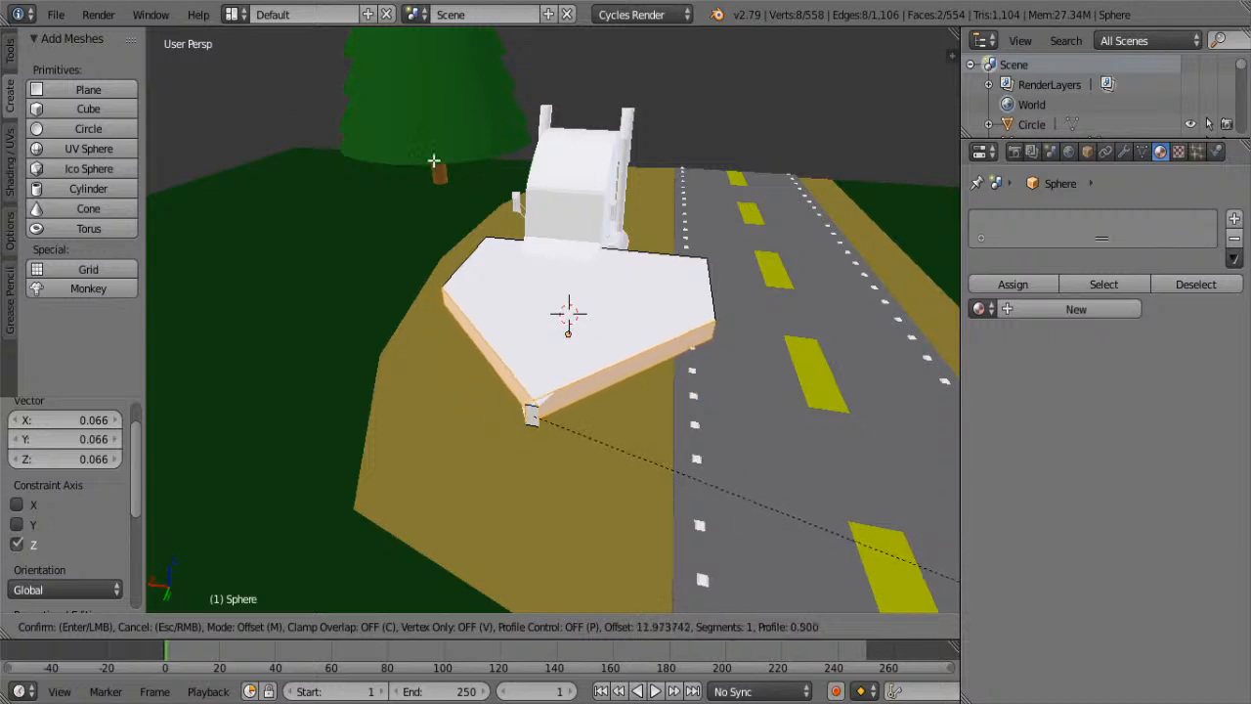
pyautogui.scroll(2, 392, 154)
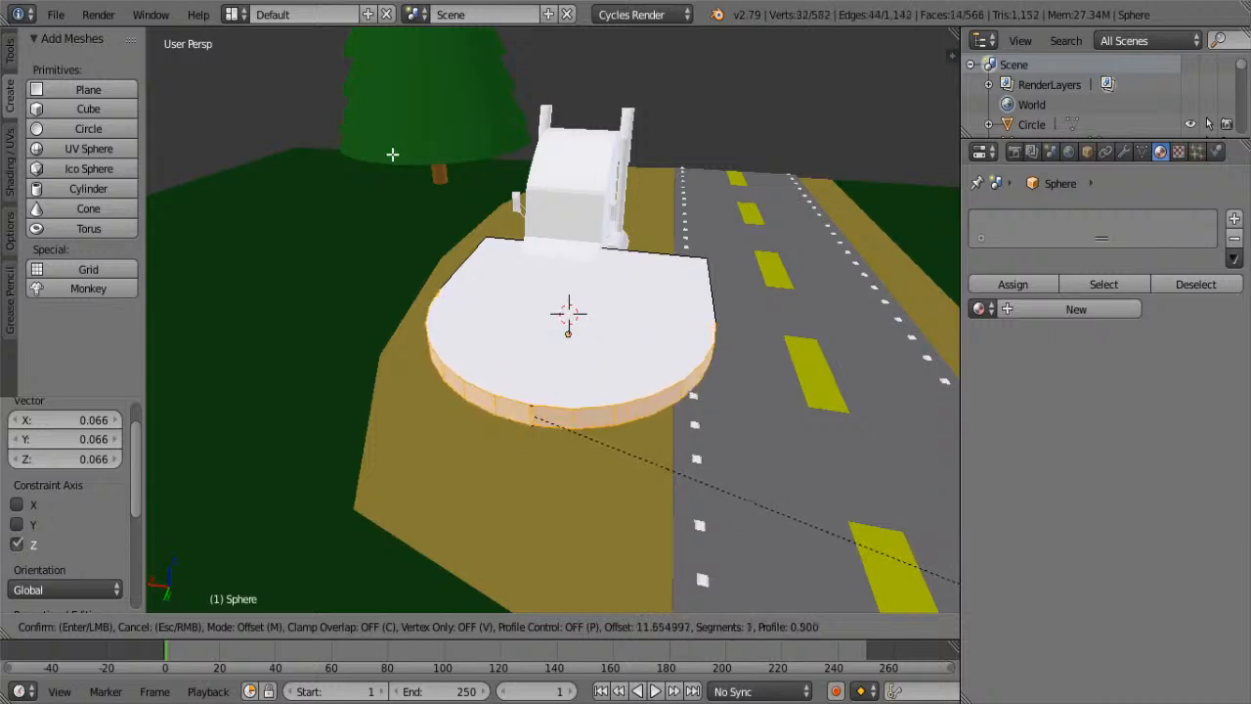
pyautogui.press('Escape')
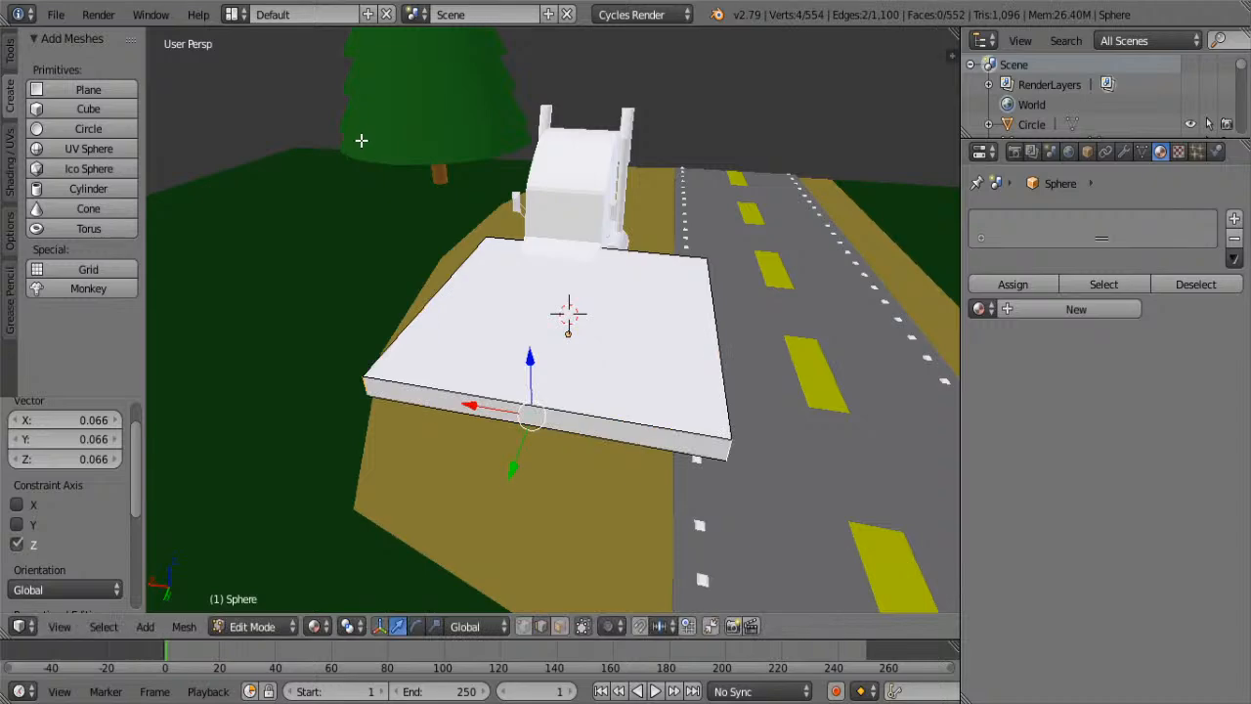
# - Extrude the slab's end face away from the truck by 1.437 along Y
pyautogui.click(558, 627)
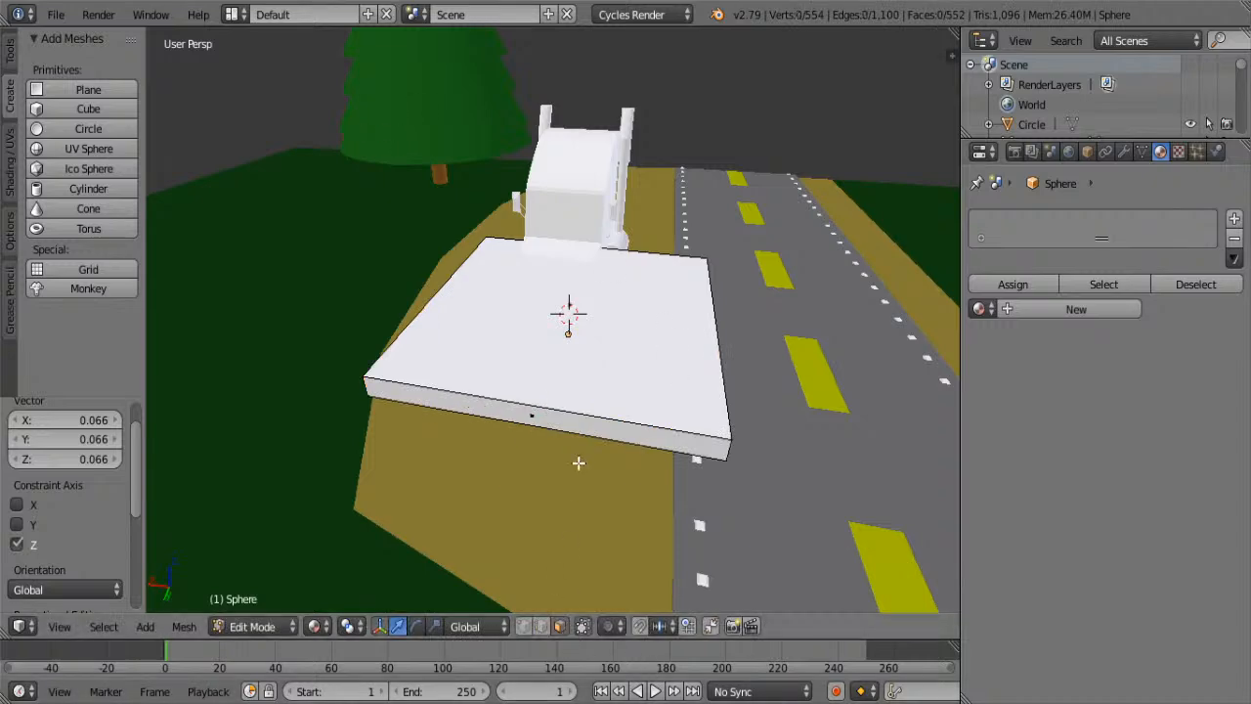
pyautogui.rightClick(576, 428)
pyautogui.moveTo(577, 428); pyautogui.dragTo(542, 435, button='middle')
pyautogui.press('e')
pyautogui.rightClick(542, 435)
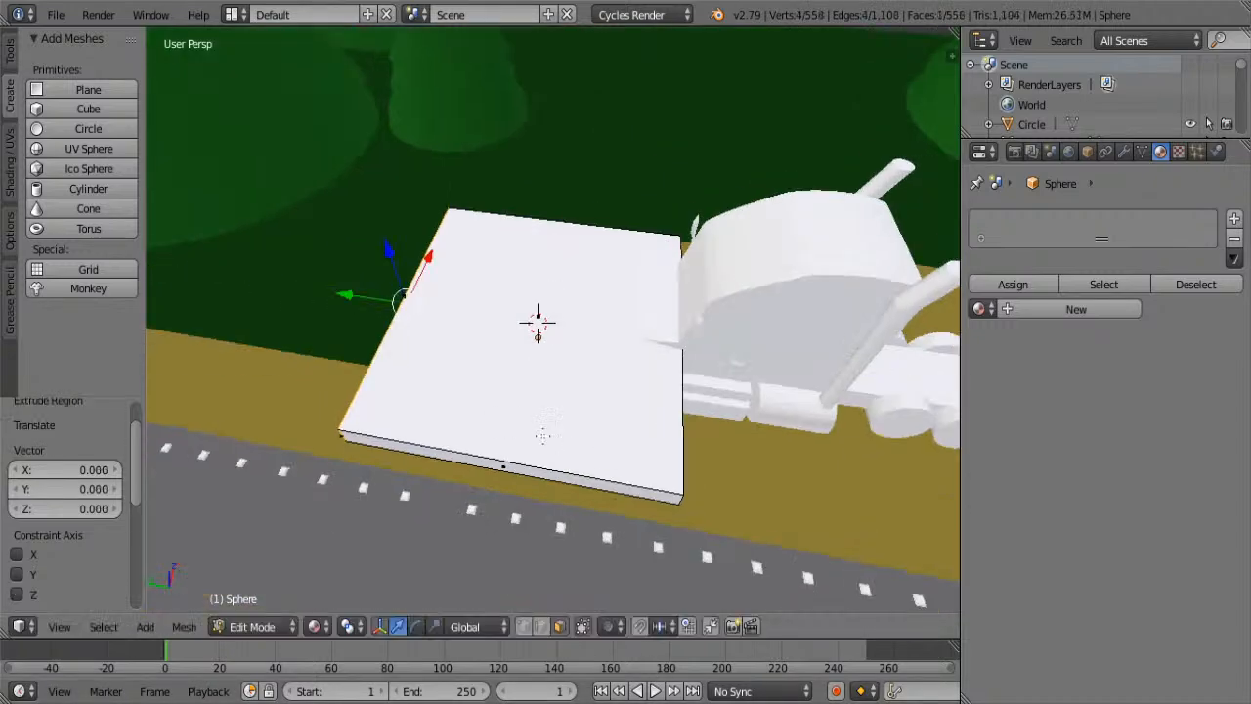
pyautogui.click(358, 305)
pyautogui.moveTo(349, 296); pyautogui.dragTo(174, 258)
pyautogui.scroll(2, 293, 303)
pyautogui.keyDown('shift'); pyautogui.moveTo(346, 332); pyautogui.dragTo(485, 241, button='middle'); pyautogui.keyUp('shift')
pyautogui.scroll(-2, 484, 254)
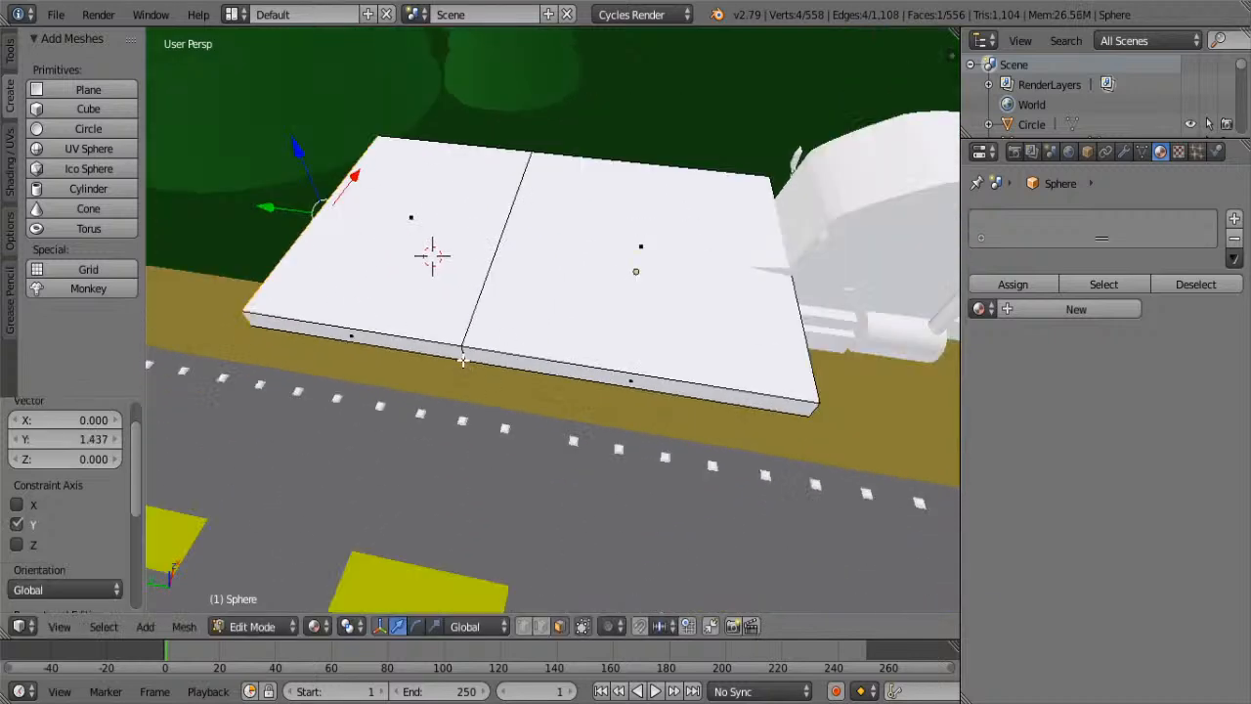
# - Try to bevel the two short vertical edges where the extruded section meets the original slab
pyautogui.click(543, 627)
pyautogui.rightClick(464, 353)
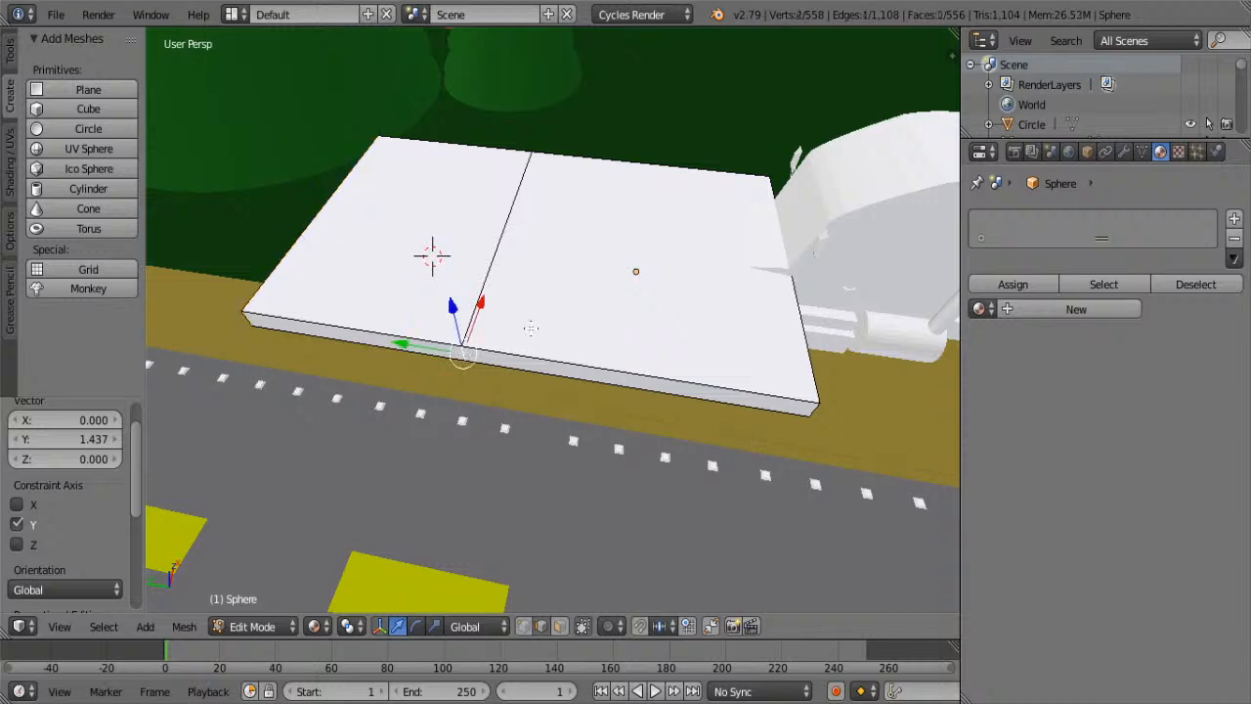
pyautogui.moveTo(825, 202); pyautogui.dragTo(502, 210, button='middle')
pyautogui.moveTo(737, 349); pyautogui.dragTo(661, 278, button='middle')
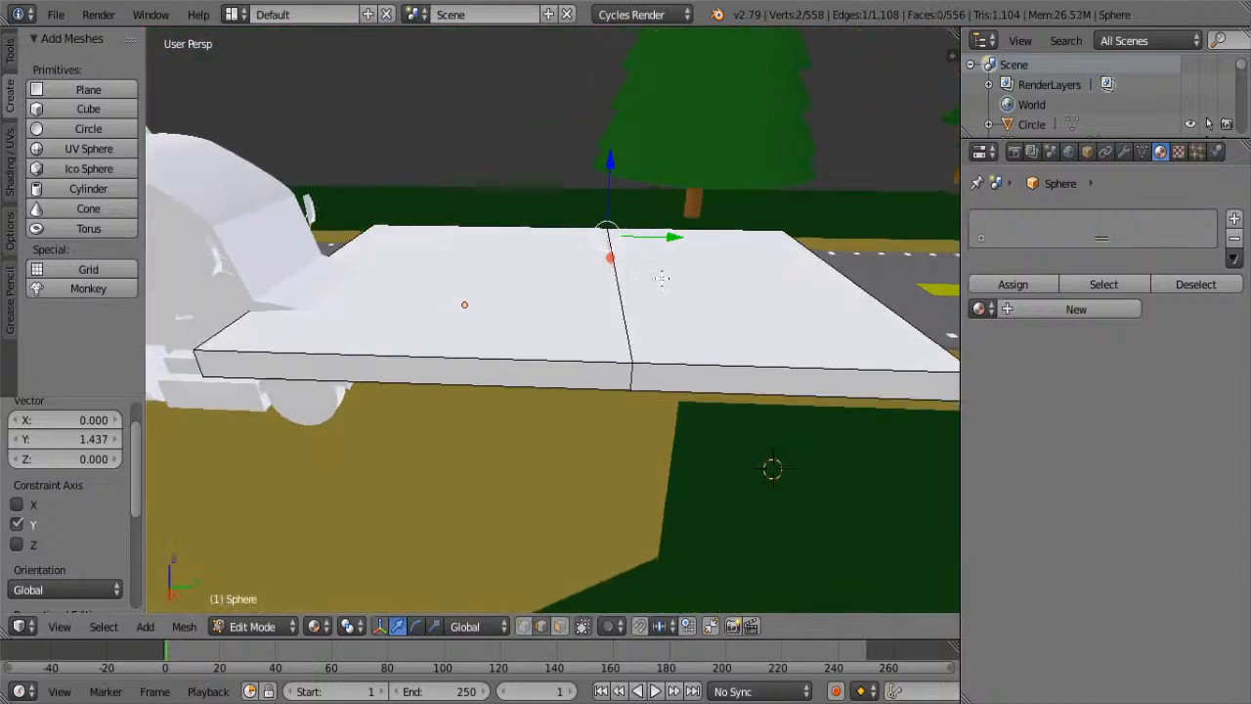
pyautogui.keyDown('shift'); pyautogui.rightClick(633, 381); pyautogui.keyUp('shift')
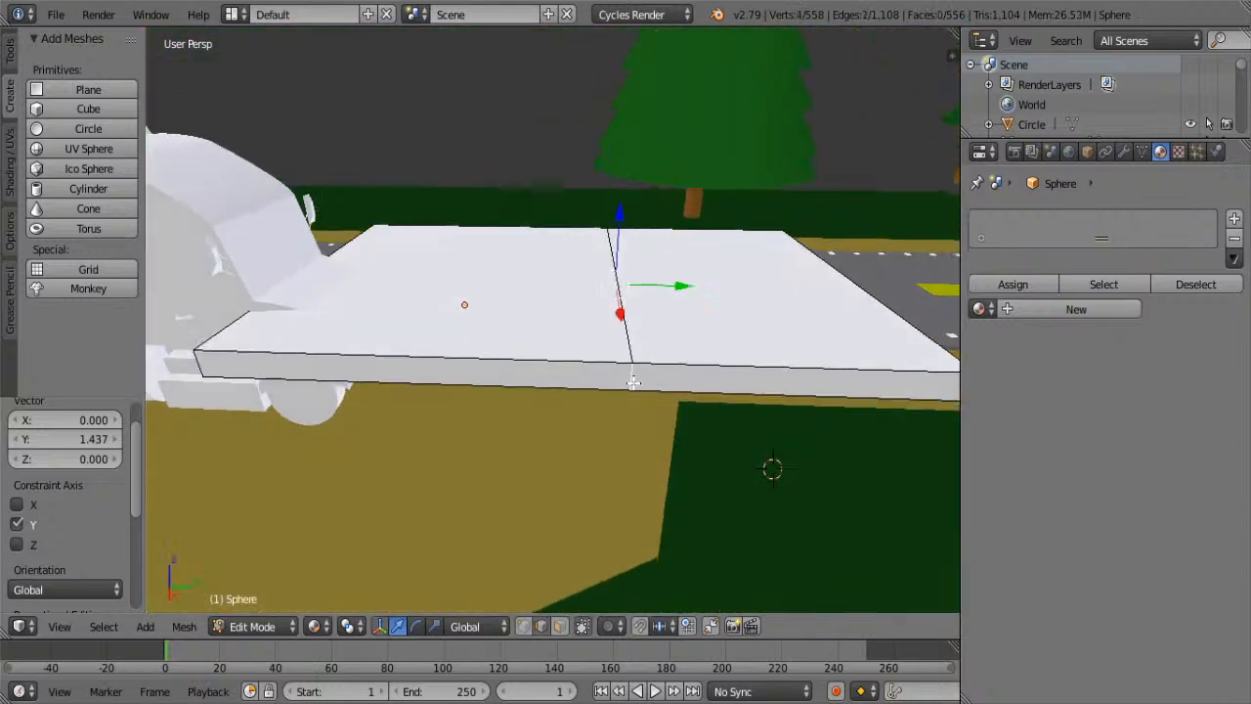
pyautogui.hotkey('ctrl', 'b')
pyautogui.rightClick(905, 545)
pyautogui.moveTo(812, 464); pyautogui.dragTo(328, 568, button='middle')
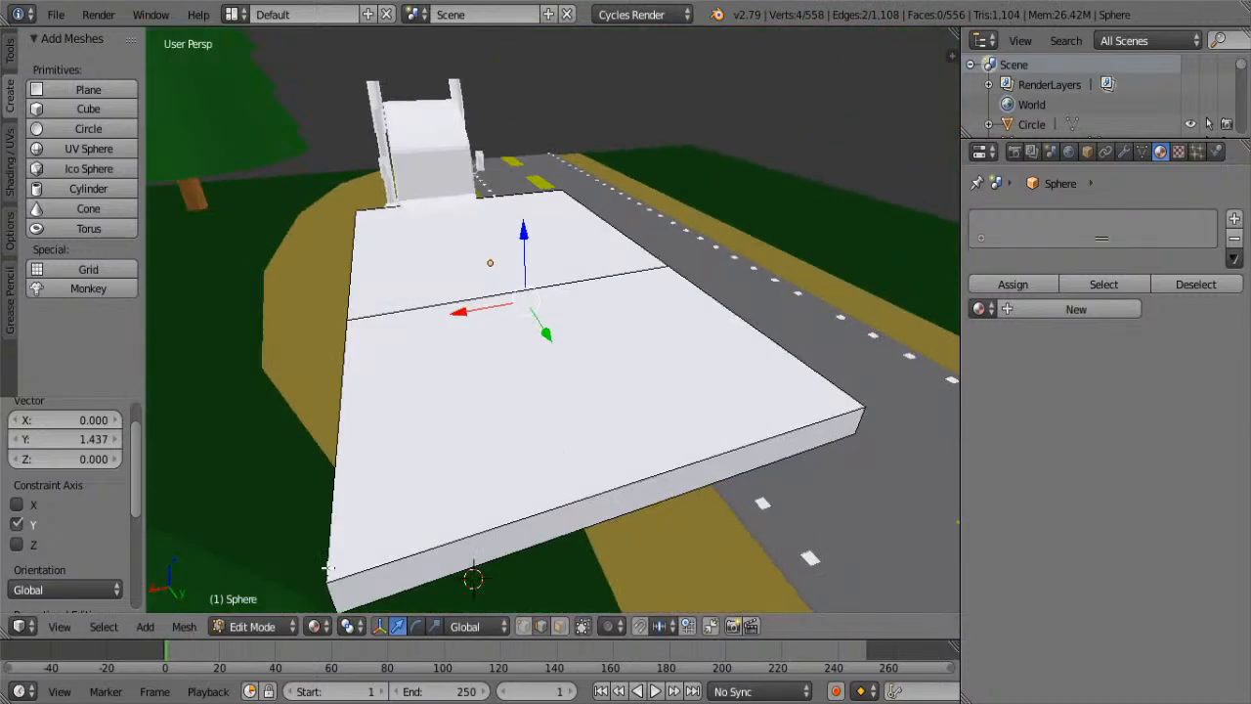
# - Select the whole slab and move it 0.643 along Y
pyautogui.press('a')
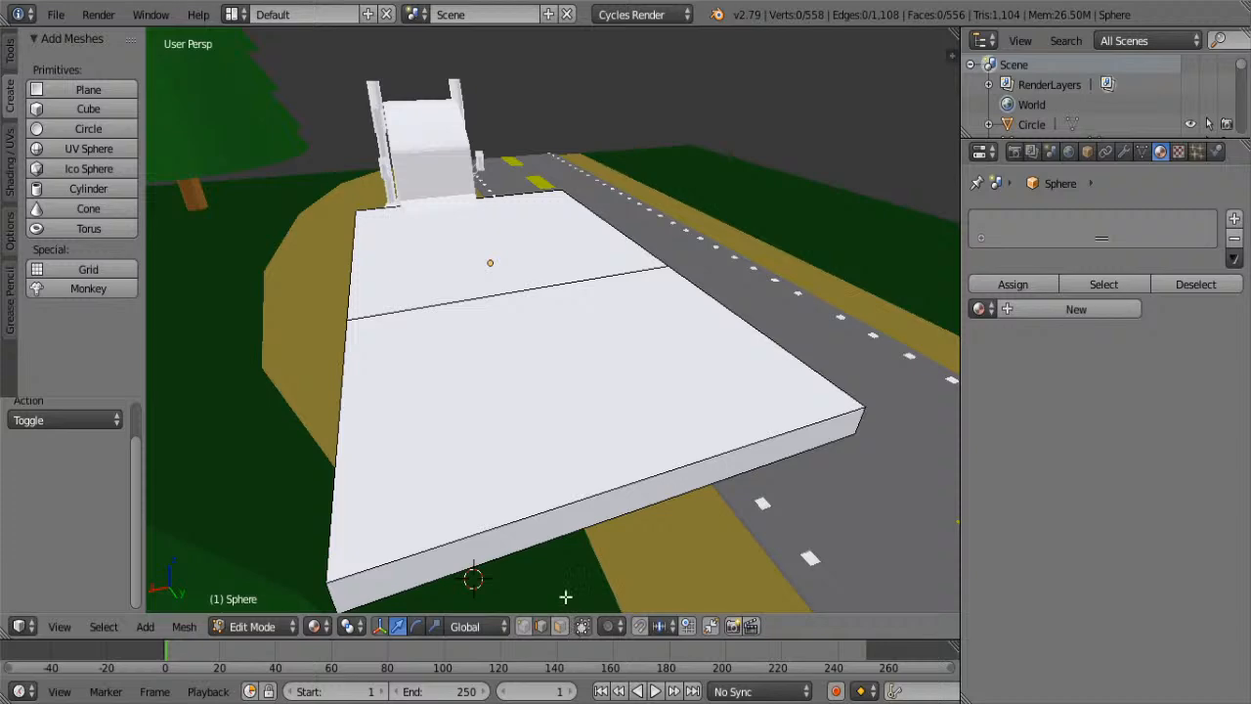
pyautogui.press('l')
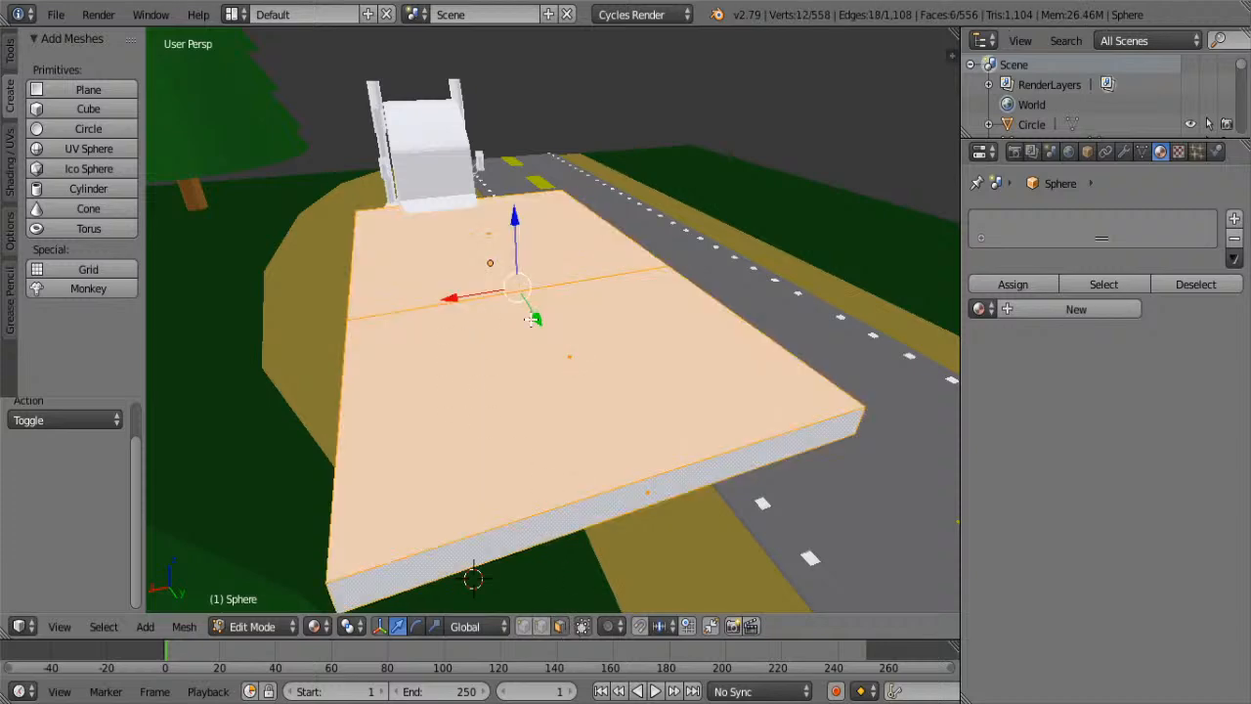
pyautogui.moveTo(530, 319); pyautogui.dragTo(567, 370)
pyautogui.moveTo(650, 396); pyautogui.dragTo(536, 337, button='middle')
# - Try to round the two vertical corner edges at the extended slab's free end with a multi-segment bevel
pyautogui.rightClick(552, 379)
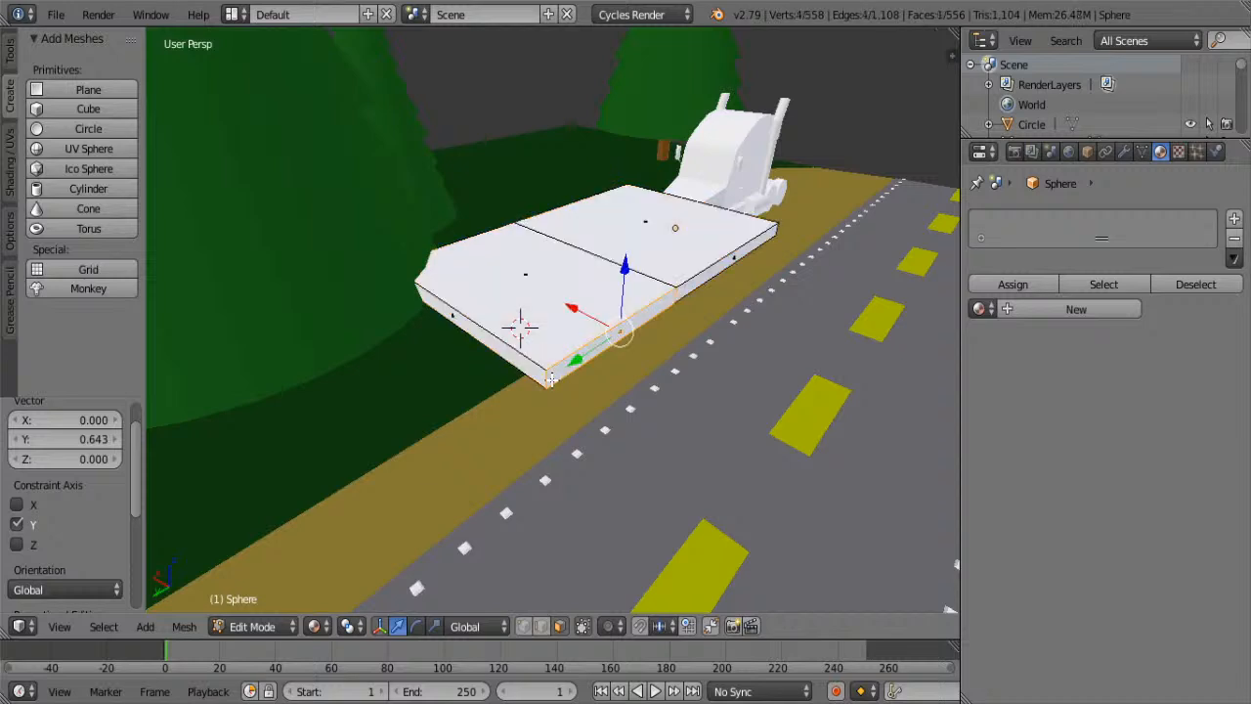
pyautogui.click(540, 626)
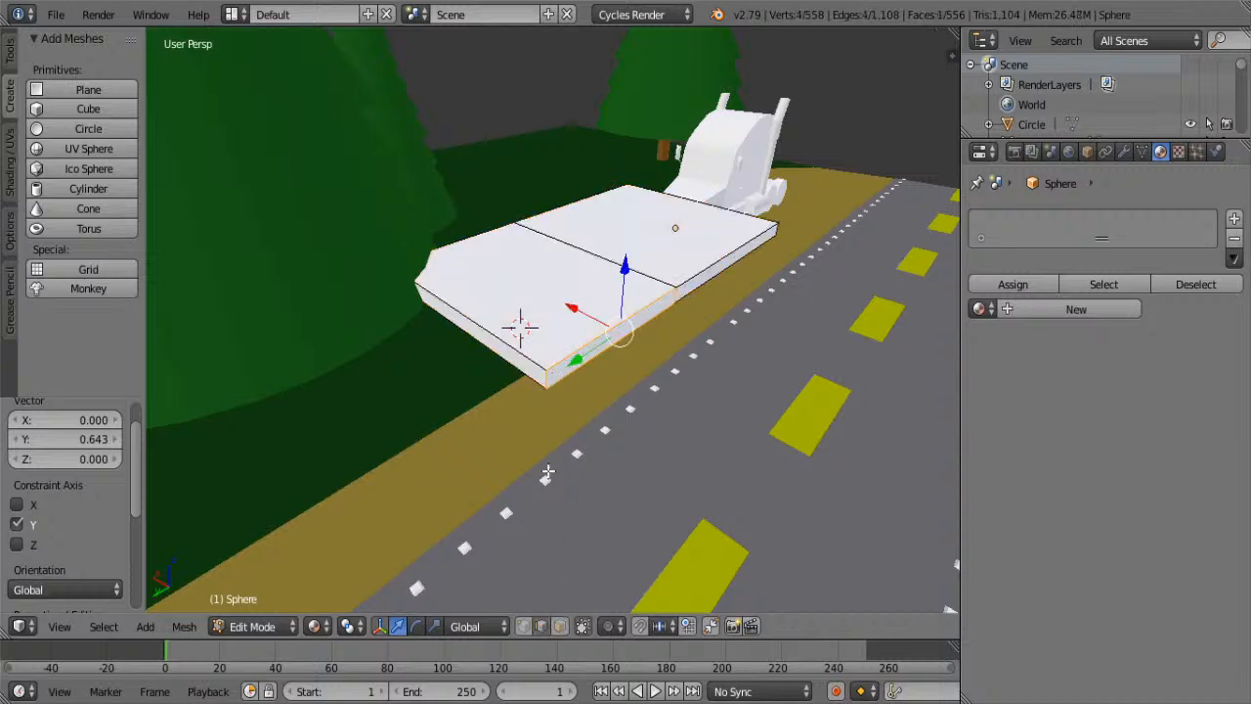
pyautogui.rightClick(554, 379)
pyautogui.rightClick(546, 379)
pyautogui.moveTo(390, 388); pyautogui.dragTo(589, 343, button='middle')
pyautogui.scroll(2, 596, 342)
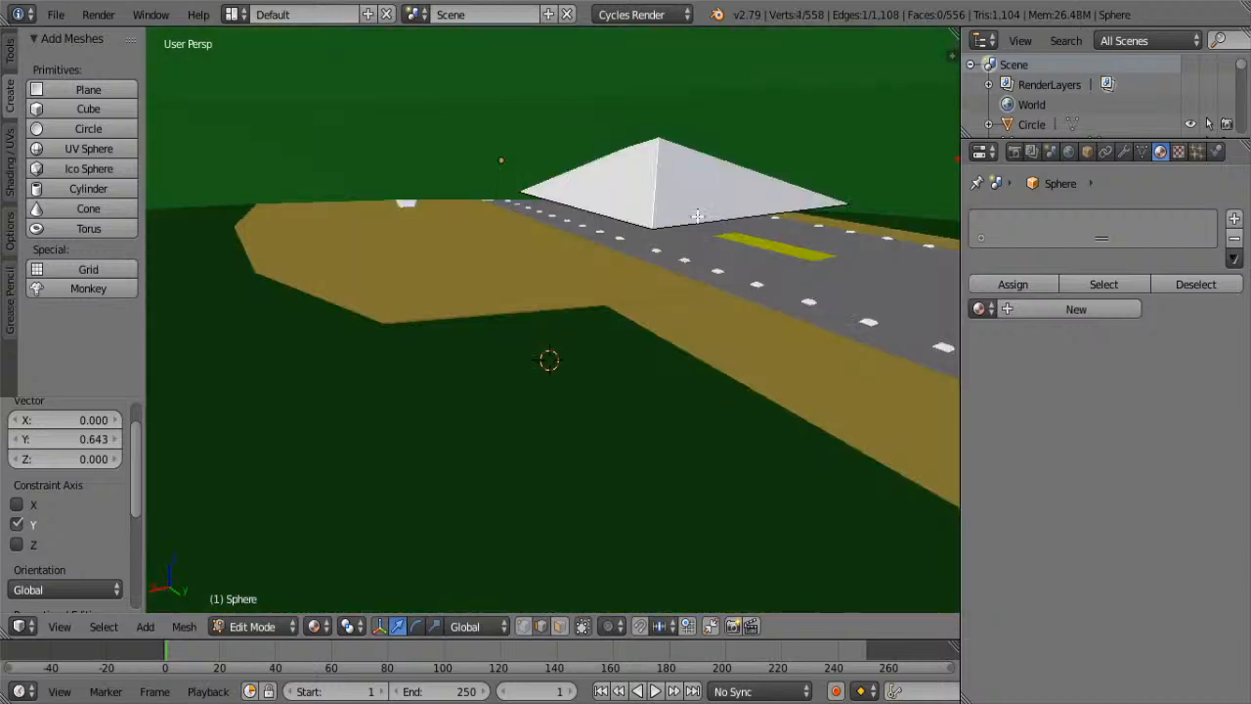
pyautogui.press('KP_Decimal')
pyautogui.scroll(-2, 667, 298)
pyautogui.hotkey('ctrl', 'b')
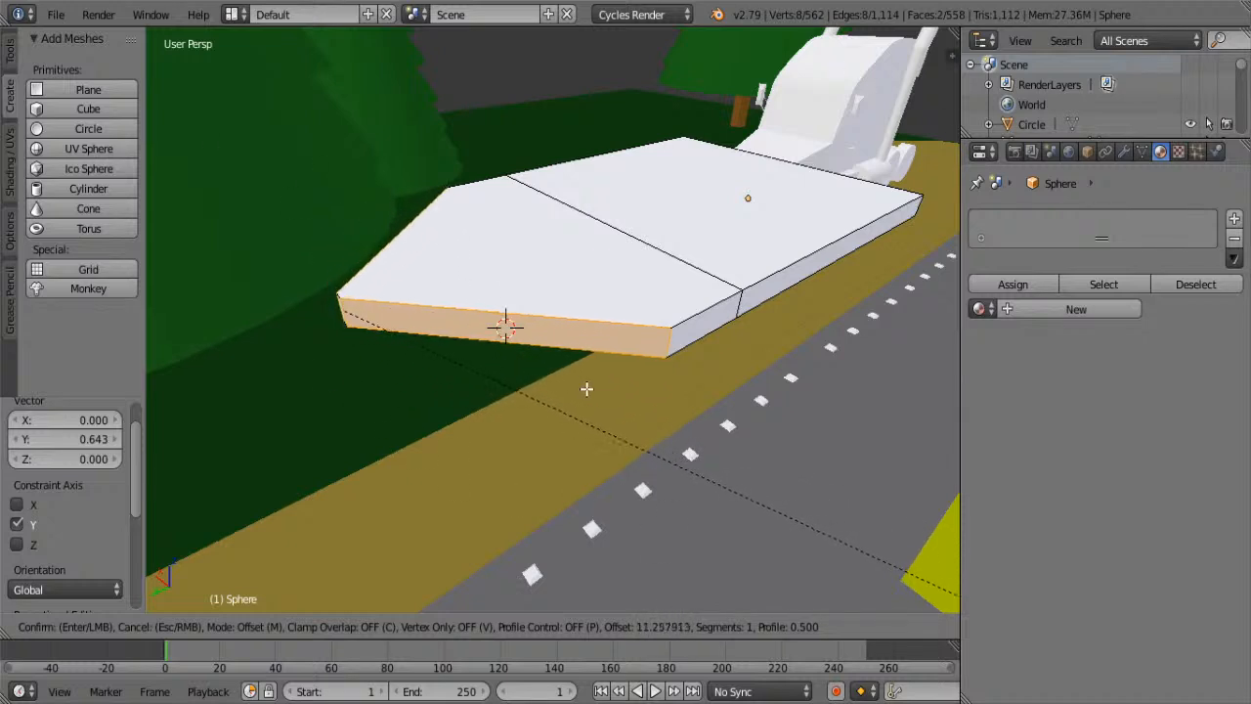
pyautogui.scroll(6, 656, 430)
pyautogui.scroll(-2, 657, 429)
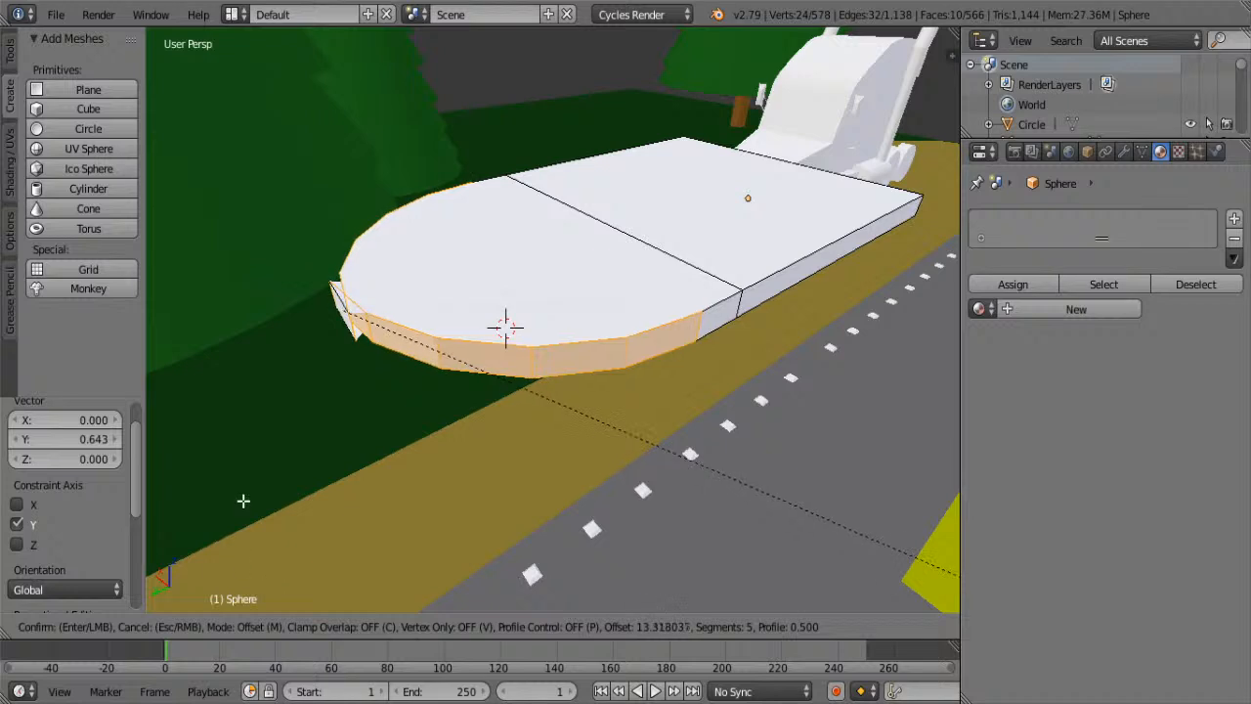
pyautogui.rightClick(294, 226)
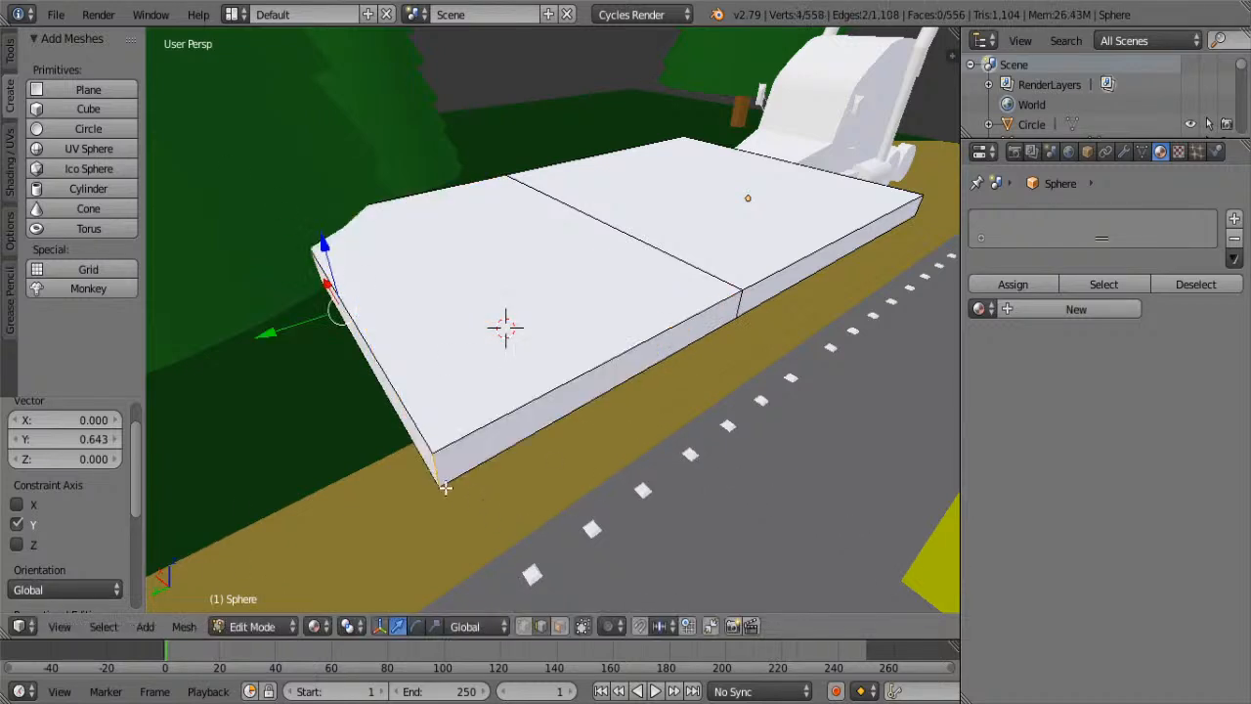
# - Scale the slab's free end face by 0.200 so the extruded section tapers
pyautogui.click(559, 626)
pyautogui.rightClick(389, 386)
pyautogui.press('s')
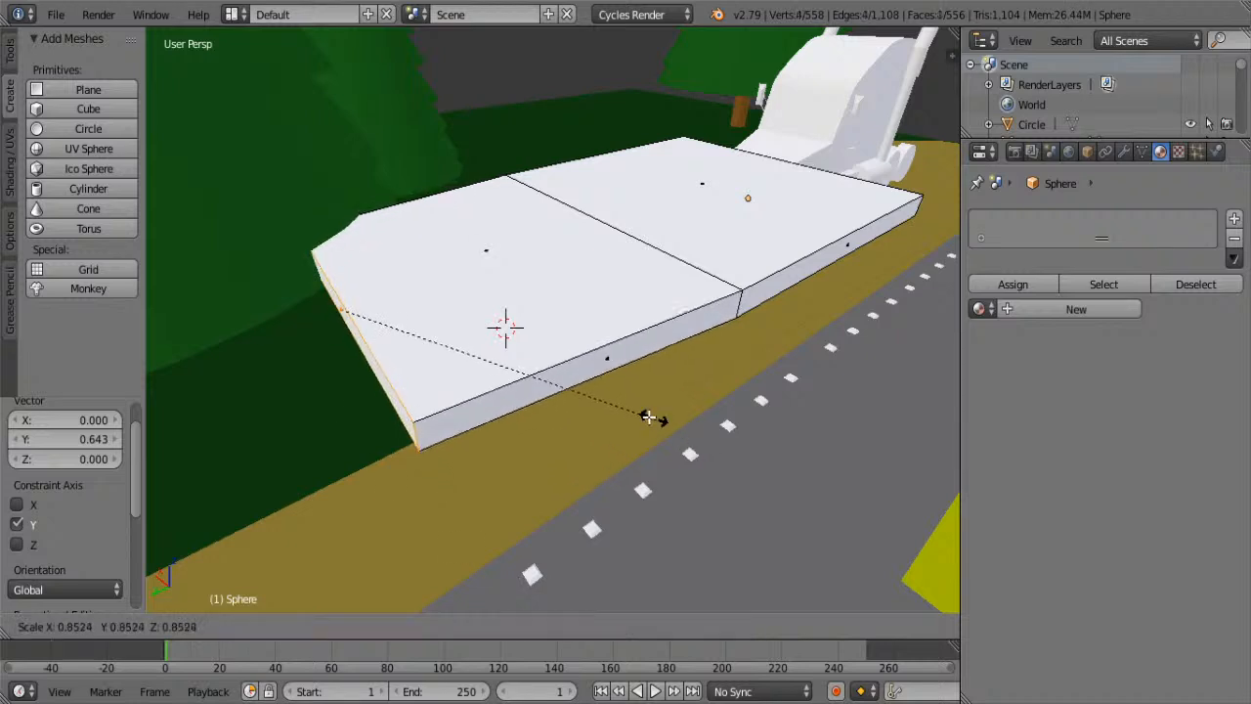
pyautogui.click(405, 317)
# - Bevel the two vertical corner edges at the slab's narrow end with an amount of 2.363 and 7 segments
pyautogui.scroll(4, 405, 317)
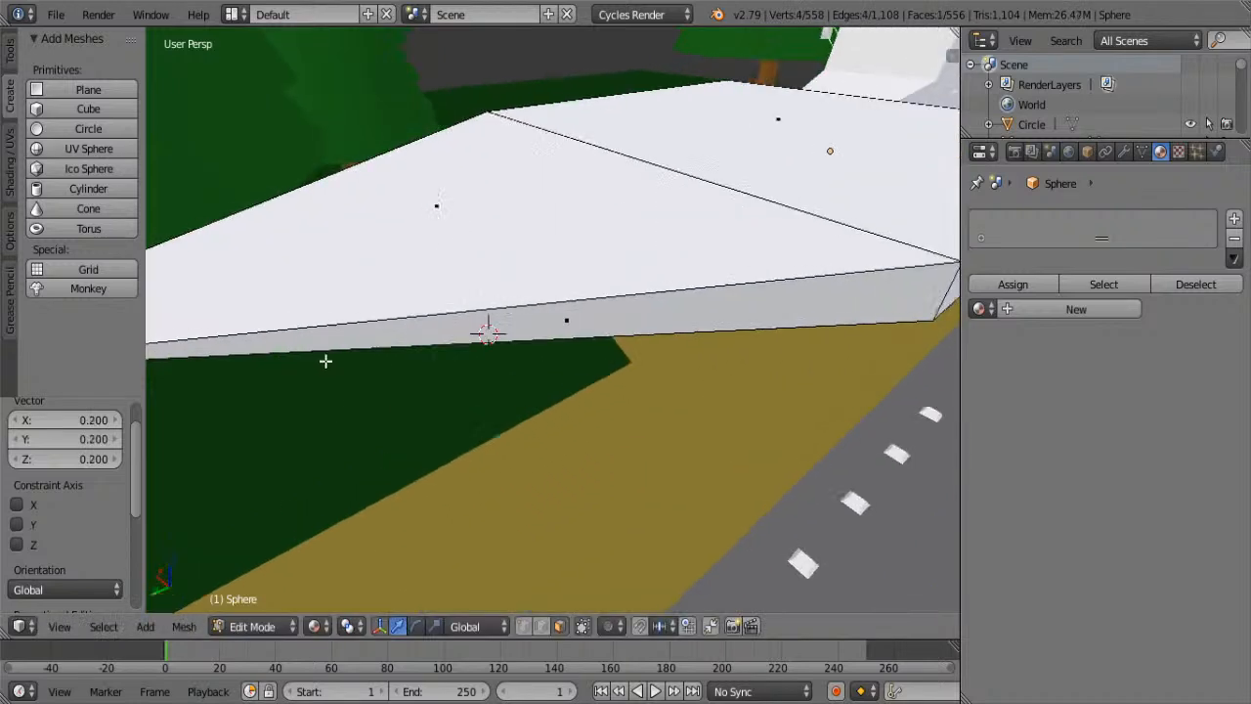
pyautogui.click(538, 628)
pyautogui.rightClick(284, 267)
pyautogui.moveTo(283, 267); pyautogui.dragTo(410, 315, button='middle')
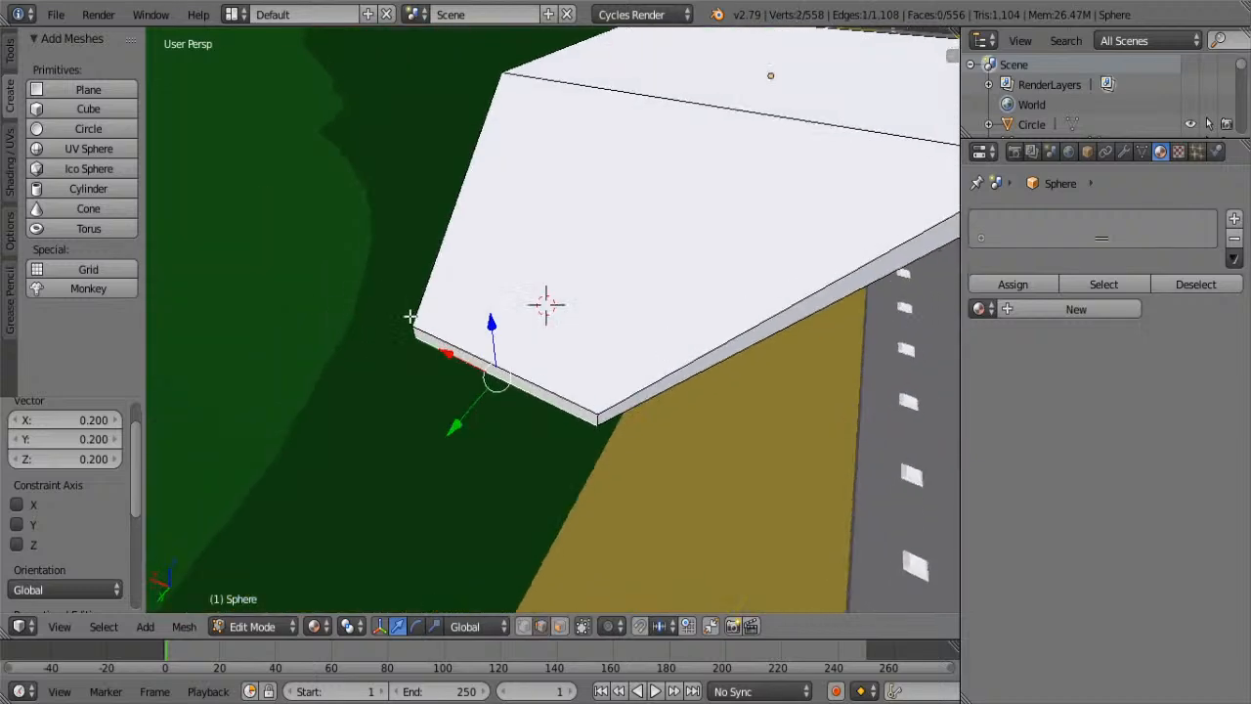
pyautogui.rightClick(413, 330)
pyautogui.keyDown('shift'); pyautogui.rightClick(598, 419); pyautogui.keyUp('shift')
pyautogui.scroll(-3, 734, 453)
pyautogui.moveTo(734, 452); pyautogui.dragTo(688, 454, button='middle')
pyautogui.hotkey('ctrl', 'b')
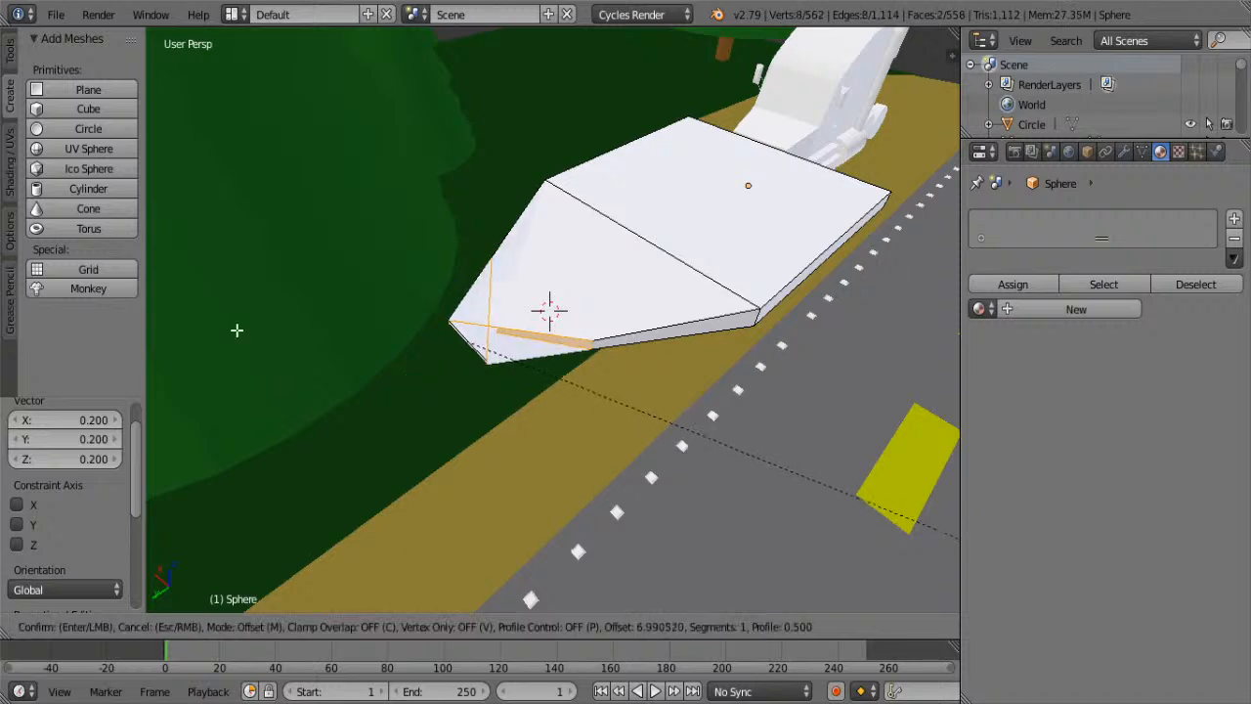
pyautogui.scroll(5, 479, 191)
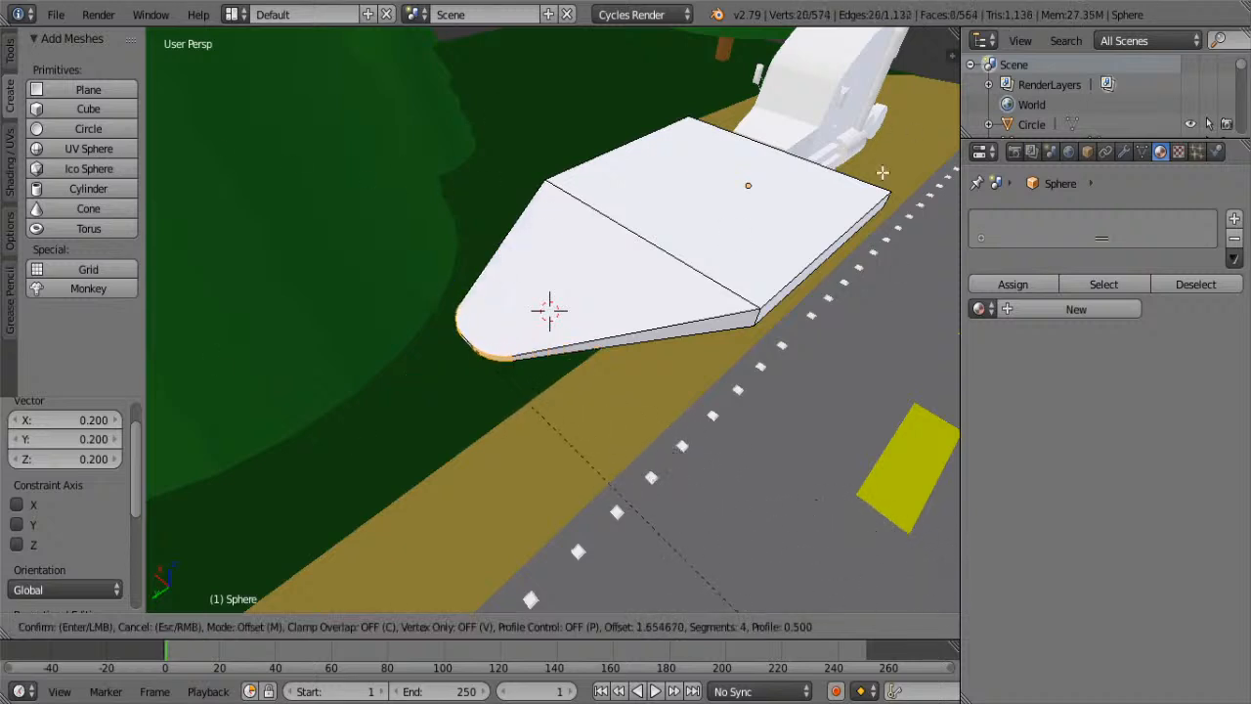
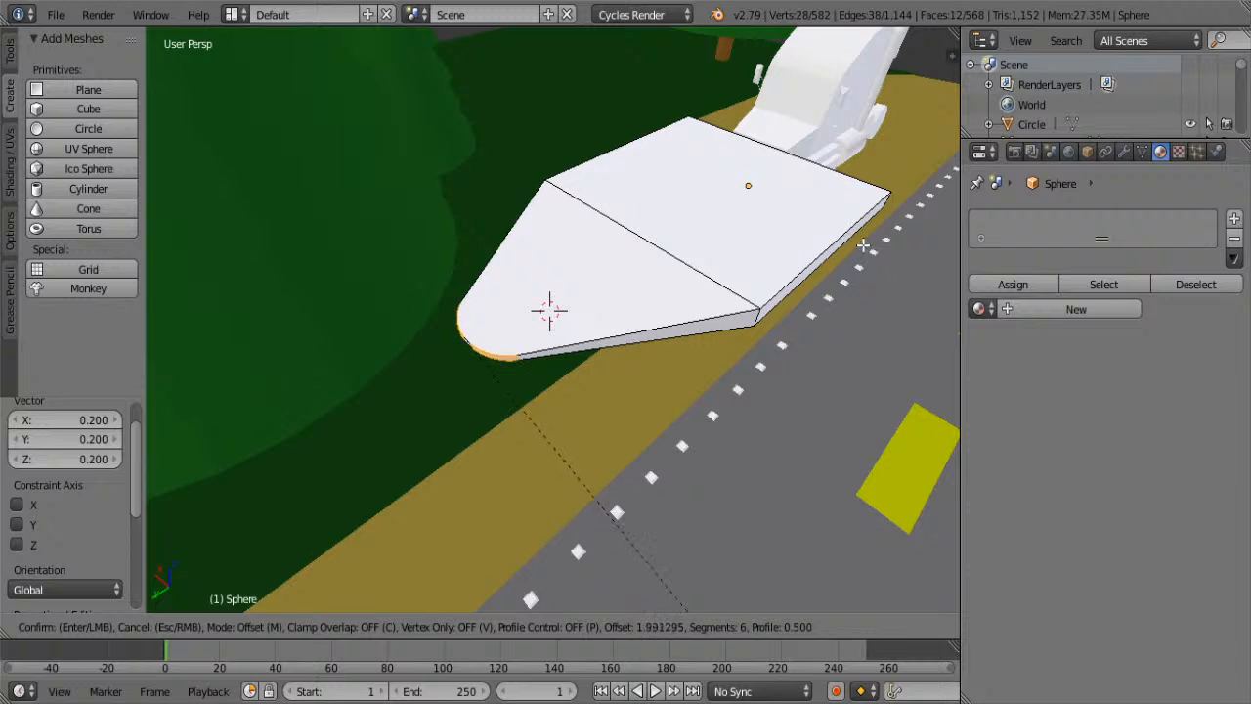
pyautogui.click(914, 284)
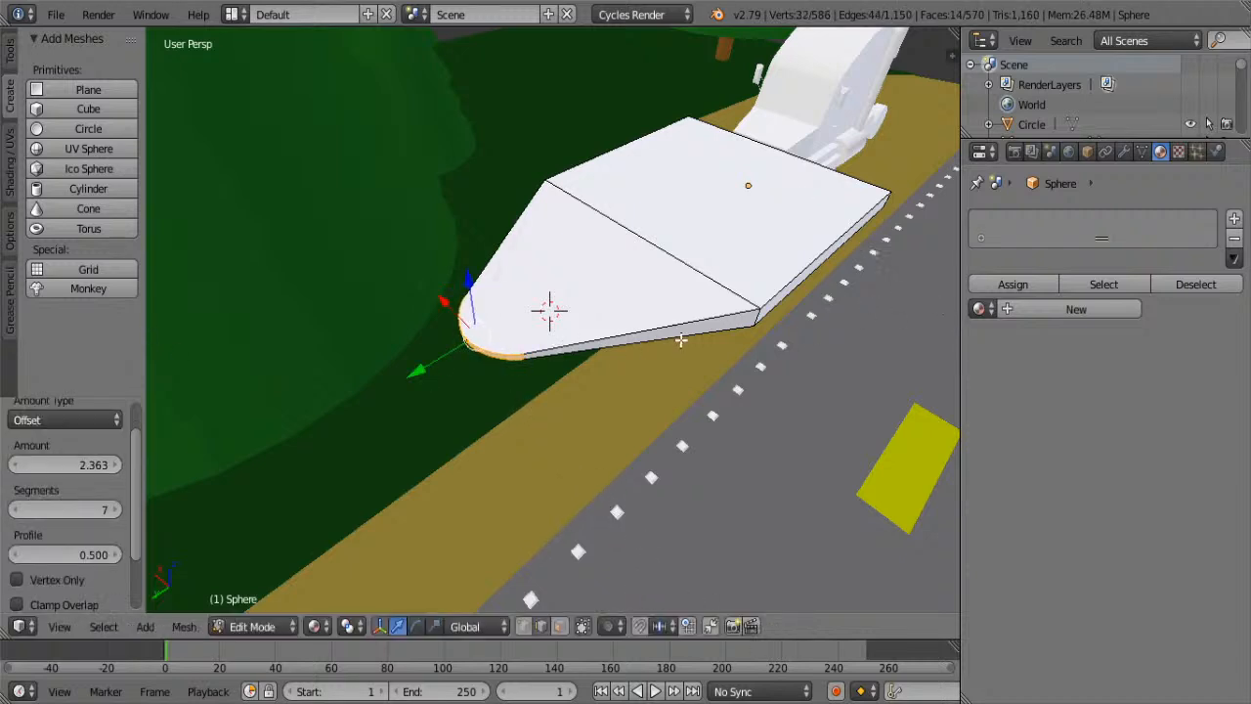
# - Try to scale down the top edge between the slab's tapered and straight sections
pyautogui.rightClick(719, 281)
pyautogui.press('s')
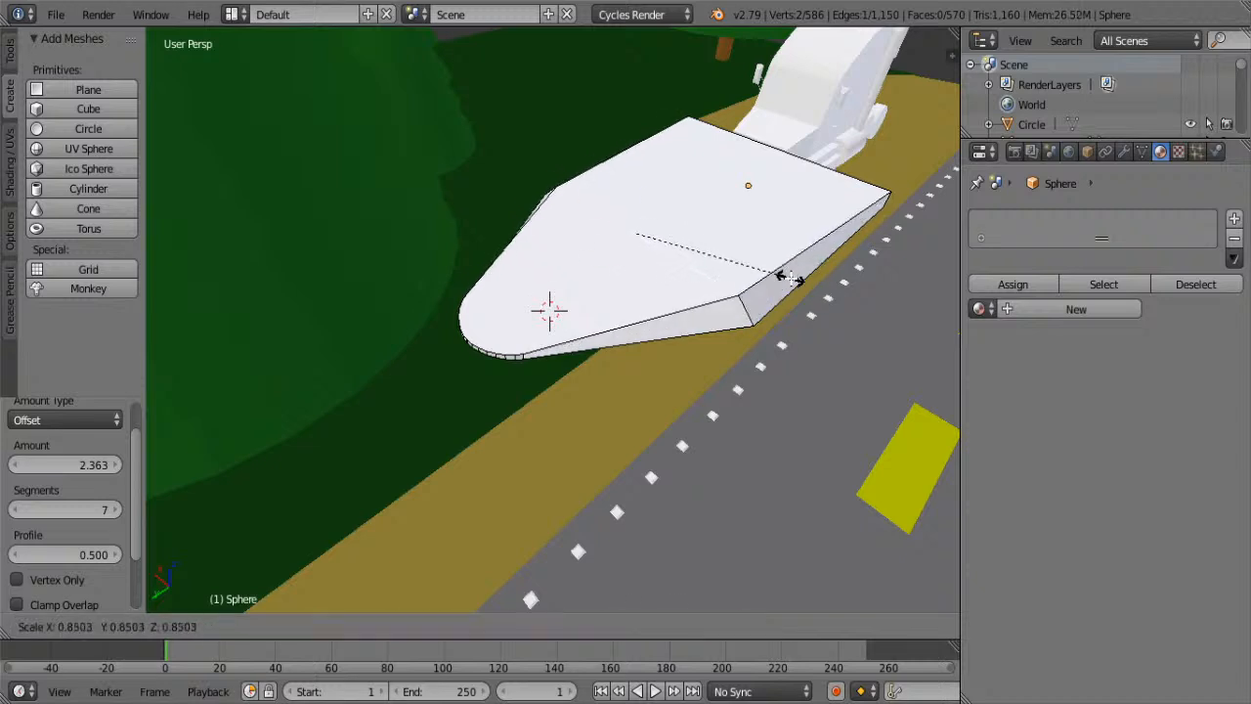
pyautogui.rightClick(790, 277)
# - Select the slab's top, bottom and side faces and scale the whole slab by 0.267
pyautogui.moveTo(790, 277); pyautogui.dragTo(665, 243, button='middle')
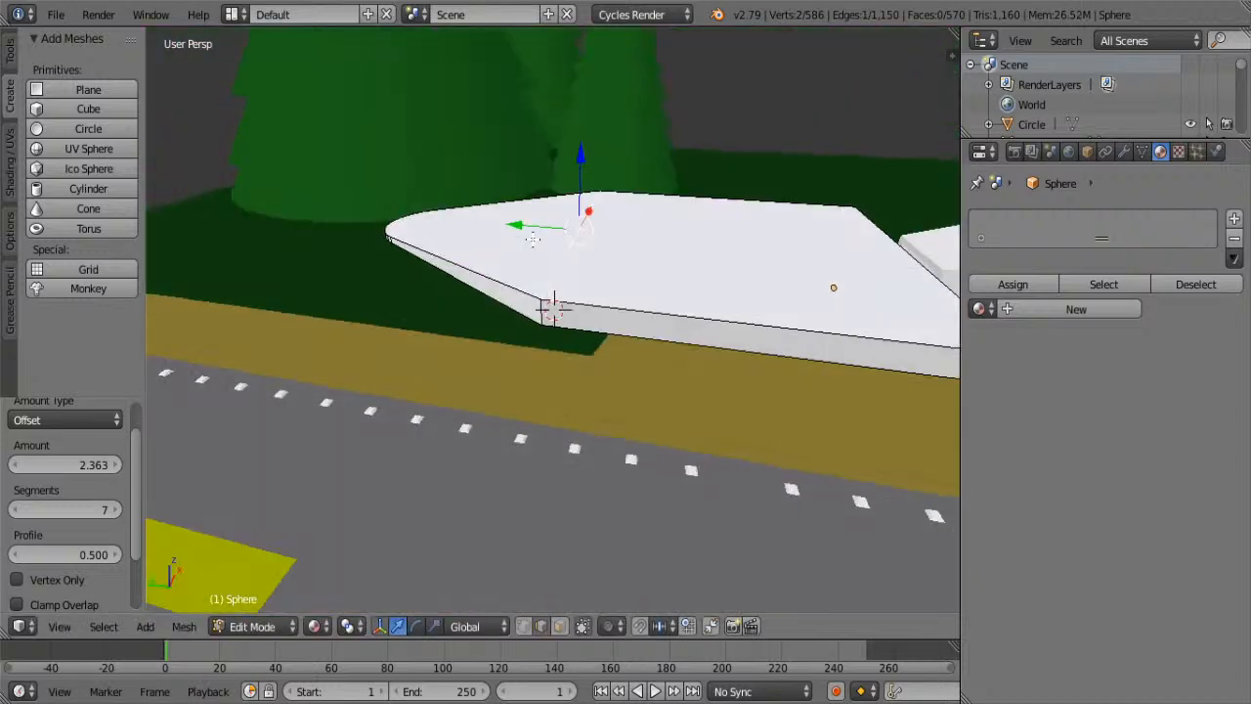
pyautogui.press('a')
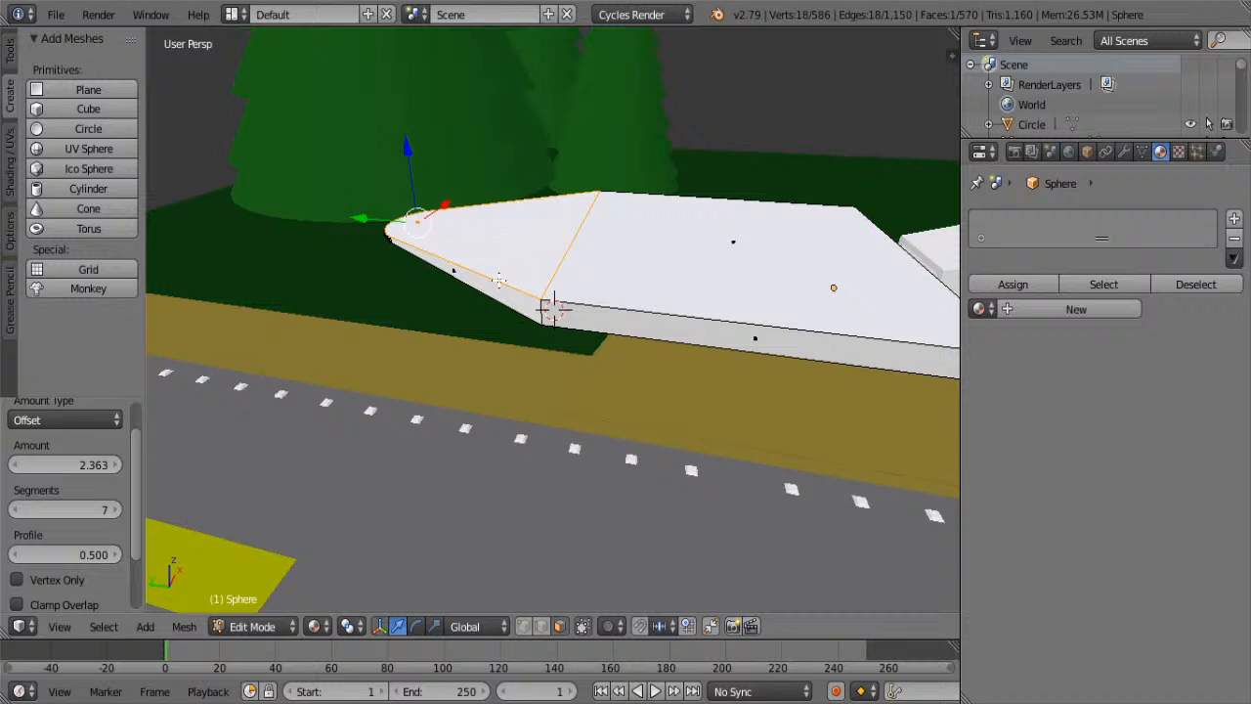
pyautogui.keyDown('shift'); pyautogui.rightClick(502, 284); pyautogui.keyUp('shift')
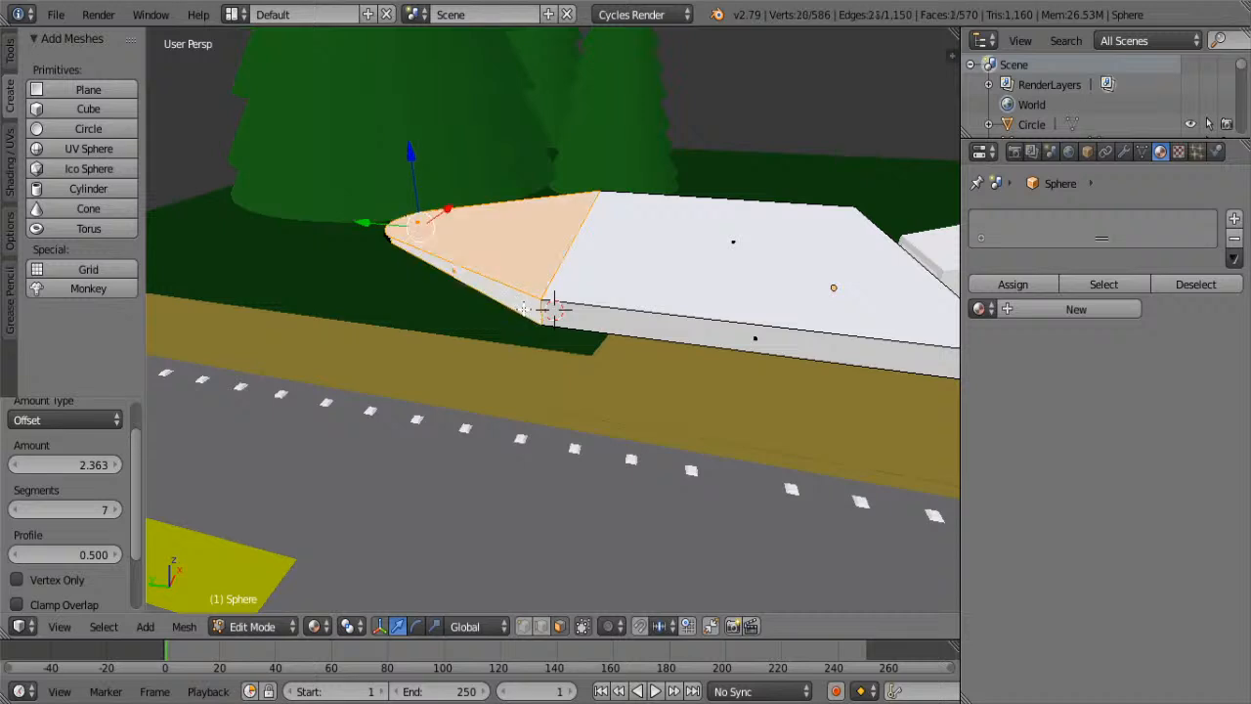
pyautogui.moveTo(660, 318); pyautogui.dragTo(581, 291, button='middle')
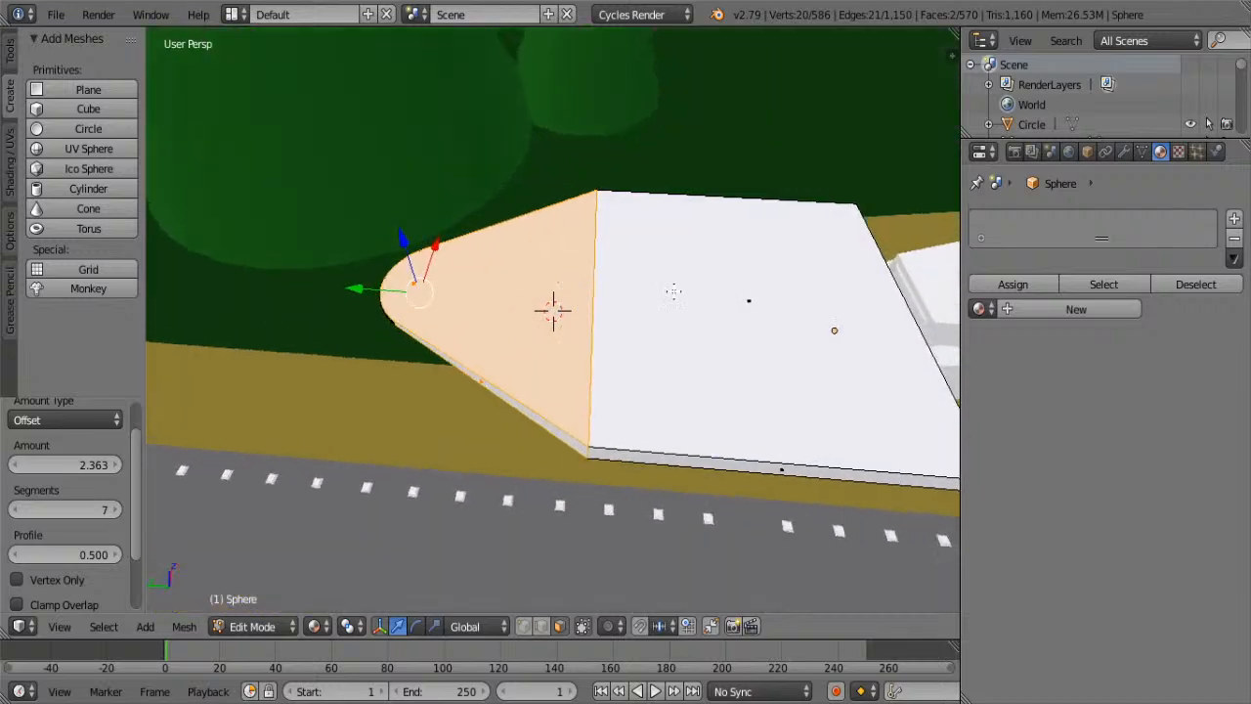
pyautogui.press('s')
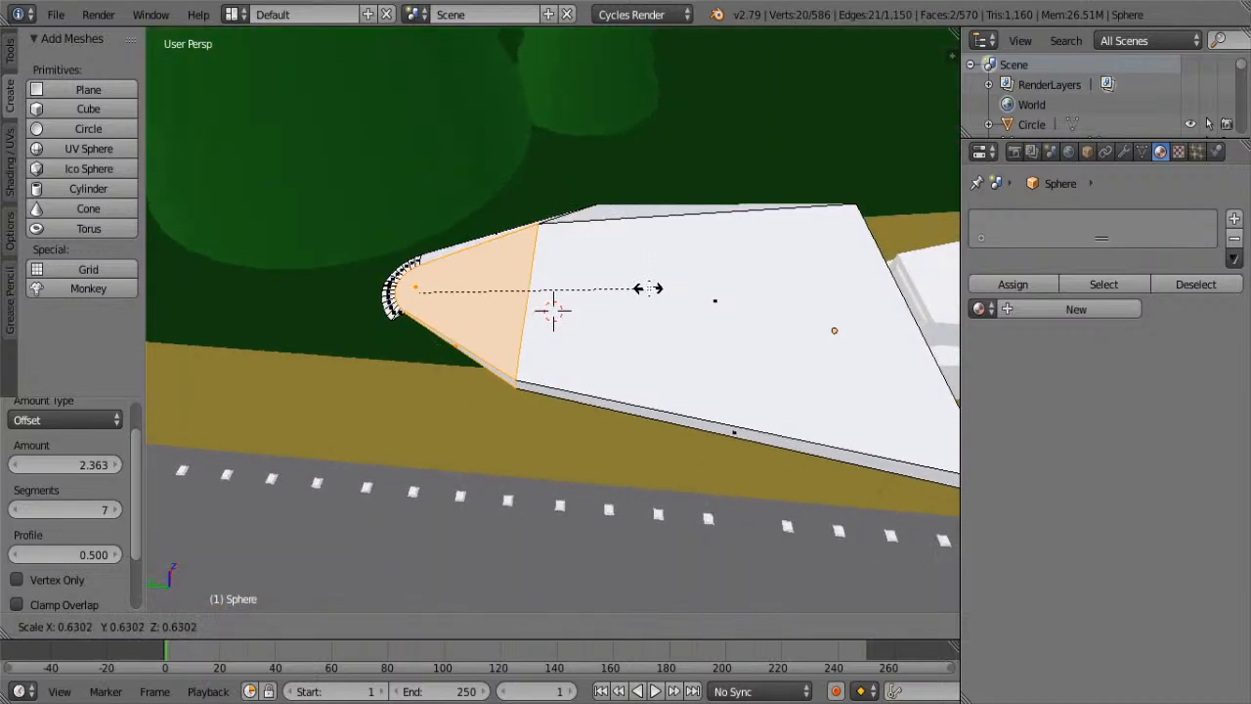
pyautogui.press('Escape')
pyautogui.moveTo(559, 369); pyautogui.dragTo(563, 158, button='middle')
pyautogui.keyDown('shift'); pyautogui.click(522, 136); pyautogui.keyUp('shift')
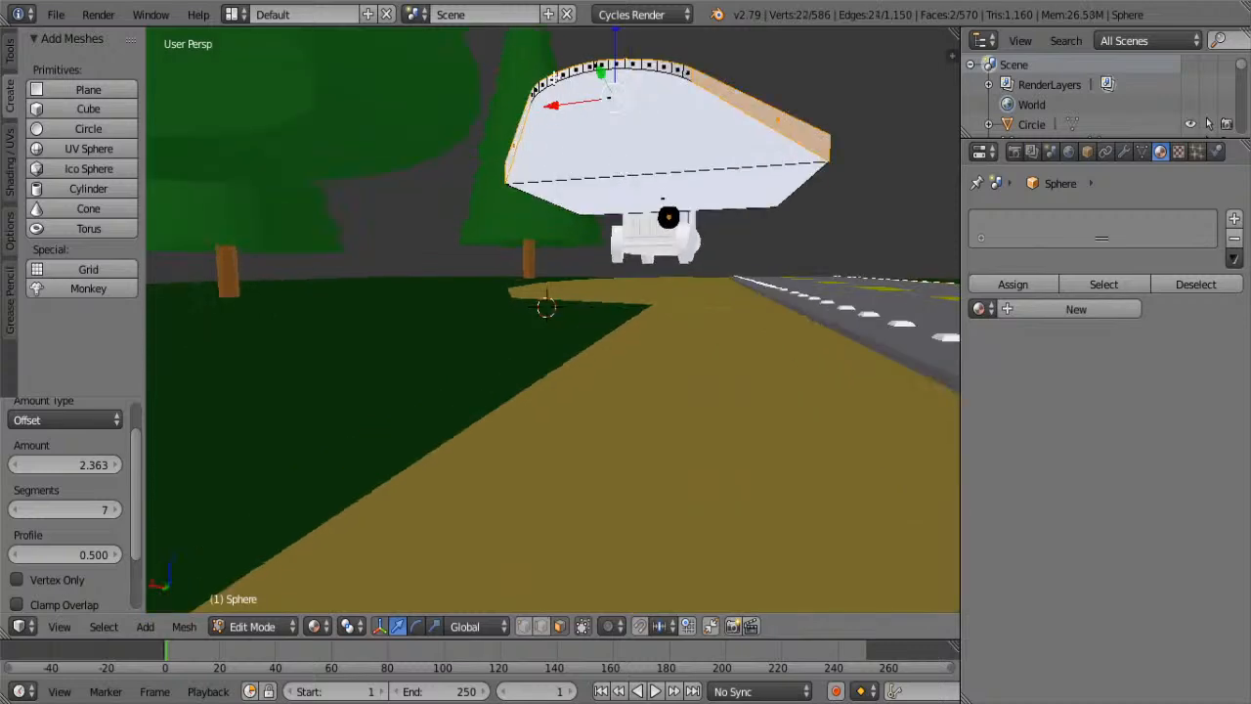
pyautogui.keyDown('alt'); pyautogui.keyDown('shift'); pyautogui.rightClick(575, 72); pyautogui.keyUp('shift'); pyautogui.keyUp('alt')
pyautogui.moveTo(804, 149); pyautogui.dragTo(642, 410, button='middle')
pyautogui.press('s')
pyautogui.click(567, 250)
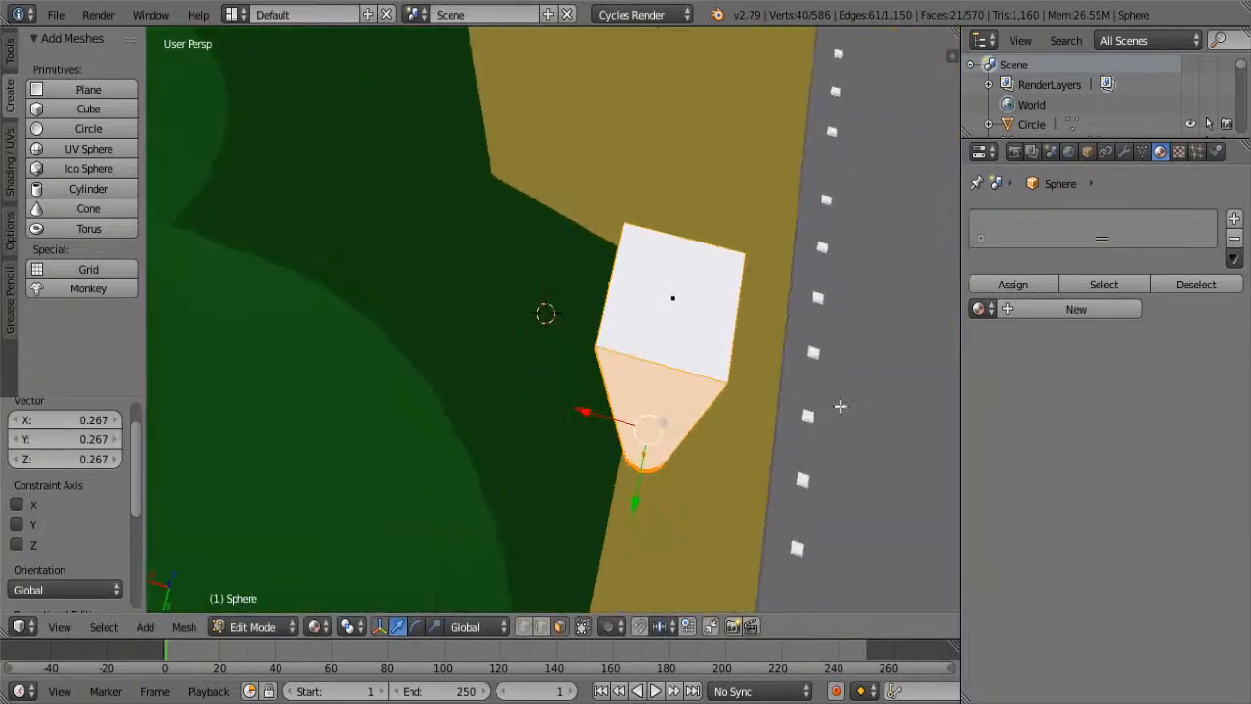
# - Narrow the slab by scaling it along the X axis by 0.588
pyautogui.press('s')
pyautogui.press('x')
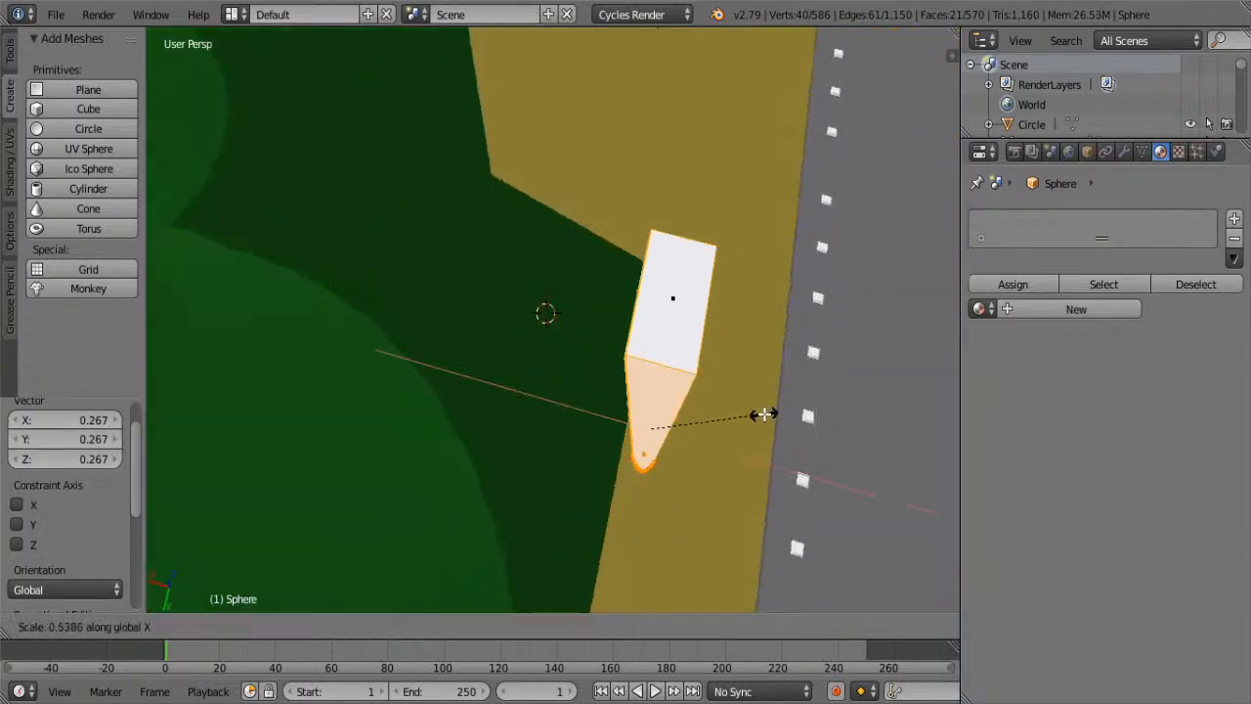
pyautogui.click(791, 382)
pyautogui.moveTo(791, 381); pyautogui.dragTo(535, 341, button='middle')
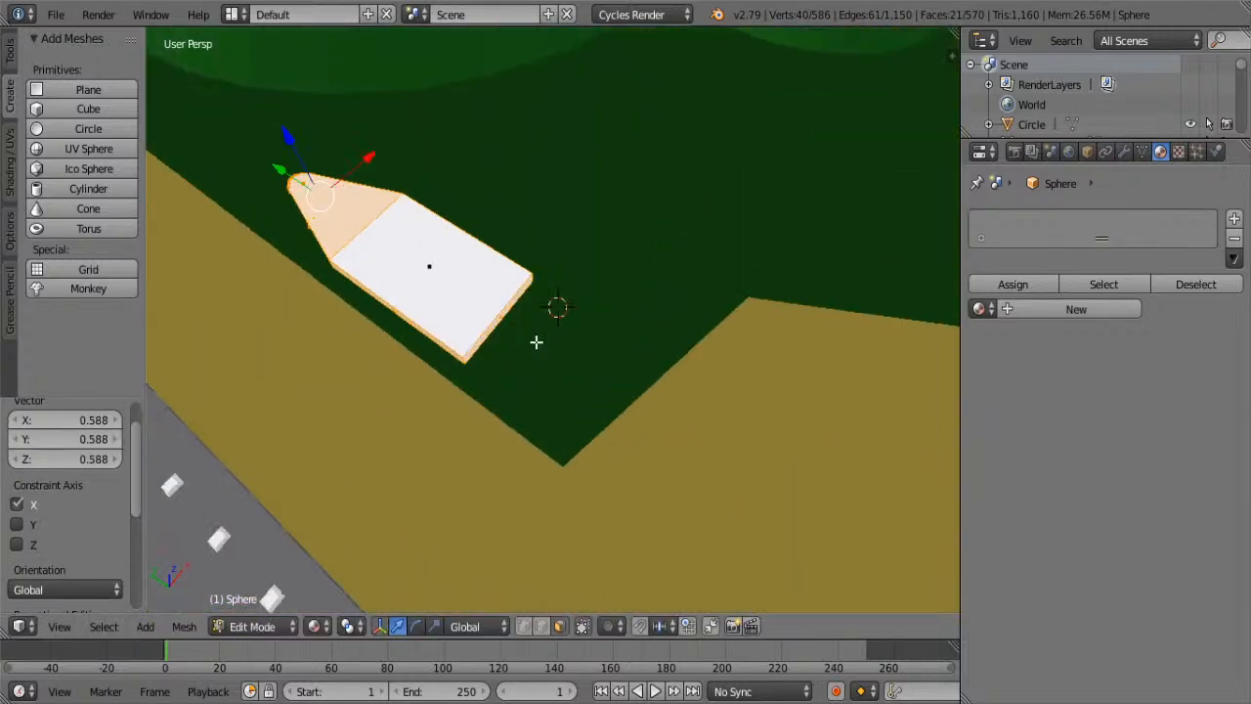
# - Move the end face at the slab's wide end by 0.151 along Y
pyautogui.rightClick(501, 308)
pyautogui.rightClick(504, 314)
pyautogui.moveTo(478, 301); pyautogui.dragTo(439, 274)
pyautogui.scroll(2, 453, 360)
pyautogui.keyDown('shift'); pyautogui.moveTo(414, 333); pyautogui.dragTo(472, 305, button='middle'); pyautogui.keyUp('shift')
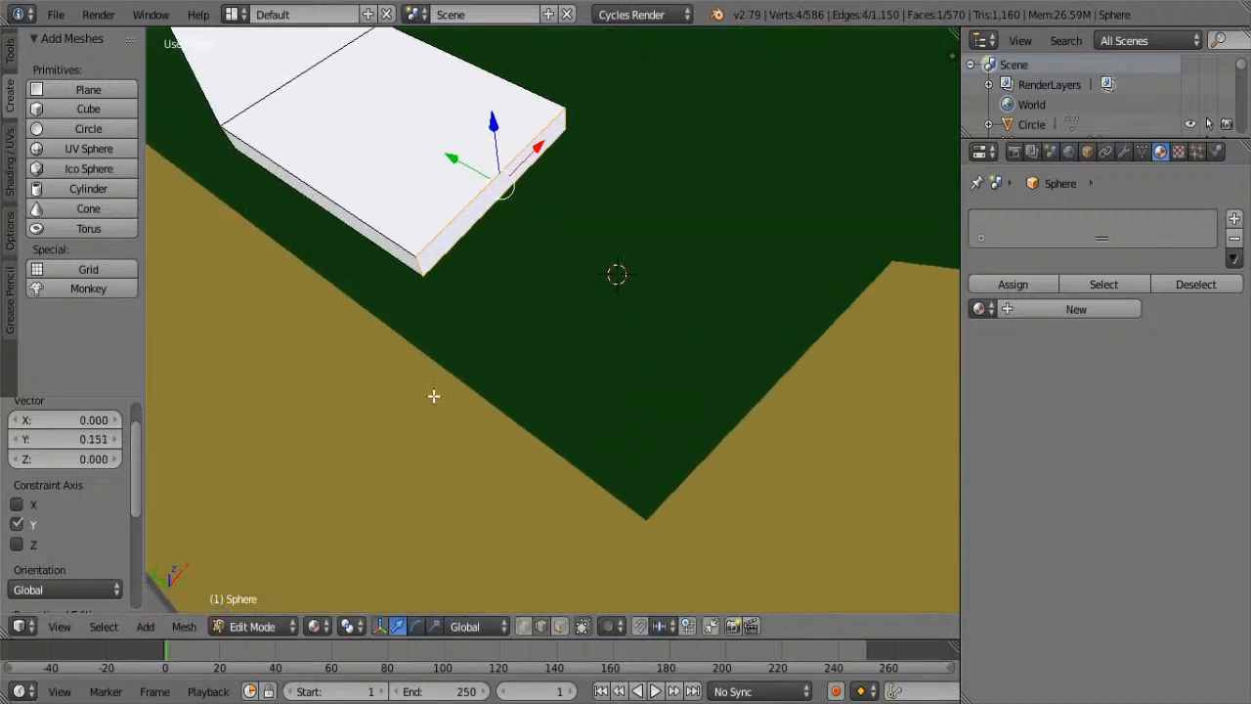
# - Round the two vertical corner edges at the slab's wide end with a multi-segment bevel
pyautogui.rightClick(419, 266)
pyautogui.keyDown('shift'); pyautogui.rightClick(572, 121); pyautogui.keyUp('shift')
pyautogui.moveTo(566, 175); pyautogui.dragTo(610, 238, button='middle')
pyautogui.hotkey('ctrl', 'b')
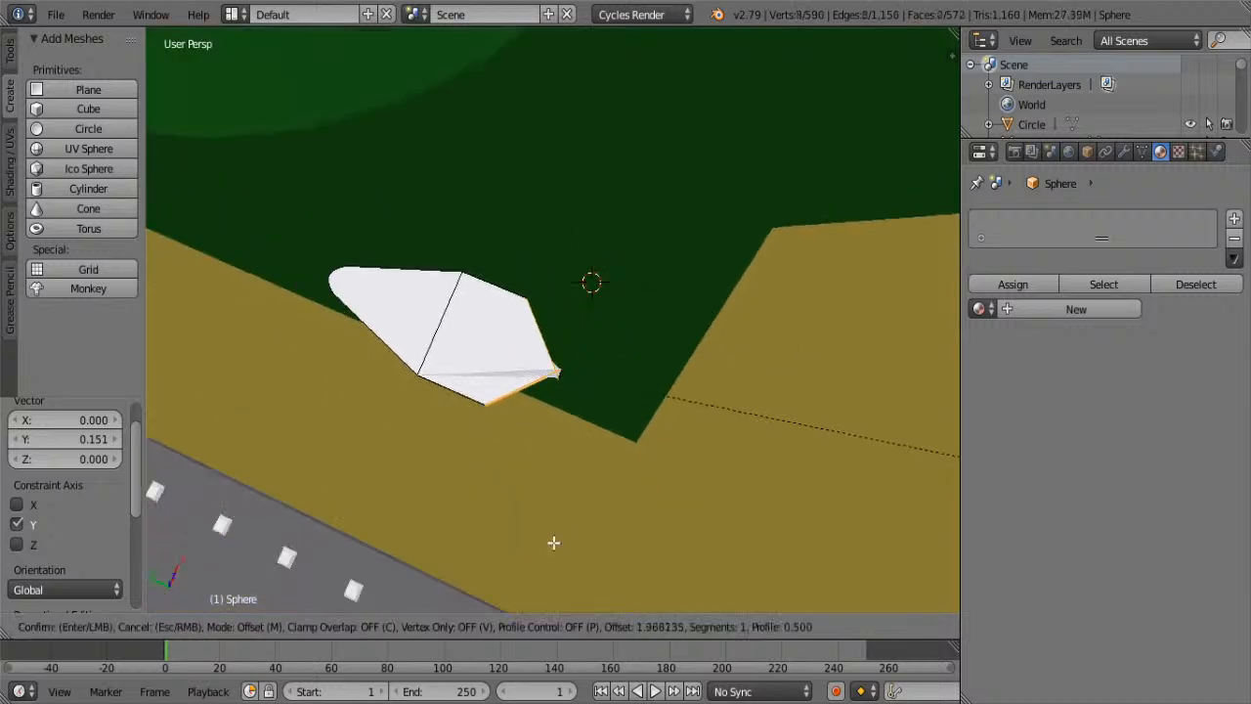
pyautogui.scroll(8, 459, 390)
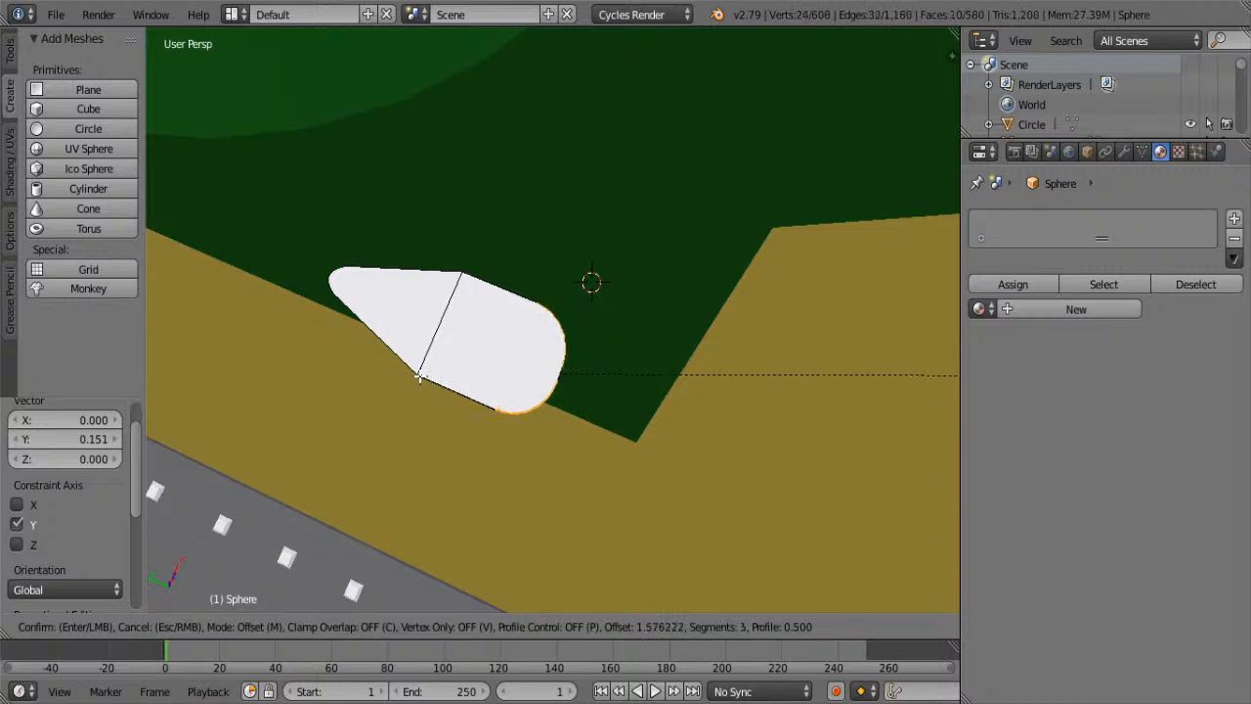
pyautogui.click(420, 377)
pyautogui.moveTo(381, 337); pyautogui.dragTo(407, 280, button='middle')
pyautogui.press('Tab')
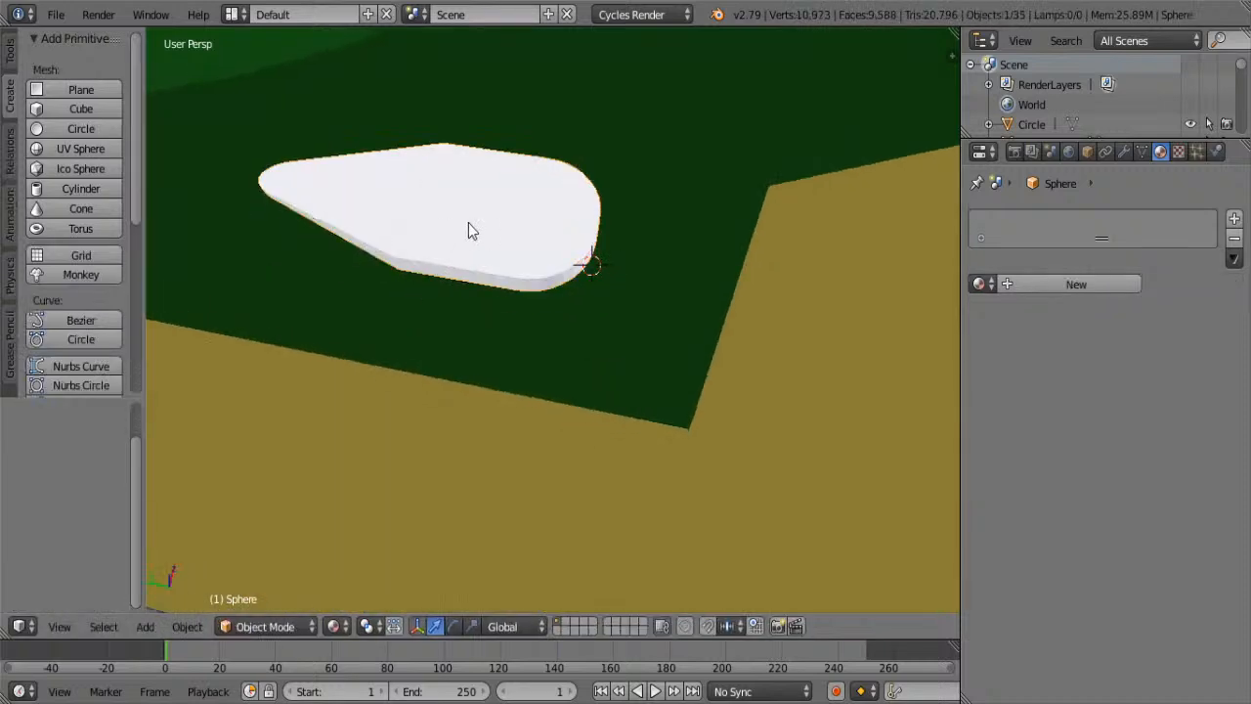
# - Return to mesh editing and box-select the slab's edges from several viewing angles
pyautogui.press('Tab')
pyautogui.scroll(-2, 483, 457)
pyautogui.press('b')
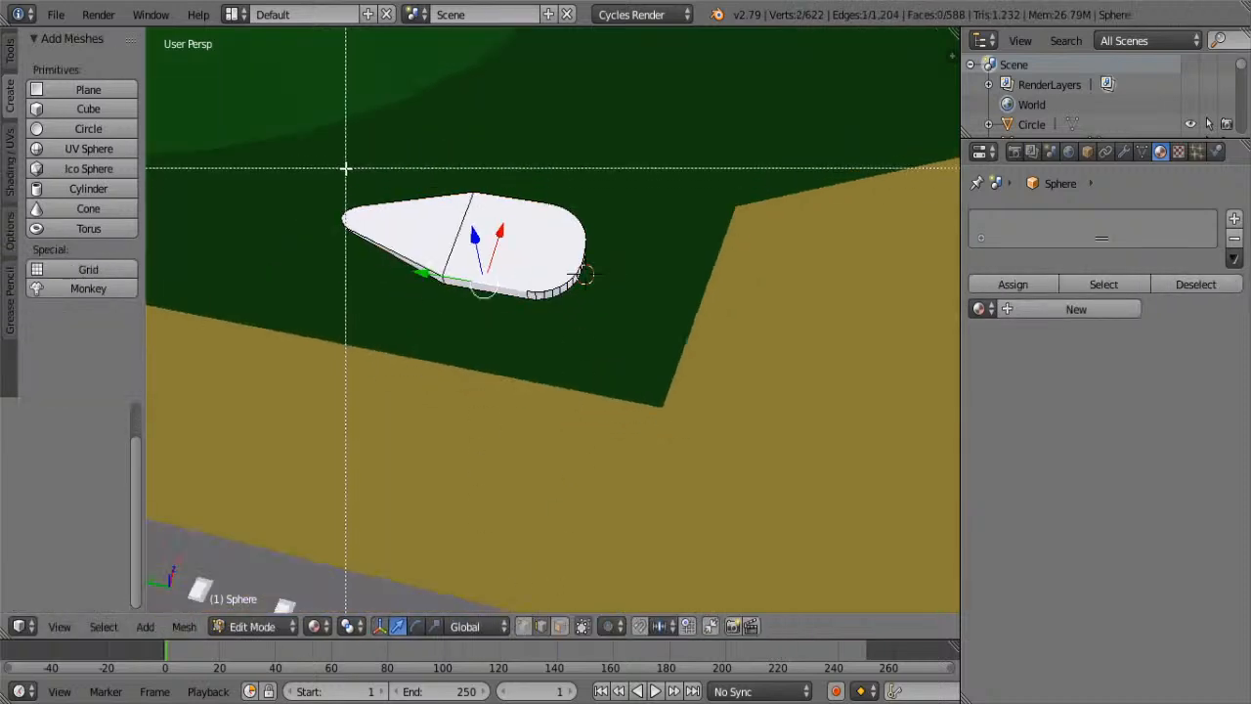
pyautogui.moveTo(301, 170); pyautogui.dragTo(604, 356)
pyautogui.moveTo(466, 332); pyautogui.dragTo(499, 153, button='middle')
pyautogui.press('b')
pyautogui.moveTo(394, 48); pyautogui.dragTo(656, 181)
pyautogui.moveTo(415, 275); pyautogui.dragTo(537, 123, button='middle')
pyautogui.moveTo(622, 144); pyautogui.dragTo(567, 338, button='middle')
pyautogui.press('b')
pyautogui.moveTo(388, 231); pyautogui.dragTo(602, 418)
pyautogui.moveTo(601, 418); pyautogui.dragTo(899, 469, button='middle')
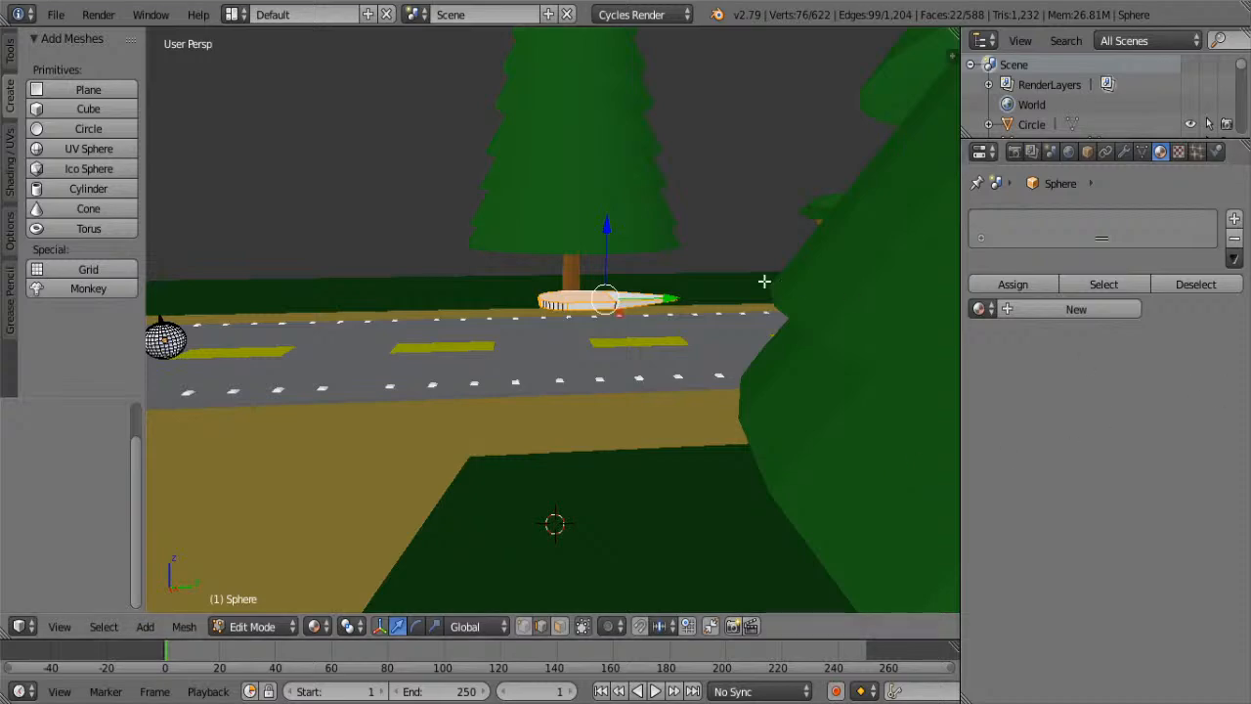
# - Switch to face selection and box-select the slab's remaining faces from the side and the end
pyautogui.click(559, 626)
pyautogui.press('b')
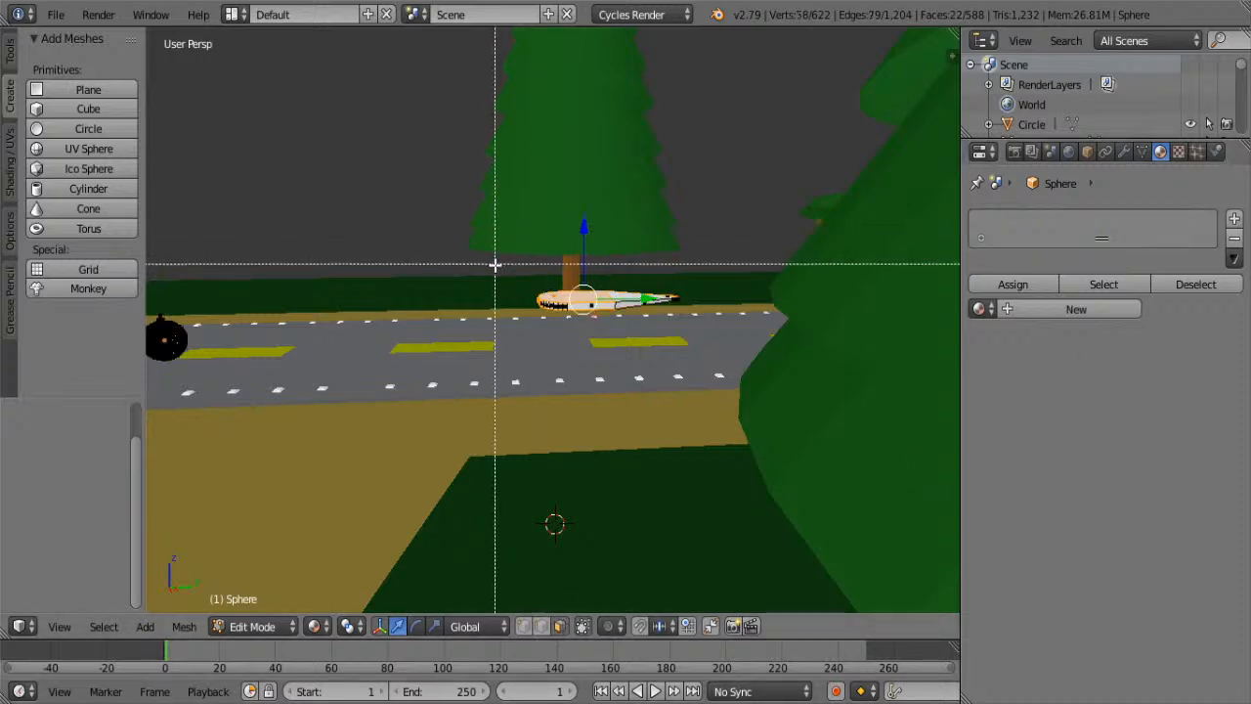
pyautogui.moveTo(494, 263); pyautogui.dragTo(719, 349)
pyautogui.moveTo(719, 349); pyautogui.dragTo(570, 318, button='middle')
pyautogui.press('b')
pyautogui.moveTo(575, 430); pyautogui.dragTo(728, 598)
pyautogui.moveTo(728, 598); pyautogui.dragTo(573, 237, button='middle')
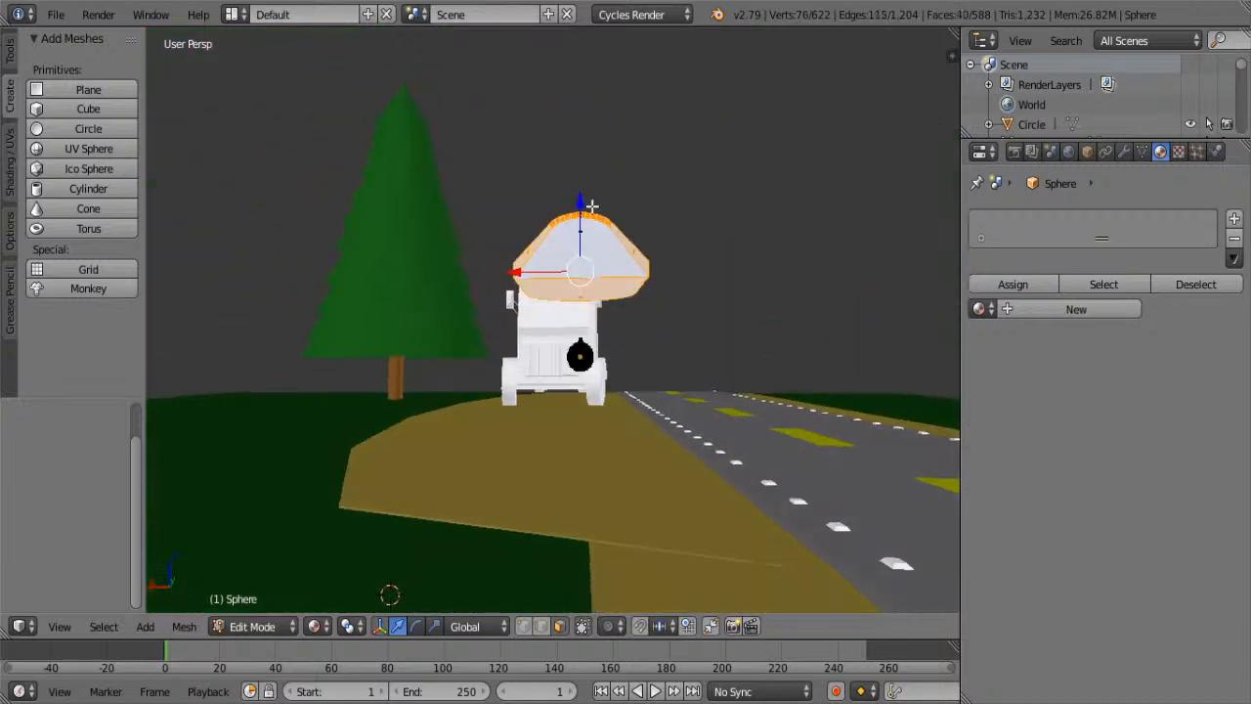
# - Lower the slab and move it -2.035 along Y so it sits above the sphere in front of the truck's grille
pyautogui.moveTo(567, 239); pyautogui.dragTo(629, 282)
pyautogui.moveTo(629, 281); pyautogui.dragTo(509, 356, button='middle')
pyautogui.moveTo(430, 329); pyautogui.dragTo(781, 308)
pyautogui.moveTo(782, 308); pyautogui.dragTo(926, 414, button='middle')
pyautogui.scroll(6, 794, 332)
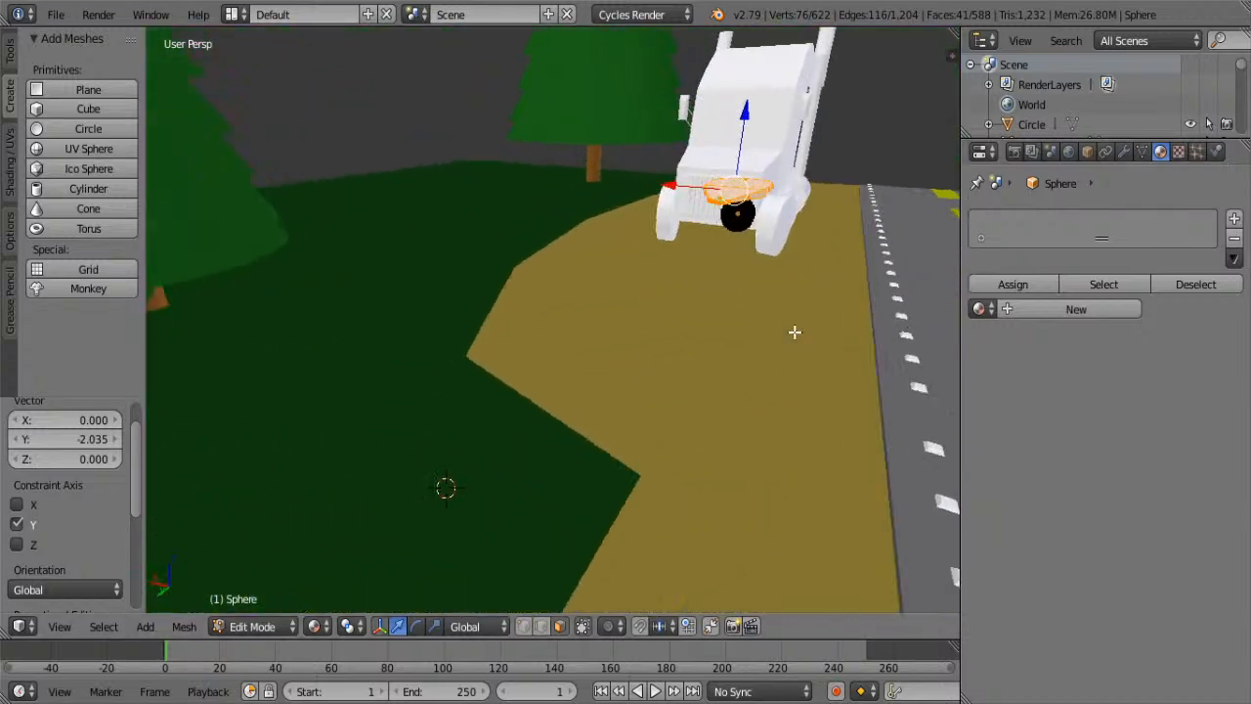
# - Rotate the slab by 90° about the Z axis
pyautogui.moveTo(794, 332); pyautogui.dragTo(555, 393, button='middle')
pyautogui.press('r')
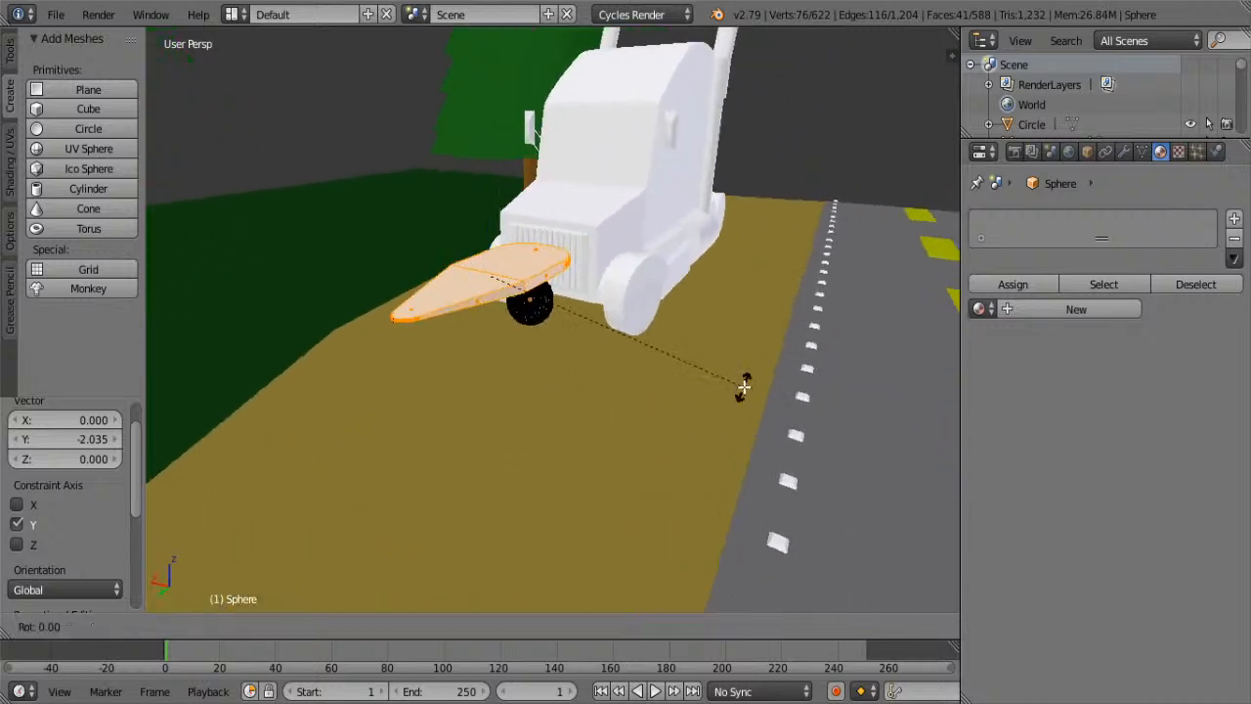
pyautogui.write('z')
pyautogui.write('90')
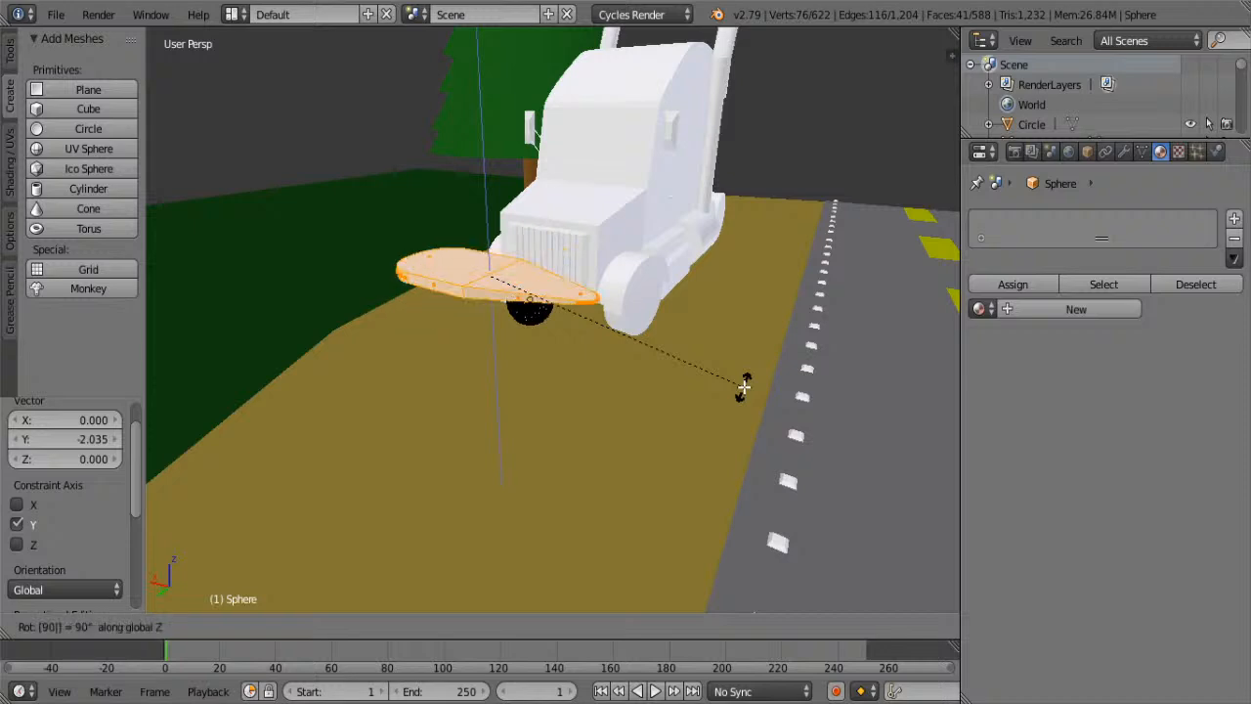
pyautogui.press('Return')
pyautogui.scroll(-3, 614, 303)
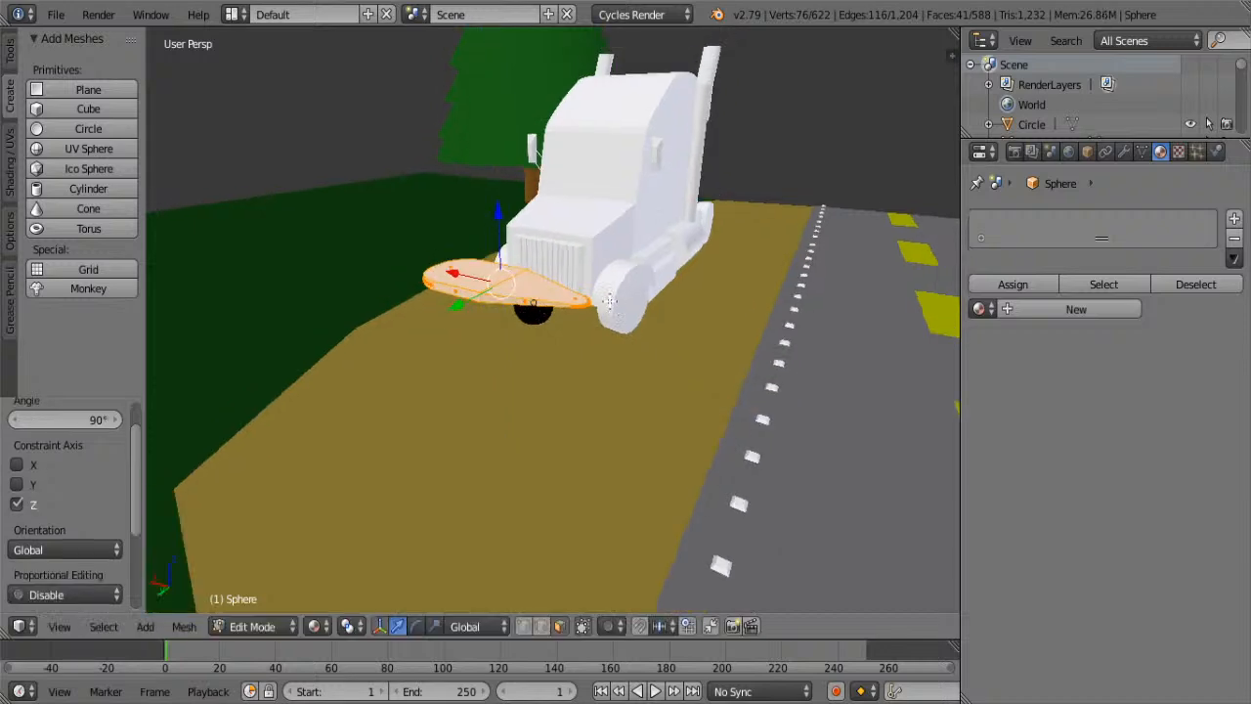
# - Scale the slab by 0.232 and move it -0.176 along Y
pyautogui.press('s')
pyautogui.click(553, 320)
pyautogui.moveTo(553, 320); pyautogui.dragTo(599, 366, button='middle')
pyautogui.scroll(-2, 482, 283)
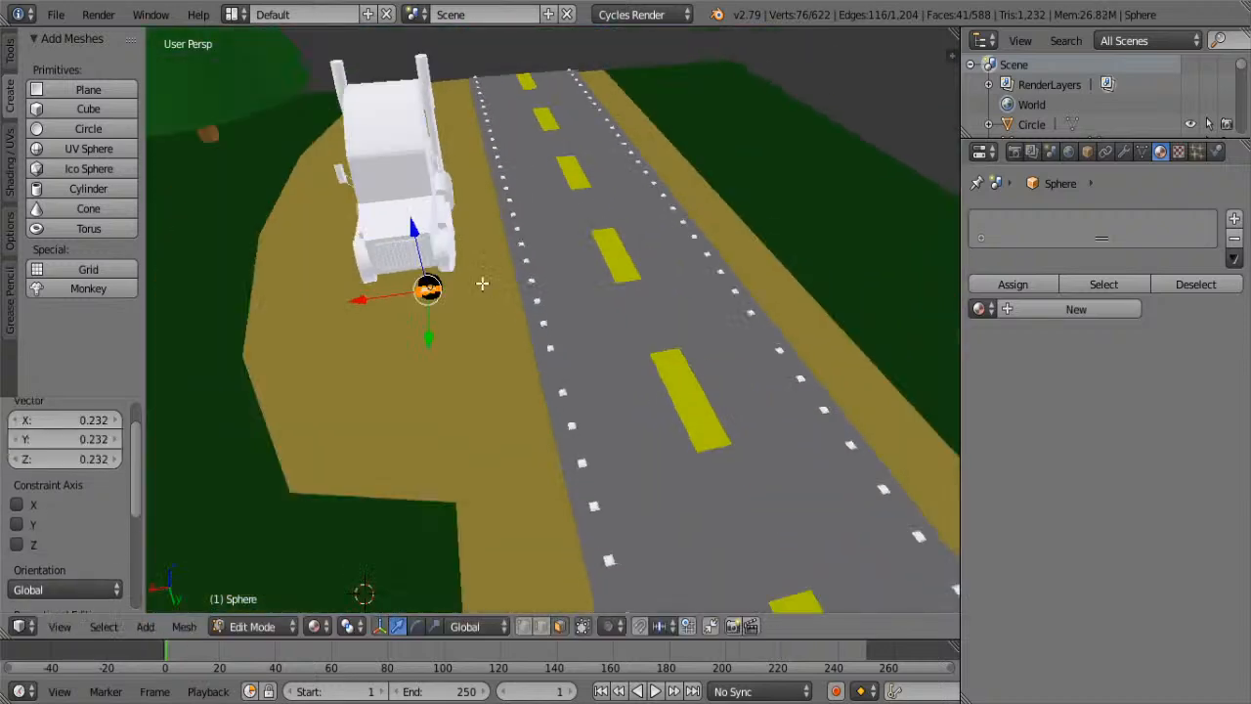
pyautogui.keyDown('shift'); pyautogui.moveTo(483, 282); pyautogui.dragTo(625, 461, button='middle'); pyautogui.keyUp('shift')
pyautogui.scroll(3, 625, 460)
pyautogui.moveTo(621, 548); pyautogui.dragTo(610, 528)
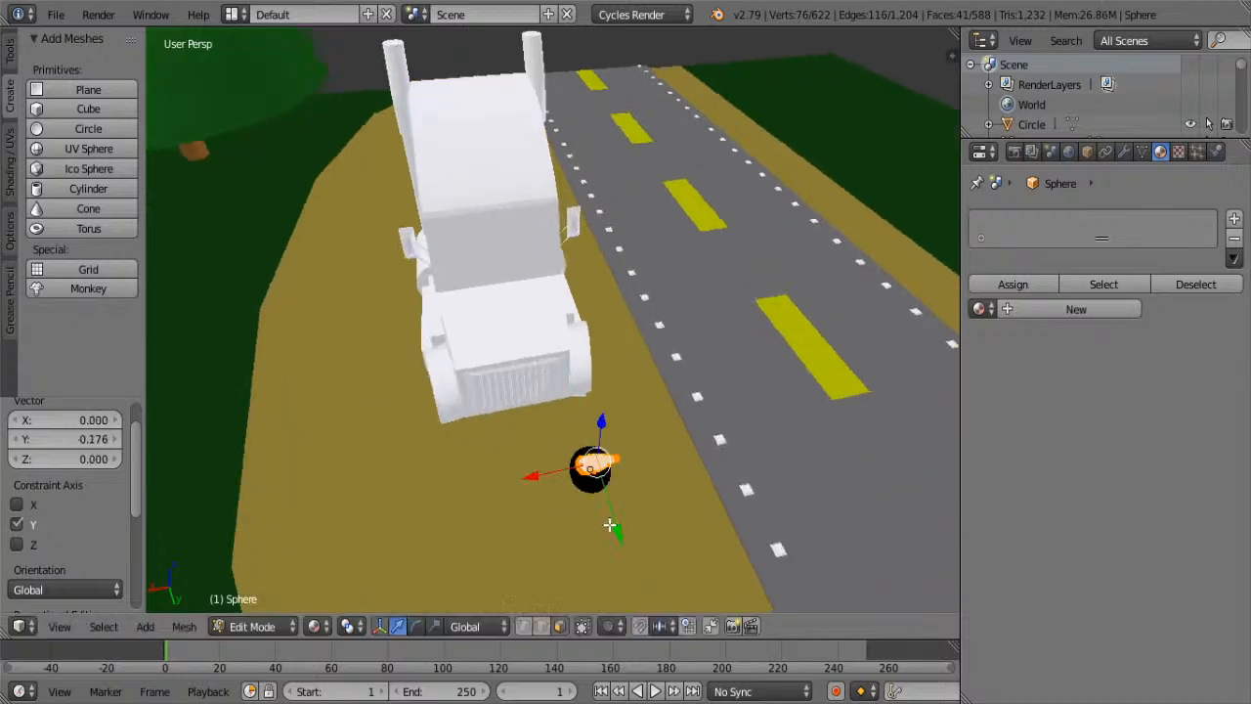
# - Clear the selection and reselect all faces of the slab above the sphere's tip, including its top and underside
pyautogui.press('a')
pyautogui.keyDown('shift'); pyautogui.scroll(-3, 676, 510); pyautogui.keyUp('shift')
pyautogui.moveTo(650, 455); pyautogui.dragTo(508, 346, button='middle')
pyautogui.keyDown('shift'); pyautogui.moveTo(592, 371); pyautogui.dragTo(558, 334, button='middle'); pyautogui.keyUp('shift')
pyautogui.scroll(5, 623, 385)
pyautogui.keyDown('shift'); pyautogui.moveTo(688, 436); pyautogui.dragTo(436, 53, button='middle'); pyautogui.keyUp('shift')
pyautogui.moveTo(376, 223); pyautogui.dragTo(528, 279, button='middle')
pyautogui.scroll(-5, 528, 278)
pyautogui.keyDown('shift'); pyautogui.moveTo(364, 273); pyautogui.dragTo(462, 250, button='middle'); pyautogui.keyUp('shift')
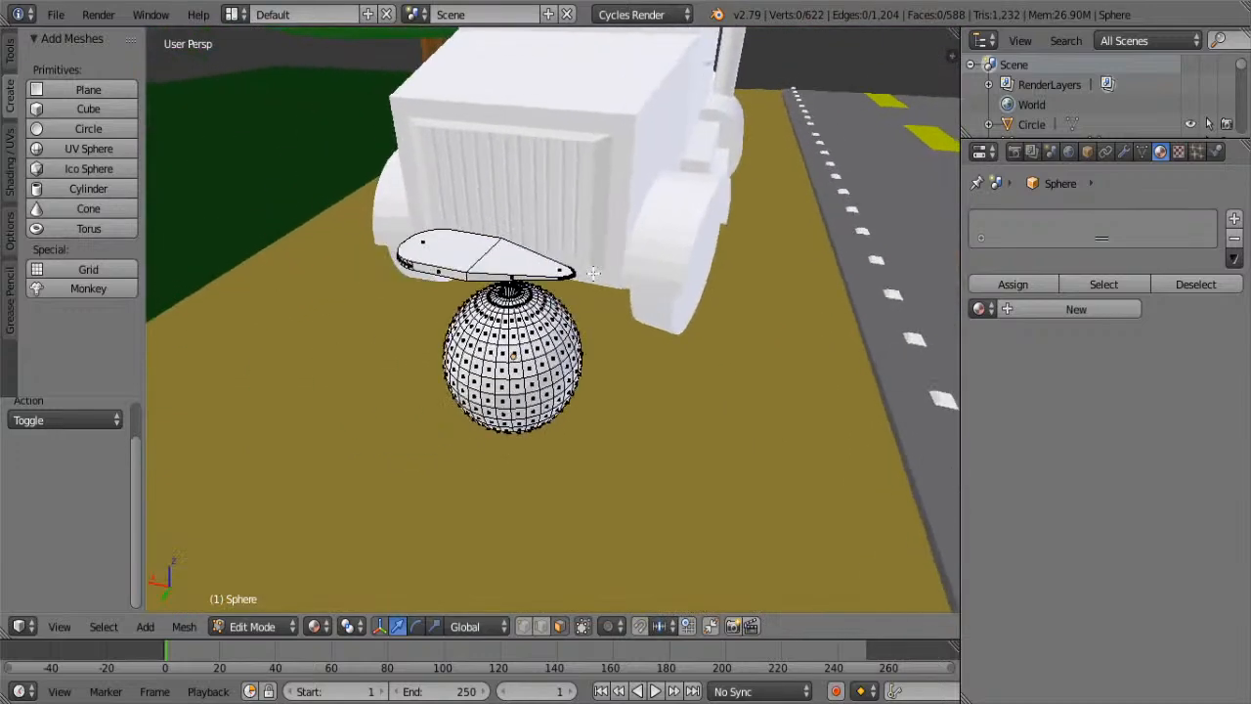
pyautogui.scroll(4, 462, 250)
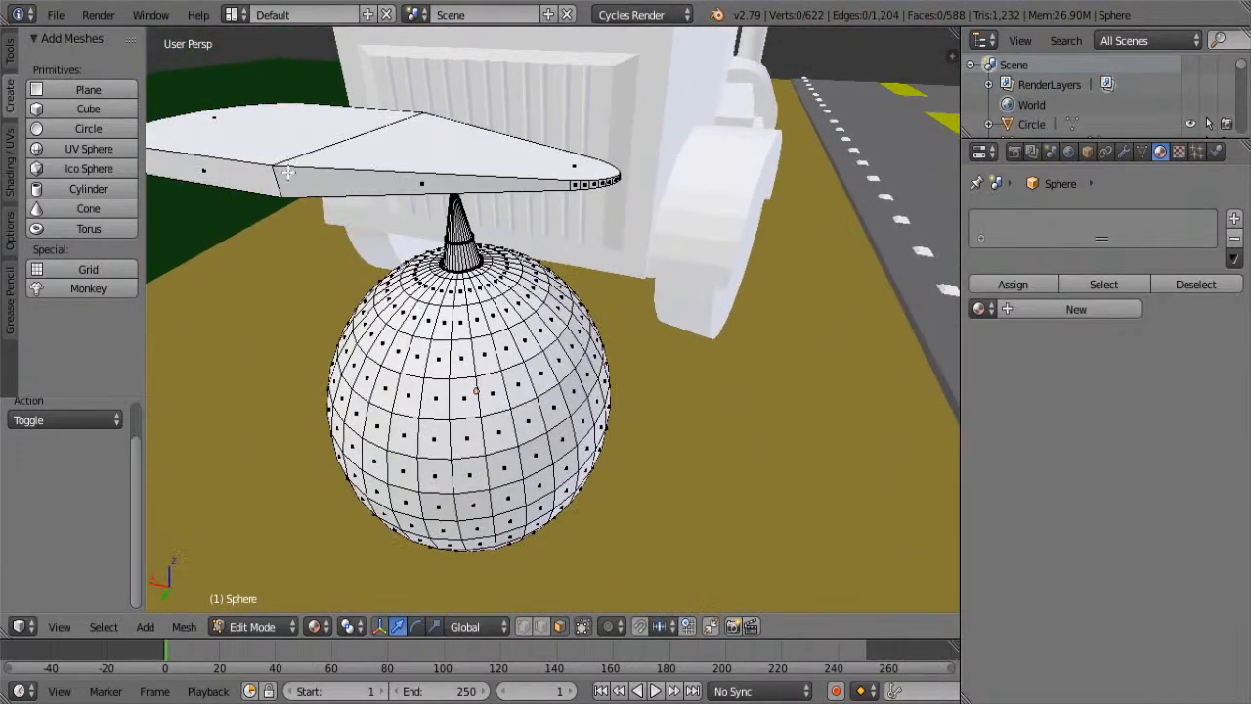
pyautogui.press('l')
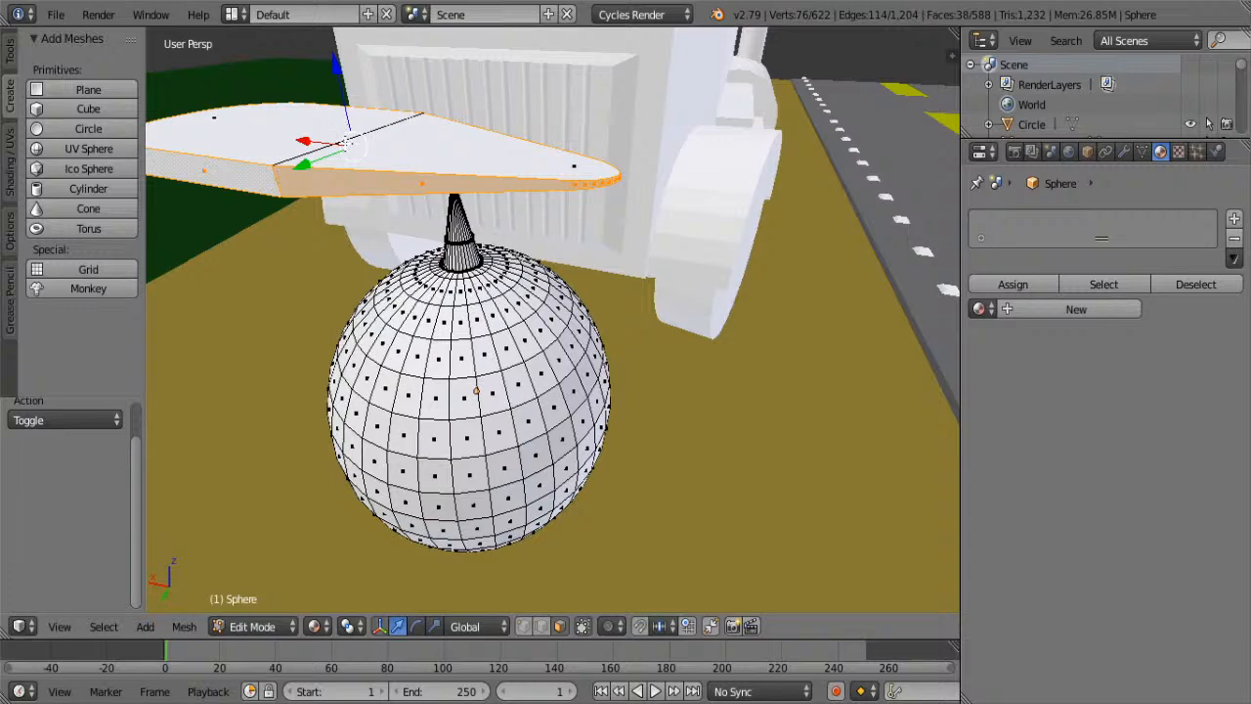
pyautogui.keyDown('shift'); pyautogui.rightClick(415, 170); pyautogui.keyUp('shift')
pyautogui.moveTo(374, 155); pyautogui.dragTo(514, 184, button='middle')
pyautogui.keyDown('shift'); pyautogui.rightClick(511, 118); pyautogui.keyUp('shift')
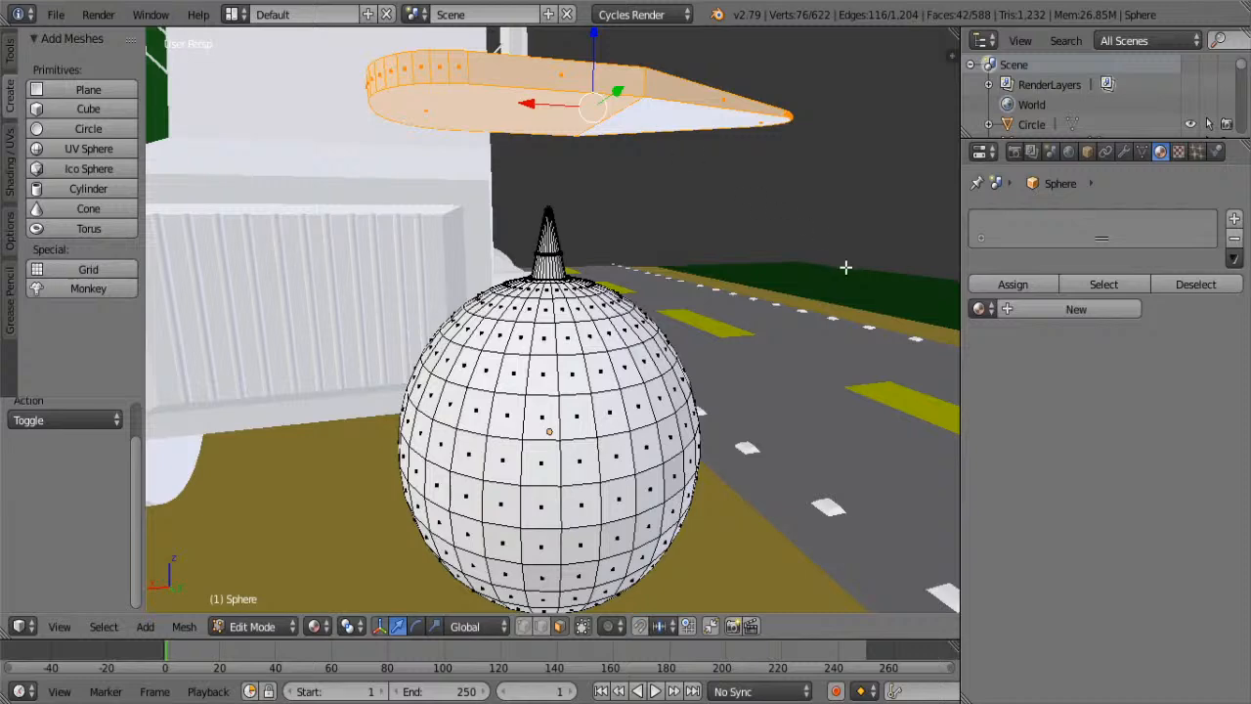
# - Thin the slab by scaling it along the Z axis by 0.458
pyautogui.press('s')
pyautogui.press('z')
pyautogui.click(708, 193)
pyautogui.moveTo(695, 179); pyautogui.dragTo(480, 235, button='middle')
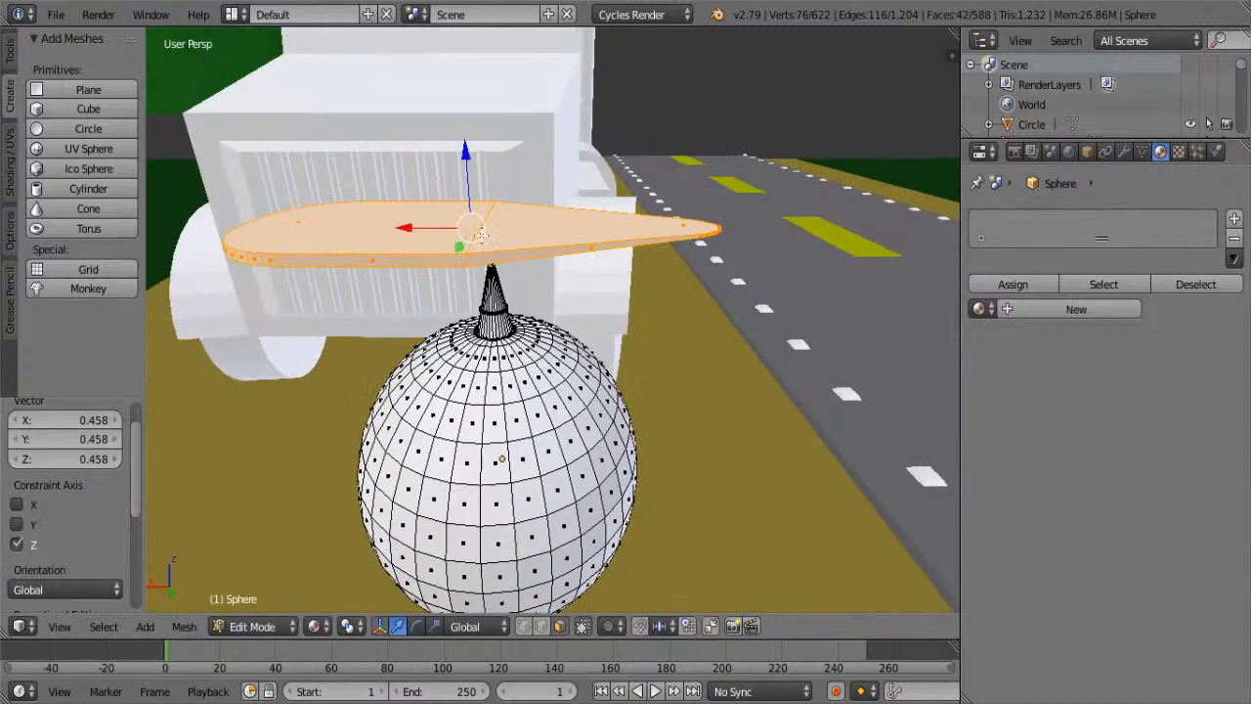
# - Move the slab sideways along X and -0.032 along Z, and scale it down uniformly
pyautogui.moveTo(419, 230); pyautogui.dragTo(542, 229)
pyautogui.moveTo(591, 168); pyautogui.dragTo(590, 256)
pyautogui.press('s')
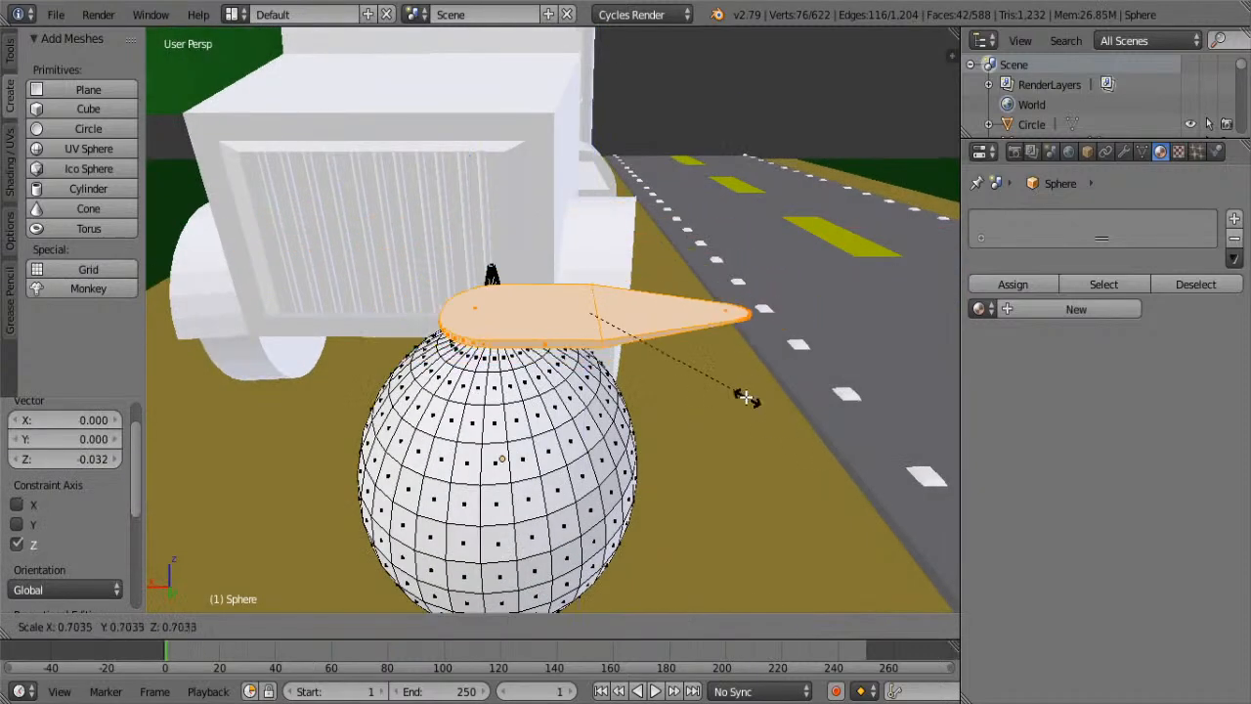
pyautogui.click(641, 339)
# - Place the slab's rounded end against the sphere's tip, moving it 0.009 along X, -0.022 along Y and -0.006 along Z
pyautogui.moveTo(595, 341); pyautogui.dragTo(541, 285)
pyautogui.moveTo(542, 285); pyautogui.dragTo(569, 395, button='middle')
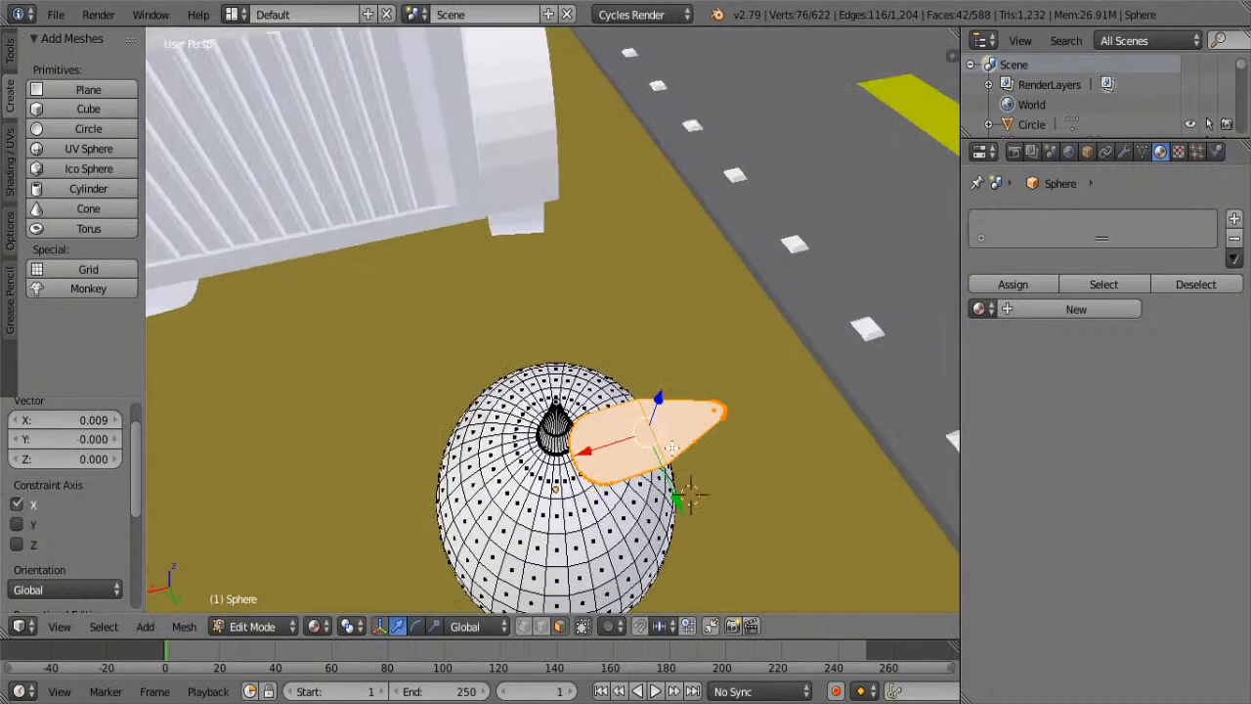
pyautogui.moveTo(678, 485); pyautogui.dragTo(663, 452)
pyautogui.moveTo(663, 452); pyautogui.dragTo(577, 308, button='middle')
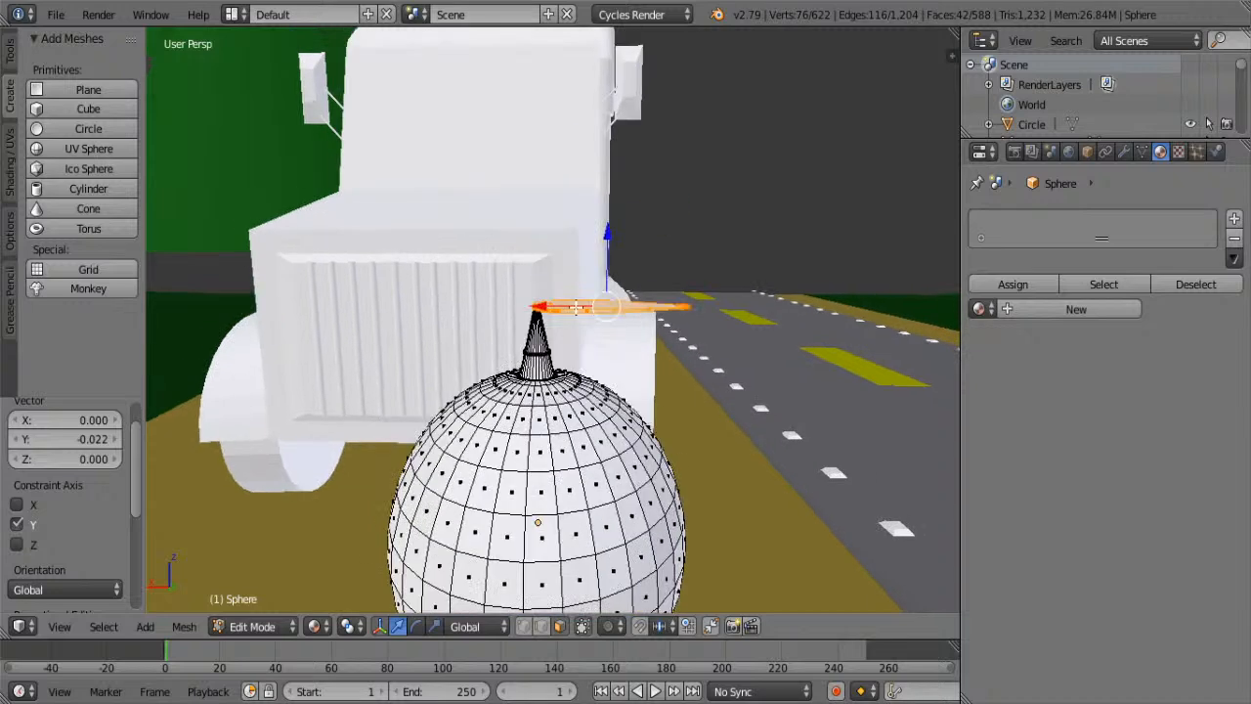
pyautogui.moveTo(607, 237); pyautogui.dragTo(616, 240)
# - Tilt the slab 17.6° about the Y axis and raise it 0.012 along Z
pyautogui.moveTo(617, 239); pyautogui.dragTo(813, 401, button='middle')
pyautogui.press('r')
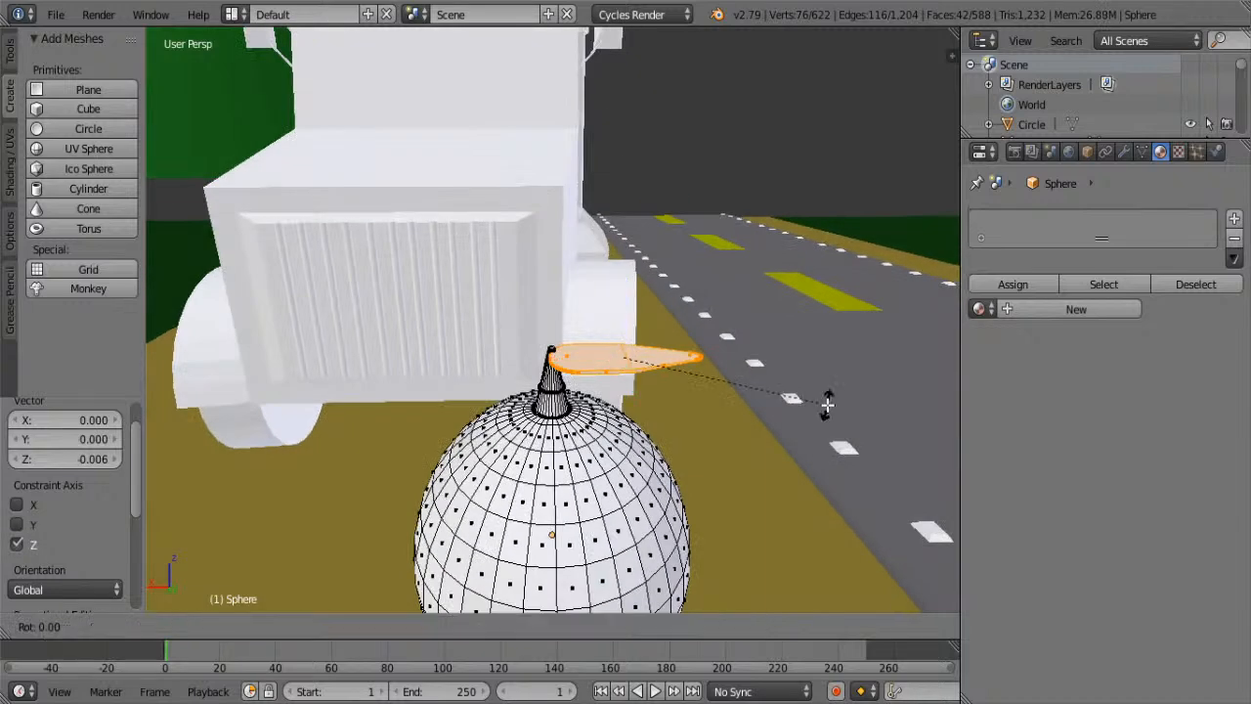
pyautogui.press('y')
pyautogui.click(805, 336)
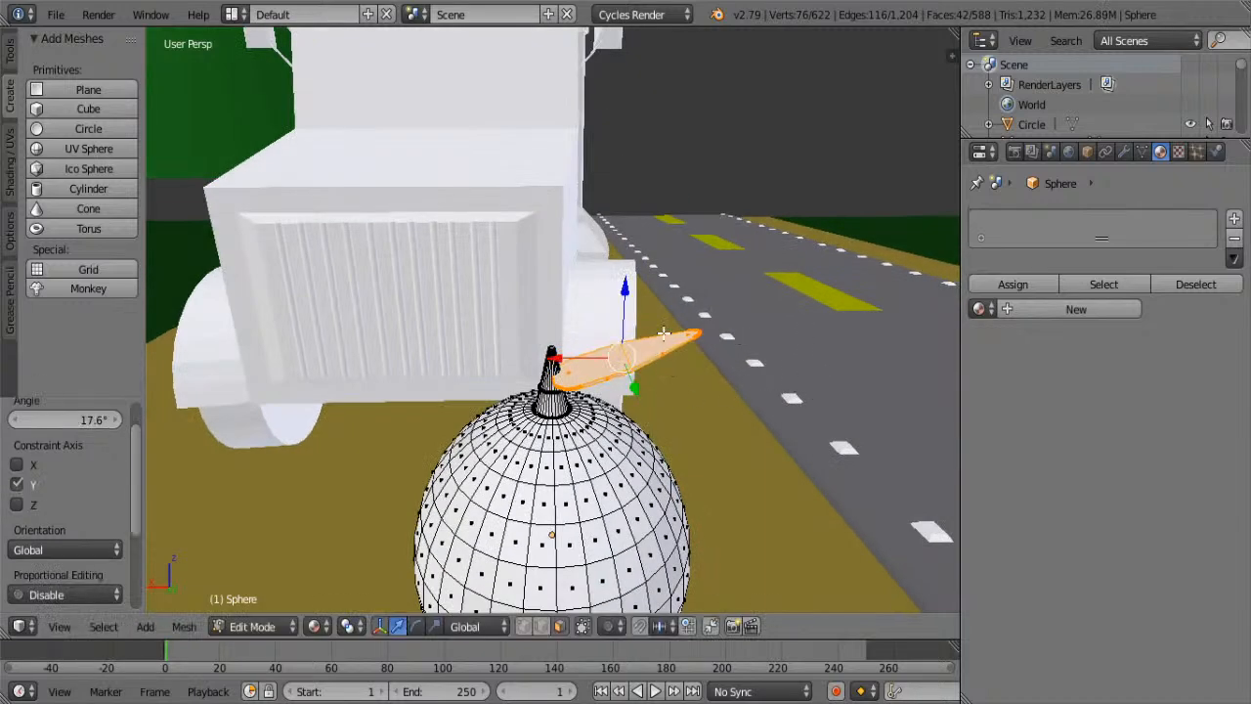
pyautogui.moveTo(624, 289); pyautogui.dragTo(622, 279)
# - Try to duplicate the slab, rotate the copy 180° about the Z axis and move it along X to the tip's opposite side
pyautogui.hotkey('shift', 'd')
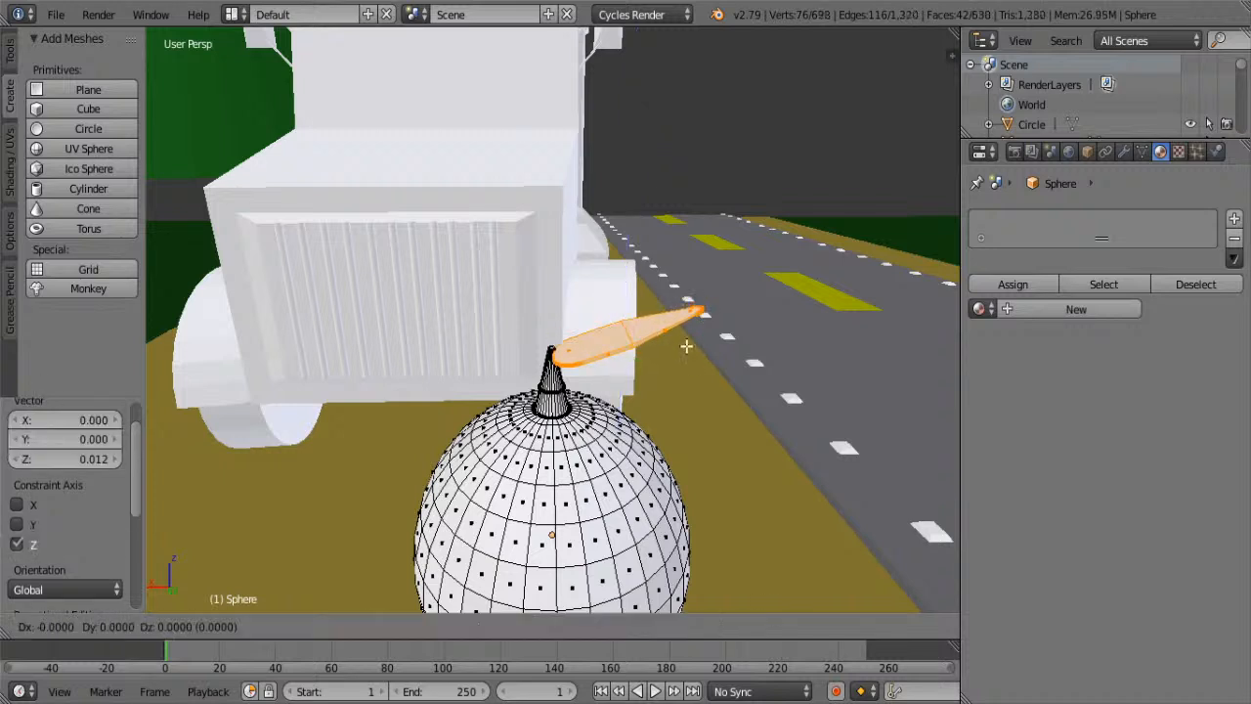
pyautogui.rightClick(686, 346)
pyautogui.write('rz180')
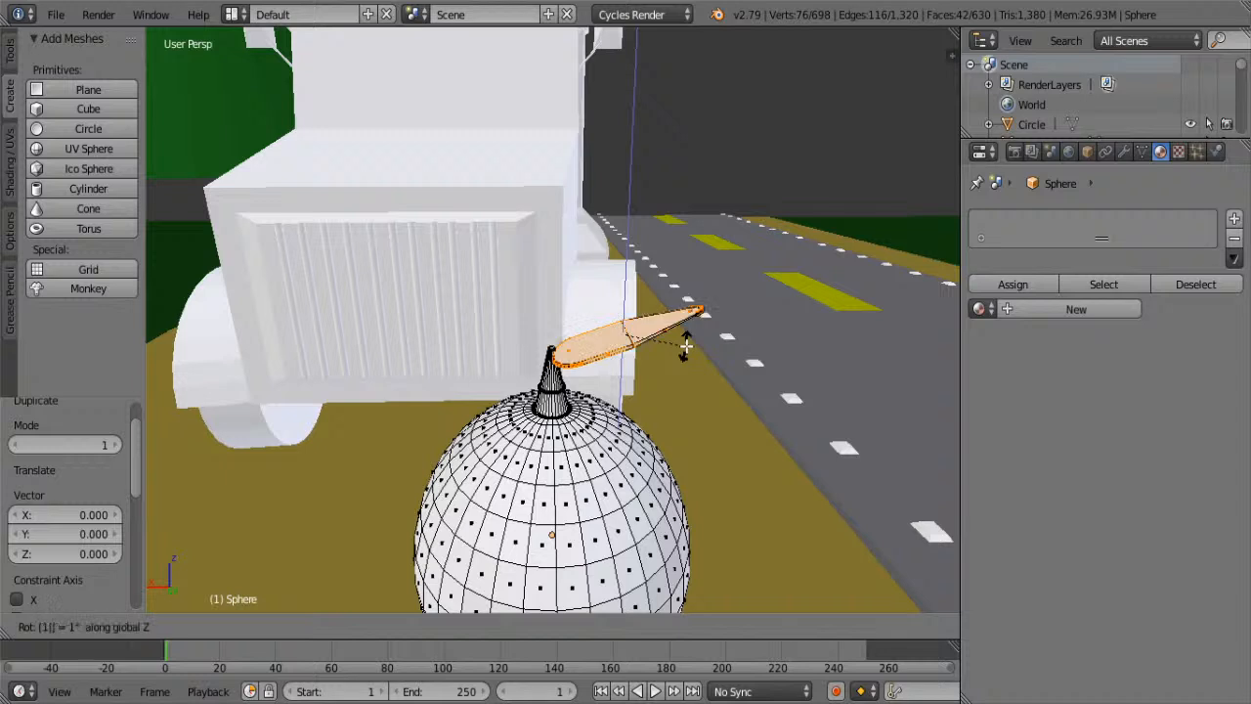
pyautogui.press('Return')
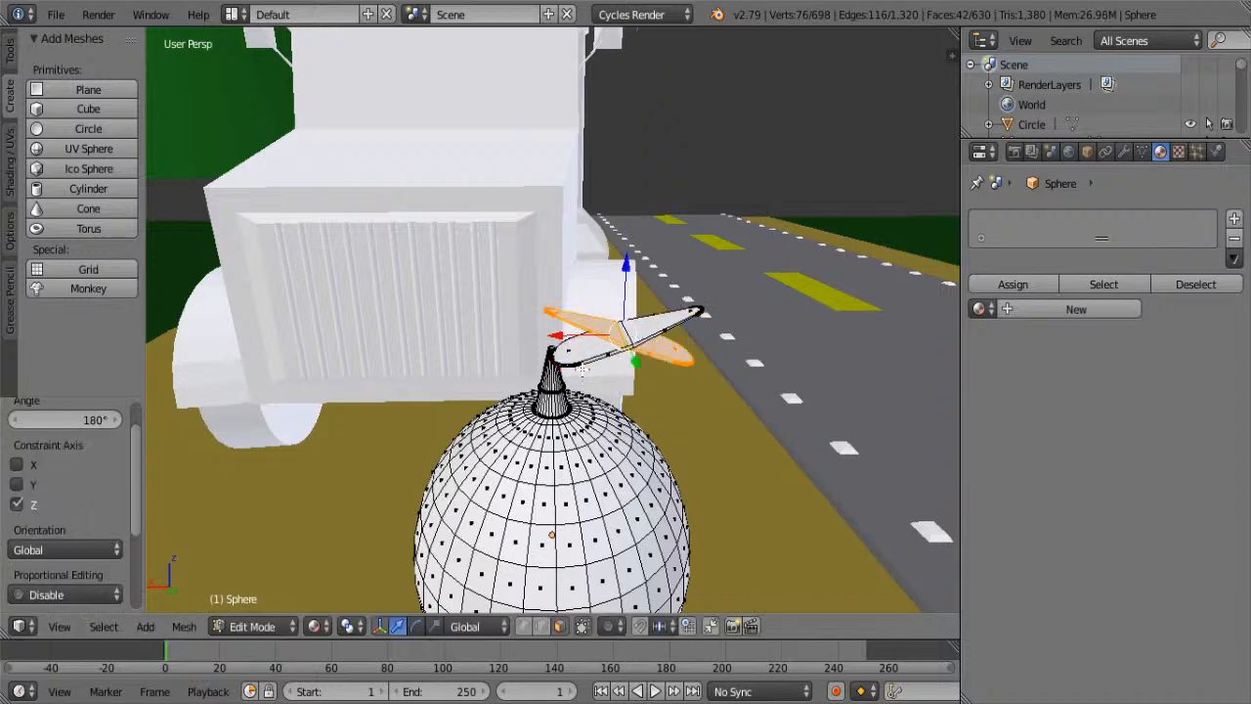
pyautogui.press('g')
pyautogui.press('x')
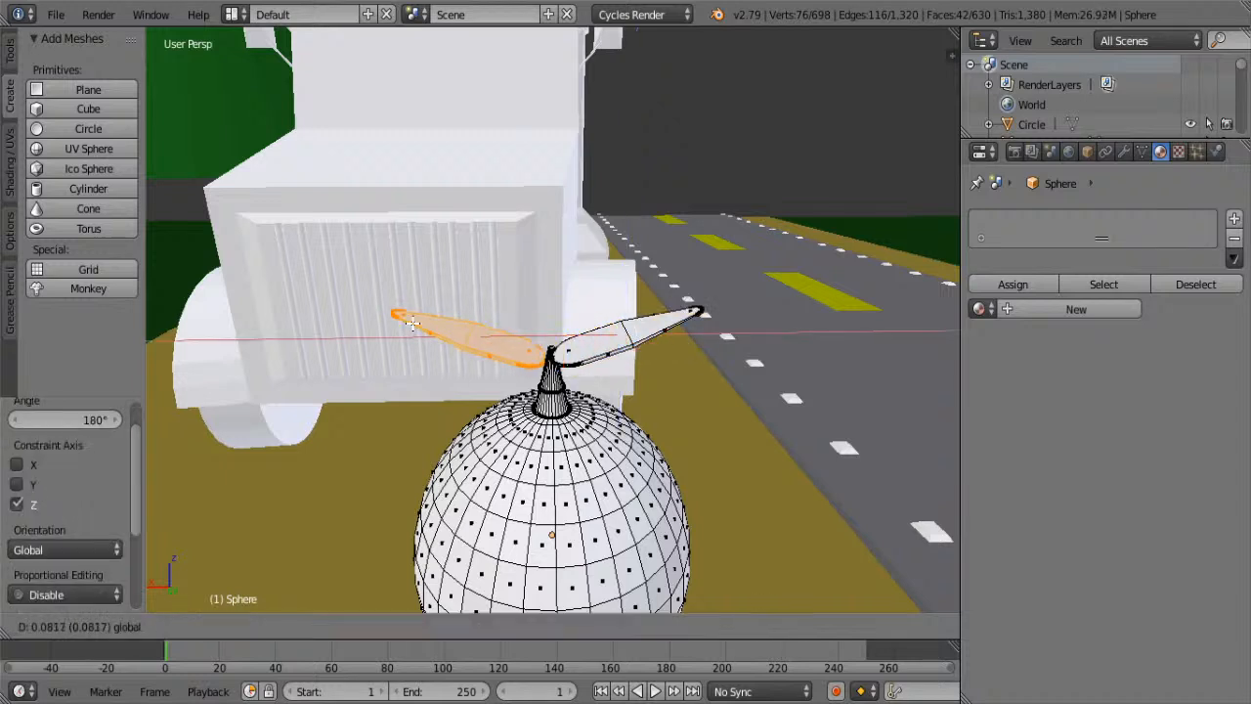
pyautogui.click(426, 323)
# - Undo the slab's duplication and shift the original slab -0.003 along X against the sphere's tip
pyautogui.hotkey('ctrl', 'z')
pyautogui.hotkey('ctrl', 'z')
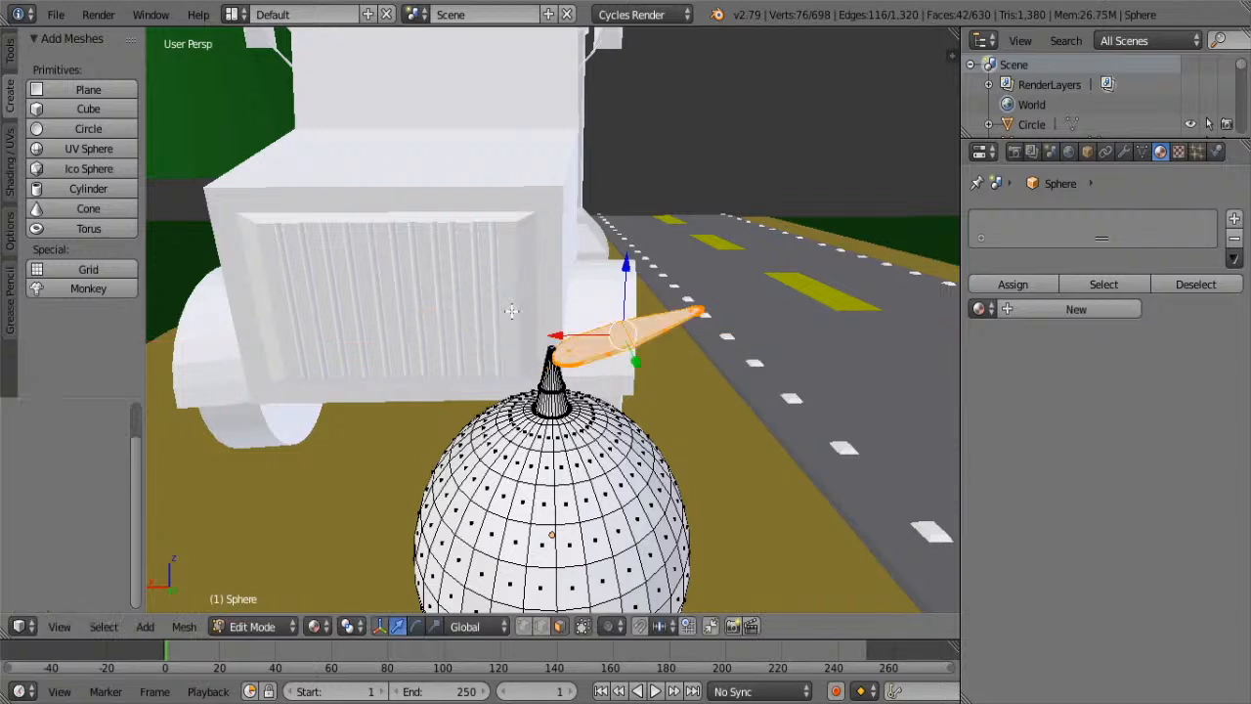
pyautogui.moveTo(593, 333)
pyautogui.mouseDown()
pyautogui.moveTo(575, 333)
pyautogui.moveTo(621, 282)
pyautogui.moveTo(576, 323)
pyautogui.mouseUp()
pyautogui.hotkey('ctrl', 'z')
pyautogui.hotkey('ctrl', 'z')
pyautogui.hotkey('ctrl', 'z')
pyautogui.scroll(3, 595, 327)
pyautogui.scroll(-2, 640, 347)
pyautogui.moveTo(637, 280); pyautogui.dragTo(634, 293)
pyautogui.moveTo(563, 311); pyautogui.dragTo(556, 274, button='middle')
pyautogui.moveTo(559, 254); pyautogui.dragTo(569, 247)
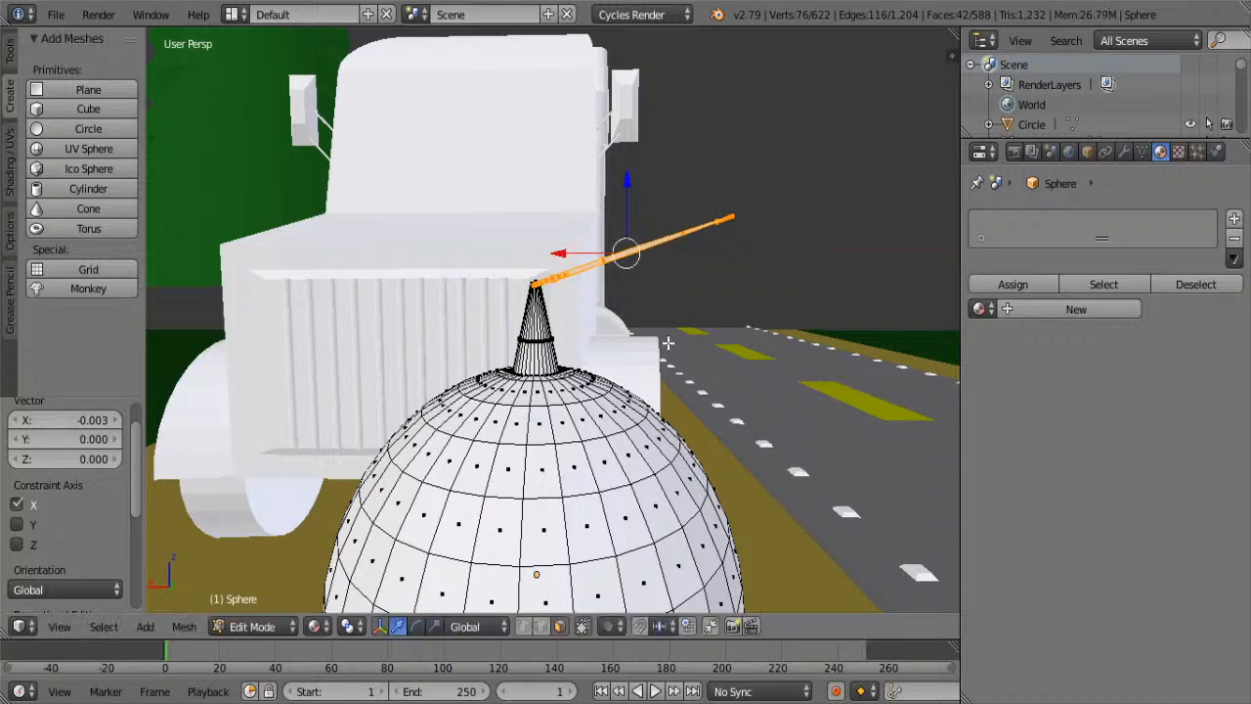
# - Duplicate the slab in place and rotate the copy 180° about the Z axis
pyautogui.hotkey('shift', 'd')
pyautogui.write('rz')
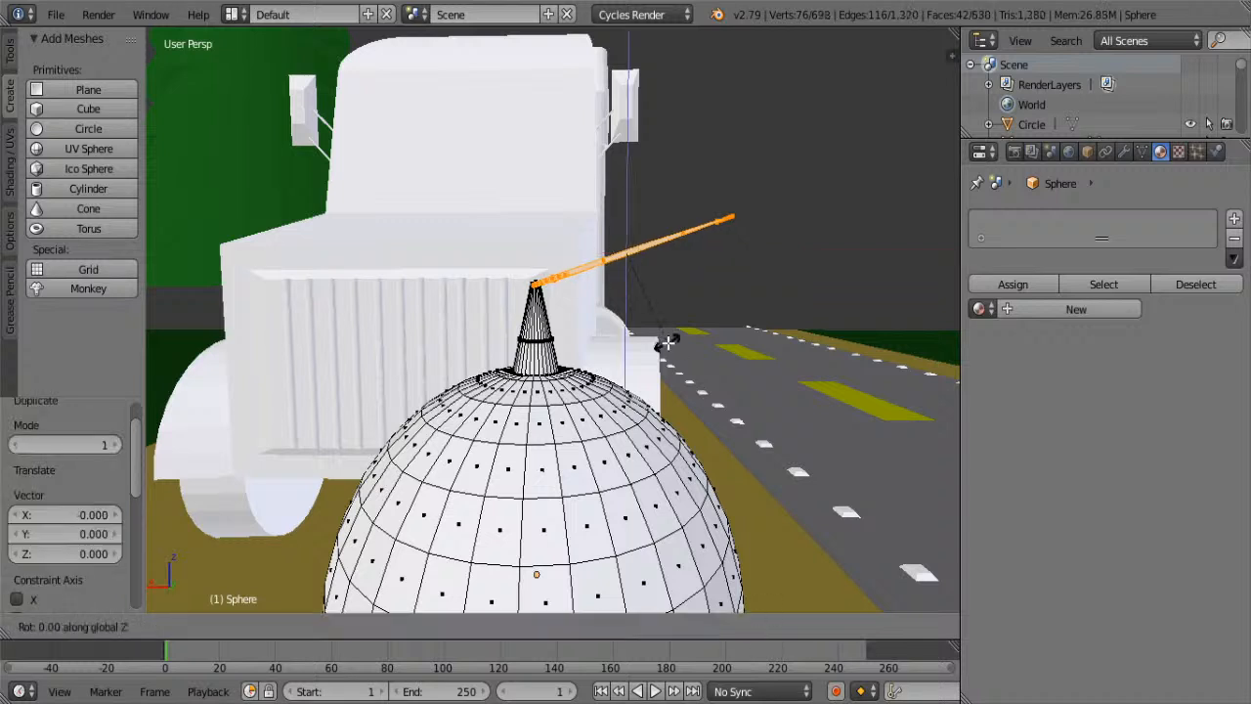
pyautogui.write('18')
pyautogui.press('-')
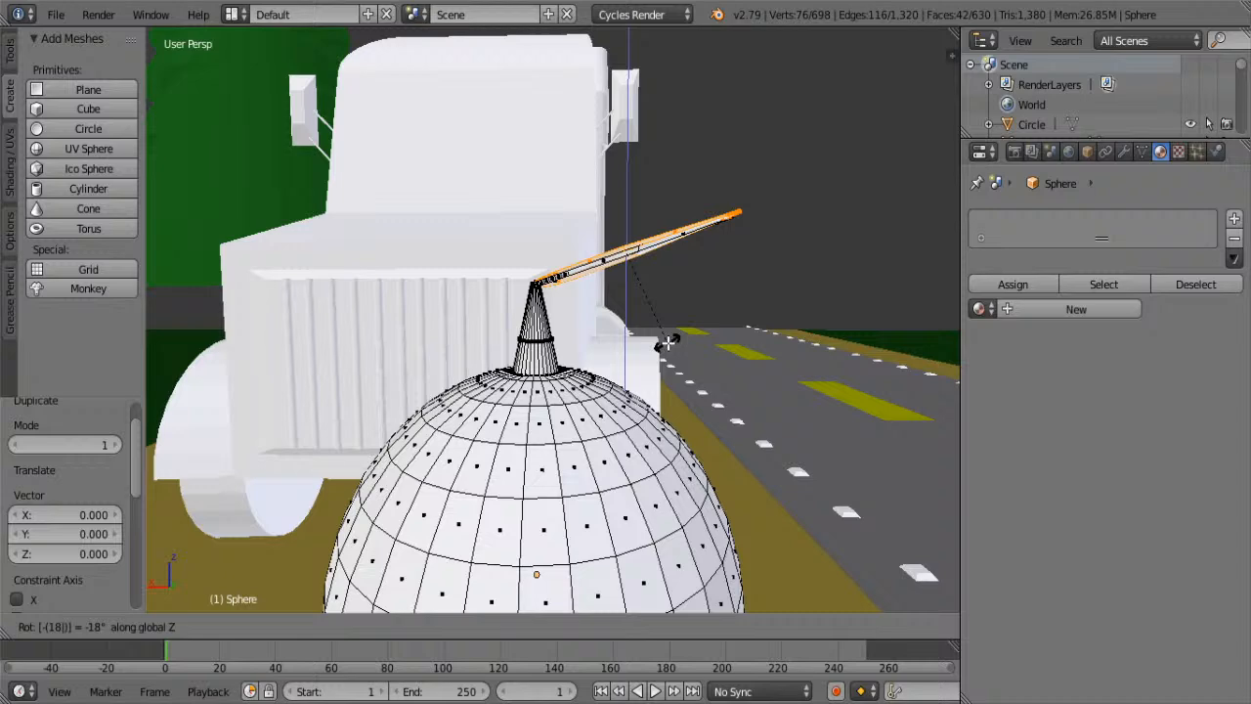
pyautogui.press('Return')
pyautogui.moveTo(664, 342); pyautogui.dragTo(667, 397, button='middle')
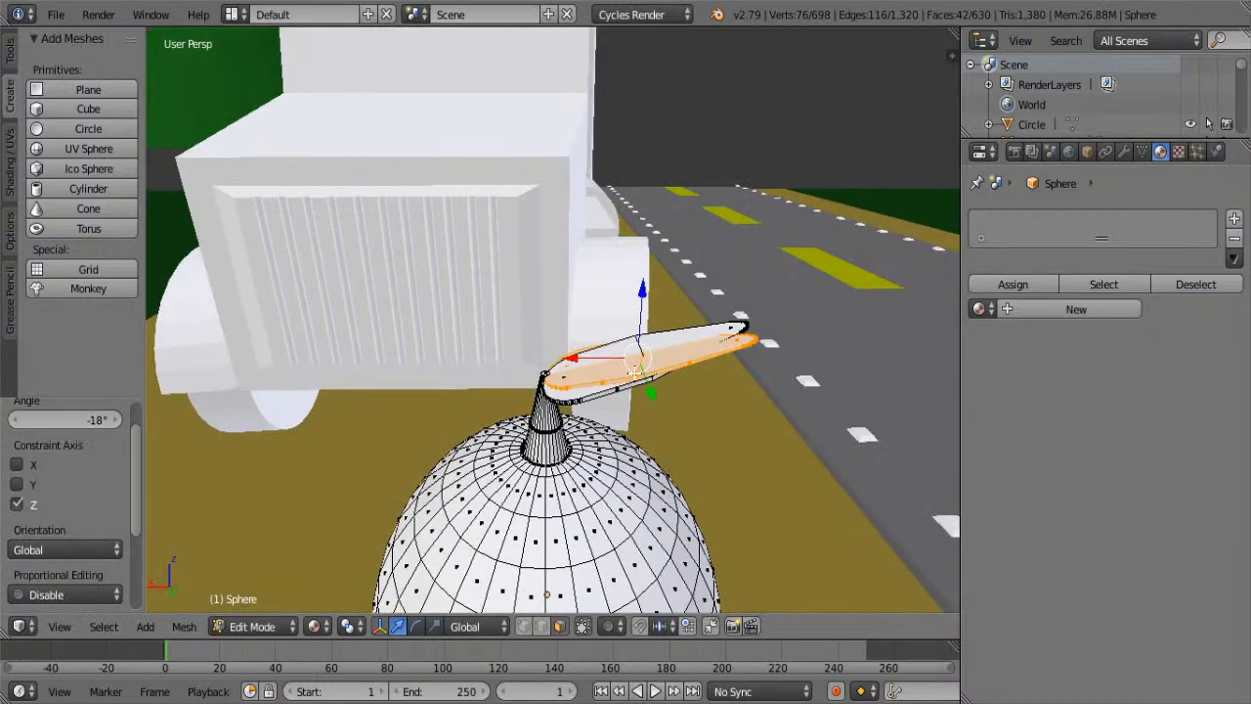
pyautogui.hotkey('ctrl', 'z')
pyautogui.write('r')
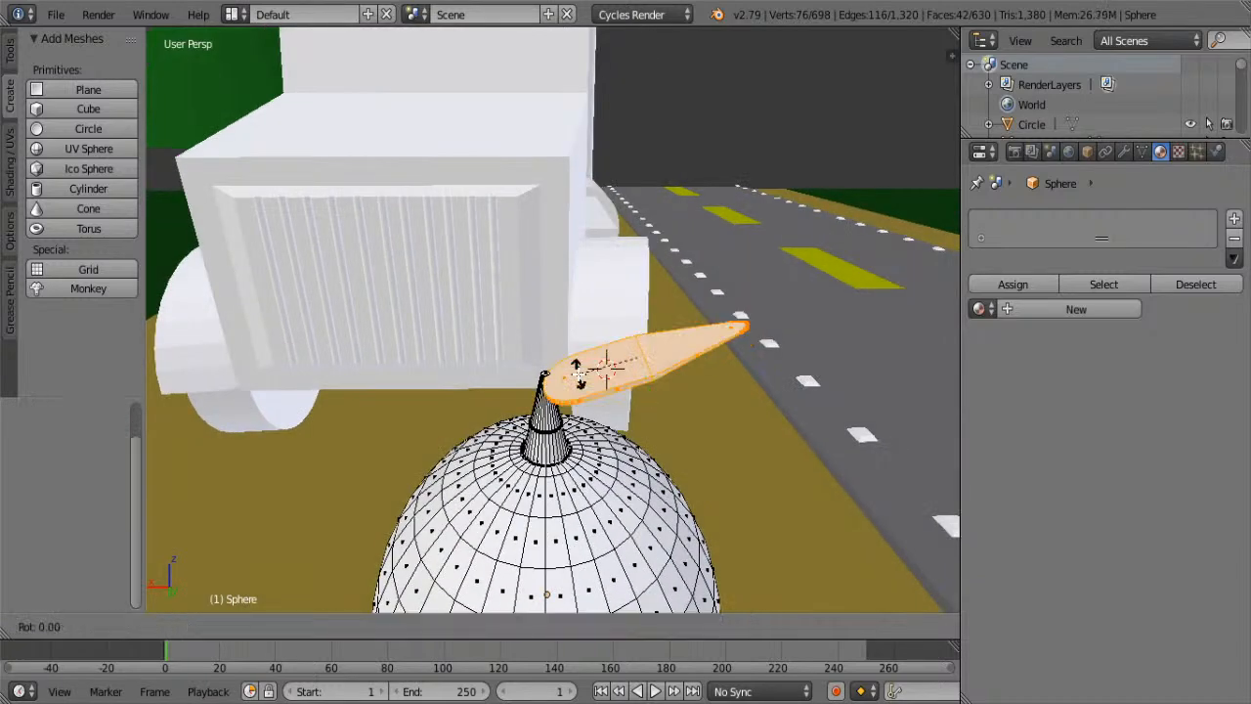
pyautogui.write('z')
pyautogui.write('180')
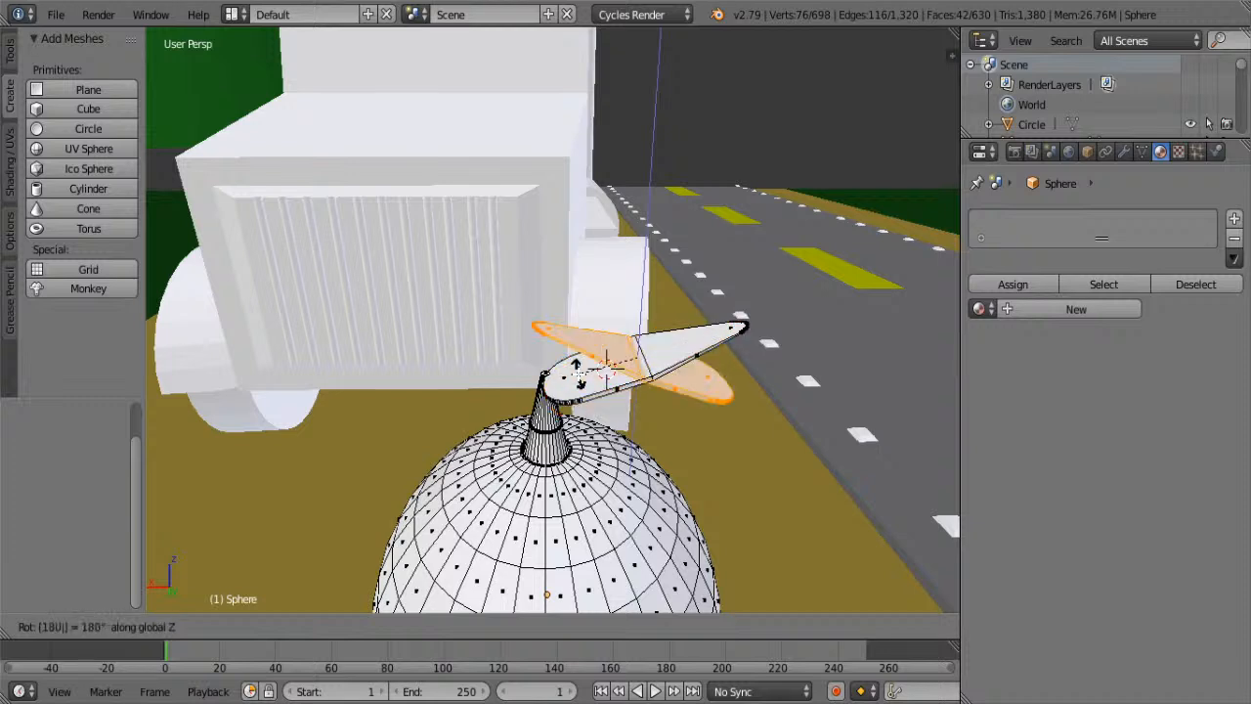
pyautogui.press('Return')
# - Move the rotated copy about 0.073 along X so its rounded end meets the original slab at the tip
pyautogui.press('g')
pyautogui.press('x')
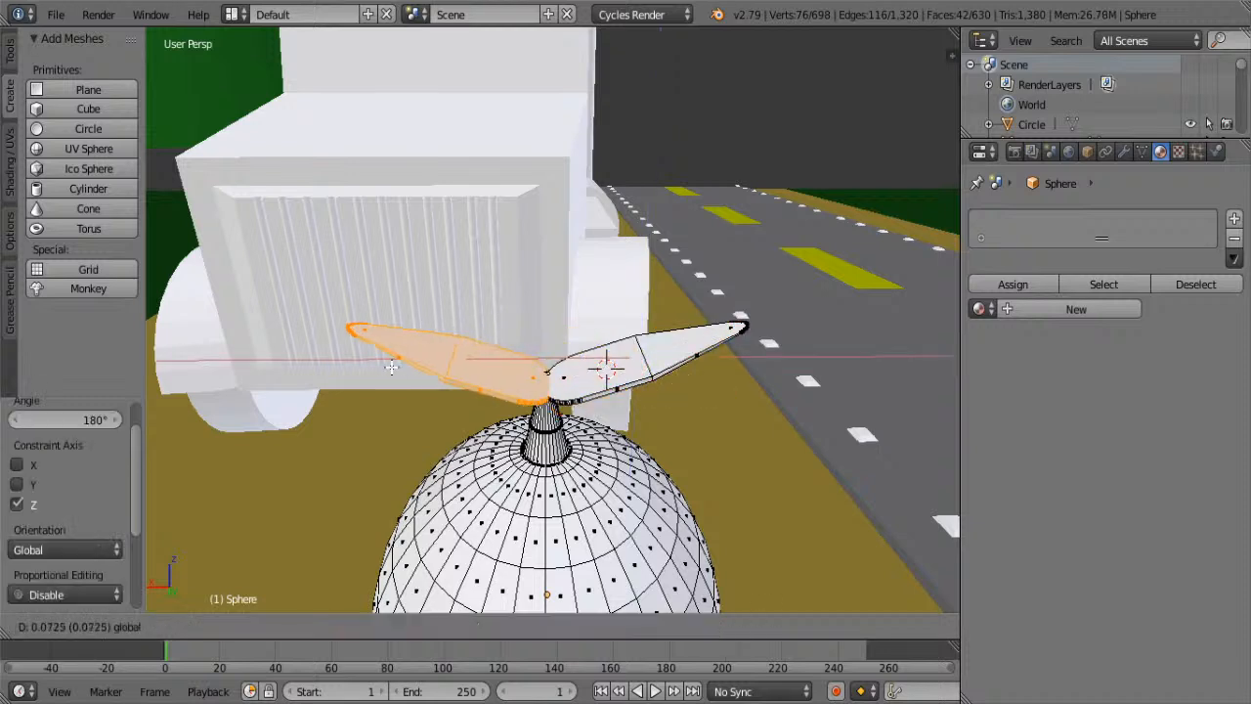
pyautogui.click(389, 364)
pyautogui.press('Tab')
pyautogui.moveTo(389, 365); pyautogui.dragTo(642, 366, button='middle')
pyautogui.press('Tab')
# - Select all faces of both leaf-like slabs and move them together -0.008 along Y over the sphere's tip
pyautogui.moveTo(715, 315); pyautogui.dragTo(570, 385, button='middle')
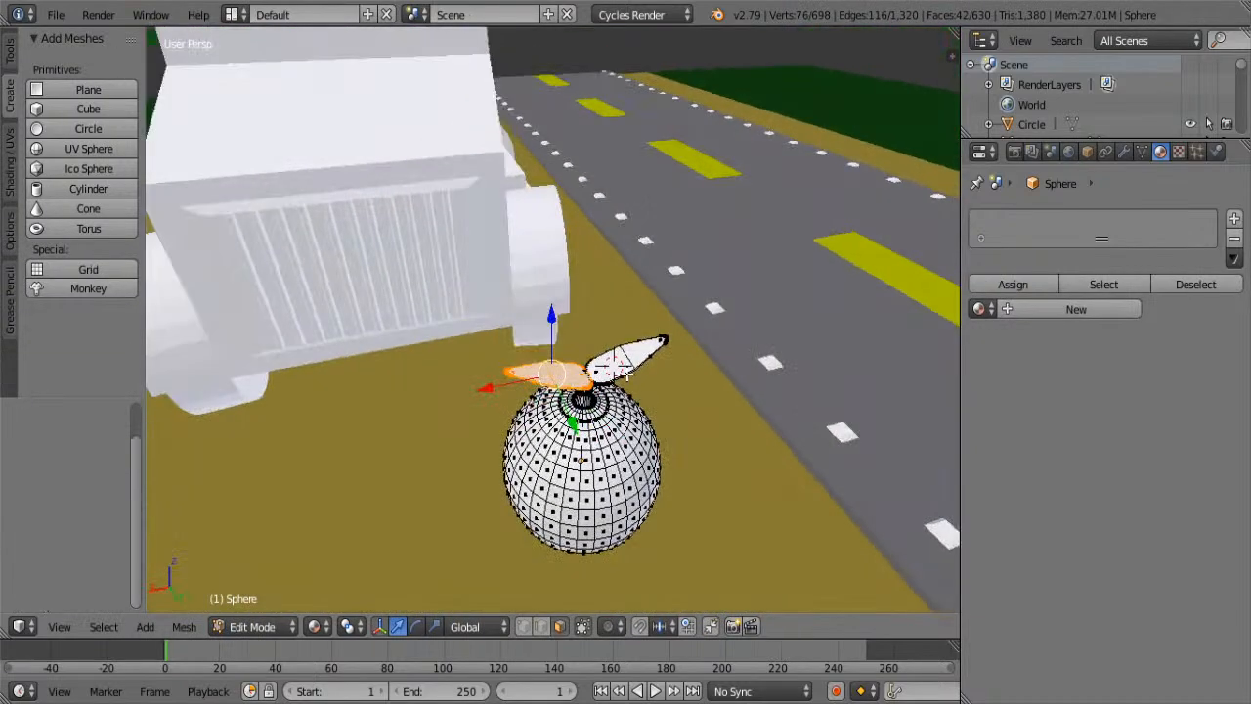
pyautogui.keyDown('shift'); pyautogui.rightClick(626, 373); pyautogui.keyUp('shift')
pyautogui.scroll(4, 656, 379)
pyautogui.moveTo(734, 396); pyautogui.dragTo(665, 361, button='middle')
pyautogui.scroll(3, 612, 385)
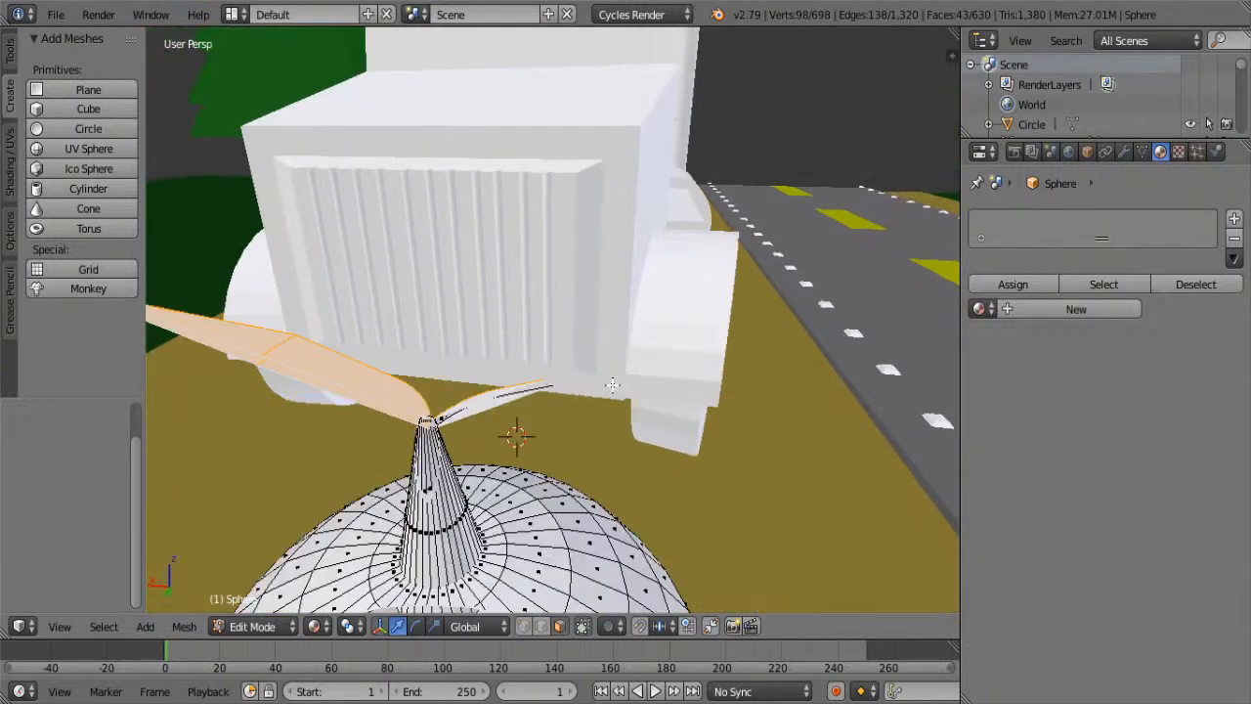
pyautogui.scroll(-3, 624, 410)
pyautogui.keyDown('shift'); pyautogui.rightClick(612, 391); pyautogui.keyUp('shift')
pyautogui.keyDown('shift'); pyautogui.rightClick(580, 421); pyautogui.keyUp('shift')
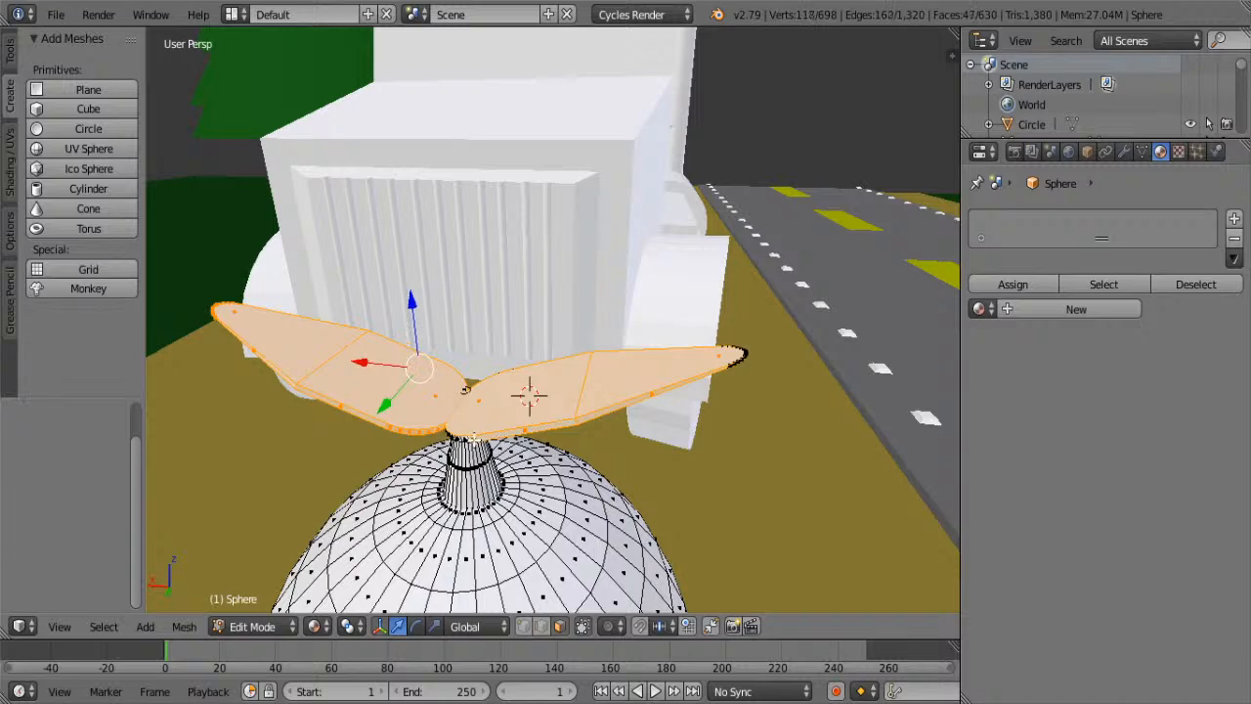
pyautogui.moveTo(535, 460); pyautogui.dragTo(750, 346, button='middle')
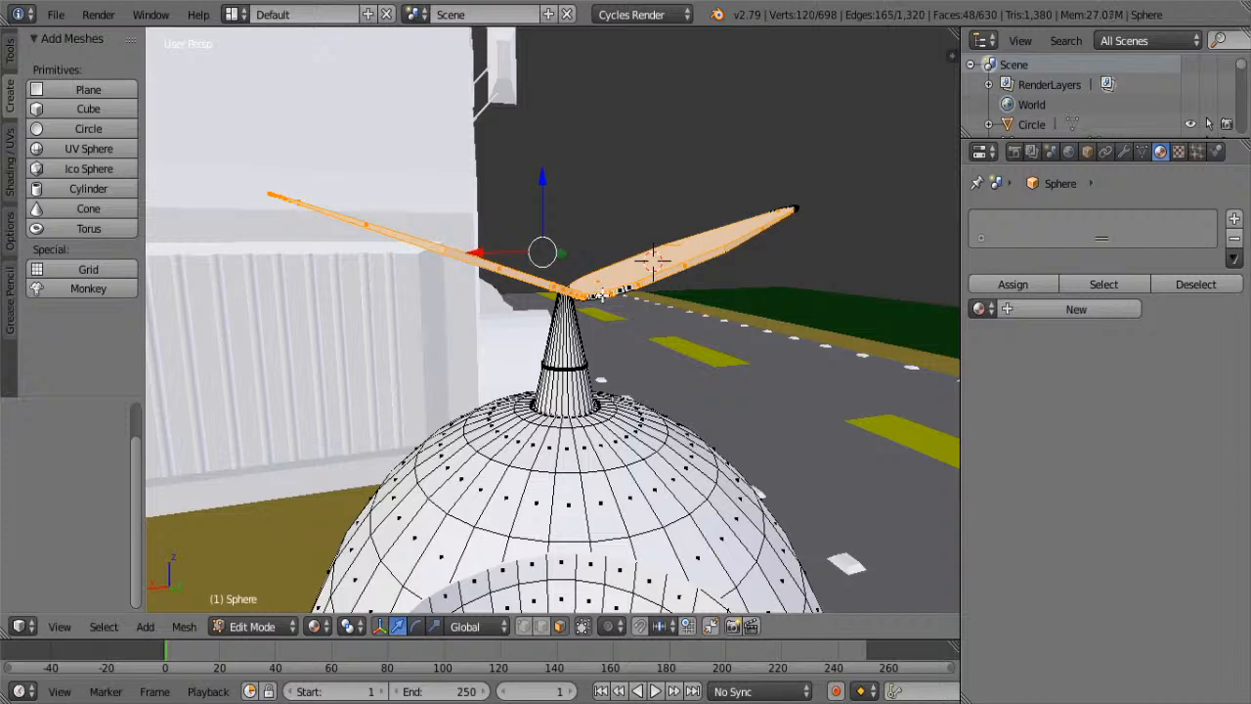
pyautogui.press('l')
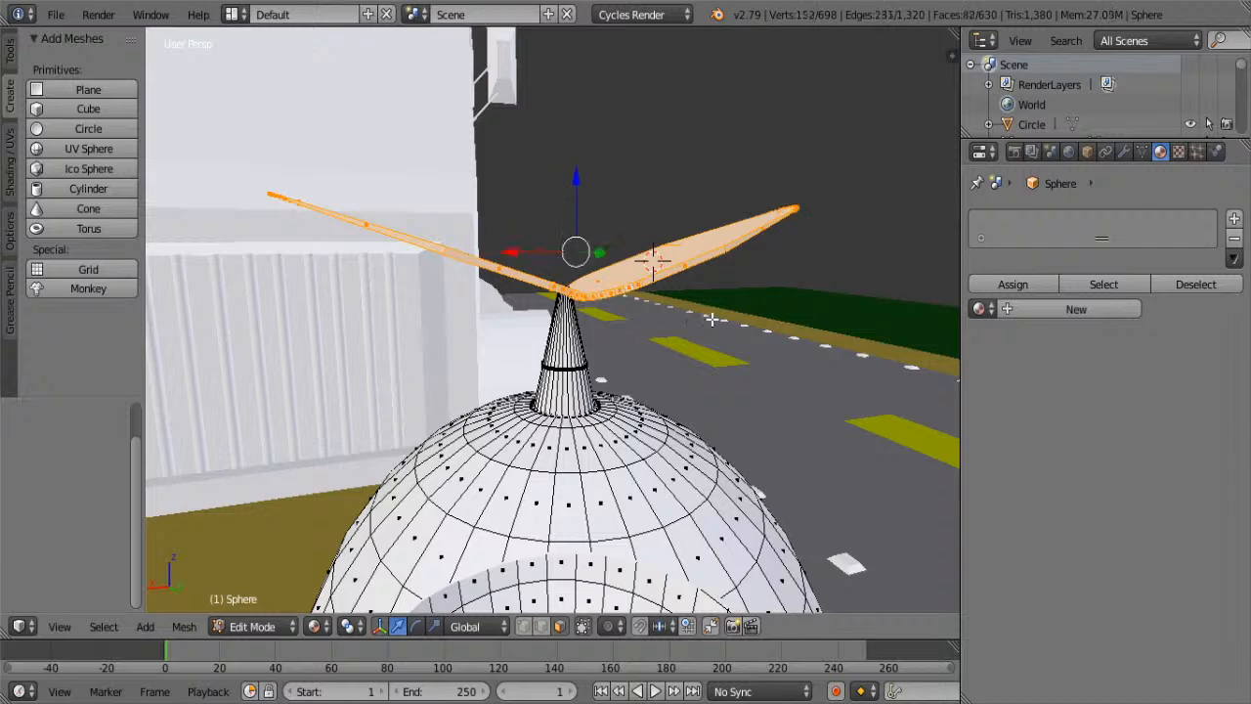
pyautogui.moveTo(712, 318); pyautogui.dragTo(637, 208, button='middle')
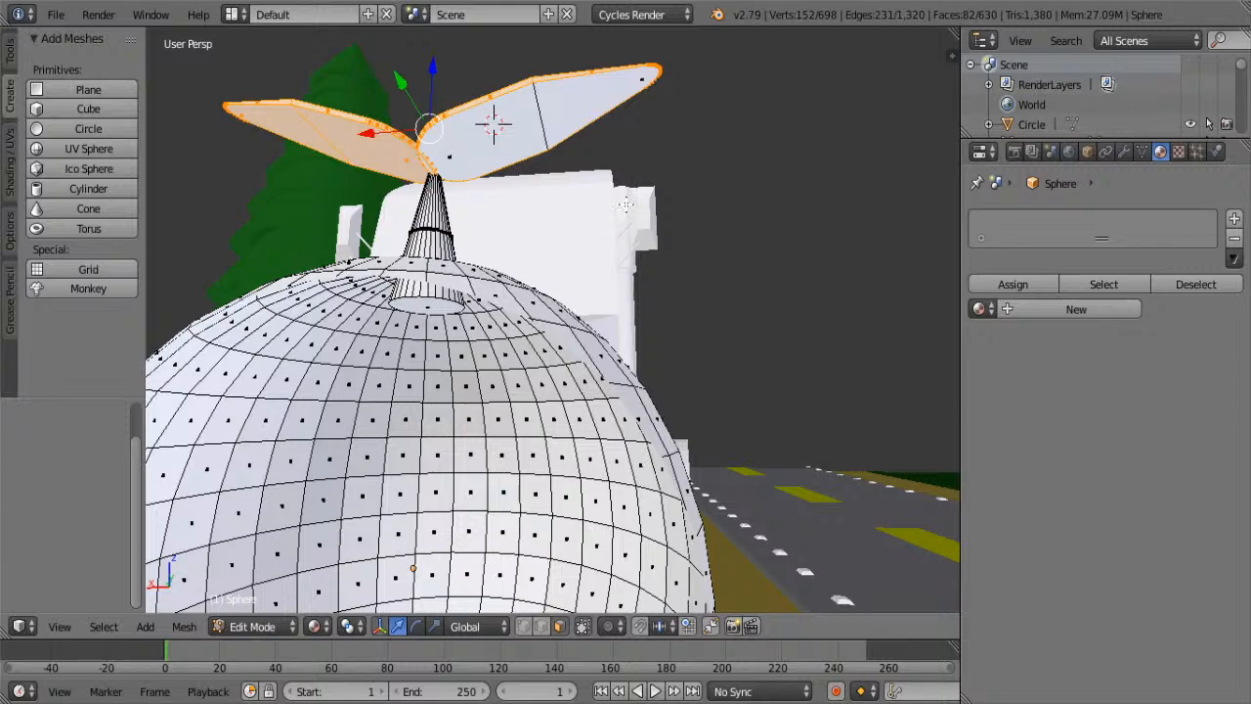
pyautogui.keyDown('shift'); pyautogui.rightClick(585, 119); pyautogui.keyUp('shift')
pyautogui.moveTo(588, 125); pyautogui.dragTo(743, 277, button='middle')
pyautogui.moveTo(853, 358); pyautogui.dragTo(844, 357)
pyautogui.moveTo(844, 357); pyautogui.dragTo(717, 268, button='middle')
pyautogui.scroll(-5, 716, 268)
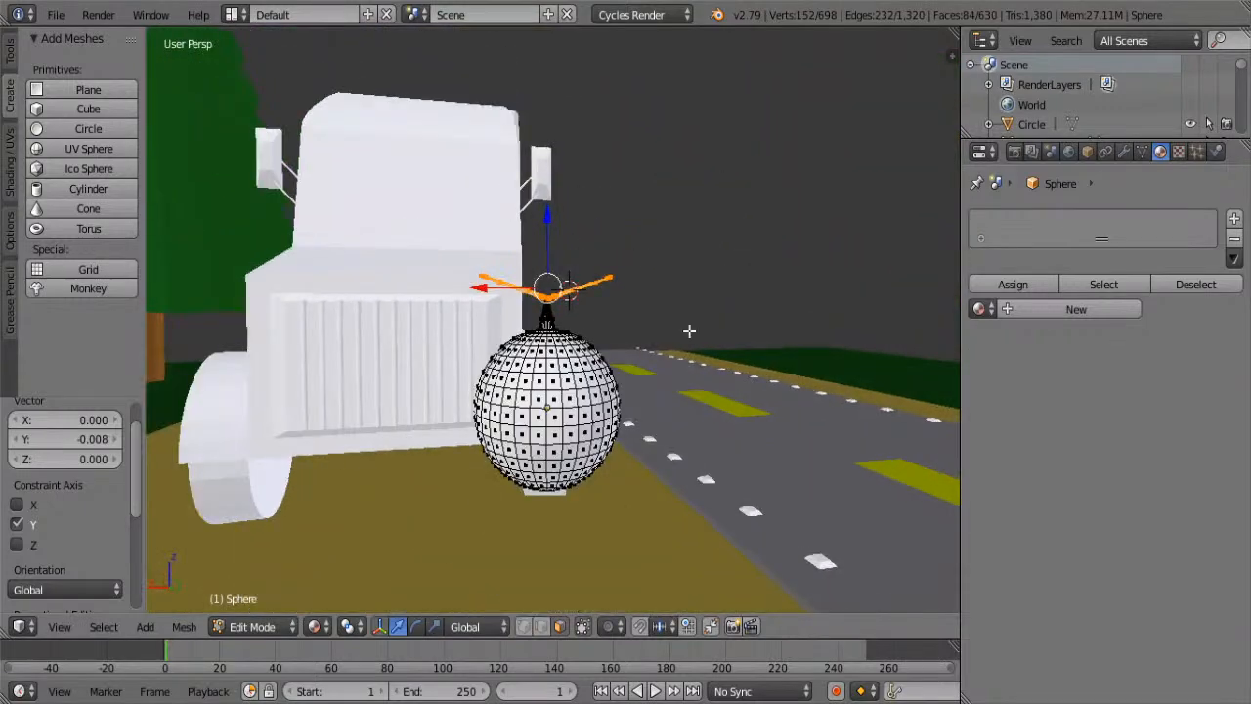
# - Try to select the horizontal face loops around the upper part of the sphere
pyautogui.rightClick(569, 384)
pyautogui.keyDown('alt'); pyautogui.rightClick(554, 386); pyautogui.keyUp('alt')
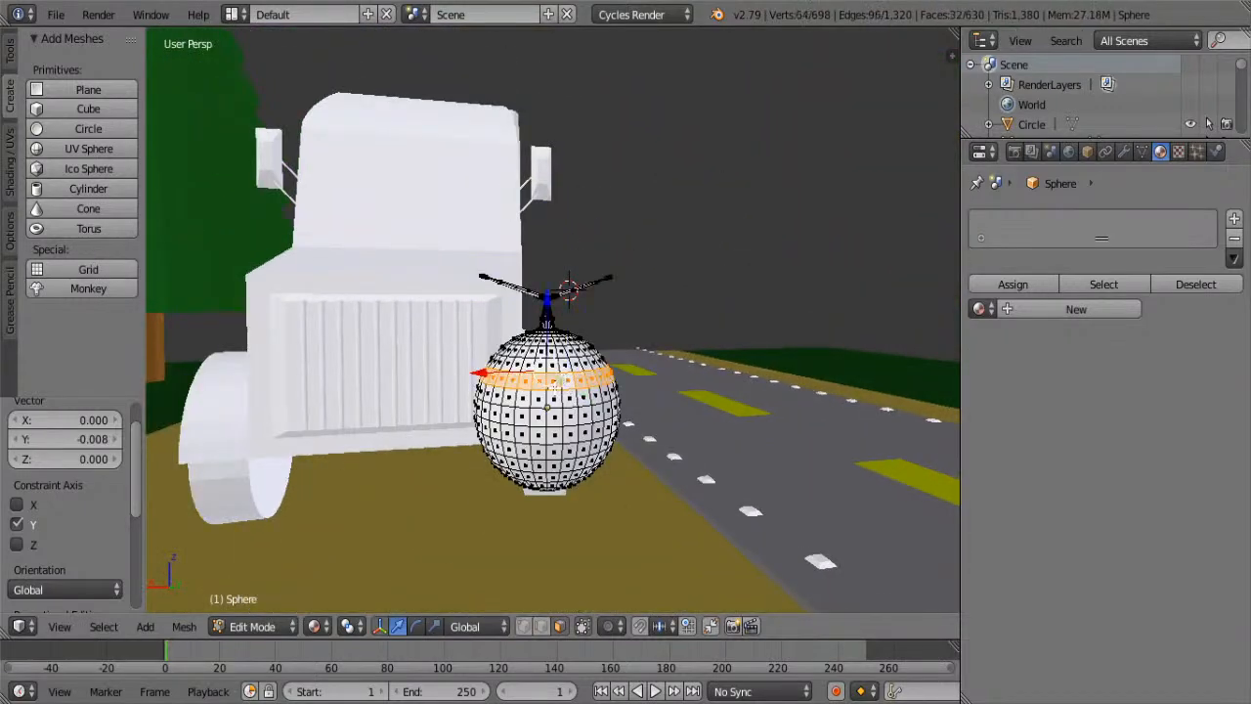
pyautogui.keyDown('alt'); pyautogui.keyDown('shift'); pyautogui.rightClick(564, 366); pyautogui.keyUp('shift'); pyautogui.keyUp('alt')
pyautogui.keyDown('alt'); pyautogui.keyDown('shift'); pyautogui.rightClick(566, 381); pyautogui.keyUp('shift'); pyautogui.keyUp('alt')
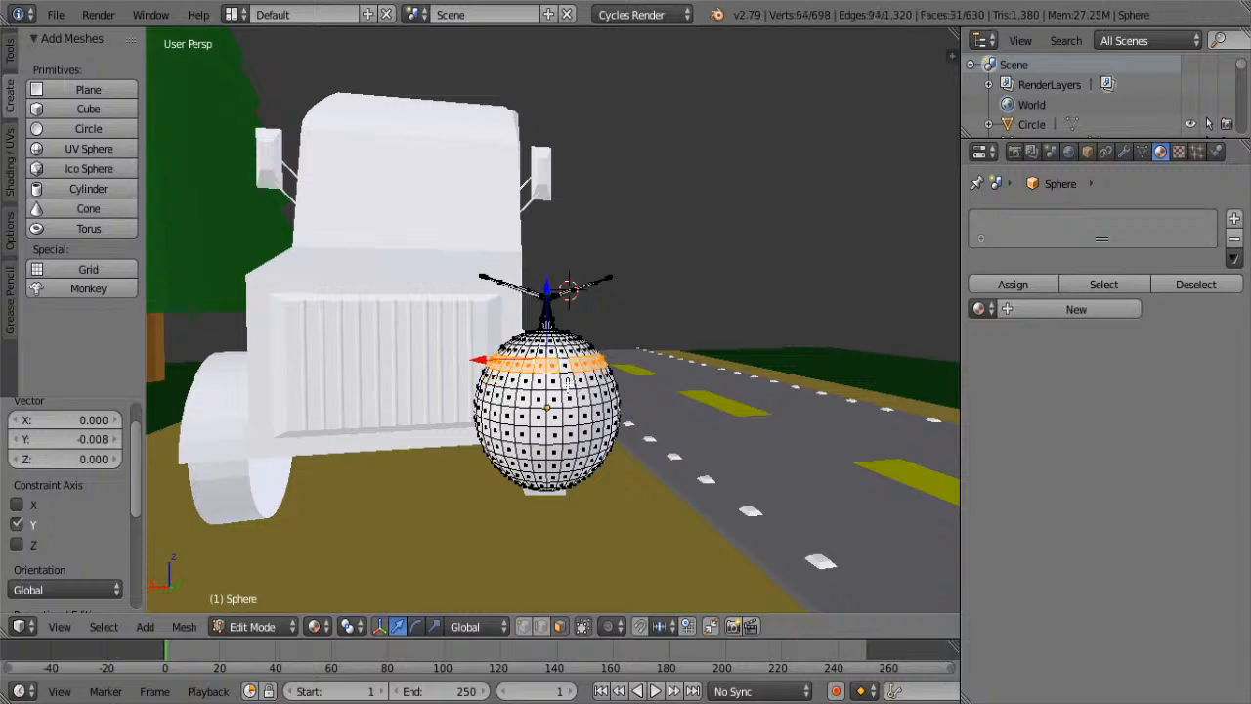
pyautogui.keyDown('alt'); pyautogui.keyDown('shift'); pyautogui.rightClick(563, 364); pyautogui.keyUp('shift'); pyautogui.keyUp('alt')
pyautogui.scroll(2, 564, 369)
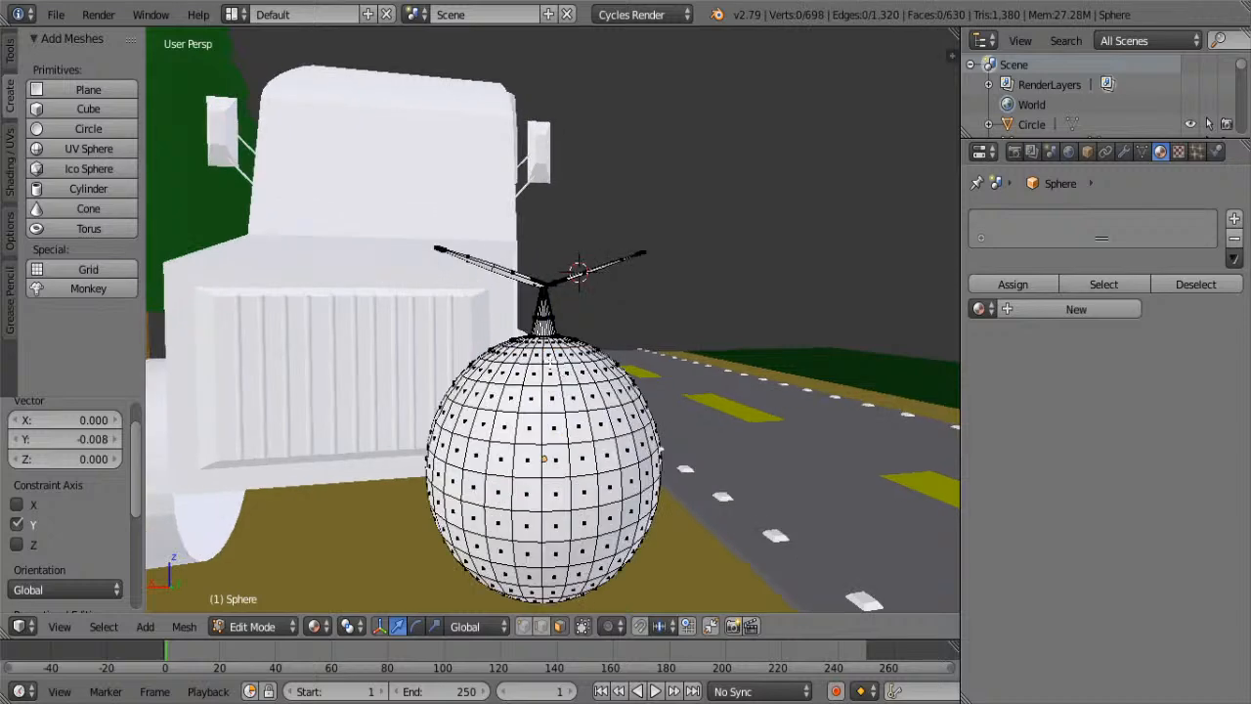
# - Box-select the sphere's body faces from several sides, leaving the tapered tip and the slabs out of the selection
pyautogui.keyDown('alt'); pyautogui.rightClick(550, 362); pyautogui.keyUp('alt')
pyautogui.scroll(-1, 561, 395)
pyautogui.press('b')
pyautogui.moveTo(451, 376); pyautogui.dragTo(707, 546)
pyautogui.press('b')
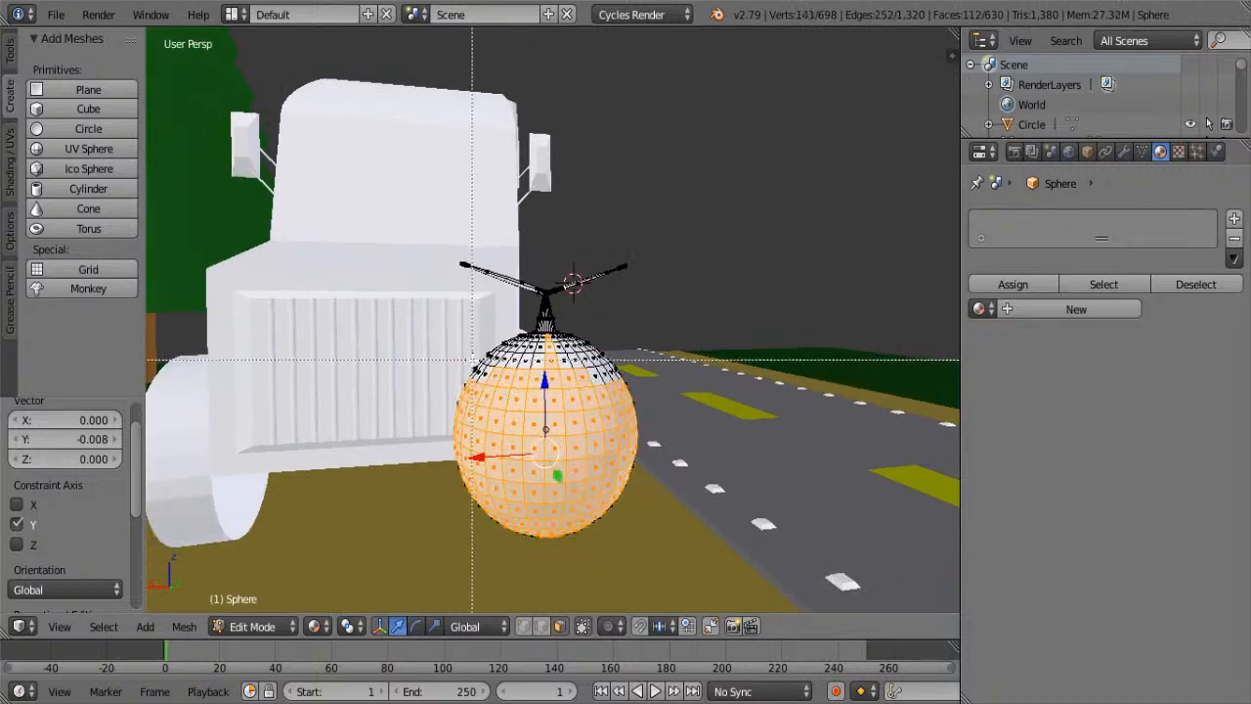
pyautogui.moveTo(472, 360); pyautogui.dragTo(658, 416)
pyautogui.moveTo(658, 416); pyautogui.dragTo(419, 377, button='middle')
pyautogui.press('b')
pyautogui.moveTo(418, 378); pyautogui.dragTo(576, 532)
pyautogui.moveTo(587, 537)
pyautogui.mouseDown(button='middle')
pyautogui.moveTo(516, 544)
pyautogui.moveTo(448, 358)
pyautogui.mouseUp(button='middle')
pyautogui.press('b')
pyautogui.moveTo(449, 357)
pyautogui.mouseDown()
pyautogui.moveTo(586, 420)
pyautogui.moveTo(604, 447)
pyautogui.mouseUp()
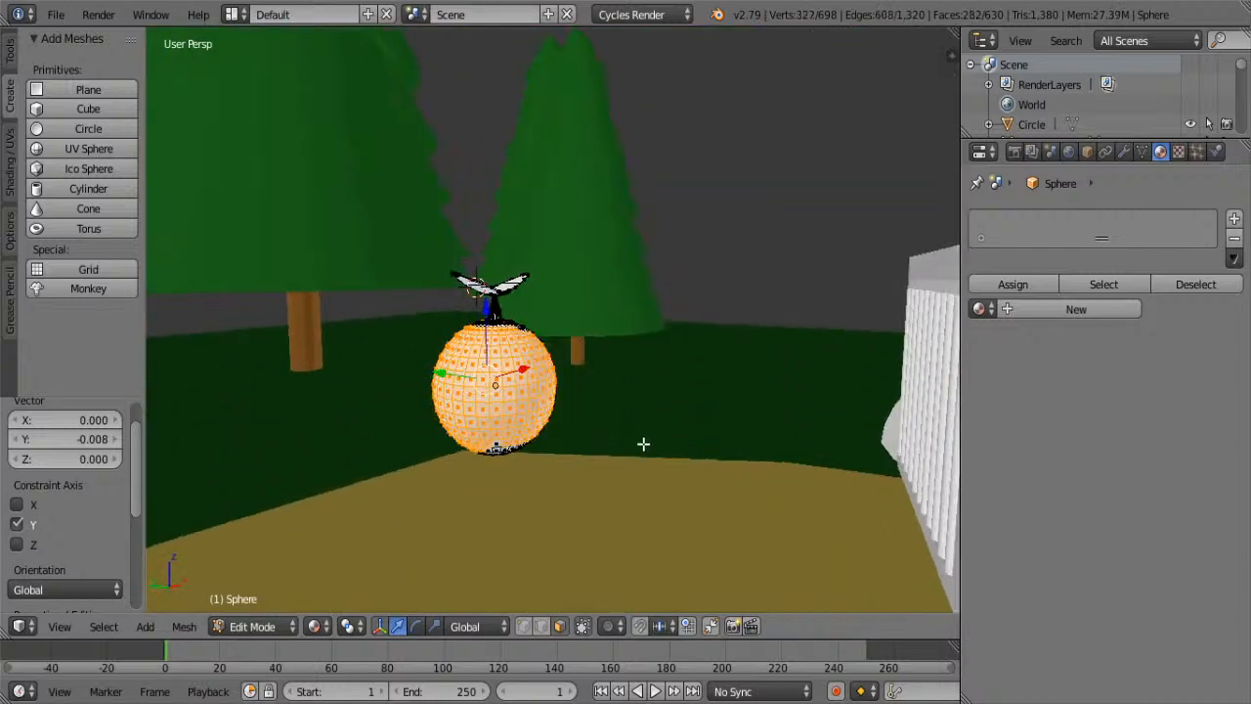
# - Extend the face selection to the underside of the sphere
pyautogui.moveTo(606, 474); pyautogui.dragTo(614, 351, button='middle')
pyautogui.press('b')
pyautogui.moveTo(431, 422); pyautogui.dragTo(550, 497)
pyautogui.press('b')
pyautogui.moveTo(427, 455); pyautogui.dragTo(443, 530)
pyautogui.moveTo(443, 532); pyautogui.dragTo(176, 504, button='middle')
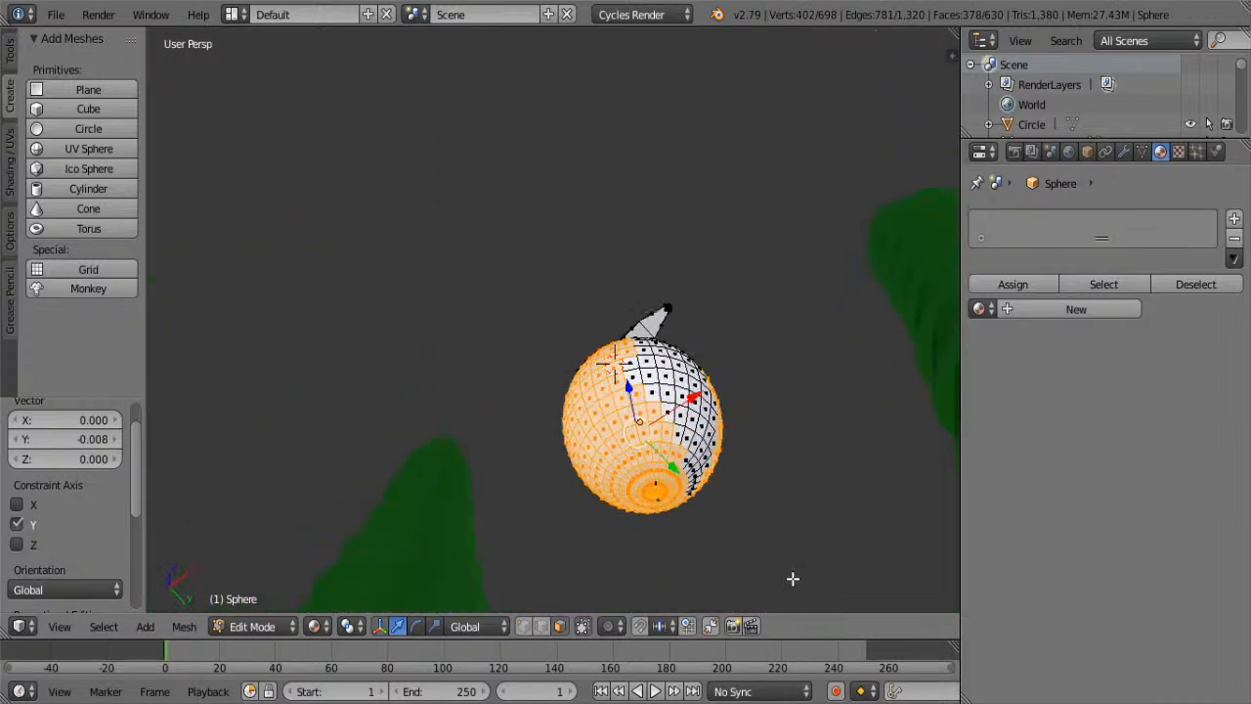
# - Add the sphere's remaining unselected side faces to the selection with box selections from other angles
pyautogui.scroll(6, 793, 578)
pyautogui.keyDown('shift'); pyautogui.moveTo(792, 579); pyautogui.dragTo(604, 266, button='middle'); pyautogui.keyUp('shift')
pyautogui.scroll(-5, 819, 347)
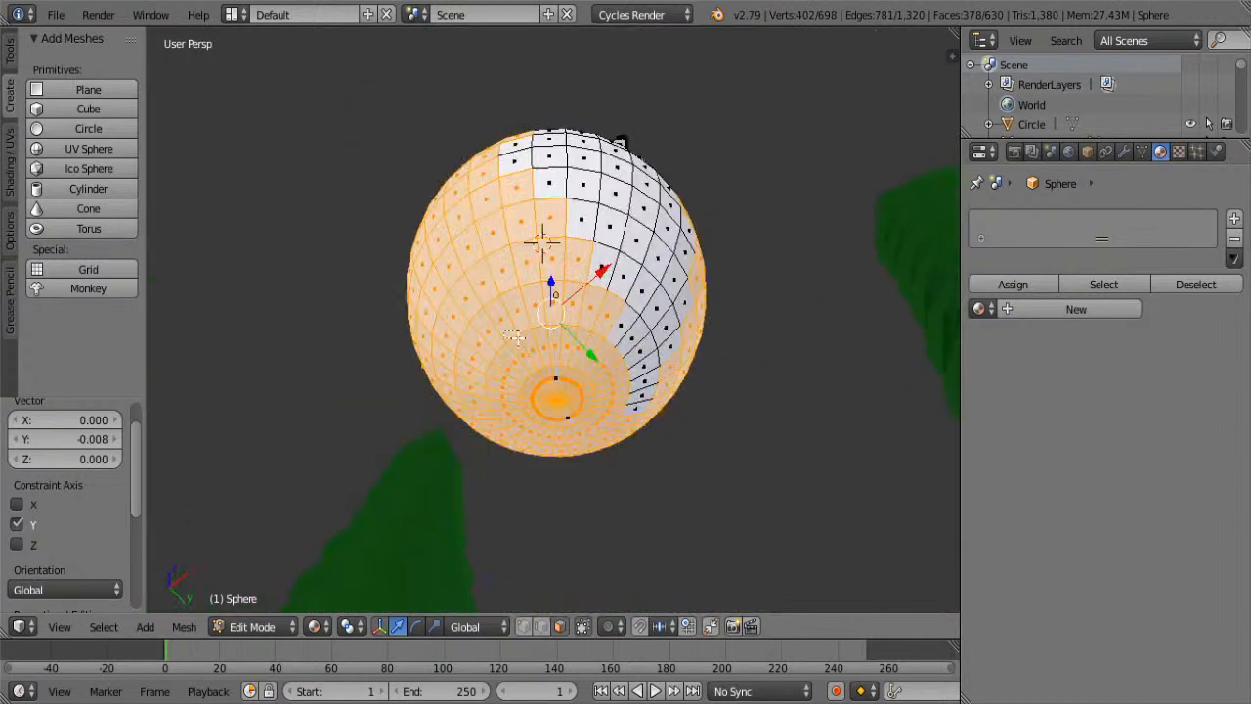
pyautogui.moveTo(518, 337); pyautogui.dragTo(668, 438)
pyautogui.moveTo(667, 304); pyautogui.dragTo(608, 389, button='middle')
pyautogui.press('b')
pyautogui.moveTo(389, 256); pyautogui.dragTo(842, 613)
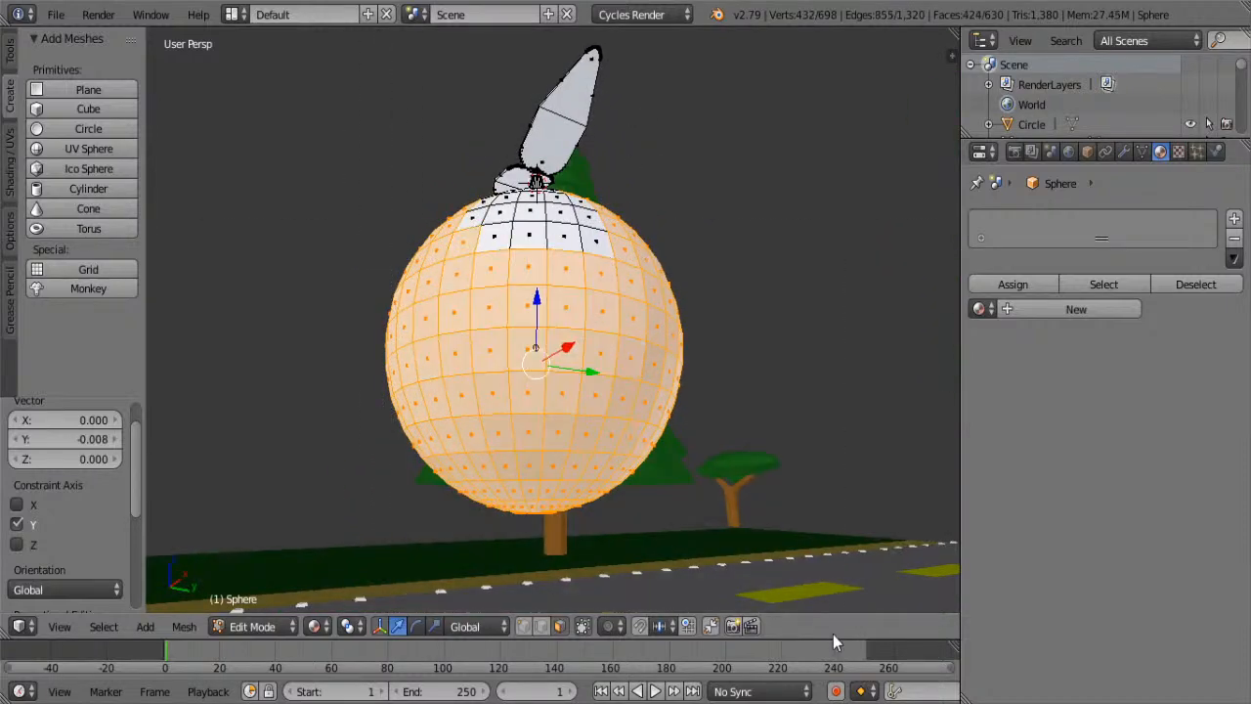
pyautogui.moveTo(793, 577); pyautogui.dragTo(567, 587, button='middle')
pyautogui.press('b')
pyautogui.moveTo(454, 278); pyautogui.dragTo(690, 448)
pyautogui.moveTo(690, 448); pyautogui.dragTo(645, 322, button='middle')
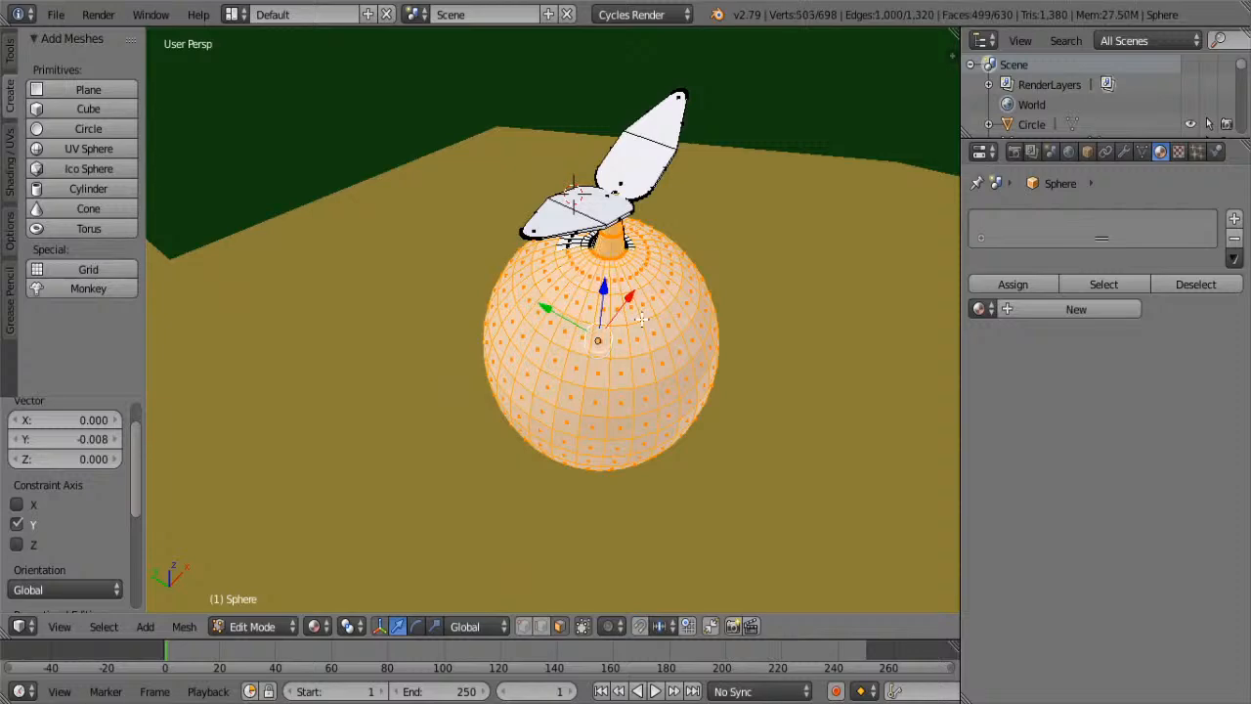
# - Undo the box selection that caught the tapered tip and add the sphere's upper faces around the tip's base instead
pyautogui.hotkey('ctrl', 'z')
pyautogui.scroll(3, 652, 321)
pyautogui.moveTo(681, 399)
pyautogui.mouseDown(button='middle')
pyautogui.moveTo(684, 166)
pyautogui.moveTo(688, 408)
pyautogui.mouseUp(button='middle')
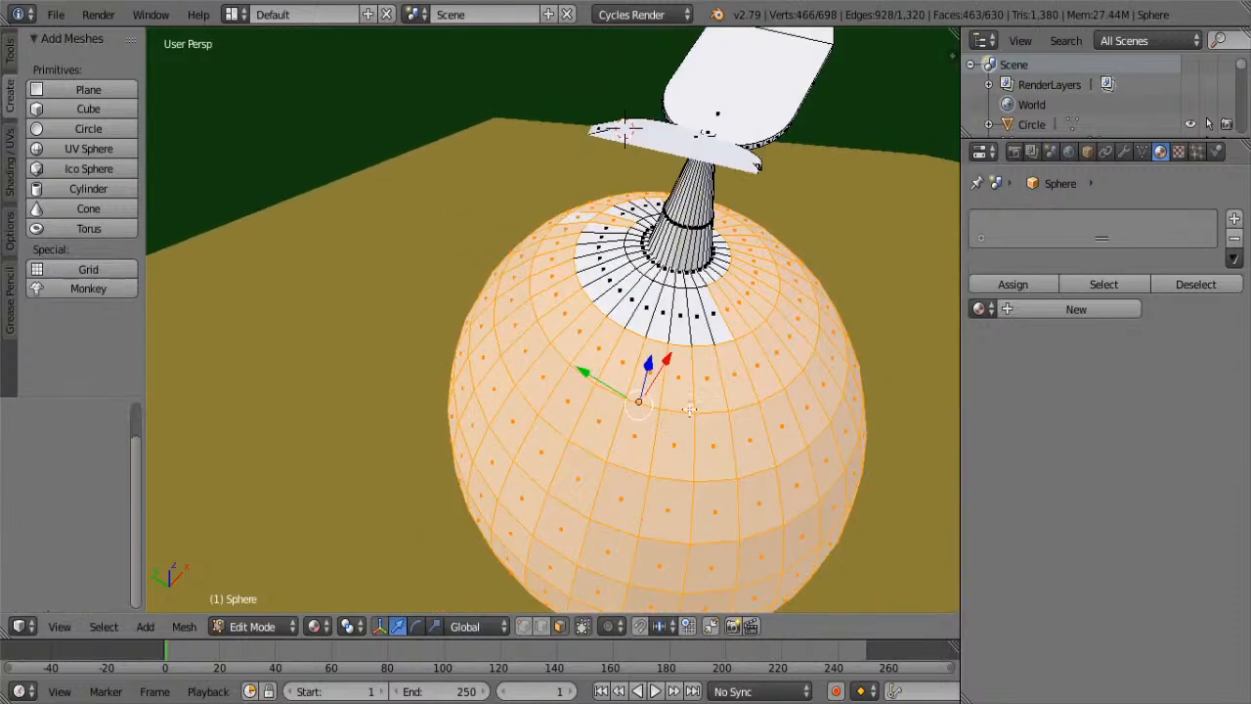
pyautogui.moveTo(619, 324); pyautogui.dragTo(673, 383)
pyautogui.hotkey('ctrl', 'z')
pyautogui.press('v')
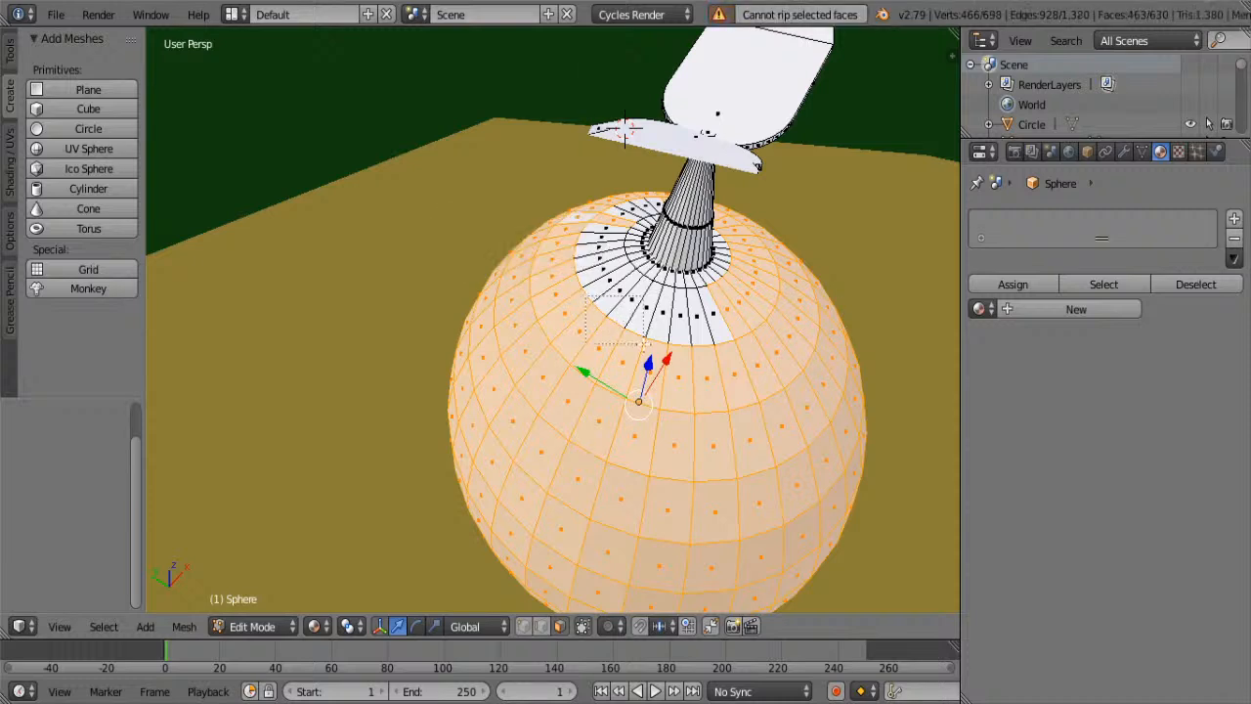
pyautogui.moveTo(585, 292); pyautogui.dragTo(584, 245)
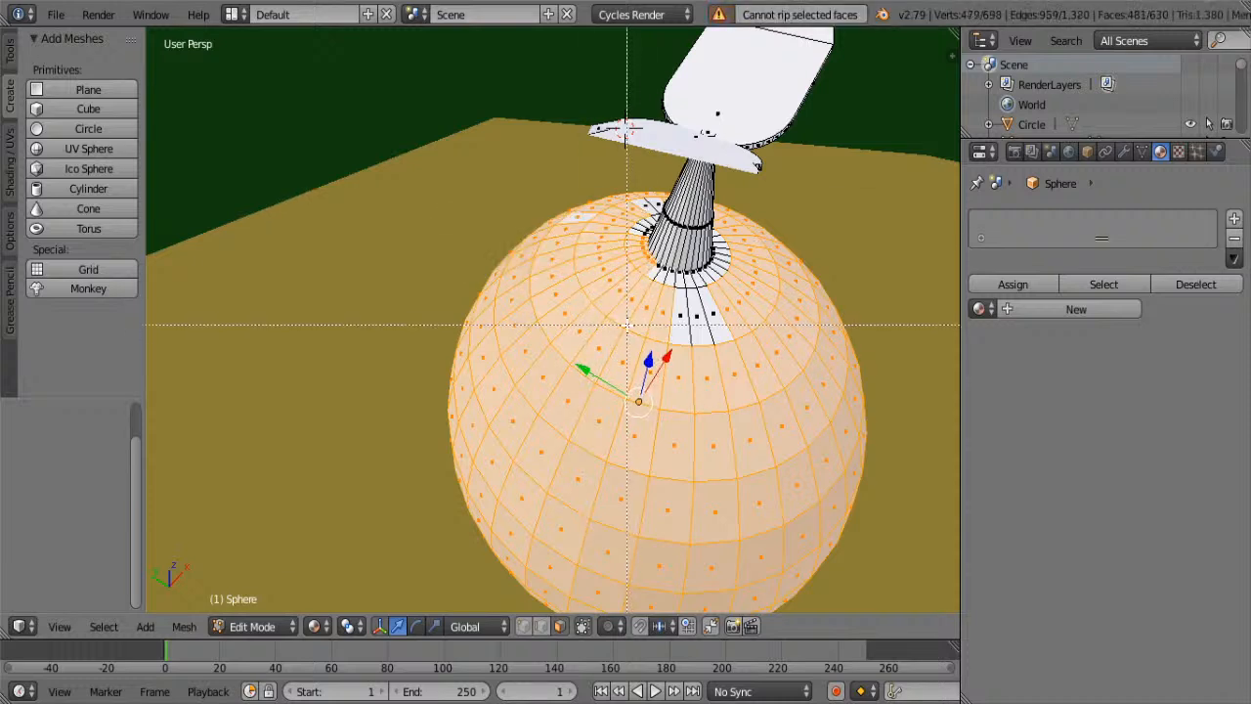
pyautogui.moveTo(748, 337); pyautogui.dragTo(736, 280)
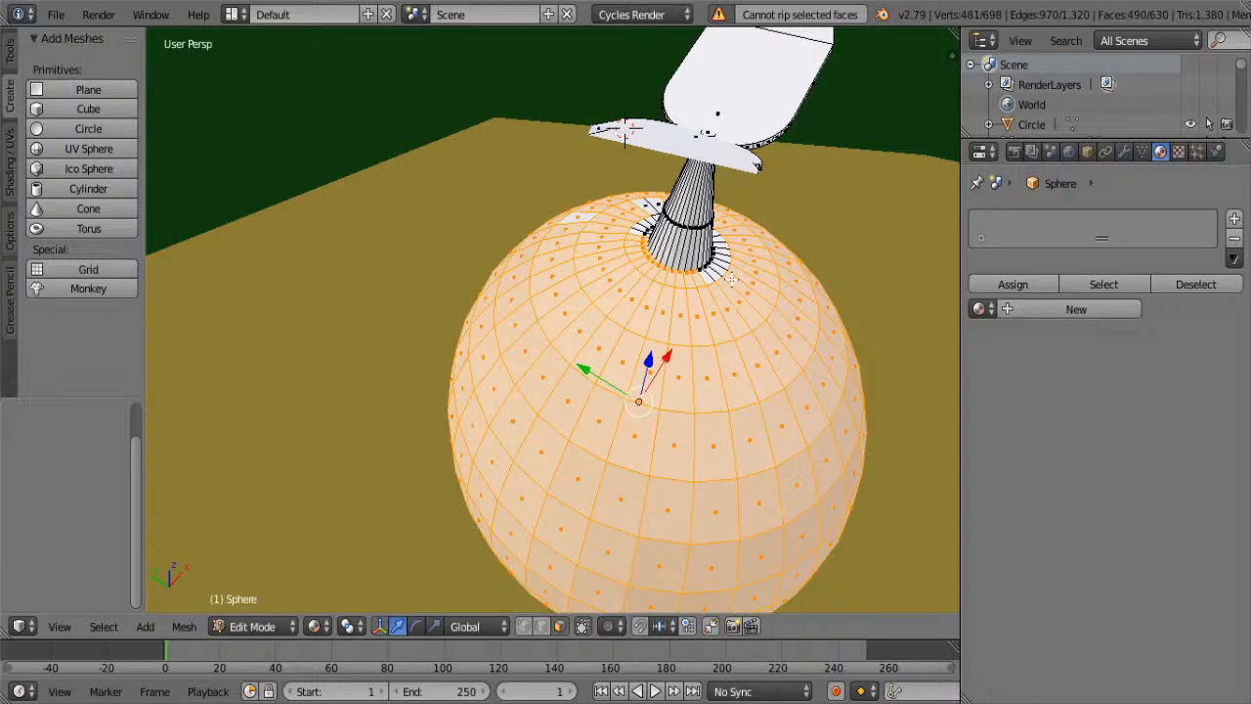
# - Add more of the unselected faces around the tapered tip's base to the sphere body selection with a box selection
pyautogui.scroll(3, 782, 294)
pyautogui.moveTo(782, 295); pyautogui.dragTo(738, 319, button='middle')
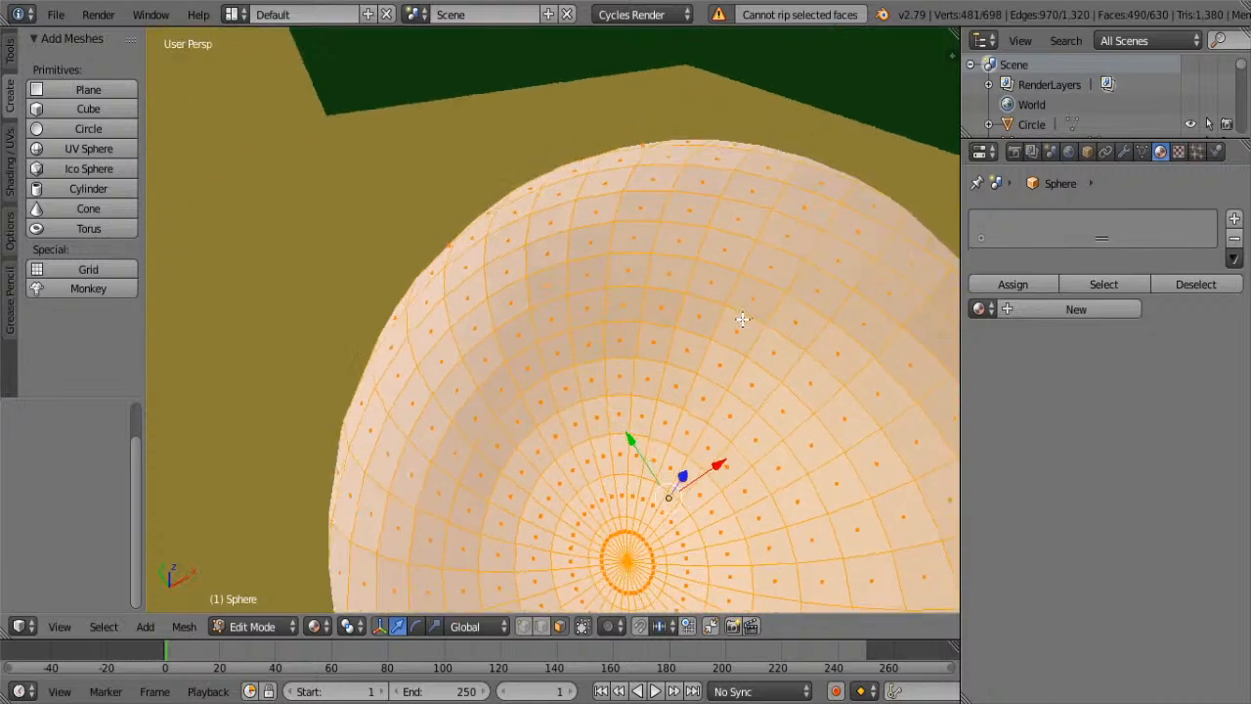
pyautogui.scroll(-3, 738, 321)
pyautogui.press('b')
pyautogui.moveTo(734, 326); pyautogui.dragTo(668, 353)
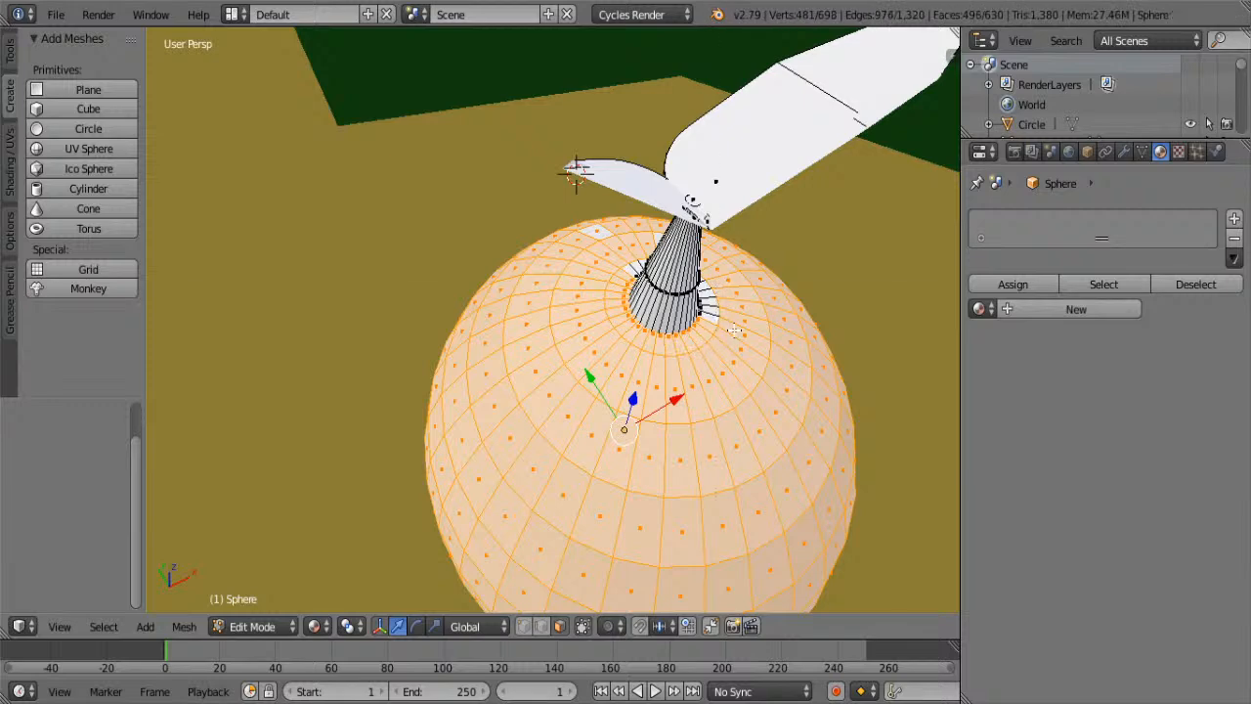
# - Add the last unselected faces at the tip's base to the sphere body selection one by one
pyautogui.moveTo(734, 329); pyautogui.dragTo(642, 275, button='middle')
pyautogui.moveTo(566, 384); pyautogui.dragTo(563, 382)
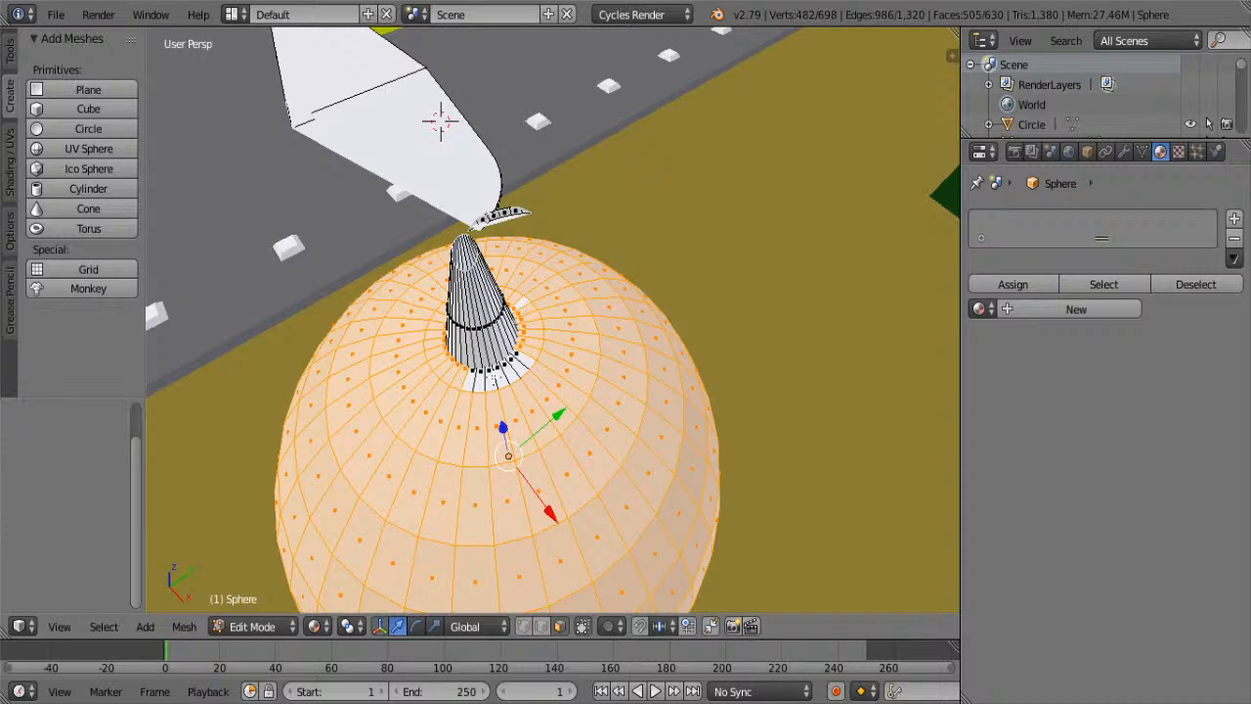
pyautogui.keyDown('shift'); pyautogui.rightClick(479, 383); pyautogui.keyUp('shift')
pyautogui.keyDown('shift'); pyautogui.rightClick(496, 375); pyautogui.keyUp('shift')
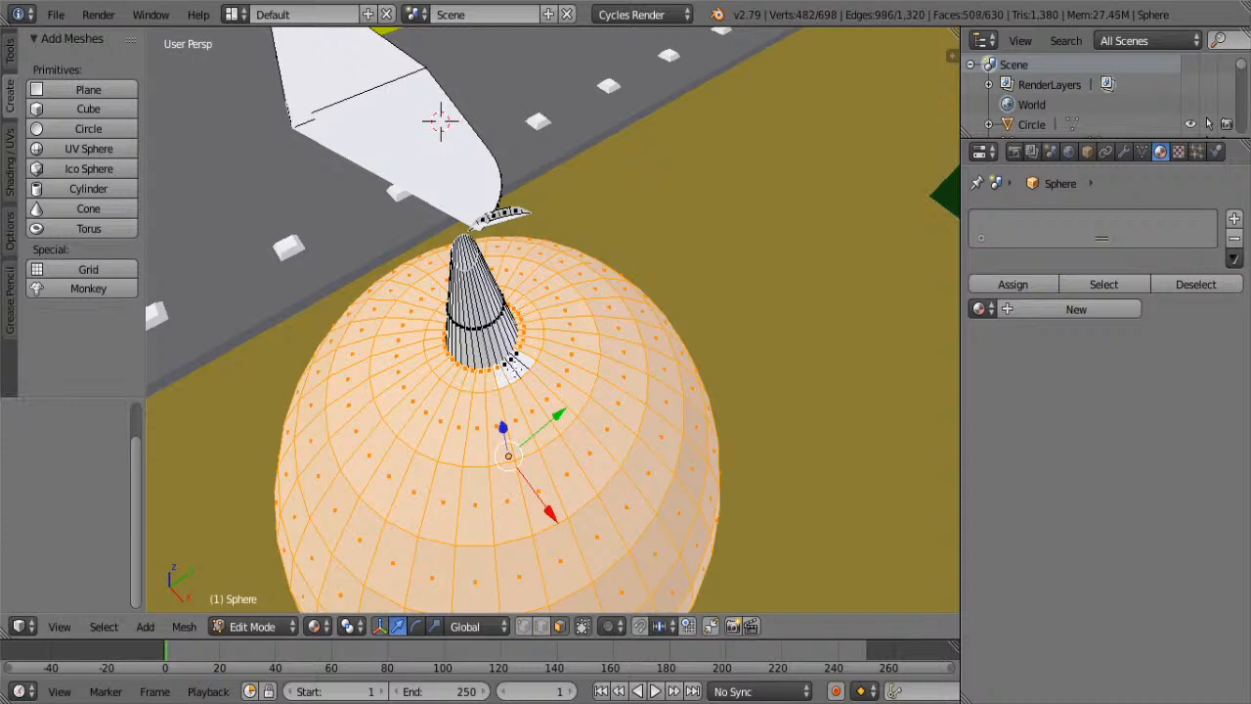
pyautogui.keyDown('shift'); pyautogui.rightClick(510, 368); pyautogui.keyUp('shift')
pyautogui.keyDown('shift'); pyautogui.rightClick(524, 362); pyautogui.keyUp('shift')
pyautogui.keyDown('shift'); pyautogui.rightClick(513, 369); pyautogui.keyUp('shift')
pyautogui.scroll(-2, 546, 393)
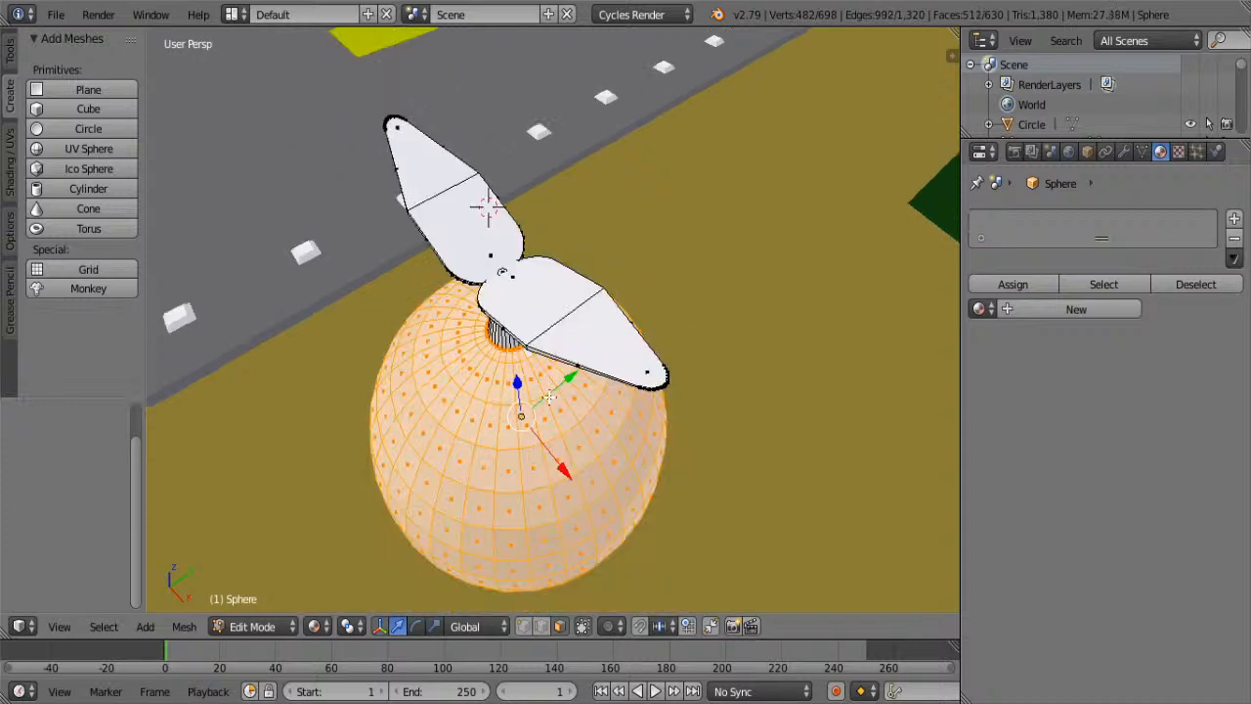
# - Scale the selected sphere body to about 0.761 and move it about 0.016 up along Z toward the tip
pyautogui.moveTo(545, 418); pyautogui.dragTo(650, 323, button='middle')
pyautogui.press('s')
pyautogui.click(718, 386)
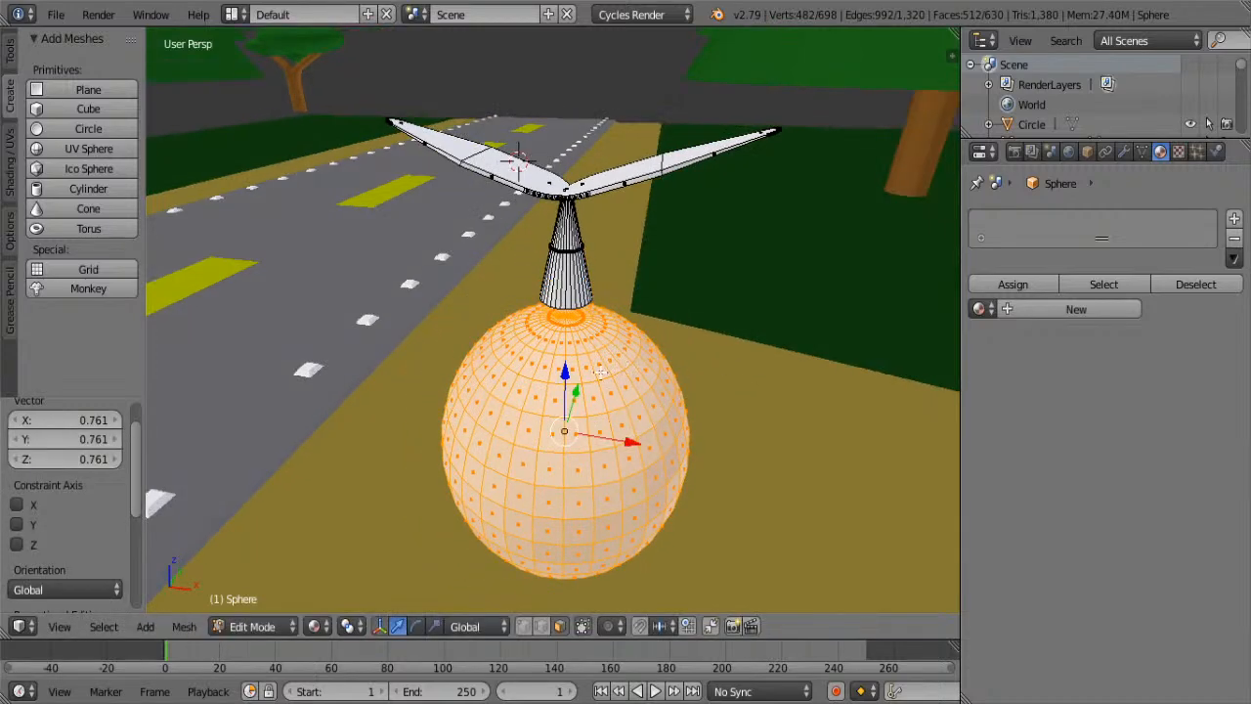
pyautogui.press('g')
pyautogui.press('z')
pyautogui.click(557, 352)
pyautogui.moveTo(557, 351); pyautogui.dragTo(446, 287, button='middle')
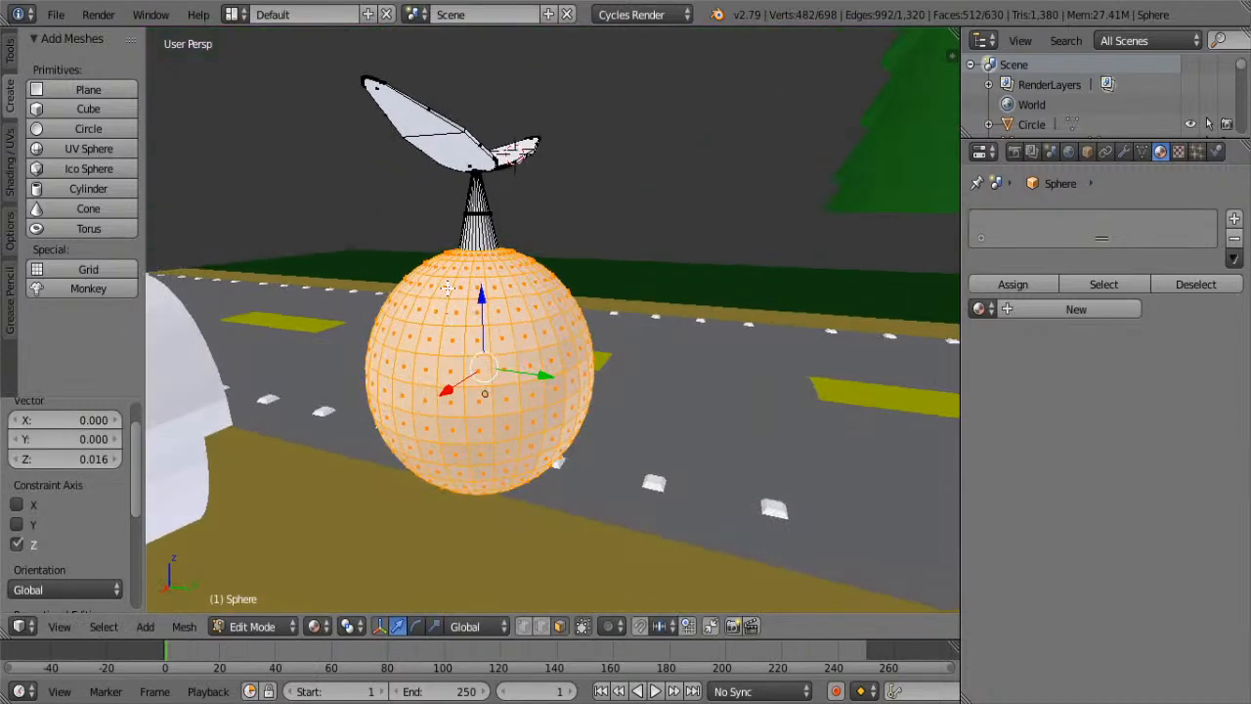
# - Replace the selection with the faces of the tapered tip and leaf slabs, and return to Object Mode
pyautogui.moveTo(463, 238); pyautogui.dragTo(492, 277, button='middle')
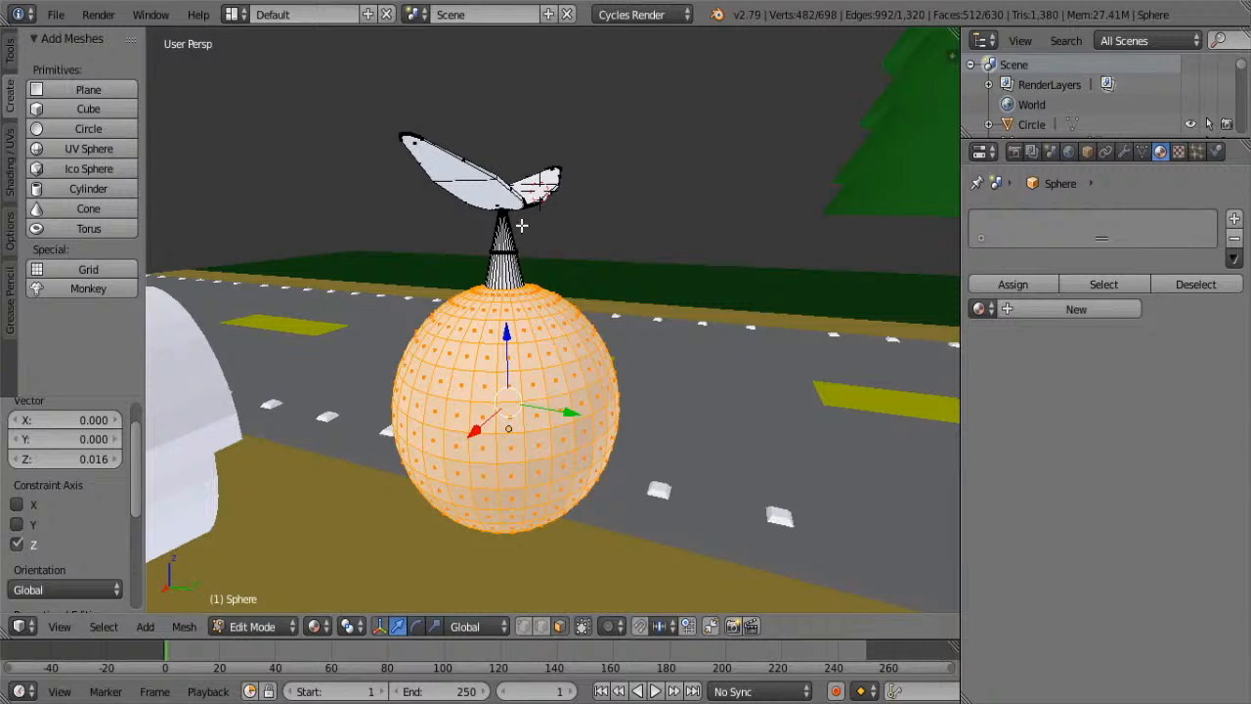
pyautogui.press('b')
pyautogui.moveTo(385, 98); pyautogui.dragTo(608, 294)
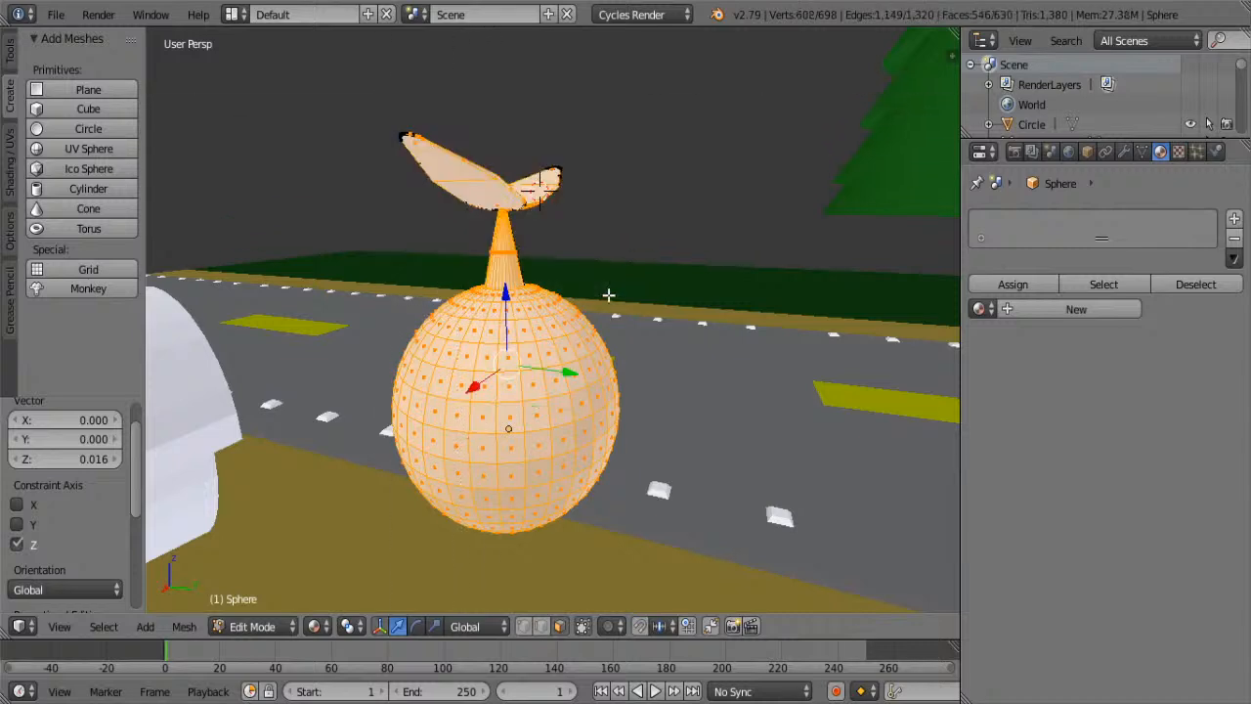
pyautogui.press('a')
pyautogui.press('b')
pyautogui.moveTo(382, 98); pyautogui.dragTo(612, 290)
pyautogui.moveTo(710, 271); pyautogui.dragTo(661, 290, button='middle')
pyautogui.press('Tab')
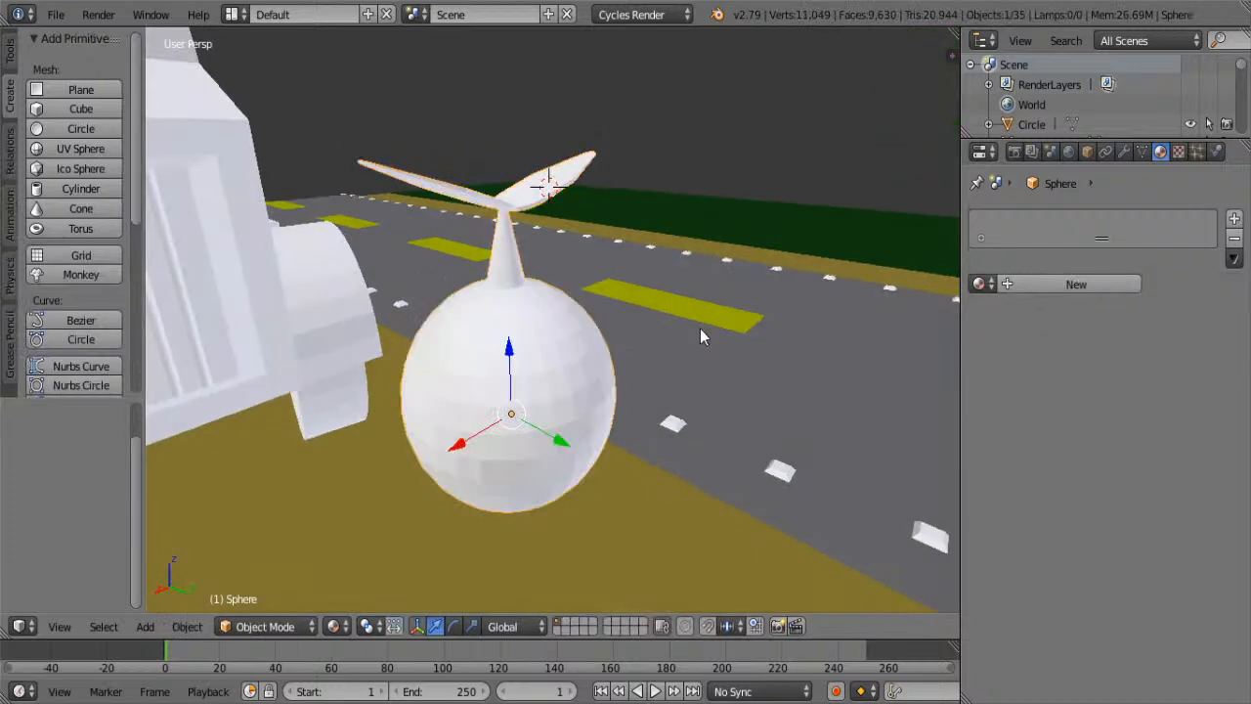
# - Move the ornament about -0.338 along Y, center it along X above the truck's grille, and raise it about 0.174 along Z
pyautogui.moveTo(698, 332); pyautogui.dragTo(682, 417, button='middle')
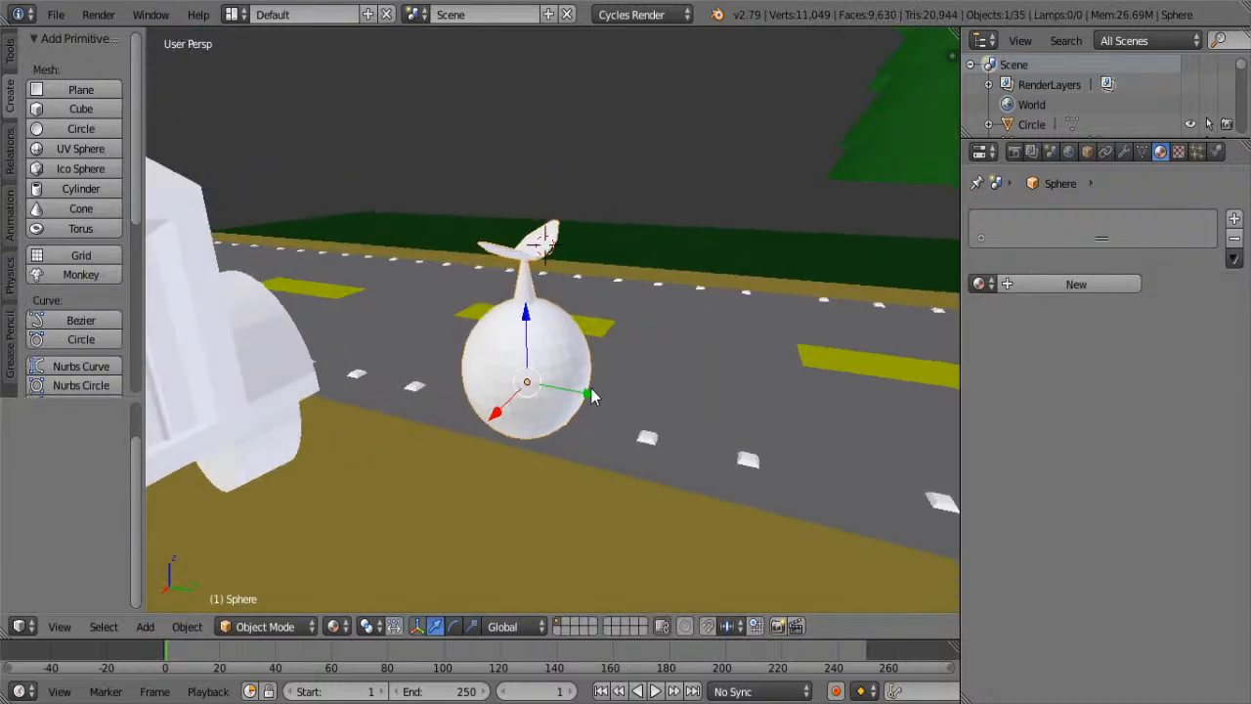
pyautogui.scroll(-4, 590, 388)
pyautogui.moveTo(598, 362); pyautogui.dragTo(473, 327)
pyautogui.moveTo(532, 332); pyautogui.dragTo(395, 330, button='middle')
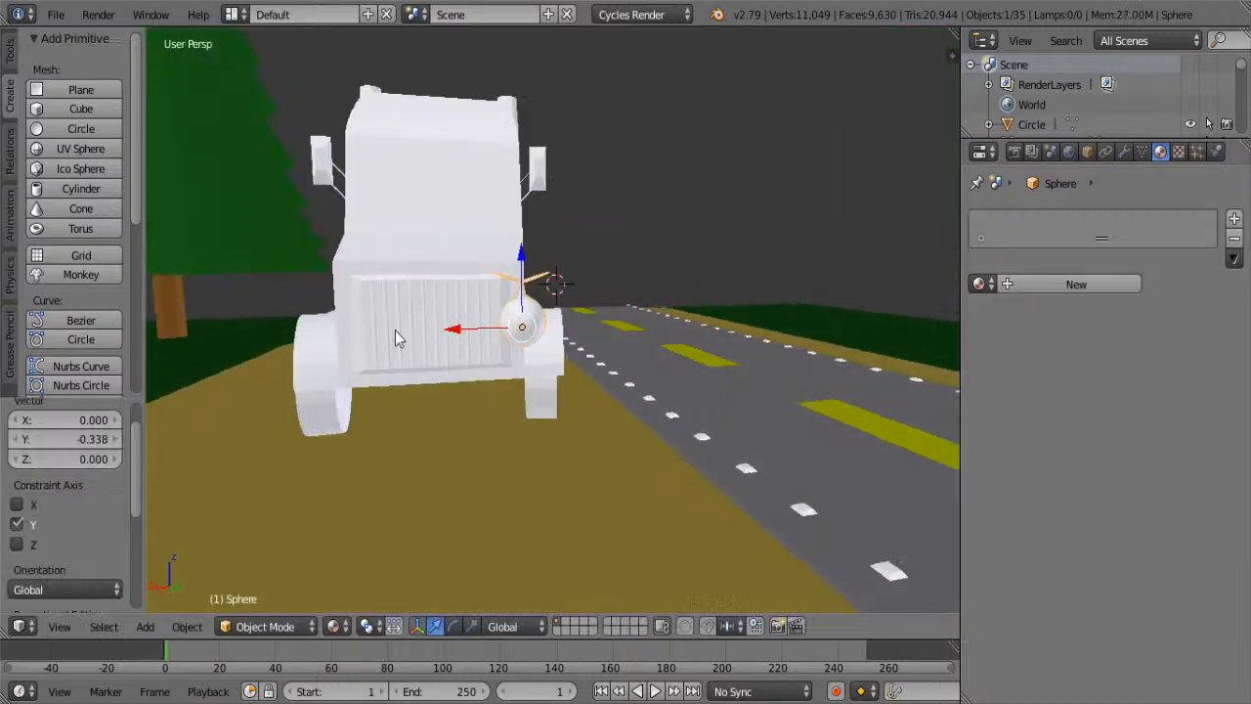
pyautogui.moveTo(461, 328); pyautogui.dragTo(361, 329)
pyautogui.moveTo(422, 288); pyautogui.dragTo(423, 221)
# - Scale the ornament down and move it about -0.188 along Y toward the hood
pyautogui.press('s')
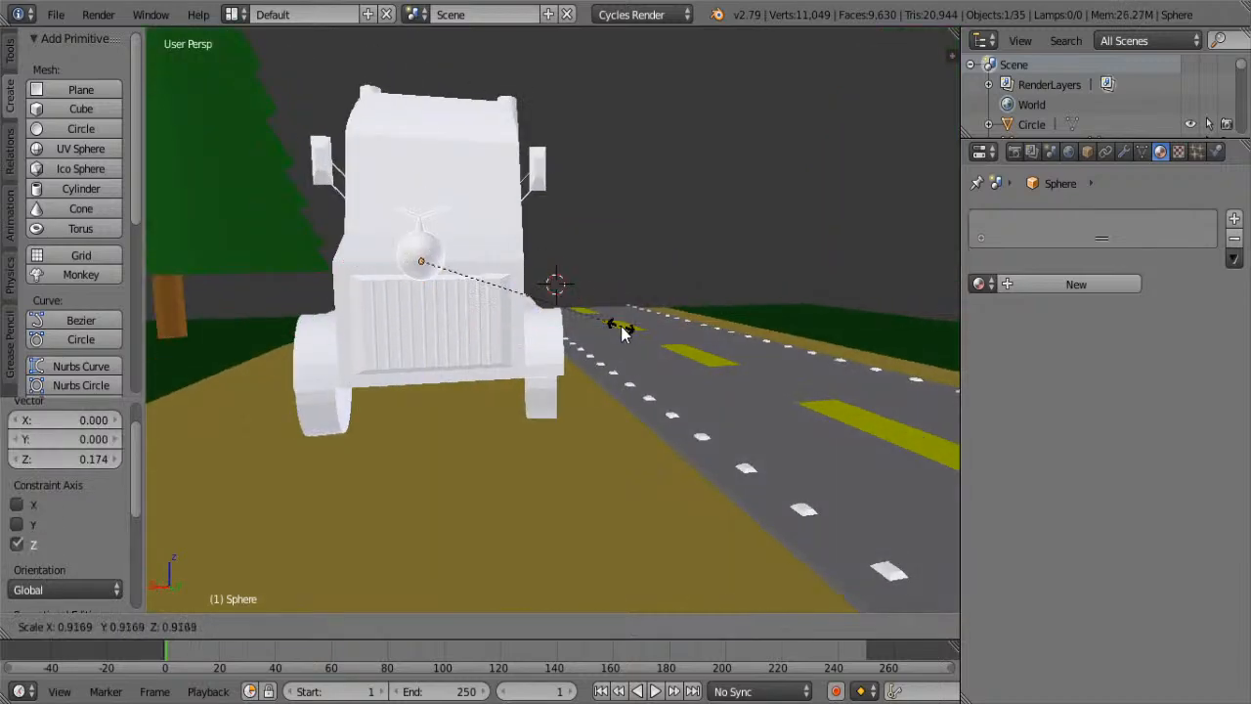
pyautogui.click(483, 288)
pyautogui.moveTo(425, 324); pyautogui.dragTo(721, 393, button='middle')
pyautogui.moveTo(713, 278); pyautogui.dragTo(807, 314)
# - Seat the ornament on the hood's front edge with small position adjustments, including about 0.001 along Z
pyautogui.moveTo(812, 315); pyautogui.dragTo(276, 582, button='middle')
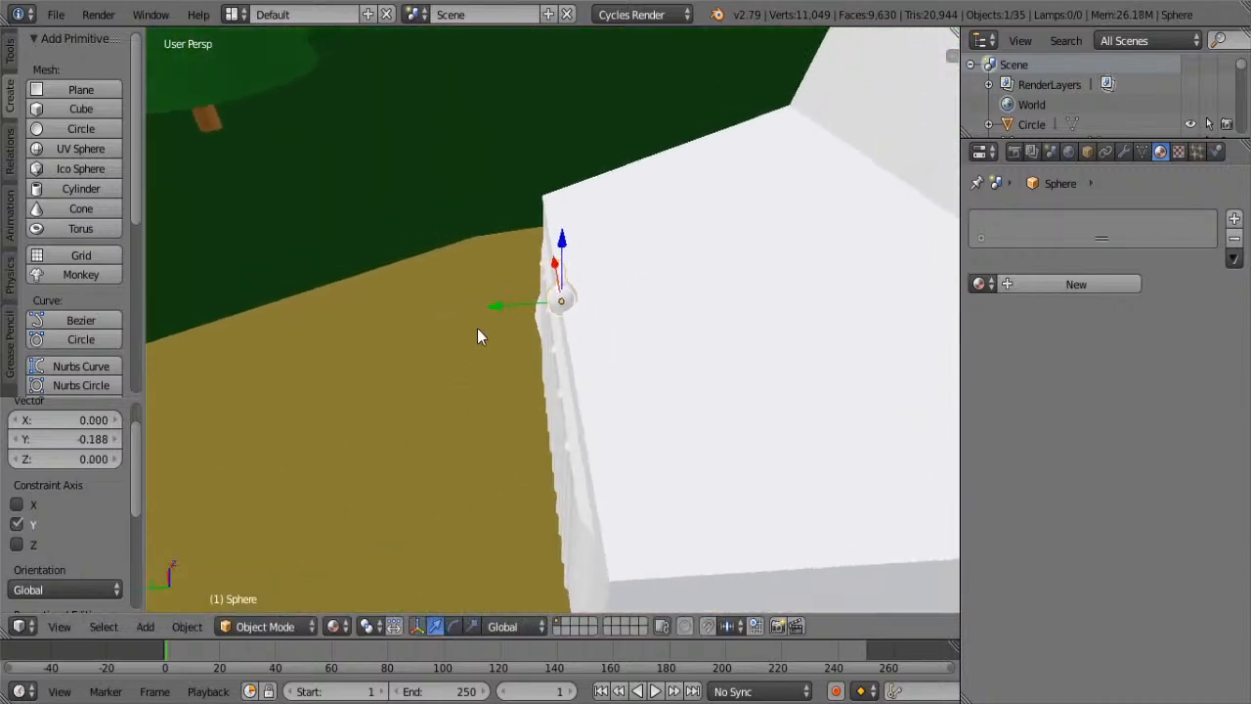
pyautogui.moveTo(498, 304); pyautogui.dragTo(545, 309)
pyautogui.moveTo(585, 238); pyautogui.dragTo(592, 245)
pyautogui.moveTo(592, 244); pyautogui.dragTo(706, 284, button='middle')
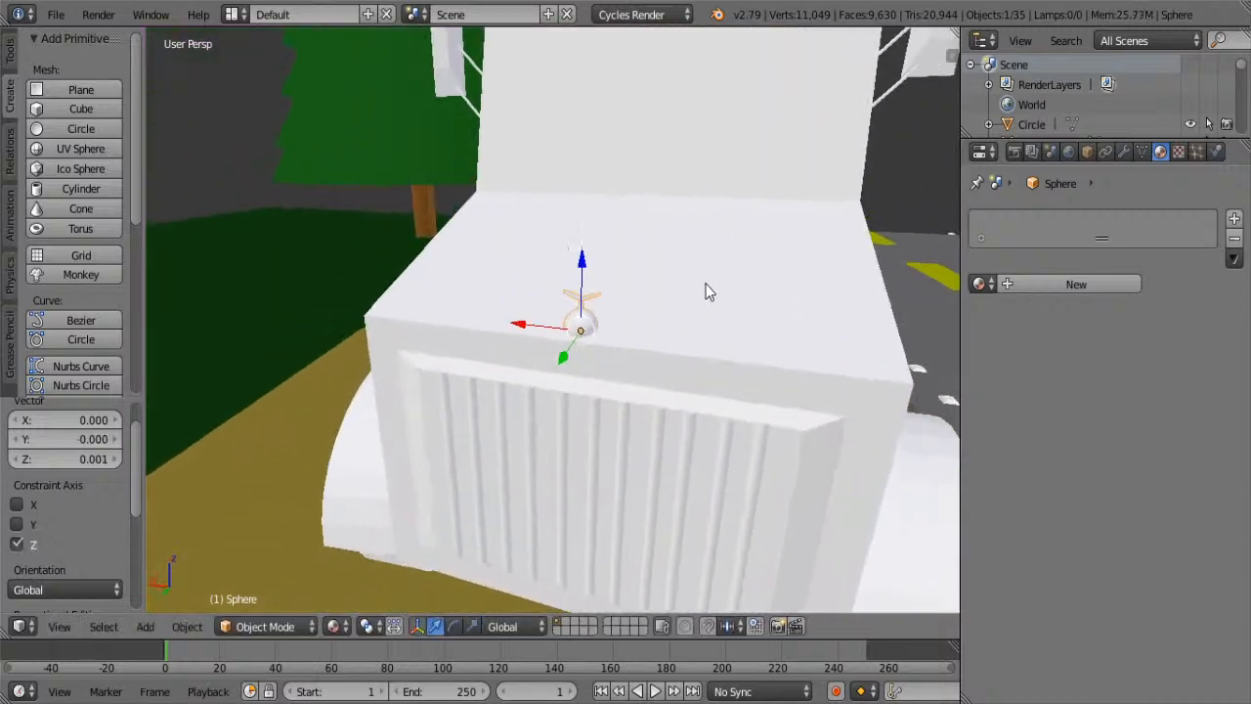
pyautogui.click(544, 311)
pyautogui.click(548, 314)
pyautogui.moveTo(546, 325); pyautogui.dragTo(589, 281)
pyautogui.moveTo(589, 280); pyautogui.dragTo(394, 455, button='middle')
pyautogui.press('Tab')
pyautogui.press('Tab')
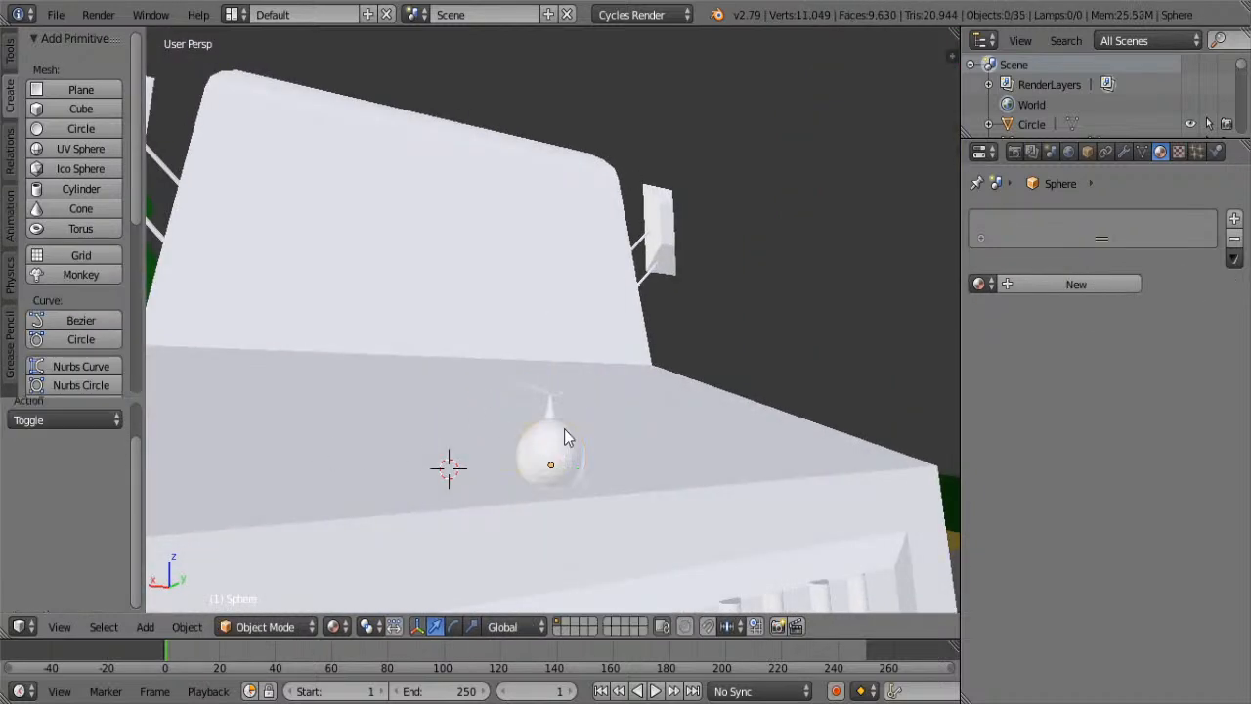
pyautogui.moveTo(564, 428); pyautogui.dragTo(608, 453, button='middle')
pyautogui.scroll(-3, 609, 455)
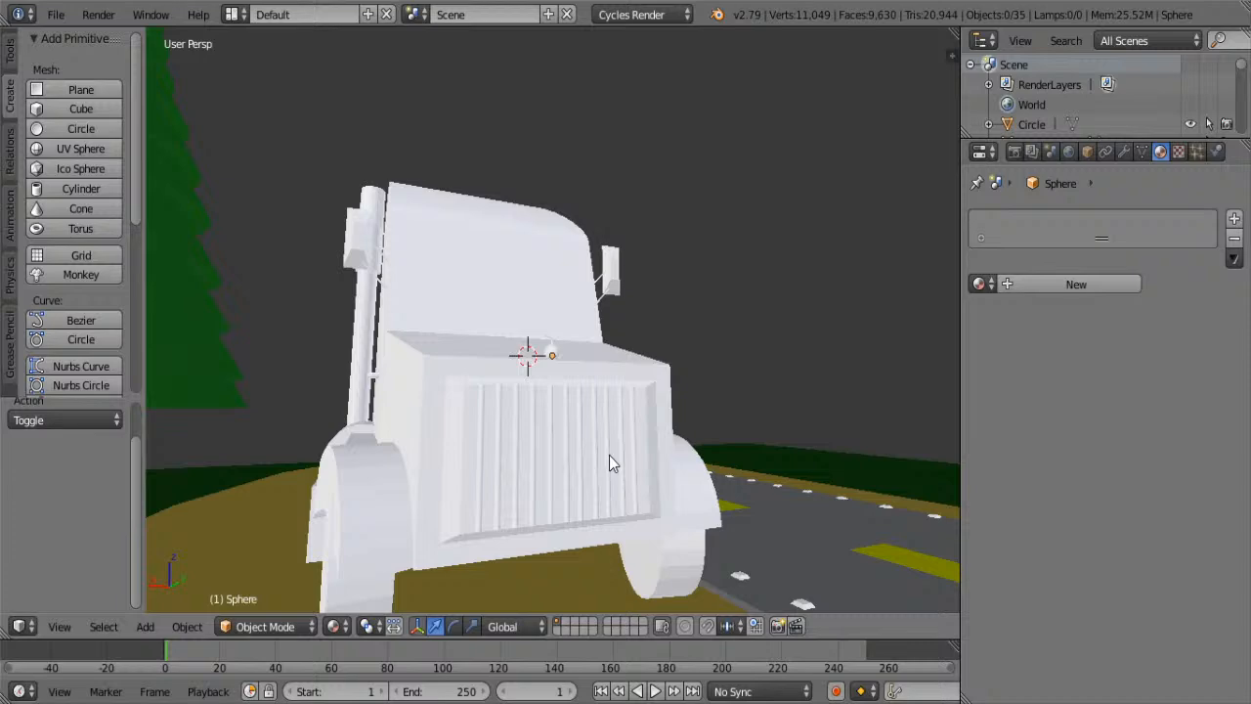
pyautogui.press('Tab')
pyautogui.press('Tab')
pyautogui.press('a')
pyautogui.moveTo(629, 383); pyautogui.dragTo(492, 456, button='middle')
pyautogui.press('a')
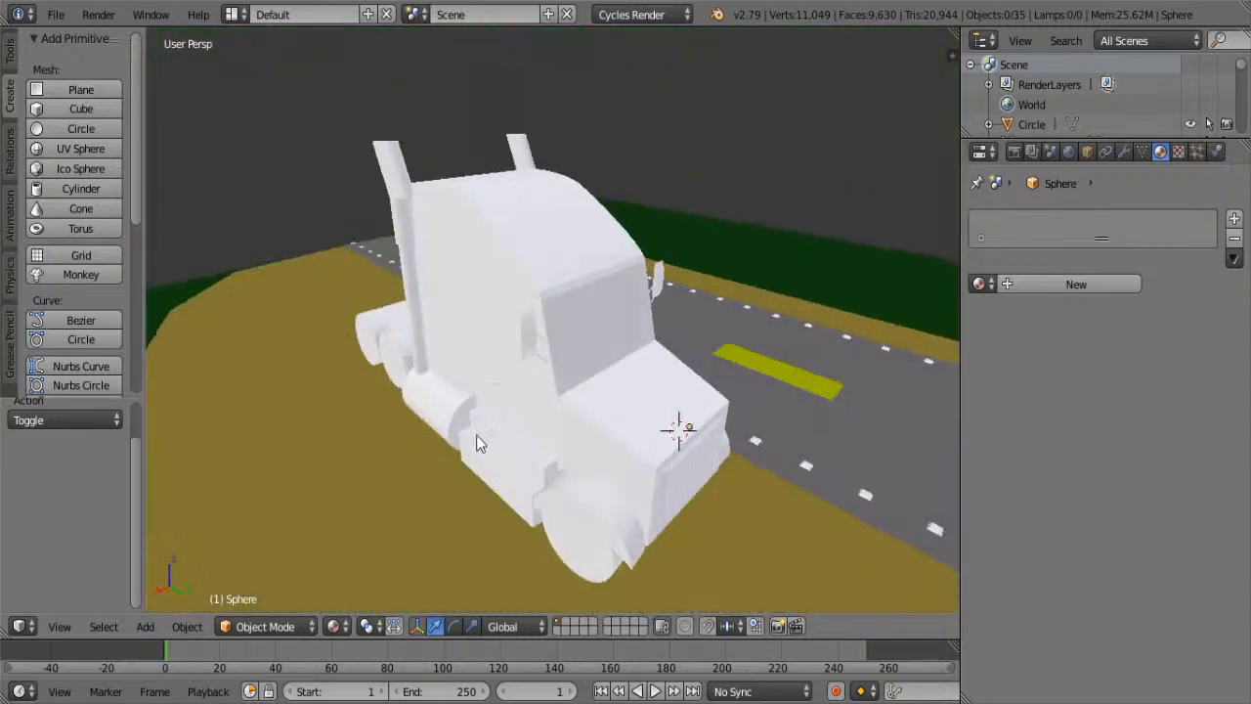
pyautogui.press('Tab')
pyautogui.press('Tab')
pyautogui.press('a')
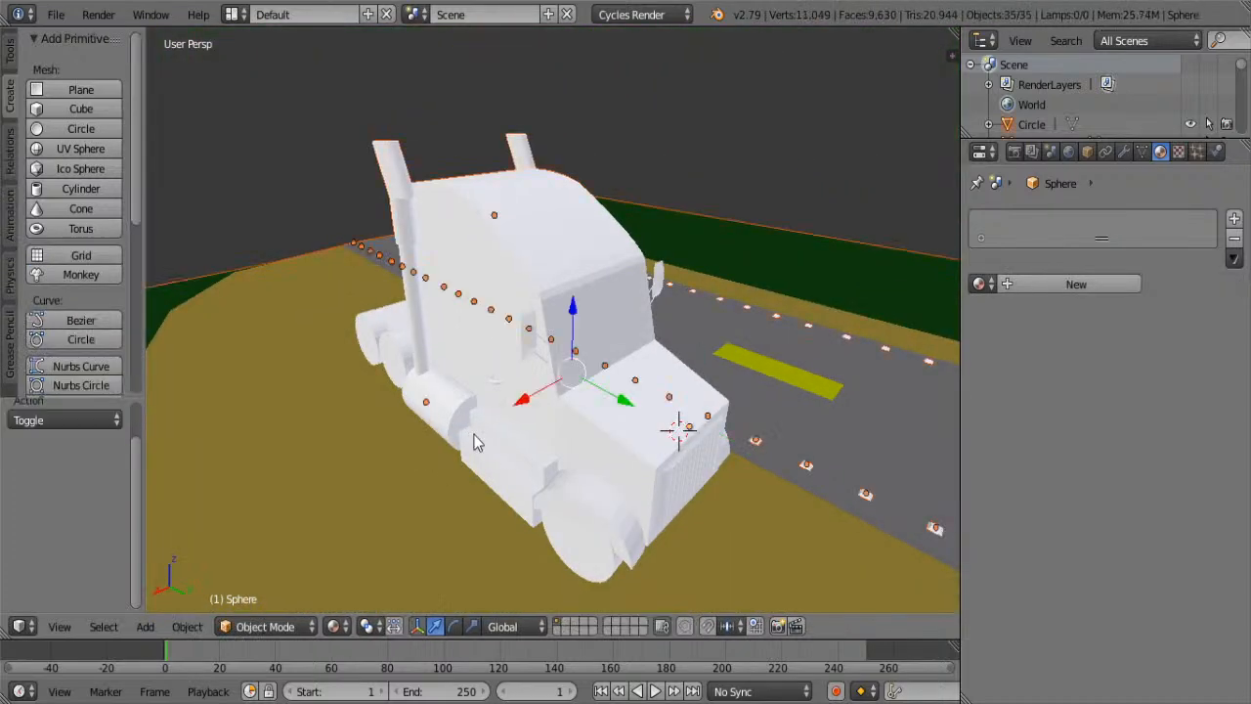
# - Clear the object selection, select the truck alone and select all of its faces in Edit Mode
pyautogui.press('a')
pyautogui.rightClick(608, 427)
pyautogui.press('Tab')
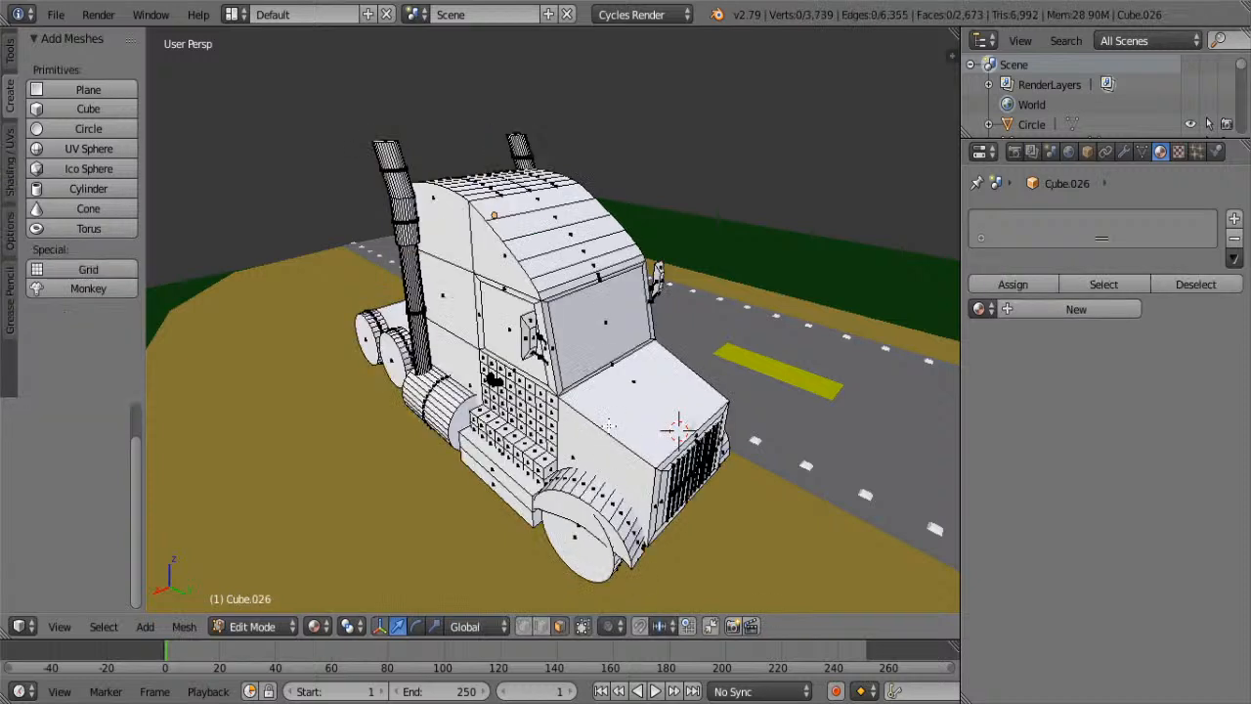
pyautogui.press('a')
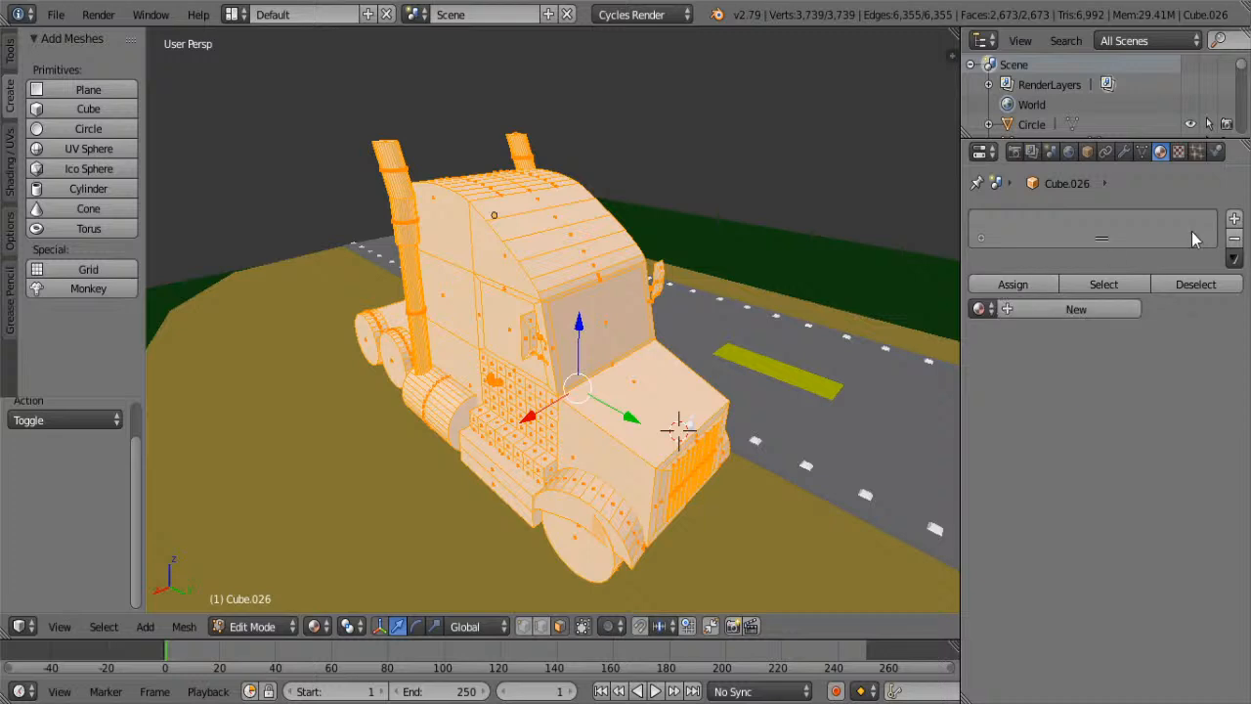
# - Add a new material to the truck and name it "Truck one"
pyautogui.click(1233, 217)
pyautogui.click(980, 309)
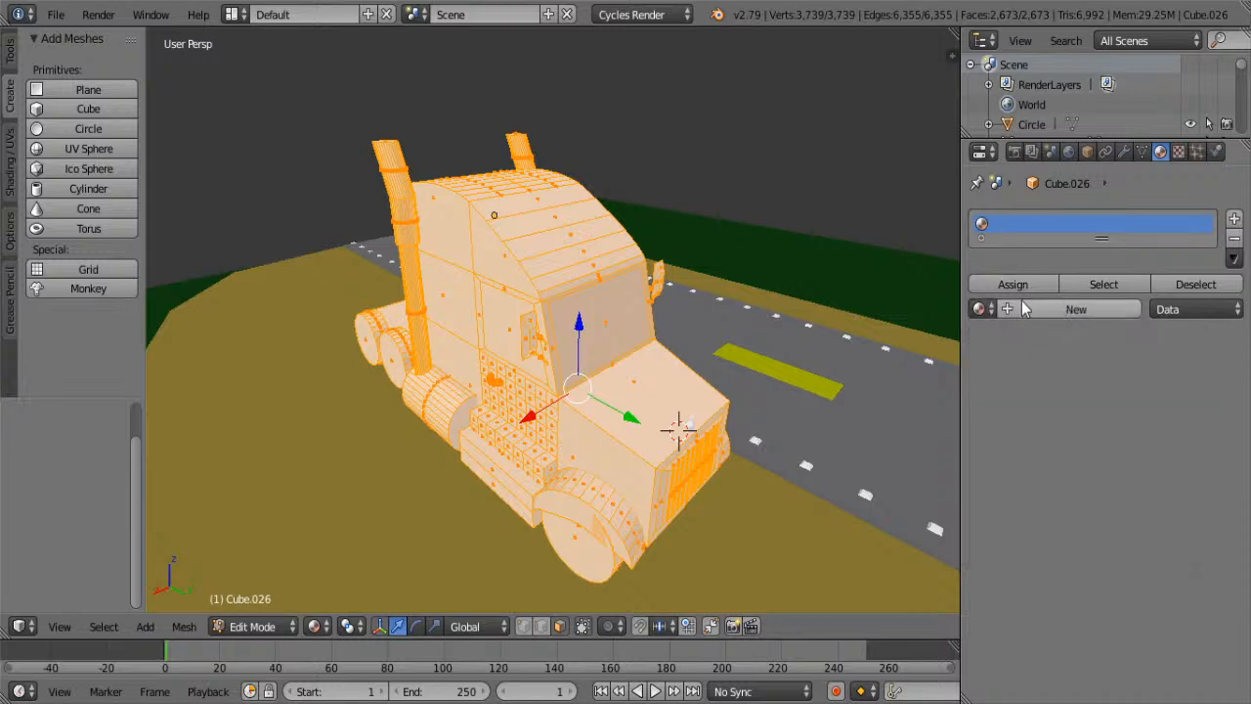
pyautogui.doubleClick(1013, 223)
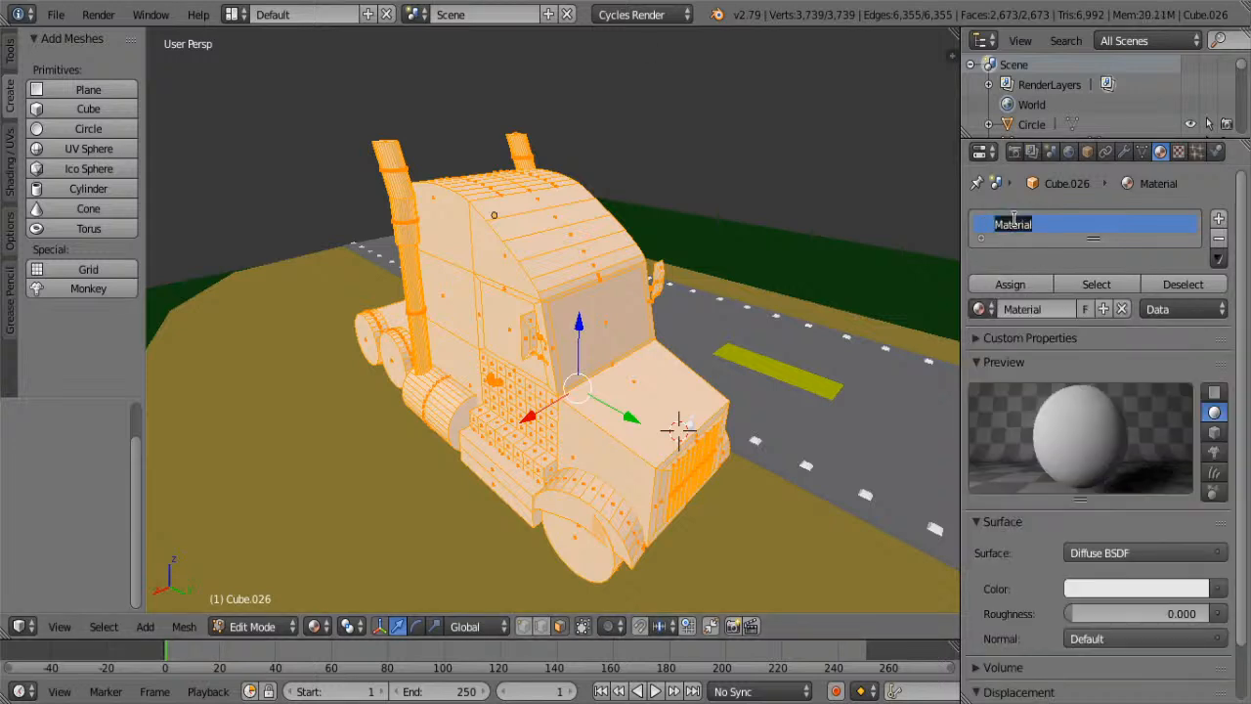
pyautogui.write('Ti')
# - Set the Truck one material's color to blue with R 0.155, G 0.192 and B 0.800
pyautogui.click(1100, 592)
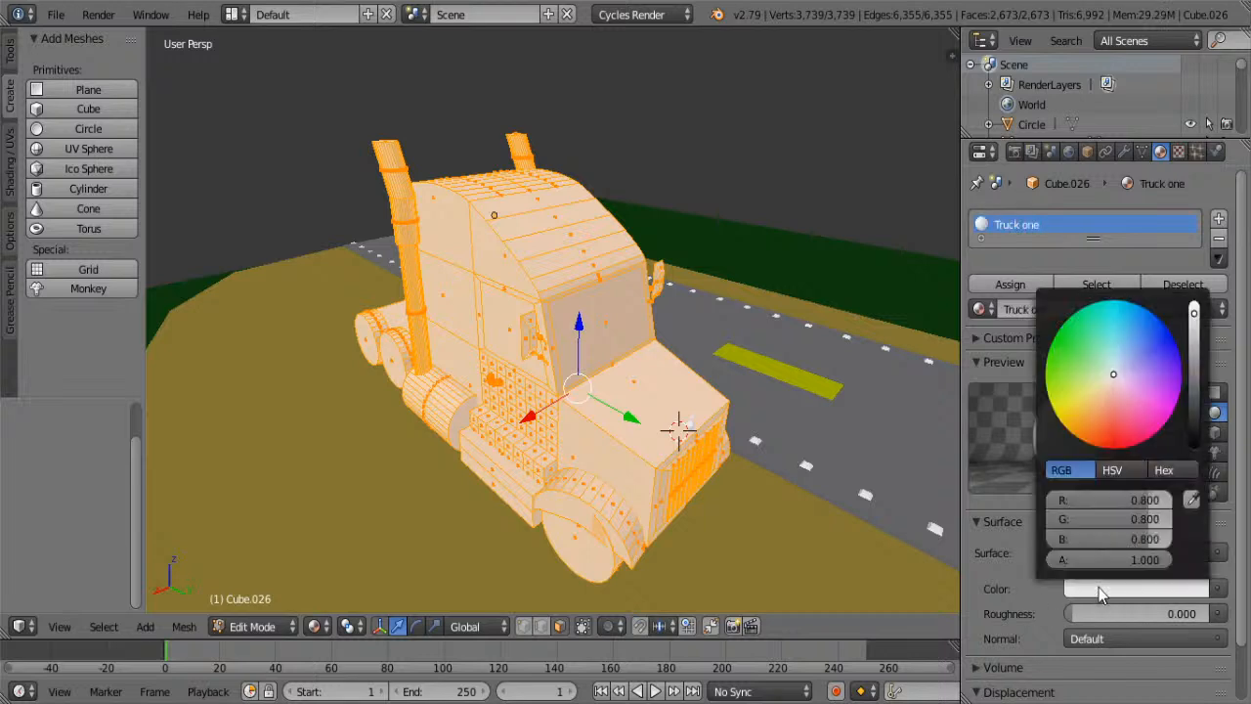
pyautogui.moveTo(1133, 361); pyautogui.dragTo(1143, 350)
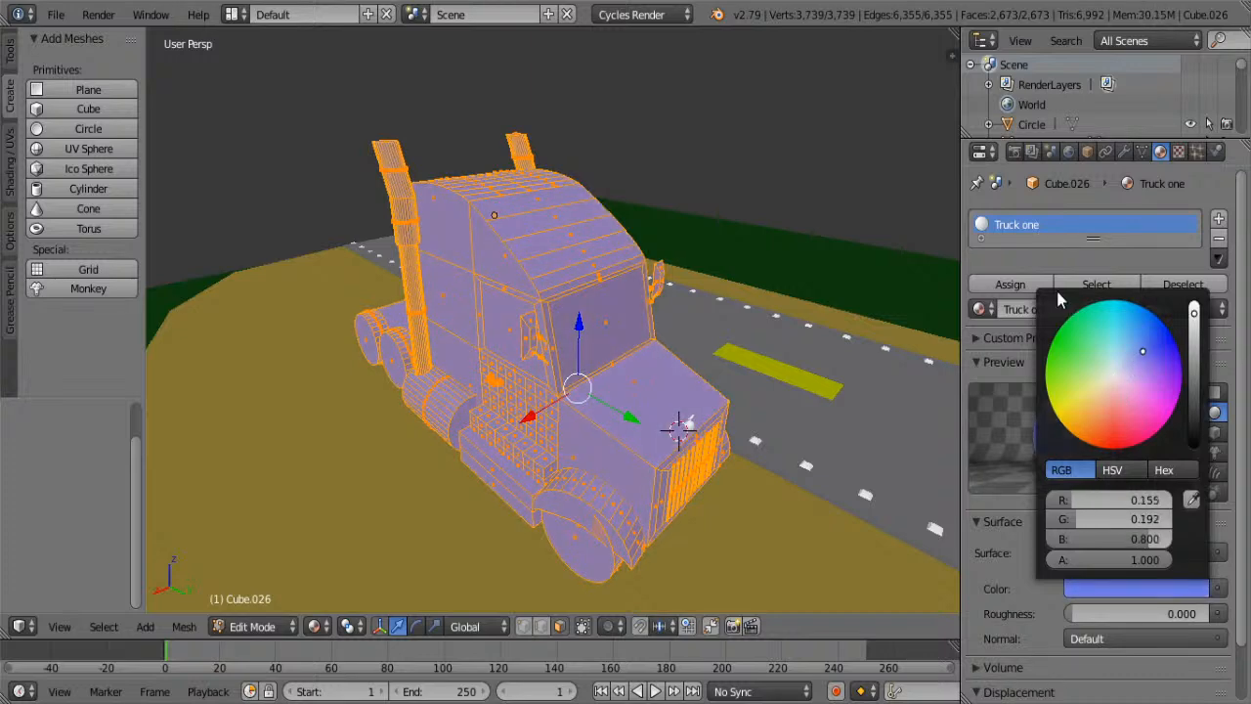
pyautogui.press('Tab')
pyautogui.moveTo(627, 442); pyautogui.dragTo(717, 390, button='middle')
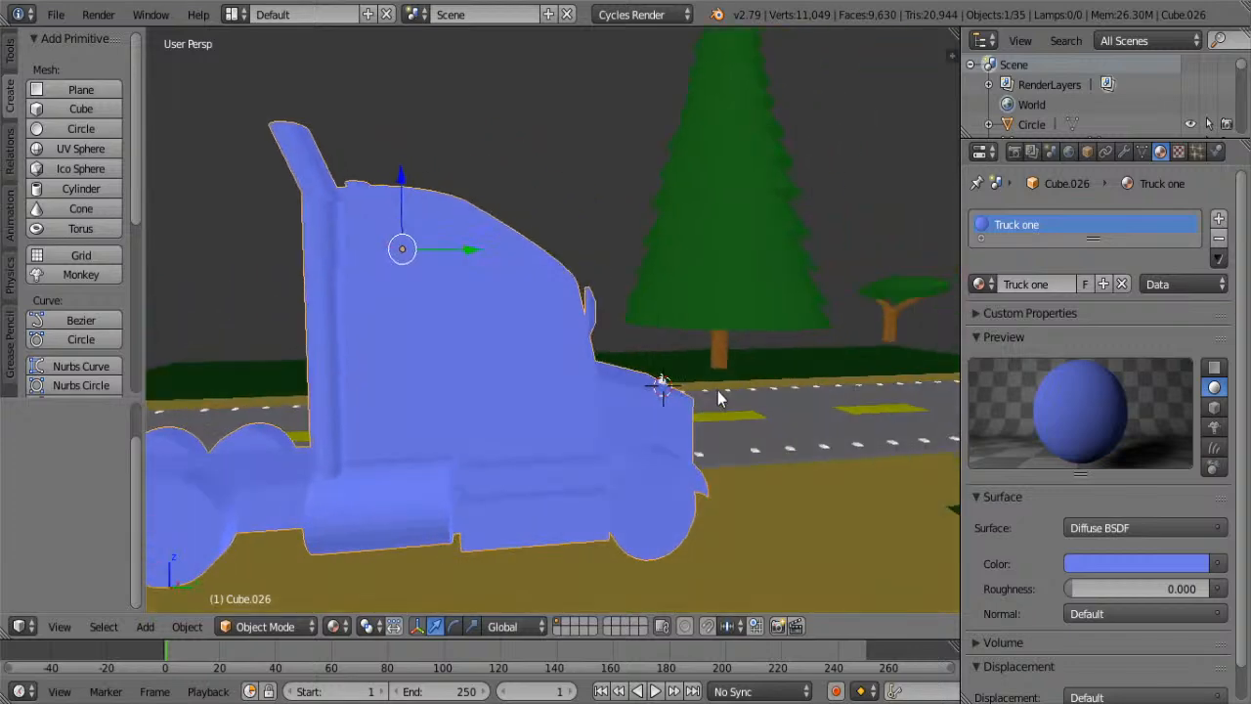
# - Darken the Truck one material's blue and inspect the truck from the front
pyautogui.press('Tab')
pyautogui.click(1129, 587)
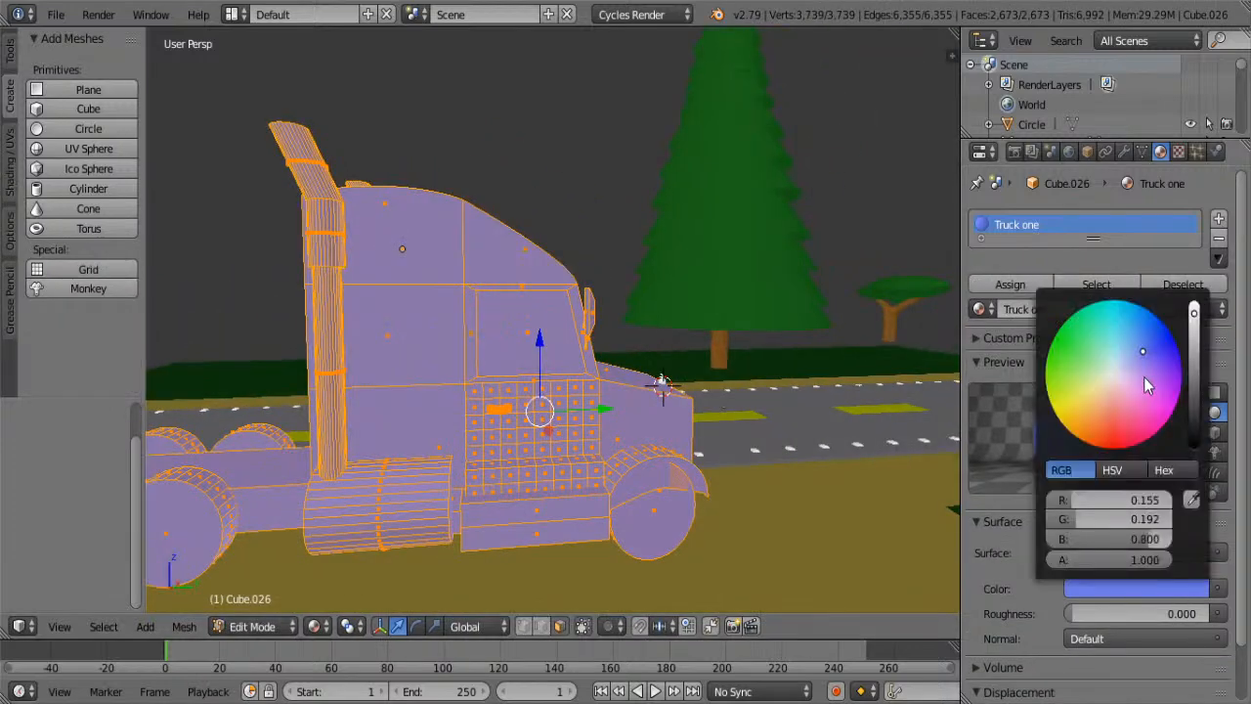
pyautogui.moveTo(1193, 313); pyautogui.dragTo(1194, 364)
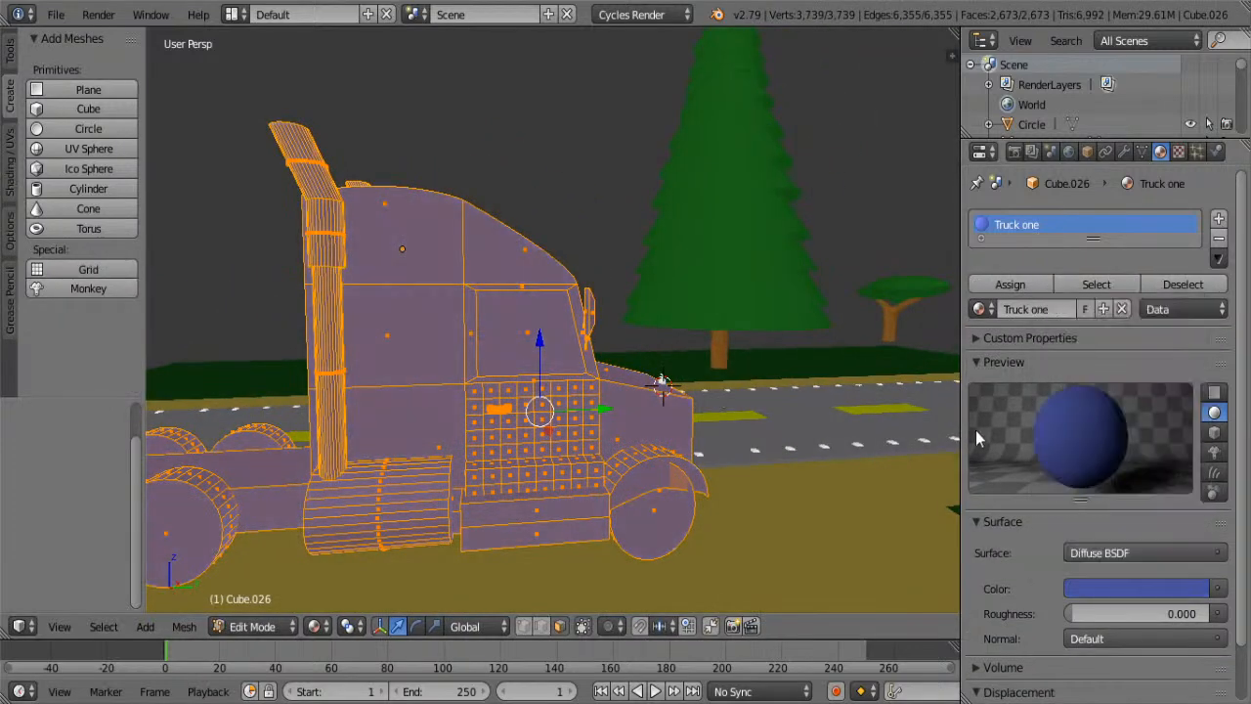
pyautogui.press('Tab')
pyautogui.moveTo(888, 442); pyautogui.dragTo(721, 437, button='middle')
pyautogui.press('Tab')
pyautogui.scroll(3, 569, 438)
pyautogui.scroll(-4, 527, 444)
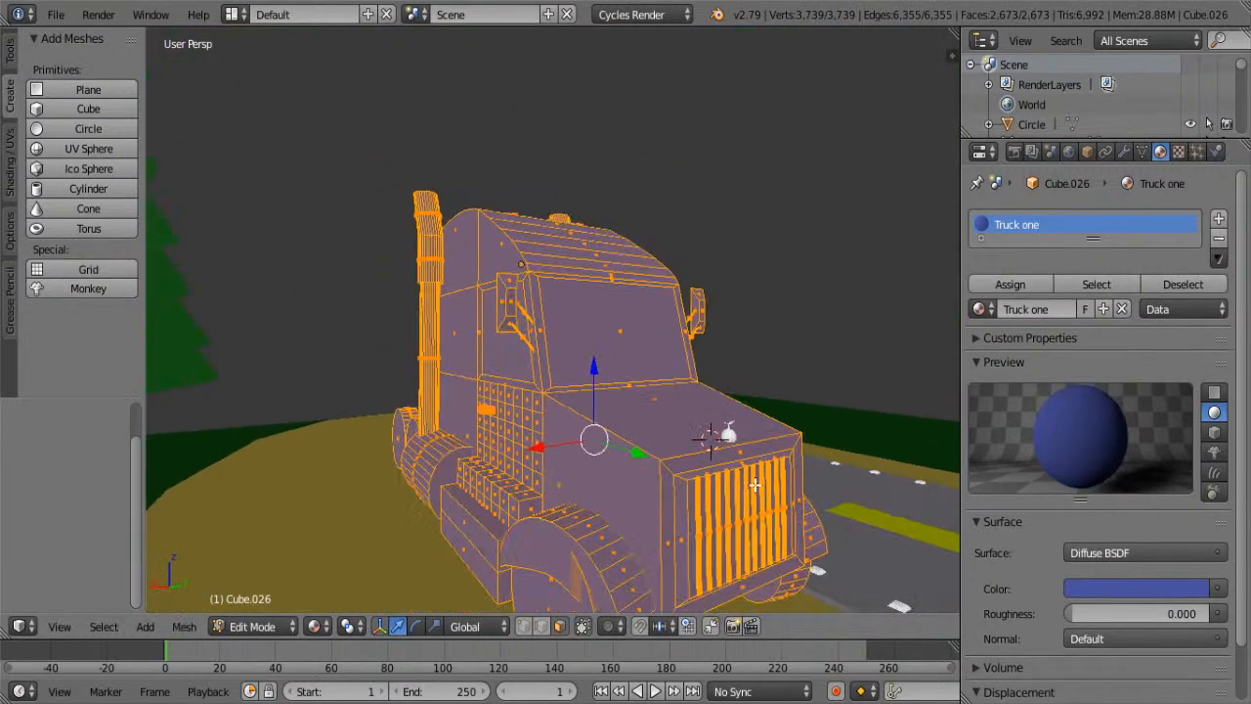
# - Return to Object Mode and add a second truck material named "Truck2"
pyautogui.press('Tab')
pyautogui.click(1219, 219)
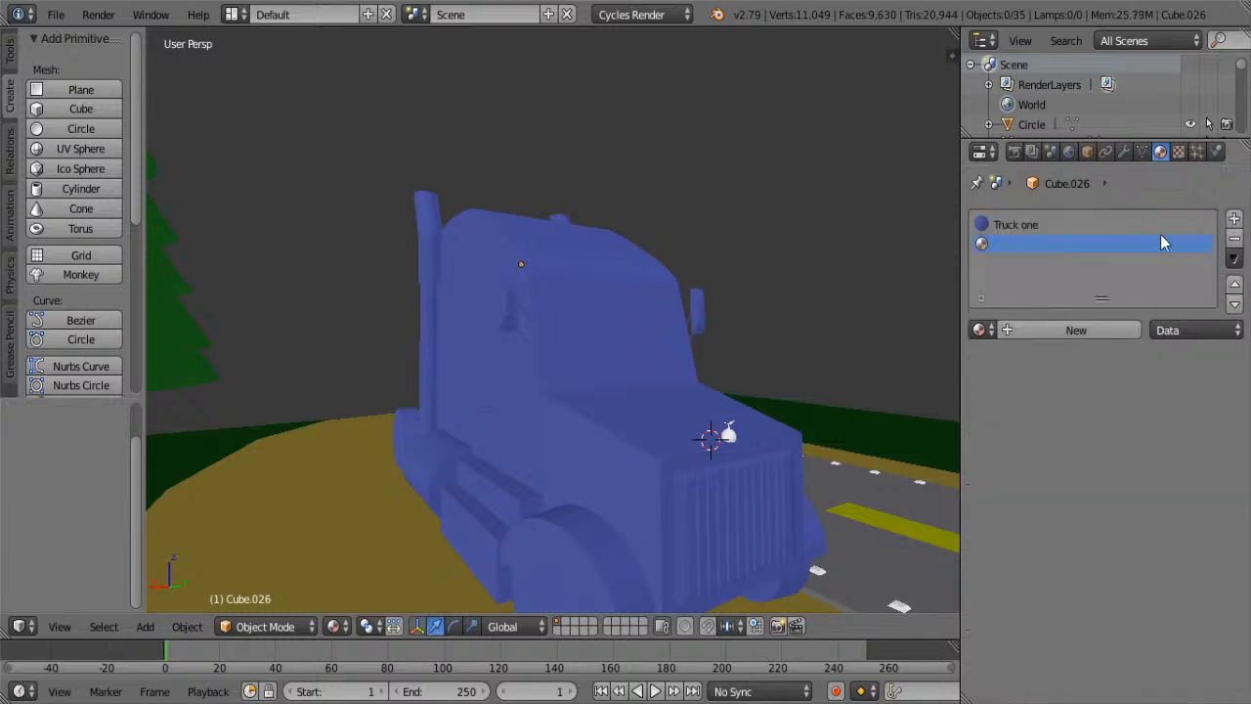
pyautogui.click(1056, 323)
pyautogui.doubleClick(1018, 243)
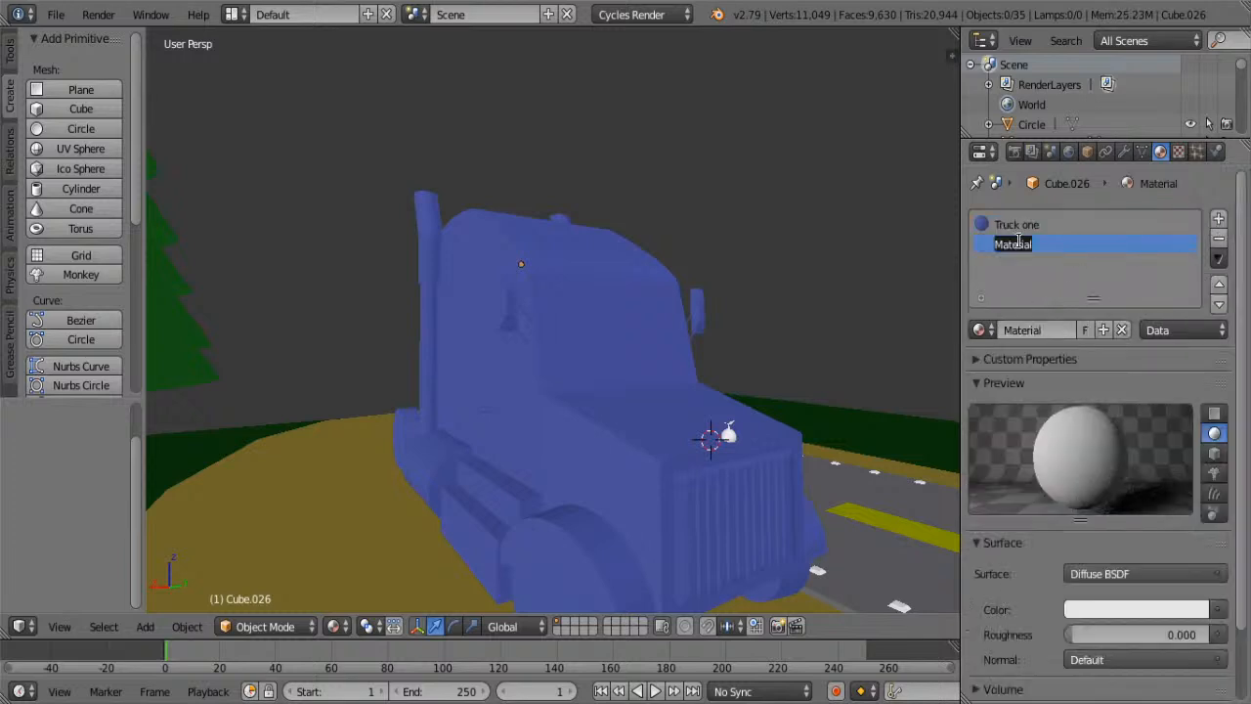
pyautogui.write('Truck2')
pyautogui.press('Return')
# - Change the Truck2 material's surface to Glossy BSDF and darken its color to a light grey
pyautogui.click(1114, 610)
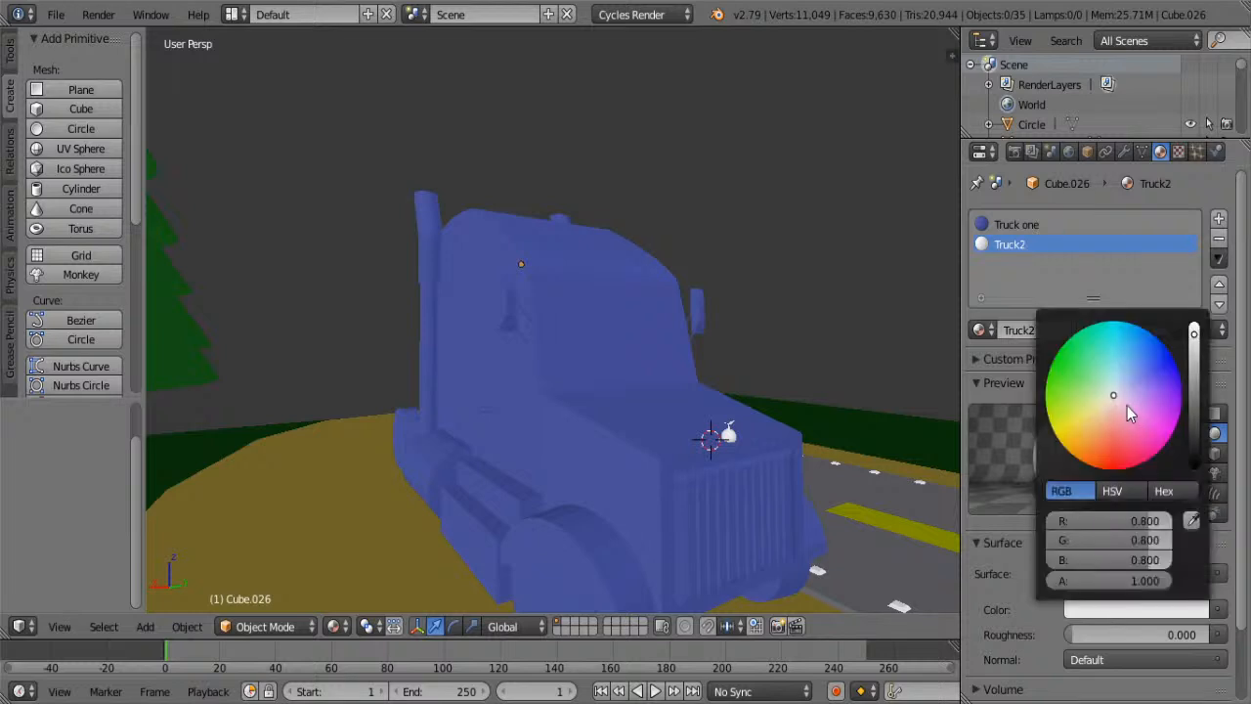
pyautogui.click(1143, 574)
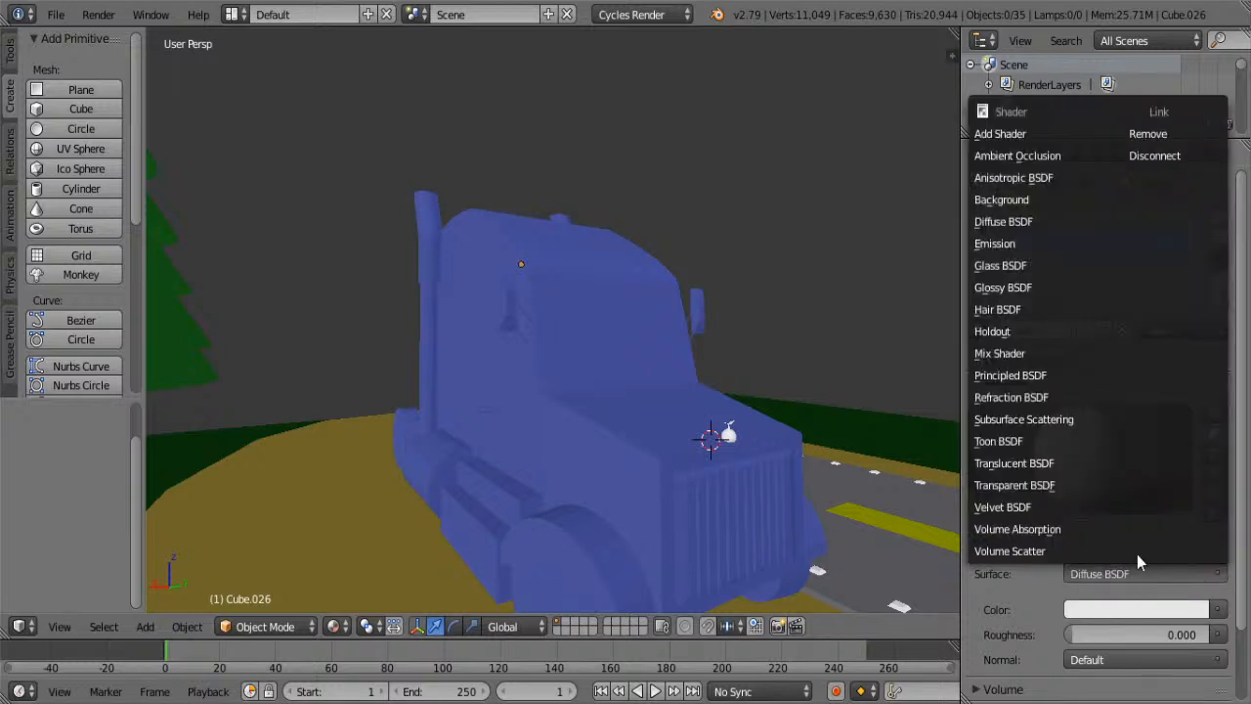
pyautogui.click(1026, 287)
pyautogui.click(1130, 636)
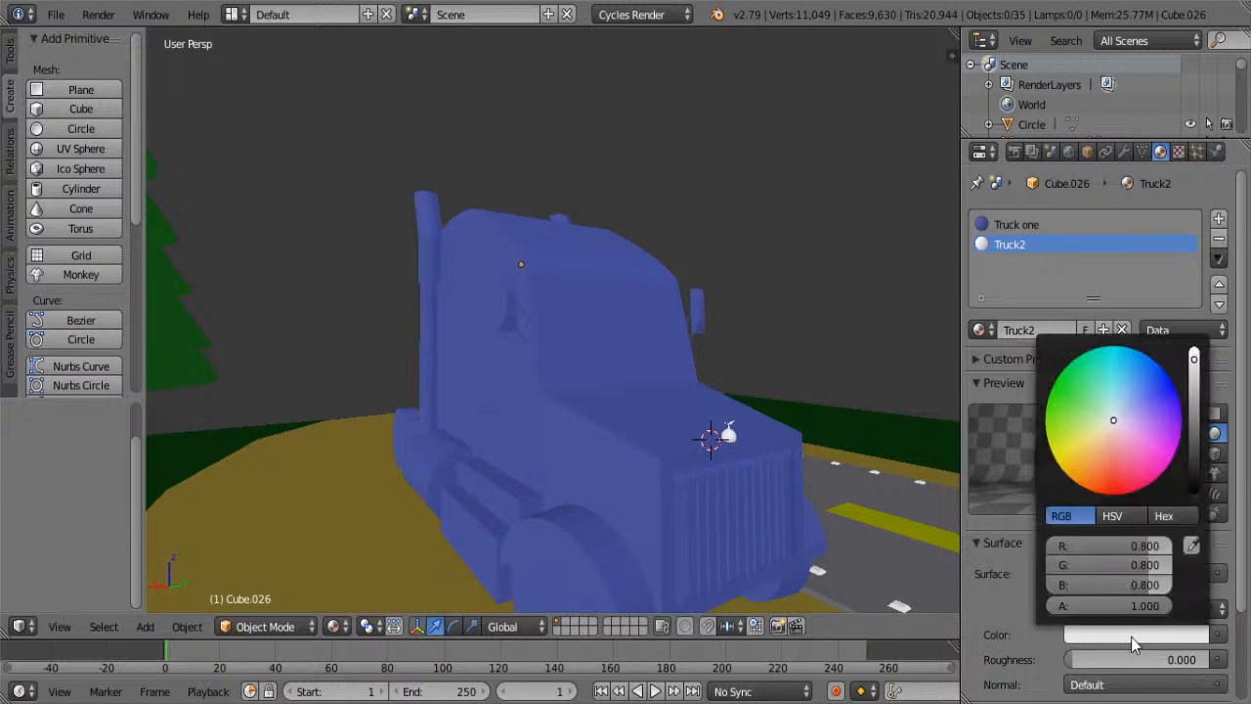
pyautogui.scroll(-5, 1060, 493)
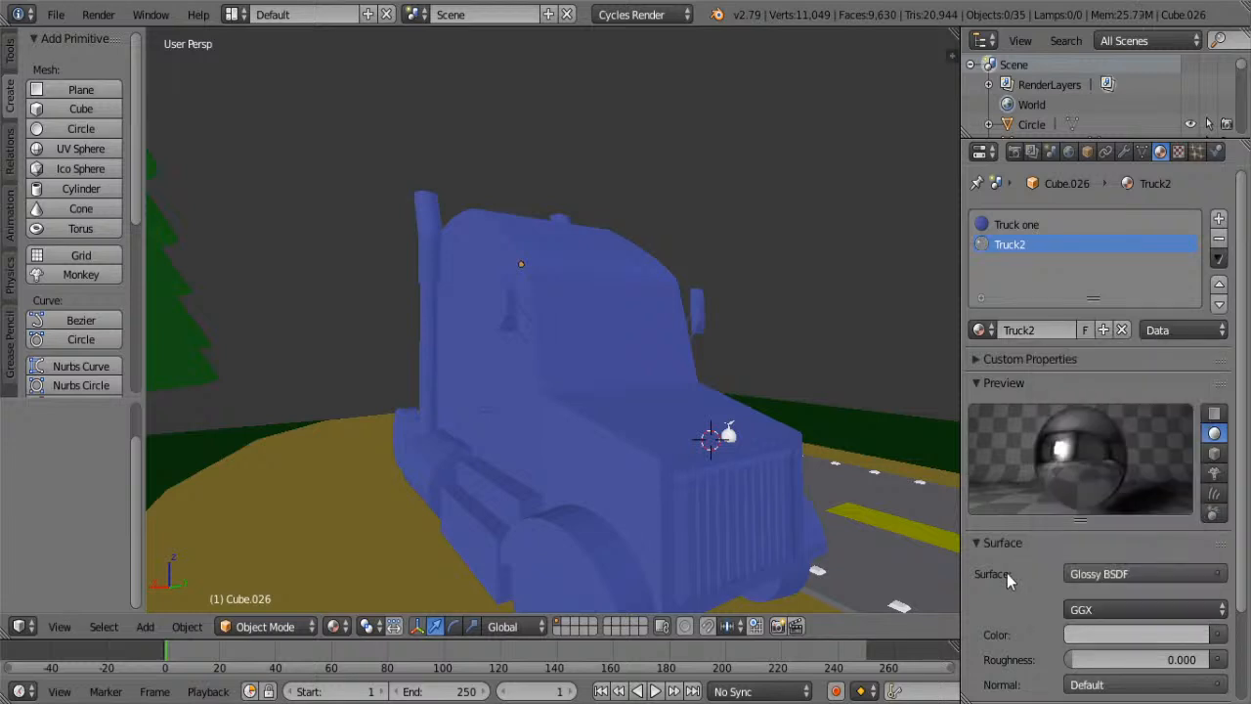
# - Enter Edit Mode, clear the selection and select one side's cylindrical tank together with its end face and lower exhaust pipe
pyautogui.press('Tab')
pyautogui.scroll(6, 593, 506)
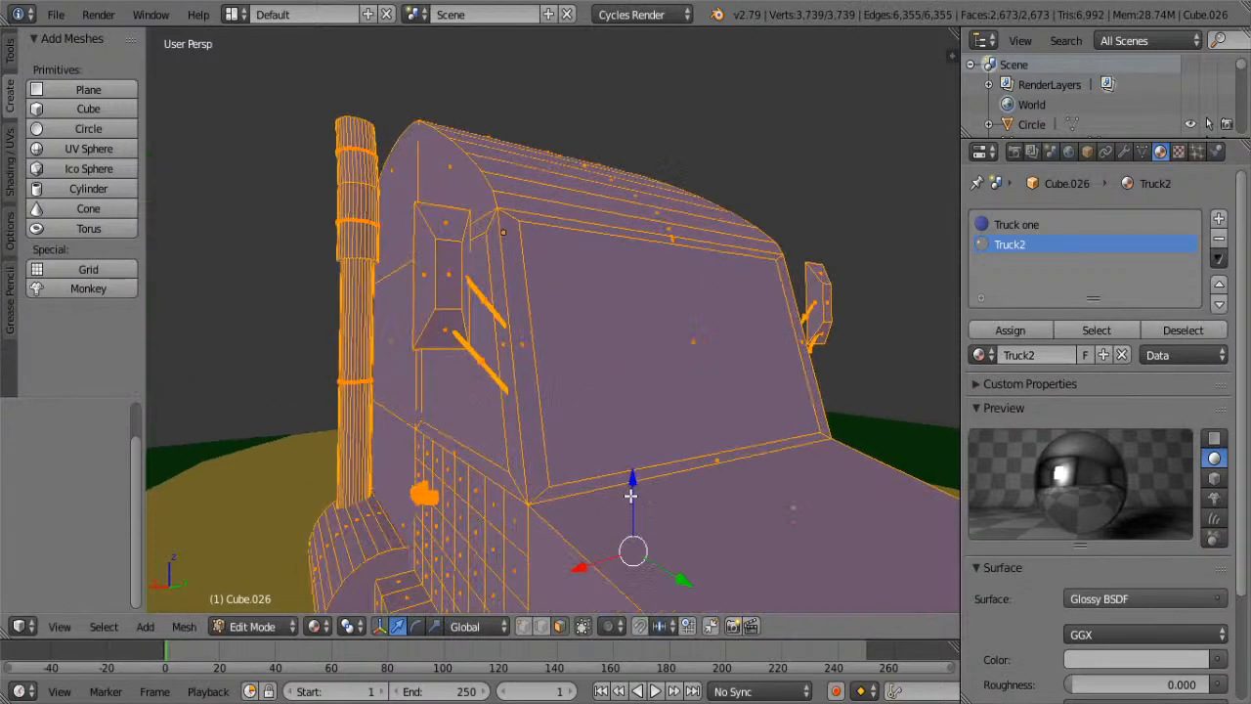
pyautogui.scroll(-3, 593, 507)
pyautogui.moveTo(412, 397); pyautogui.dragTo(643, 368, button='middle')
pyautogui.press('a')
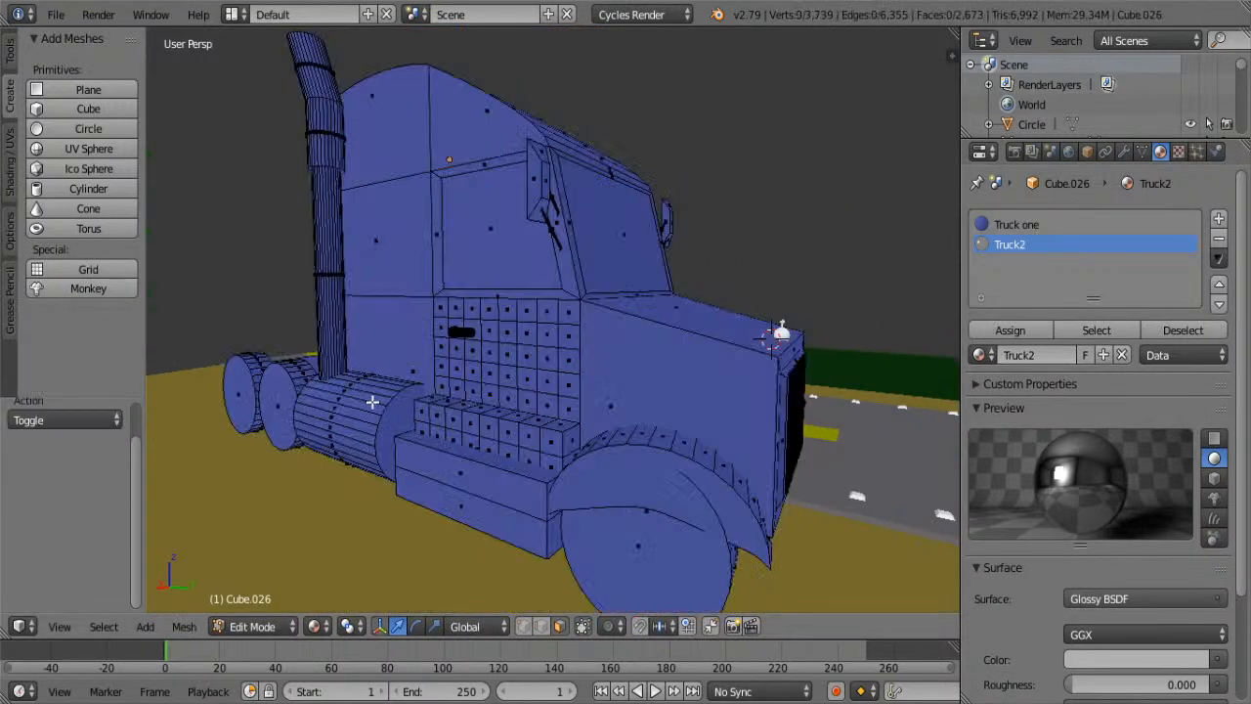
pyautogui.press('l')
pyautogui.keyDown('shift'); pyautogui.rightClick(392, 420); pyautogui.keyUp('shift')
pyautogui.moveTo(227, 445); pyautogui.dragTo(467, 455, button='middle')
pyautogui.press('l')
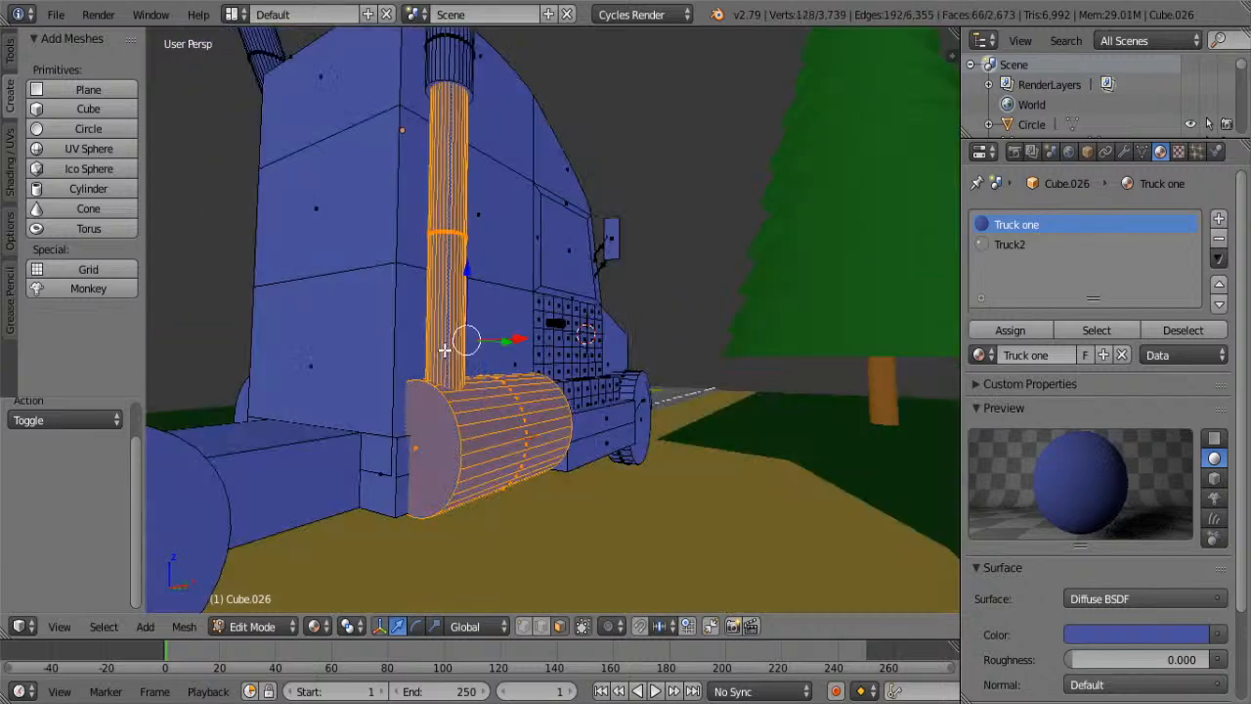
# - Add the upper exhaust pipe sections and the pipe's top end face on that side to the selection
pyautogui.moveTo(527, 227); pyautogui.dragTo(411, 339, button='middle')
pyautogui.press('l')
pyautogui.press('l')
pyautogui.moveTo(439, 430); pyautogui.dragTo(477, 284, button='middle')
pyautogui.keyDown('shift'); pyautogui.rightClick(437, 144); pyautogui.keyUp('shift')
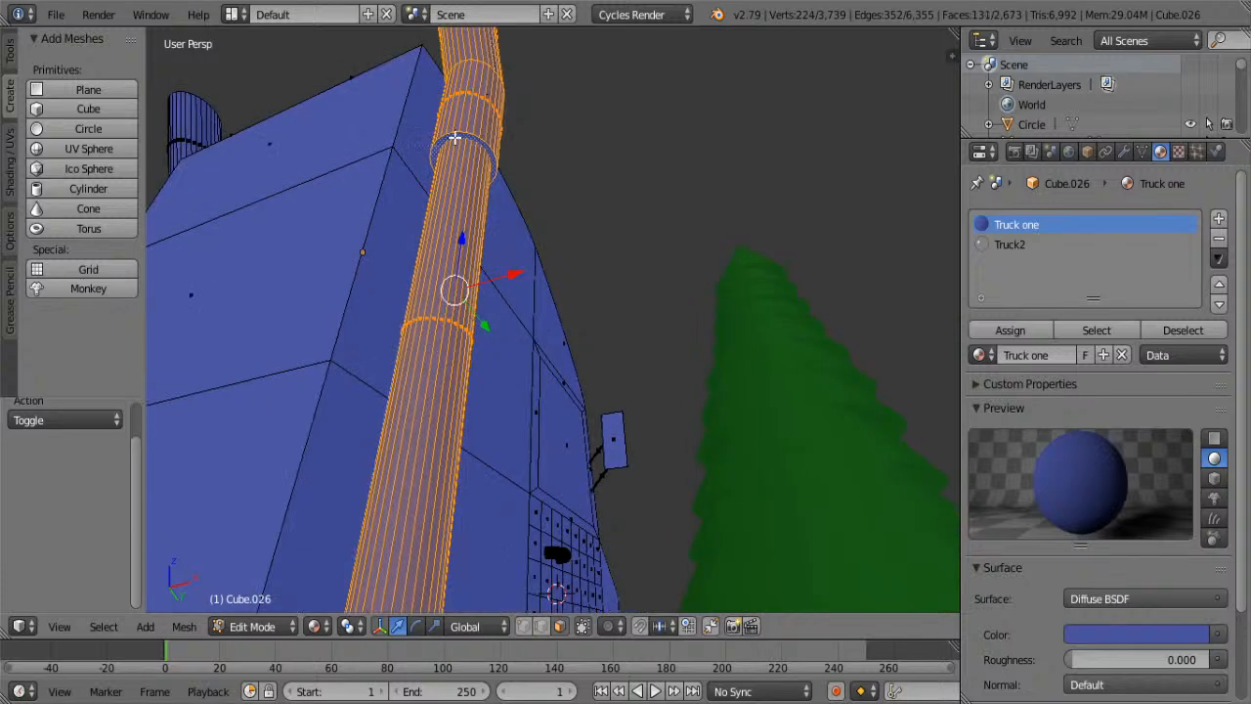
pyautogui.moveTo(436, 144); pyautogui.dragTo(510, 214, button='middle')
pyautogui.moveTo(620, 236); pyautogui.dragTo(614, 295, button='middle')
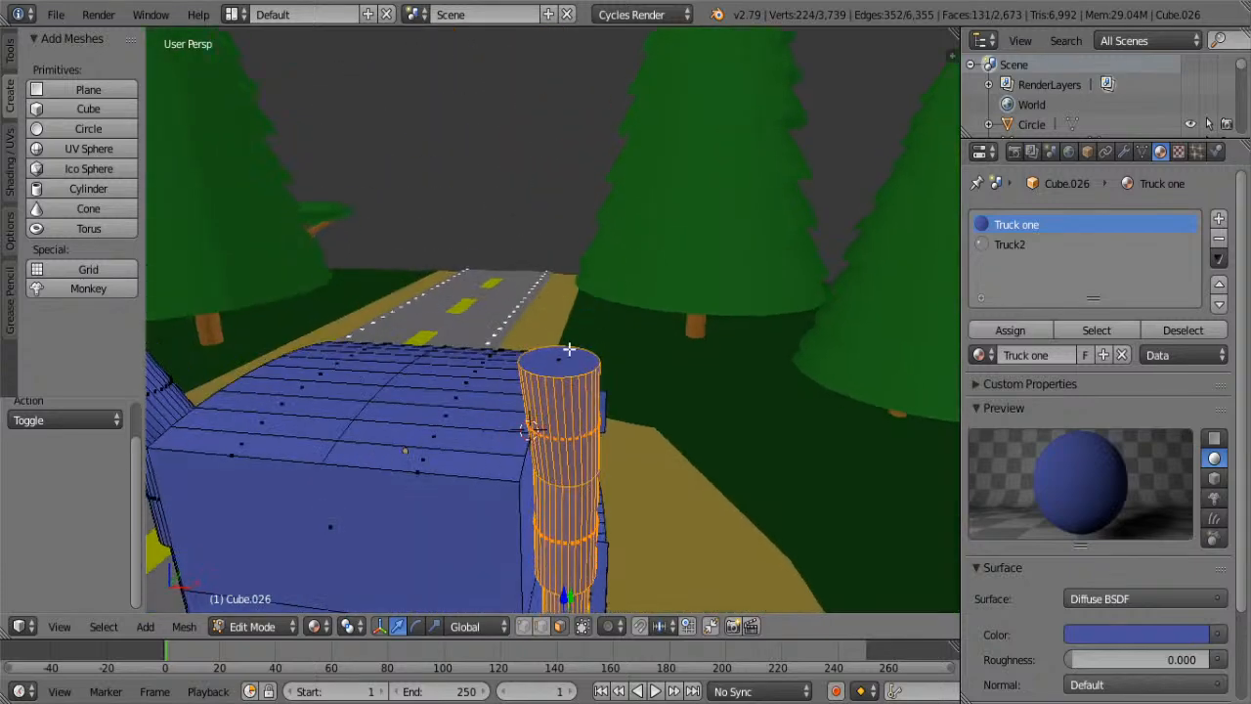
pyautogui.keyDown('shift'); pyautogui.rightClick(559, 365); pyautogui.keyUp('shift')
# - Add the opposite side's exhaust stack, including its top end face and all pipe sections, to the selection
pyautogui.moveTo(566, 332); pyautogui.dragTo(649, 320, button='middle')
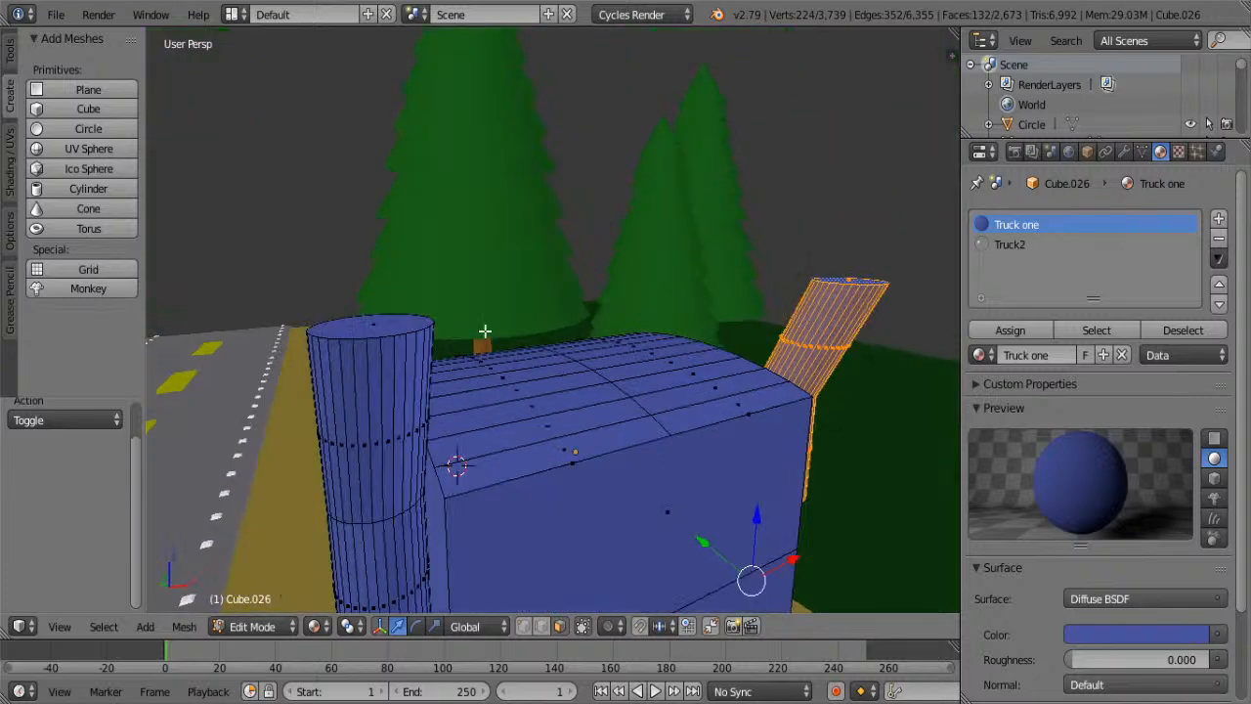
pyautogui.keyDown('shift'); pyautogui.rightClick(368, 323); pyautogui.keyUp('shift')
pyautogui.keyDown('alt'); pyautogui.keyDown('shift'); pyautogui.rightClick(398, 409); pyautogui.keyUp('shift'); pyautogui.keyUp('alt')
pyautogui.keyDown('alt'); pyautogui.keyDown('shift'); pyautogui.rightClick(390, 573); pyautogui.keyUp('shift'); pyautogui.keyUp('alt')
pyautogui.moveTo(389, 571); pyautogui.dragTo(480, 257, button='middle')
pyautogui.keyDown('alt'); pyautogui.keyDown('shift'); pyautogui.rightClick(500, 278); pyautogui.keyUp('shift'); pyautogui.keyUp('alt')
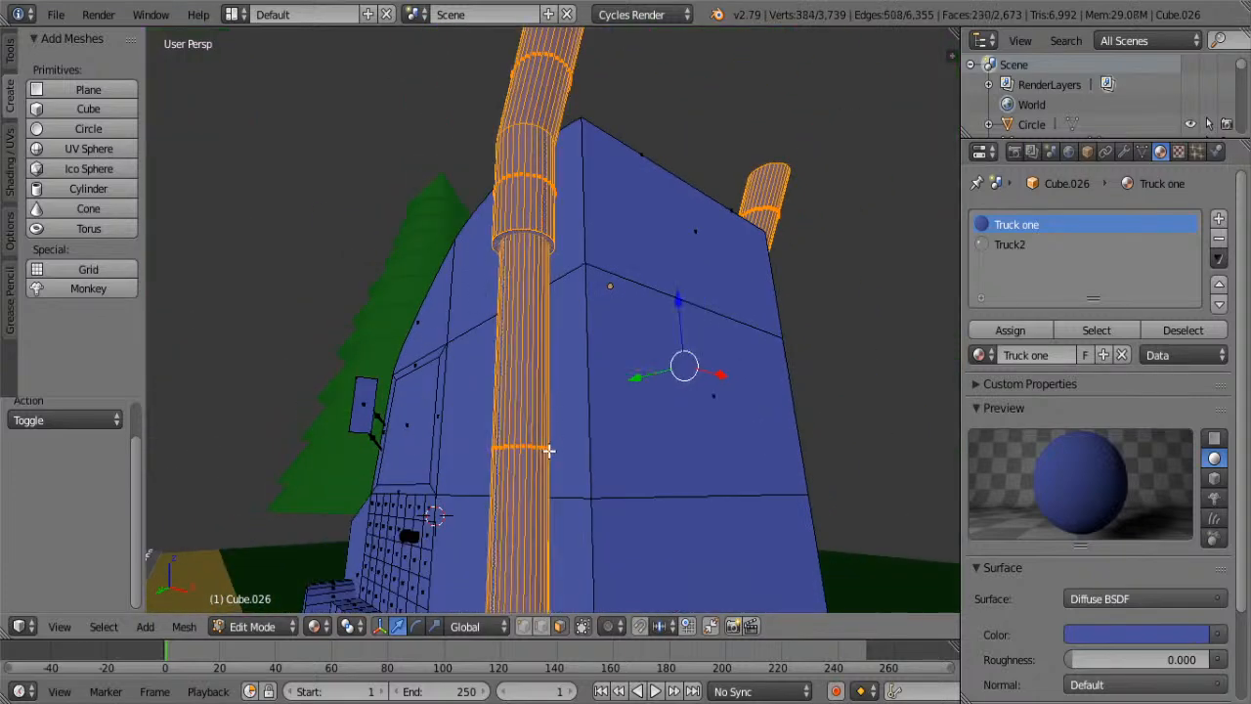
# - Add the opposite side's cylindrical tank and its end face to the selection
pyautogui.moveTo(547, 449); pyautogui.dragTo(755, 528, button='middle')
pyautogui.keyDown('alt'); pyautogui.keyDown('shift'); pyautogui.rightClick(527, 533); pyautogui.keyUp('shift'); pyautogui.keyUp('alt')
pyautogui.keyDown('shift'); pyautogui.rightClick(529, 536); pyautogui.keyUp('shift')
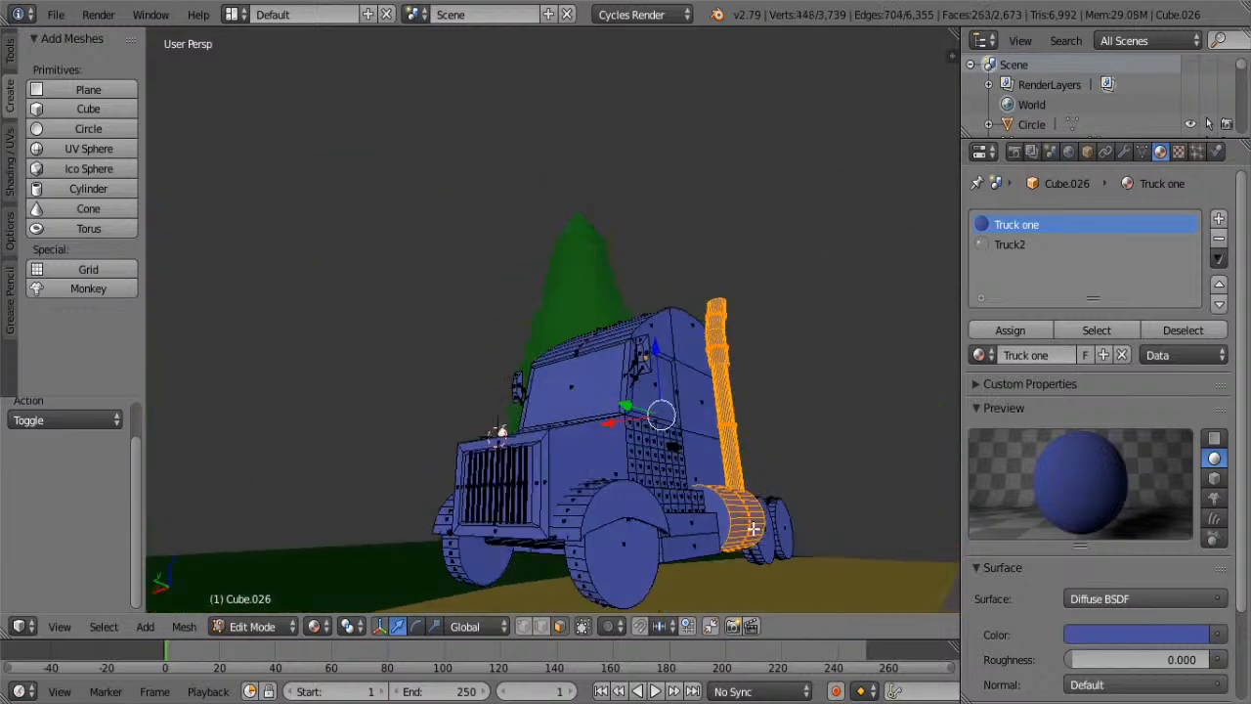
pyautogui.keyDown('shift'); pyautogui.rightClick(721, 518); pyautogui.keyUp('shift')
# - Add the four inner frame faces surrounding the front grille to the selection
pyautogui.moveTo(539, 501); pyautogui.dragTo(682, 294, button='middle')
pyautogui.scroll(6, 682, 294)
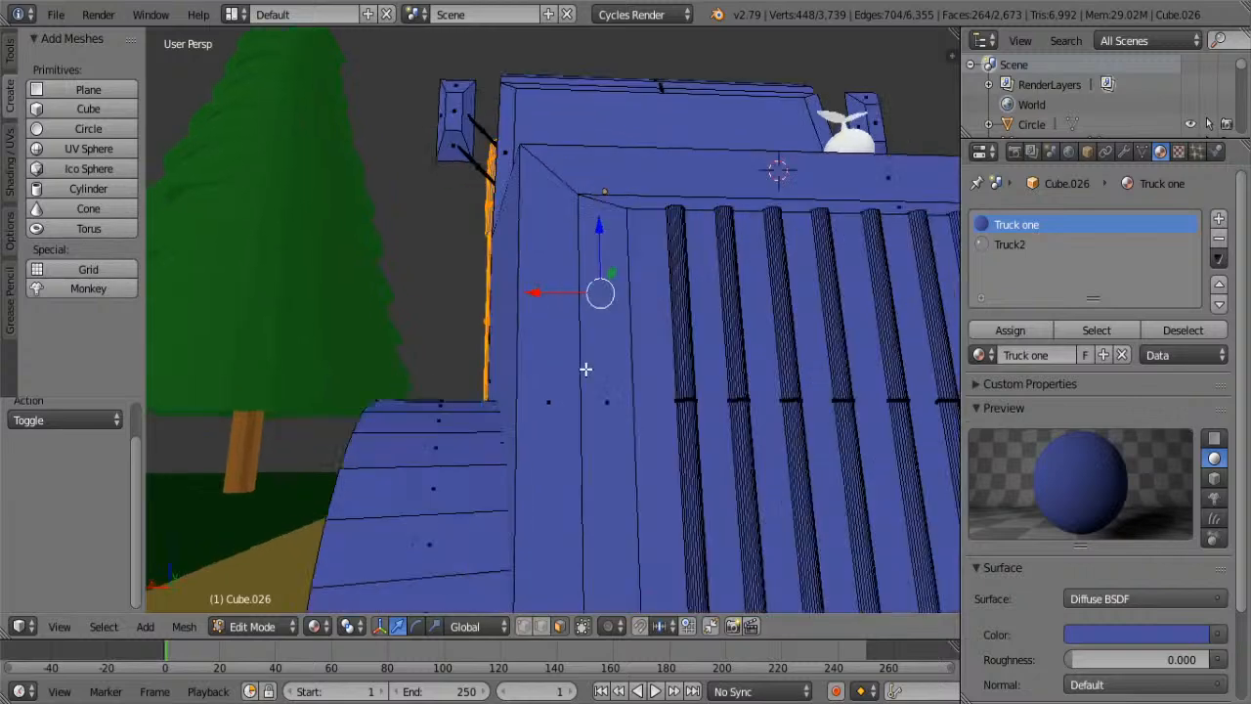
pyautogui.keyDown('shift'); pyautogui.rightClick(638, 379); pyautogui.keyUp('shift')
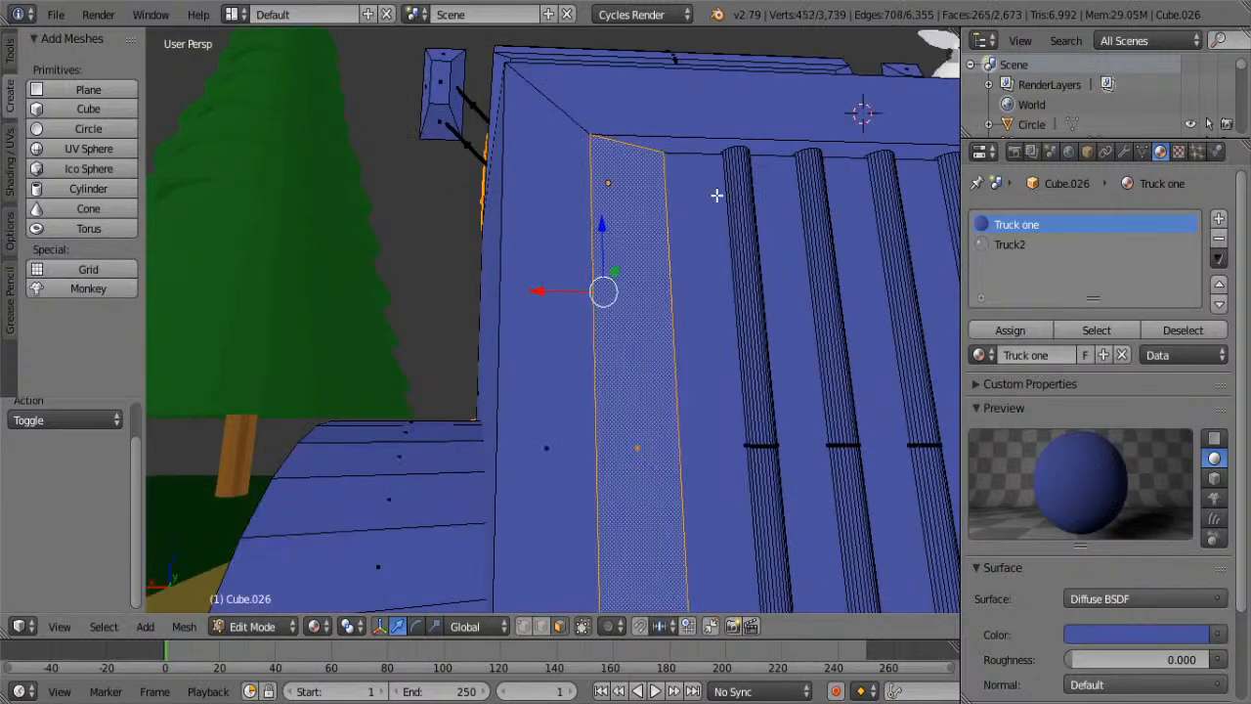
pyautogui.keyDown('shift'); pyautogui.rightClick(677, 144); pyautogui.keyUp('shift')
pyautogui.hotkey('ctrl', 'z')
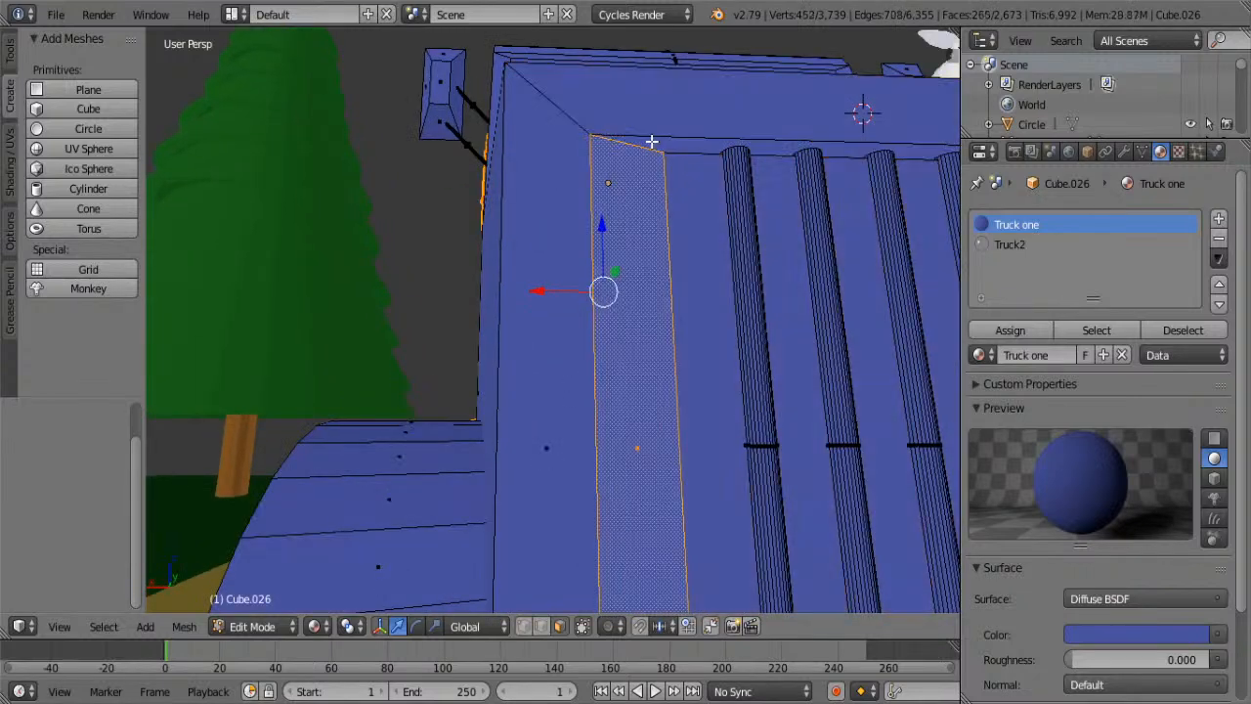
pyautogui.keyDown('shift'); pyautogui.rightClick(663, 148); pyautogui.keyUp('shift')
pyautogui.scroll(-6, 665, 342)
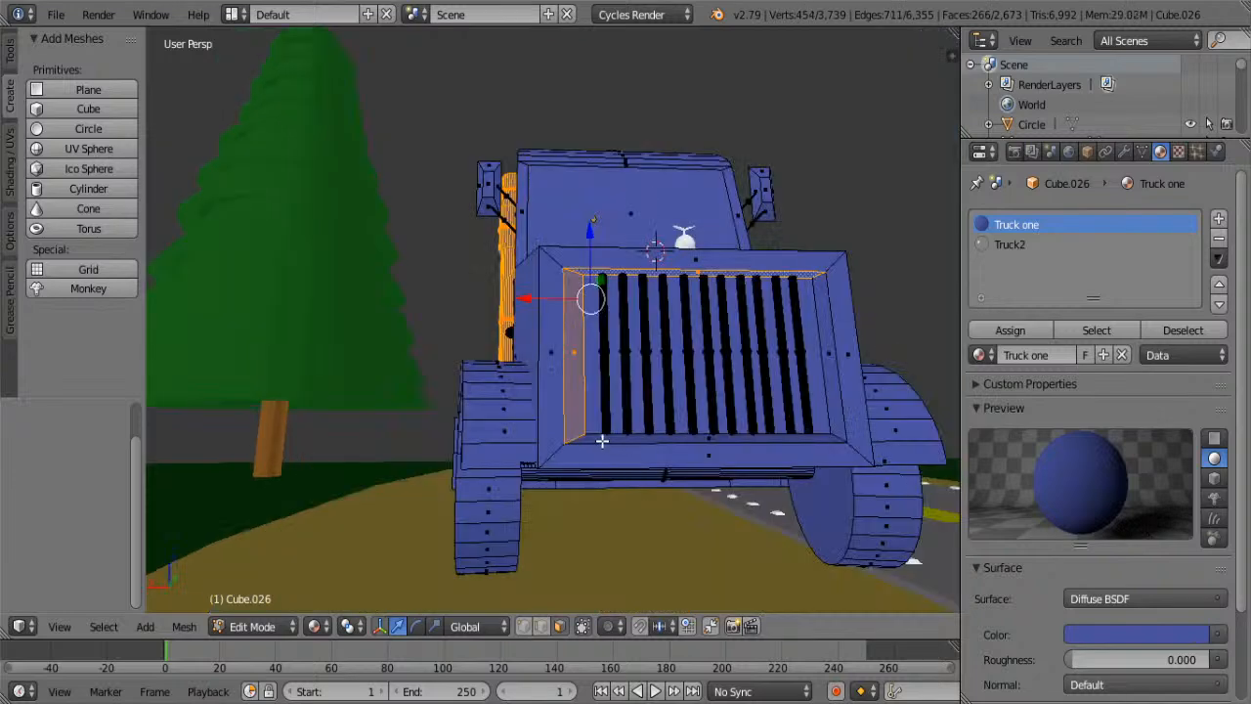
pyautogui.keyDown('shift'); pyautogui.rightClick(602, 441); pyautogui.keyUp('shift')
pyautogui.keyDown('shift'); pyautogui.rightClick(826, 358); pyautogui.keyUp('shift')
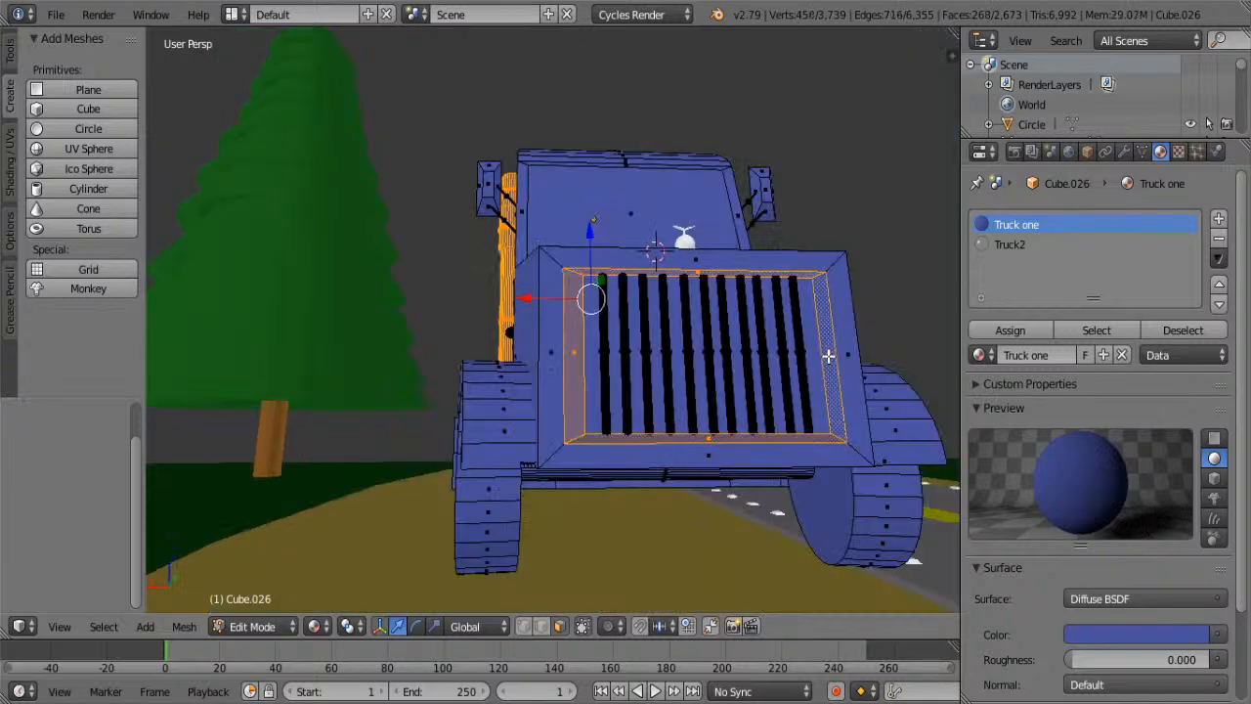
# - Add all eleven vertical grille bars to the selection
pyautogui.keyDown('shift'); pyautogui.rightClick(606, 359); pyautogui.keyUp('shift')
pyautogui.keyDown('shift'); pyautogui.rightClick(625, 360); pyautogui.keyUp('shift')
pyautogui.keyDown('shift'); pyautogui.rightClick(645, 359); pyautogui.keyUp('shift')
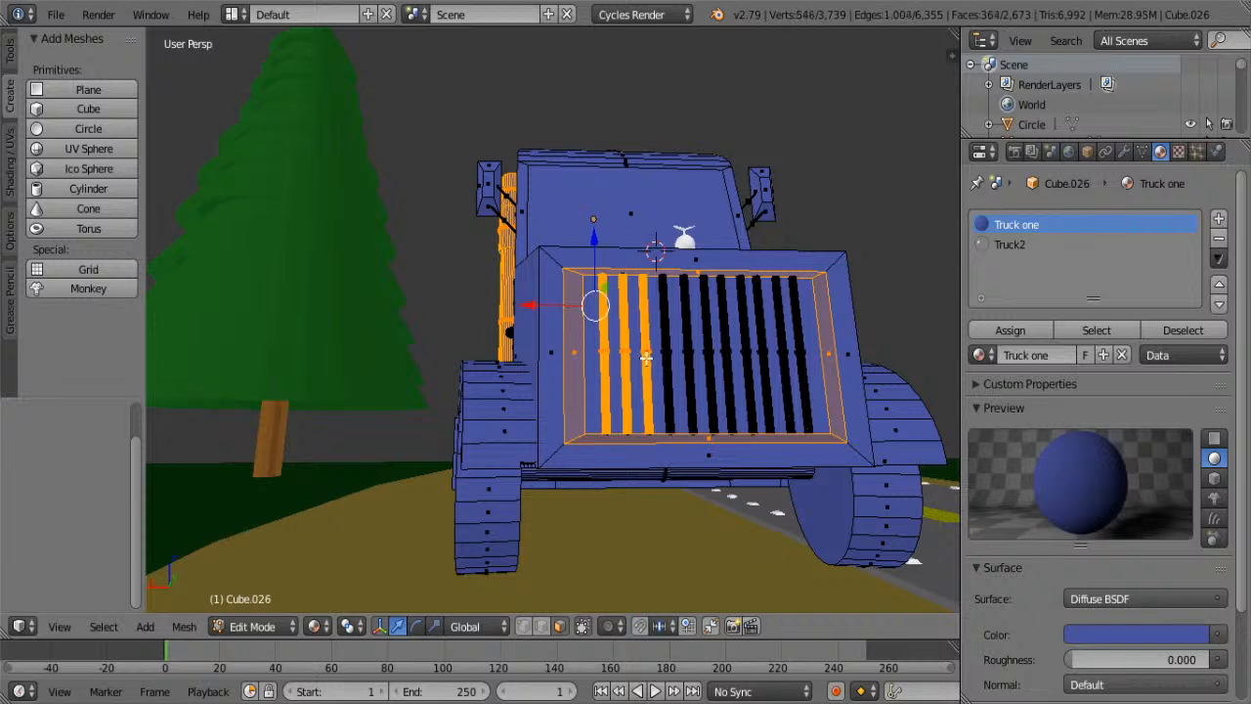
pyautogui.keyDown('shift'); pyautogui.rightClick(666, 357); pyautogui.keyUp('shift')
pyautogui.keyDown('shift'); pyautogui.rightClick(689, 358); pyautogui.keyUp('shift')
pyautogui.keyDown('shift'); pyautogui.rightClick(710, 357); pyautogui.keyUp('shift')
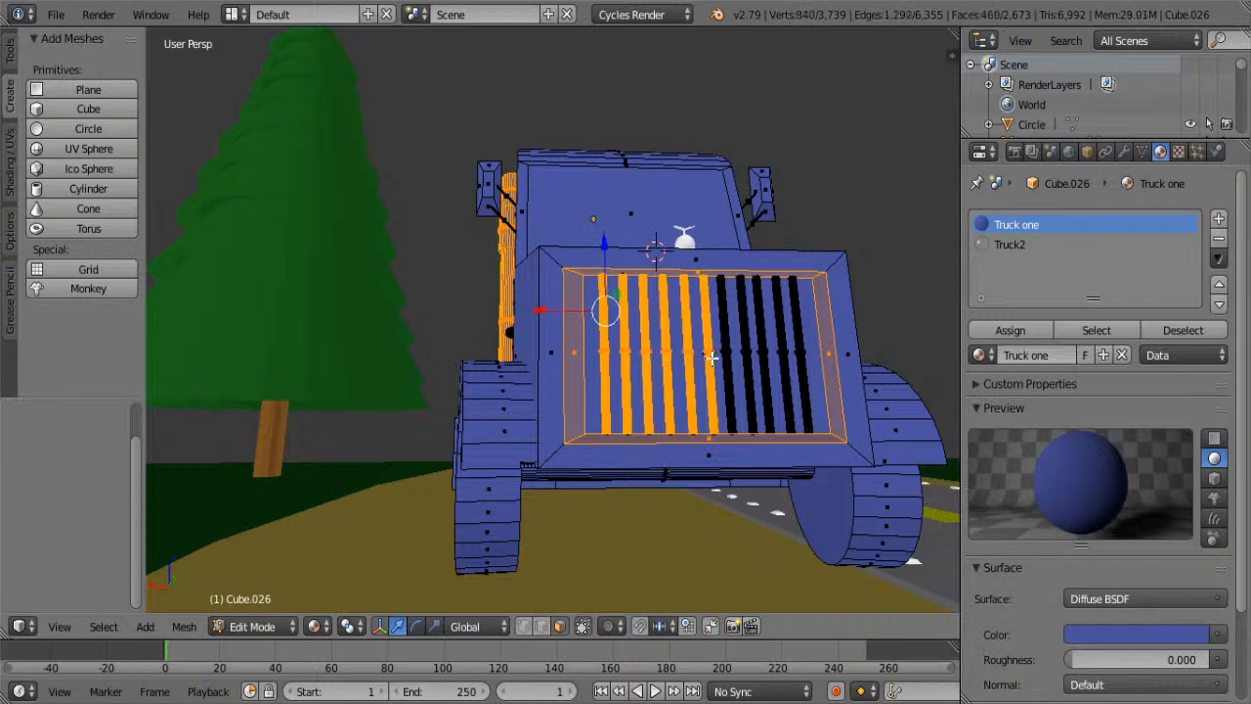
pyautogui.keyDown('shift'); pyautogui.rightClick(730, 360); pyautogui.keyUp('shift')
pyautogui.keyDown('shift'); pyautogui.rightClick(748, 359); pyautogui.keyUp('shift')
pyautogui.keyDown('shift'); pyautogui.rightClick(767, 359); pyautogui.keyUp('shift')
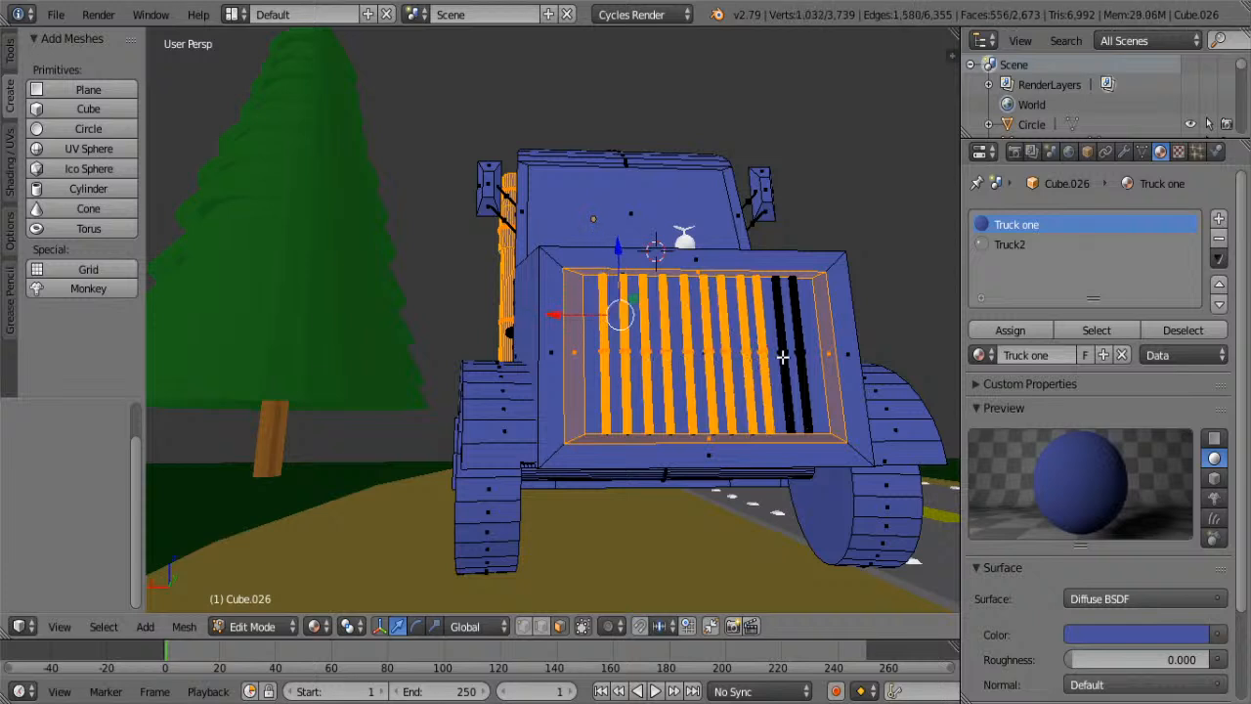
pyautogui.keyDown('shift'); pyautogui.rightClick(787, 358); pyautogui.keyUp('shift')
pyautogui.keyDown('shift'); pyautogui.rightClick(800, 358); pyautogui.keyUp('shift')
# - Add the unselected top end faces of the grille bars to the selection
pyautogui.scroll(4, 782, 361)
pyautogui.moveTo(771, 339); pyautogui.dragTo(692, 503, button='middle')
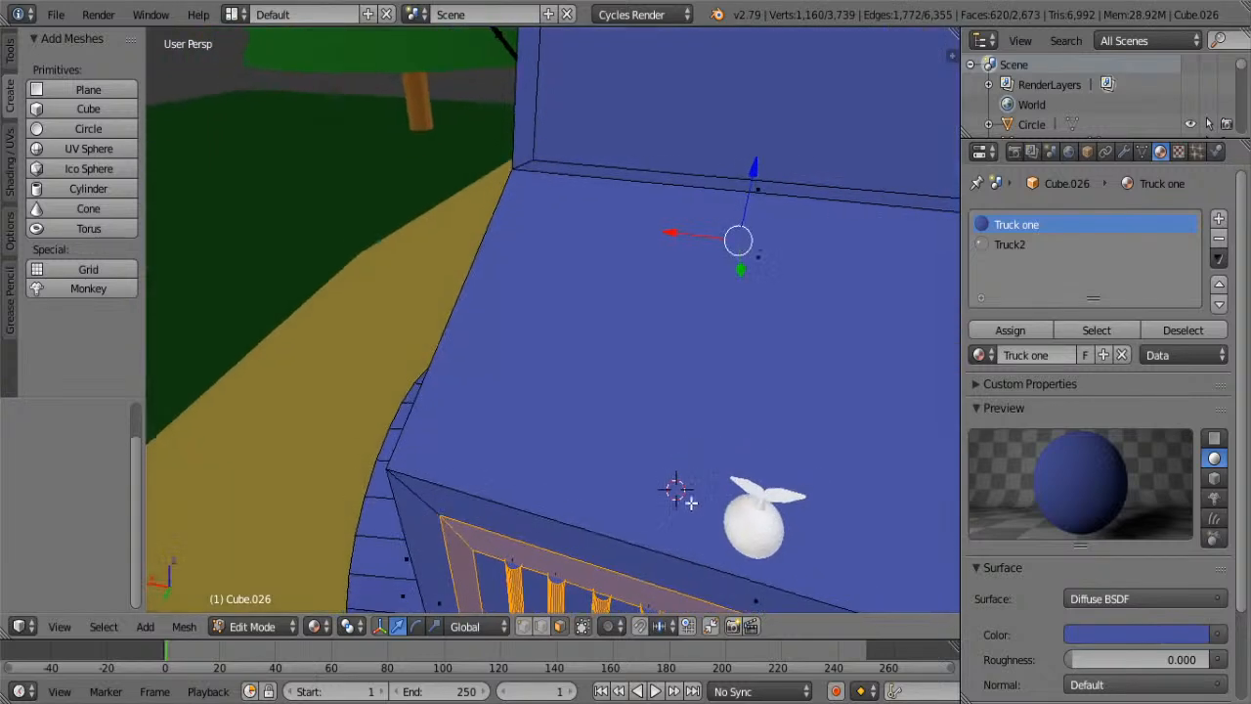
pyautogui.scroll(2, 525, 567)
pyautogui.keyDown('shift'); pyautogui.moveTo(526, 562); pyautogui.dragTo(573, 370, button='middle'); pyautogui.keyUp('shift')
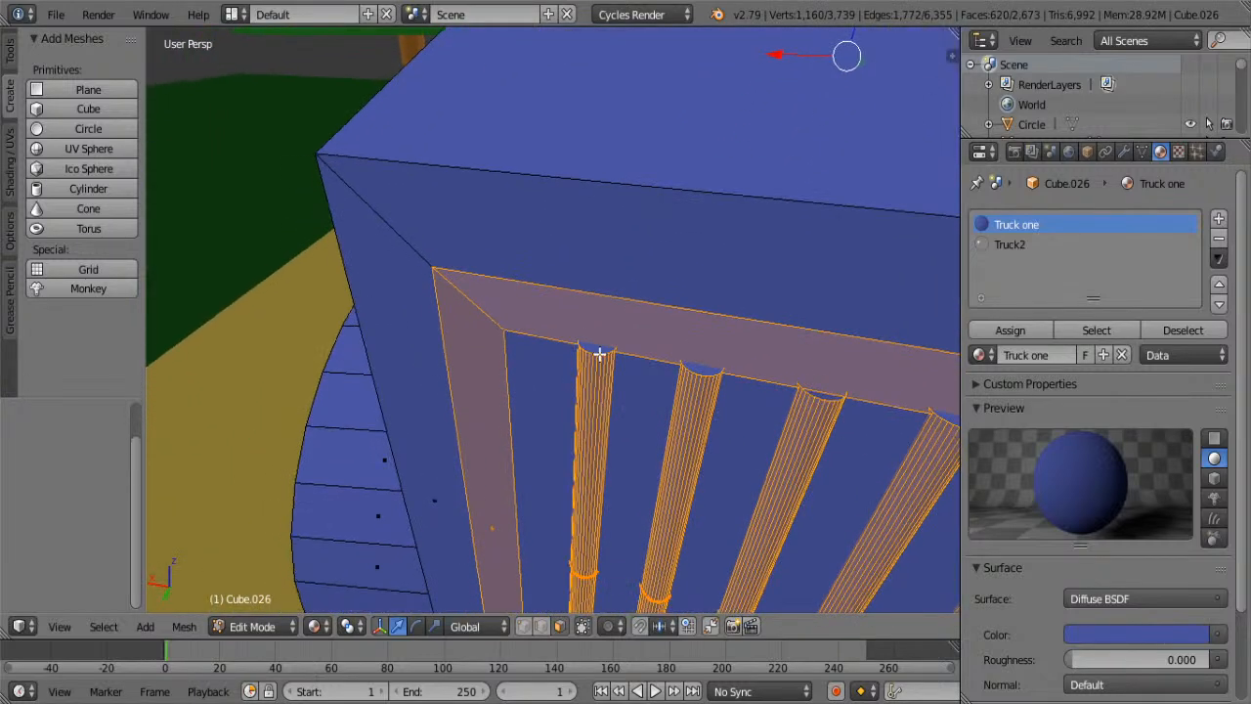
pyautogui.keyDown('shift'); pyautogui.rightClick(712, 366); pyautogui.keyUp('shift')
pyautogui.moveTo(886, 460); pyautogui.dragTo(649, 350, button='middle')
pyautogui.keyDown('shift'); pyautogui.rightClick(746, 330); pyautogui.keyUp('shift')
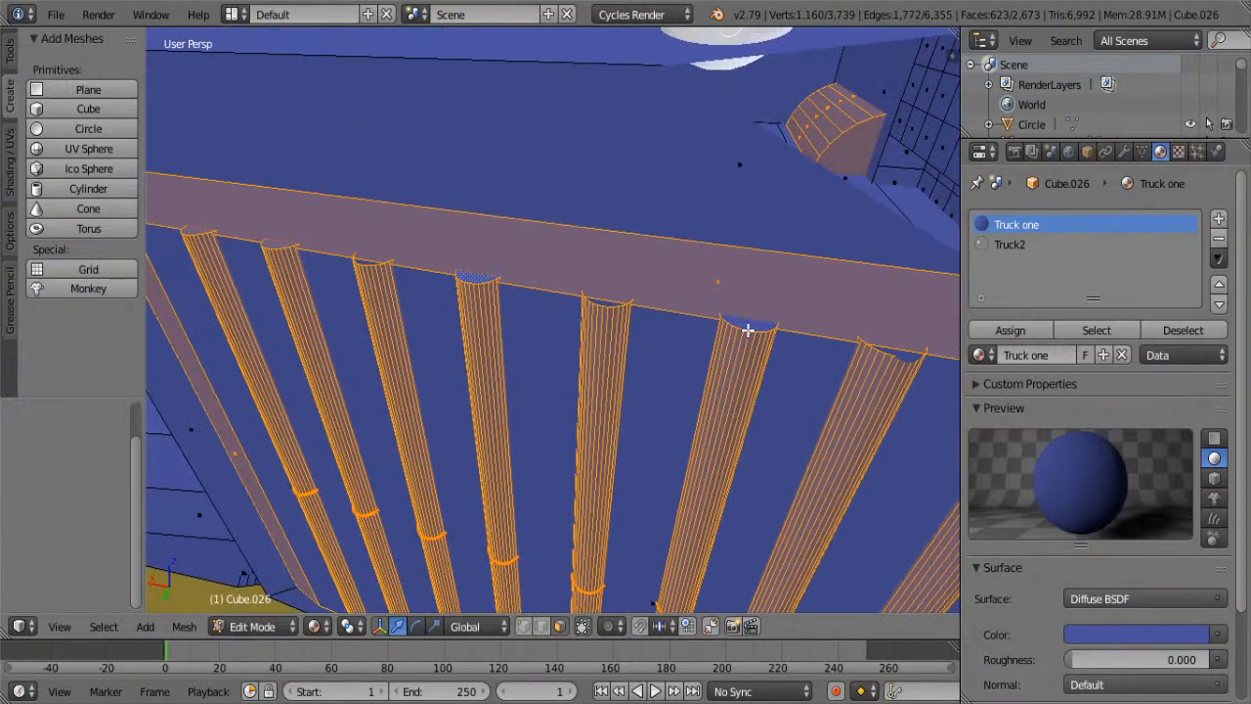
pyautogui.keyDown('shift'); pyautogui.rightClick(747, 331); pyautogui.keyUp('shift')
pyautogui.keyDown('shift'); pyautogui.moveTo(904, 399); pyautogui.dragTo(860, 408, button='middle'); pyautogui.keyUp('shift')
pyautogui.scroll(-2, 793, 454)
pyautogui.keyDown('shift'); pyautogui.moveTo(772, 461); pyautogui.dragTo(770, 443, button='middle'); pyautogui.keyUp('shift')
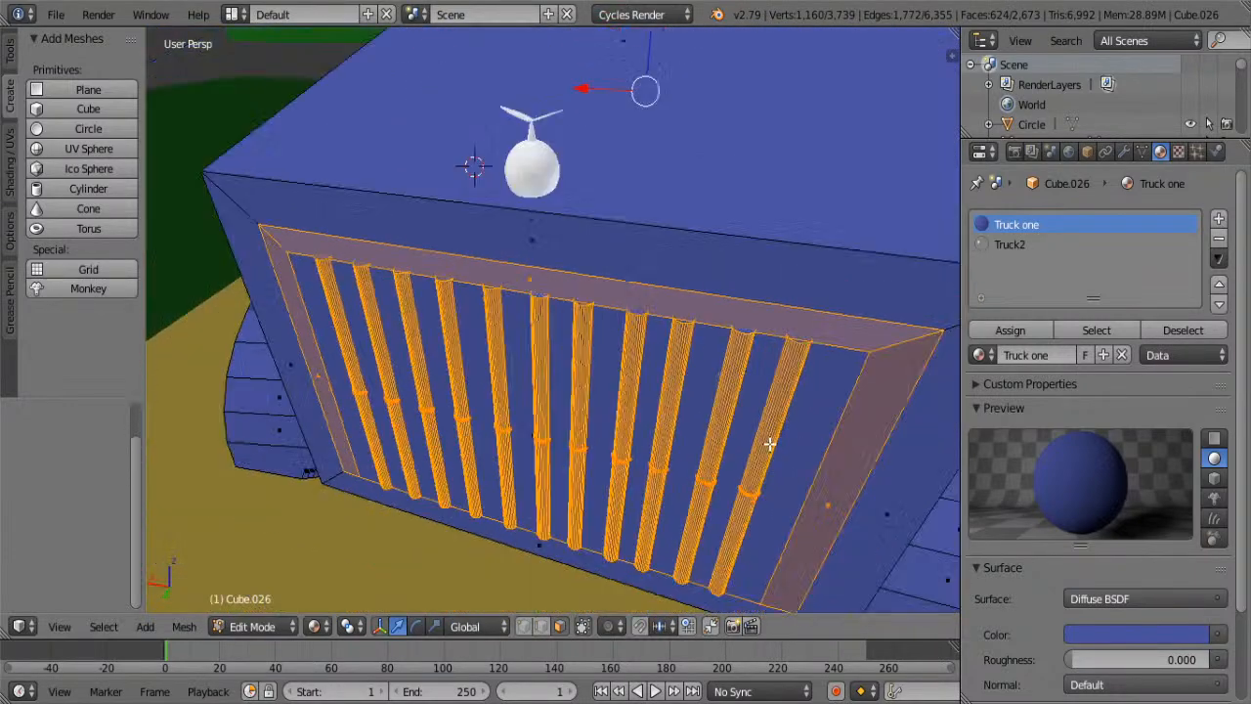
pyautogui.keyDown('shift'); pyautogui.rightClick(747, 330); pyautogui.keyUp('shift')
# - Add the bottom end faces of the grille bars to the selection and assign the Truck2 material to all selected faces
pyautogui.moveTo(715, 481); pyautogui.dragTo(740, 338, button='middle')
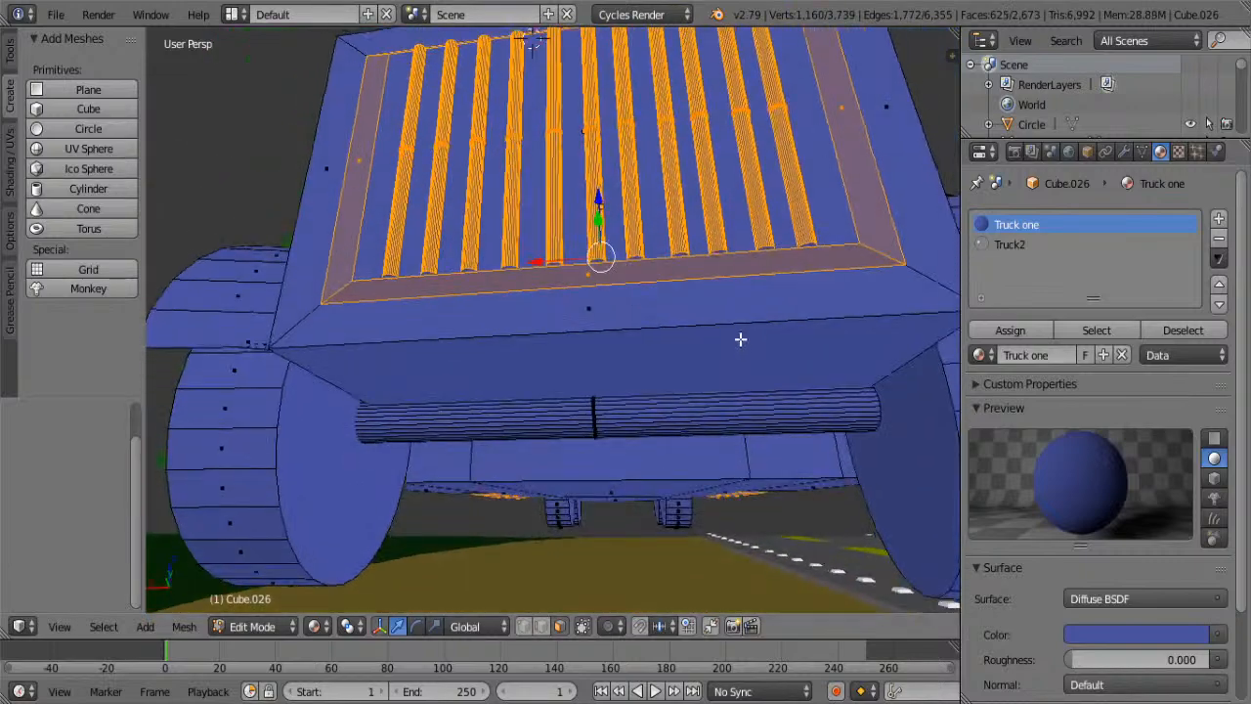
pyautogui.scroll(2, 739, 338)
pyautogui.moveTo(466, 322); pyautogui.dragTo(587, 275, button='middle')
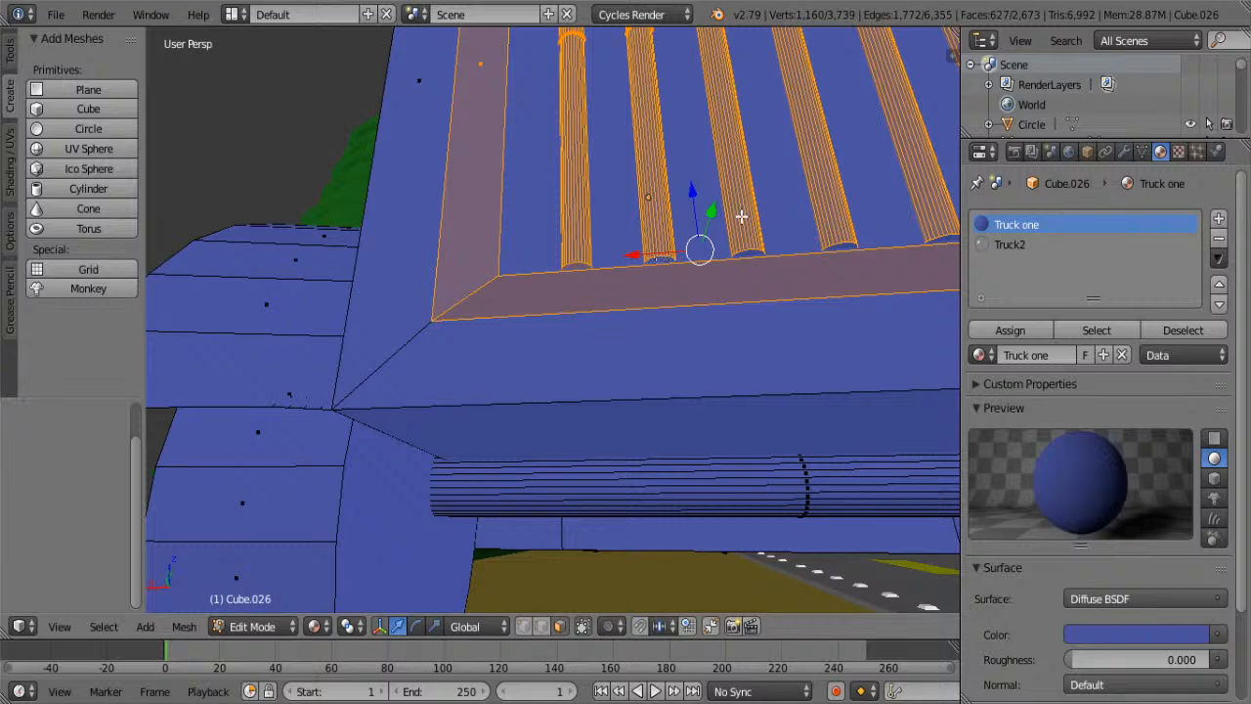
pyautogui.keyDown('shift'); pyautogui.moveTo(741, 216); pyautogui.dragTo(564, 212, button='middle'); pyautogui.keyUp('shift')
pyautogui.scroll(1, 499, 224)
pyautogui.scroll(-1, 408, 181)
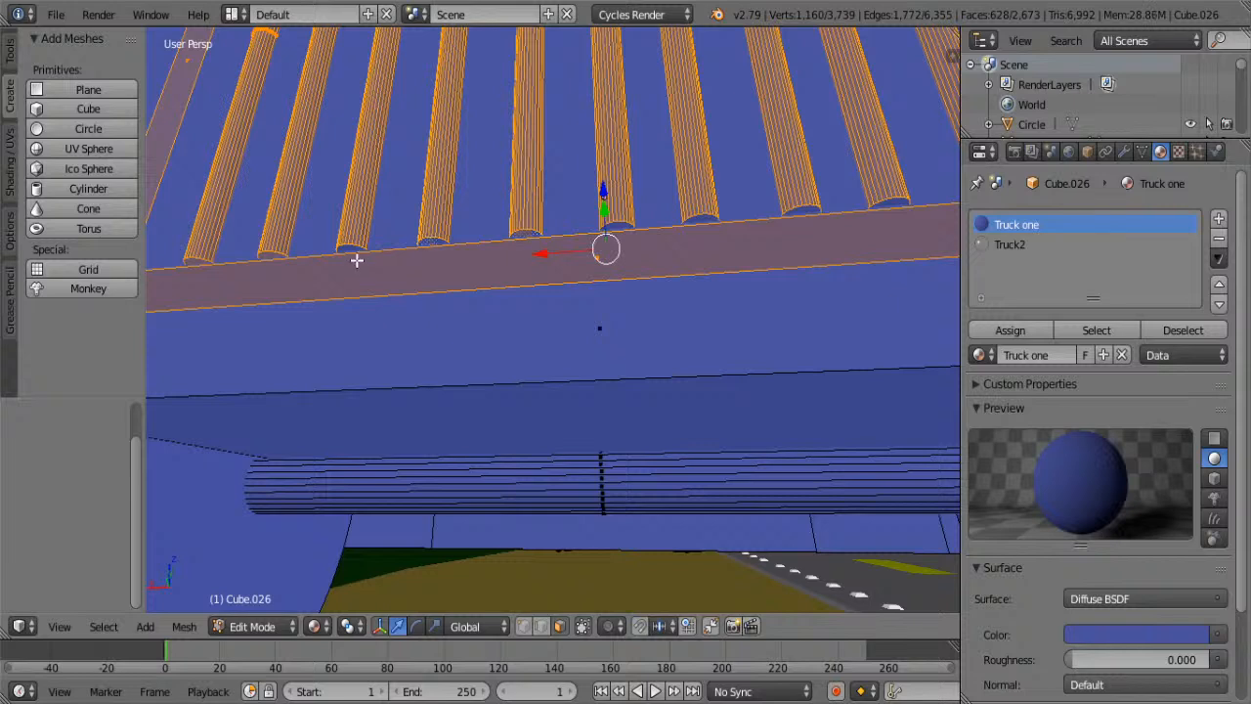
pyautogui.keyDown('shift'); pyautogui.rightClick(610, 228); pyautogui.keyUp('shift')
pyautogui.keyDown('shift'); pyautogui.rightClick(800, 221); pyautogui.keyUp('shift')
pyautogui.keyDown('shift'); pyautogui.rightClick(886, 204); pyautogui.keyUp('shift')
pyautogui.click(1000, 244)
pyautogui.click(1019, 332)
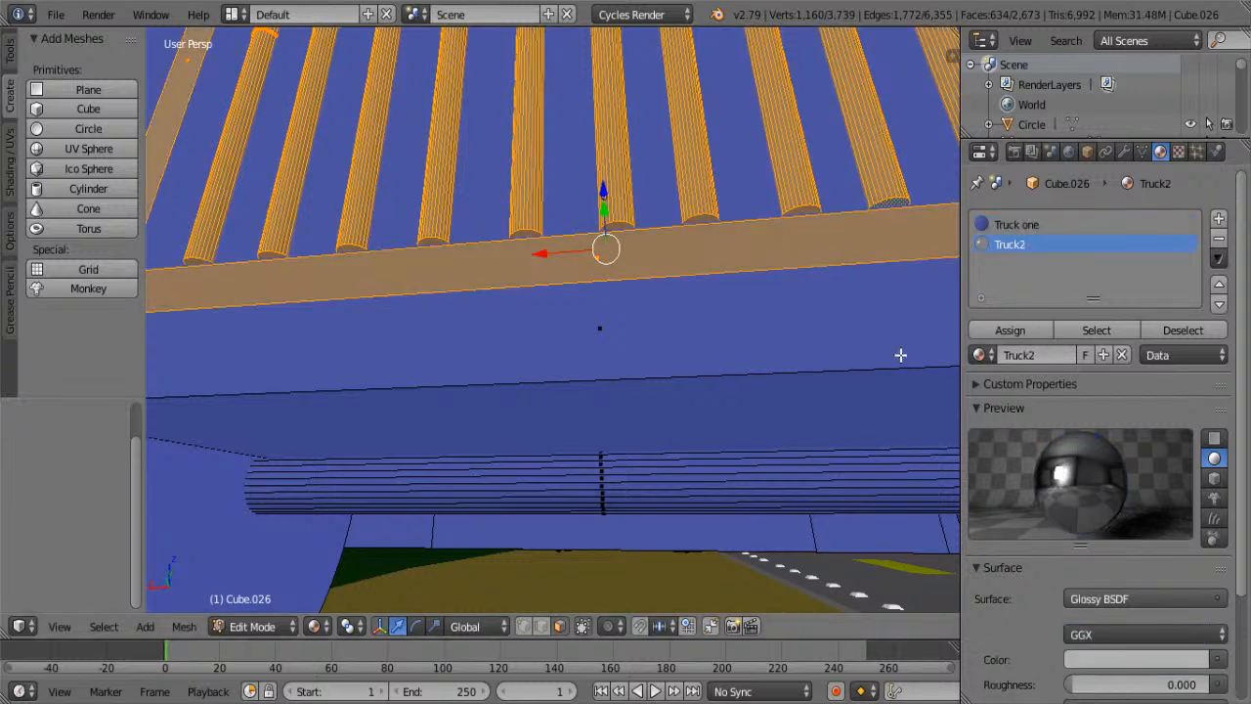
# - Add the remaining bottom end faces of the grille bars and assign Truck2 to them
pyautogui.moveTo(815, 349); pyautogui.dragTo(697, 243, button='middle')
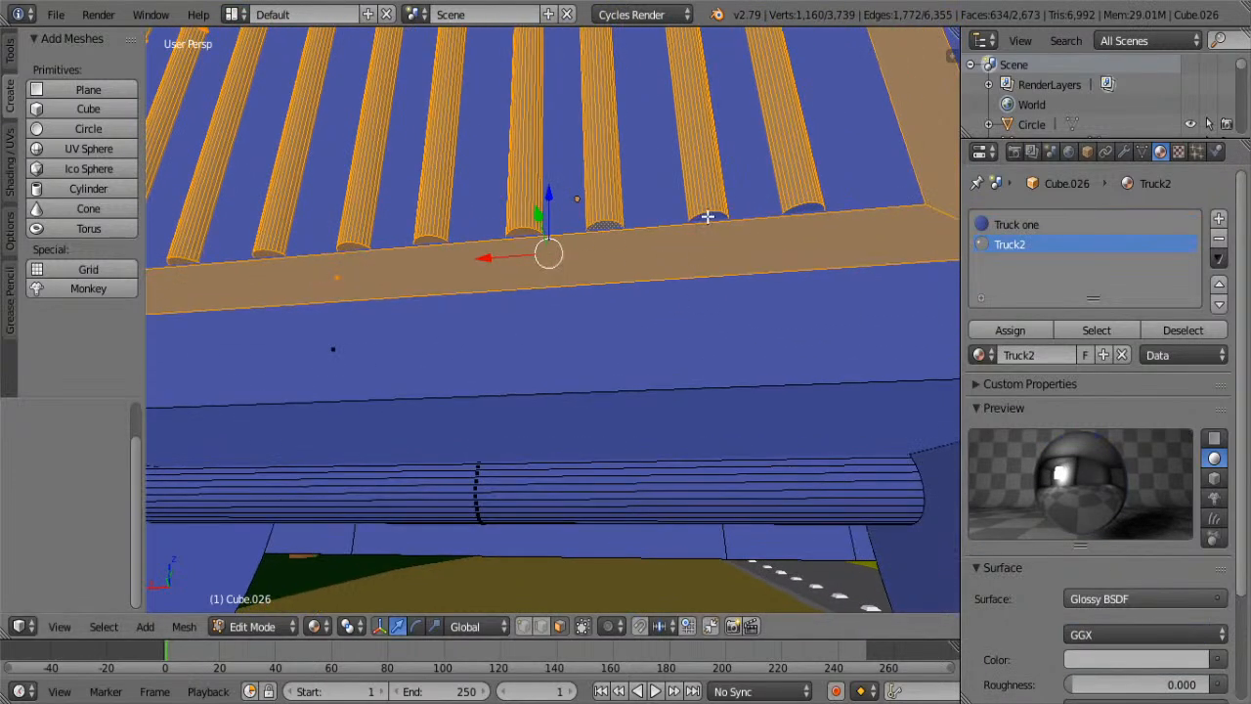
pyautogui.keyDown('shift'); pyautogui.rightClick(708, 216); pyautogui.keyUp('shift')
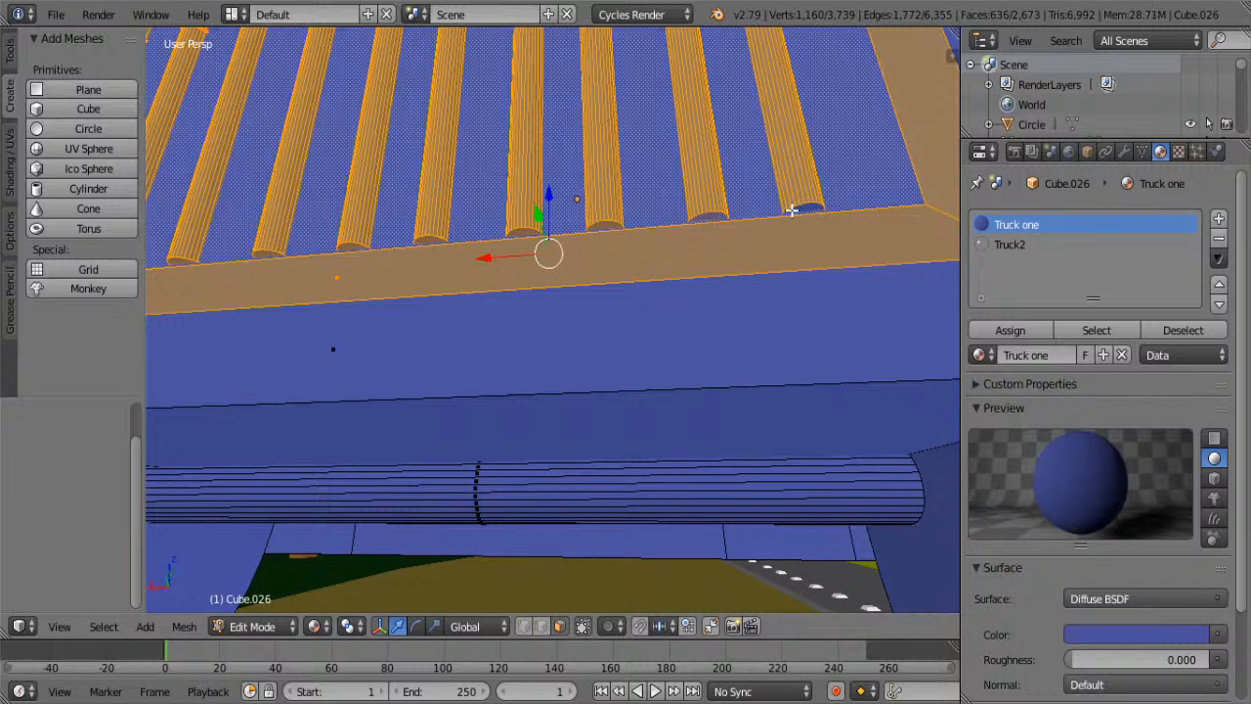
pyautogui.click(1014, 246)
# - Add a third material slot, select only the grille's backing face and create a material named "Truck 3"
pyautogui.click(1219, 219)
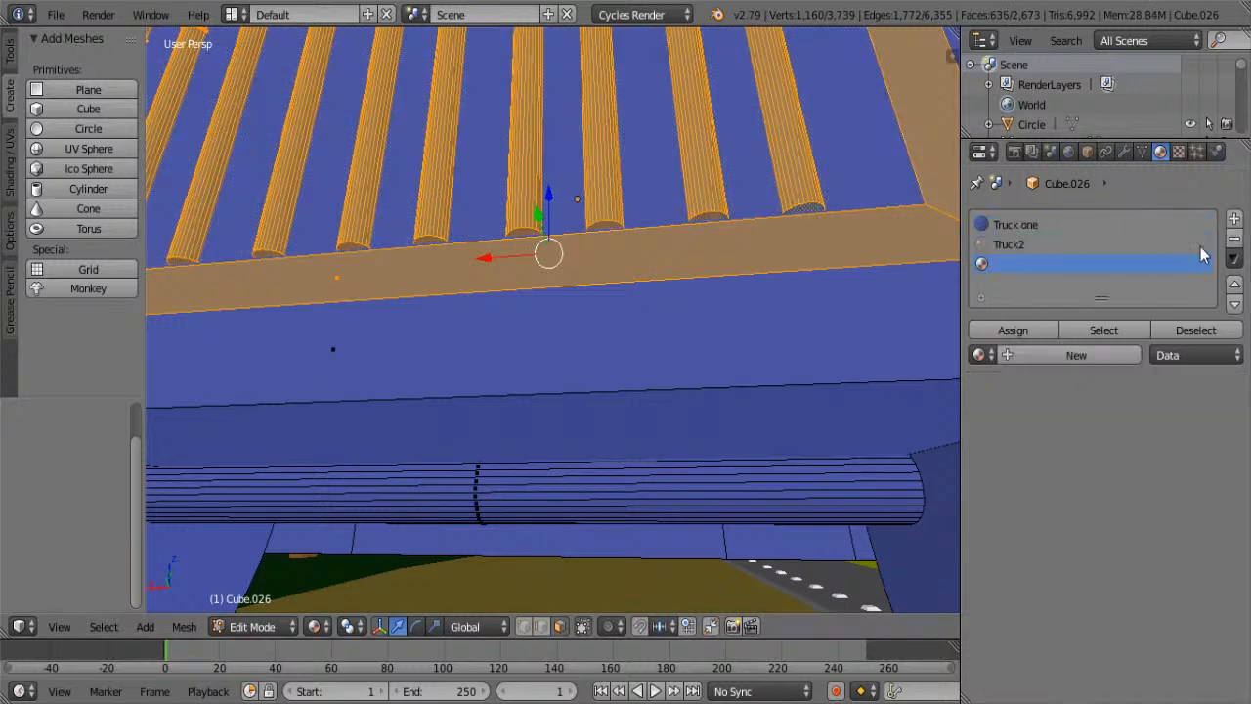
pyautogui.rightClick(914, 188)
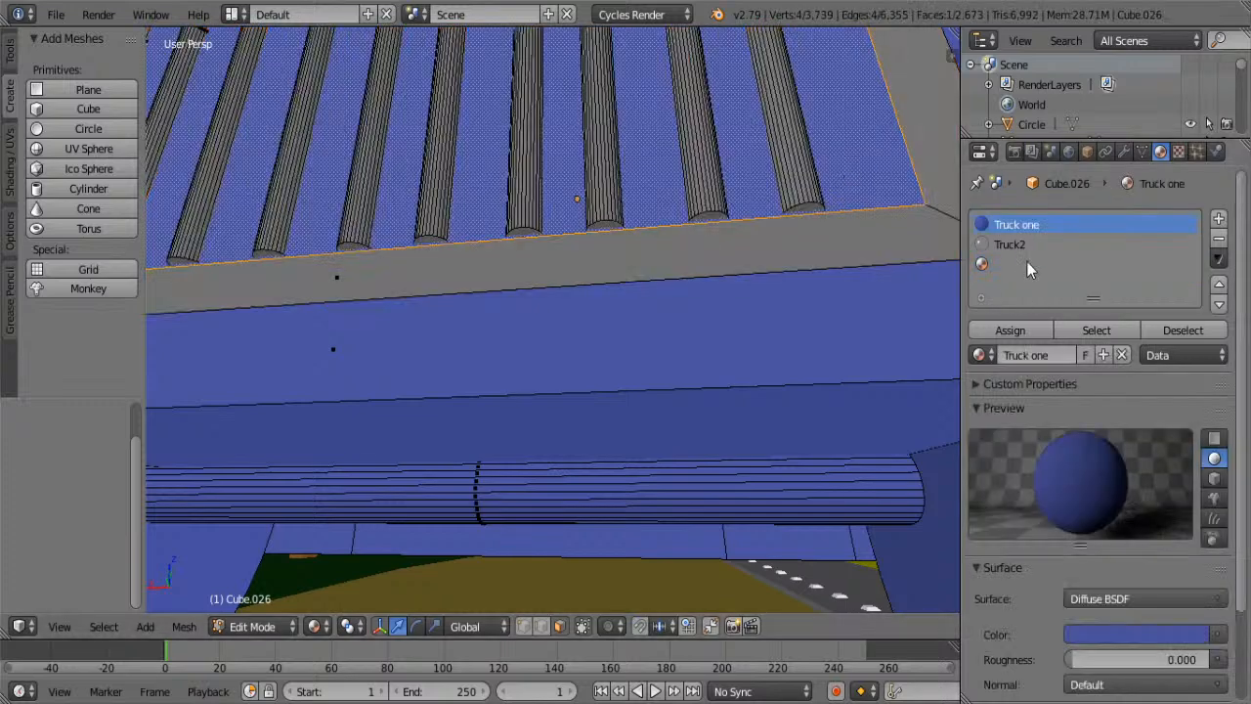
pyautogui.click(1024, 264)
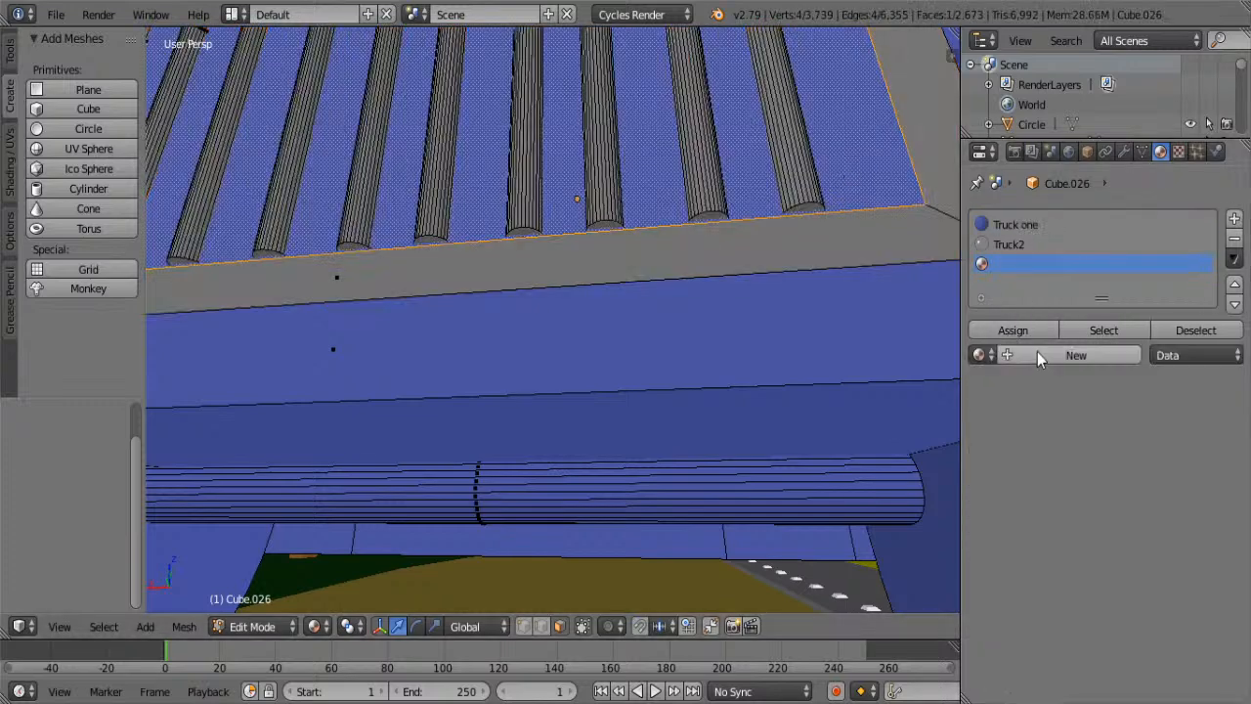
pyautogui.click(1032, 350)
pyautogui.doubleClick(1014, 262)
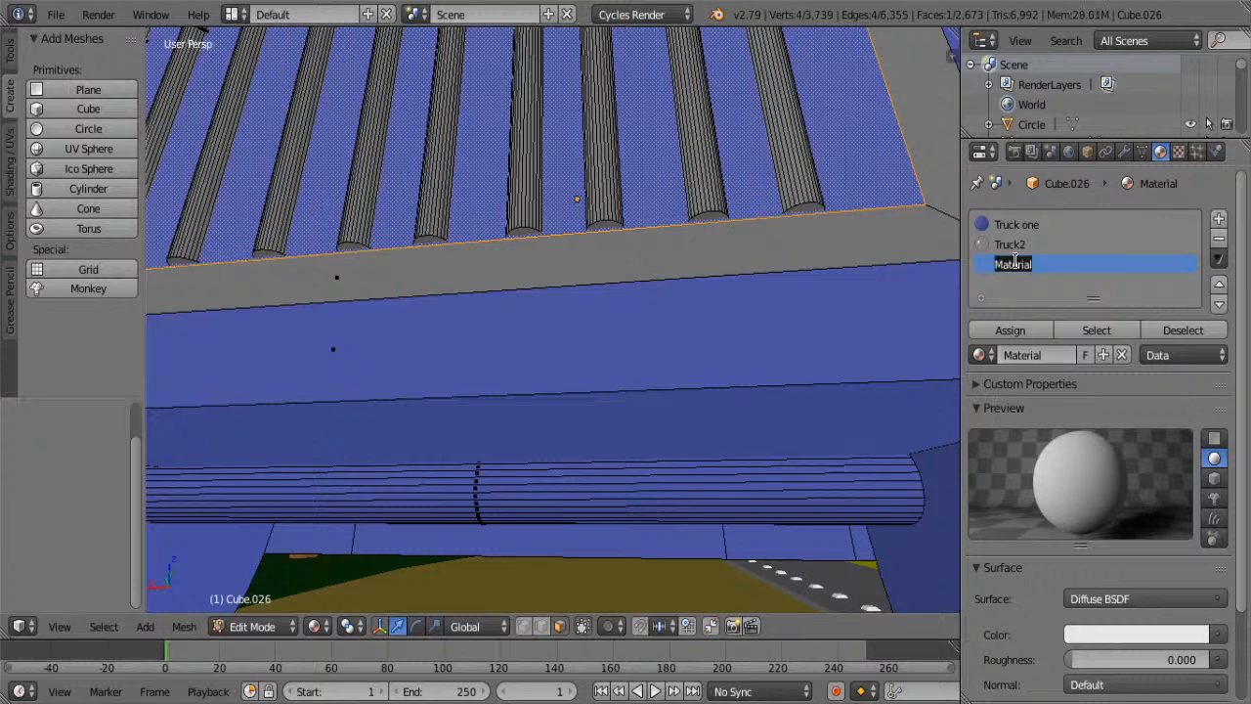
pyautogui.write('Truck 3')
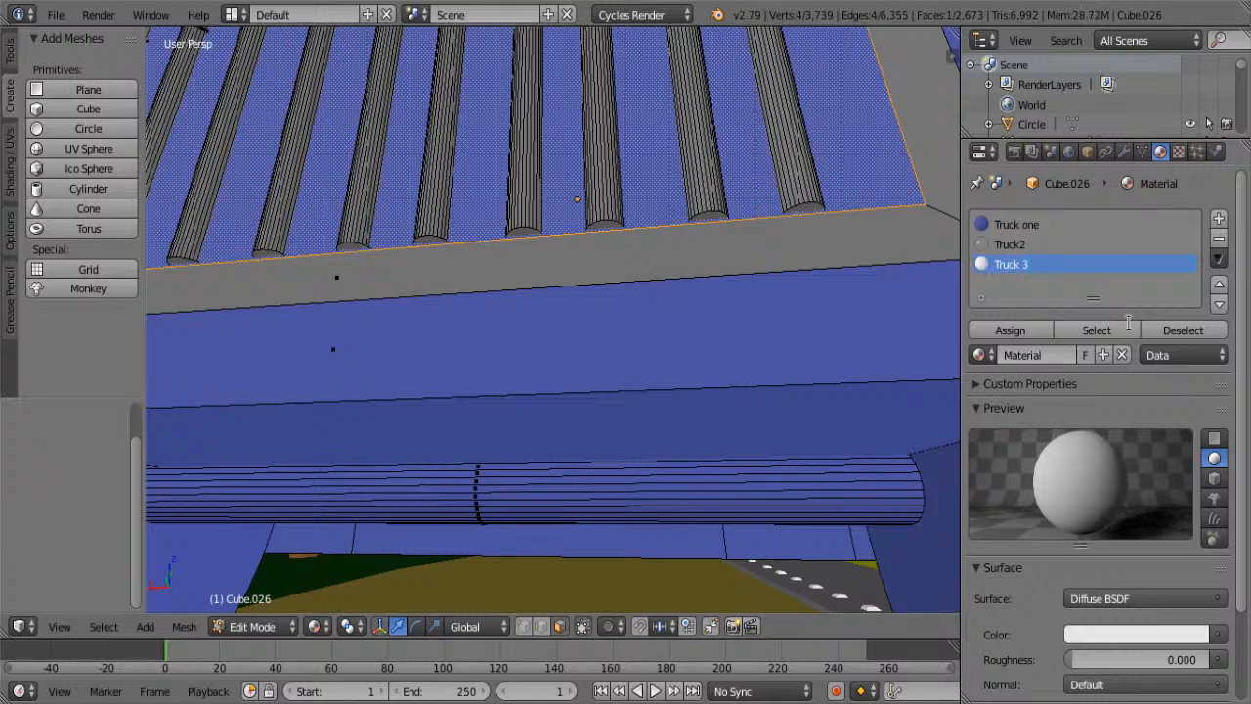
# - Set the Truck 3 material's color to black and assign it to the grille's backing face
pyautogui.click(1106, 637)
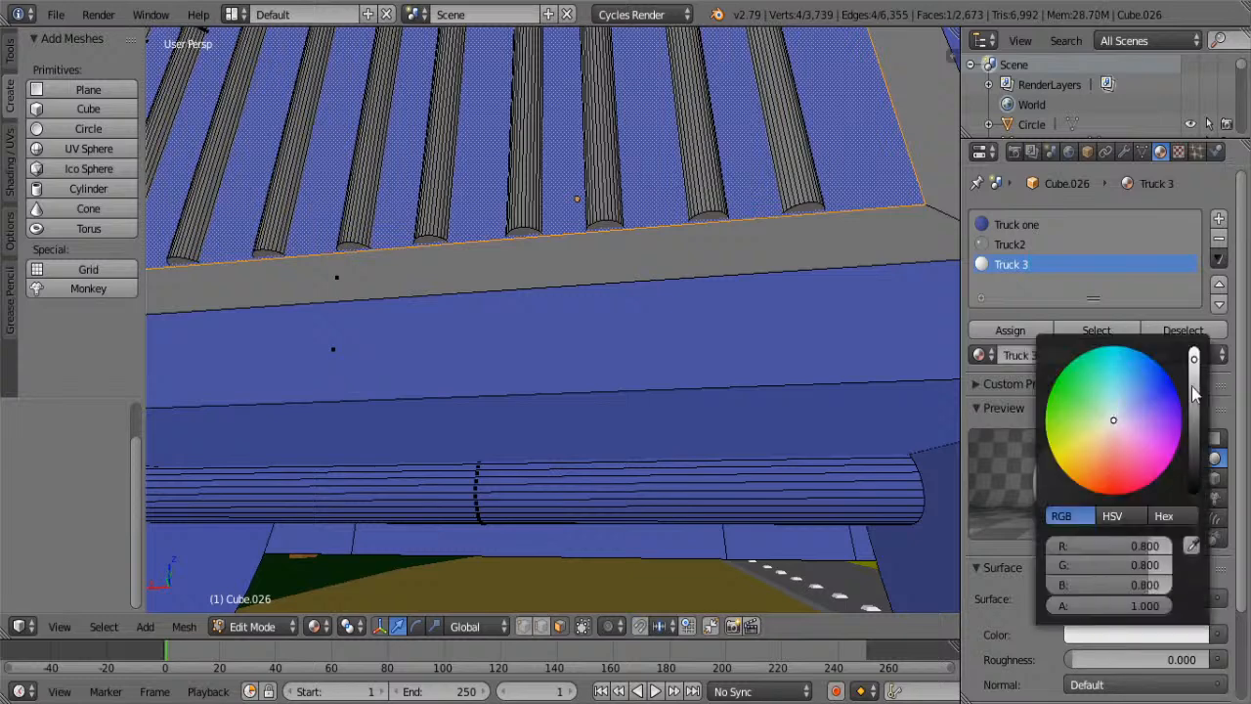
pyautogui.moveTo(1194, 391); pyautogui.dragTo(1194, 503)
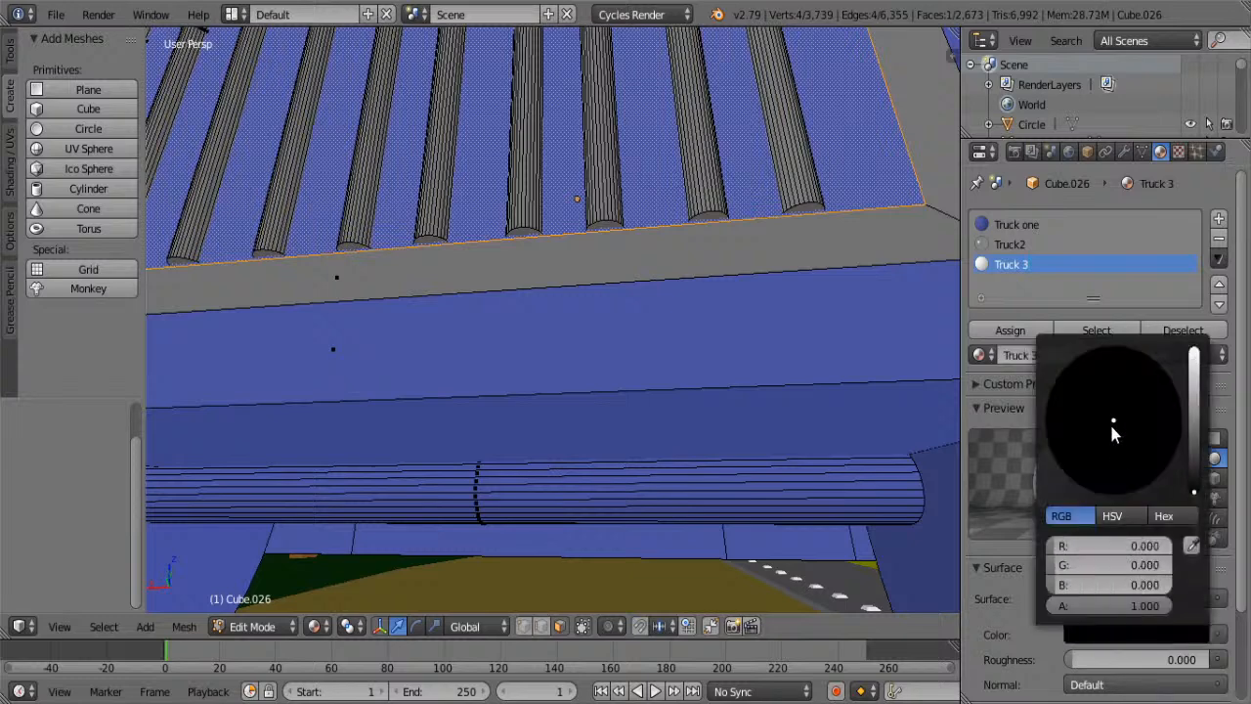
pyautogui.click(1014, 336)
# - Inspect the truck's grille and exhaust materials in Object Mode, and return to Edit Mode
pyautogui.scroll(-1, 892, 232)
pyautogui.press('Tab')
pyautogui.press('a')
pyautogui.scroll(-3, 893, 237)
pyautogui.moveTo(586, 244); pyautogui.dragTo(696, 378, button='middle')
pyautogui.scroll(-2, 696, 380)
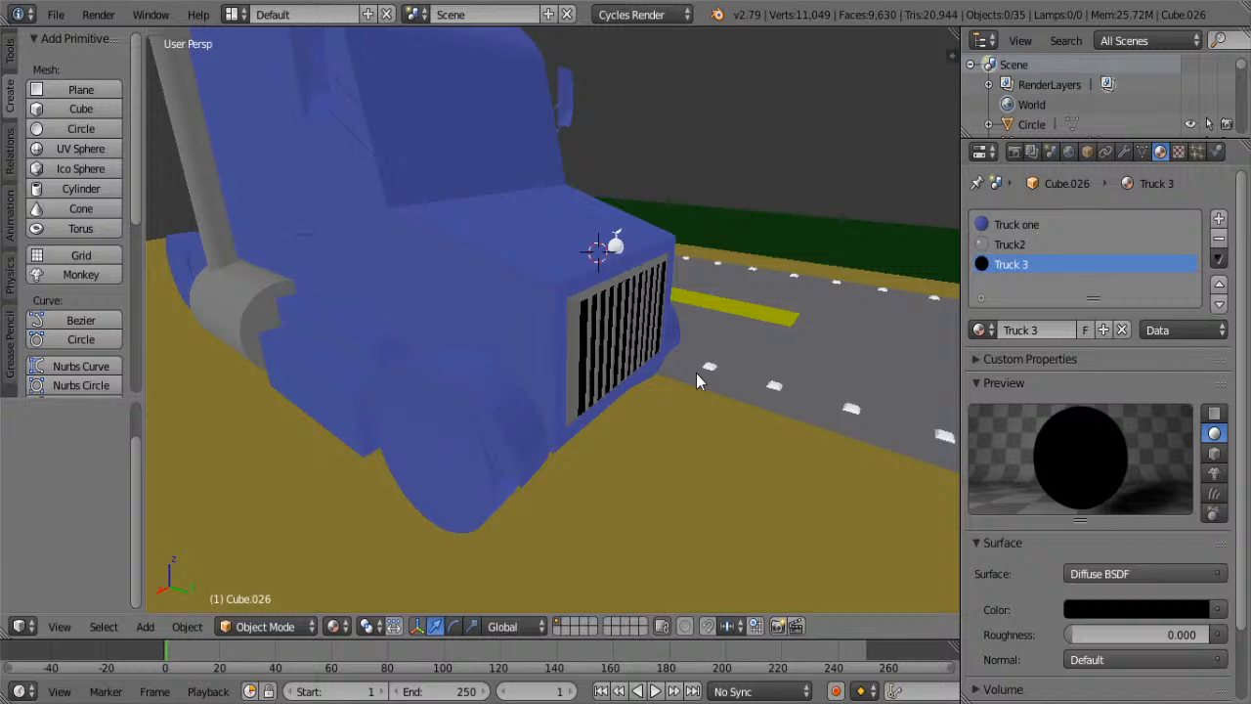
pyautogui.press('Tab')
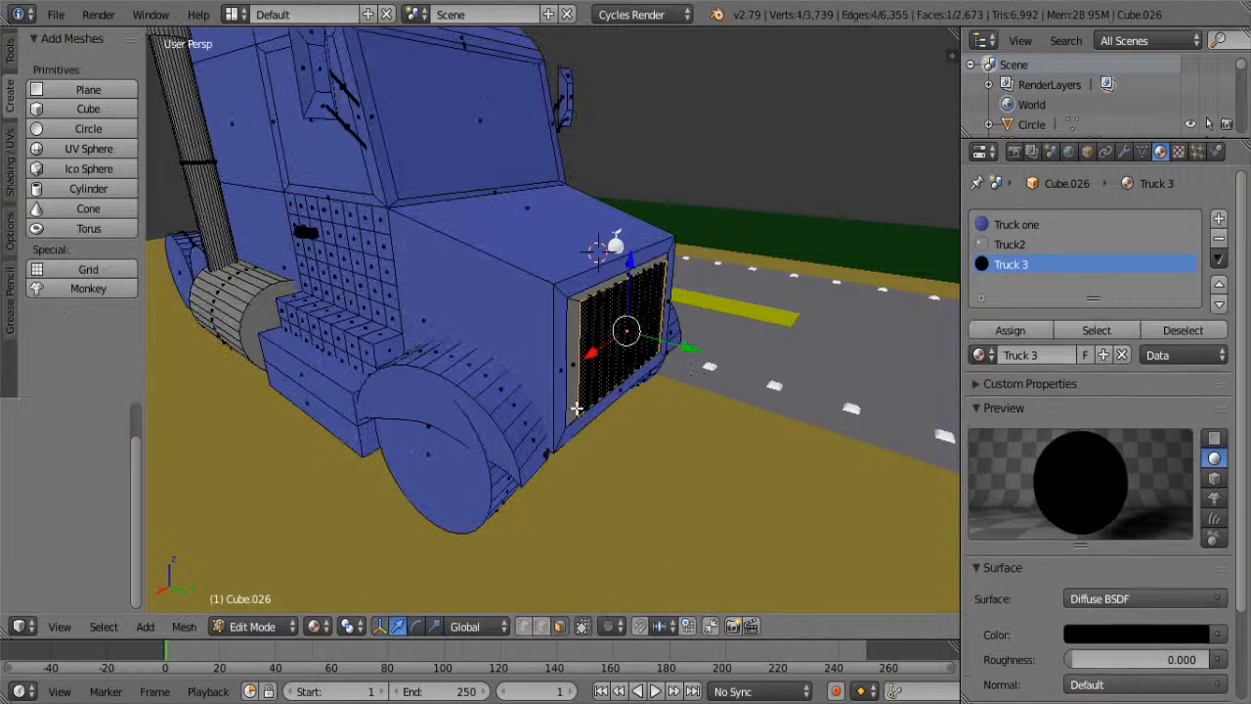
# - Select the outer side face of one front fender and move it 0.016 along X
pyautogui.press('Tab')
pyautogui.moveTo(466, 391); pyautogui.dragTo(598, 374, button='middle')
pyautogui.press('Tab')
pyautogui.rightClick(668, 364)
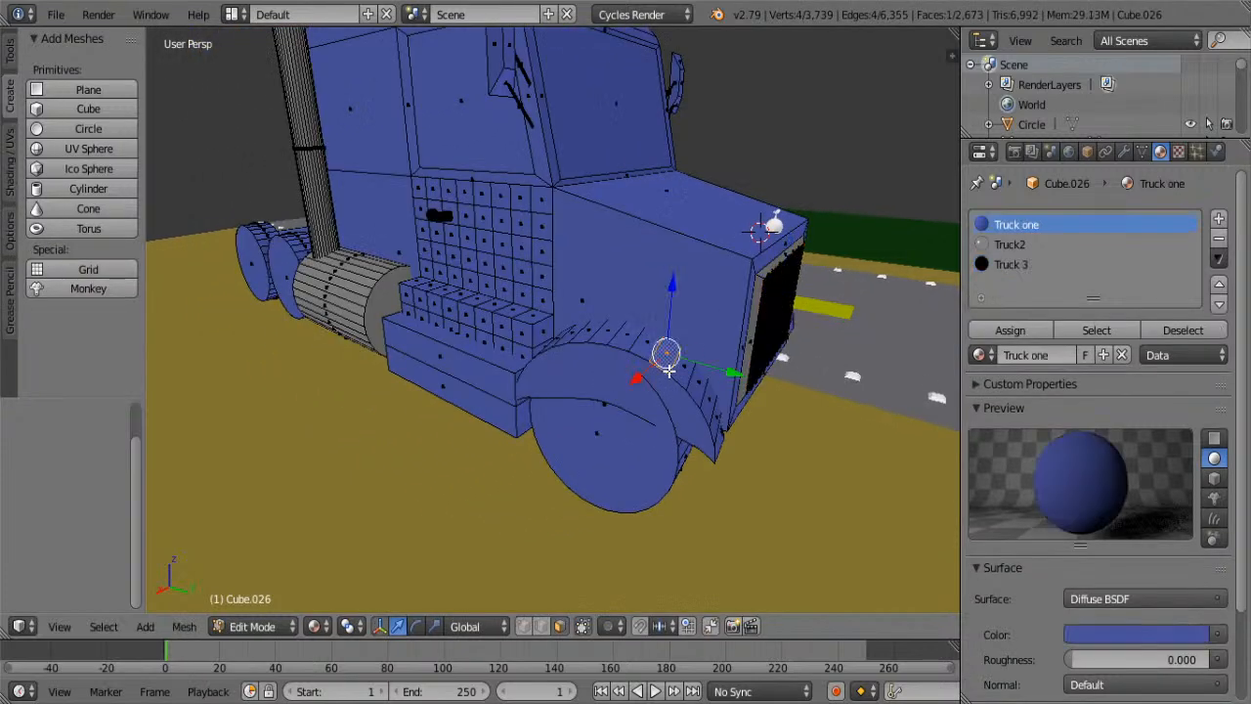
pyautogui.moveTo(705, 417); pyautogui.dragTo(655, 386, button='middle')
pyautogui.rightClick(655, 386)
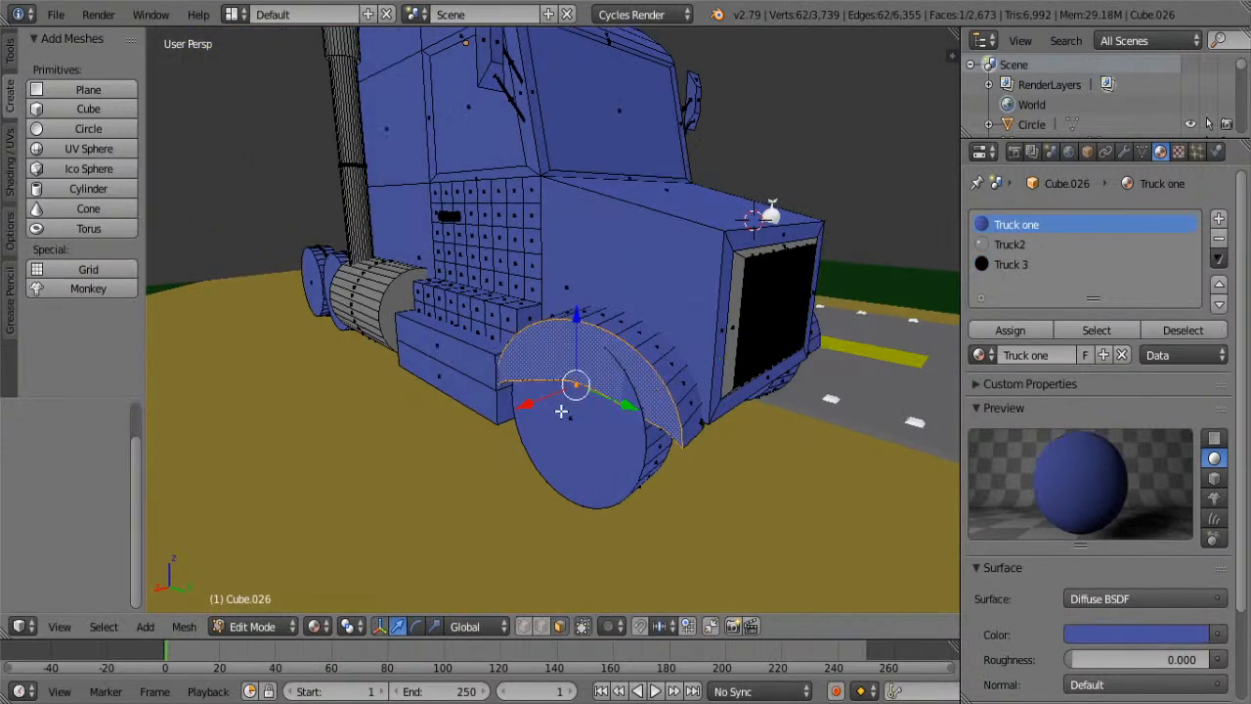
pyautogui.moveTo(550, 405); pyautogui.dragTo(542, 405)
# - Add the same fender's curved top faces and its narrow front and rear end faces to the selection
pyautogui.keyDown('alt'); pyautogui.keyDown('shift'); pyautogui.rightClick(685, 396); pyautogui.keyUp('shift'); pyautogui.keyUp('alt')
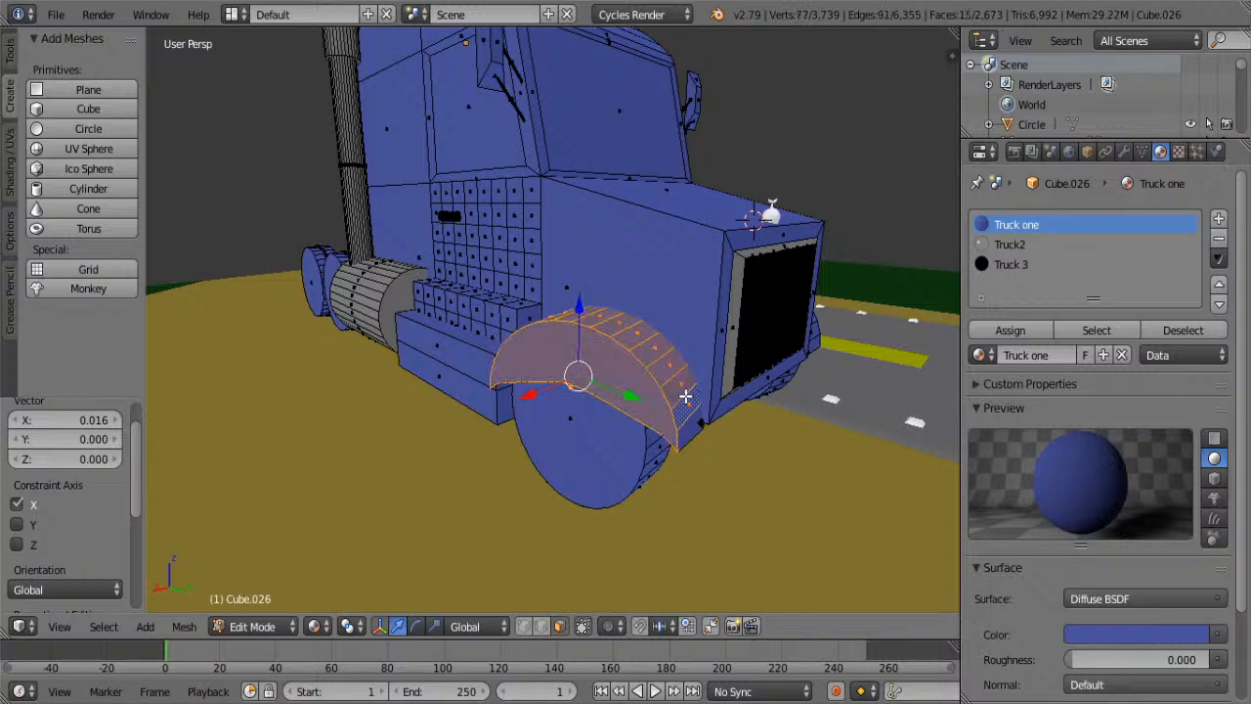
pyautogui.keyDown('alt'); pyautogui.keyDown('shift'); pyautogui.rightClick(684, 398); pyautogui.keyUp('shift'); pyautogui.keyUp('alt')
pyautogui.scroll(6, 683, 397)
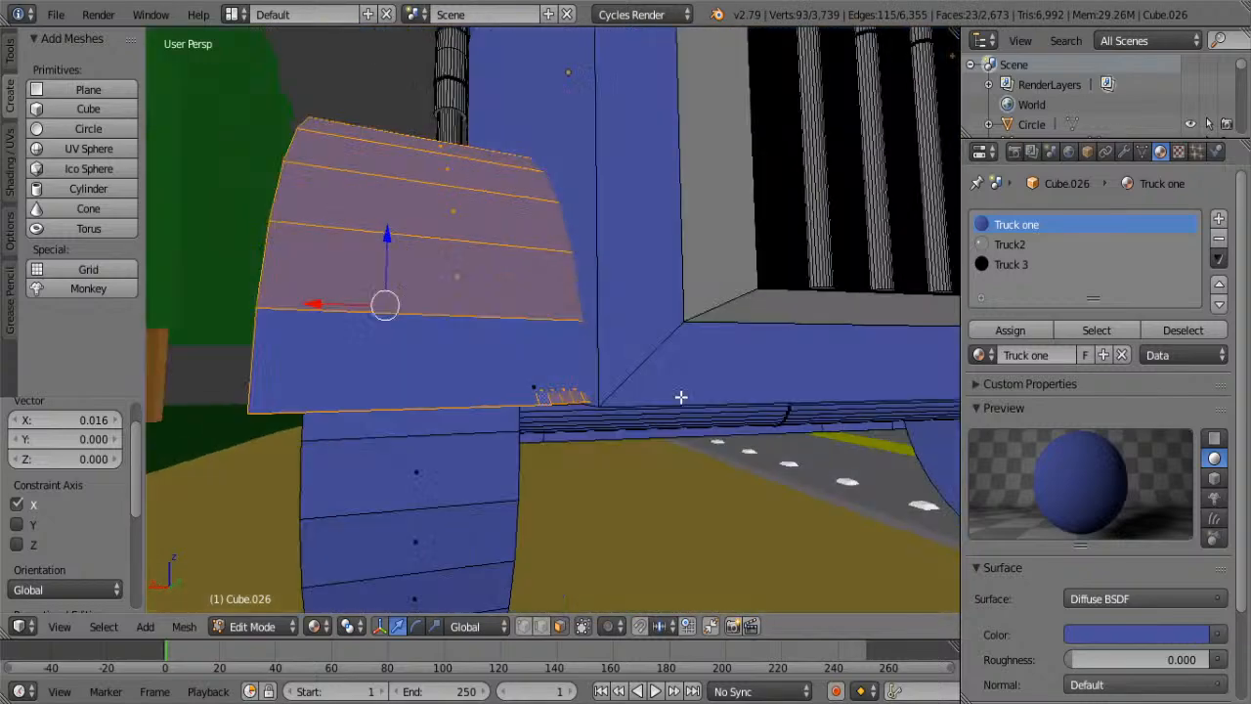
pyautogui.moveTo(681, 396); pyautogui.dragTo(671, 394, button='middle')
pyautogui.keyDown('shift'); pyautogui.rightClick(454, 352); pyautogui.keyUp('shift')
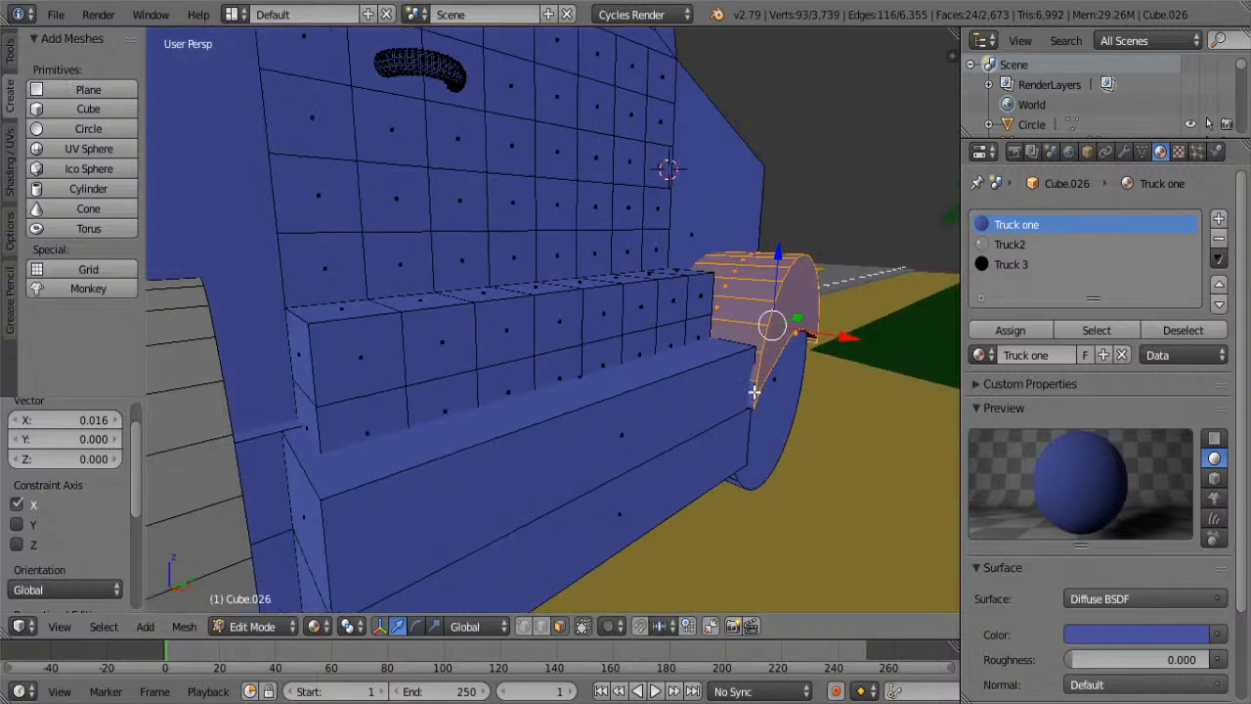
pyautogui.keyDown('shift'); pyautogui.rightClick(754, 392); pyautogui.keyUp('shift')
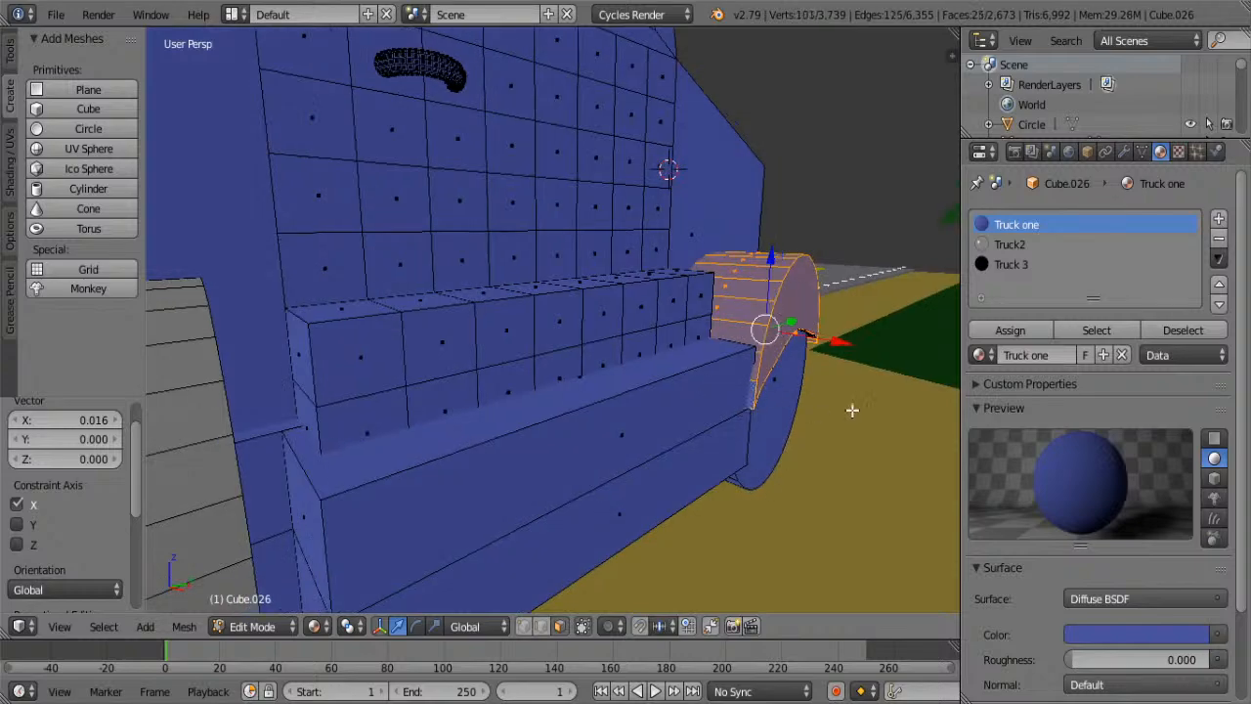
# - Add the opposite front fender's curved top faces, front end face and outer side face to the selection
pyautogui.moveTo(851, 410); pyautogui.dragTo(519, 369, button='middle')
pyautogui.scroll(-3, 687, 360)
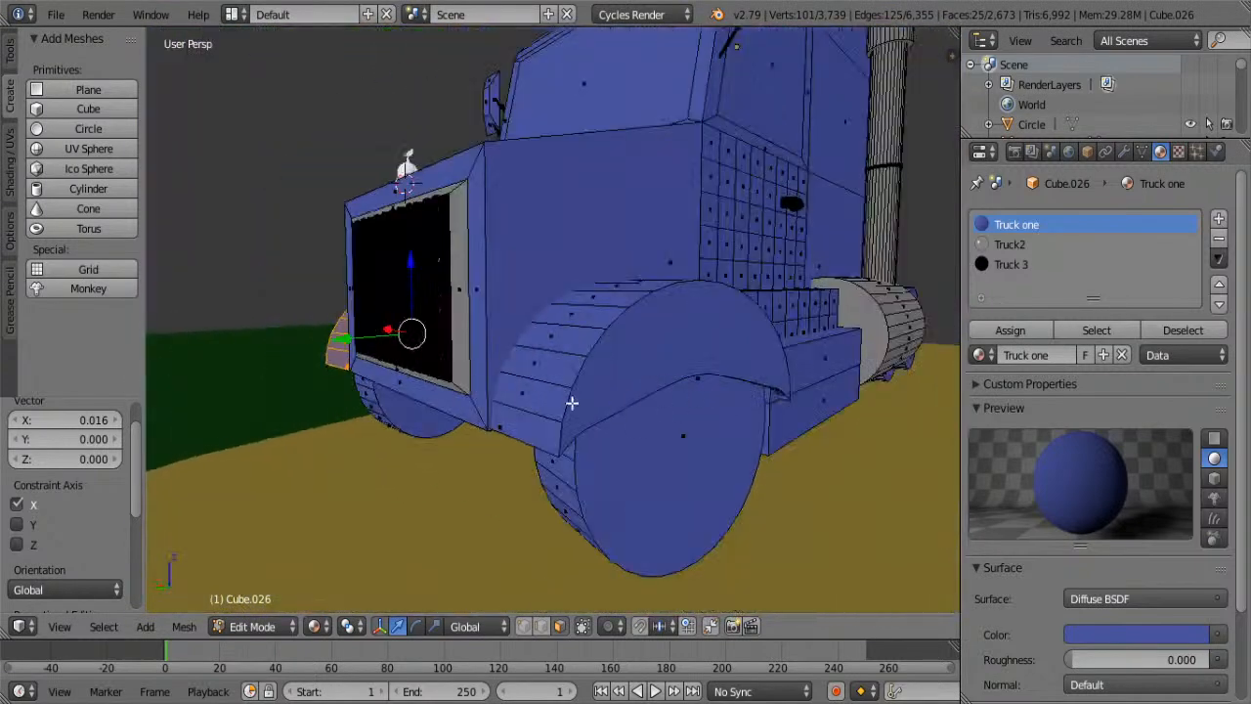
pyautogui.keyDown('alt'); pyautogui.keyDown('shift'); pyautogui.rightClick(545, 419); pyautogui.keyUp('shift'); pyautogui.keyUp('alt')
pyautogui.keyDown('shift'); pyautogui.rightClick(530, 427); pyautogui.keyUp('shift')
pyautogui.keyDown('shift'); pyautogui.rightClick(685, 366); pyautogui.keyUp('shift')
pyautogui.moveTo(685, 367); pyautogui.dragTo(526, 348, button='middle')
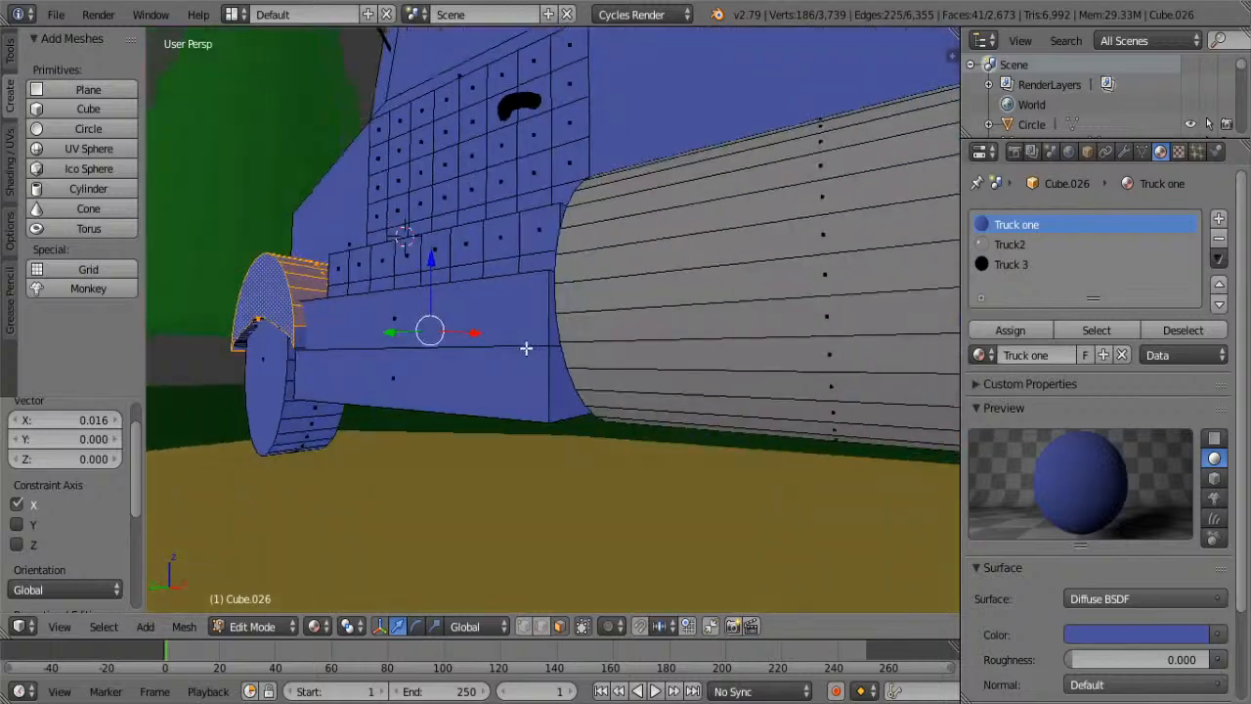
# - Add the narrow lower rim faces of both front fenders to the selection
pyautogui.keyDown('alt'); pyautogui.keyDown('shift'); pyautogui.rightClick(296, 342); pyautogui.keyUp('shift'); pyautogui.keyUp('alt')
pyautogui.moveTo(288, 357); pyautogui.dragTo(528, 287, button='middle')
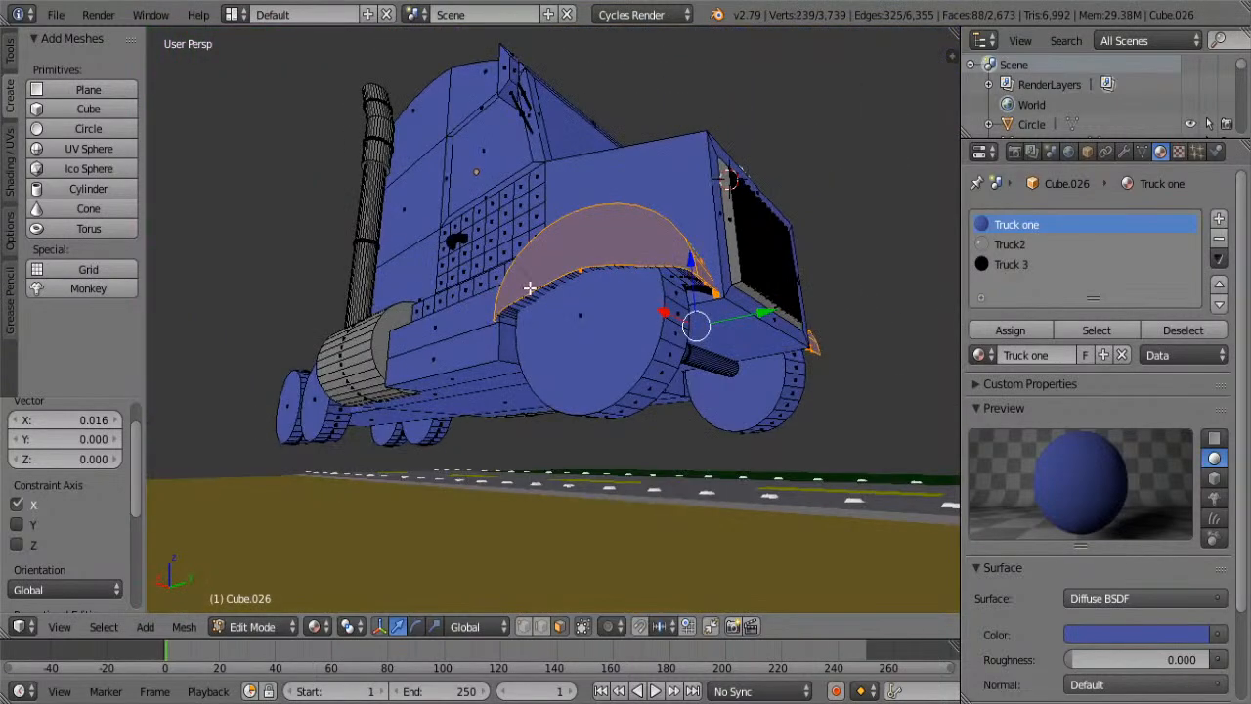
pyautogui.keyDown('alt'); pyautogui.keyDown('shift'); pyautogui.rightClick(544, 293); pyautogui.keyUp('shift'); pyautogui.keyUp('alt')
# - Add a fourth material slot with a new white material named "Truck4" and assign it to the selected fender faces
pyautogui.click(1218, 219)
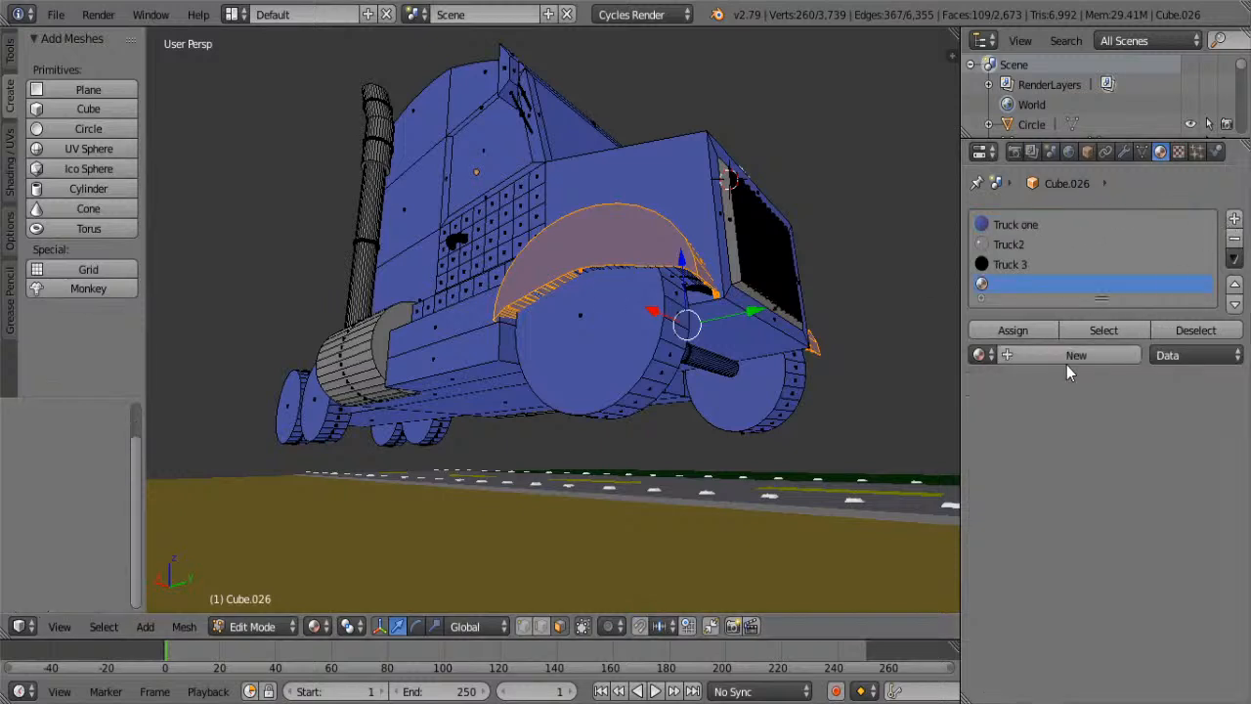
pyautogui.click(1053, 357)
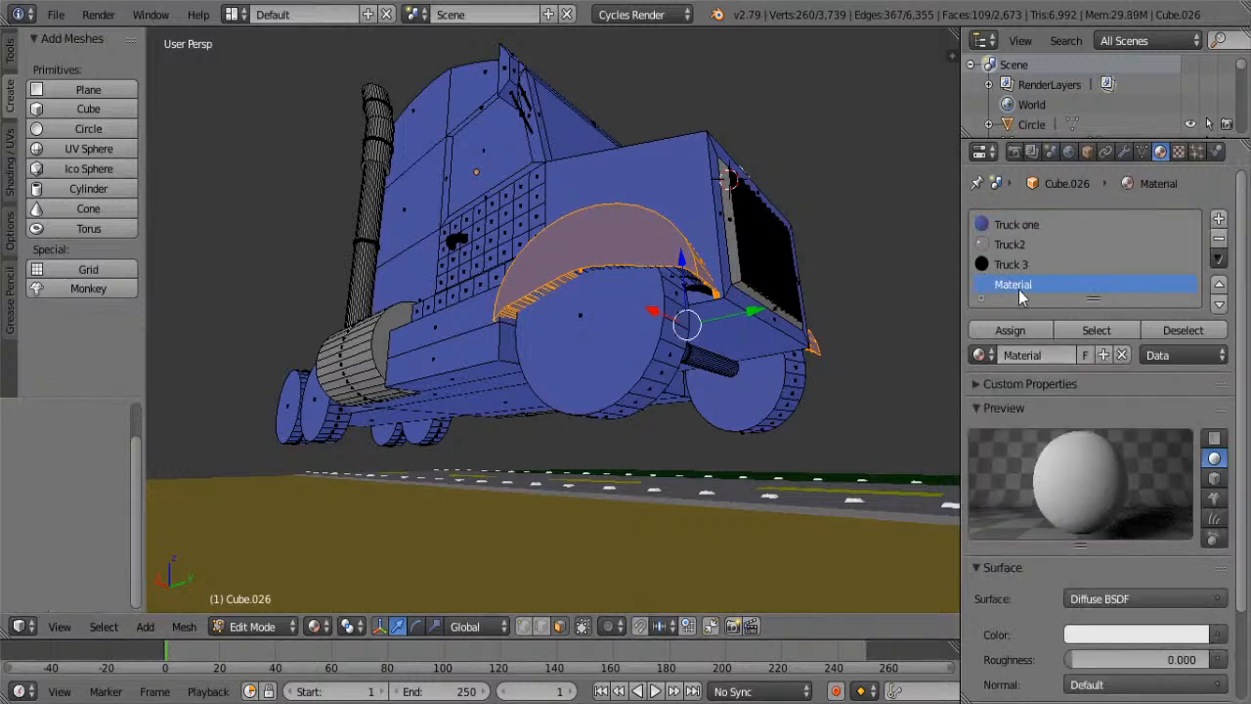
pyautogui.doubleClick(1013, 284)
pyautogui.write('Truck4')
pyautogui.press('Return')
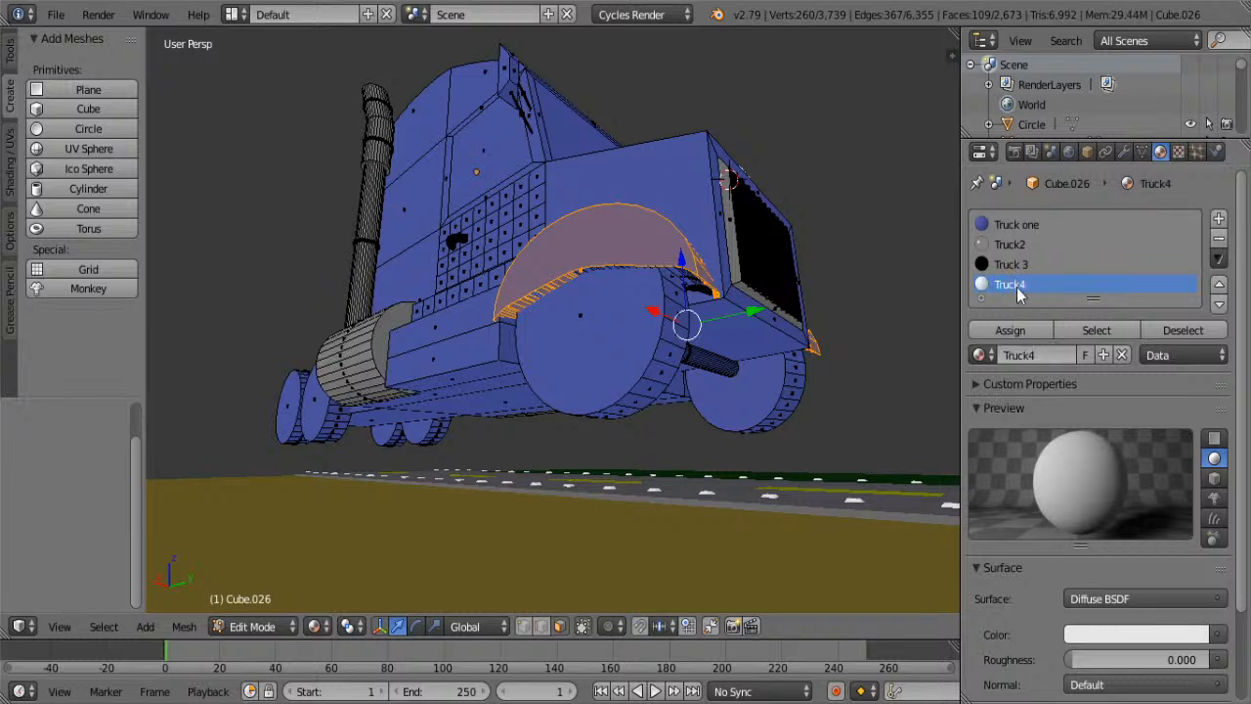
pyautogui.click(1010, 330)
pyautogui.press('Tab')
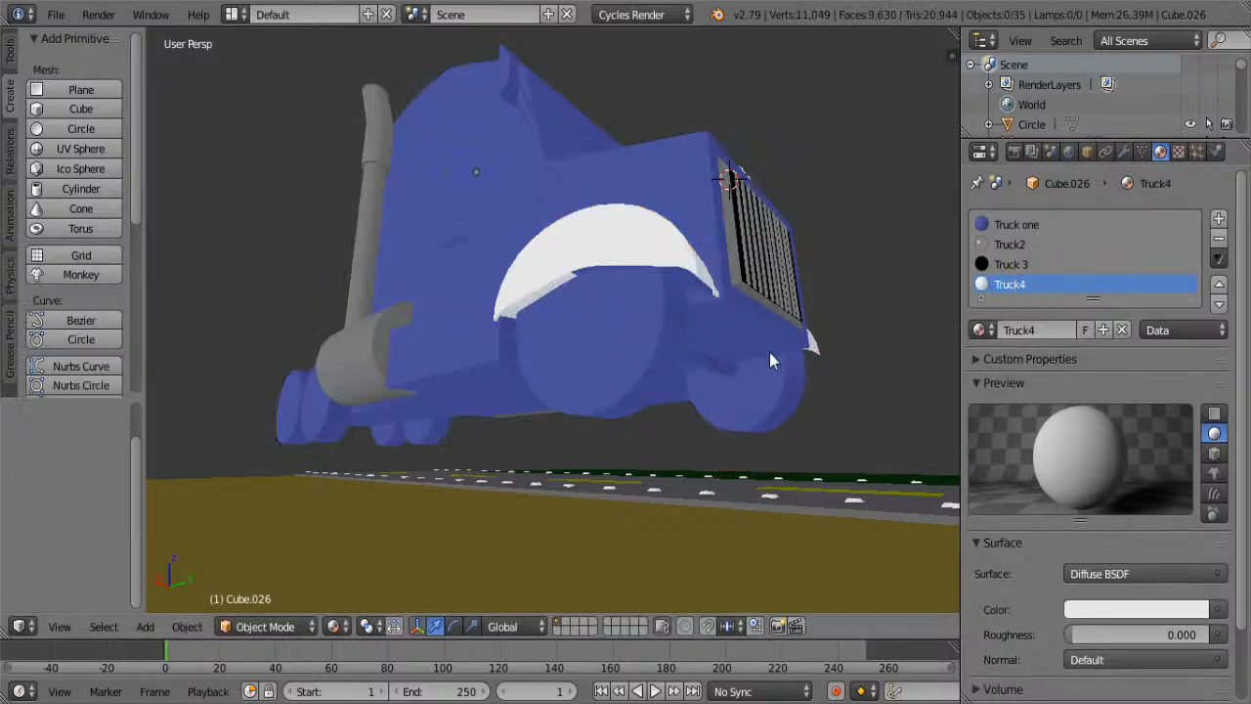
pyautogui.moveTo(769, 352); pyautogui.dragTo(760, 343, button='middle')
# - Add the face loop along the underside of the first front fender's arch to the selection
pyautogui.press('Tab')
pyautogui.scroll(3, 584, 302)
pyautogui.hotkey('shift', 'space')
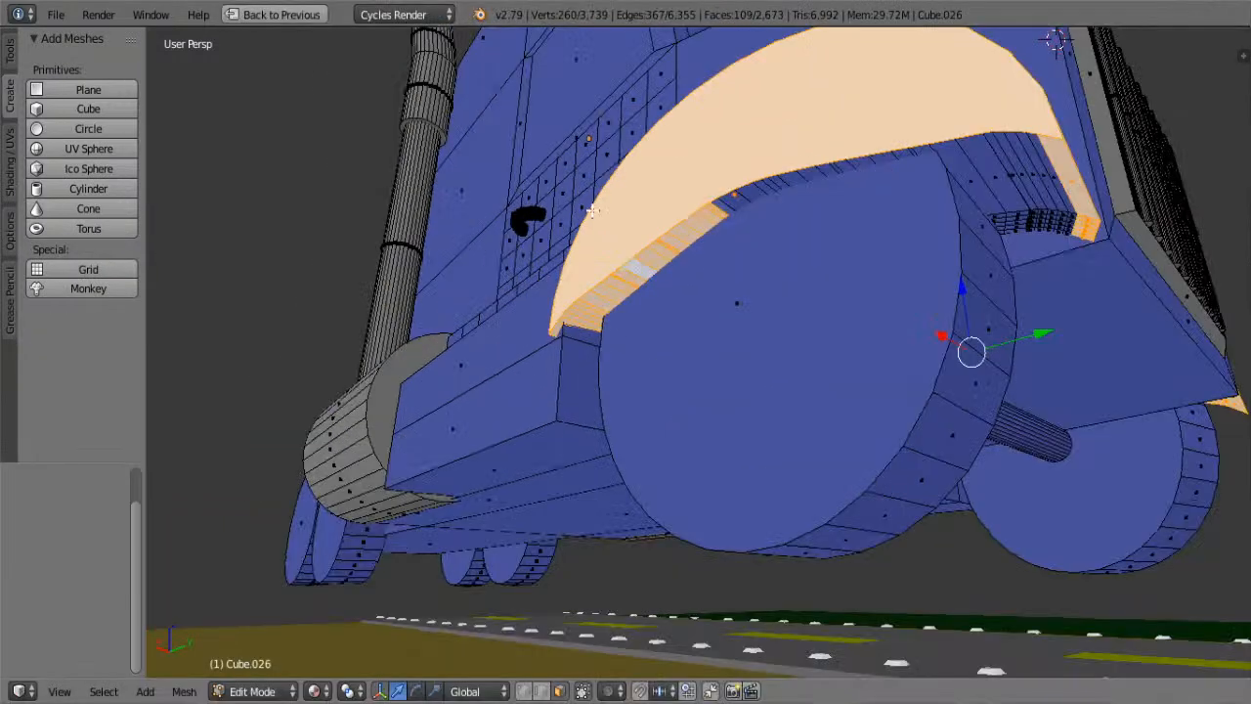
pyautogui.hotkey('shift', 'space')
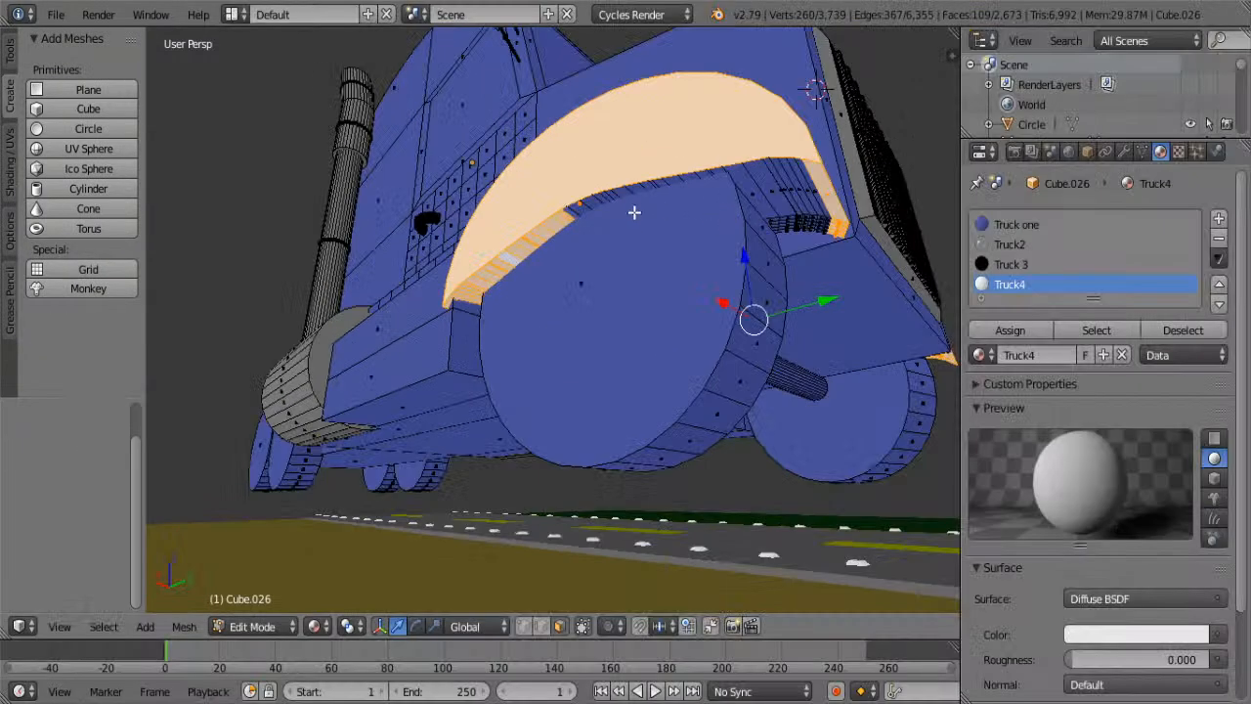
pyautogui.keyDown('alt'); pyautogui.keyDown('shift'); pyautogui.rightClick(585, 206); pyautogui.keyUp('shift'); pyautogui.keyUp('alt')
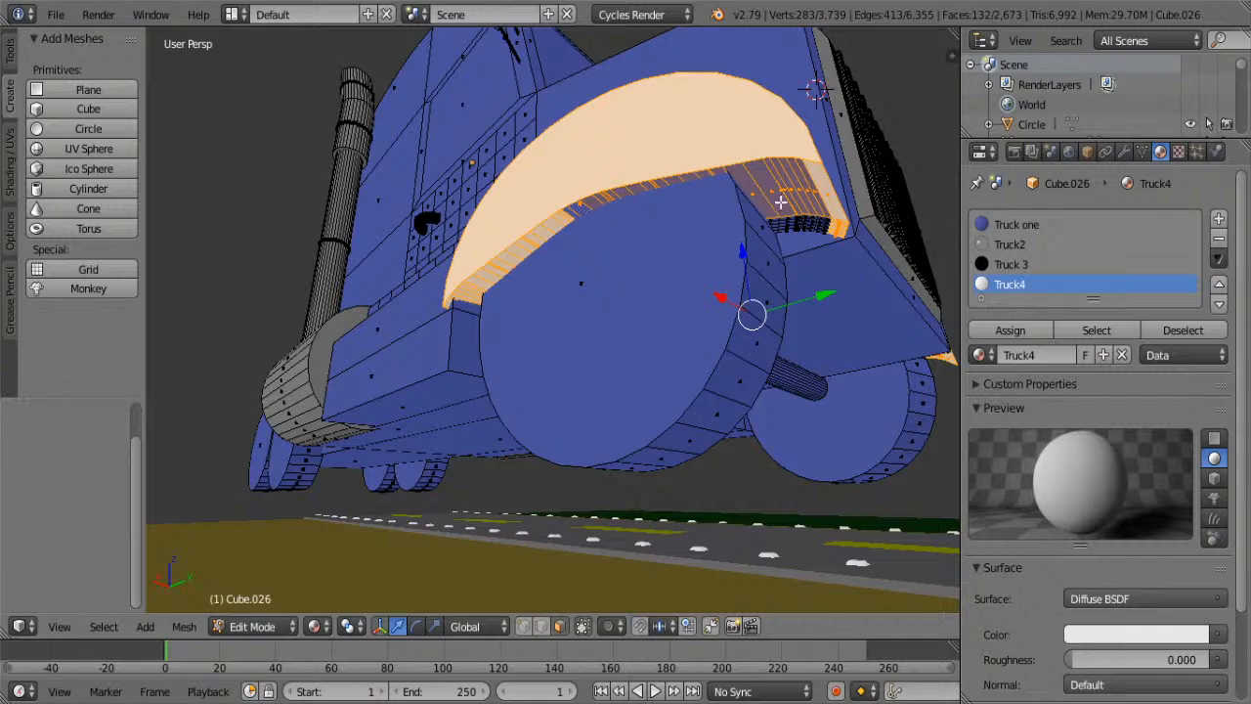
# - Add the small inner-edge face loops under the first fender to the selection and assign Truck4
pyautogui.moveTo(850, 243); pyautogui.dragTo(716, 197, button='middle')
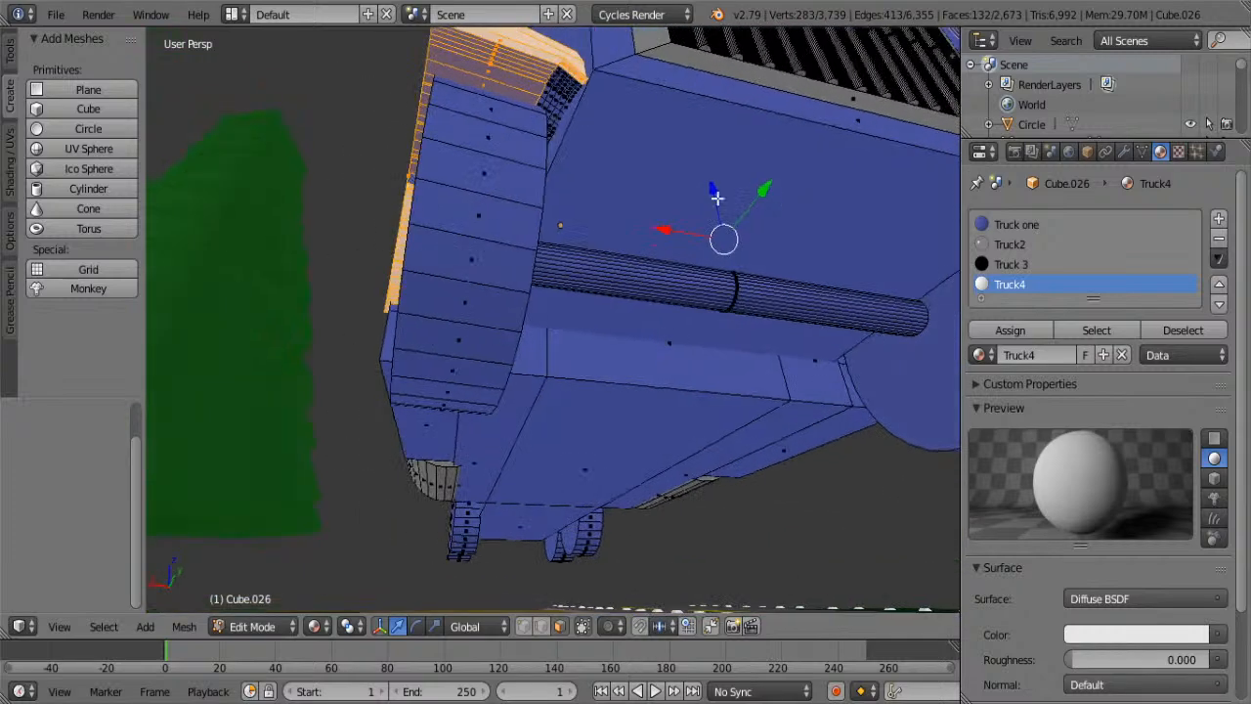
pyautogui.keyDown('alt'); pyautogui.keyDown('shift'); pyautogui.rightClick(552, 97); pyautogui.keyUp('shift'); pyautogui.keyUp('alt')
pyautogui.keyDown('alt'); pyautogui.keyDown('shift'); pyautogui.rightClick(567, 80); pyautogui.keyUp('shift'); pyautogui.keyUp('alt')
pyautogui.moveTo(567, 99); pyautogui.dragTo(386, 151, button='middle')
pyautogui.keyDown('alt'); pyautogui.keyDown('shift'); pyautogui.rightClick(379, 59); pyautogui.keyUp('shift'); pyautogui.keyUp('alt')
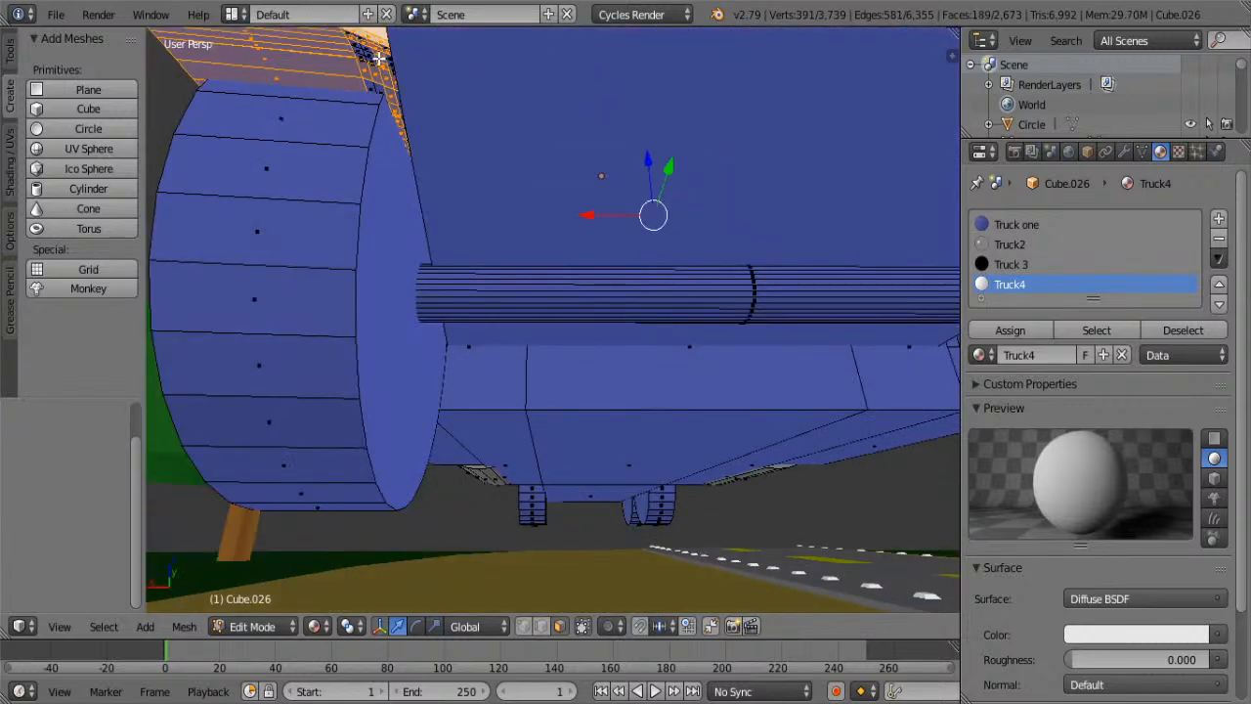
pyautogui.keyDown('alt'); pyautogui.keyDown('shift'); pyautogui.rightClick(360, 53); pyautogui.keyUp('shift'); pyautogui.keyUp('alt')
pyautogui.keyDown('alt'); pyautogui.keyDown('shift'); pyautogui.rightClick(360, 49); pyautogui.keyUp('shift'); pyautogui.keyUp('alt')
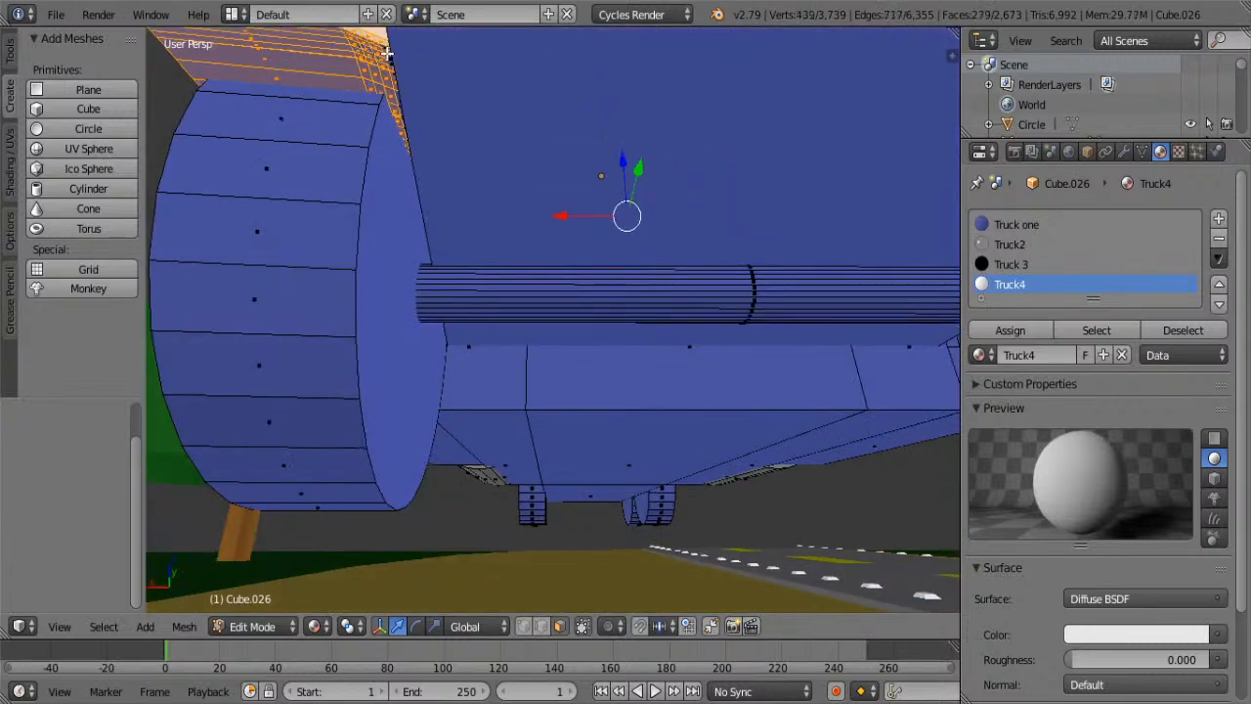
pyautogui.keyDown('alt'); pyautogui.keyDown('shift'); pyautogui.rightClick(386, 57); pyautogui.keyUp('shift'); pyautogui.keyUp('alt')
pyautogui.click(1027, 323)
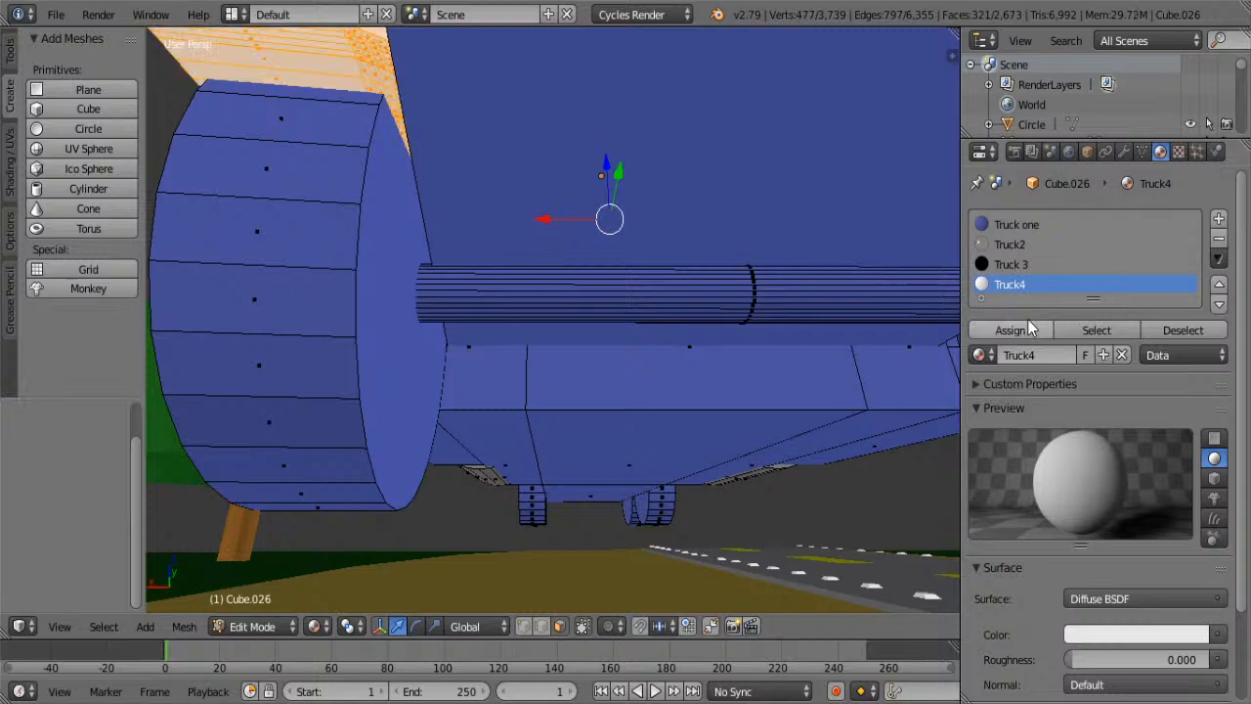
# - Add the first narrow inner face loops beneath the opposite front fender to the selection
pyautogui.scroll(-6, 790, 360)
pyautogui.scroll(3, 800, 352)
pyautogui.moveTo(854, 330); pyautogui.dragTo(589, 307, button='middle')
pyautogui.scroll(8, 589, 307)
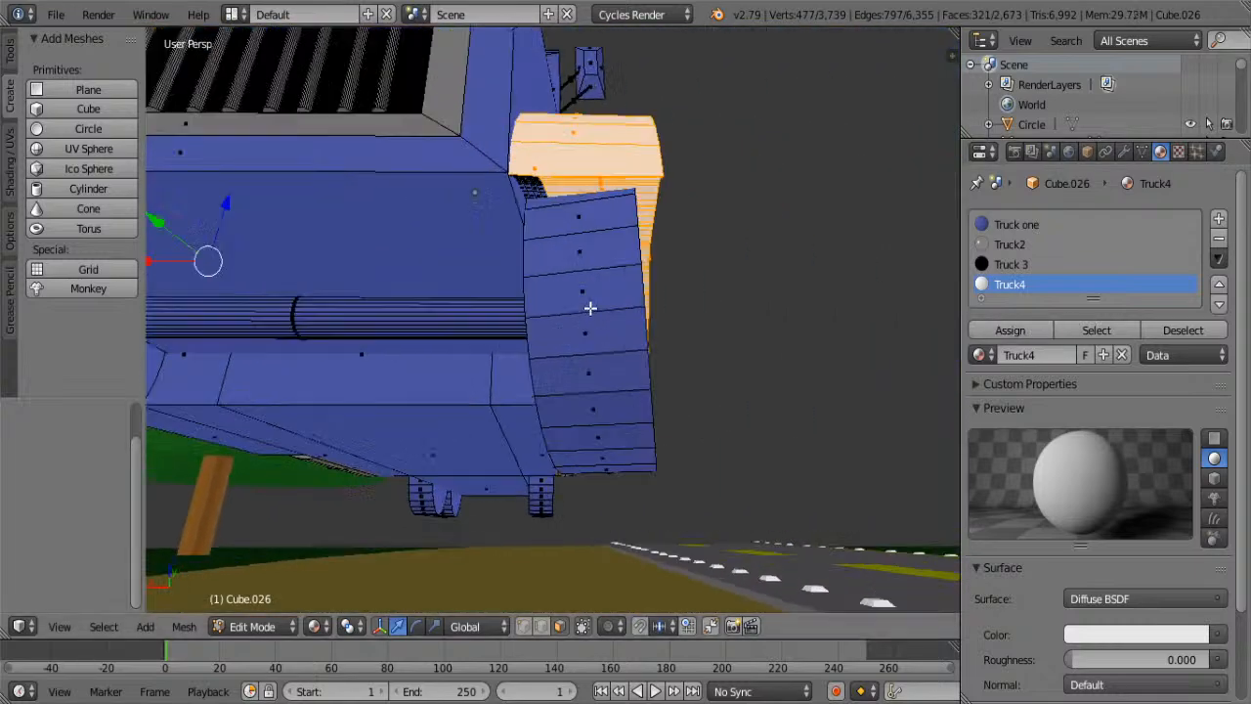
pyautogui.moveTo(594, 158); pyautogui.dragTo(628, 235, button='middle')
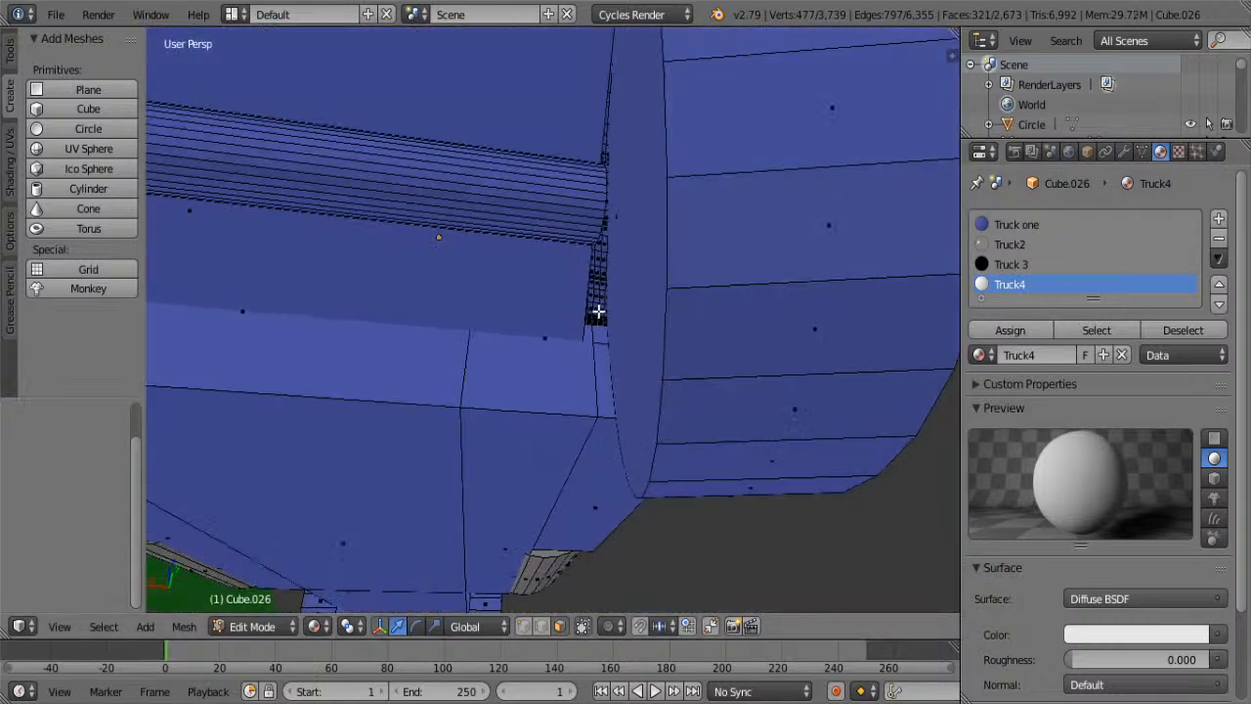
pyautogui.scroll(3, 598, 311)
pyautogui.scroll(3, 600, 310)
pyautogui.keyDown('alt'); pyautogui.keyDown('shift'); pyautogui.rightClick(664, 283); pyautogui.keyUp('shift'); pyautogui.keyUp('alt')
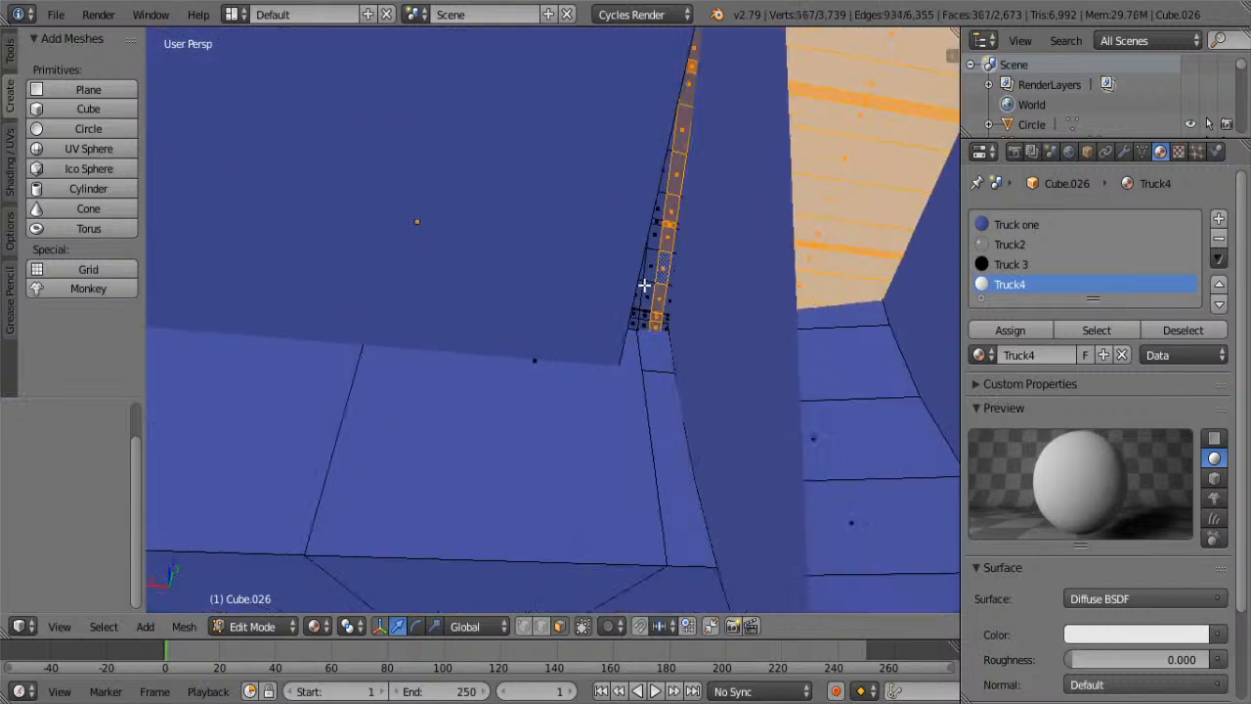
pyautogui.keyDown('alt'); pyautogui.keyDown('shift'); pyautogui.rightClick(645, 285); pyautogui.keyUp('shift'); pyautogui.keyUp('alt')
# - Add the remaining inner-edge face loops beneath the opposite fender and assign Truck4 to the selection
pyautogui.moveTo(655, 293); pyautogui.dragTo(648, 296, button='middle')
pyautogui.keyDown('alt'); pyautogui.keyDown('shift'); pyautogui.rightClick(610, 281); pyautogui.keyUp('shift'); pyautogui.keyUp('alt')
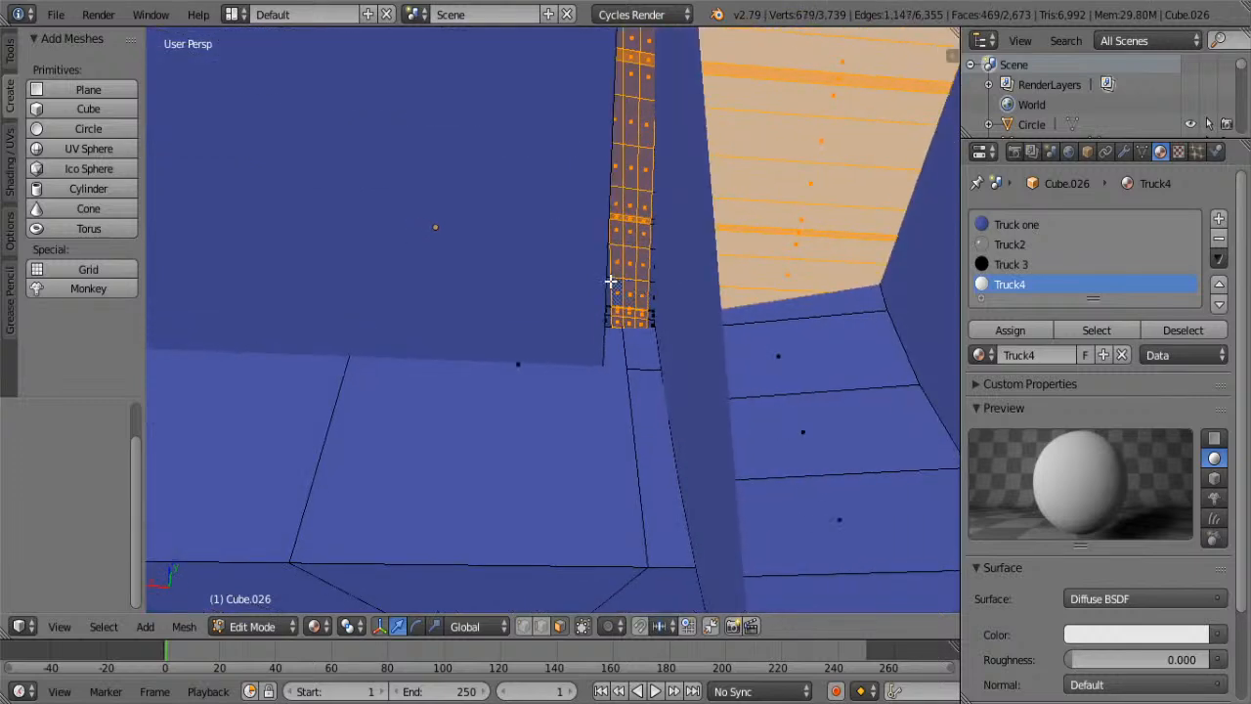
pyautogui.keyDown('alt'); pyautogui.keyDown('shift'); pyautogui.rightClick(649, 309); pyautogui.keyUp('shift'); pyautogui.keyUp('alt')
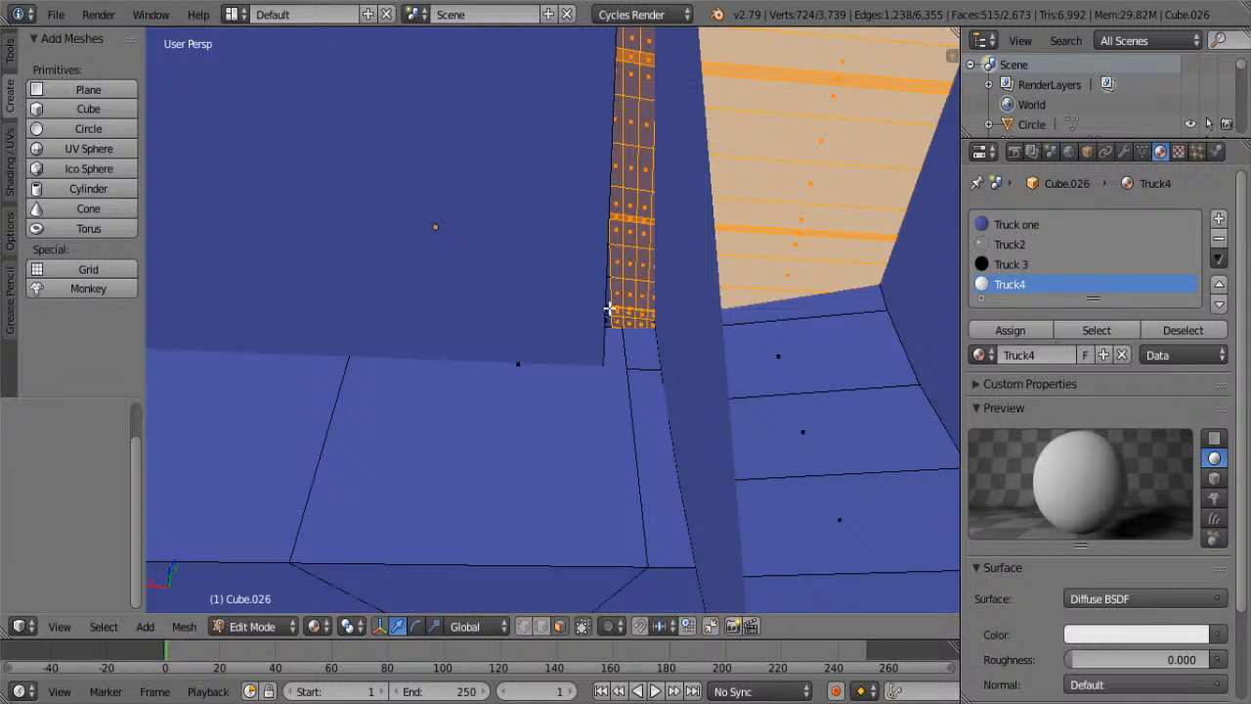
pyautogui.keyDown('alt'); pyautogui.keyDown('shift'); pyautogui.rightClick(608, 309); pyautogui.keyUp('shift'); pyautogui.keyUp('alt')
pyautogui.scroll(-5, 740, 350)
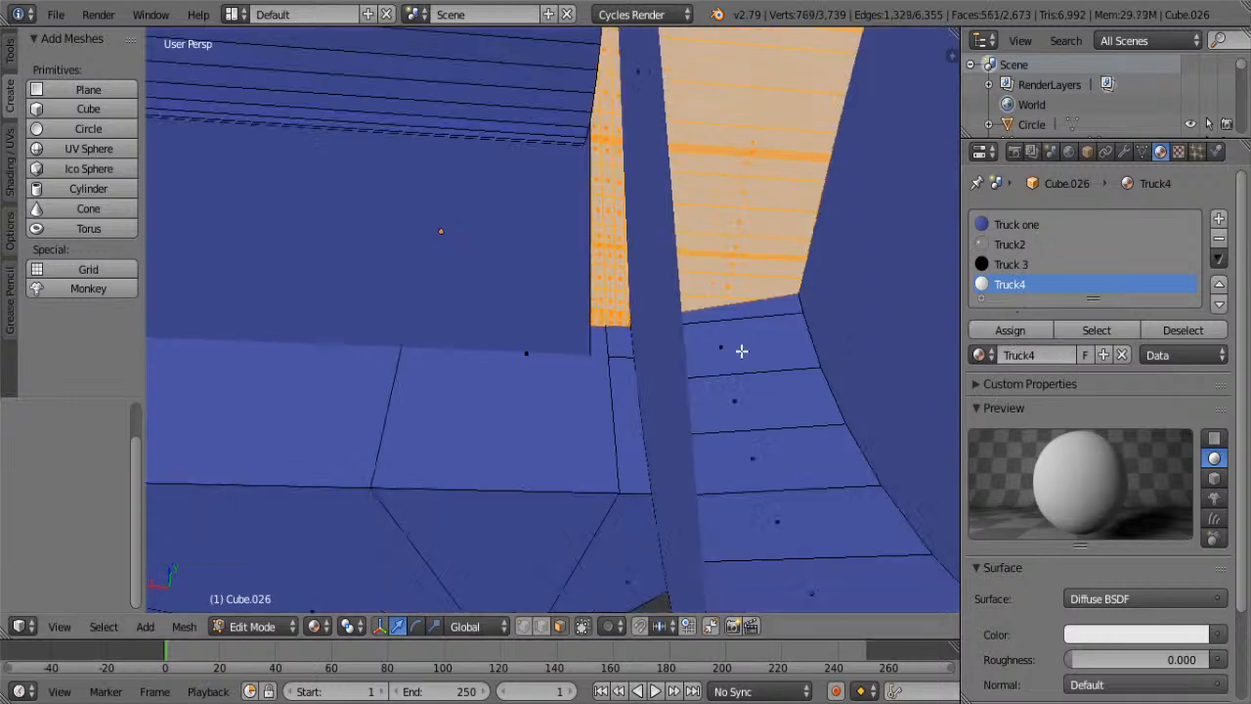
pyautogui.moveTo(633, 255)
pyautogui.mouseDown(button='middle')
pyautogui.moveTo(642, 304)
pyautogui.moveTo(630, 254)
pyautogui.mouseUp(button='middle')
pyautogui.scroll(3, 630, 254)
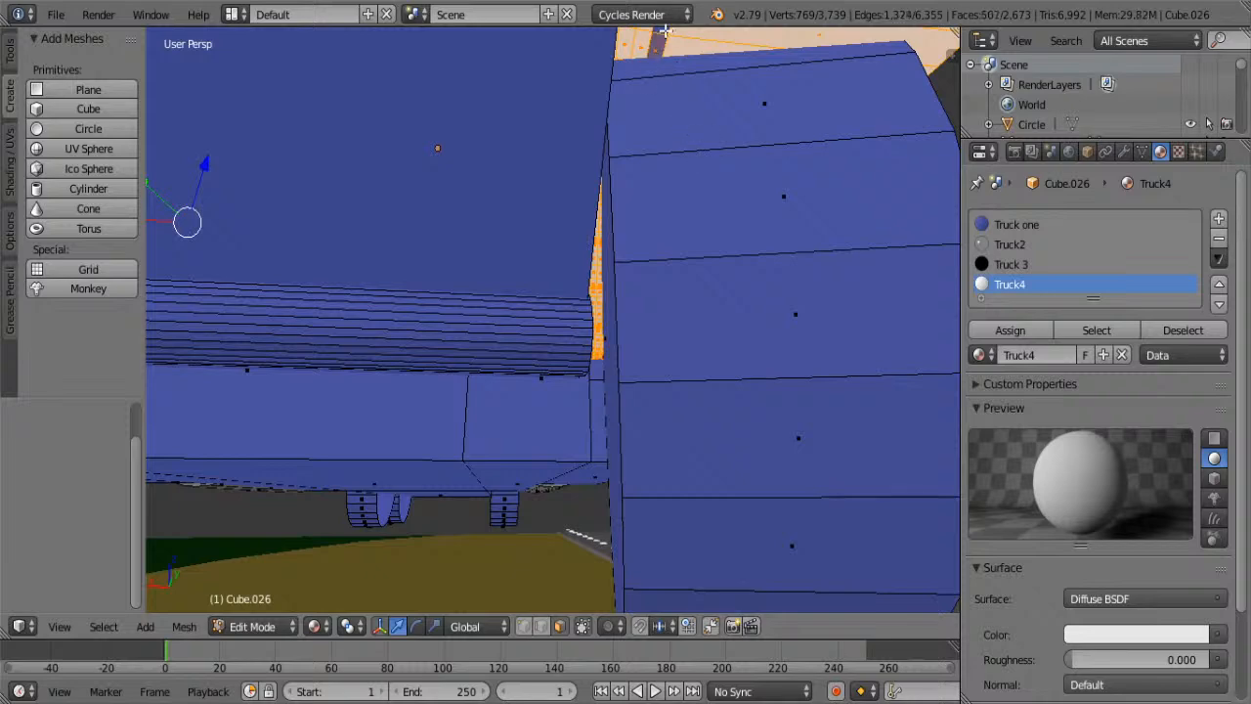
pyautogui.click(1016, 326)
# - Inspect the truck's fender materials from the front and side in Object Mode
pyautogui.press('Tab')
pyautogui.scroll(-5, 705, 294)
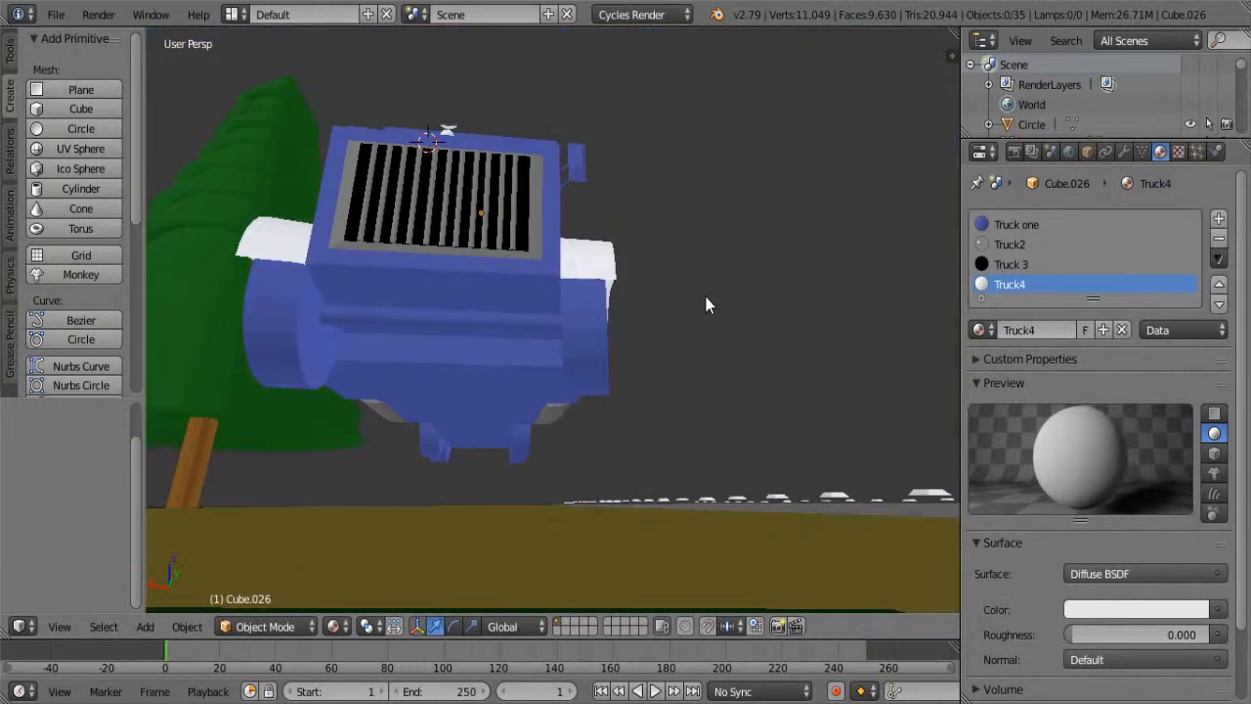
pyautogui.moveTo(565, 400); pyautogui.dragTo(725, 459, button='middle')
pyautogui.scroll(-2, 725, 459)
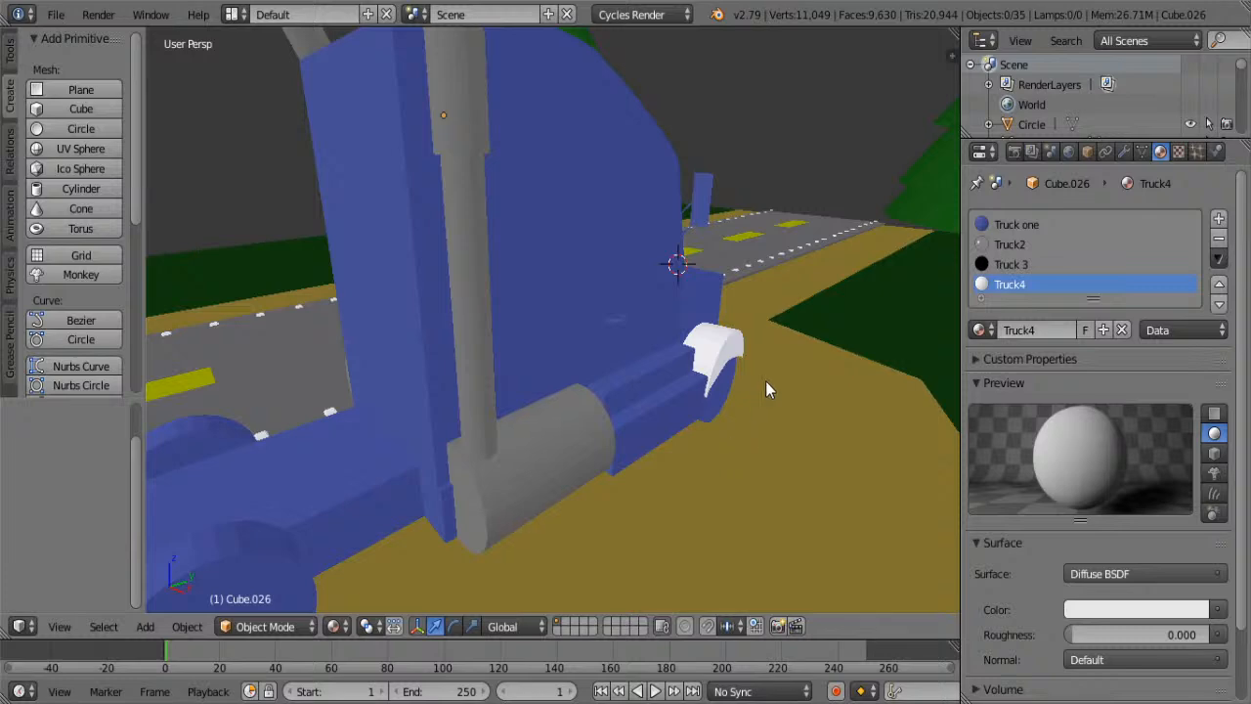
# - Return to Edit Mode and clear the face selection, with the door handle in view
pyautogui.press('Tab')
pyautogui.scroll(6, 740, 352)
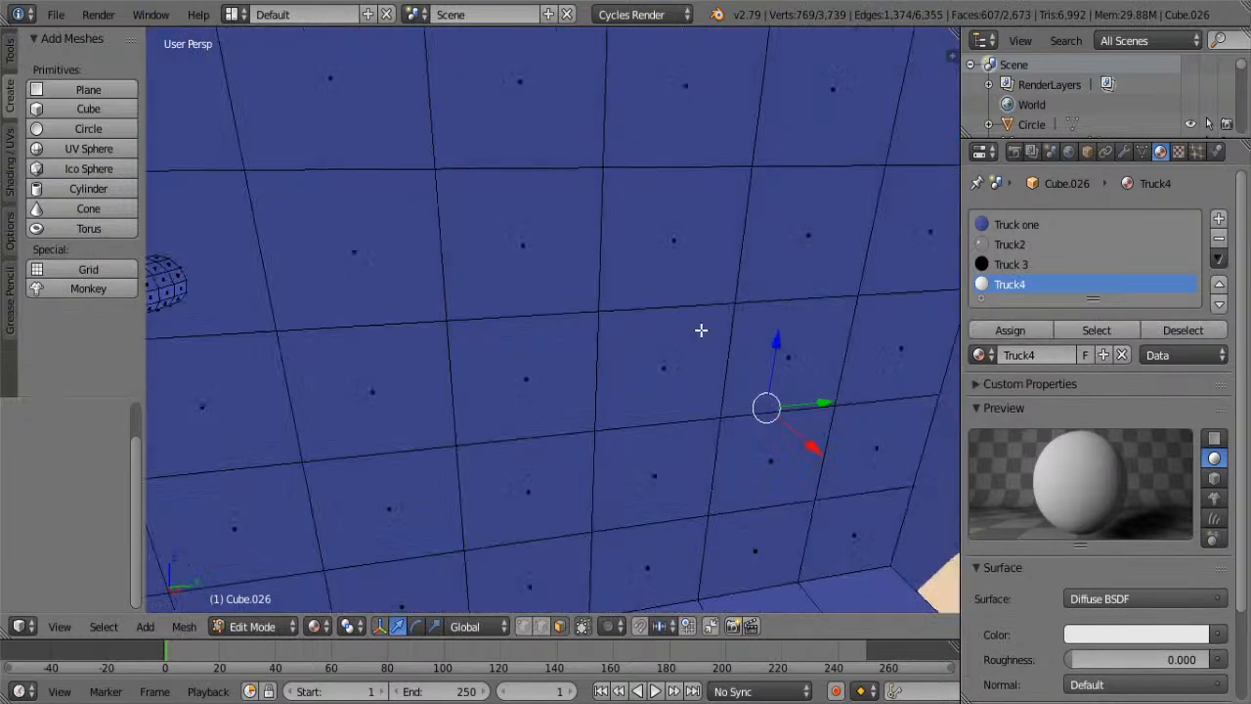
pyautogui.scroll(-3, 701, 330)
pyautogui.keyDown('alt'); pyautogui.keyDown('shift'); pyautogui.rightClick(315, 306); pyautogui.keyUp('shift'); pyautogui.keyUp('alt')
pyautogui.scroll(1, 322, 315)
pyautogui.keyDown('shift'); pyautogui.moveTo(263, 322); pyautogui.dragTo(559, 361, button='middle'); pyautogui.keyUp('shift')
pyautogui.scroll(-4, 870, 469)
pyautogui.moveTo(871, 469); pyautogui.dragTo(446, 314, button='middle')
pyautogui.press('a')
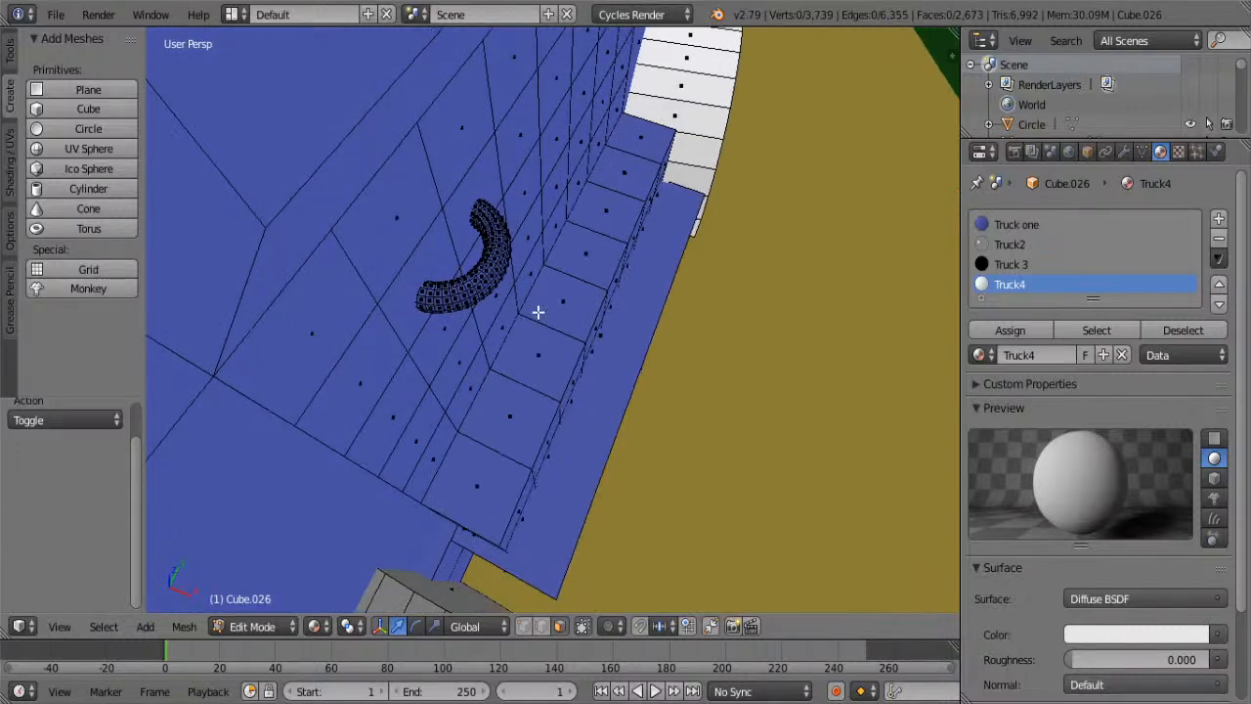
# - Select the face loops running along the top and outer side of the curved door handle
pyautogui.scroll(2, 538, 311)
pyautogui.moveTo(538, 309); pyautogui.dragTo(467, 276, button='middle')
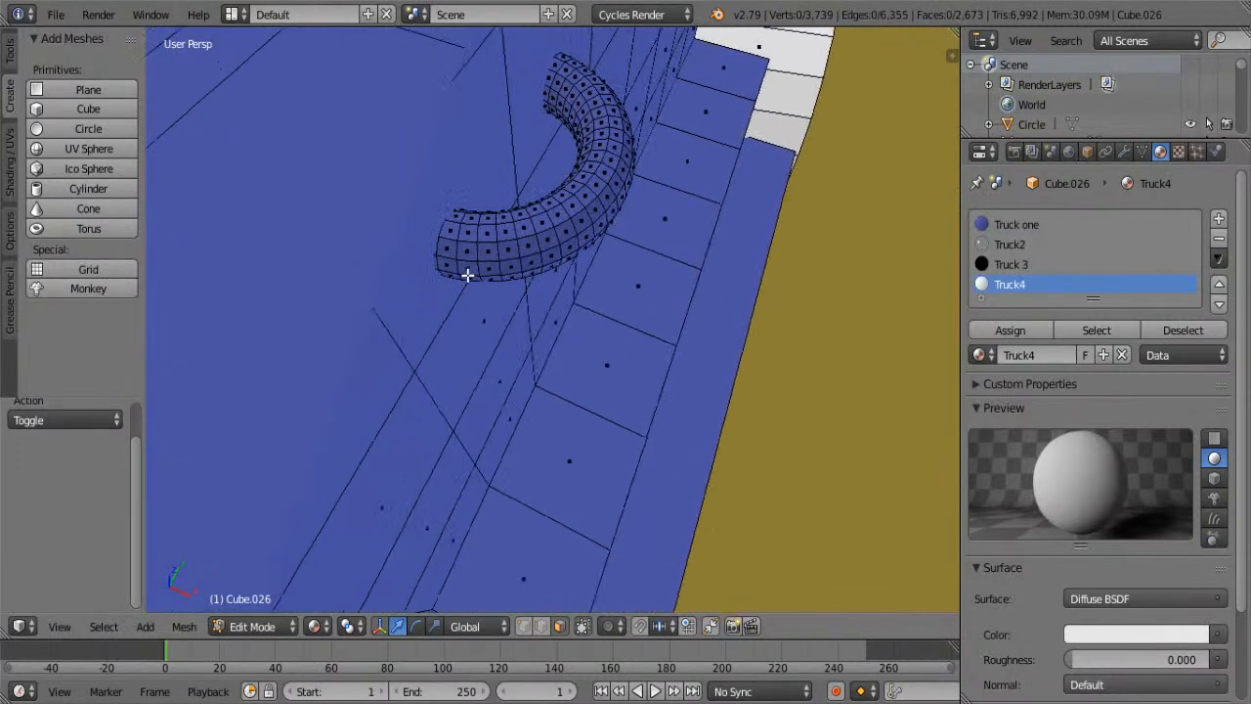
pyautogui.keyDown('alt'); pyautogui.rightClick(458, 213); pyautogui.keyUp('alt')
pyautogui.keyDown('alt'); pyautogui.keyDown('shift'); pyautogui.rightClick(460, 232); pyautogui.keyUp('shift'); pyautogui.keyUp('alt')
pyautogui.keyDown('alt'); pyautogui.keyDown('shift'); pyautogui.rightClick(460, 246); pyautogui.keyUp('shift'); pyautogui.keyUp('alt')
pyautogui.keyDown('alt'); pyautogui.keyDown('shift'); pyautogui.rightClick(458, 263); pyautogui.keyUp('shift'); pyautogui.keyUp('alt')
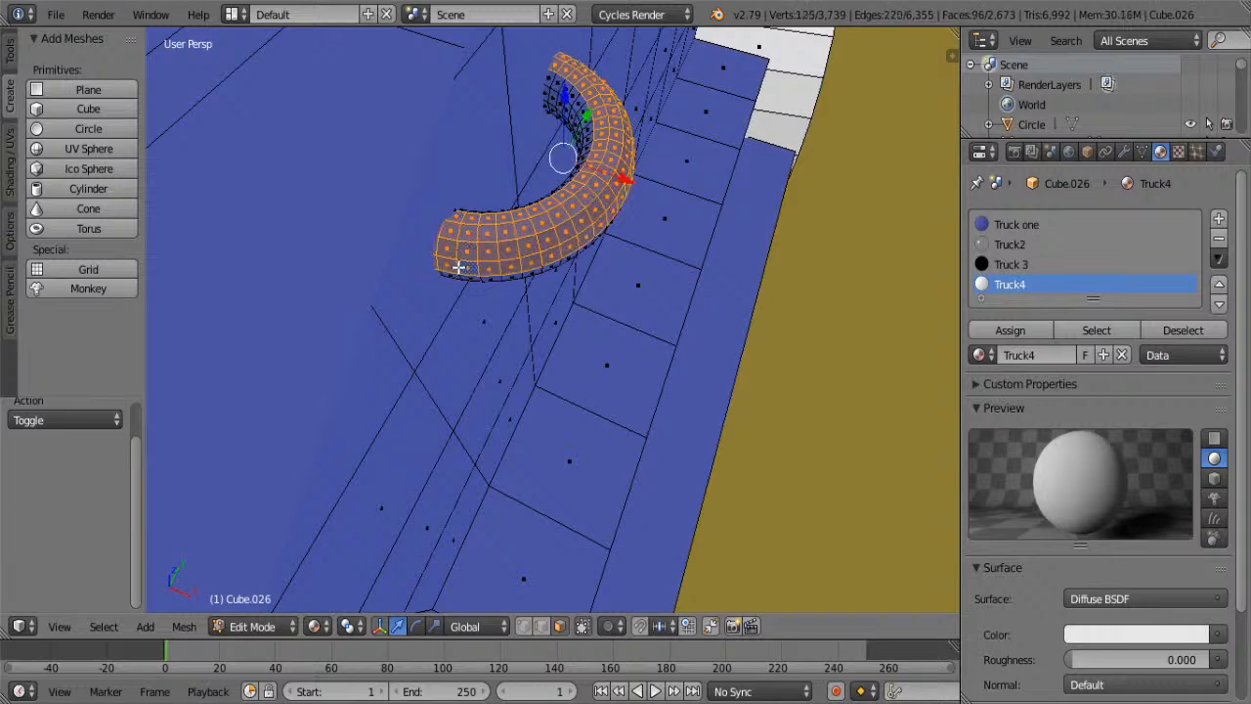
# - Add the face loops on the underside and inner side of the door handle to the selection
pyautogui.moveTo(479, 304); pyautogui.dragTo(502, 189, button='middle')
pyautogui.keyDown('alt'); pyautogui.keyDown('shift'); pyautogui.rightClick(476, 223); pyautogui.keyUp('shift'); pyautogui.keyUp('alt')
pyautogui.scroll(-1, 513, 260)
pyautogui.moveTo(743, 289); pyautogui.dragTo(511, 255, button='middle')
pyautogui.keyDown('alt'); pyautogui.keyDown('shift'); pyautogui.rightClick(637, 208); pyautogui.keyUp('shift'); pyautogui.keyUp('alt')
pyautogui.keyDown('alt'); pyautogui.keyDown('shift'); pyautogui.rightClick(645, 220); pyautogui.keyUp('shift'); pyautogui.keyUp('alt')
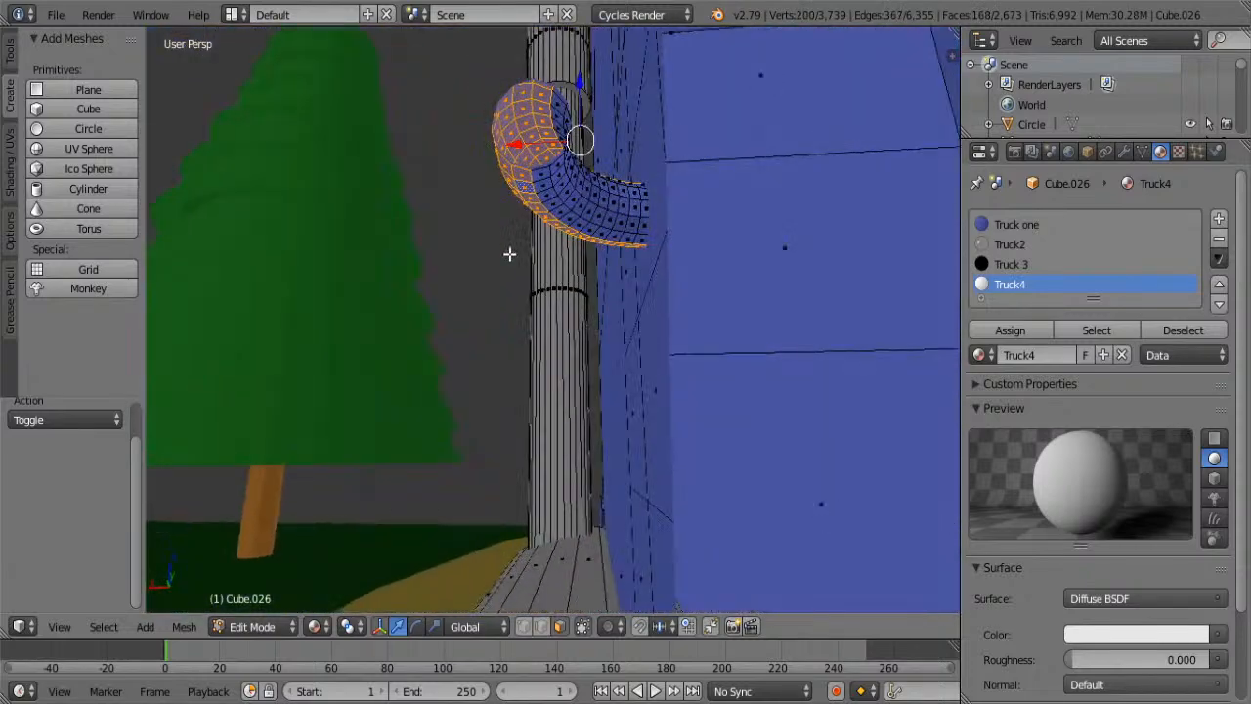
pyautogui.keyDown('alt'); pyautogui.keyDown('shift'); pyautogui.rightClick(580, 211); pyautogui.keyUp('shift'); pyautogui.keyUp('alt')
pyautogui.keyDown('alt'); pyautogui.keyDown('shift'); pyautogui.rightClick(568, 204); pyautogui.keyUp('shift'); pyautogui.keyUp('alt')
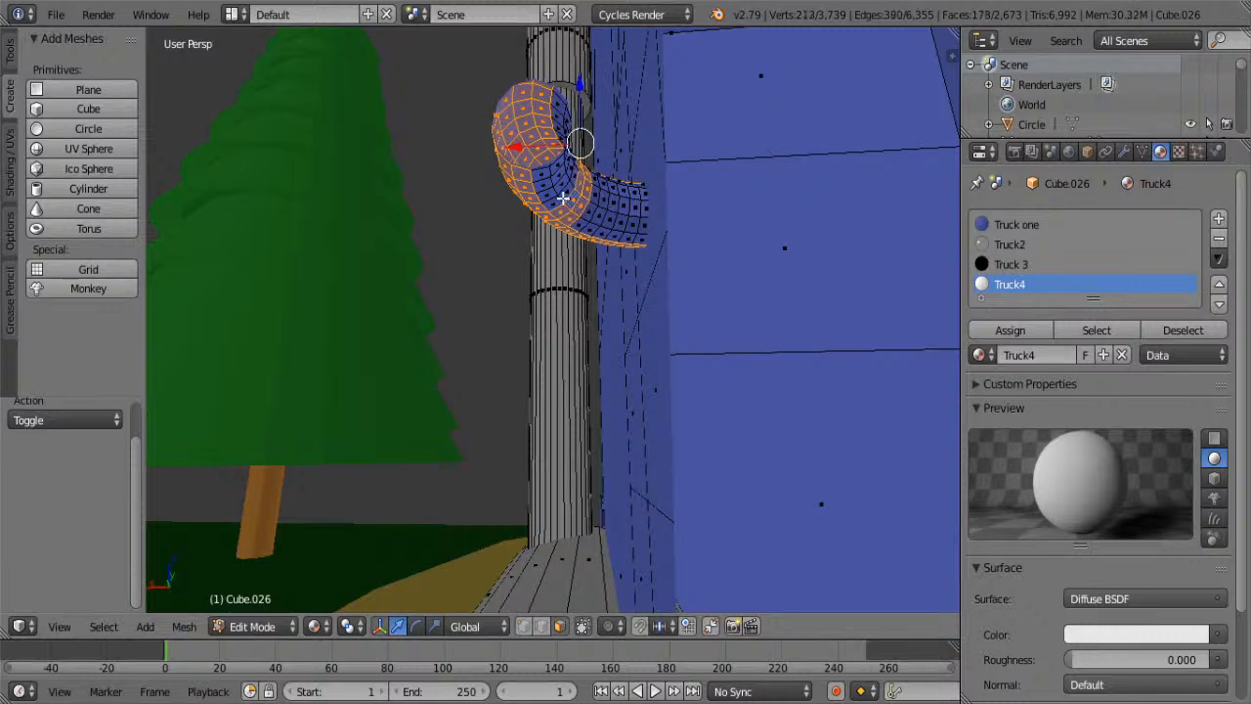
pyautogui.keyDown('alt'); pyautogui.keyDown('shift'); pyautogui.rightClick(560, 195); pyautogui.keyUp('shift'); pyautogui.keyUp('alt')
pyautogui.keyDown('alt'); pyautogui.keyDown('shift'); pyautogui.rightClick(553, 195); pyautogui.keyUp('shift'); pyautogui.keyUp('alt')
# - Add the remaining face loops at the door handle's ends and choose the Truck2 material for them
pyautogui.moveTo(553, 196); pyautogui.dragTo(614, 244, button='middle')
pyautogui.scroll(-2, 481, 295)
pyautogui.keyDown('alt'); pyautogui.keyDown('shift'); pyautogui.rightClick(613, 254); pyautogui.keyUp('shift'); pyautogui.keyUp('alt')
pyautogui.keyDown('alt'); pyautogui.keyDown('shift'); pyautogui.rightClick(612, 264); pyautogui.keyUp('shift'); pyautogui.keyUp('alt')
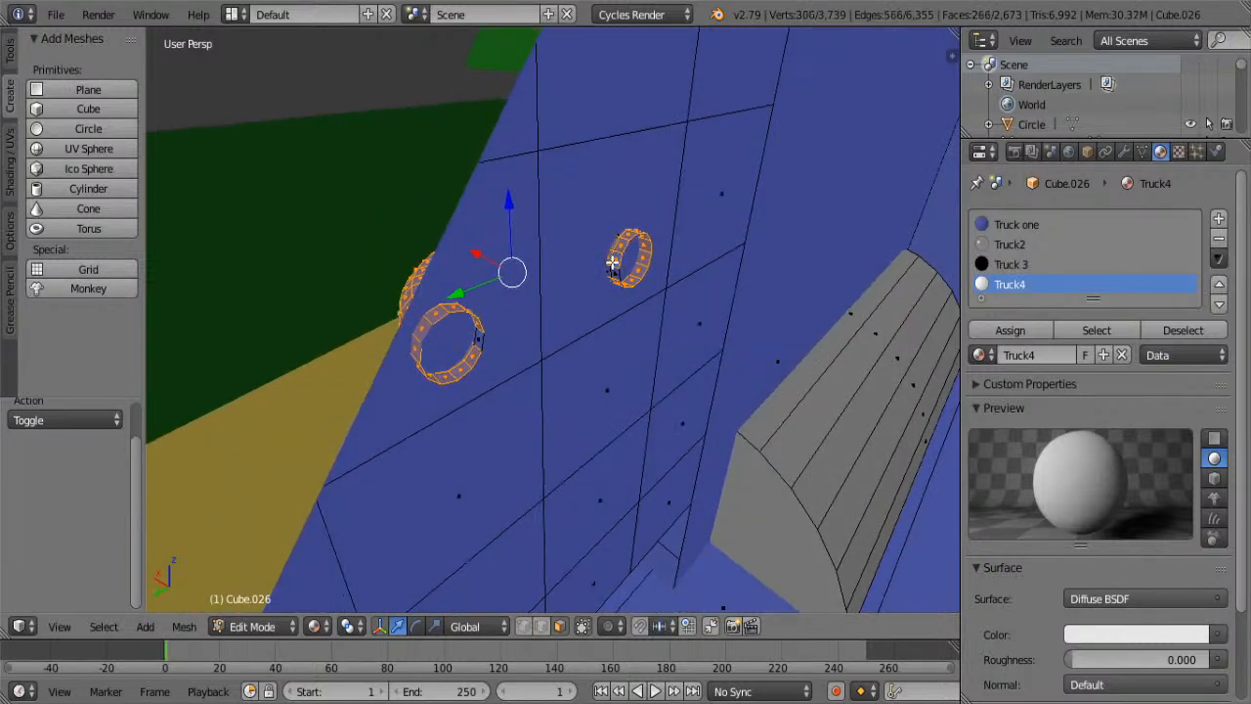
pyautogui.click(1016, 246)
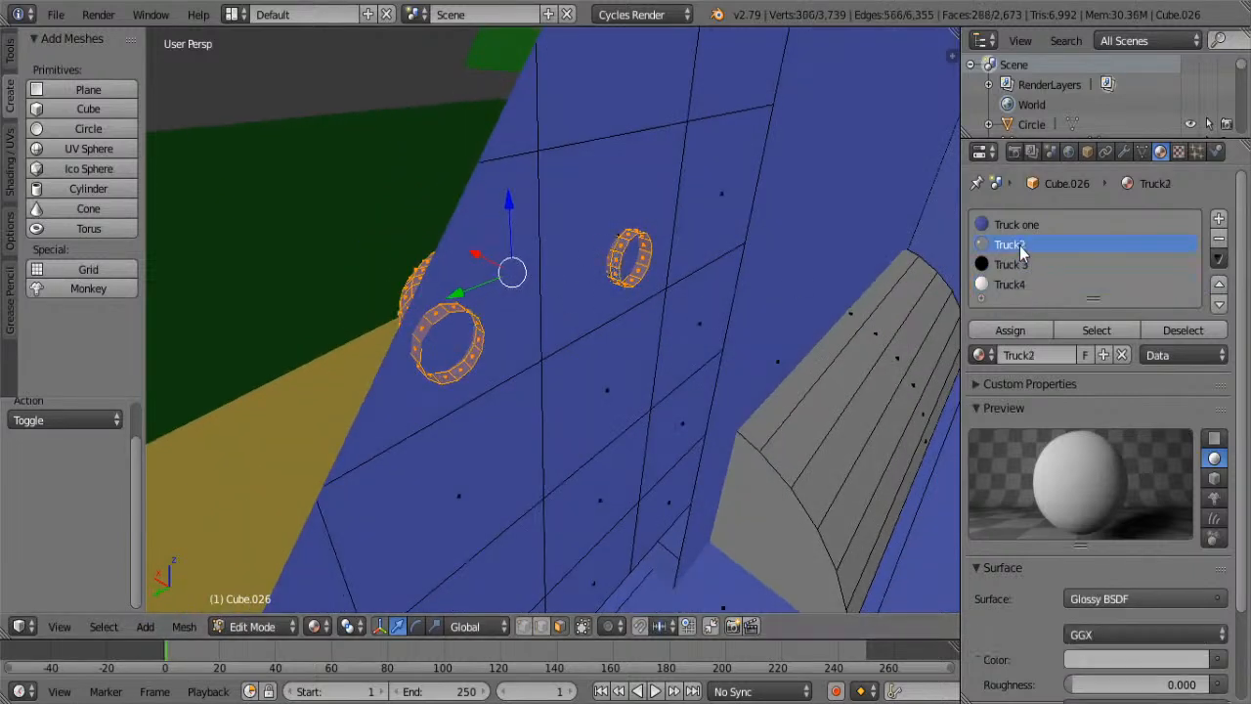
# - Assign the Truck2 material to the selected face rings of the door handles
pyautogui.click(1014, 327)
pyautogui.press('Tab')
pyautogui.scroll(5, 633, 367)
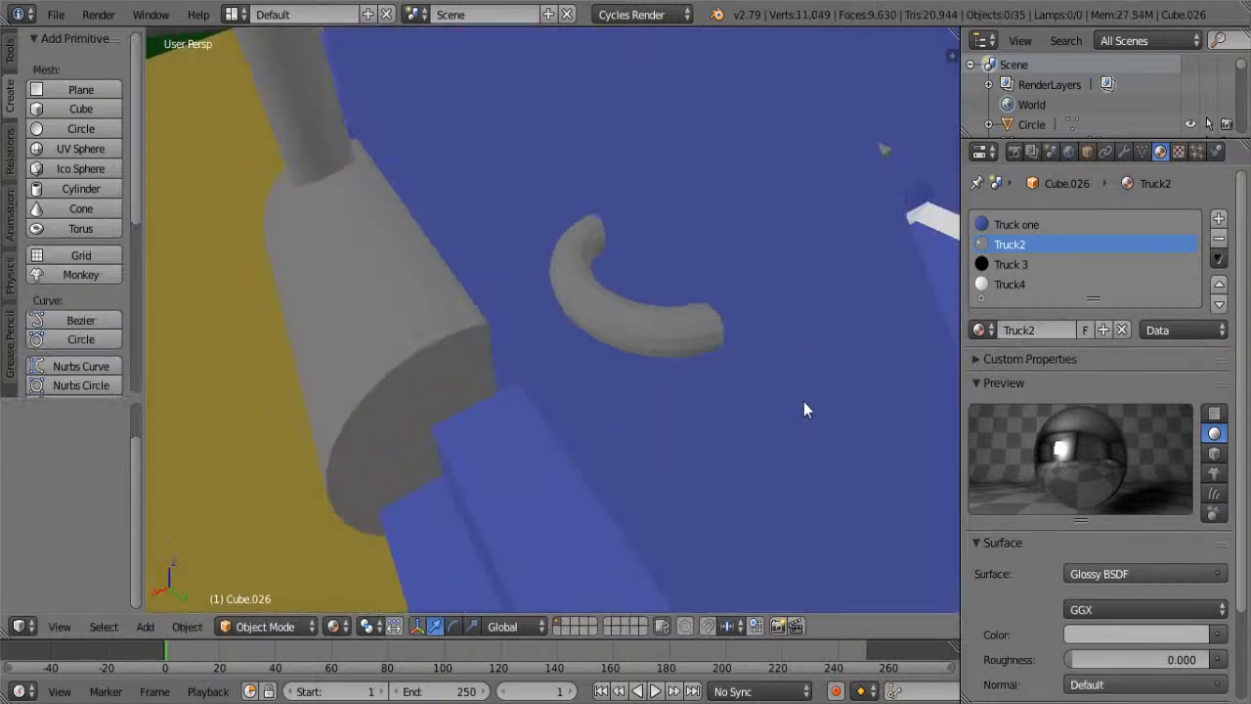
# - Extend the face selection with the lengthwise face loops along the outer side of the curved door handle
pyautogui.press('Tab')
pyautogui.moveTo(803, 401); pyautogui.dragTo(496, 284, button='middle')
pyautogui.press('Tab')
pyautogui.press('Tab')
pyautogui.scroll(-2, 496, 284)
pyautogui.keyDown('alt'); pyautogui.keyDown('shift'); pyautogui.rightClick(497, 290); pyautogui.keyUp('shift'); pyautogui.keyUp('alt')
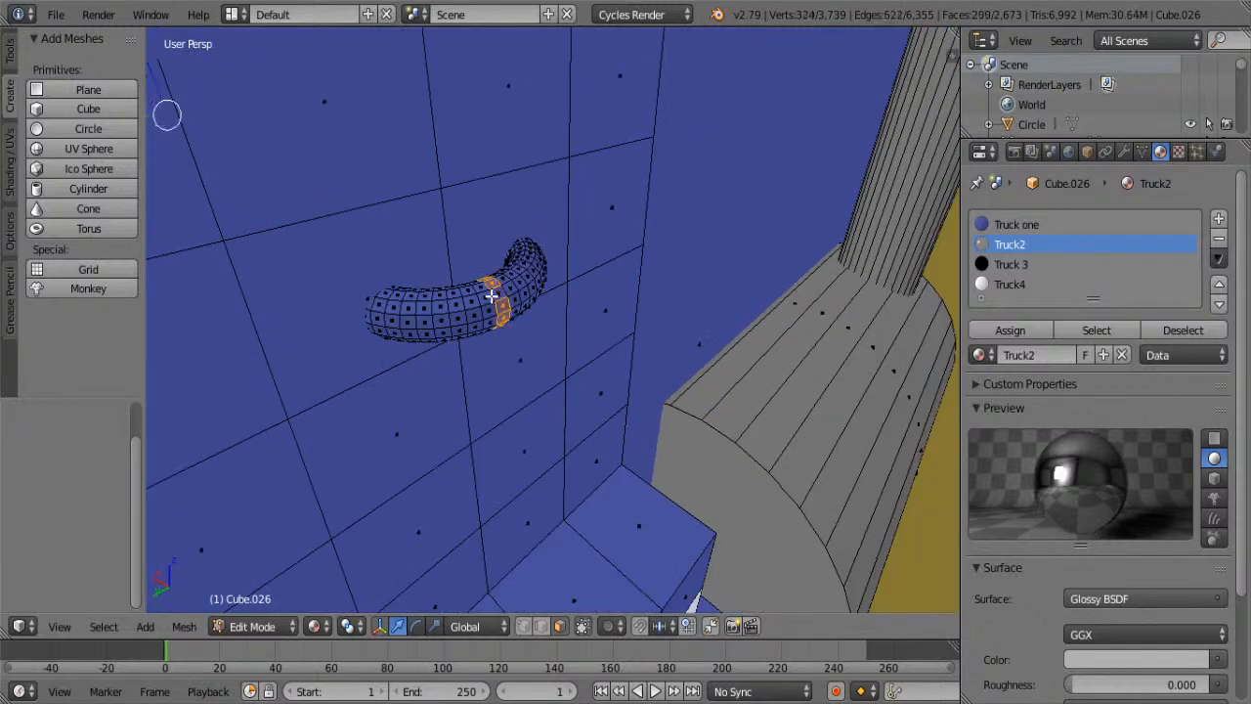
pyautogui.keyDown('alt'); pyautogui.keyDown('shift'); pyautogui.rightClick(495, 304); pyautogui.keyUp('shift'); pyautogui.keyUp('alt')
pyautogui.keyDown('alt'); pyautogui.keyDown('shift'); pyautogui.rightClick(496, 311); pyautogui.keyUp('shift'); pyautogui.keyUp('alt')
pyautogui.keyDown('alt'); pyautogui.keyDown('shift'); pyautogui.rightClick(487, 321); pyautogui.keyUp('shift'); pyautogui.keyUp('alt')
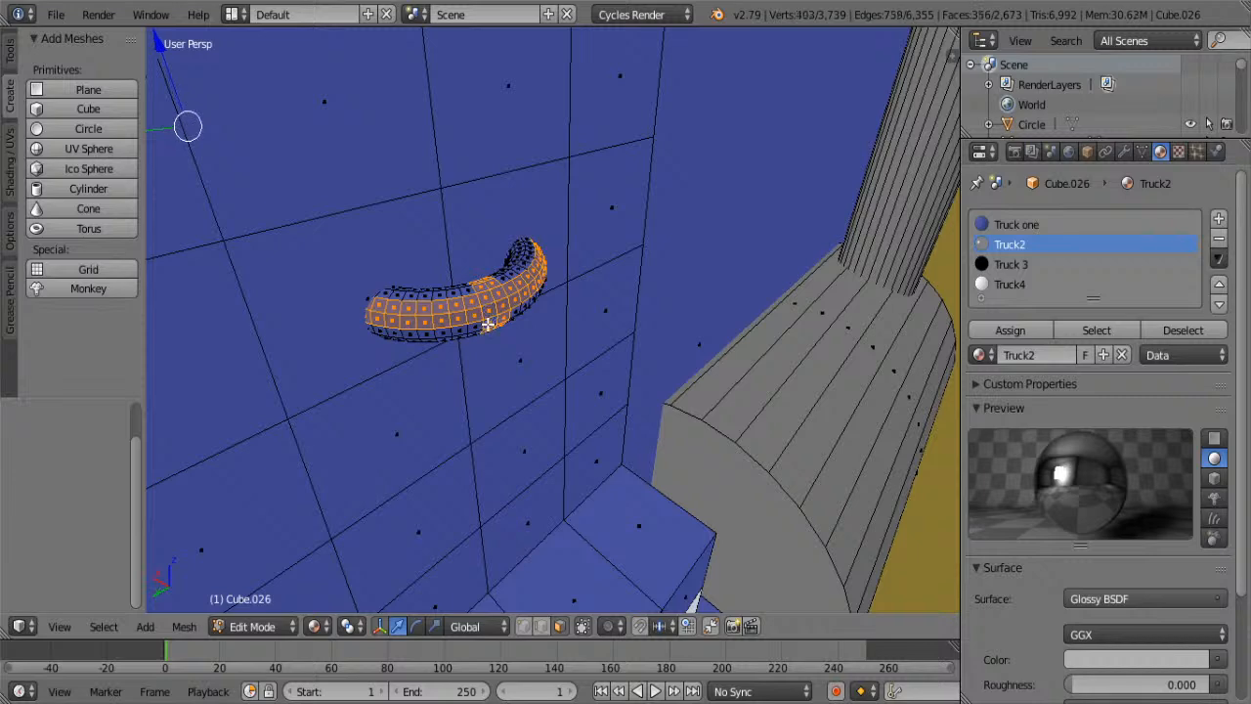
# - Add the remaining face loops on the underside of the door handle to the selection
pyautogui.scroll(2, 485, 328)
pyautogui.moveTo(449, 353); pyautogui.dragTo(541, 219, button='middle')
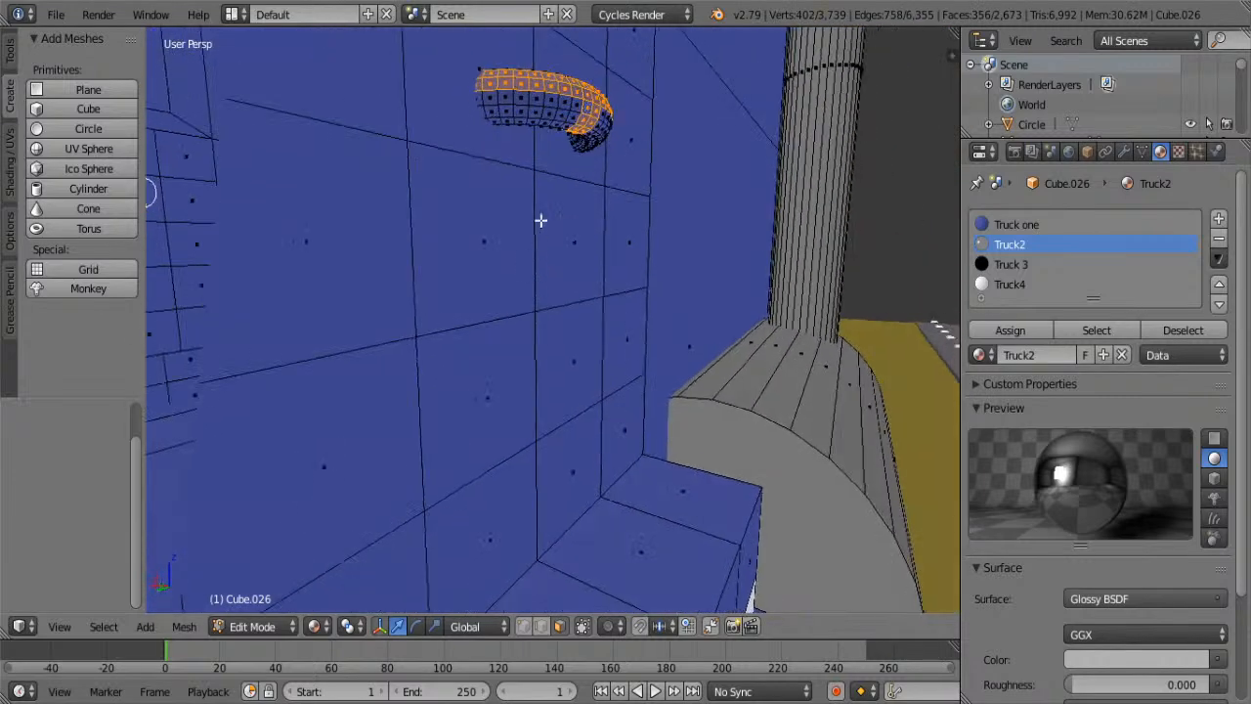
pyautogui.keyDown('alt'); pyautogui.keyDown('shift'); pyautogui.rightClick(544, 106); pyautogui.keyUp('shift'); pyautogui.keyUp('alt')
pyautogui.keyDown('alt'); pyautogui.keyDown('shift'); pyautogui.rightClick(541, 117); pyautogui.keyUp('shift'); pyautogui.keyUp('alt')
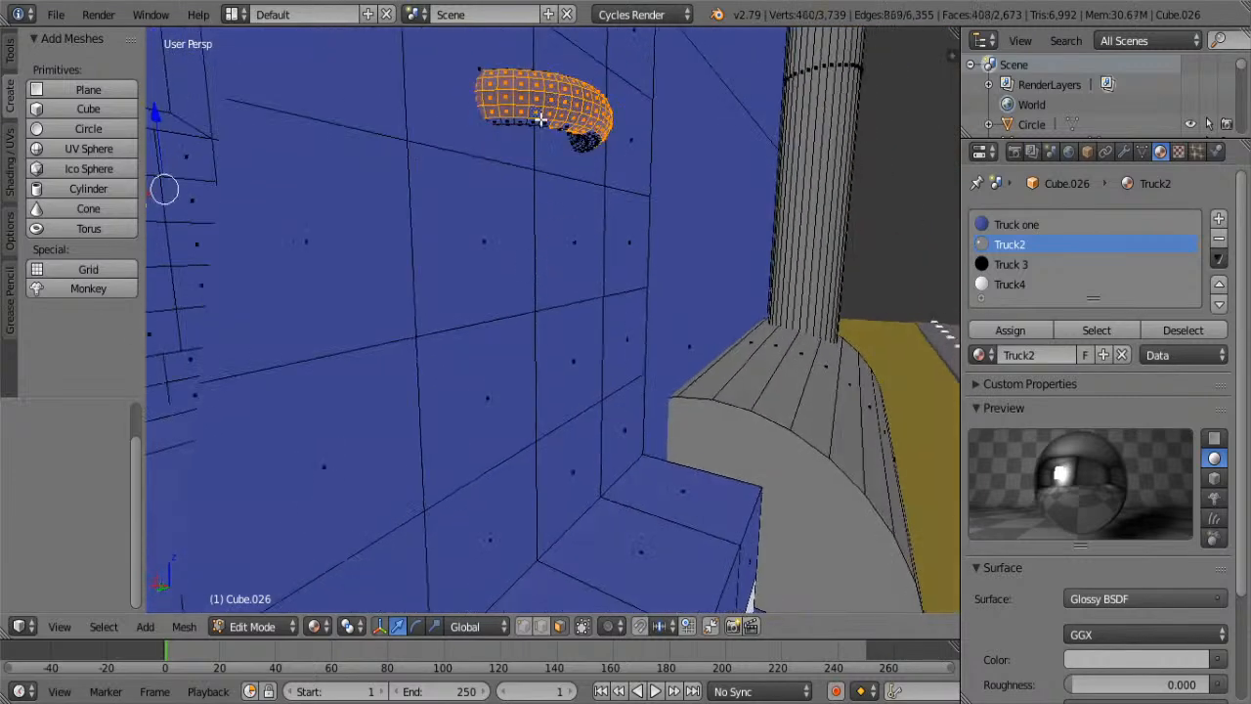
pyautogui.keyDown('alt'); pyautogui.keyDown('shift'); pyautogui.rightClick(541, 133); pyautogui.keyUp('shift'); pyautogui.keyUp('alt')
# - Grow the selection to cover all faces of both door handles and assign the Truck2 material to them
pyautogui.moveTo(541, 140); pyautogui.dragTo(575, 287, button='middle')
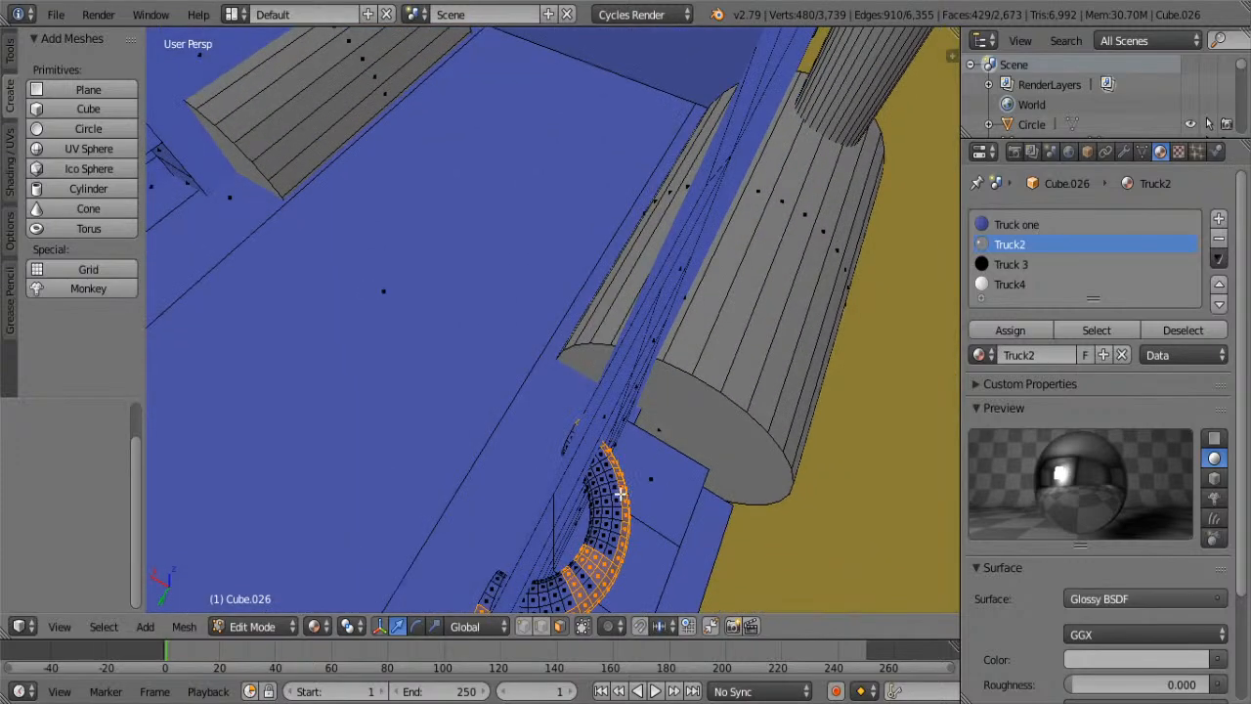
pyautogui.moveTo(619, 495); pyautogui.dragTo(554, 355, button='middle')
pyautogui.press('ctrl+KP_Add')
pyautogui.press('ctrl+KP_Add')
pyautogui.press('ctrl+KP_Add')
pyautogui.press('ctrl+KP_Add')
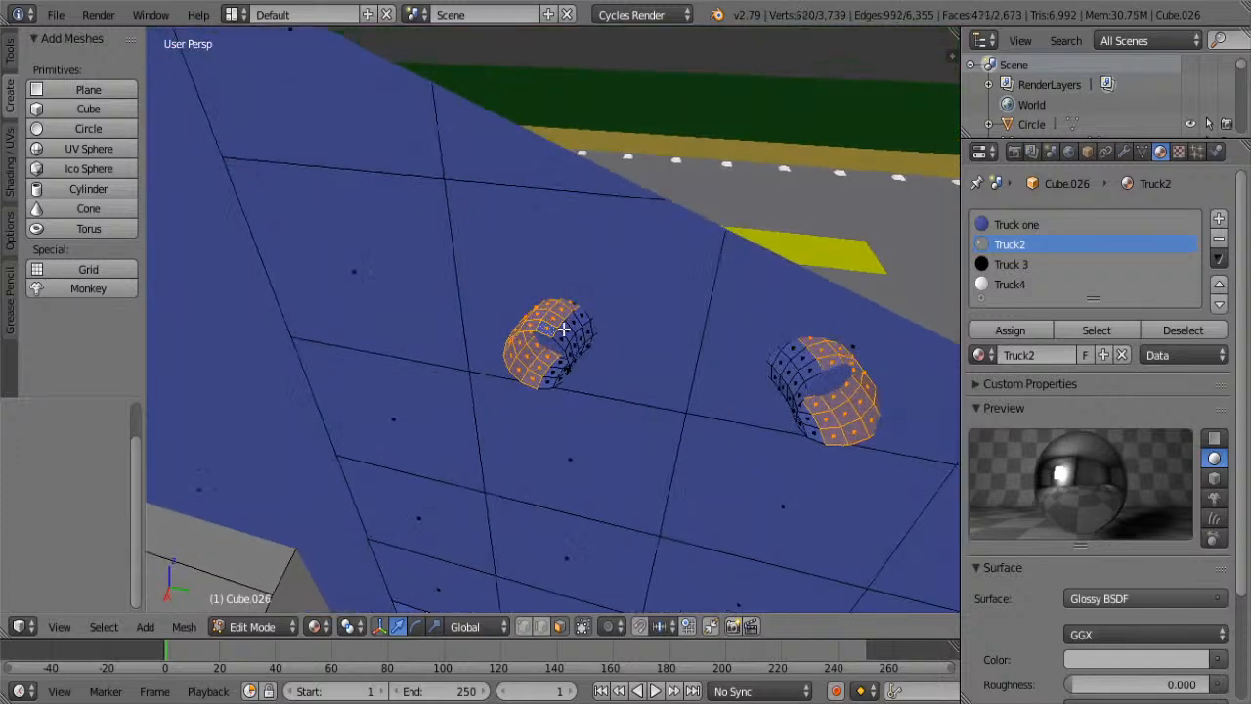
pyautogui.press('ctrl+KP_Add')
pyautogui.moveTo(558, 363); pyautogui.dragTo(531, 174, button='middle')
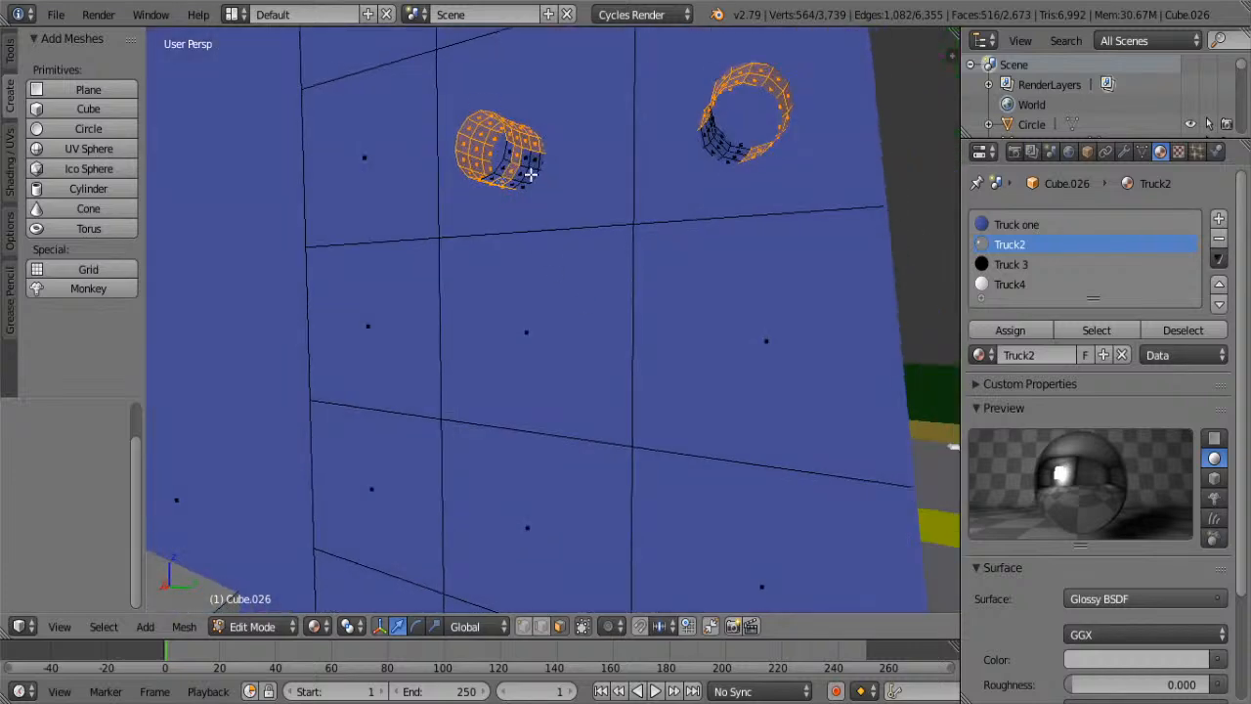
pyautogui.press('ctrl+KP_Add')
pyautogui.press('ctrl+KP_Add')
pyautogui.press('ctrl+KP_Add')
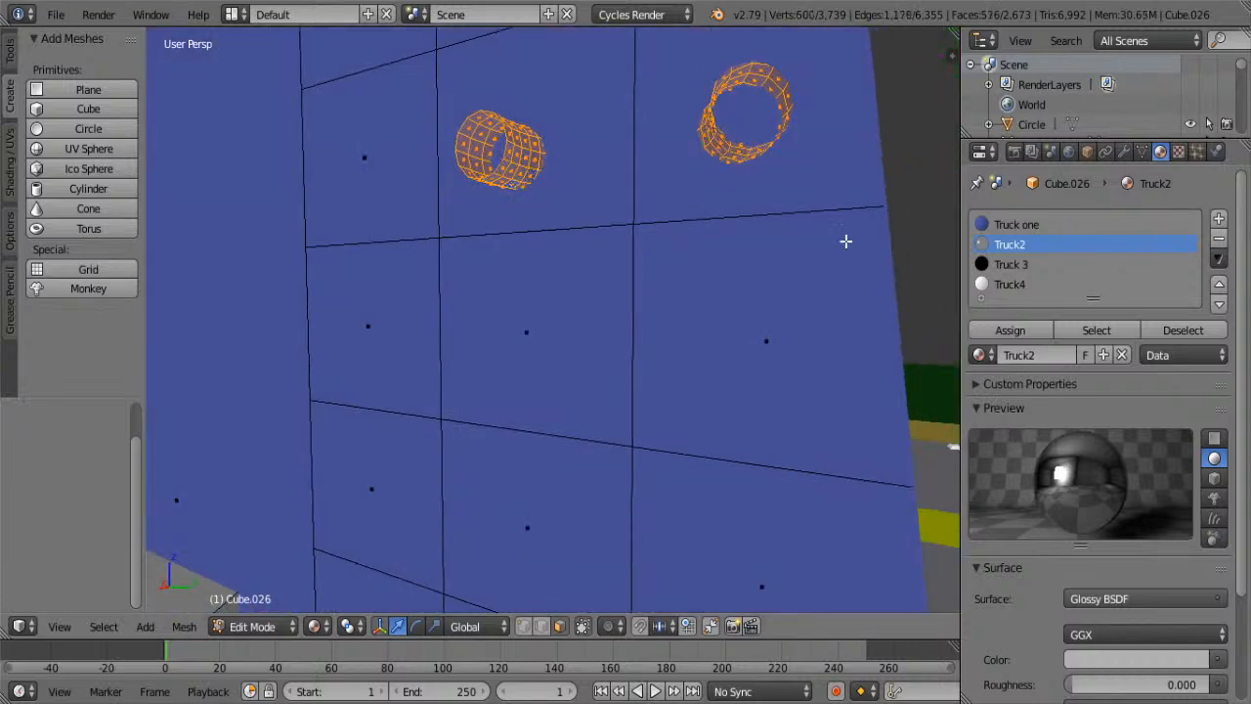
pyautogui.click(1010, 328)
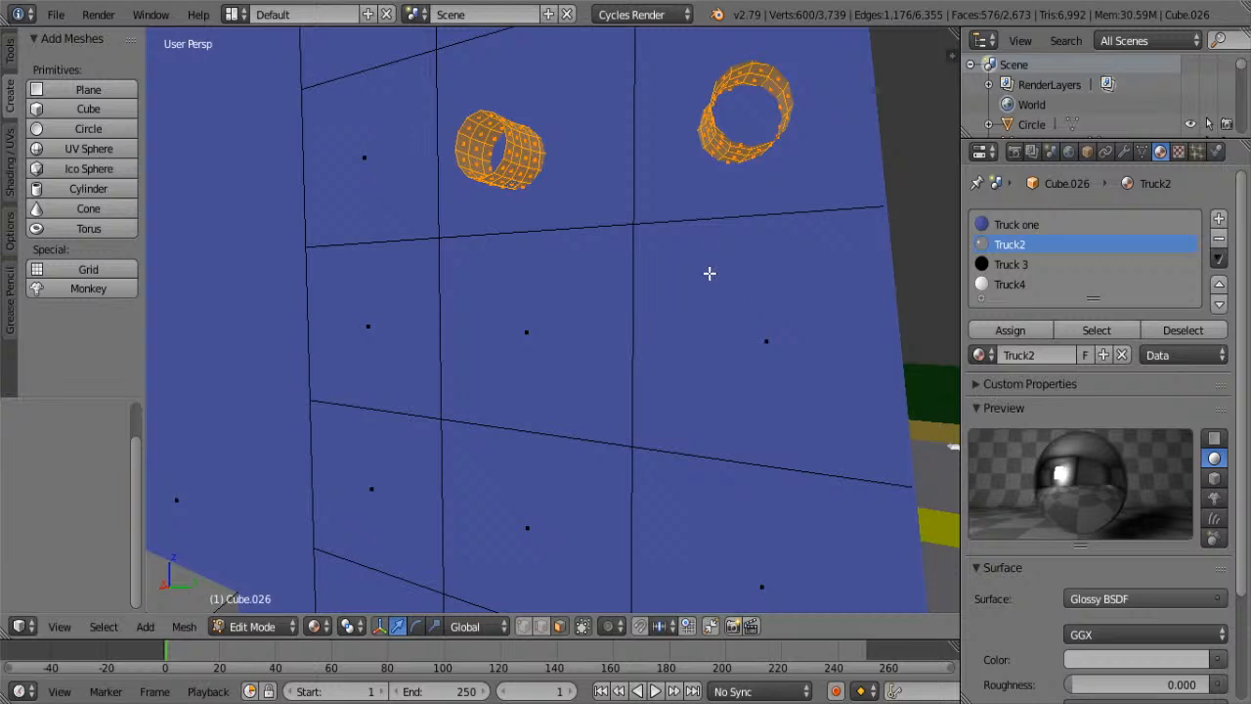
pyautogui.press('Tab')
pyautogui.moveTo(708, 272); pyautogui.dragTo(486, 356, button='middle')
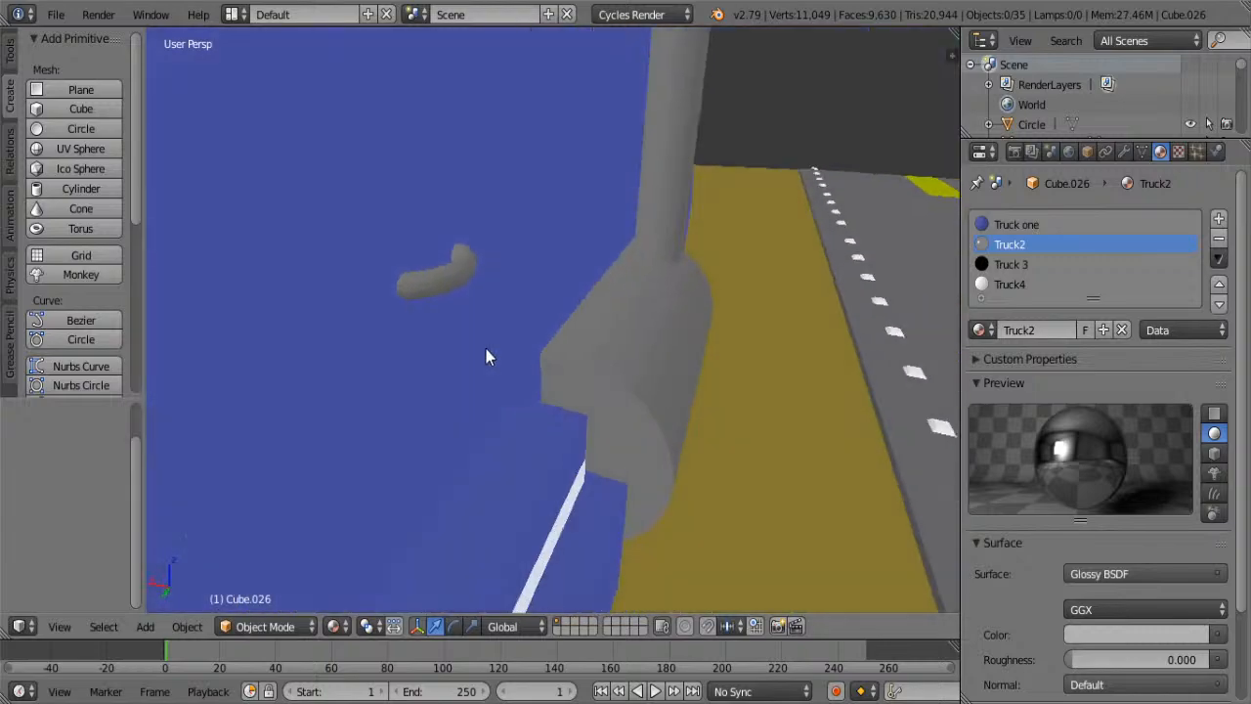
# - Add the two support arms of the mirror beside the road to the selection and assign the Truck2 material
pyautogui.press('Tab')
pyautogui.scroll(-3, 518, 338)
pyautogui.moveTo(701, 355); pyautogui.dragTo(592, 295, button='middle')
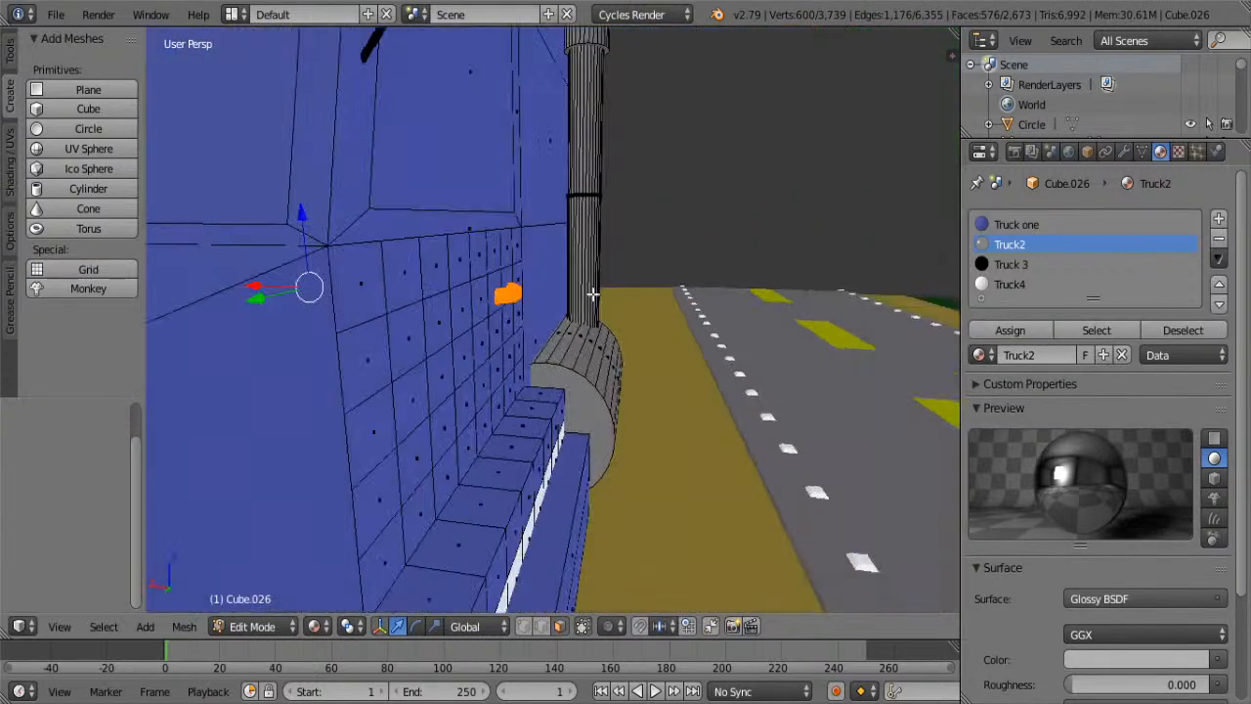
pyautogui.scroll(-1, 593, 294)
pyautogui.keyDown('shift'); pyautogui.moveTo(540, 182); pyautogui.dragTo(619, 342, button='middle'); pyautogui.keyUp('shift')
pyautogui.scroll(2, 624, 343)
pyautogui.press('l')
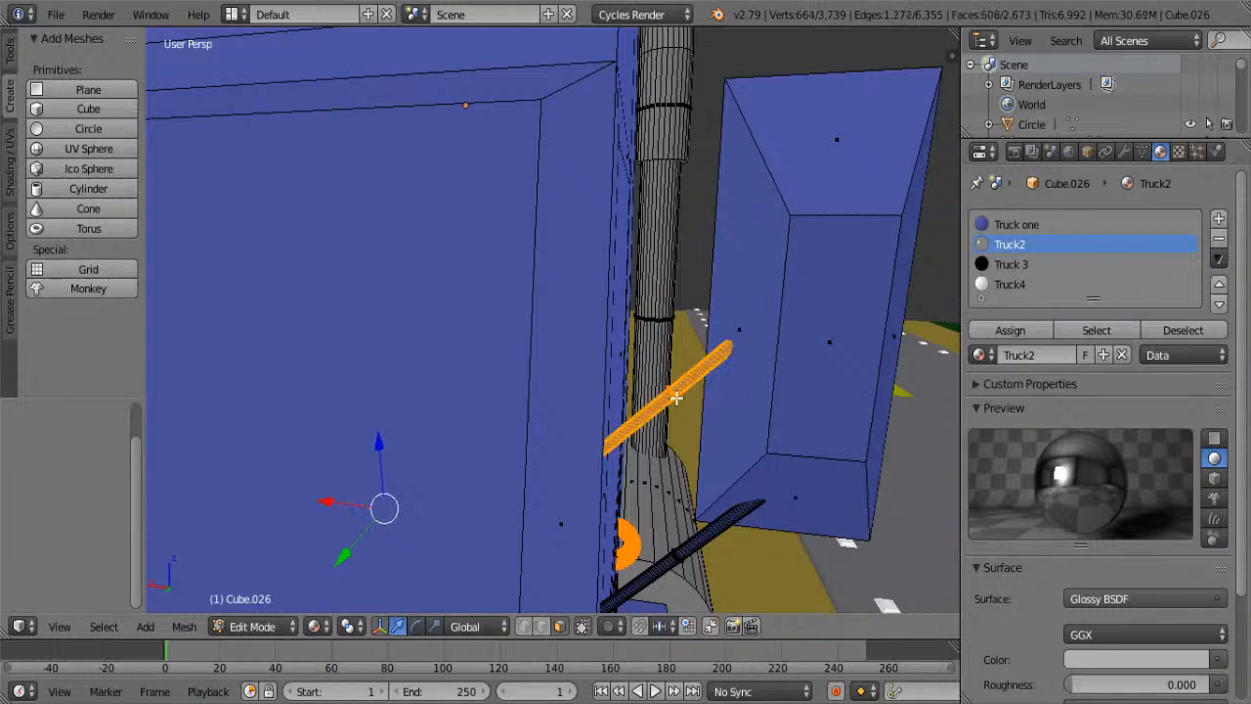
pyautogui.press('l')
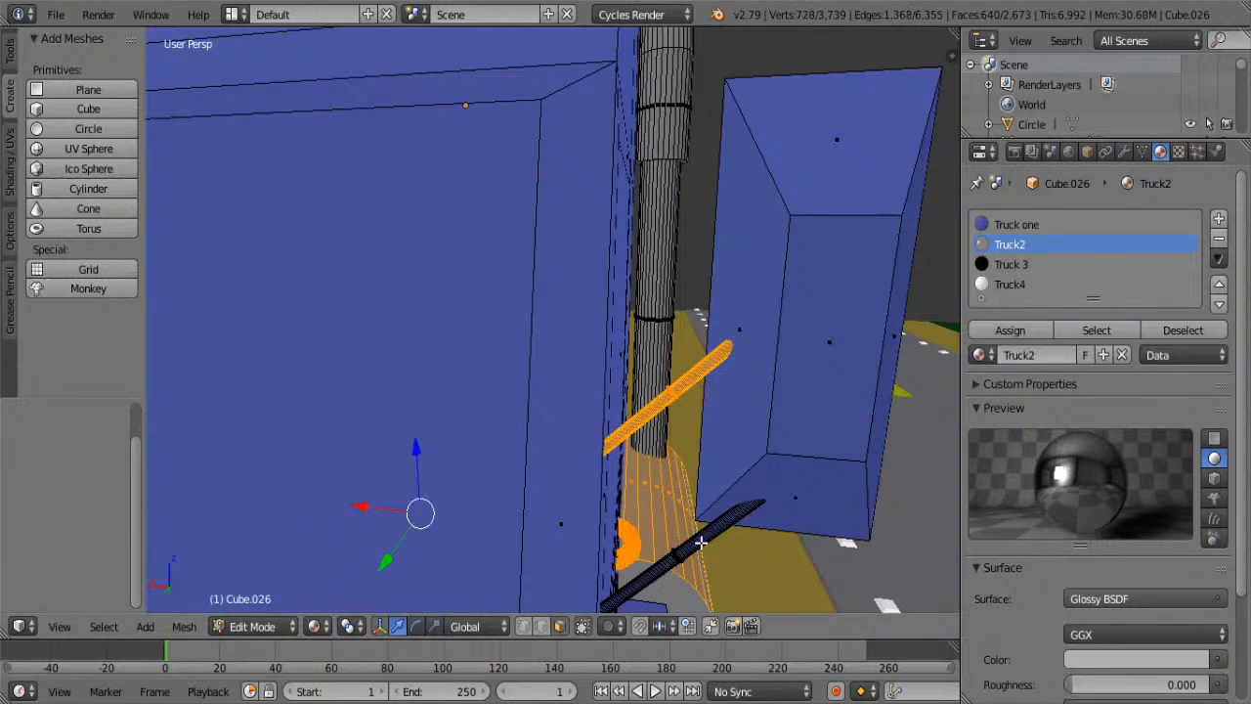
pyautogui.press('l')
pyautogui.click(1016, 326)
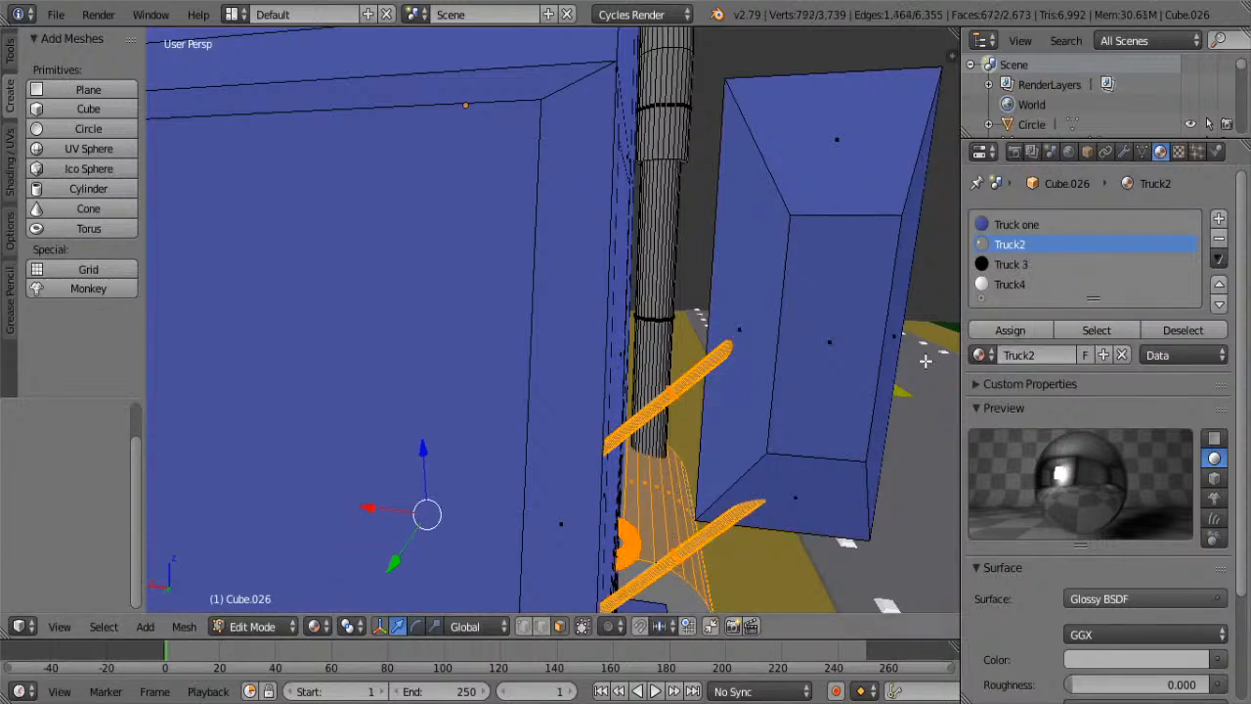
# - Replace the selection with the two support arms of the mirror on the tree side of the cab
pyautogui.press('a')
pyautogui.scroll(-5, 678, 377)
pyautogui.moveTo(678, 378); pyautogui.dragTo(667, 340, button='middle')
pyautogui.scroll(2, 705, 355)
pyautogui.press('l')
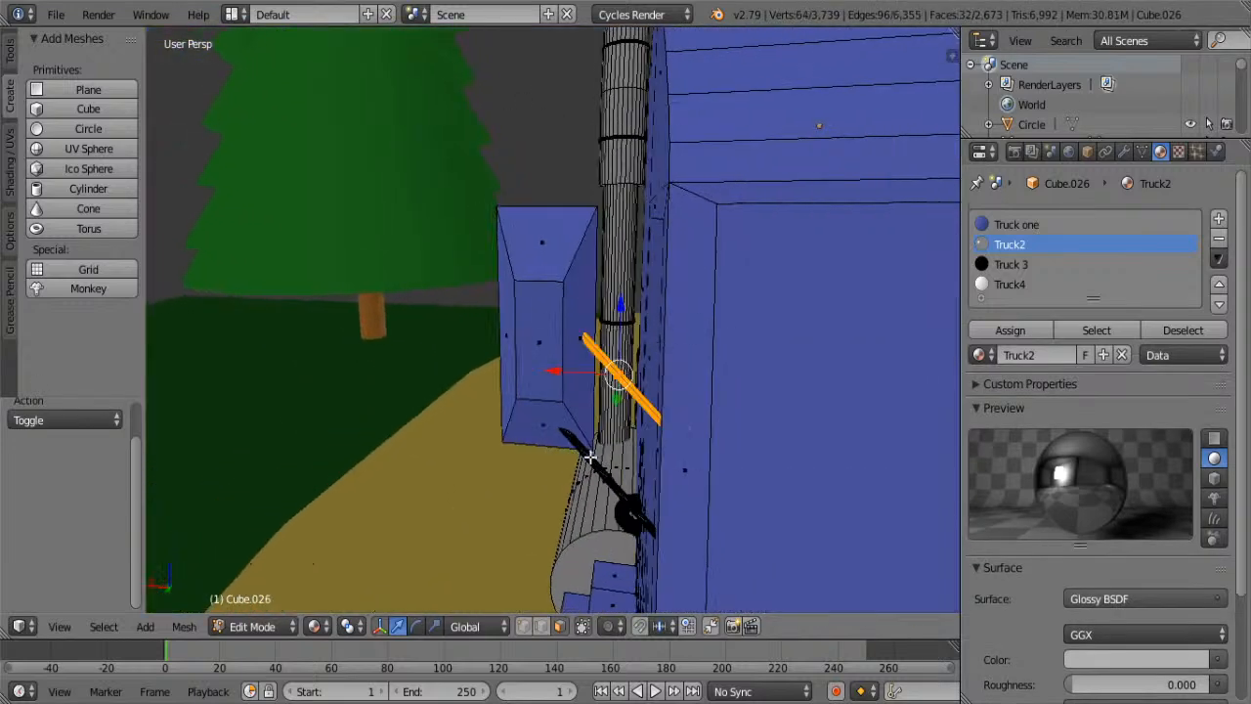
pyautogui.press('l')
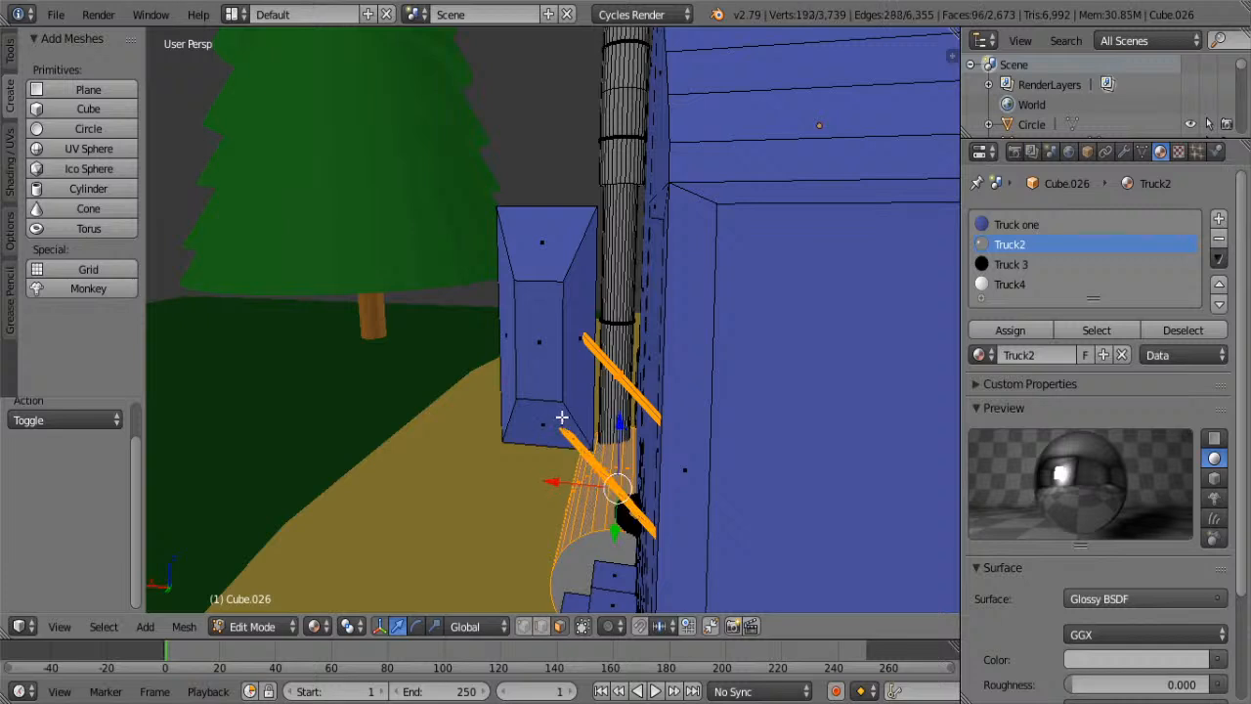
pyautogui.keyDown('alt'); pyautogui.keyDown('shift'); pyautogui.rightClick(579, 445); pyautogui.keyUp('shift'); pyautogui.keyUp('alt')
pyautogui.keyDown('shift'); pyautogui.rightClick(543, 420); pyautogui.keyUp('shift')
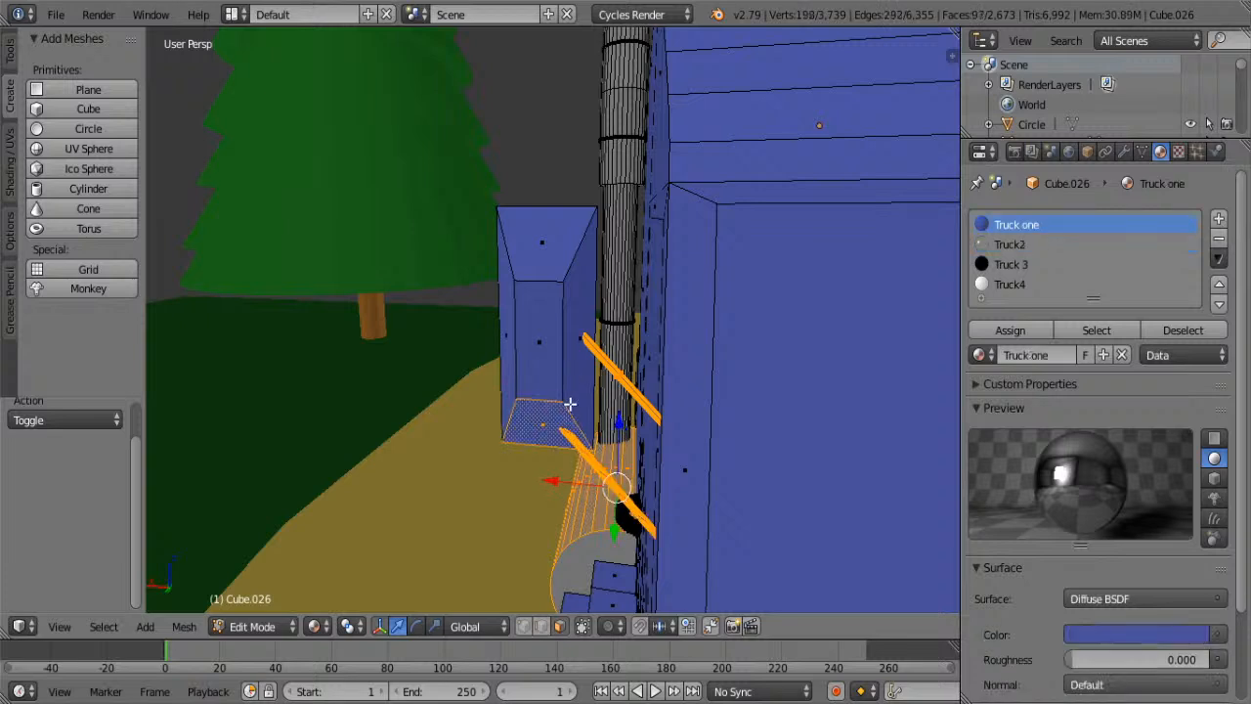
pyautogui.keyDown('shift'); pyautogui.rightClick(572, 379); pyautogui.keyUp('shift')
pyautogui.keyDown('shift'); pyautogui.rightClick(538, 358); pyautogui.keyUp('shift')
pyautogui.keyDown('shift'); pyautogui.rightClick(512, 342); pyautogui.keyUp('shift')
pyautogui.keyDown('shift'); pyautogui.rightClick(555, 246); pyautogui.keyUp('shift')
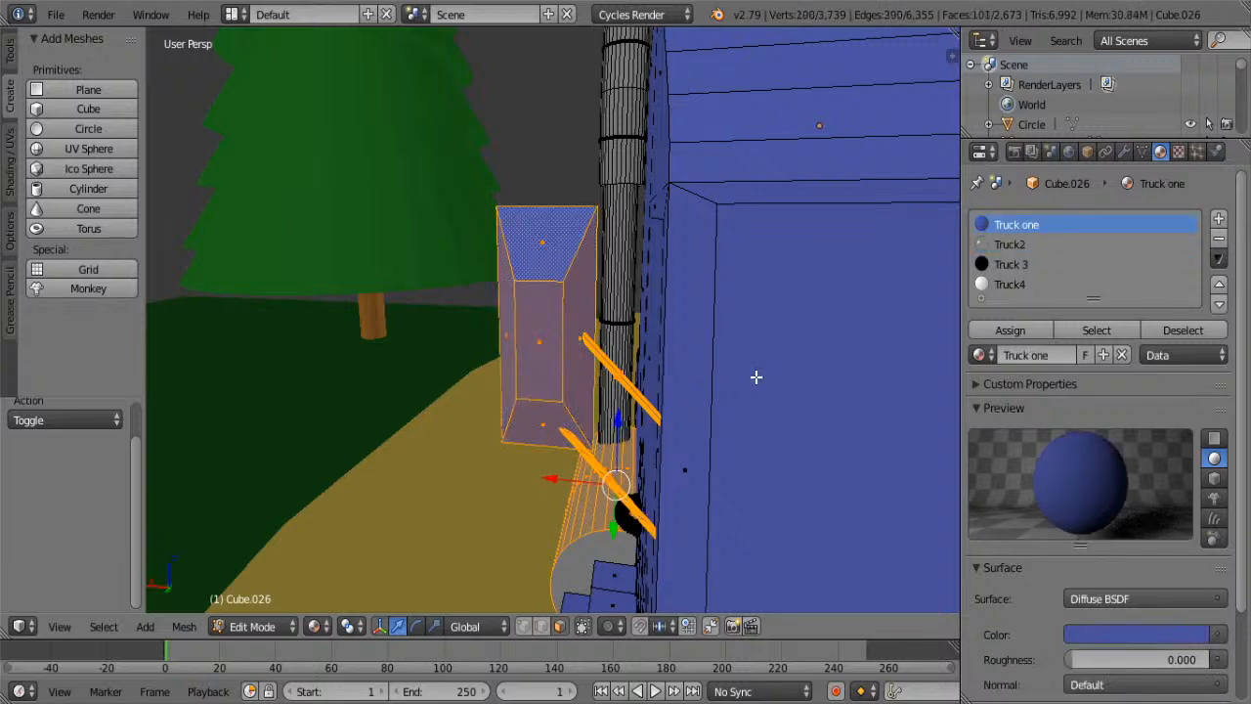
pyautogui.keyDown('shift'); pyautogui.rightClick(528, 238); pyautogui.keyUp('shift')
pyautogui.keyDown('shift'); pyautogui.rightClick(513, 300); pyautogui.keyUp('shift')
pyautogui.keyDown('shift'); pyautogui.rightClick(538, 320); pyautogui.keyUp('shift')
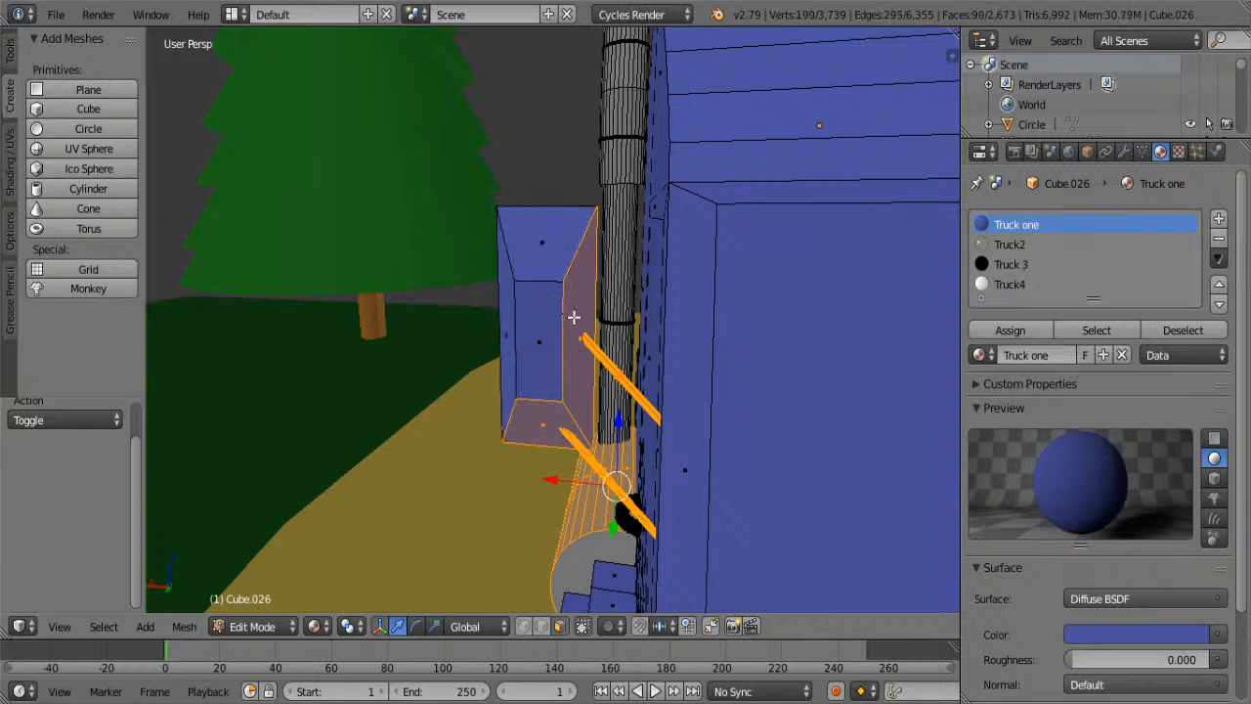
pyautogui.keyDown('shift'); pyautogui.rightClick(575, 318); pyautogui.keyUp('shift')
pyautogui.keyDown('shift'); pyautogui.rightClick(536, 412); pyautogui.keyUp('shift')
# - Assign the Truck2 material to the selected support arms of the tree-side mirror
pyautogui.click(1010, 245)
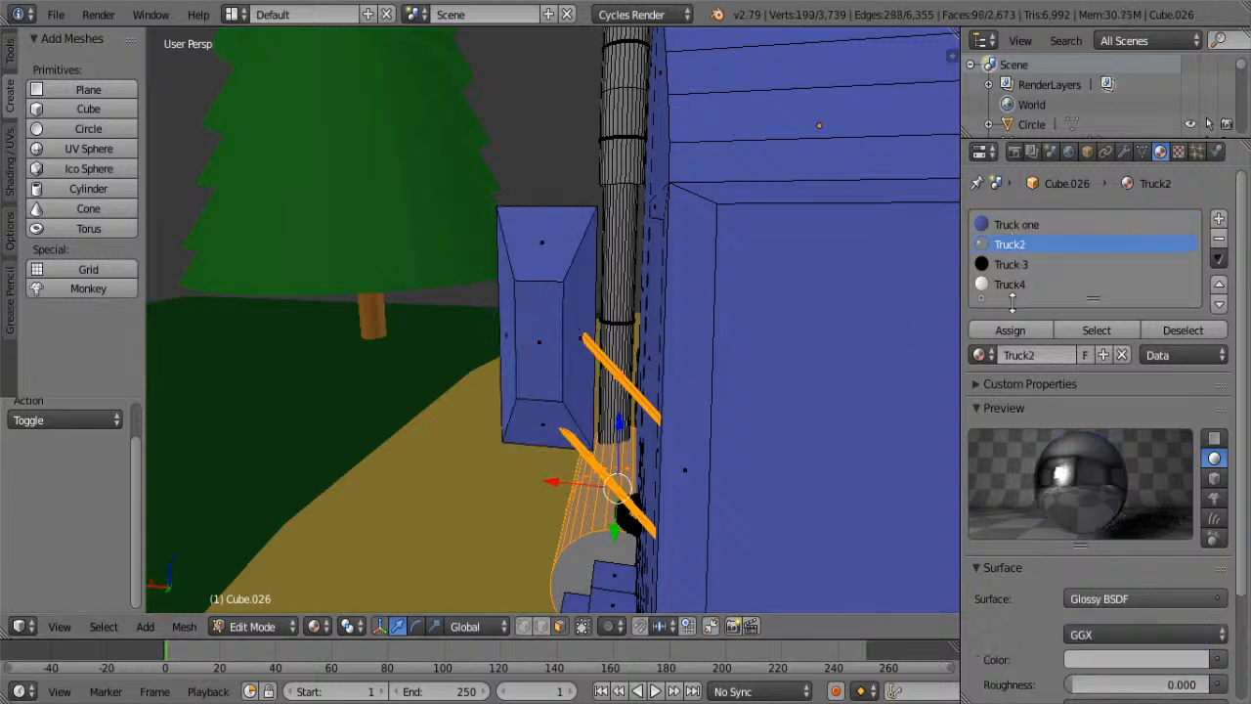
pyautogui.click(986, 330)
# - Select the five visible housing faces of the tree-side mirror and assign the Truck4 material to them
pyautogui.rightClick(544, 243)
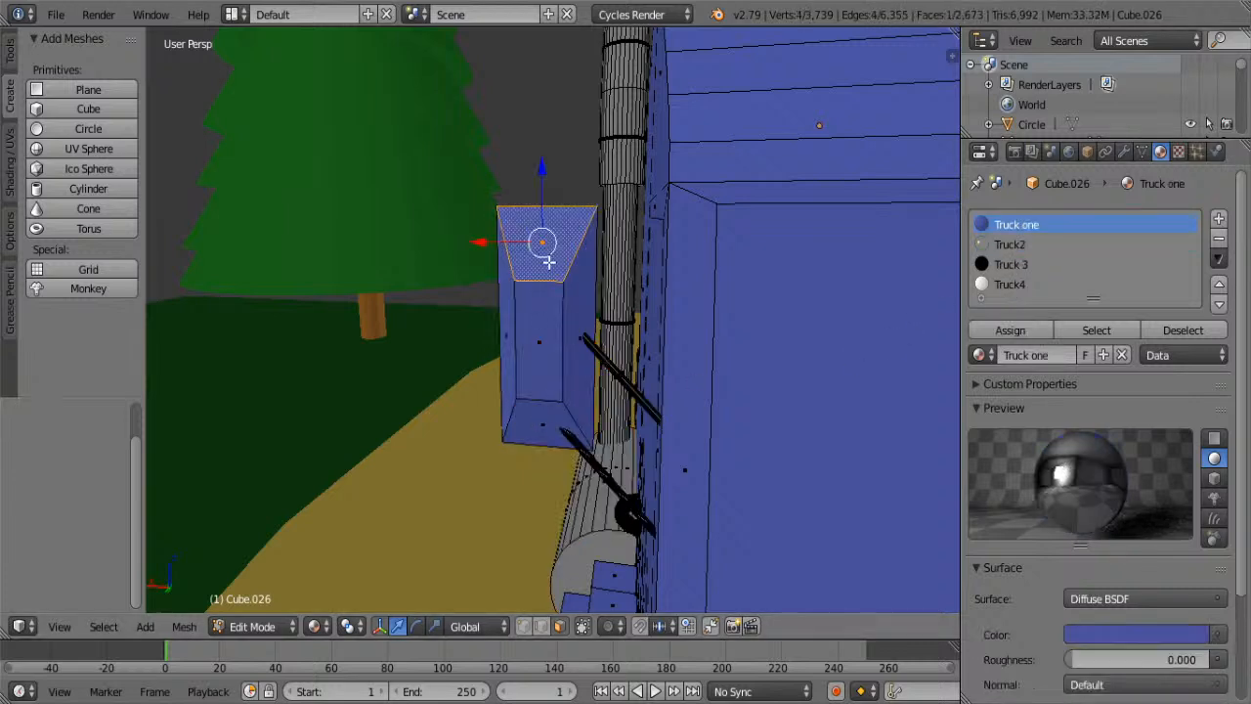
pyautogui.keyDown('shift'); pyautogui.rightClick(517, 328); pyautogui.keyUp('shift')
pyautogui.keyDown('shift'); pyautogui.rightClick(542, 332); pyautogui.keyUp('shift')
pyautogui.keyDown('shift'); pyautogui.rightClick(577, 328); pyautogui.keyUp('shift')
pyautogui.keyDown('shift'); pyautogui.rightClick(544, 419); pyautogui.keyUp('shift')
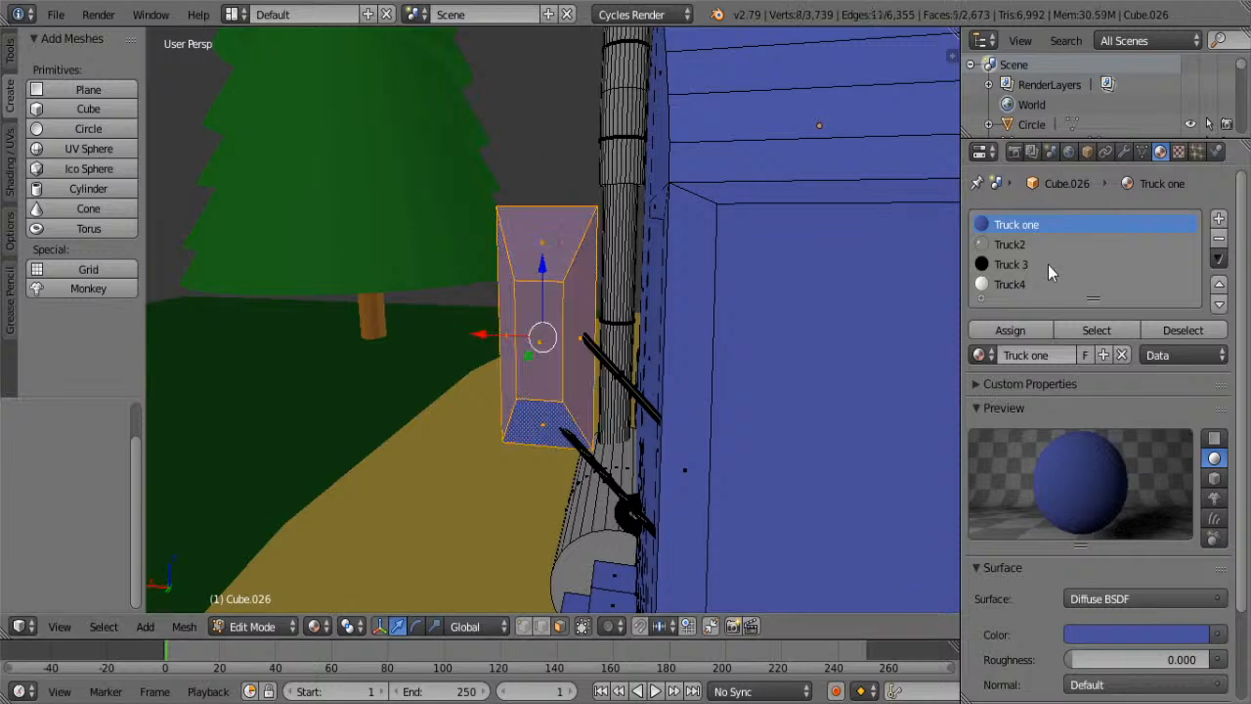
pyautogui.click(1011, 285)
pyautogui.click(1009, 331)
pyautogui.press('Tab')
pyautogui.scroll(-10, 762, 342)
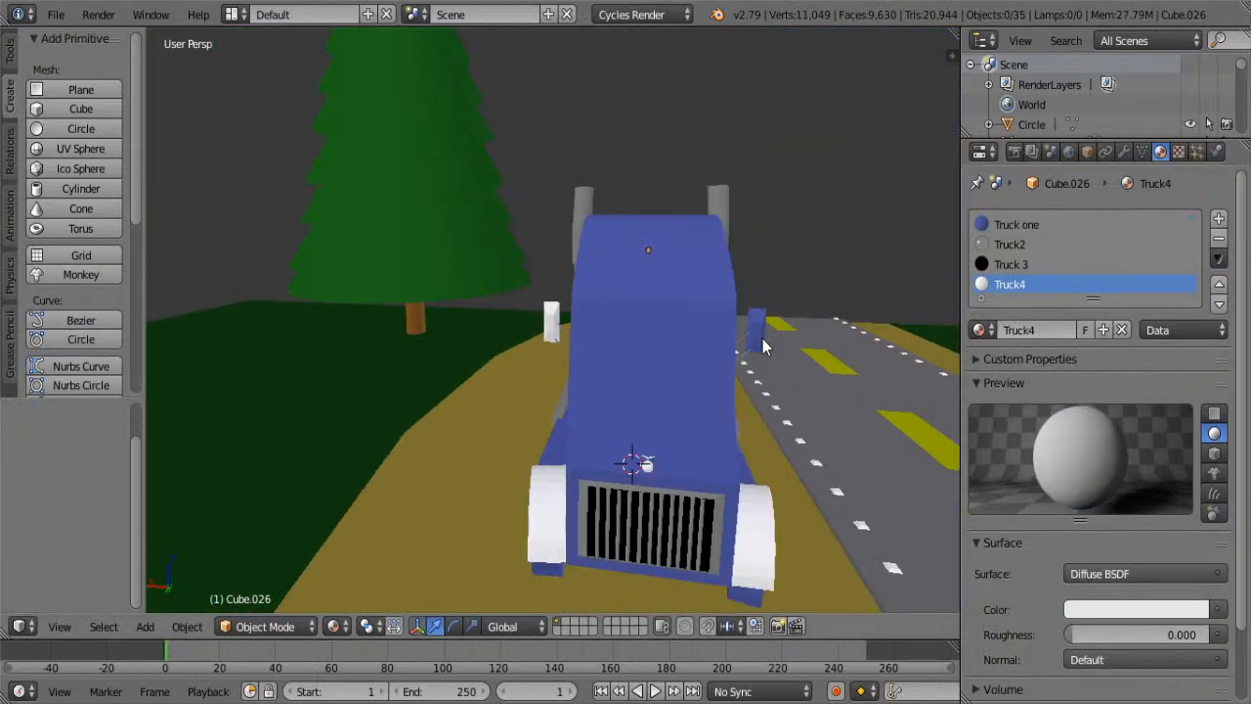
# - Select the housing faces of the road-side mirror and assign the Truck4 material to them
pyautogui.keyDown('shift'); pyautogui.moveTo(762, 346); pyautogui.dragTo(647, 257, button='middle'); pyautogui.keyUp('shift')
pyautogui.scroll(4, 647, 257)
pyautogui.press('Tab')
pyautogui.moveTo(757, 187); pyautogui.dragTo(658, 207, button='middle')
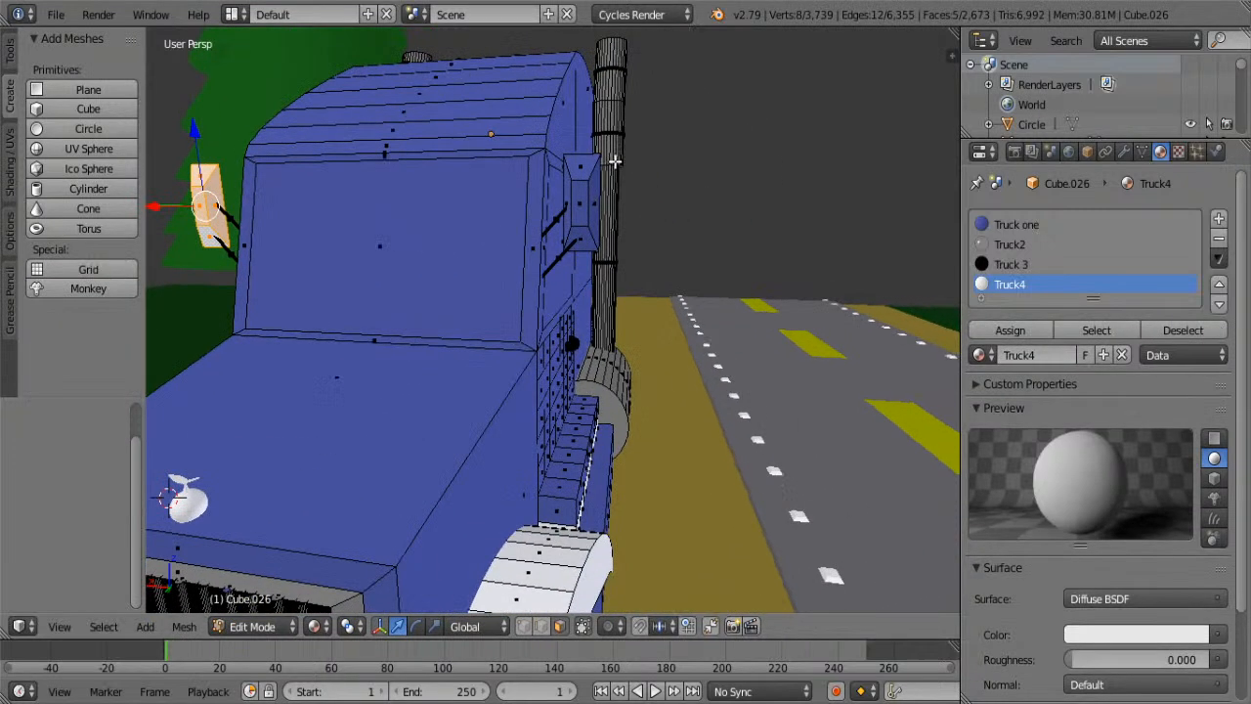
pyautogui.rightClick(576, 171)
pyautogui.keyDown('shift'); pyautogui.rightClick(577, 186); pyautogui.keyUp('shift')
pyautogui.keyDown('shift'); pyautogui.rightClick(579, 210); pyautogui.keyUp('shift')
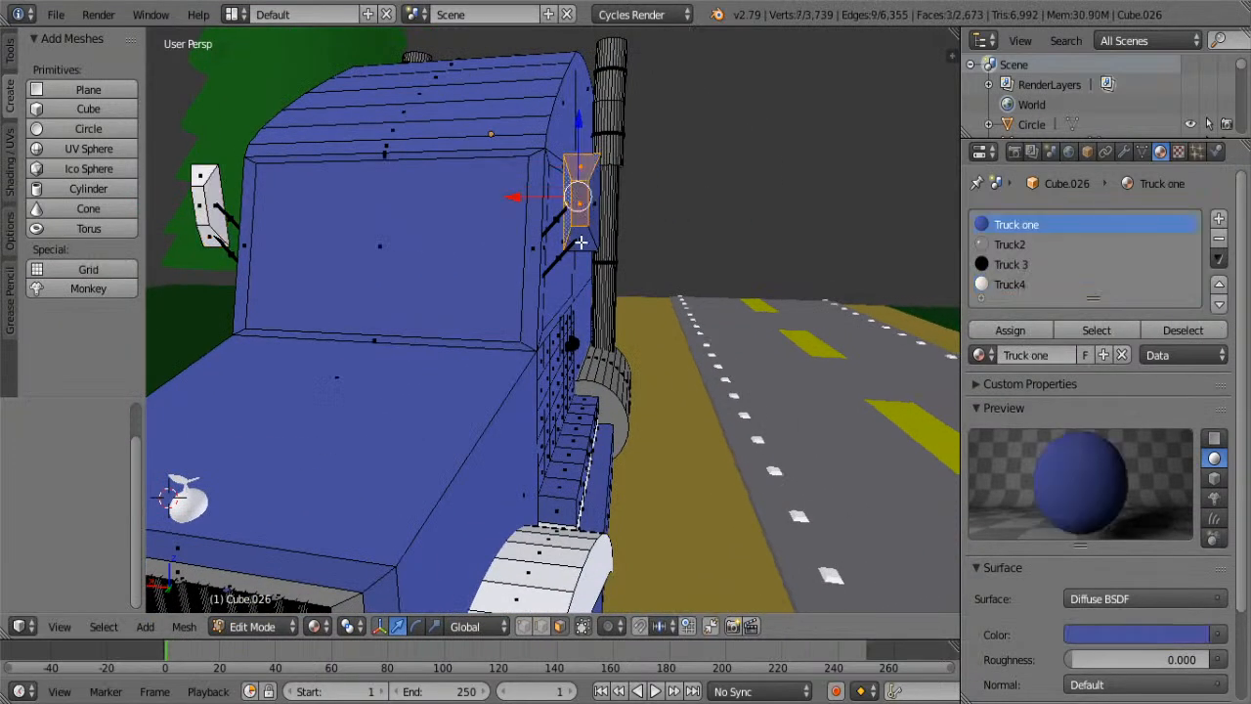
pyautogui.keyDown('shift'); pyautogui.rightClick(578, 230); pyautogui.keyUp('shift')
pyautogui.keyDown('shift'); pyautogui.rightClick(579, 244); pyautogui.keyUp('shift')
pyautogui.click(1010, 284)
pyautogui.click(1009, 329)
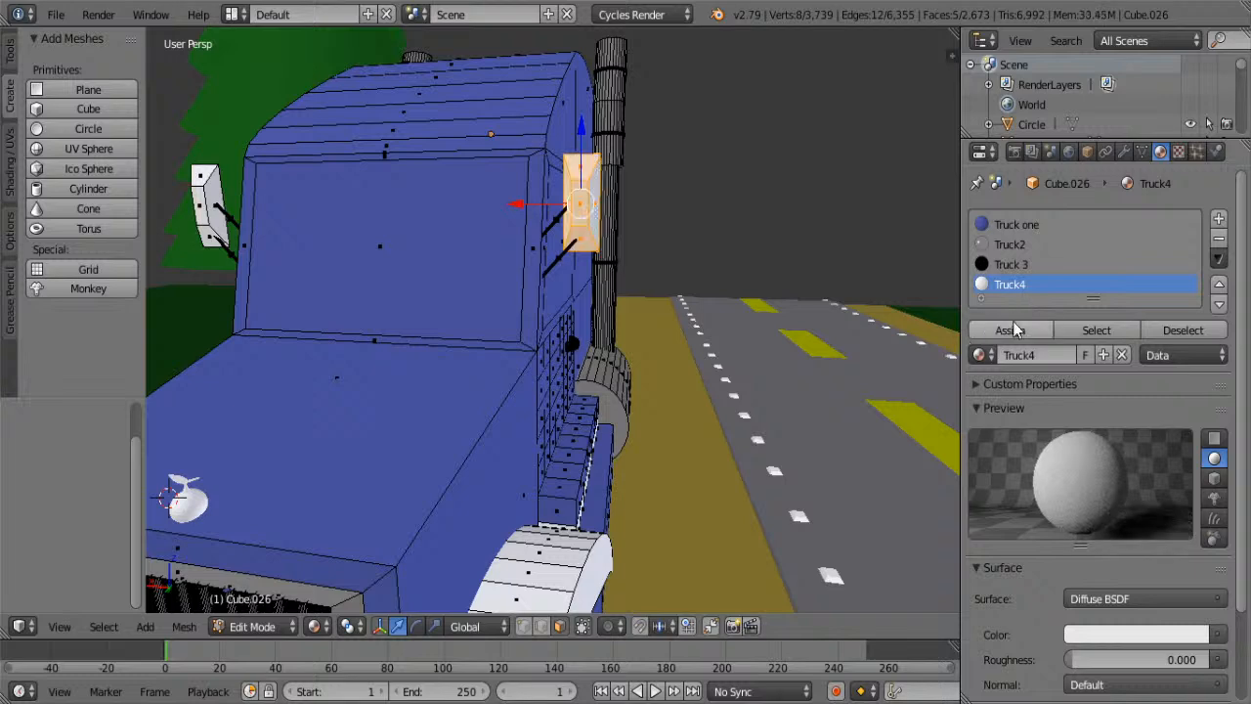
pyautogui.press('Tab')
# - Assign the Truck one material to the white face strip along the side step below the door
pyautogui.moveTo(831, 309); pyautogui.dragTo(578, 345, button='middle')
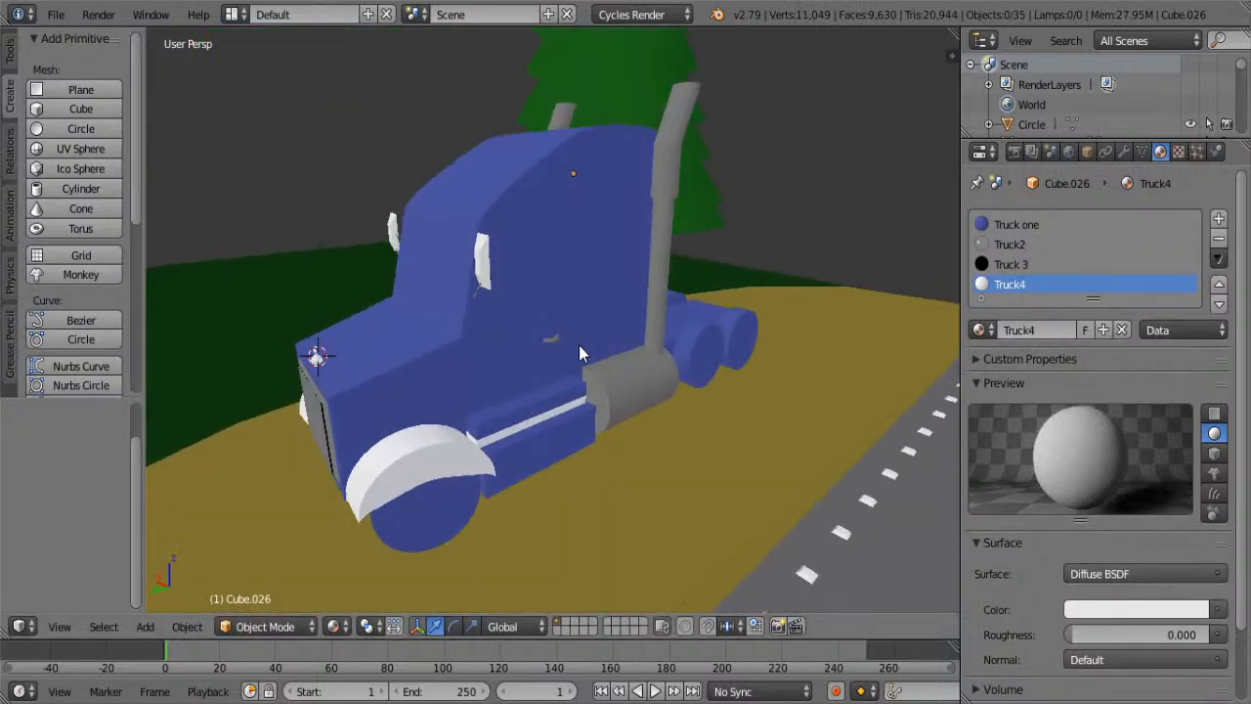
pyautogui.scroll(3, 580, 349)
pyautogui.press('Tab')
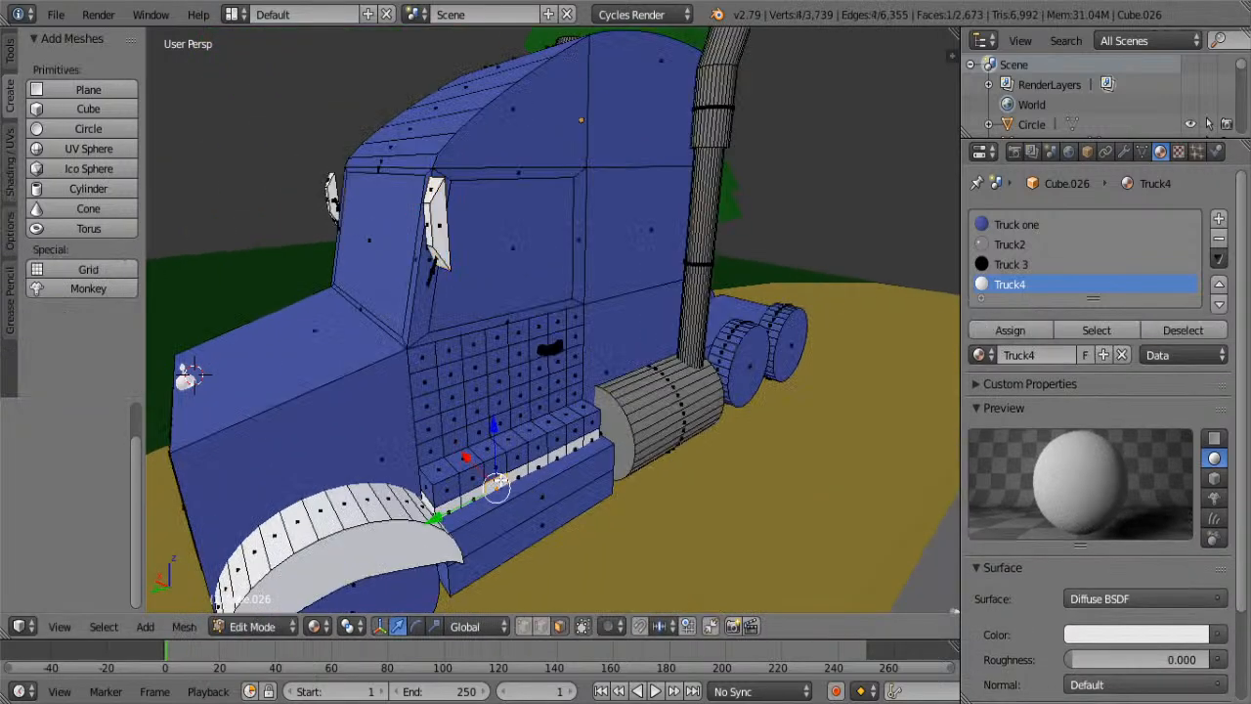
pyautogui.keyDown('alt'); pyautogui.rightClick(501, 480); pyautogui.keyUp('alt')
pyautogui.click(1018, 226)
pyautogui.click(1022, 333)
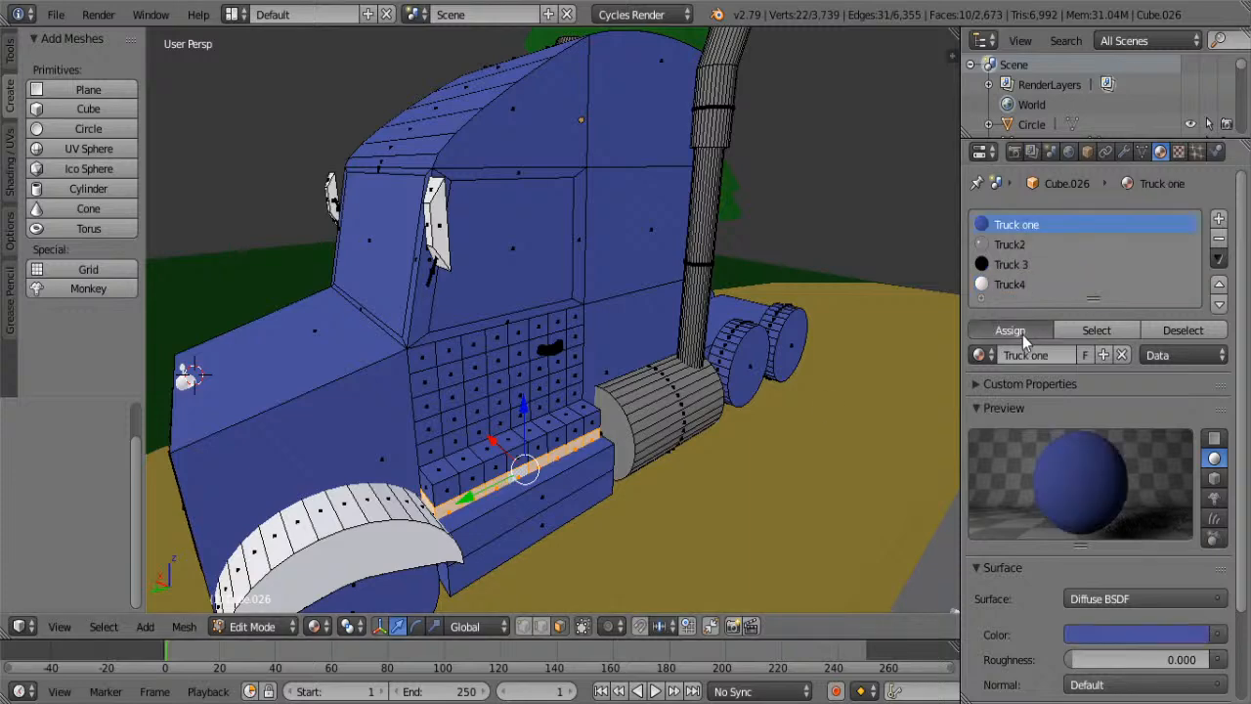
pyautogui.press('Tab')
pyautogui.moveTo(436, 400); pyautogui.dragTo(626, 359, button='middle')
pyautogui.scroll(-3, 738, 303)
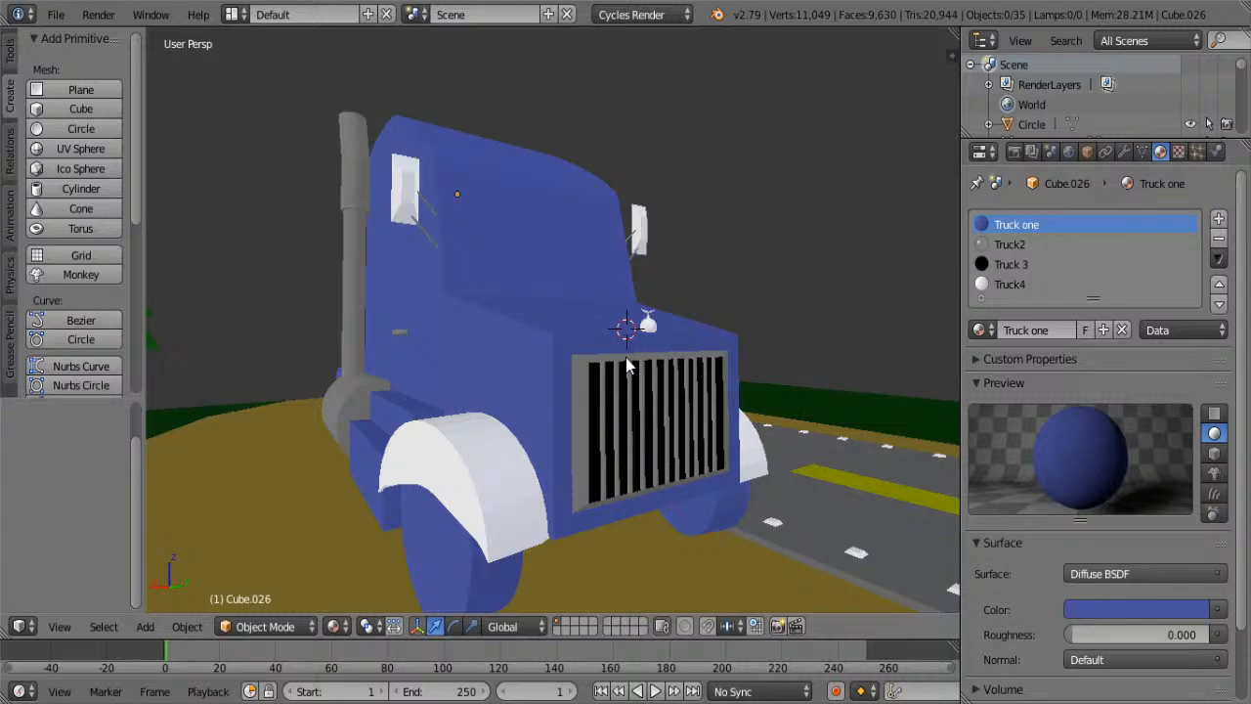
# - Select the outer face of the front wheel and add a new material named Truck5(TIRE)
pyautogui.press('Tab')
pyautogui.moveTo(627, 366); pyautogui.dragTo(795, 386, button='middle')
pyautogui.moveTo(602, 383); pyautogui.dragTo(493, 431, button='middle')
pyautogui.keyDown('shift'); pyautogui.rightClick(464, 399); pyautogui.keyUp('shift')
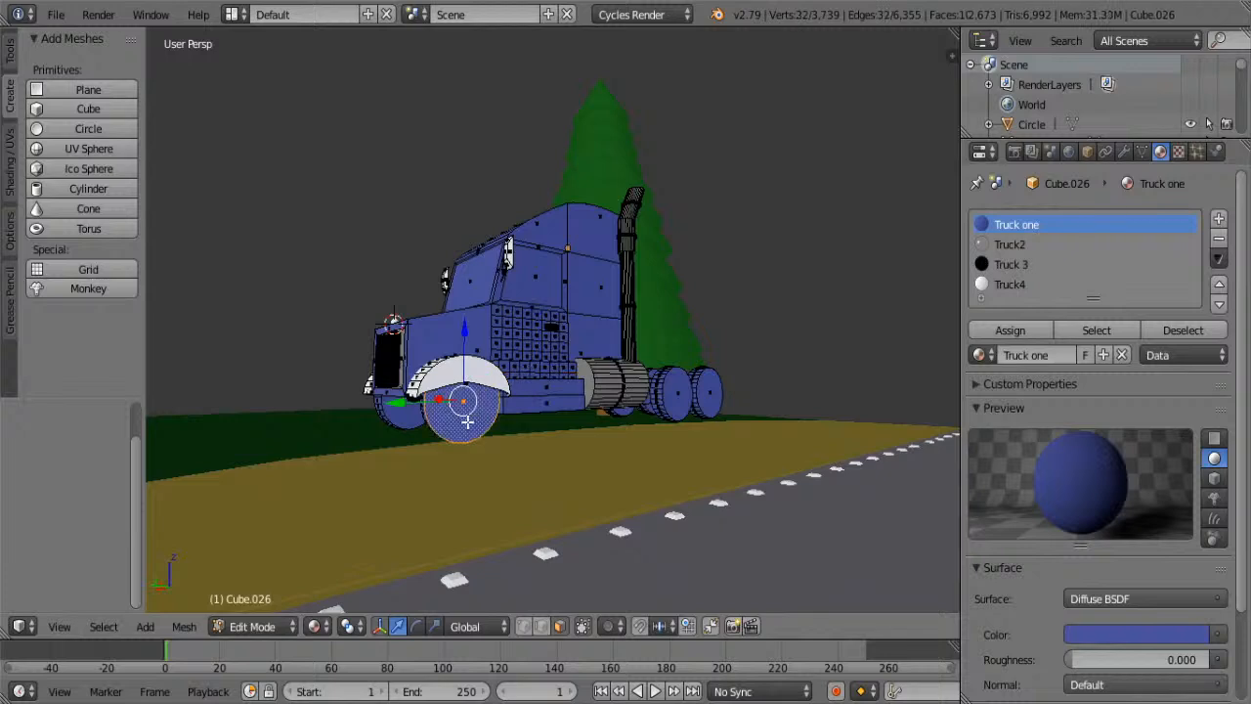
pyautogui.click(1219, 219)
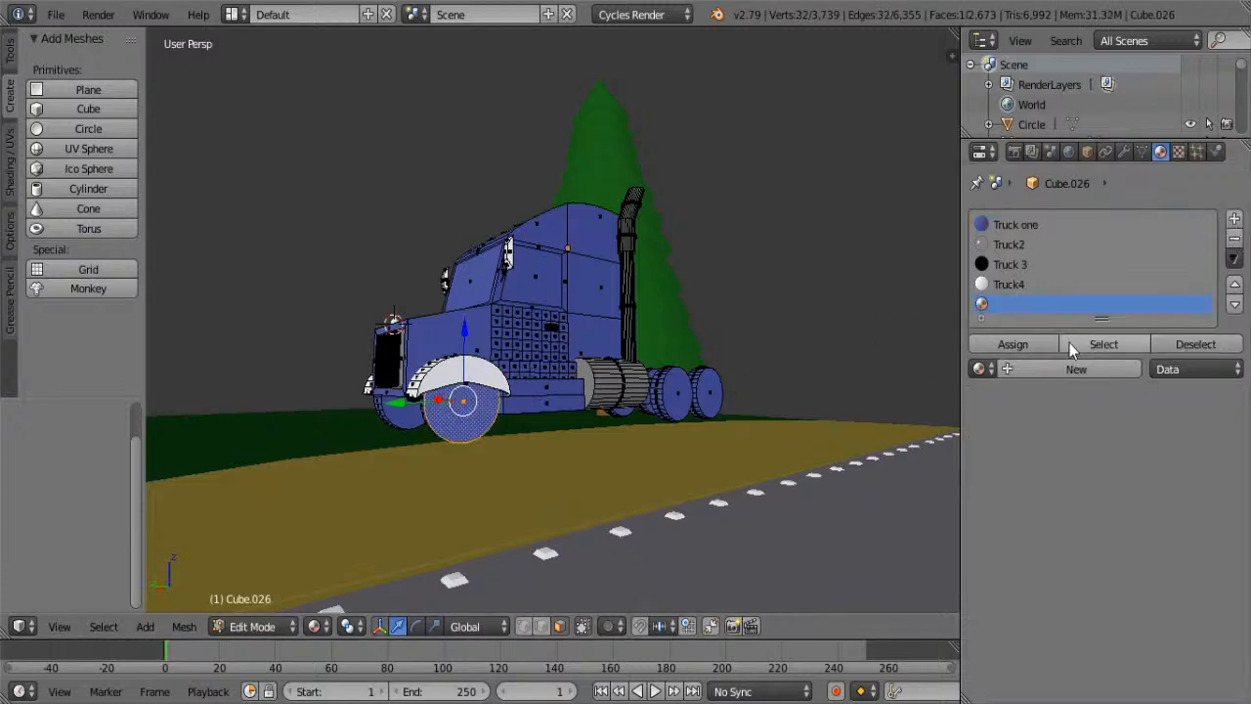
pyautogui.click(1022, 367)
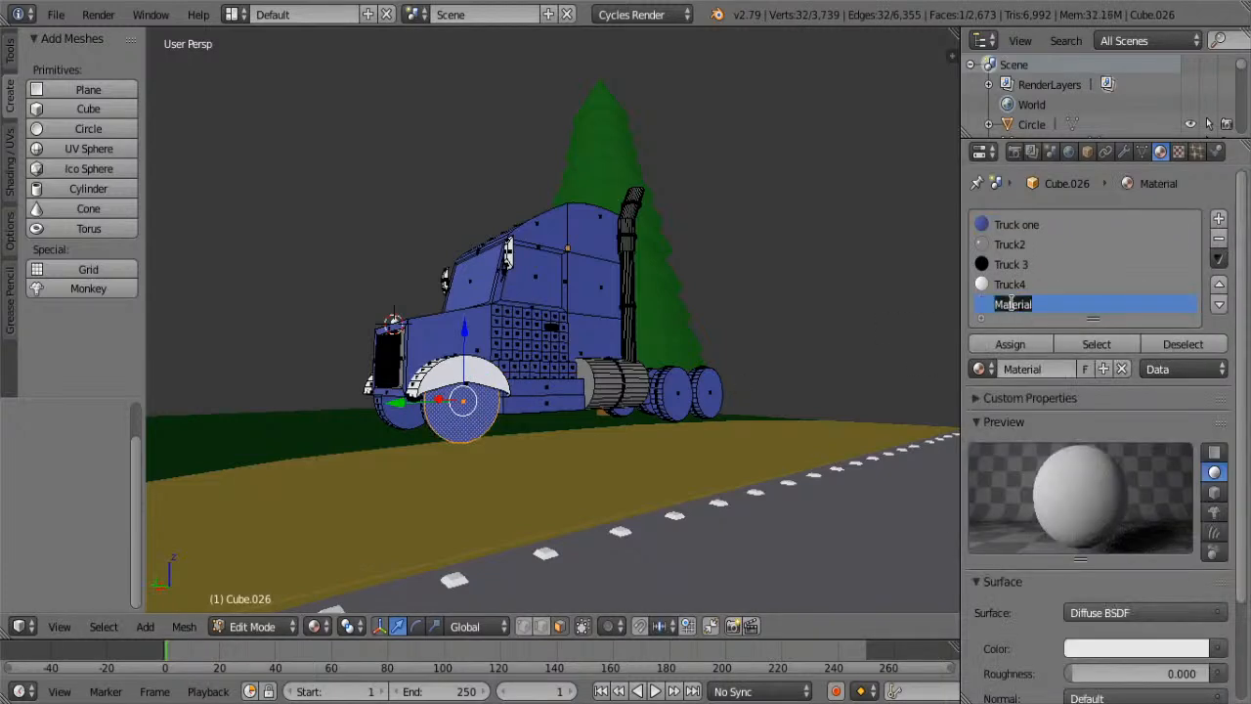
pyautogui.write('Truck5(TIRE')
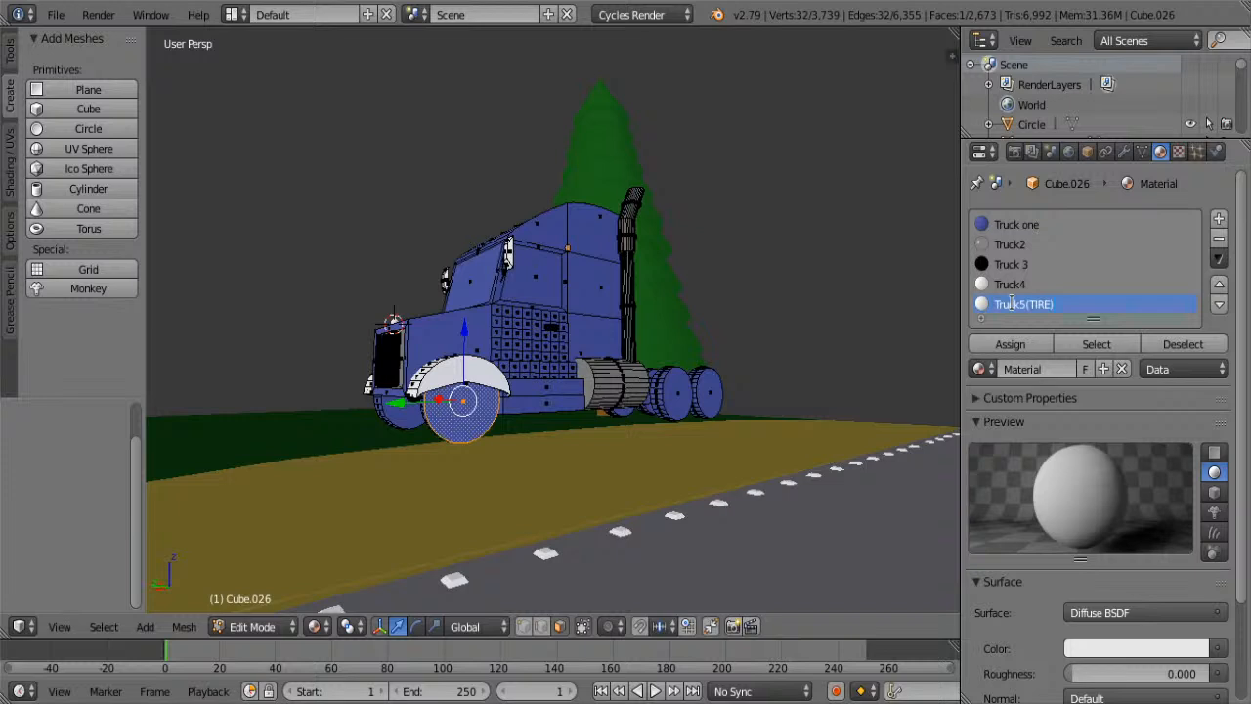
# - Set the diffuse colour of the Truck5(TIRE) material to a dark grey
pyautogui.click(1010, 344)
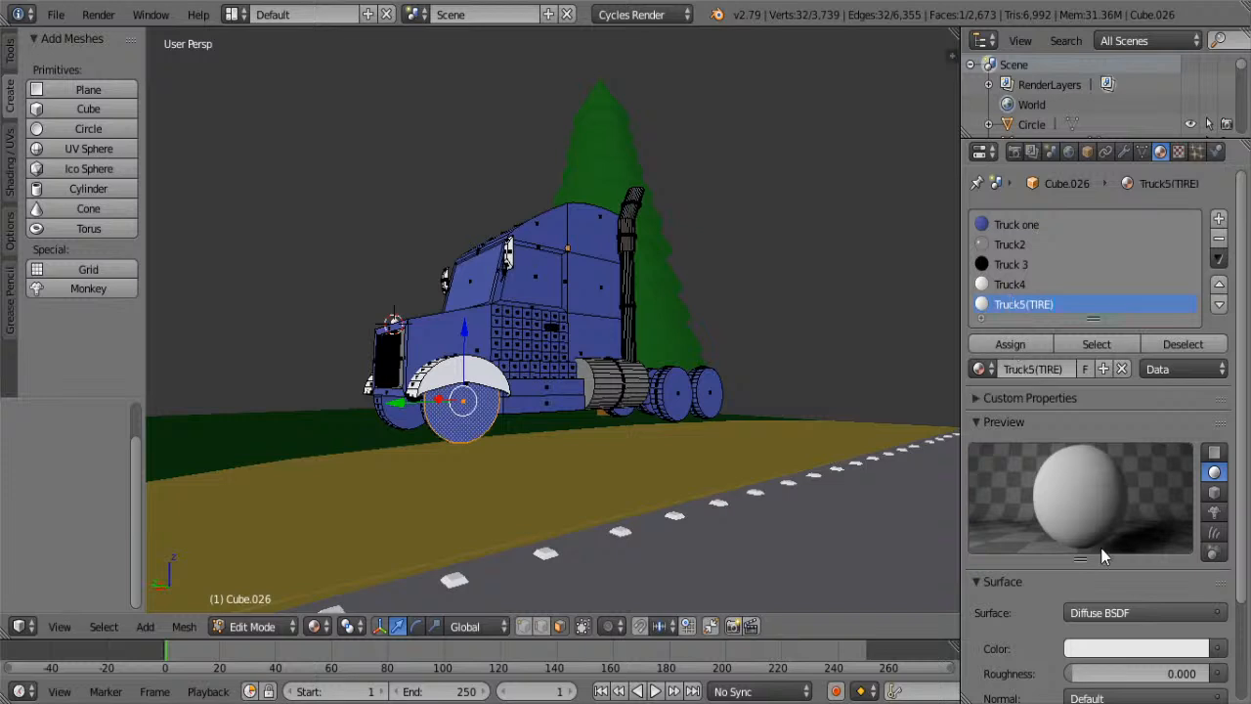
pyautogui.click(1125, 645)
pyautogui.moveTo(1193, 373); pyautogui.dragTo(1191, 476)
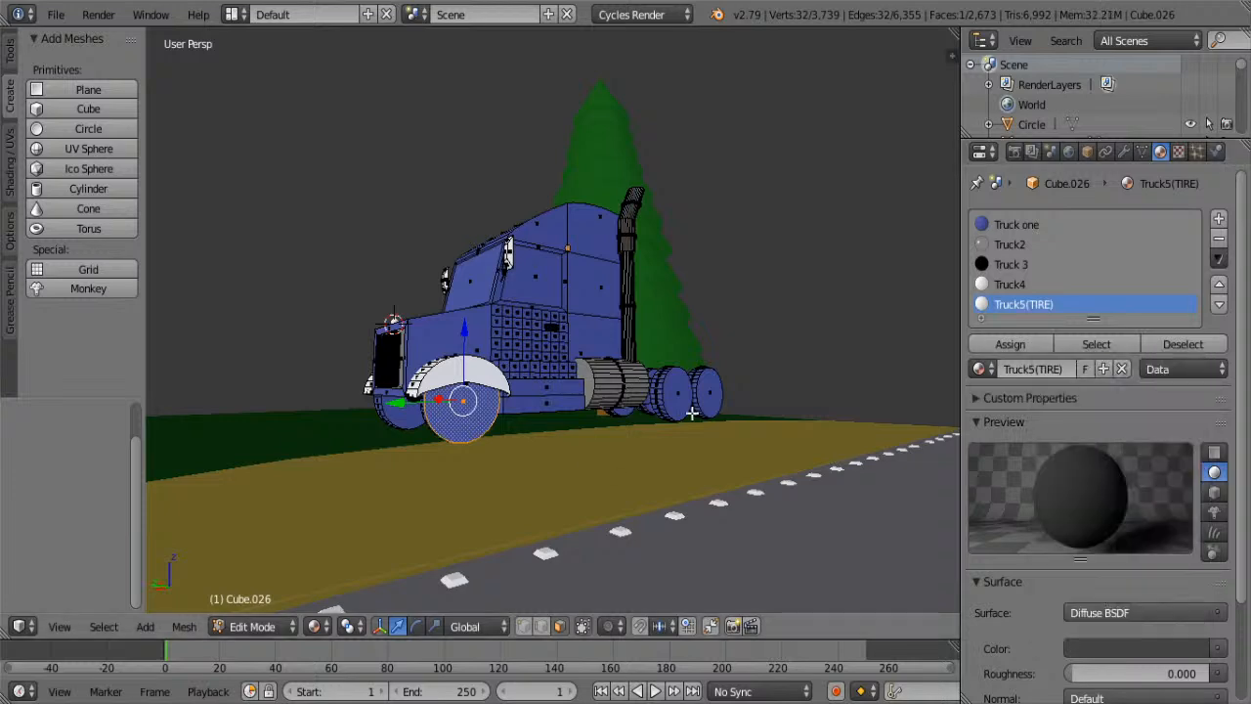
# - Select the tread face loops of all six wheels and assign the Truck5(TIRE) material to them
pyautogui.moveTo(466, 481); pyautogui.dragTo(387, 512, button='middle')
pyautogui.rightClick(536, 430)
pyautogui.keyDown('alt'); pyautogui.rightClick(524, 416); pyautogui.keyUp('alt')
pyautogui.keyDown('alt'); pyautogui.keyDown('shift'); pyautogui.rightClick(296, 476); pyautogui.keyUp('shift'); pyautogui.keyUp('alt')
pyautogui.moveTo(296, 476); pyautogui.dragTo(526, 514, button='middle')
pyautogui.keyDown('alt'); pyautogui.keyDown('shift'); pyautogui.rightClick(519, 334); pyautogui.keyUp('shift'); pyautogui.keyUp('alt')
pyautogui.keyDown('alt'); pyautogui.keyDown('shift'); pyautogui.rightClick(360, 249); pyautogui.keyUp('shift'); pyautogui.keyUp('alt')
pyautogui.moveTo(302, 316); pyautogui.dragTo(455, 343, button='middle')
pyautogui.keyDown('alt'); pyautogui.keyDown('shift'); pyautogui.rightClick(485, 356); pyautogui.keyUp('shift'); pyautogui.keyUp('alt')
pyautogui.keyDown('alt'); pyautogui.keyDown('shift'); pyautogui.rightClick(403, 277); pyautogui.keyUp('shift'); pyautogui.keyUp('alt')
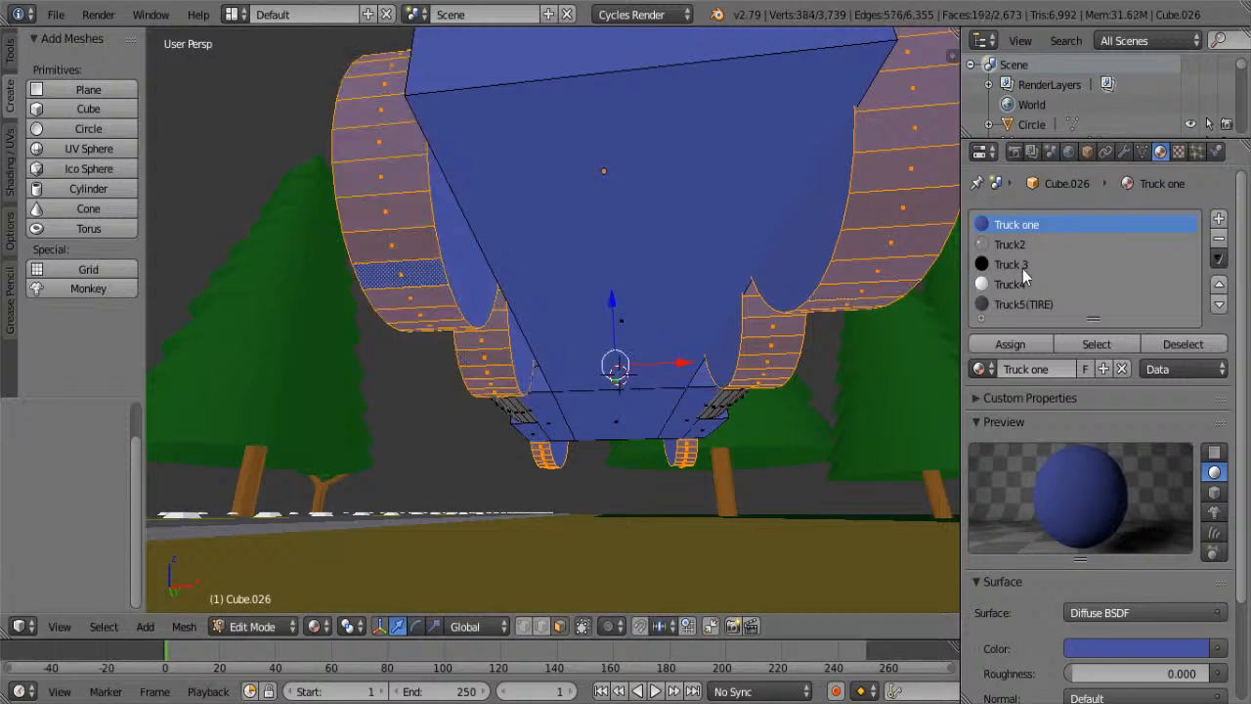
pyautogui.click(1020, 304)
pyautogui.click(1006, 343)
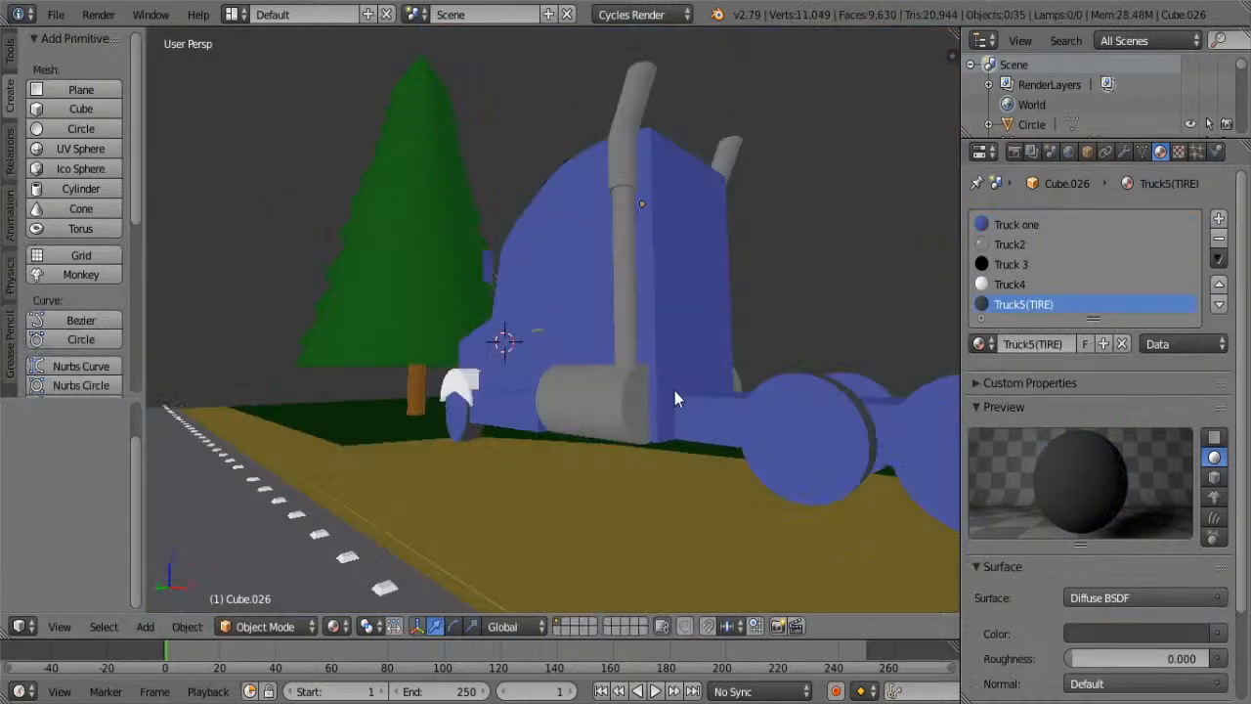
pyautogui.moveTo(675, 392); pyautogui.dragTo(659, 407, button='middle')
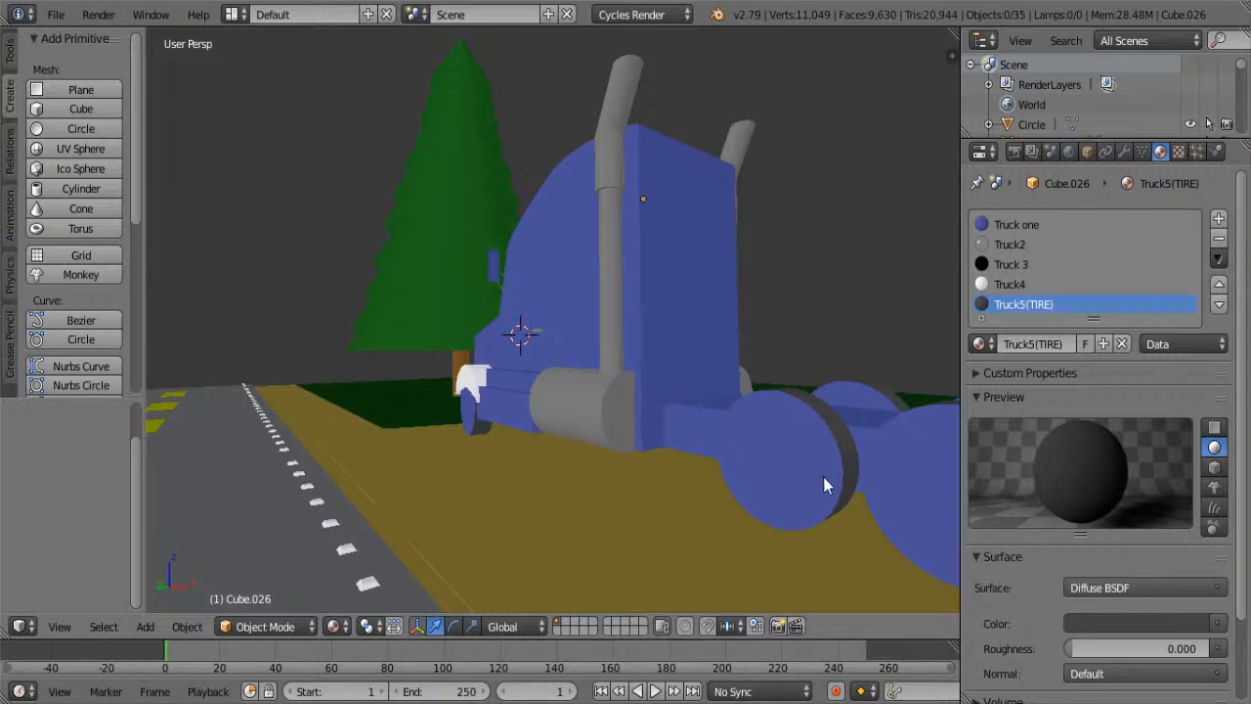
# - Select the round outer side faces of all six wheels and inset them with a thickness of about 0.19
pyautogui.press('Tab')
pyautogui.click(1017, 224)
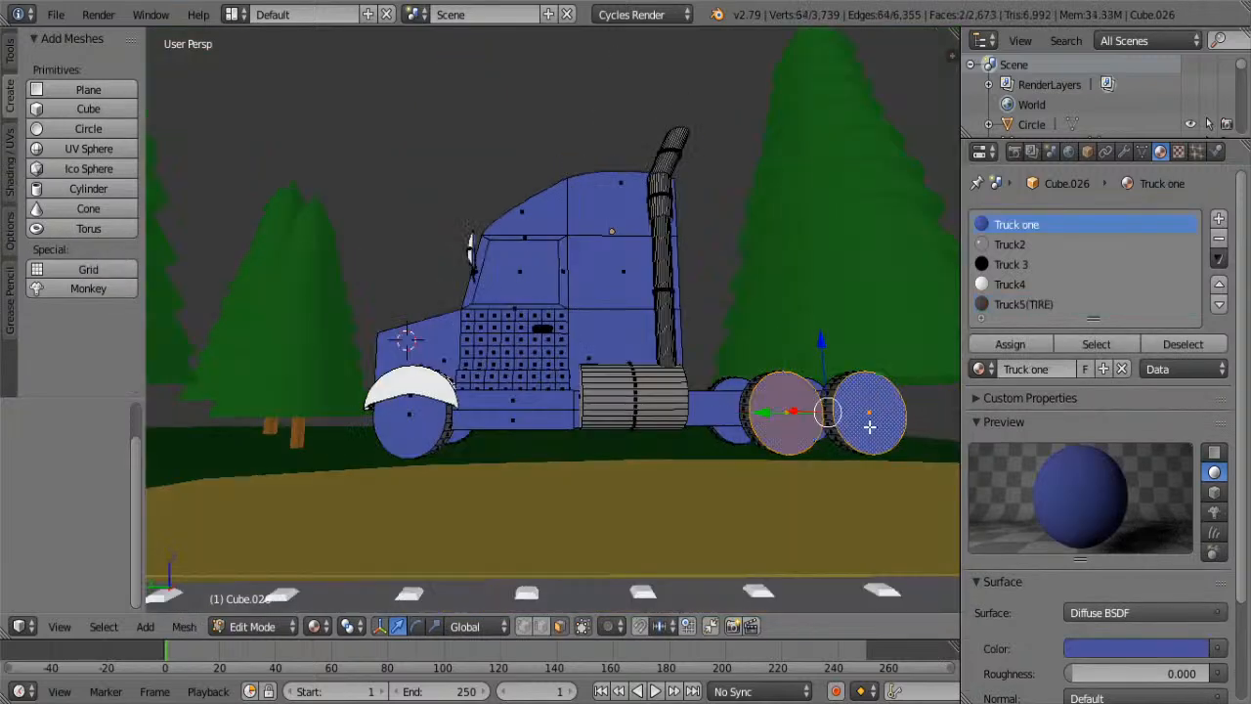
pyautogui.keyDown('shift'); pyautogui.rightClick(433, 410); pyautogui.keyUp('shift')
pyautogui.click(12, 51)
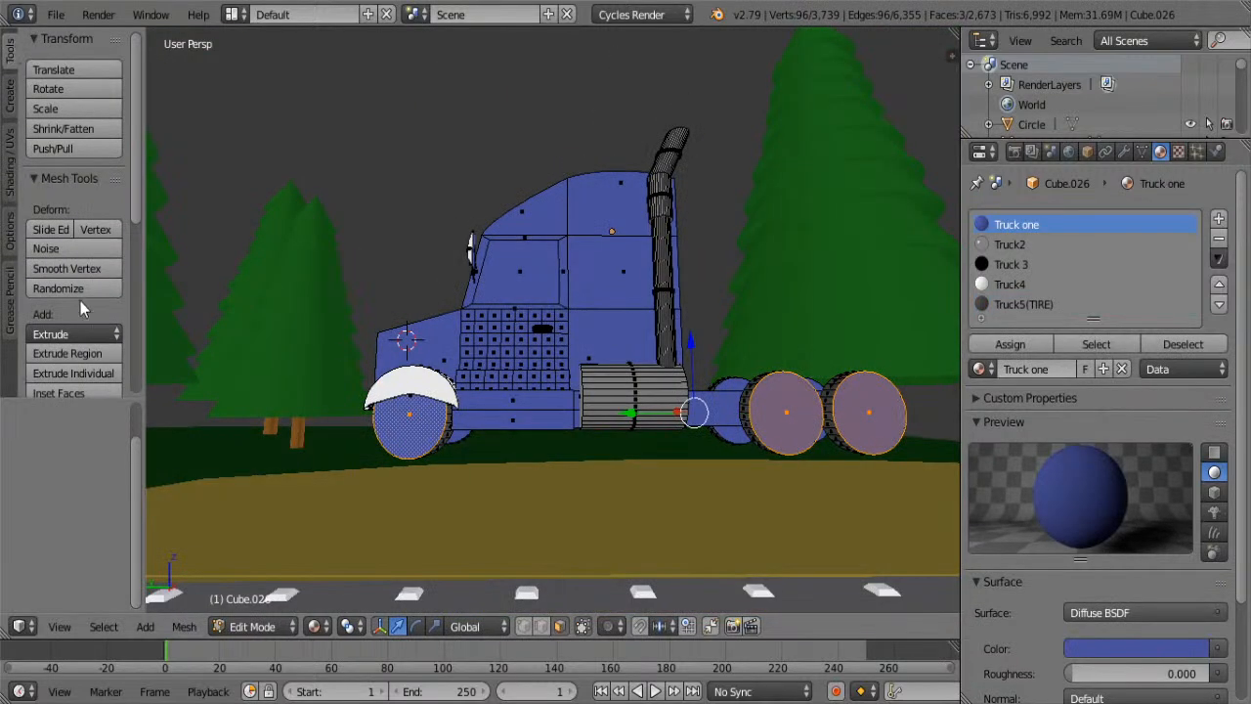
pyautogui.scroll(-2, 78, 322)
pyautogui.moveTo(167, 357); pyautogui.dragTo(723, 420, button='middle')
pyautogui.keyDown('shift'); pyautogui.rightClick(767, 452); pyautogui.keyUp('shift')
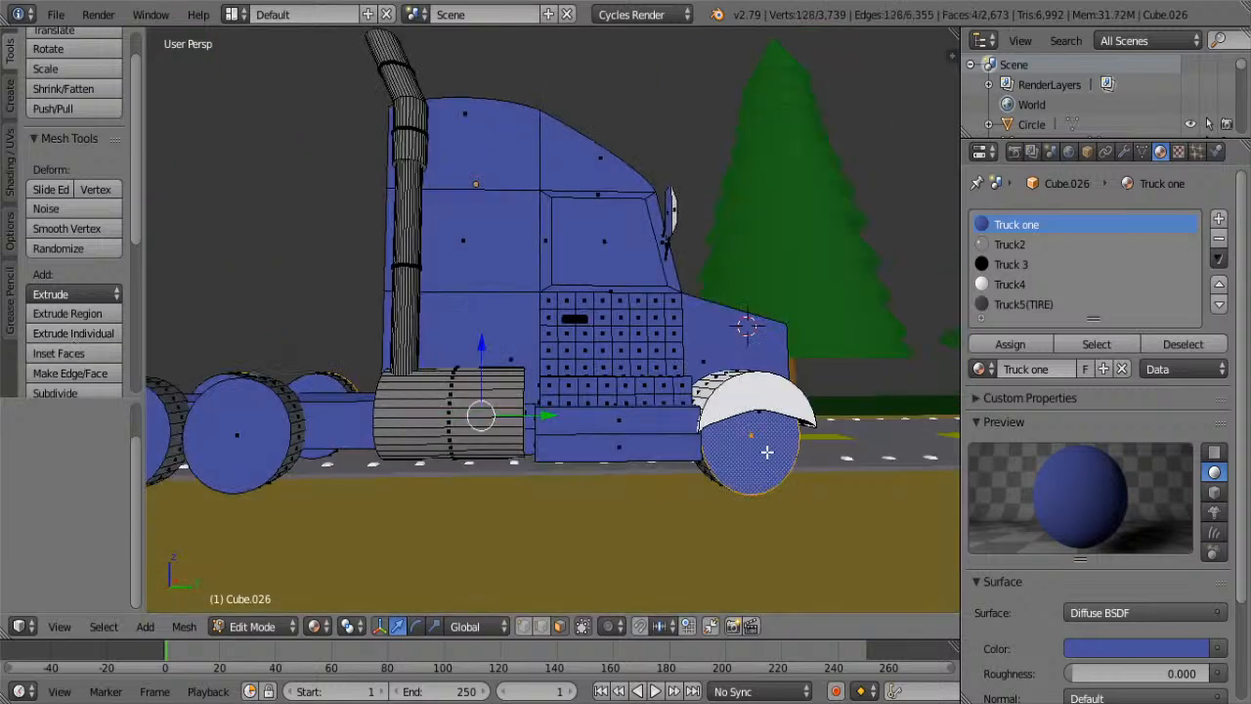
pyautogui.keyDown('shift'); pyautogui.rightClick(243, 413); pyautogui.keyUp('shift')
pyautogui.moveTo(267, 418); pyautogui.dragTo(421, 382, button='middle')
pyautogui.keyDown('shift'); pyautogui.rightClick(410, 384); pyautogui.keyUp('shift')
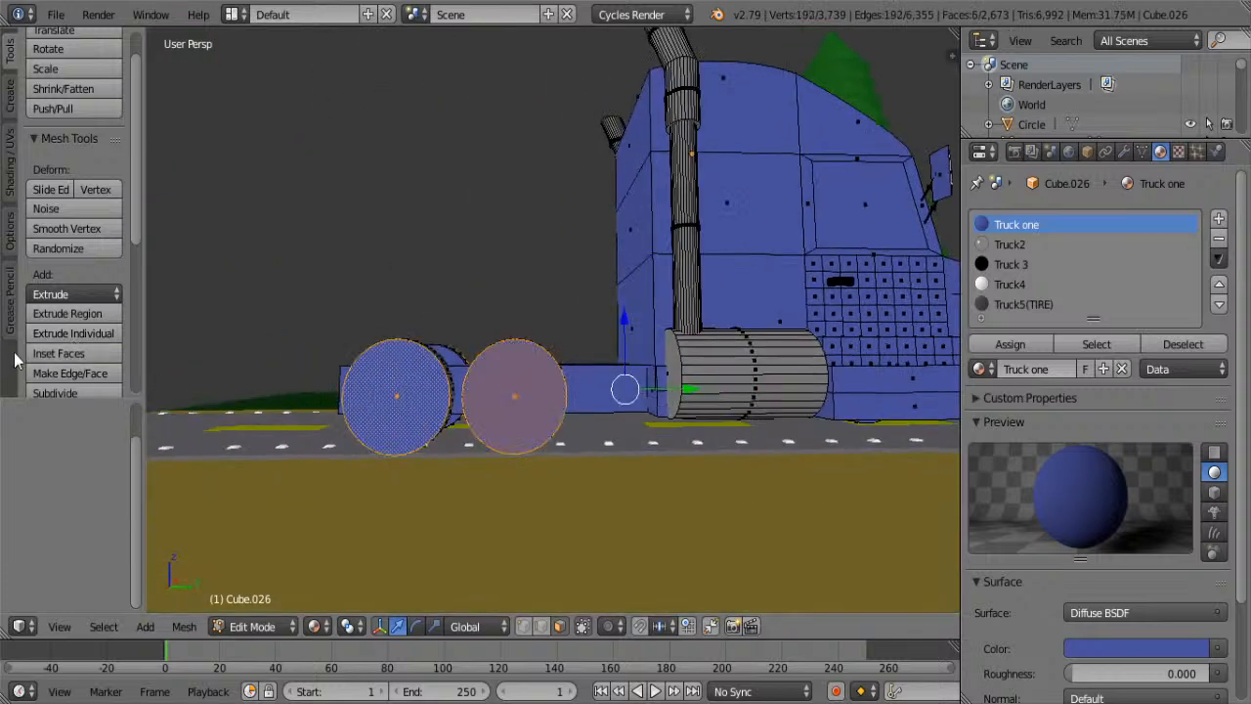
pyautogui.click(39, 352)
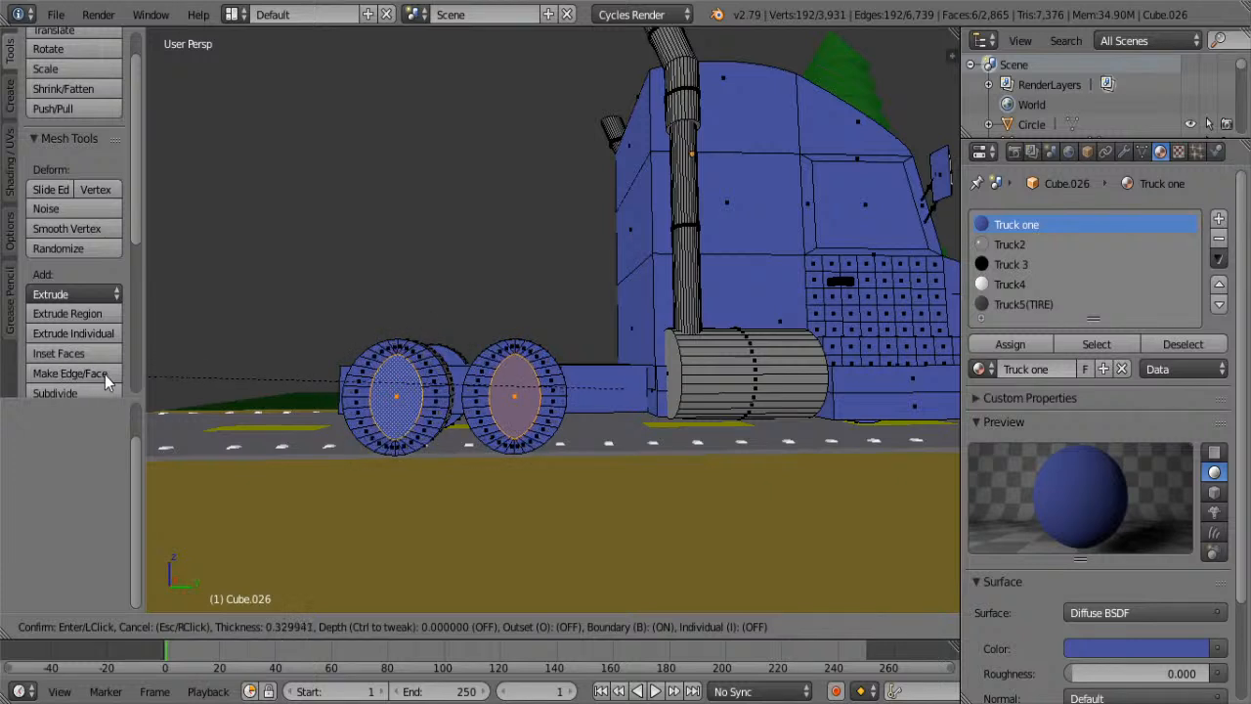
pyautogui.click(76, 367)
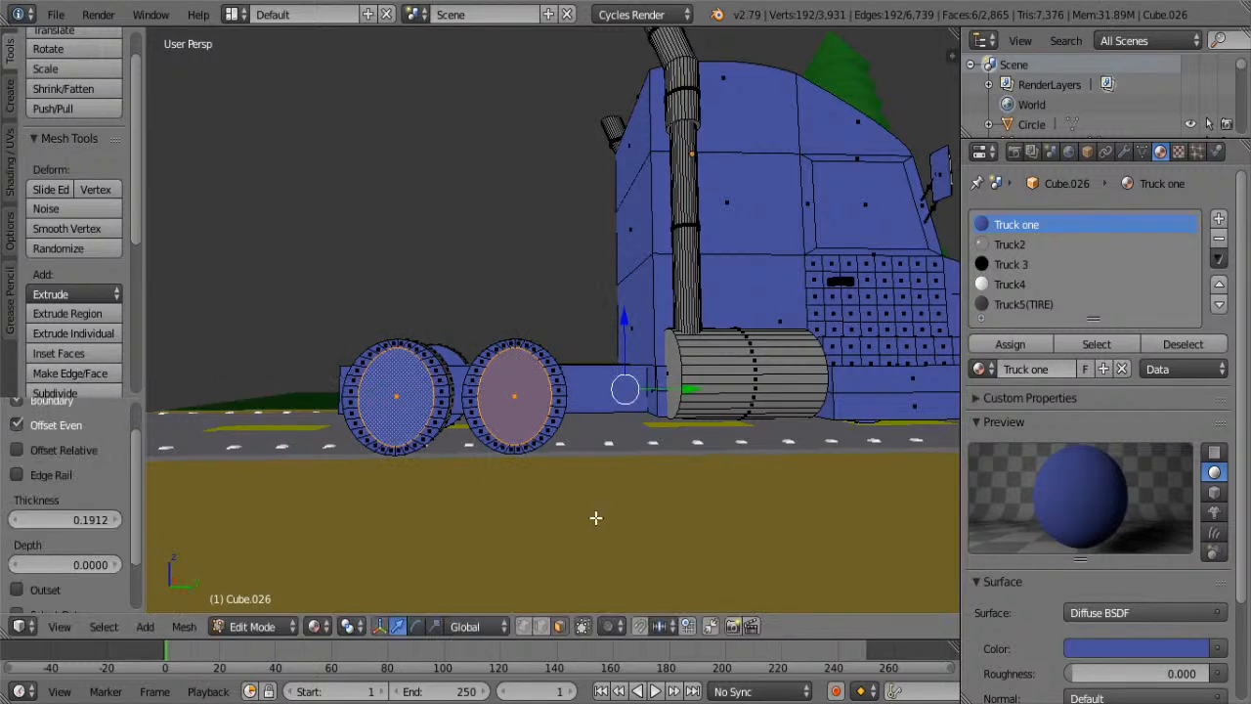
# - Scale the inset wheel faces along the global Z axis by about 0.856
pyautogui.press('s')
pyautogui.press('z')
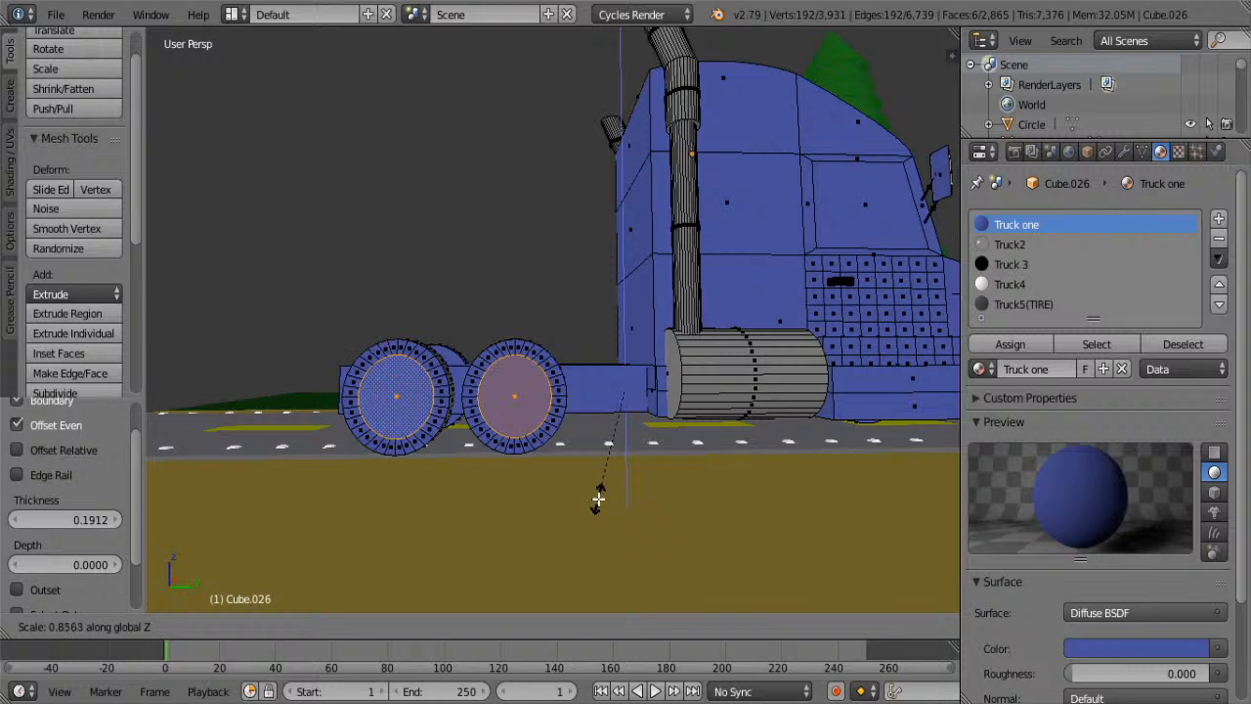
pyautogui.click(598, 499)
# - Select the ring of side faces around the hub of all six wheels and assign the Truck5(TIRE) material to them
pyautogui.scroll(5, 424, 366)
pyautogui.keyDown('shift'); pyautogui.moveTo(285, 426); pyautogui.dragTo(506, 340, button='middle'); pyautogui.keyUp('shift')
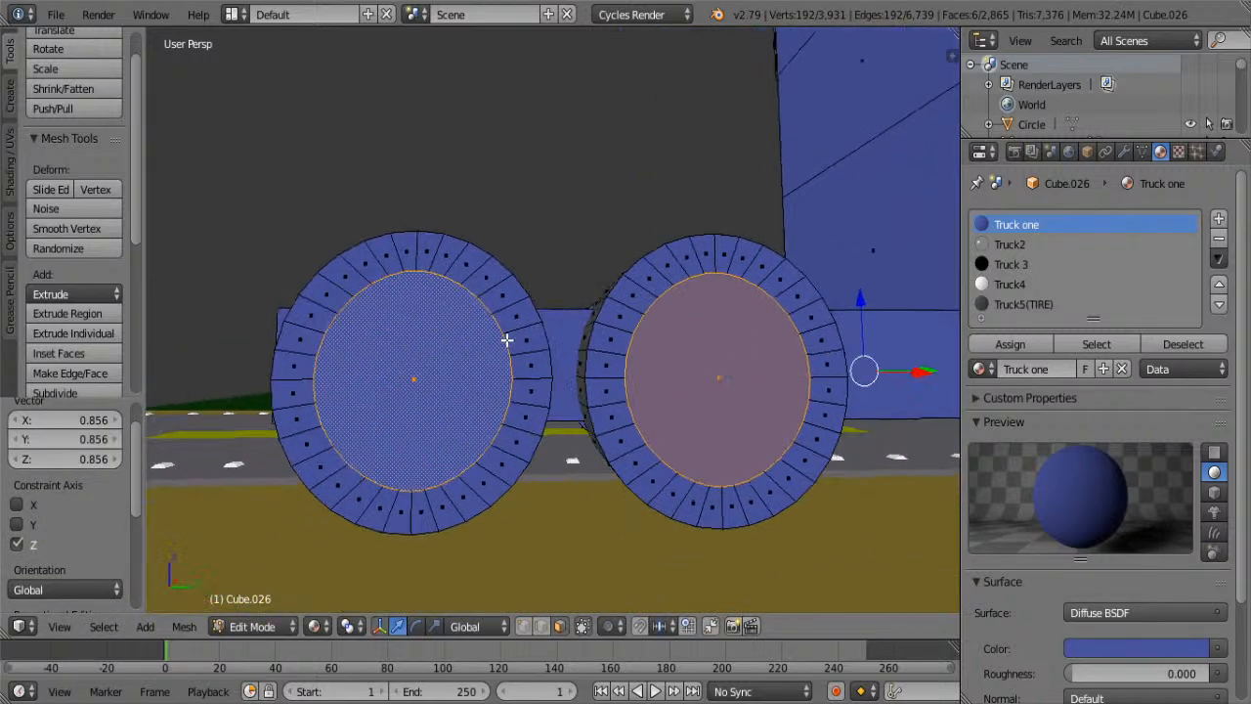
pyautogui.rightClick(522, 338)
pyautogui.keyDown('alt'); pyautogui.rightClick(523, 342); pyautogui.keyUp('alt')
pyautogui.keyDown('alt'); pyautogui.keyDown('shift'); pyautogui.rightClick(617, 305); pyautogui.keyUp('shift'); pyautogui.keyUp('alt')
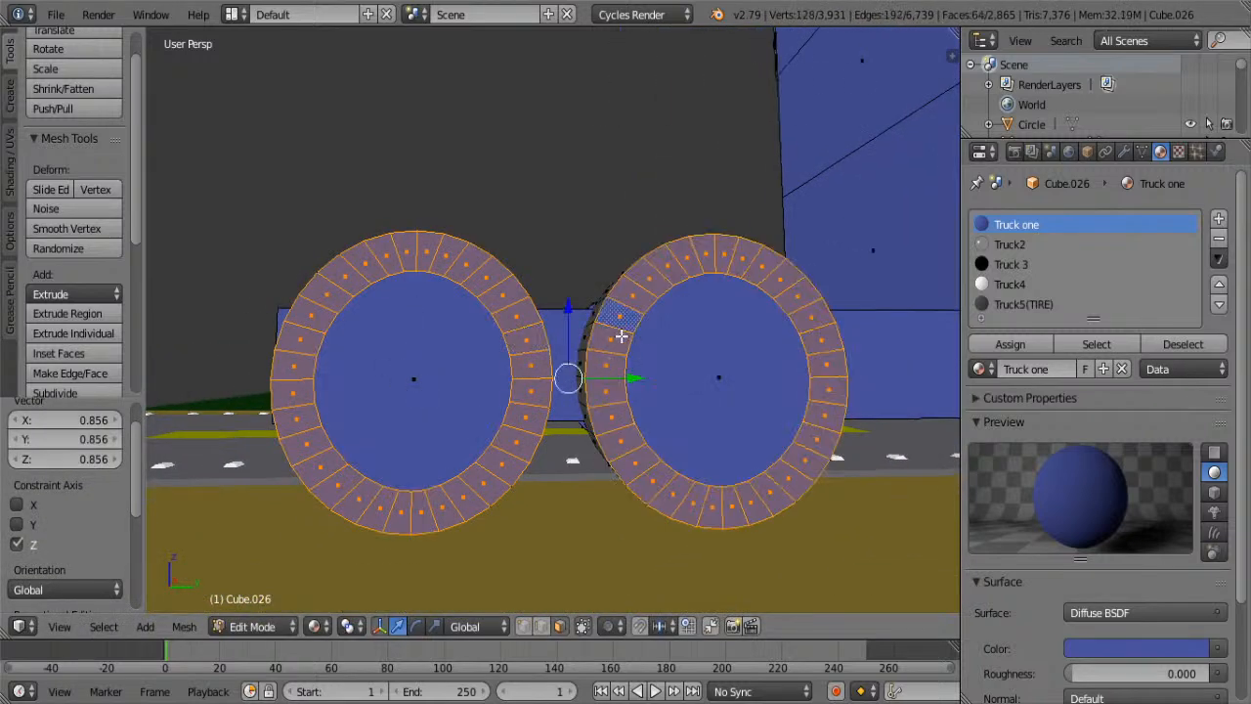
pyautogui.scroll(-5, 748, 397)
pyautogui.keyDown('shift'); pyautogui.moveTo(770, 408); pyautogui.dragTo(556, 428, button='middle'); pyautogui.keyUp('shift')
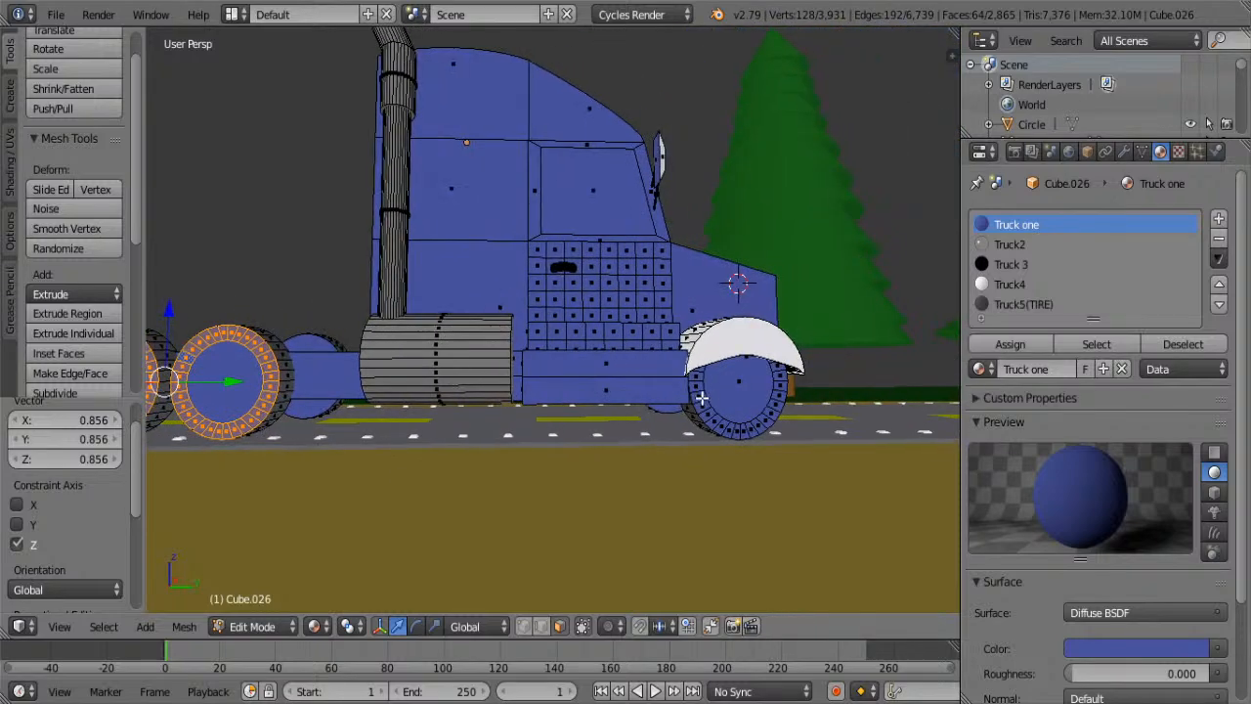
pyautogui.keyDown('alt'); pyautogui.keyDown('shift'); pyautogui.rightClick(702, 398); pyautogui.keyUp('shift'); pyautogui.keyUp('alt')
pyautogui.moveTo(422, 486); pyautogui.dragTo(705, 476, button='middle')
pyautogui.keyDown('alt'); pyautogui.keyDown('shift'); pyautogui.rightClick(744, 392); pyautogui.keyUp('shift'); pyautogui.keyUp('alt')
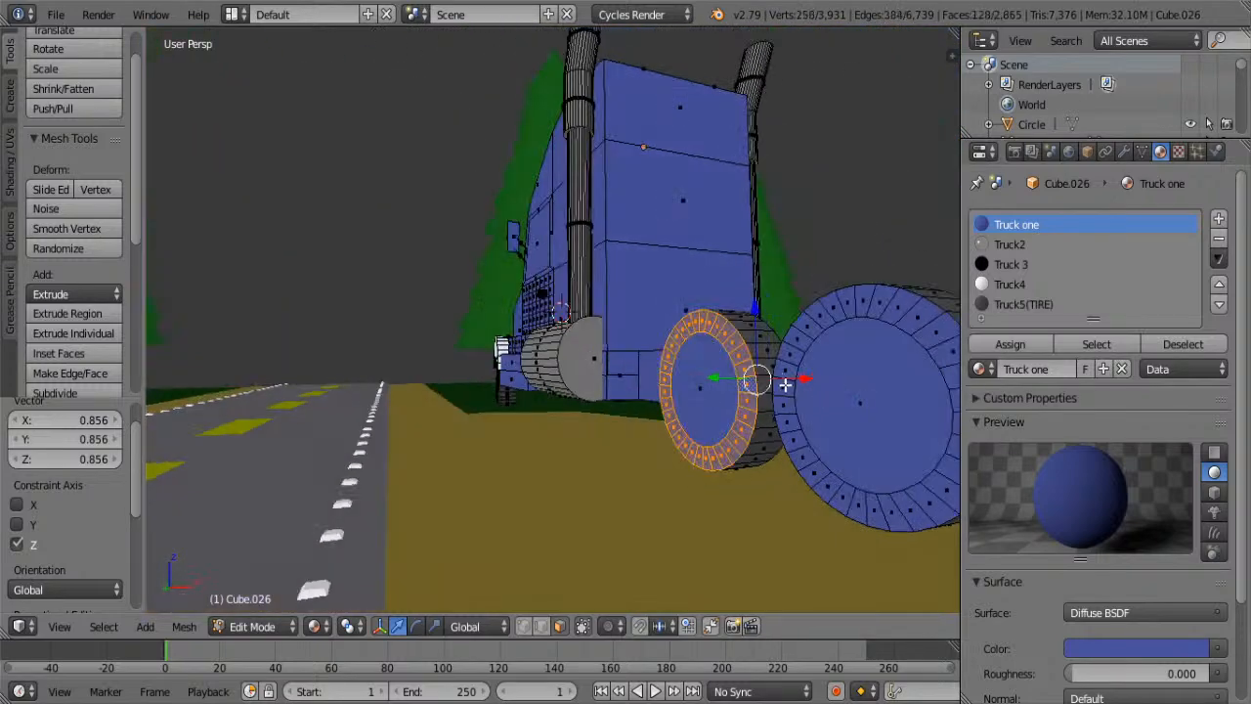
pyautogui.keyDown('alt'); pyautogui.keyDown('shift'); pyautogui.rightClick(785, 385); pyautogui.keyUp('shift'); pyautogui.keyUp('alt')
pyautogui.scroll(-5, 826, 438)
pyautogui.moveTo(826, 438); pyautogui.dragTo(592, 366, button='middle')
pyautogui.scroll(4, 576, 365)
pyautogui.keyDown('shift'); pyautogui.moveTo(396, 394); pyautogui.dragTo(427, 410, button='middle'); pyautogui.keyUp('shift')
pyautogui.rightClick(431, 417)
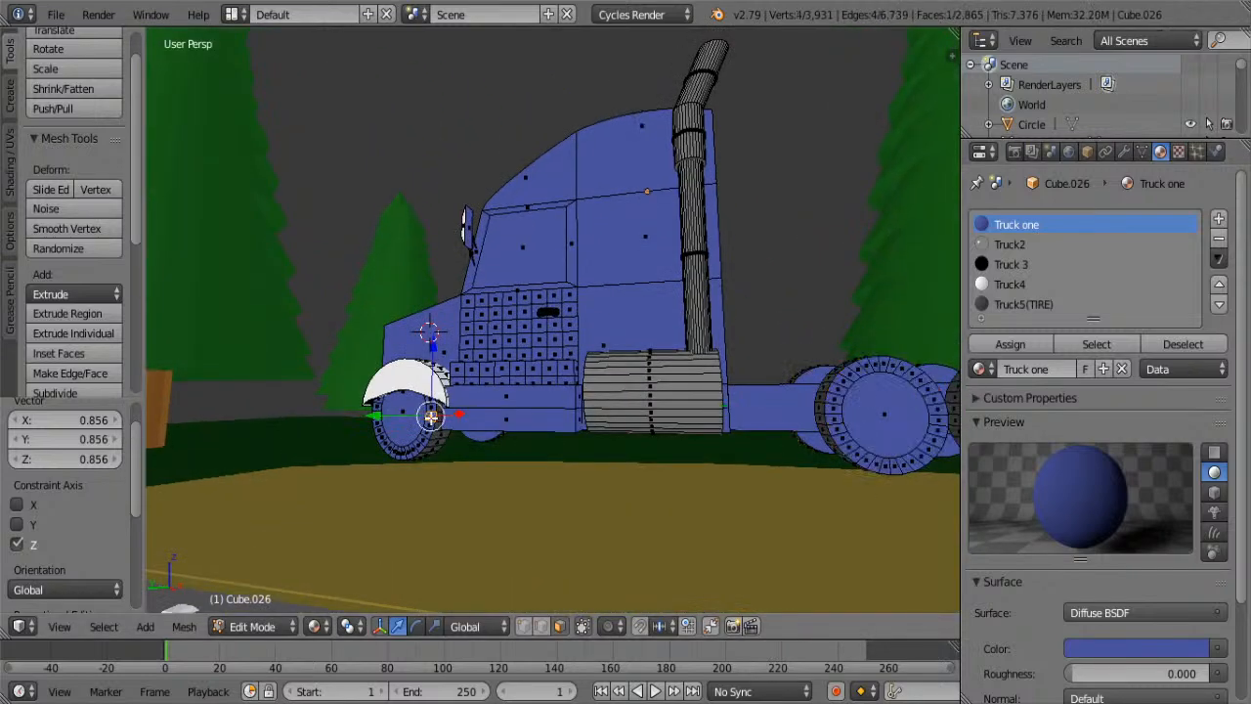
pyautogui.hotkey('ctrl', 'z')
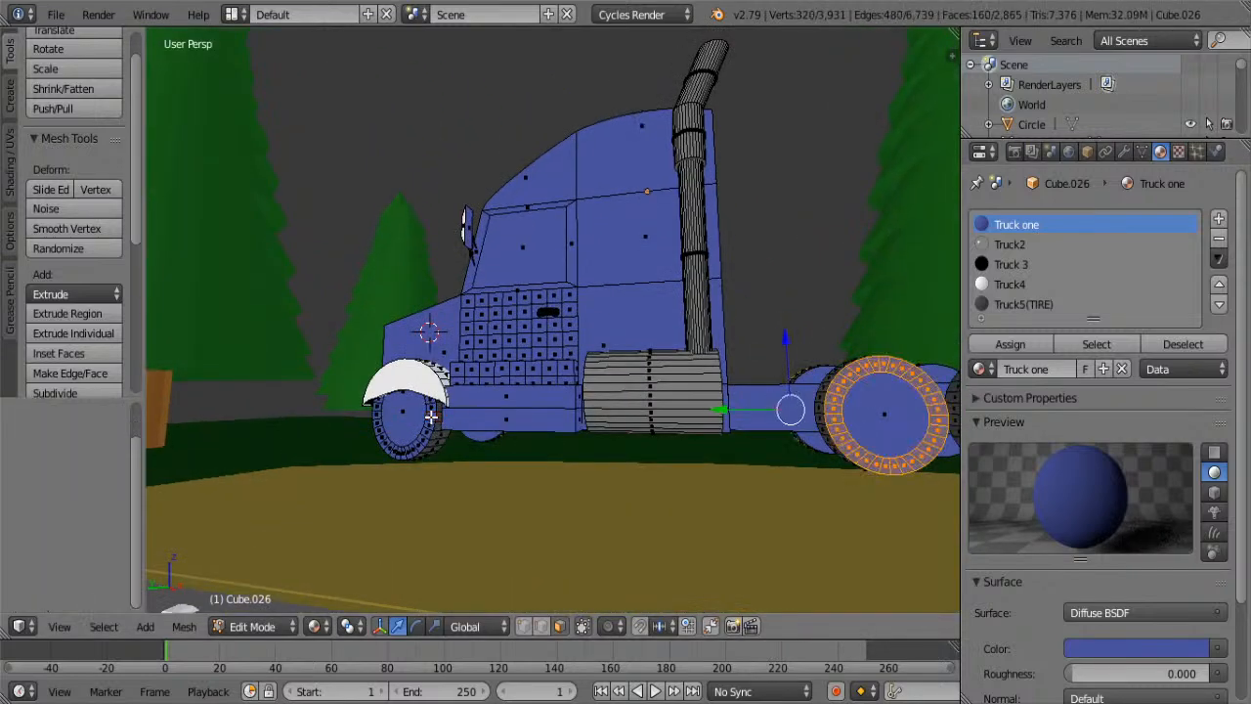
pyautogui.scroll(2, 391, 435)
pyautogui.keyDown('alt'); pyautogui.keyDown('shift'); pyautogui.rightClick(377, 447); pyautogui.keyUp('shift'); pyautogui.keyUp('alt')
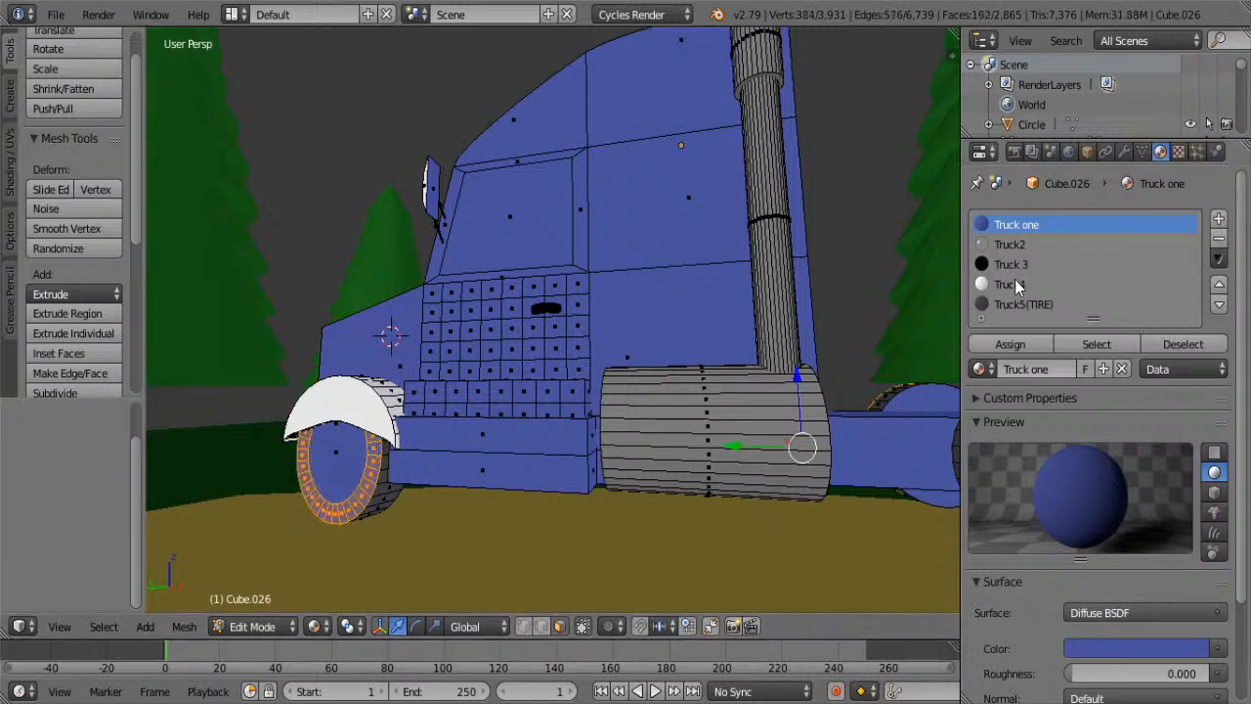
pyautogui.click(1016, 304)
pyautogui.click(1007, 343)
pyautogui.press('Tab')
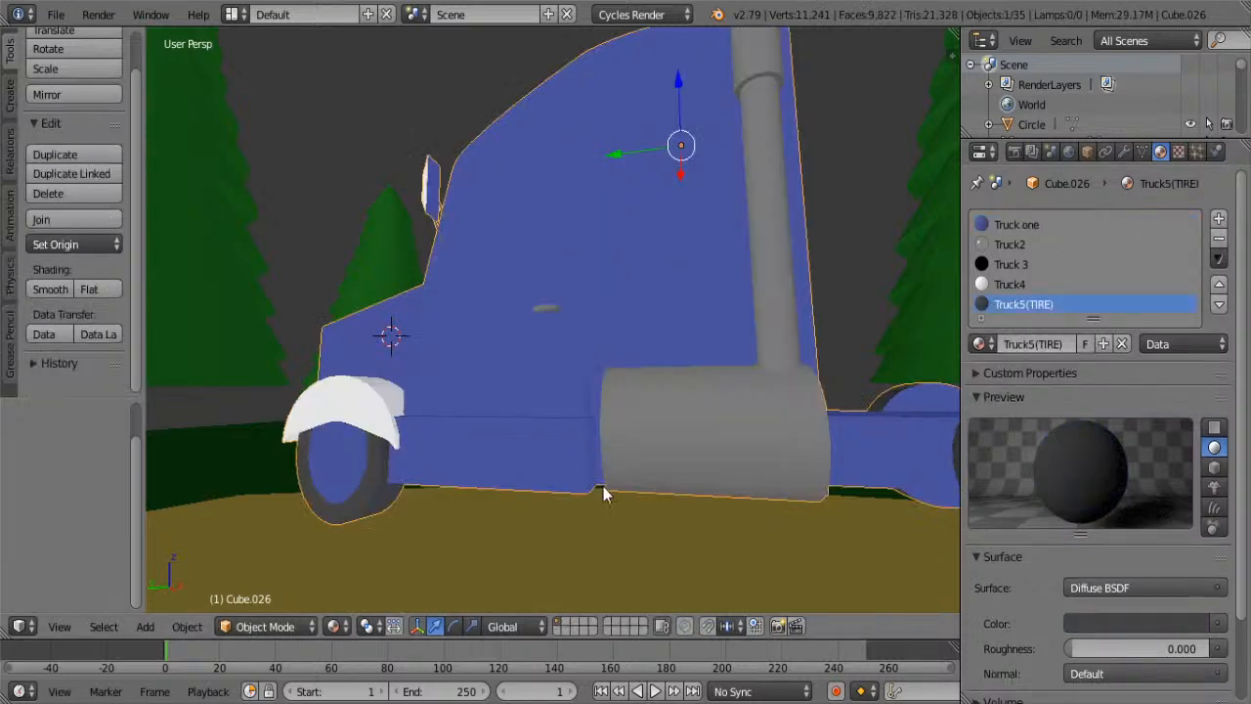
pyautogui.moveTo(603, 491); pyautogui.dragTo(810, 491, button='middle')
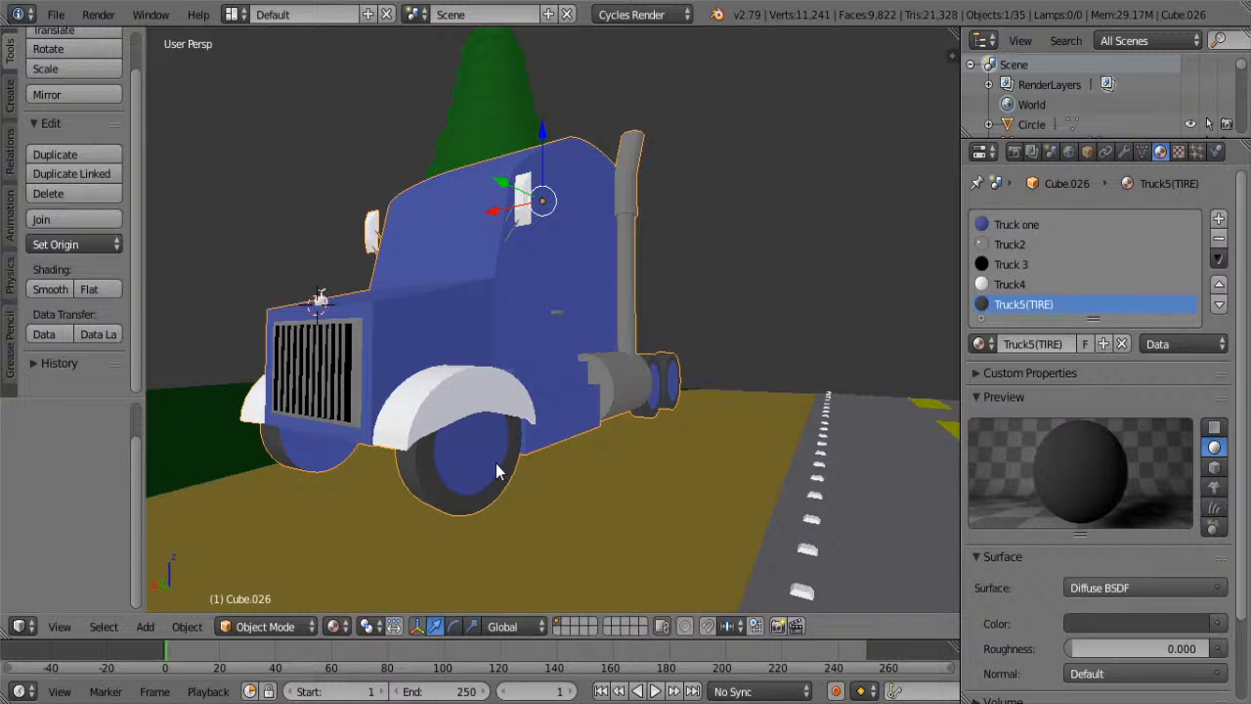
# - Select the blue inner hub faces of all six wheels on the truck mesh
pyautogui.rightClick(444, 466)
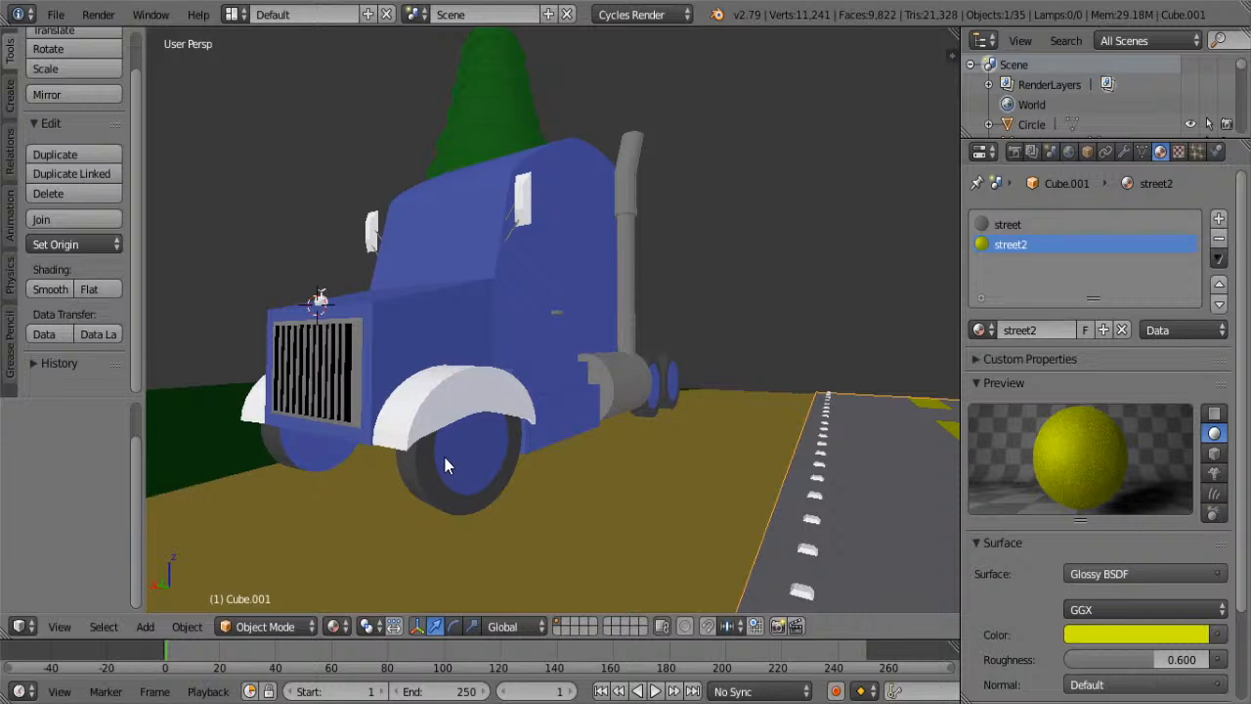
pyautogui.scroll(2, 444, 459)
pyautogui.rightClick(460, 472)
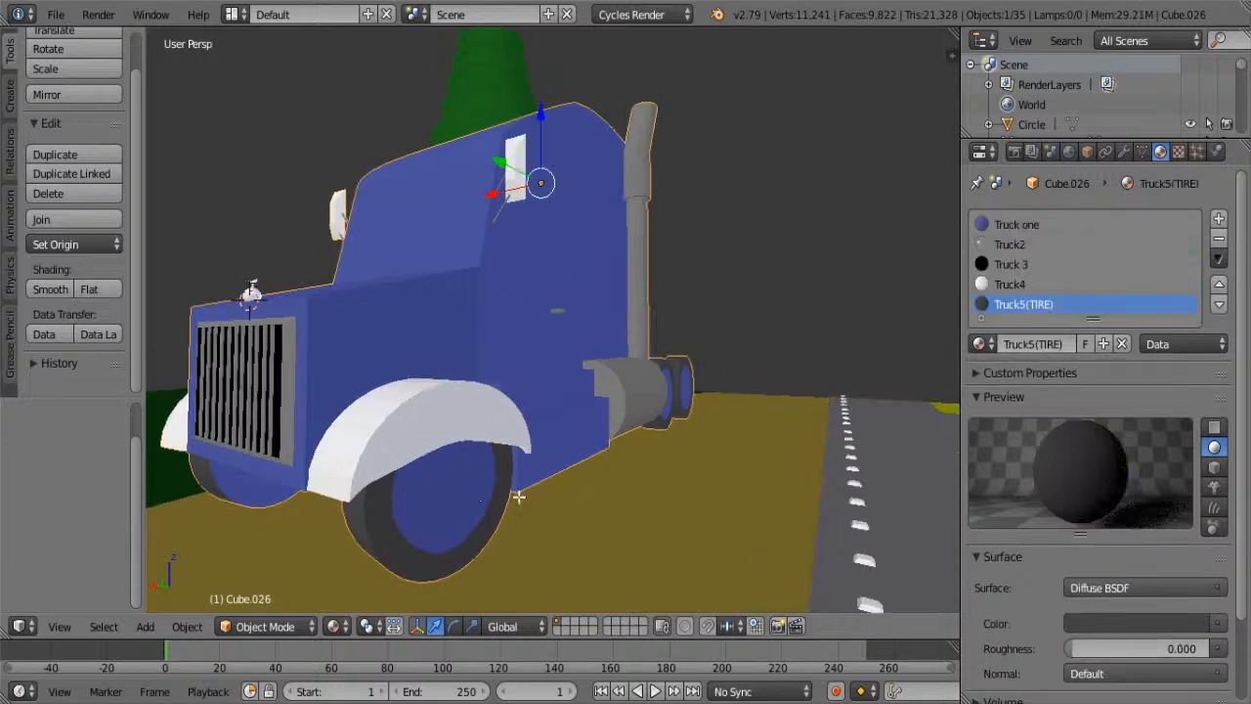
pyautogui.press('Tab')
pyautogui.rightClick(480, 510)
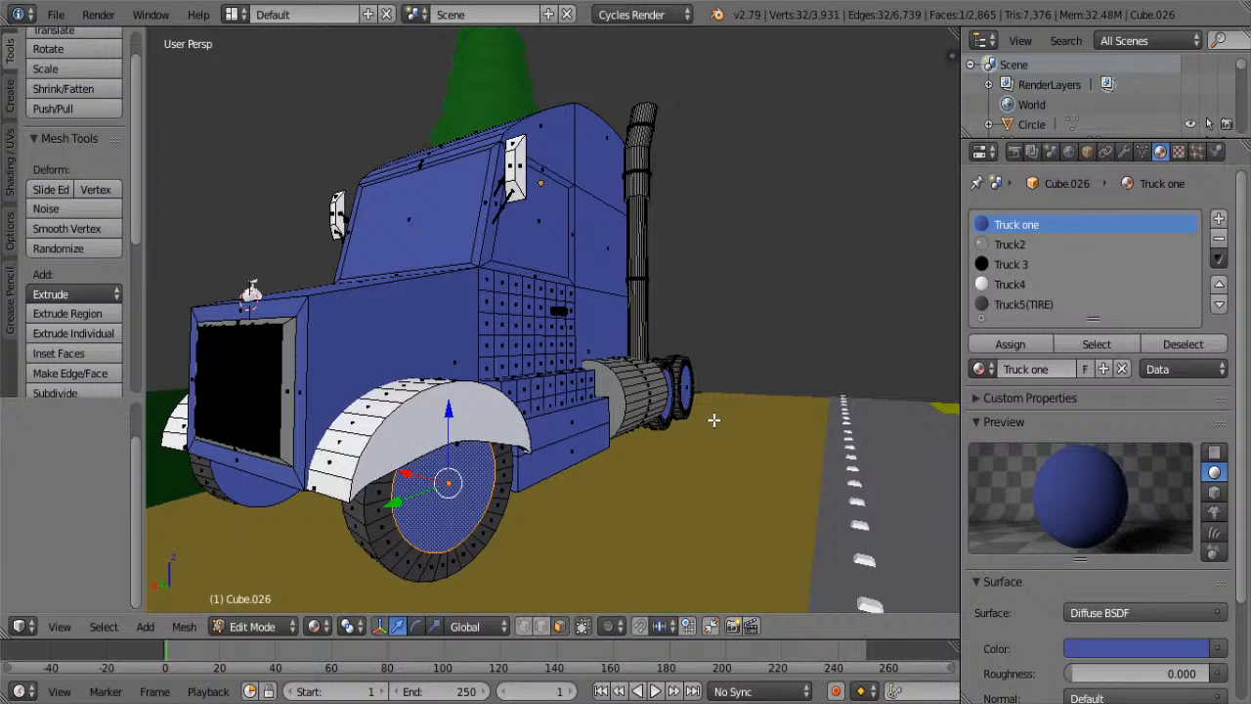
pyautogui.moveTo(713, 420); pyautogui.dragTo(533, 429, button='middle')
pyautogui.moveTo(790, 427); pyautogui.dragTo(440, 341, button='middle')
pyautogui.keyDown('shift'); pyautogui.rightClick(476, 344); pyautogui.keyUp('shift')
pyautogui.keyDown('shift'); pyautogui.rightClick(644, 361); pyautogui.keyUp('shift')
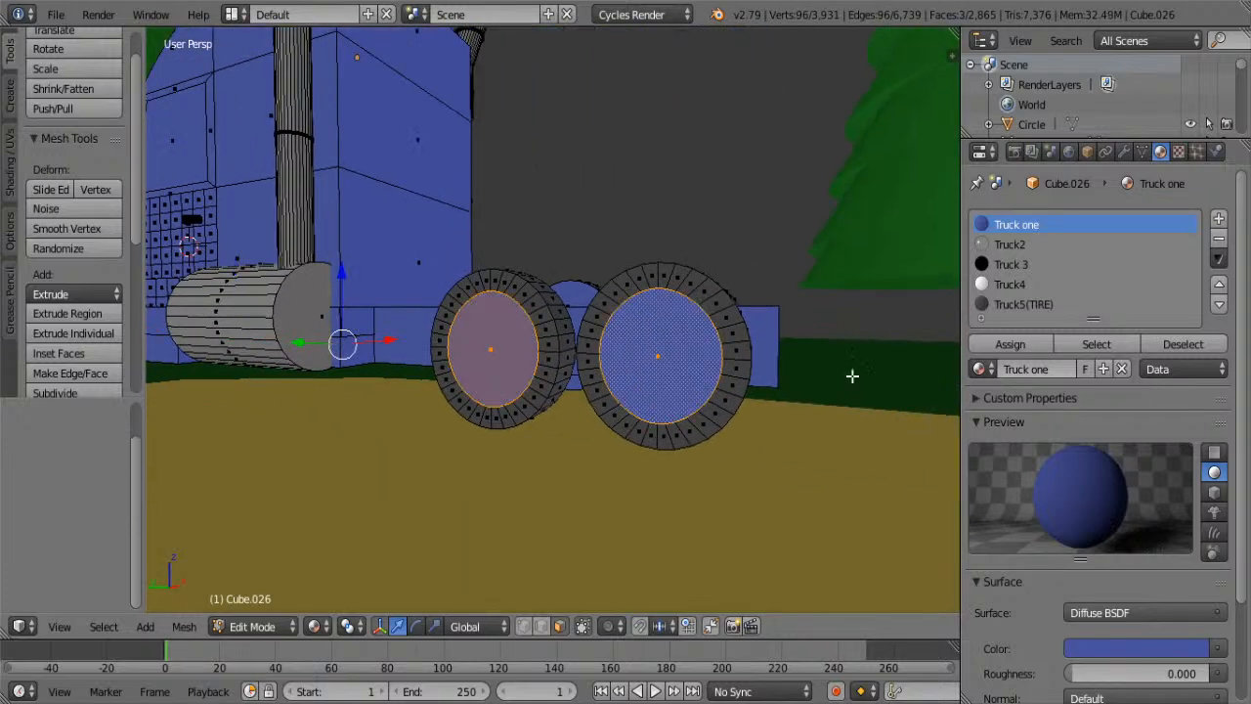
pyautogui.moveTo(852, 375); pyautogui.dragTo(586, 408, button='middle')
pyautogui.keyDown('shift'); pyautogui.rightClick(430, 389); pyautogui.keyUp('shift')
pyautogui.keyDown('shift'); pyautogui.rightClick(543, 369); pyautogui.keyUp('shift')
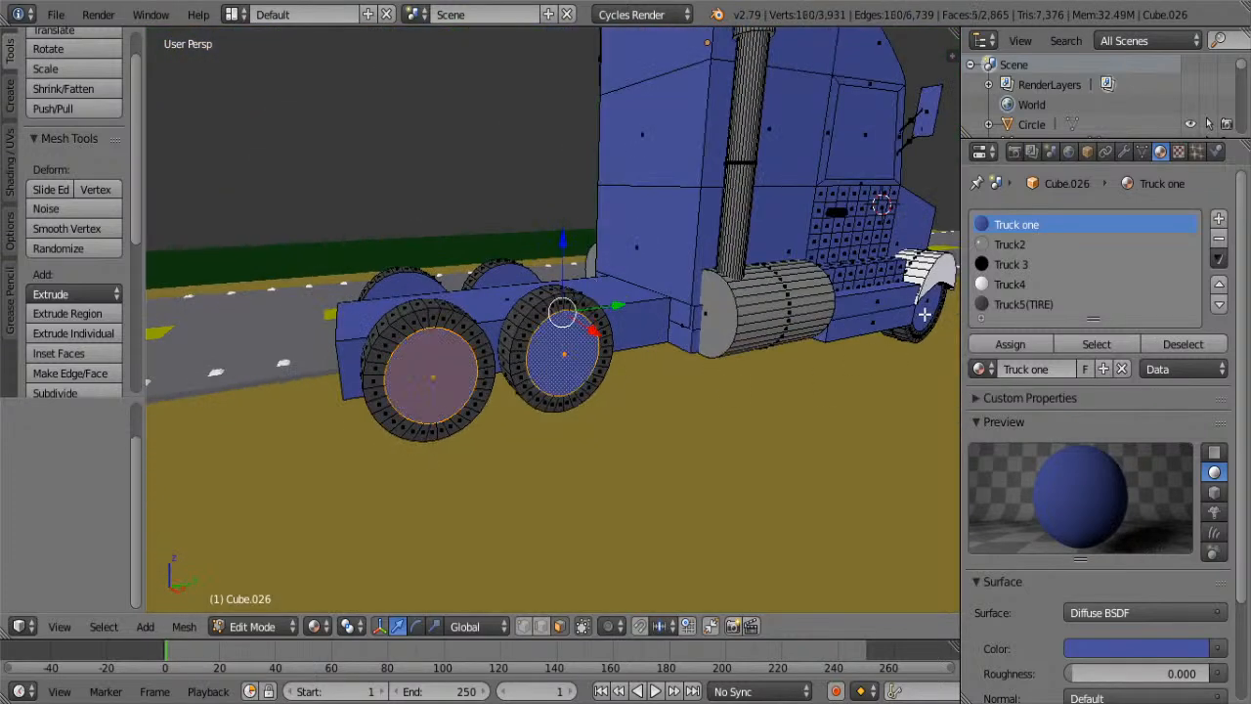
pyautogui.keyDown('shift'); pyautogui.rightClick(923, 313); pyautogui.keyUp('shift')
pyautogui.moveTo(923, 314); pyautogui.dragTo(743, 316, button='middle')
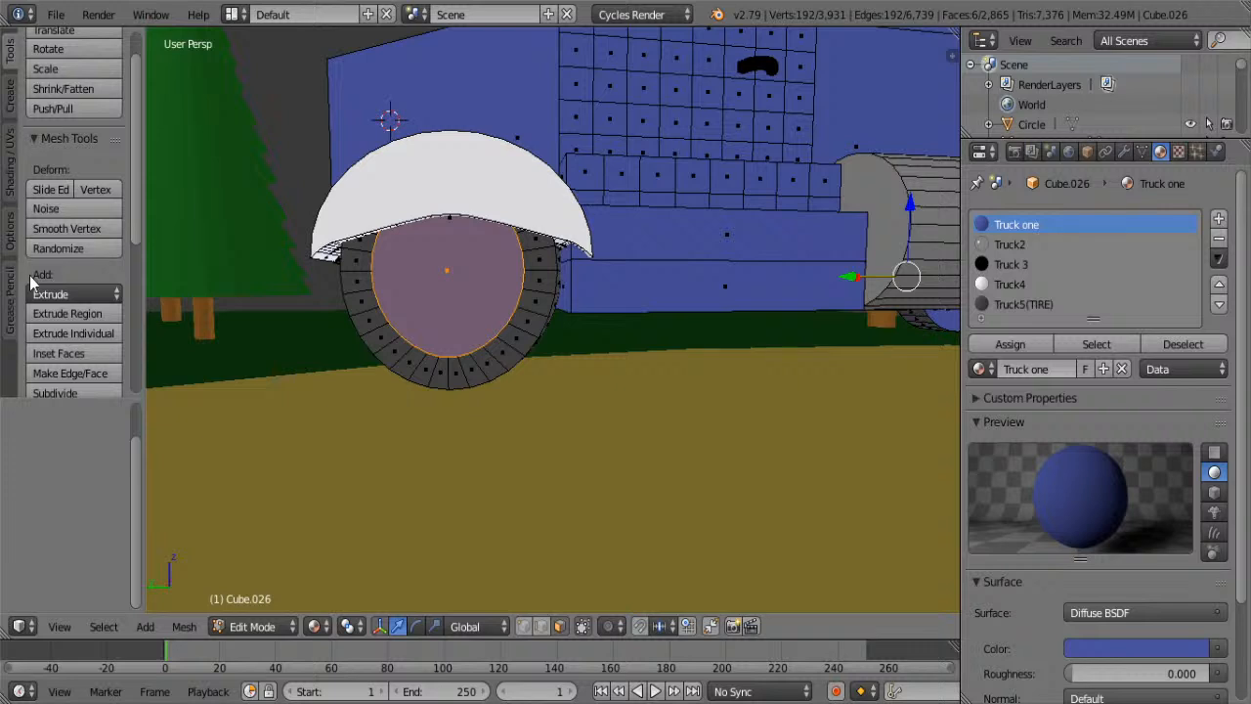
pyautogui.scroll(-1, 74, 325)
pyautogui.scroll(-3, 75, 326)
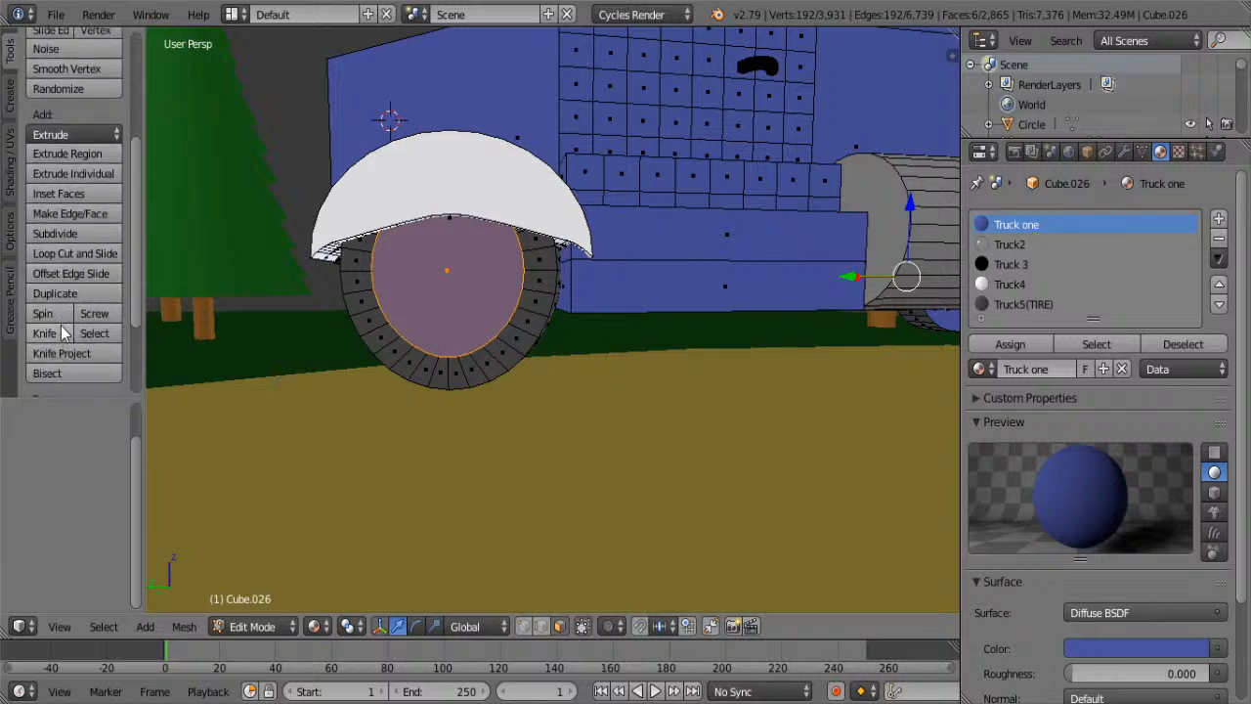
pyautogui.click(61, 369)
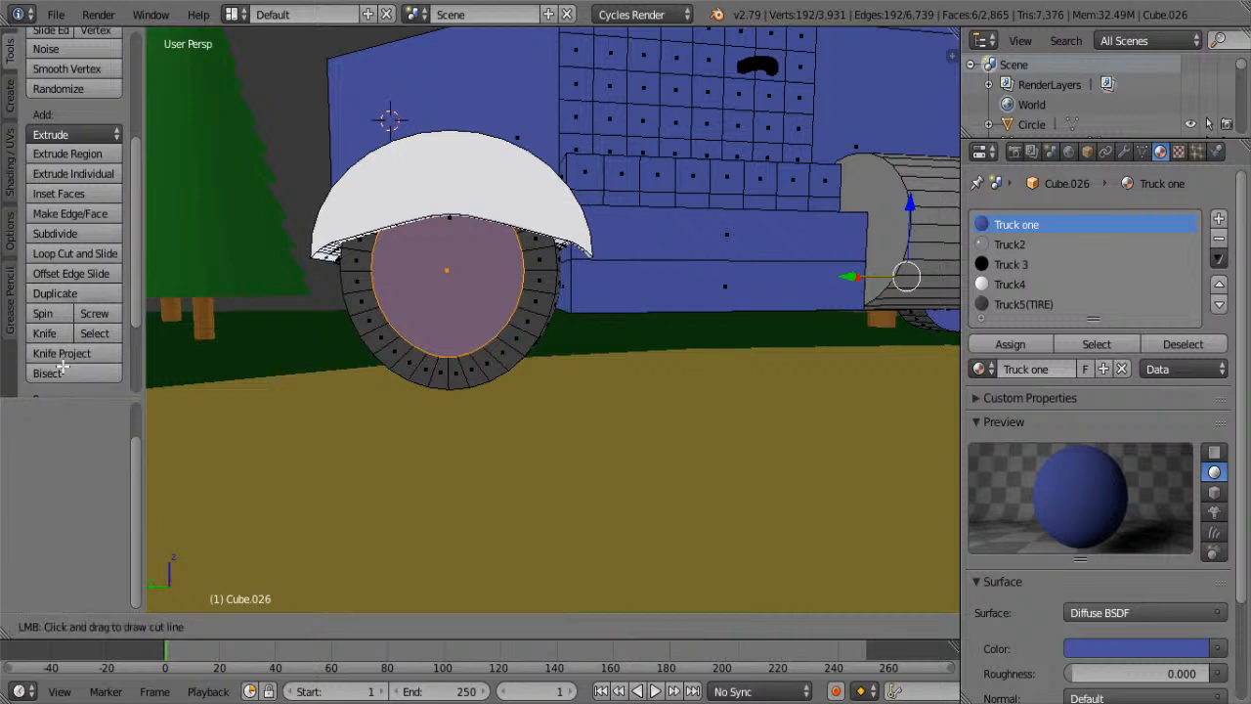
pyautogui.click(425, 271)
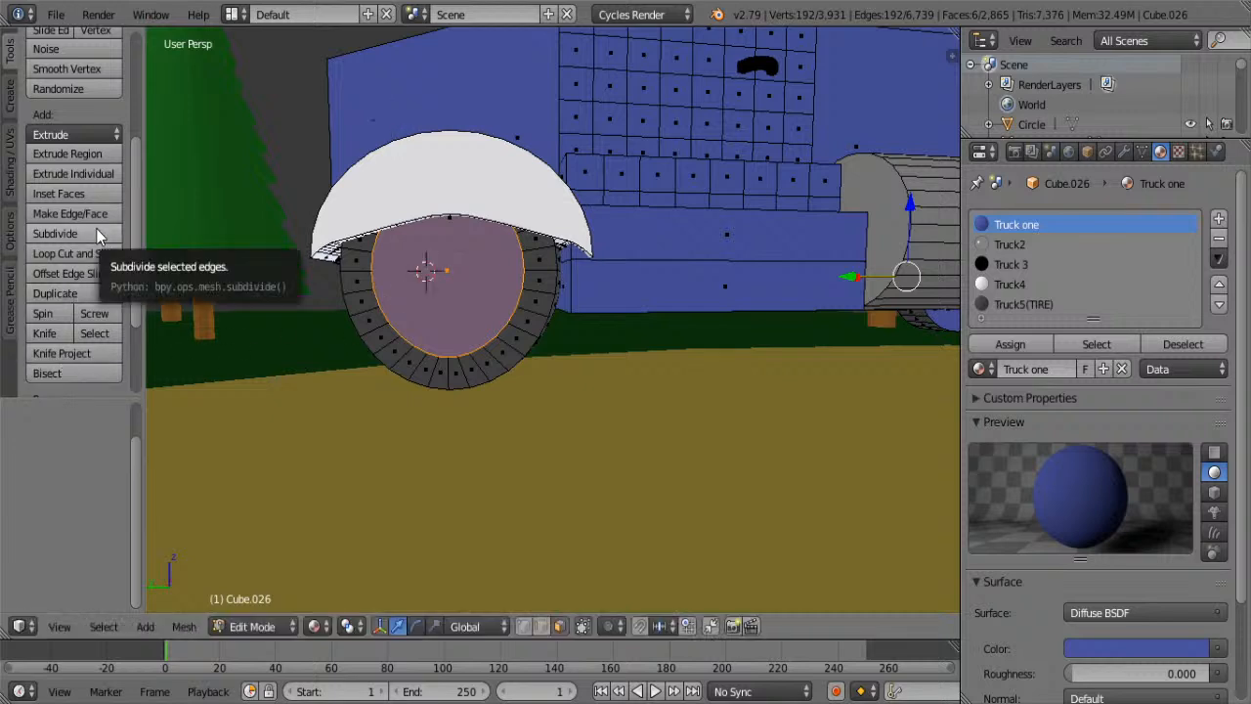
pyautogui.hotkey('ctrl', 'z')
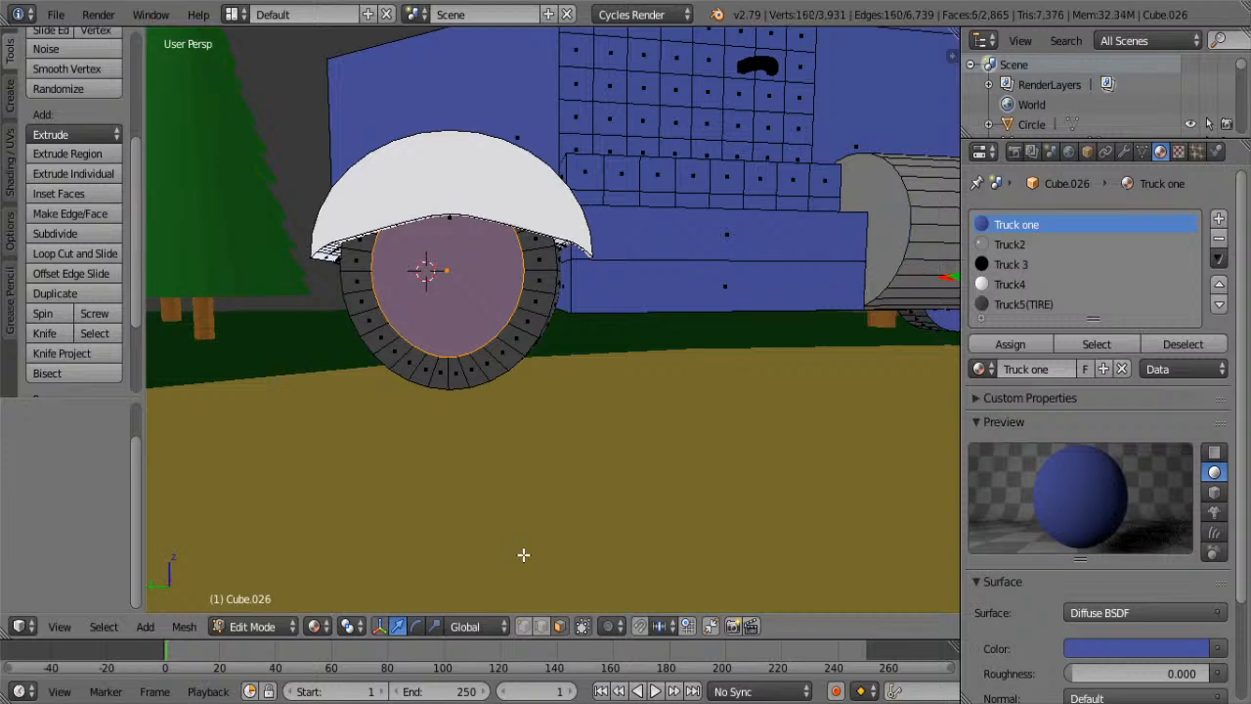
# - Add the missing front wheel's hub face to the selection and inset all six hub faces with a thickness of about 0.22
pyautogui.scroll(-4, 511, 514)
pyautogui.moveTo(395, 479); pyautogui.dragTo(825, 481, button='middle')
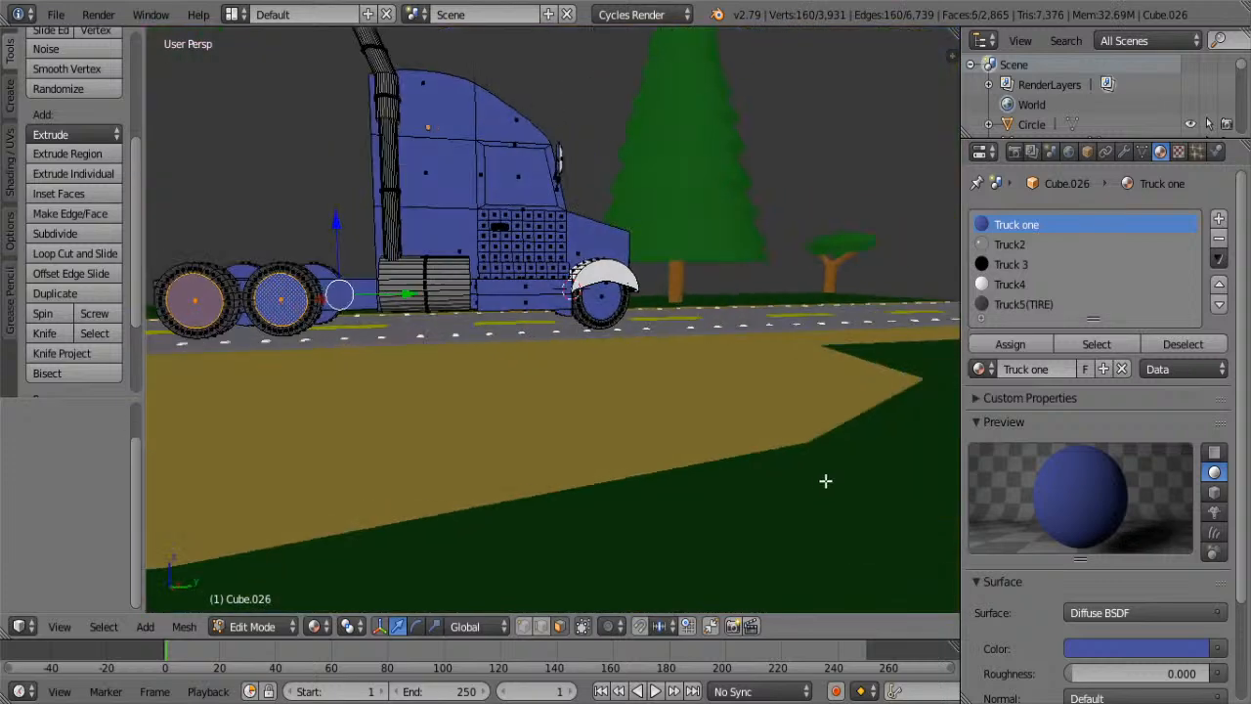
pyautogui.keyDown('shift'); pyautogui.rightClick(611, 286); pyautogui.keyUp('shift')
pyautogui.hotkey('ctrl', 'z')
pyautogui.keyDown('shift'); pyautogui.rightClick(606, 299); pyautogui.keyUp('shift')
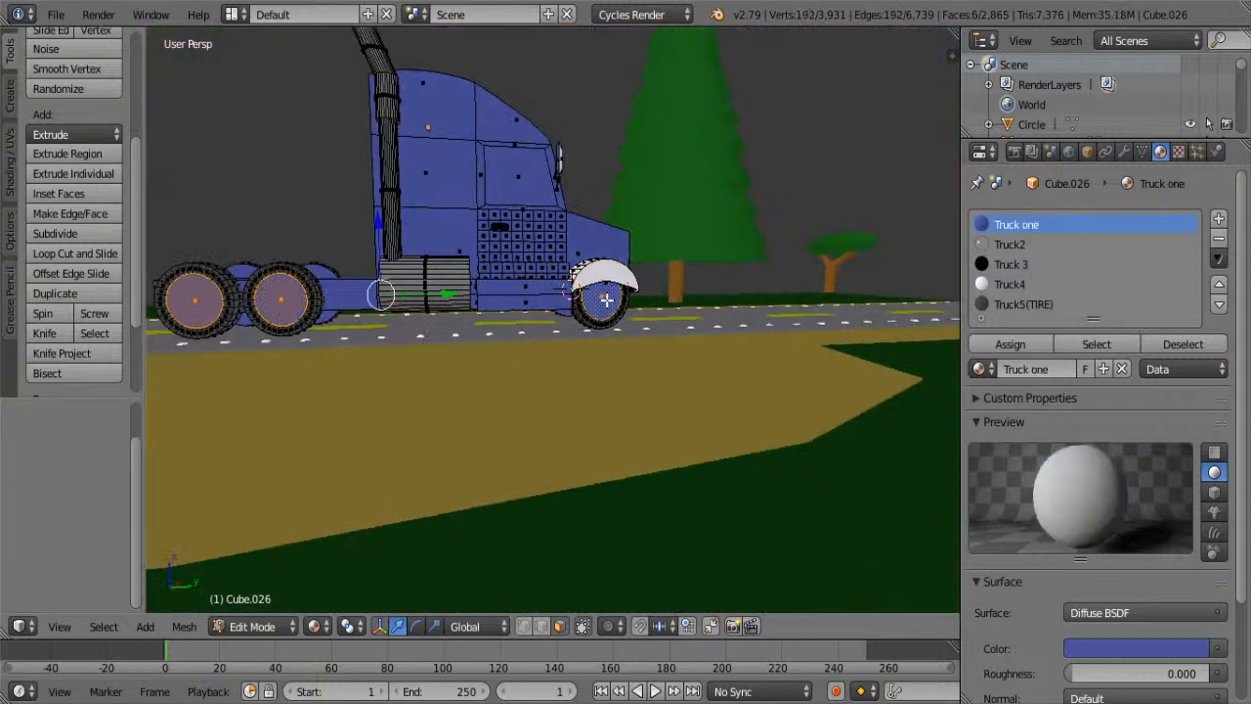
pyautogui.click(63, 198)
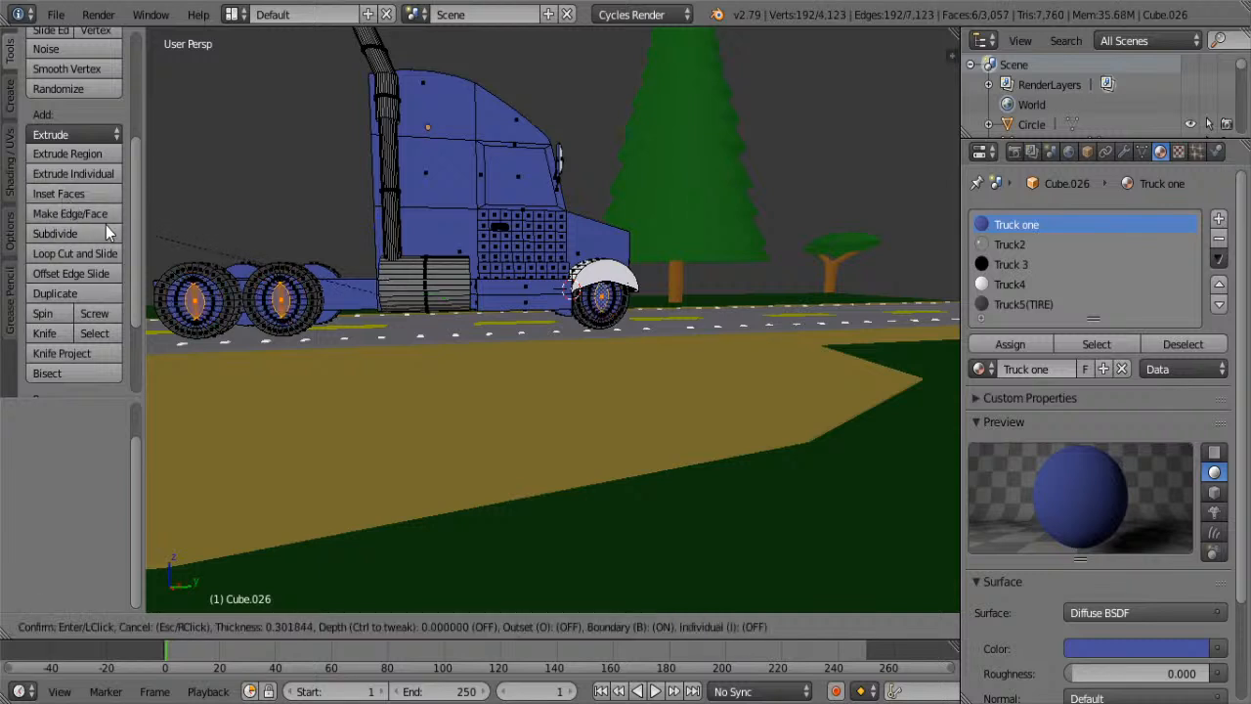
pyautogui.click(92, 225)
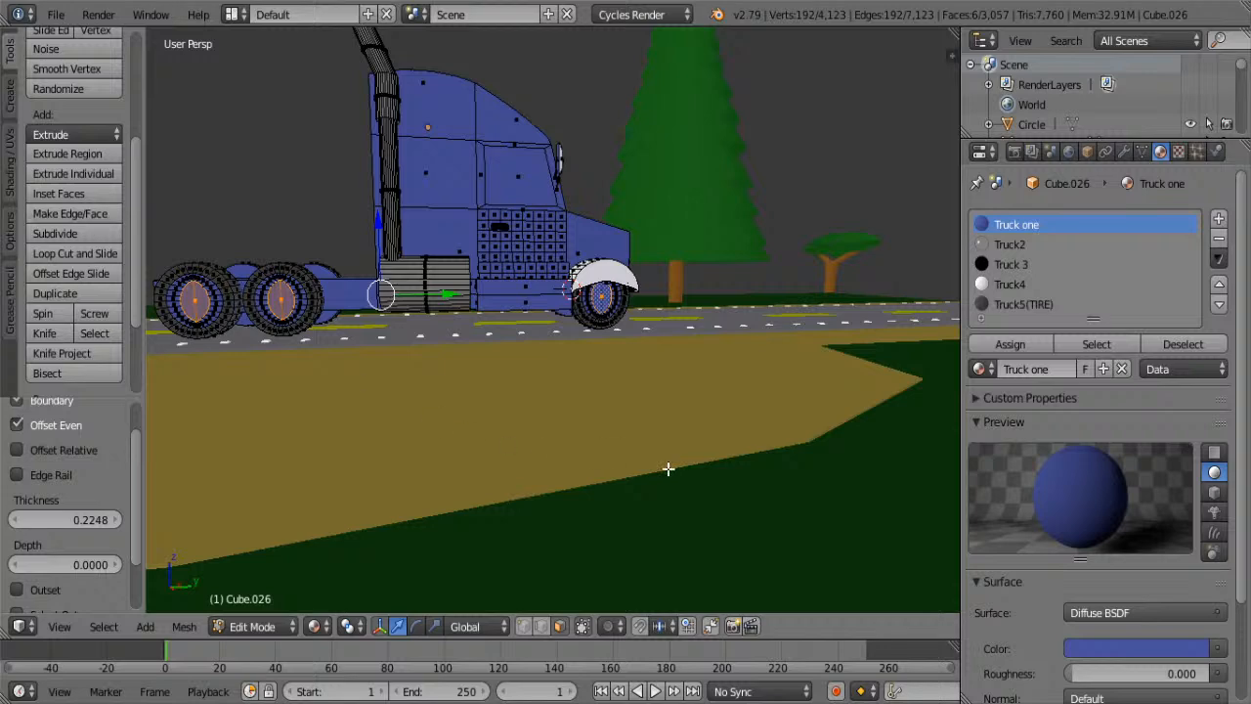
# - Scale the six inset hub faces along the global Z axis by about 0.734
pyautogui.press('s')
pyautogui.press('z')
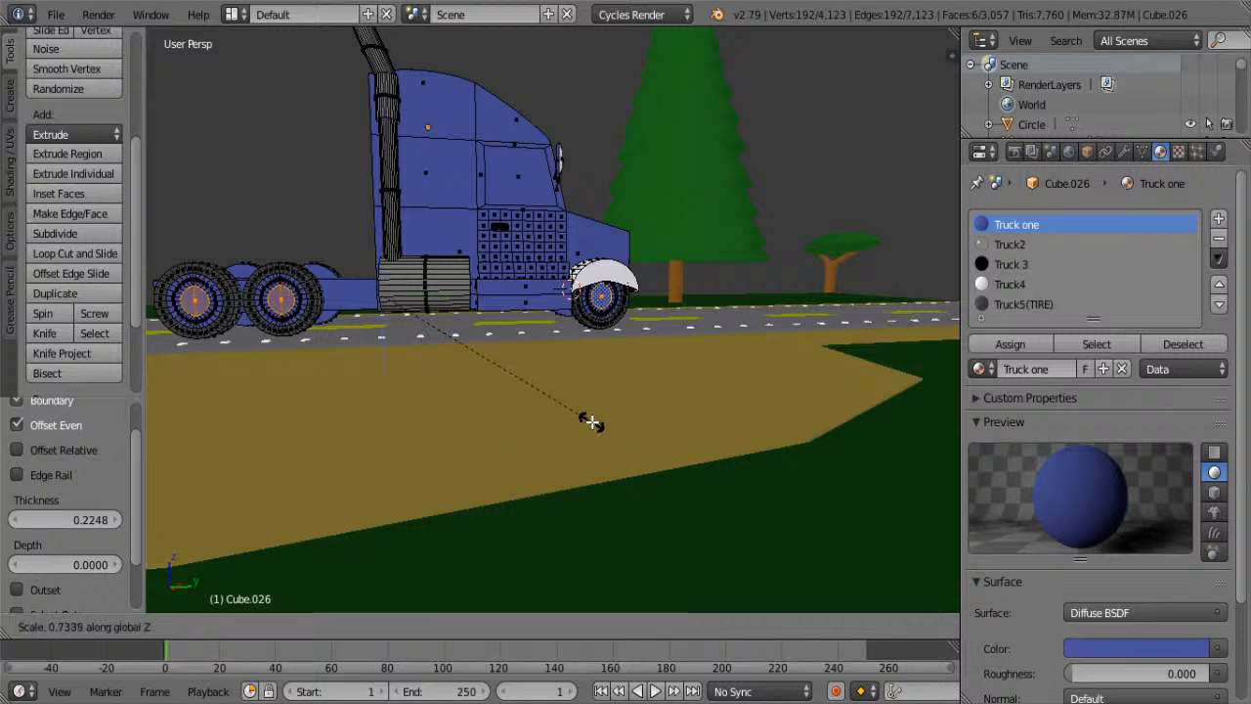
pyautogui.click(590, 420)
pyautogui.moveTo(257, 391); pyautogui.dragTo(703, 437, button='middle')
pyautogui.press('s')
pyautogui.rightClick(882, 469)
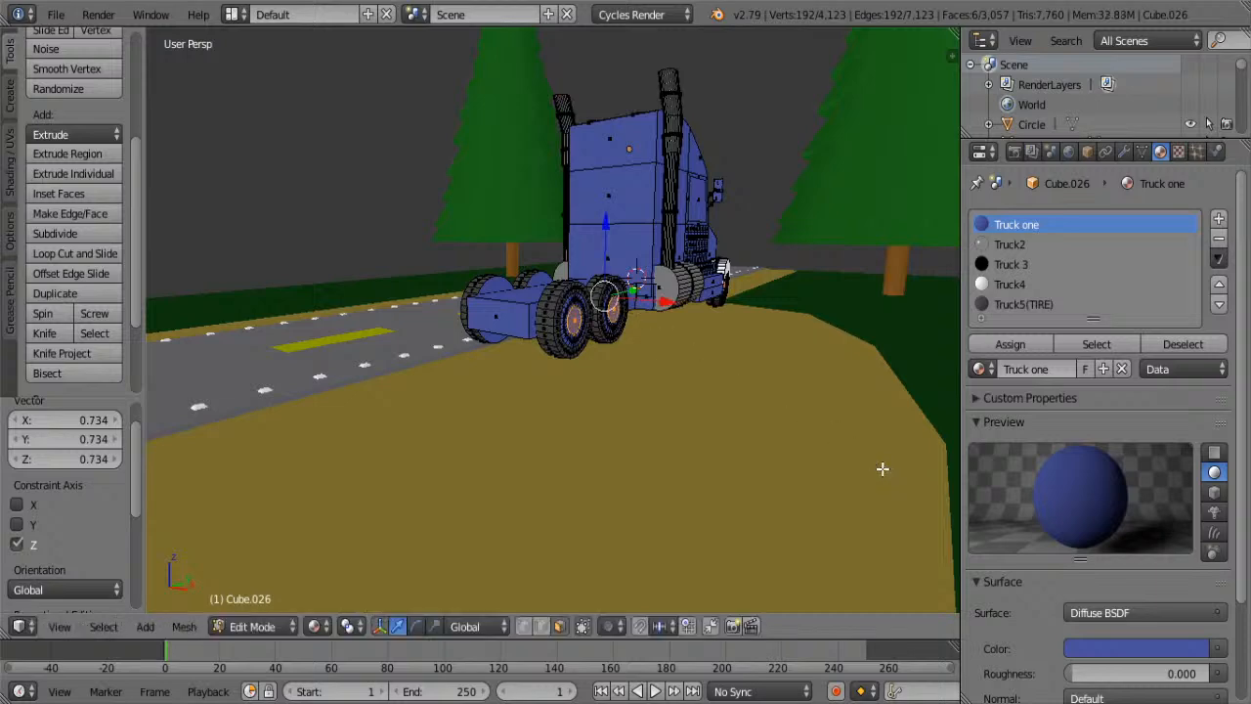
# - Scale the inset hub faces along the global X axis by about 0.893
pyautogui.press('s')
pyautogui.press('x')
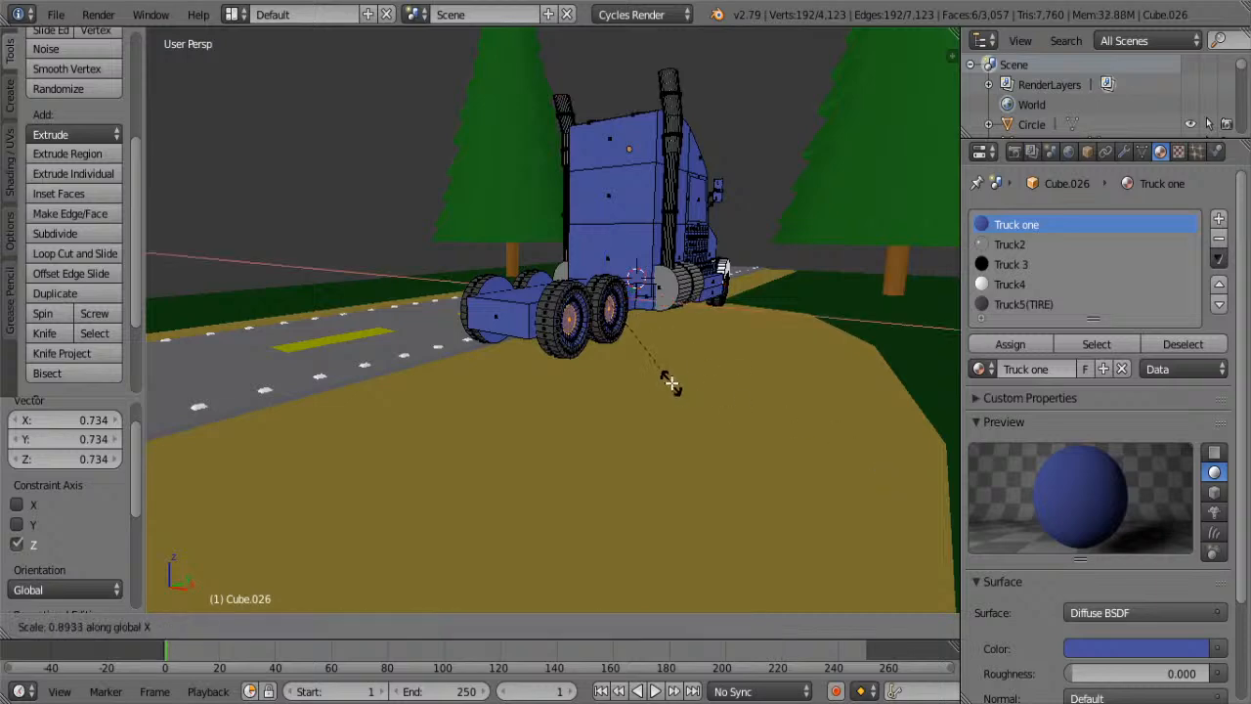
pyautogui.click(671, 381)
pyautogui.moveTo(528, 380); pyautogui.dragTo(769, 398, button='middle')
pyautogui.scroll(5, 556, 372)
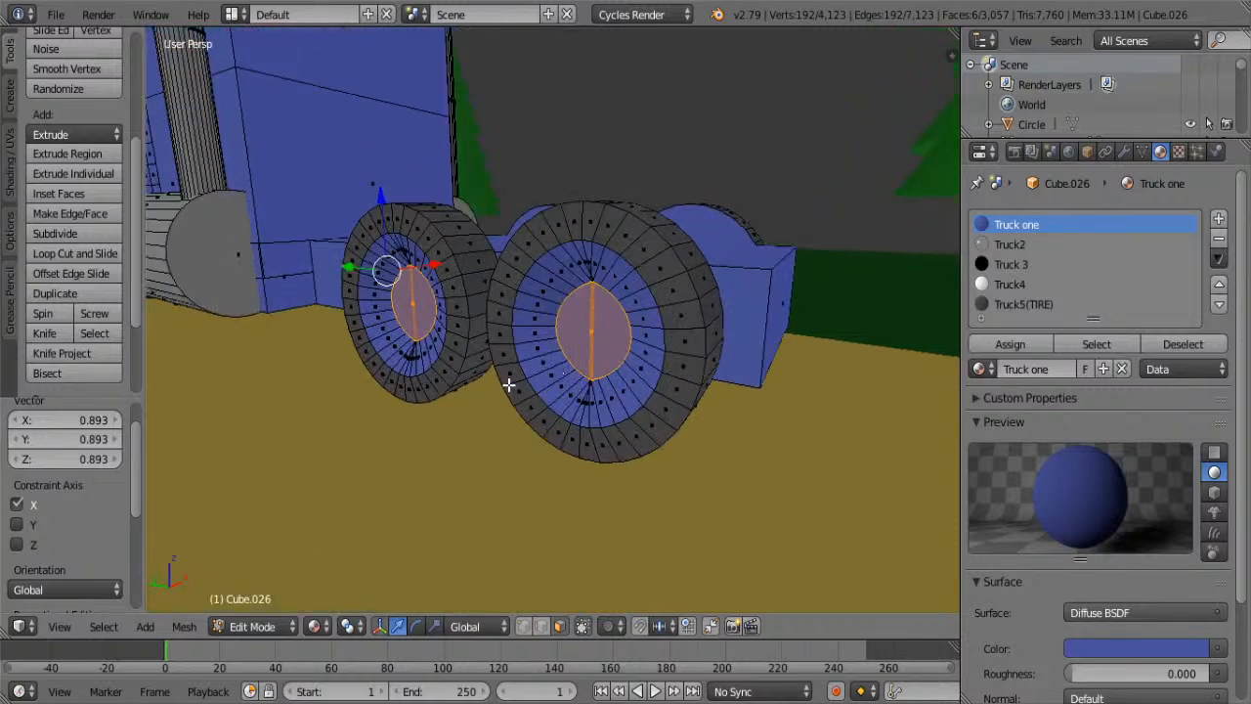
pyautogui.moveTo(508, 385); pyautogui.dragTo(578, 375, button='middle')
# - Scale the inset hub faces along the global Z axis by about 0.847 and try scaling them along Y
pyautogui.press('s')
pyautogui.press('z')
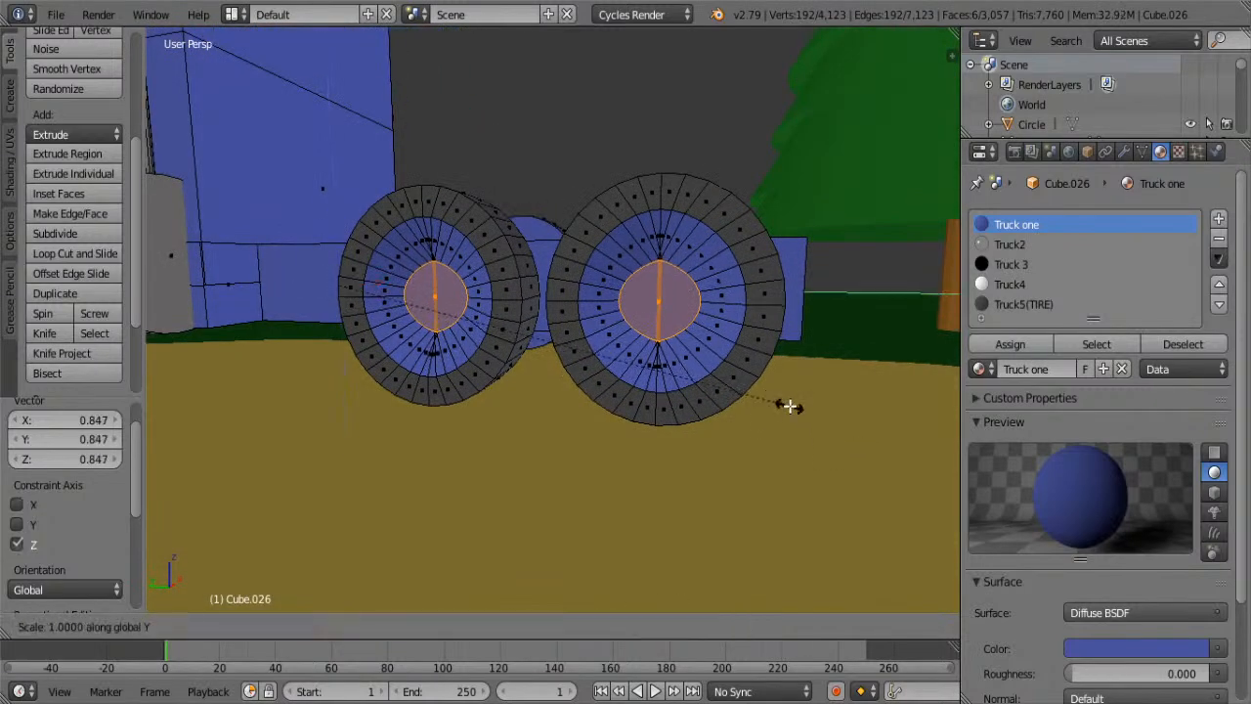
pyautogui.click(805, 398)
pyautogui.press('s')
pyautogui.press('y')
pyautogui.rightClick(818, 400)
# - Inspect the shape of the rear wheels' inset hub faces up close, both in Edit Mode and in Object Mode
pyautogui.moveTo(817, 400); pyautogui.dragTo(712, 415, button='middle')
pyautogui.moveTo(624, 446); pyautogui.dragTo(694, 420, button='middle')
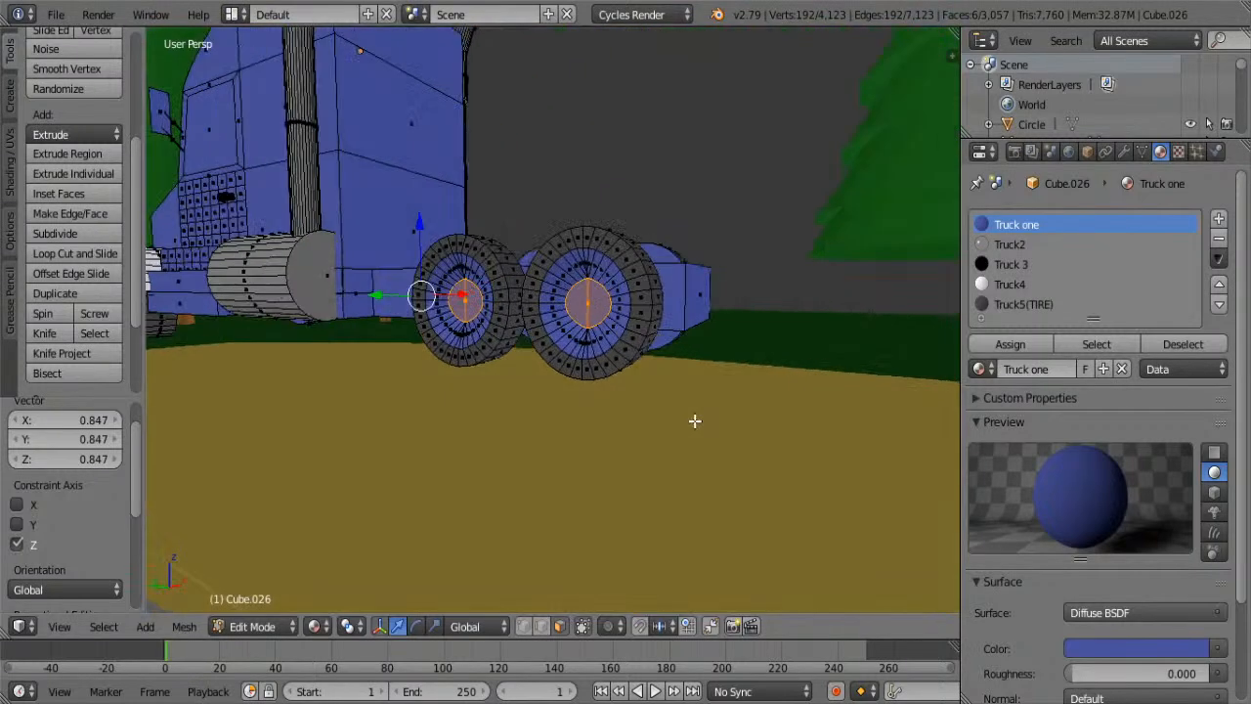
pyautogui.scroll(5, 677, 407)
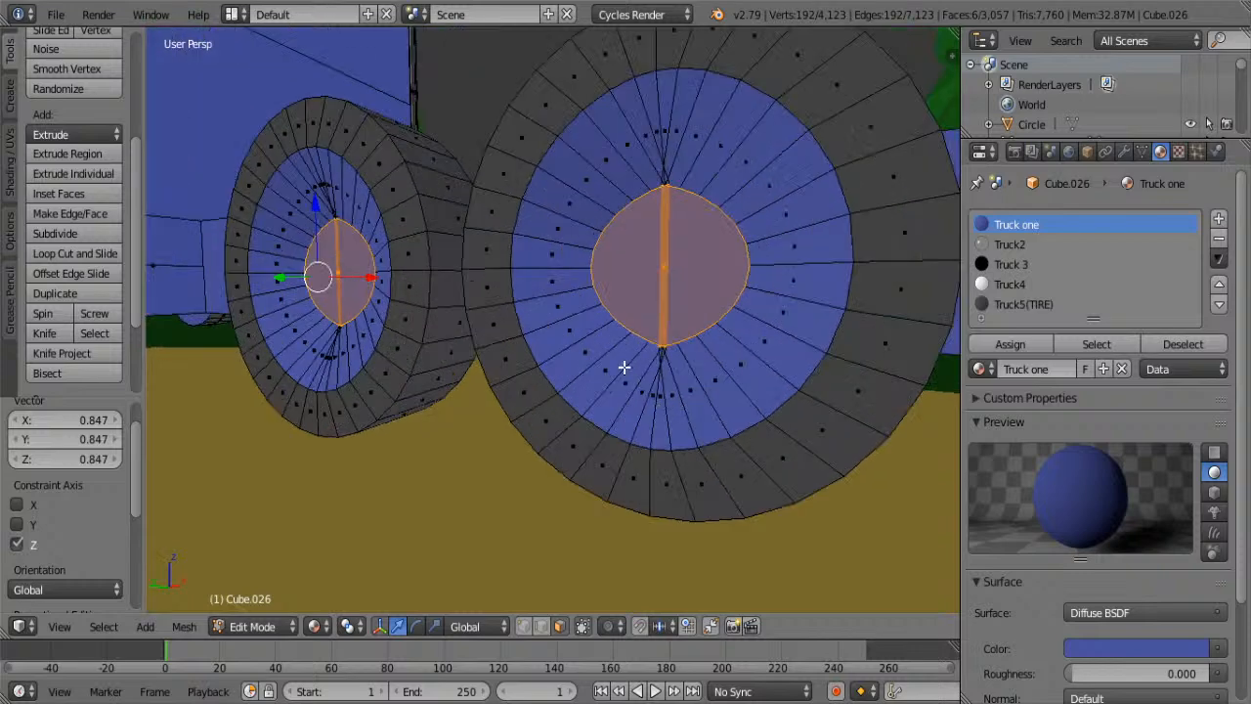
pyautogui.rightClick(563, 256)
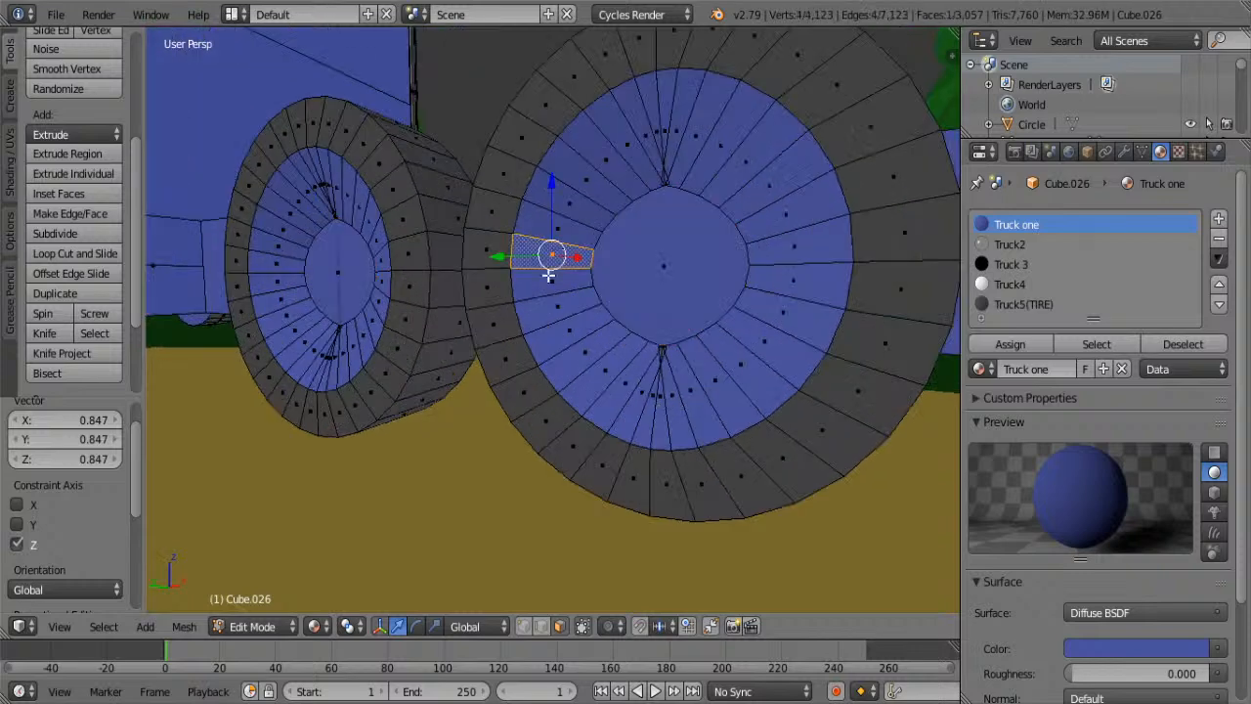
pyautogui.rightClick(602, 278)
pyautogui.scroll(-4, 667, 326)
pyautogui.moveTo(668, 327); pyautogui.dragTo(777, 359, button='middle')
pyautogui.press('Tab')
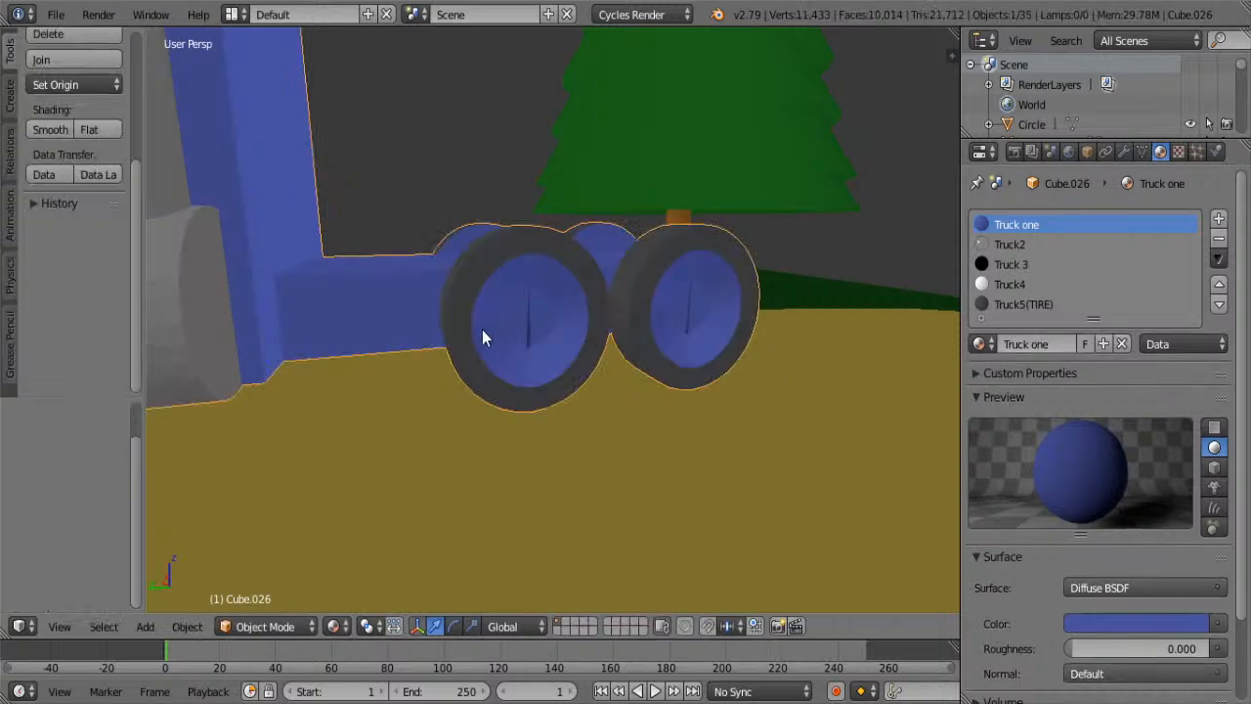
pyautogui.moveTo(482, 331); pyautogui.dragTo(568, 345, button='middle')
pyautogui.press('Tab')
pyautogui.rightClick(607, 350)
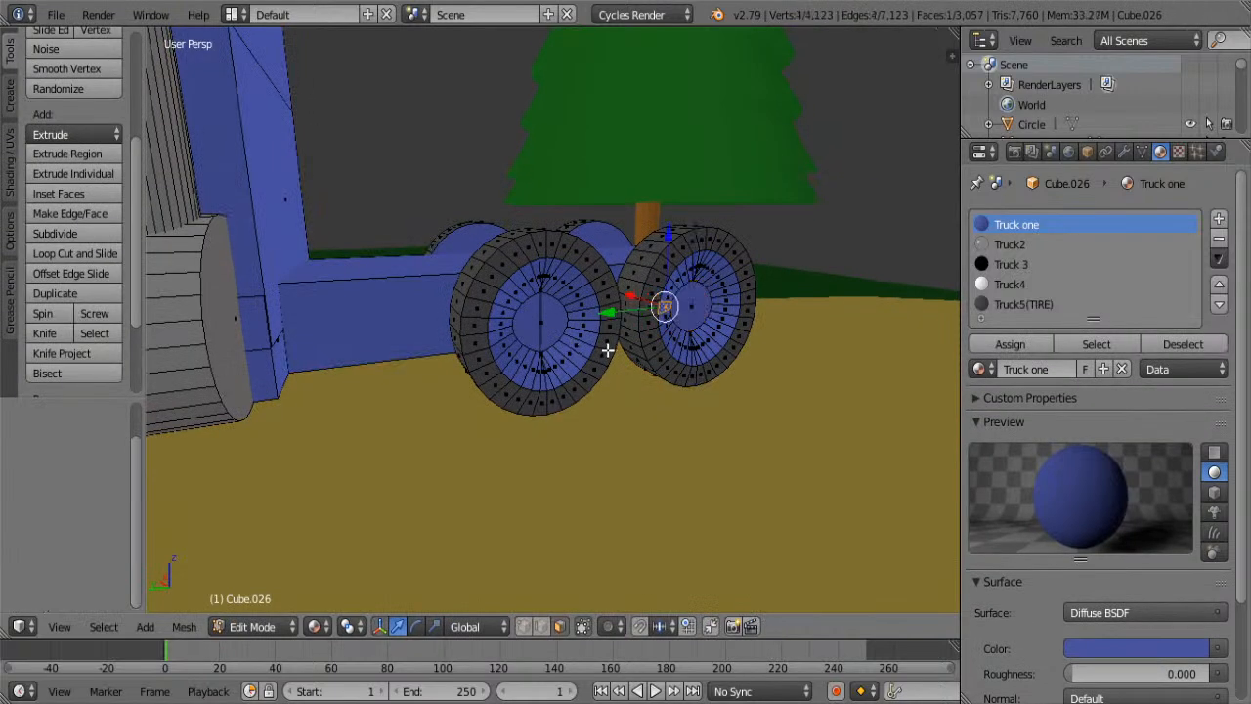
# - Undo the face selection, the hub face scalings and the last inset on all six wheels
pyautogui.scroll(-2, 723, 372)
pyautogui.hotkey('ctrl', 'z')
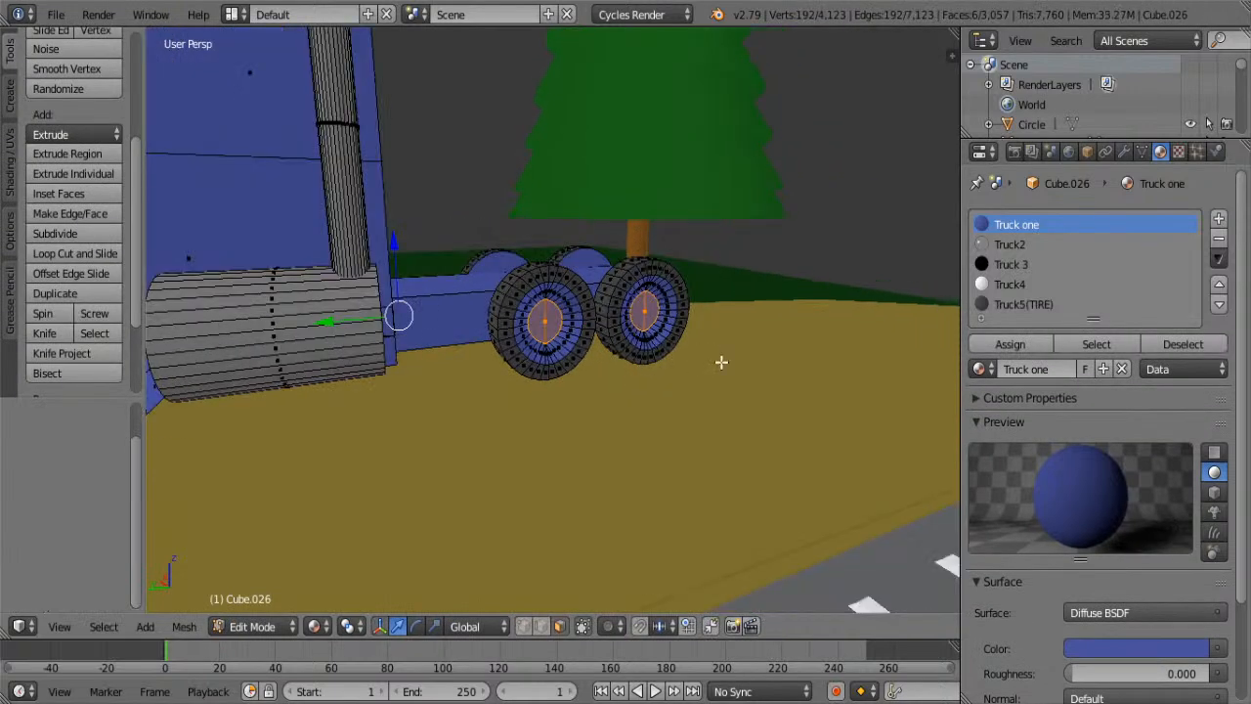
pyautogui.hotkey('ctrl', 'z')
pyautogui.hotkey('ctrl', 'z')
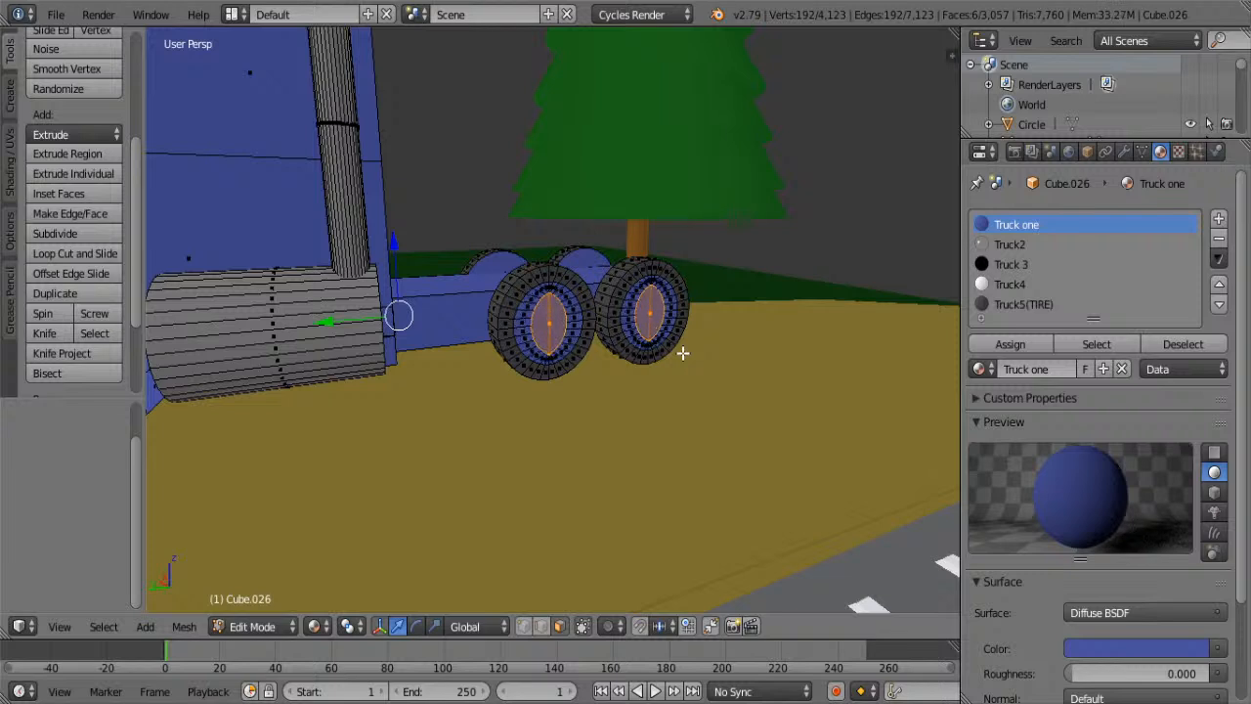
pyautogui.hotkey('ctrl', 'z')
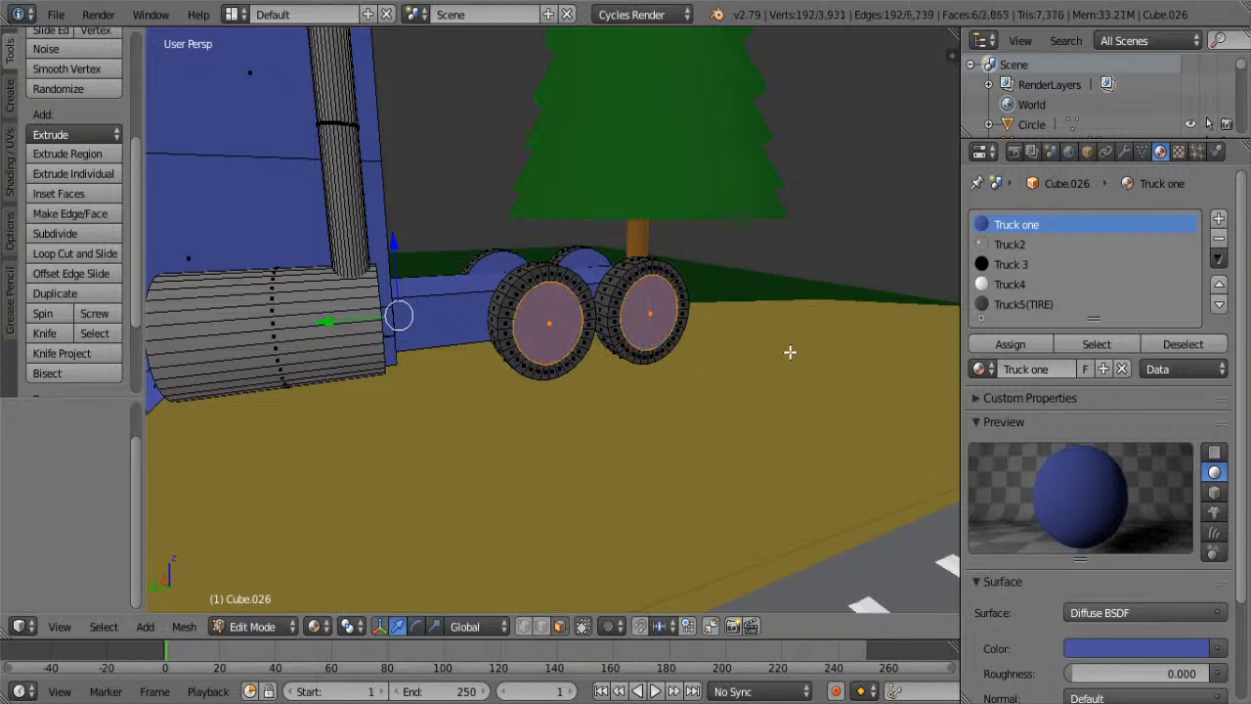
# - Inset the six selected hub faces with a thickness of about 0.079
pyautogui.press('s')
pyautogui.rightClick(775, 344)
pyautogui.click(63, 192)
pyautogui.click(82, 199)
# - Scale the inset hub faces along the global Z axis by about 0.862 and uniformly by about 0.968
pyautogui.press('s')
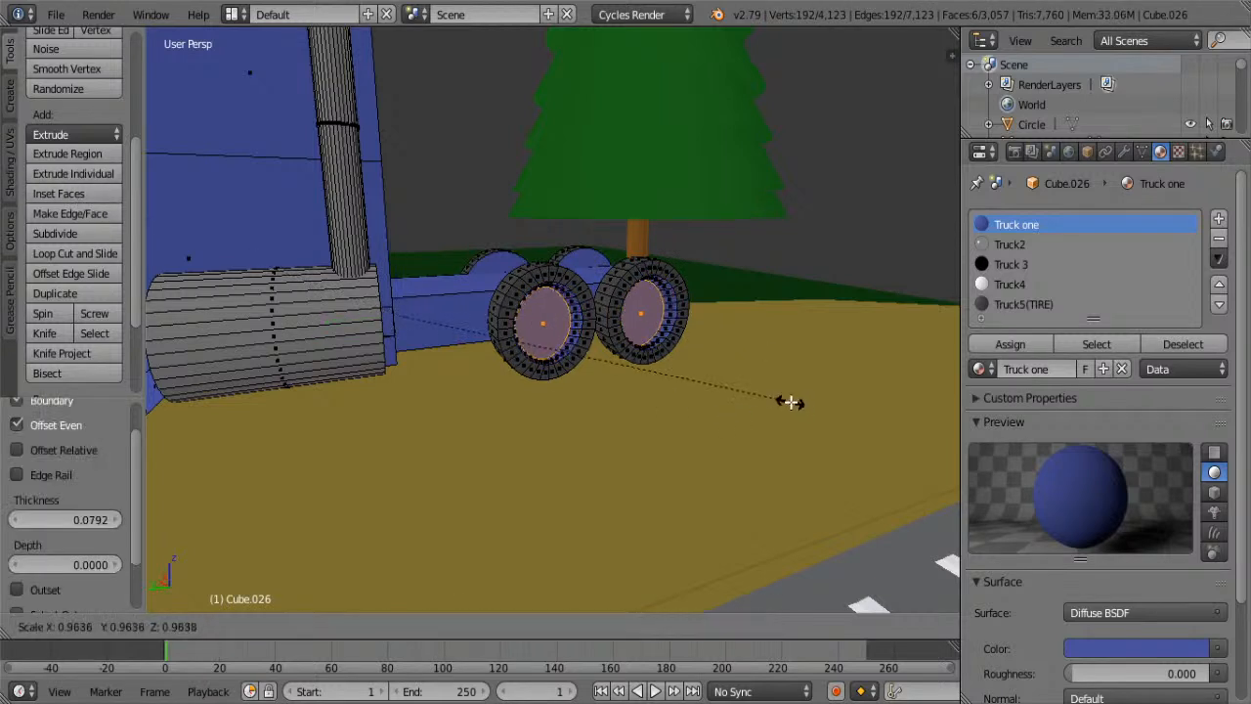
pyautogui.press('z')
pyautogui.click(754, 381)
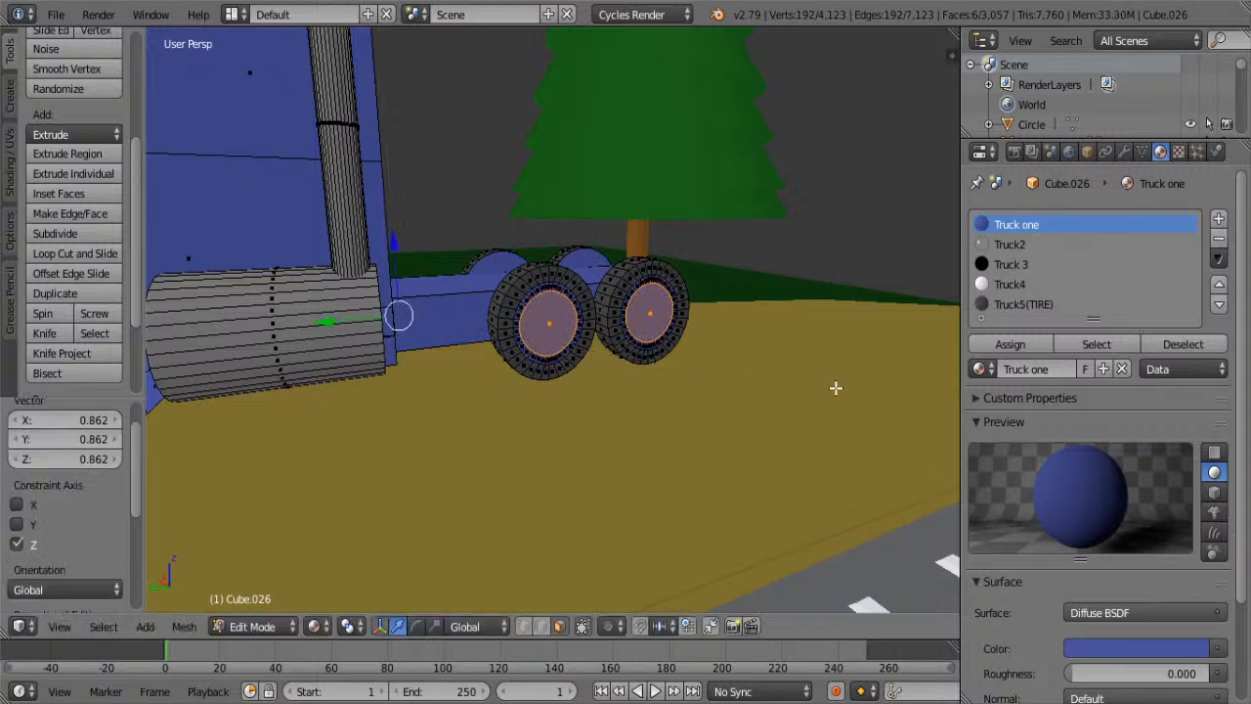
pyautogui.press('s')
pyautogui.click(821, 384)
# - Nudge all six hub faces by about -0.011 along the global Y axis, and move the two front wheels' hub faces separately along Y
pyautogui.moveTo(820, 384); pyautogui.dragTo(767, 369, button='middle')
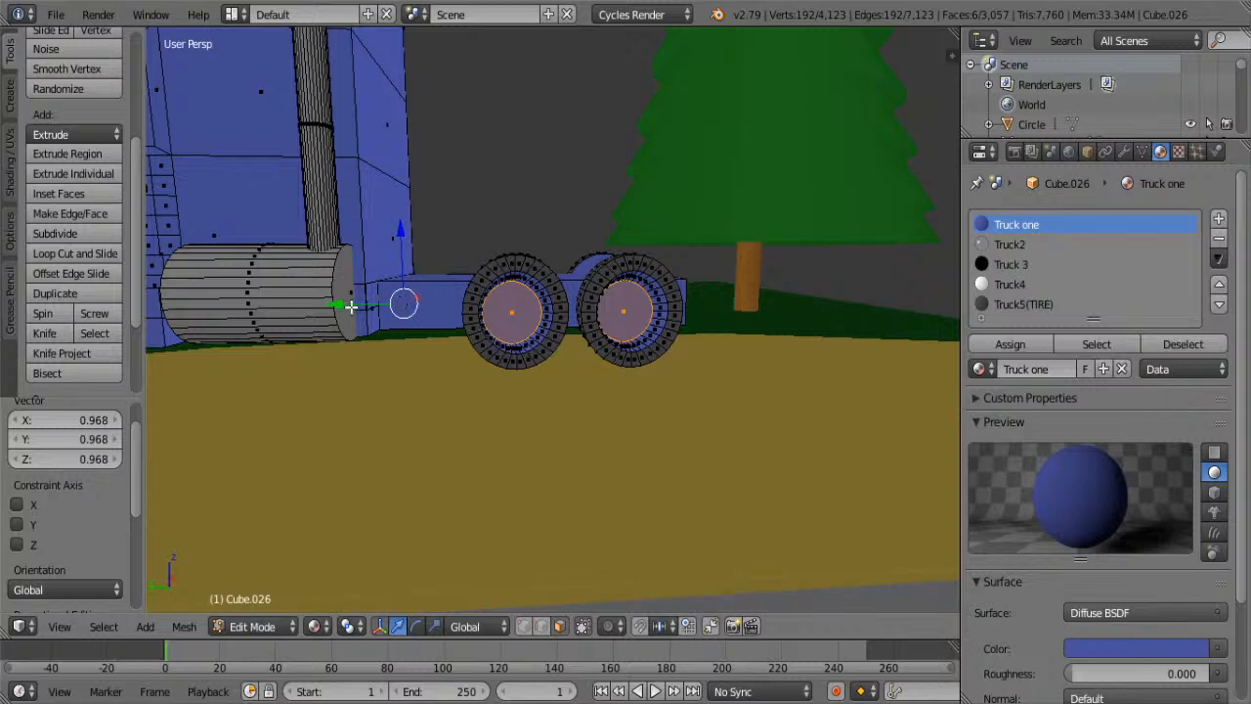
pyautogui.moveTo(350, 308); pyautogui.dragTo(354, 307)
pyautogui.keyDown('shift'); pyautogui.moveTo(323, 348); pyautogui.dragTo(700, 314, button='middle'); pyautogui.keyUp('shift')
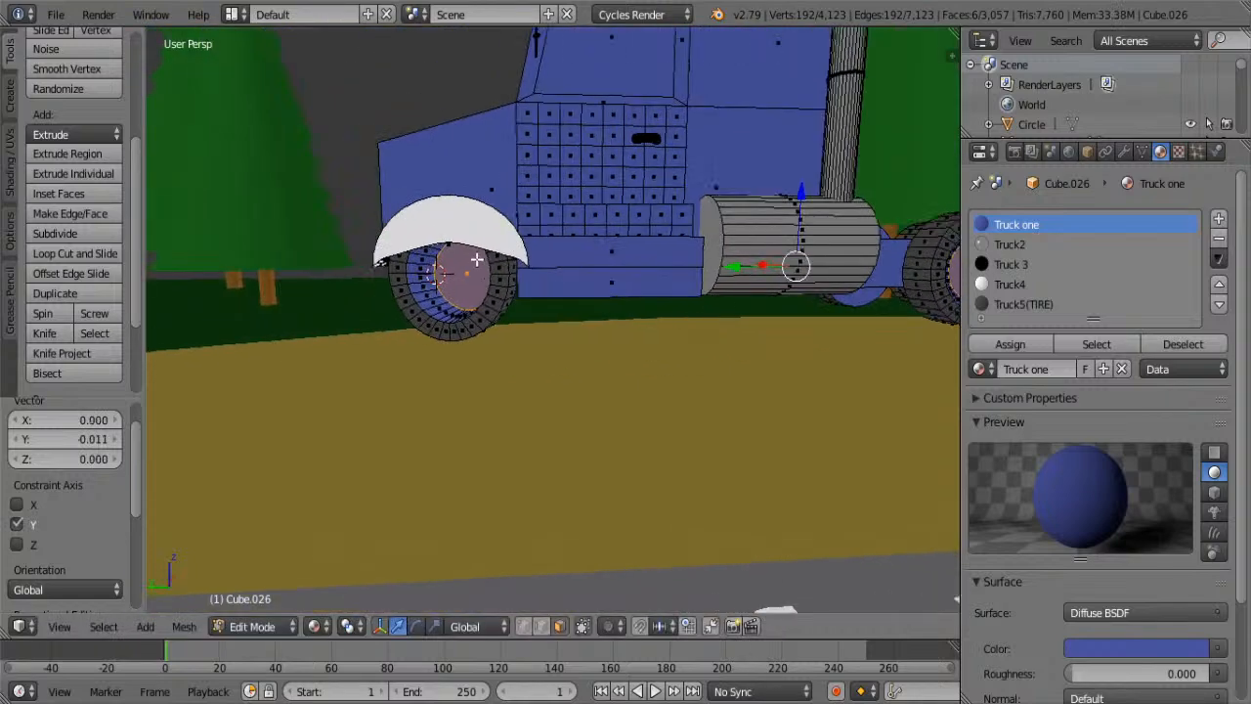
pyautogui.rightClick(465, 271)
pyautogui.moveTo(448, 275); pyautogui.dragTo(692, 297, button='middle')
pyautogui.keyDown('shift'); pyautogui.rightClick(664, 285); pyautogui.keyUp('shift')
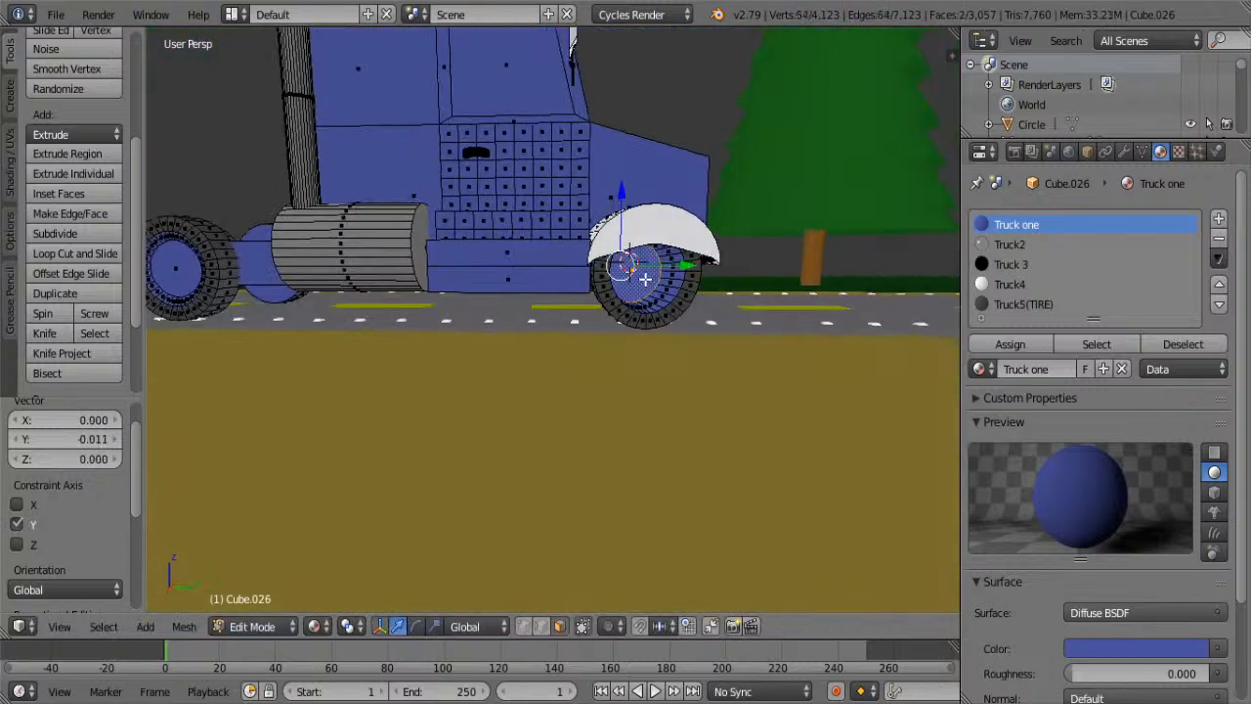
pyautogui.moveTo(679, 265); pyautogui.dragTo(698, 284)
# - Select the blue inward-facing back faces of all six wheels and assign the Truck5(TIRE) material to them
pyautogui.press('Tab')
pyautogui.moveTo(697, 285); pyautogui.dragTo(728, 302, button='middle')
pyautogui.press('Tab')
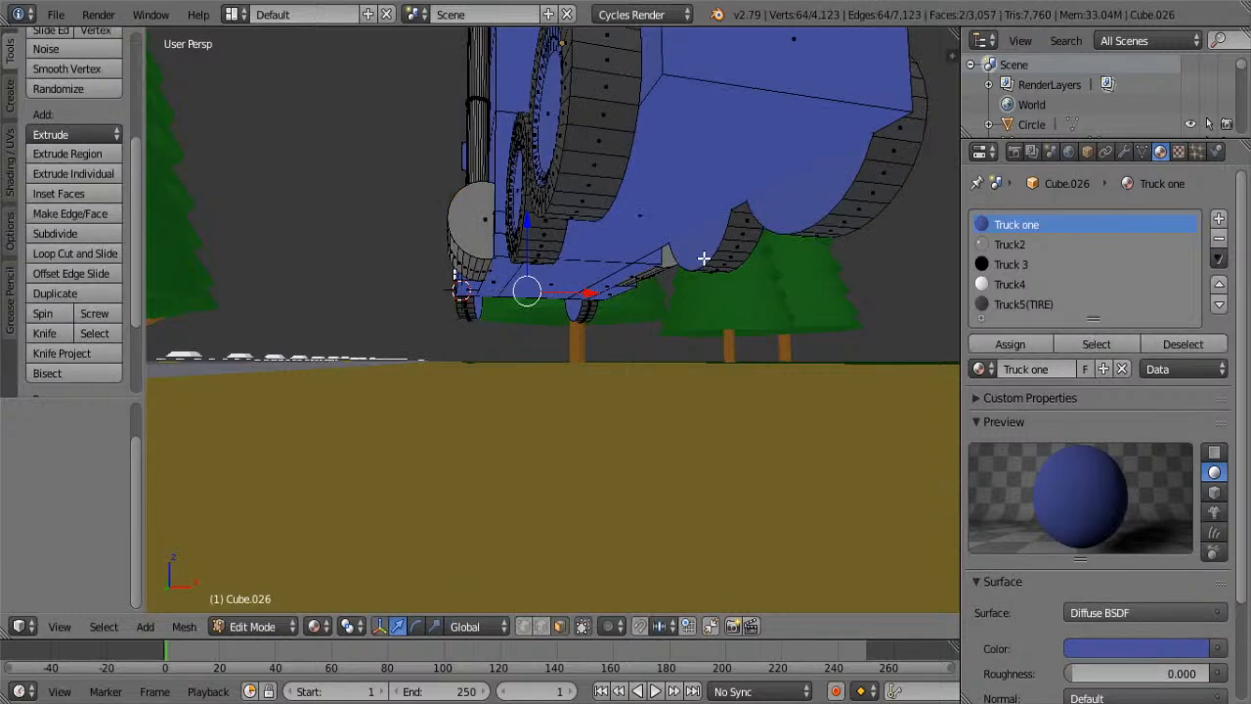
pyautogui.rightClick(702, 252)
pyautogui.keyDown('shift'); pyautogui.rightClick(834, 188); pyautogui.keyUp('shift')
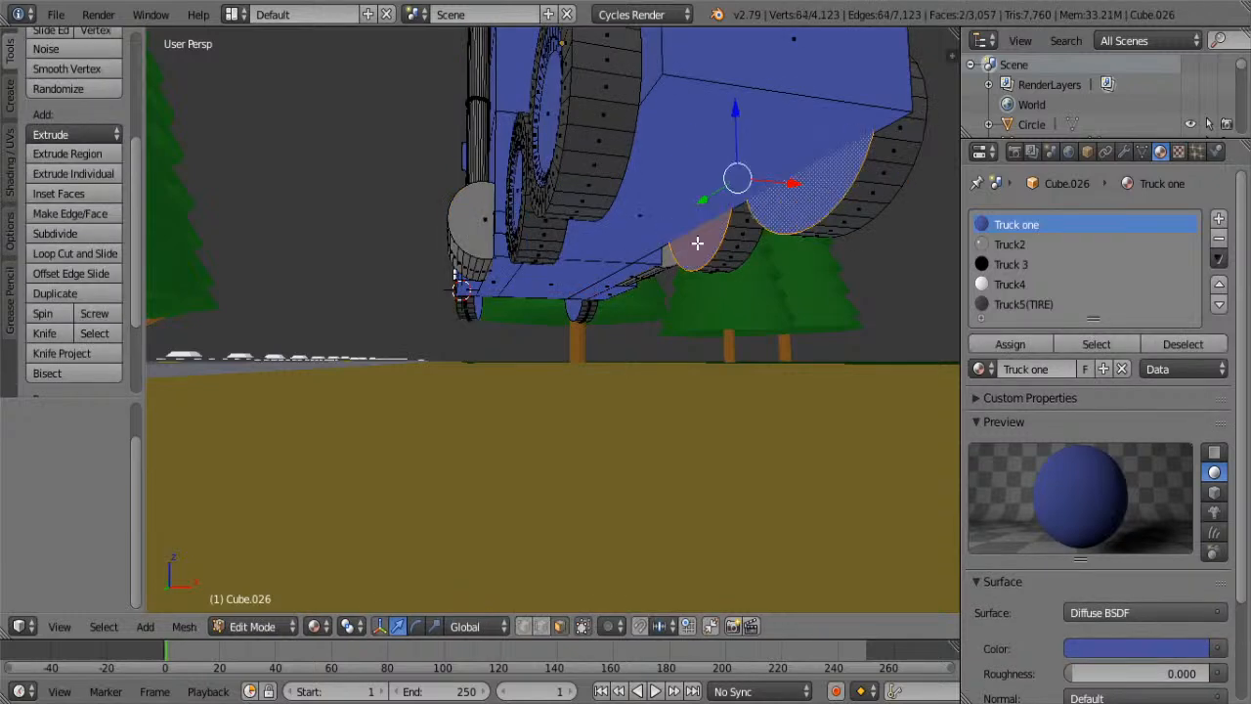
pyautogui.keyDown('shift'); pyautogui.rightClick(578, 302); pyautogui.keyUp('shift')
pyautogui.moveTo(622, 323); pyautogui.dragTo(296, 283, button='middle')
pyautogui.keyDown('shift'); pyautogui.rightClick(329, 291); pyautogui.keyUp('shift')
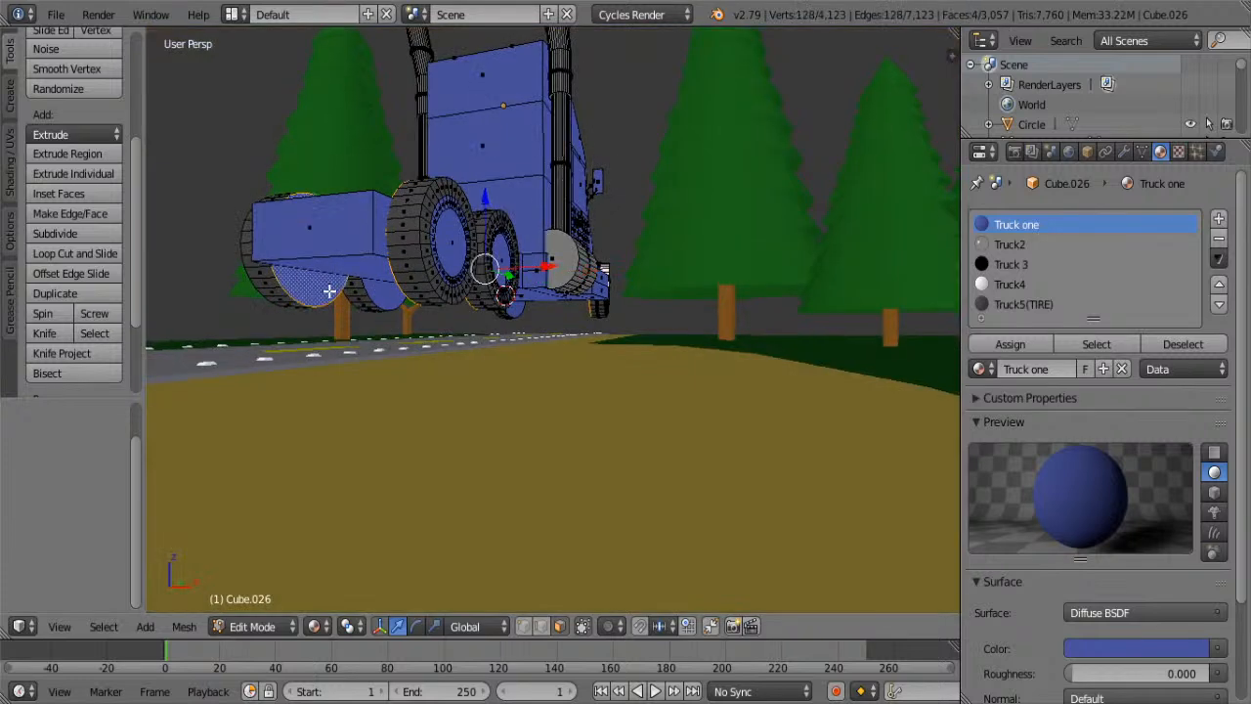
pyautogui.keyDown('shift'); pyautogui.rightClick(381, 293); pyautogui.keyUp('shift')
pyautogui.keyDown('shift'); pyautogui.rightClick(514, 310); pyautogui.keyUp('shift')
pyautogui.scroll(-3, 1011, 254)
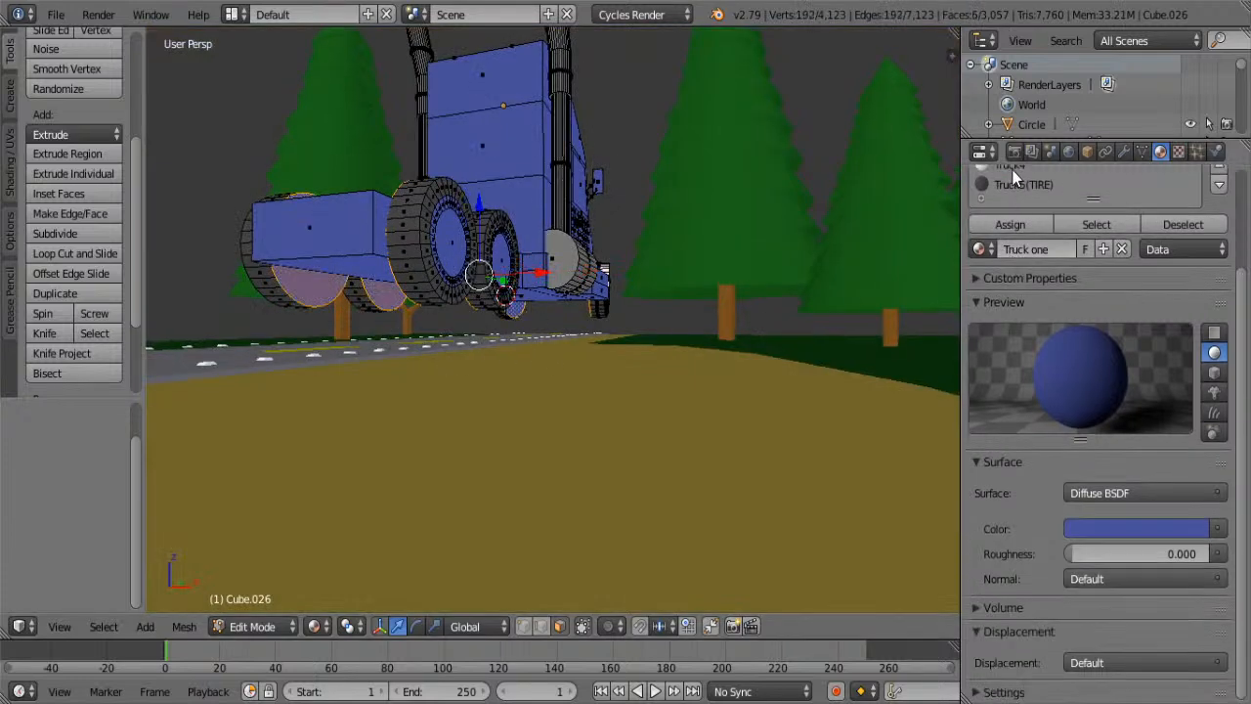
pyautogui.click(1018, 184)
pyautogui.click(1006, 224)
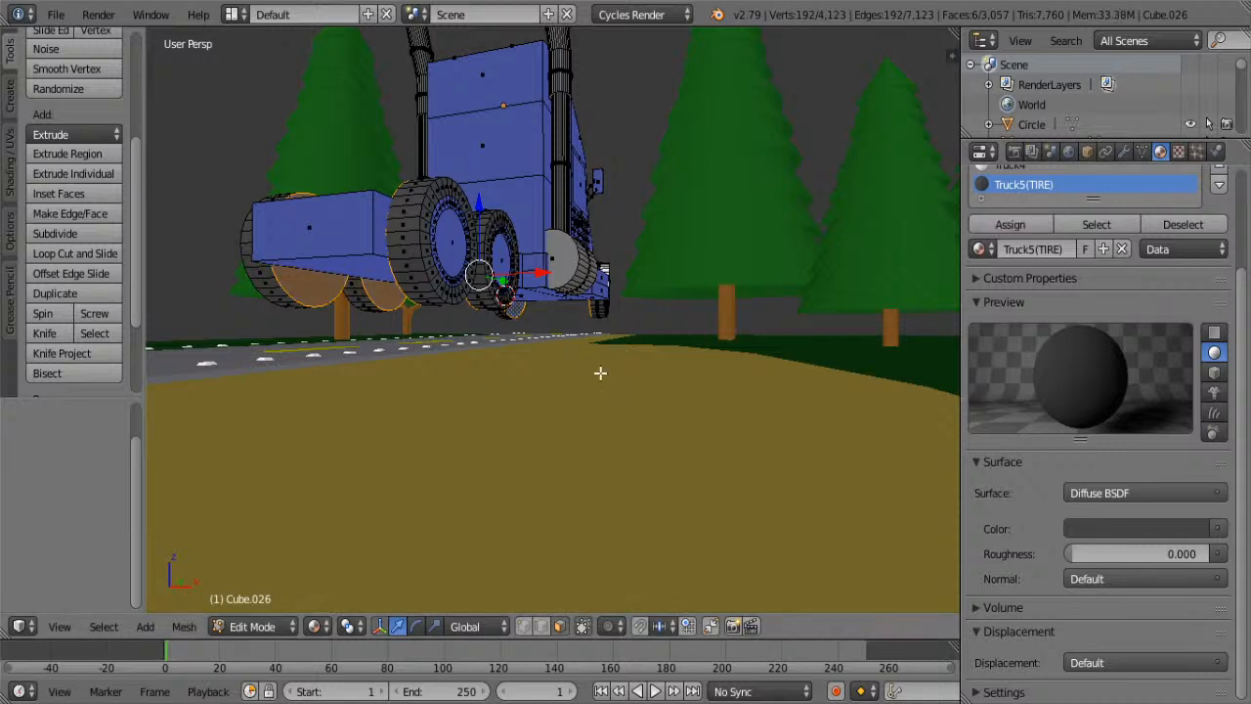
# - Set the roughness of the Truck5(TIRE) material to about 0.453
pyautogui.press('Tab')
pyautogui.moveTo(586, 377); pyautogui.dragTo(498, 362, button='middle')
pyautogui.press('Tab')
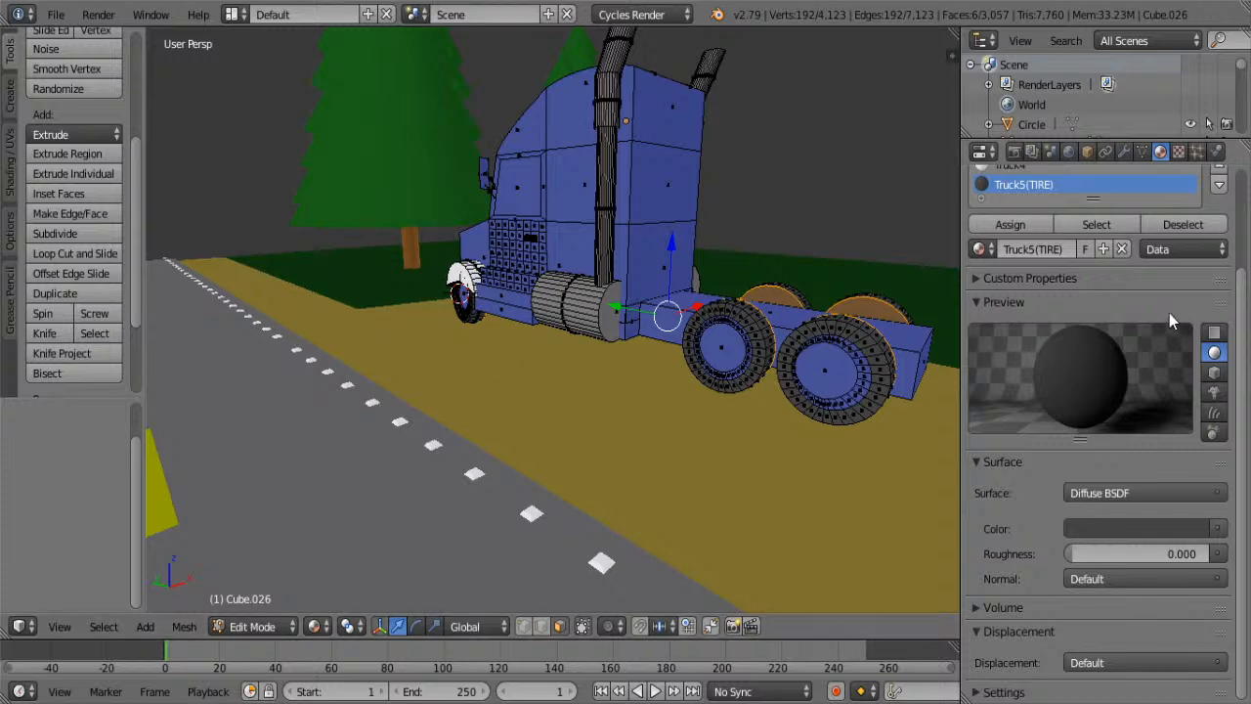
pyautogui.scroll(3, 1168, 313)
pyautogui.press('Tab')
pyautogui.press('Tab')
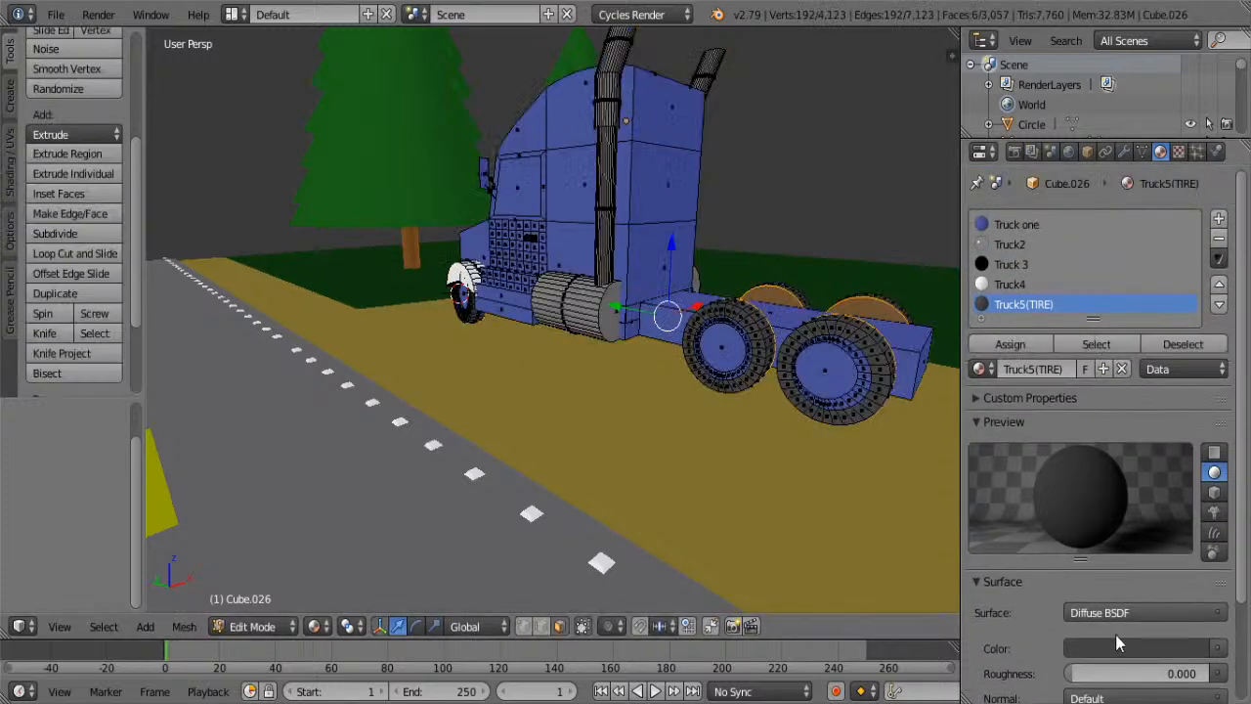
pyautogui.scroll(-3, 1115, 635)
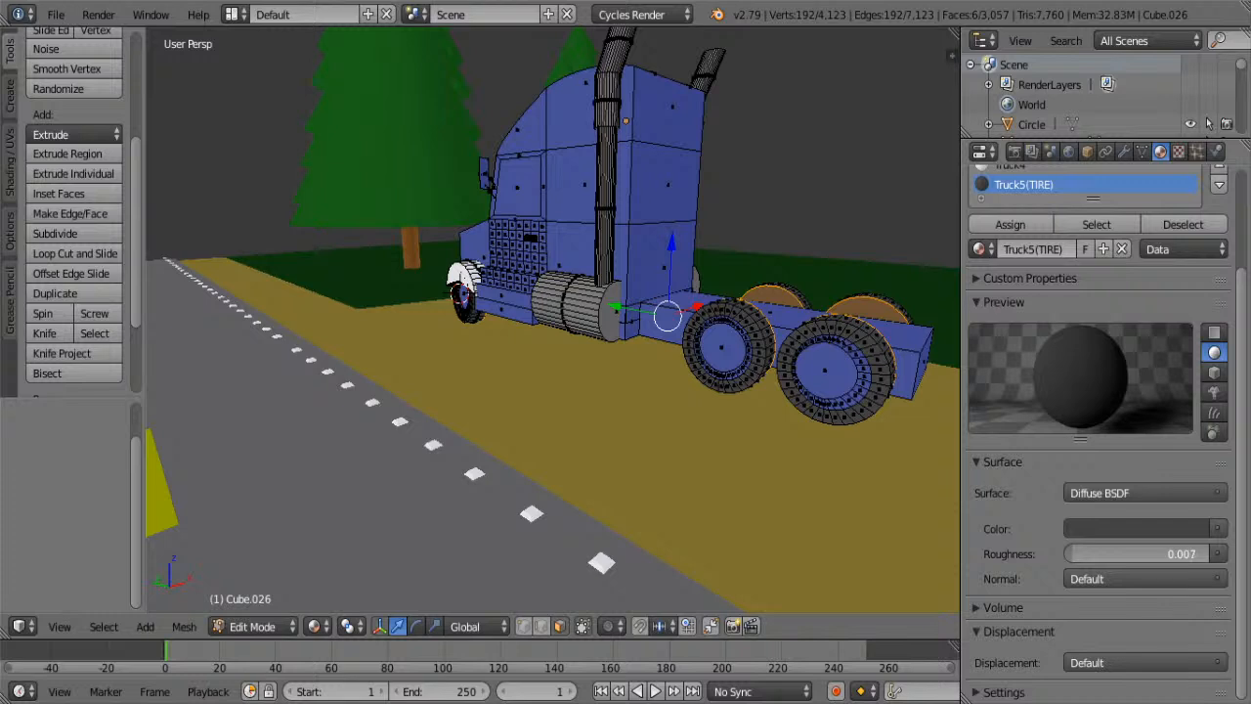
pyautogui.moveTo(1075, 553); pyautogui.dragTo(1132, 553)
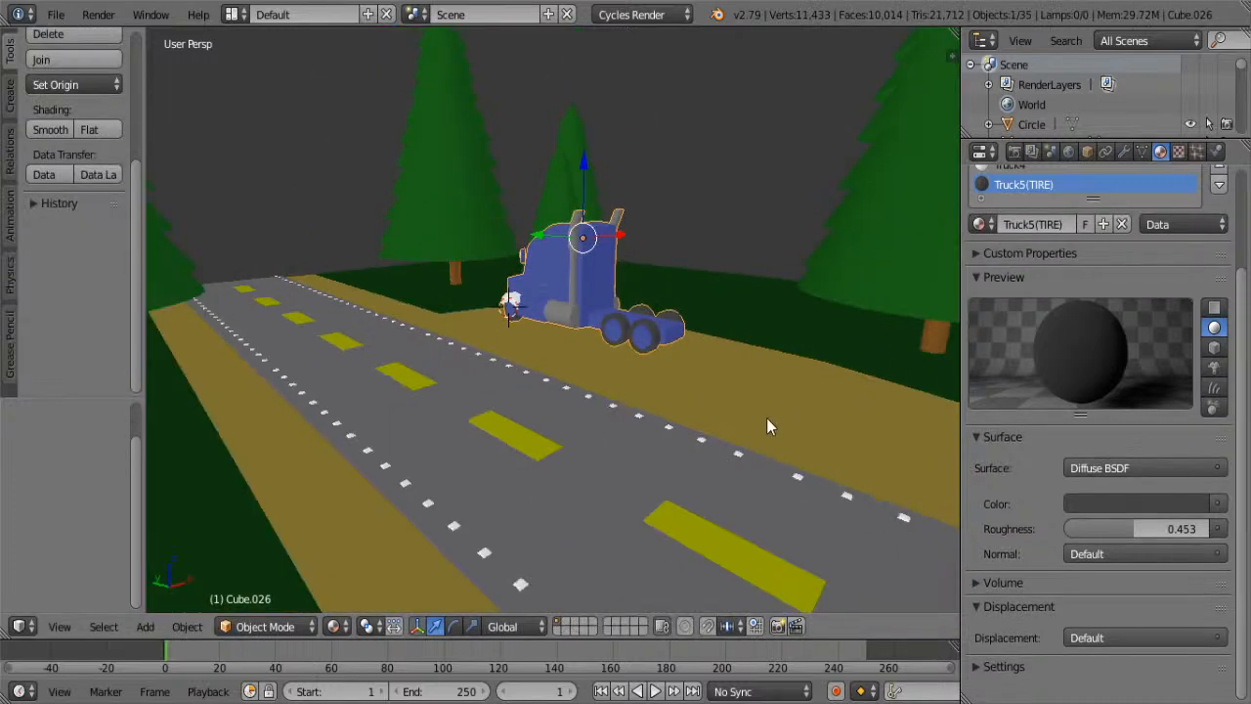
# - Change the surface shader of the Truck one material to Glossy BSDF
pyautogui.press('Tab')
pyautogui.scroll(10, 632, 391)
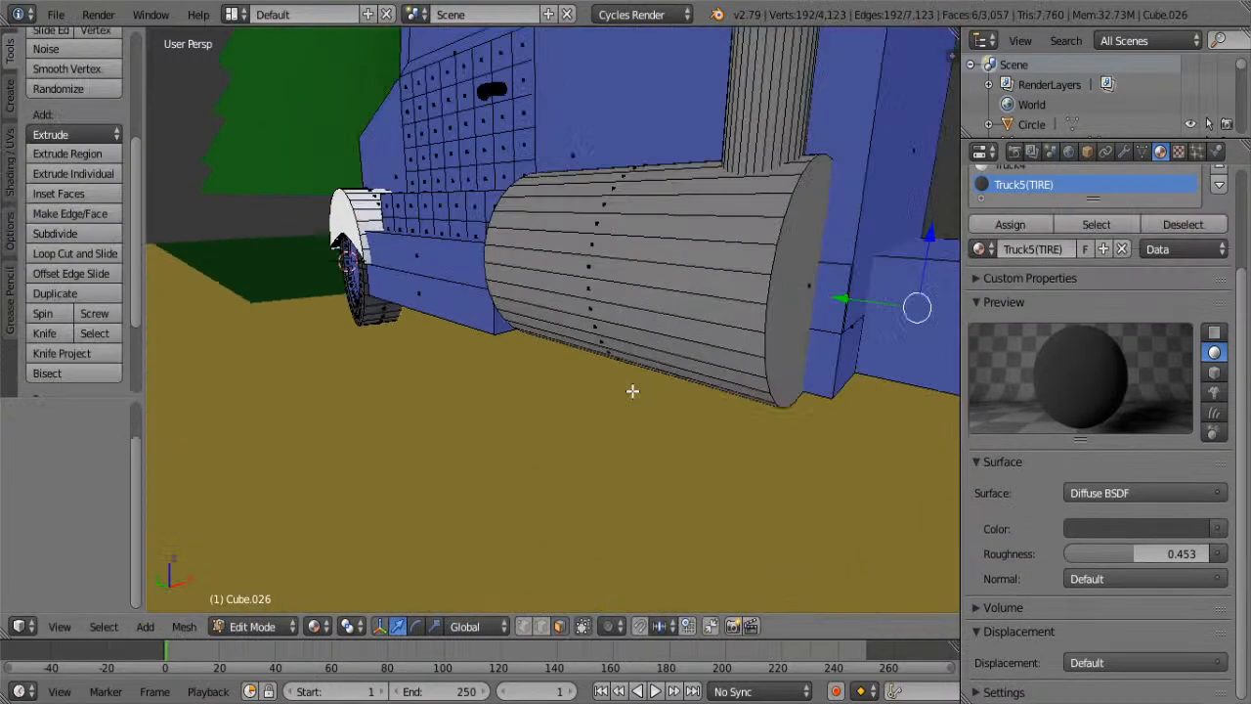
pyautogui.moveTo(461, 367); pyautogui.dragTo(576, 372, button='middle')
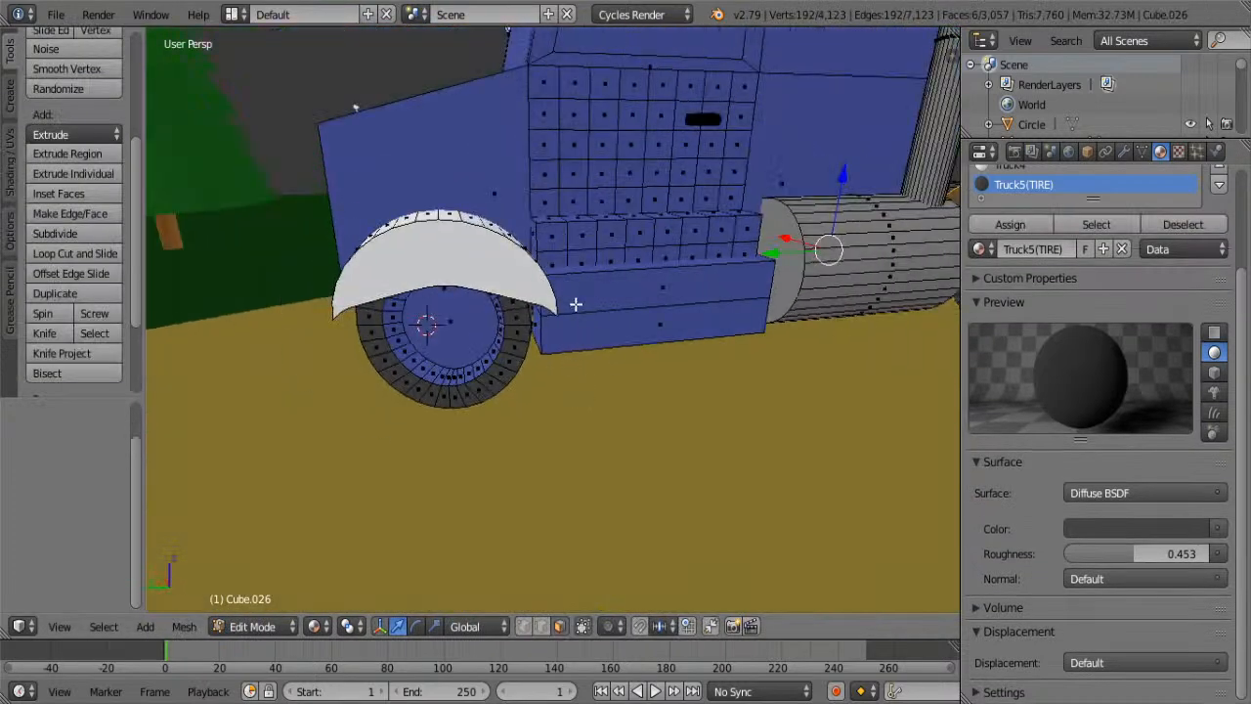
pyautogui.scroll(3, 1126, 294)
pyautogui.click(1046, 228)
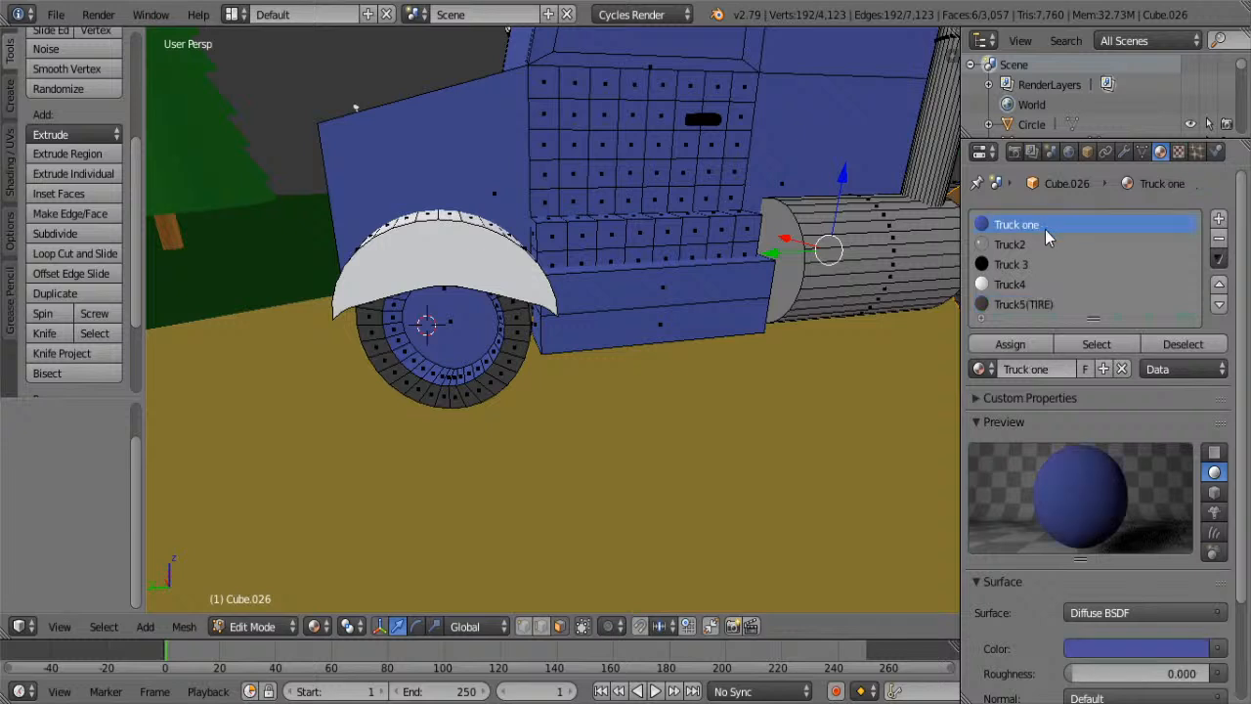
pyautogui.click(1114, 614)
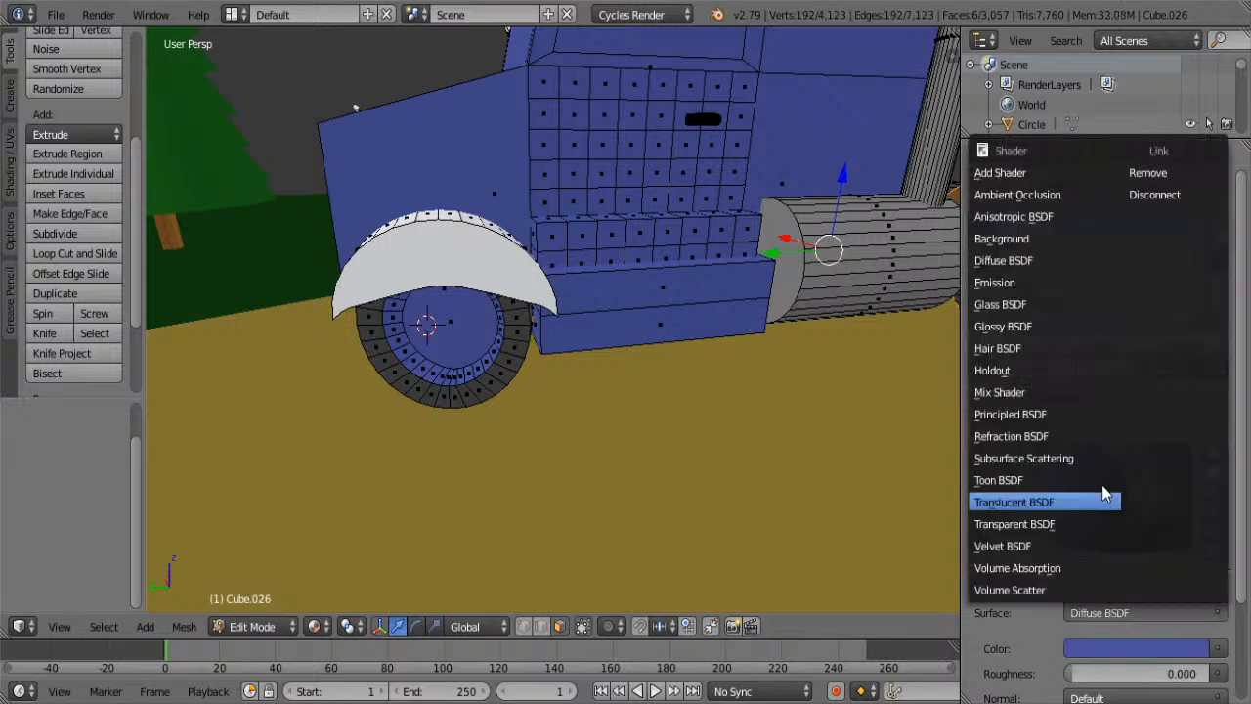
pyautogui.click(1010, 327)
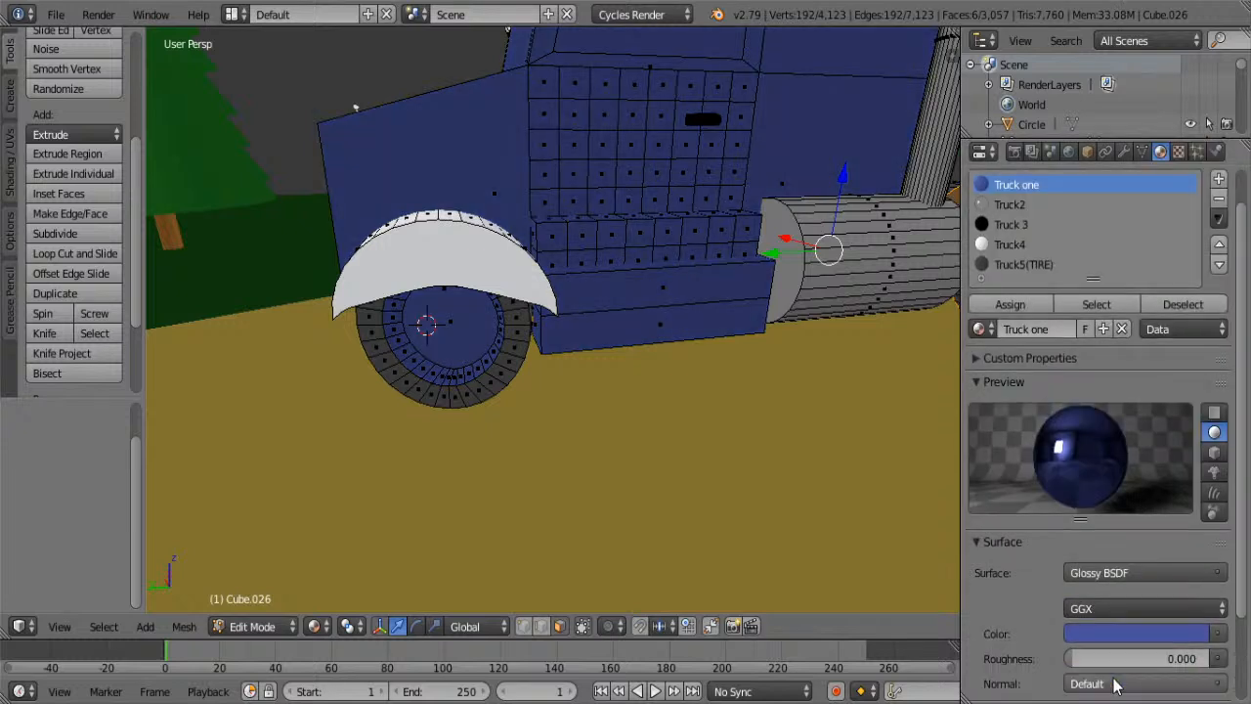
# - Set the roughness of the glossy Truck one material to about 0.473
pyautogui.scroll(-2, 1106, 684)
pyautogui.moveTo(1104, 658); pyautogui.dragTo(1217, 658)
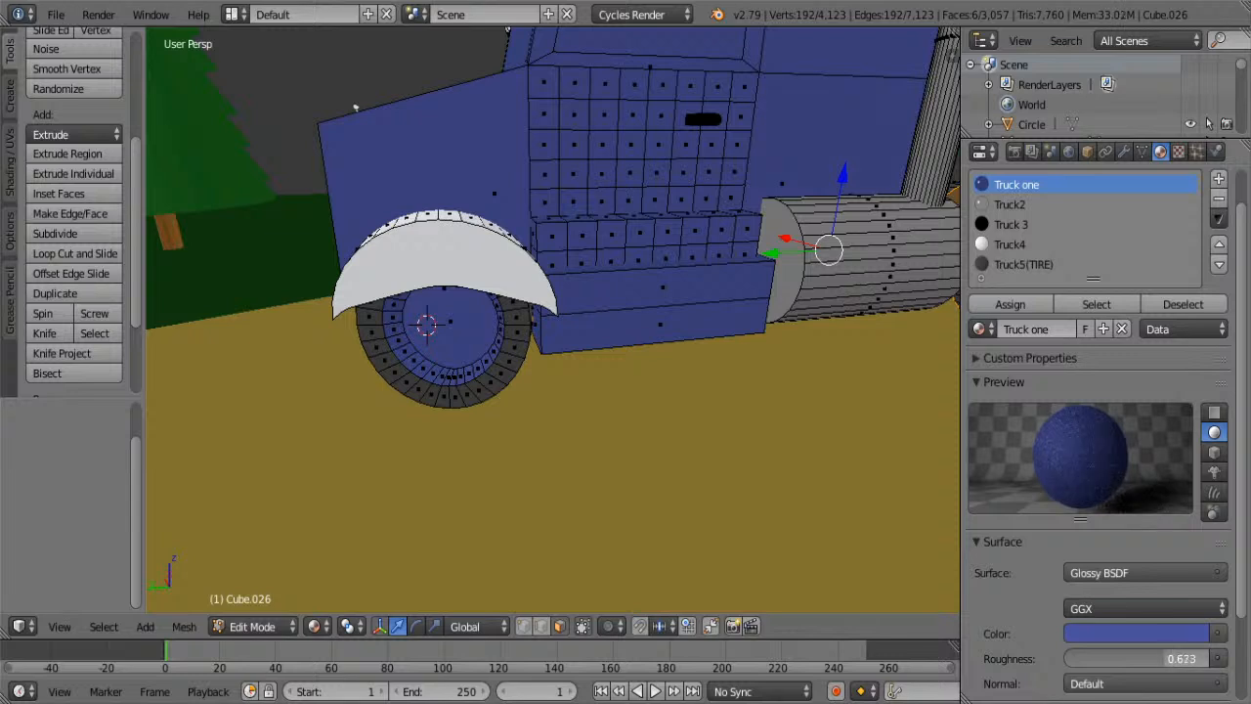
pyautogui.moveTo(1201, 658); pyautogui.dragTo(1180, 658)
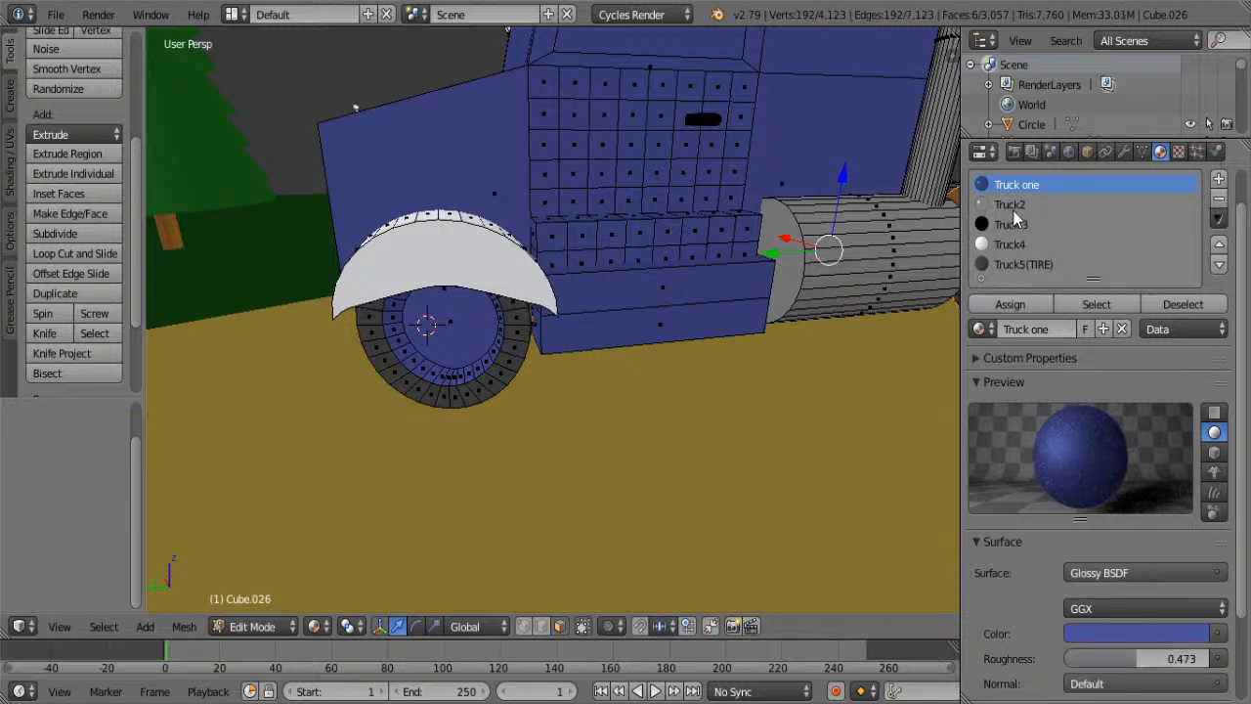
# - Change the surface shader of the Truck4 material to Glossy BSDF and set its roughness to about 0.480
pyautogui.click(1014, 243)
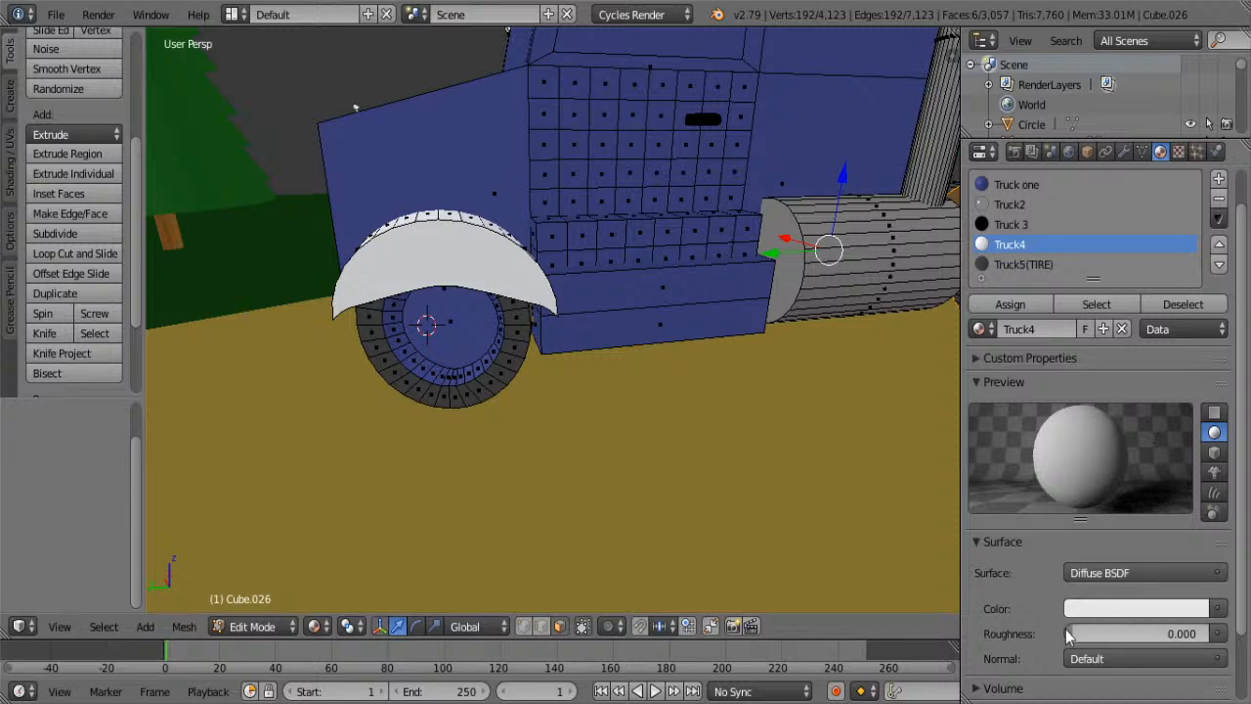
pyautogui.click(1138, 573)
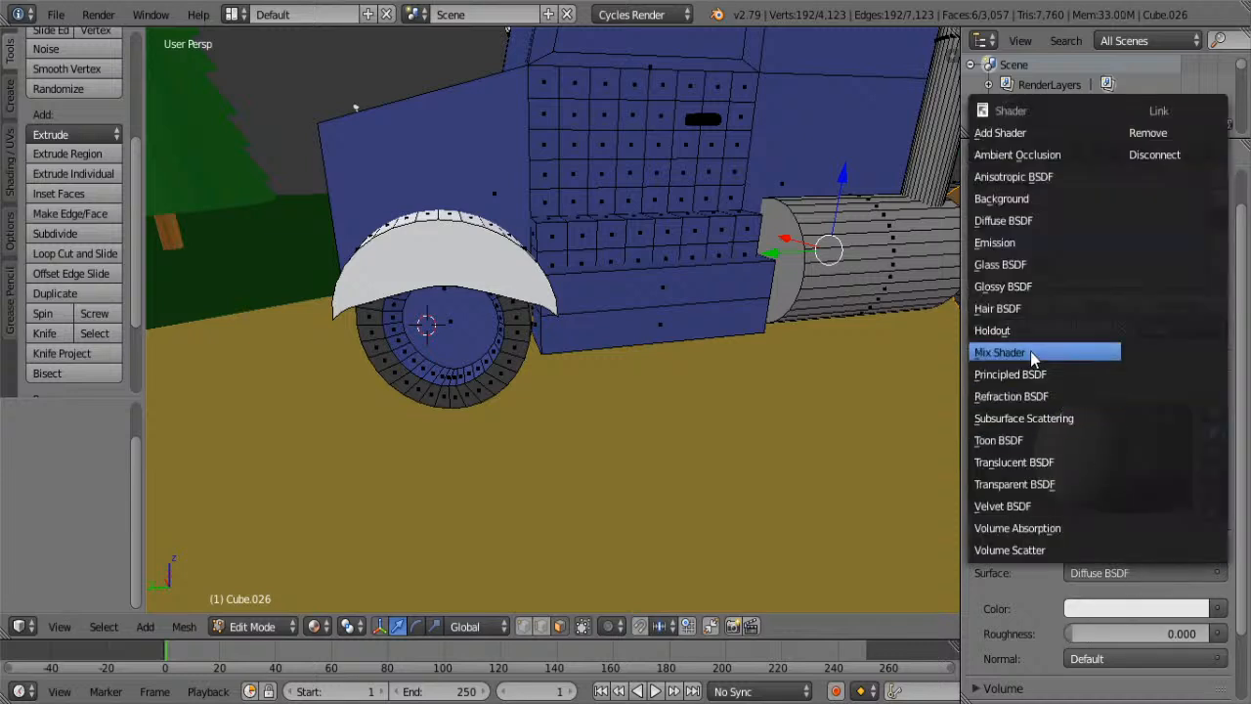
pyautogui.click(1034, 286)
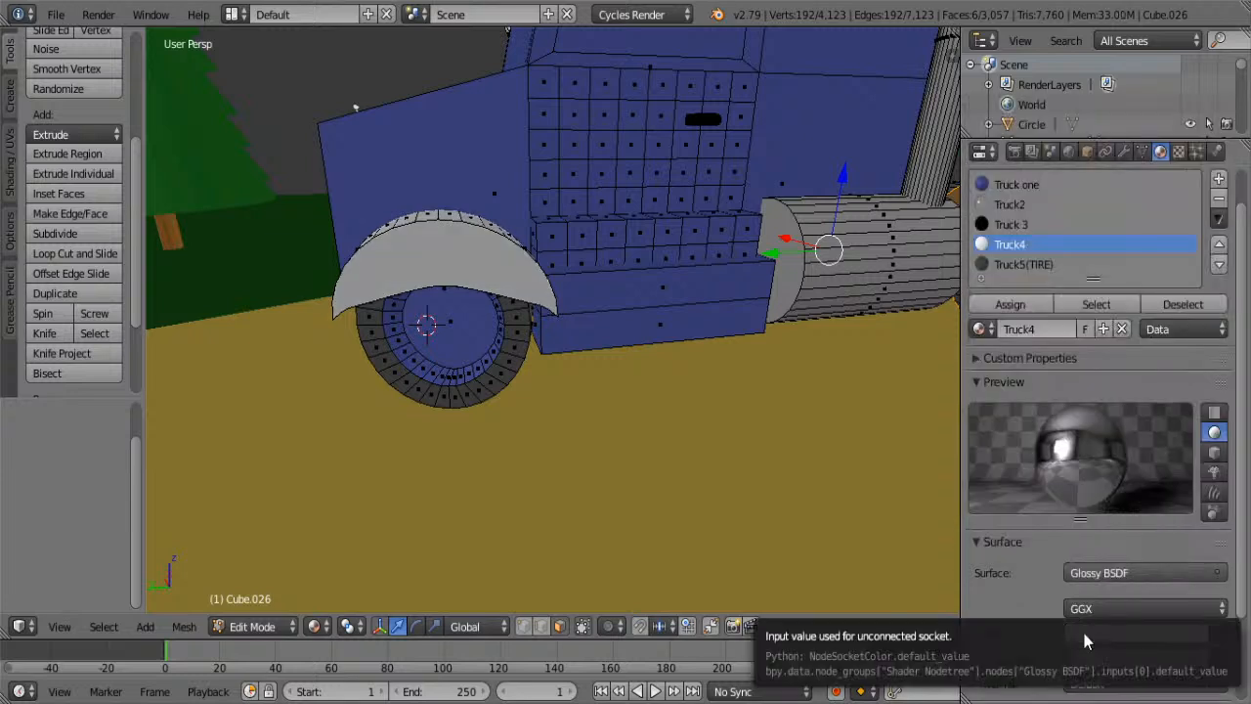
pyautogui.moveTo(1067, 658)
pyautogui.mouseDown()
pyautogui.moveTo(1140, 657)
pyautogui.moveTo(1113, 654)
pyautogui.mouseUp()
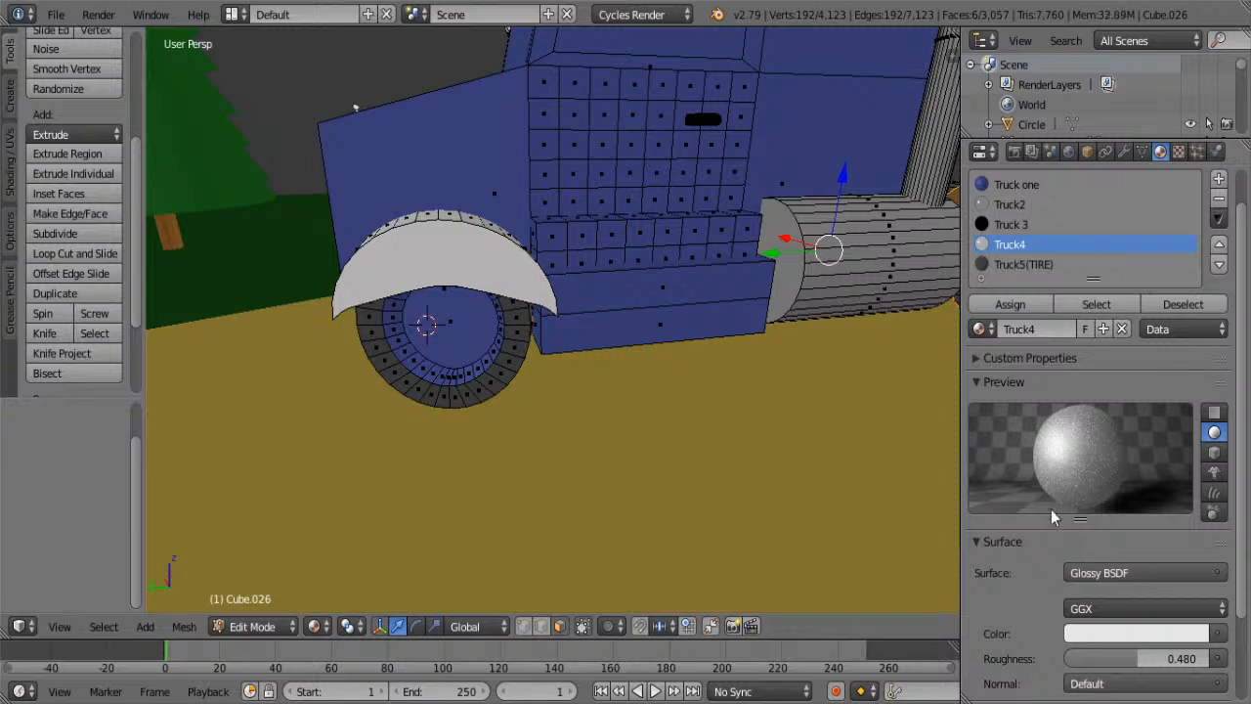
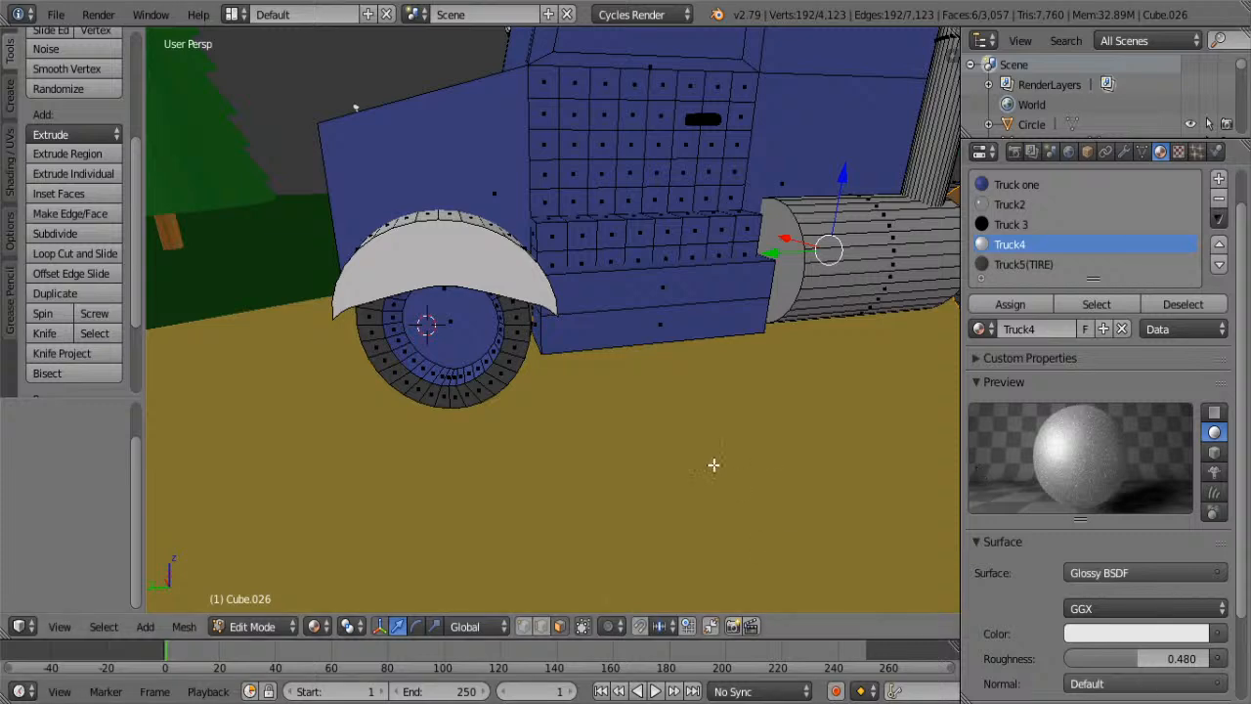
# - Examine the truck from the front and side, and check which material the top of the front fender uses
pyautogui.moveTo(712, 460); pyautogui.dragTo(785, 437, button='middle')
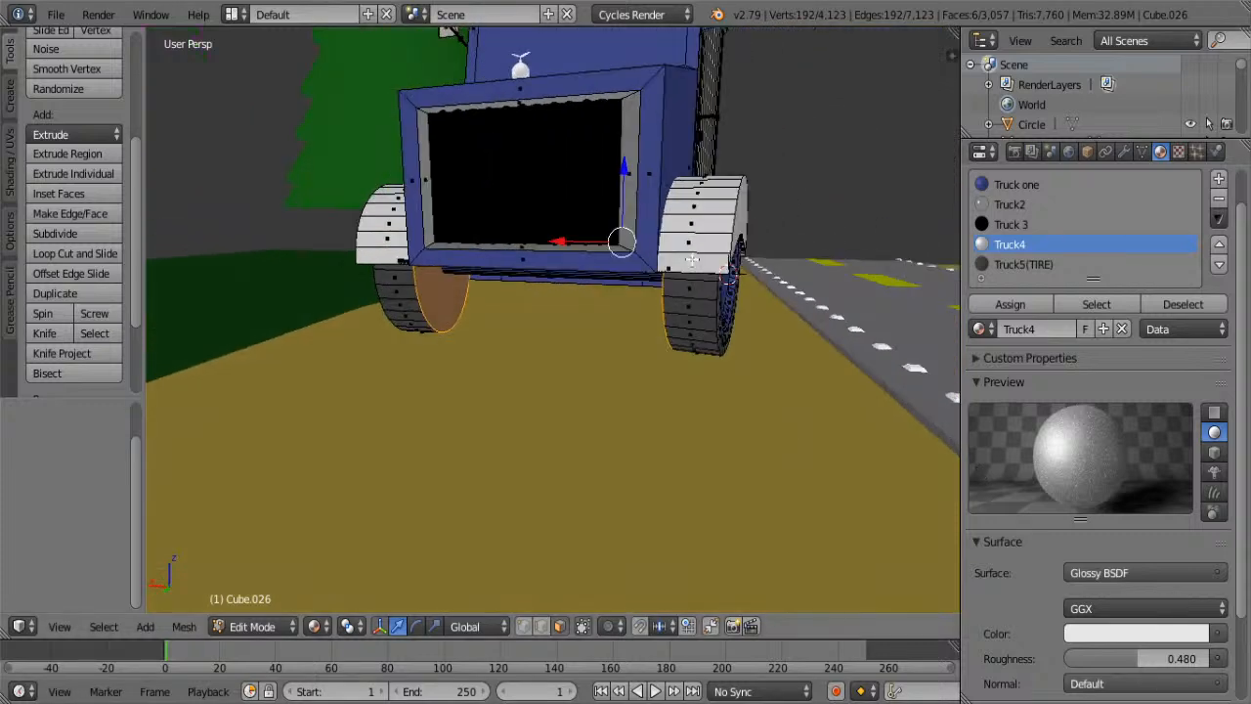
pyautogui.press('Tab')
pyautogui.moveTo(670, 268); pyautogui.dragTo(697, 266, button='middle')
pyautogui.press('Tab')
pyautogui.moveTo(608, 260); pyautogui.dragTo(771, 303, button='middle')
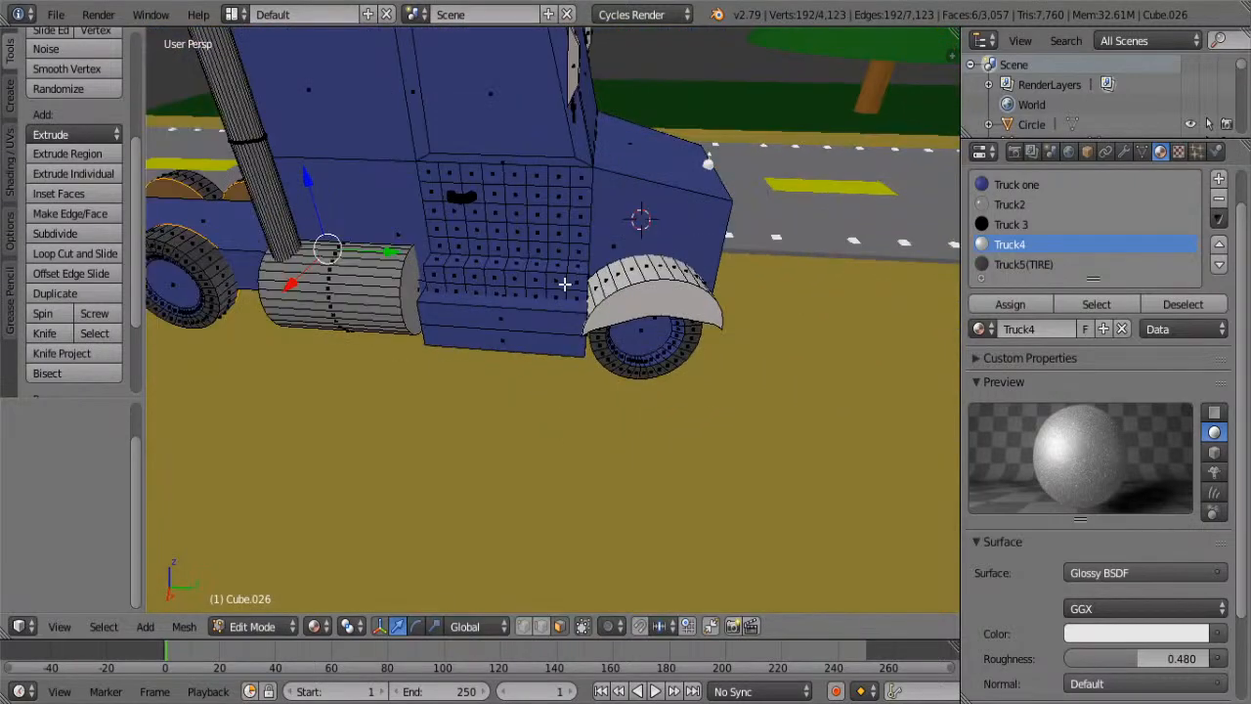
pyautogui.moveTo(564, 283); pyautogui.dragTo(672, 353, button='middle')
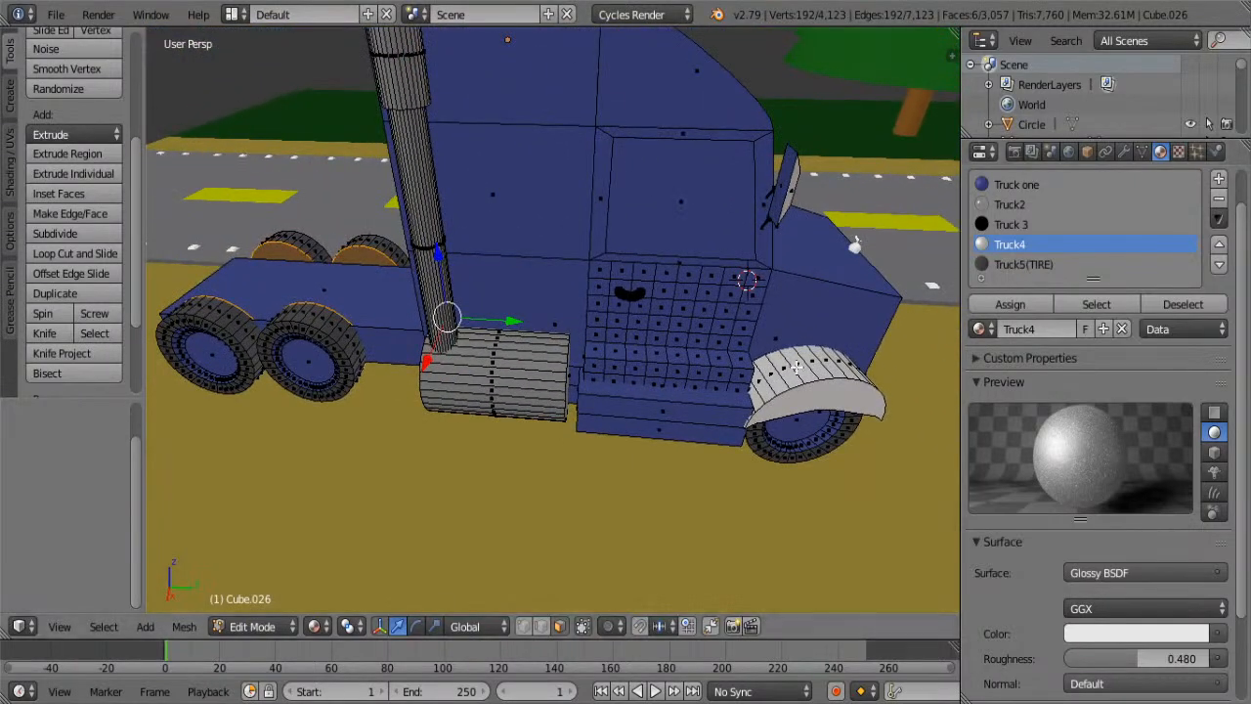
pyautogui.rightClick(825, 379)
pyautogui.scroll(1, 1136, 251)
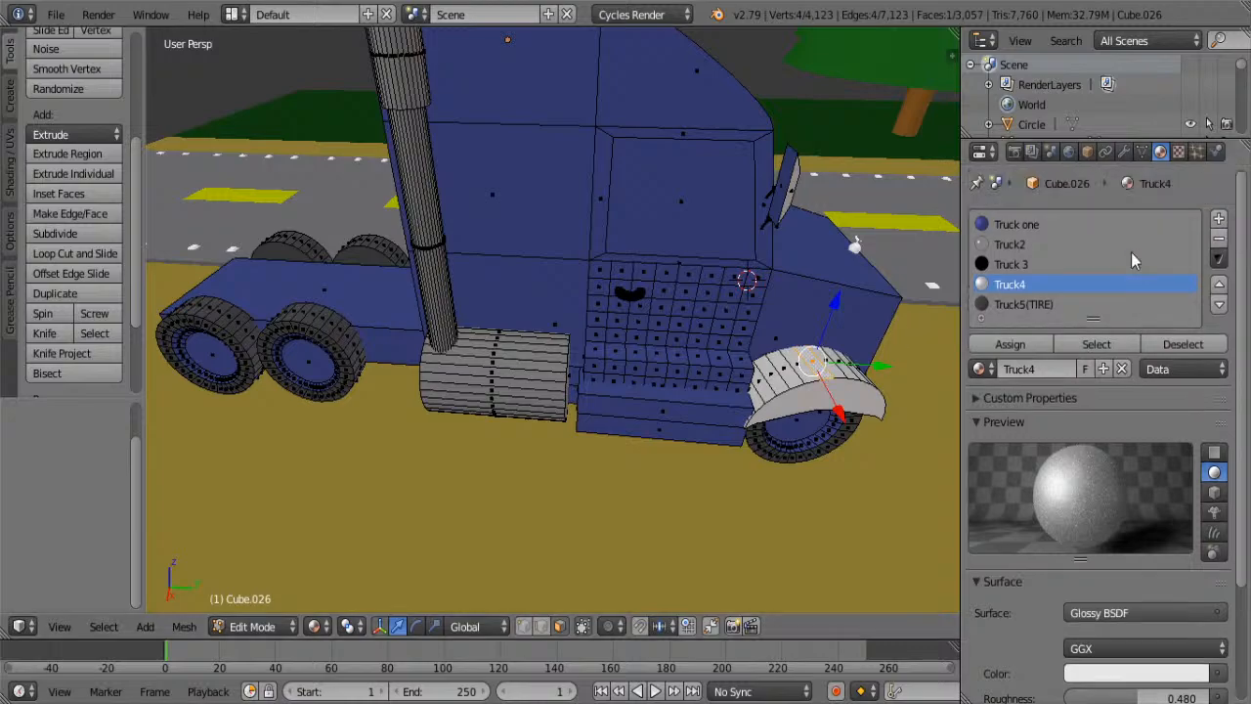
# - Select the windshield face and add a new material named Truck6 to the truck
pyautogui.moveTo(395, 317); pyautogui.dragTo(879, 290, button='middle')
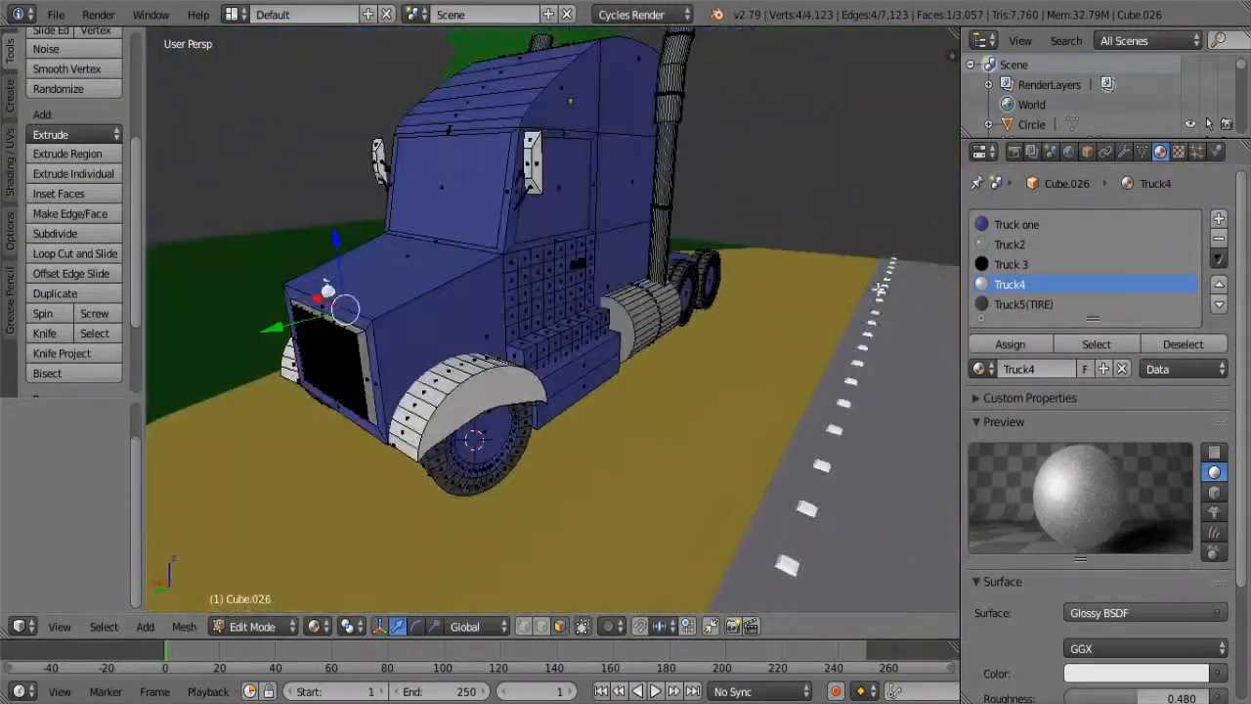
pyautogui.moveTo(644, 361); pyautogui.dragTo(735, 355, button='middle')
pyautogui.moveTo(727, 304); pyautogui.dragTo(576, 313, button='middle')
pyautogui.rightClick(576, 309)
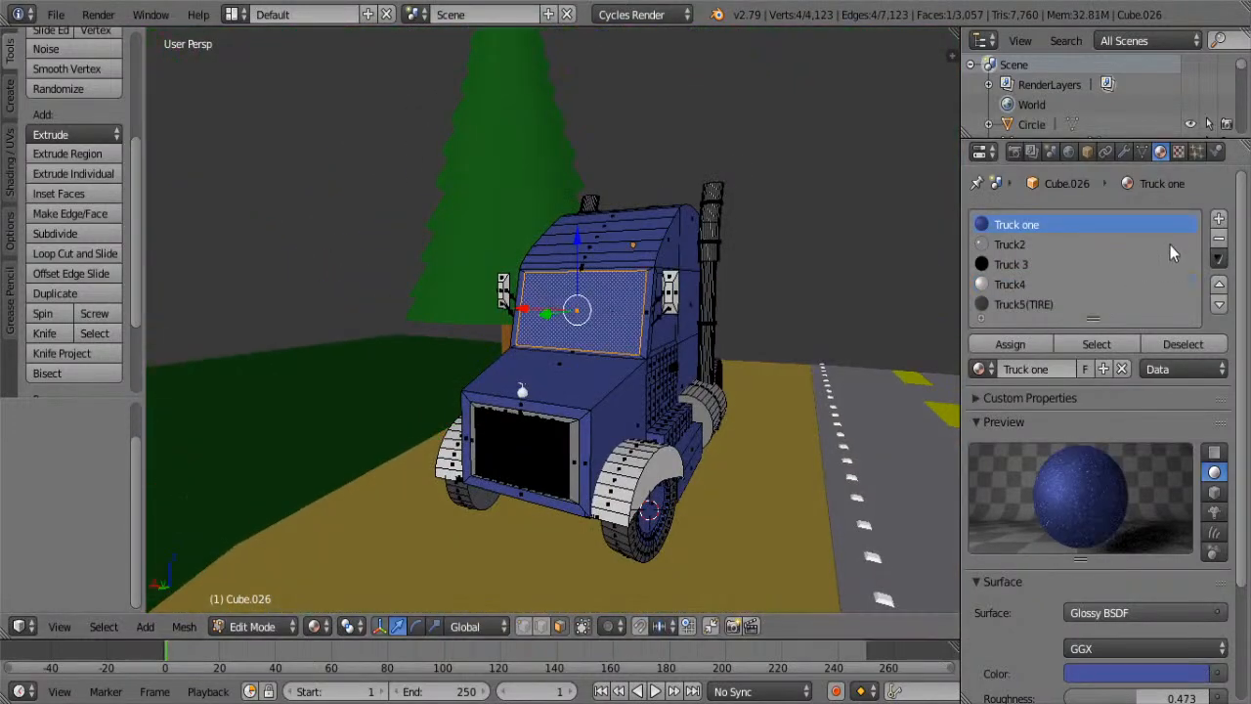
pyautogui.click(1223, 220)
pyautogui.click(1051, 368)
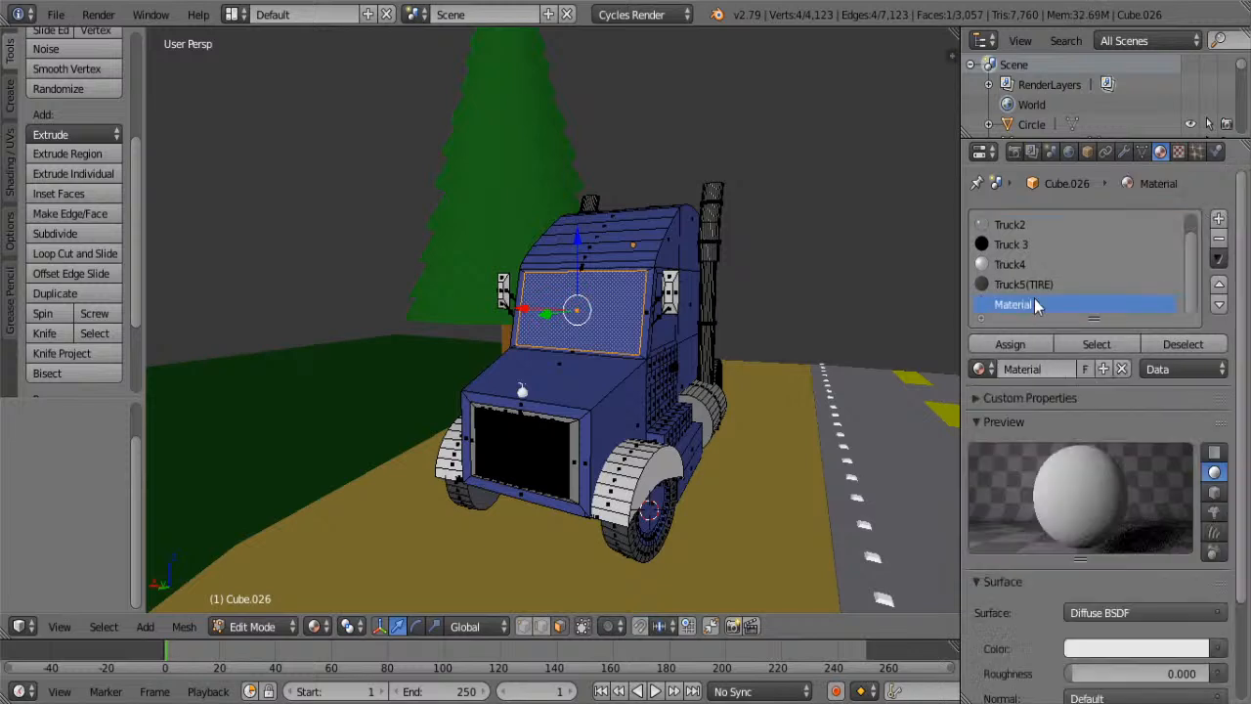
pyautogui.doubleClick(1016, 303)
pyautogui.write('Truck6')
pyautogui.press('Return')
# - Give Truck6 a light cyan color and the Glass BSDF shader, and assign it to the windshield
pyautogui.click(1102, 648)
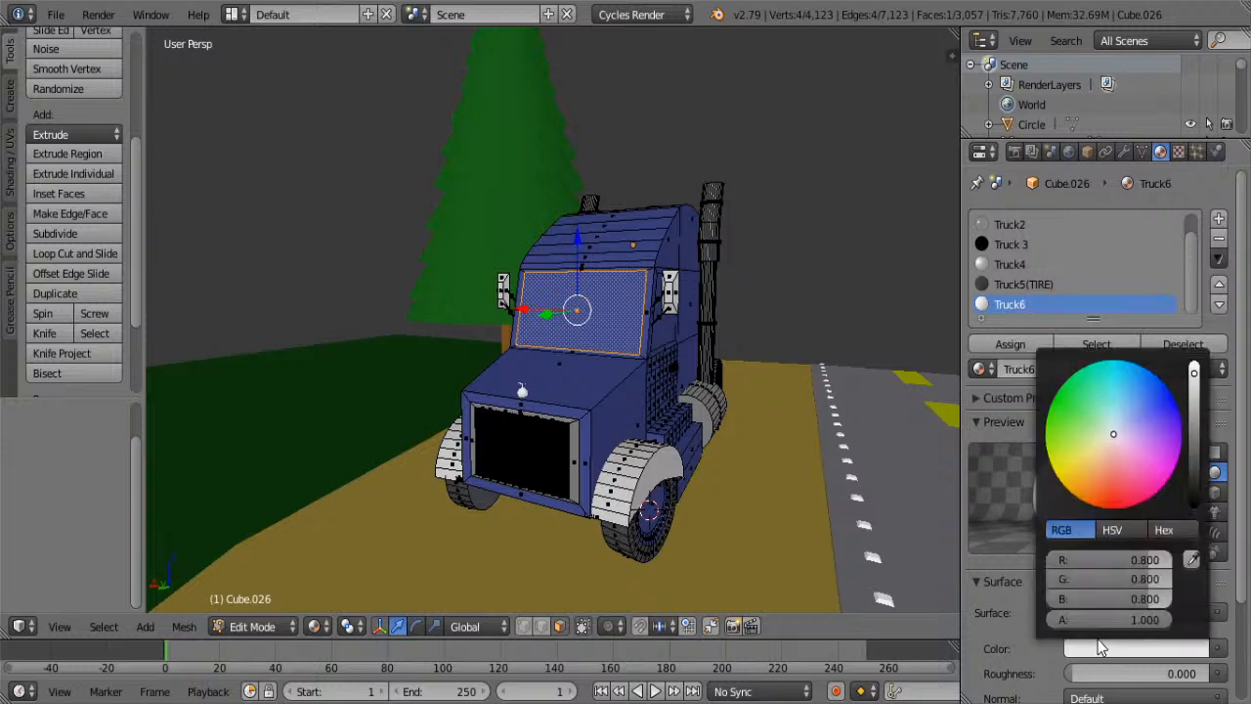
pyautogui.click(1113, 427)
pyautogui.moveTo(1113, 427); pyautogui.dragTo(1118, 392)
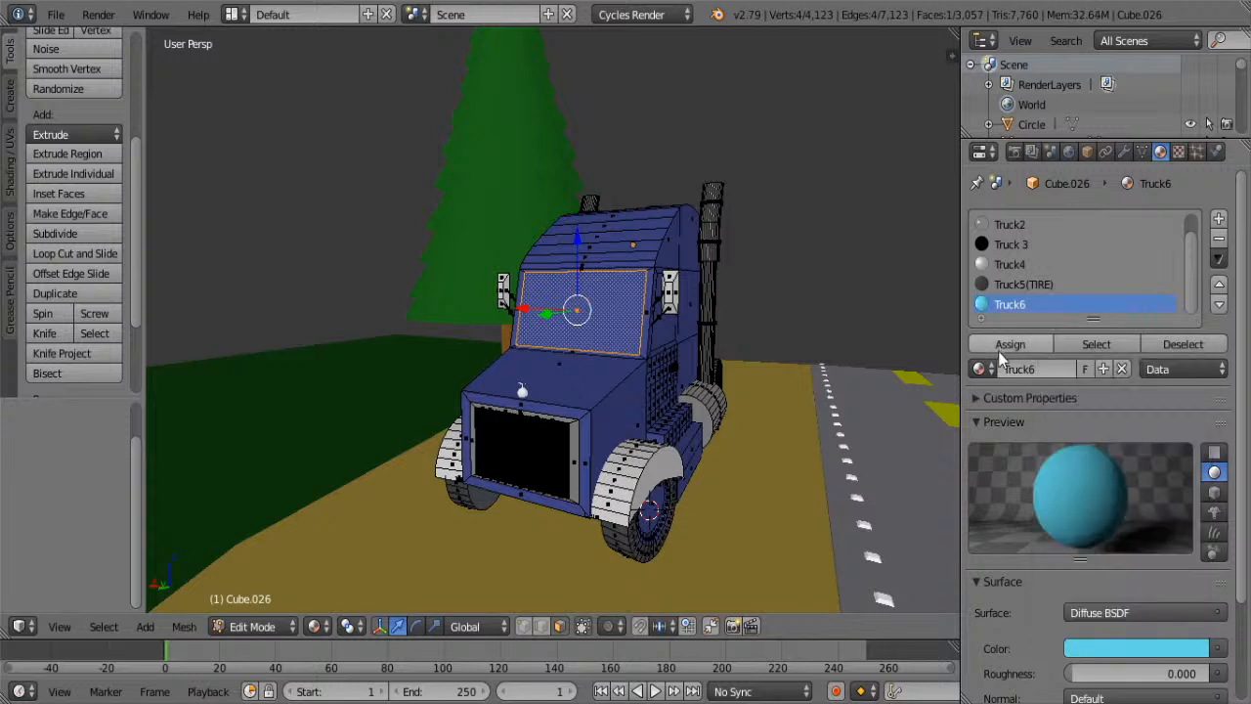
pyautogui.click(1124, 613)
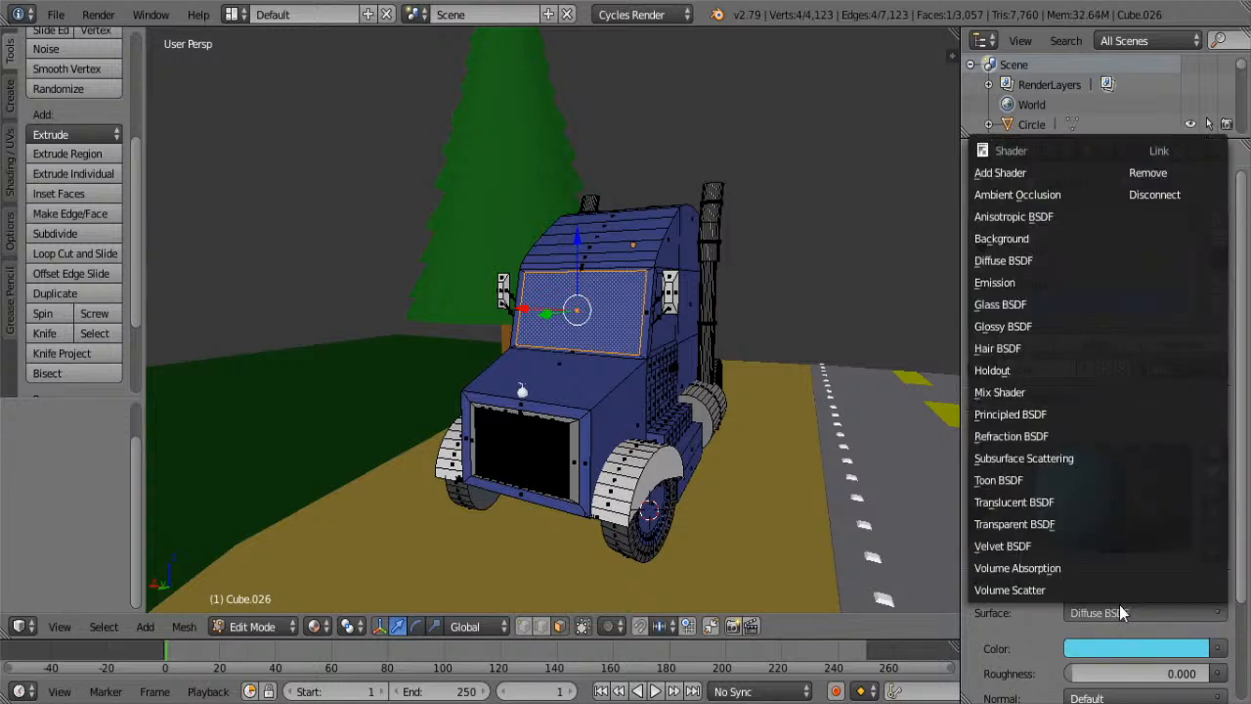
pyautogui.click(1051, 304)
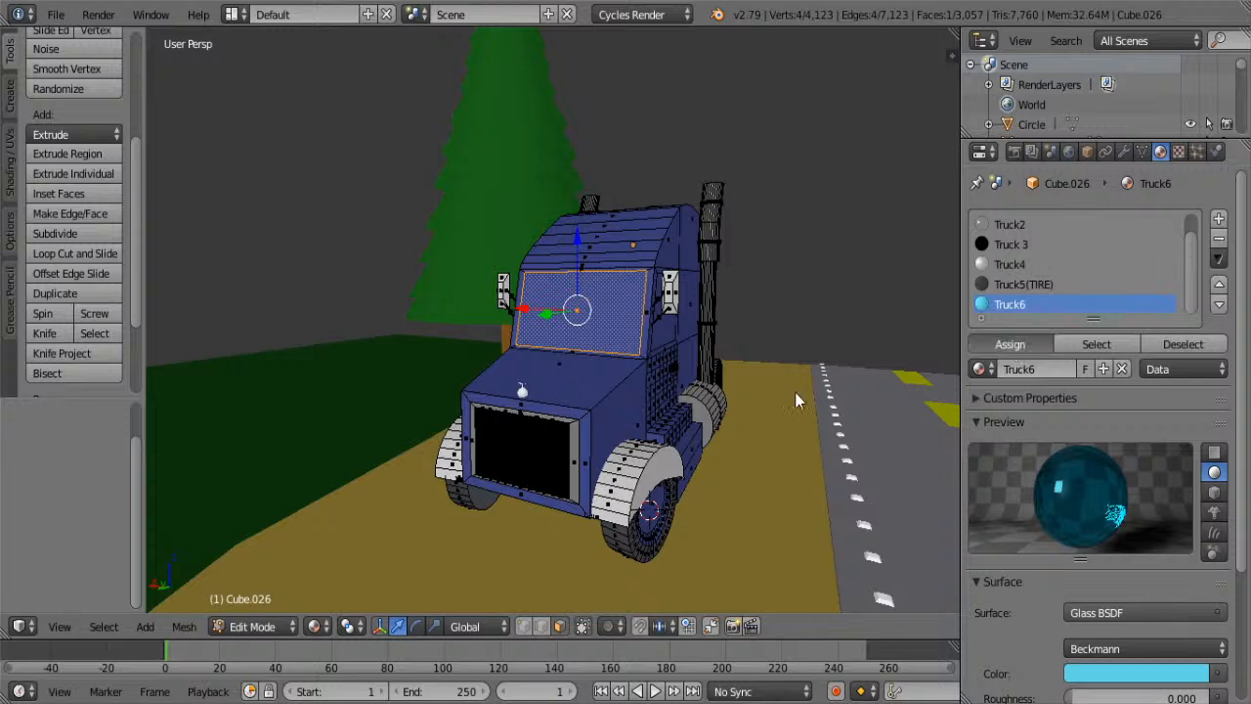
pyautogui.press('Tab')
# - Preview the windshield glass up close with Rendered viewport shading, and return the viewport to Material shading
pyautogui.click(335, 625)
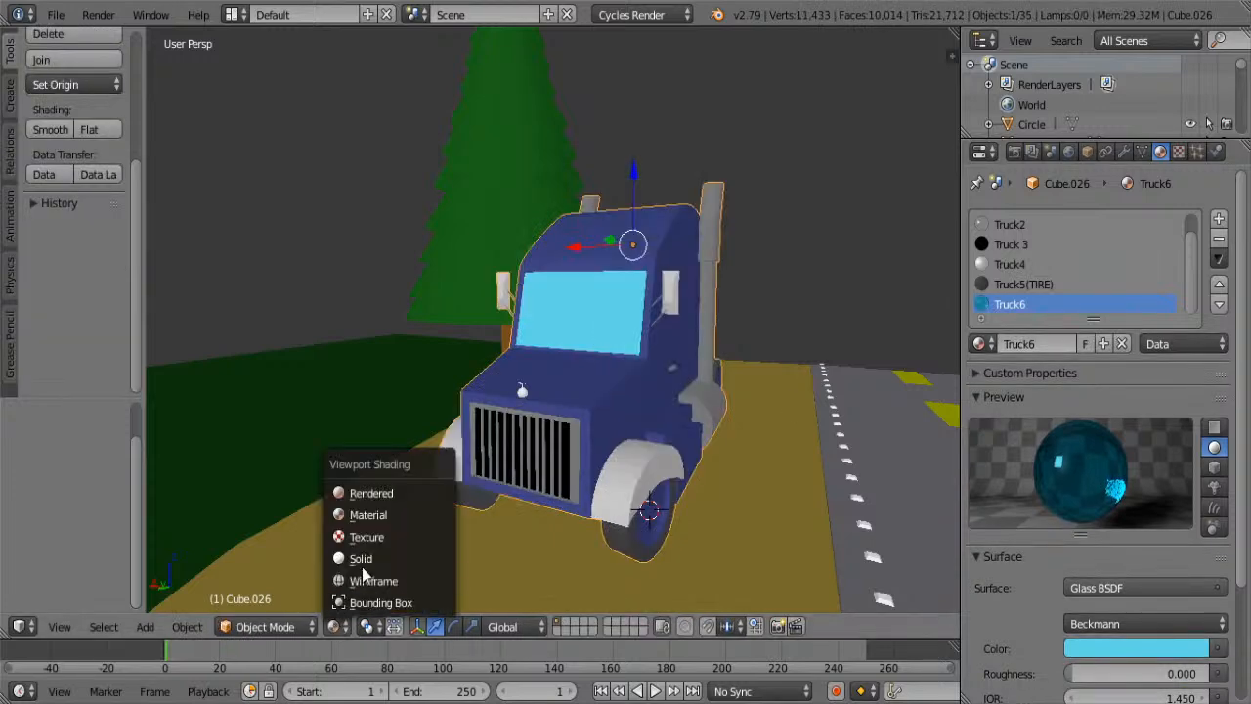
pyautogui.click(334, 625)
pyautogui.click(334, 625)
pyautogui.click(371, 493)
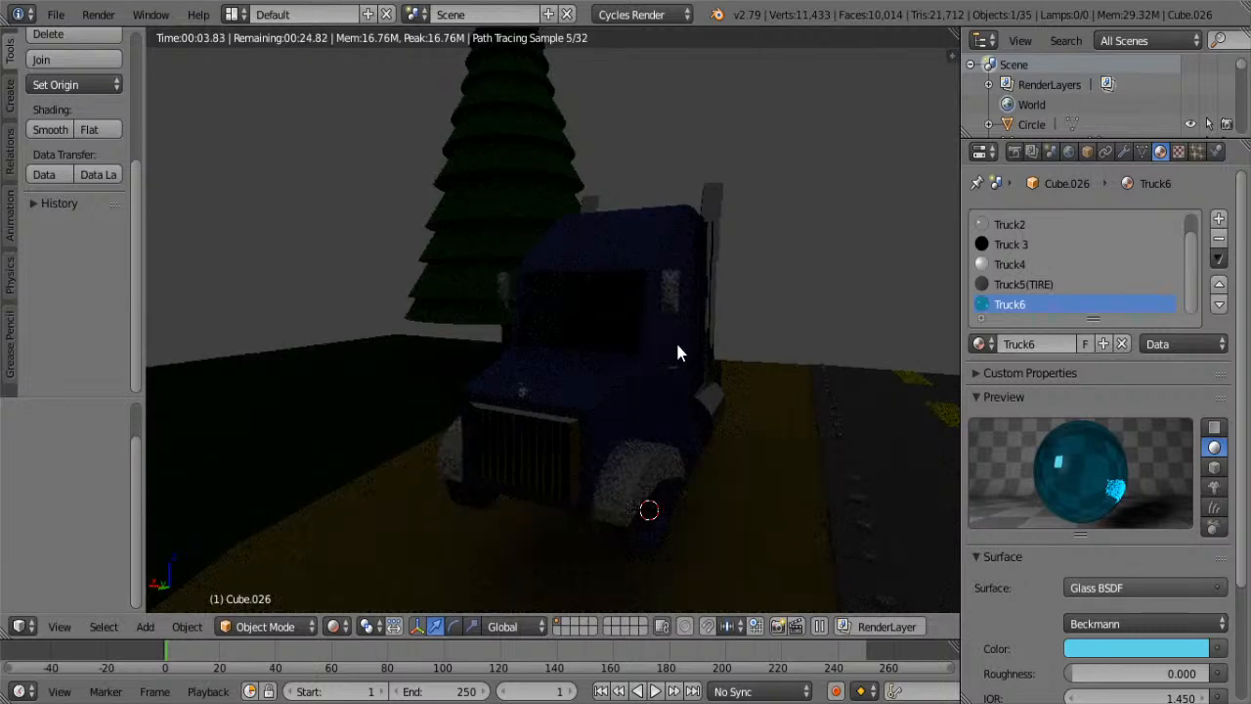
pyautogui.scroll(10, 677, 351)
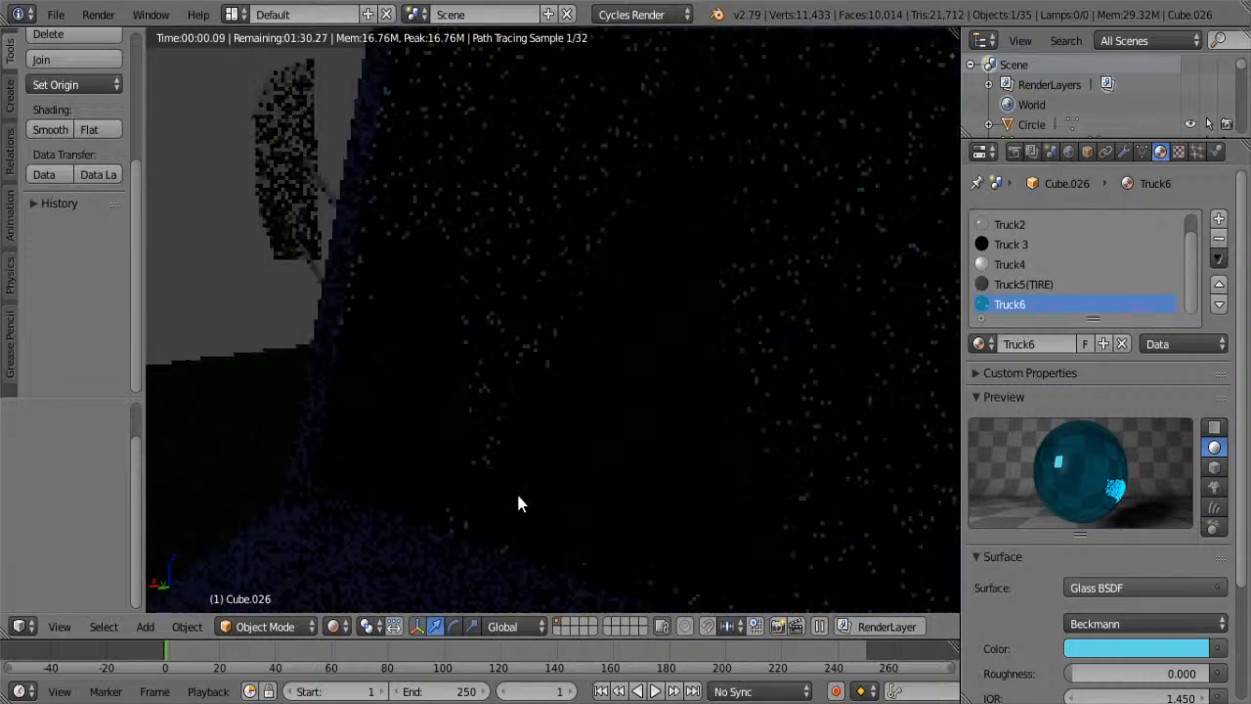
pyautogui.scroll(-2, 533, 489)
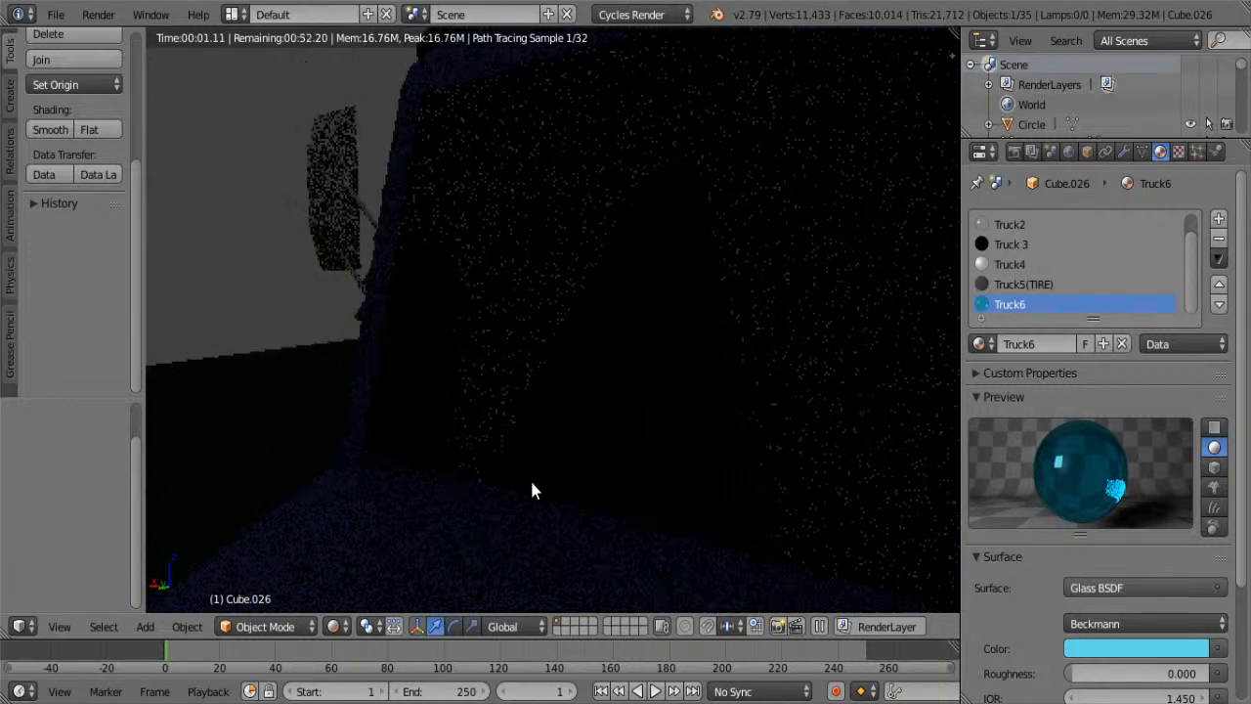
pyautogui.click(338, 627)
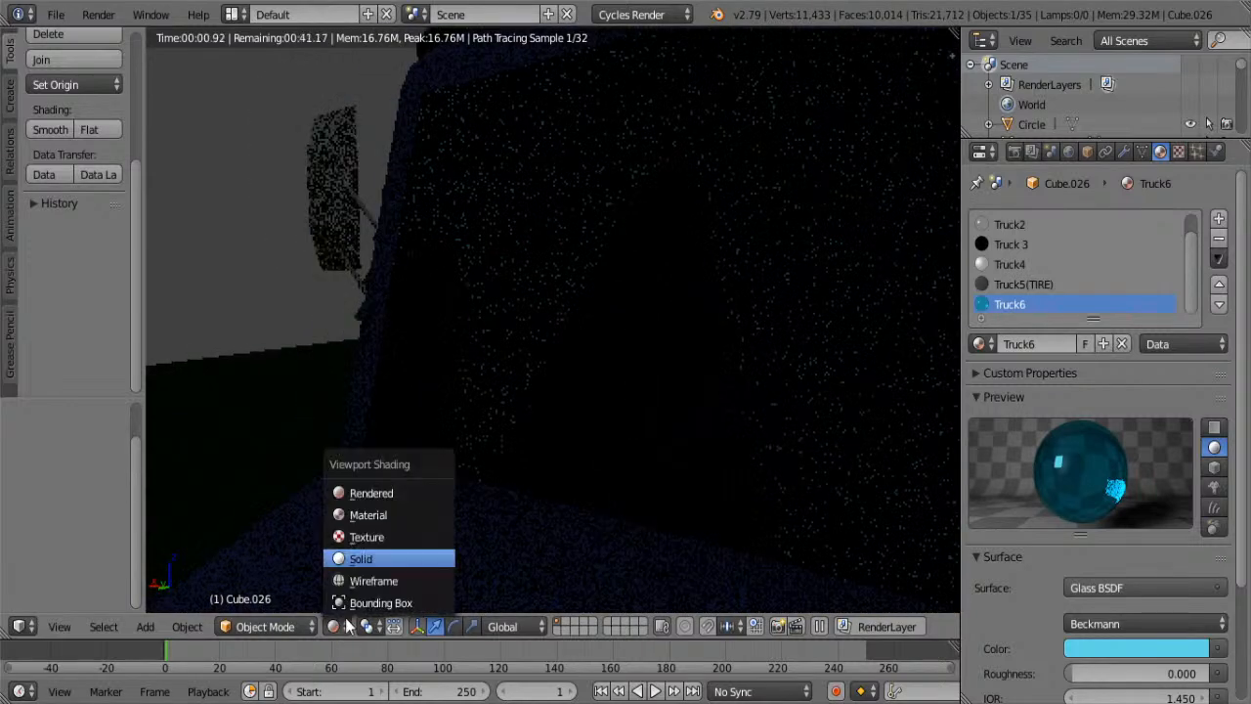
pyautogui.click(371, 514)
pyautogui.click(333, 630)
pyautogui.click(361, 491)
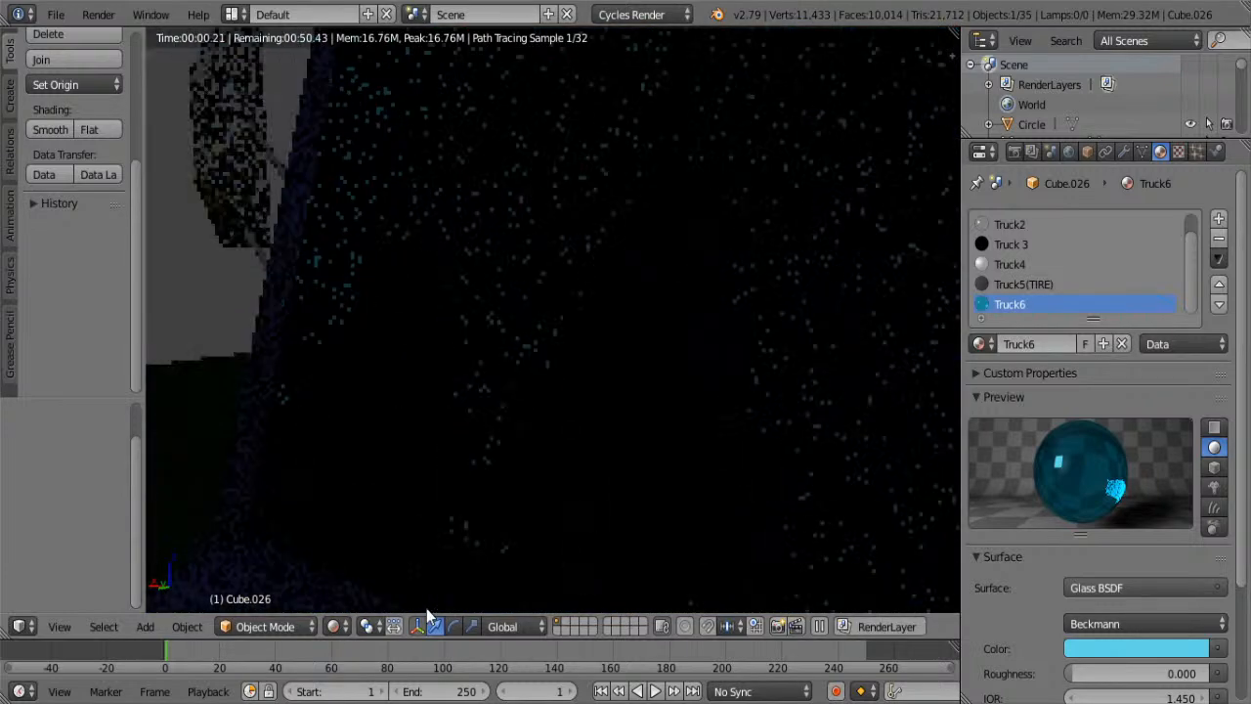
pyautogui.click(333, 626)
pyautogui.click(364, 514)
# - Select the blue mirror faces of both side mirrors and add a new material named Truck7
pyautogui.moveTo(458, 439); pyautogui.dragTo(763, 244, button='middle')
pyautogui.press('Tab')
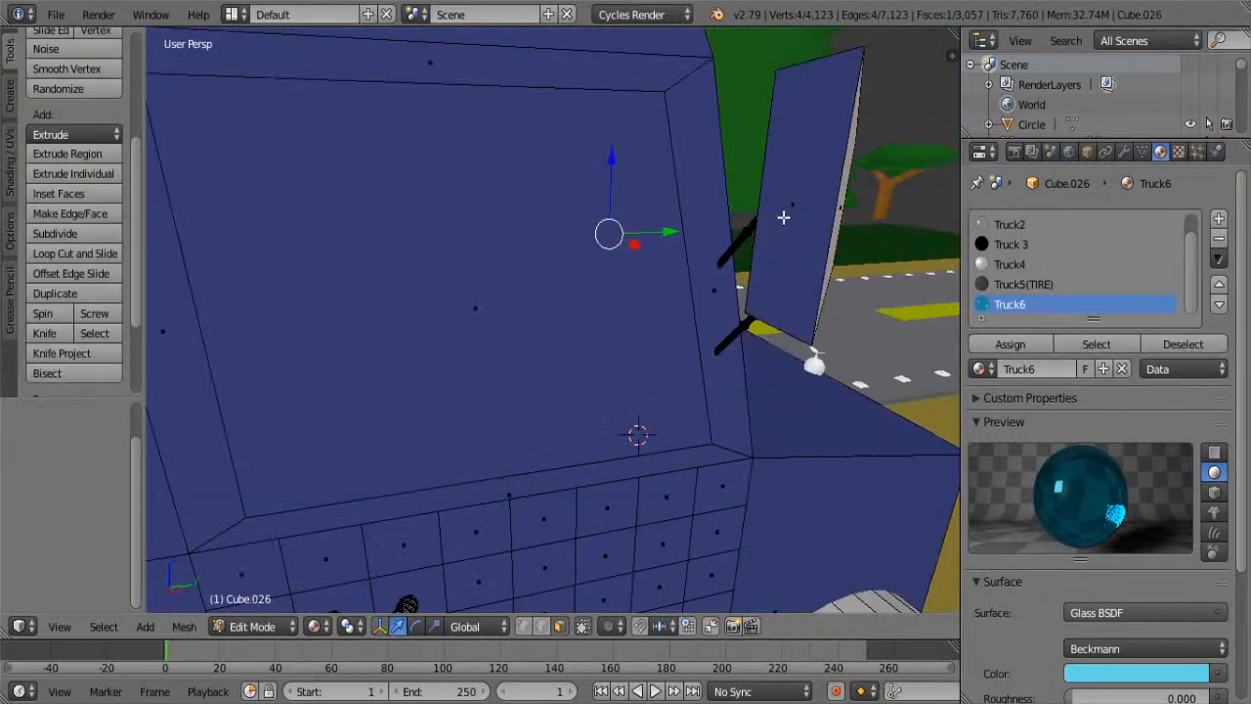
pyautogui.rightClick(781, 215)
pyautogui.moveTo(884, 256); pyautogui.dragTo(486, 230, button='middle')
pyautogui.keyDown('shift'); pyautogui.rightClick(394, 290); pyautogui.keyUp('shift')
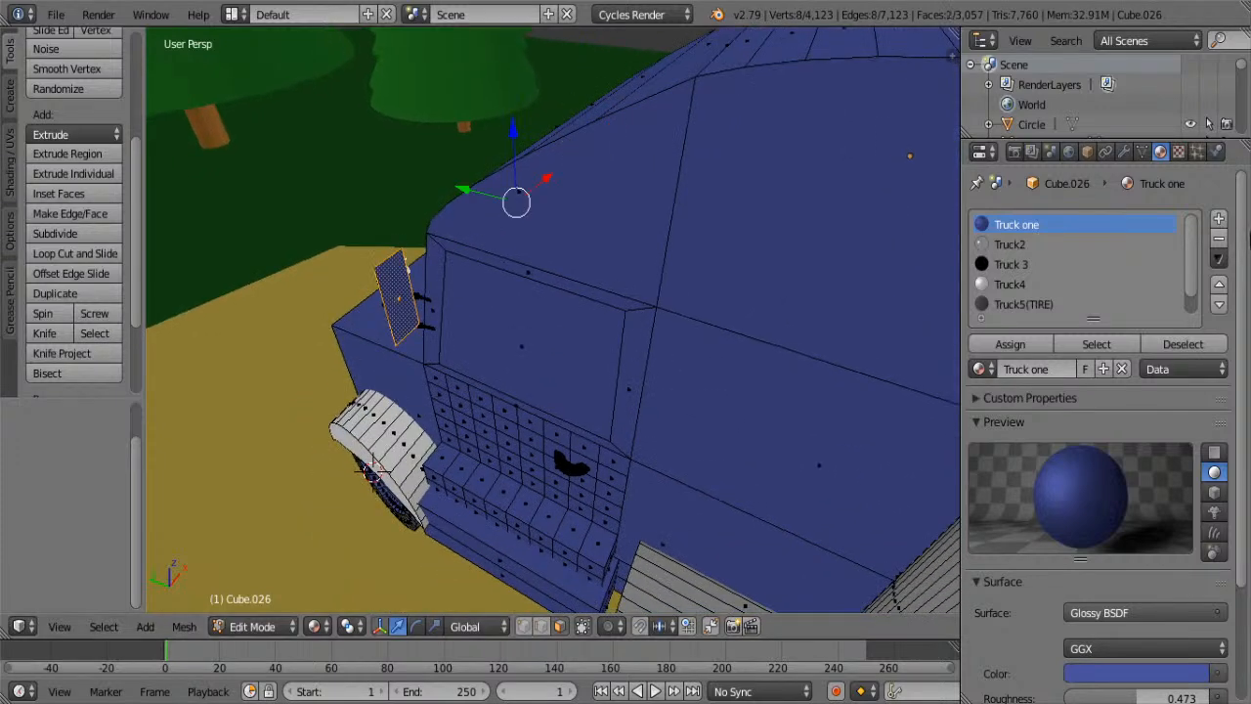
pyautogui.click(1219, 218)
pyautogui.click(1042, 367)
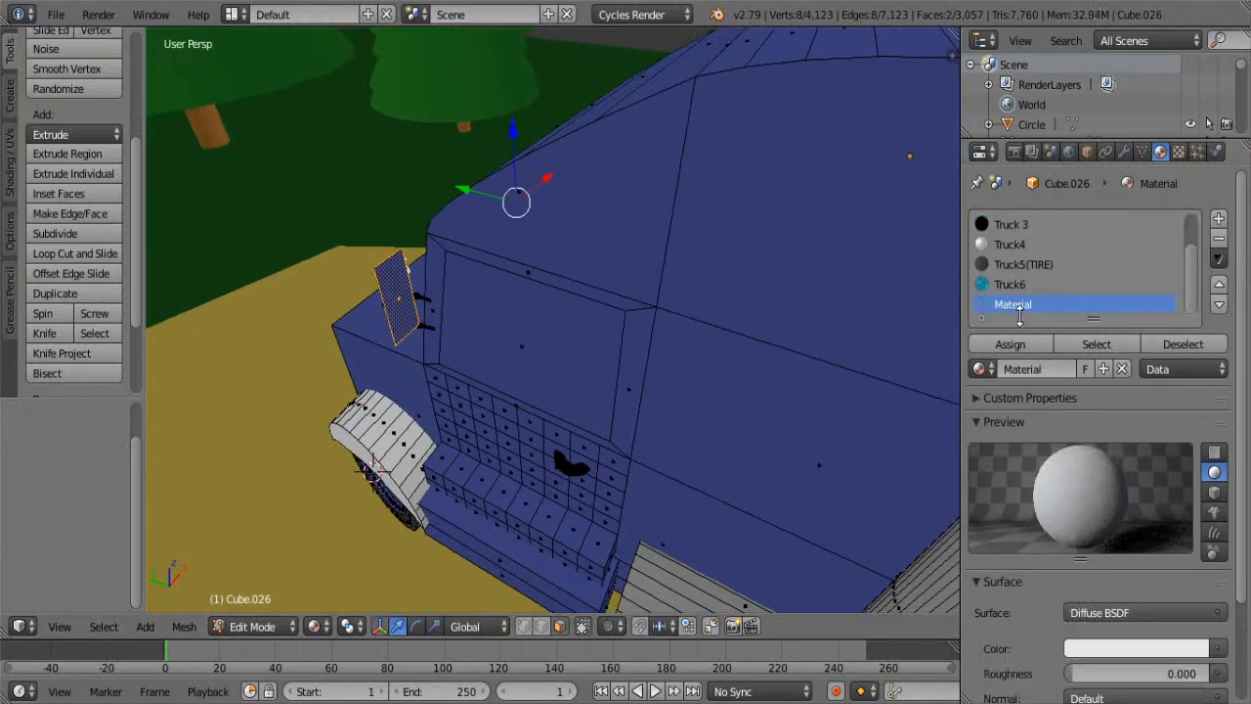
pyautogui.doubleClick(1013, 304)
pyautogui.write('Truck7')
pyautogui.press('Return')
# - Change the surface shader of Truck7 to Glass BSDF and set its color to a pale teal
pyautogui.click(1118, 615)
pyautogui.click(1022, 305)
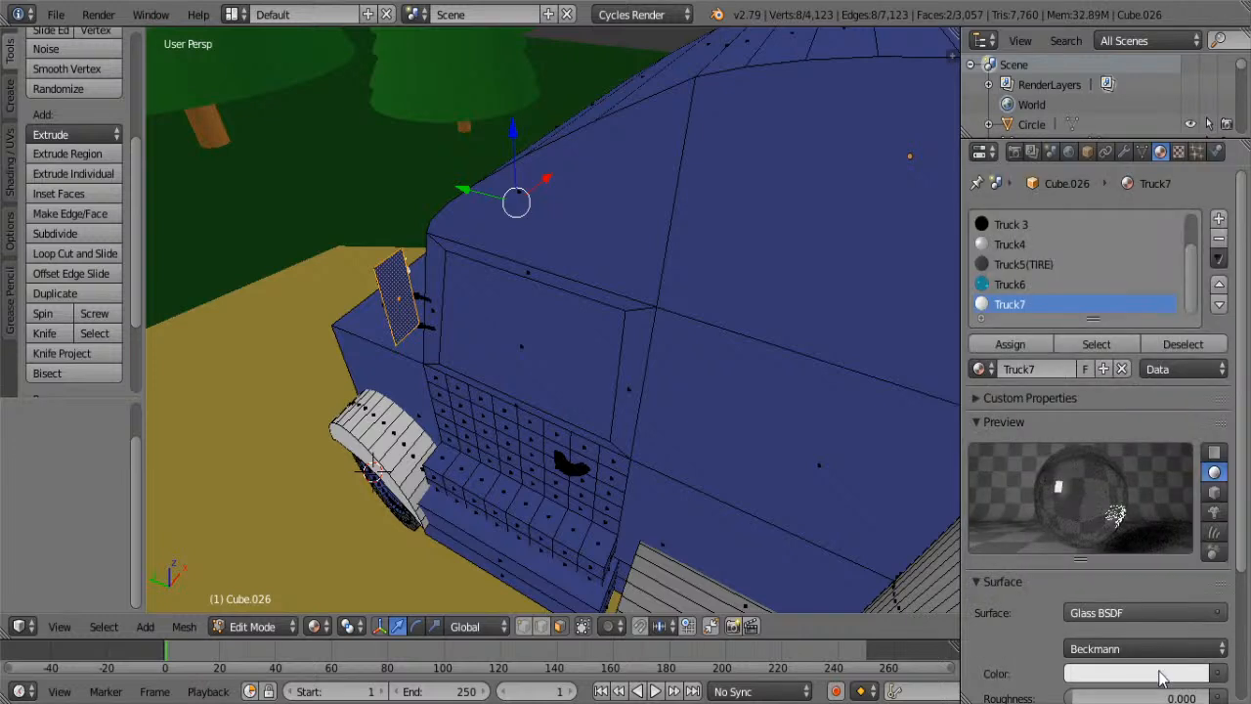
pyautogui.click(1163, 673)
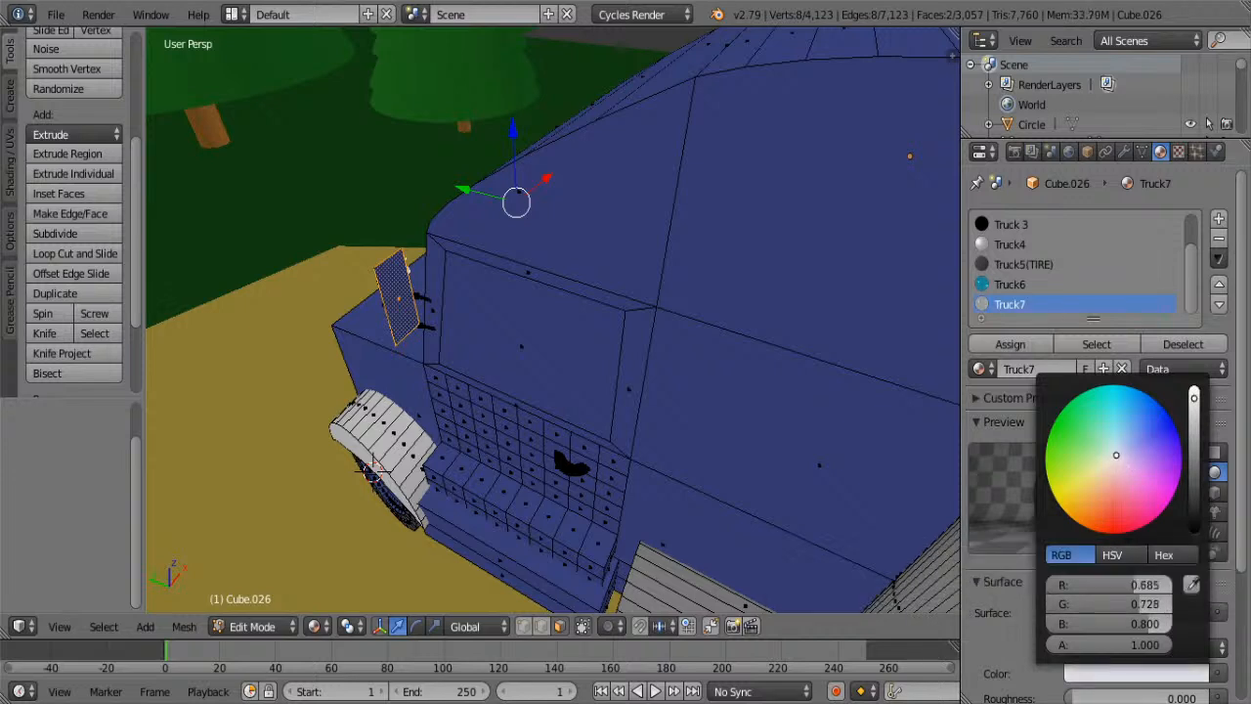
pyautogui.moveTo(1116, 456); pyautogui.dragTo(1110, 437)
# - Set the roughness of Truck7 to about 0.140 and assign the material to the selected side mirror faces
pyautogui.scroll(-2, 1008, 618)
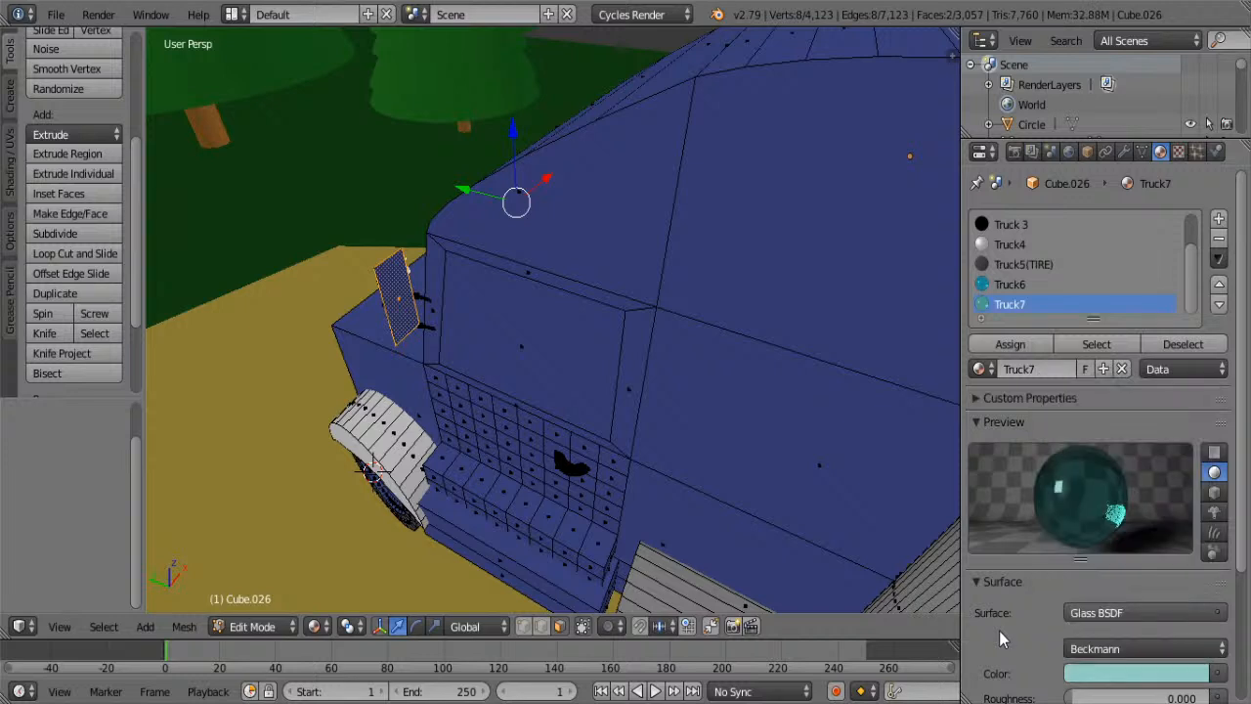
pyautogui.scroll(-3, 1016, 635)
pyautogui.moveTo(1078, 580); pyautogui.dragTo(1094, 578)
pyautogui.click(1011, 226)
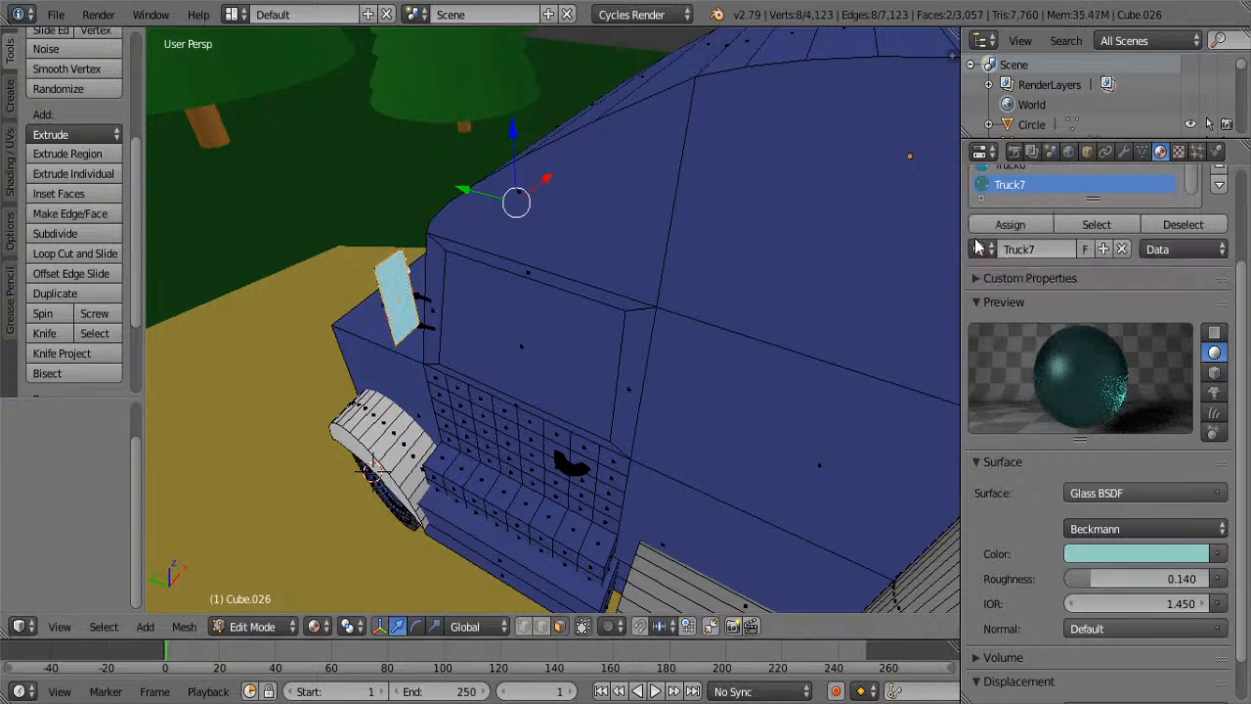
pyautogui.press('Tab')
pyautogui.press('Tab')
# - Select the side window faces on both doors of the cab and assign the Truck6 glass material to them
pyautogui.moveTo(337, 342); pyautogui.dragTo(914, 293, button='middle')
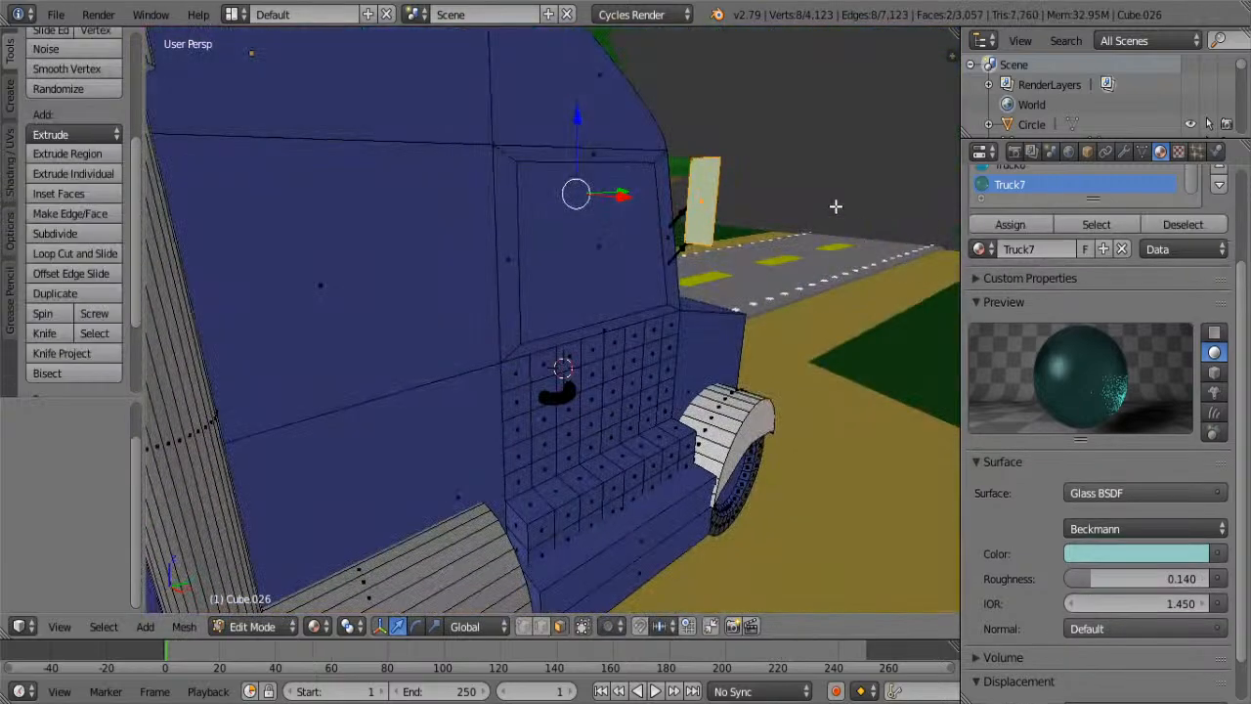
pyautogui.rightClick(581, 267)
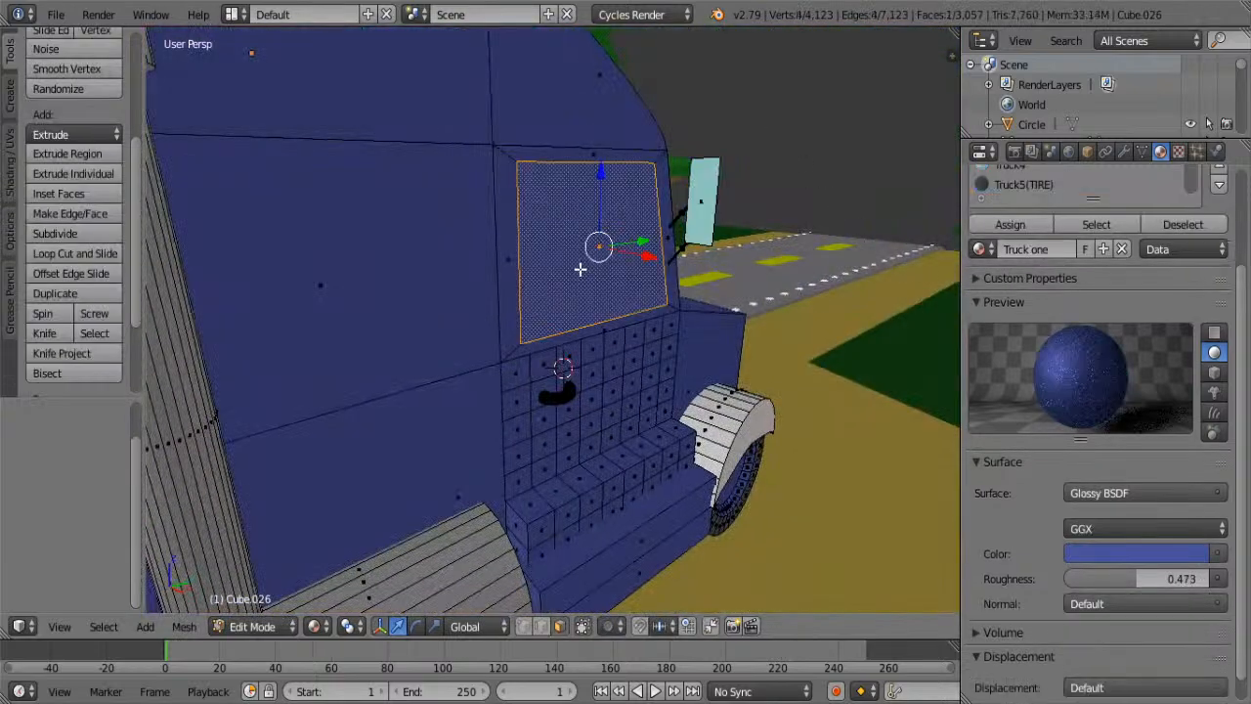
pyautogui.moveTo(397, 345); pyautogui.dragTo(570, 302, button='middle')
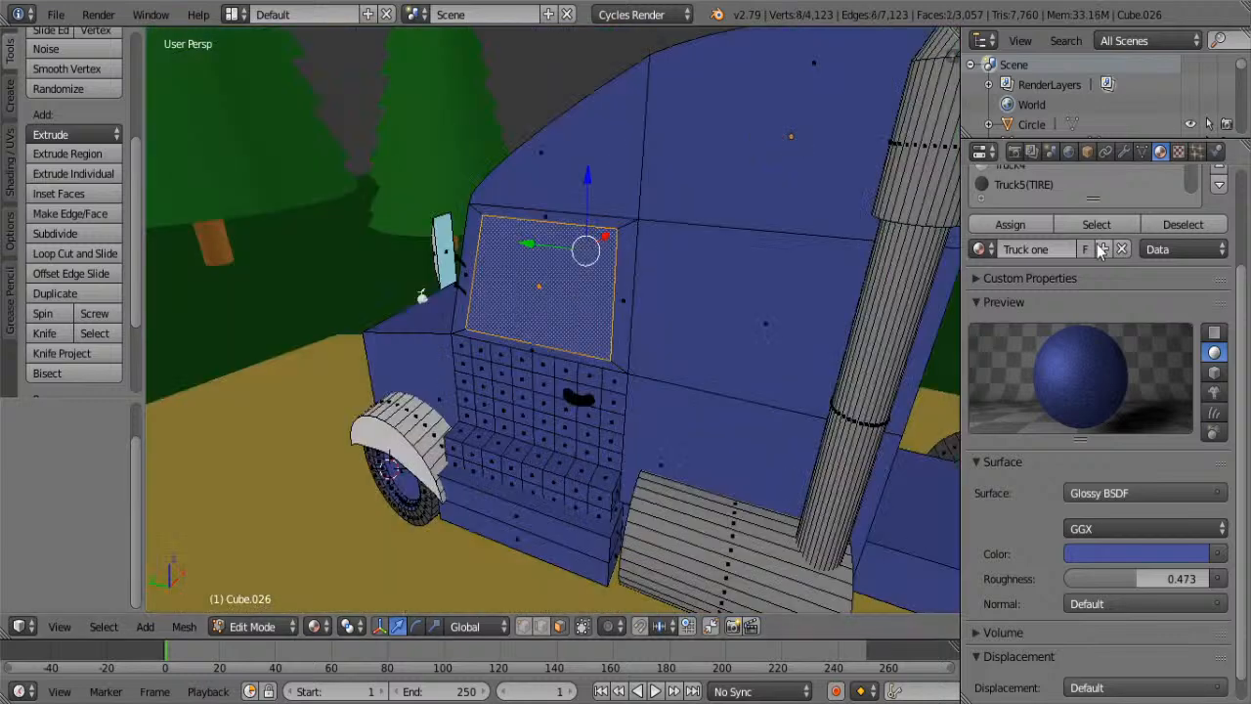
pyautogui.scroll(3, 1103, 311)
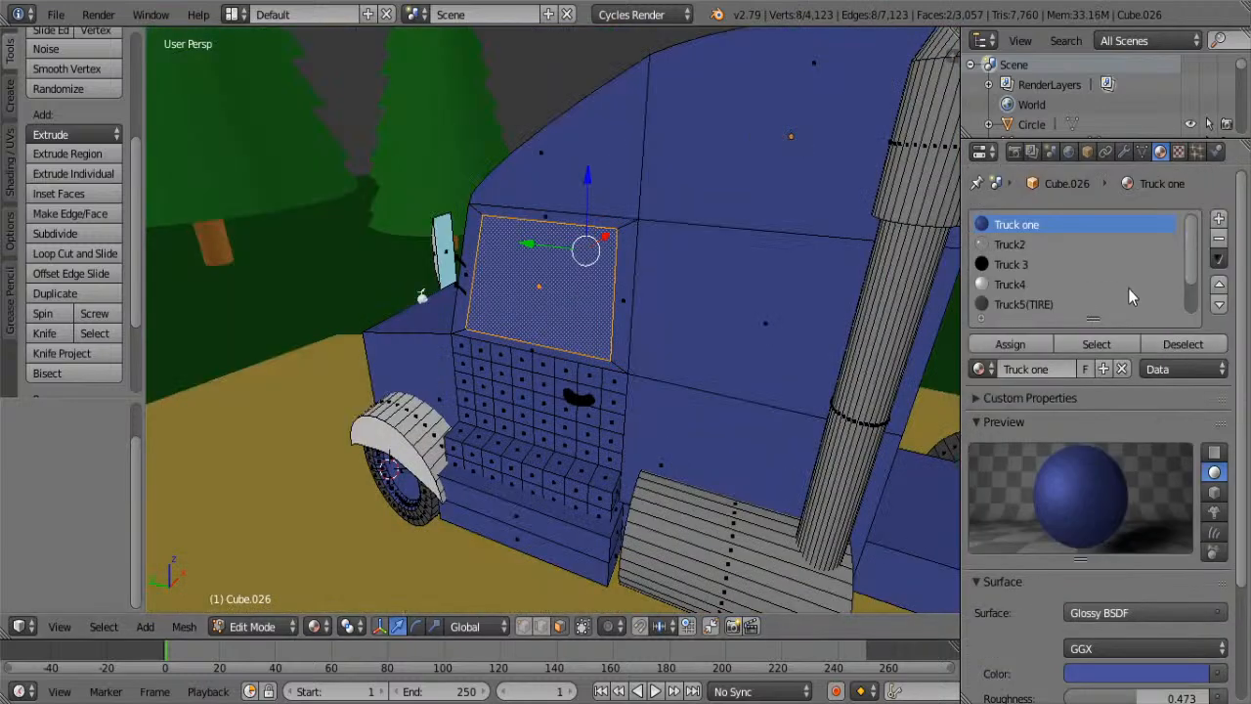
pyautogui.scroll(-2, 1113, 284)
pyautogui.click(1016, 287)
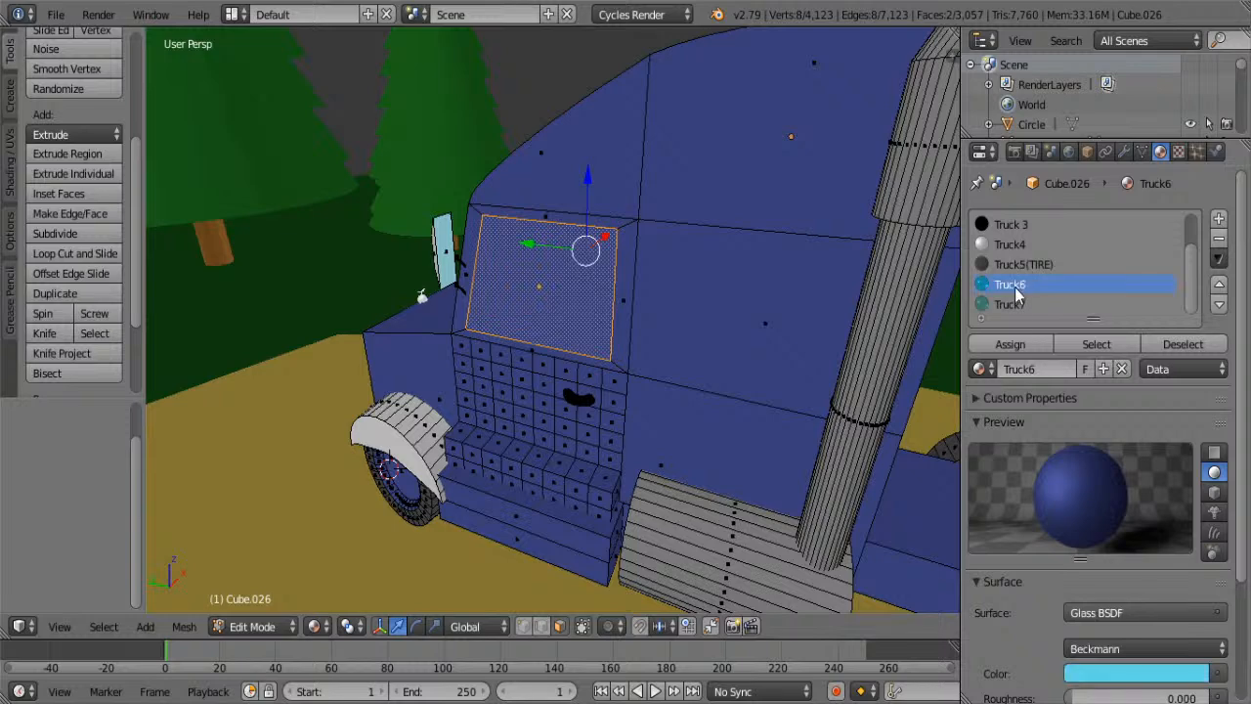
pyautogui.click(1002, 344)
pyautogui.press('Tab')
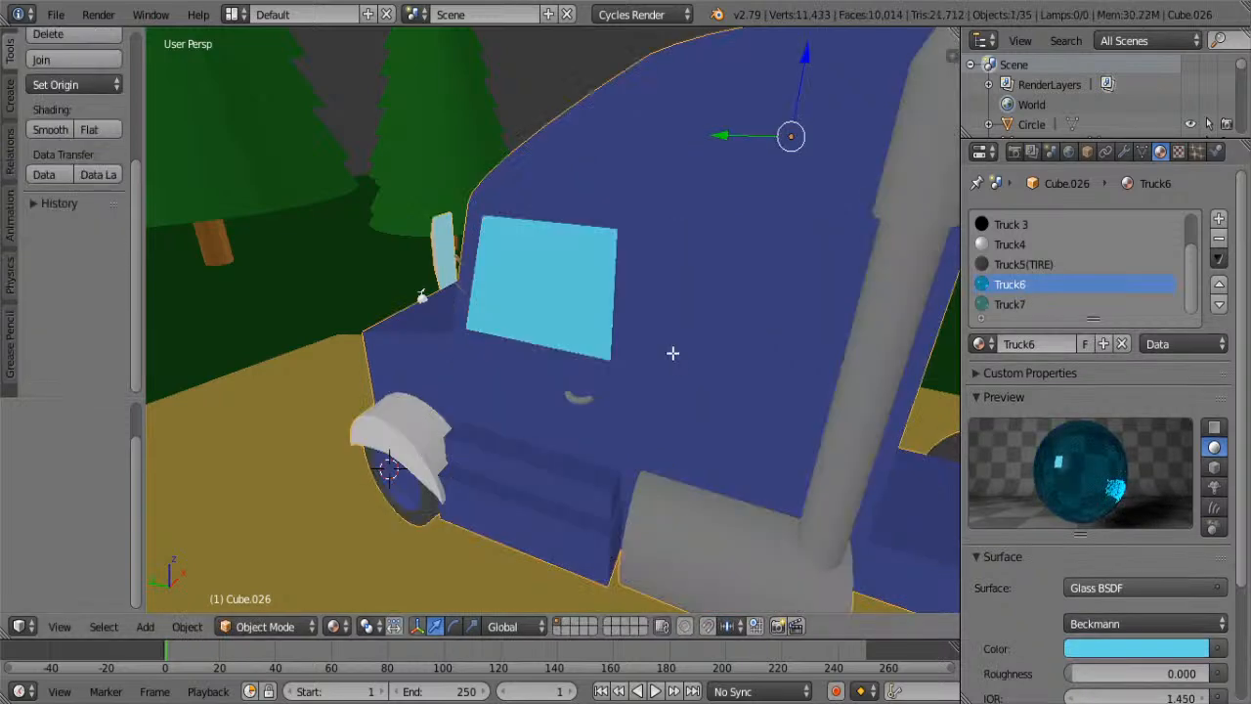
# - Select all faces of the upper and lower side steps below the door on one side of the cab
pyautogui.press('Tab')
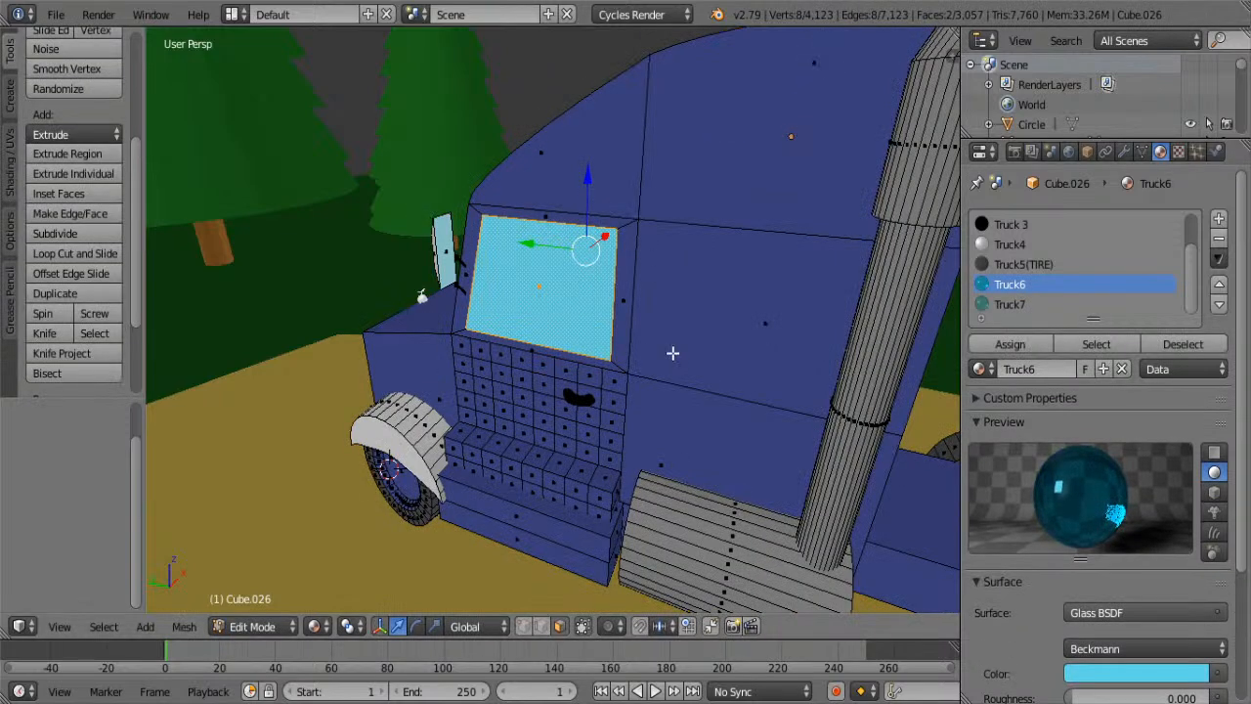
pyautogui.rightClick(545, 522)
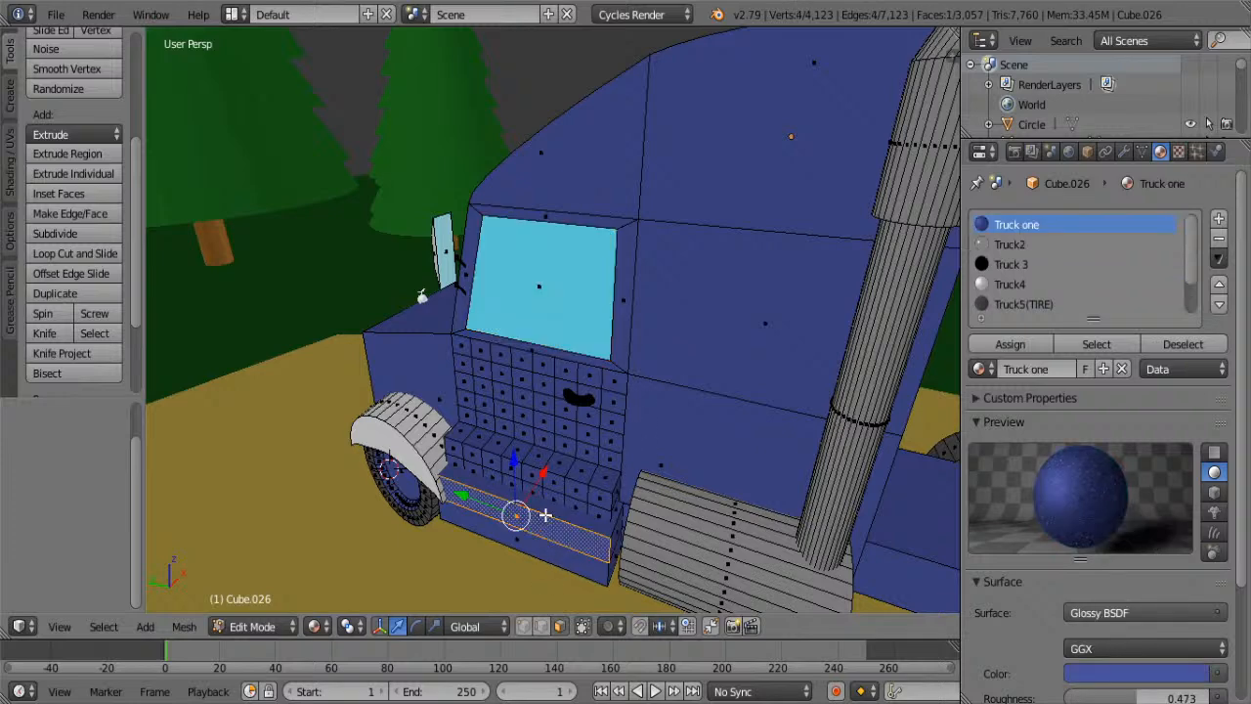
pyautogui.keyDown('shift'); pyautogui.rightClick(545, 515); pyautogui.keyUp('shift')
pyautogui.scroll(2, 581, 514)
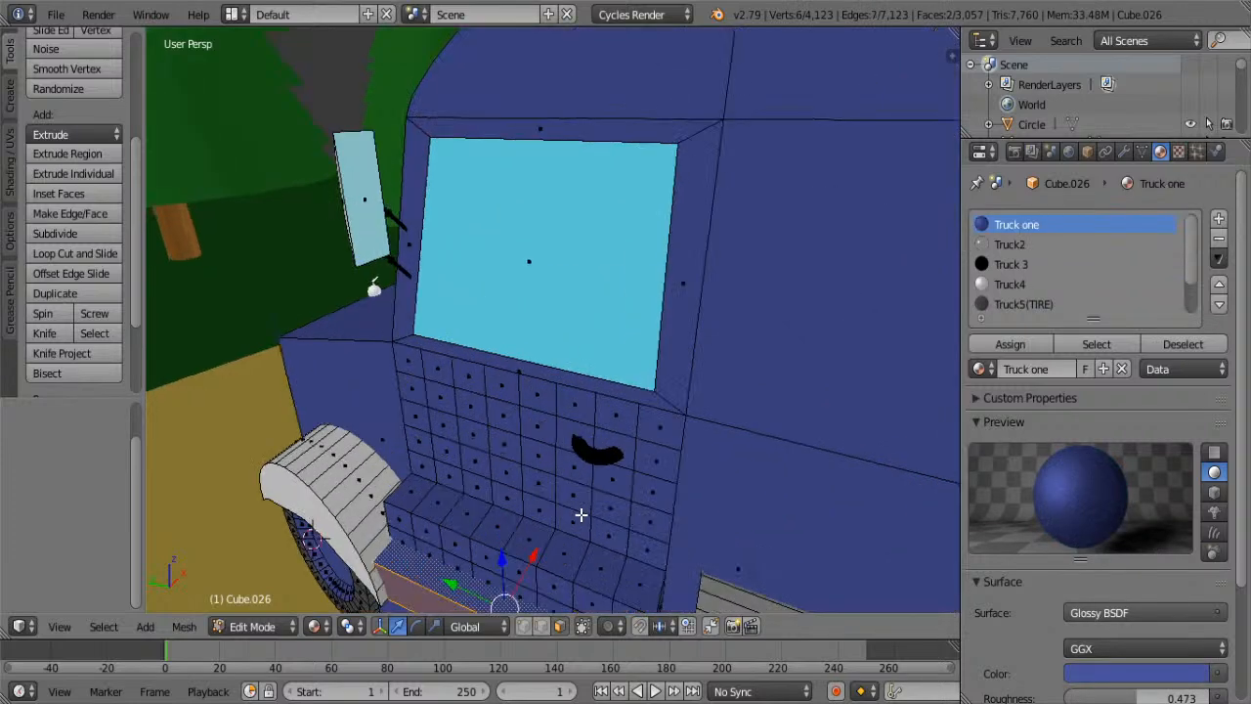
pyautogui.moveTo(581, 514); pyautogui.dragTo(706, 469, button='middle')
pyautogui.moveTo(805, 487); pyautogui.dragTo(711, 452, button='middle')
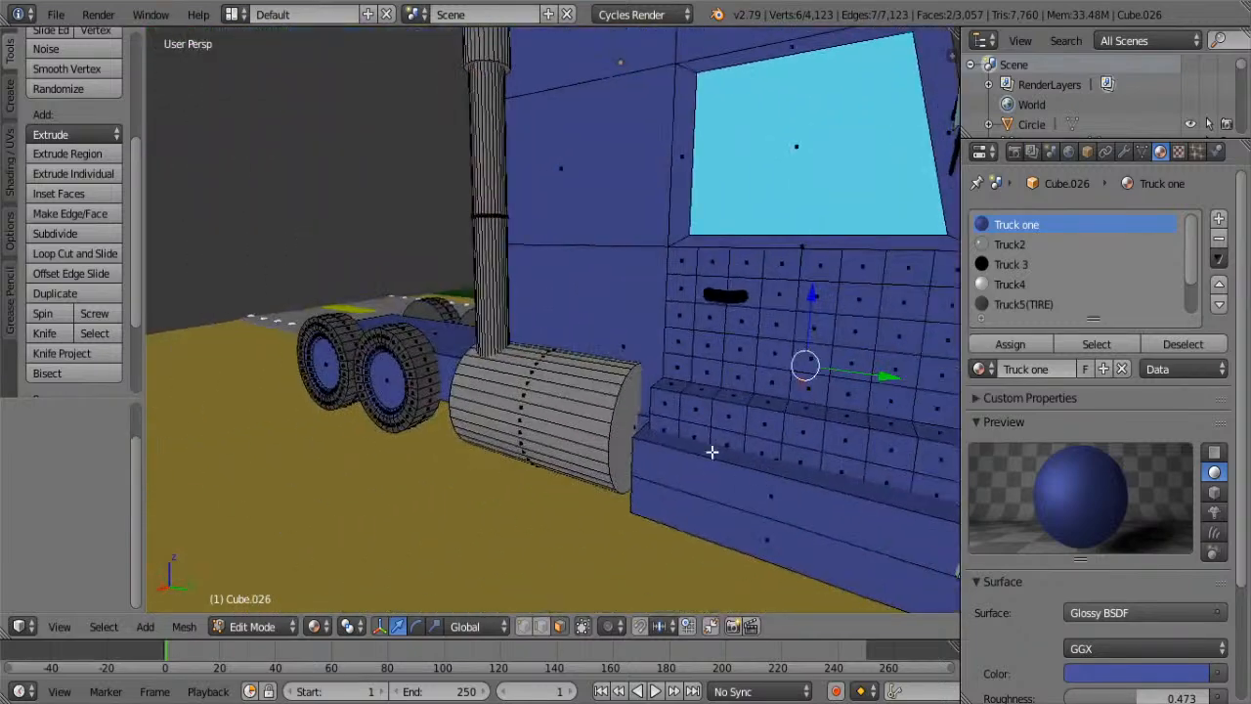
pyautogui.keyDown('alt'); pyautogui.rightClick(806, 442); pyautogui.keyUp('alt')
pyautogui.rightClick(832, 433)
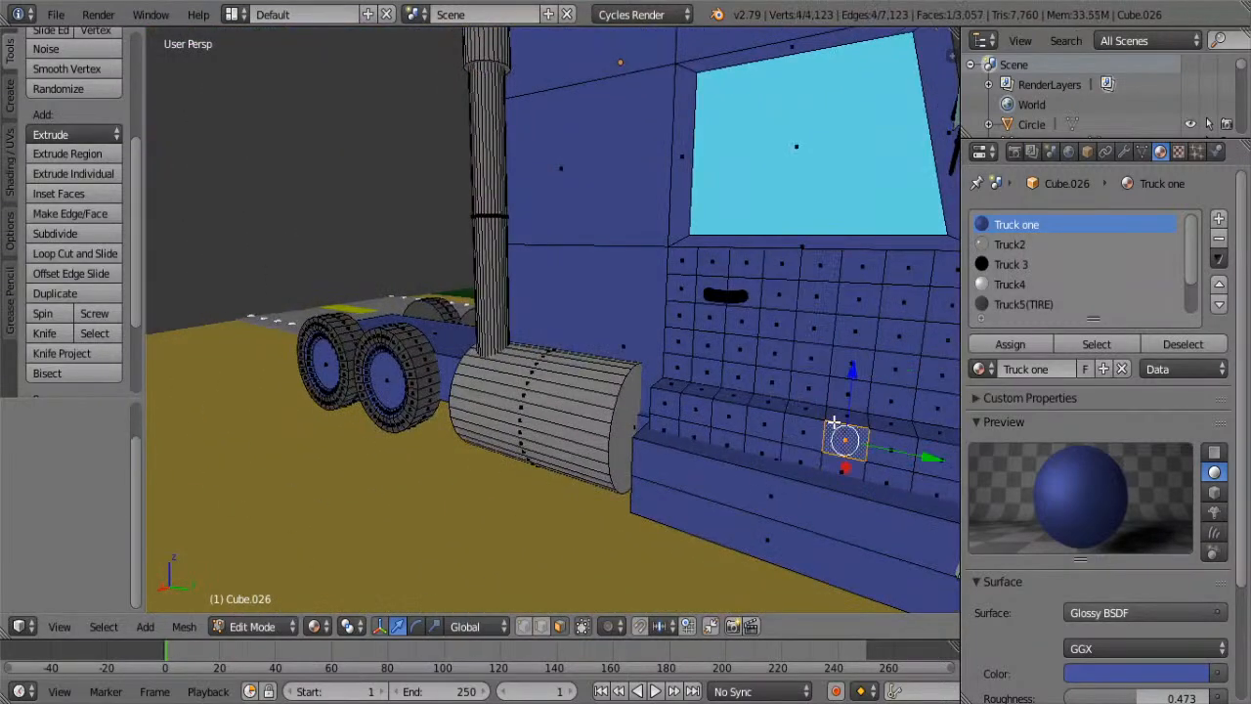
pyautogui.keyDown('alt'); pyautogui.keyDown('shift'); pyautogui.rightClick(828, 419); pyautogui.keyUp('shift'); pyautogui.keyUp('alt')
pyautogui.keyDown('alt'); pyautogui.keyDown('shift'); pyautogui.rightClick(823, 440); pyautogui.keyUp('shift'); pyautogui.keyUp('alt')
pyautogui.keyDown('alt'); pyautogui.keyDown('shift'); pyautogui.rightClick(821, 438); pyautogui.keyUp('shift'); pyautogui.keyUp('alt')
pyautogui.keyDown('alt'); pyautogui.keyDown('shift'); pyautogui.rightClick(822, 457); pyautogui.keyUp('shift'); pyautogui.keyUp('alt')
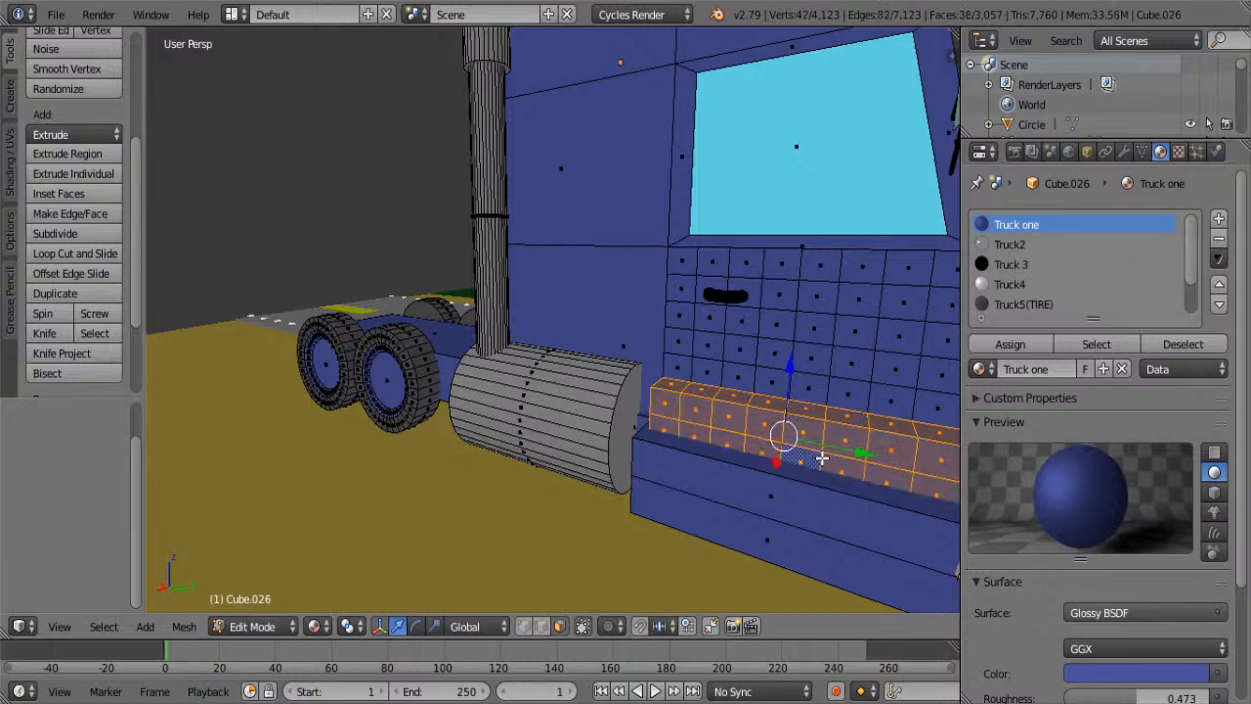
pyautogui.keyDown('alt'); pyautogui.keyDown('shift'); pyautogui.rightClick(821, 510); pyautogui.keyUp('shift'); pyautogui.keyUp('alt')
# - Add the upper and lower side step faces on the opposite side of the cab to the selection
pyautogui.moveTo(833, 504); pyautogui.dragTo(600, 466, button='middle')
pyautogui.keyDown('alt'); pyautogui.keyDown('shift'); pyautogui.rightClick(346, 388); pyautogui.keyUp('shift'); pyautogui.keyUp('alt')
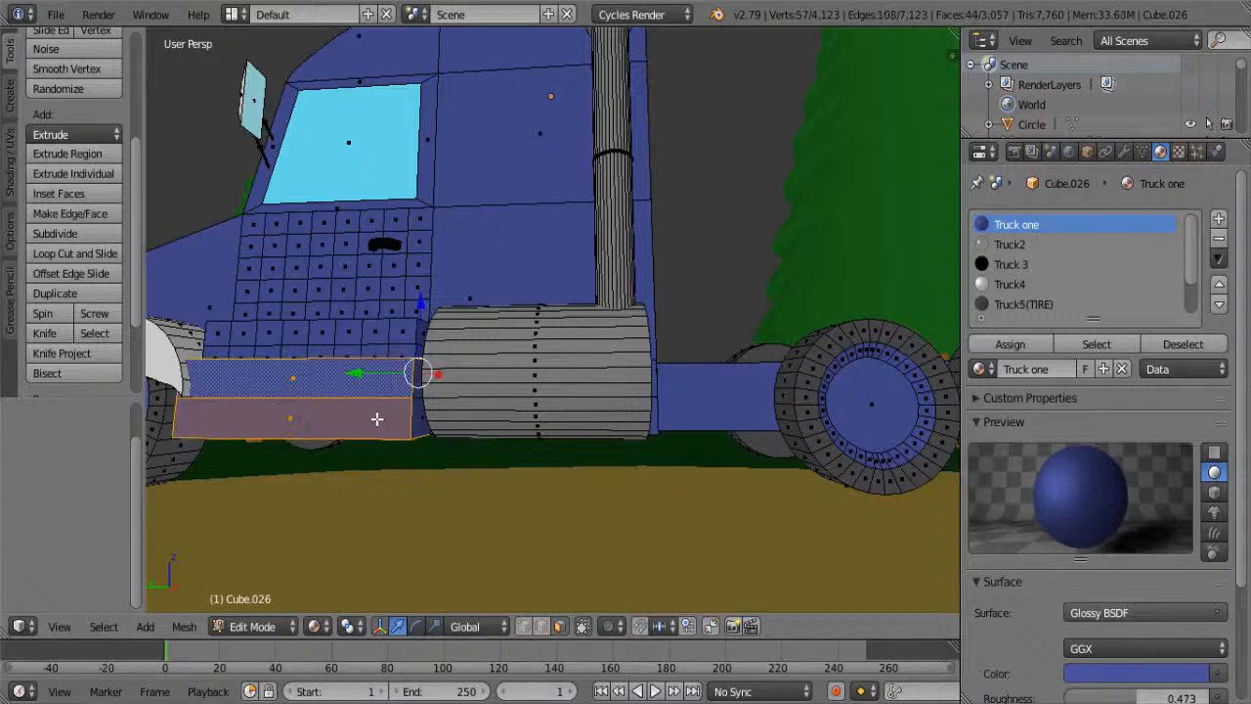
pyautogui.moveTo(377, 418); pyautogui.dragTo(516, 459, button='middle')
pyautogui.keyDown('alt'); pyautogui.keyDown('shift'); pyautogui.rightClick(471, 427); pyautogui.keyUp('shift'); pyautogui.keyUp('alt')
pyautogui.keyDown('alt'); pyautogui.keyDown('shift'); pyautogui.rightClick(468, 403); pyautogui.keyUp('shift'); pyautogui.keyUp('alt')
pyautogui.keyDown('alt'); pyautogui.keyDown('shift'); pyautogui.rightClick(548, 470); pyautogui.keyUp('shift'); pyautogui.keyUp('alt')
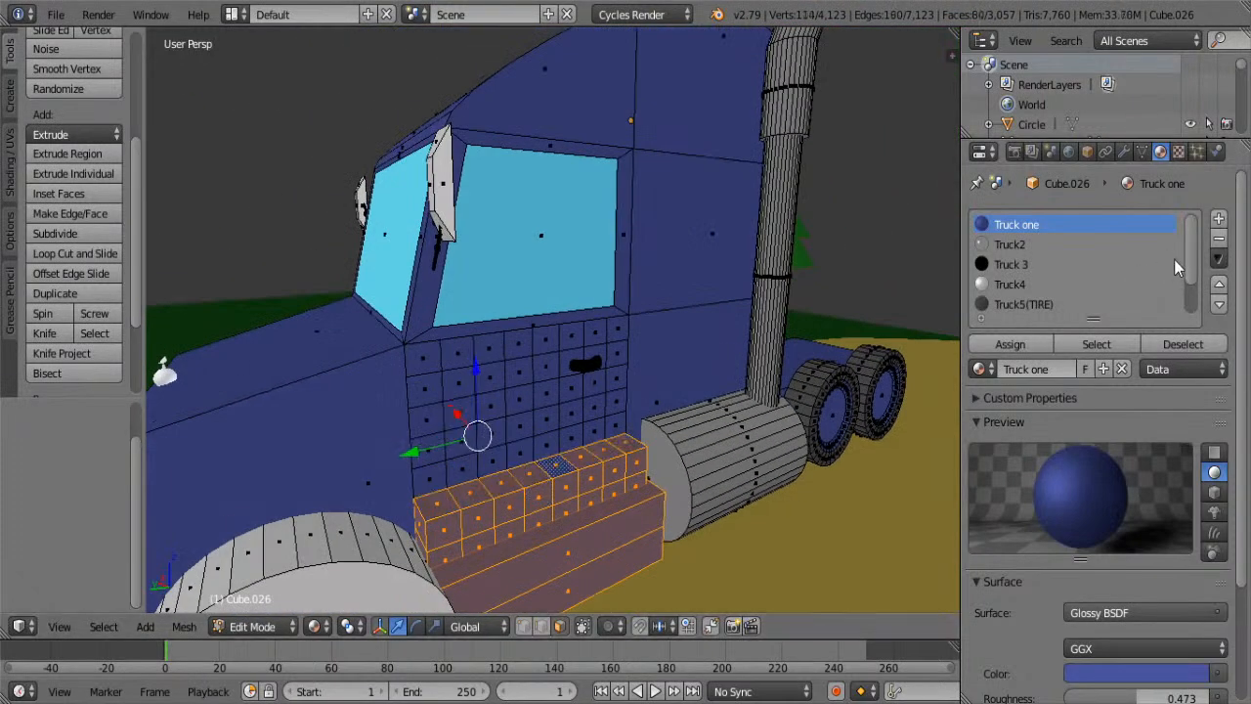
# - Add a new material to the truck and name it Truck8
pyautogui.click(1218, 218)
pyautogui.click(1041, 372)
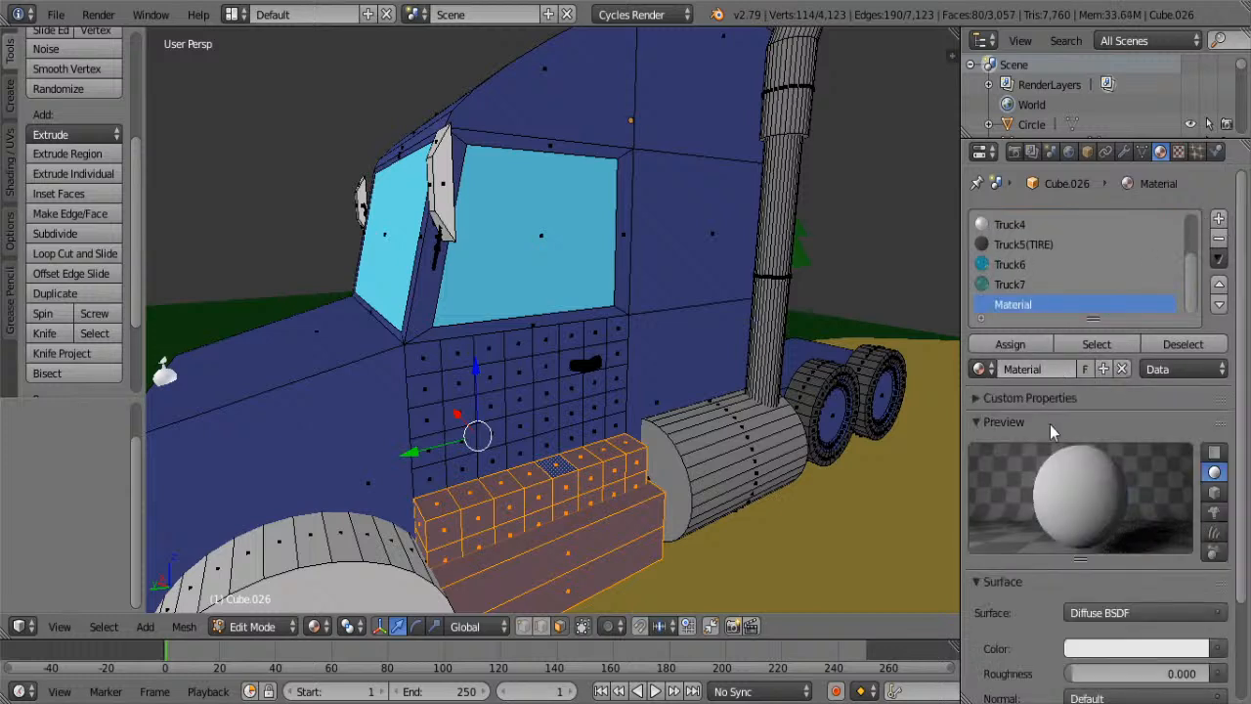
pyautogui.doubleClick(1018, 305)
pyautogui.write('Truck8')
pyautogui.press('Return')
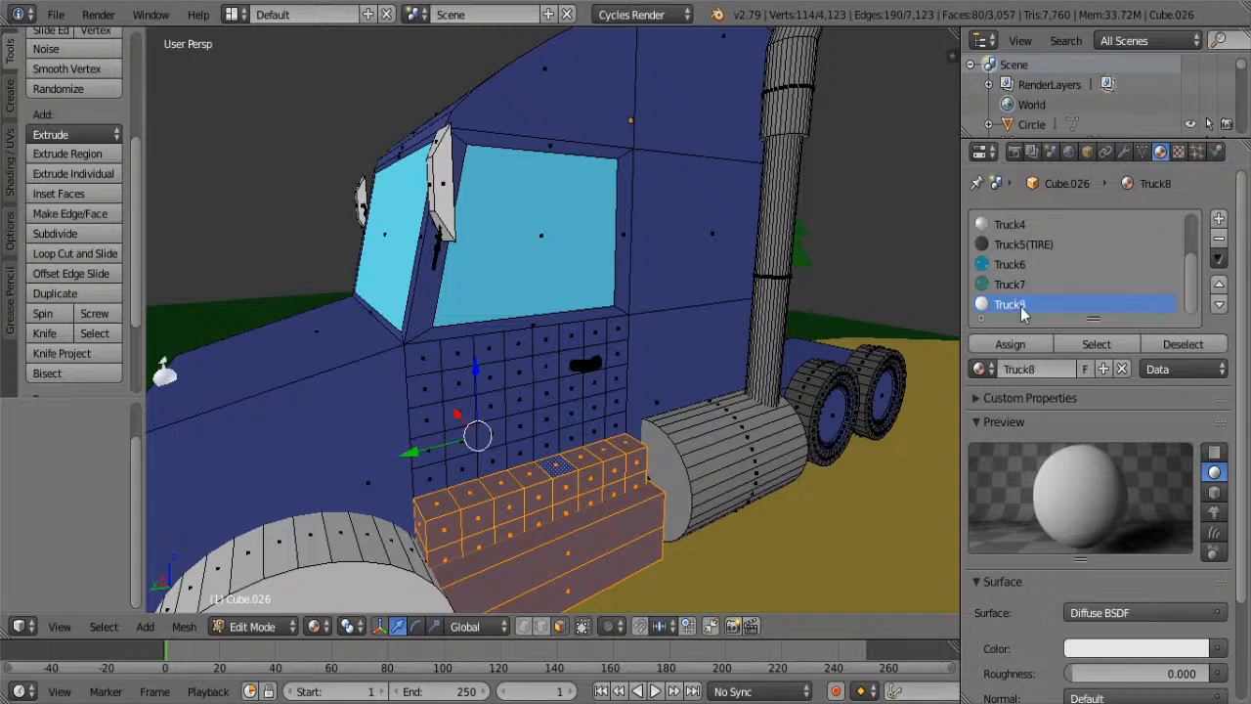
# - Darken the diffuse color of Truck8 to a medium gray and set its roughness to 0.593
pyautogui.click(1104, 644)
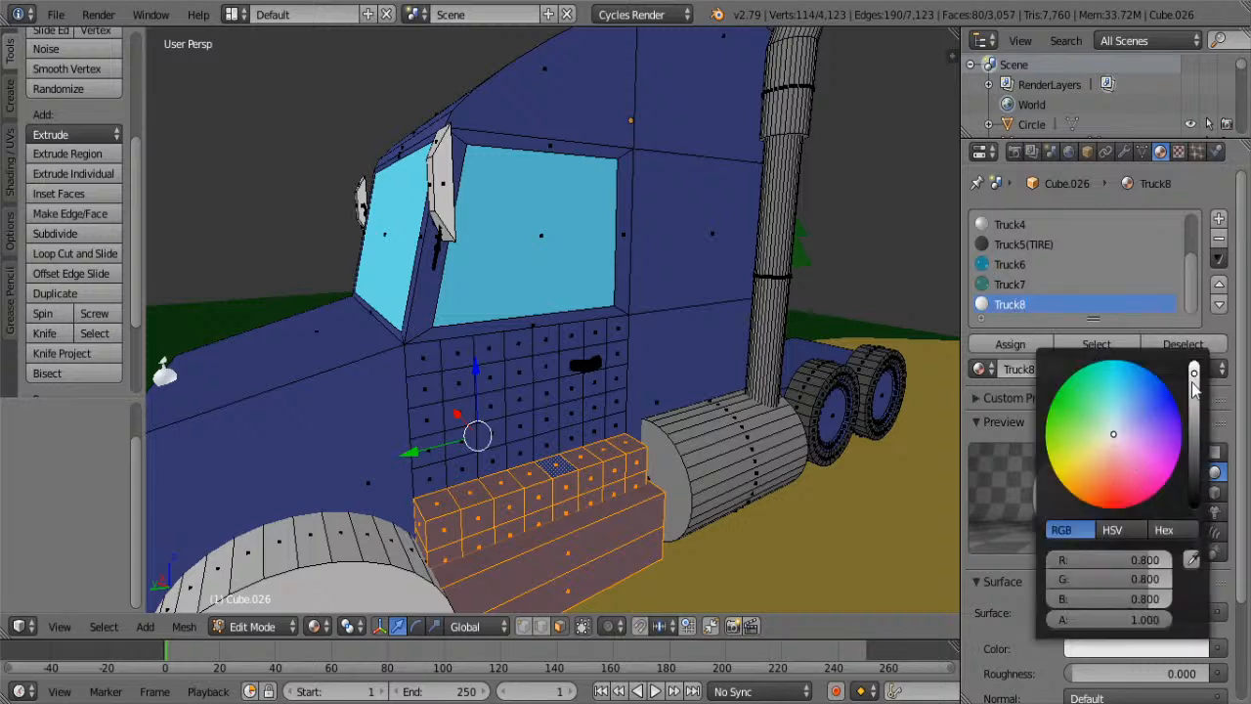
pyautogui.moveTo(1193, 374); pyautogui.dragTo(1193, 420)
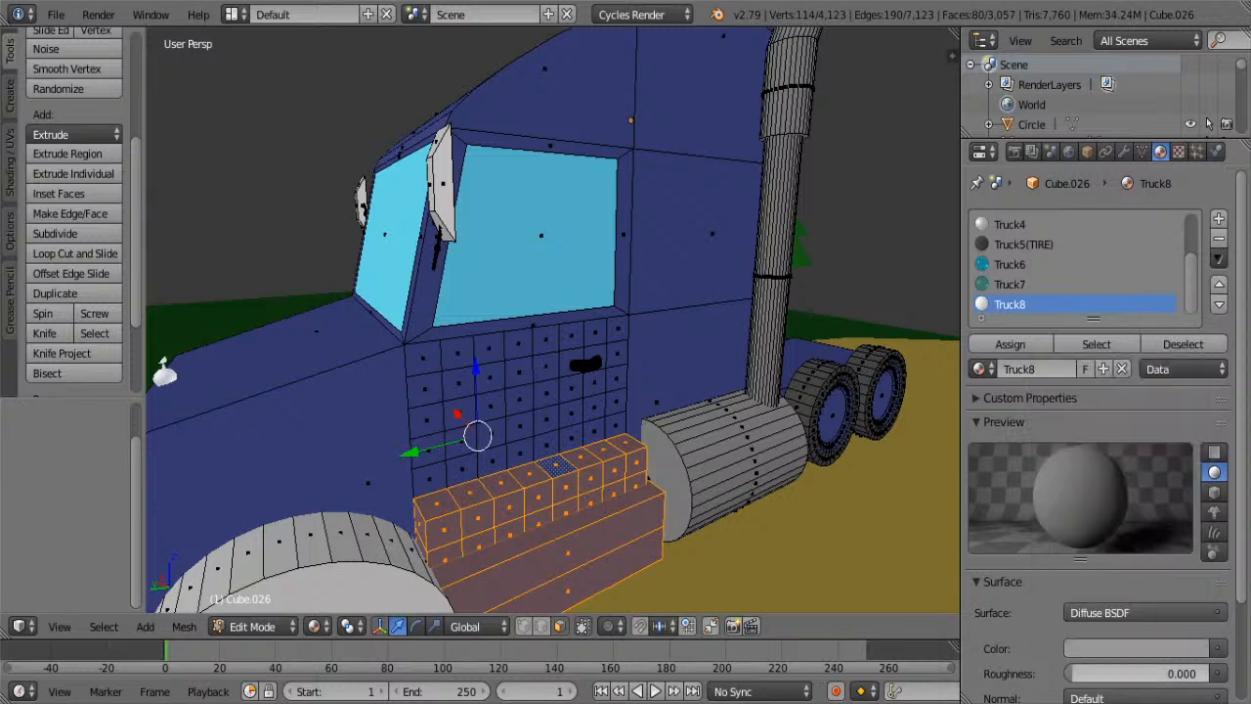
pyautogui.moveTo(1101, 672); pyautogui.dragTo(1153, 672)
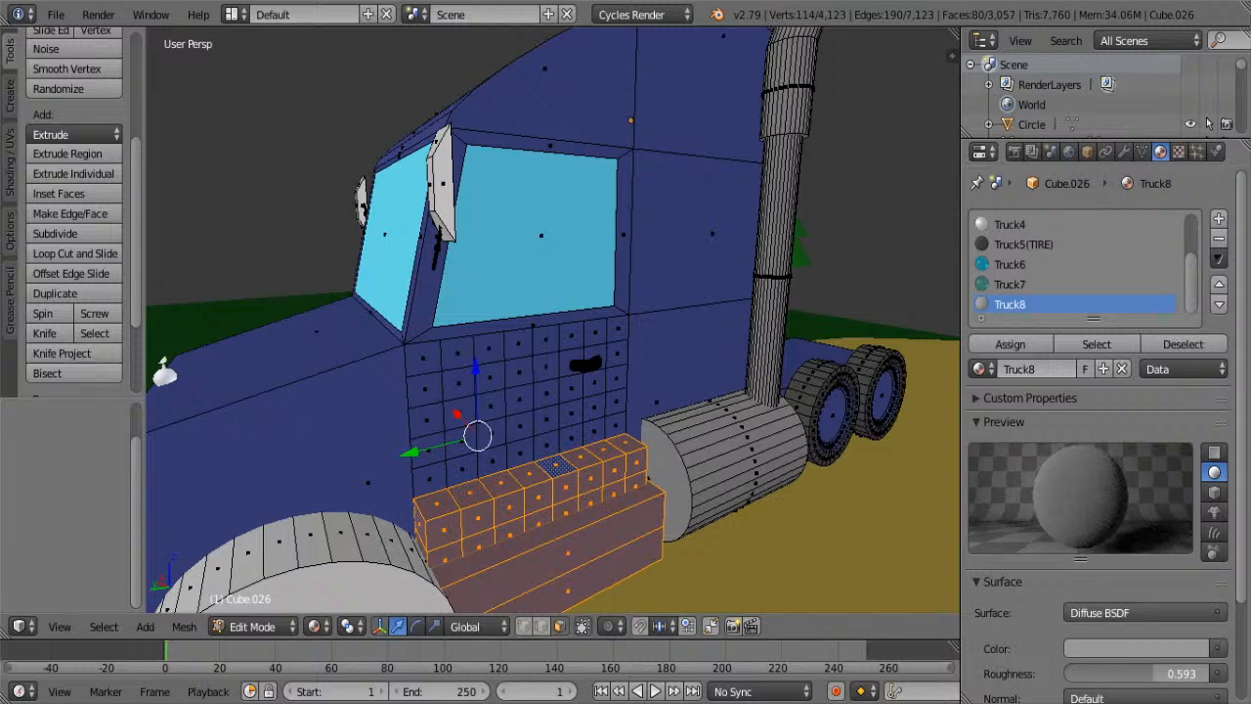
# - Assign Truck8 to the selected side step faces and lighten its color to a gray of RGB 0.411
pyautogui.click(996, 345)
pyautogui.press('Tab')
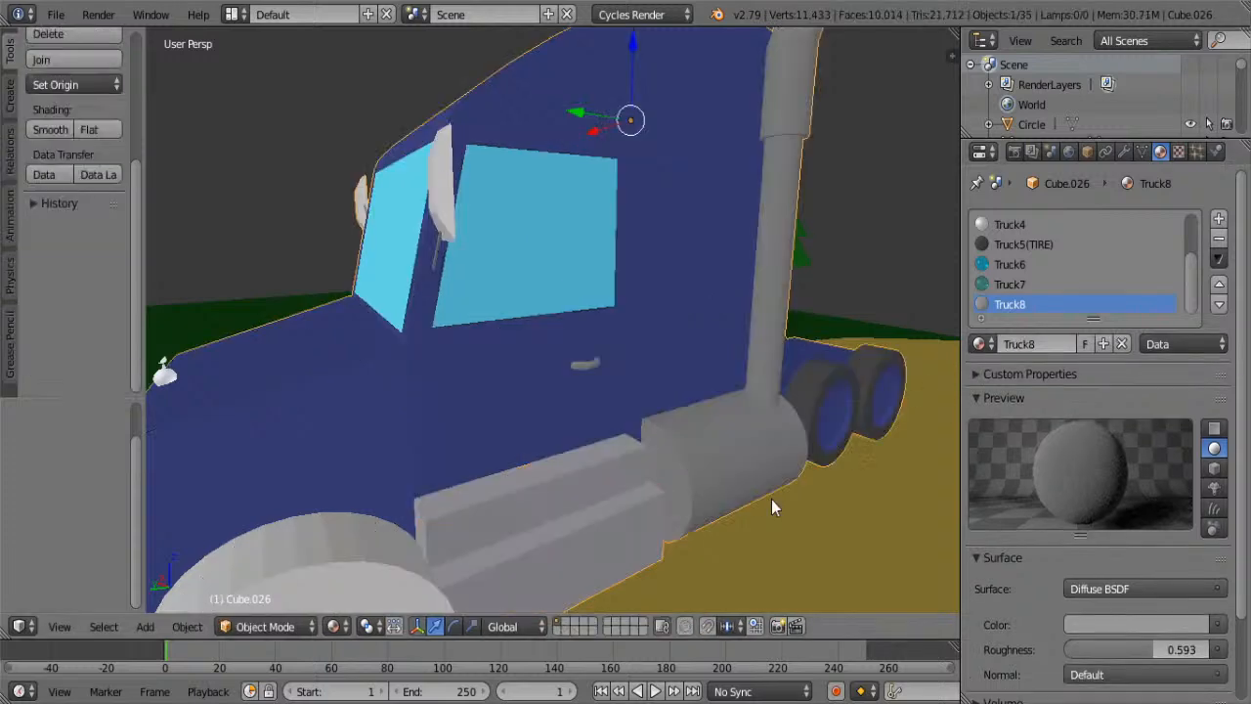
pyautogui.press('Tab')
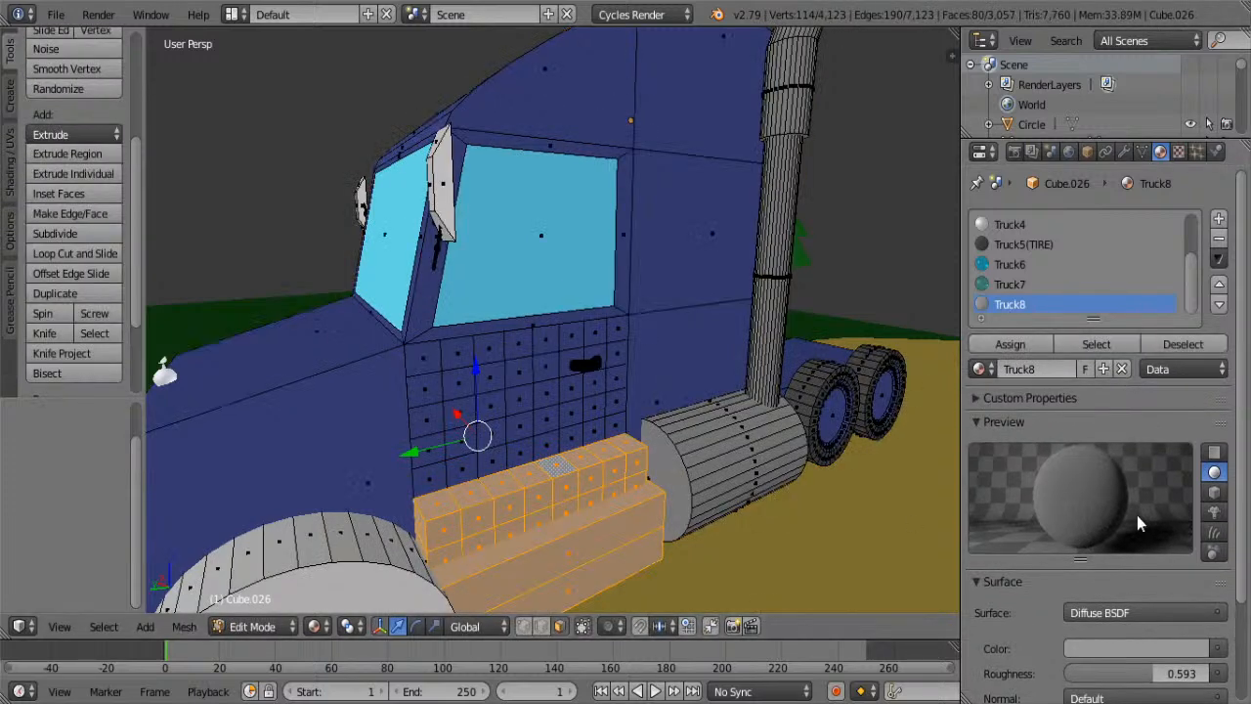
pyautogui.click(1174, 646)
pyautogui.moveTo(1193, 421)
pyautogui.mouseDown()
pyautogui.moveTo(1193, 487)
pyautogui.moveTo(1193, 409)
pyautogui.mouseUp()
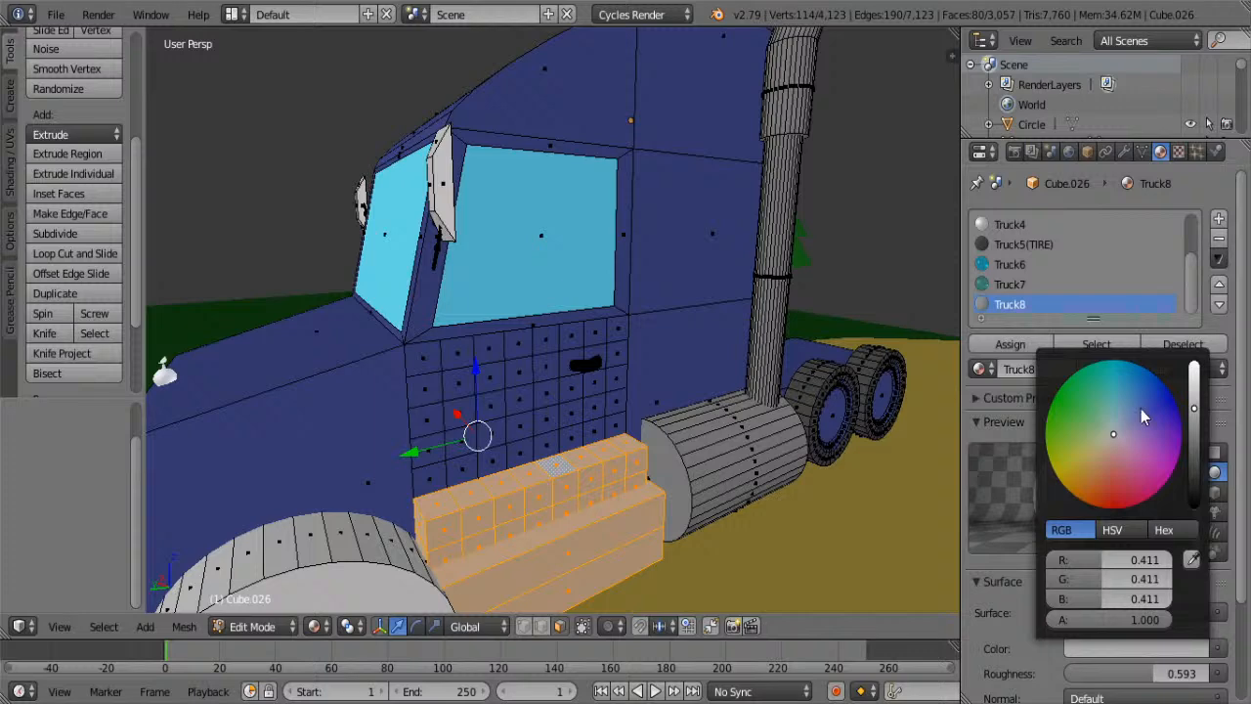
pyautogui.press('Tab')
# - Examine the newly colored side steps and the rest of the truck from both sides and above
pyautogui.moveTo(598, 520); pyautogui.dragTo(728, 500, button='middle')
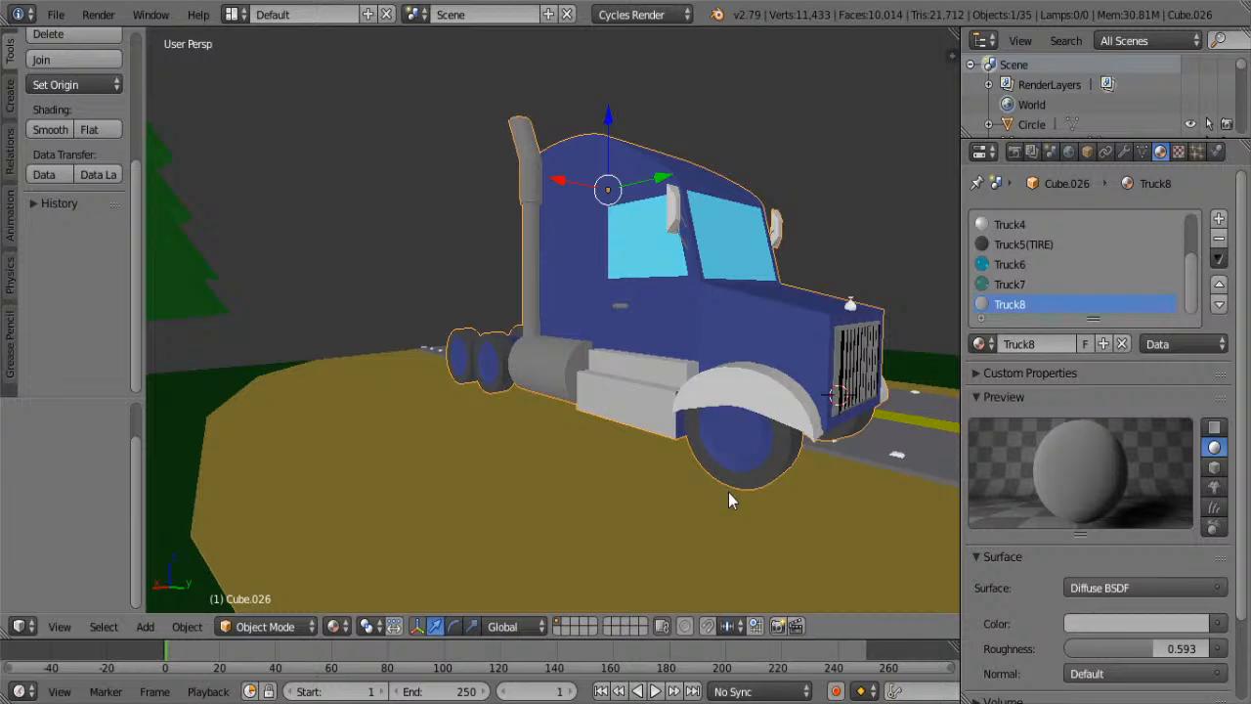
pyautogui.scroll(4, 655, 358)
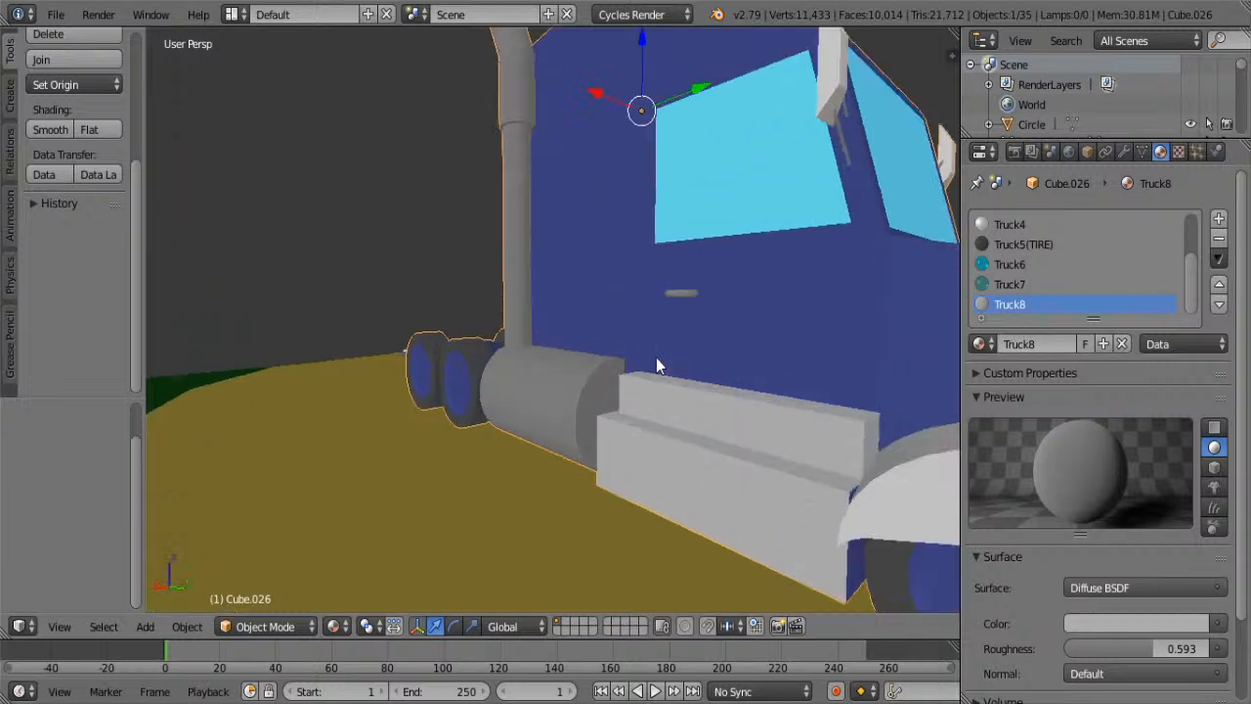
pyautogui.press('Tab')
pyautogui.moveTo(564, 274); pyautogui.dragTo(645, 317, button='middle')
pyautogui.press('Tab')
pyautogui.press('Tab')
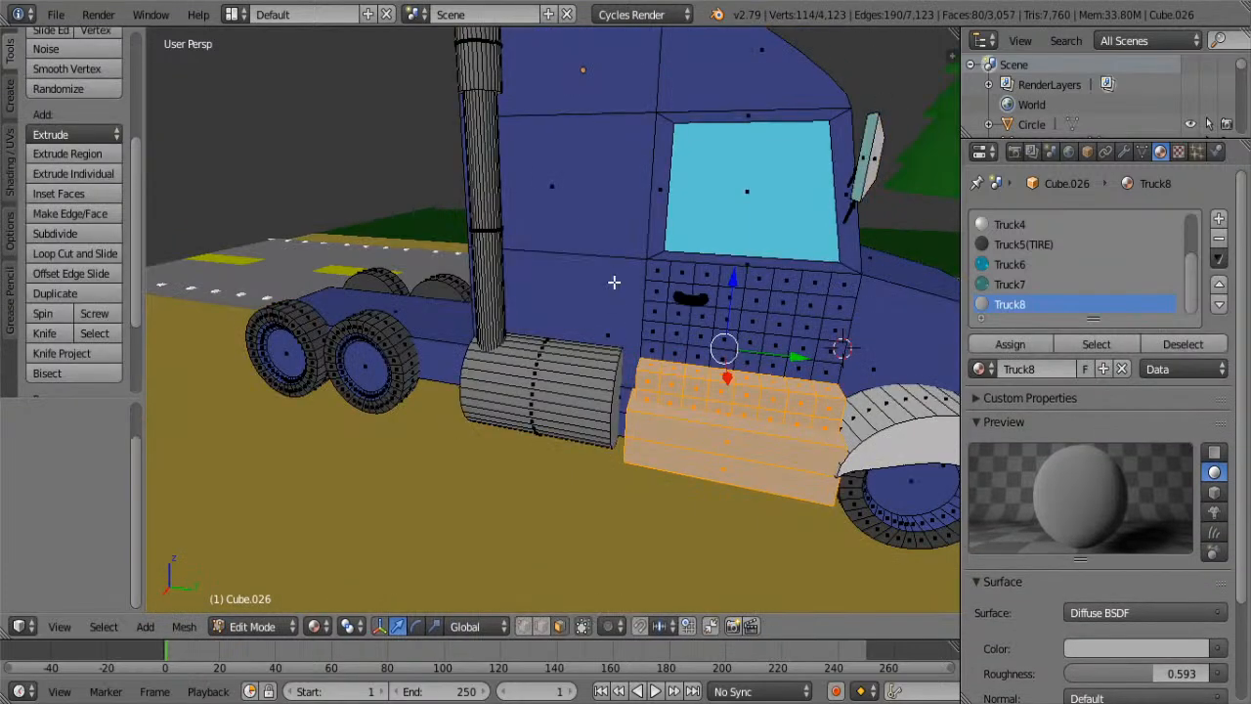
pyautogui.moveTo(571, 266); pyautogui.dragTo(622, 292, button='middle')
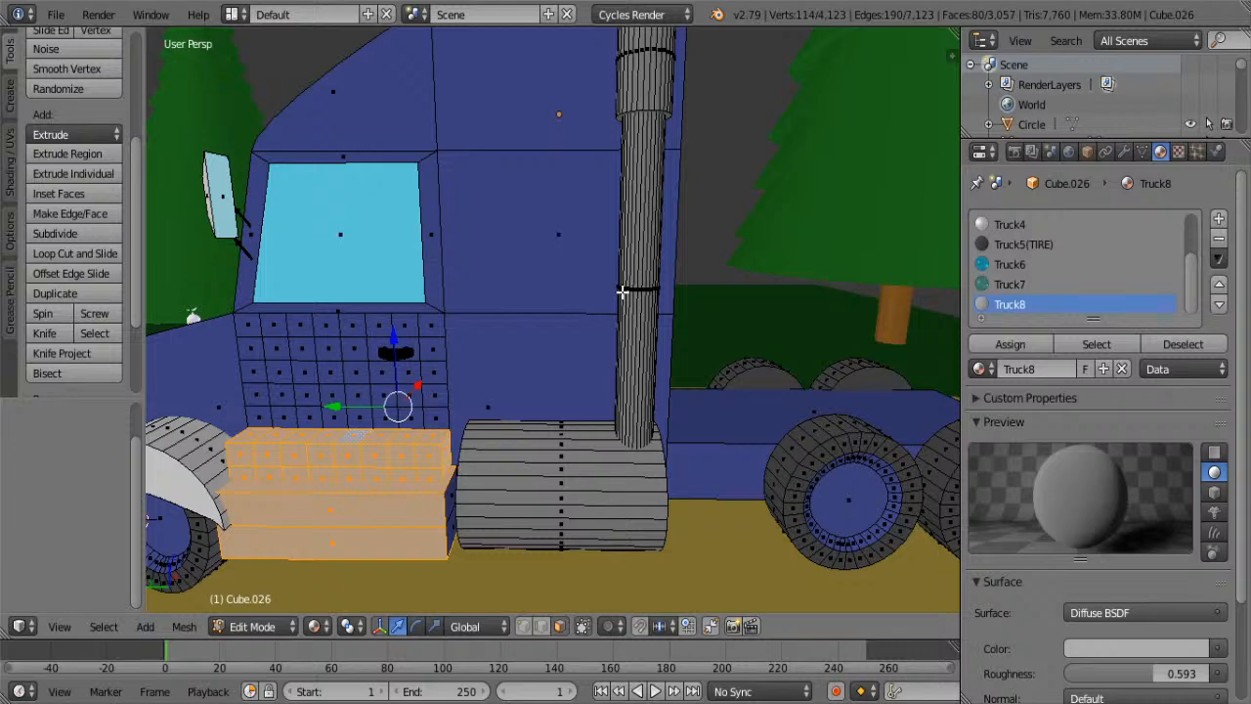
pyautogui.moveTo(622, 291); pyautogui.dragTo(571, 338, button='middle')
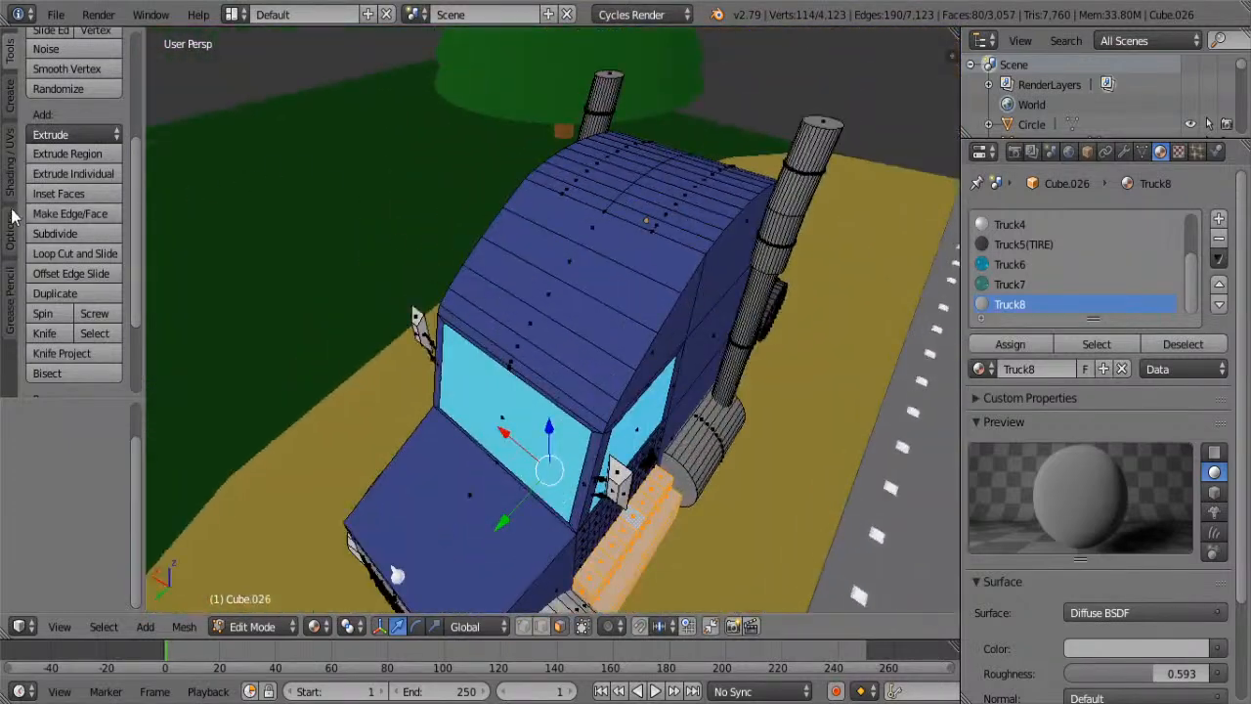
pyautogui.scroll(3, 433, 287)
pyautogui.scroll(-3, 432, 287)
# - Add a 32-vertex cylinder to the truck mesh and move it along Y by -1.995 and along X by 0.596 toward the rear frame
pyautogui.moveTo(841, 348); pyautogui.dragTo(553, 369, button='middle')
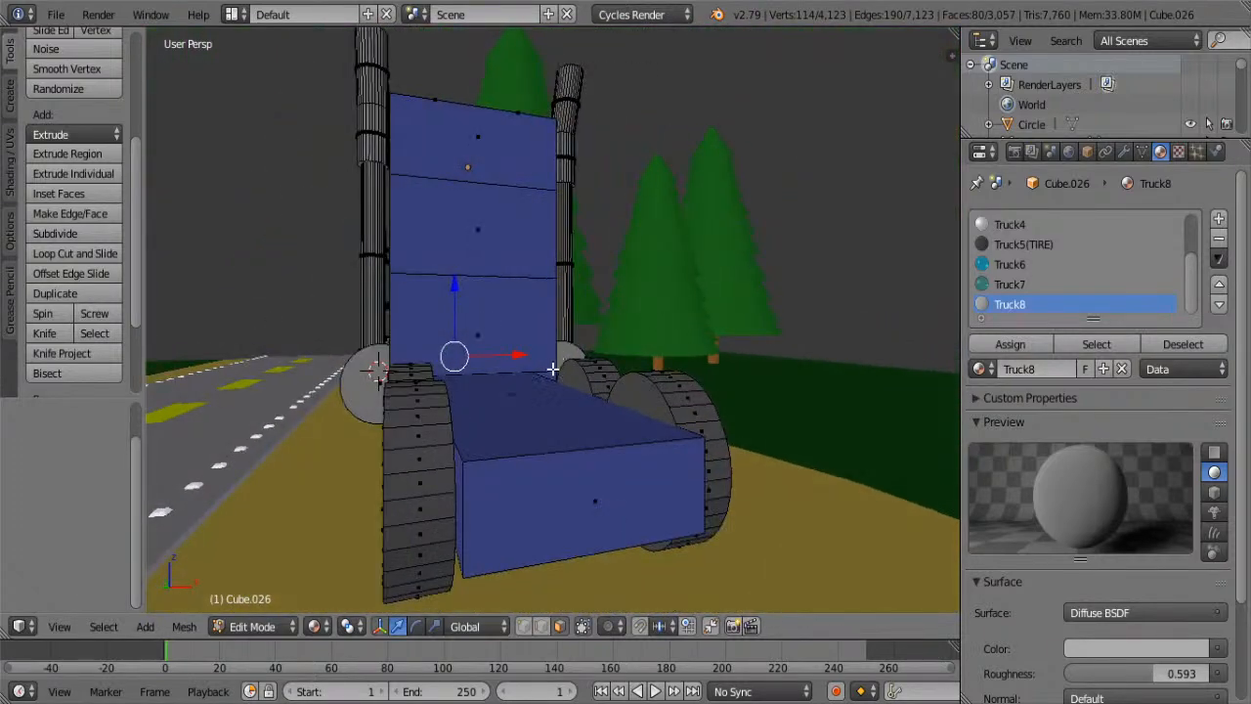
pyautogui.rightClick(550, 410)
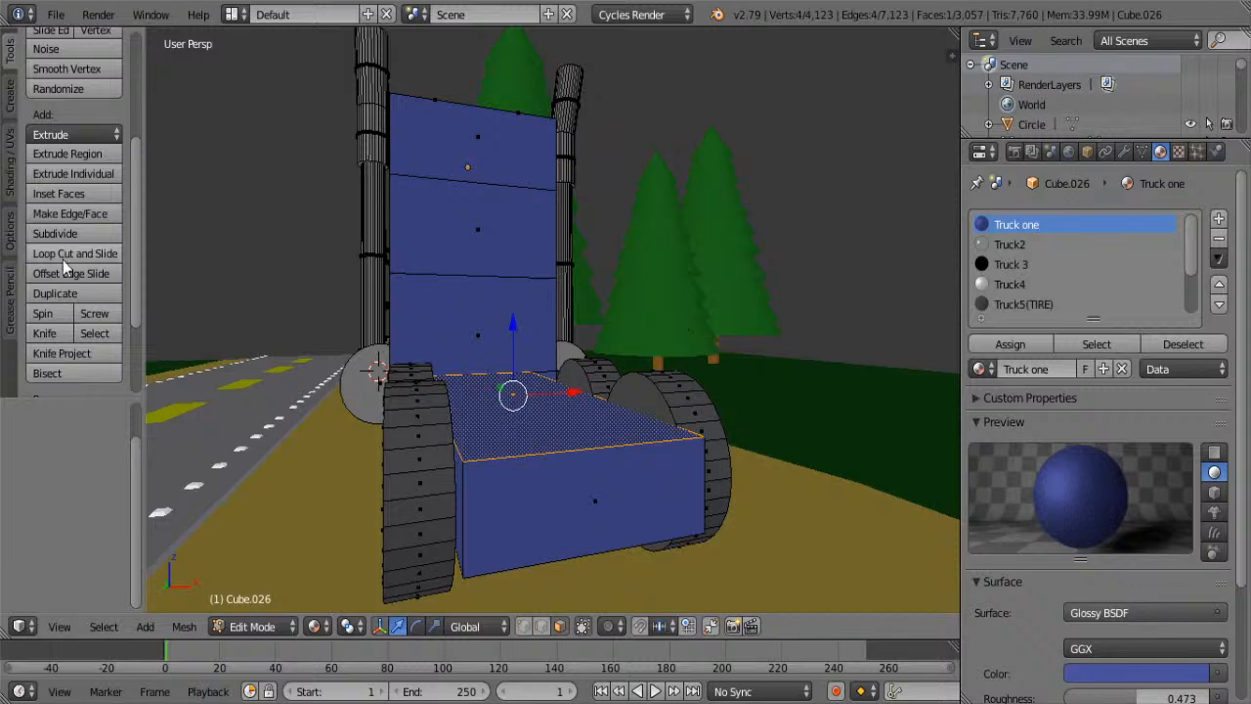
pyautogui.click(10, 95)
pyautogui.click(78, 189)
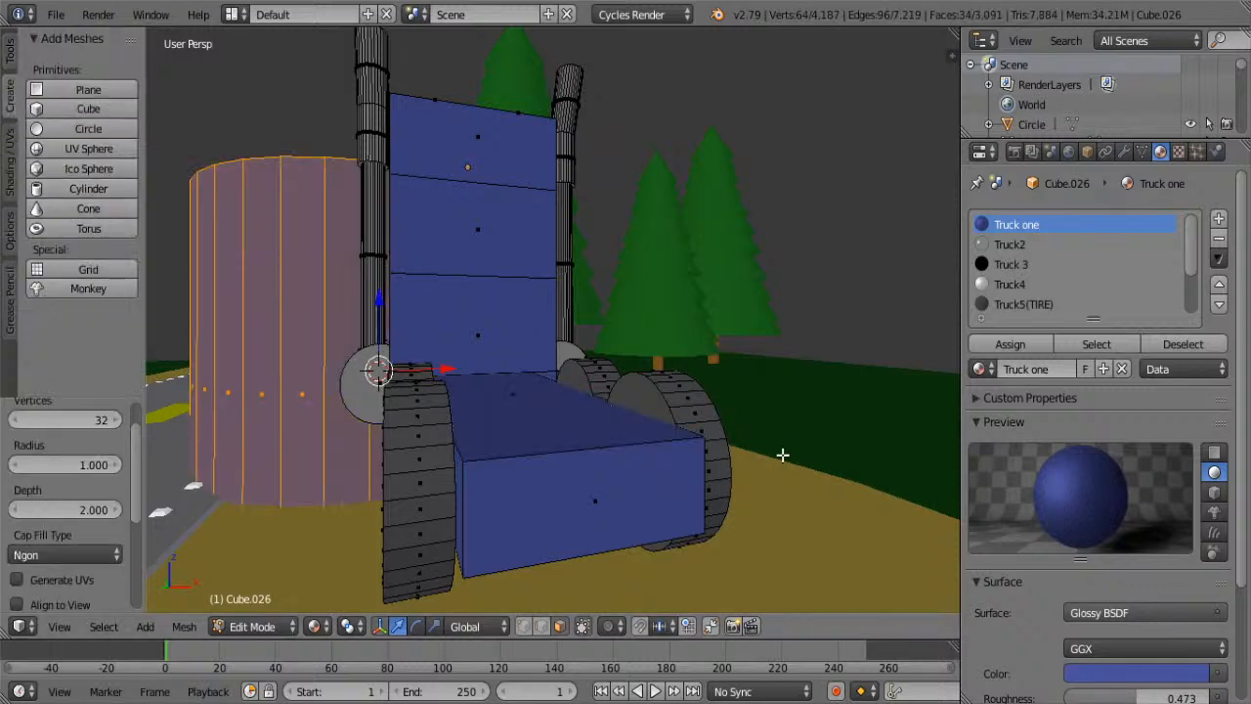
pyautogui.press('s')
pyautogui.click(503, 385)
pyautogui.moveTo(429, 391); pyautogui.dragTo(577, 396, button='middle')
pyautogui.moveTo(228, 396); pyautogui.dragTo(811, 453)
pyautogui.moveTo(811, 452); pyautogui.dragTo(620, 442, button='middle')
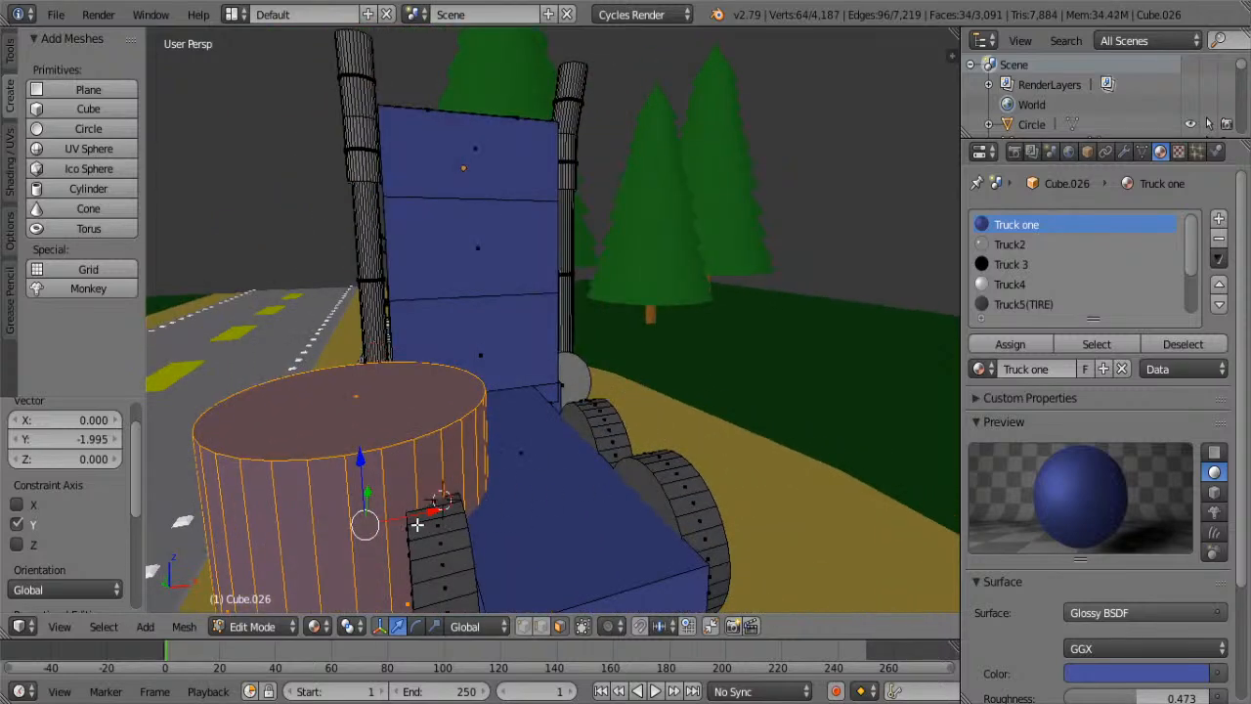
pyautogui.moveTo(426, 515); pyautogui.dragTo(754, 487)
# - Scale the cylinder down to about 0.211 and raise it along Z onto the top of the rear frame
pyautogui.press('s')
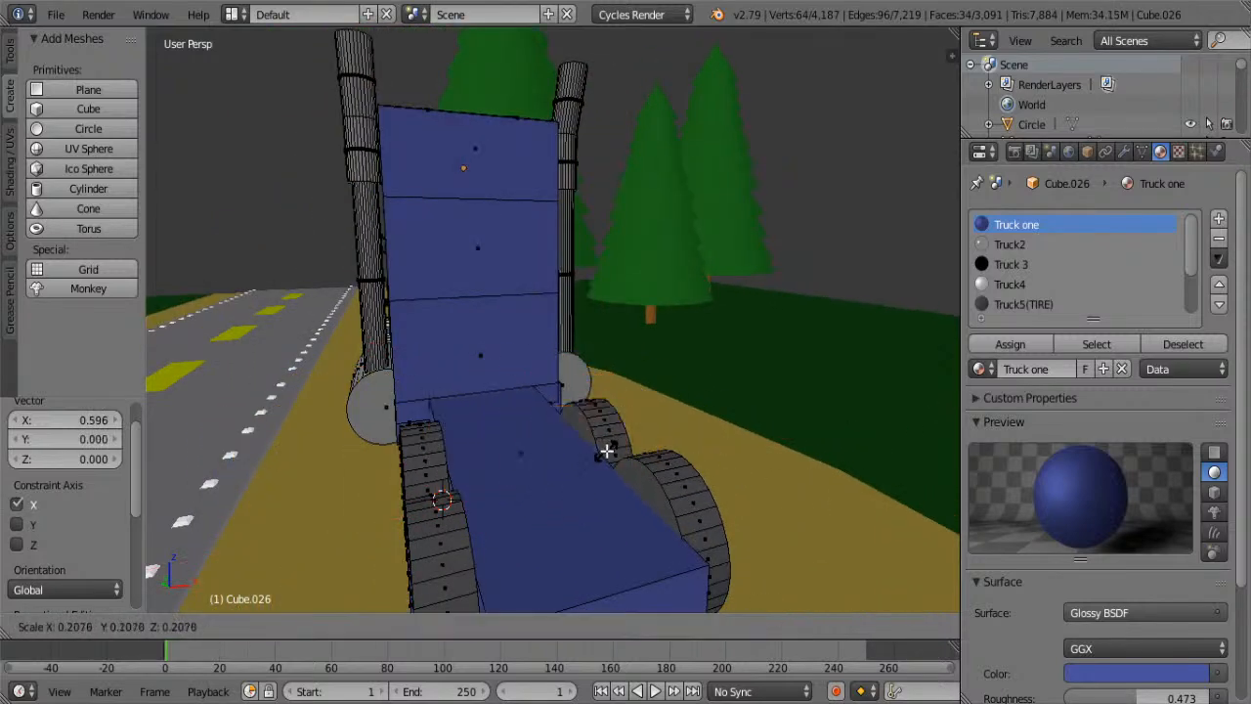
pyautogui.click(582, 442)
pyautogui.press('g')
pyautogui.press('z')
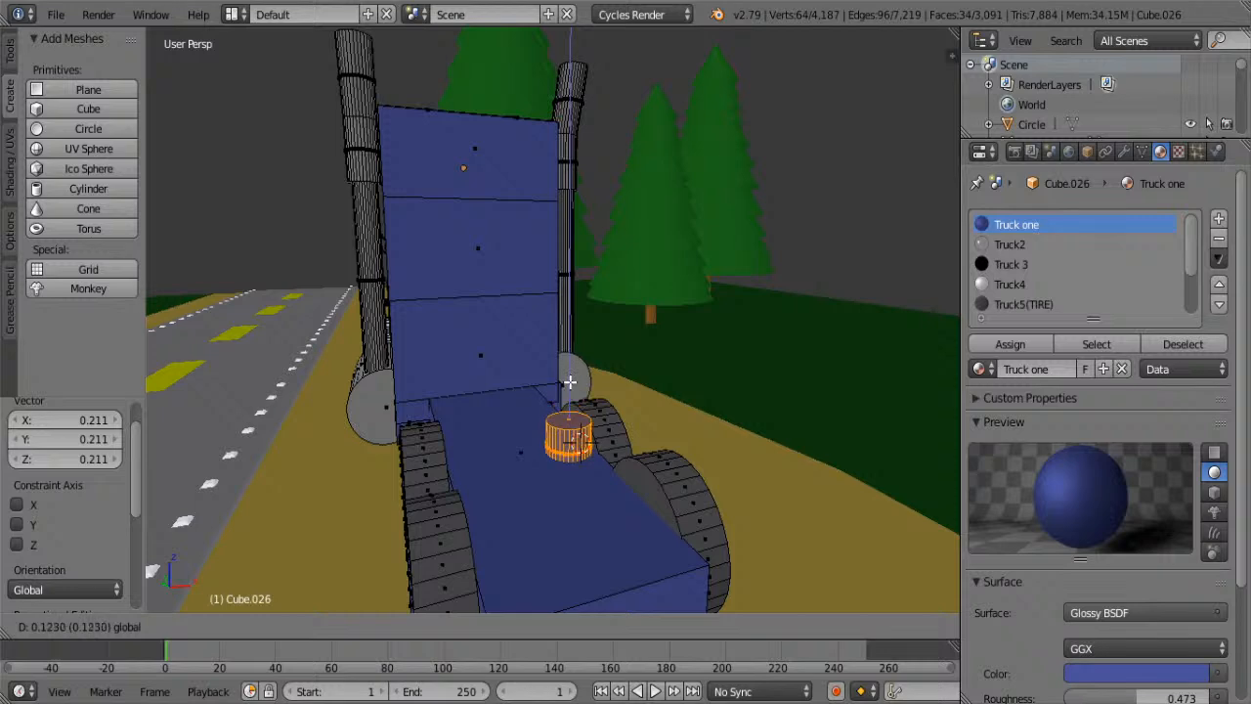
pyautogui.click(570, 381)
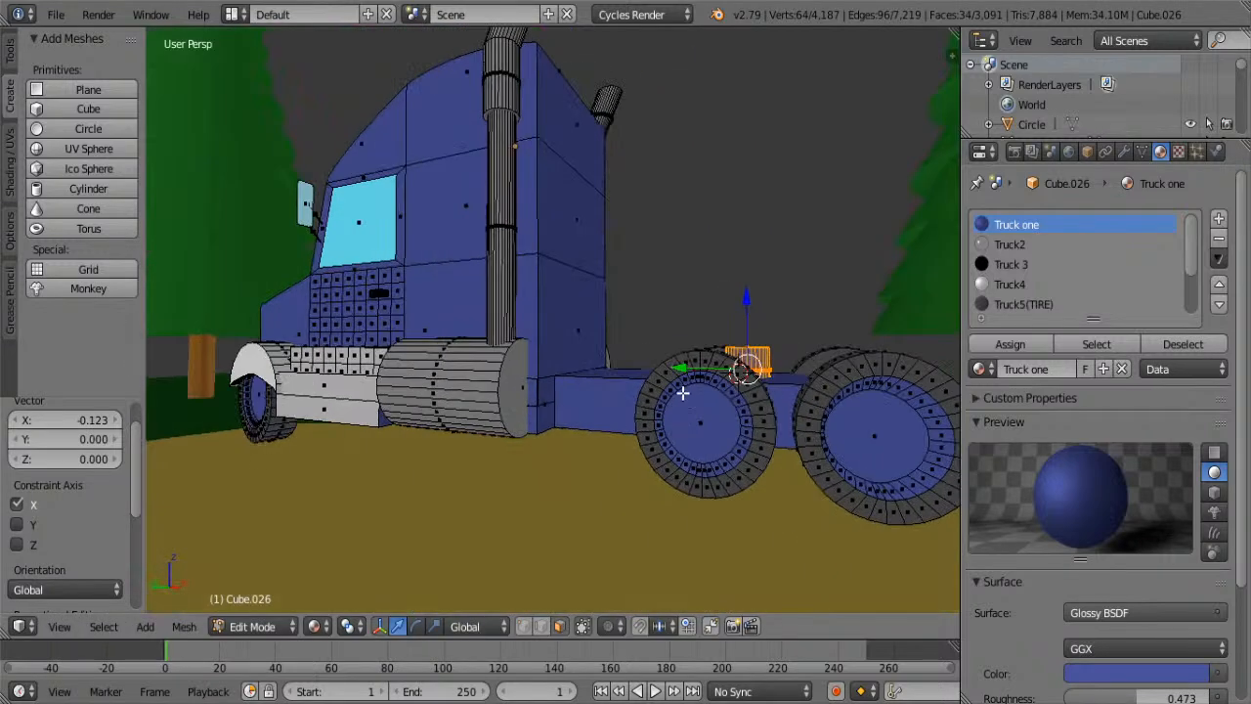
# - Slide the small cylinder backward along Y until it sits between the rearmost wheels on the frame
pyautogui.moveTo(694, 368); pyautogui.dragTo(803, 387)
pyautogui.keyDown('shift'); pyautogui.moveTo(803, 387); pyautogui.dragTo(734, 494, button='middle'); pyautogui.keyUp('shift')
pyautogui.moveTo(712, 481); pyautogui.dragTo(732, 485)
pyautogui.scroll(2, 731, 472)
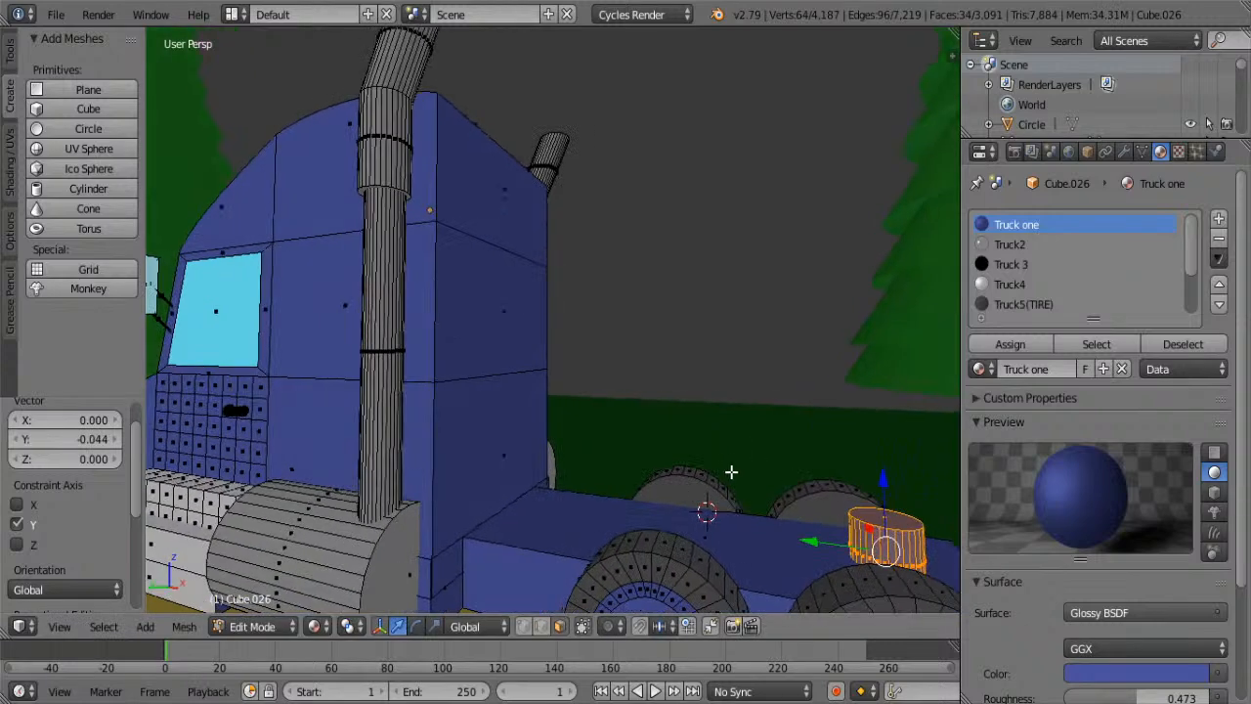
pyautogui.scroll(-2, 731, 472)
pyautogui.press('Tab')
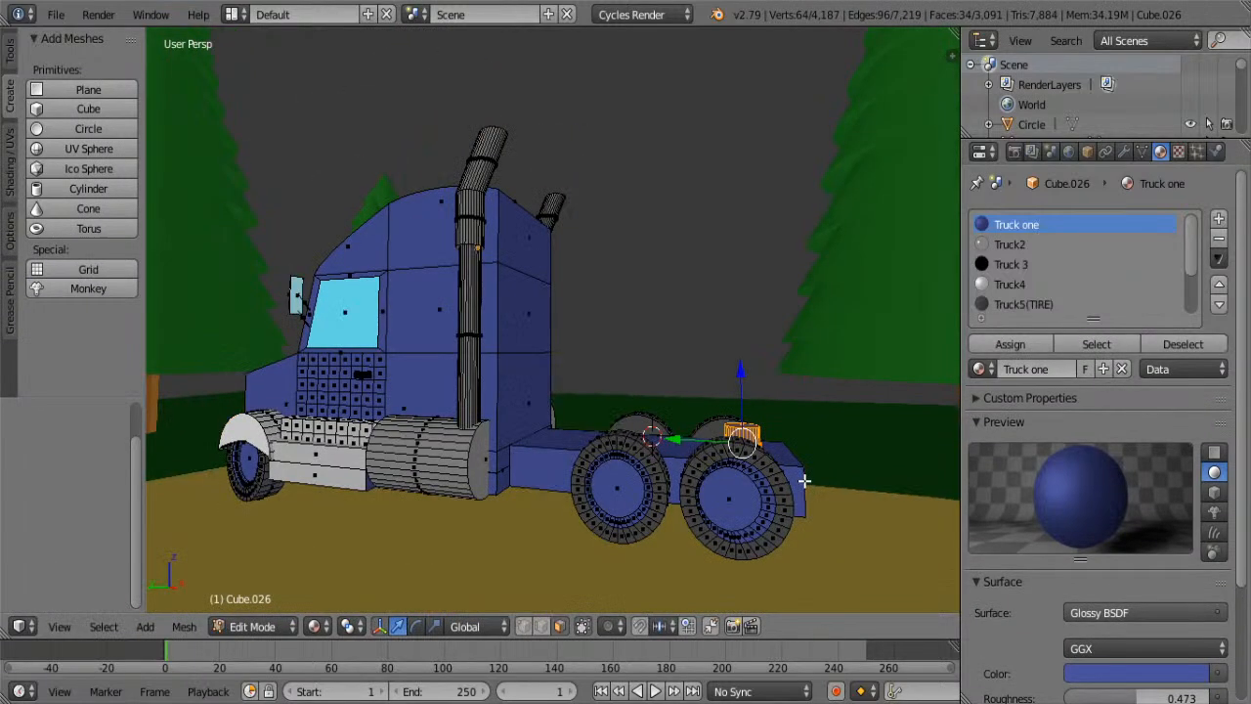
pyautogui.press('Tab')
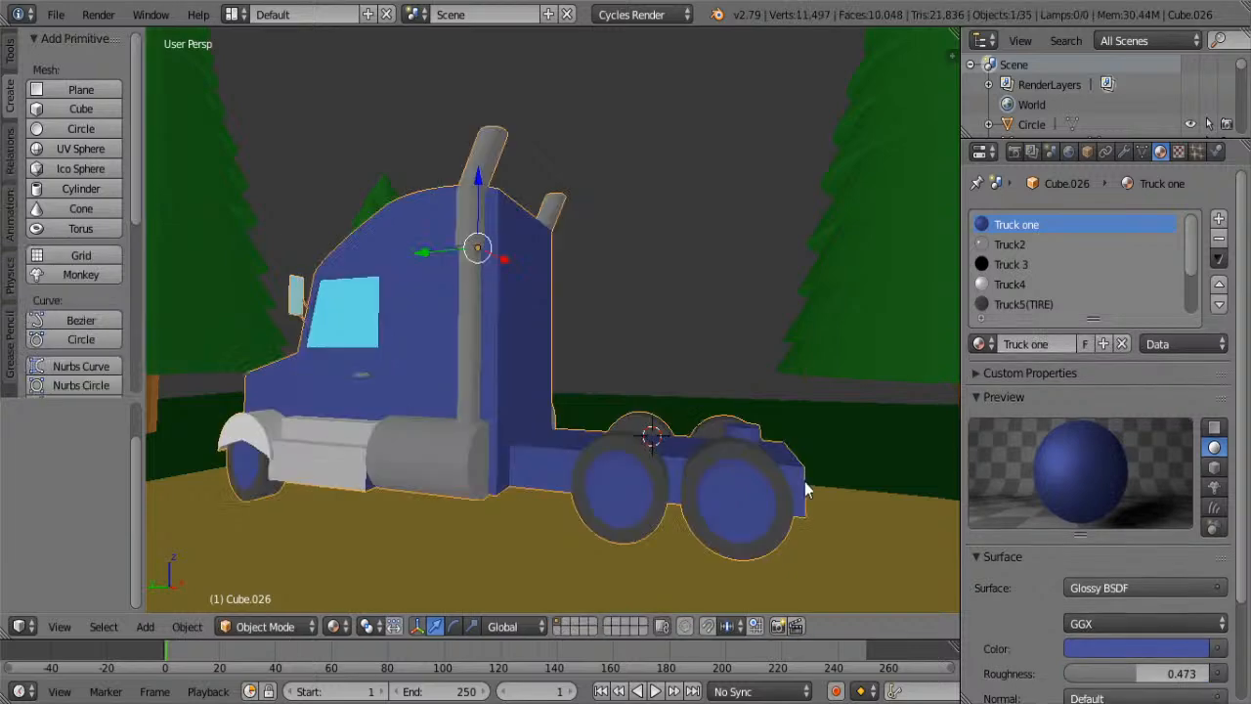
pyautogui.moveTo(623, 392); pyautogui.dragTo(705, 406, button='middle')
# - Inset the side faces behind the windows on both sides of the cab with a thickness of about 0.393
pyautogui.press('Tab')
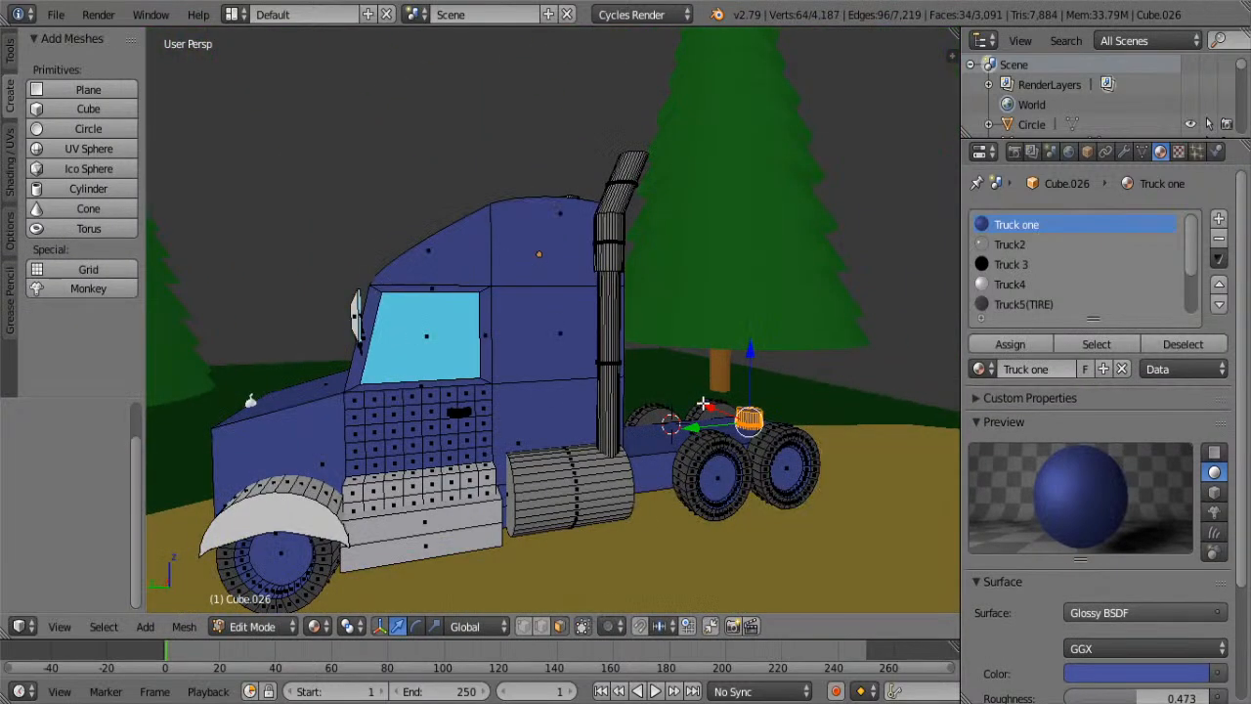
pyautogui.rightClick(604, 345)
pyautogui.click(10, 59)
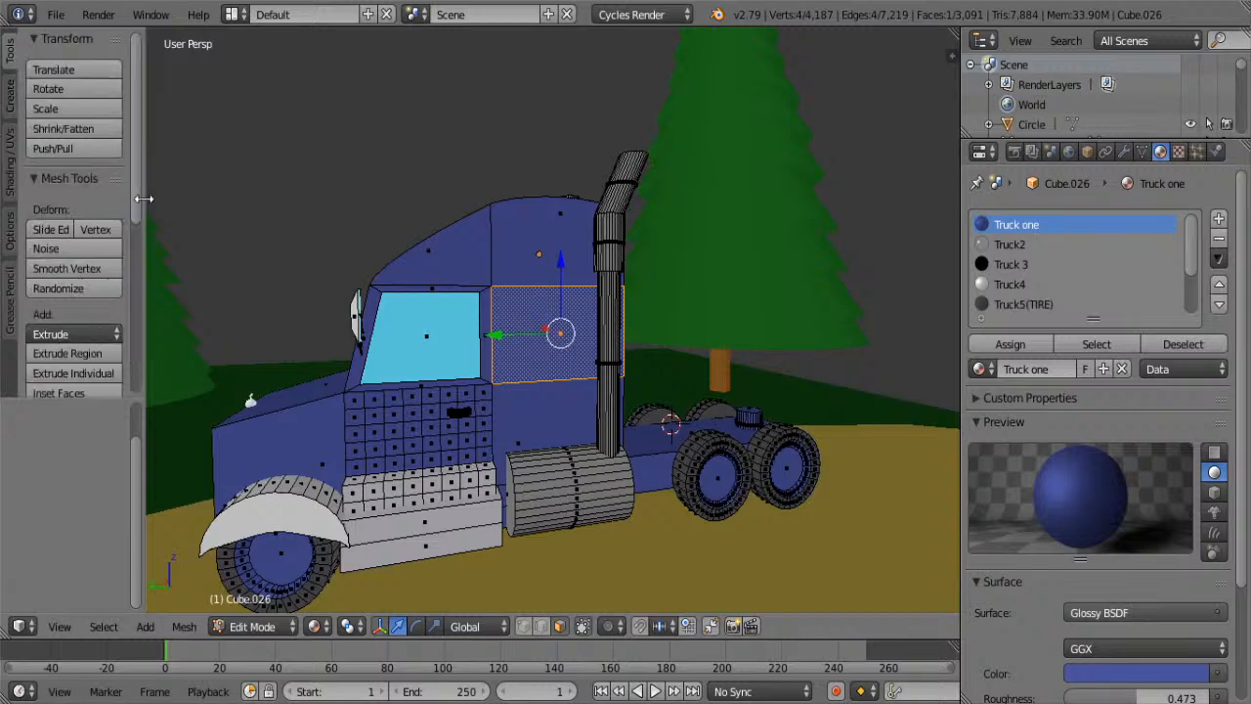
pyautogui.scroll(3, 431, 306)
pyautogui.moveTo(249, 186); pyautogui.dragTo(616, 228, button='middle')
pyautogui.keyDown('shift'); pyautogui.rightClick(672, 319); pyautogui.keyUp('shift')
pyautogui.click(9, 98)
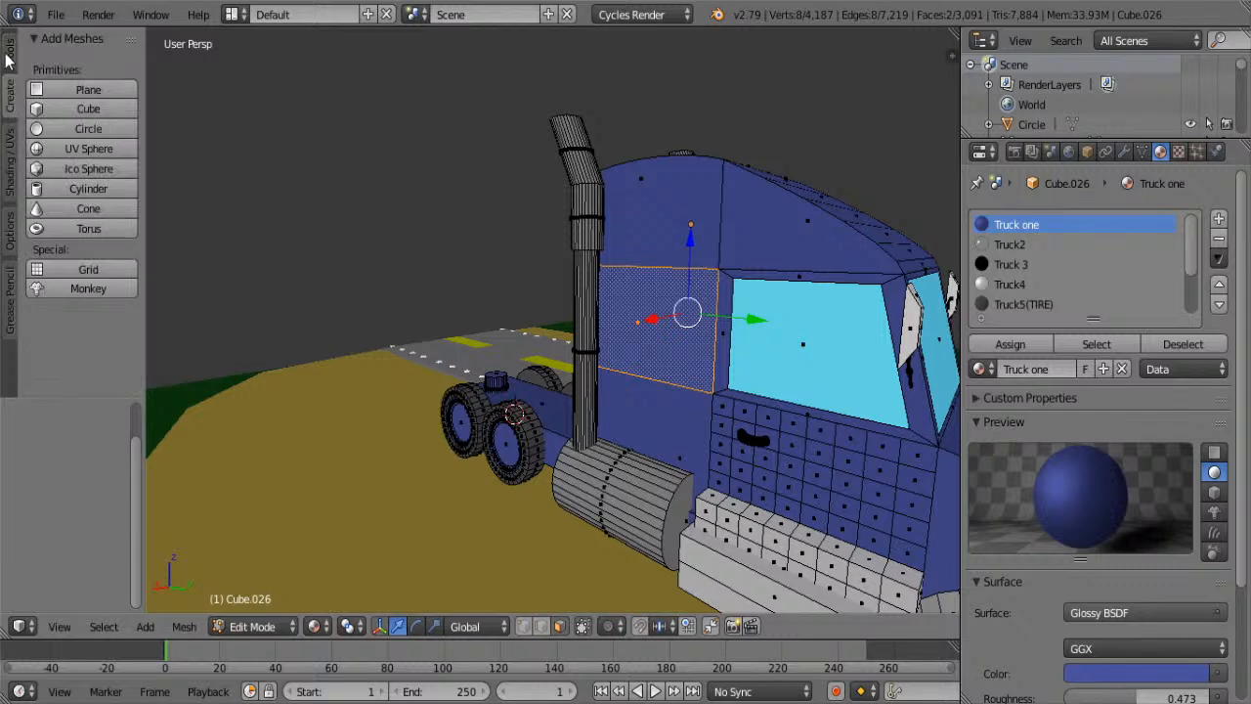
pyautogui.click(10, 54)
pyautogui.scroll(-5, 67, 286)
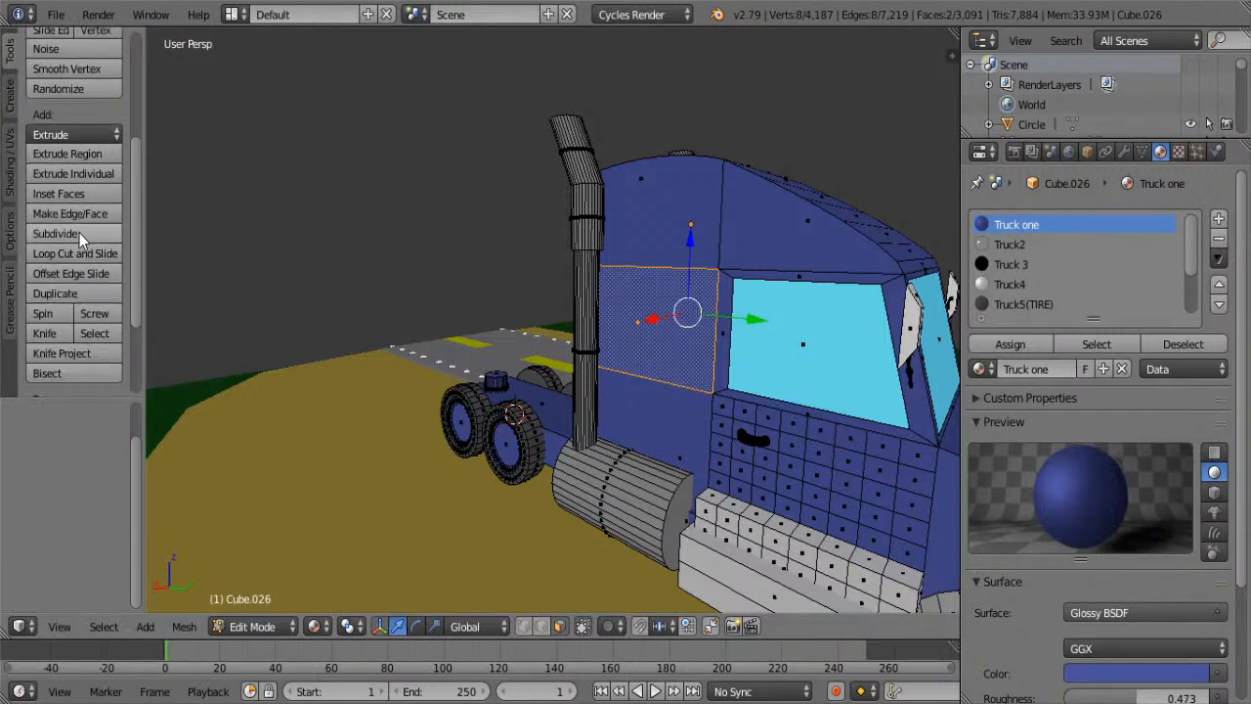
pyautogui.click(71, 196)
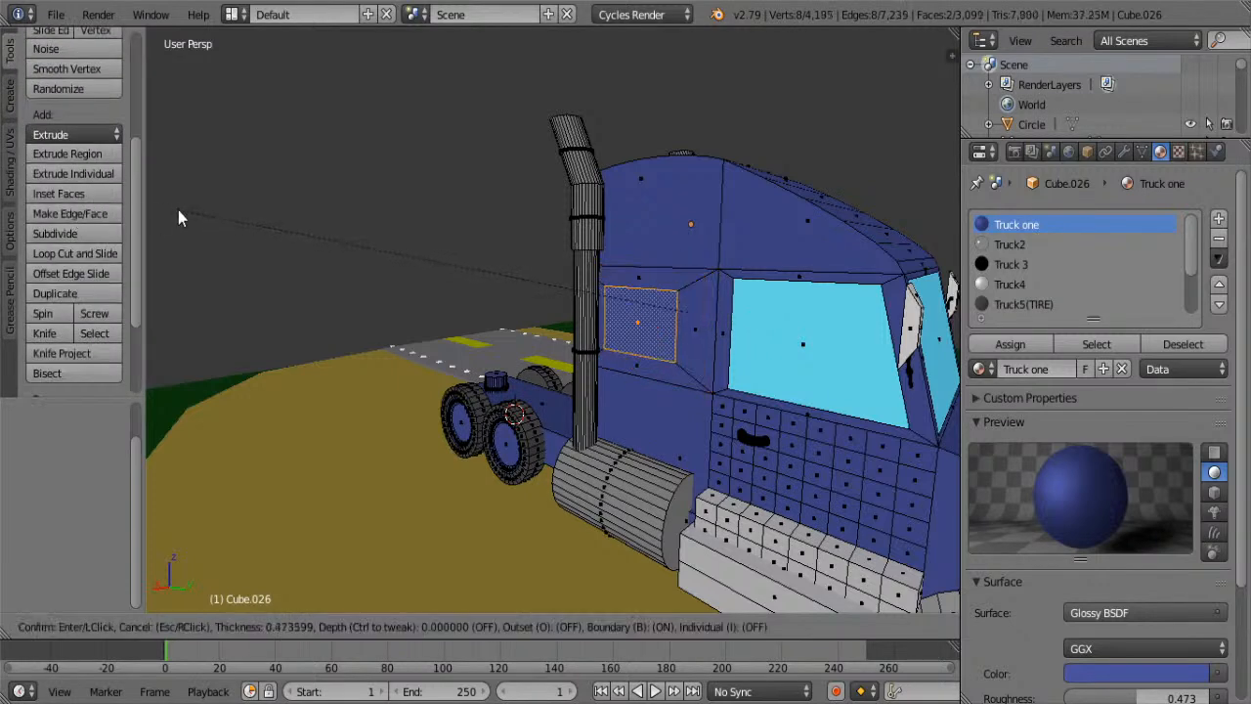
pyautogui.click(152, 205)
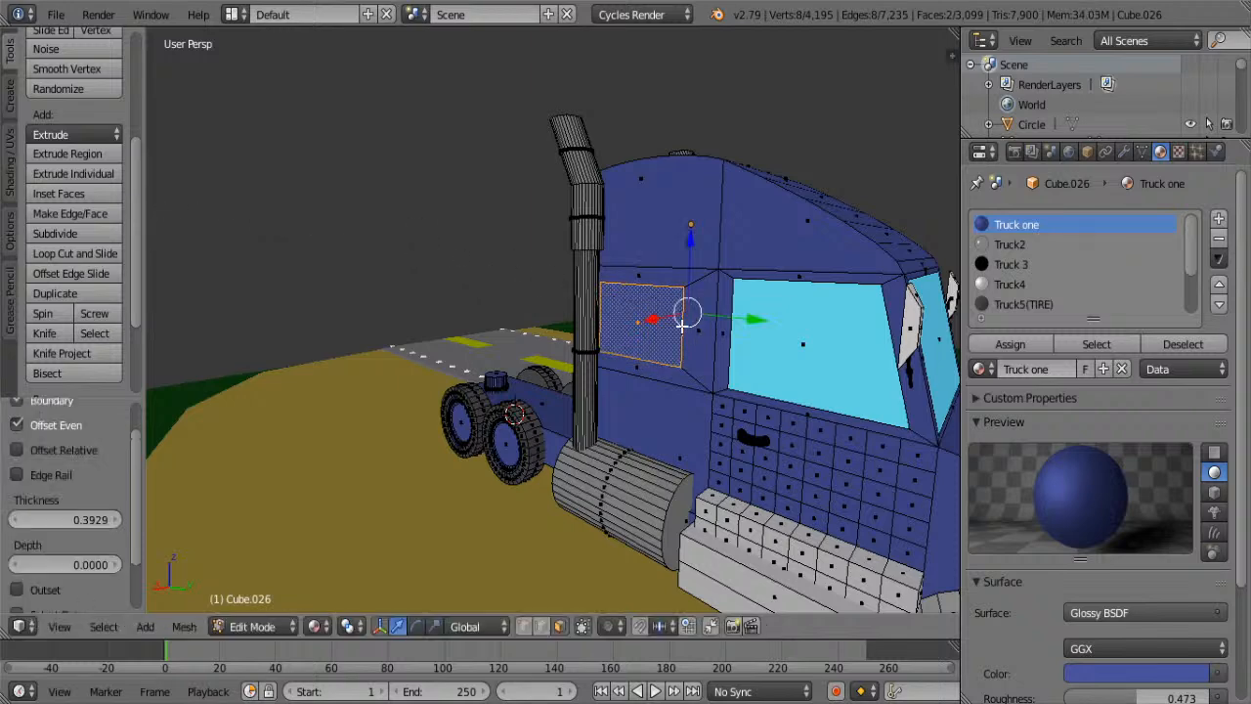
# - Select the front vertical edges of both inset side panels and move them -0.048 along Z and 0.111 along Y
pyautogui.click(541, 624)
pyautogui.rightClick(687, 340)
pyautogui.moveTo(853, 306); pyautogui.dragTo(438, 440, button='middle')
pyautogui.keyDown('shift'); pyautogui.rightClick(383, 431); pyautogui.keyUp('shift')
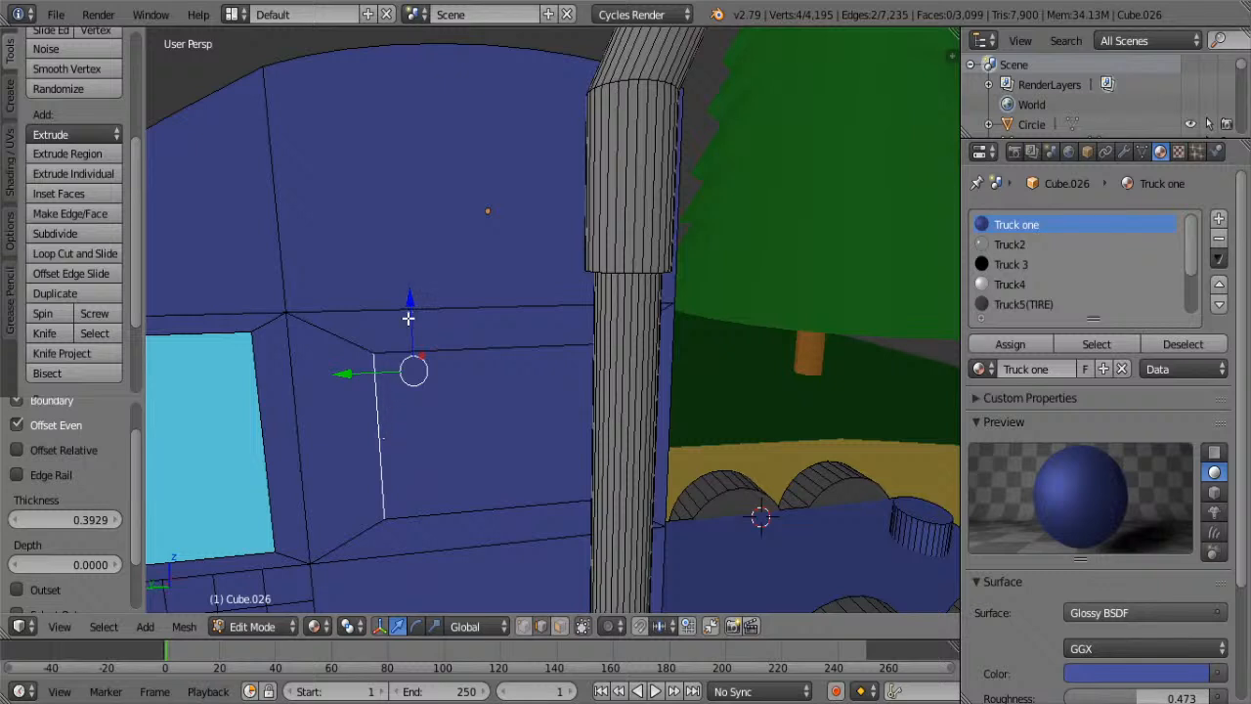
pyautogui.press('g')
pyautogui.press('z')
pyautogui.click(398, 363)
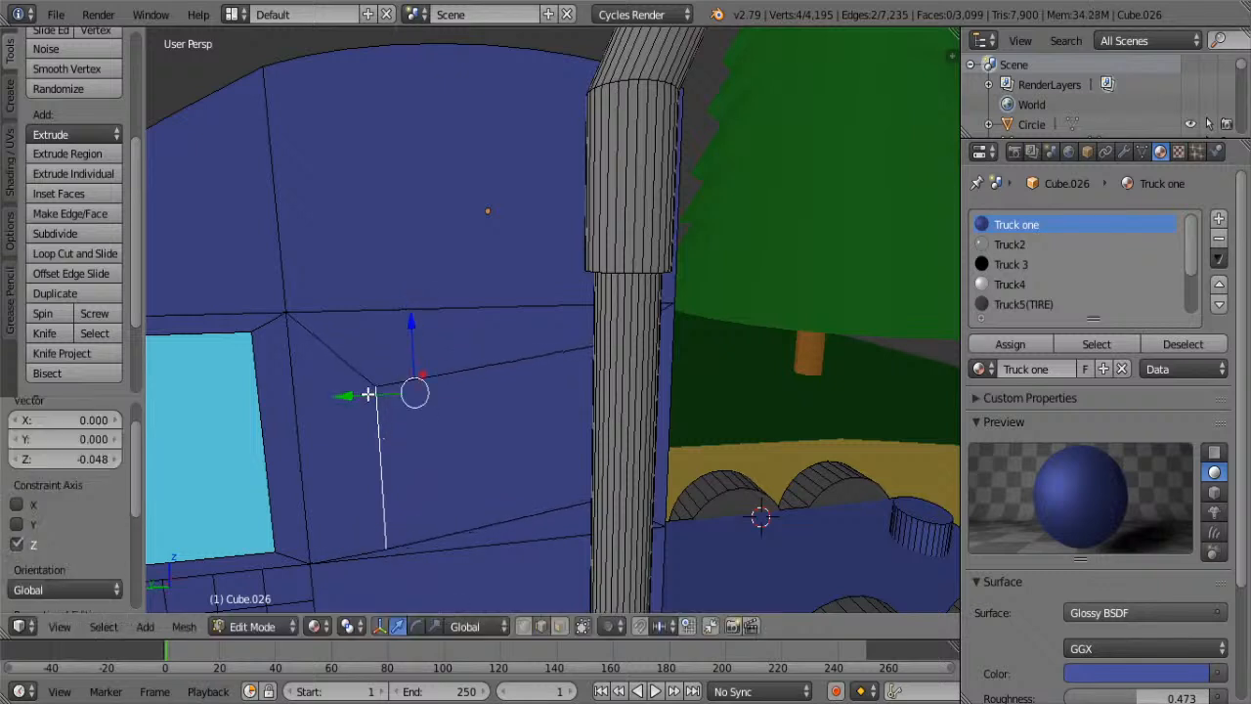
pyautogui.moveTo(367, 394); pyautogui.dragTo(318, 397)
pyautogui.scroll(4, 508, 406)
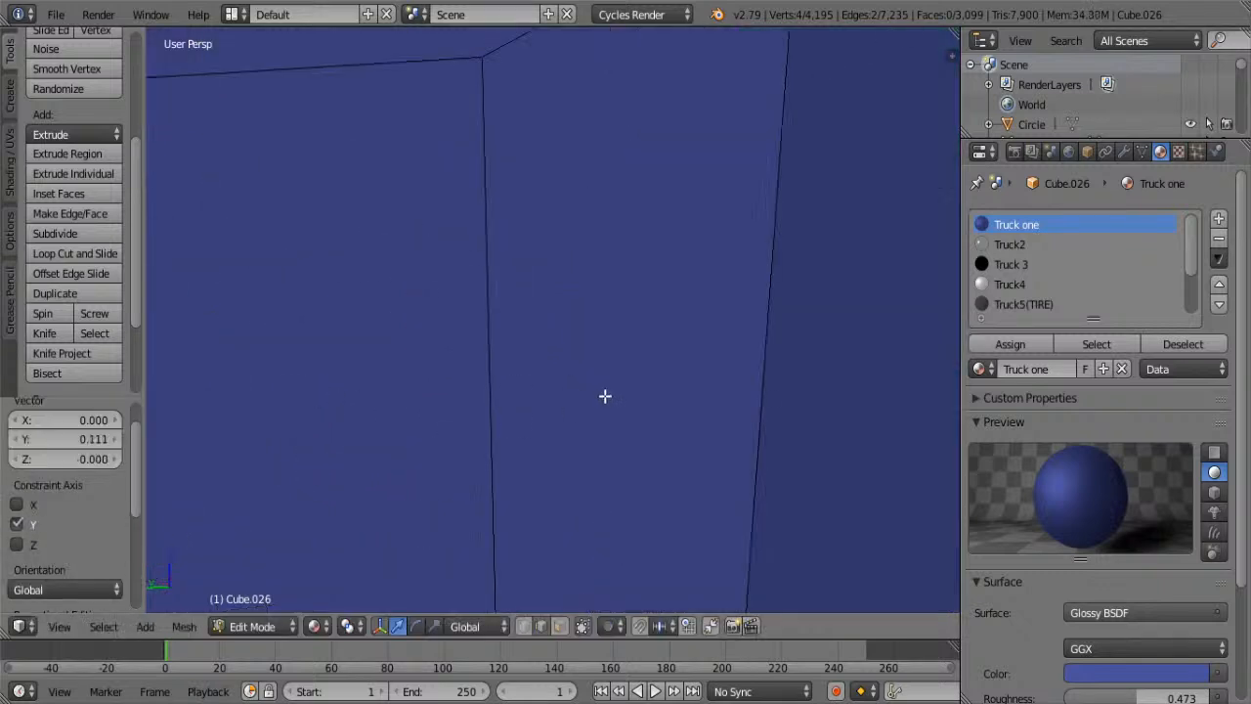
pyautogui.scroll(-6, 604, 396)
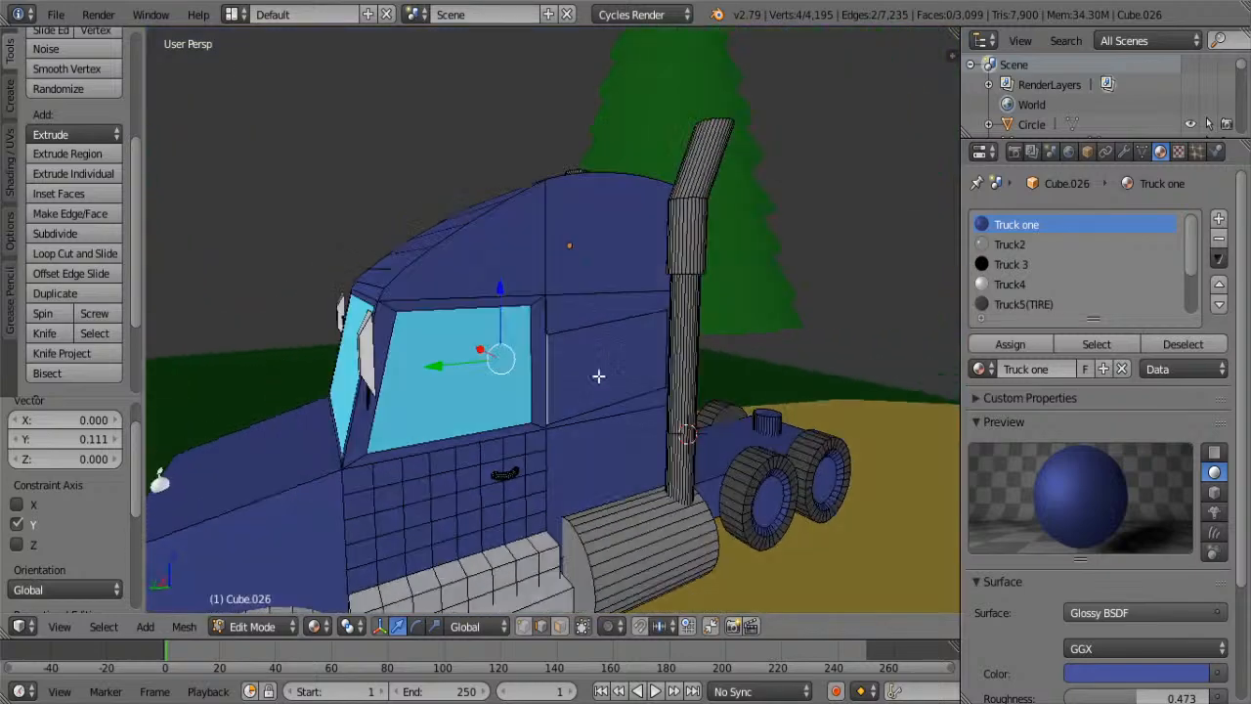
# - Try to select matching vertical edges on both cab sides and scale them uniformly to about 0.491
pyautogui.moveTo(598, 375); pyautogui.dragTo(846, 340, button='middle')
pyautogui.scroll(3, 748, 356)
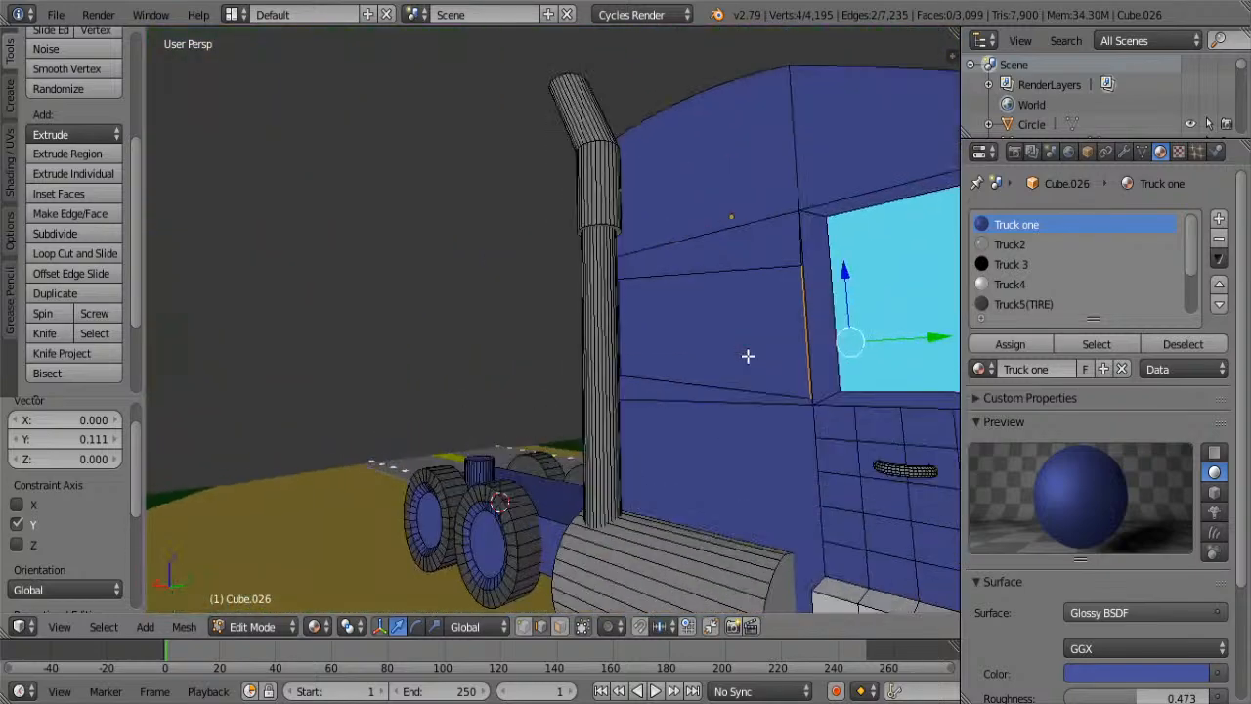
pyautogui.rightClick(628, 338)
pyautogui.moveTo(684, 344); pyautogui.dragTo(455, 332, button='middle')
pyautogui.scroll(-5, 454, 332)
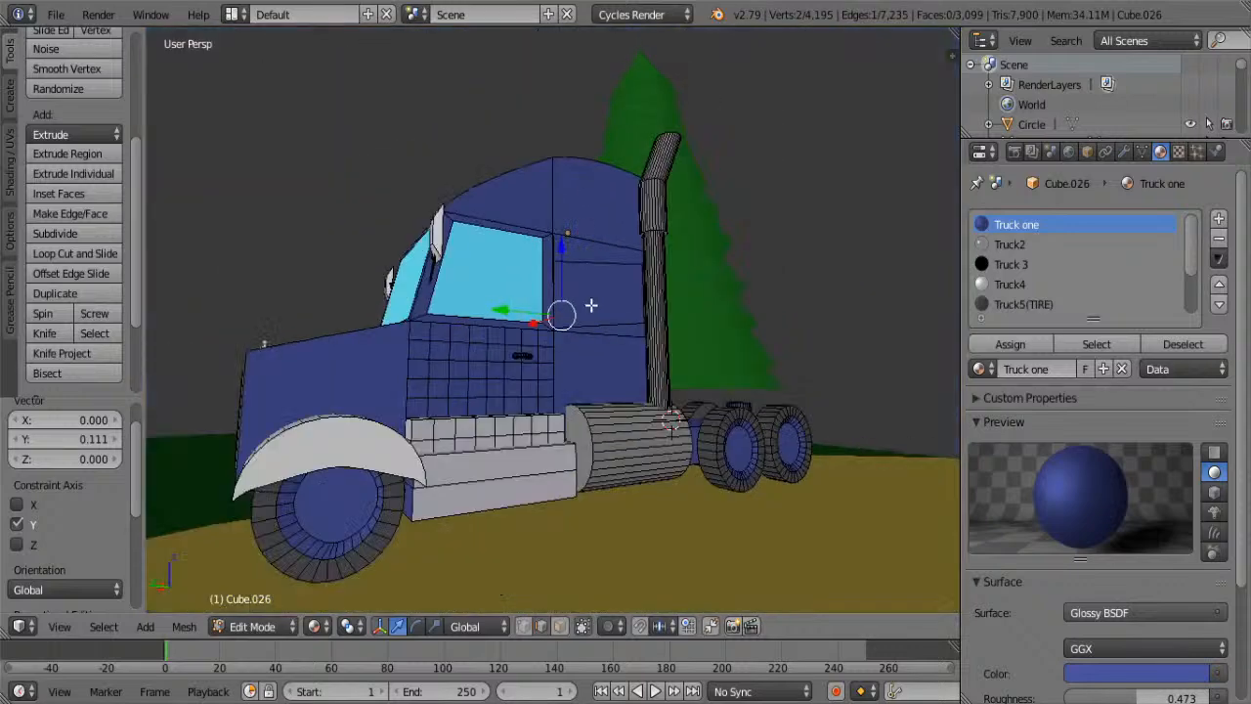
pyautogui.rightClick(640, 294)
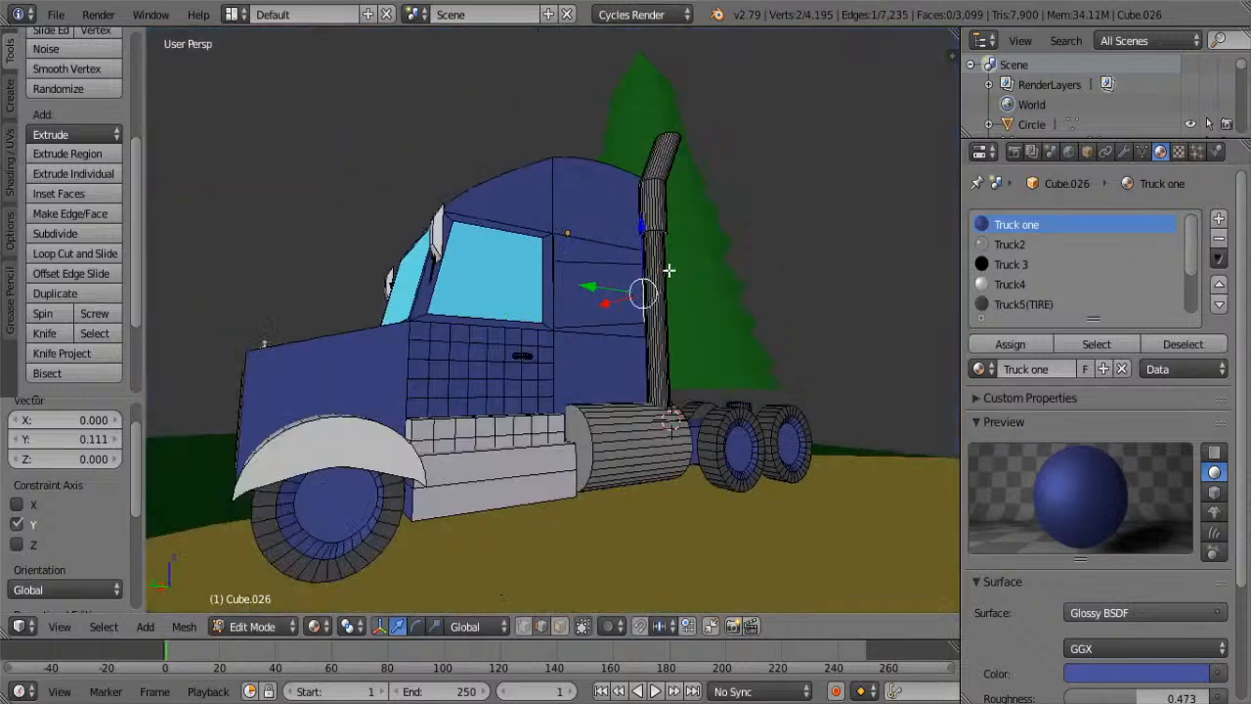
pyautogui.moveTo(563, 293); pyautogui.dragTo(674, 349, button='middle')
pyautogui.keyDown('shift'); pyautogui.rightClick(636, 325); pyautogui.keyUp('shift')
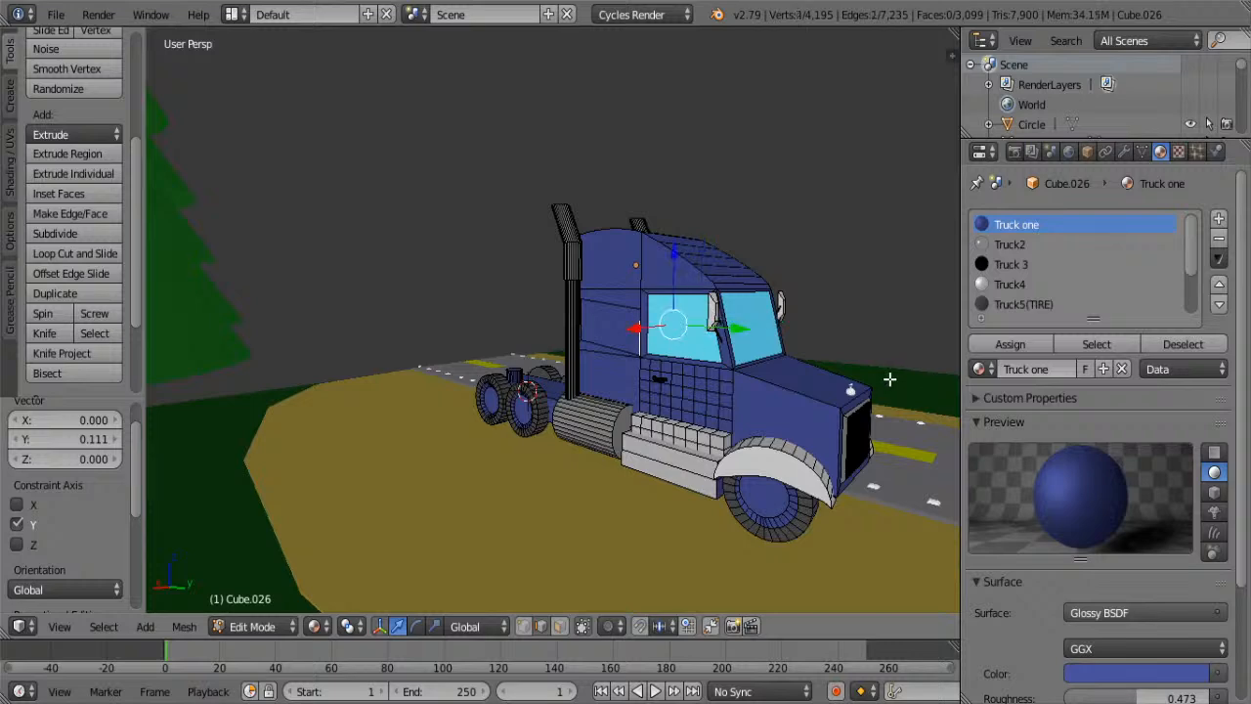
pyautogui.press('s')
pyautogui.click(782, 331)
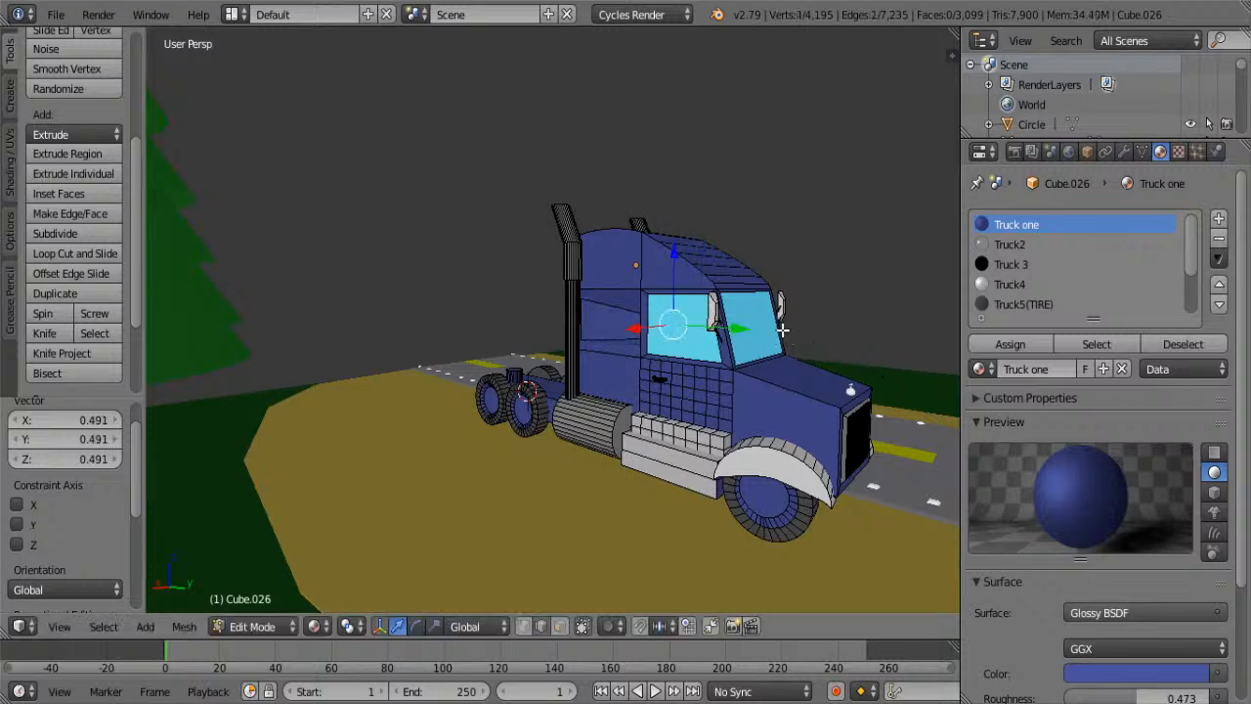
# - Shrink the selected front vertical edges along Z and lower them by 0.129 toward the bottom corner of the panels
pyautogui.scroll(4, 754, 342)
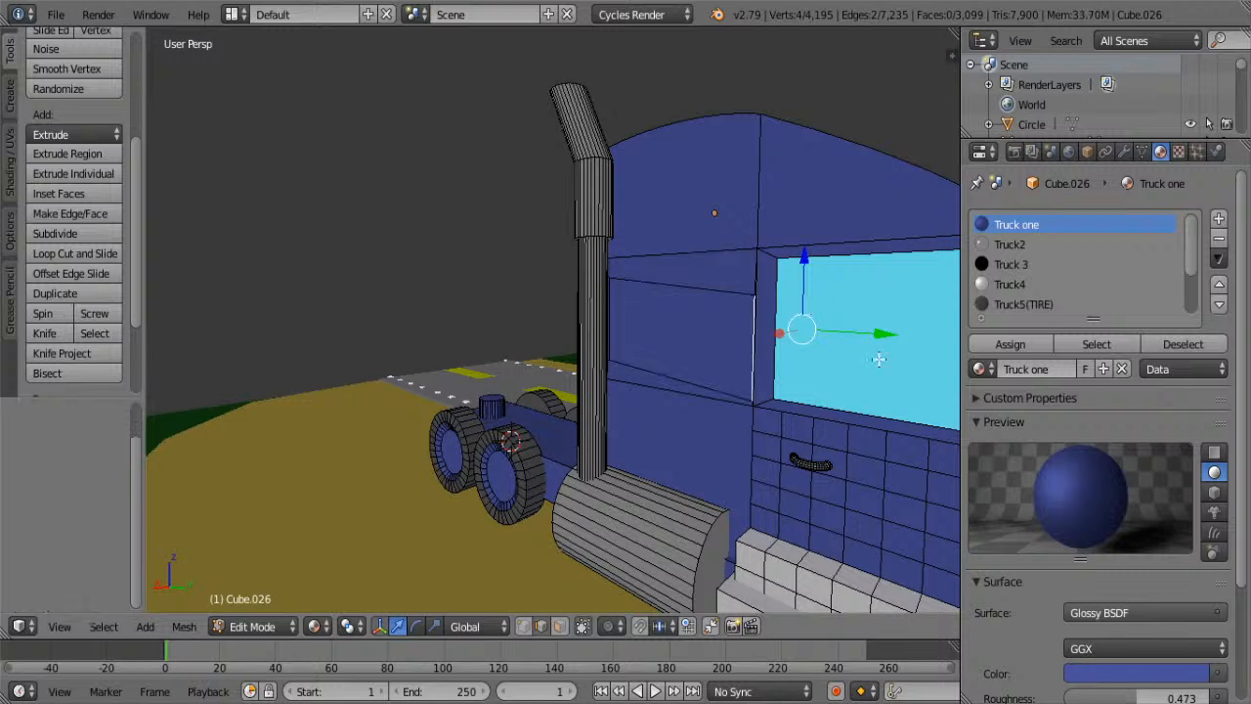
pyautogui.press('s')
pyautogui.press('z')
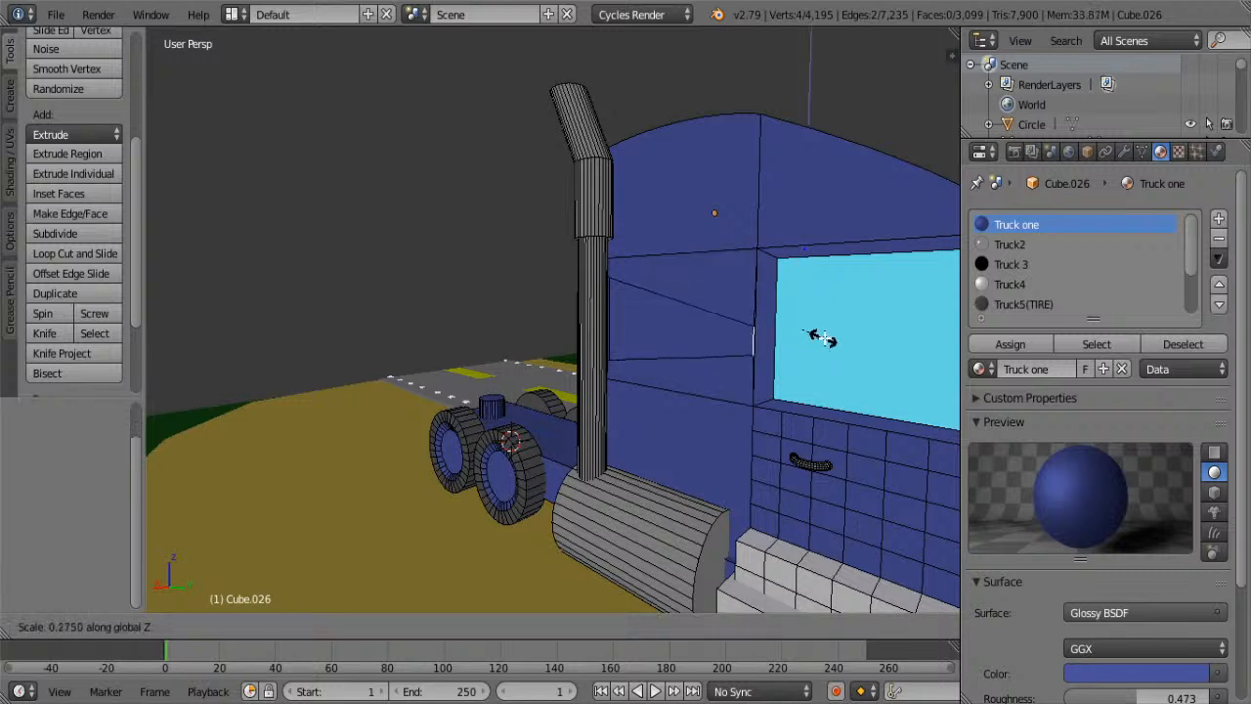
pyautogui.click(802, 325)
pyautogui.moveTo(799, 264); pyautogui.dragTo(647, 324)
# - Select the rear vertical edges of both inset side panels and scale them to about 0.803 along Z
pyautogui.rightClick(611, 325)
pyautogui.scroll(4, 612, 325)
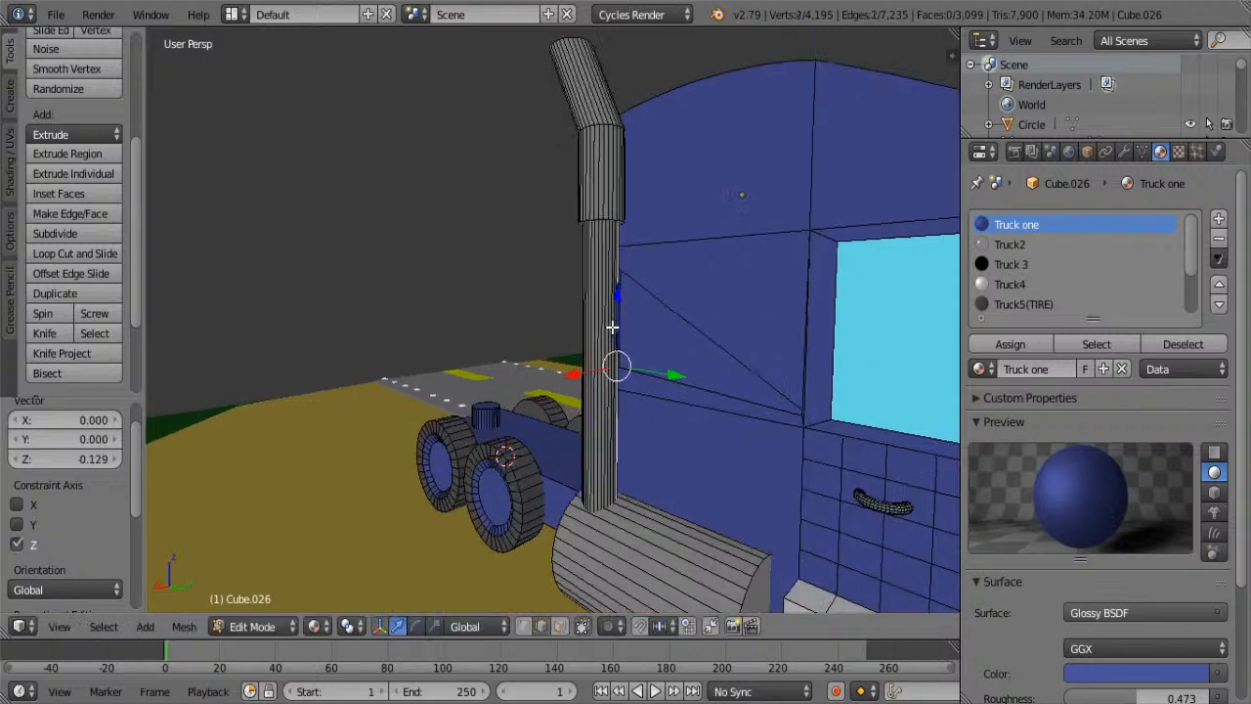
pyautogui.rightClick(660, 319)
pyautogui.moveTo(659, 318); pyautogui.dragTo(349, 400, button='middle')
pyautogui.scroll(2, 322, 396)
pyautogui.rightClick(156, 399)
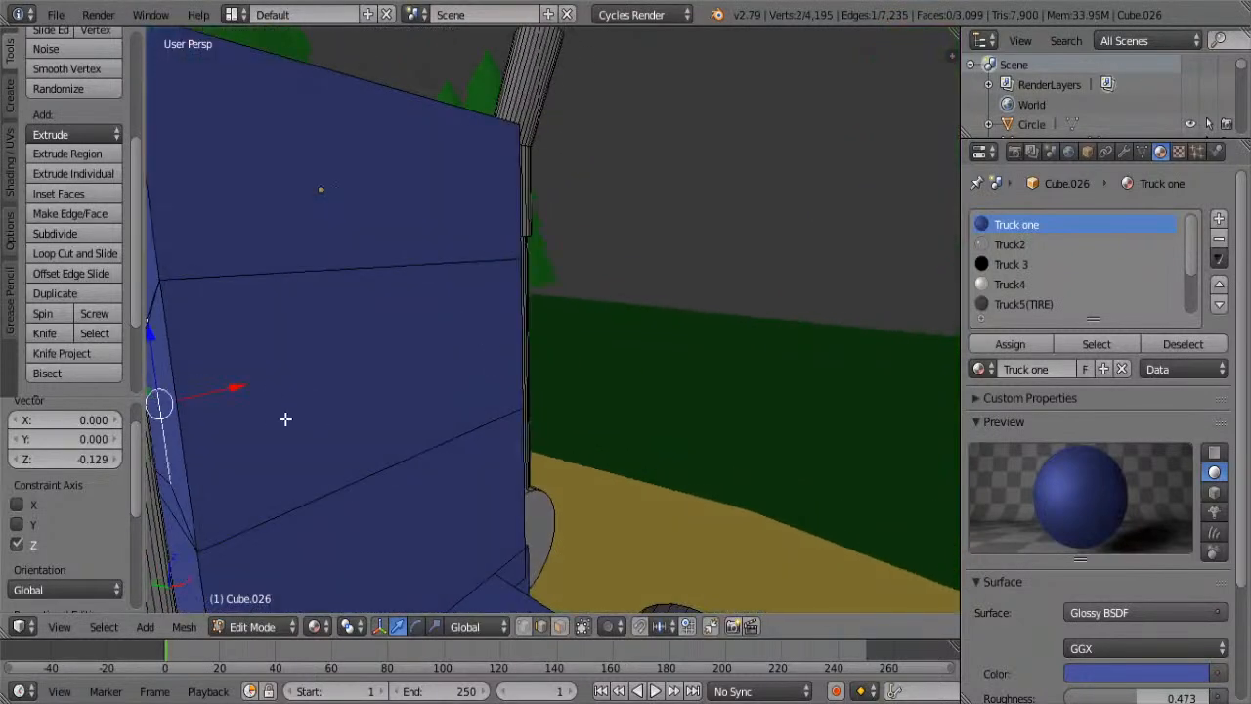
pyautogui.scroll(-6, 466, 382)
pyautogui.keyDown('shift'); pyautogui.rightClick(498, 316); pyautogui.keyUp('shift')
pyautogui.moveTo(498, 317); pyautogui.dragTo(710, 332, button='middle')
pyautogui.scroll(-4, 535, 372)
pyautogui.moveTo(513, 371); pyautogui.dragTo(609, 368, button='middle')
pyautogui.press('s')
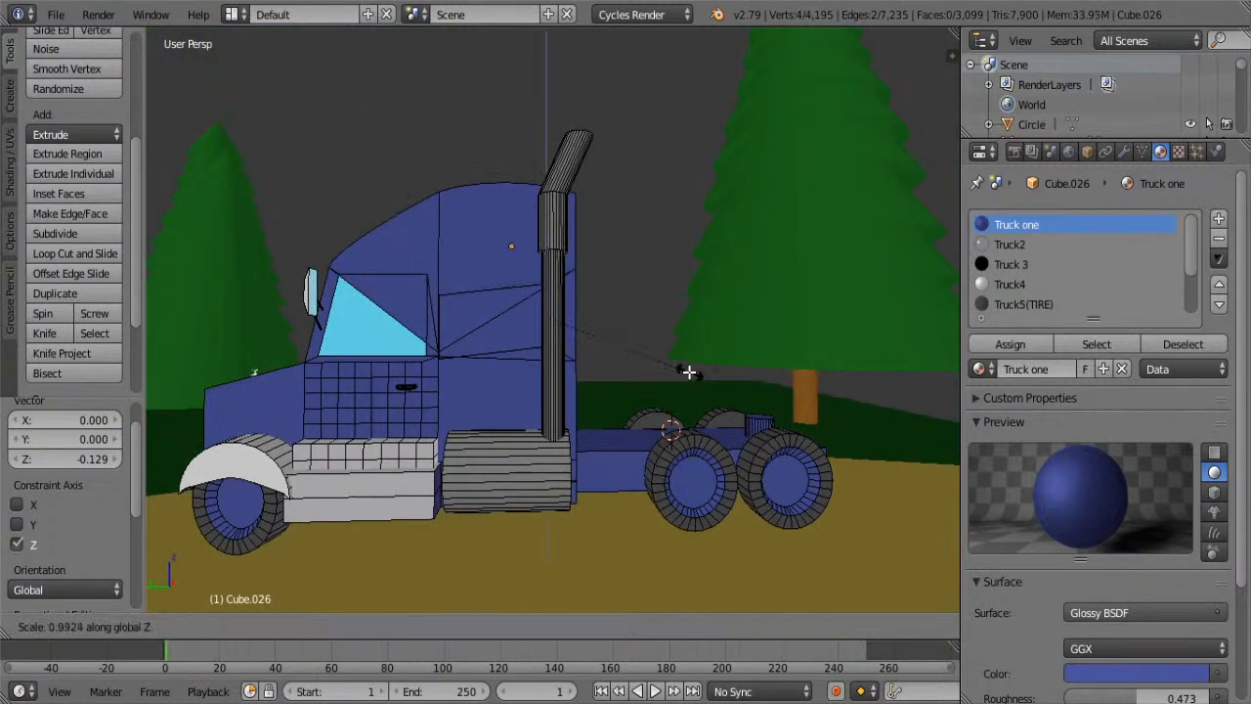
pyautogui.click(573, 350)
# - Move the rear panel edges -0.106 along Y and 0.074 along Z
pyautogui.press('g')
pyautogui.press('y')
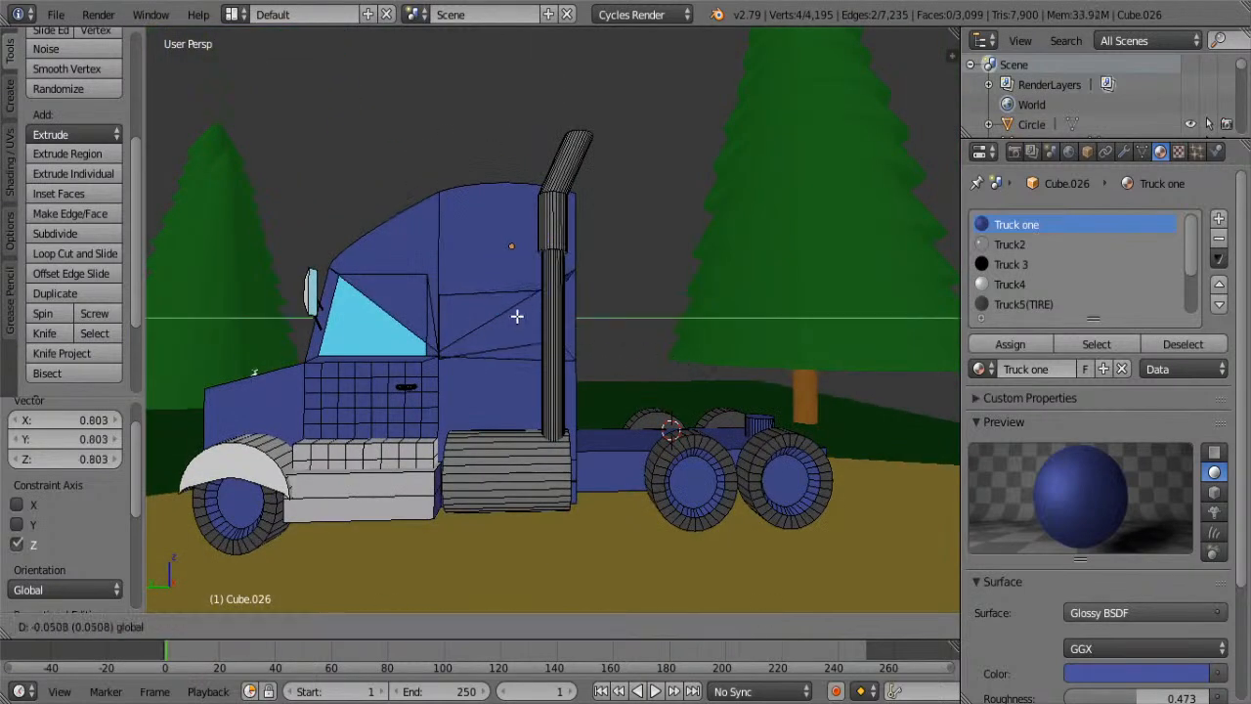
pyautogui.click(525, 315)
pyautogui.press('g')
pyautogui.press('z')
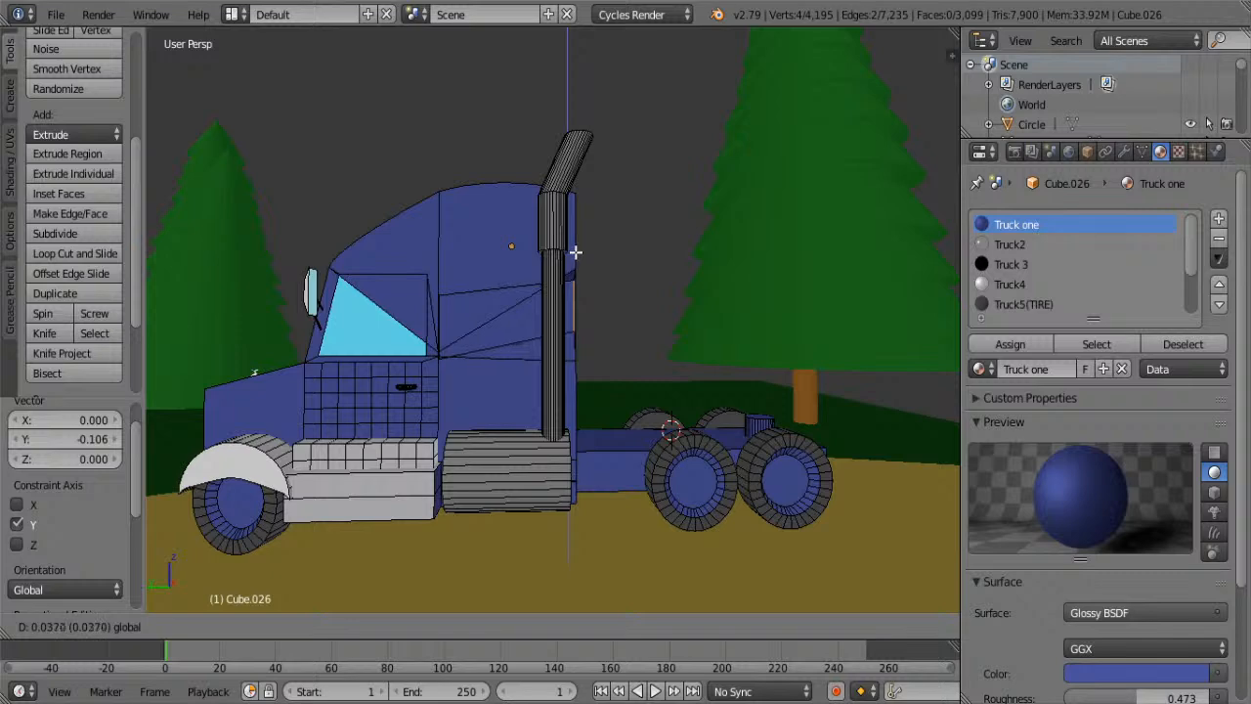
pyautogui.click(567, 264)
# - Check the edges around the side windows on both sides of the cab for a wrongly moved edge
pyautogui.scroll(5, 490, 446)
pyautogui.scroll(-5, 490, 446)
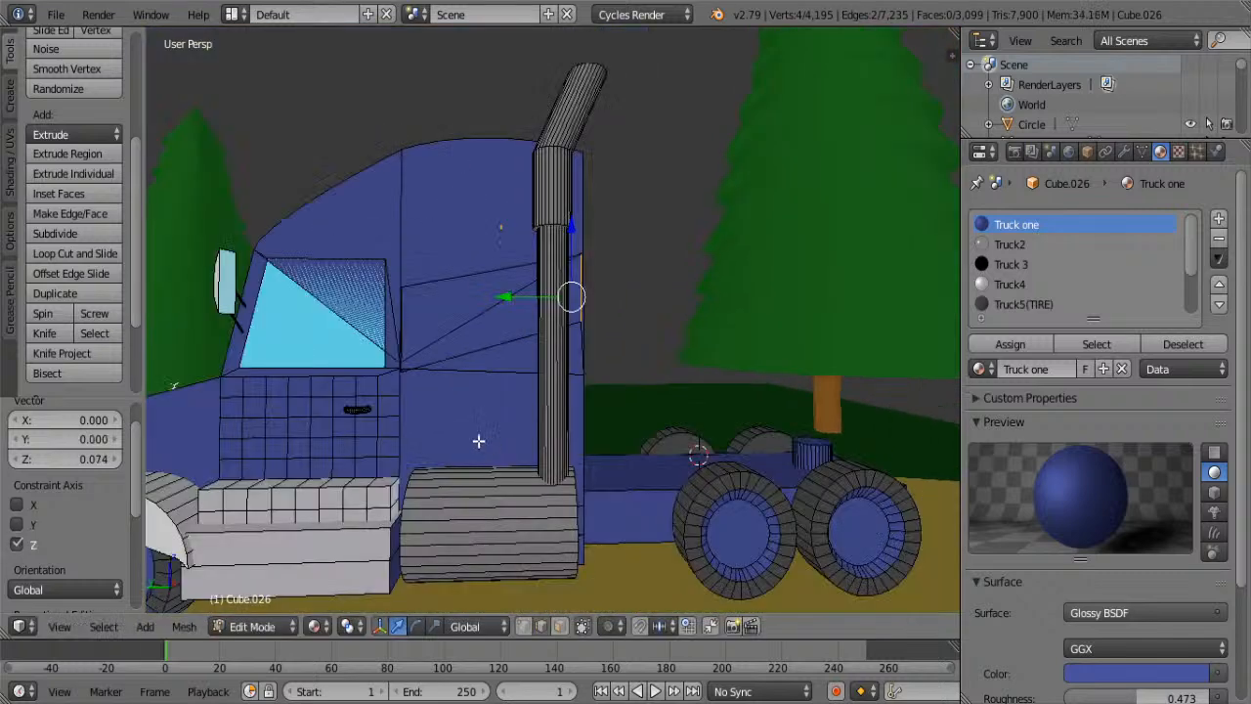
pyautogui.rightClick(369, 342)
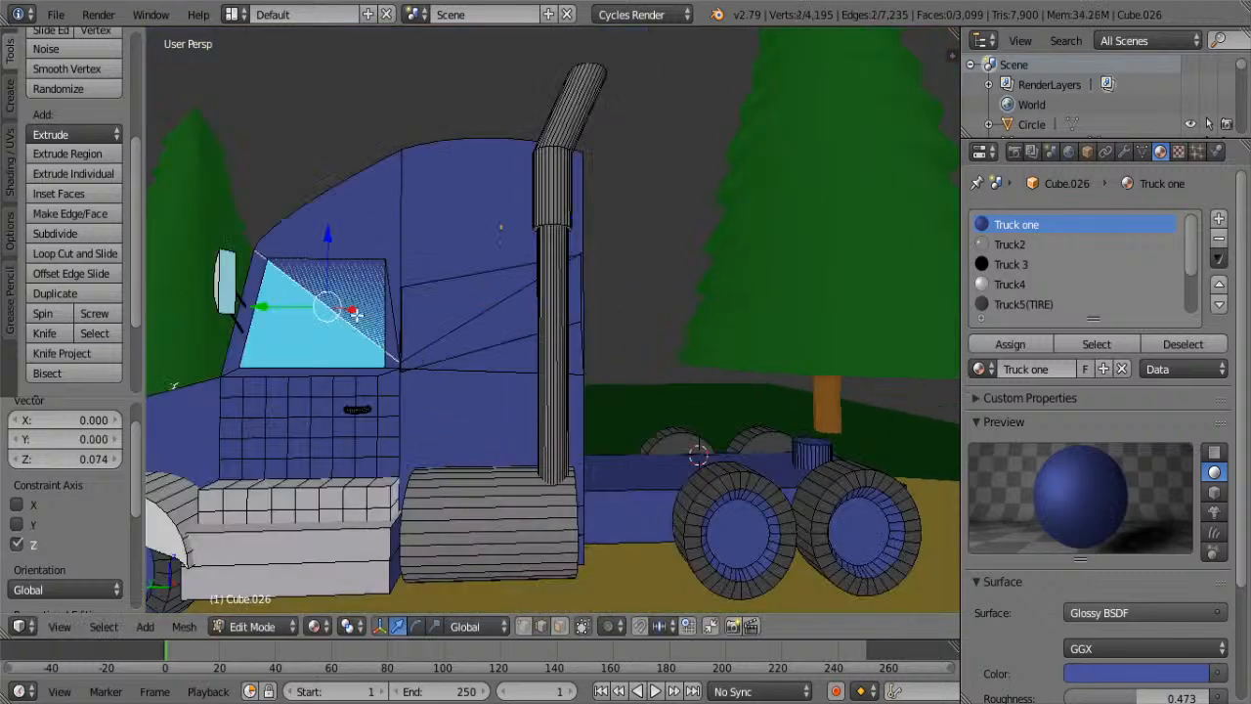
pyautogui.rightClick(398, 357)
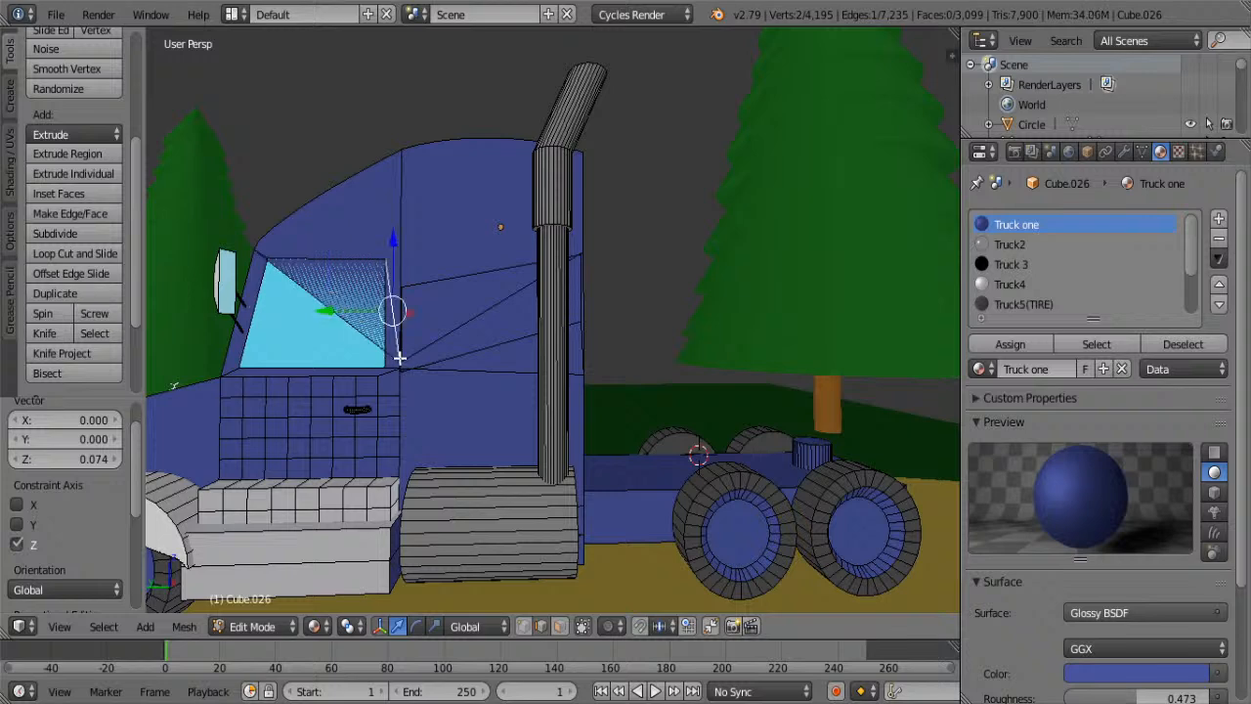
pyautogui.rightClick(348, 316)
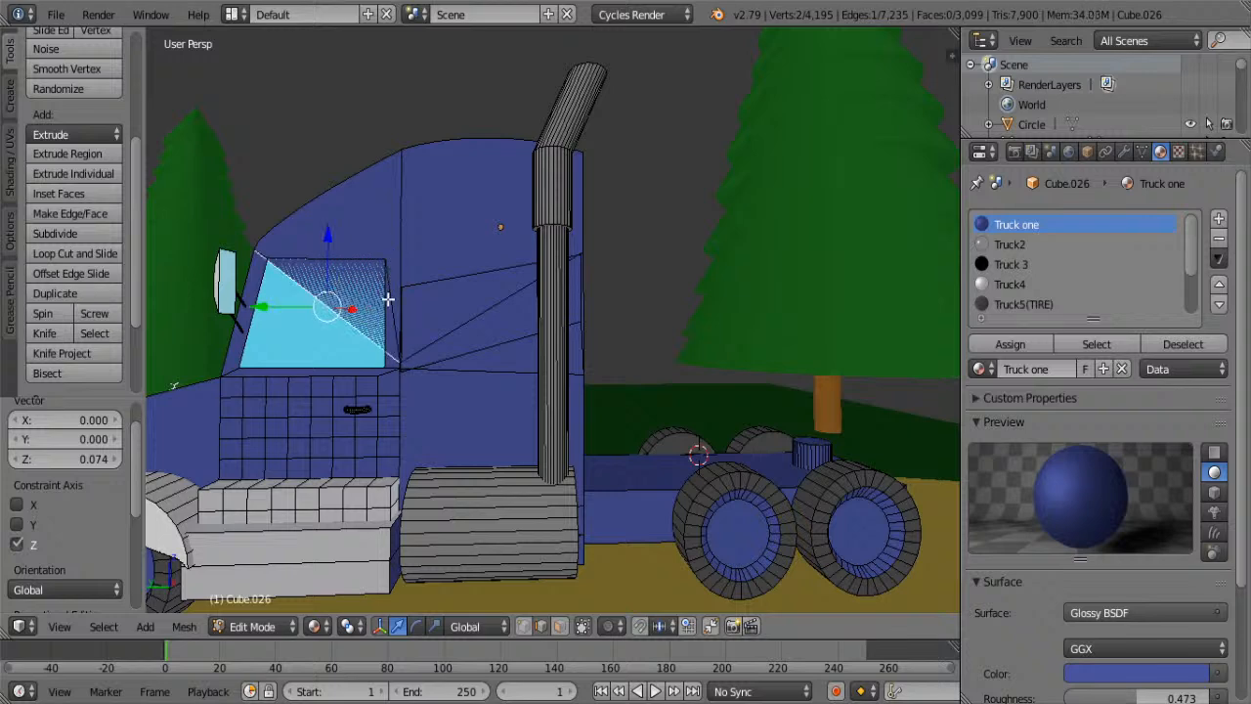
pyautogui.moveTo(387, 300); pyautogui.dragTo(690, 349, button='middle')
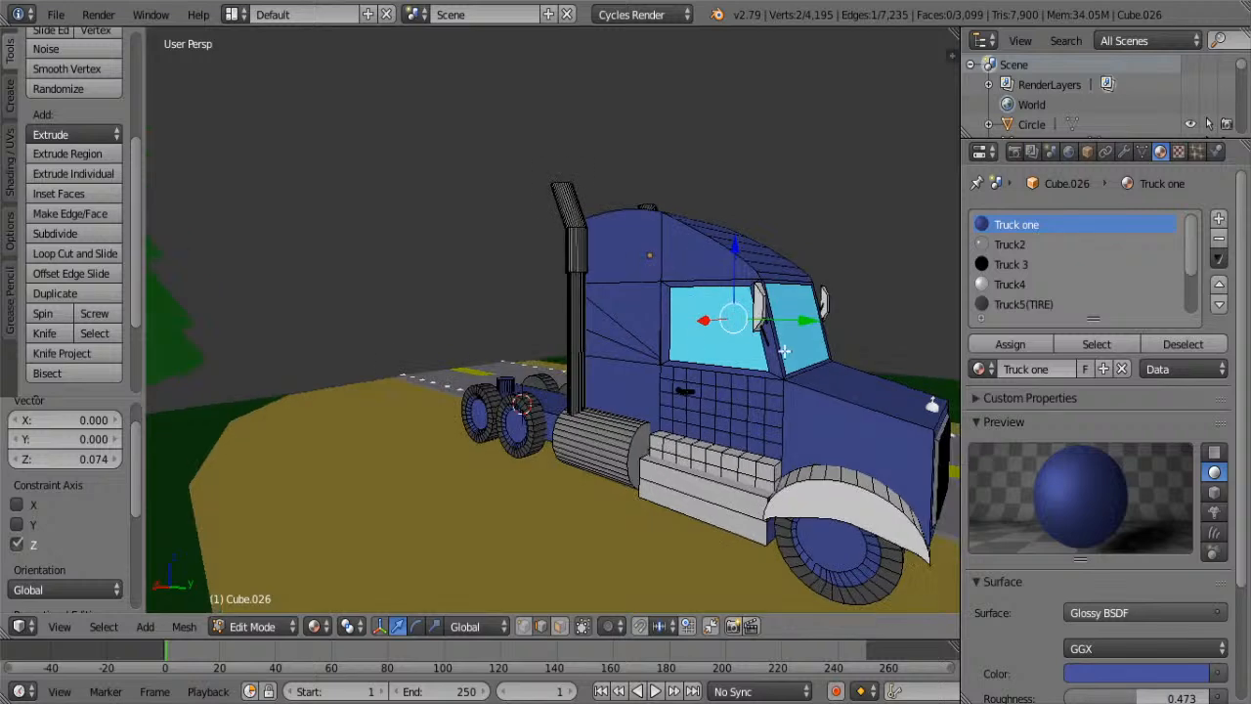
pyautogui.moveTo(783, 350); pyautogui.dragTo(516, 332, button='middle')
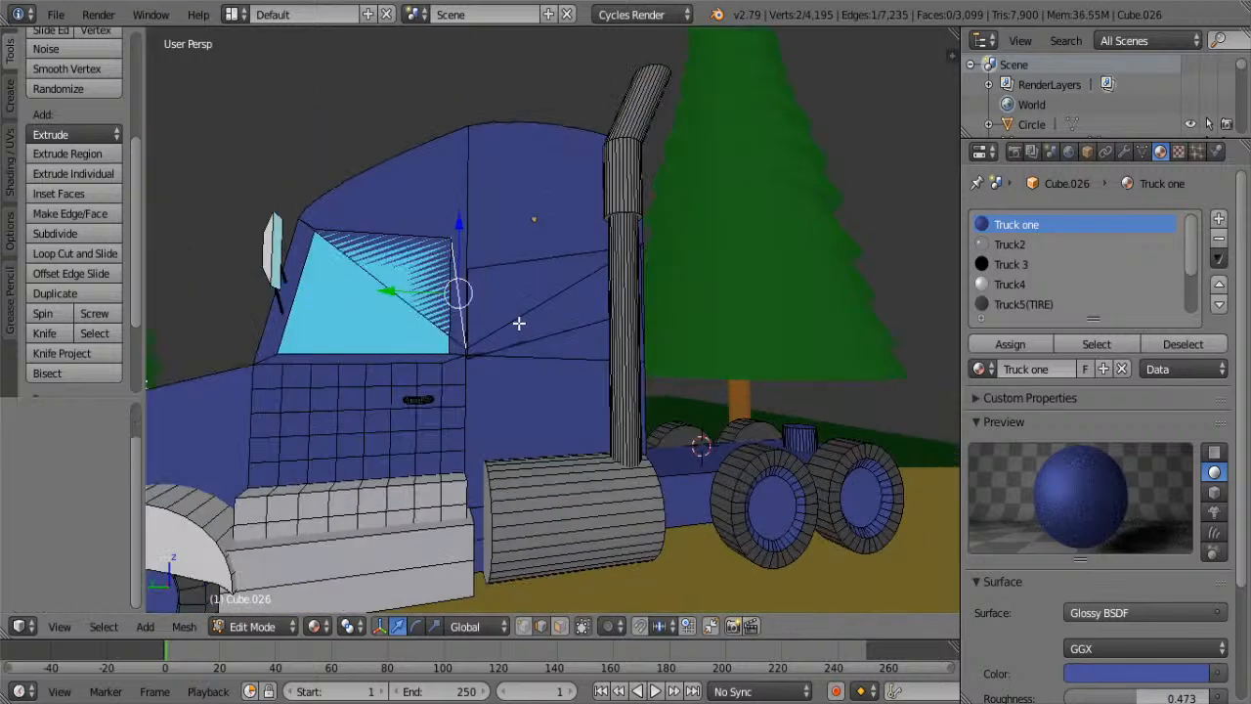
pyautogui.keyDown('shift'); pyautogui.rightClick(519, 323); pyautogui.keyUp('shift')
pyautogui.keyDown('shift'); pyautogui.rightClick(519, 322); pyautogui.keyUp('shift')
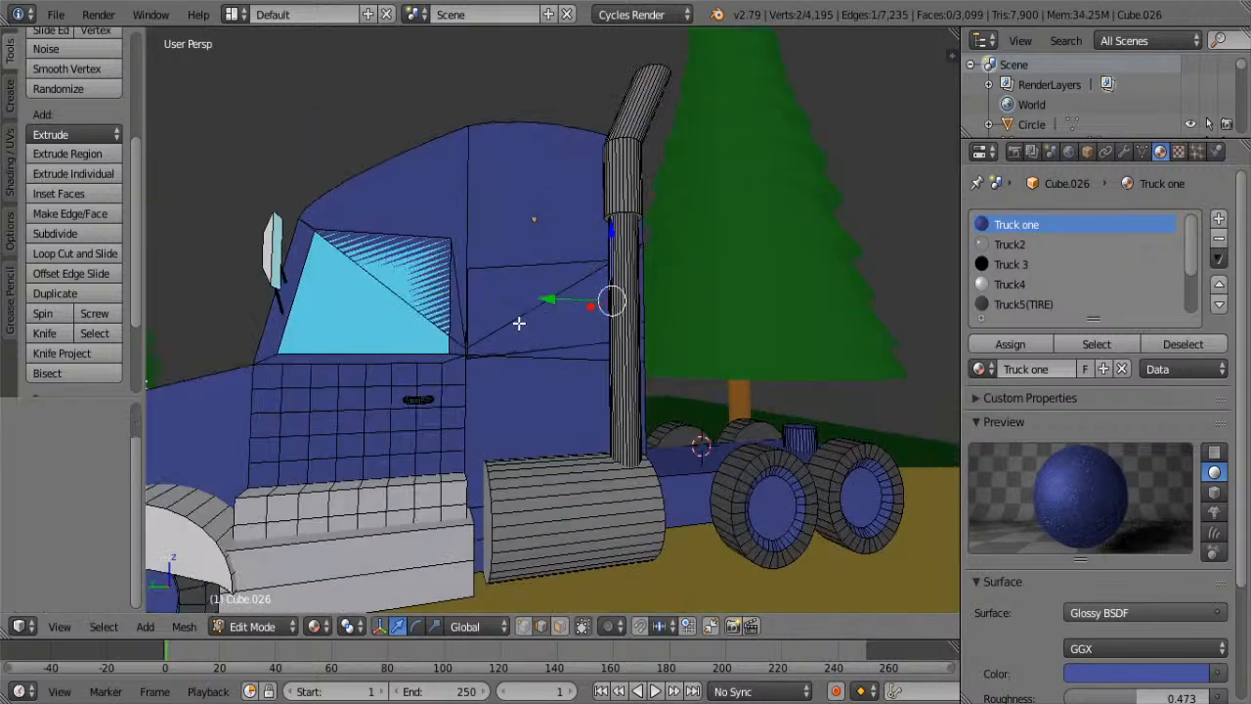
# - Undo the scaling and moves of the front and rear vertical edges on the cab sides
pyautogui.hotkey('ctrl', 'z')
pyautogui.hotkey('ctrl', 'z')
pyautogui.hotkey('ctrl', 'z')
pyautogui.hotkey('ctrl', 'z')
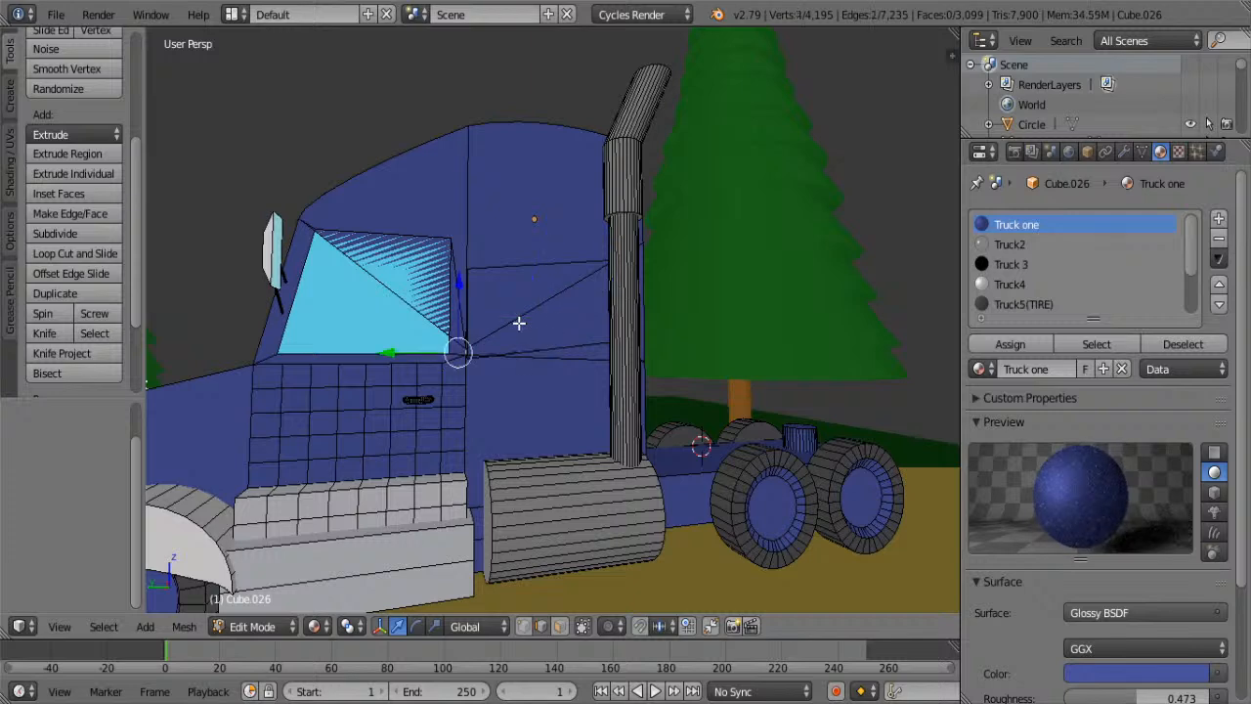
pyautogui.hotkey('ctrl', 'z')
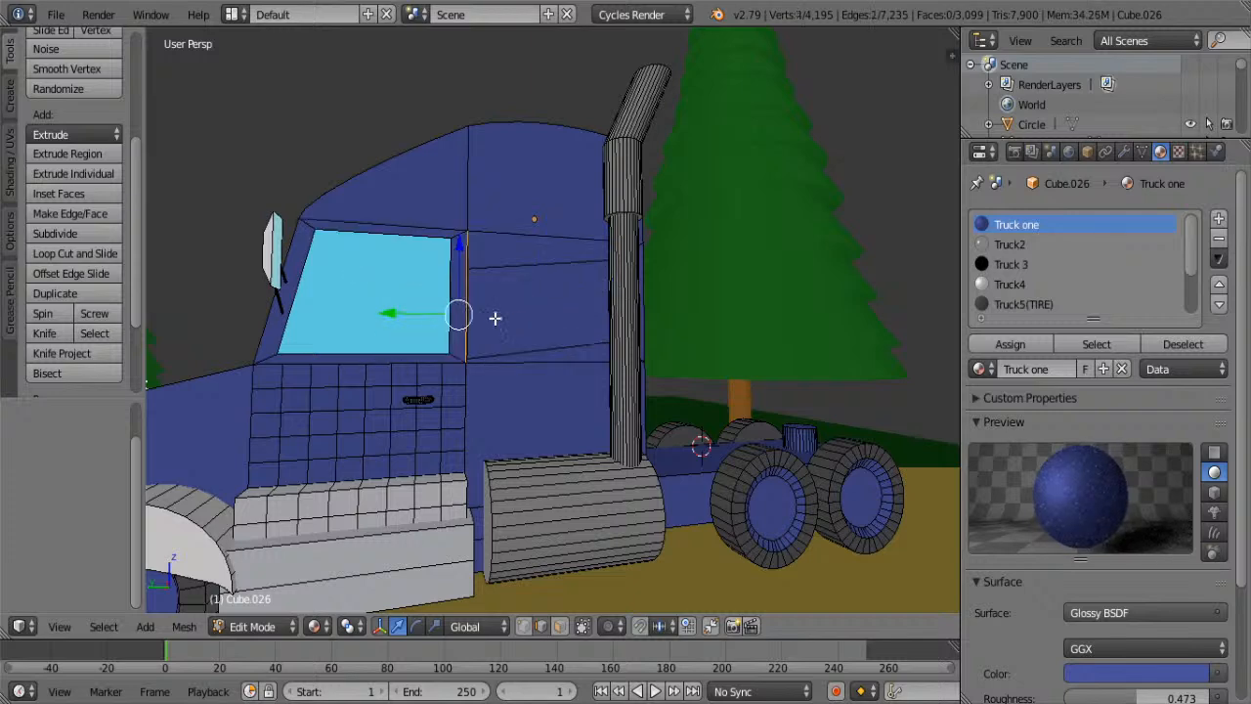
# - Correct the selection to the front vertical edges of both inset panels and scale them to about 0.235 along Z
pyautogui.scroll(6, 439, 321)
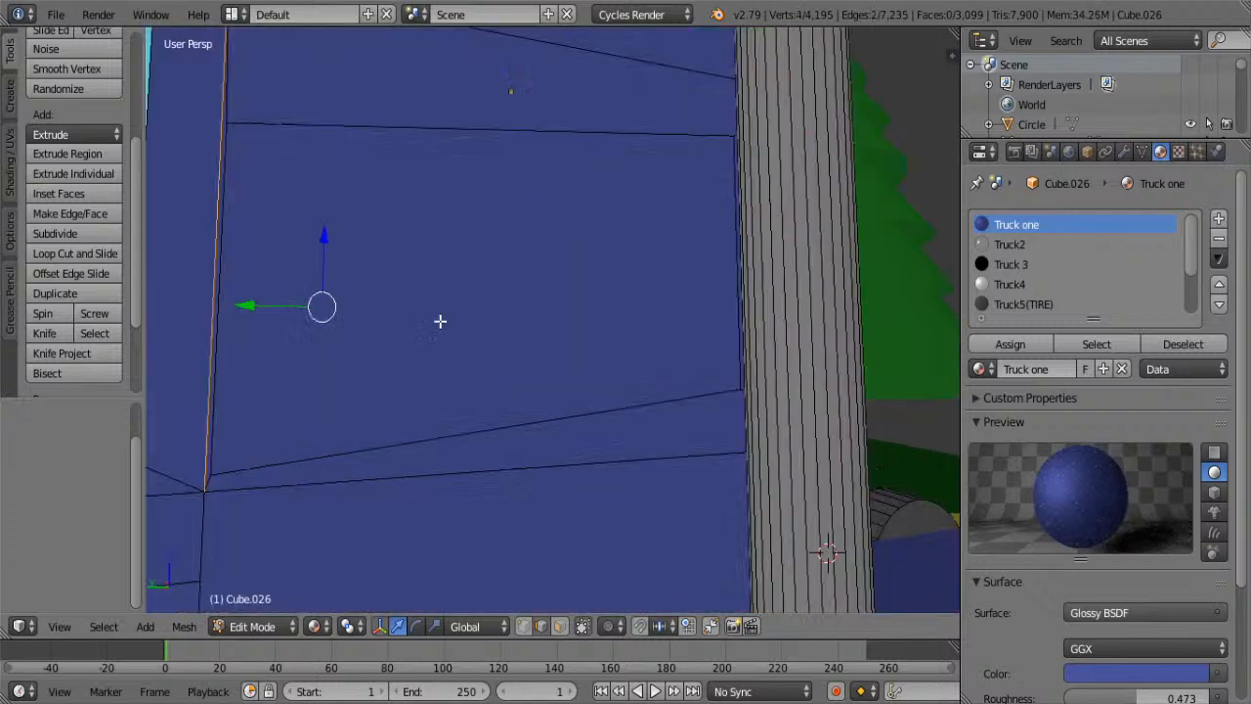
pyautogui.keyDown('shift'); pyautogui.rightClick(214, 359); pyautogui.keyUp('shift')
pyautogui.keyDown('shift'); pyautogui.rightClick(217, 360); pyautogui.keyUp('shift')
pyautogui.scroll(-7, 264, 375)
pyautogui.press('s')
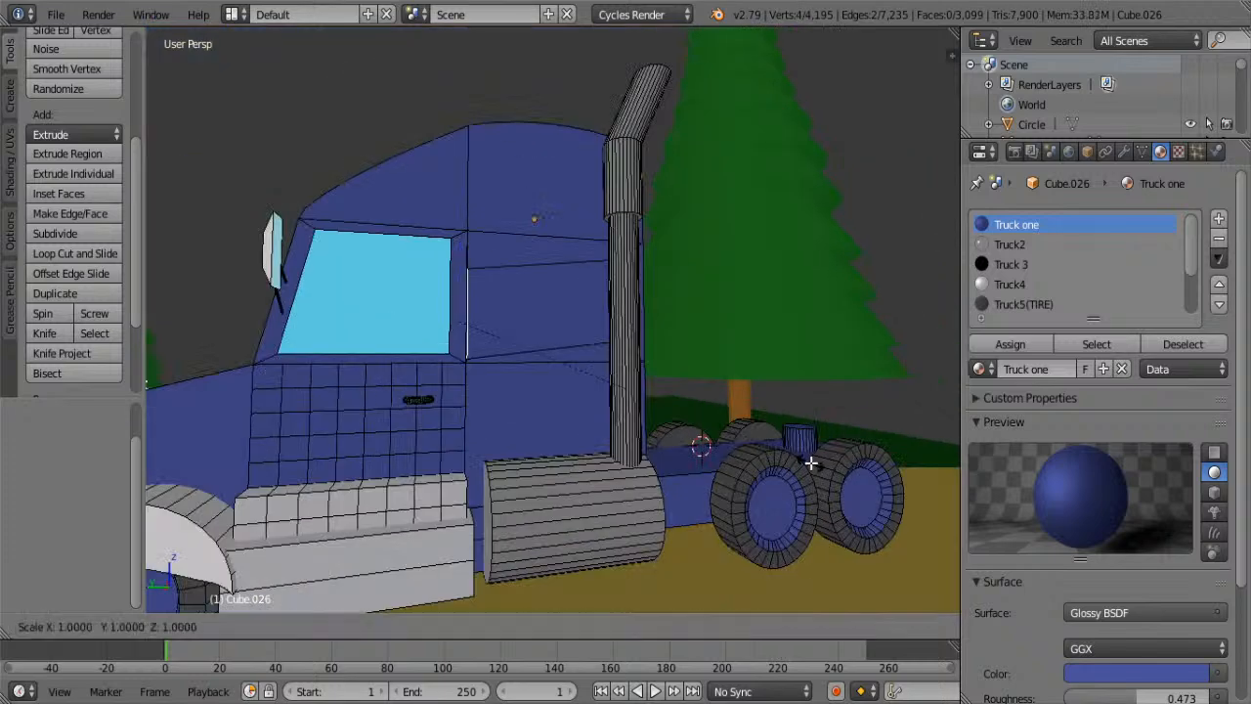
pyautogui.press('z')
pyautogui.click(461, 289)
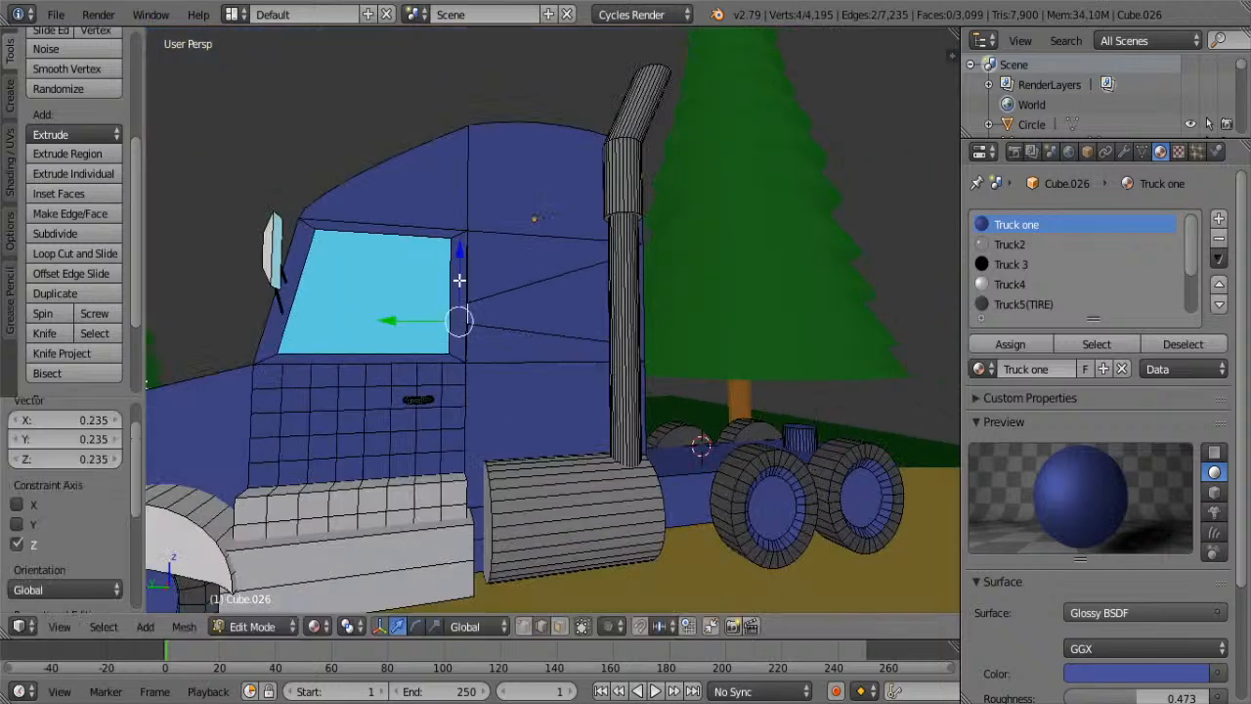
# - Move the shortened front edges of the inset panels -0.109 along Z
pyautogui.press('g')
pyautogui.press('z')
pyautogui.click(458, 312)
pyautogui.moveTo(670, 338); pyautogui.dragTo(590, 334, button='middle')
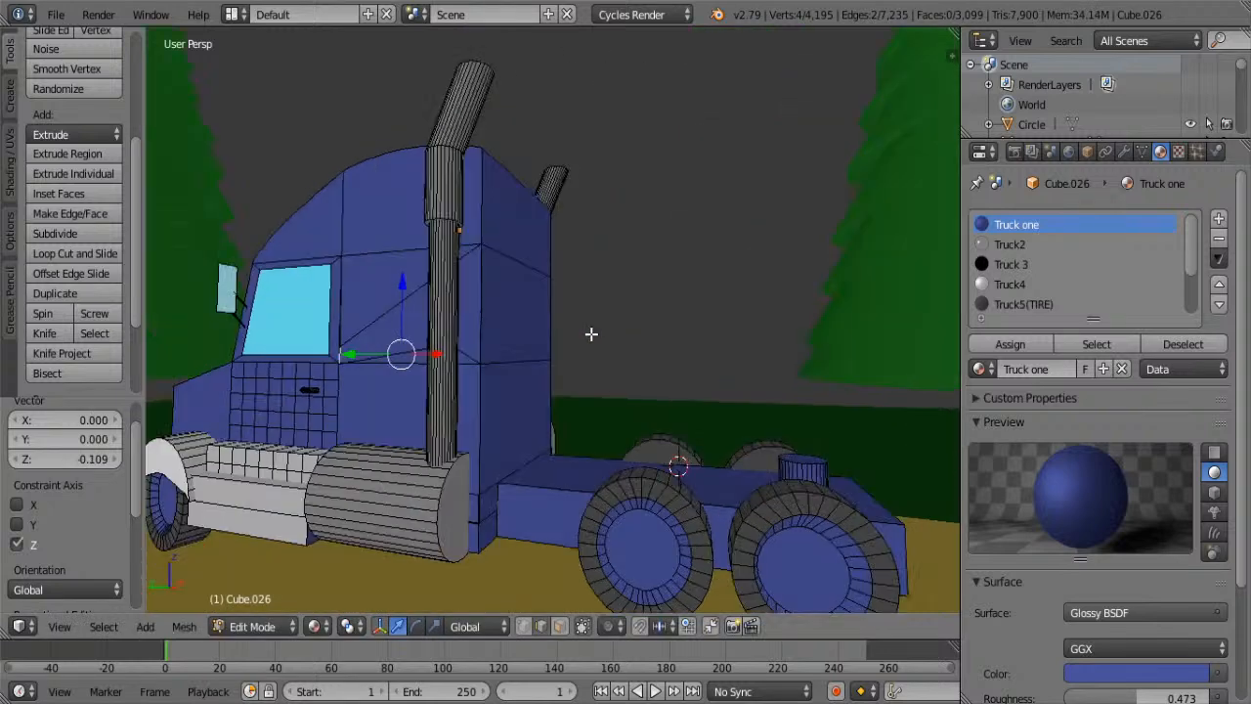
# - Select the rear vertical edges of both inset cab side panels and scale them to 0.717 along Z
pyautogui.scroll(4, 479, 316)
pyautogui.moveTo(322, 337); pyautogui.dragTo(301, 342, button='middle')
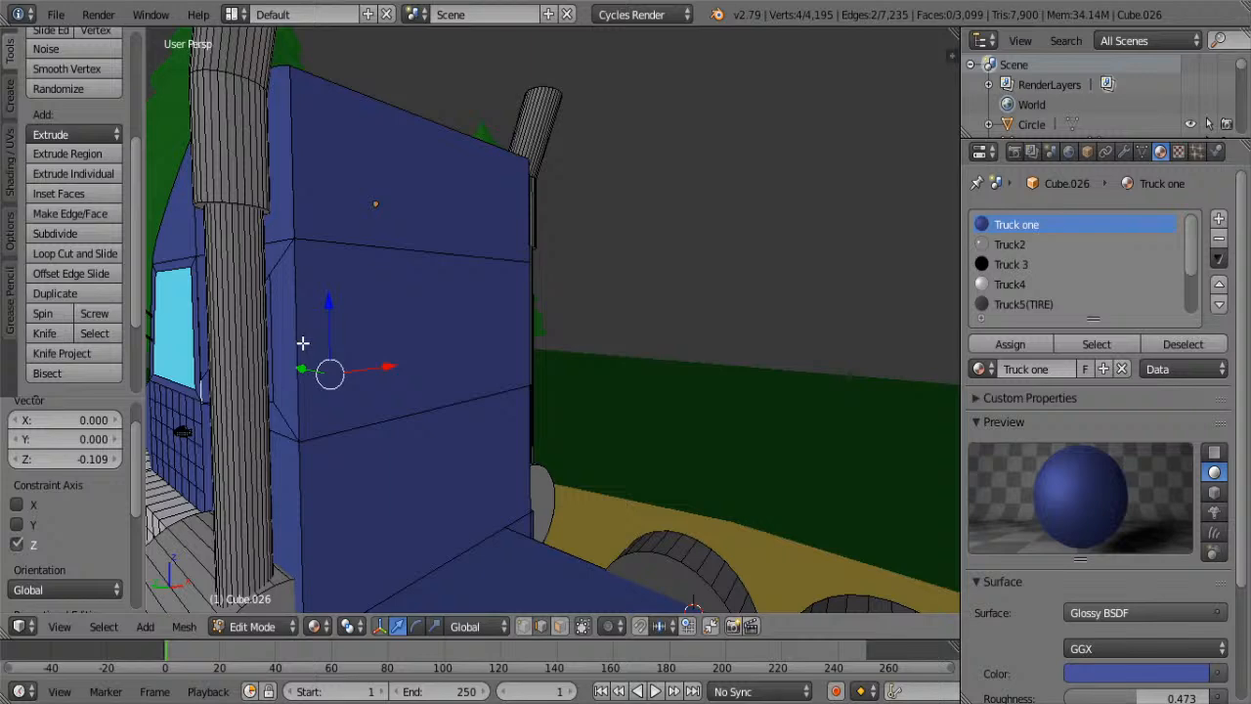
pyautogui.scroll(2, 293, 342)
pyautogui.keyDown('shift'); pyautogui.moveTo(250, 330); pyautogui.dragTo(395, 309, button='middle'); pyautogui.keyUp('shift')
pyautogui.rightClick(319, 313)
pyautogui.moveTo(758, 256); pyautogui.dragTo(528, 284, button='middle')
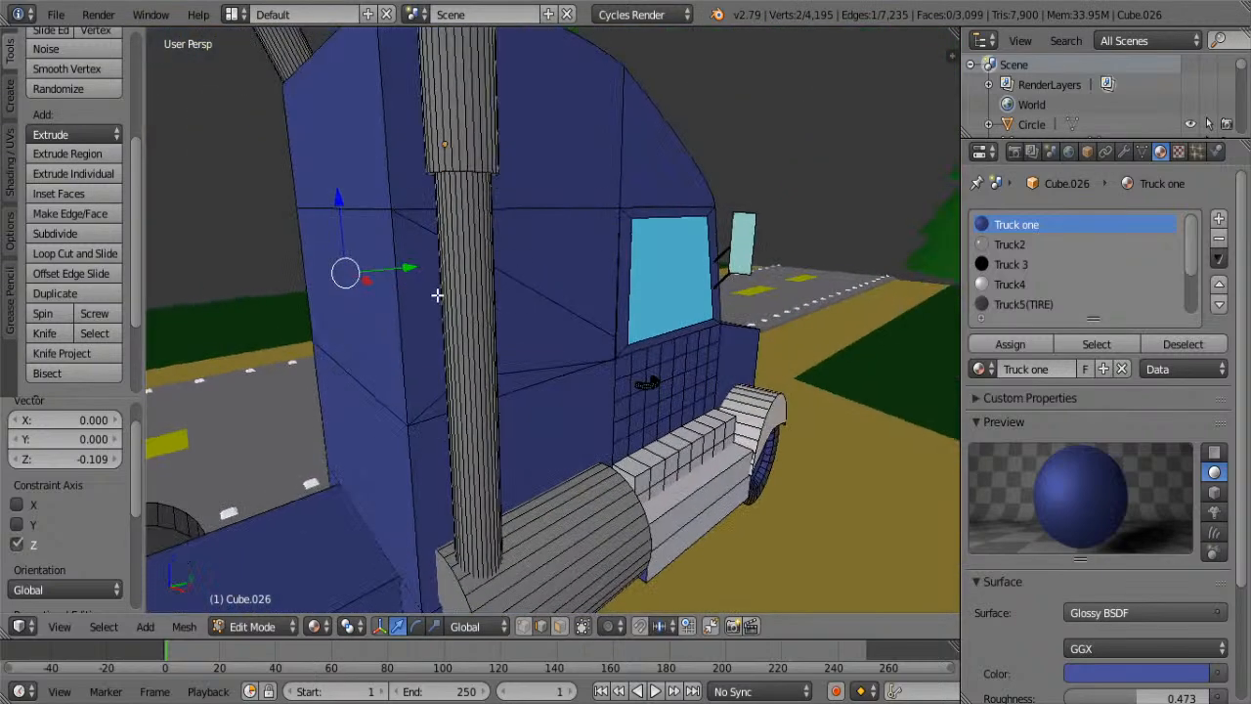
pyautogui.moveTo(435, 293); pyautogui.dragTo(497, 287, button='middle')
pyautogui.rightClick(497, 287)
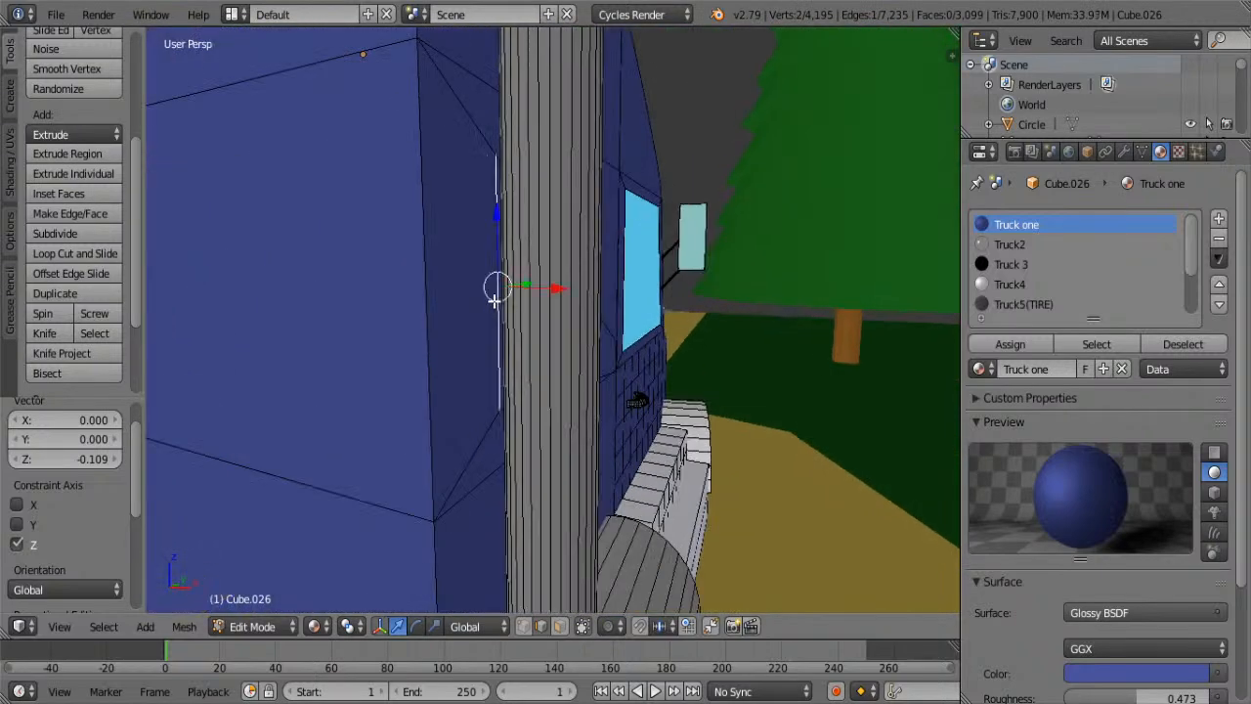
pyautogui.scroll(3, 383, 327)
pyautogui.moveTo(383, 328); pyautogui.dragTo(380, 335, button='middle')
pyautogui.keyDown('shift'); pyautogui.rightClick(319, 314); pyautogui.keyUp('shift')
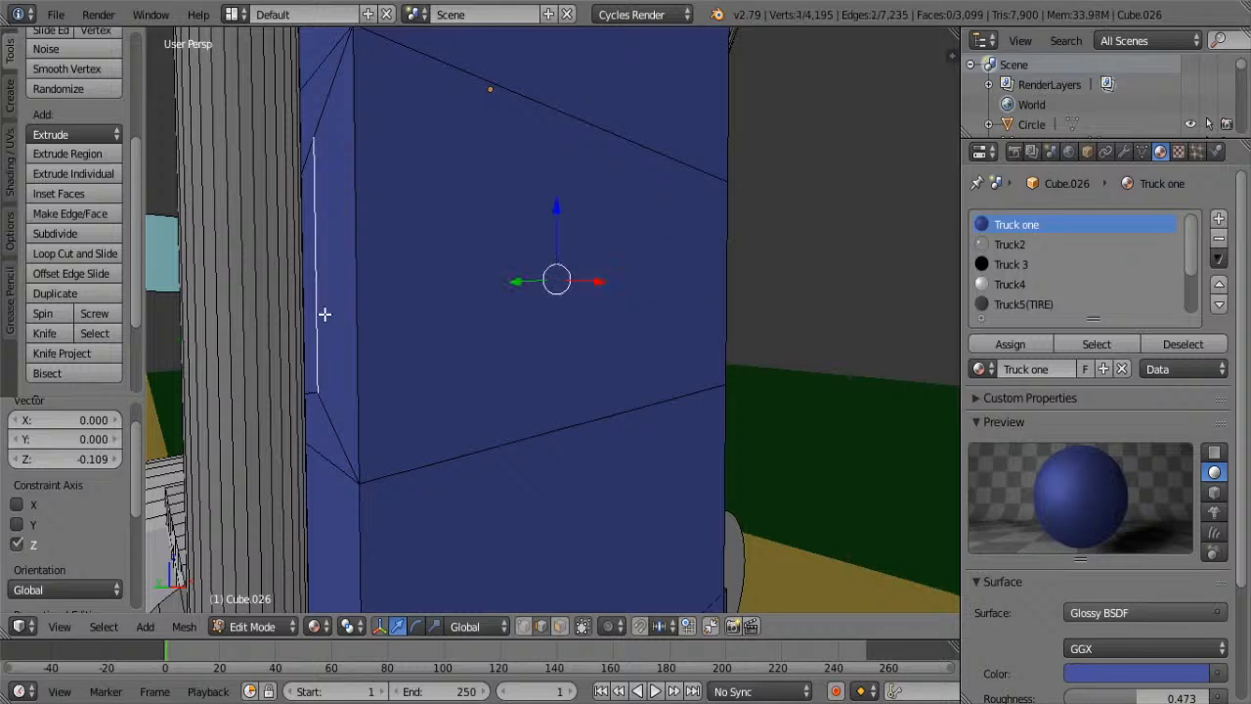
pyautogui.press('s')
pyautogui.press('z')
pyautogui.click(698, 318)
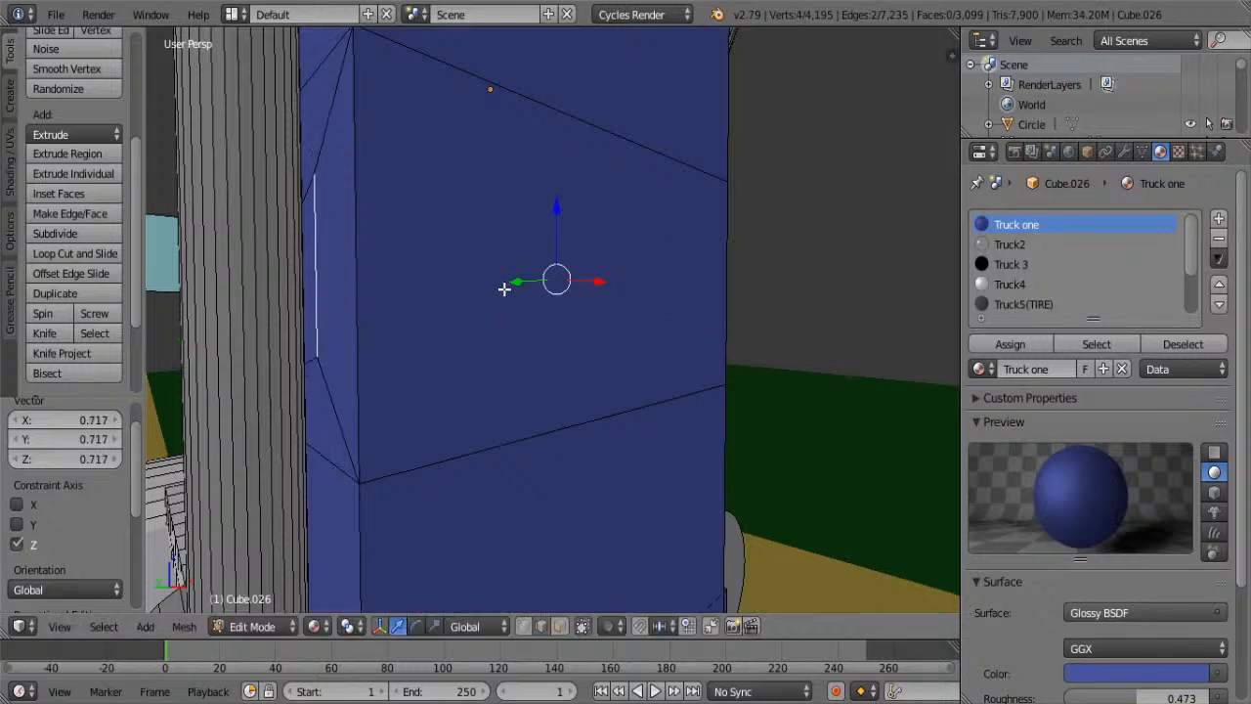
# - Move the shortened rear panel edges back along Y to the cab's rear corners, raise them along Z, and adjust them -0.006 along Y
pyautogui.moveTo(528, 279); pyautogui.dragTo(638, 290, button='middle')
pyautogui.moveTo(603, 302); pyautogui.dragTo(670, 294)
pyautogui.moveTo(725, 237); pyautogui.dragTo(732, 176)
pyautogui.moveTo(674, 234); pyautogui.dragTo(684, 235)
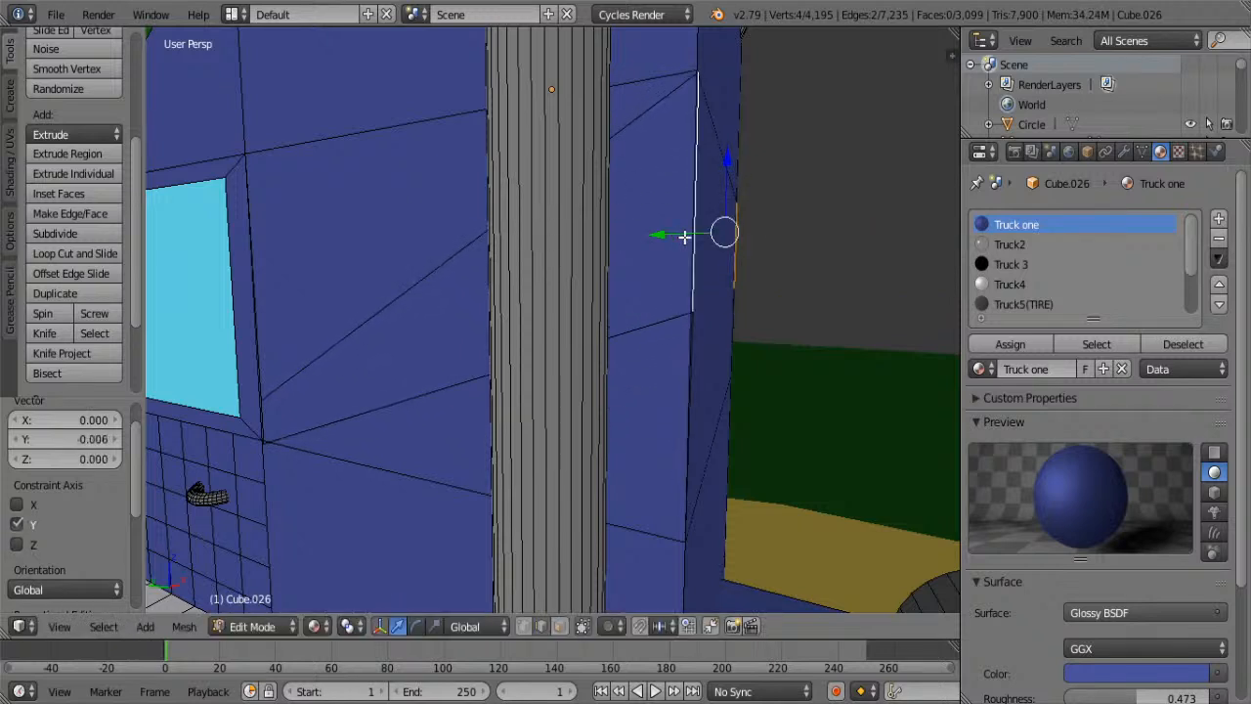
pyautogui.rightClick(660, 276)
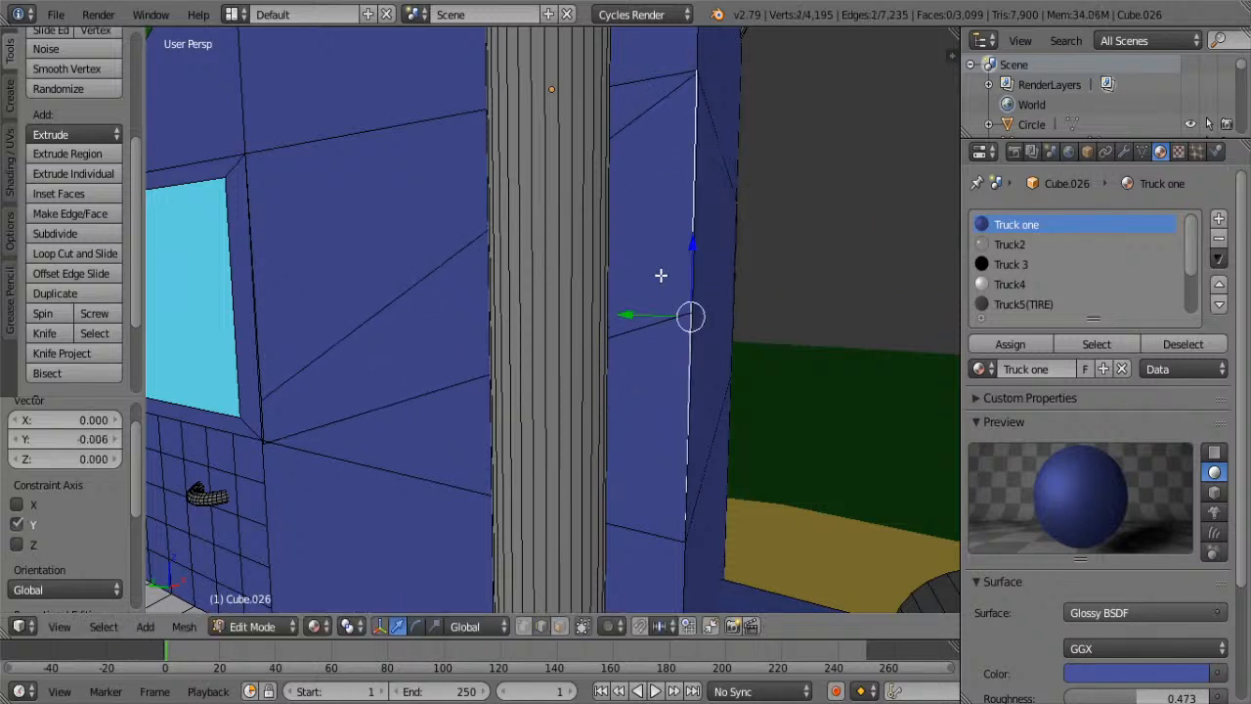
# - Select the tapered inset faces on both cab sides and assign the Truck4 material to them
pyautogui.click(558, 625)
pyautogui.rightClick(408, 325)
pyautogui.moveTo(782, 271); pyautogui.dragTo(683, 284, button='middle')
pyautogui.scroll(-5, 683, 283)
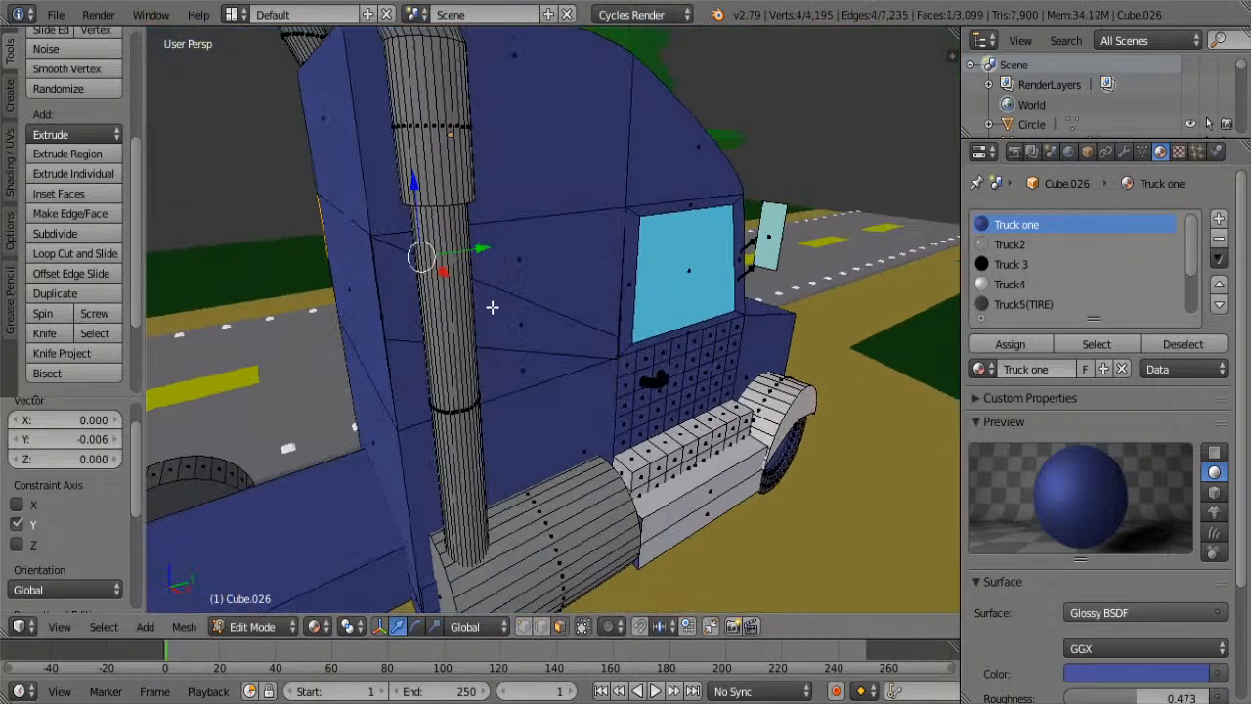
pyautogui.keyDown('shift'); pyautogui.rightClick(528, 317); pyautogui.keyUp('shift')
pyautogui.scroll(-2, 1021, 291)
pyautogui.scroll(2, 1021, 291)
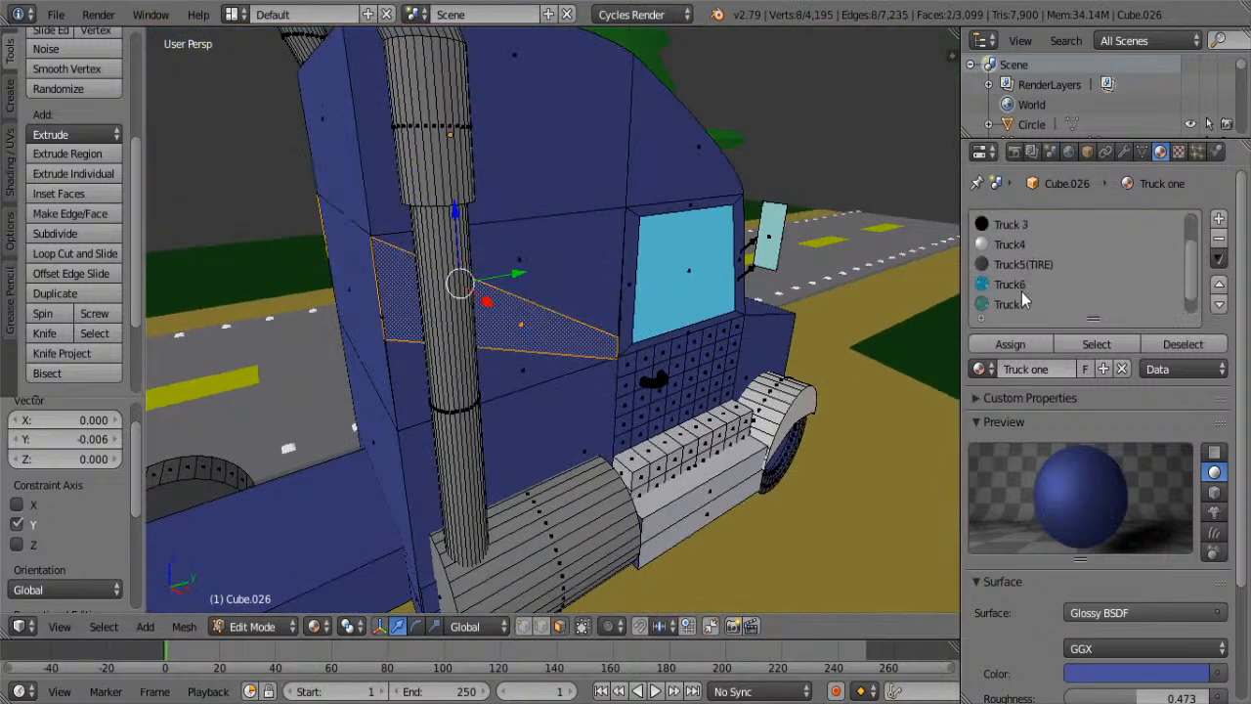
pyautogui.click(1015, 284)
pyautogui.click(1012, 346)
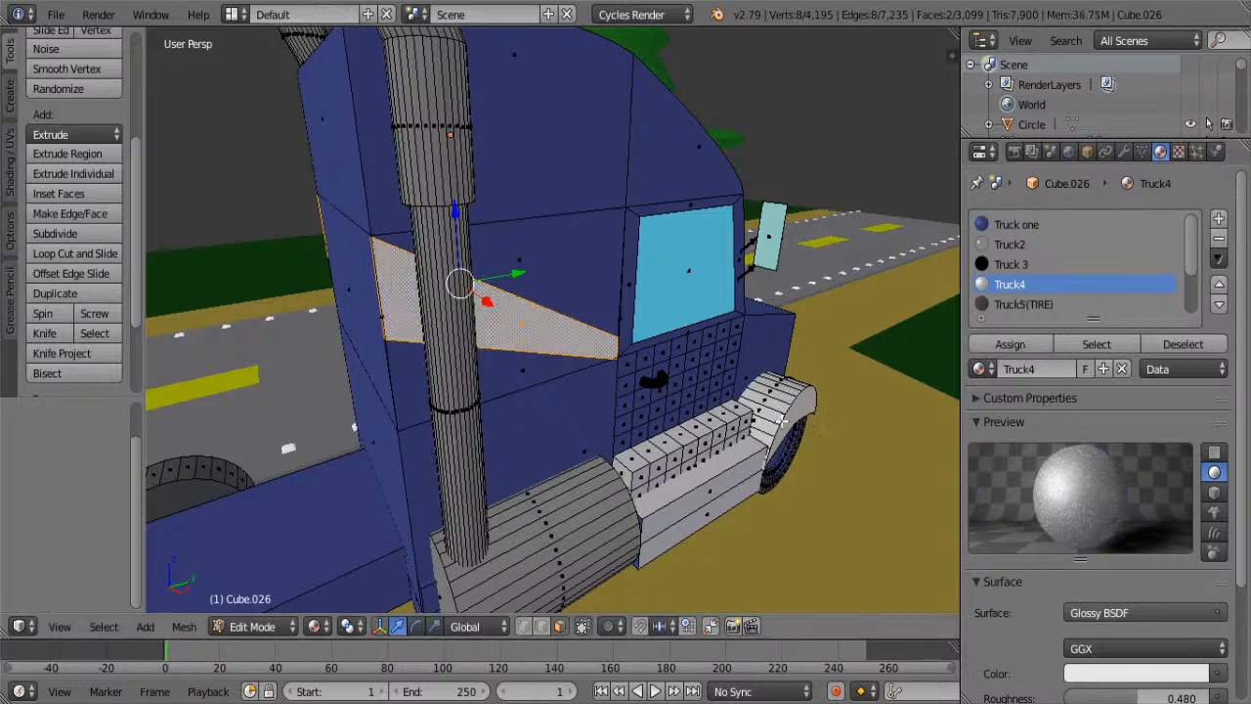
# - Leave mesh editing and inspect the tapered stripes on both sides of the cab
pyautogui.press('Tab')
pyautogui.scroll(8, 781, 420)
pyautogui.scroll(-6, 677, 329)
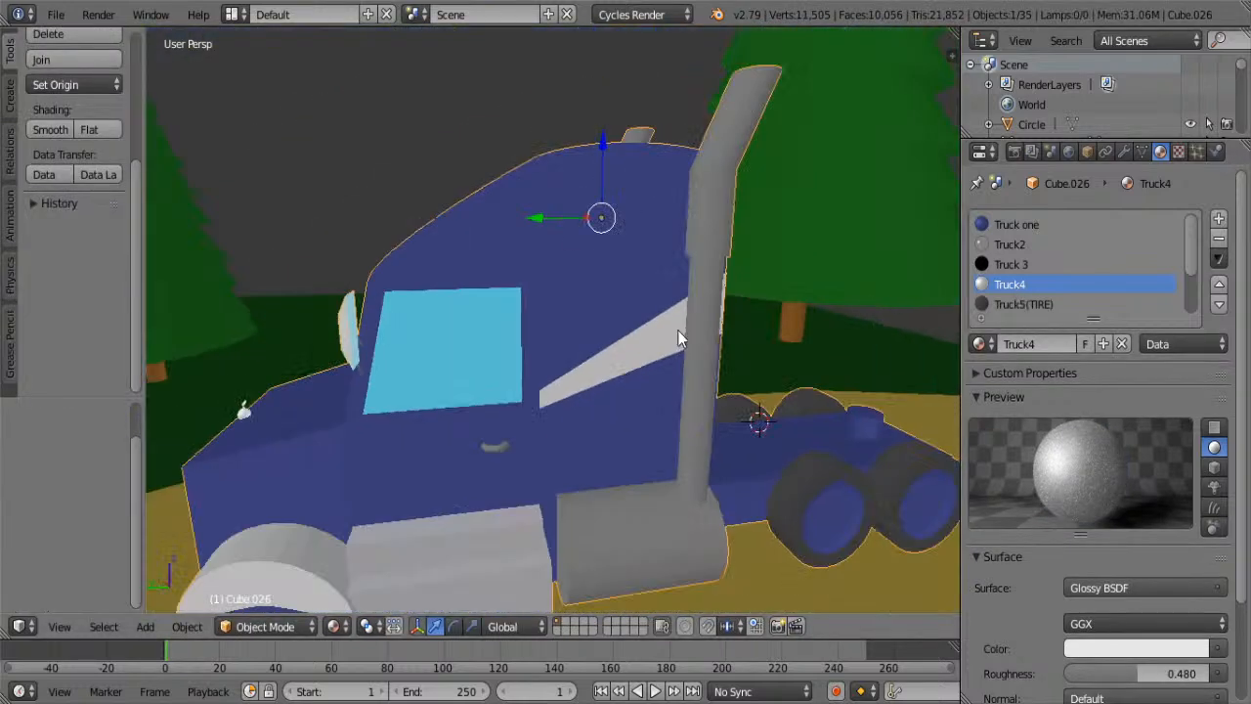
pyautogui.press('Tab')
pyautogui.press('Tab')
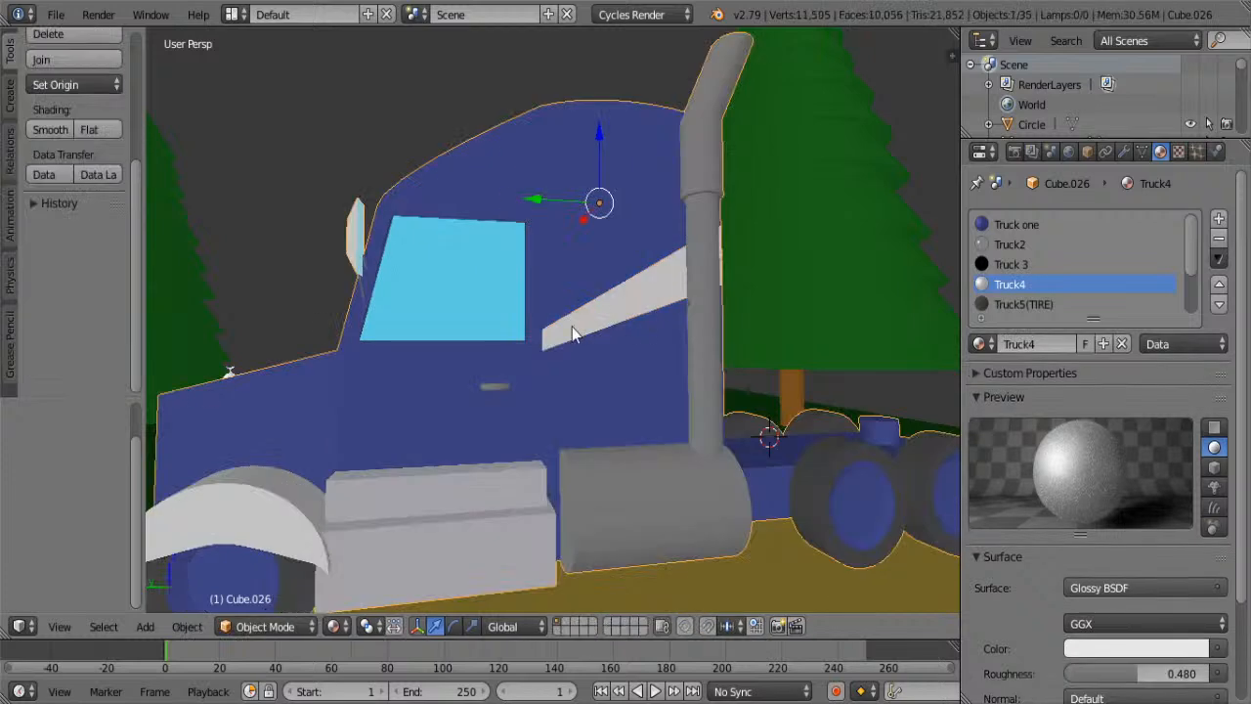
pyautogui.moveTo(573, 329); pyautogui.dragTo(167, 358, button='middle')
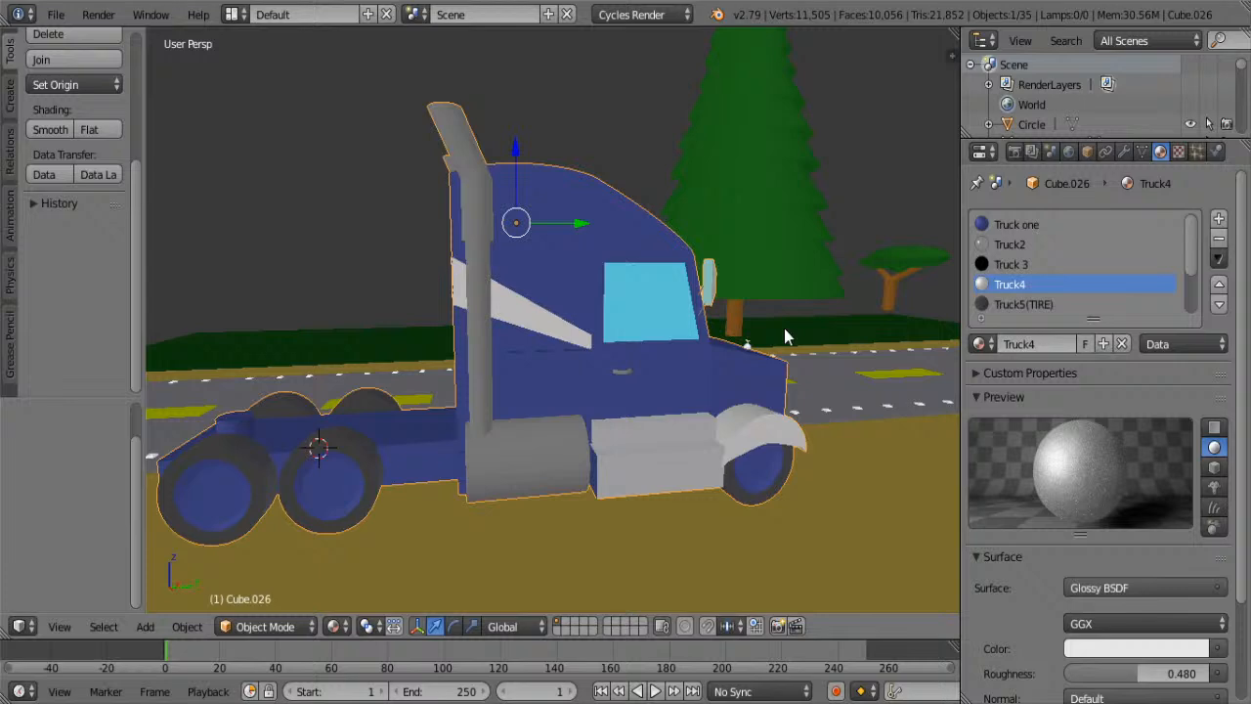
pyautogui.scroll(1, 784, 329)
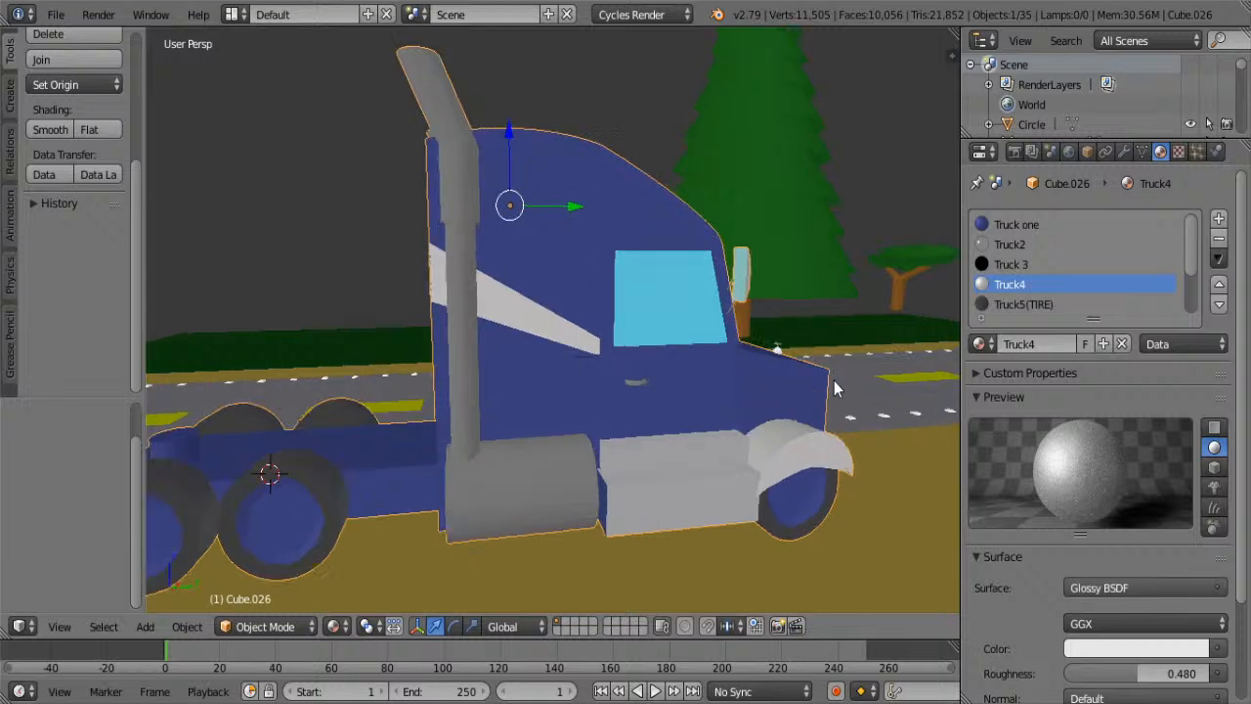
# - Select the hood side faces on both sides of the truck and inset them with a thickness of 0.2265
pyautogui.moveTo(748, 439); pyautogui.dragTo(595, 395, button='middle')
pyautogui.moveTo(737, 423); pyautogui.dragTo(735, 400, button='middle')
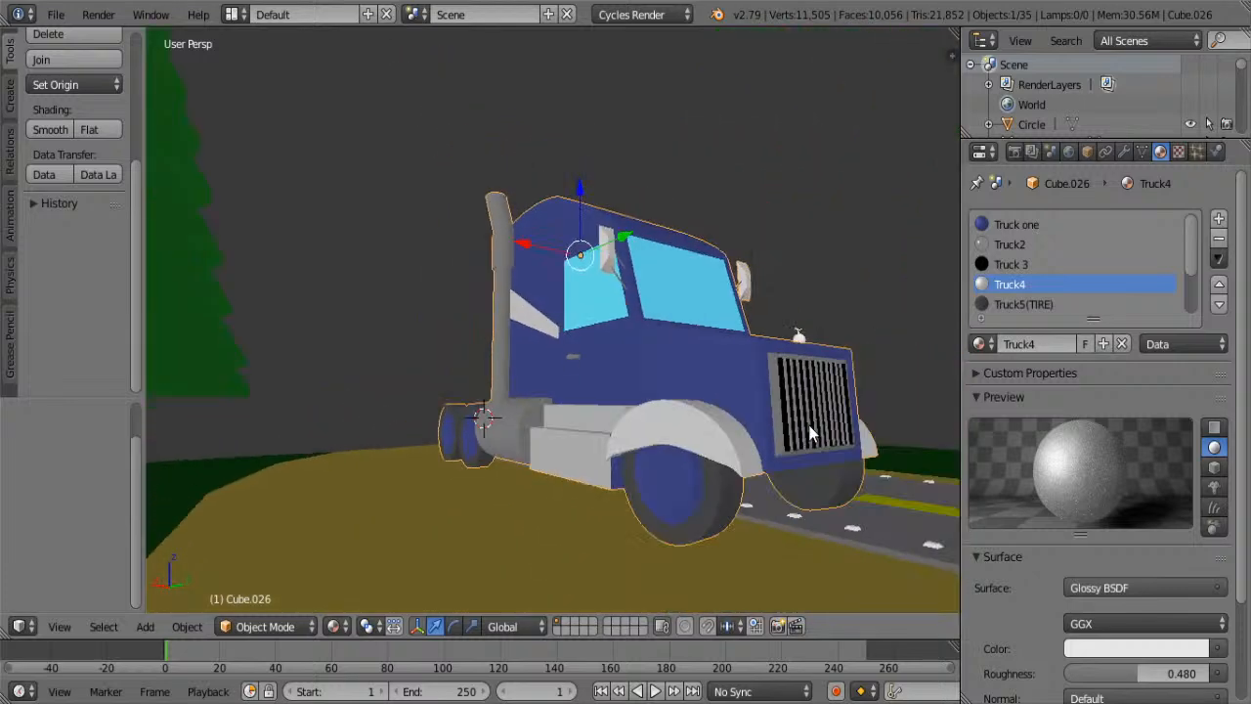
pyautogui.press('Tab')
pyautogui.rightClick(736, 401)
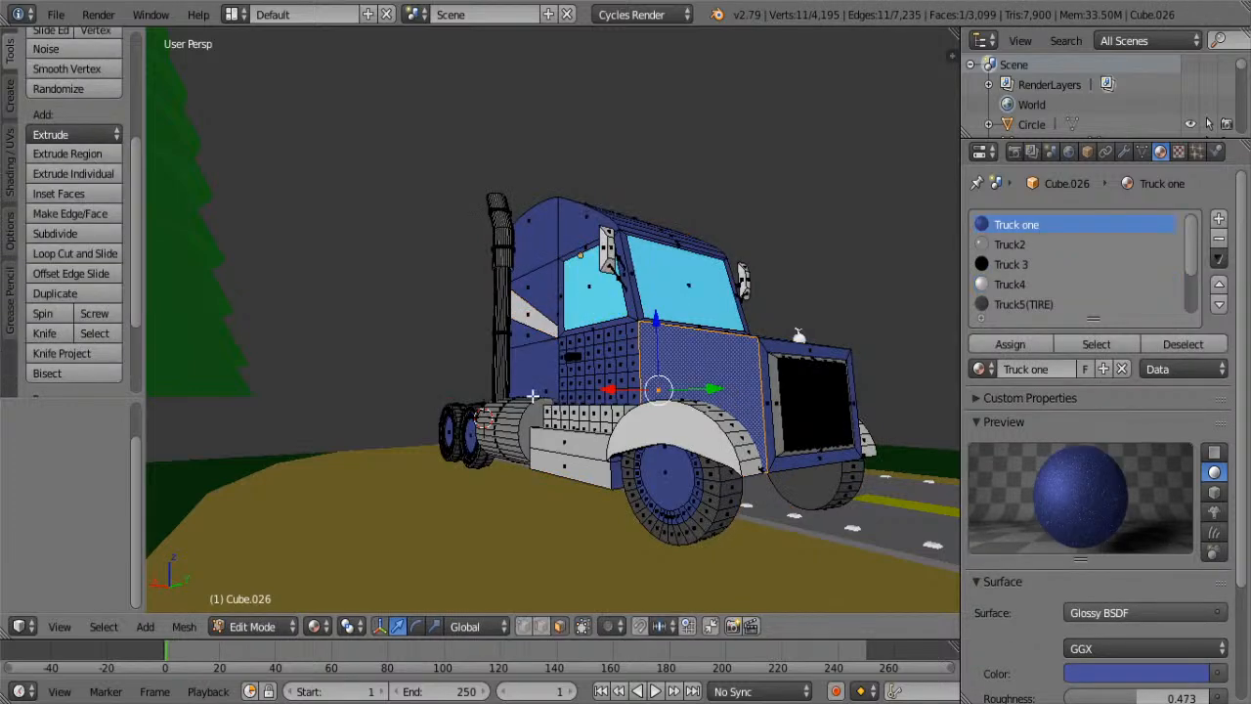
pyautogui.moveTo(798, 394); pyautogui.dragTo(605, 385, button='middle')
pyautogui.keyDown('shift'); pyautogui.rightClick(502, 360); pyautogui.keyUp('shift')
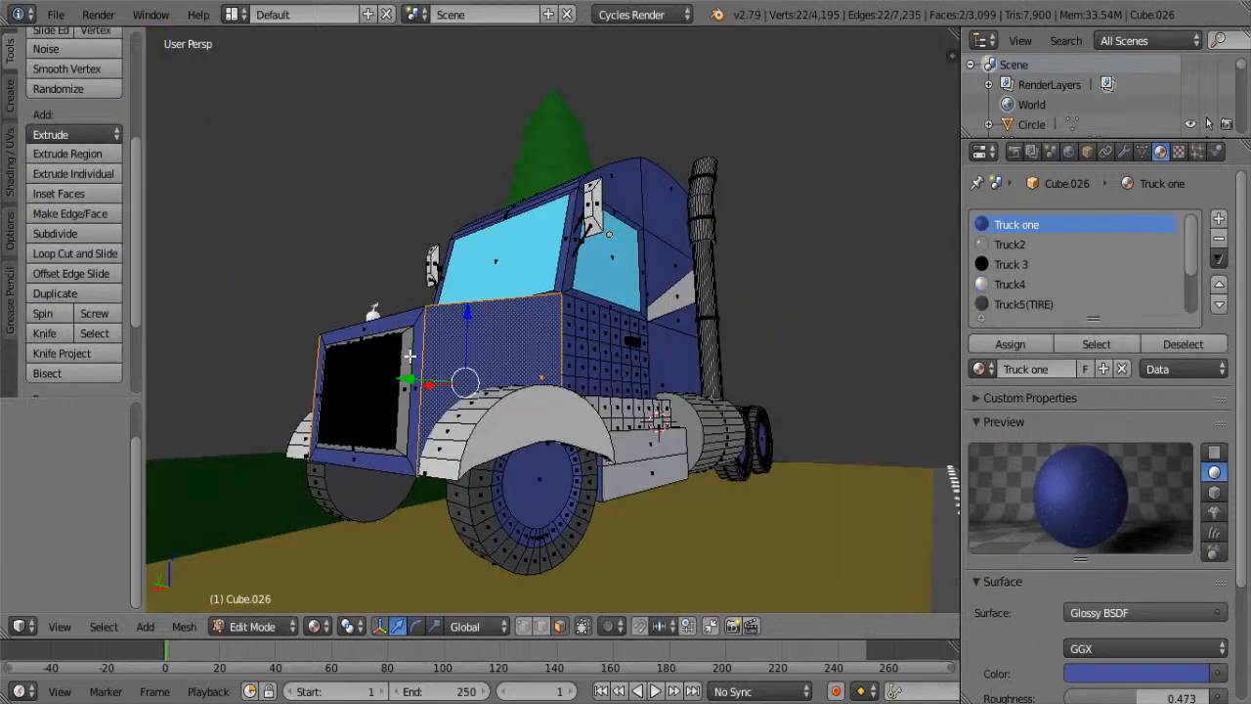
pyautogui.click(83, 195)
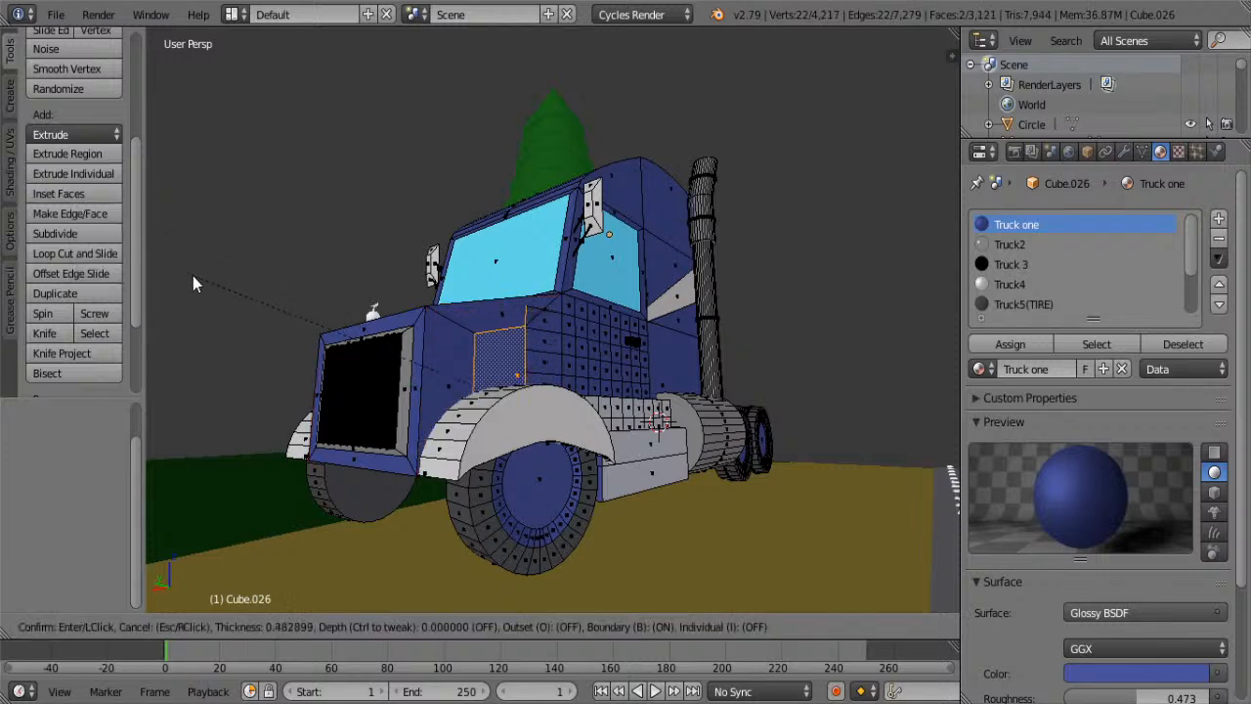
pyautogui.click(113, 257)
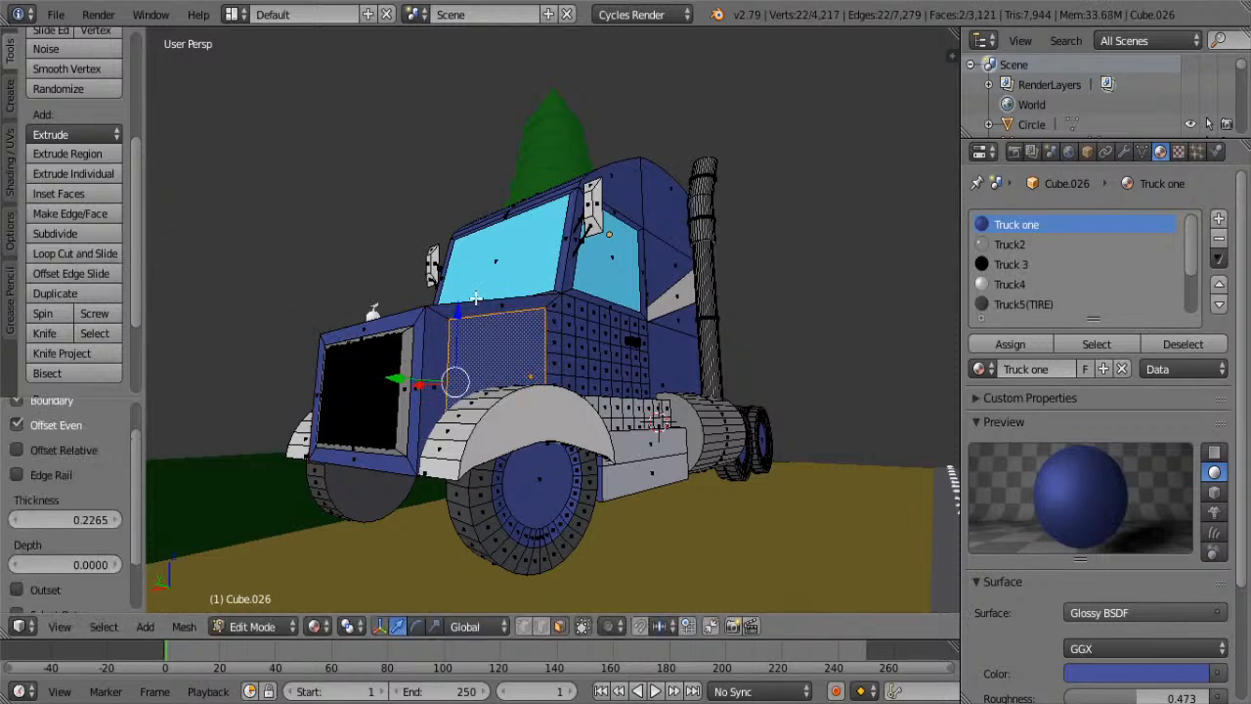
# - Select the front vertical edges of both inset hood side panels and scale them to 0.153 along Z
pyautogui.rightClick(446, 360)
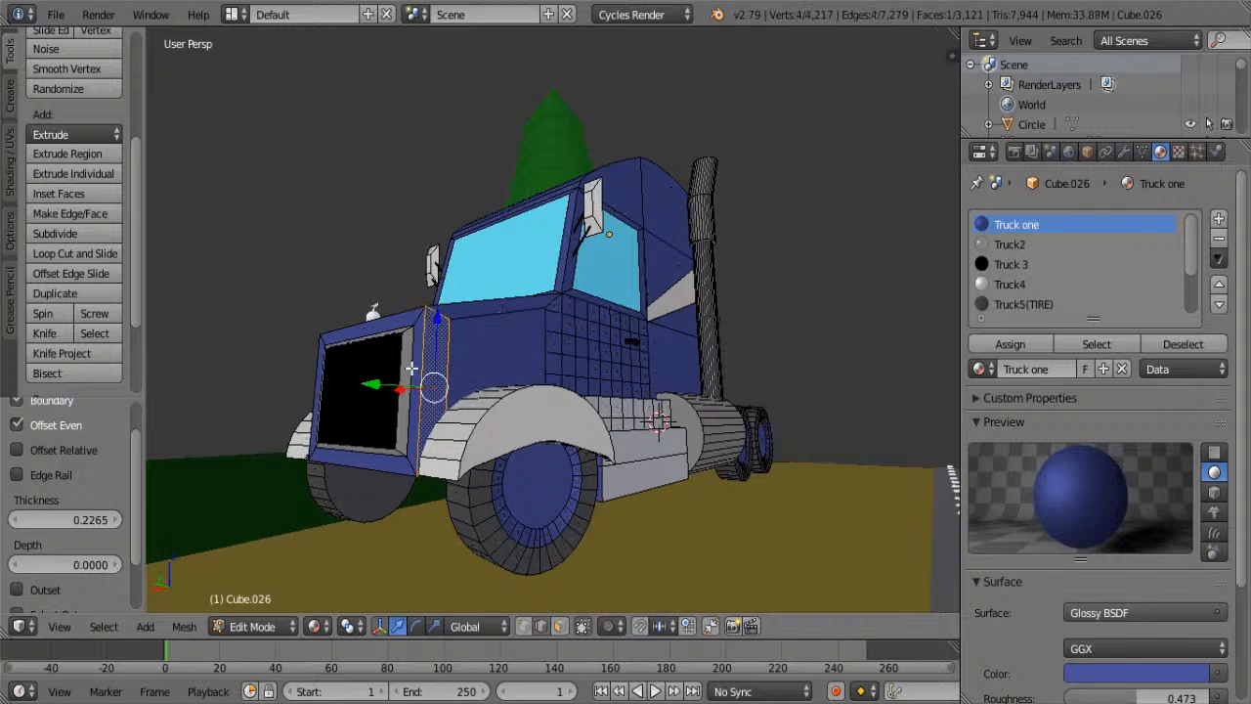
pyautogui.rightClick(448, 351)
pyautogui.moveTo(438, 365); pyautogui.dragTo(690, 395, button='middle')
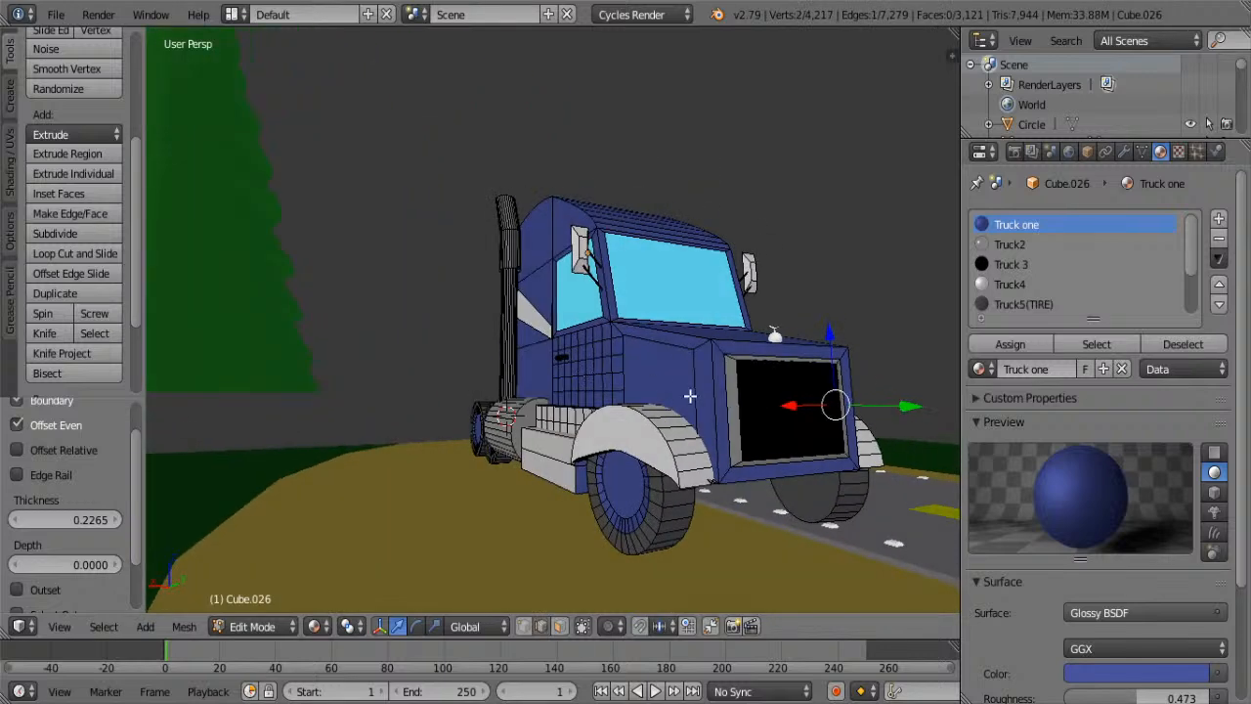
pyautogui.keyDown('shift'); pyautogui.rightClick(695, 396); pyautogui.keyUp('shift')
pyautogui.moveTo(866, 469); pyautogui.dragTo(731, 479, button='middle')
pyautogui.press('s')
pyautogui.press('z')
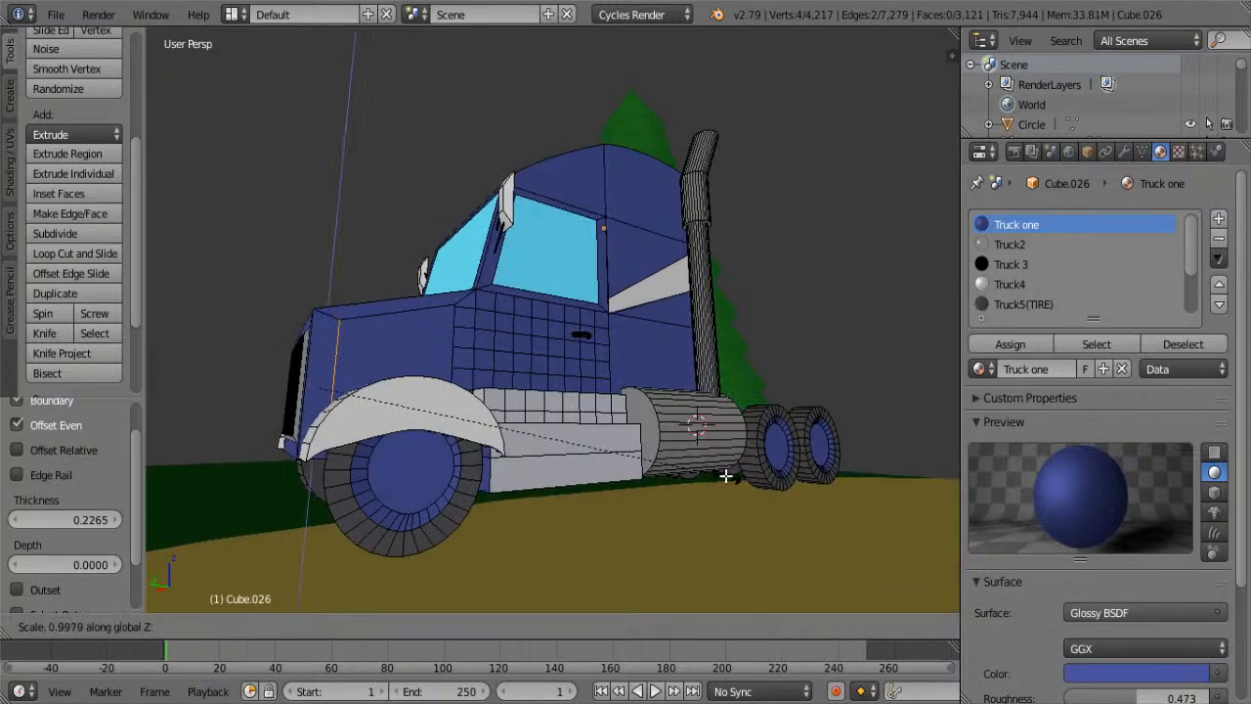
pyautogui.click(374, 376)
# - Move the shortened front edges of the hood side panels 0.050 along Y and -0.161 along Z
pyautogui.press('g')
pyautogui.press('y')
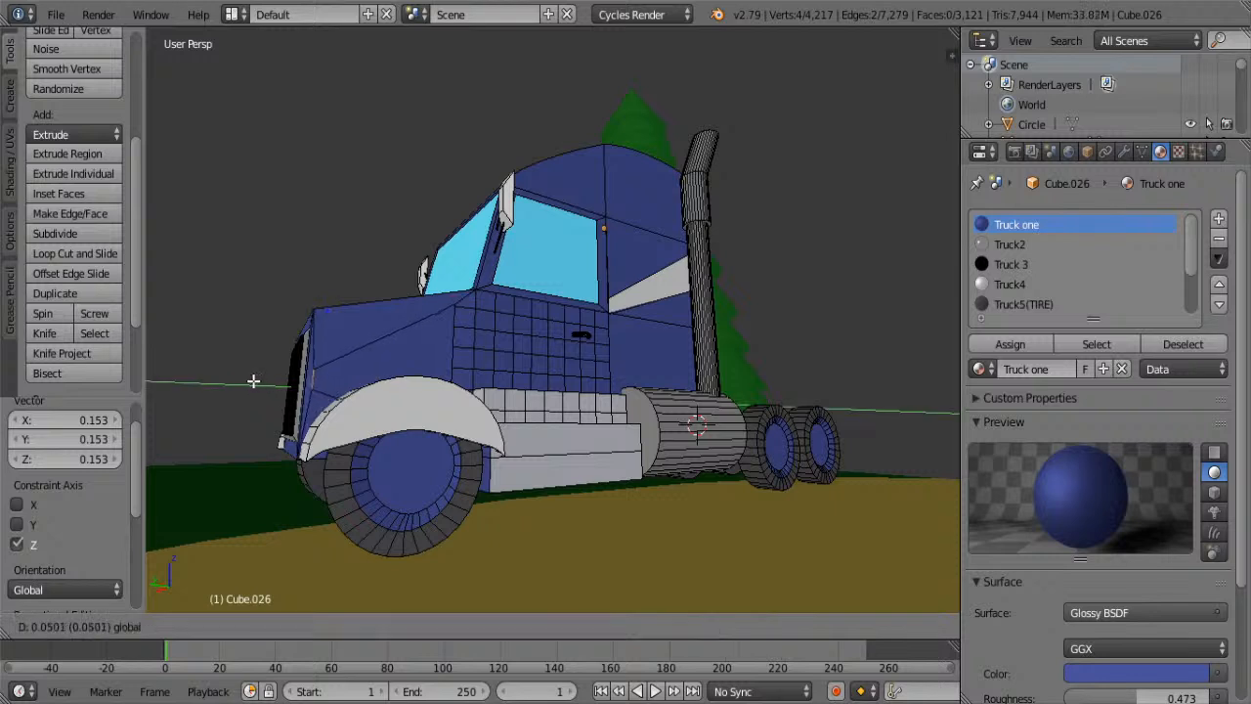
pyautogui.click(254, 377)
pyautogui.press('g')
pyautogui.press('z')
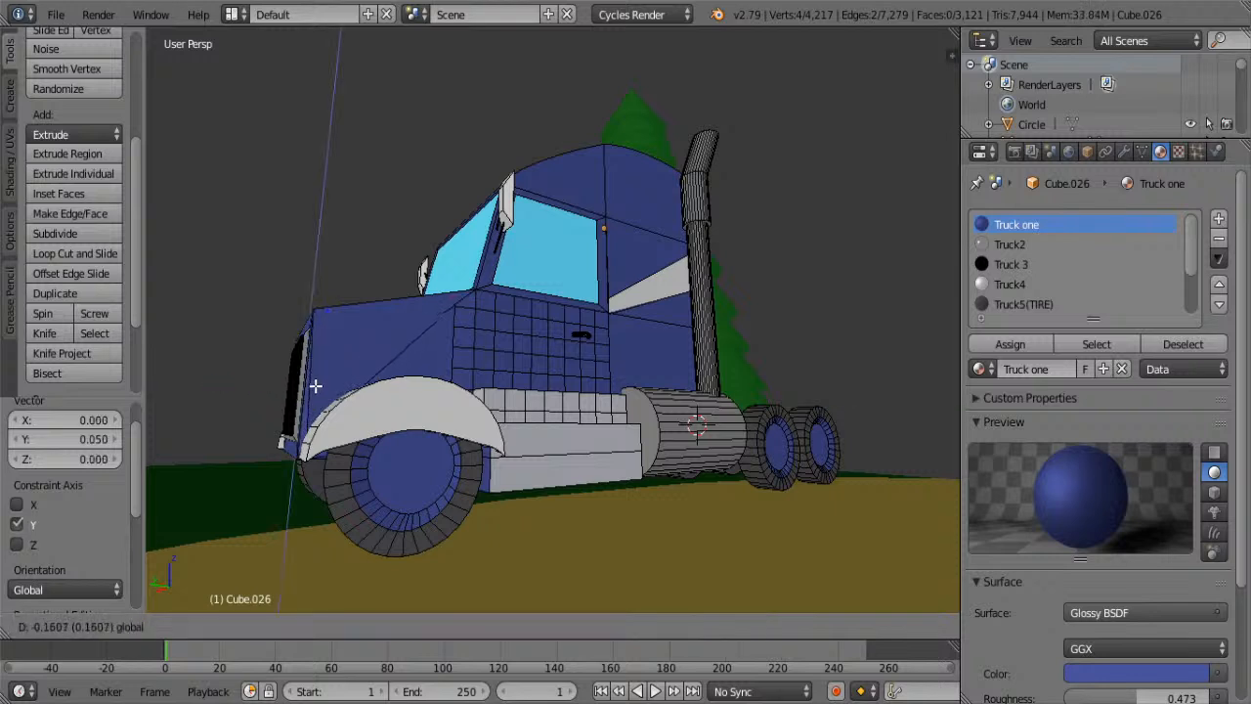
pyautogui.click(316, 386)
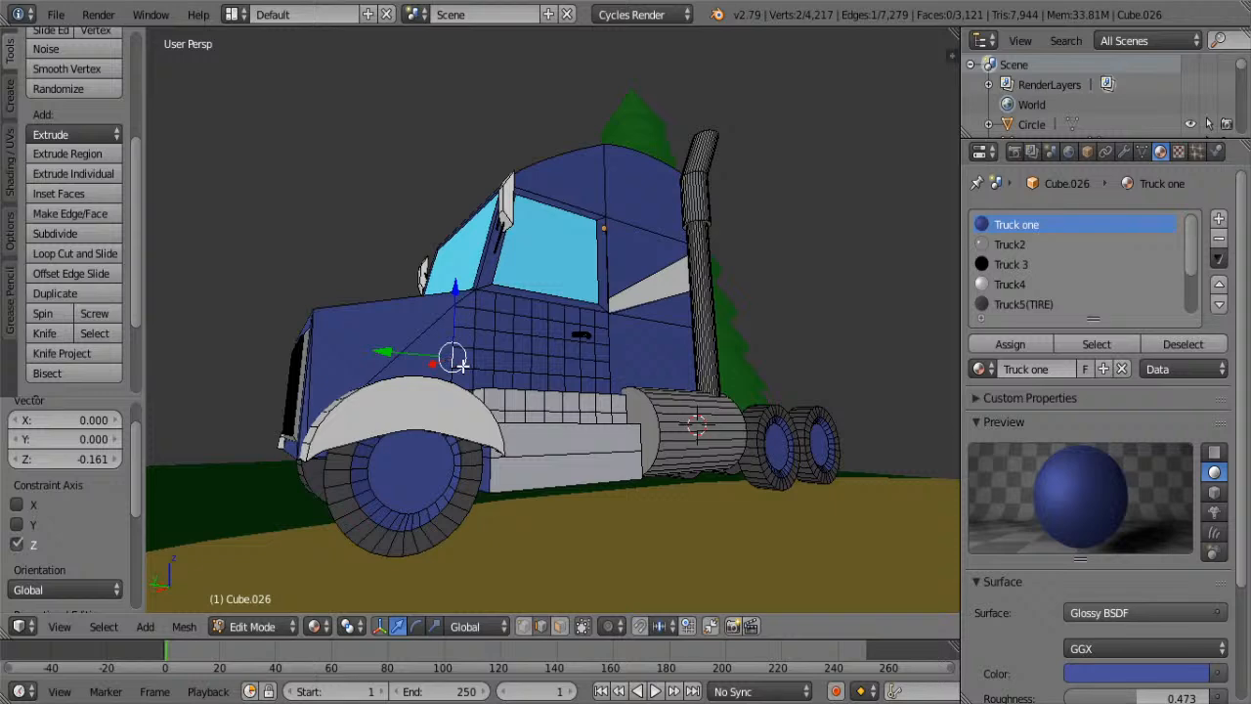
# - Try to select the whole rear vertical edge of the inset hood side panel as an edge loop
pyautogui.scroll(6, 453, 365)
pyautogui.scroll(-5, 454, 365)
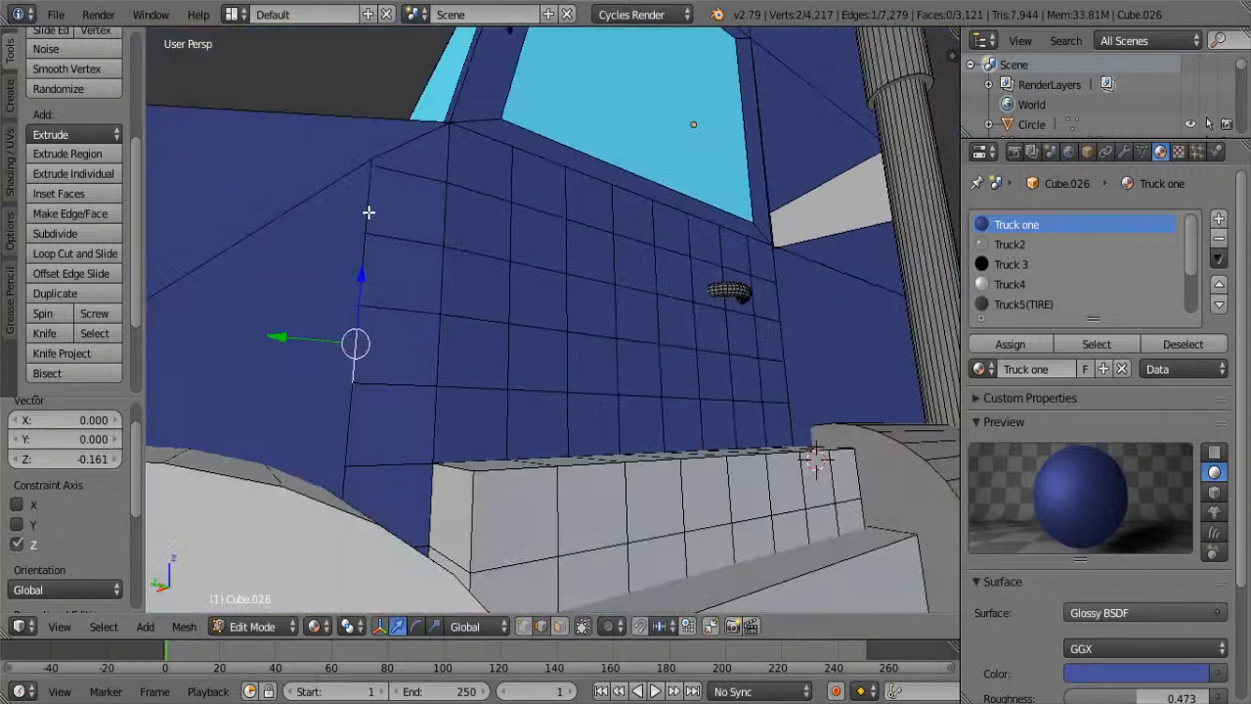
pyautogui.scroll(-3, 368, 209)
pyautogui.moveTo(368, 208); pyautogui.dragTo(470, 219, button='middle')
pyautogui.rightClick(479, 151)
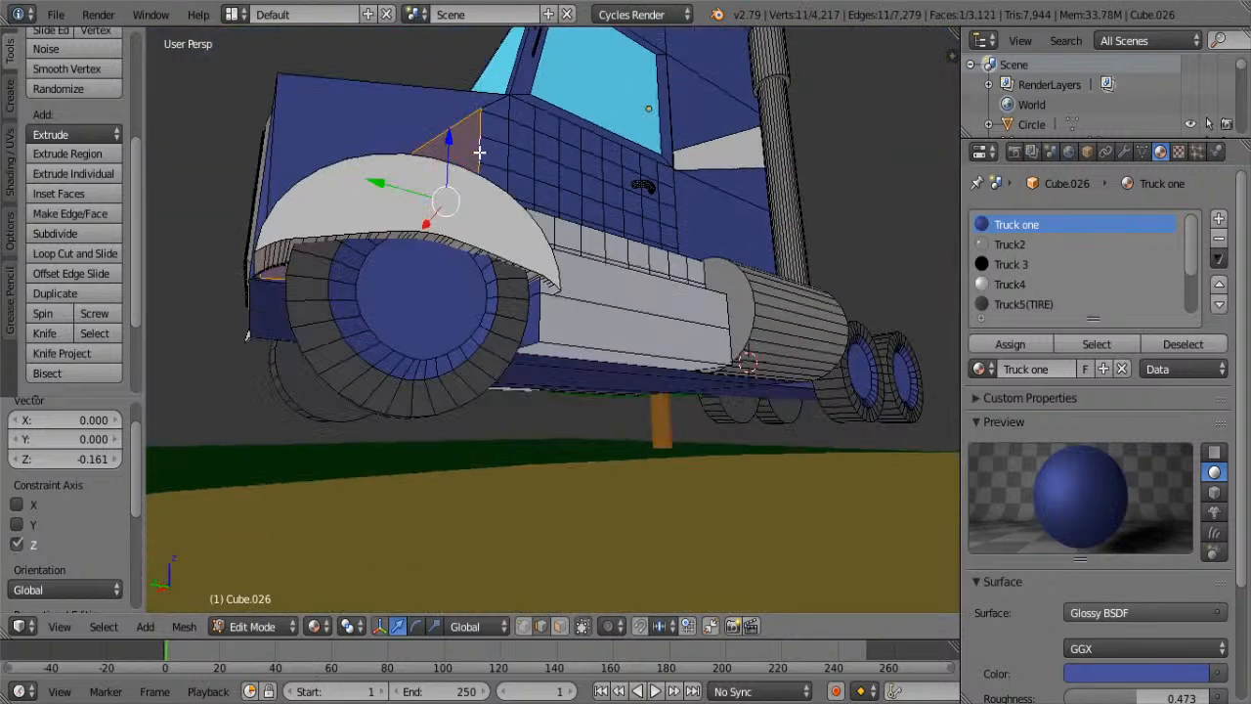
pyautogui.rightClick(479, 148)
pyautogui.keyDown('alt'); pyautogui.rightClick(479, 124); pyautogui.keyUp('alt')
pyautogui.keyDown('shift'); pyautogui.rightClick(452, 128); pyautogui.keyUp('shift')
# - Select the lower edge of the inset hood side panel underneath the front fender
pyautogui.keyDown('shift'); pyautogui.moveTo(315, 352); pyautogui.dragTo(312, 223, button='middle'); pyautogui.keyUp('shift')
pyautogui.scroll(-2, 311, 223)
pyautogui.scroll(2, 455, 381)
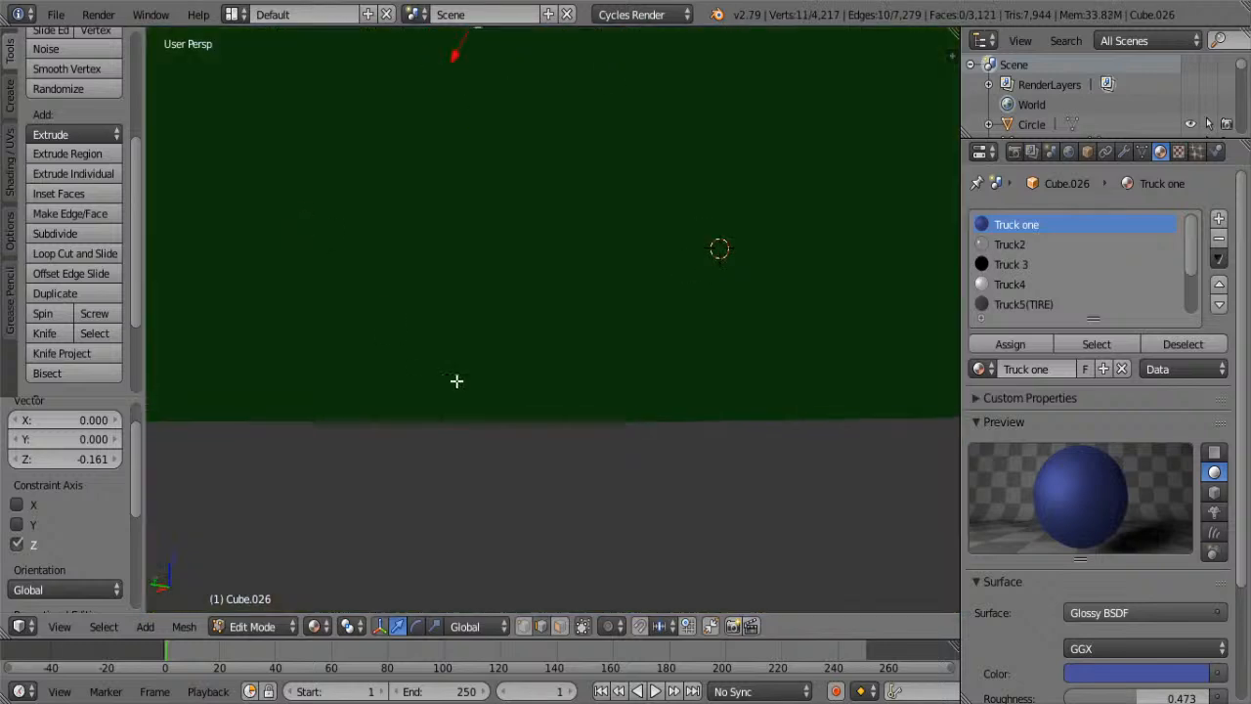
pyautogui.scroll(-5, 455, 380)
pyautogui.moveTo(456, 380); pyautogui.dragTo(464, 418, button='middle')
pyautogui.scroll(5, 531, 382)
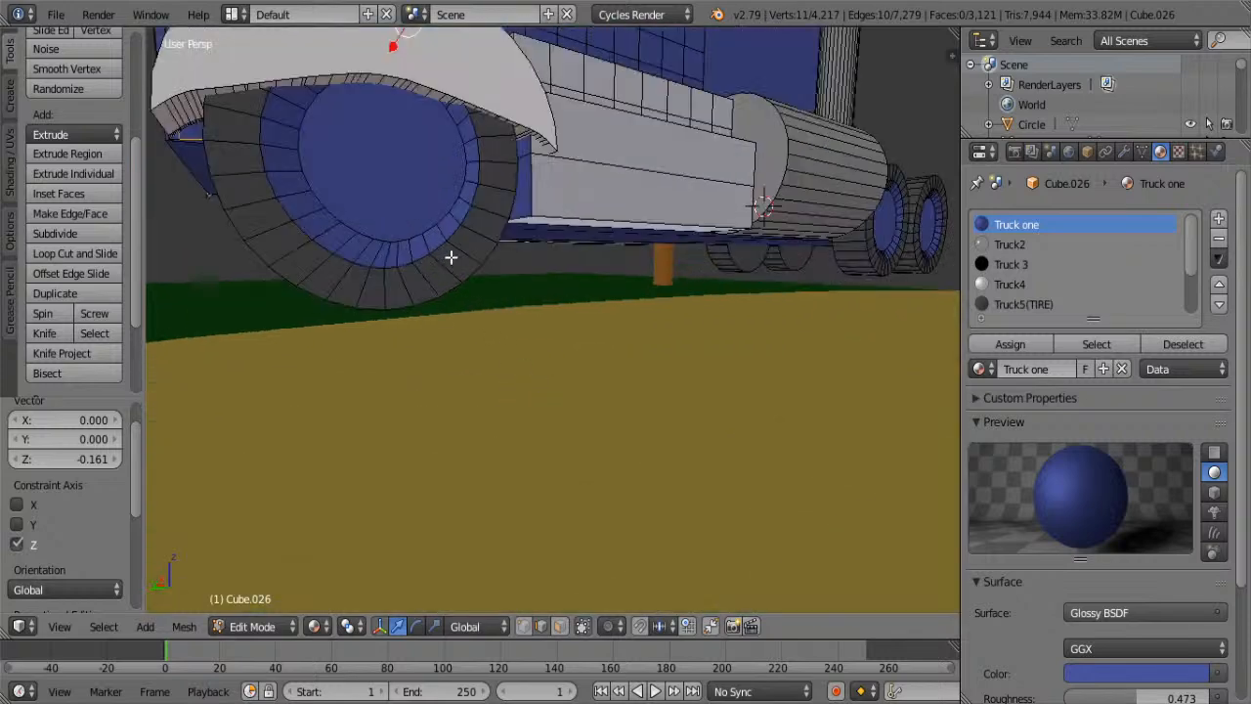
pyautogui.moveTo(453, 257); pyautogui.dragTo(438, 235, button='middle')
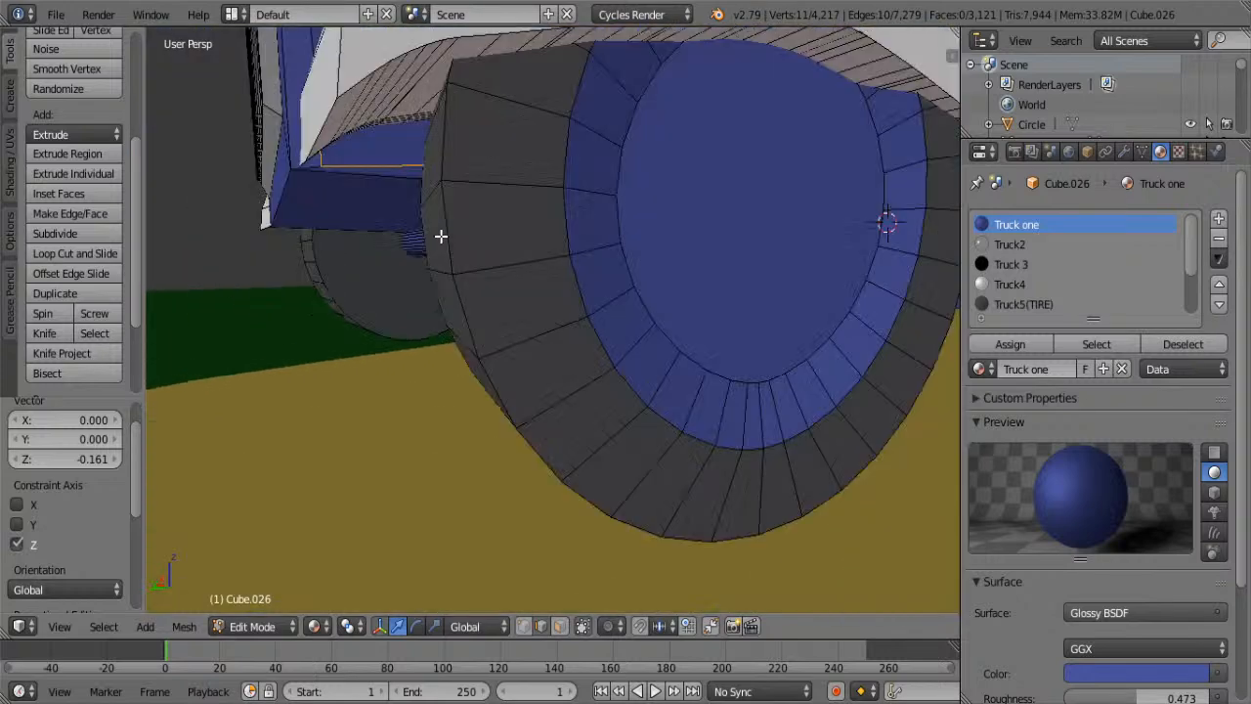
pyautogui.rightClick(342, 170)
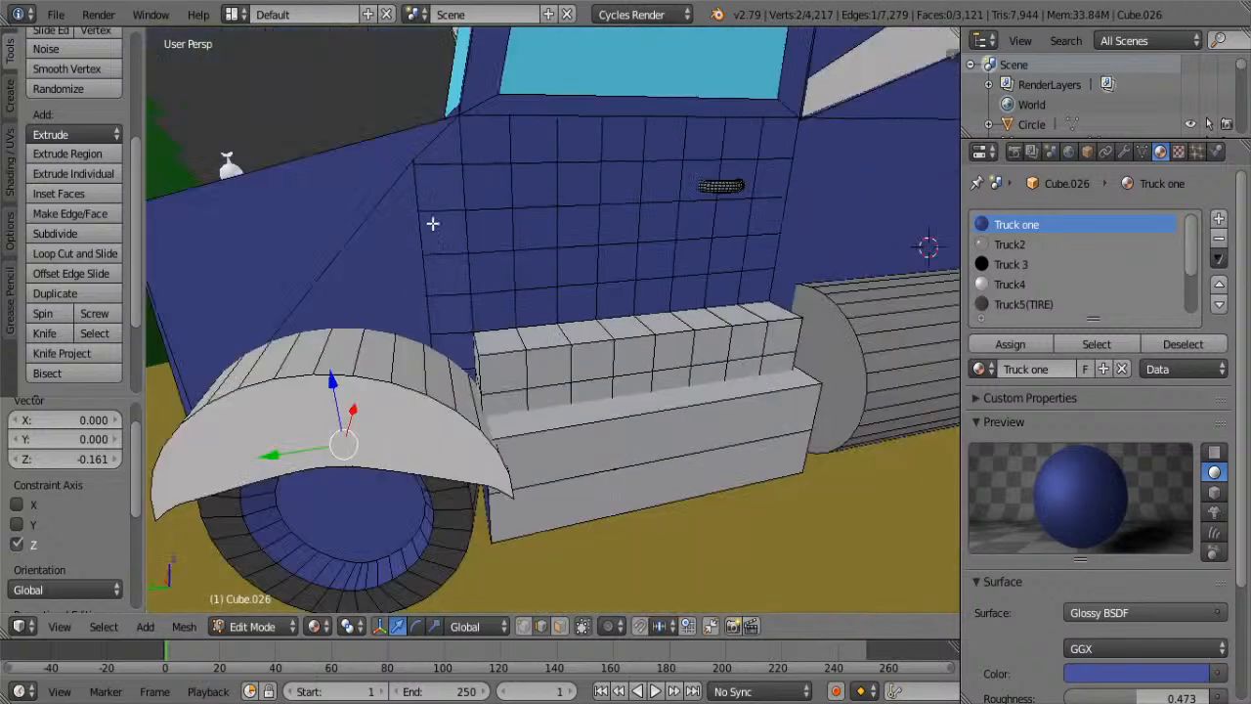
pyautogui.keyDown('shift'); pyautogui.rightClick(418, 203); pyautogui.keyUp('shift')
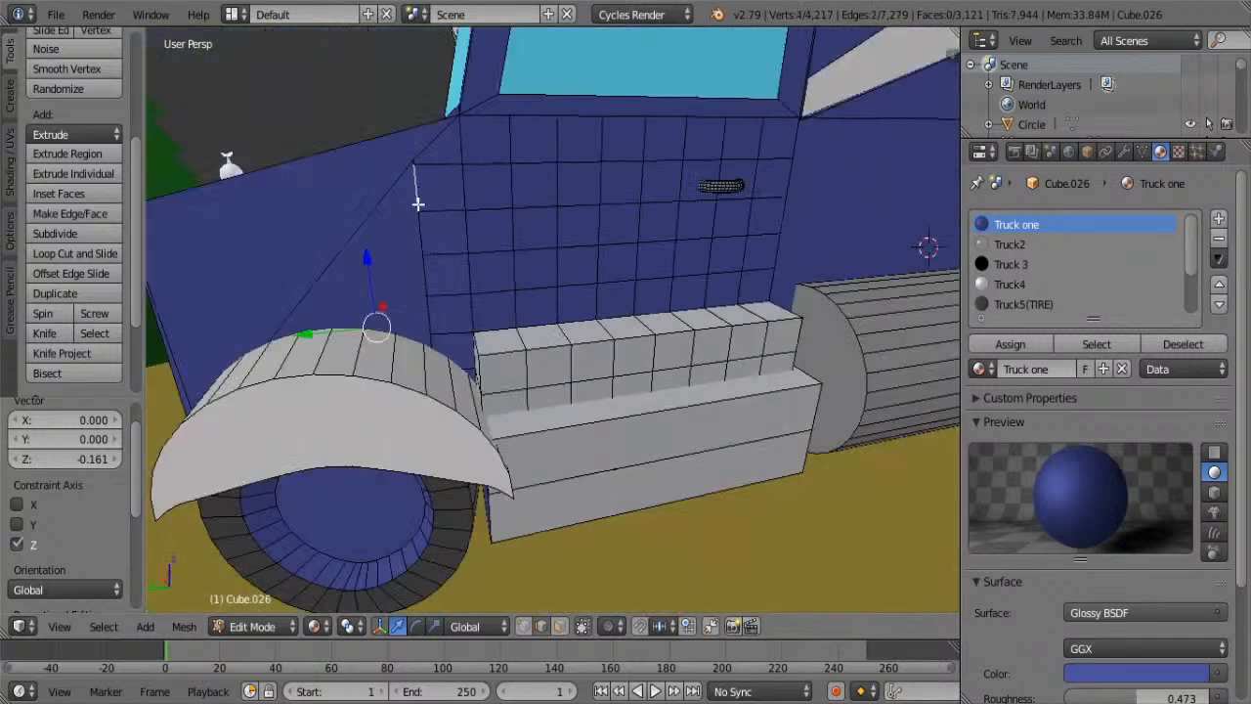
pyautogui.keyDown('shift'); pyautogui.rightClick(424, 239); pyautogui.keyUp('shift')
pyautogui.keyDown('shift'); pyautogui.rightClick(433, 279); pyautogui.keyUp('shift')
pyautogui.keyDown('shift'); pyautogui.rightClick(434, 298); pyautogui.keyUp('shift')
pyautogui.keyDown('shift'); pyautogui.rightClick(428, 315); pyautogui.keyUp('shift')
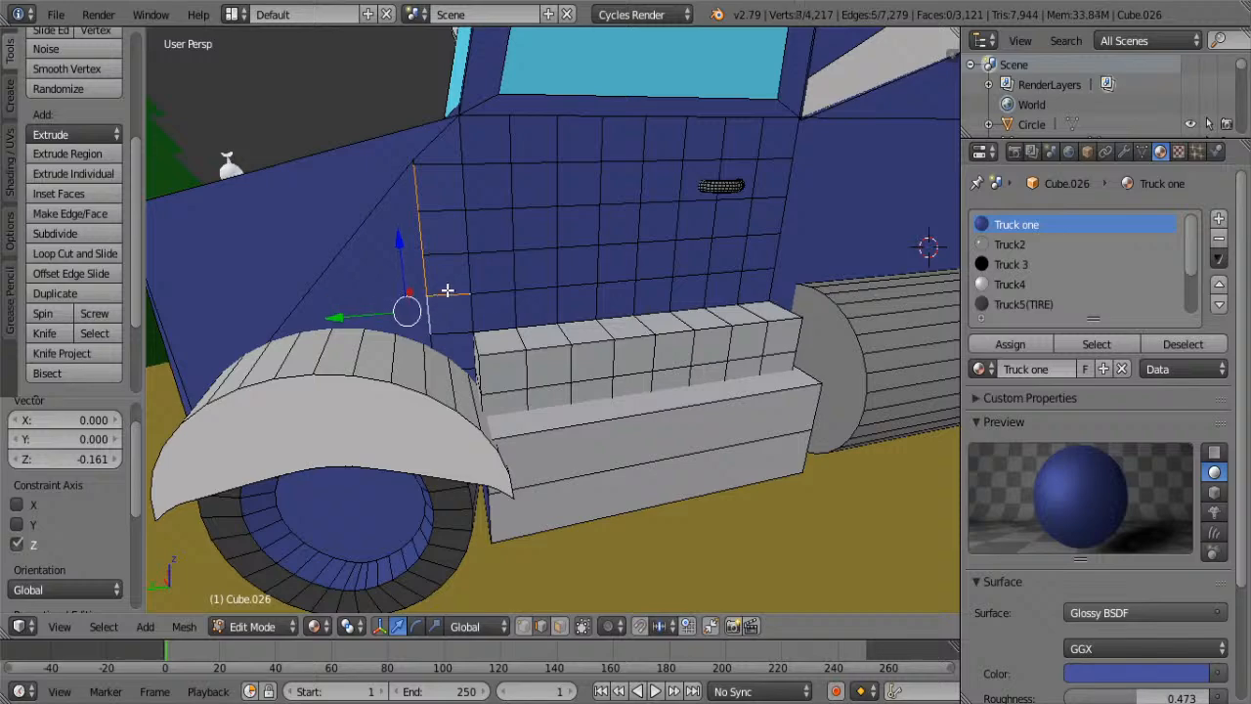
pyautogui.keyDown('shift'); pyautogui.rightClick(446, 292); pyautogui.keyUp('shift')
pyautogui.scroll(3, 433, 323)
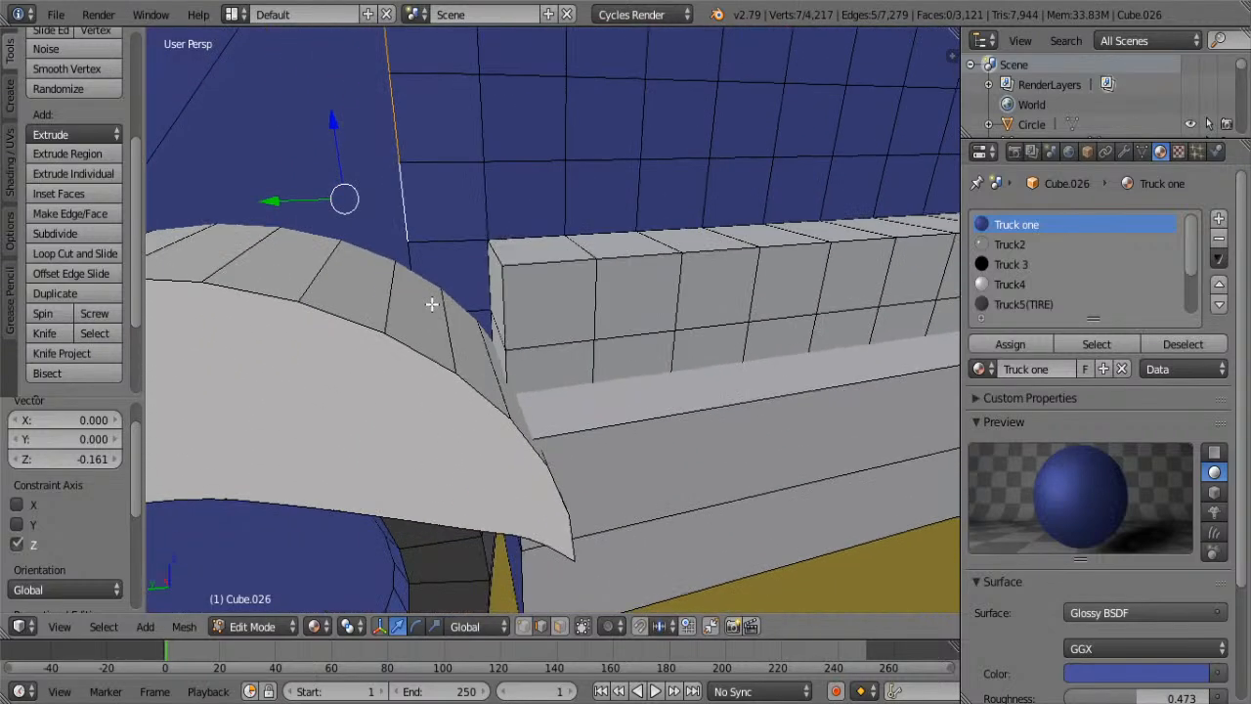
pyautogui.press('z')
pyautogui.moveTo(432, 303)
pyautogui.mouseDown(button='middle')
pyautogui.moveTo(751, 309)
pyautogui.moveTo(700, 311)
pyautogui.moveTo(714, 245)
pyautogui.mouseUp(button='middle')
pyautogui.press('z')
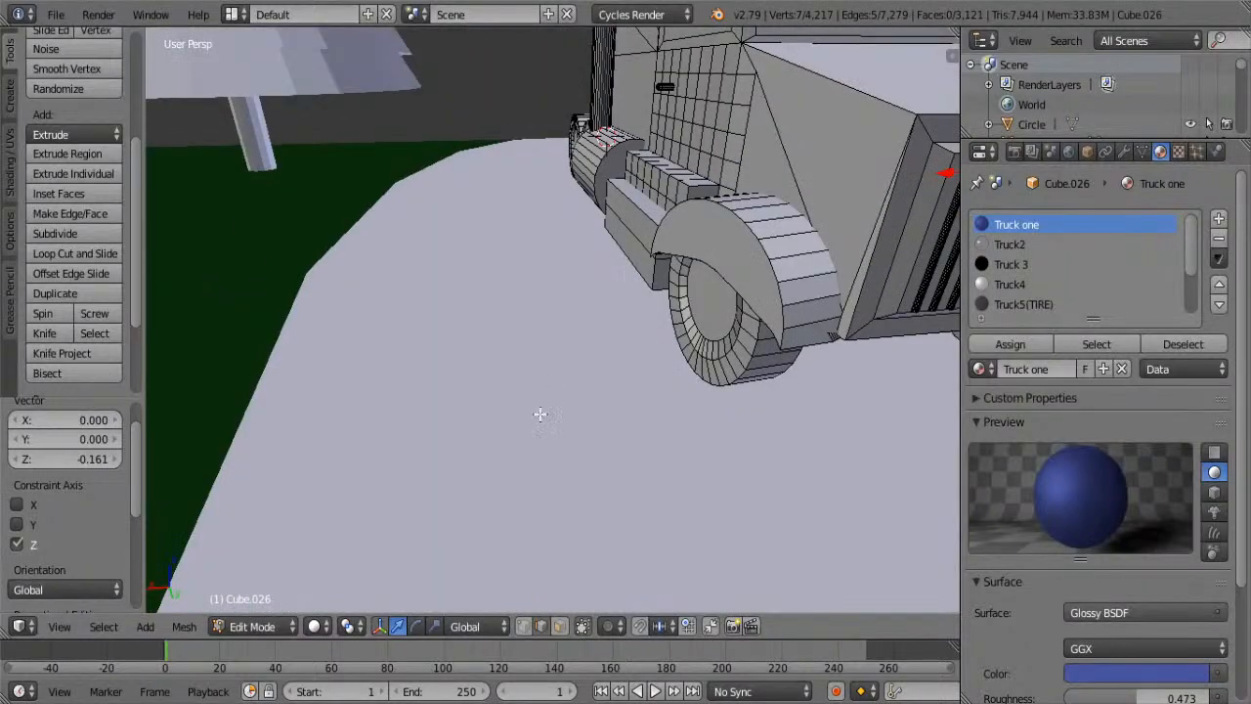
# - Select the inset hood side panel faces on both sides of the truck and assign the Truck4 material to them
pyautogui.click(558, 627)
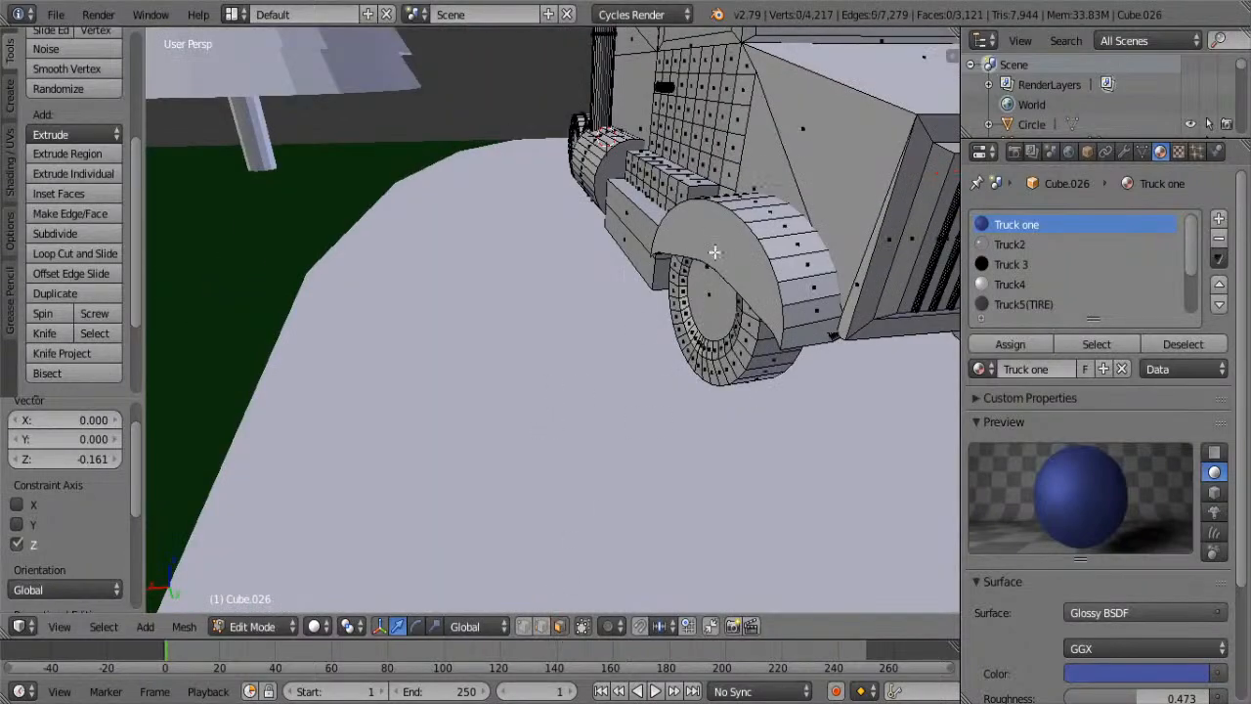
pyautogui.rightClick(772, 201)
pyautogui.moveTo(776, 211); pyautogui.dragTo(543, 319, button='middle')
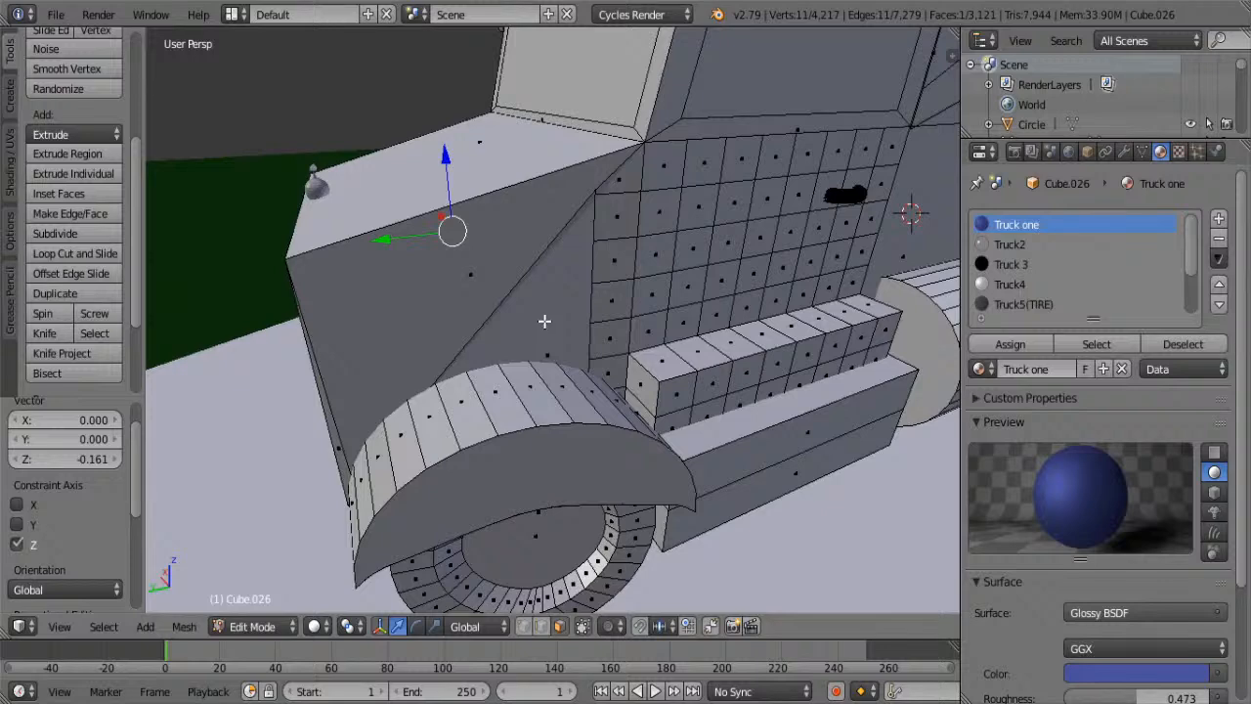
pyautogui.keyDown('shift'); pyautogui.rightClick(544, 320); pyautogui.keyUp('shift')
pyautogui.click(1010, 284)
pyautogui.click(1009, 344)
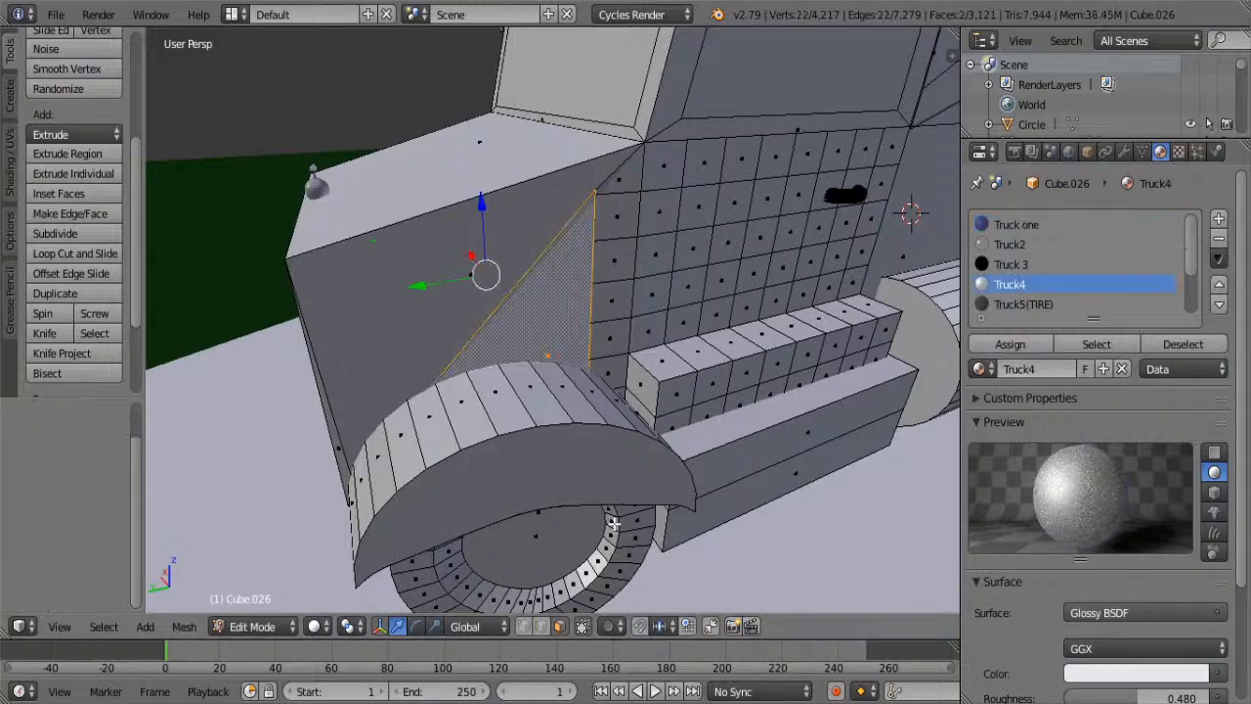
# - Set the viewport shading to Material and return to Object Mode to view the hood stripes on the whole truck
pyautogui.click(314, 626)
pyautogui.click(355, 515)
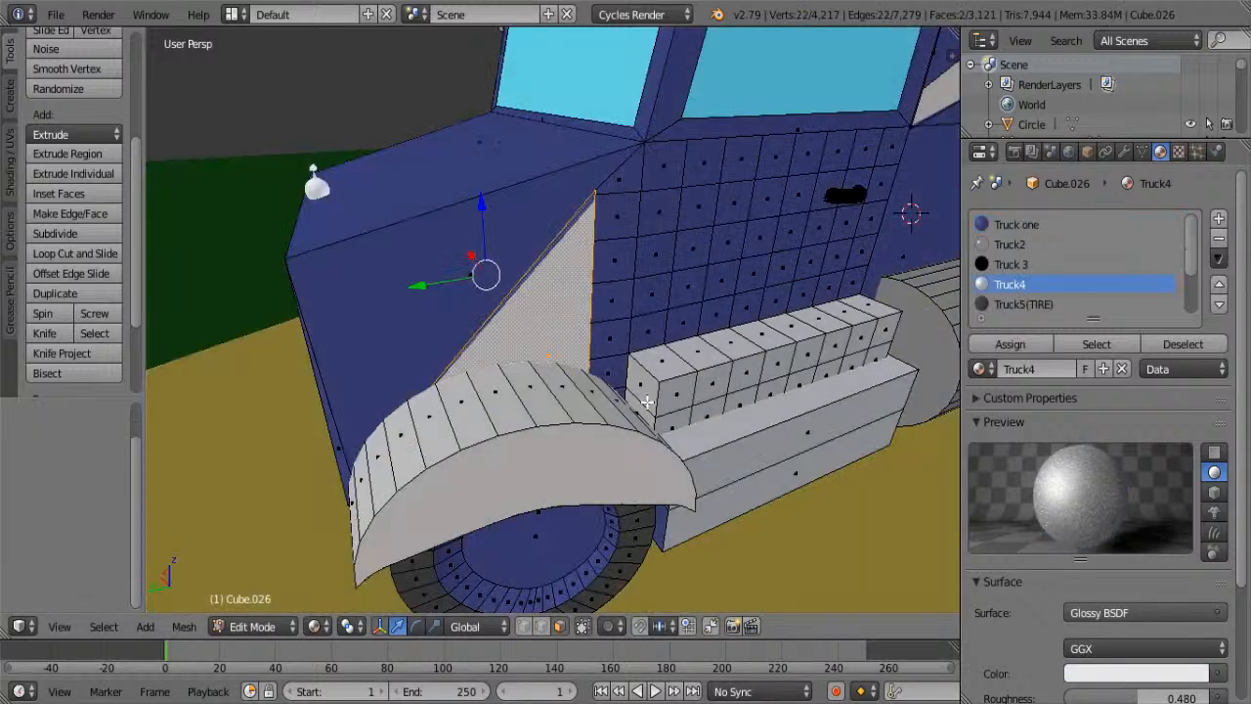
pyautogui.press('Tab')
pyautogui.moveTo(624, 390)
pyautogui.mouseDown(button='middle')
pyautogui.moveTo(911, 332)
pyautogui.moveTo(812, 287)
pyautogui.moveTo(652, 454)
pyautogui.mouseUp(button='middle')
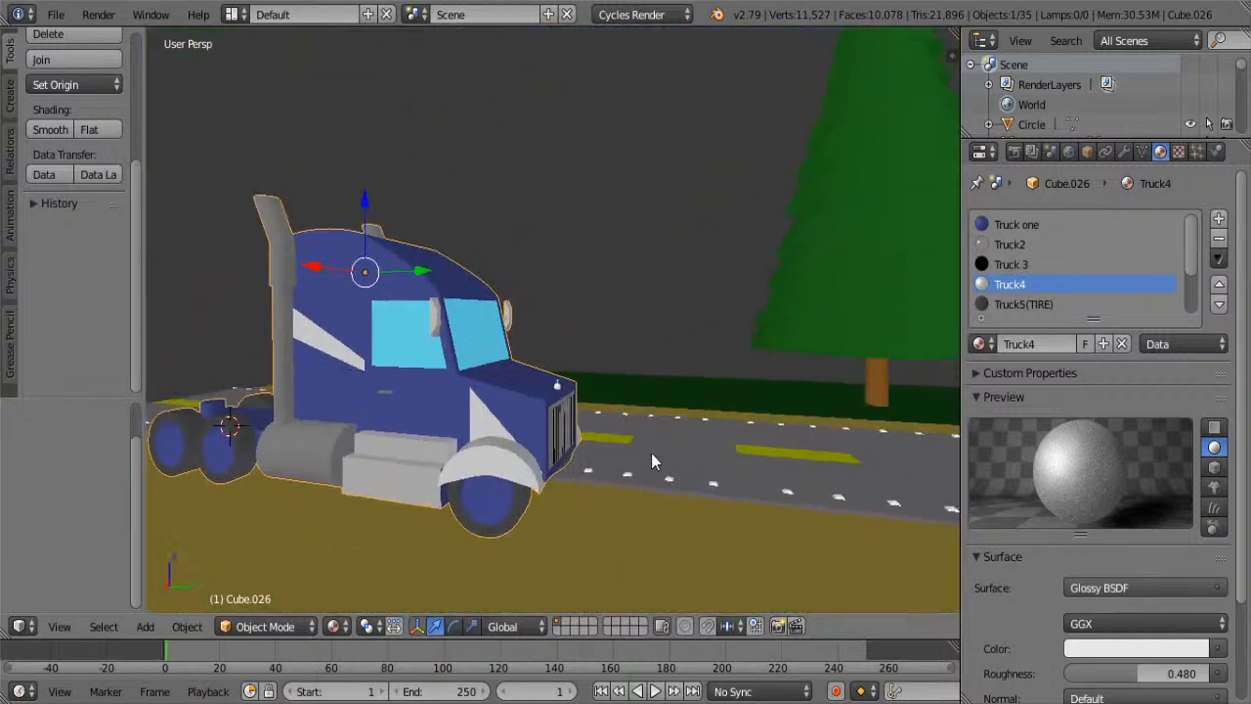
pyautogui.moveTo(654, 401); pyautogui.dragTo(557, 381, button='middle')
pyautogui.scroll(4, 718, 337)
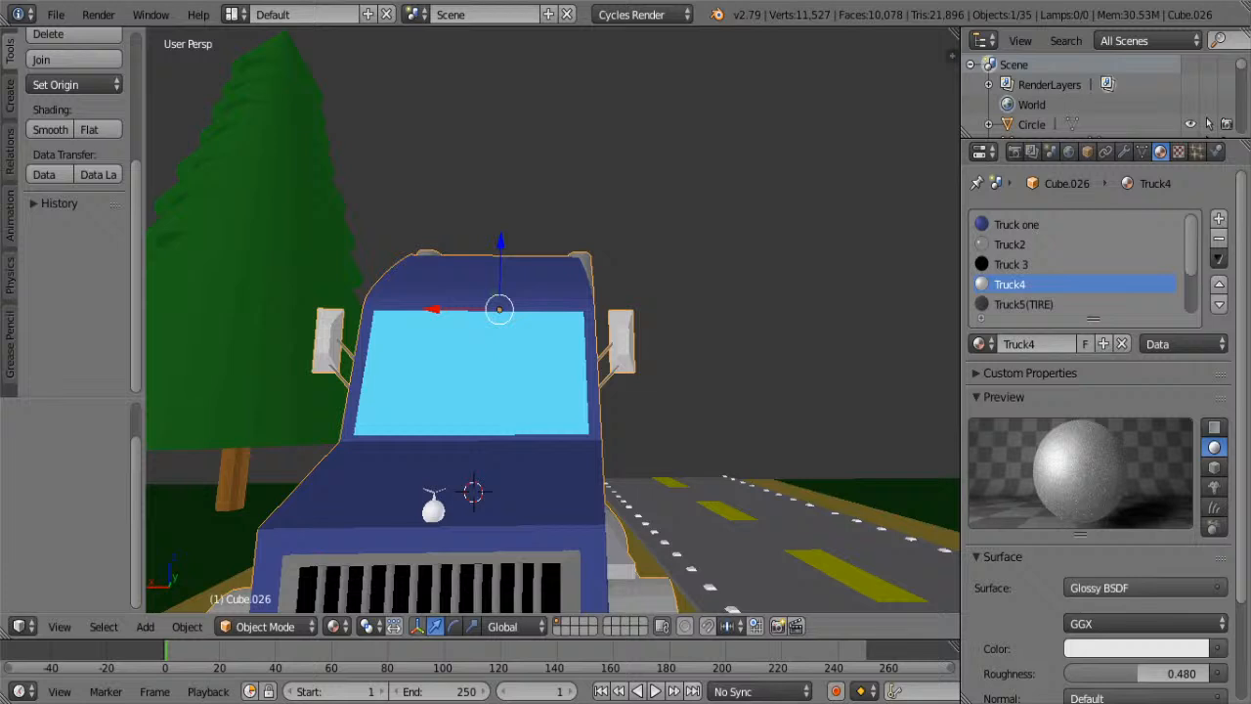
pyautogui.moveTo(788, 499); pyautogui.dragTo(542, 512, button='middle')
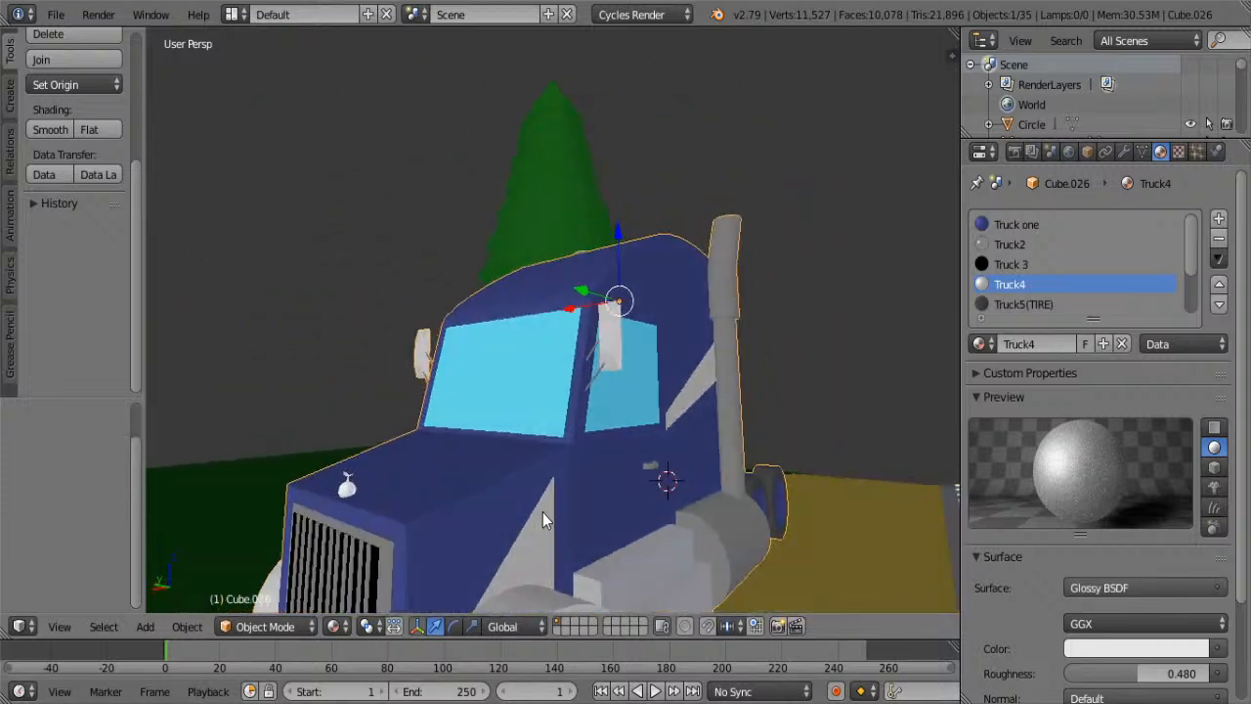
pyautogui.press('Tab')
pyautogui.rightClick(350, 498)
pyautogui.scroll(4, 321, 504)
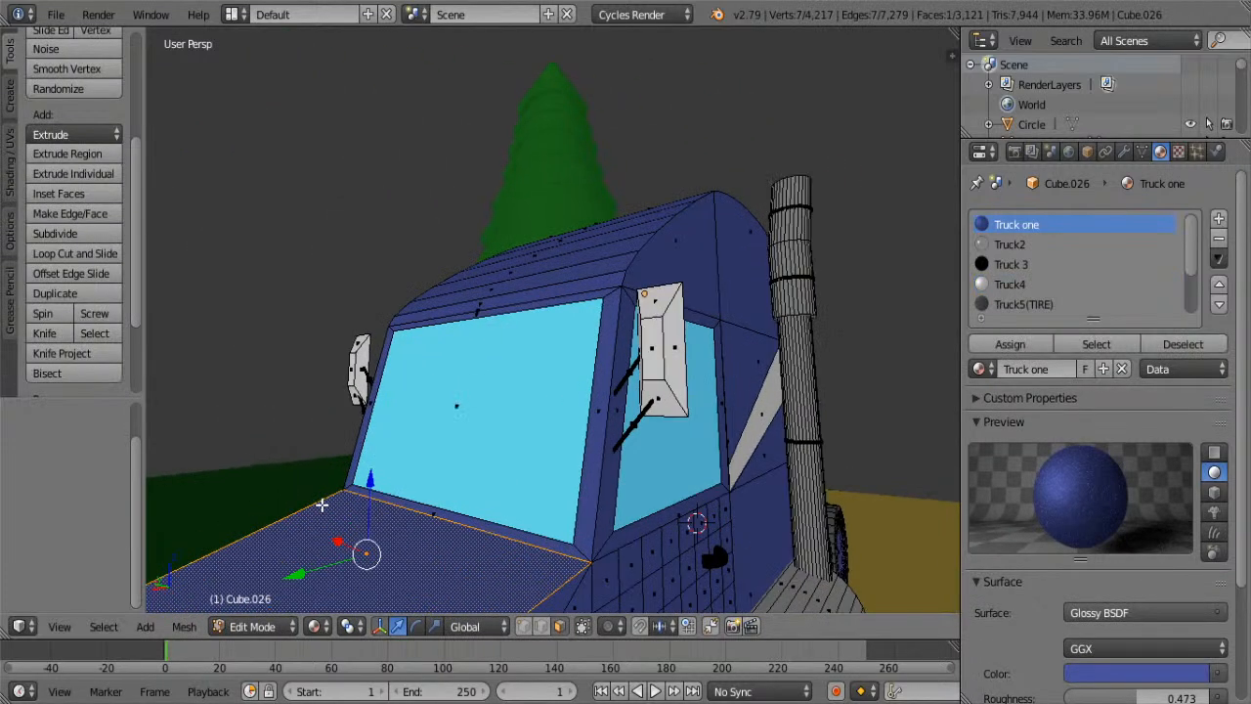
pyautogui.moveTo(321, 504); pyautogui.dragTo(670, 419, button='middle')
pyautogui.press('Tab')
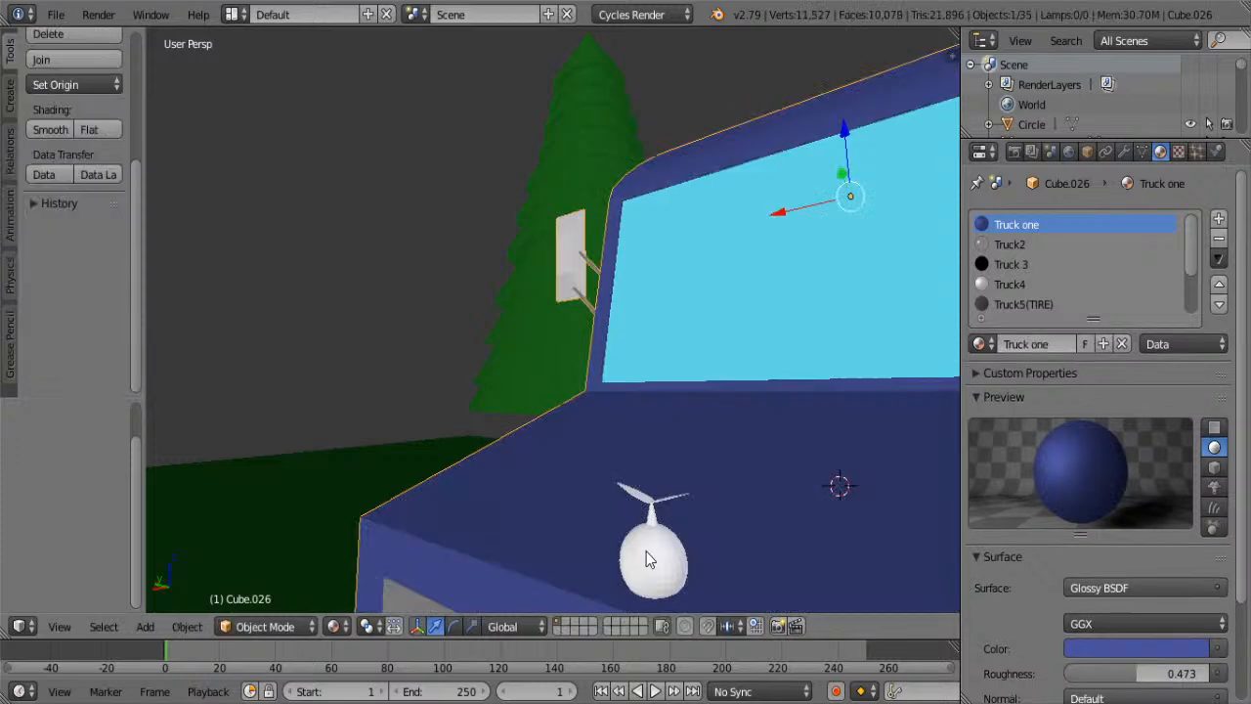
# - Open the hood ornament's mesh for editing, clear its selection and select only the linked stem between the ball and the leaves
pyautogui.rightClick(645, 558)
pyautogui.press('Tab')
pyautogui.scroll(1, 656, 545)
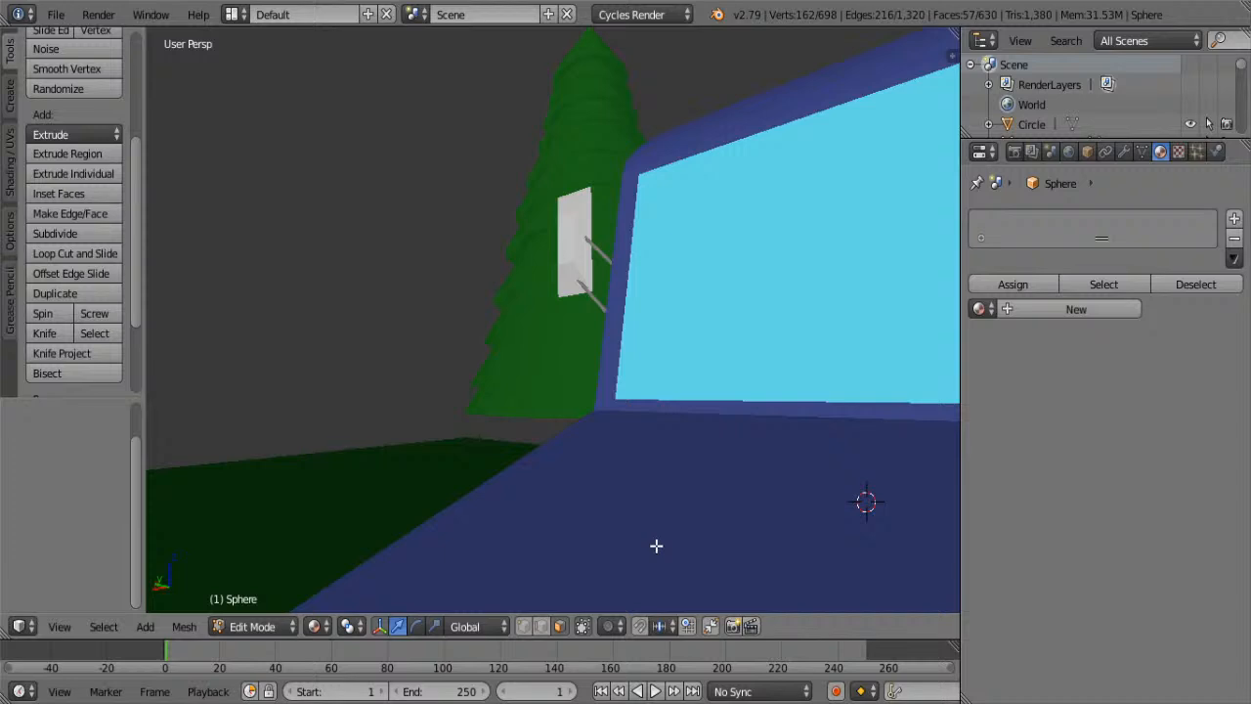
pyautogui.moveTo(604, 496); pyautogui.dragTo(600, 441, button='middle')
pyautogui.press('a')
pyautogui.scroll(1, 880, 579)
pyautogui.moveTo(882, 570); pyautogui.dragTo(316, 226, button='middle')
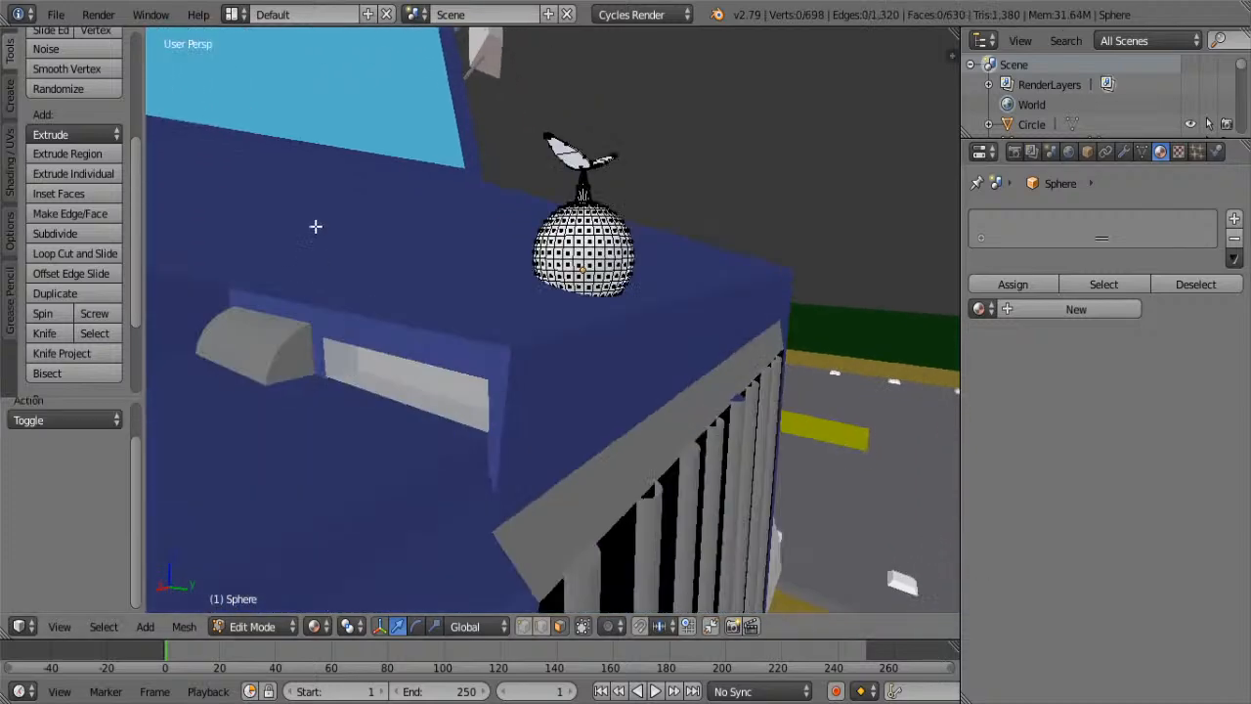
pyautogui.moveTo(654, 203); pyautogui.dragTo(577, 235, button='middle')
pyautogui.moveTo(665, 239); pyautogui.dragTo(508, 257, button='middle')
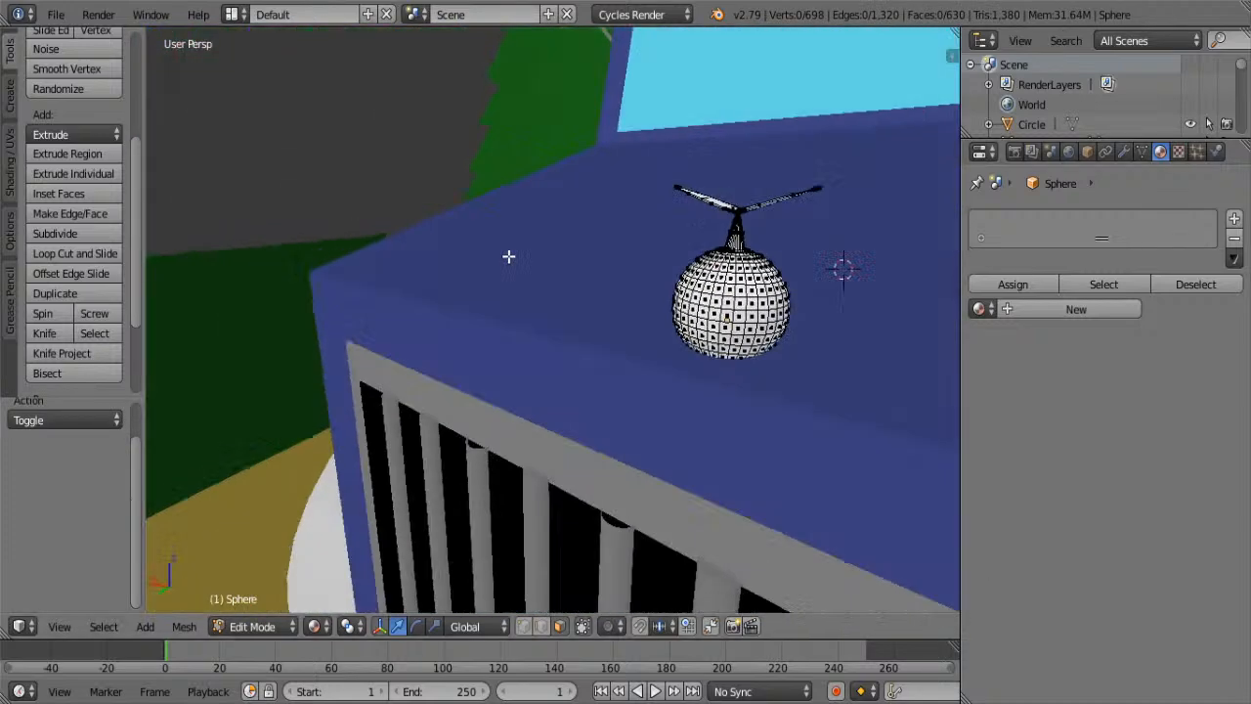
pyautogui.moveTo(713, 290); pyautogui.dragTo(634, 296, button='middle')
pyautogui.moveTo(831, 298); pyautogui.dragTo(731, 300, button='middle')
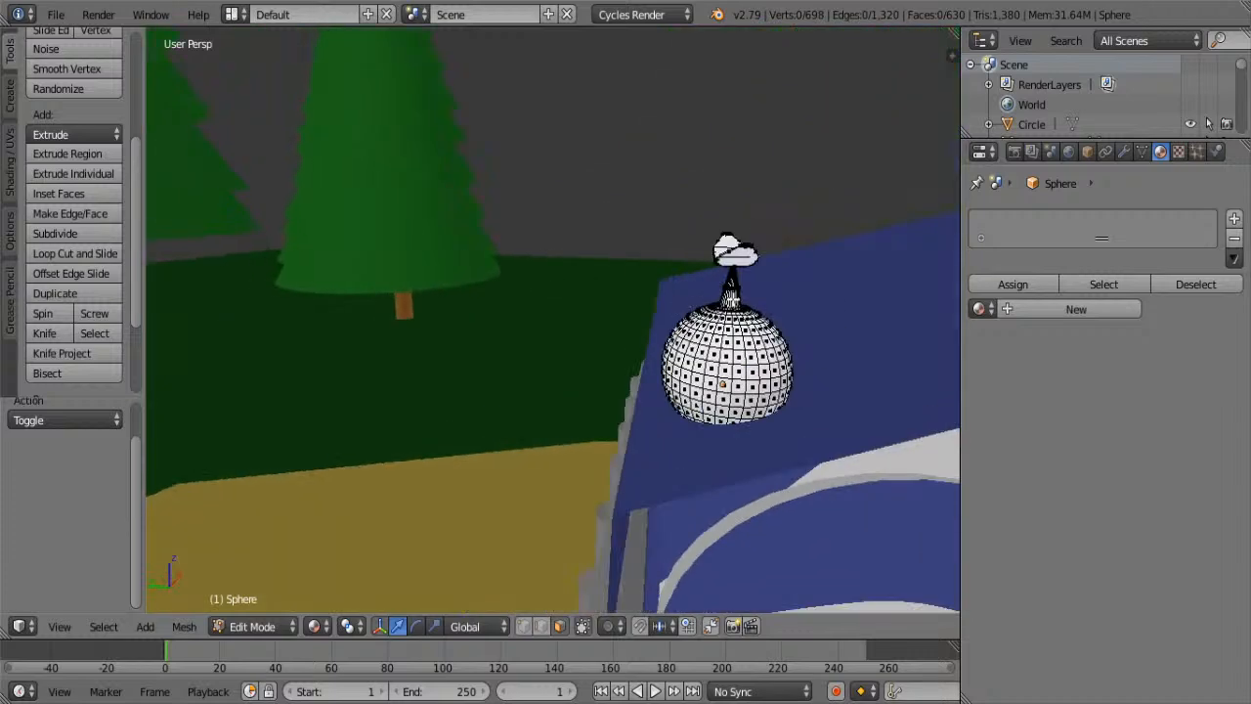
pyautogui.press('l')
# - Add a new material to the hood ornament and set its colour to a darkened orange-brown
pyautogui.click(1234, 218)
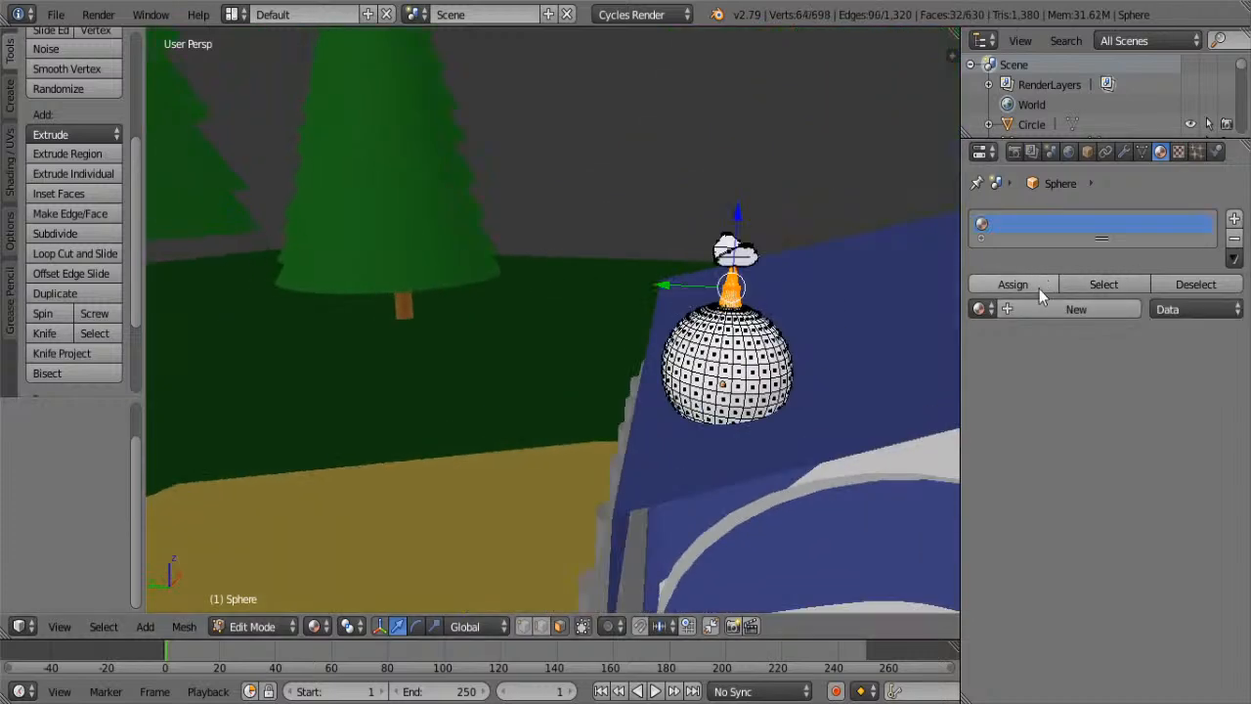
pyautogui.click(1045, 309)
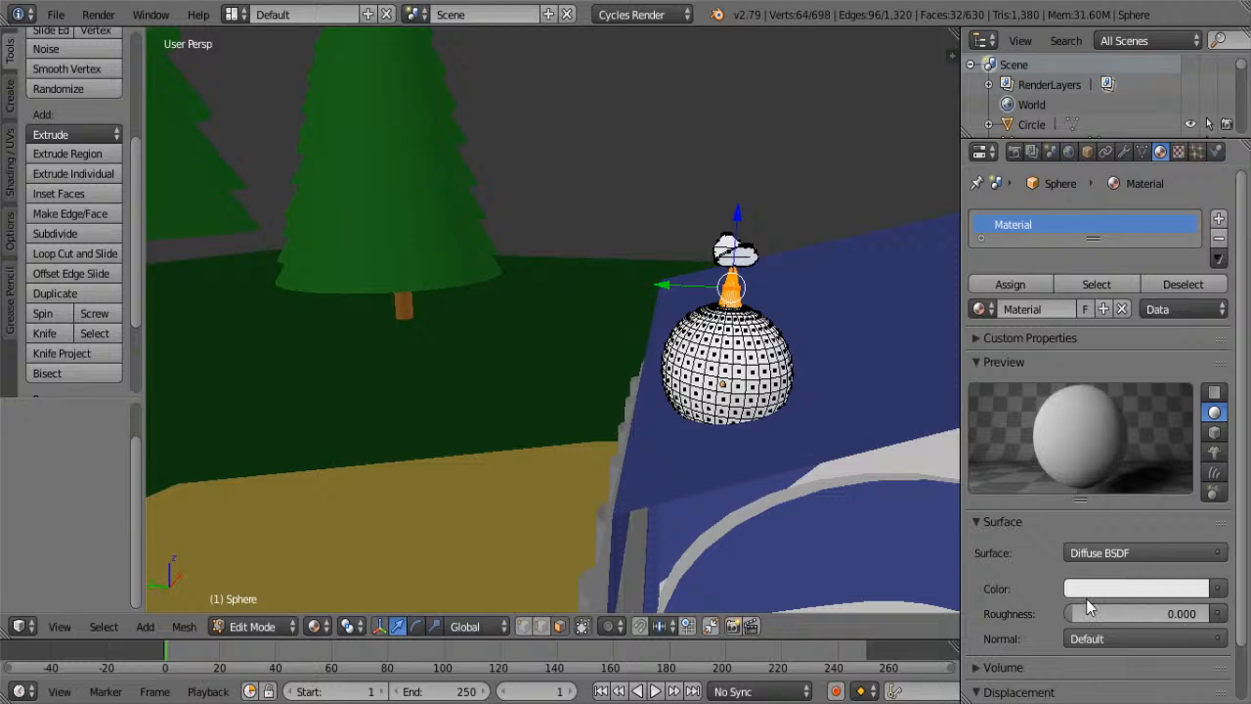
pyautogui.click(1091, 585)
pyautogui.moveTo(1113, 374); pyautogui.dragTo(1090, 409)
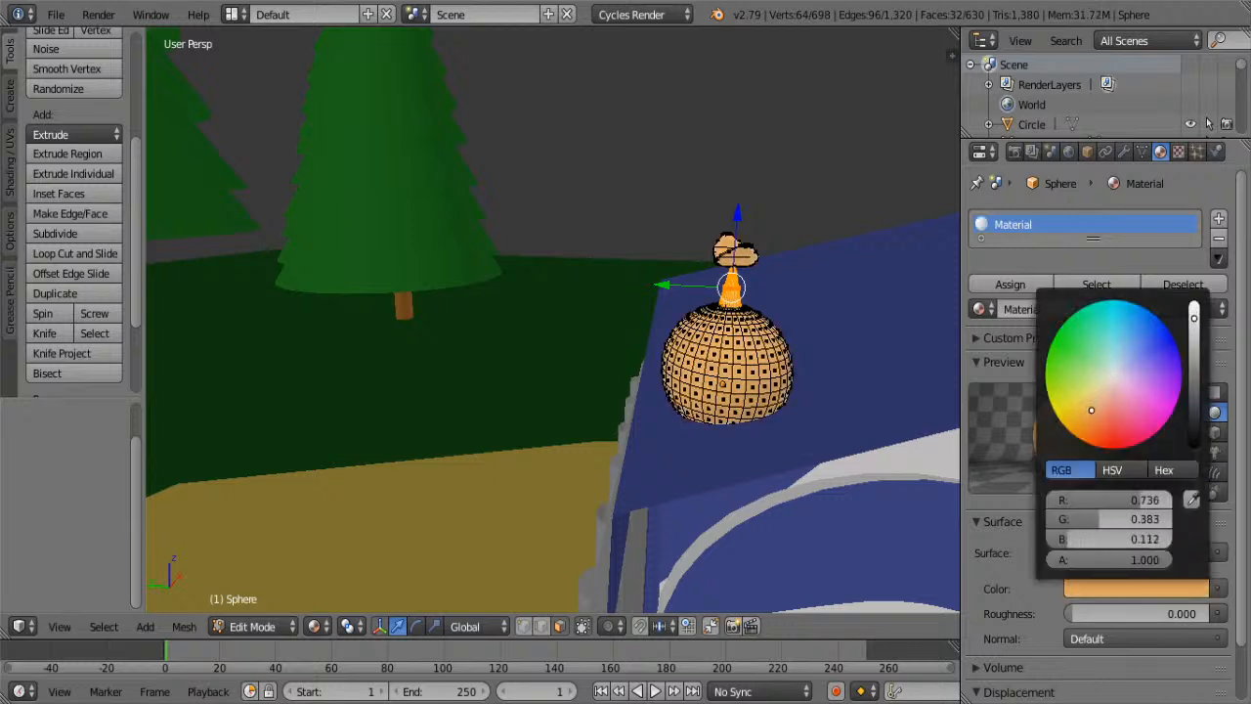
pyautogui.moveTo(1193, 319); pyautogui.dragTo(1193, 359)
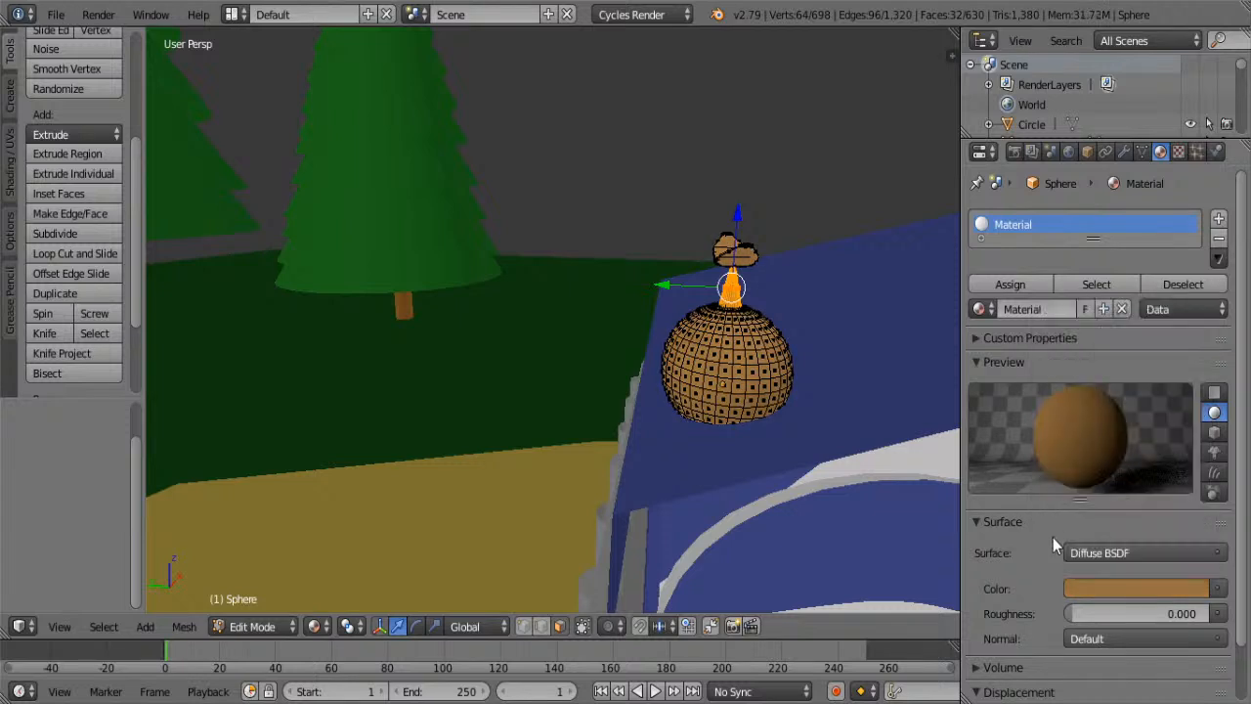
# - Change the brown material's surface to Glossy BSDF and rename the material Turtwig1
pyautogui.click(1104, 552)
pyautogui.click(1020, 260)
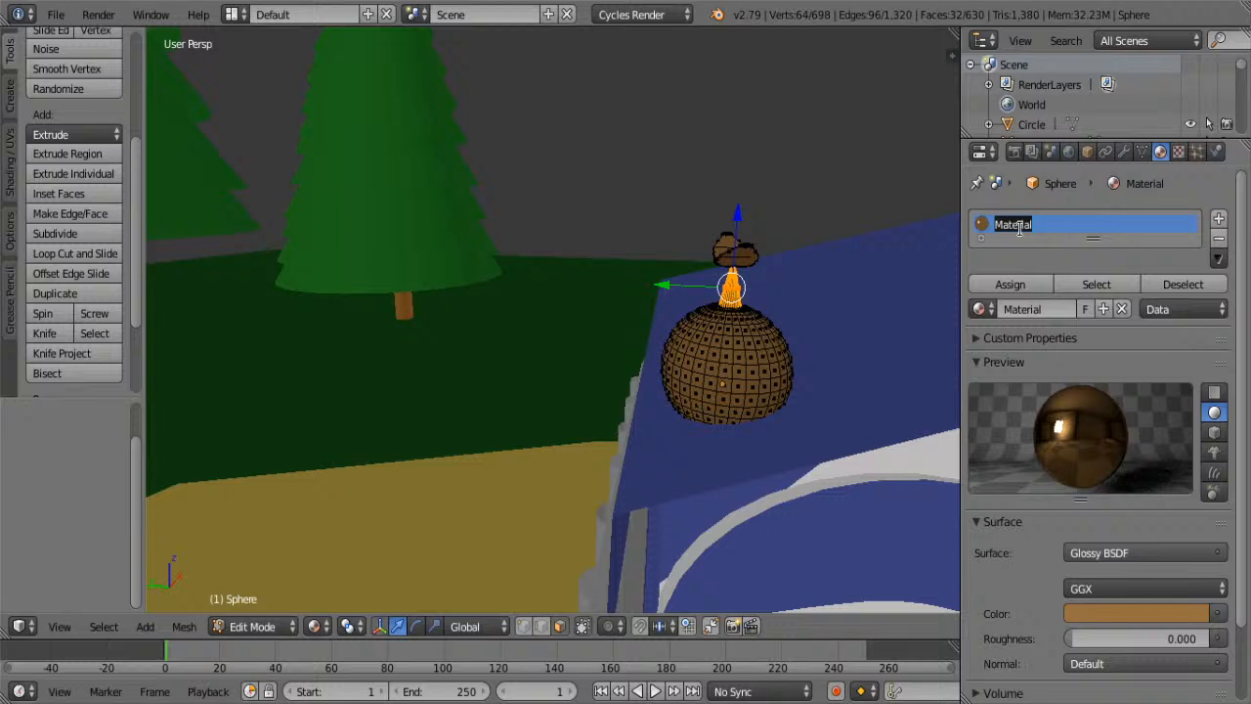
pyautogui.write('Turtwig1')
pyautogui.press('Return')
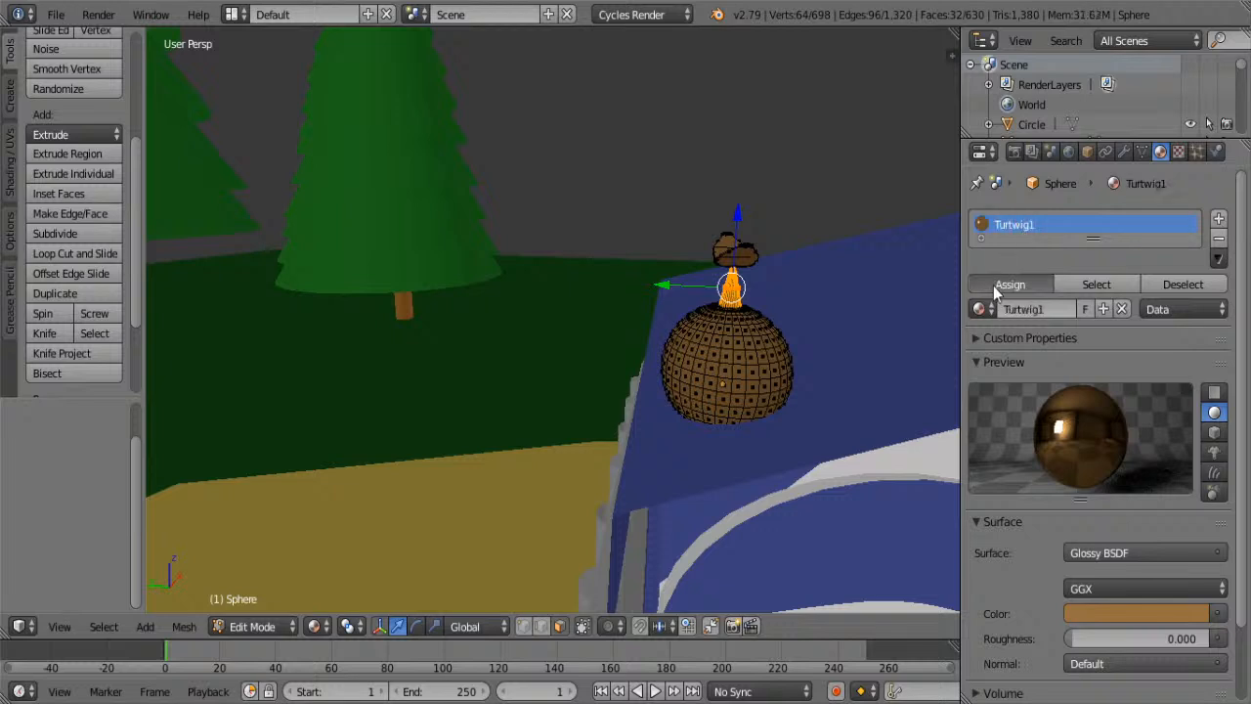
# - Add a second new material to the hood ornament and select the ornament's entire mesh
pyautogui.click(1218, 219)
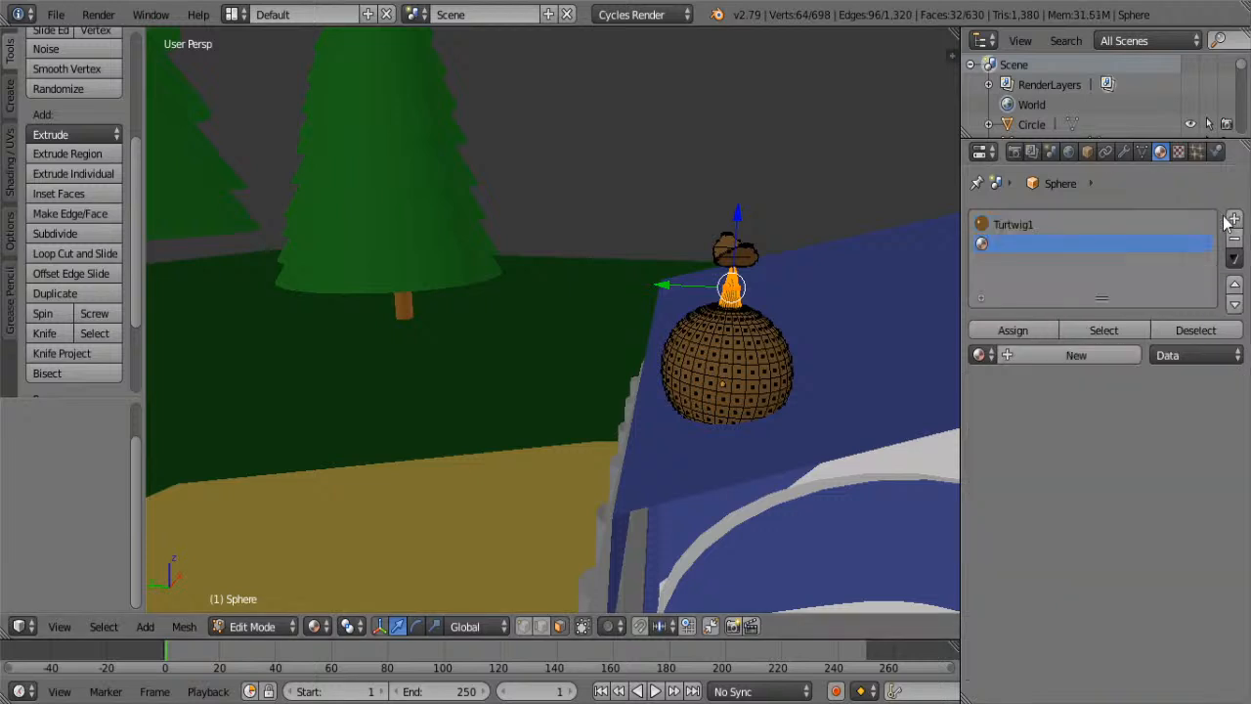
pyautogui.click(1071, 358)
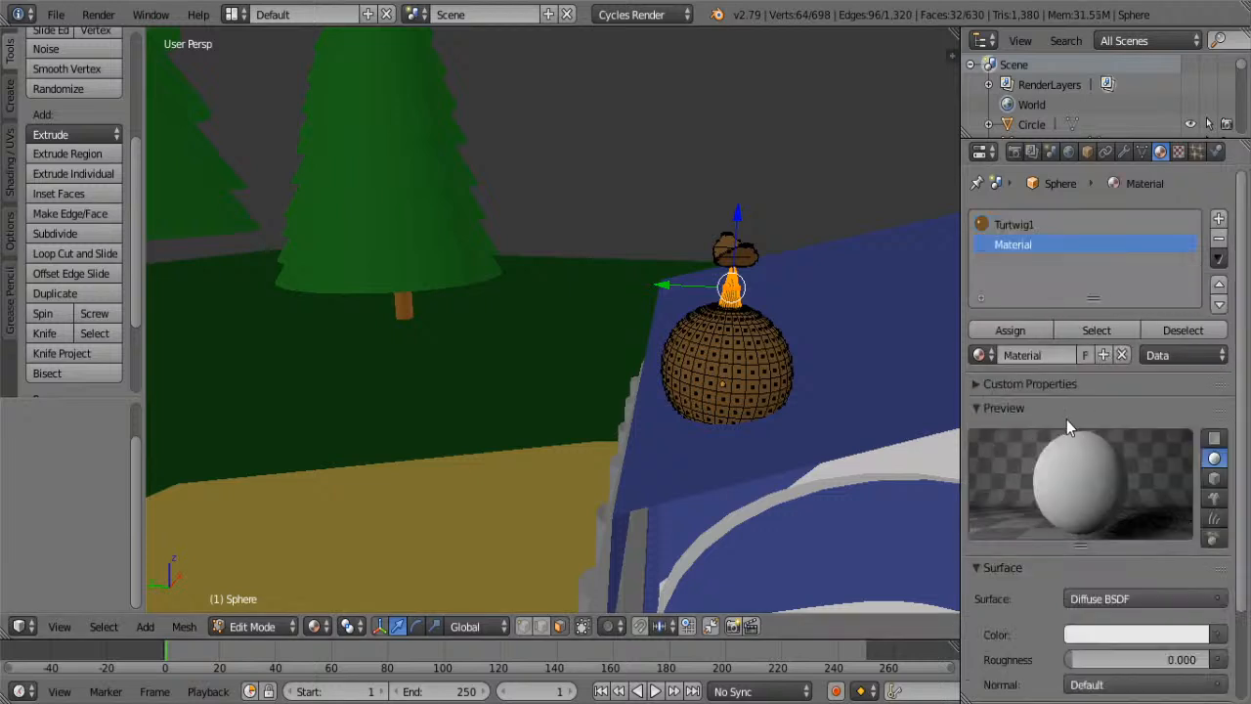
pyautogui.rightClick(747, 252)
pyautogui.moveTo(748, 252); pyautogui.dragTo(723, 299, button='middle')
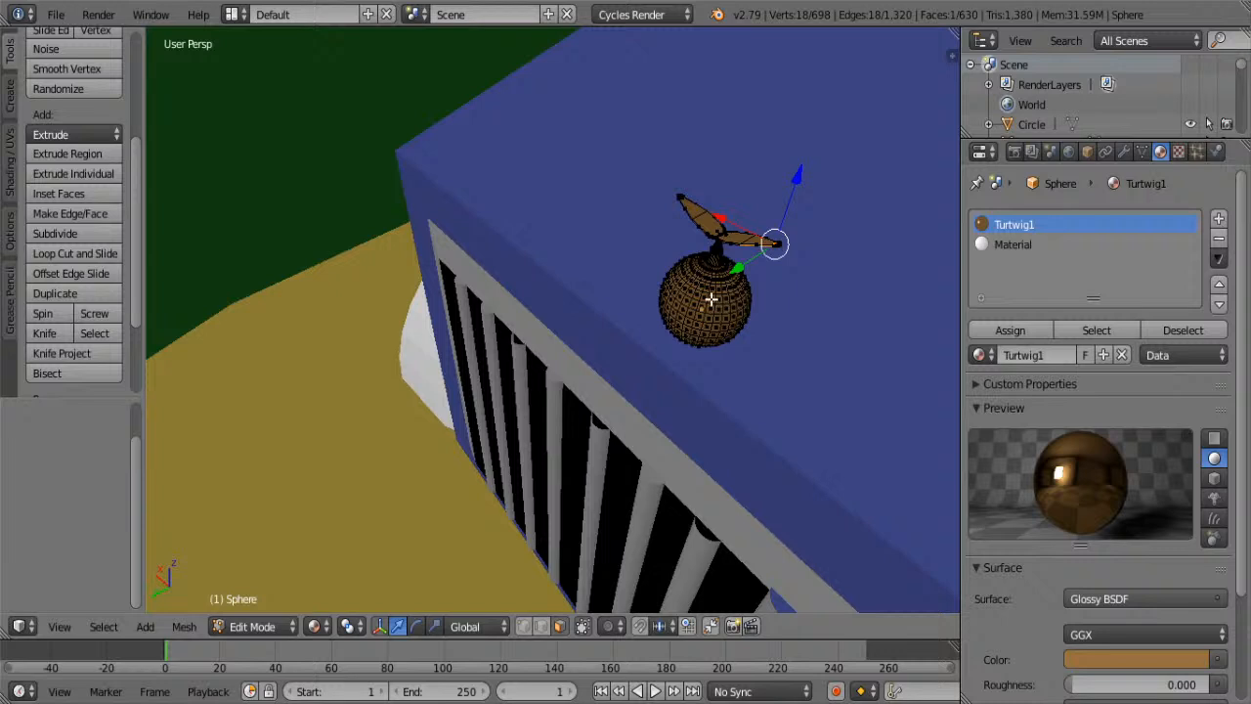
pyautogui.press('b')
pyautogui.moveTo(585, 136); pyautogui.dragTo(820, 428)
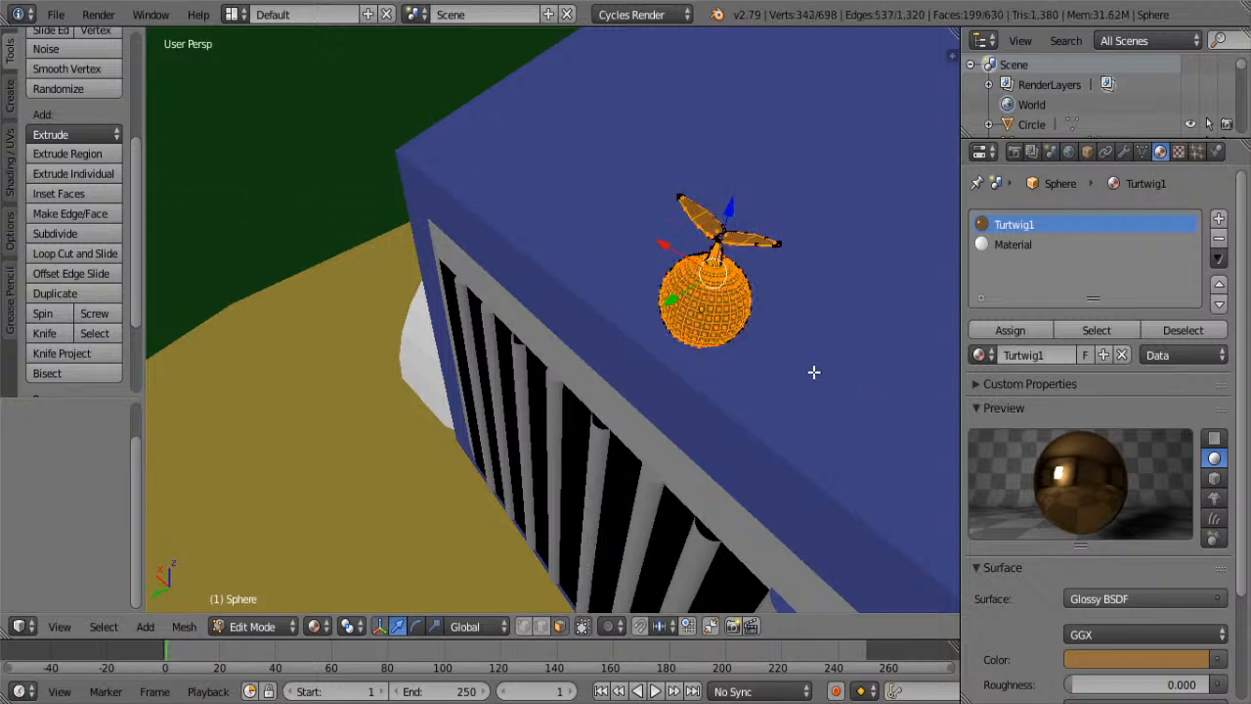
pyautogui.press('a')
pyautogui.press('a')
# - Make the second material a green Glossy BSDF (R 0.092, G 0.800, B 0.068) and assign it to the whole ornament
pyautogui.click(1048, 248)
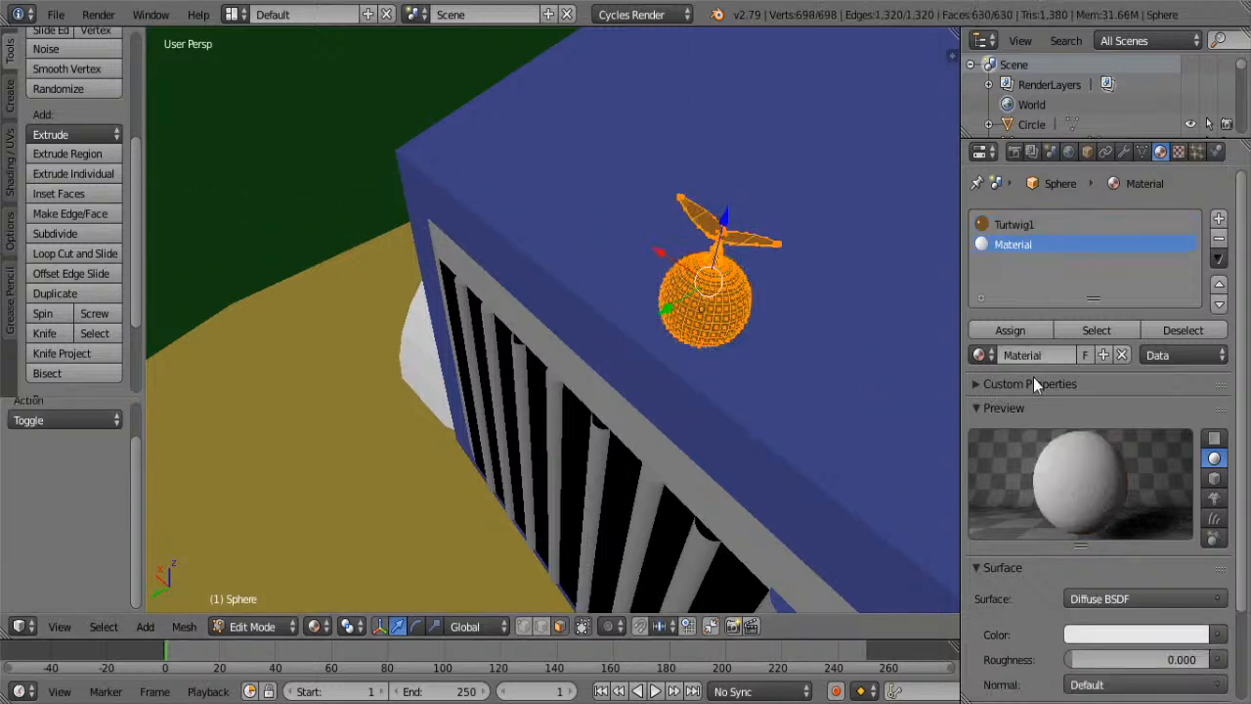
pyautogui.click(1096, 598)
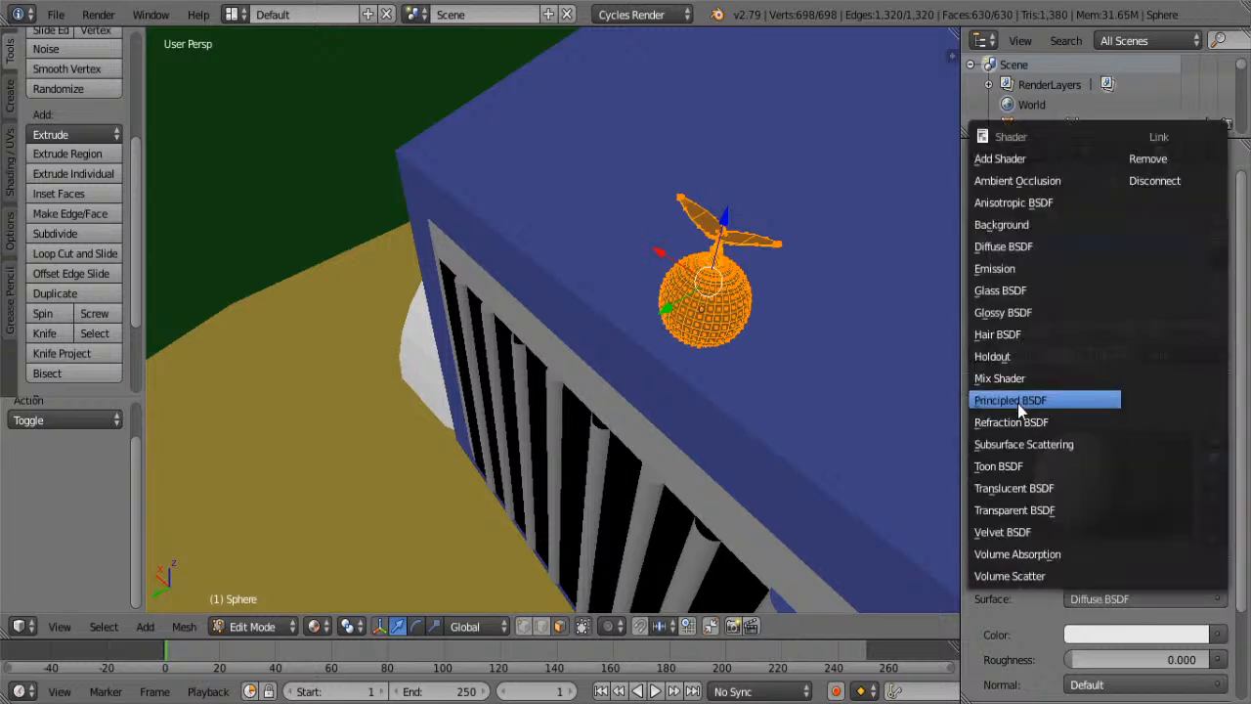
pyautogui.click(1019, 311)
pyautogui.click(1109, 660)
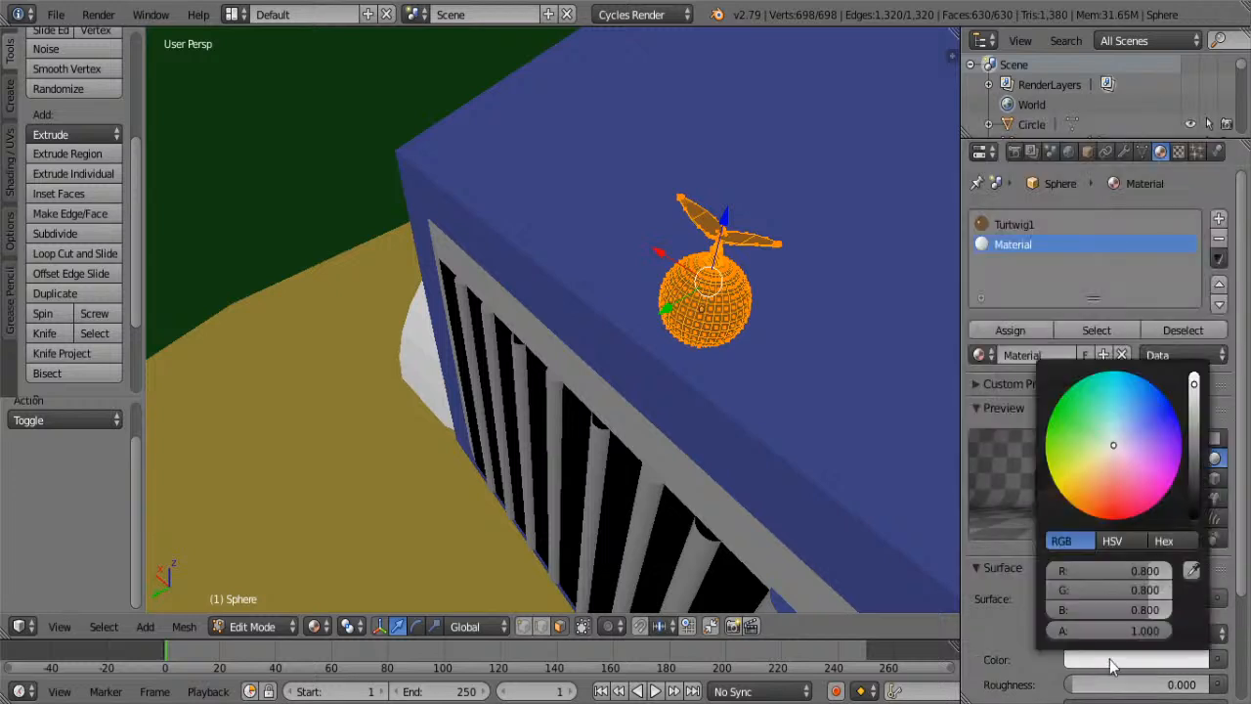
pyautogui.moveTo(1104, 462); pyautogui.dragTo(1075, 433)
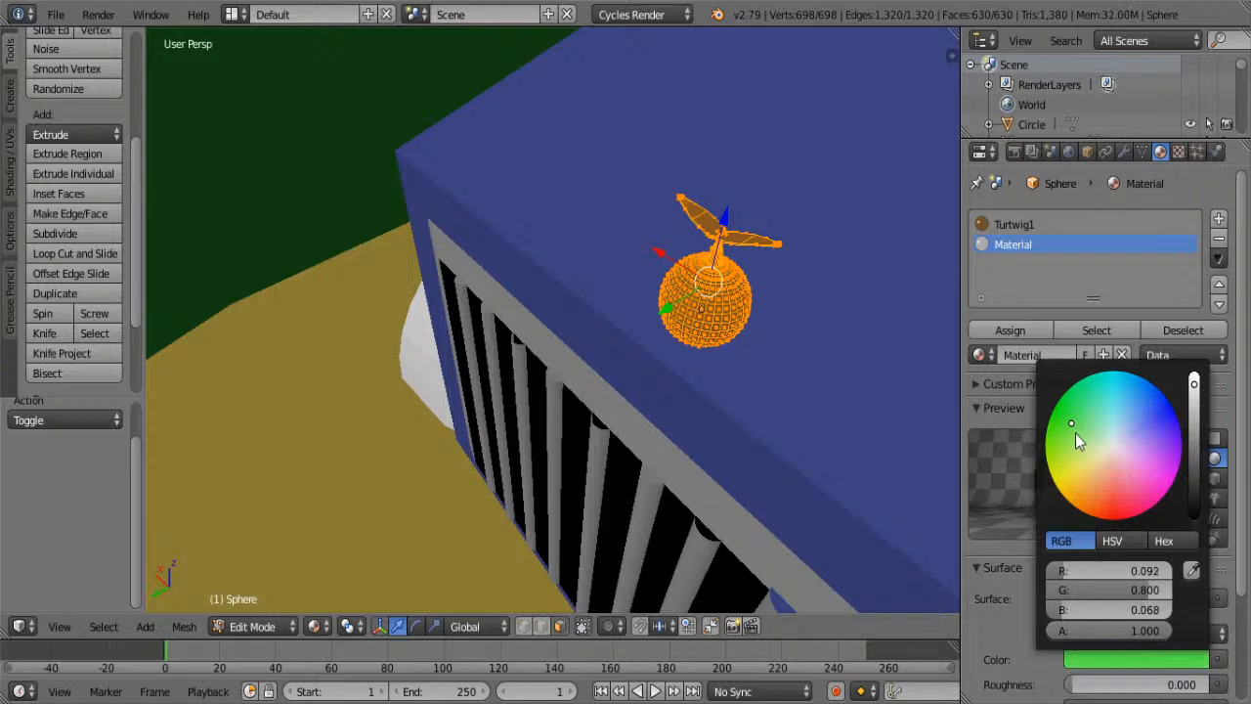
pyautogui.click(995, 333)
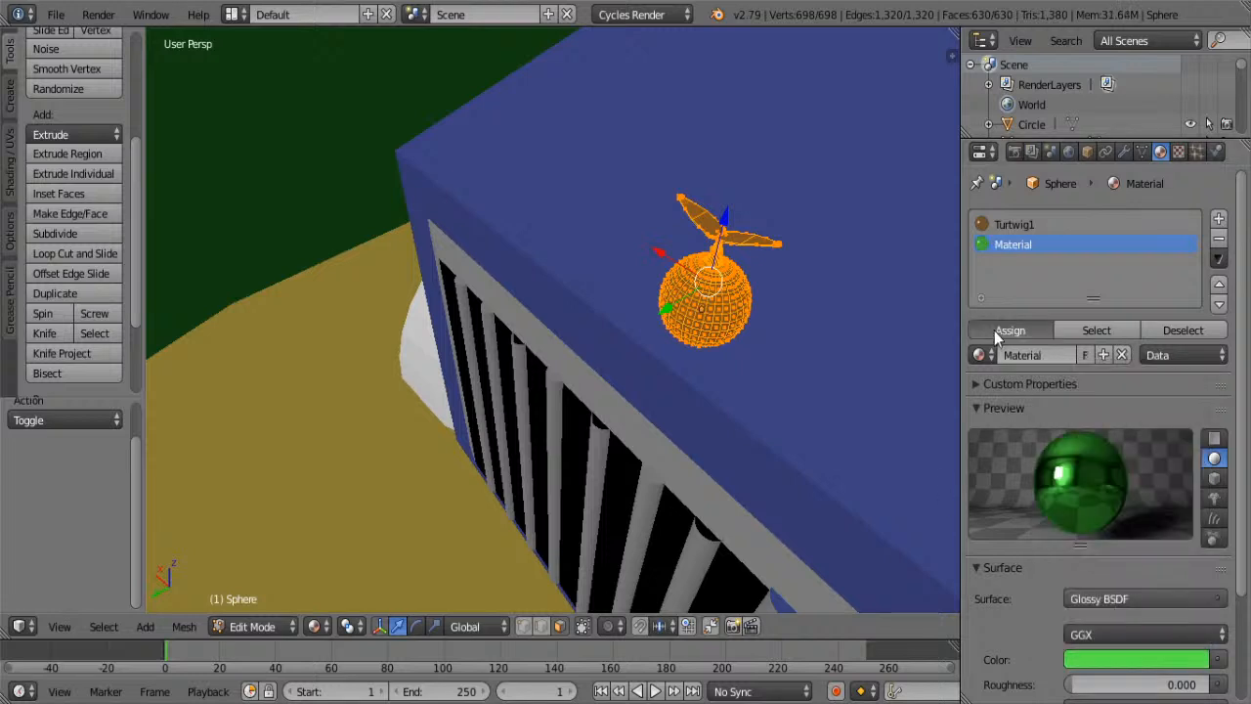
# - Select only the ornament's linked stem and assign the Turtwig1 material to it
pyautogui.moveTo(805, 295); pyautogui.dragTo(766, 211, button='middle')
pyautogui.press('a')
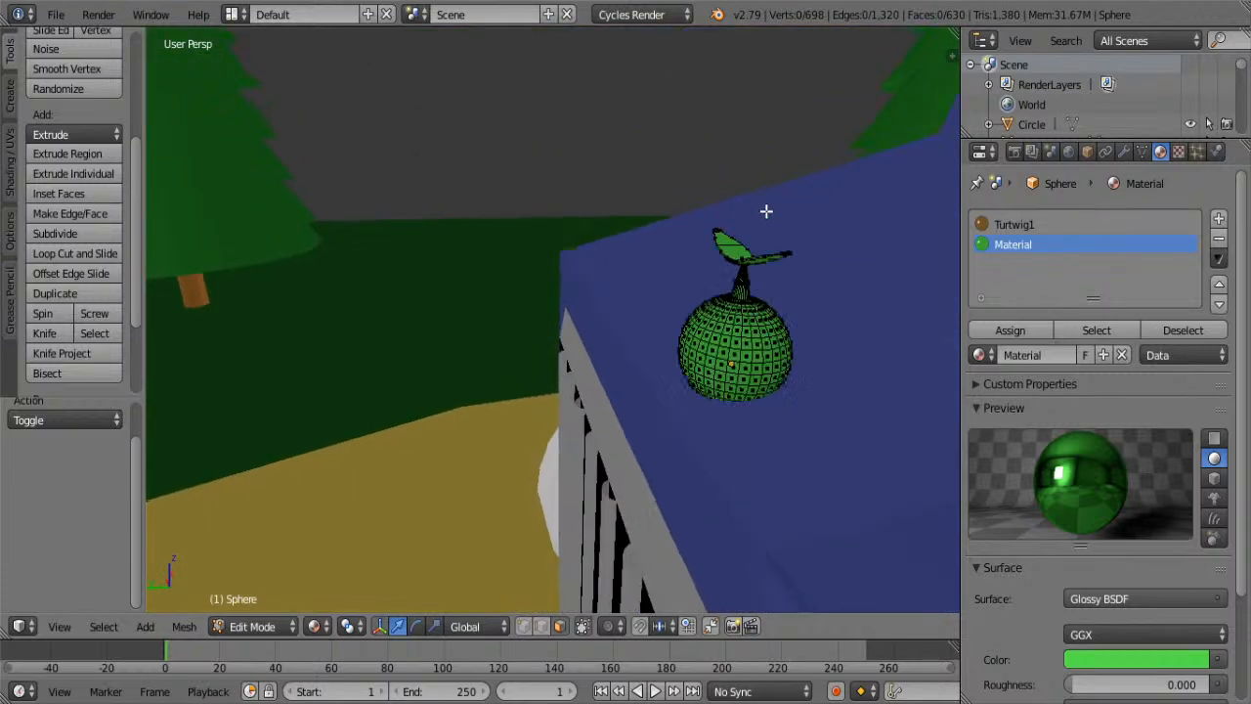
pyautogui.press('l')
pyautogui.click(1021, 224)
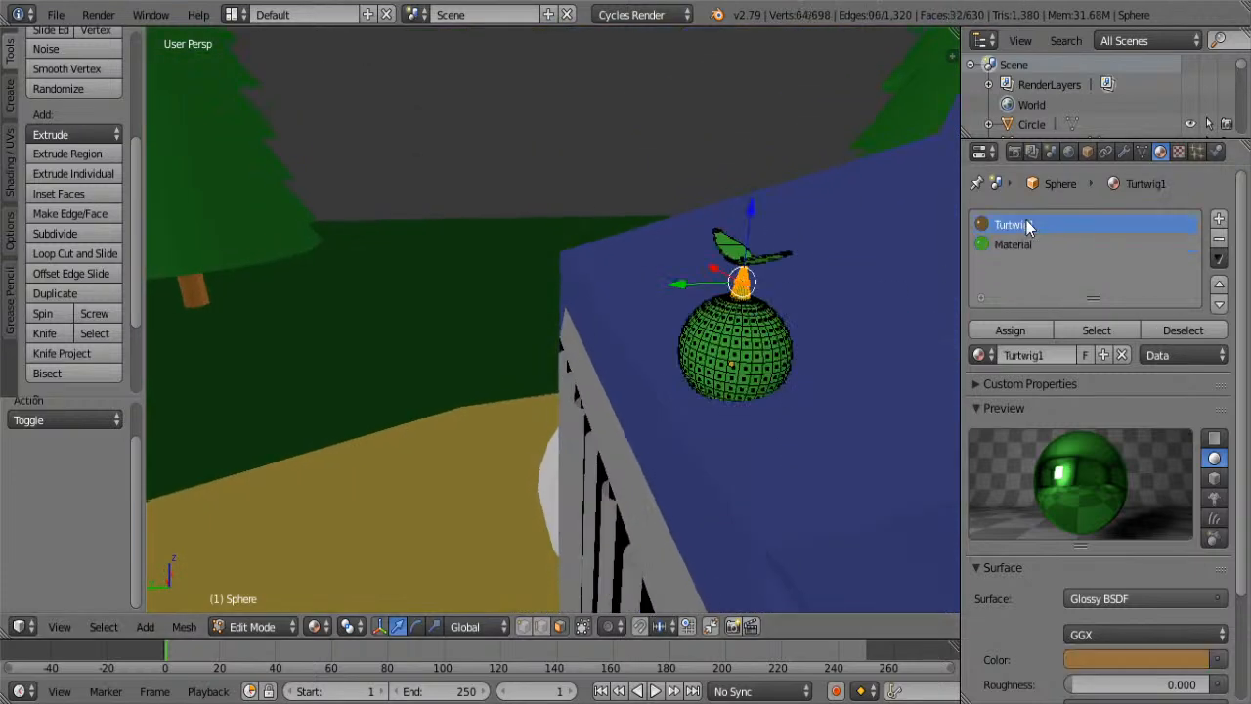
pyautogui.click(1008, 329)
# - Return to Object Mode and move the hood ornament 0.002 along Y
pyautogui.press('Tab')
pyautogui.moveTo(703, 307); pyautogui.dragTo(512, 297, button='middle')
pyautogui.moveTo(512, 297); pyautogui.dragTo(512, 294)
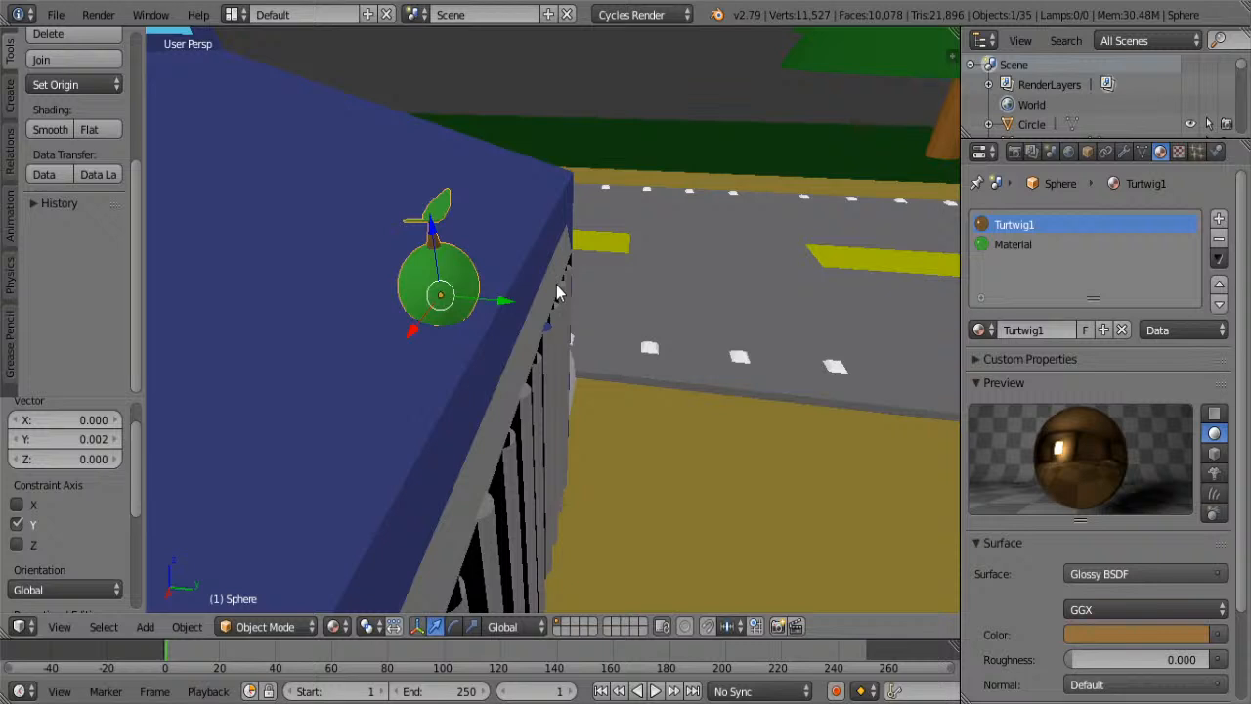
# - Assign the Truck2 material to the blue end face of the grille bar at the front of the truck
pyautogui.scroll(-7, 649, 321)
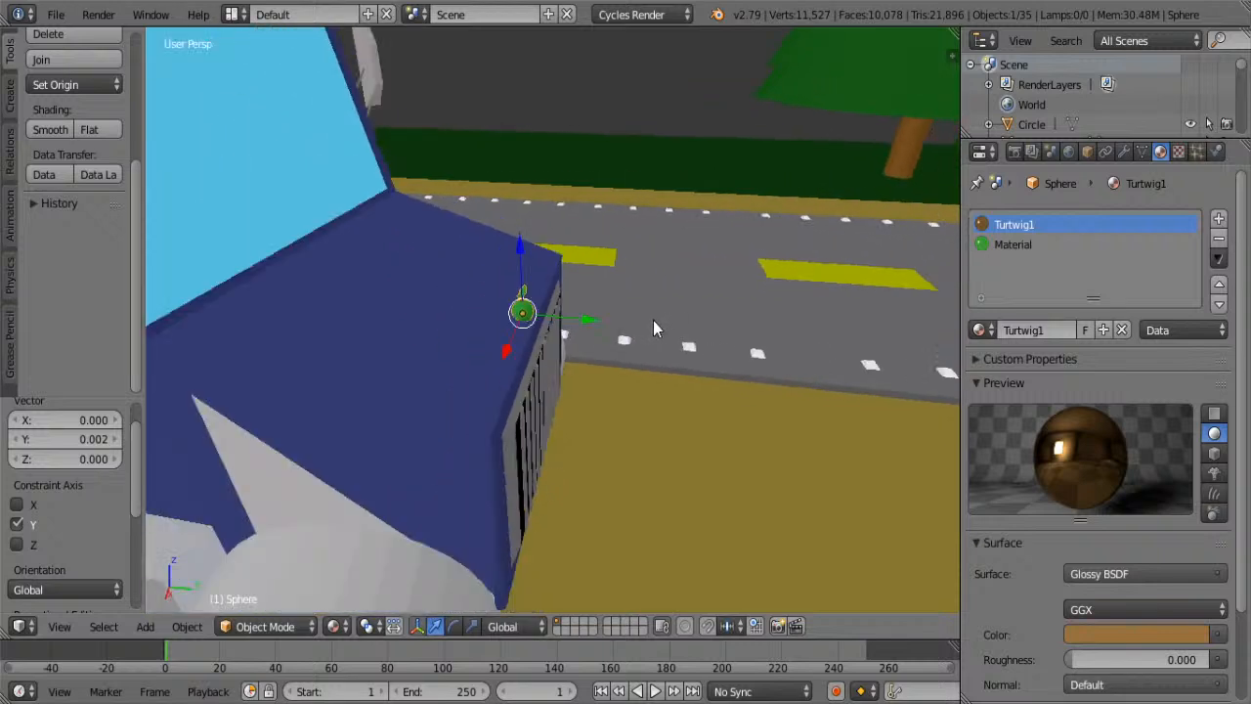
pyautogui.press('Tab')
pyautogui.scroll(5, 565, 302)
pyautogui.press('Tab')
pyautogui.rightClick(551, 312)
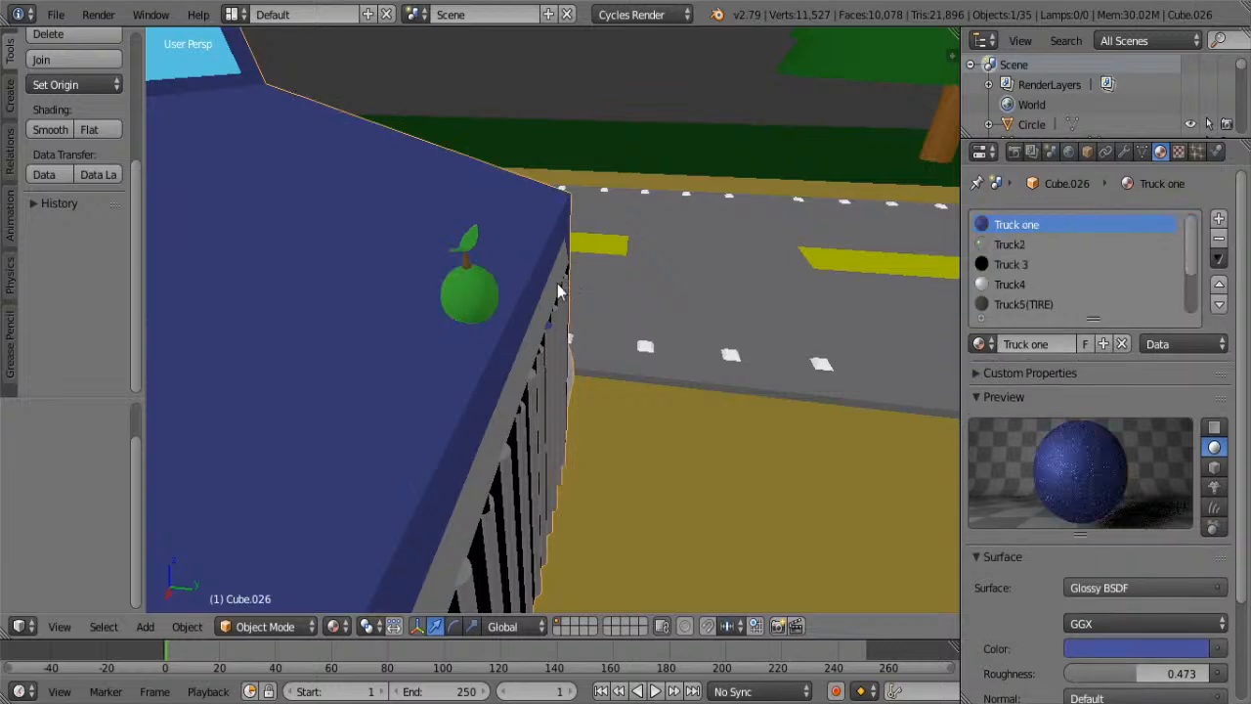
pyautogui.press('Tab')
pyautogui.moveTo(569, 336); pyautogui.dragTo(747, 344, button='middle')
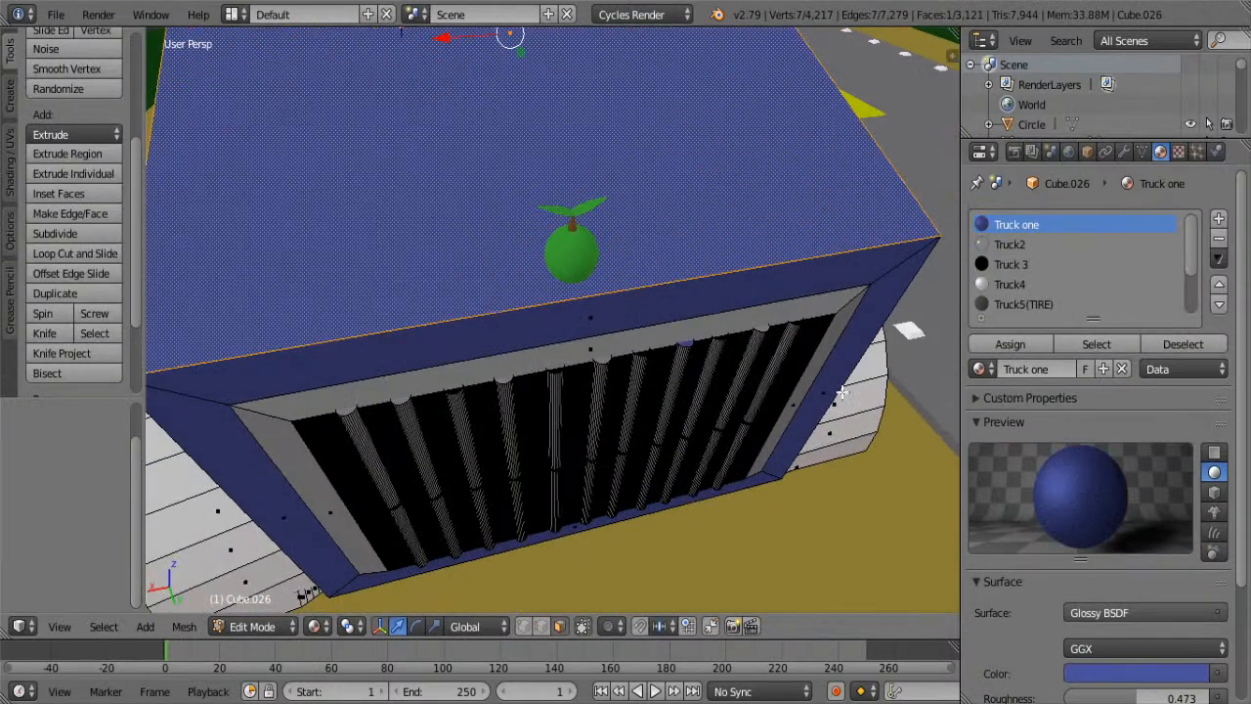
pyautogui.rightClick(684, 339)
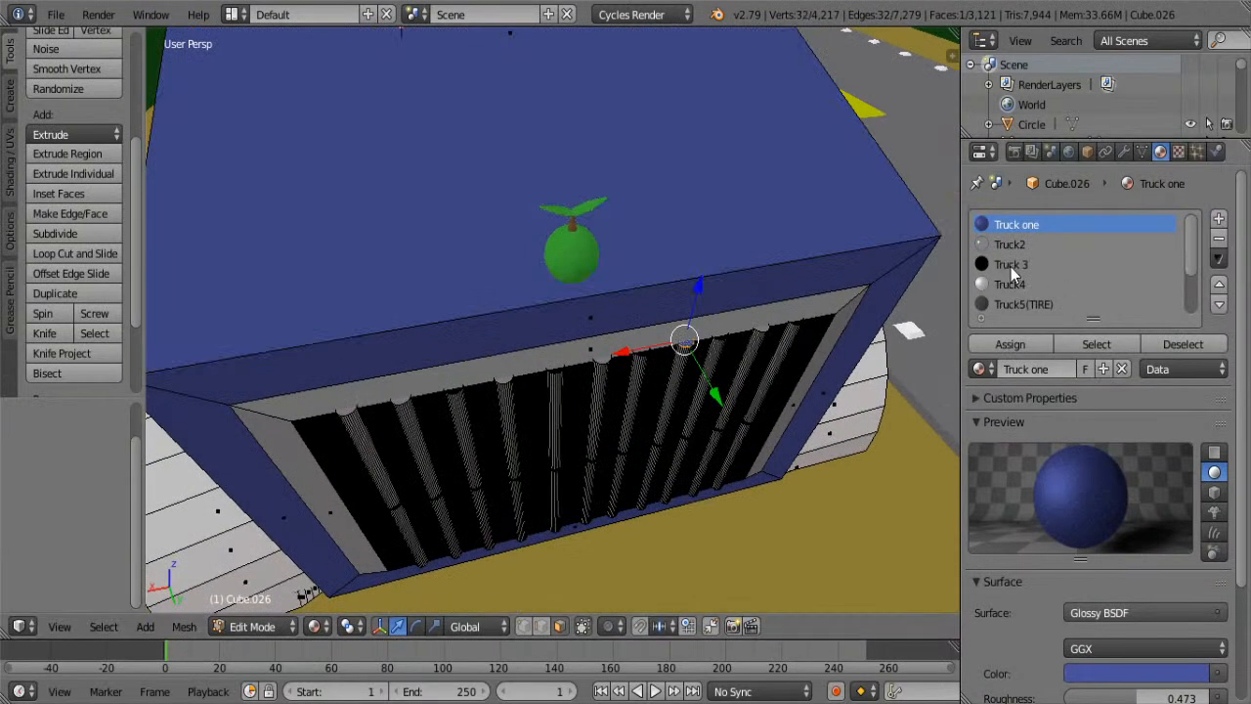
pyautogui.click(1017, 247)
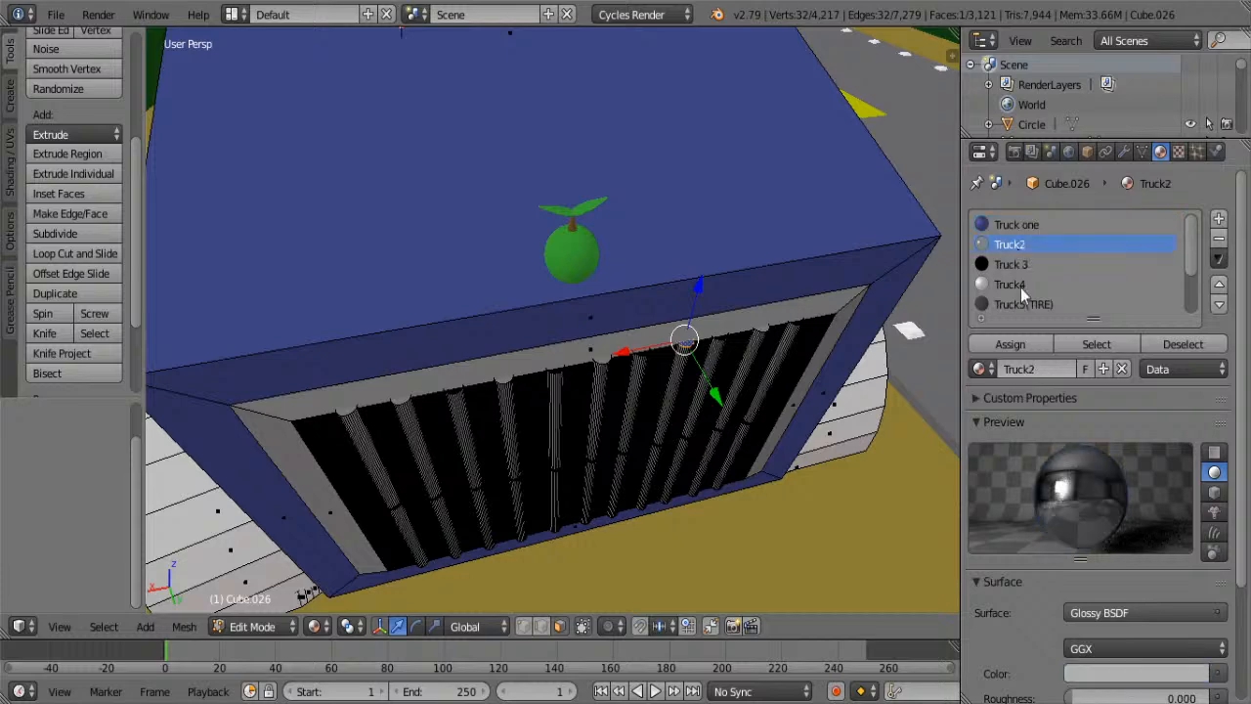
pyautogui.click(1023, 344)
pyautogui.press('Tab')
pyautogui.moveTo(760, 410); pyautogui.dragTo(774, 360, button='middle')
pyautogui.press('Tab')
pyautogui.press('Tab')
# - Select the whole linked axle cylinder between the front wheels and assign the Truck2 material to it
pyautogui.scroll(-10, 772, 360)
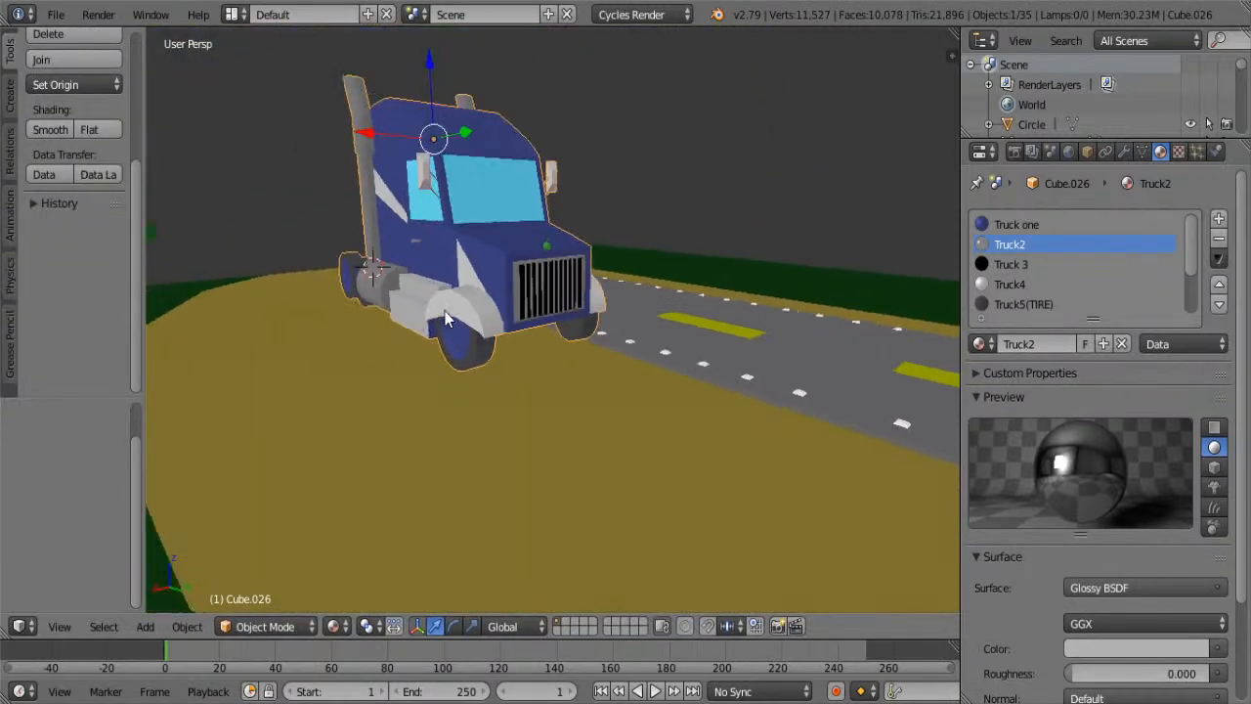
pyautogui.moveTo(444, 310); pyautogui.dragTo(515, 332, button='middle')
pyautogui.scroll(3, 515, 331)
pyautogui.press('Tab')
pyautogui.keyDown('shift'); pyautogui.rightClick(497, 417); pyautogui.keyUp('shift')
pyautogui.hotkey('ctrl', 'l')
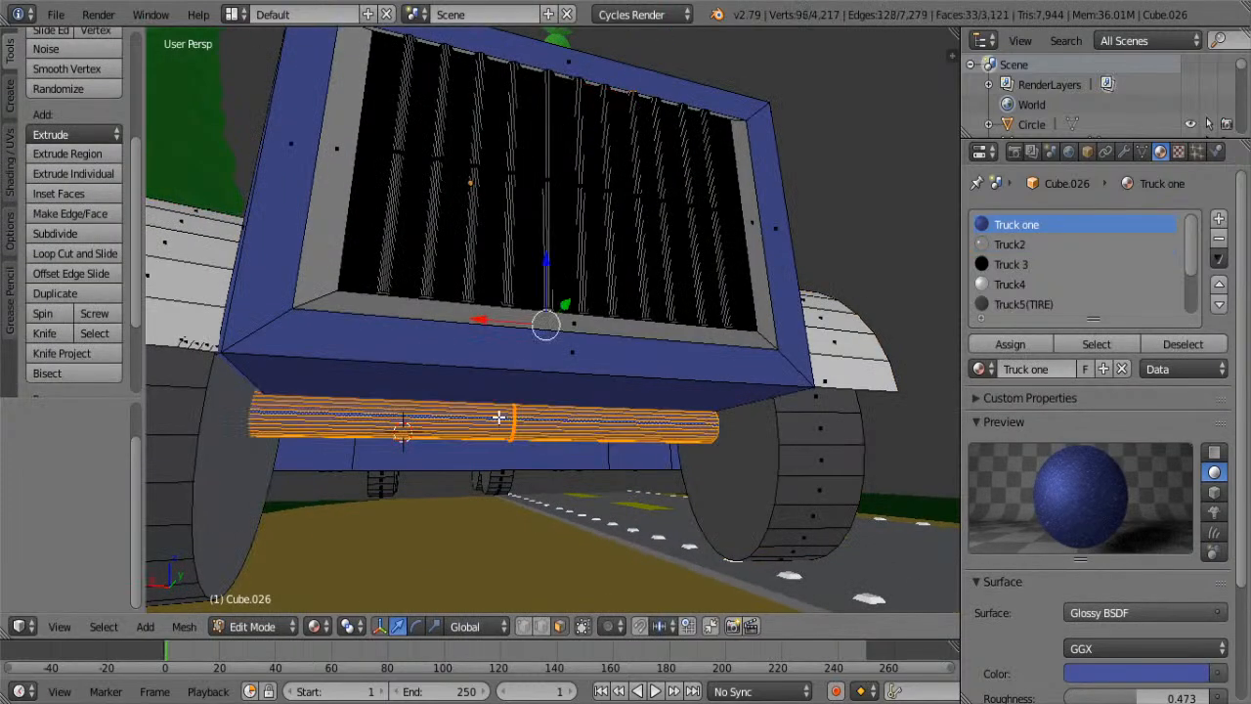
pyautogui.click(1011, 245)
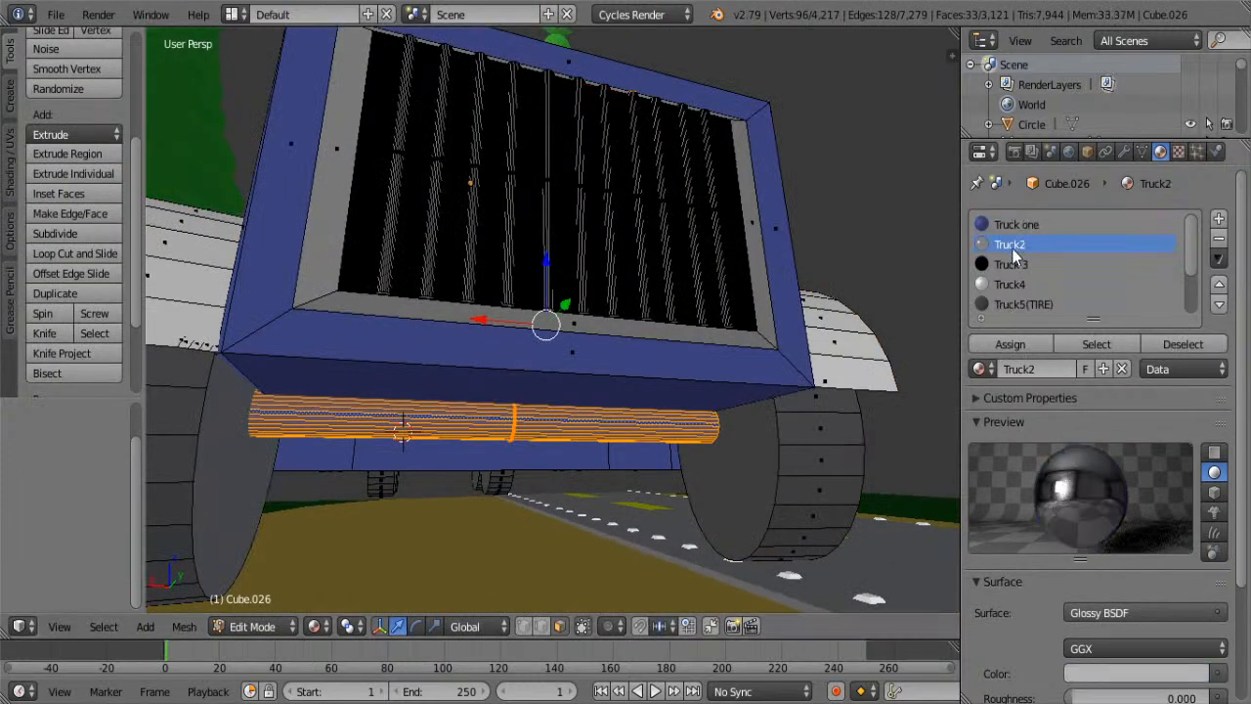
pyautogui.click(1009, 343)
pyautogui.press('Tab')
# - Duplicate the front axle and move the copy back along the Y axis to the forward pair of rear wheels
pyautogui.press('Tab')
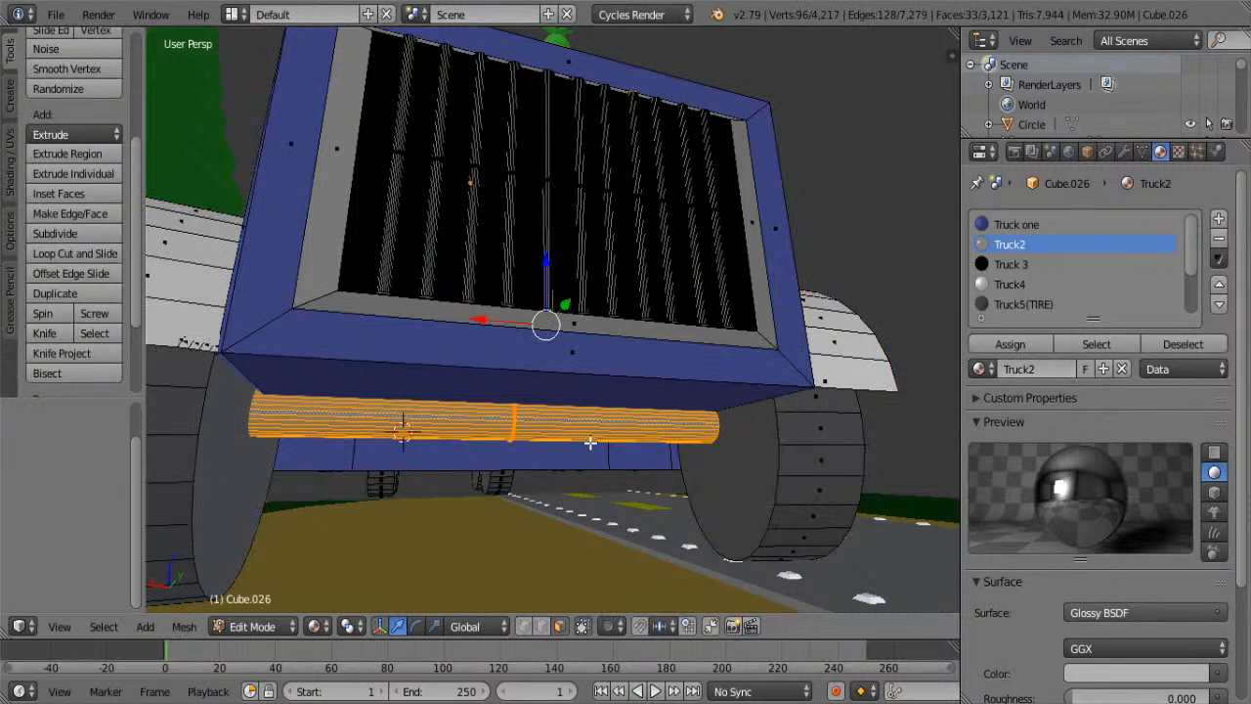
pyautogui.moveTo(523, 440); pyautogui.dragTo(795, 341, button='middle')
pyautogui.hotkey('shift', 'd')
pyautogui.rightClick(357, 433)
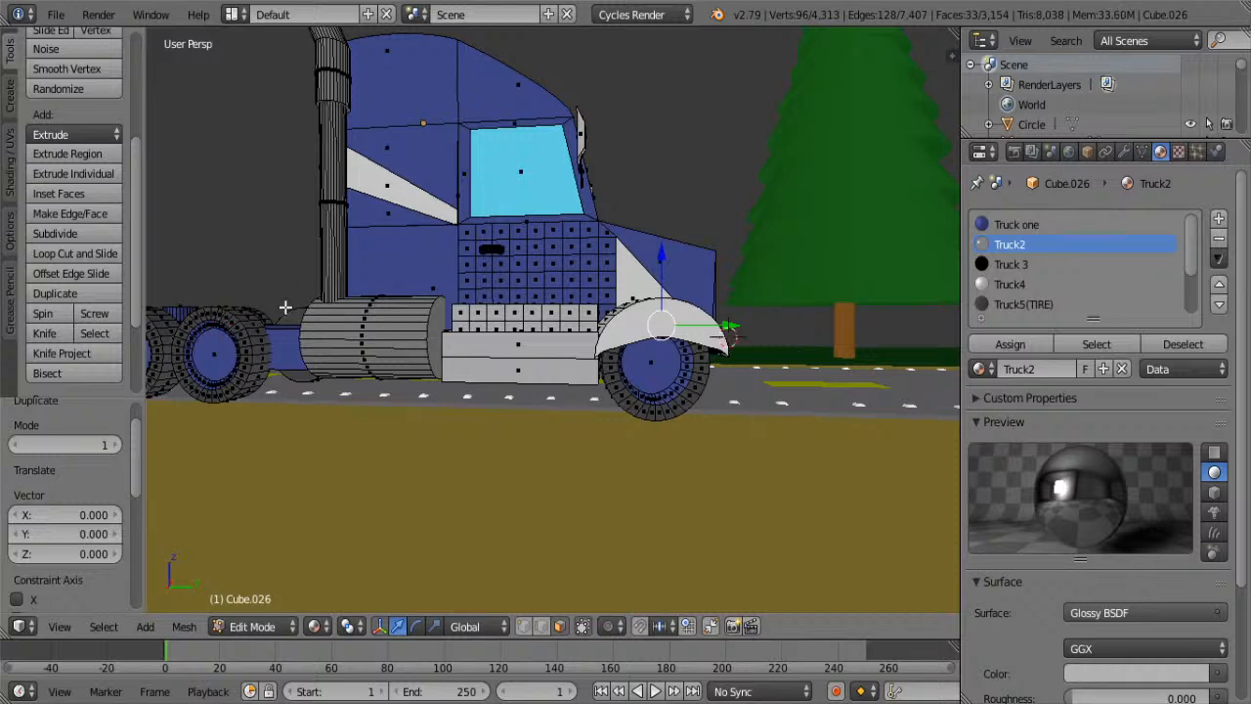
pyautogui.moveTo(305, 334); pyautogui.dragTo(712, 330, button='middle')
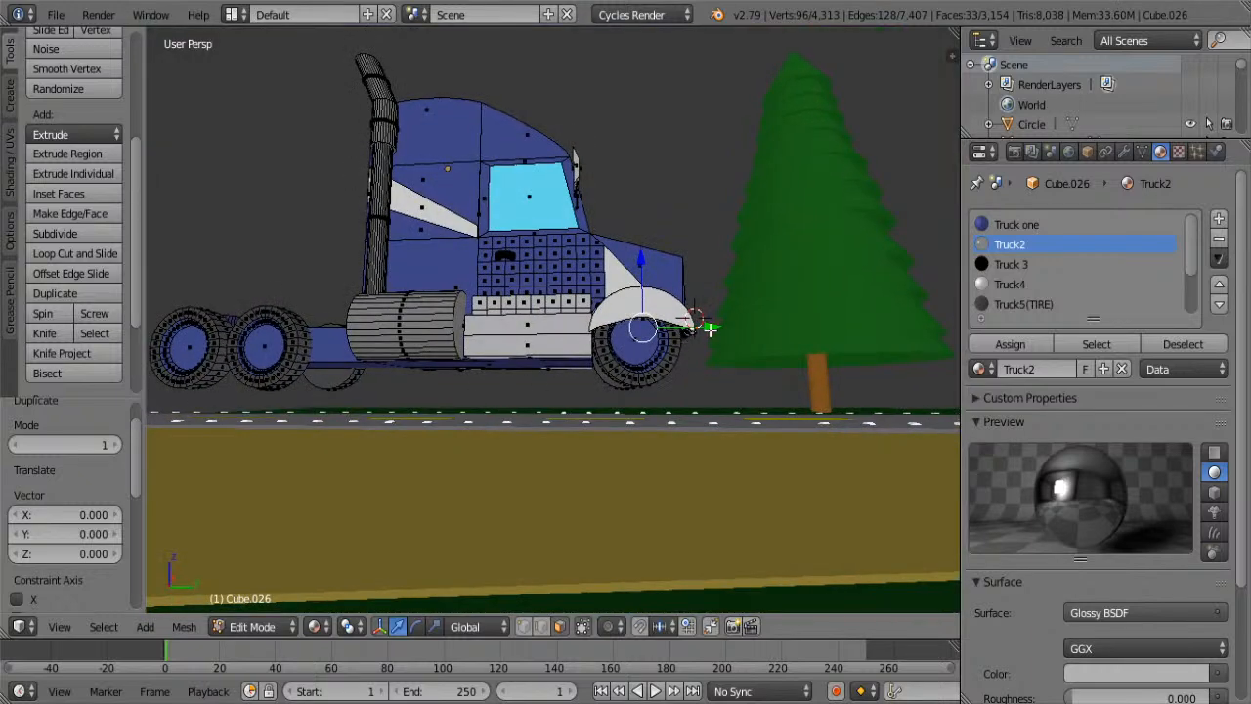
pyautogui.press('g')
pyautogui.press('y')
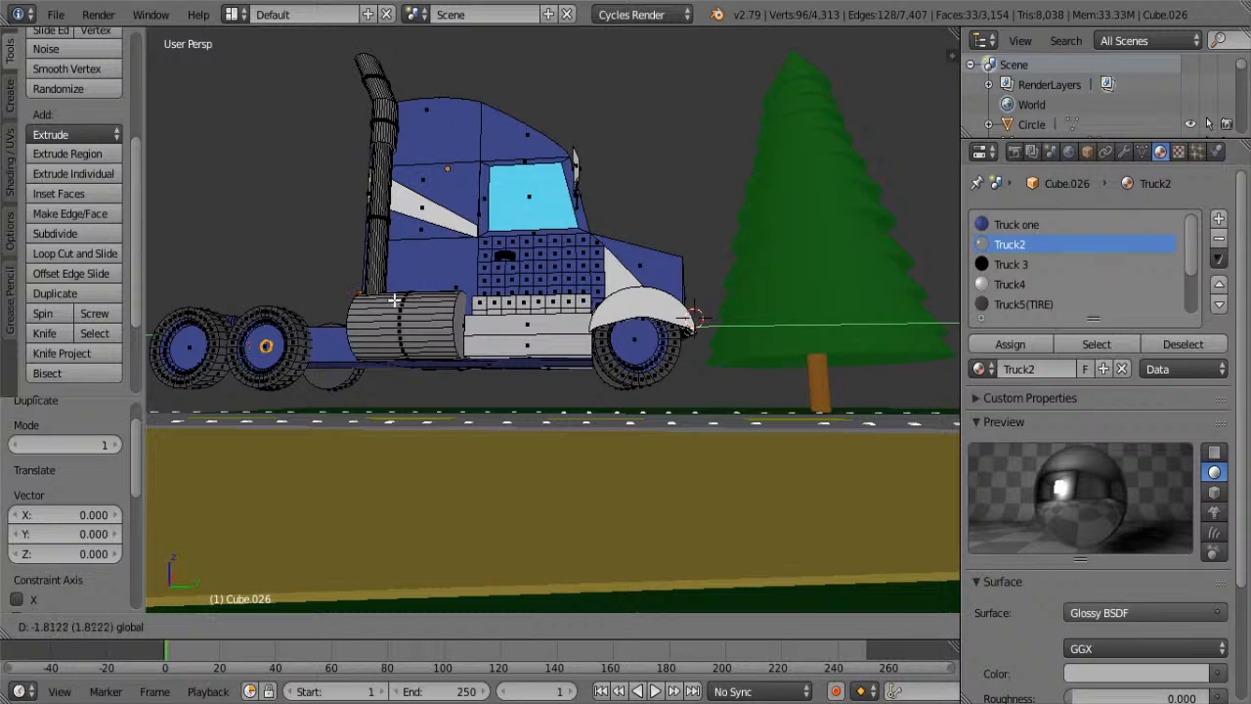
pyautogui.click(383, 299)
# - Scale the copied axle along X, then duplicate it and move the new copy along Y to the rearmost wheels
pyautogui.moveTo(383, 299); pyautogui.dragTo(511, 361, button='middle')
pyautogui.press('s')
pyautogui.press('x')
pyautogui.click(594, 444)
pyautogui.press('g')
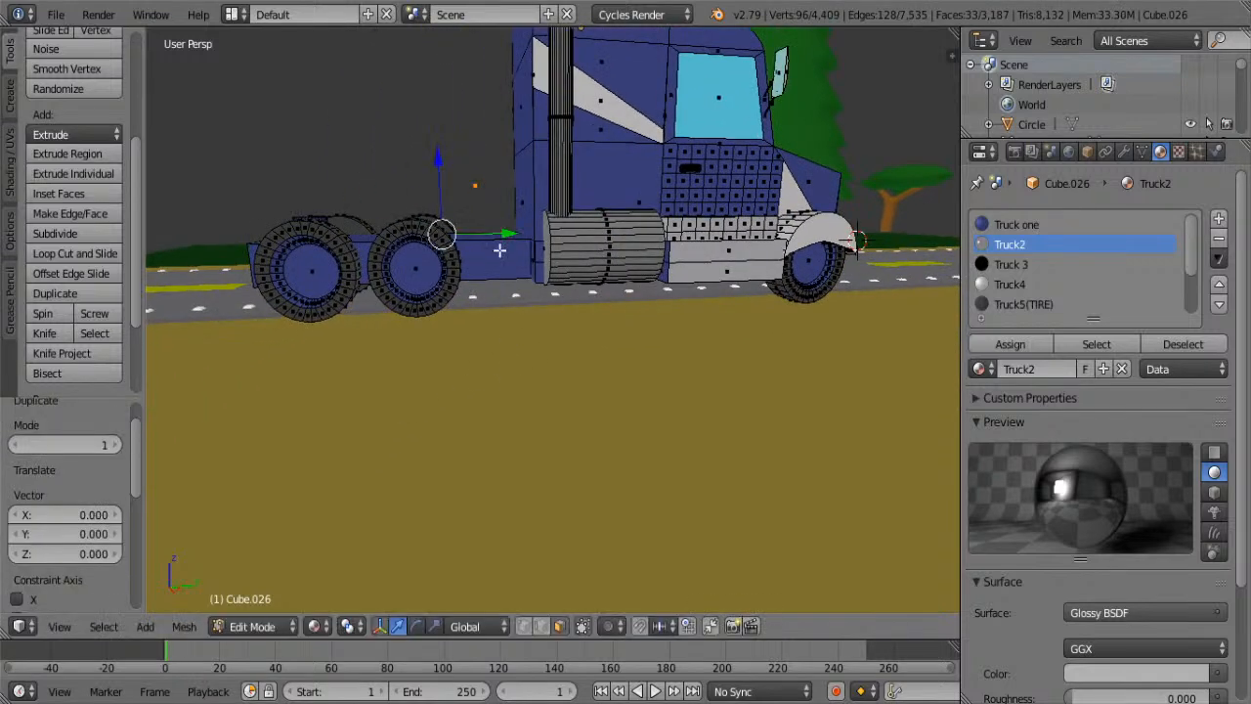
pyautogui.press('y')
pyautogui.click(401, 220)
# - Nudge the rearmost axle into line with its wheels while viewing the truck in wireframe shading
pyautogui.moveTo(401, 221)
pyautogui.mouseDown(button='middle')
pyautogui.moveTo(433, 318)
pyautogui.moveTo(625, 291)
pyautogui.moveTo(550, 326)
pyautogui.moveTo(685, 344)
pyautogui.moveTo(776, 436)
pyautogui.mouseUp(button='middle')
pyautogui.press('Tab')
pyautogui.press('Tab')
pyautogui.press('z')
pyautogui.moveTo(733, 272); pyautogui.dragTo(721, 266)
pyautogui.press('z')
pyautogui.moveTo(821, 393); pyautogui.dragTo(550, 352, button='middle')
pyautogui.press('Tab')
pyautogui.press('Tab')
pyautogui.press('Tab')
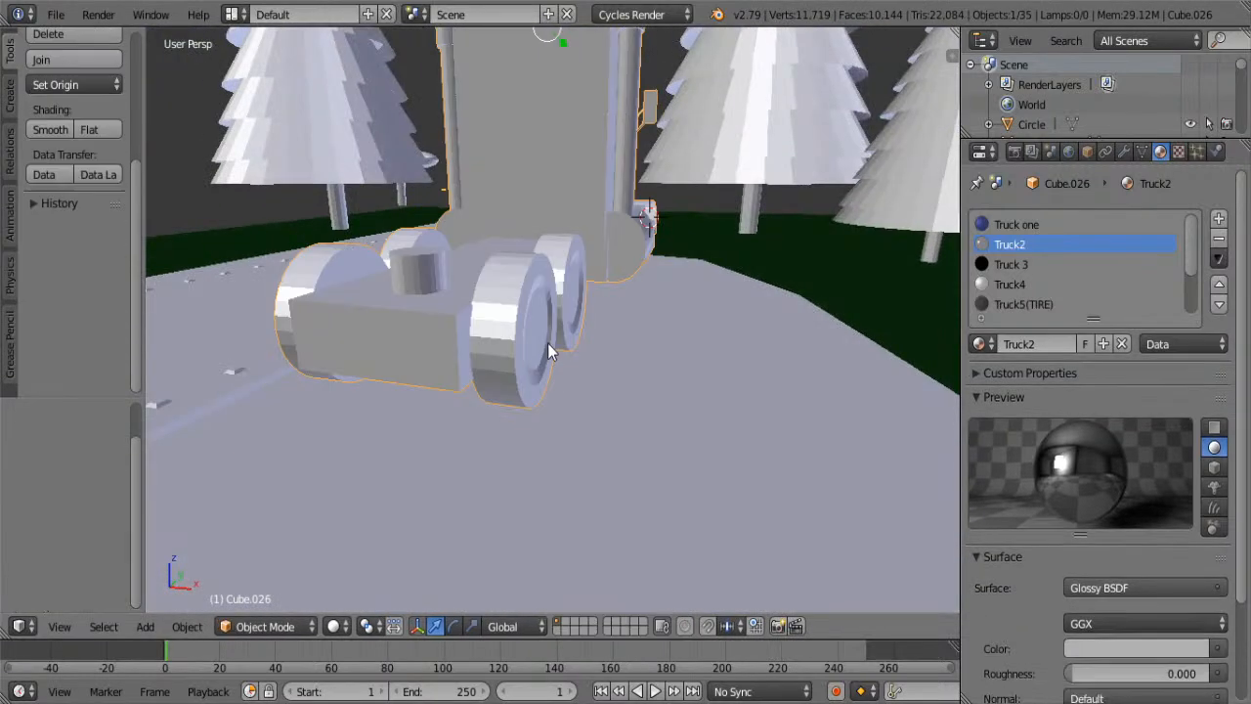
# - Deselect all objects and set the viewport shading to Material, staying in Object Mode
pyautogui.press('a')
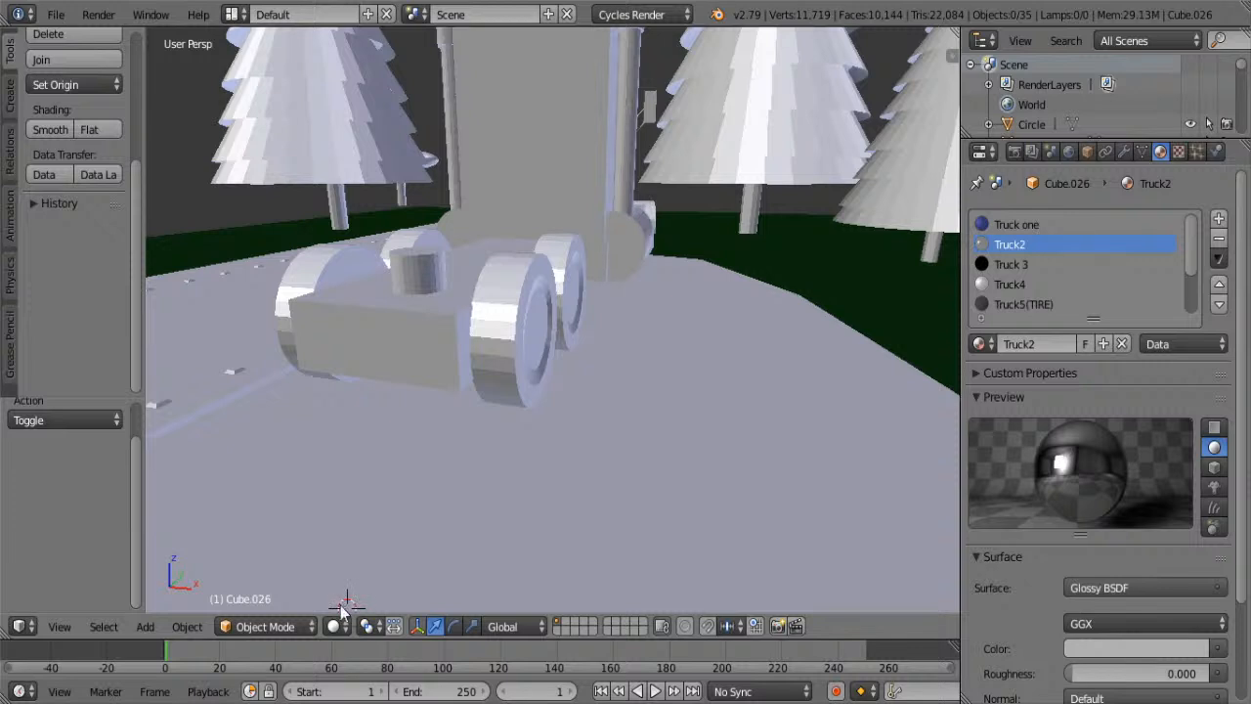
pyautogui.click(335, 625)
pyautogui.click(364, 514)
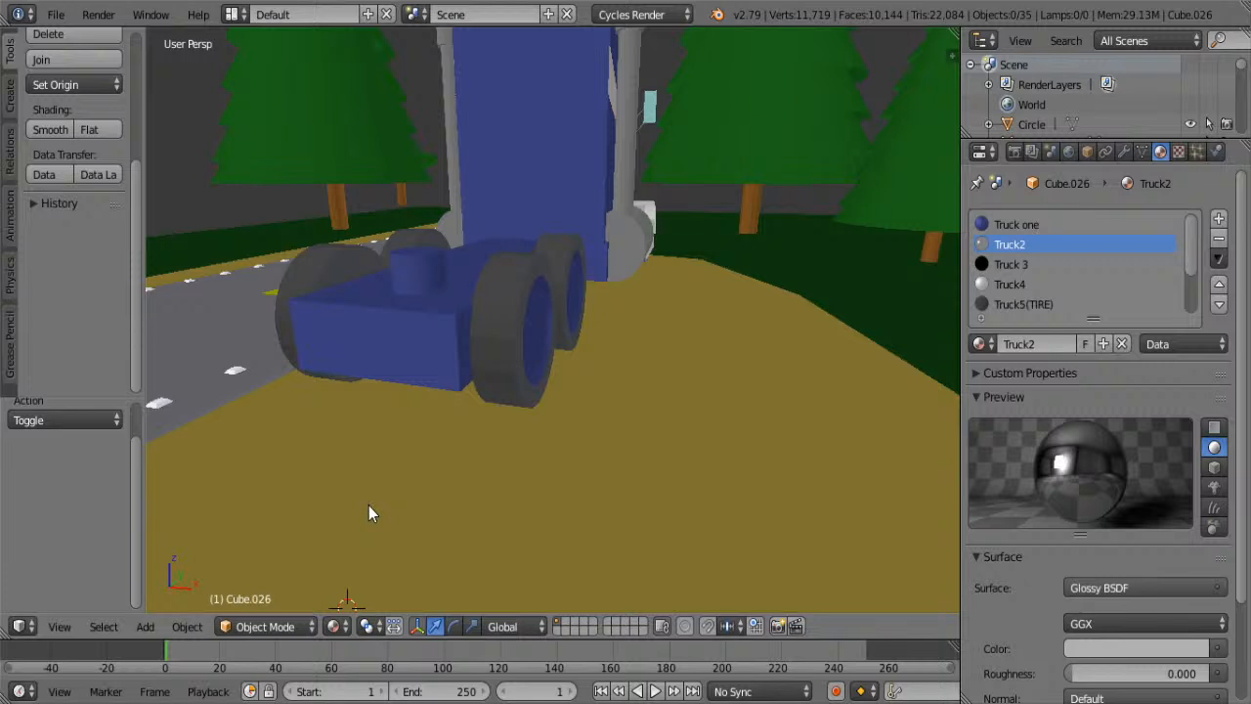
pyautogui.press('Tab')
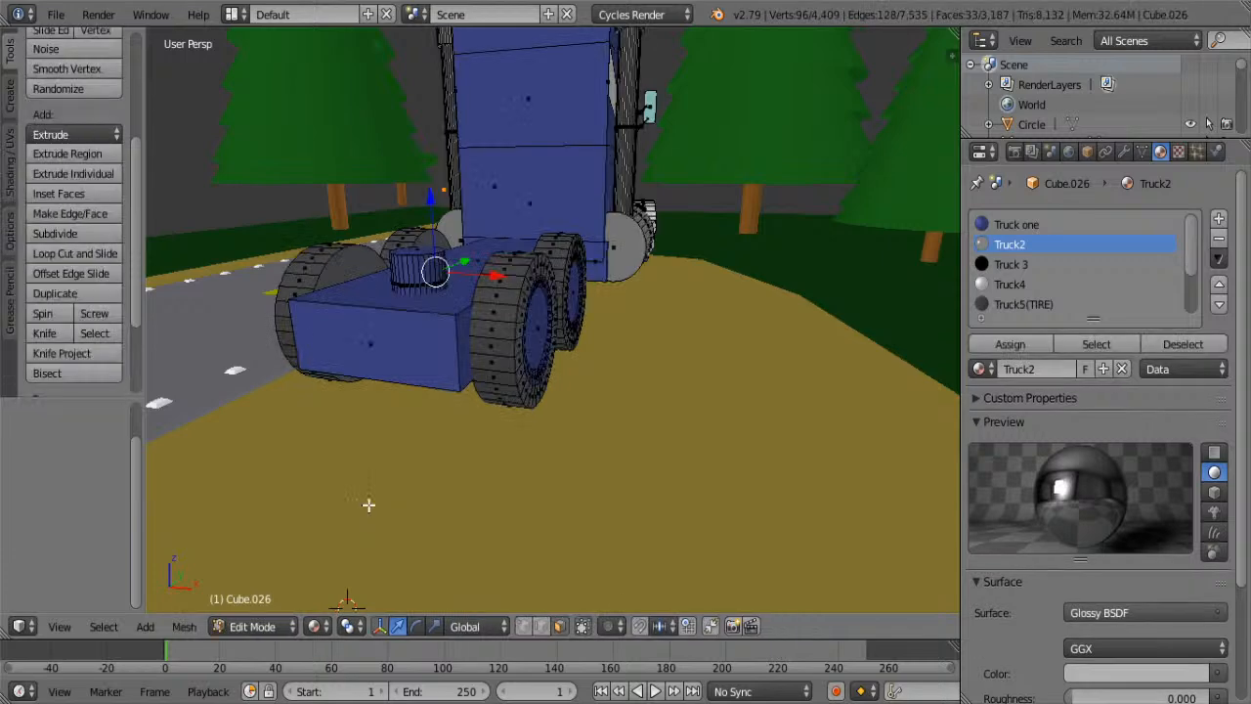
pyautogui.moveTo(362, 358); pyautogui.dragTo(707, 385, button='middle')
pyautogui.press('Tab')
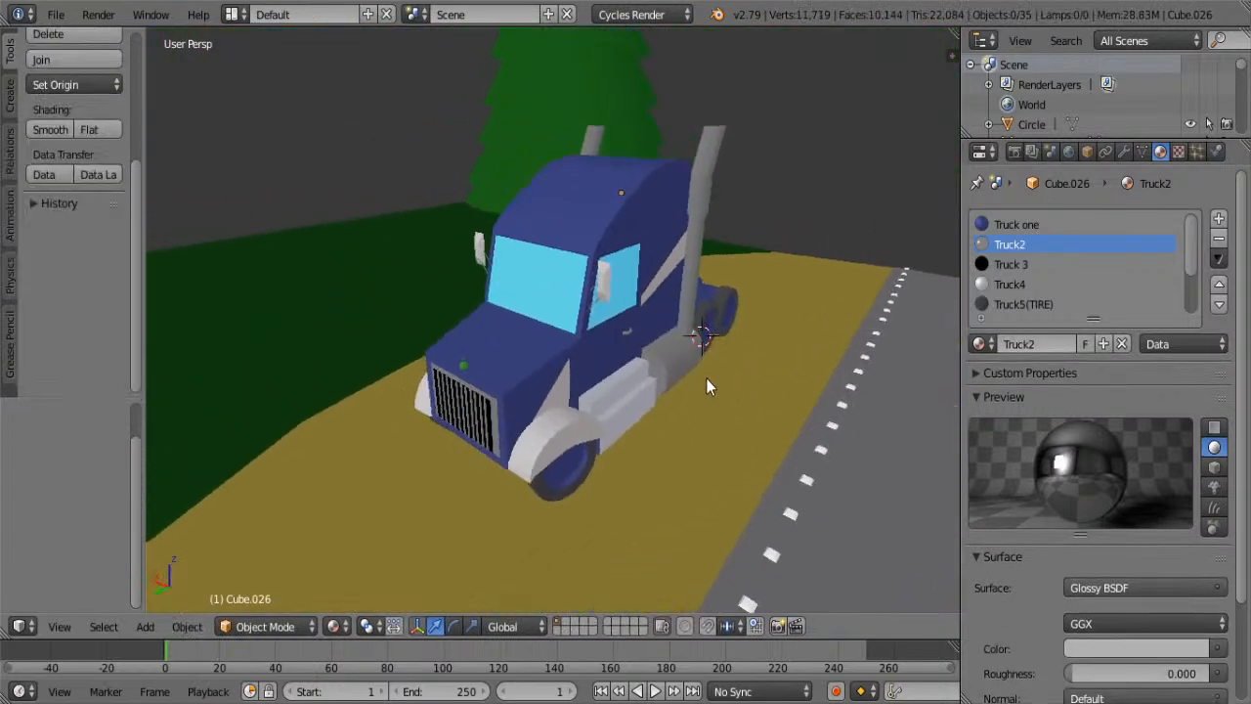
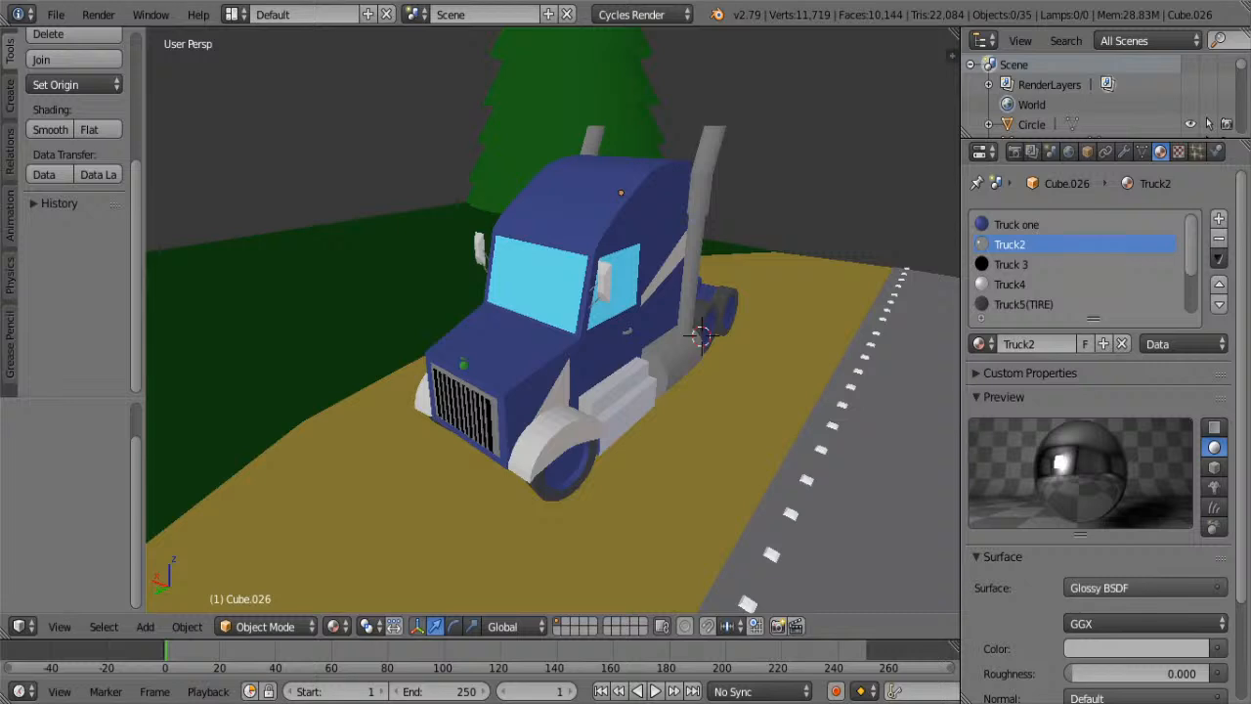
# - Save the scene file with the whole truck and road in view
pyautogui.moveTo(645, 424); pyautogui.dragTo(548, 389, button='middle')
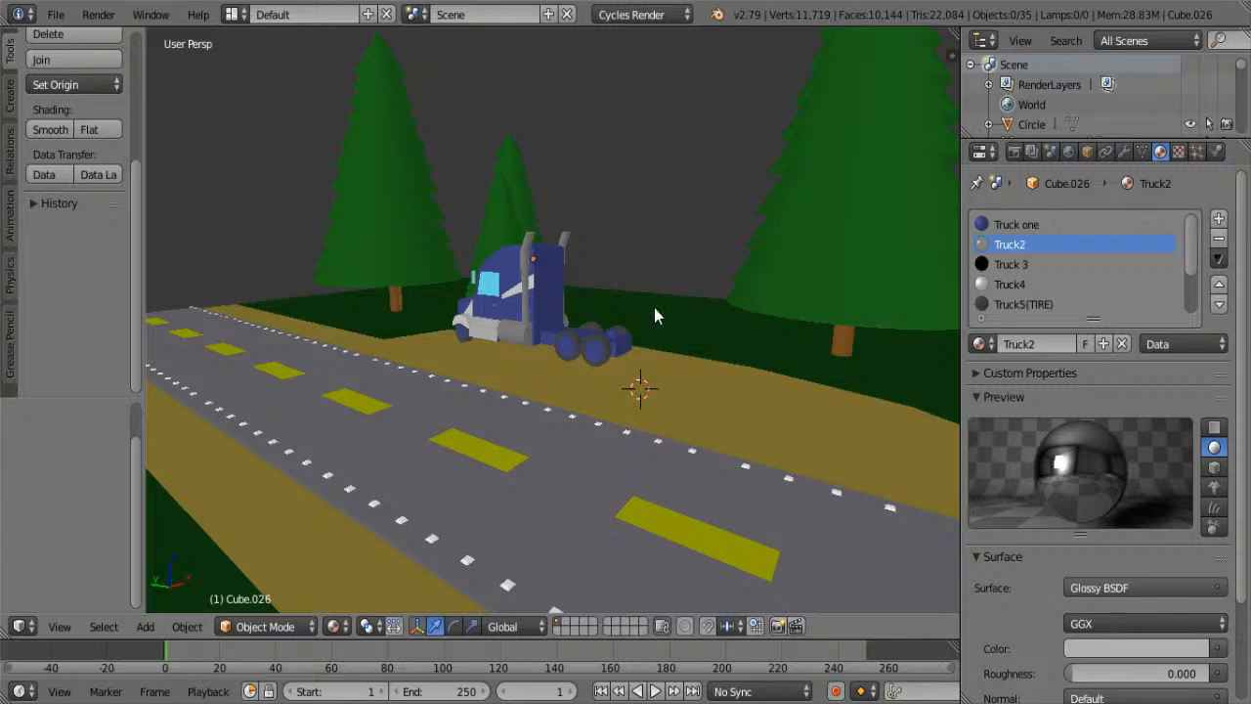
pyautogui.moveTo(831, 420); pyautogui.dragTo(819, 517, button='middle')
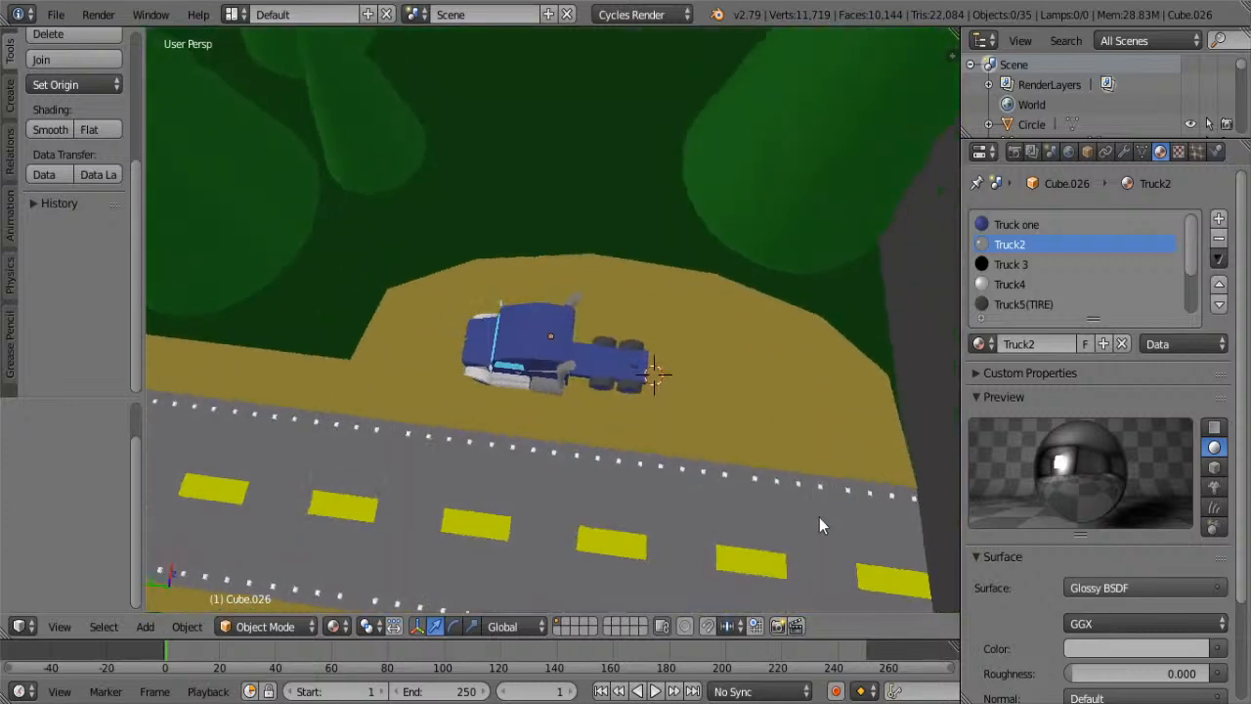
pyautogui.moveTo(931, 359); pyautogui.dragTo(771, 284, button='middle')
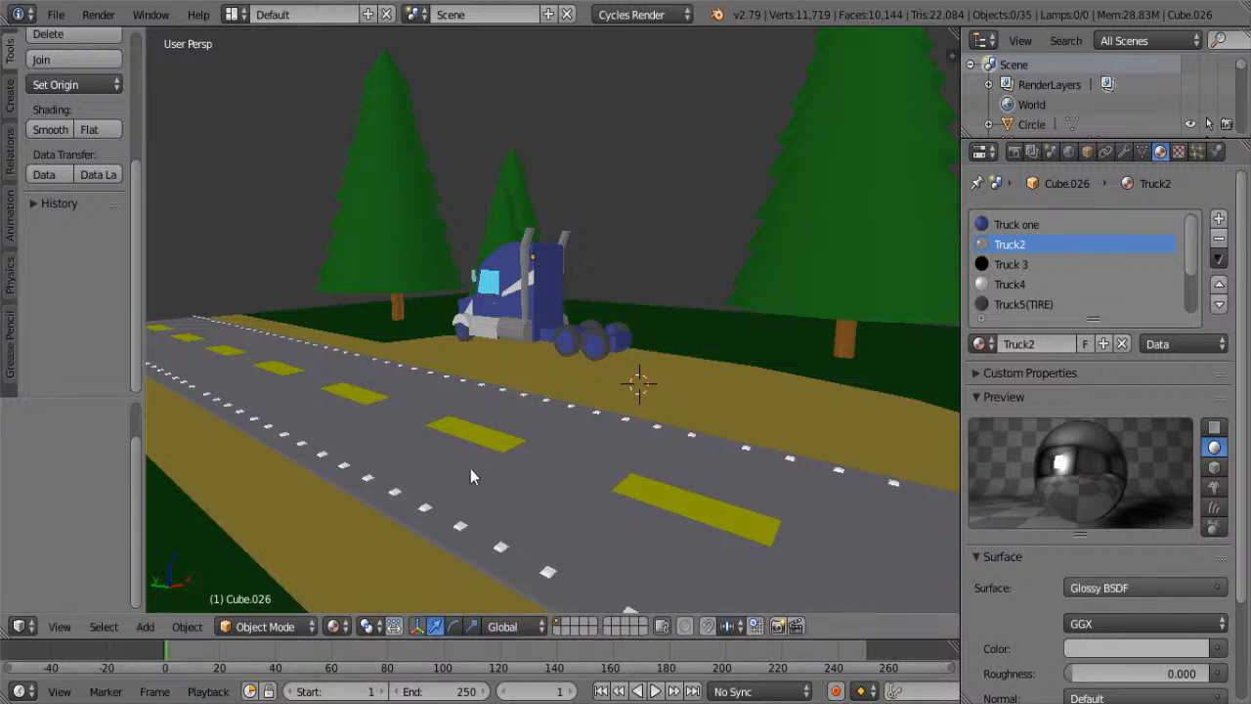
pyautogui.click(56, 14)
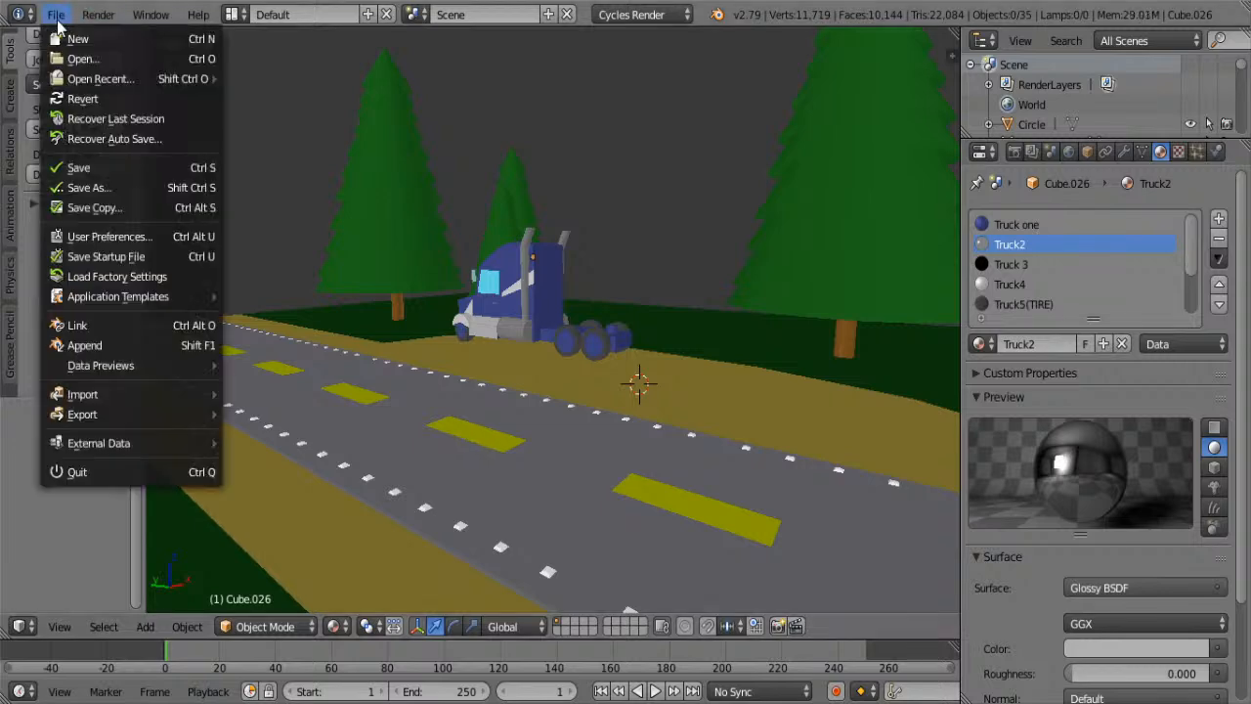
pyautogui.click(107, 167)
# - Examine the finished truck from the front, sides, rear and underside, including the grille, axles and hood ornament
pyautogui.moveTo(461, 362); pyautogui.dragTo(630, 382, button='middle')
pyautogui.scroll(3, 631, 383)
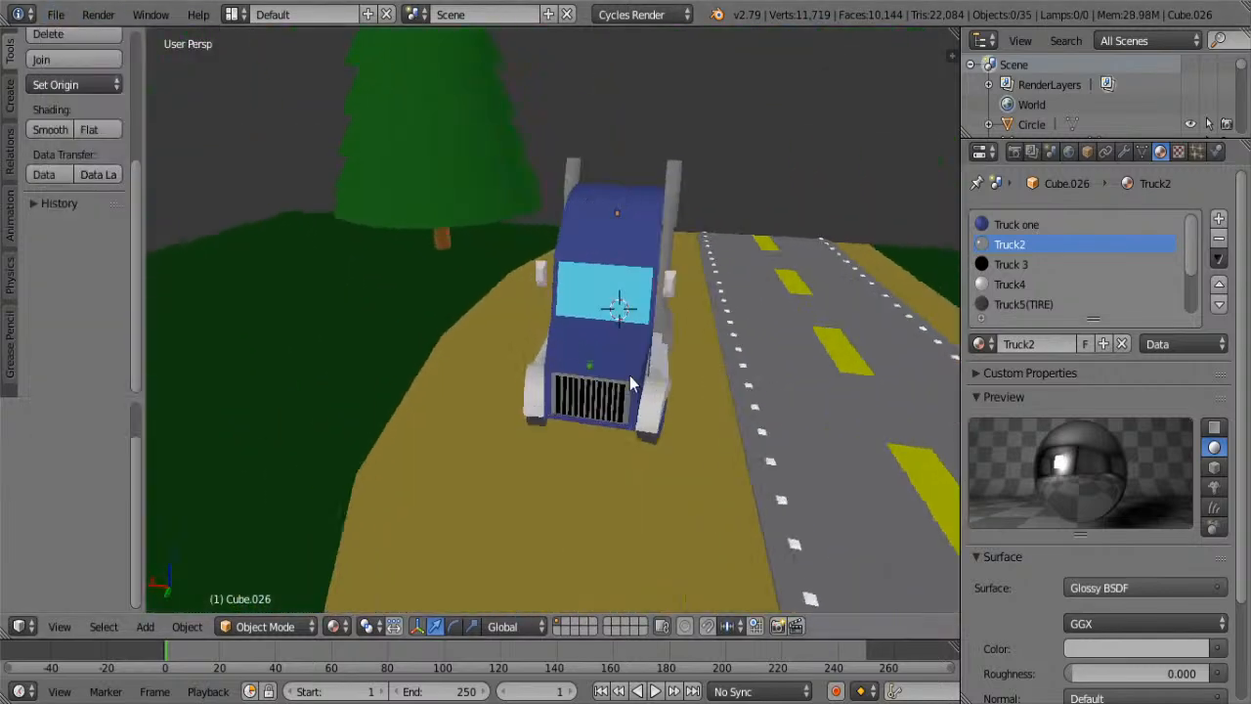
pyautogui.moveTo(767, 434); pyautogui.dragTo(691, 437, button='middle')
pyautogui.scroll(2, 672, 381)
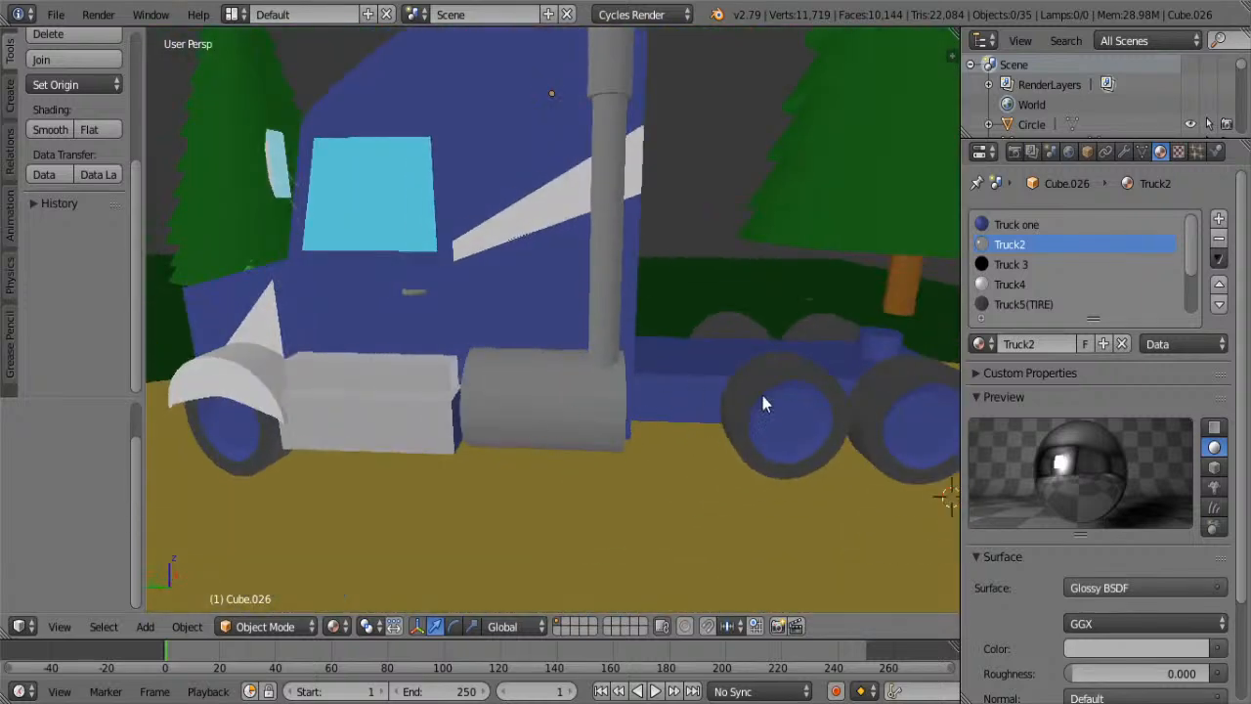
pyautogui.moveTo(764, 403); pyautogui.dragTo(631, 446, button='middle')
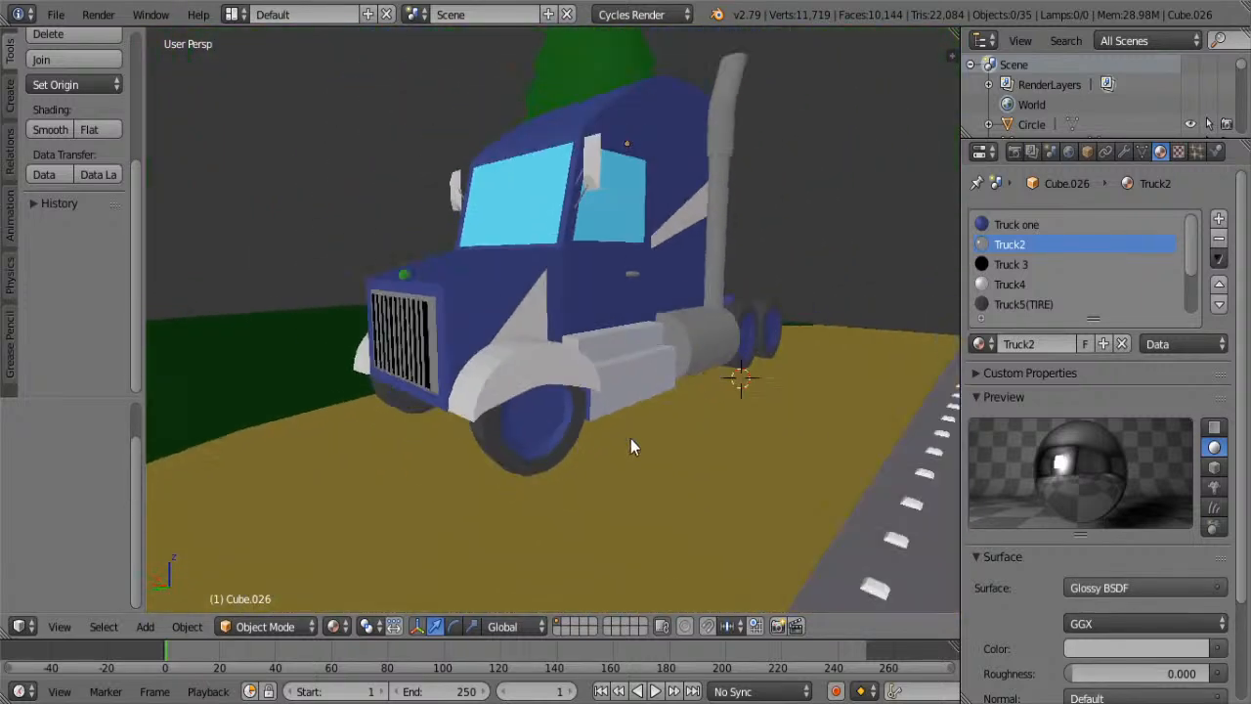
pyautogui.moveTo(606, 373); pyautogui.dragTo(424, 360, button='middle')
pyautogui.moveTo(354, 396); pyautogui.dragTo(594, 283, button='middle')
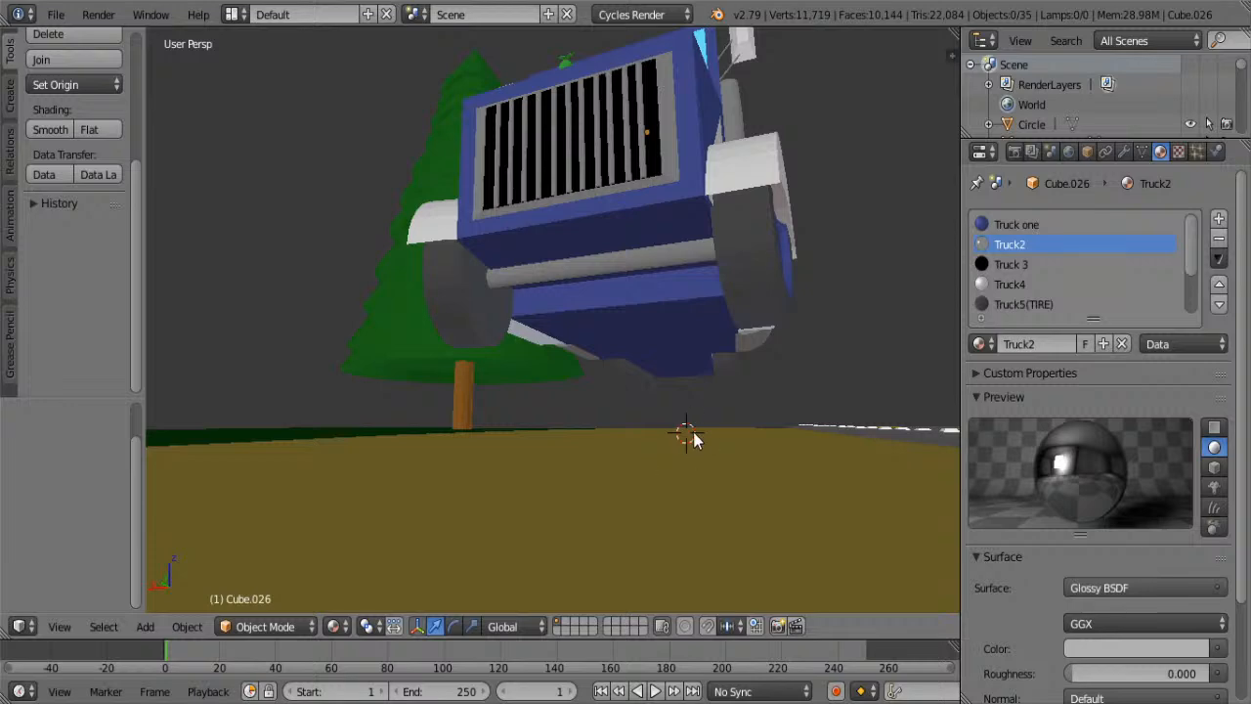
pyautogui.scroll(-3, 693, 431)
pyautogui.moveTo(770, 311); pyautogui.dragTo(636, 363, button='middle')
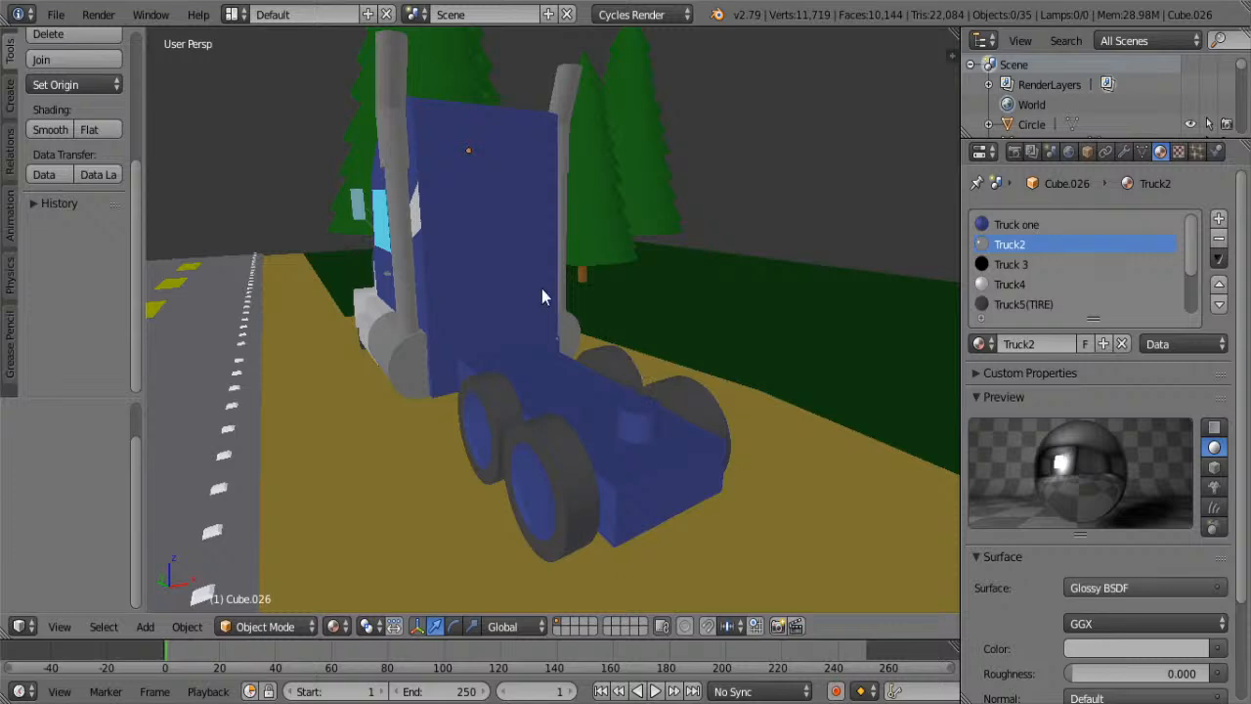
pyautogui.moveTo(545, 293); pyautogui.dragTo(436, 266, button='middle')
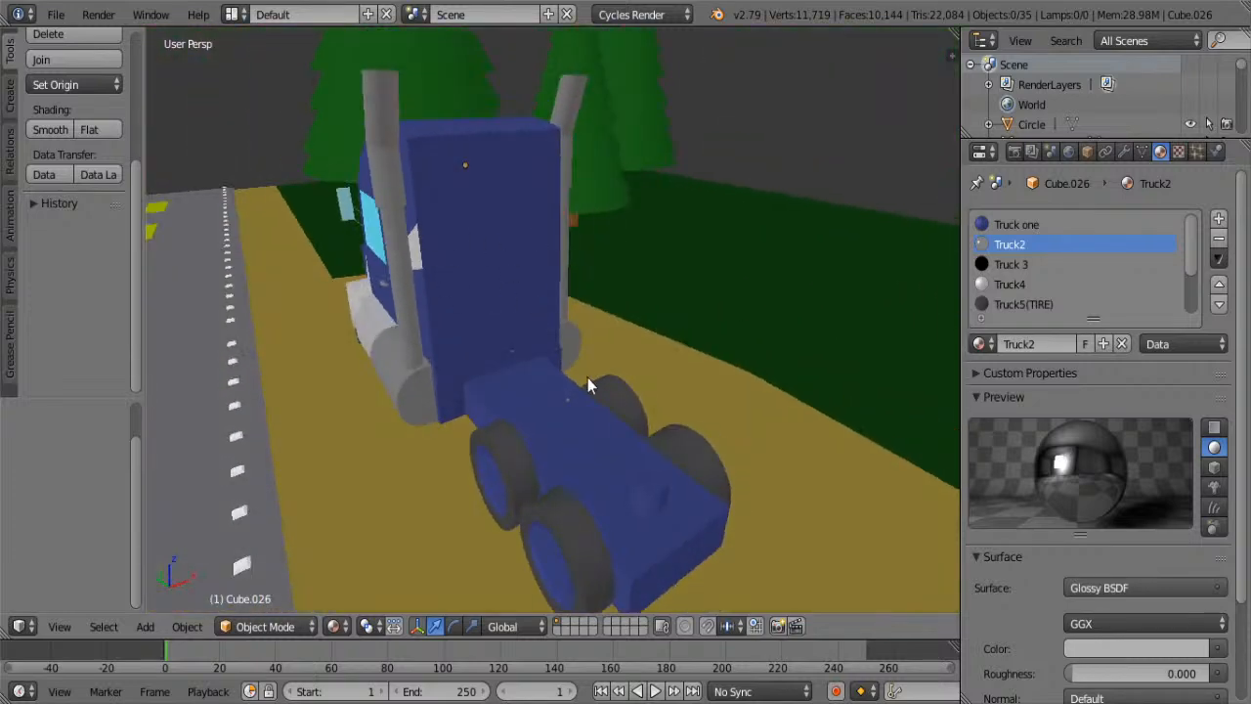
pyautogui.moveTo(556, 359); pyautogui.dragTo(586, 140, button='middle')
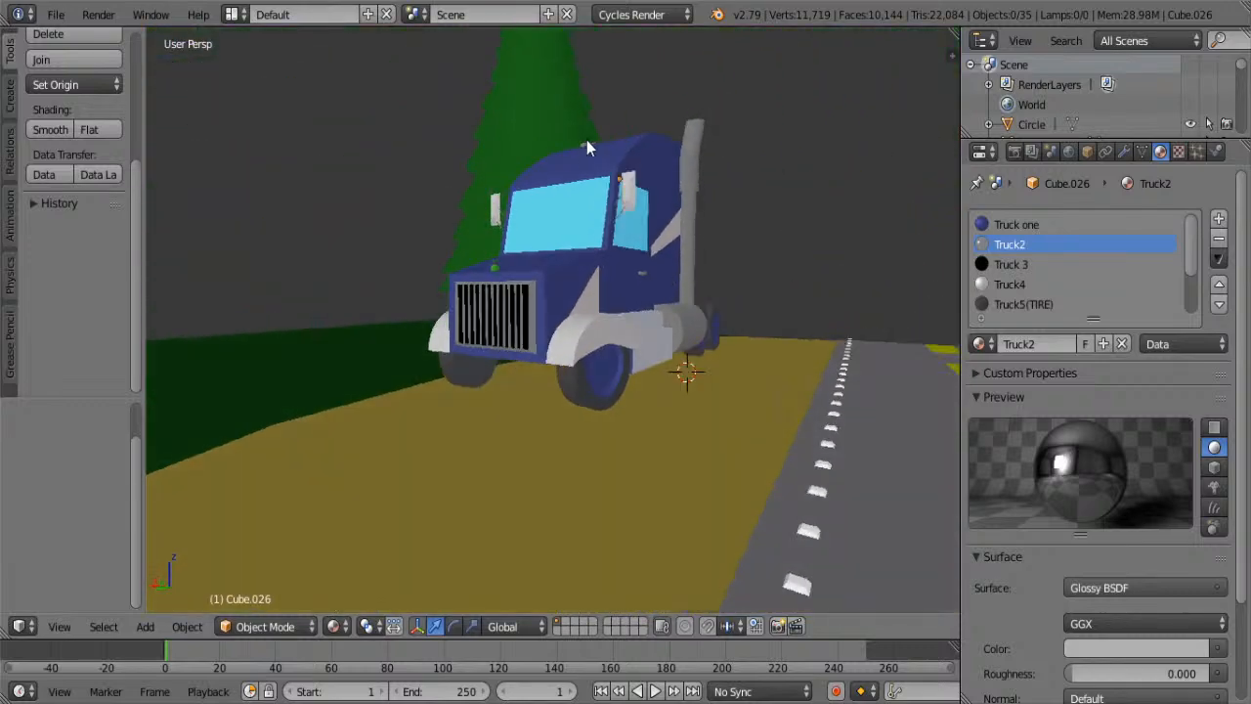
pyautogui.moveTo(574, 333); pyautogui.dragTo(571, 403, button='middle')
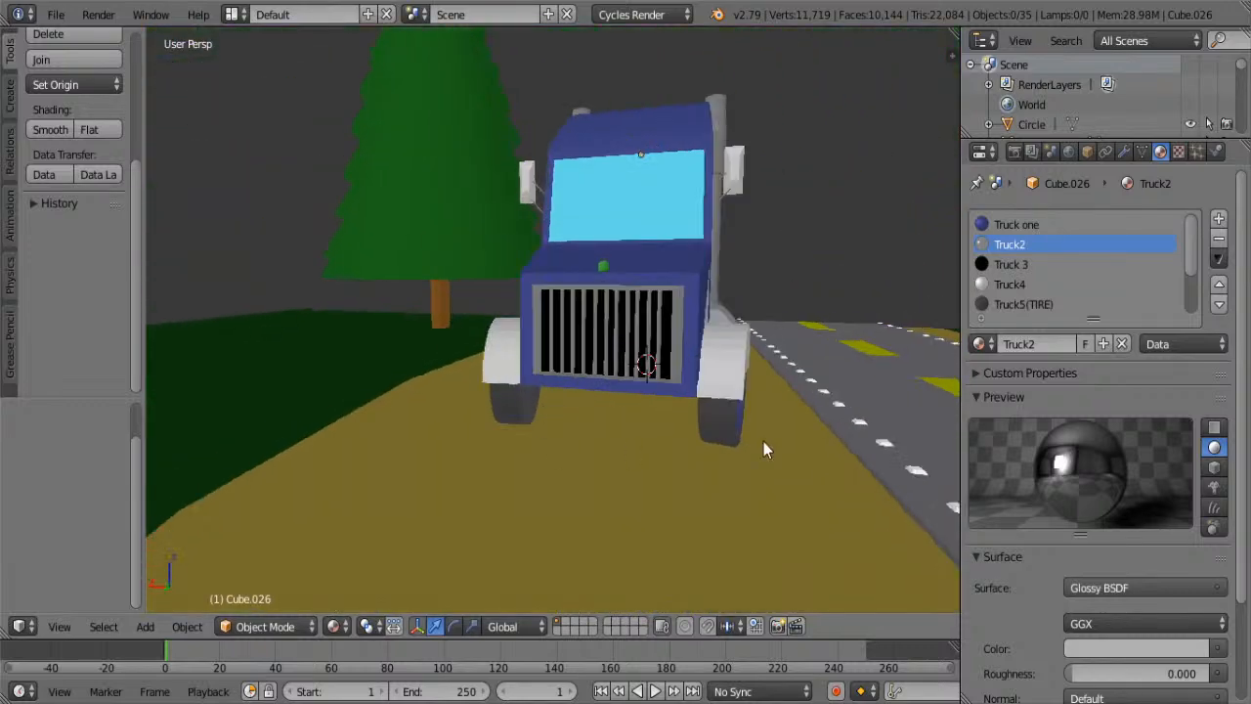
pyautogui.scroll(3, 580, 325)
pyautogui.moveTo(589, 335); pyautogui.dragTo(646, 318, button='middle')
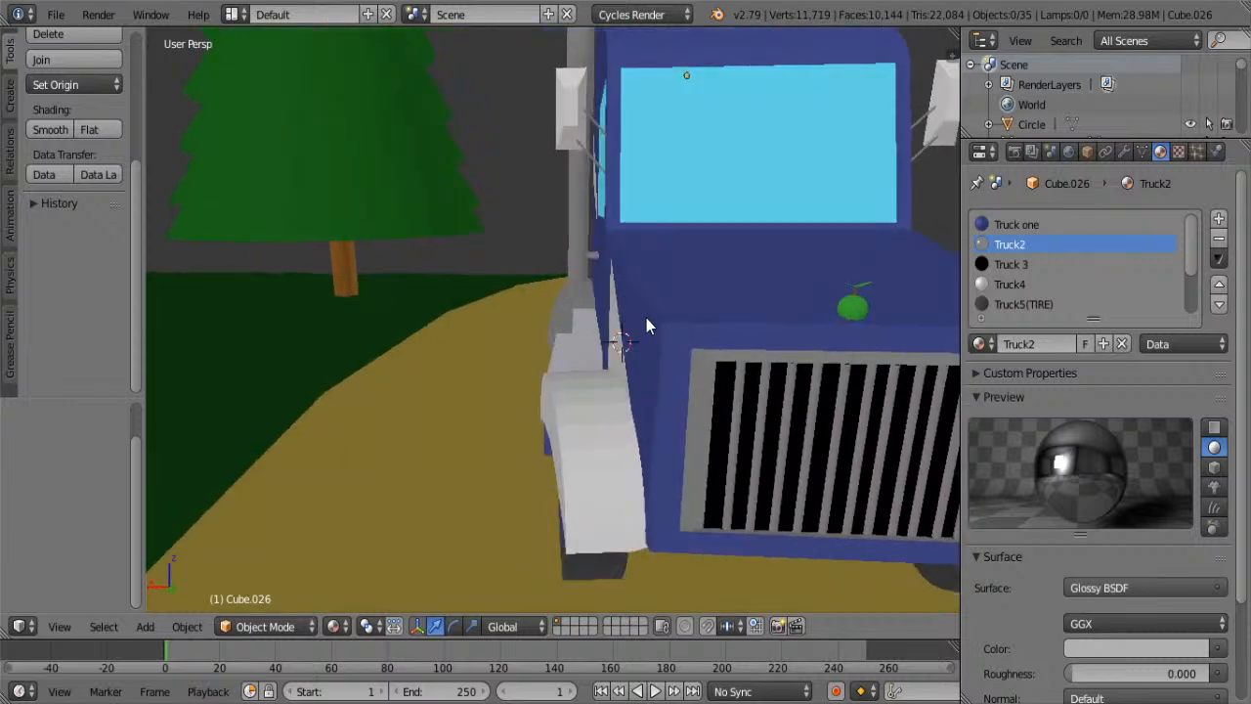
pyautogui.moveTo(718, 371); pyautogui.dragTo(613, 349, button='middle')
pyautogui.moveTo(315, 357); pyautogui.dragTo(494, 415, button='middle')
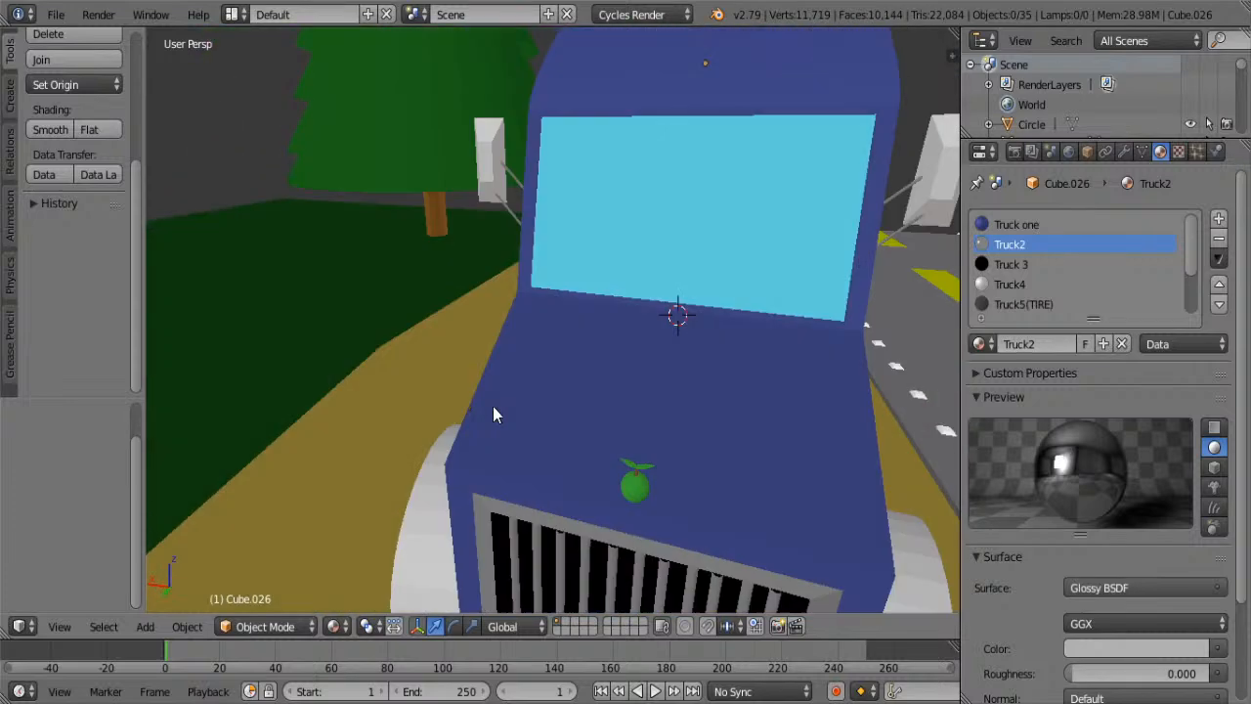
pyautogui.scroll(-2, 493, 414)
pyautogui.moveTo(647, 413); pyautogui.dragTo(699, 418, button='middle')
pyautogui.scroll(-4, 689, 265)
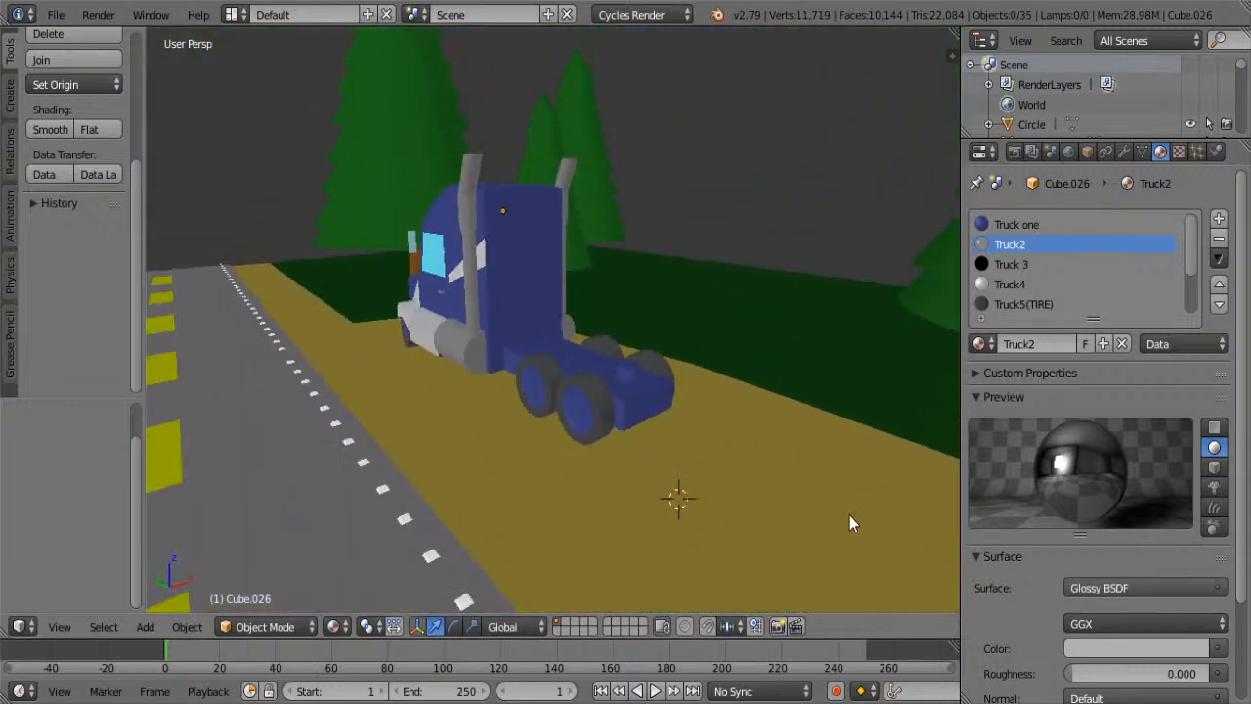
pyautogui.moveTo(526, 323); pyautogui.dragTo(705, 317, button='middle')
pyautogui.moveTo(593, 422); pyautogui.dragTo(659, 422, button='middle')
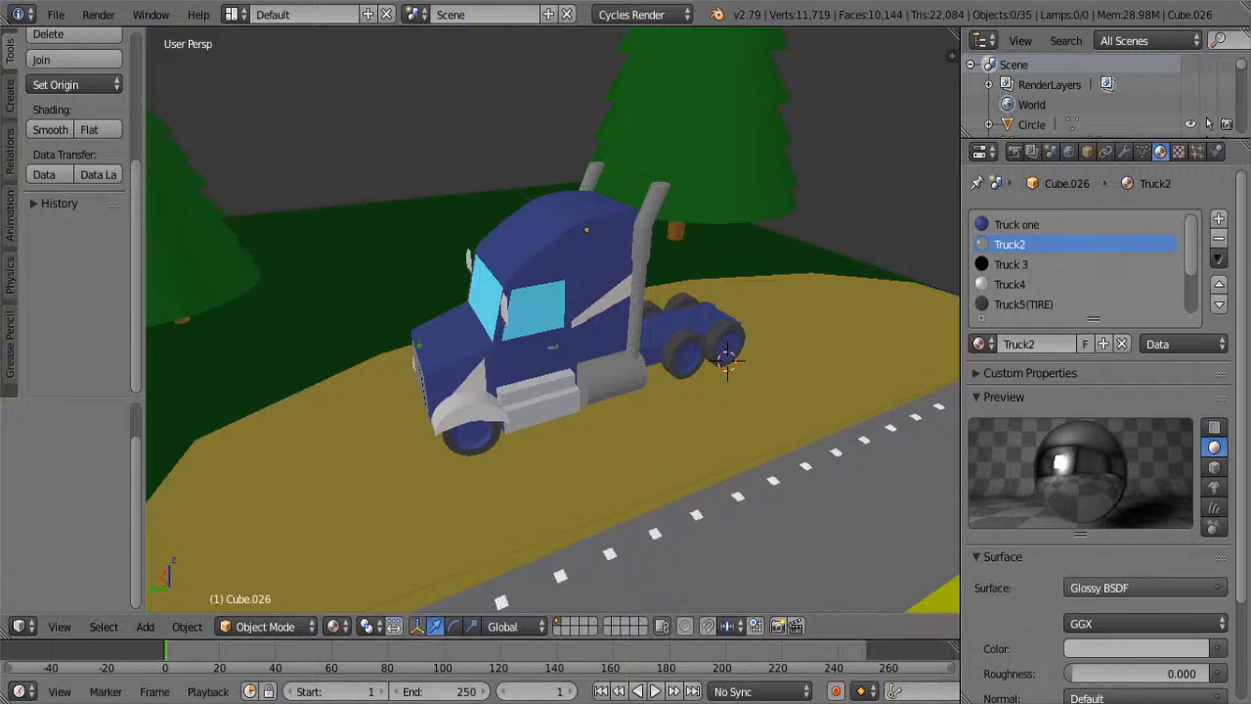